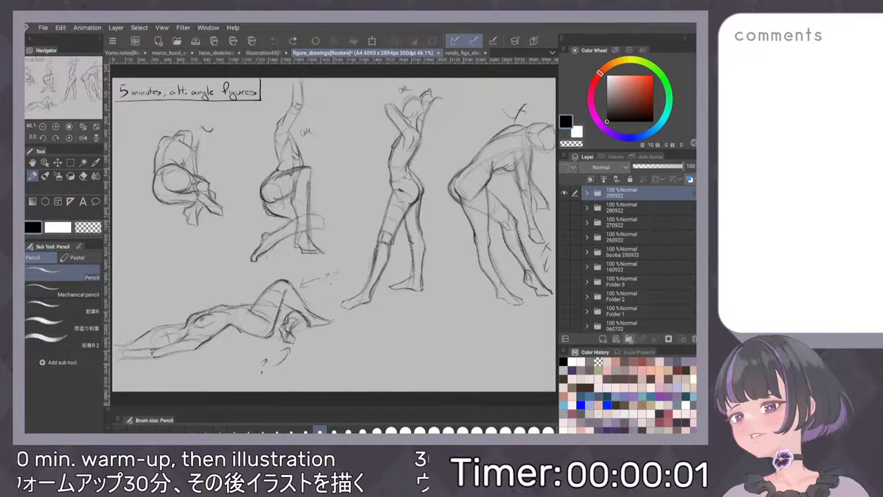
Create a new layer folder above the 290922 folder, hide the 290922 folder, and make the new folder active.
click(629, 339)
click(638, 208)
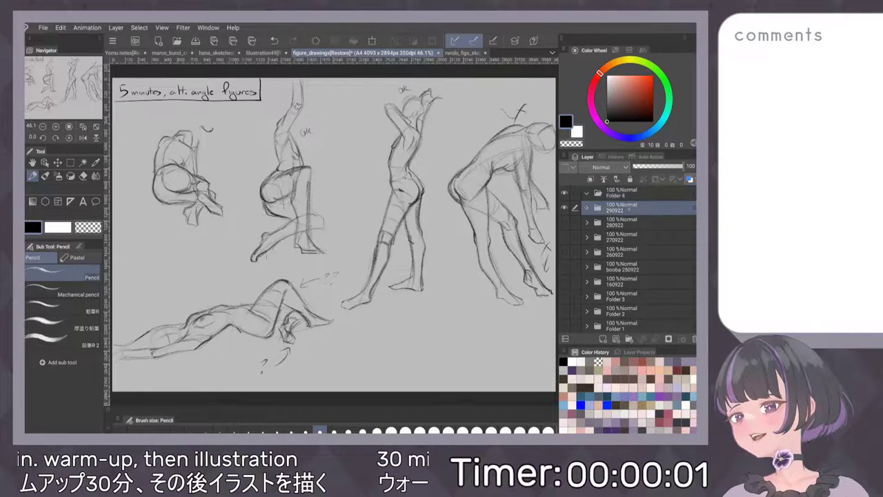
click(565, 207)
click(638, 193)
Add two empty raster layers inside the new folder, removing the surplus one.
click(603, 339)
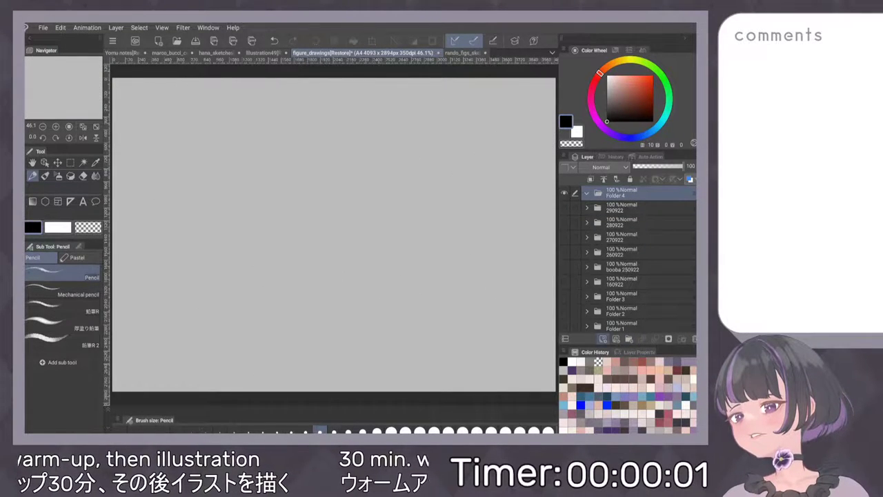
click(603, 339)
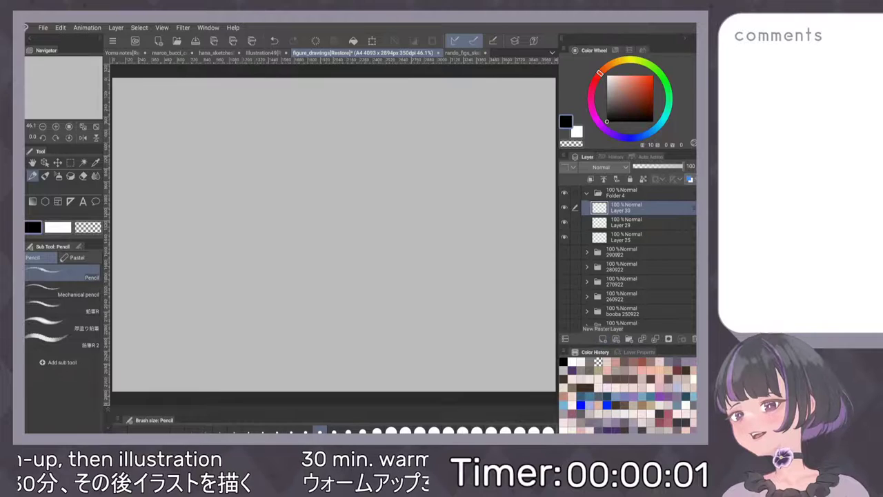
key(ctrl+z)
key(ctrl+z)
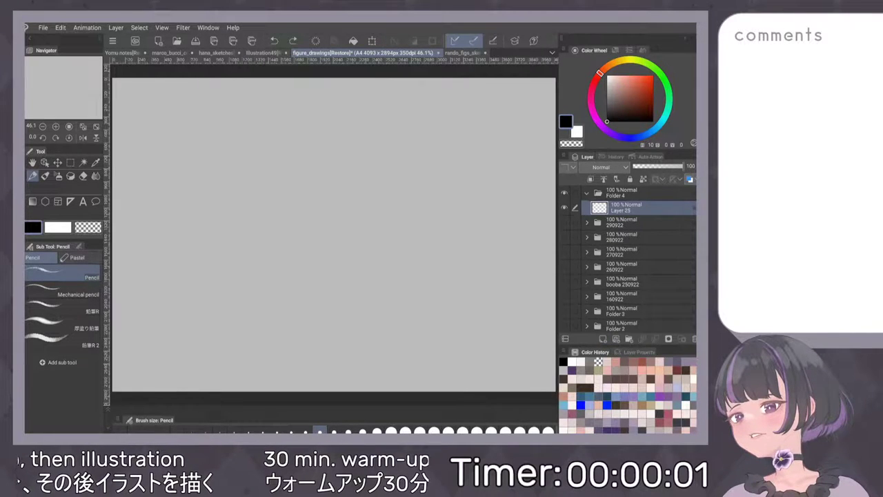
key(ctrl+y)
Handwrite the heading "5min figures, alt. Angles" with the Milli pen in the page's upper-left corner and underline it with a closing edge.
key(p)
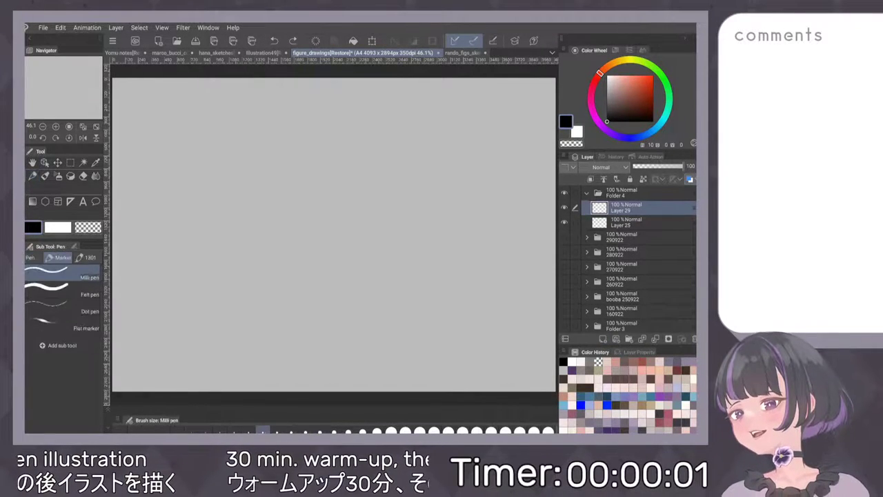
scroll(398, 208, up, 3)
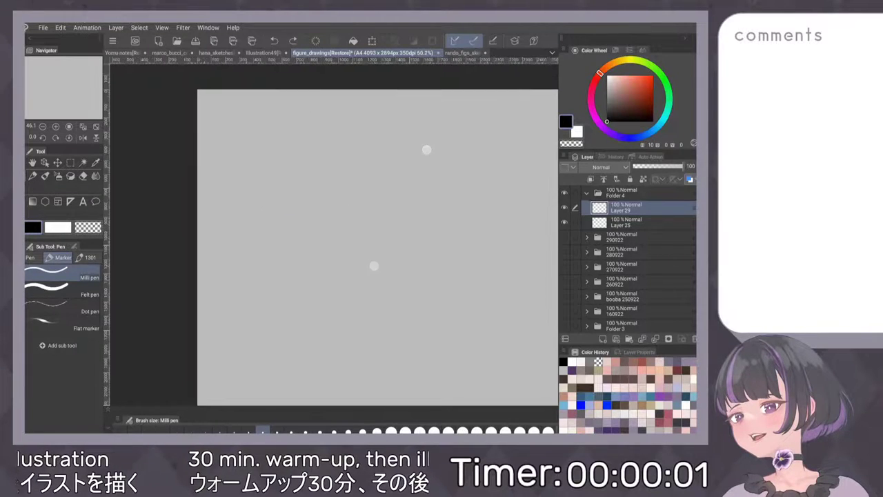
mouse_move(206, 123)
mouse_down()
mouse_move(243, 131)
mouse_move(265, 127)
mouse_up()
mouse_move(267, 126)
mouse_down()
mouse_move(269, 138)
mouse_move(296, 131)
mouse_up()
drag(300, 132, 327, 131)
click(331, 129)
drag(319, 125, 356, 129)
drag(349, 126, 371, 130)
mouse_move(376, 126)
mouse_down()
mouse_move(370, 139)
mouse_move(381, 129)
mouse_up()
drag(383, 126, 390, 127)
drag(198, 139, 381, 139)
key(ctrl+0)
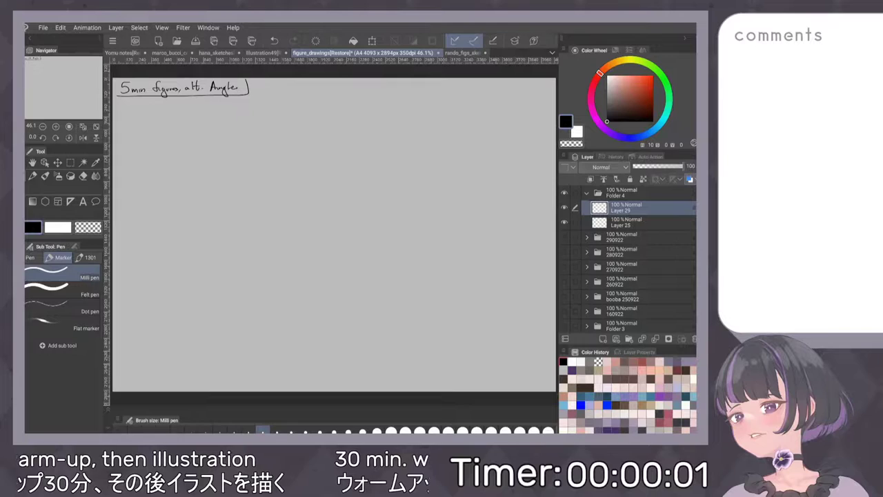
Move the empty Layer 25 above the heading's Layer 29, keep it visible and active, and select the Pencil.
click(564, 222)
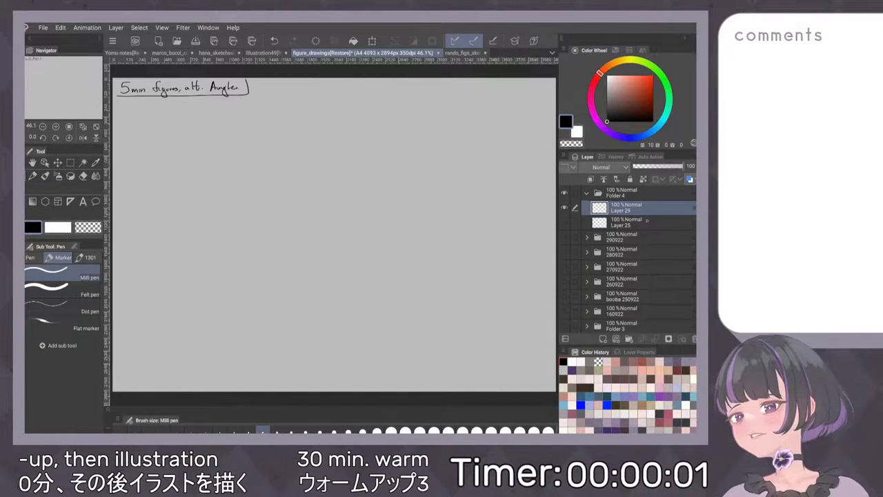
click(645, 222)
drag(642, 222, 642, 205)
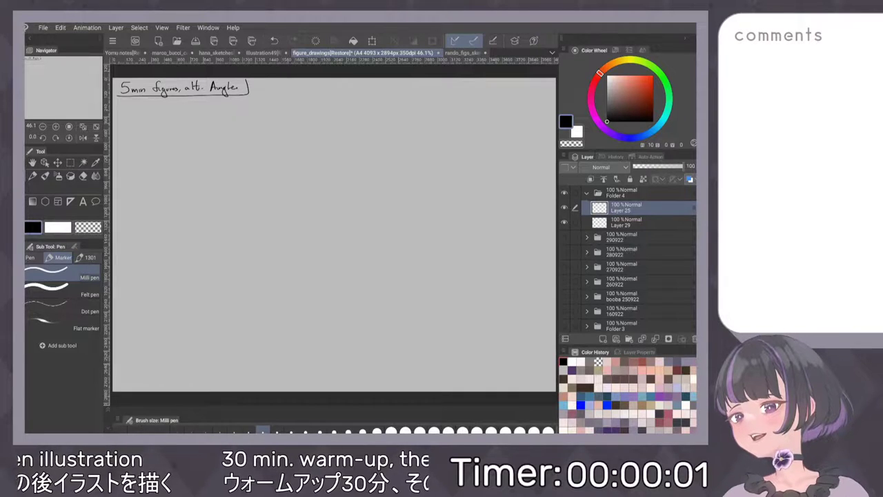
key(p)
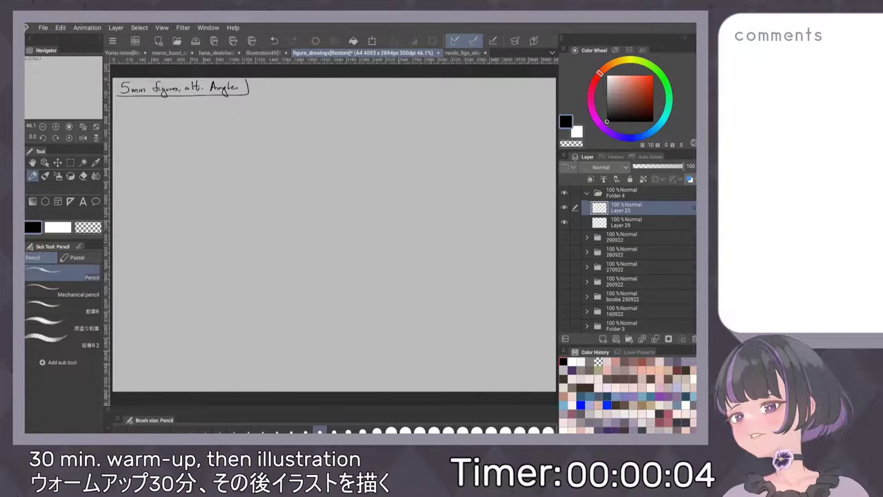
scroll(343, 231, up, 3)
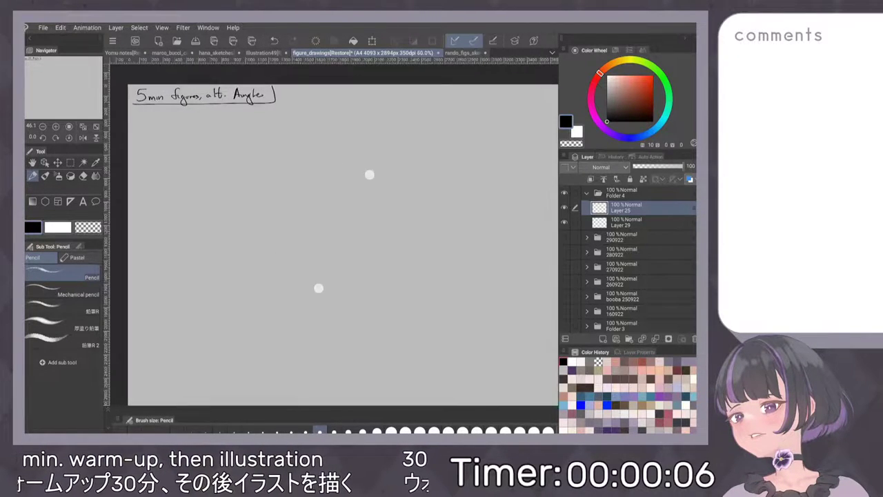
scroll(334, 221, up, 1)
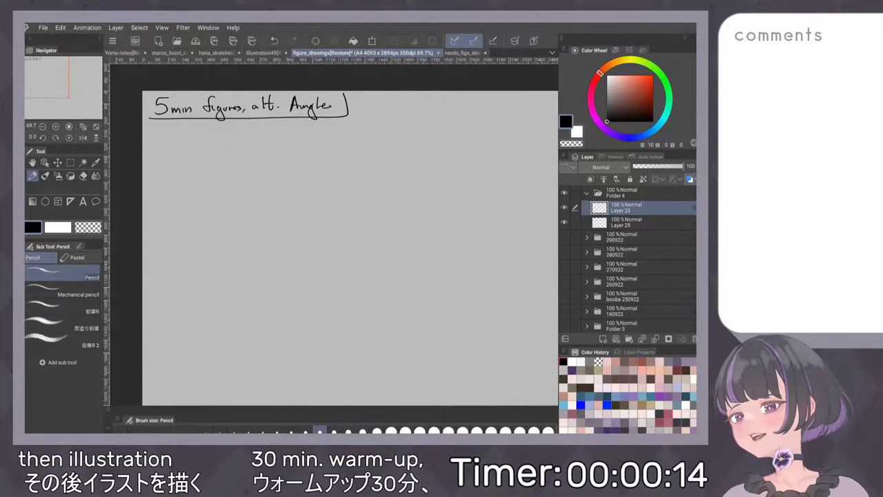
drag(423, 221, 421, 163)
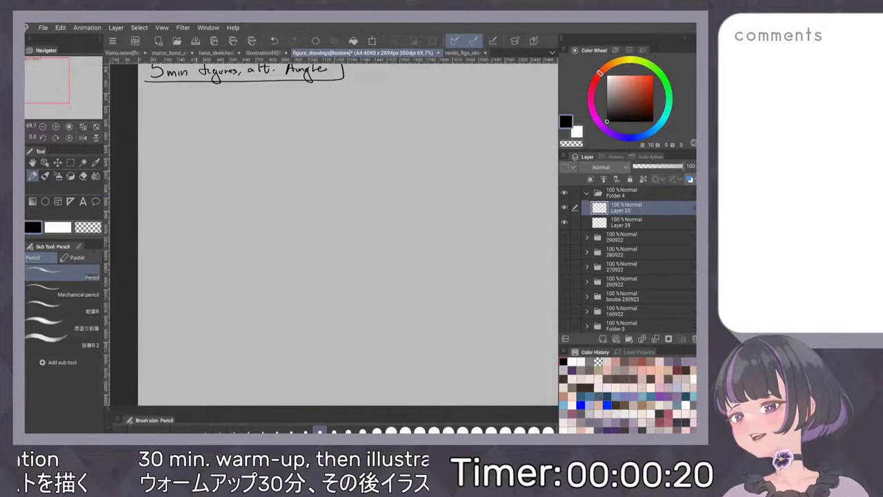
drag(193, 170, 212, 160)
key(ctrl+z)
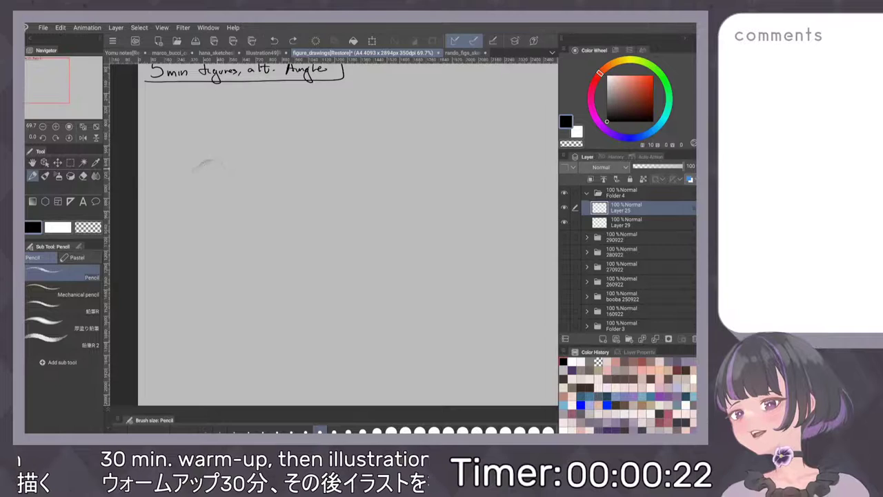
key(ctrl+z)
key(ctrl+z)
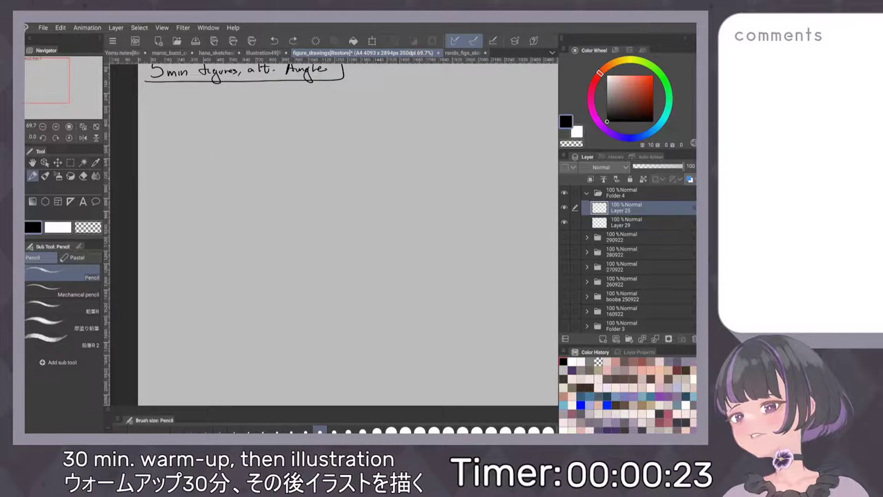
Rough in the first figure's ribcage and torso with faint curved Pencil strokes below the heading, undoing the unwanted strokes.
scroll(411, 241, down, 1)
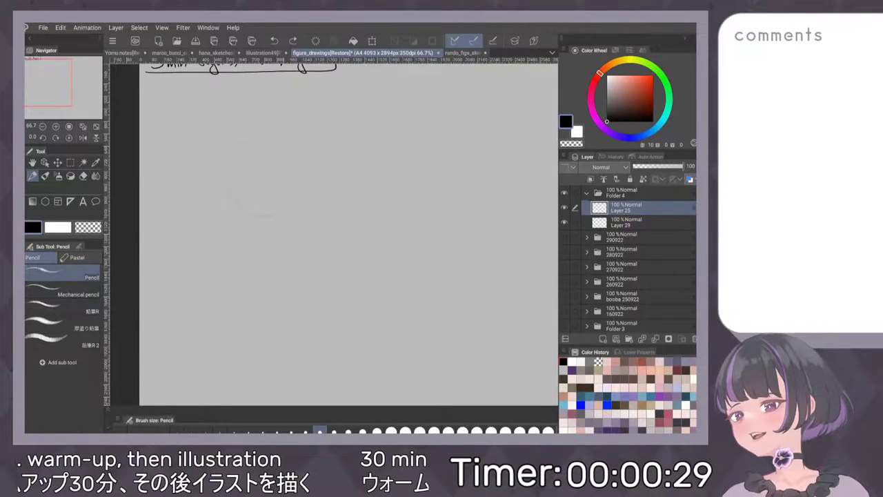
drag(259, 159, 283, 225)
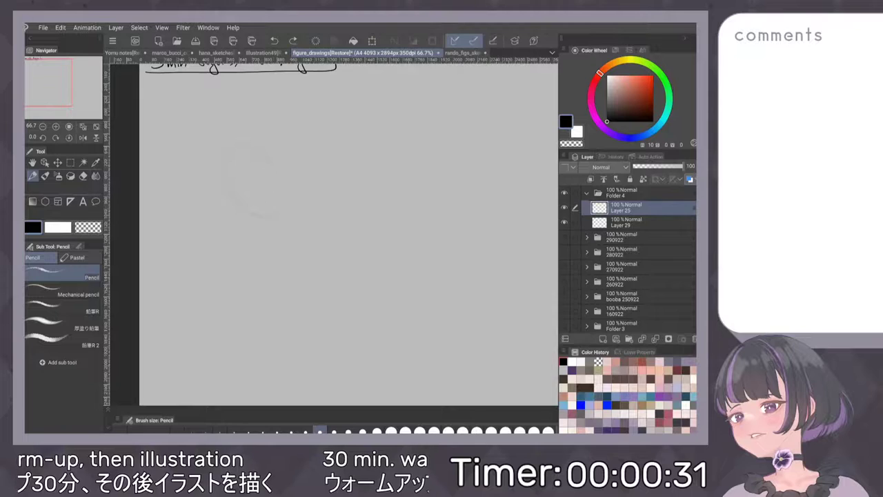
drag(257, 165, 264, 216)
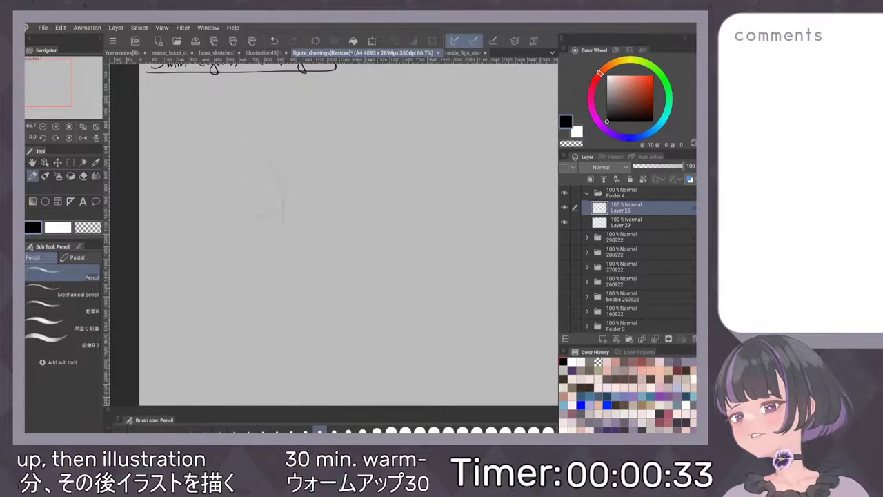
drag(240, 185, 283, 206)
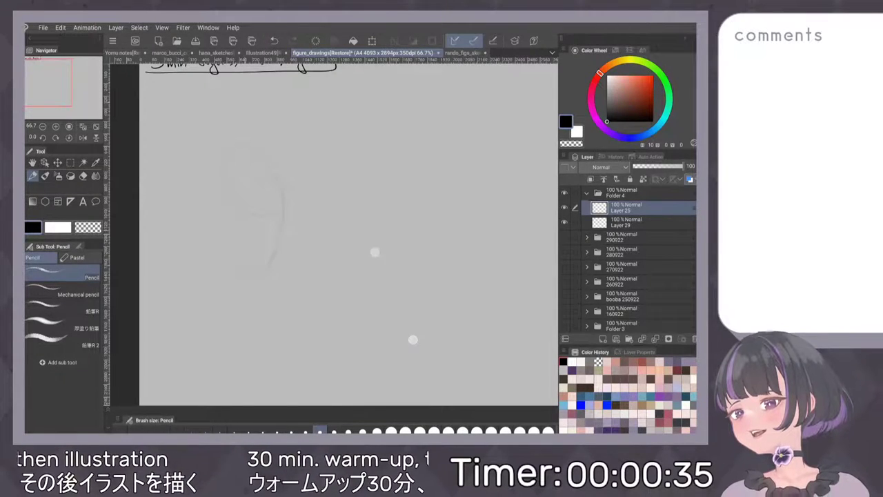
key(ctrl+z)
drag(230, 241, 283, 239)
key(ctrl+z)
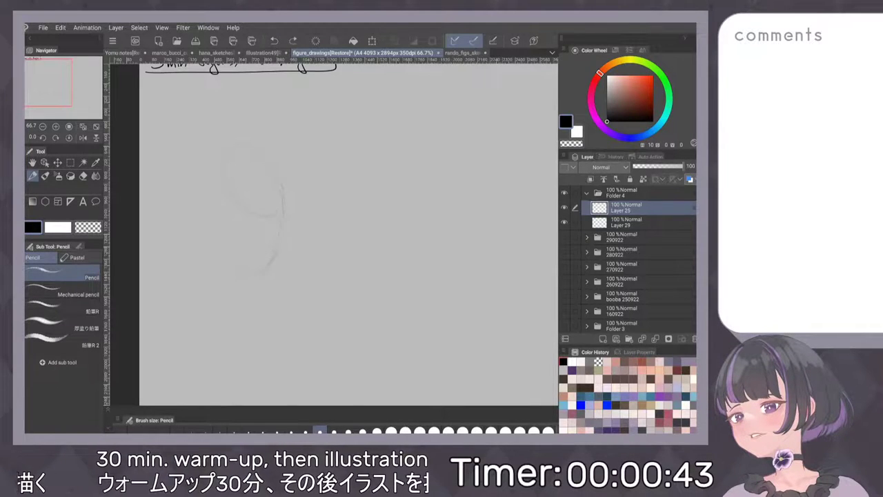
Block in the figure's waist and pelvis as a box form below the ribcage, with a side plane and a firmer left contour.
mouse_move(268, 164)
mouse_down()
mouse_move(284, 200)
mouse_move(273, 263)
mouse_up()
mouse_move(249, 219)
mouse_down()
mouse_move(248, 246)
mouse_move(268, 264)
mouse_up()
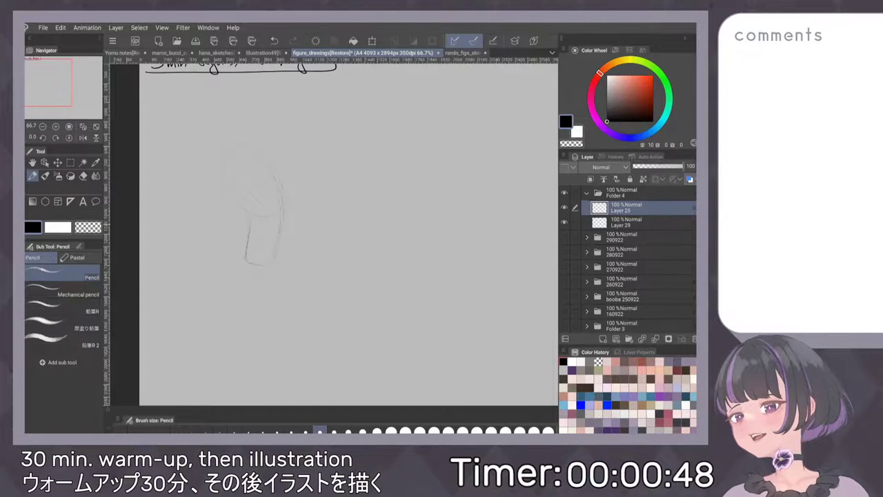
drag(275, 176, 290, 265)
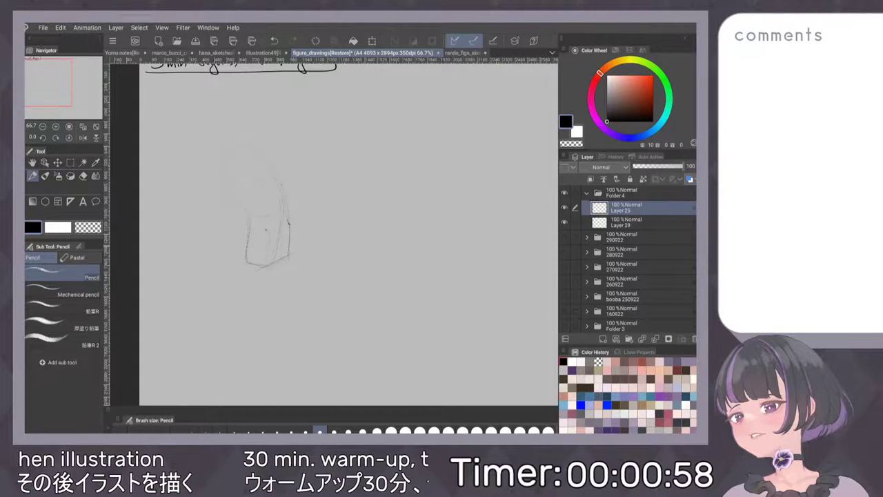
drag(247, 233, 244, 259)
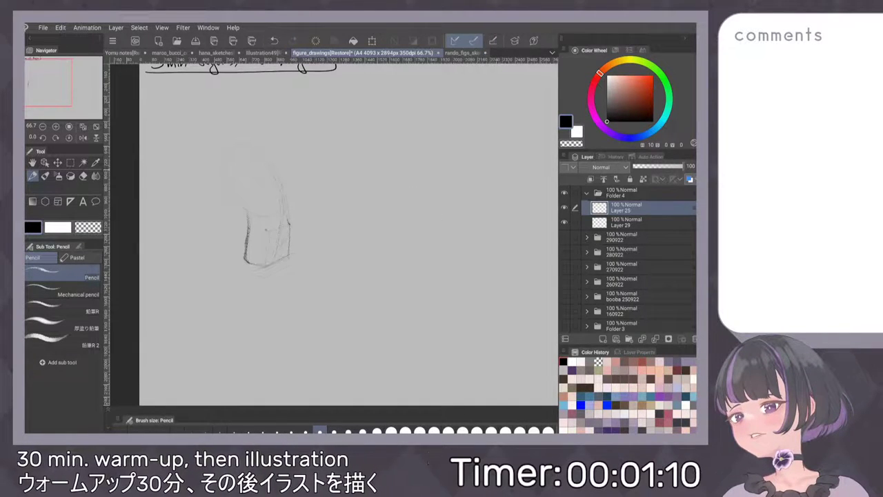
Draw the torso's left contour from waist up to shoulder and add the shoulder line ending at the neck, undoing rejected strokes.
drag(234, 199, 246, 209)
drag(223, 172, 239, 204)
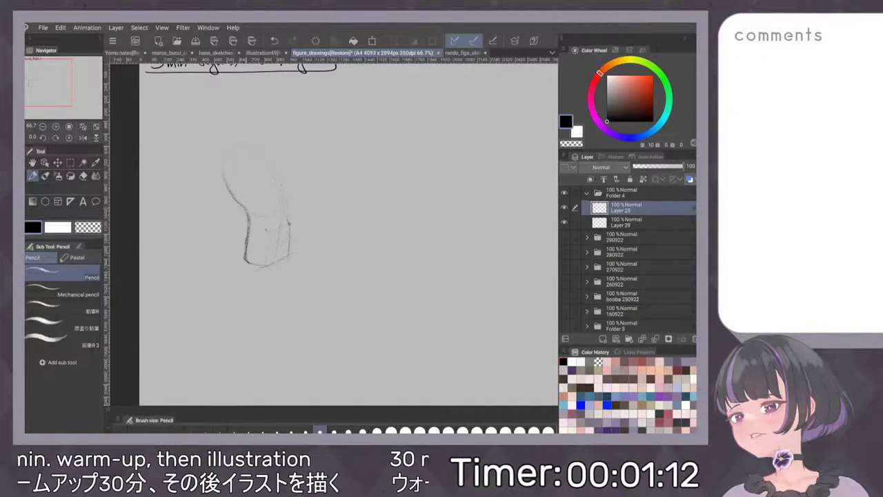
drag(219, 170, 233, 199)
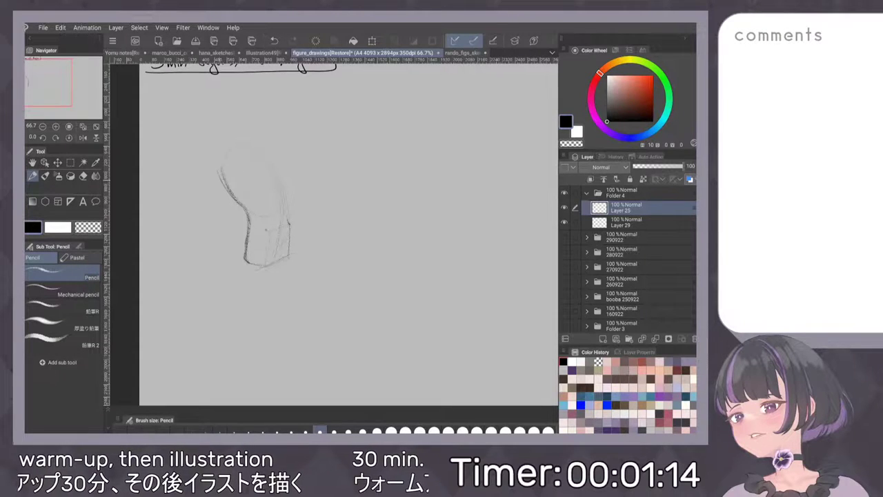
key(ctrl+z)
key(ctrl+z)
key(ctrl+z)
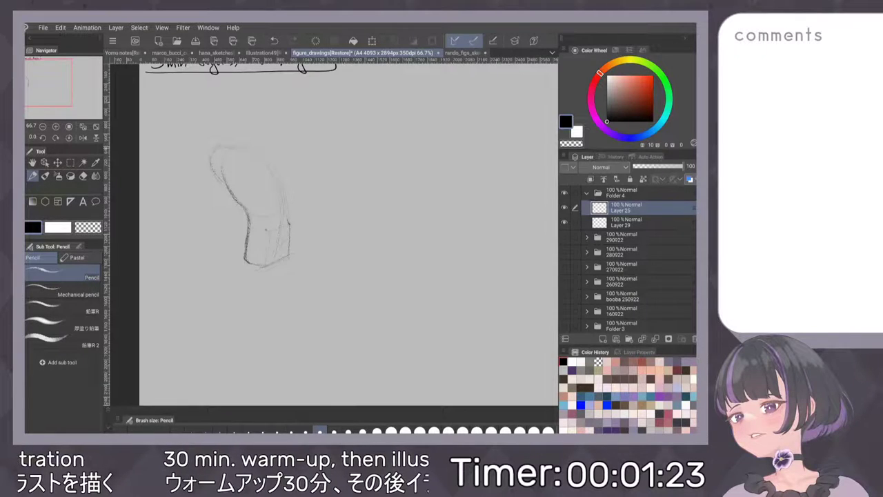
key(ctrl+z)
drag(225, 147, 252, 145)
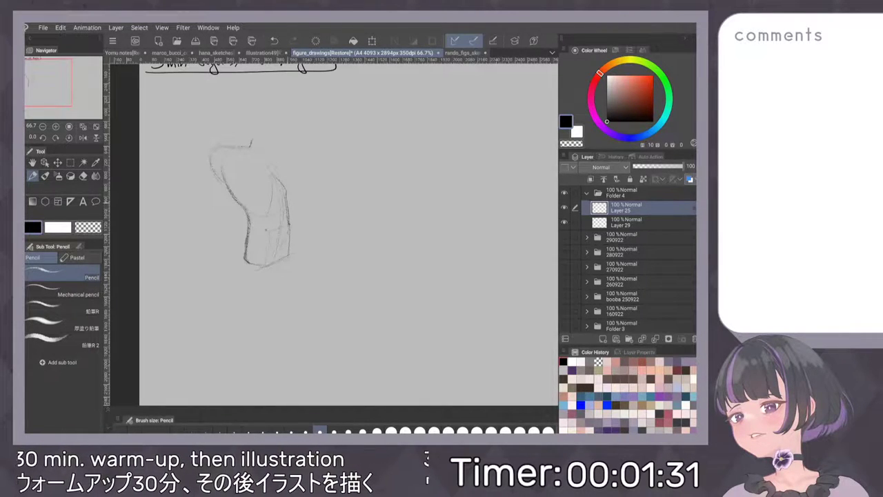
Darken the torso's right contour down to the hip and add a small mark at the centre of the belly.
mouse_move(285, 190)
mouse_down()
mouse_move(290, 220)
mouse_move(267, 229)
mouse_up()
key(ctrl+z)
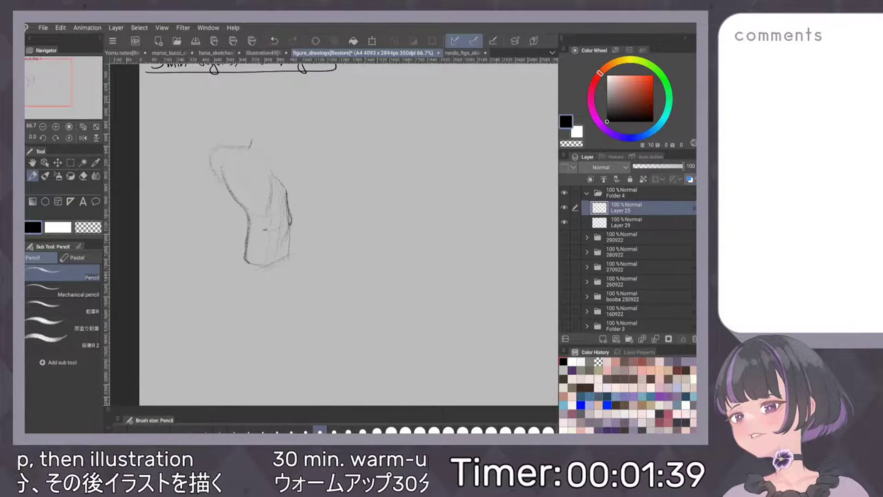
drag(272, 220, 265, 231)
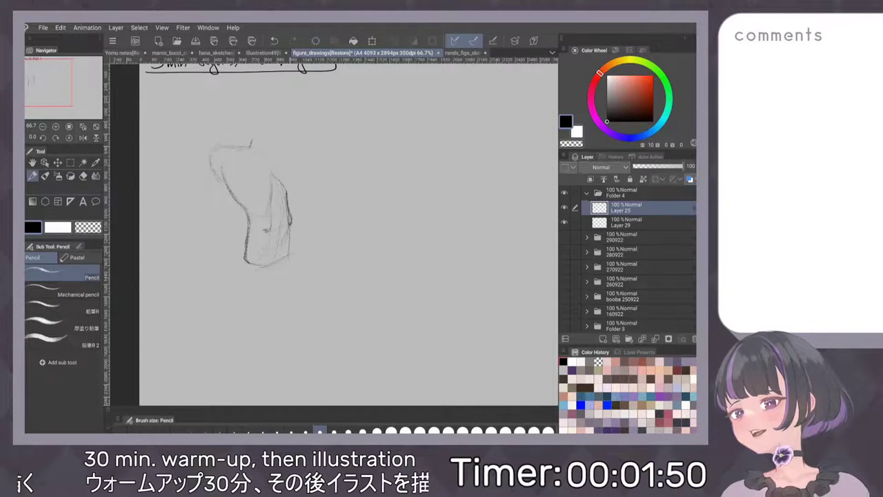
key(ctrl+z)
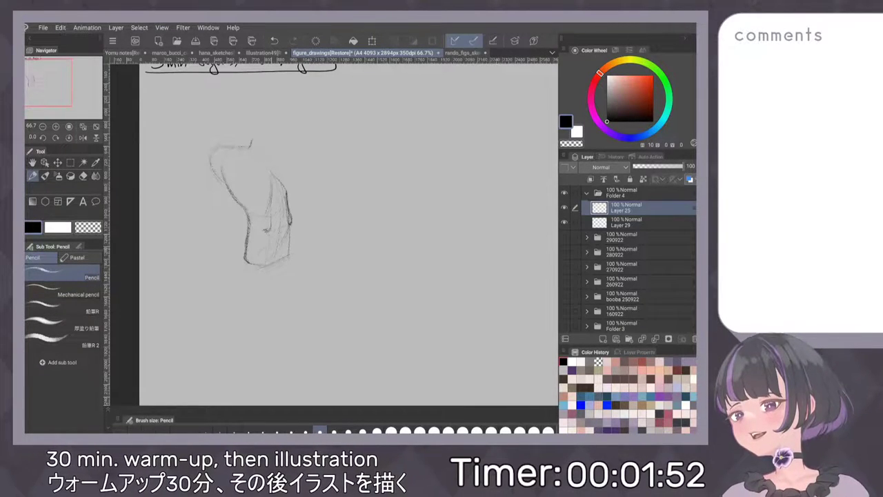
Sketch both thighs running diagonally down to the right from the pelvis, redrawing the lower contour more firmly where it leaves the hip.
drag(278, 252, 302, 290)
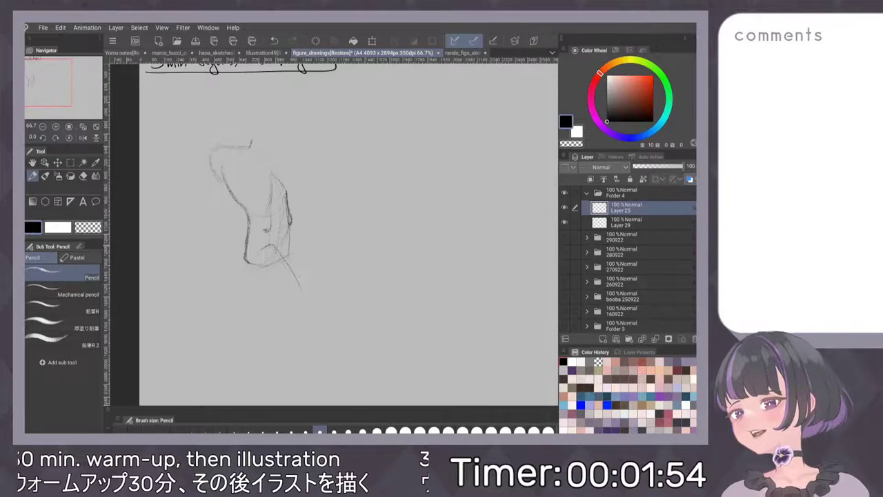
drag(279, 252, 318, 317)
drag(294, 275, 317, 315)
mouse_move(248, 225)
mouse_down()
mouse_move(245, 264)
mouse_move(308, 314)
mouse_up()
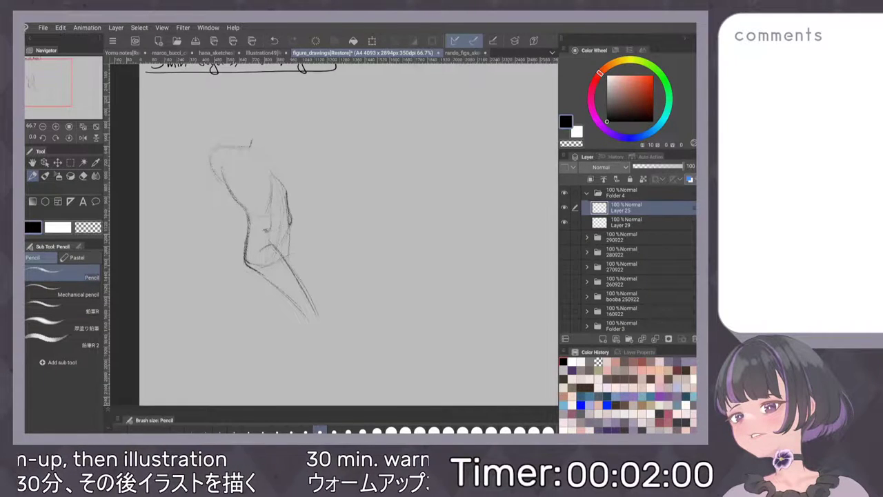
key(ctrl+z)
key(ctrl+z)
drag(246, 263, 259, 274)
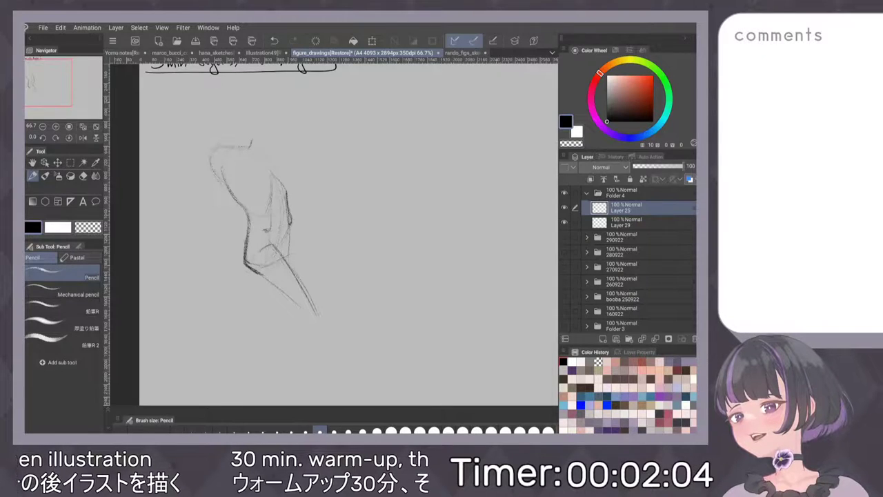
drag(300, 250, 316, 275)
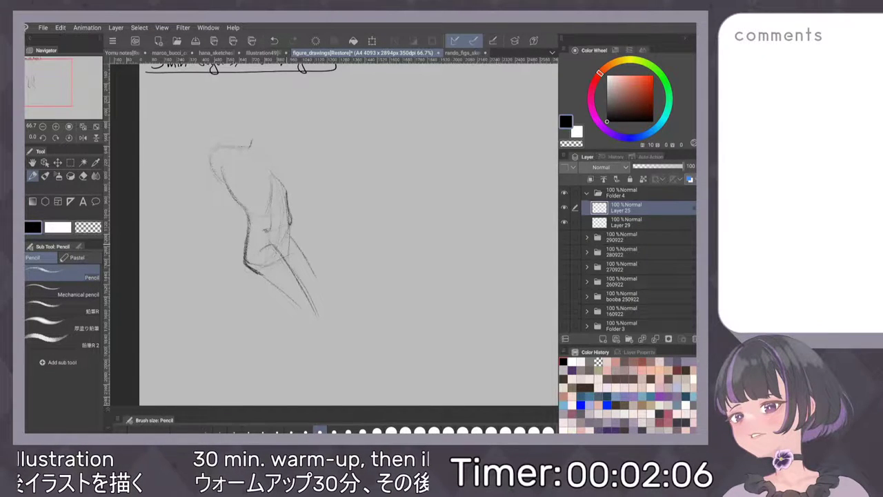
mouse_move(279, 239)
mouse_down()
mouse_move(288, 250)
mouse_move(289, 240)
mouse_move(328, 299)
mouse_up()
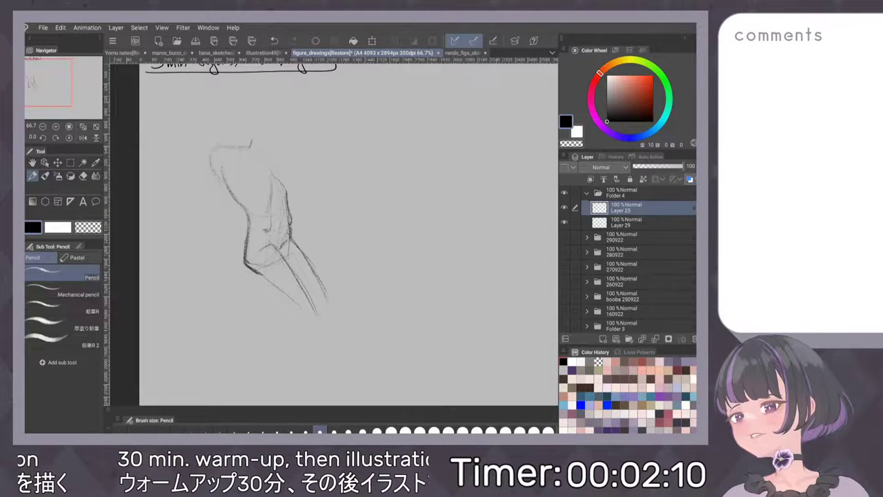
Close off both thighs at the knees and darken the hip crease and abdomen lines above the crotch.
drag(403, 265, 394, 251)
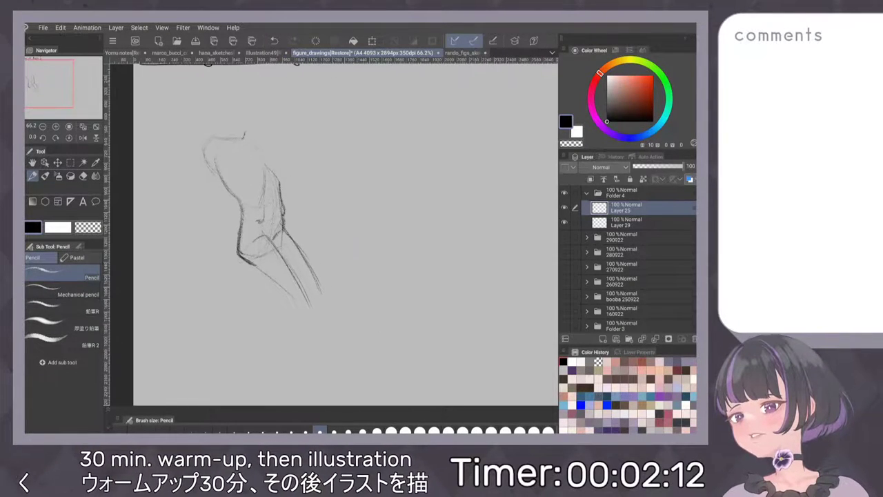
drag(304, 286, 315, 281)
key(ctrl+z)
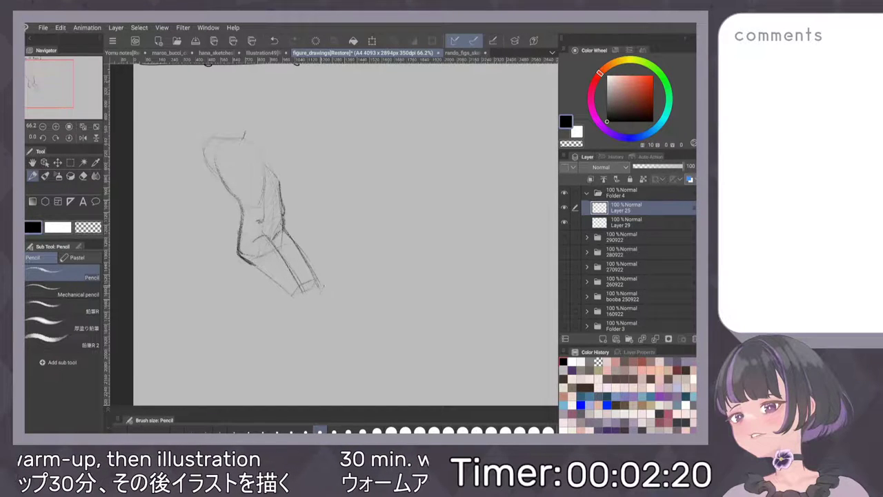
drag(343, 167, 374, 196)
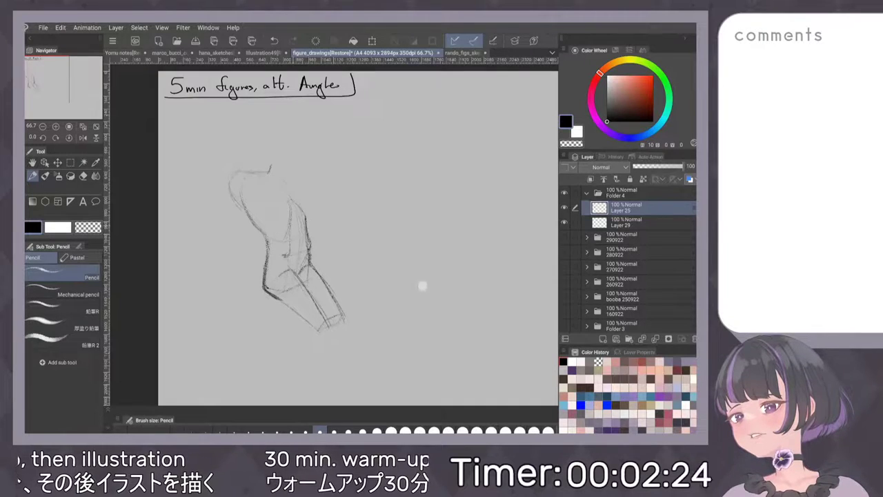
mouse_move(302, 226)
mouse_down()
mouse_move(299, 263)
mouse_move(292, 261)
mouse_up()
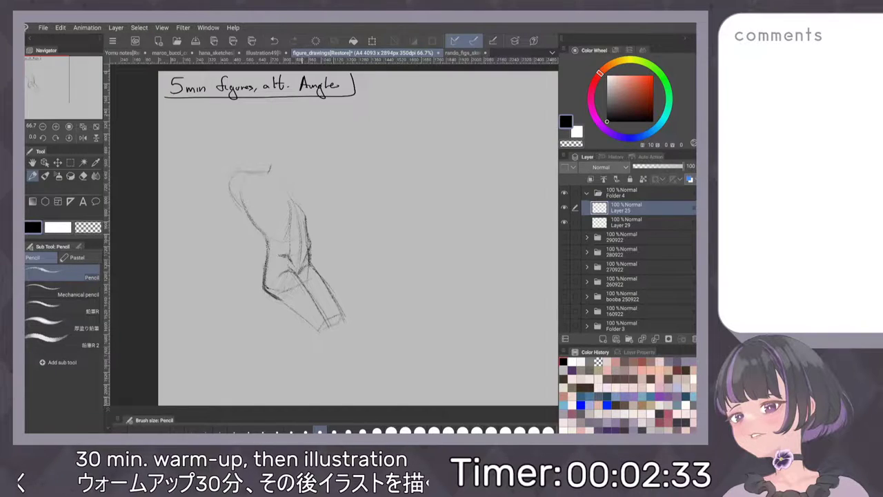
Darken the left contour from shoulder to waist and round off the underside of the near shoulder.
drag(403, 204, 416, 236)
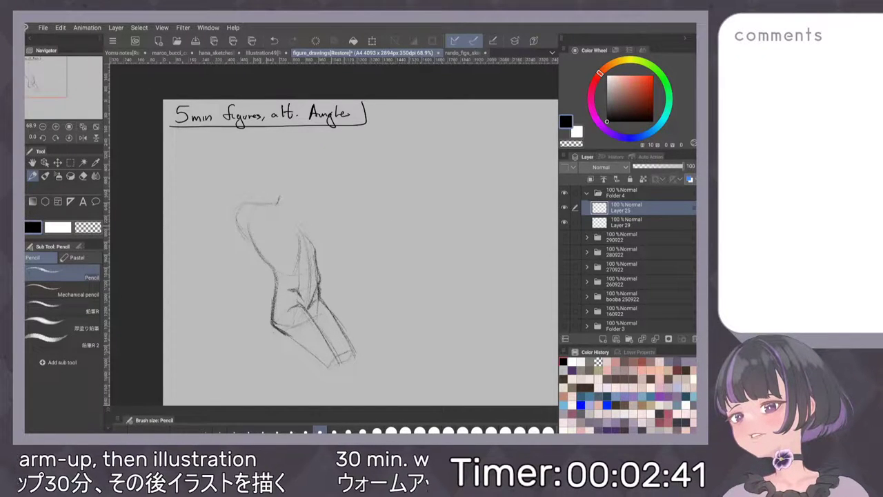
mouse_move(244, 206)
mouse_down()
mouse_move(267, 199)
mouse_move(238, 219)
mouse_move(279, 286)
mouse_up()
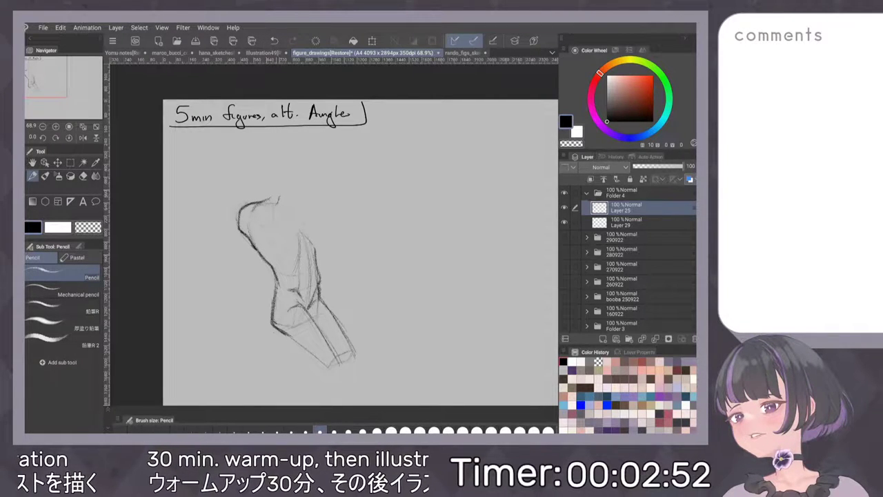
drag(297, 223, 312, 241)
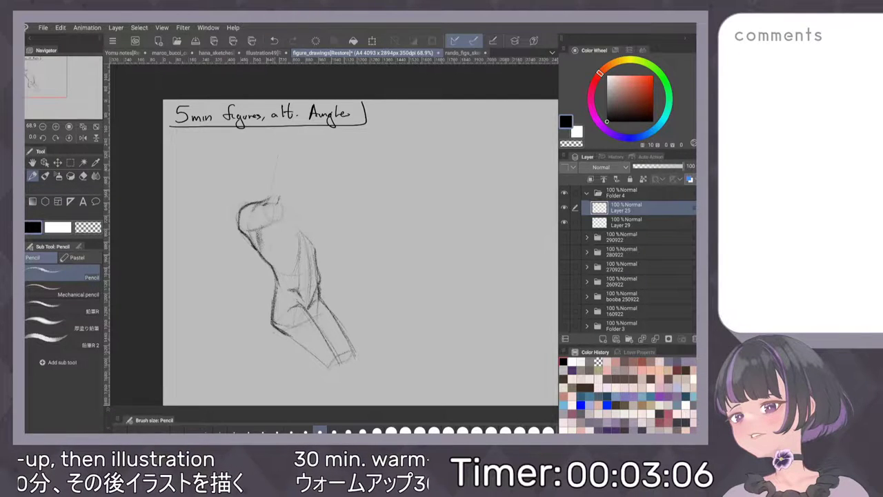
Sketch the near arm's raised section as two nearly parallel lines running upward from the shoulder form.
drag(279, 151, 269, 196)
drag(289, 153, 283, 216)
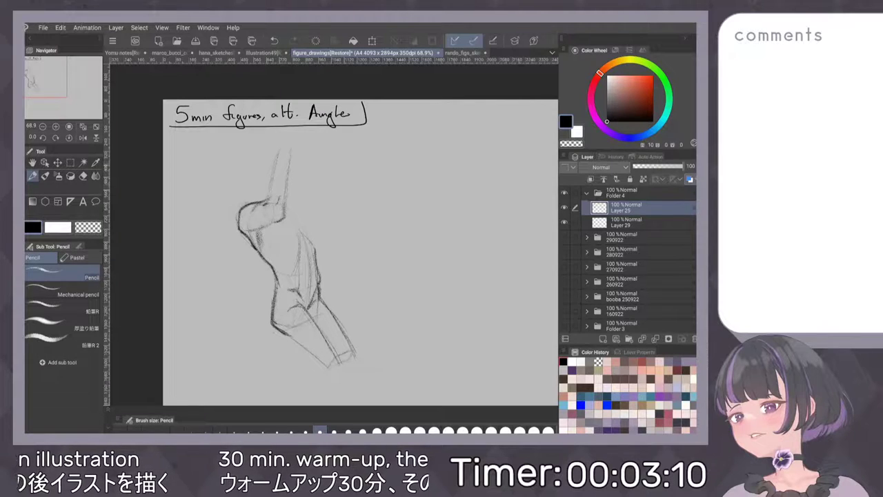
drag(280, 150, 271, 195)
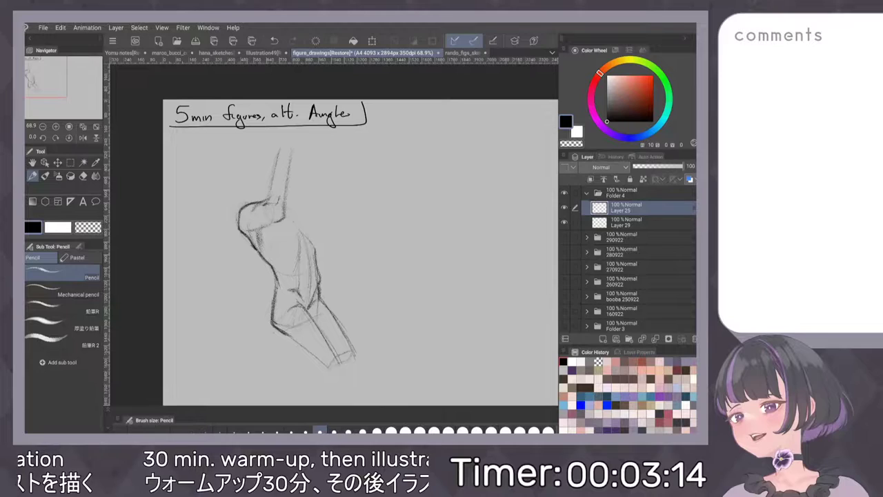
Draw the far shoulder and side contour down to the ribcage, redoing the first stroke, and add the chest lines.
drag(292, 212, 316, 251)
key(ctrl+z)
drag(293, 206, 316, 244)
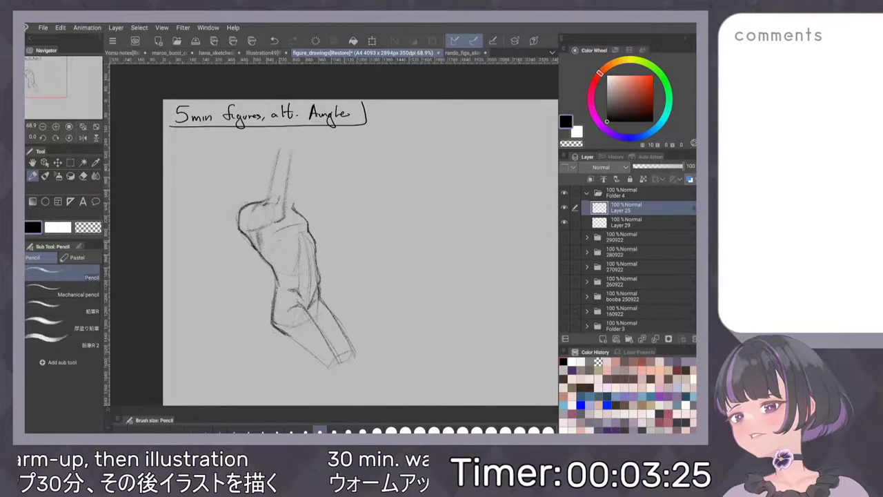
mouse_move(266, 228)
mouse_down()
mouse_move(274, 237)
mouse_move(275, 224)
mouse_up()
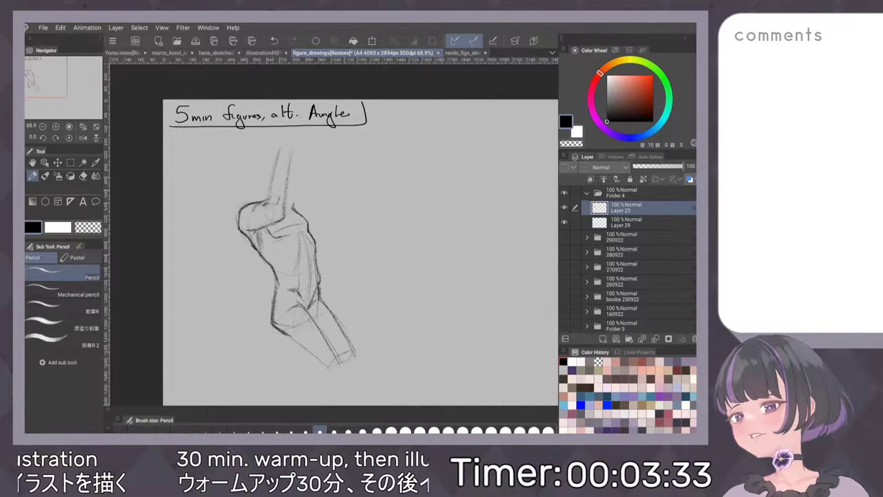
Sketch the far upper arm extending out to the right from the shoulder, with a firm lower edge, undoing a rejected stroke.
drag(329, 211, 307, 218)
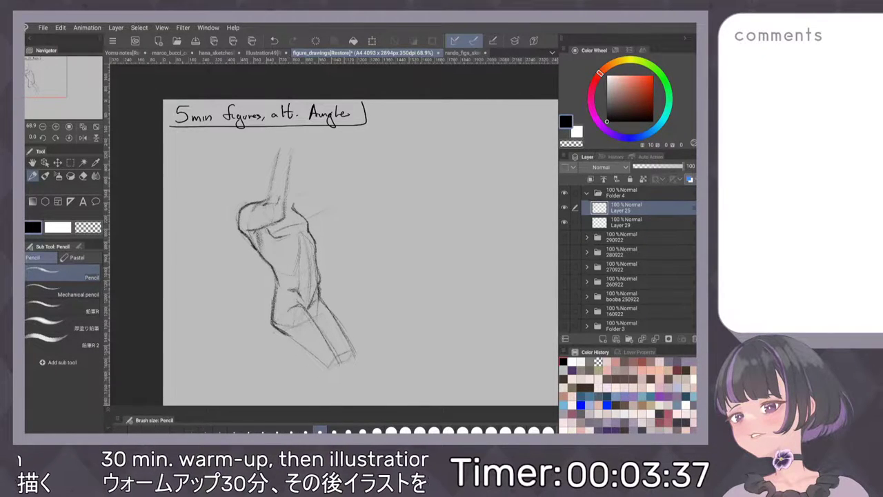
mouse_move(301, 195)
mouse_down()
mouse_move(286, 200)
mouse_move(330, 188)
mouse_move(337, 196)
mouse_up()
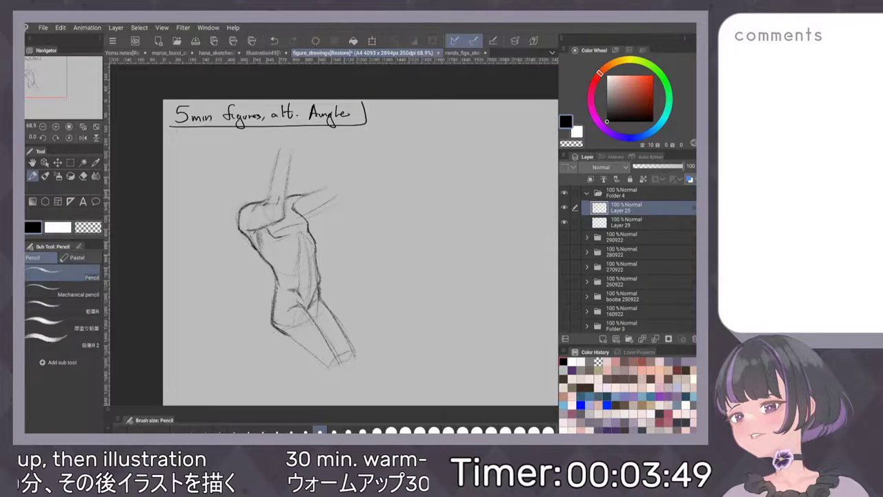
drag(304, 211, 337, 197)
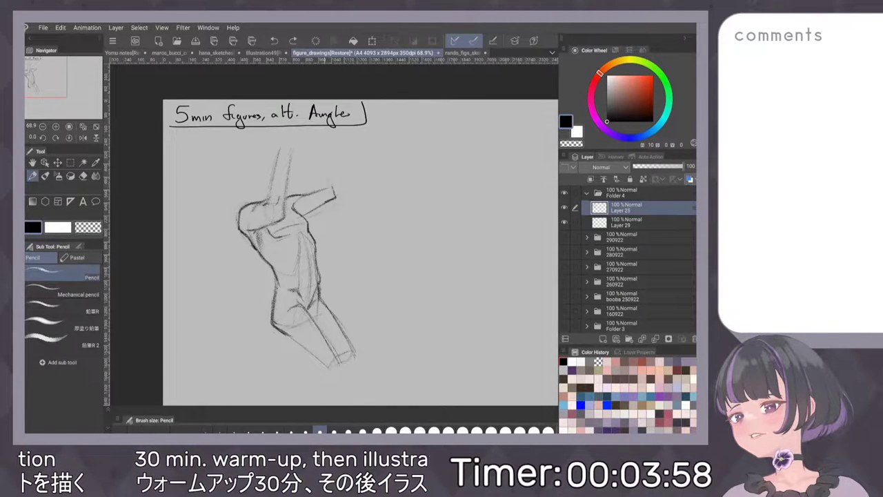
key(ctrl+z)
Draw the far forearm rising from the elbow with a firm outer contour, and check the pose in a mirrored view.
drag(325, 152, 332, 181)
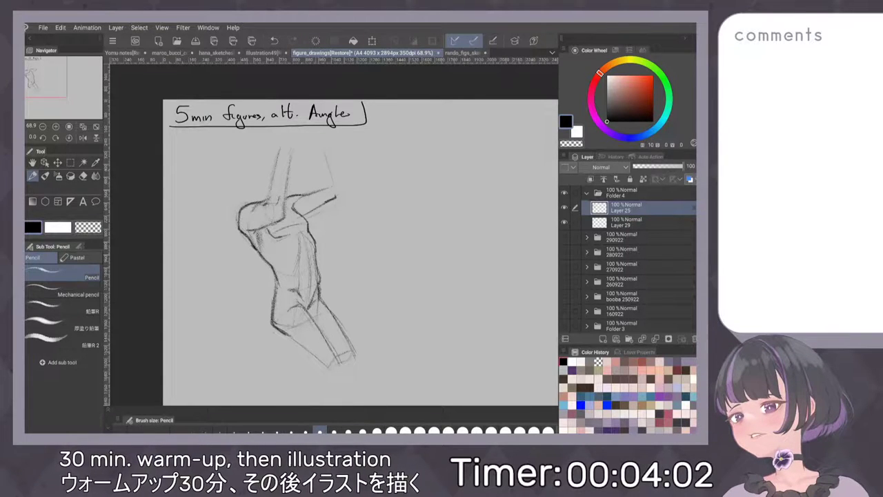
drag(322, 170, 317, 196)
drag(325, 153, 336, 191)
click(82, 138)
click(82, 138)
Darken the outer and inner contours of both thighs and round off the knees with curved strokes.
drag(377, 325, 377, 280)
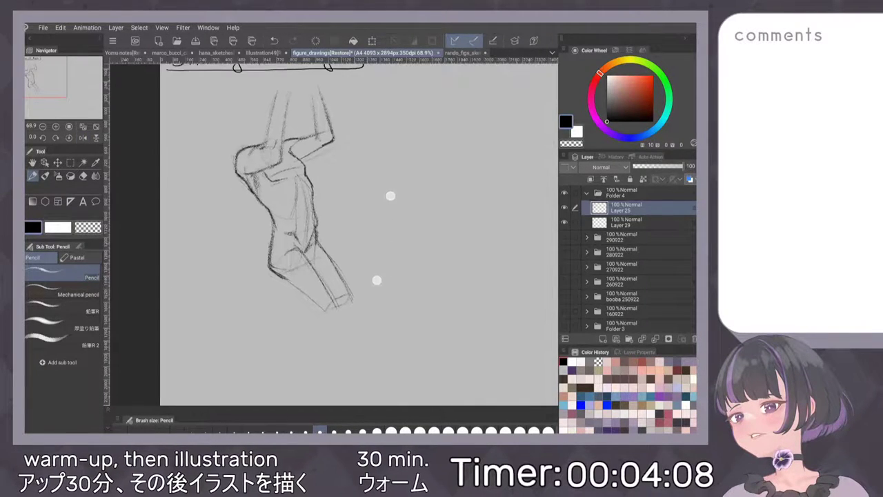
drag(270, 268, 320, 313)
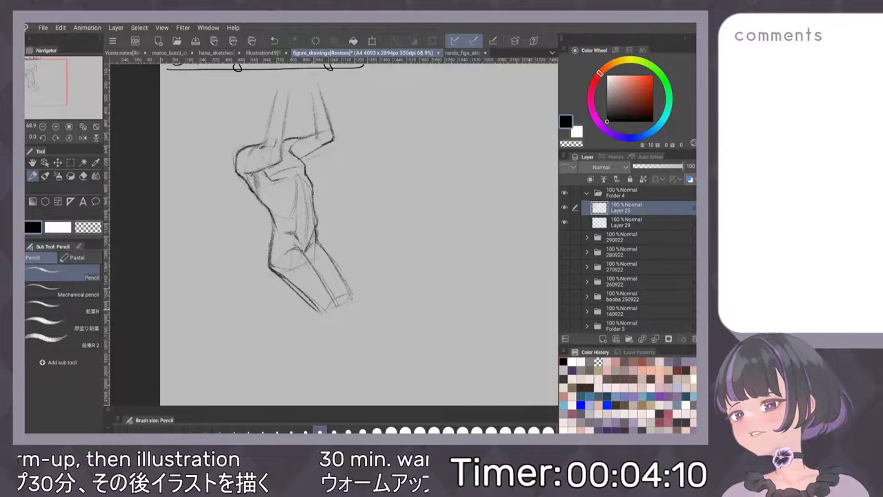
drag(298, 247, 340, 301)
drag(315, 235, 345, 285)
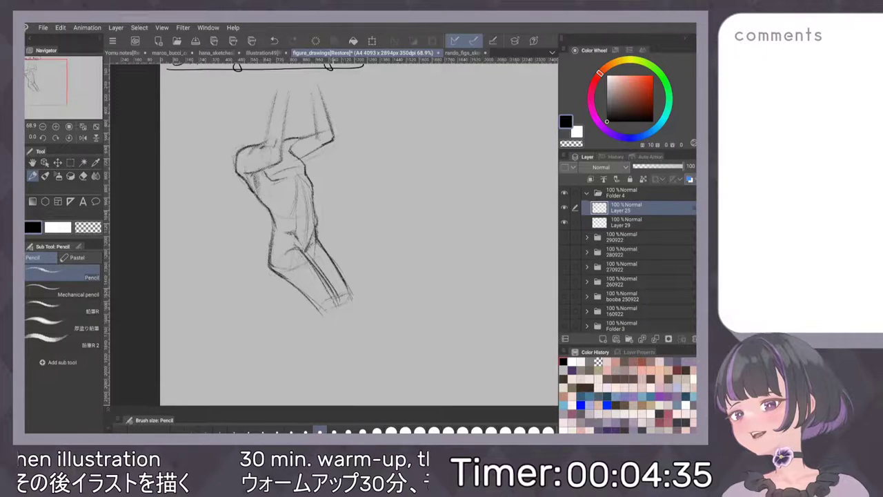
mouse_move(318, 311)
mouse_down()
mouse_move(324, 319)
mouse_move(349, 314)
mouse_up()
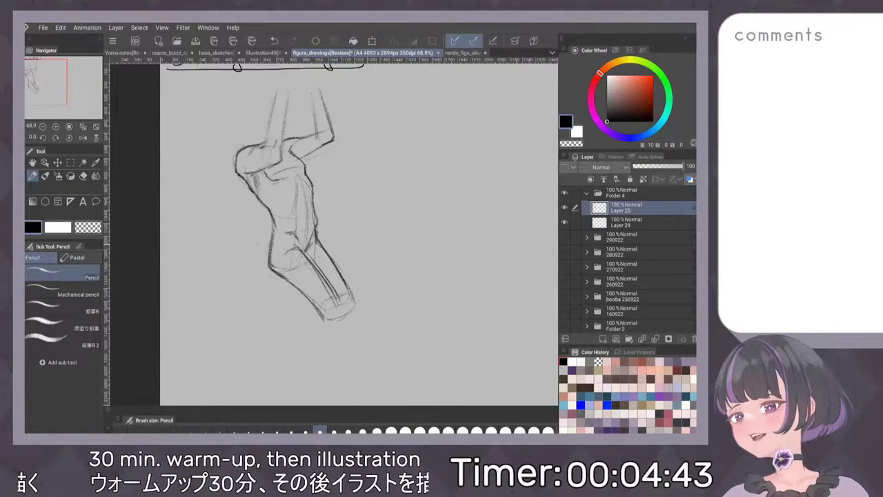
drag(260, 242, 248, 265)
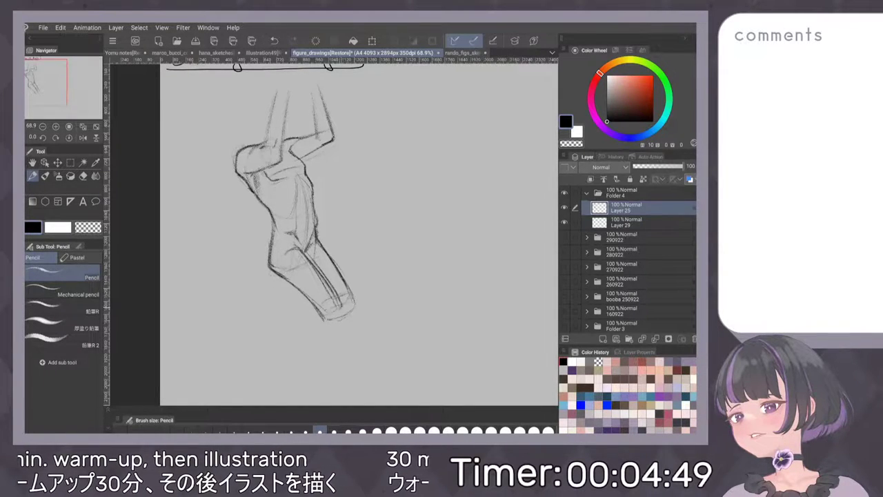
Sketch both lower legs crossing below the knees, with calf contours tapering downward, undoing a rejected stroke.
drag(330, 321, 319, 362)
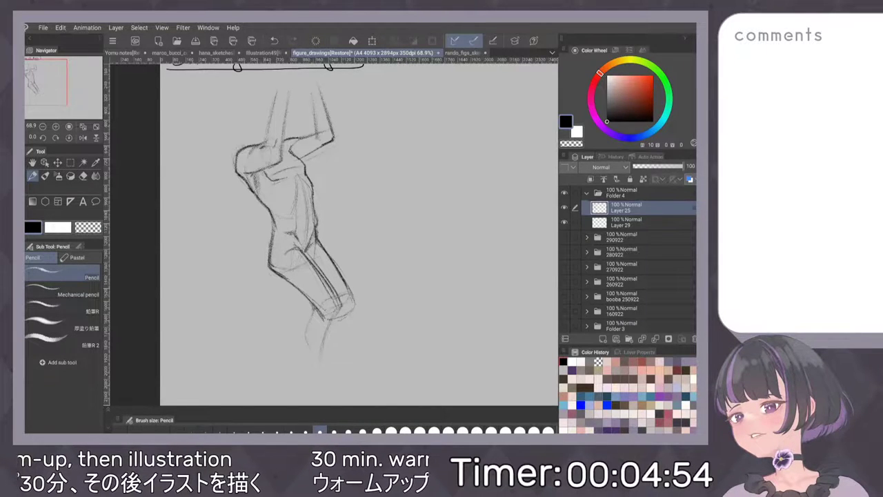
drag(312, 313, 306, 347)
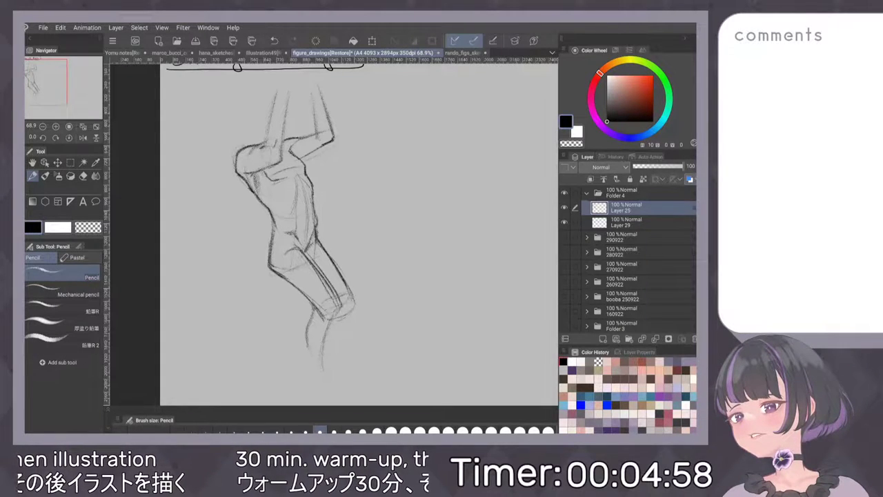
drag(328, 323, 339, 382)
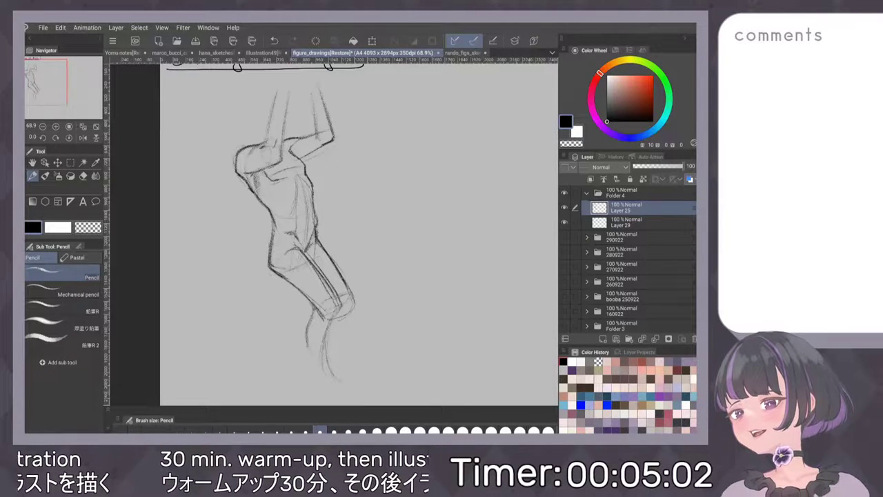
drag(308, 337, 311, 355)
key(ctrl+z)
drag(333, 325, 304, 370)
drag(308, 326, 298, 354)
Block in the head as a light tapered box above the near shoulder, beside and overlapping the raised arm.
drag(251, 125, 249, 142)
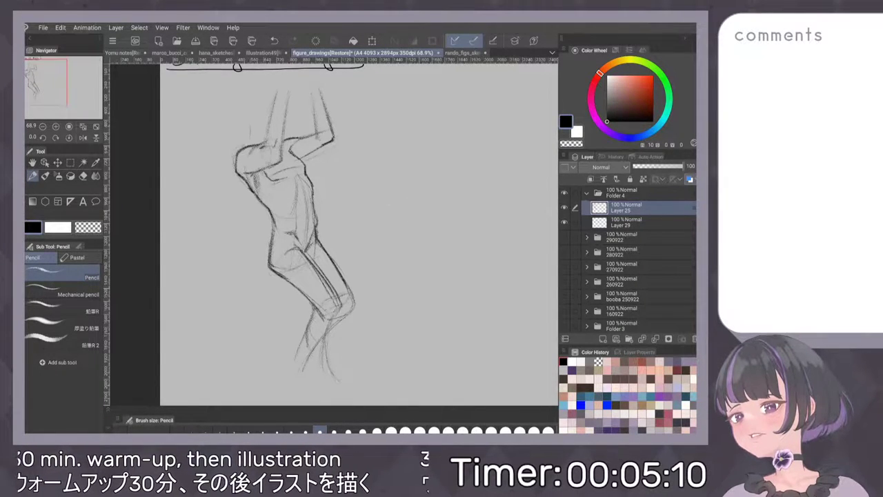
drag(243, 101, 249, 122)
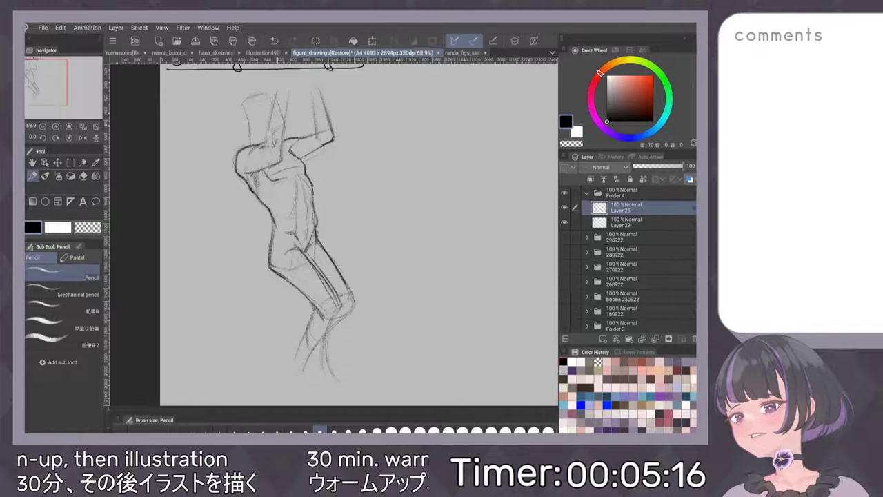
drag(270, 85, 247, 95)
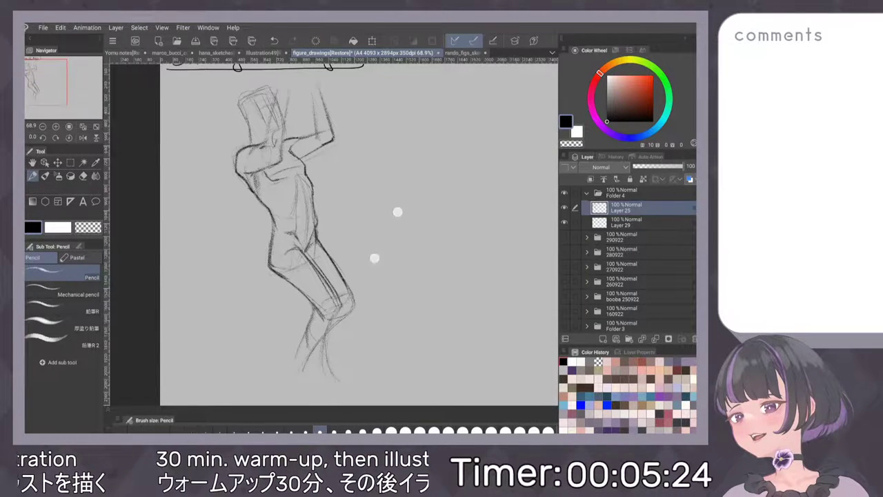
Start a second figure in the blank area right of the first with light overlapping ovals for ribcage and pelvis.
scroll(393, 234, down, 3)
scroll(388, 253, up, 2)
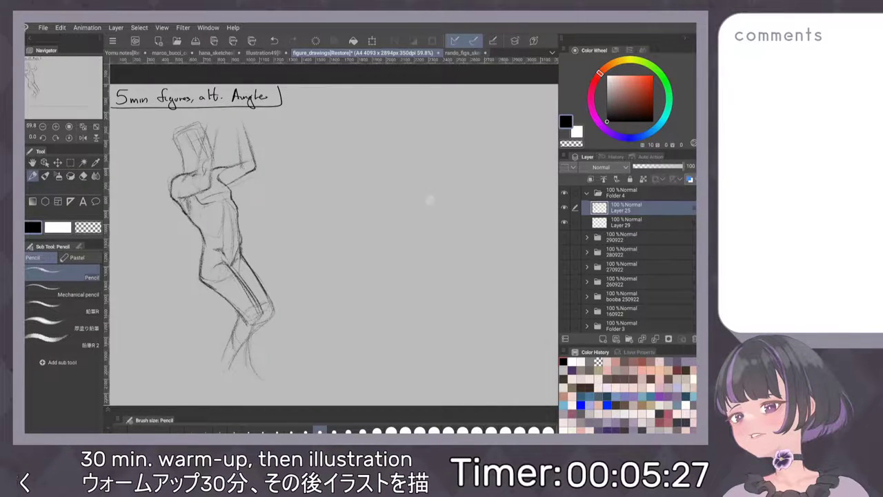
scroll(428, 207, up, 3)
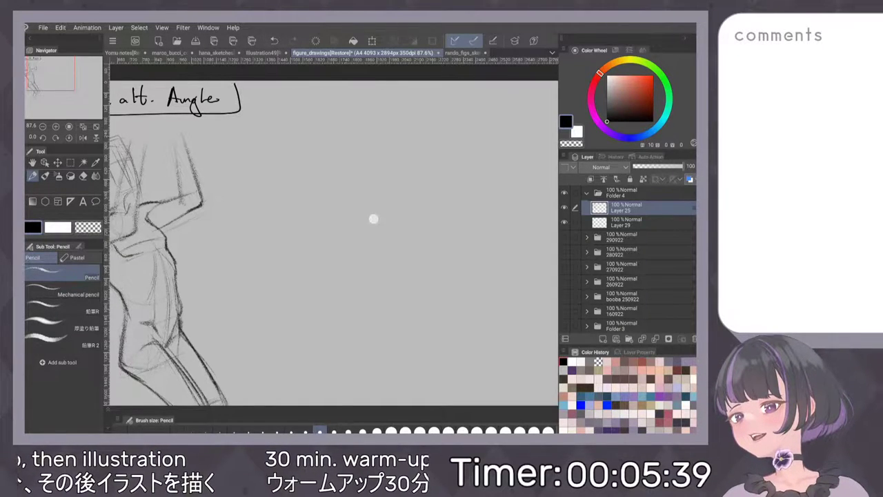
drag(410, 191, 397, 181)
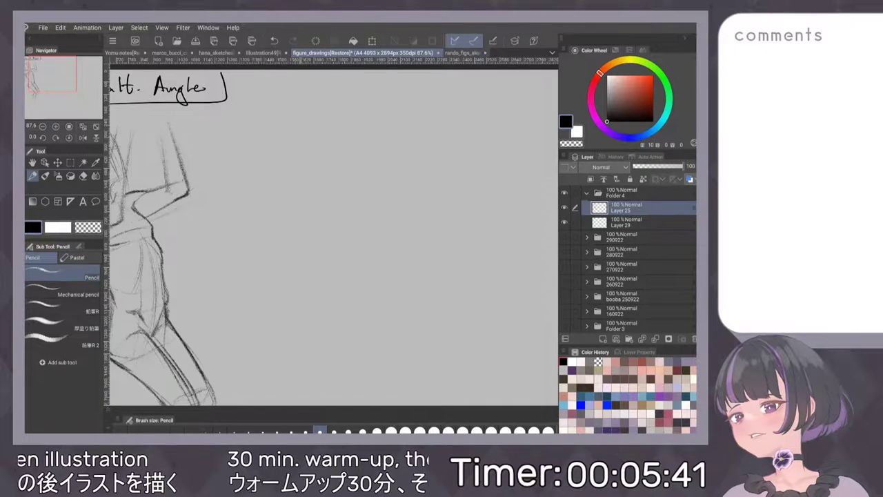
drag(314, 154, 324, 160)
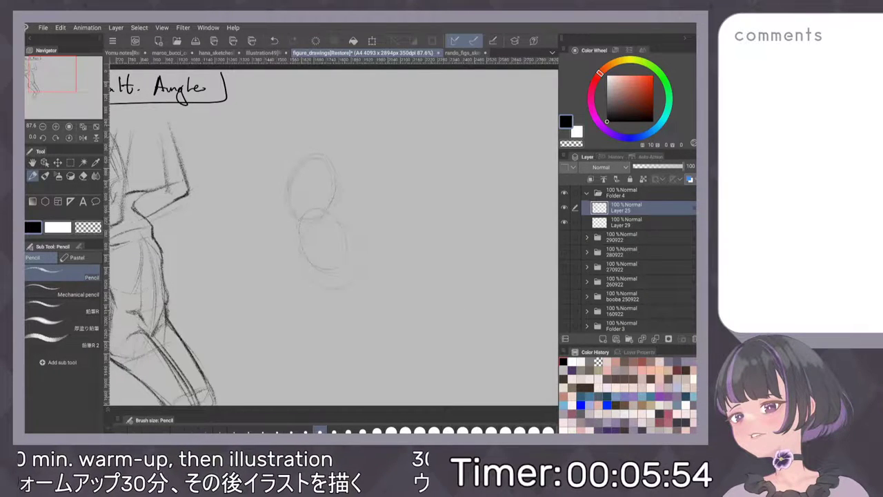
Firm up the second figure's ribcage, waist and hip contours, and sketch a small elongated form rising from the top of the ribcage.
drag(296, 167, 287, 199)
drag(339, 178, 316, 214)
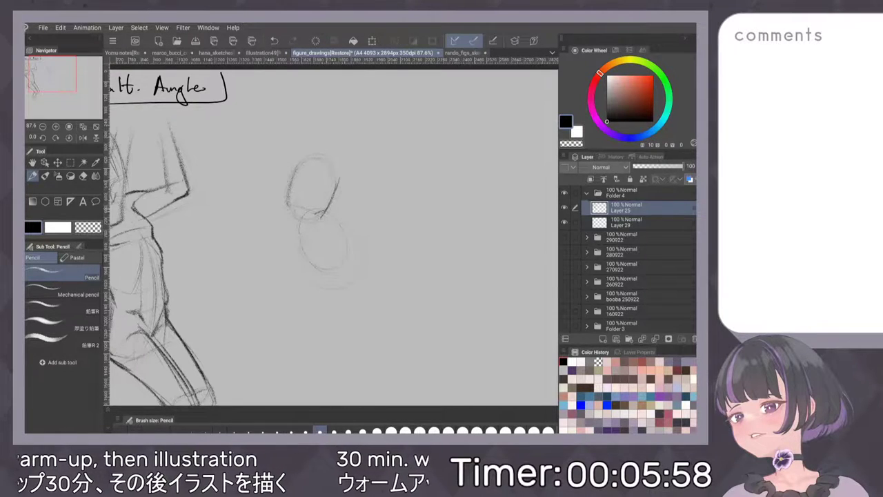
drag(323, 212, 346, 233)
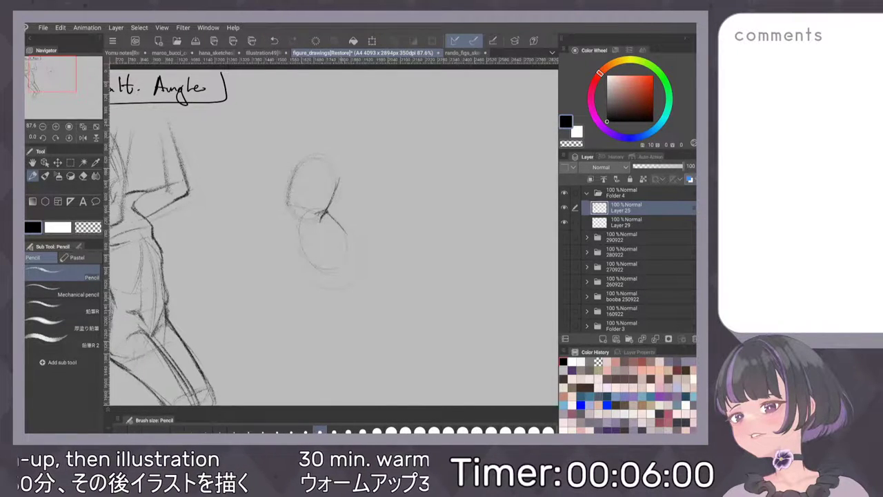
drag(285, 199, 305, 257)
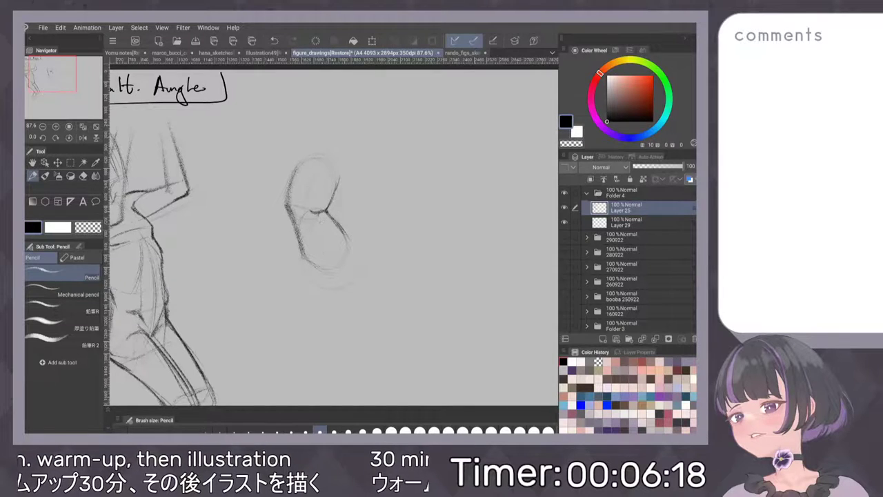
mouse_move(325, 216)
mouse_down()
mouse_move(315, 223)
mouse_move(349, 238)
mouse_up()
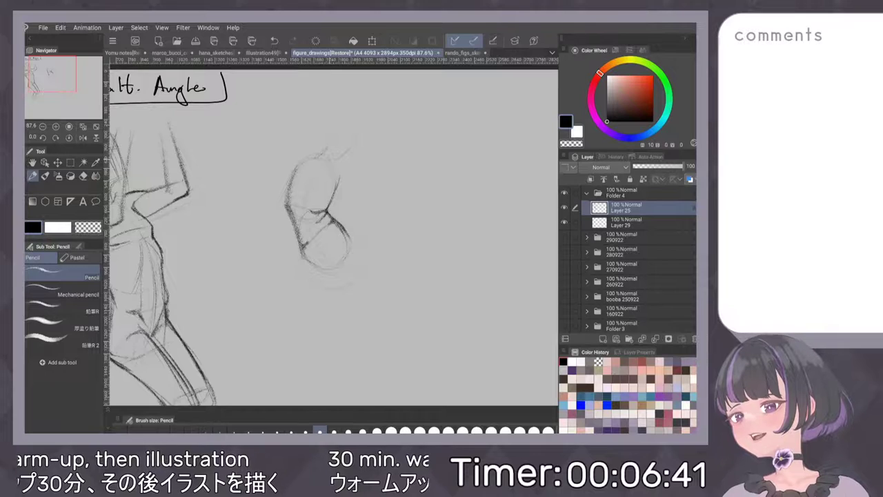
drag(336, 136, 323, 149)
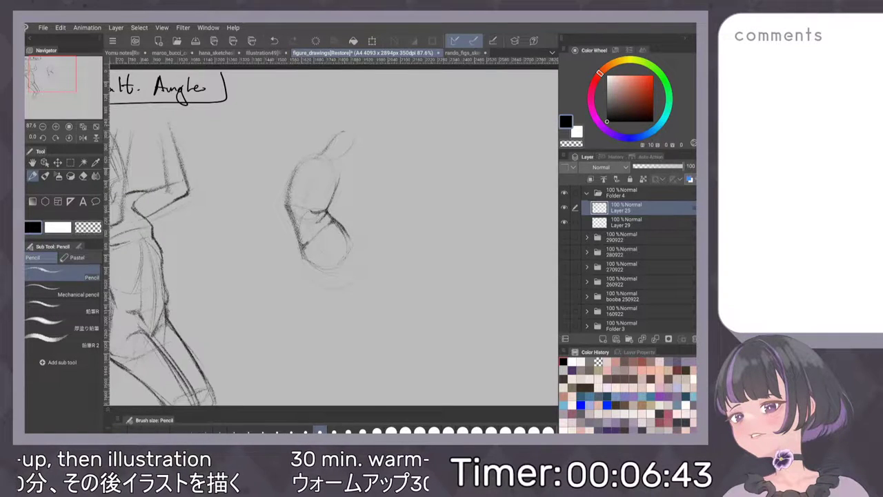
Replace the elongated form above the second figure's ribcage with a tilted oval head, undoing the rejected strokes.
key(ctrl+z)
drag(353, 142, 335, 160)
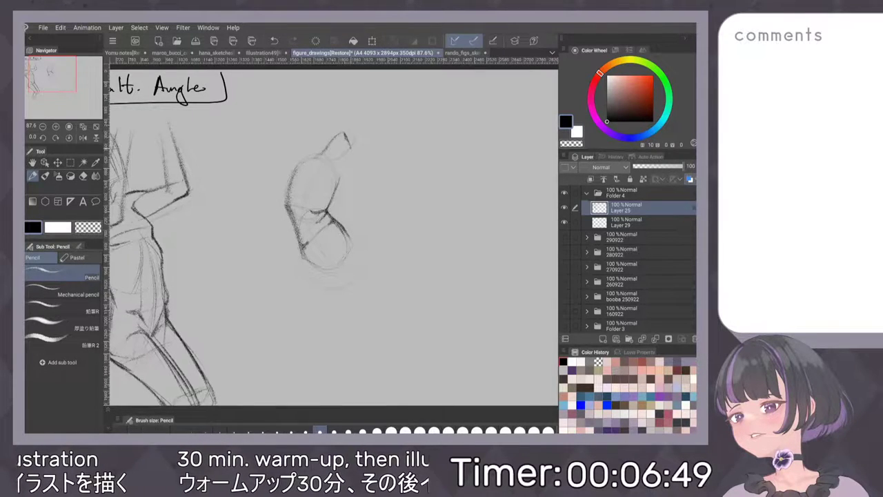
key(ctrl+z)
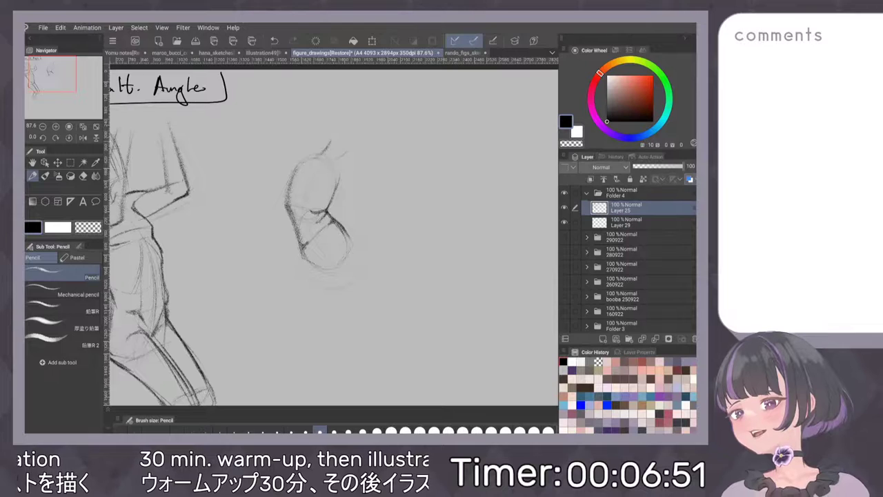
drag(345, 131, 340, 165)
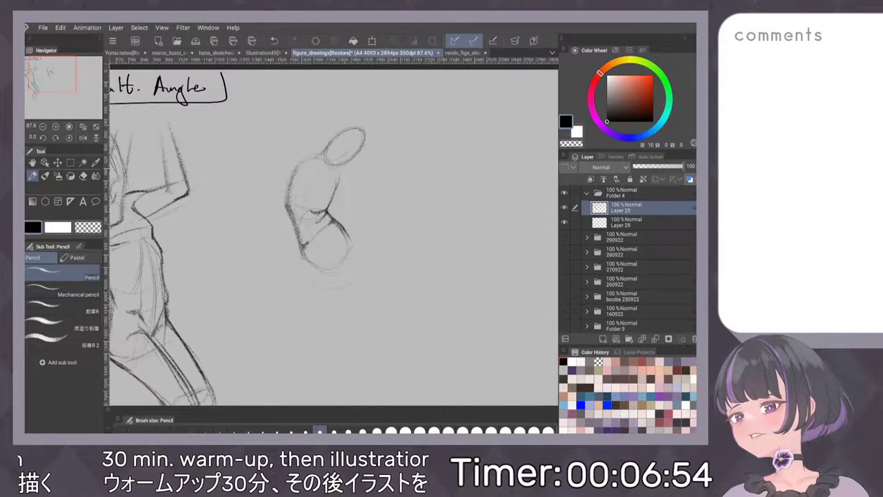
Sketch the second figure's shoulder line and an arm hanging behind the torso, and refine the chest and waist contours, undoing rejected marks.
mouse_move(343, 133)
mouse_down()
mouse_move(326, 152)
mouse_move(289, 157)
mouse_move(279, 172)
mouse_move(269, 257)
mouse_up()
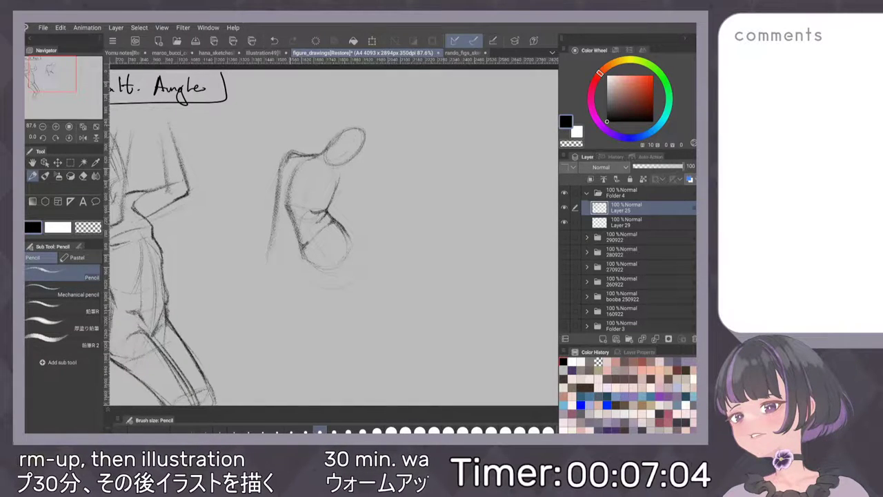
mouse_move(291, 177)
mouse_down()
mouse_move(288, 191)
mouse_move(288, 182)
mouse_up()
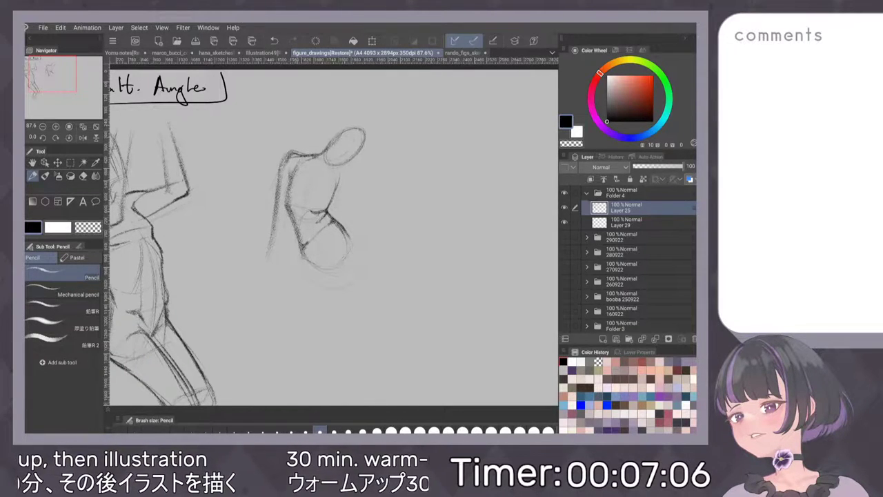
key(ctrl+z)
key(ctrl+z)
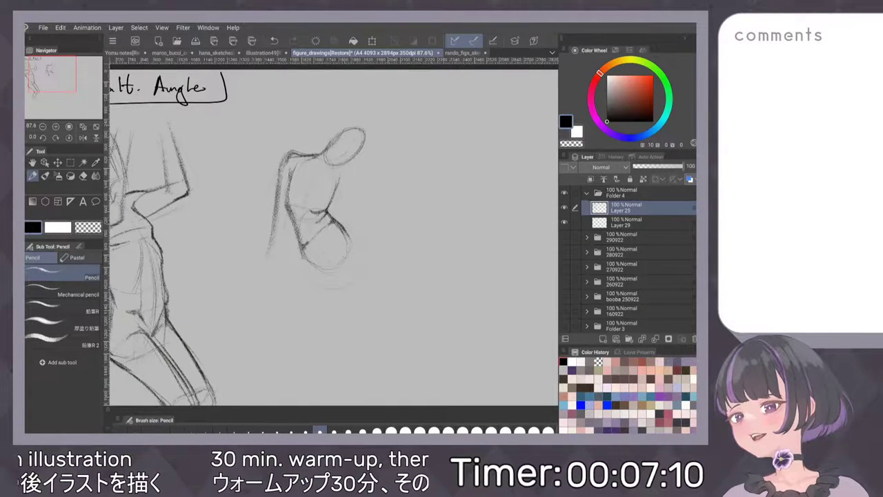
mouse_move(291, 181)
mouse_down()
mouse_move(288, 201)
mouse_move(288, 193)
mouse_up()
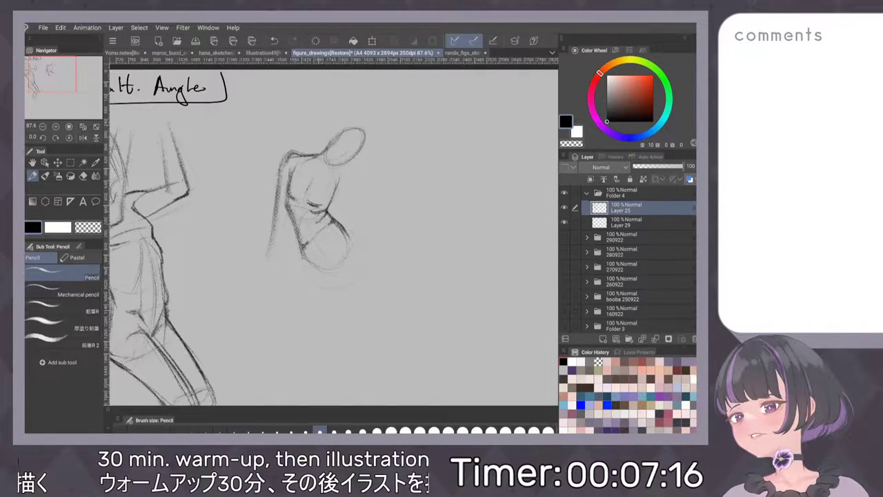
key(ctrl+z)
key(ctrl+z)
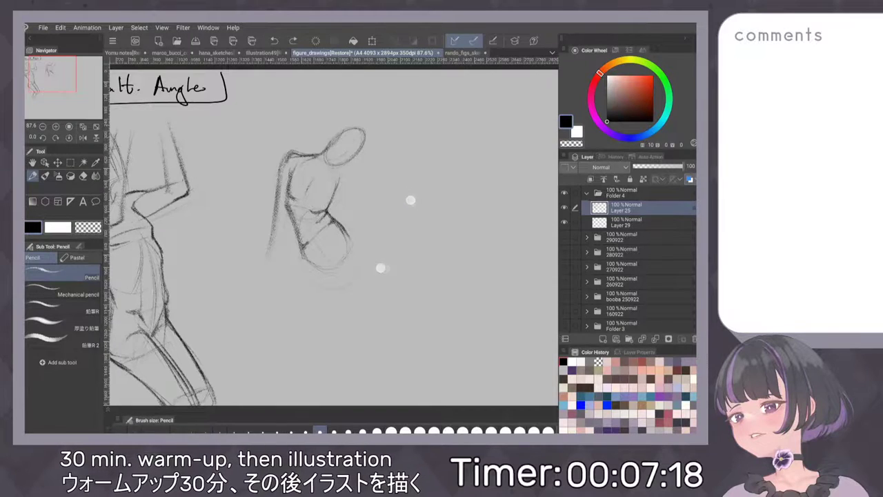
drag(305, 246, 327, 224)
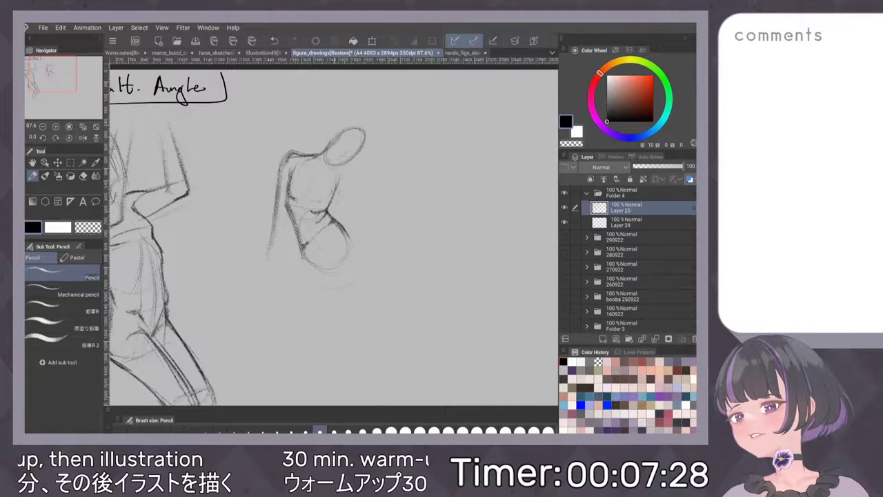
Draw a small rounded shoulder at the ribcage's front, join it to the head's outer edge with slanted contours, and add a head guideline.
mouse_move(338, 177)
mouse_down()
mouse_move(329, 189)
mouse_move(329, 169)
mouse_move(355, 171)
mouse_move(339, 191)
mouse_move(340, 169)
mouse_up()
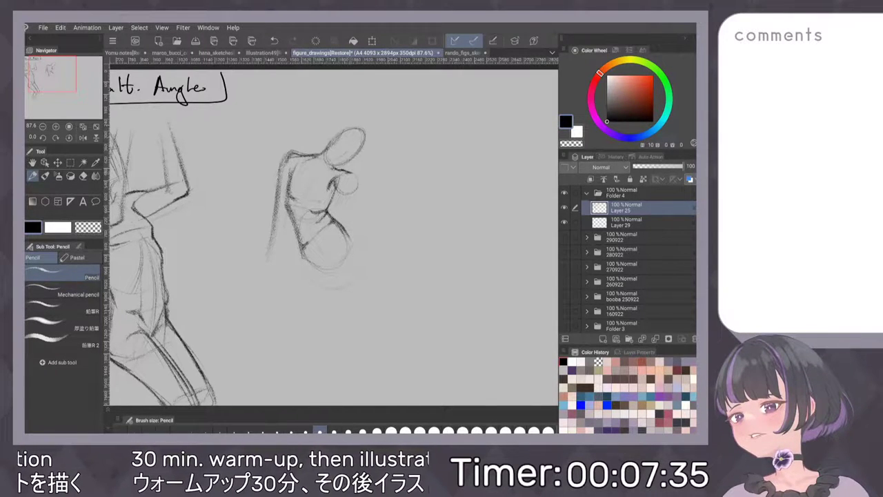
drag(370, 131, 363, 164)
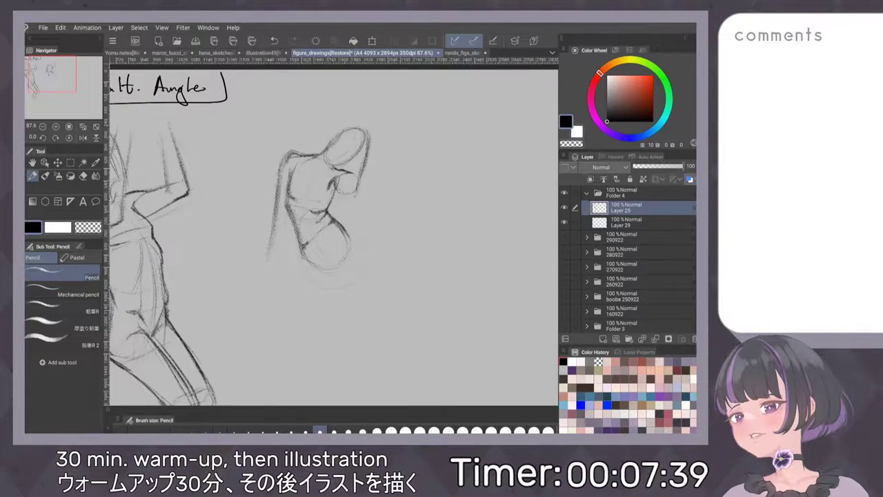
drag(363, 140, 342, 183)
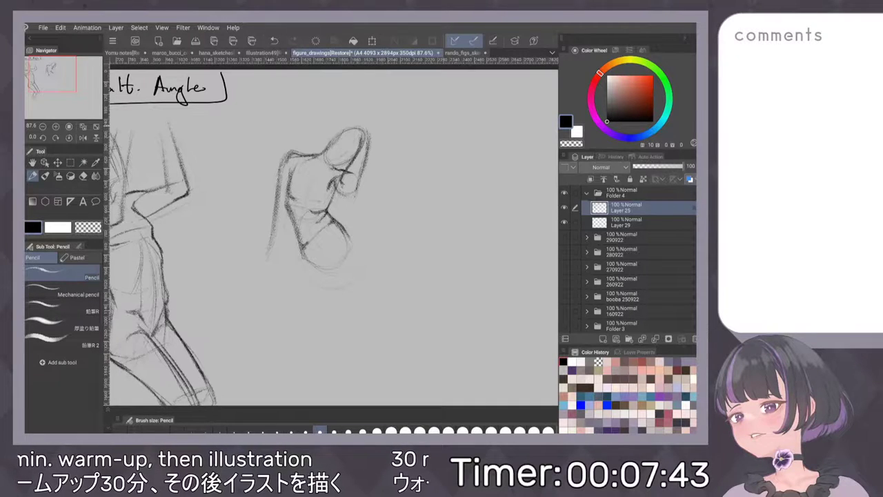
drag(358, 128, 372, 144)
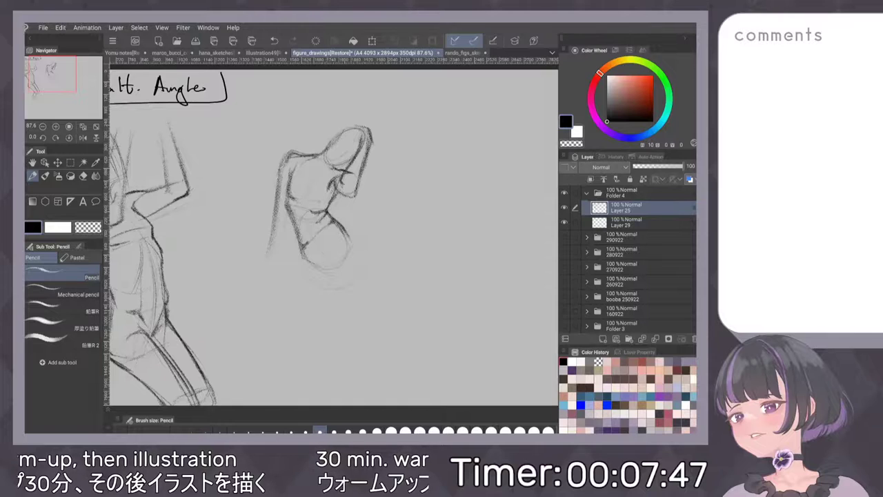
key(ctrl+z)
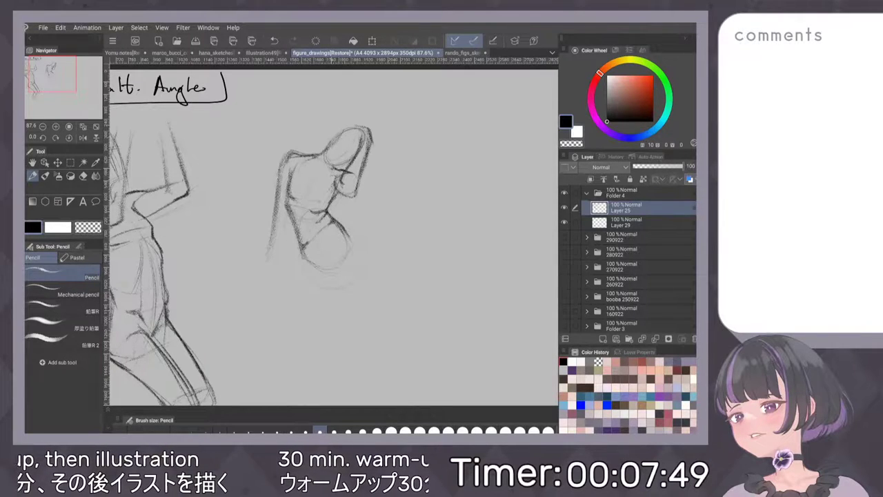
drag(335, 182, 329, 193)
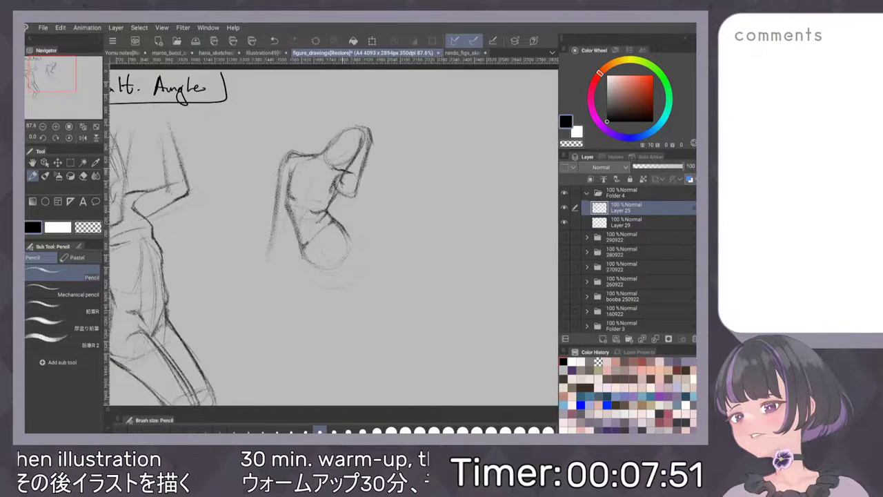
mouse_move(324, 156)
mouse_down()
mouse_move(336, 165)
mouse_move(350, 149)
mouse_move(343, 159)
mouse_up()
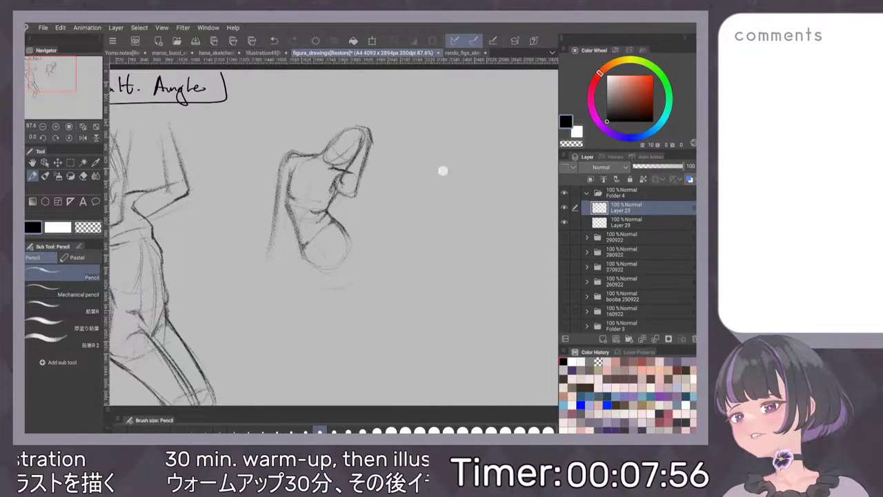
Sketch a long straight supporting arm from the rounded shoulder down past the pelvis, ending in a simple blocked-in hand.
drag(452, 227, 443, 205)
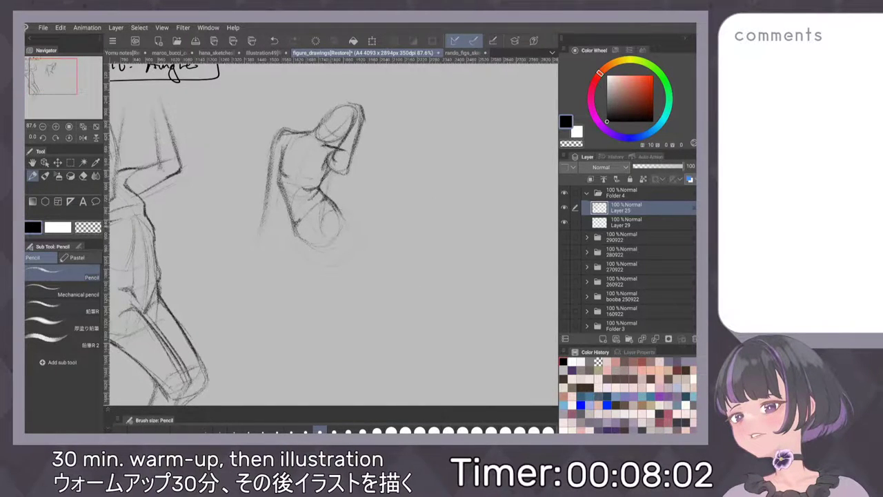
drag(325, 202, 322, 231)
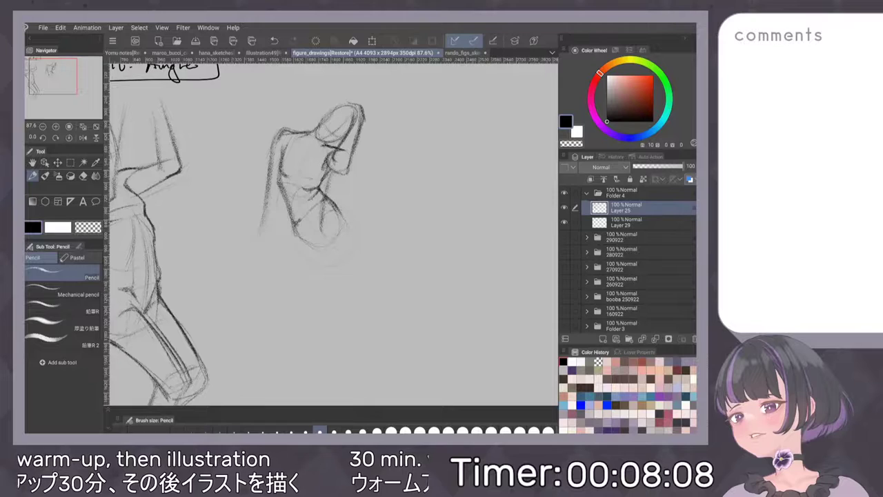
drag(348, 174, 377, 288)
drag(336, 212, 361, 277)
drag(327, 193, 363, 285)
drag(348, 181, 361, 221)
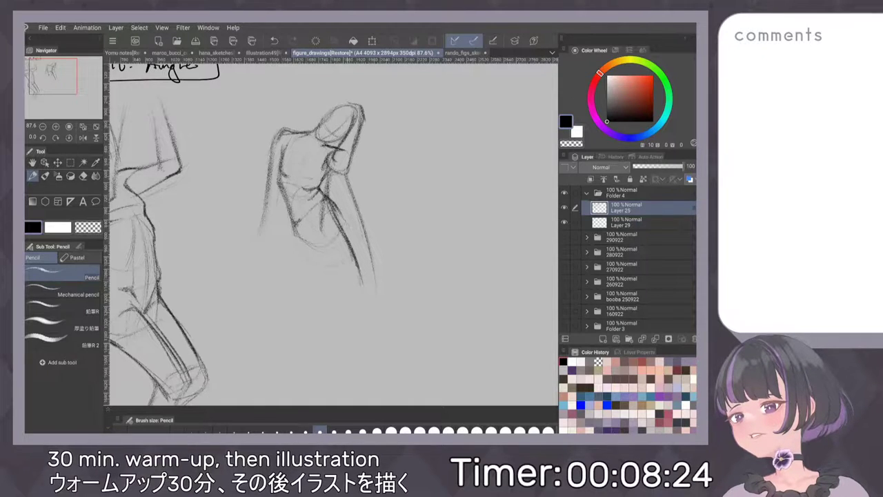
drag(357, 259, 355, 290)
drag(365, 237, 370, 287)
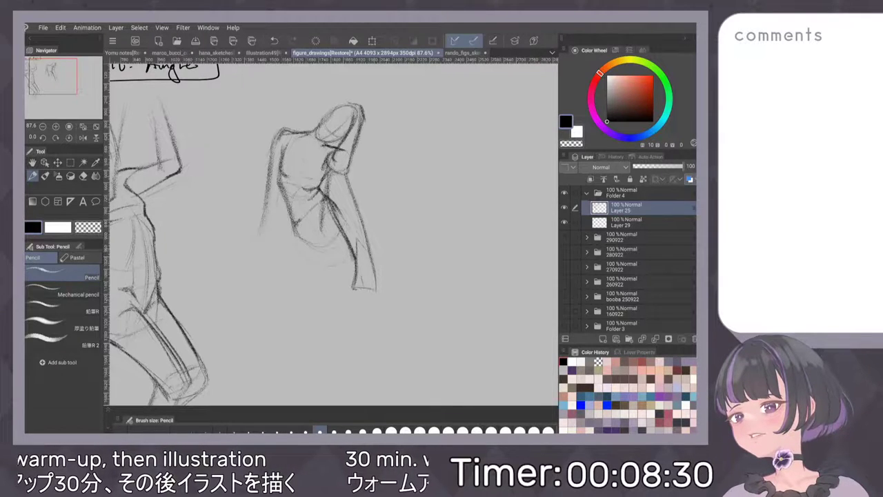
drag(348, 236, 358, 258)
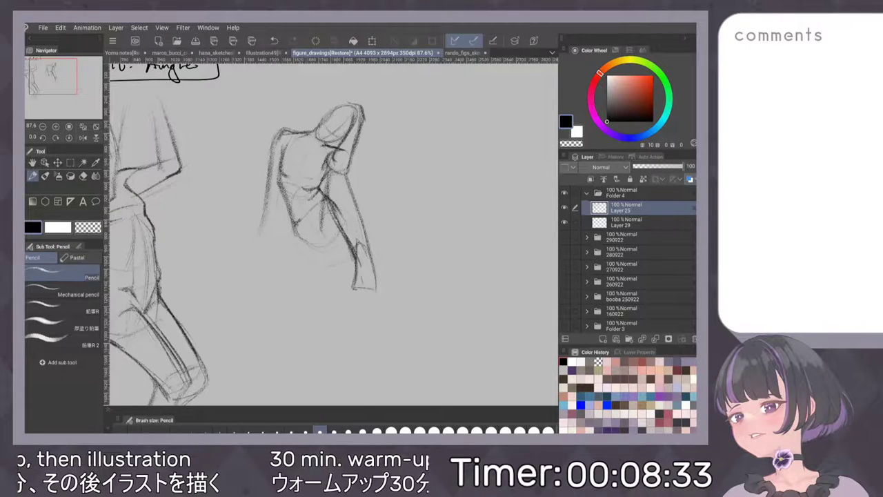
Firm up the supporting arm's inner and outer contours and the adjoining torso side, and detail the hand, undoing a rejected stroke.
mouse_move(330, 173)
mouse_down()
mouse_move(327, 201)
mouse_move(327, 189)
mouse_move(349, 245)
mouse_up()
key(ctrl+z)
key(ctrl+z)
mouse_move(322, 197)
mouse_down()
mouse_move(321, 237)
mouse_move(336, 245)
mouse_up()
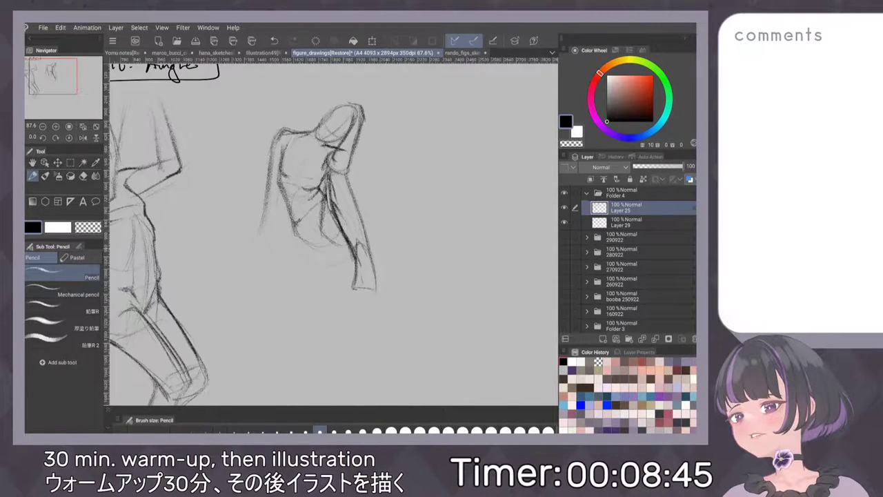
drag(356, 206, 369, 250)
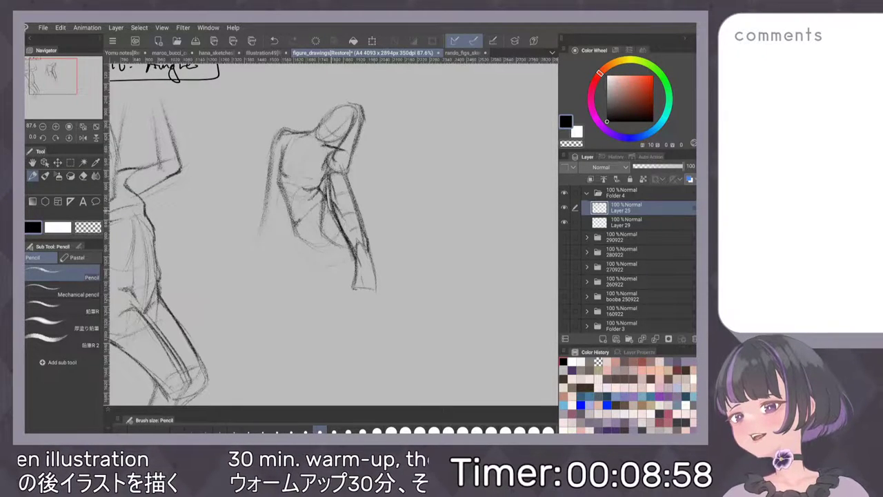
drag(330, 195, 352, 249)
drag(339, 220, 358, 259)
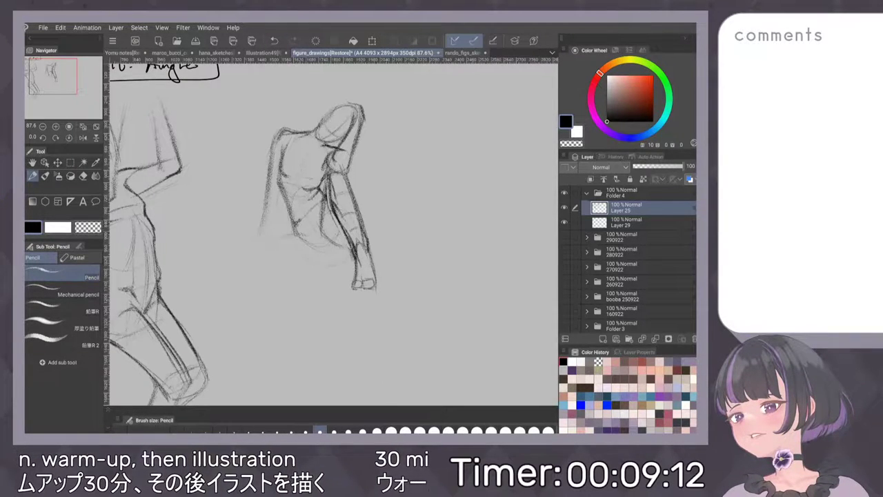
Block in the folded leg lying sideways from the pelvis, shortening it to a rounded knee and strengthening its upper and lower contours.
drag(293, 236, 238, 261)
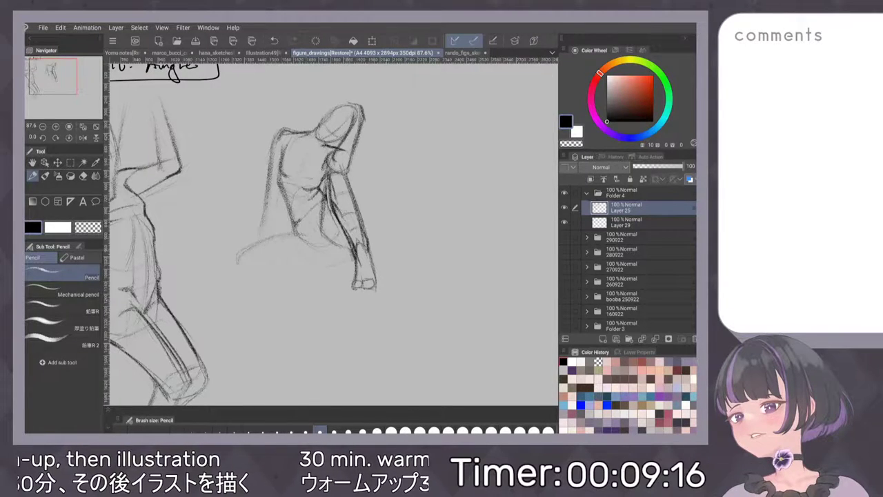
drag(249, 268, 351, 258)
drag(238, 262, 345, 260)
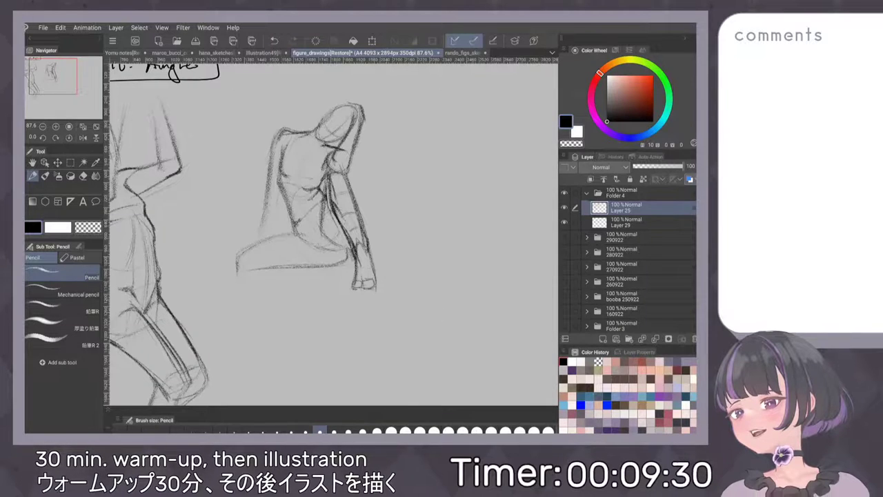
key(ctrl+z)
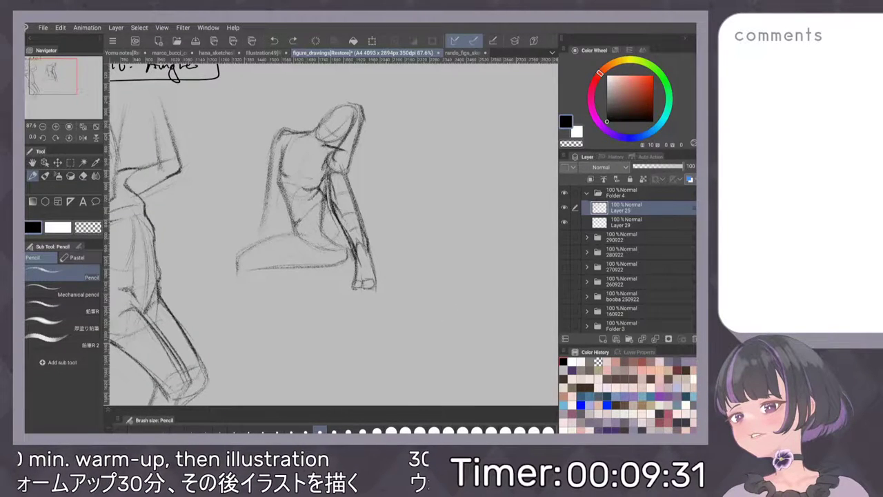
key(ctrl+z)
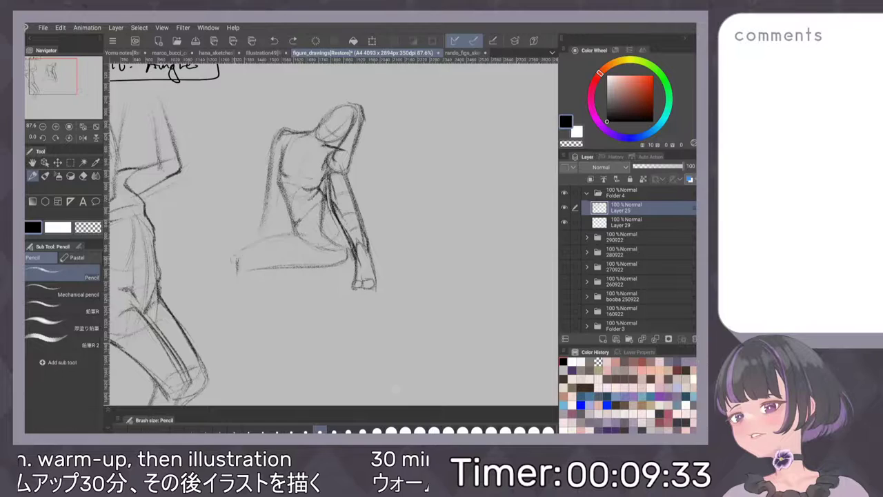
mouse_move(293, 234)
mouse_down()
mouse_move(247, 261)
mouse_move(284, 265)
mouse_up()
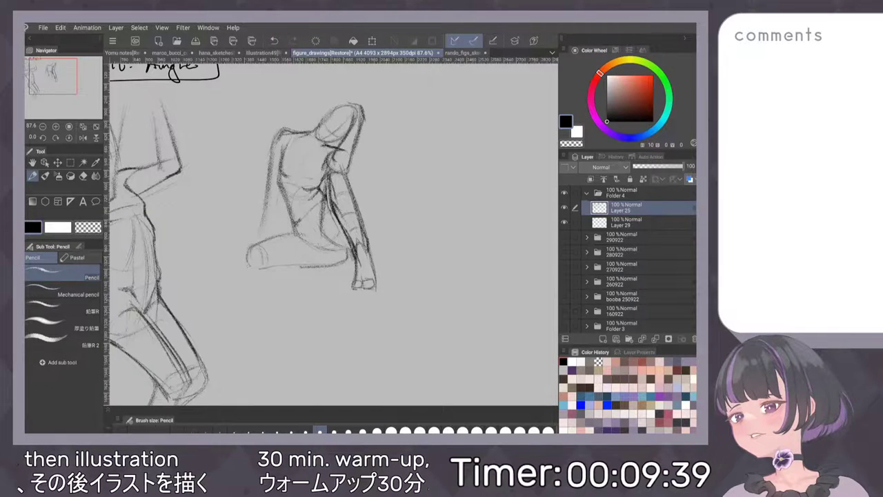
drag(280, 267, 343, 262)
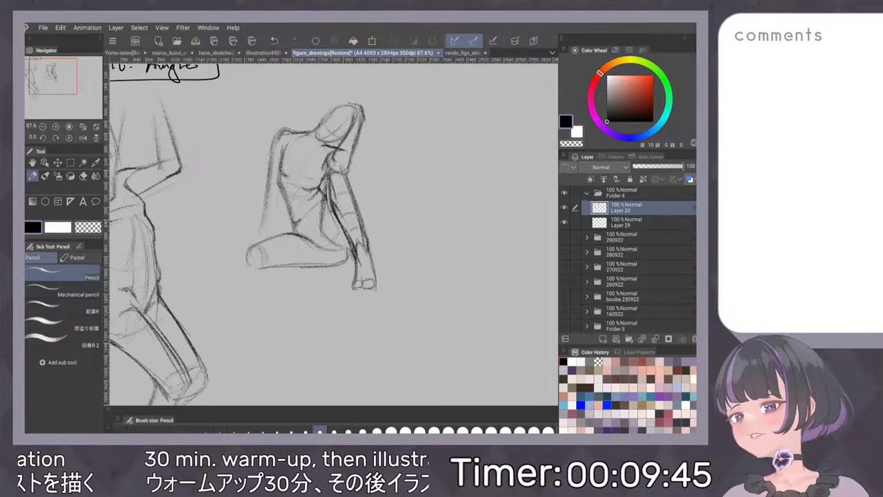
Rework the folded leg's knee with a tapered end and inner curve, undoing the earlier knee strokes and the long line beneath the leg.
drag(276, 277, 407, 282)
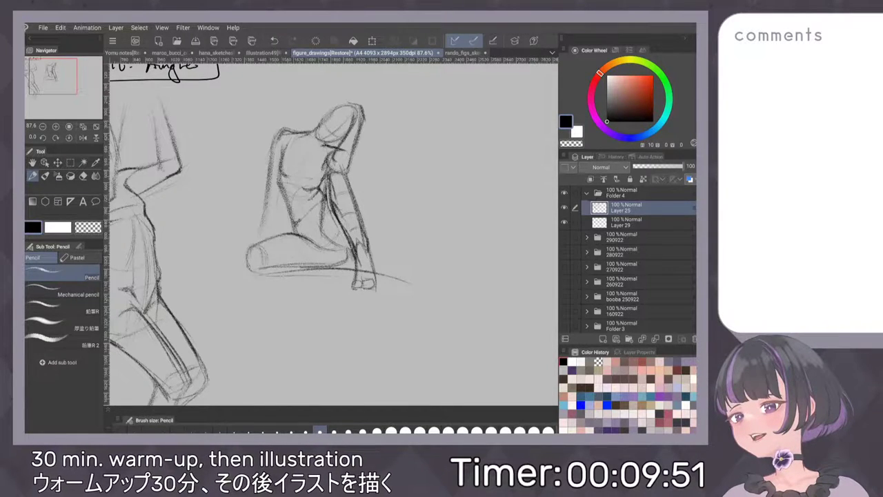
key(ctrl+z)
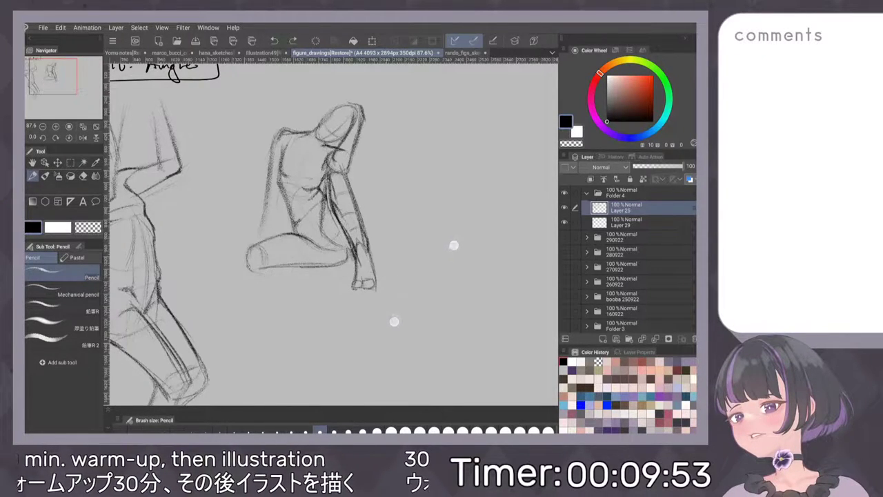
key(ctrl+z)
key(ctrl+z)
key(ctrl+z)
key(ctrl+z)
key(ctrl+z)
mouse_move(264, 240)
mouse_down()
mouse_move(286, 234)
mouse_move(276, 236)
mouse_up()
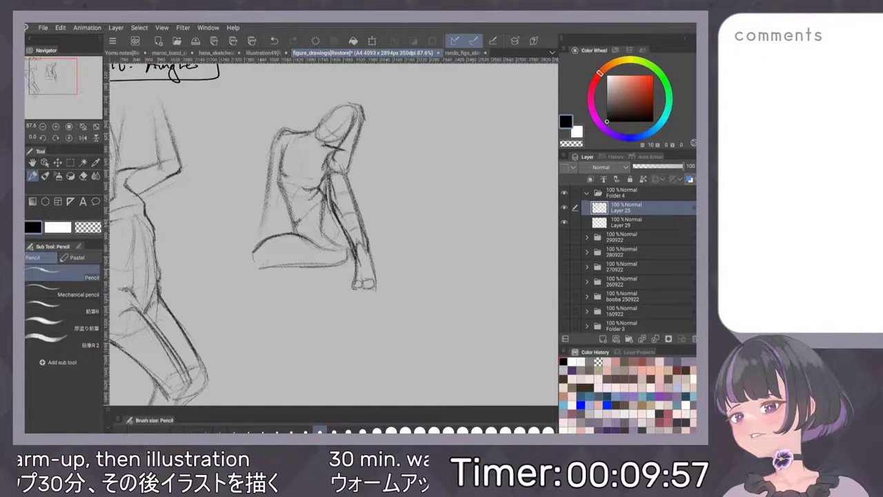
drag(251, 270, 413, 269)
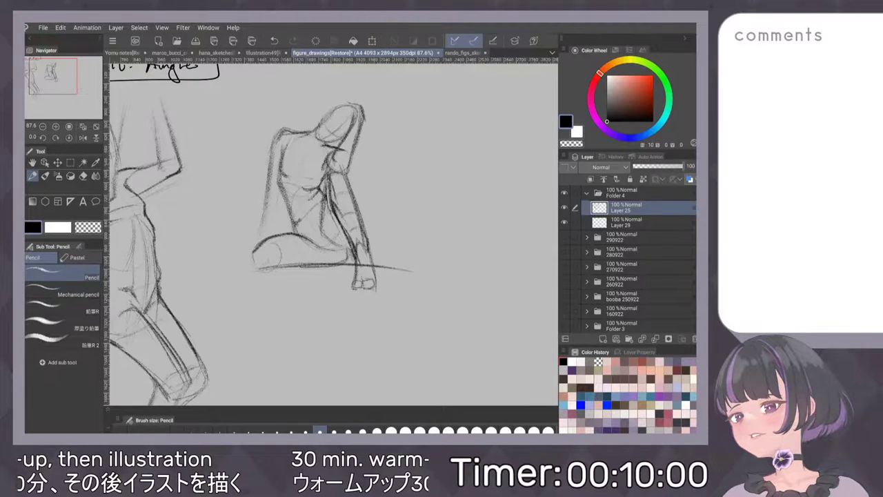
key(ctrl+z)
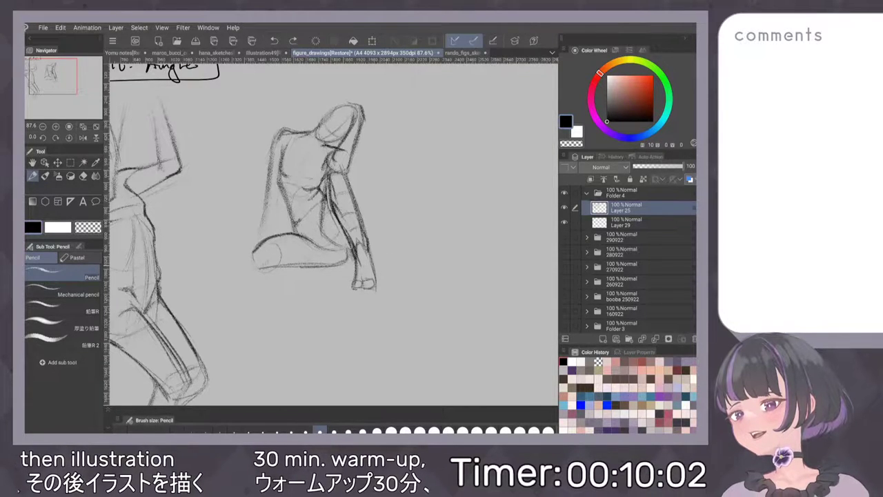
Sketch the seated figure's lower leg extending from the folded knee behind the supporting hand, with upper and lower contours and a squared-off end.
drag(338, 265, 418, 278)
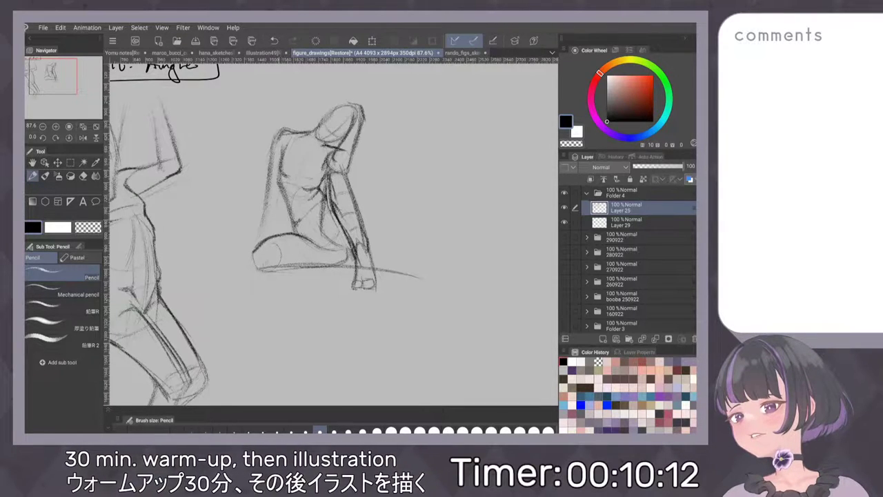
mouse_move(285, 245)
mouse_down()
mouse_move(388, 255)
mouse_move(407, 275)
mouse_up()
drag(350, 269, 258, 272)
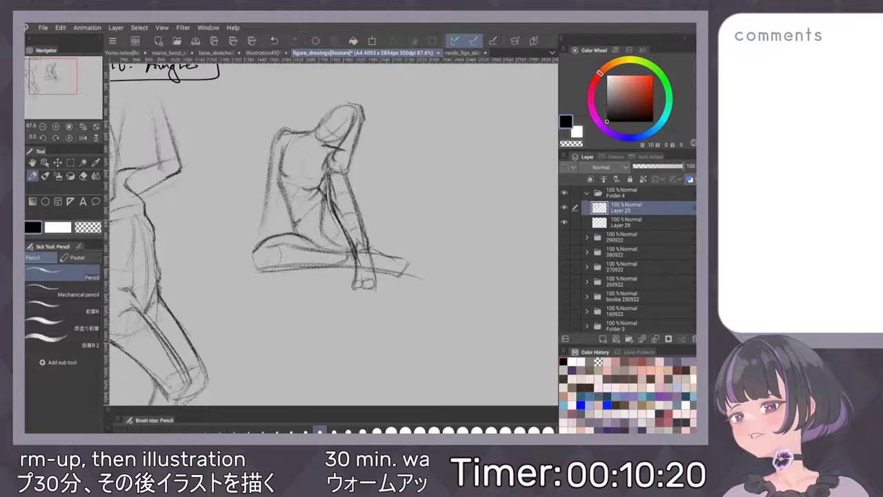
drag(264, 207, 252, 245)
Add a small curved tick mark beside the seated figure and another beside the first figure.
drag(367, 153, 384, 154)
scroll(427, 235, down, 2)
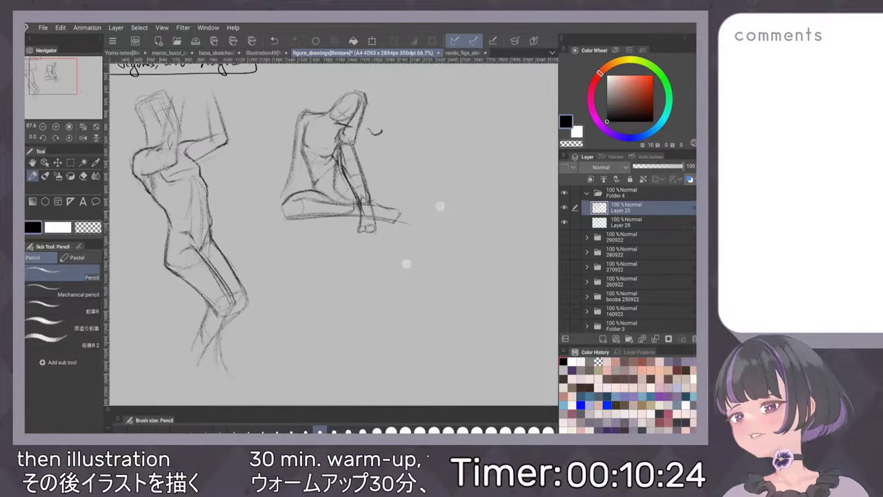
drag(132, 221, 151, 222)
Start a third figure below the seated one with a round ribcage, a faint spine curve and a firm back contour down to the hip.
scroll(416, 242, down, 3)
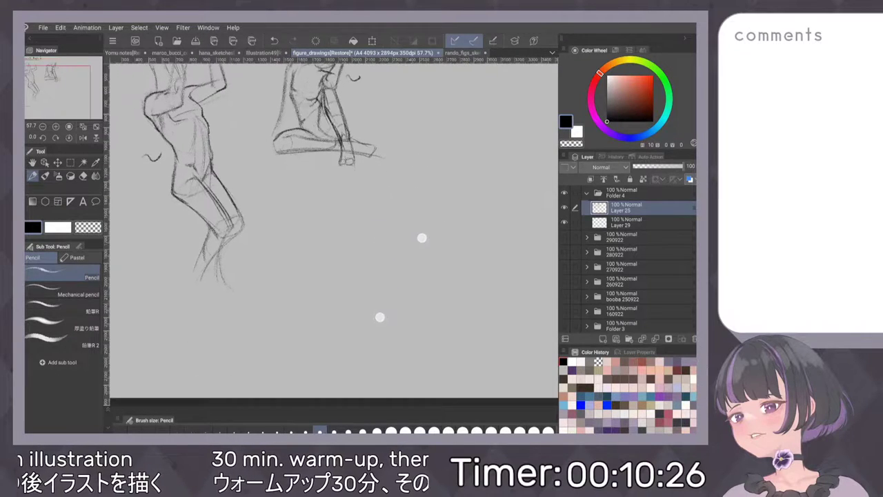
scroll(408, 256, down, 1)
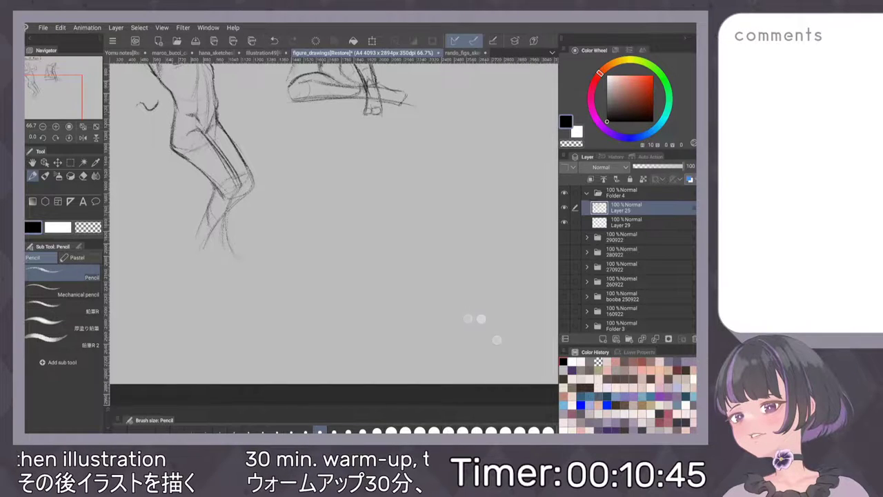
mouse_move(337, 164)
mouse_down()
mouse_move(314, 183)
mouse_move(352, 213)
mouse_up()
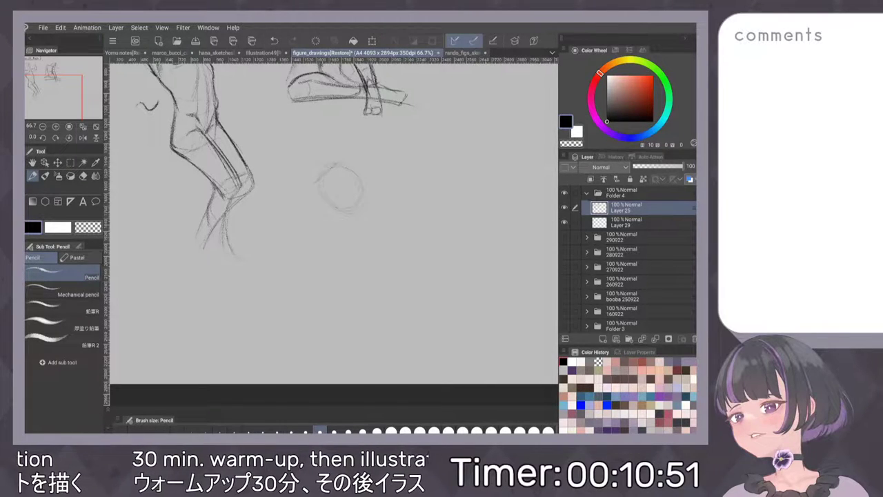
mouse_move(341, 171)
mouse_down()
mouse_move(359, 201)
mouse_move(362, 233)
mouse_up()
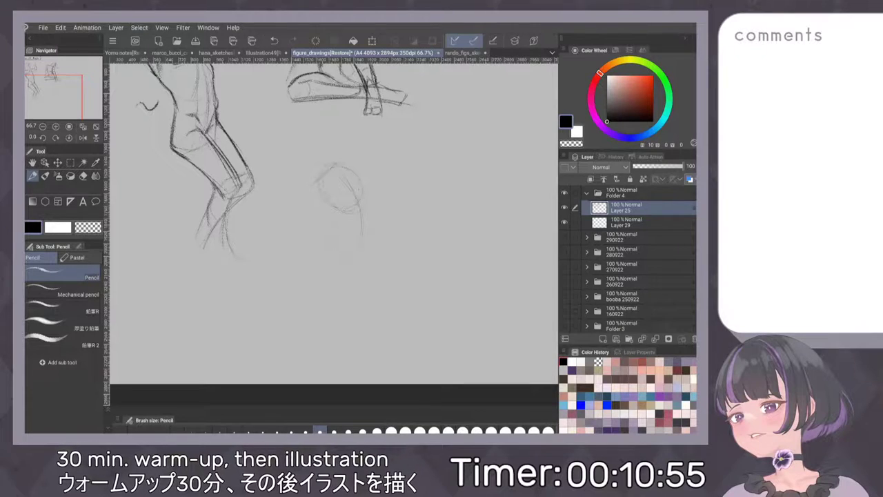
drag(354, 160, 362, 185)
drag(356, 165, 378, 236)
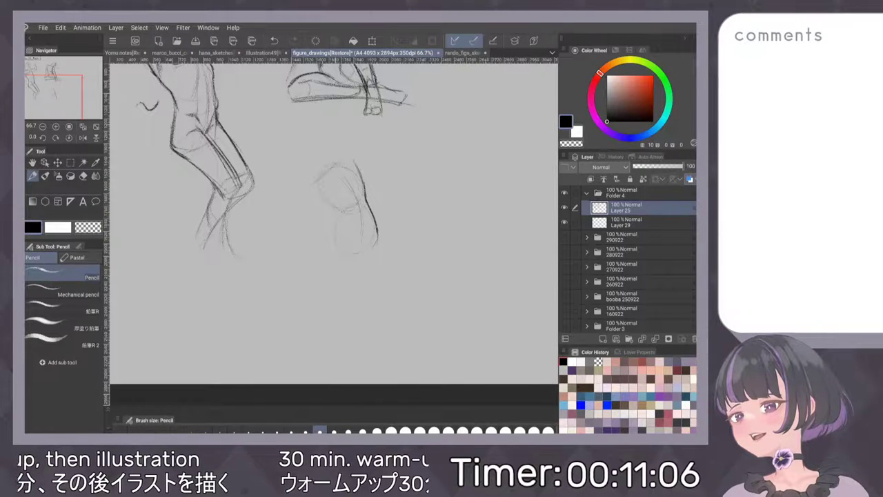
Draw the third figure's waist and front hip contour and block in a long straight standing leg closed off at the ankle.
mouse_move(350, 209)
mouse_down()
mouse_move(331, 269)
mouse_move(356, 350)
mouse_up()
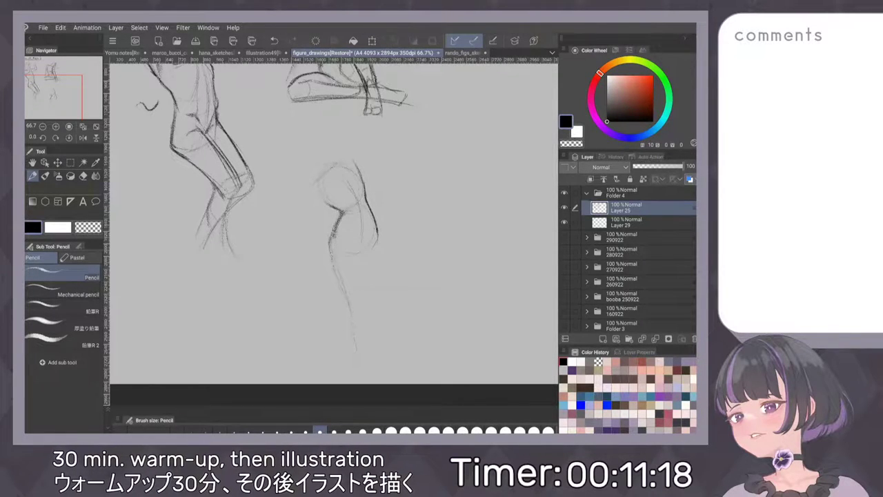
drag(362, 275, 367, 349)
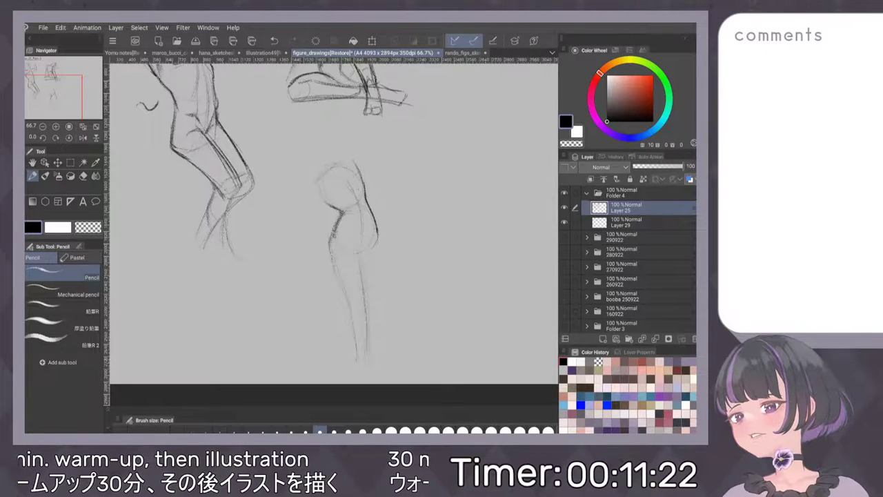
mouse_move(368, 357)
mouse_down()
mouse_move(355, 361)
mouse_move(369, 356)
mouse_up()
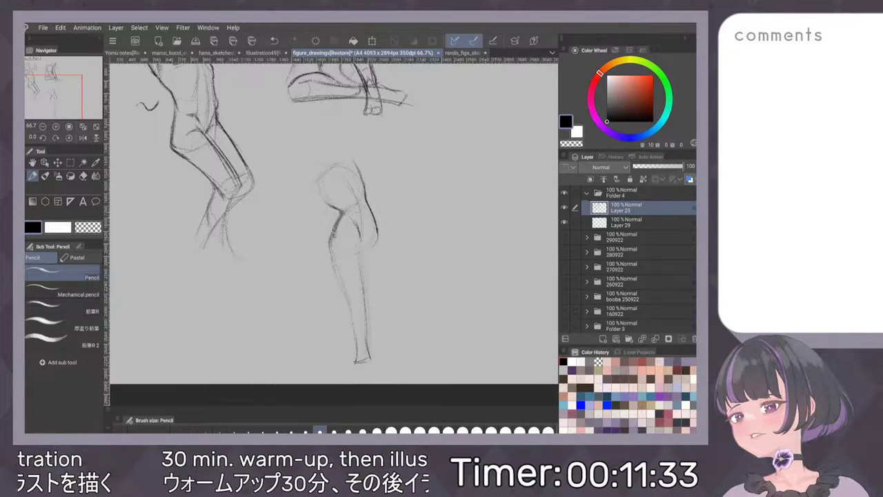
Firm up the standing leg's thigh, knee, calf and ankle contours, and define the buttock's inner crease and rounded lower edge.
drag(356, 222, 361, 238)
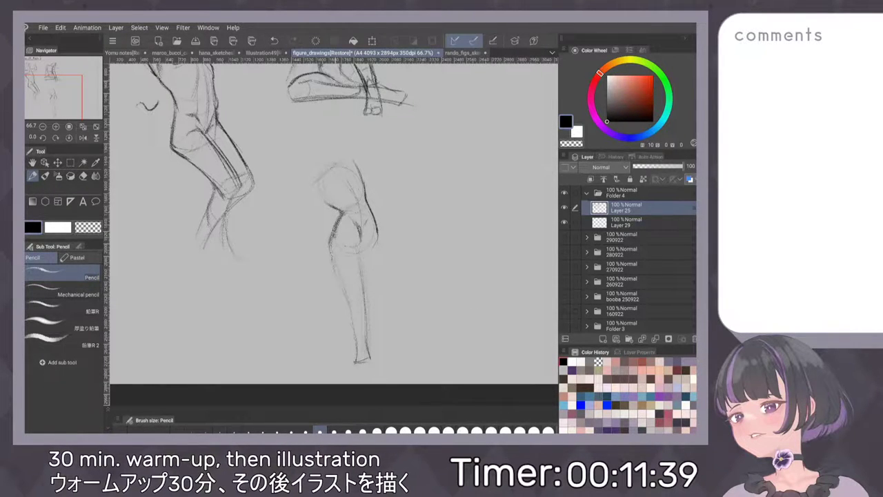
drag(332, 250, 349, 295)
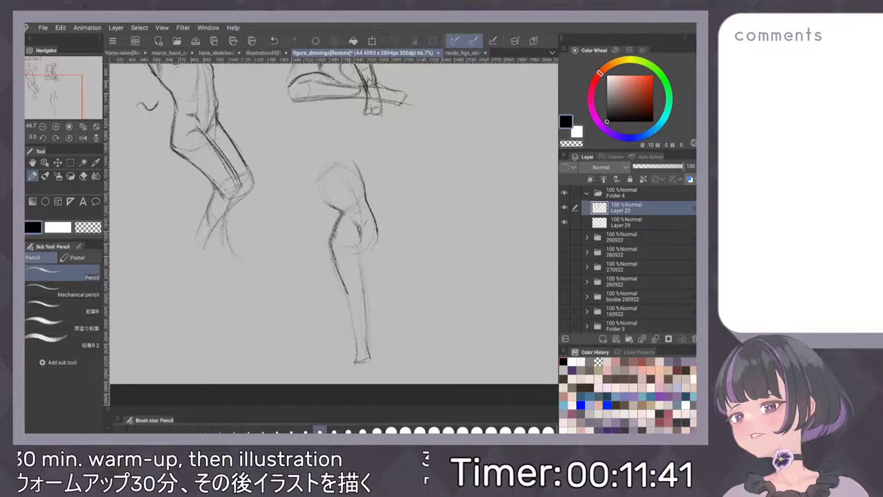
drag(359, 244, 361, 286)
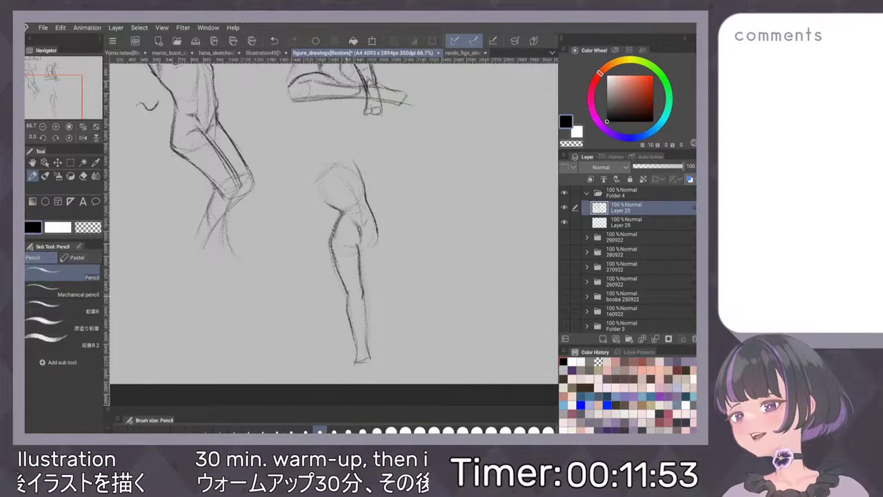
key(ctrl+z)
key(ctrl+y)
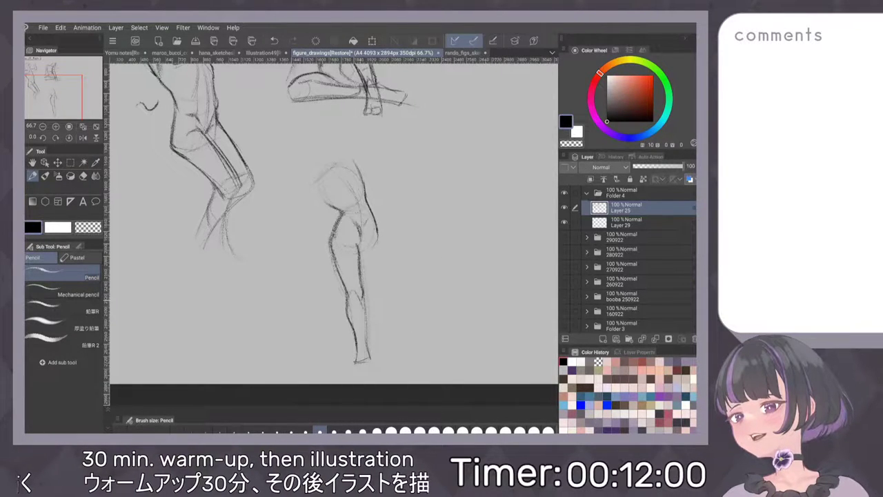
drag(364, 314, 368, 350)
drag(362, 308, 364, 334)
drag(359, 263, 362, 287)
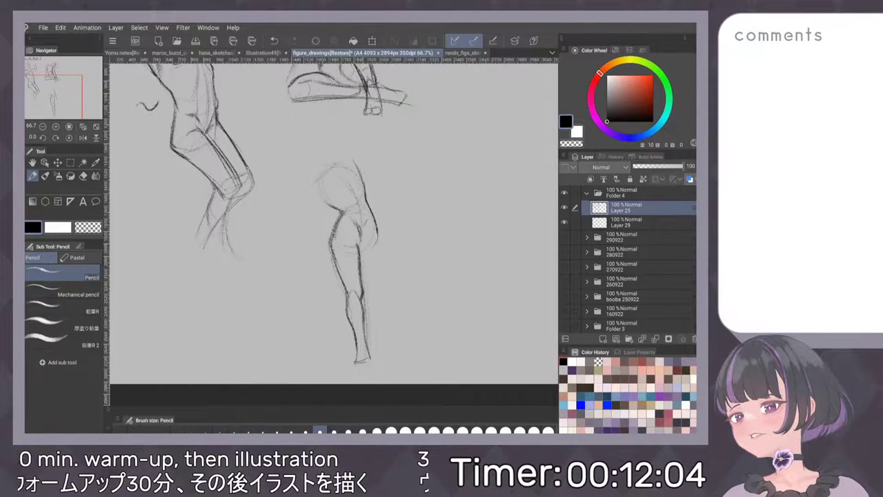
drag(363, 318, 372, 358)
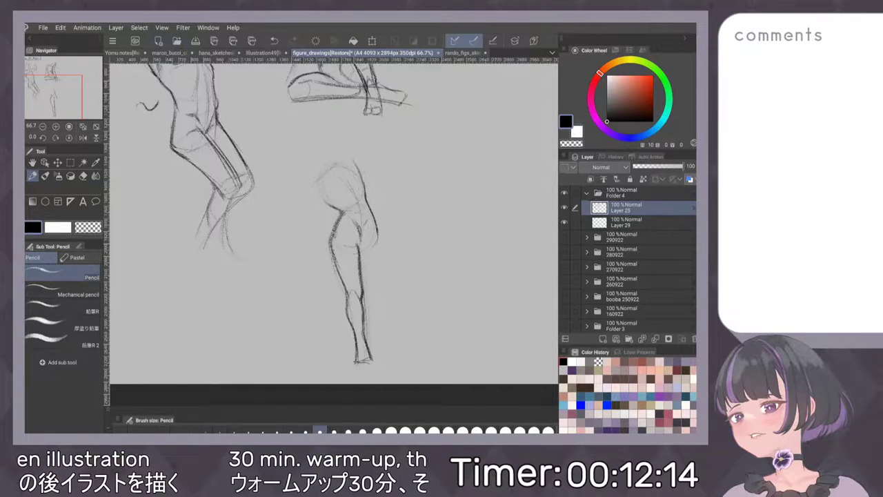
drag(377, 231, 366, 250)
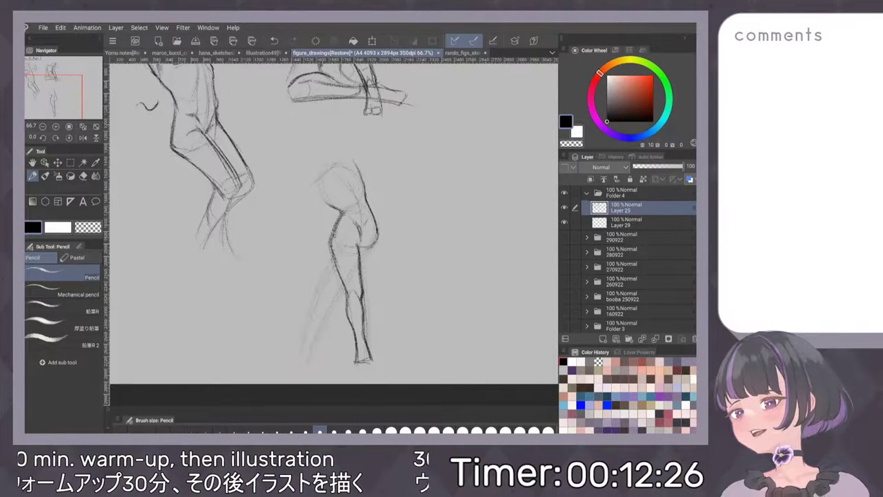
Sketch the forward crossing leg diagonally down to a pointed foot with darkened toes, undoing a rejected shin stroke.
drag(319, 300, 290, 366)
key(ctrl+z)
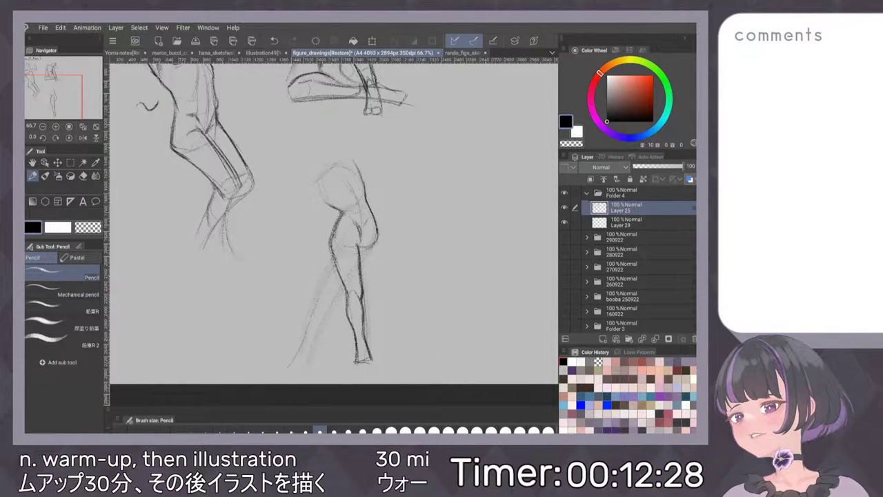
drag(331, 296, 317, 344)
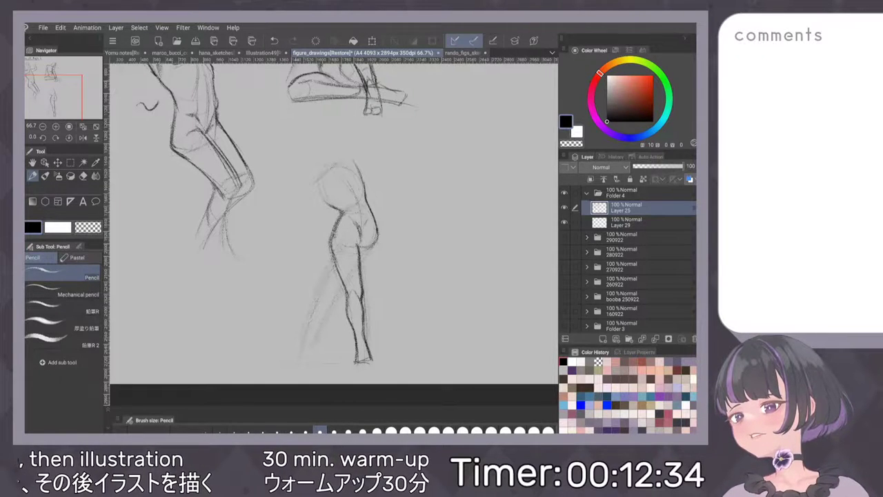
drag(304, 341, 285, 363)
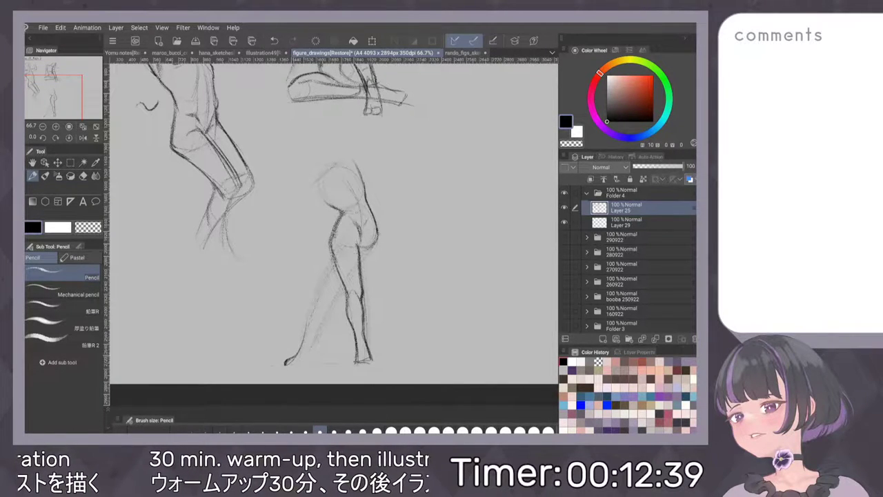
mouse_move(302, 347)
mouse_down()
mouse_move(312, 339)
mouse_move(289, 367)
mouse_up()
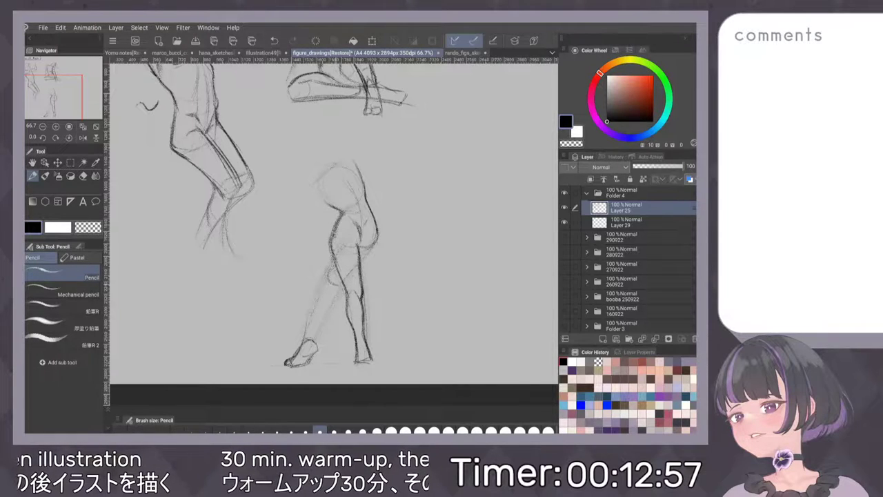
Define the forward leg's knee, shin and calf with darker contours, redrawing an undone shin line, and strengthen the curve beneath the buttock.
drag(331, 267, 330, 282)
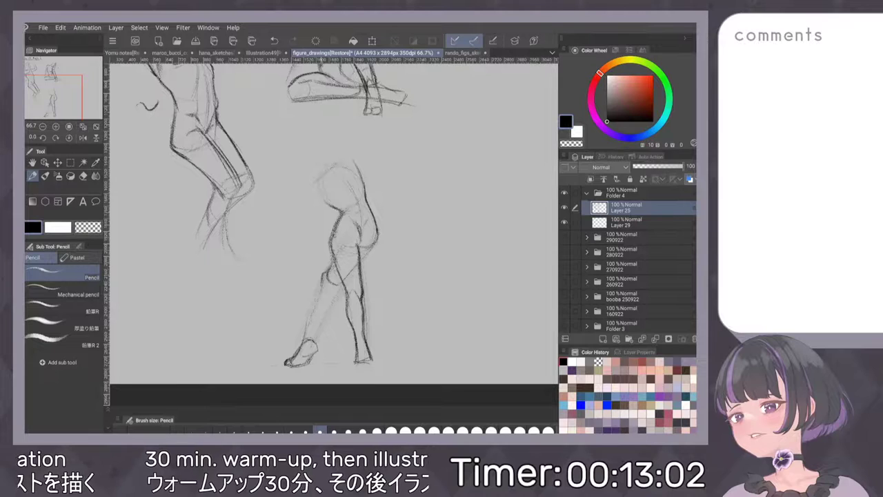
drag(323, 283, 306, 333)
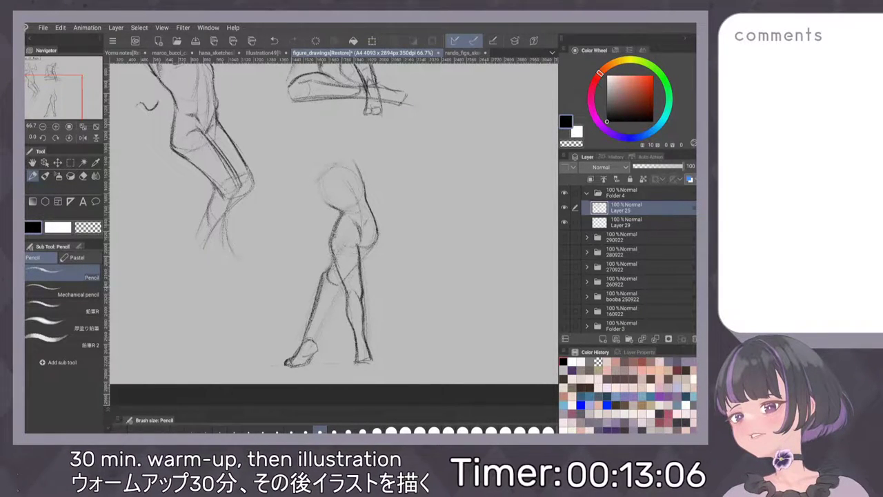
key(ctrl+z)
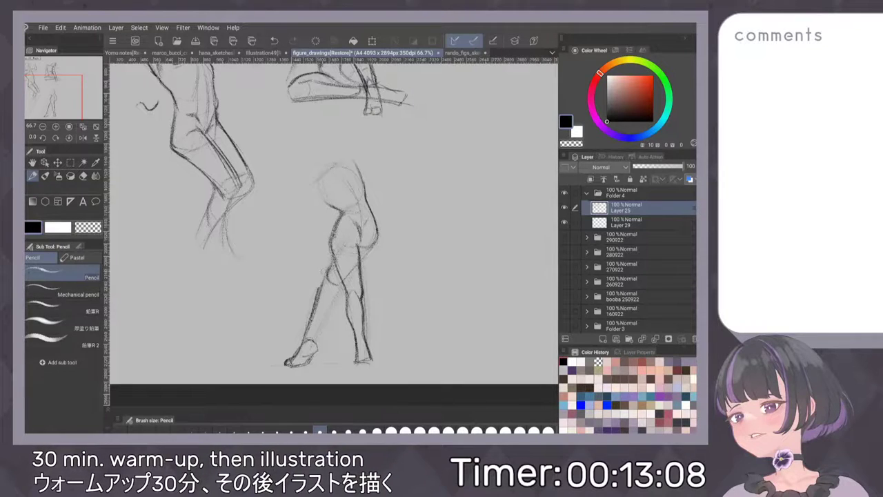
drag(329, 265, 305, 336)
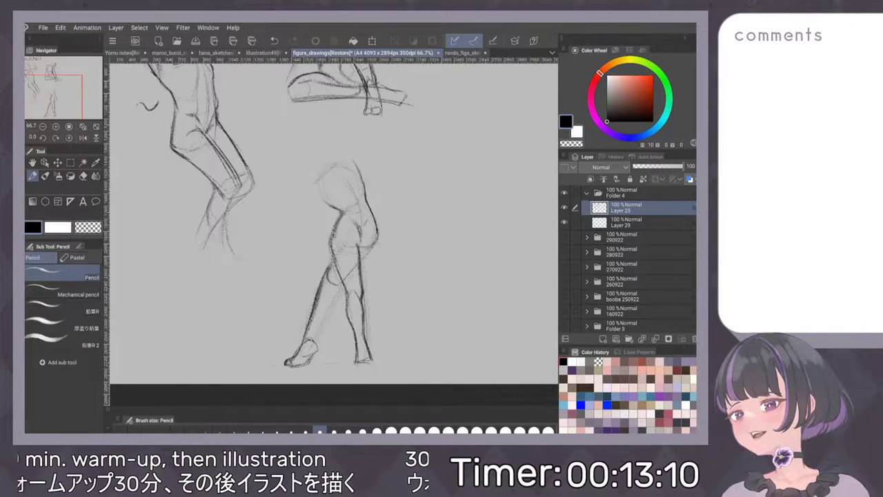
drag(341, 284, 315, 337)
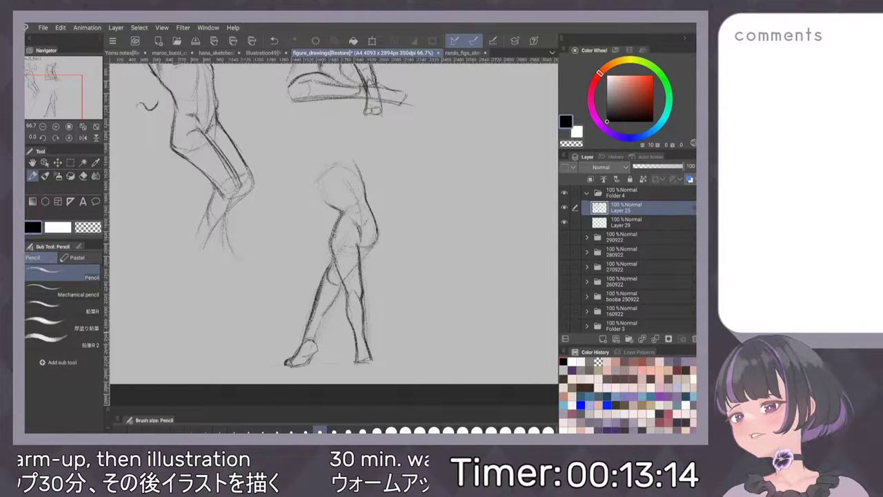
drag(329, 307, 317, 330)
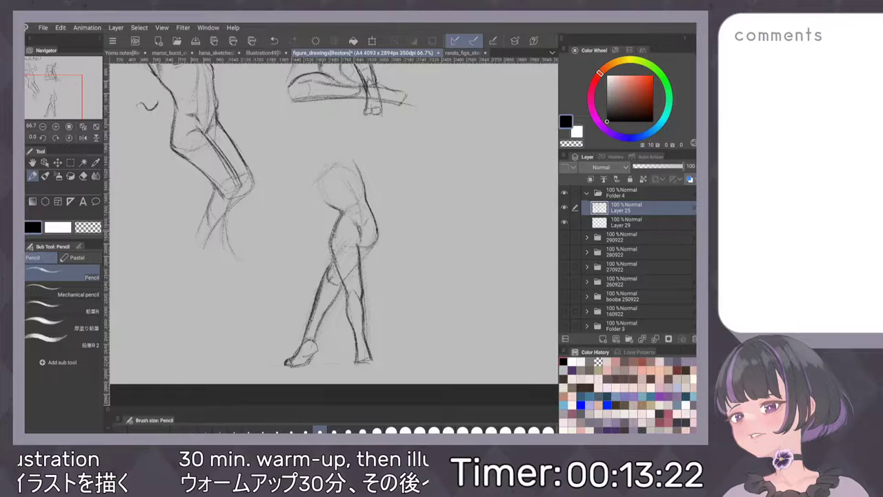
drag(377, 237, 363, 264)
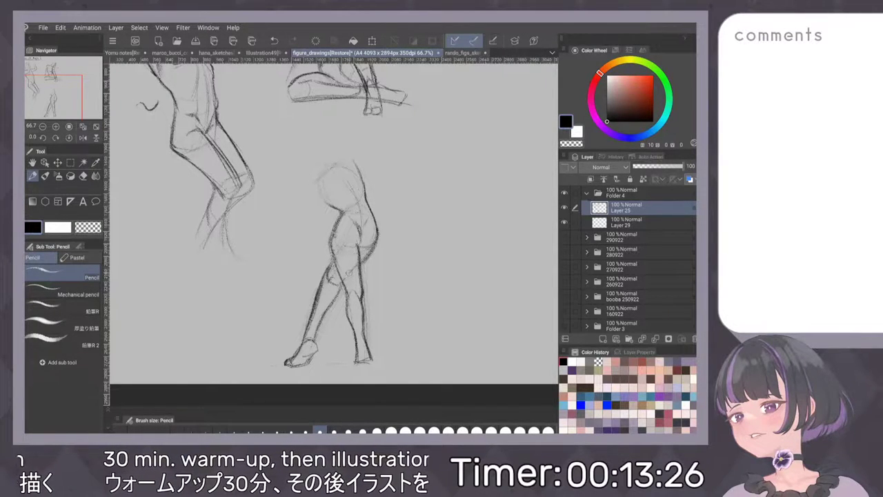
Rework the standing leg's lower calf and ankle into a straighter shape with a flat, darkened foot base.
drag(438, 213, 445, 237)
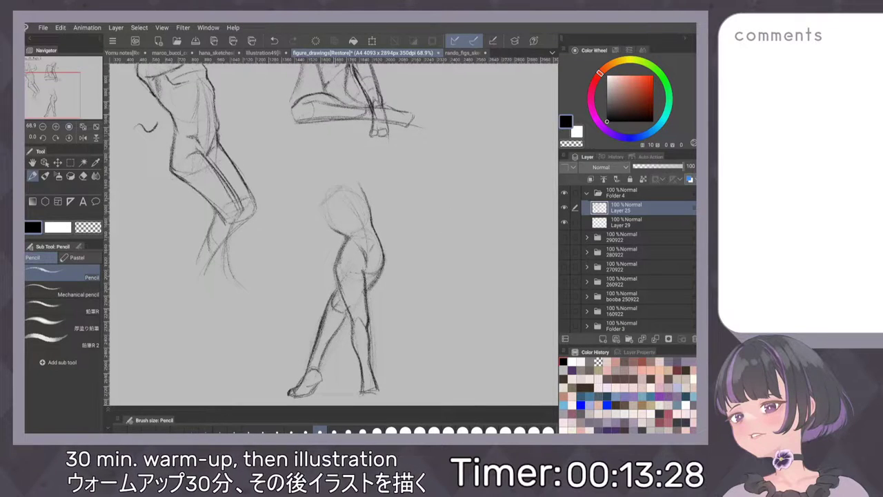
scroll(436, 280, down, 1)
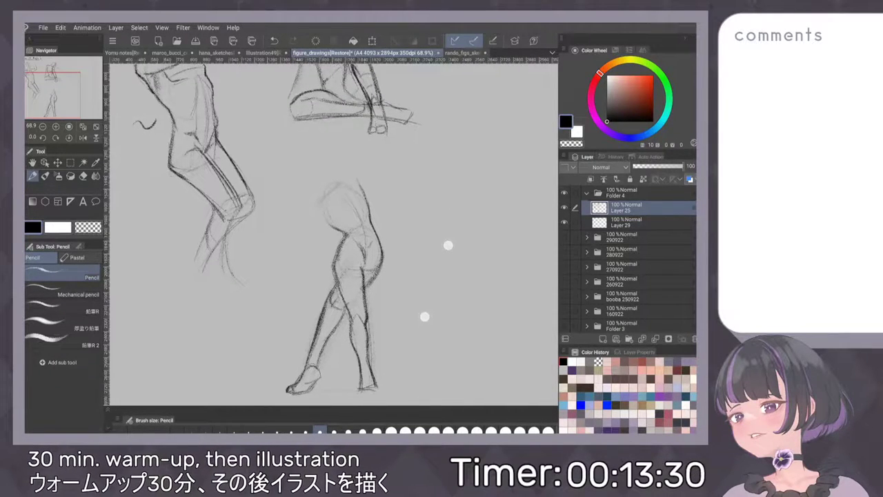
scroll(425, 280, down, 1)
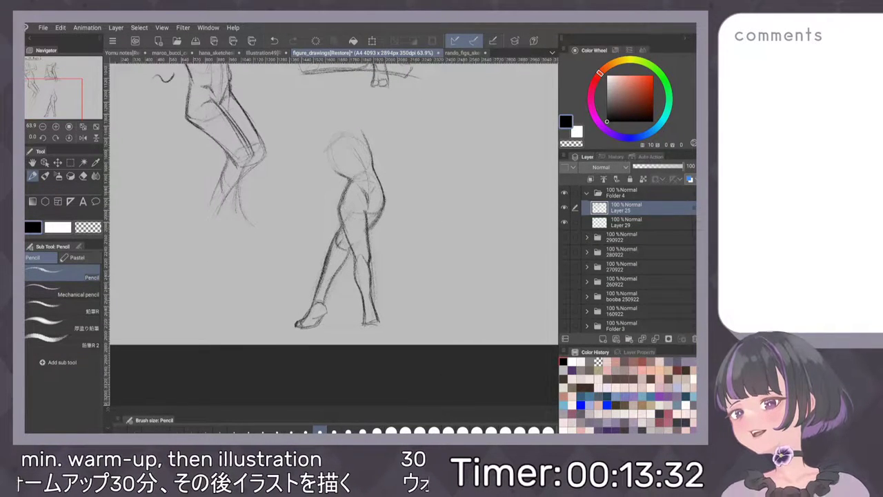
mouse_move(378, 319)
mouse_down()
mouse_move(362, 324)
mouse_move(373, 308)
mouse_move(362, 297)
mouse_move(372, 305)
mouse_up()
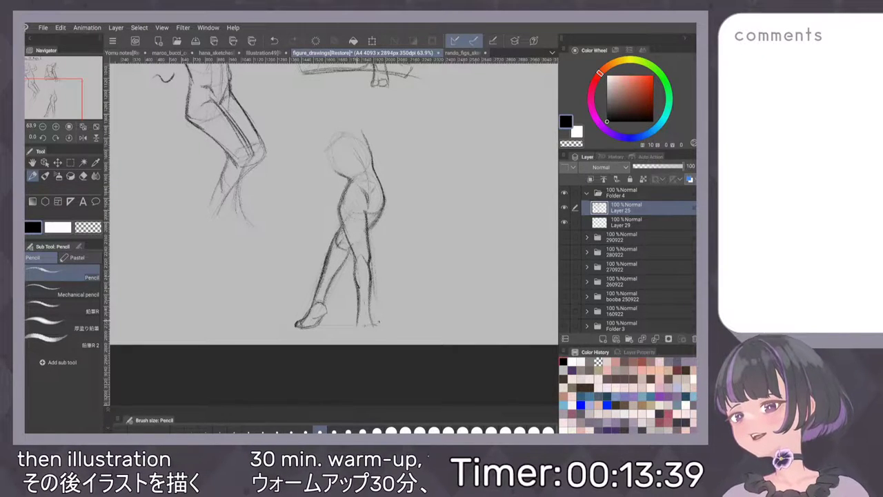
mouse_move(359, 307)
mouse_down()
mouse_move(358, 326)
mouse_move(373, 321)
mouse_up()
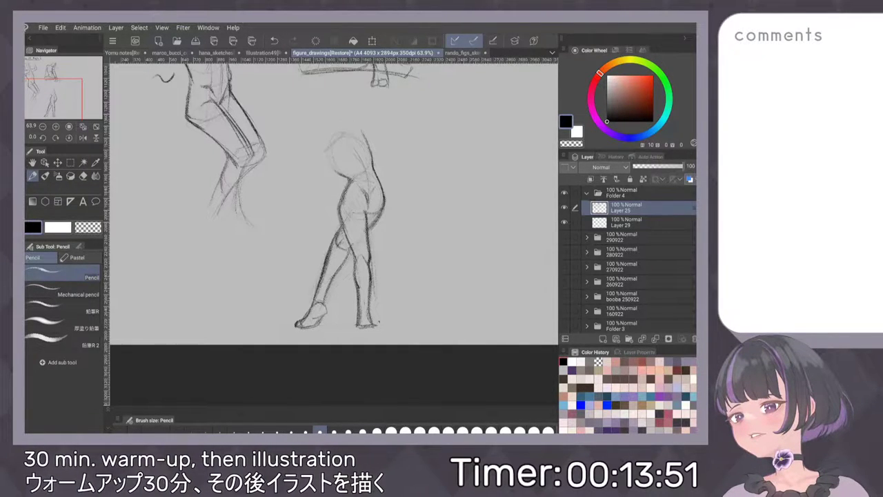
Lasso the third figure's forward lower leg and foot, try a raised, shortened transform of them, and undo it.
key(m)
mouse_move(328, 317)
mouse_down()
mouse_move(298, 318)
mouse_move(329, 248)
mouse_up()
key(ctrl+z)
click(79, 311)
mouse_move(299, 302)
mouse_down()
mouse_move(332, 315)
mouse_move(353, 255)
mouse_move(341, 233)
mouse_move(316, 266)
mouse_up()
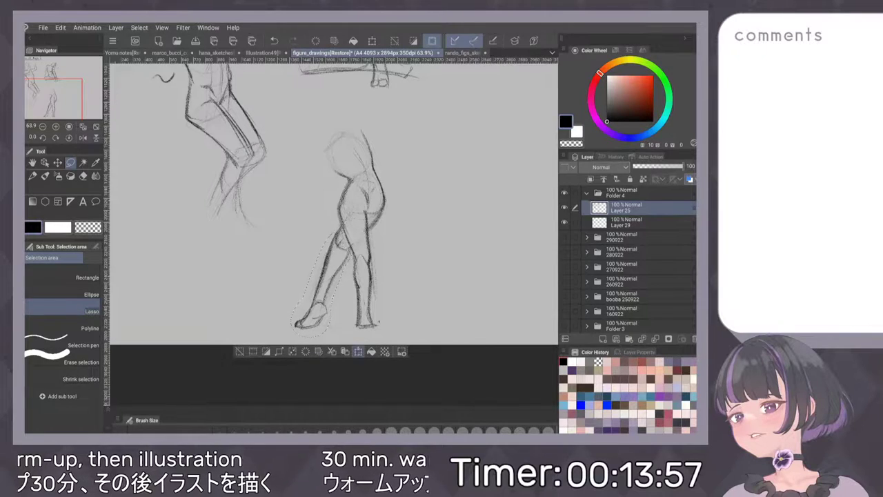
click(358, 351)
drag(351, 231, 343, 247)
drag(328, 276, 336, 262)
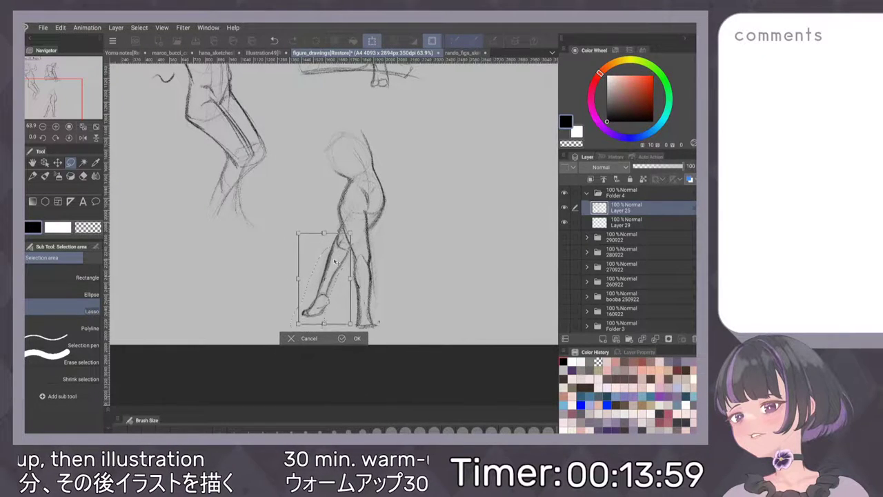
key(Return)
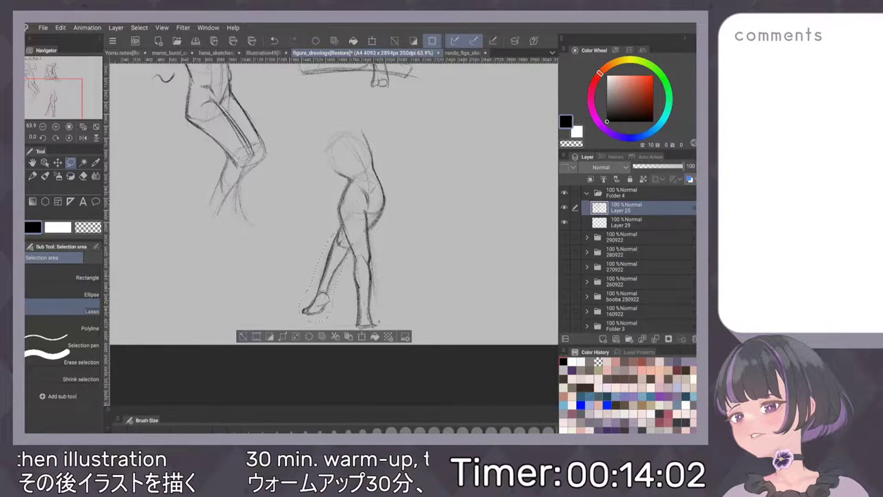
key(ctrl+d)
key(h)
key(h)
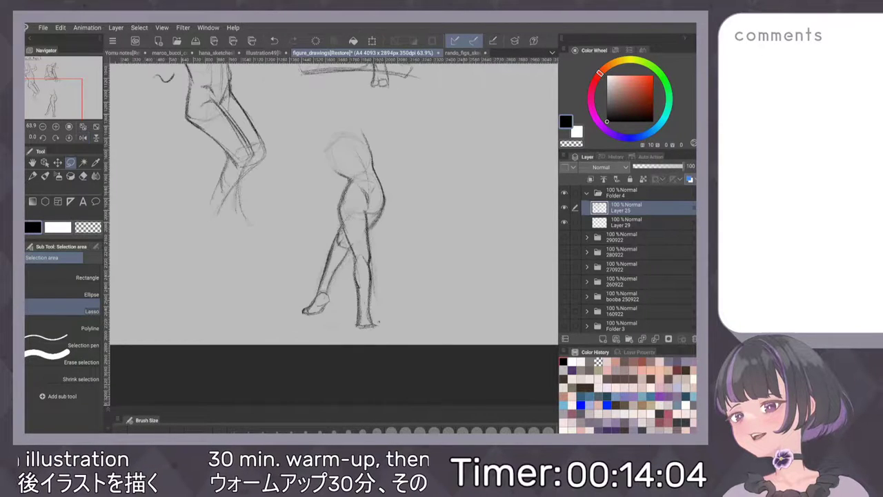
key(ctrl+z)
key(ctrl+z)
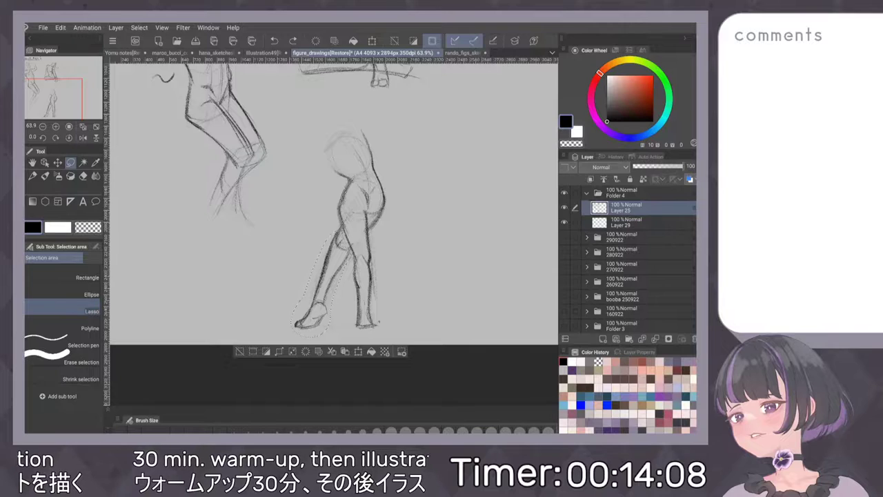
Remove the third figure's forward foot and pencil a new foot with a flat sole line below the ankle.
click(239, 352)
mouse_move(312, 309)
mouse_down()
mouse_move(298, 324)
mouse_move(306, 331)
mouse_up()
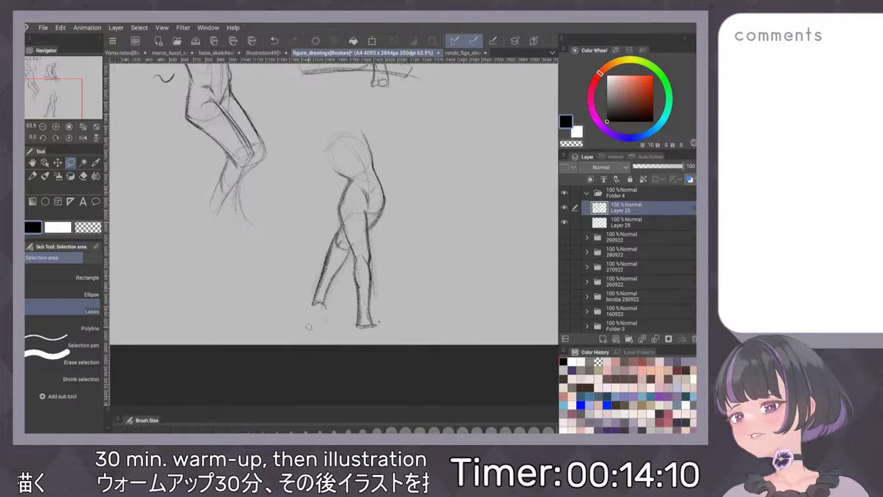
key(p)
drag(314, 295, 304, 330)
key(ctrl+z)
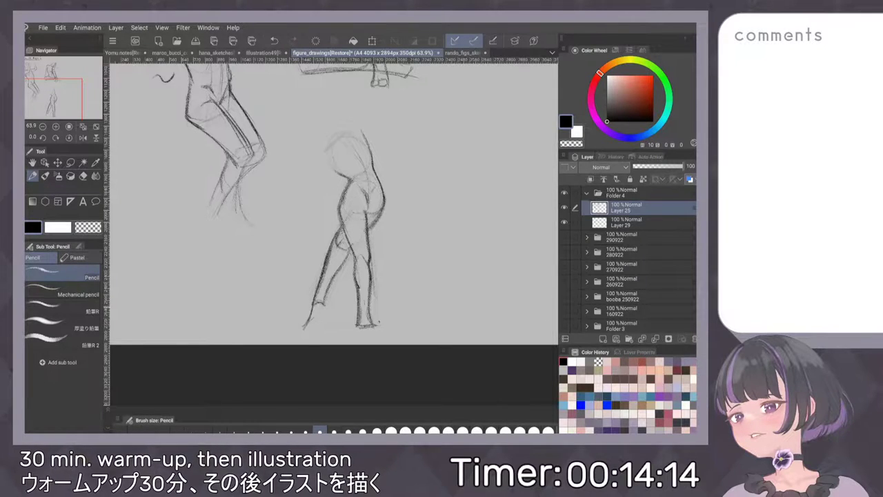
mouse_move(305, 327)
mouse_down()
mouse_move(326, 325)
mouse_move(323, 316)
mouse_up()
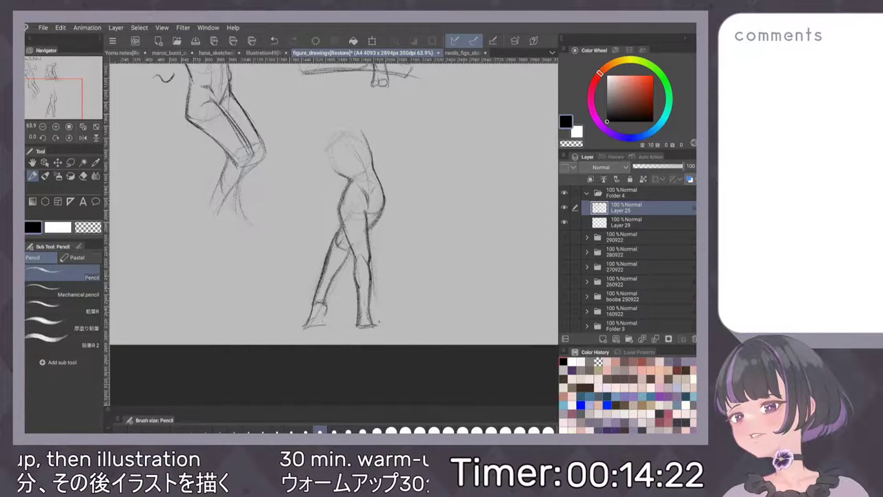
Firm up the third figure's shoulder, side, waist and back contours, and connect the crossing leg to the hip.
drag(336, 170, 325, 159)
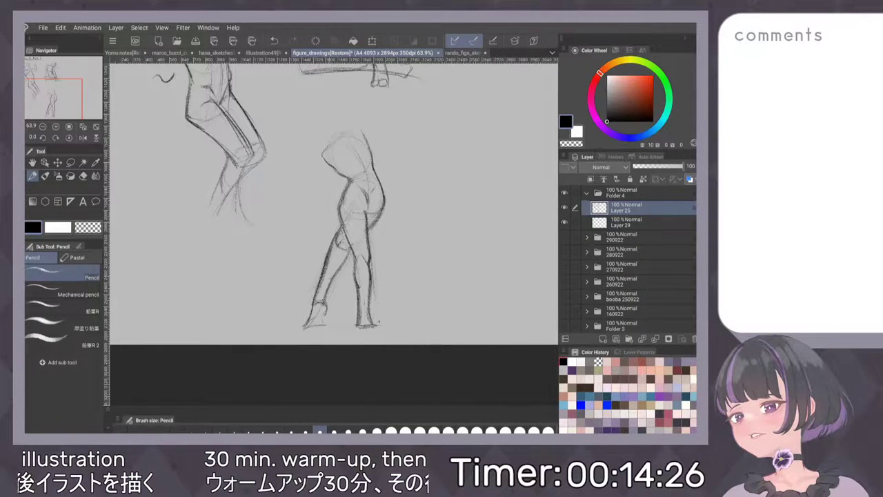
mouse_move(322, 158)
mouse_down()
mouse_move(348, 186)
mouse_move(359, 173)
mouse_up()
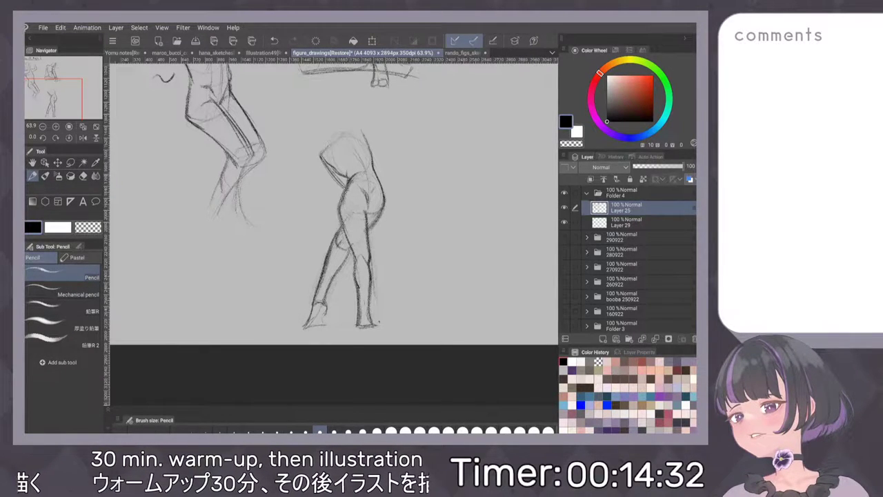
drag(370, 146, 385, 203)
drag(358, 156, 367, 182)
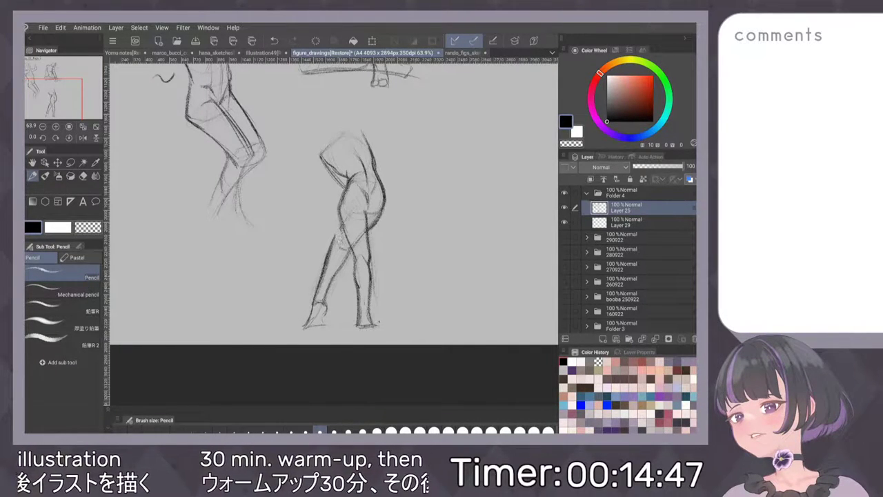
drag(350, 213, 332, 244)
mouse_move(354, 211)
mouse_down()
mouse_move(332, 246)
mouse_move(355, 242)
mouse_move(340, 257)
mouse_up()
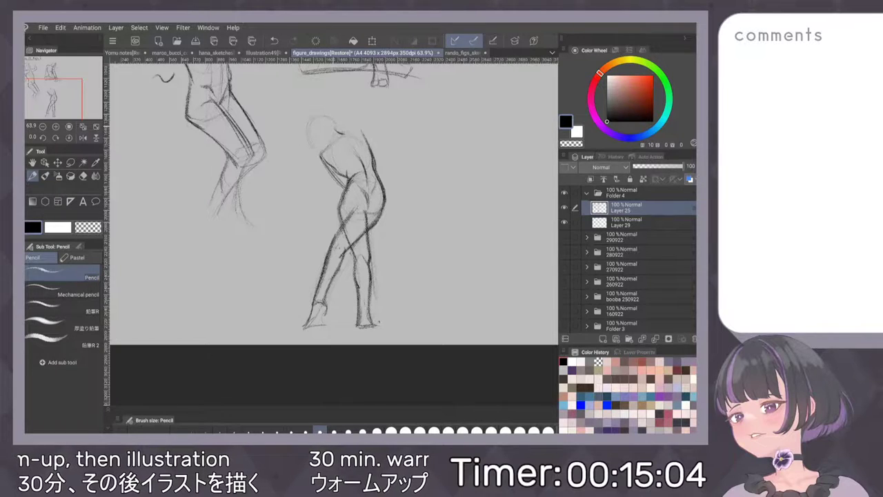
Sketch the third figure's boxy head with jaw and shoulder line, and add a small wavy mark and a cross beside the body.
mouse_move(306, 117)
mouse_down()
mouse_move(308, 137)
mouse_move(324, 132)
mouse_move(330, 116)
mouse_up()
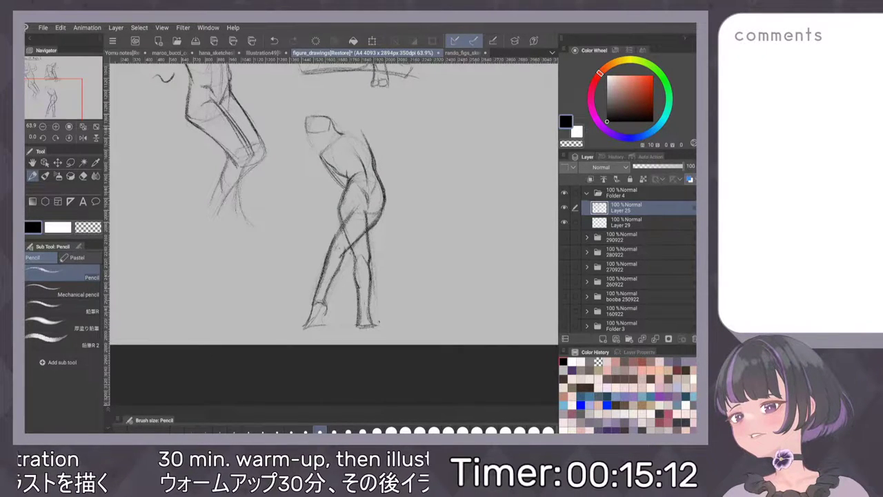
drag(306, 118, 314, 146)
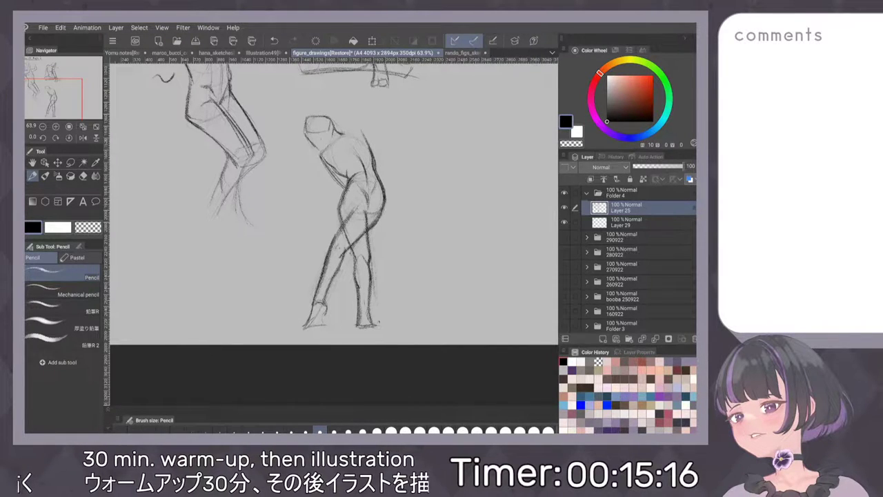
drag(341, 133, 366, 139)
drag(298, 192, 324, 200)
drag(324, 189, 316, 201)
scroll(460, 221, down, 3)
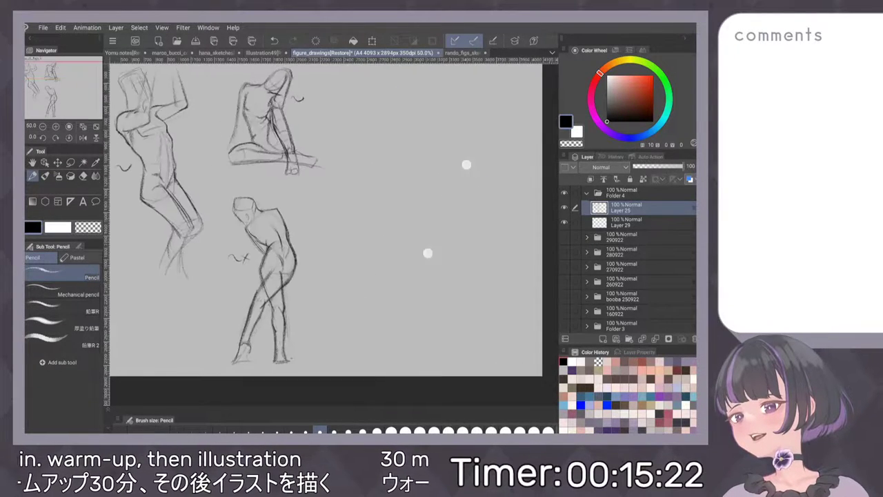
Start a fourth figure beside the seated one with two light overlapping ovals for the torso and hip, plus a darker back contour and waist crease.
scroll(445, 184, up, 3)
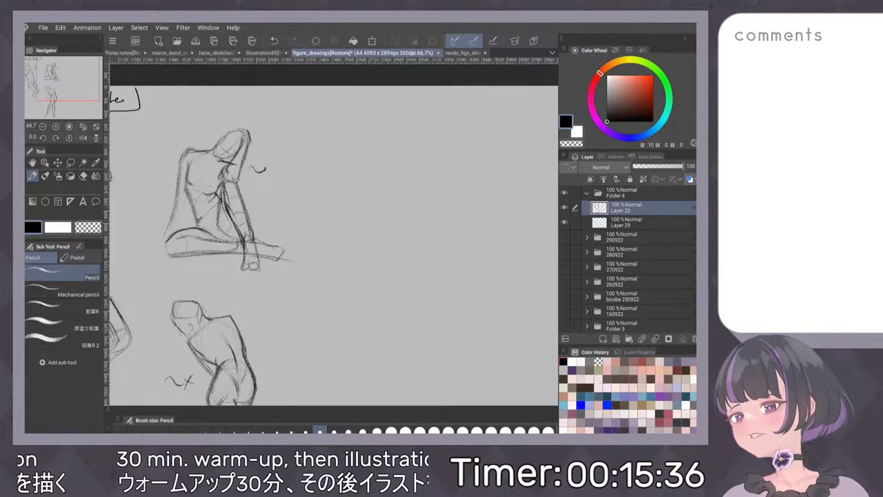
scroll(419, 216, up, 2)
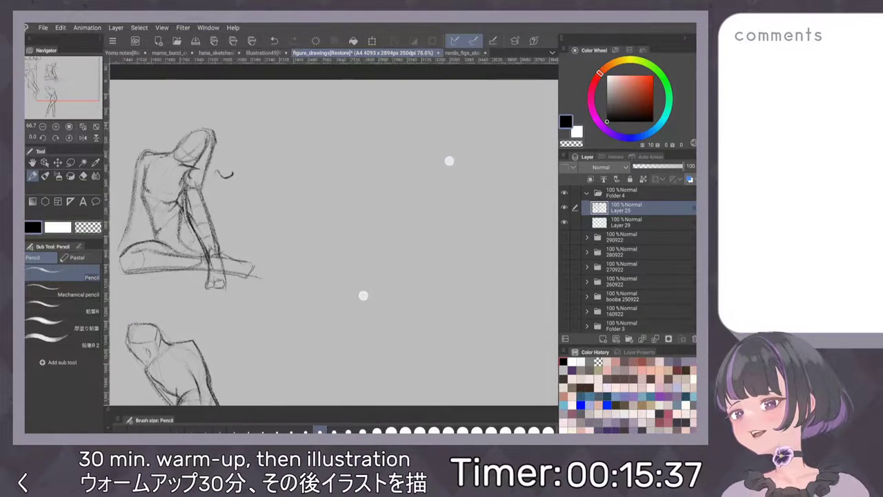
scroll(407, 251, up, 1)
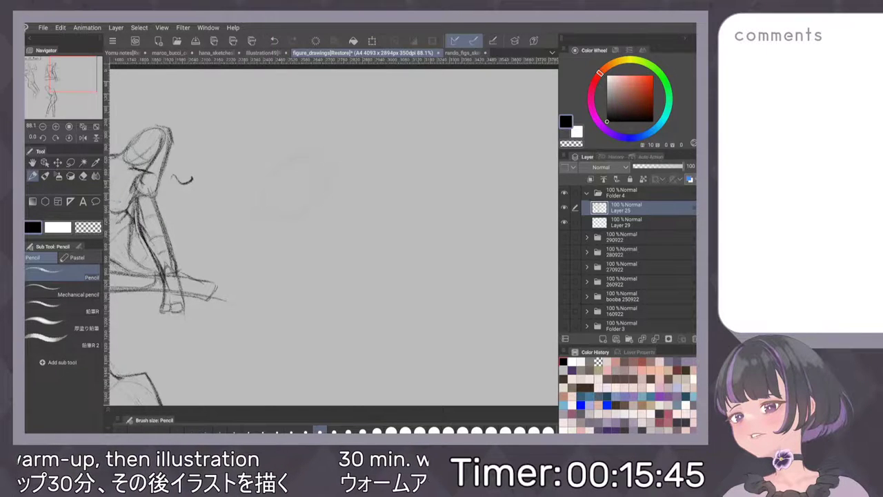
drag(304, 156, 330, 180)
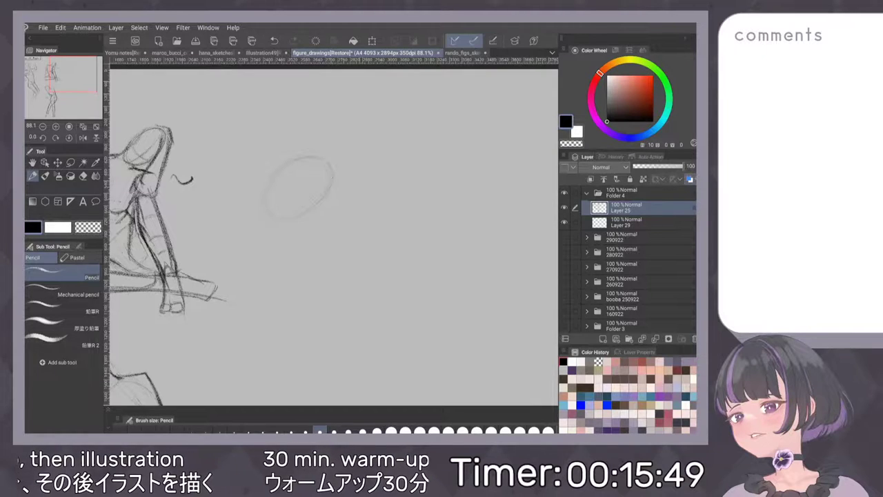
key(ctrl+z)
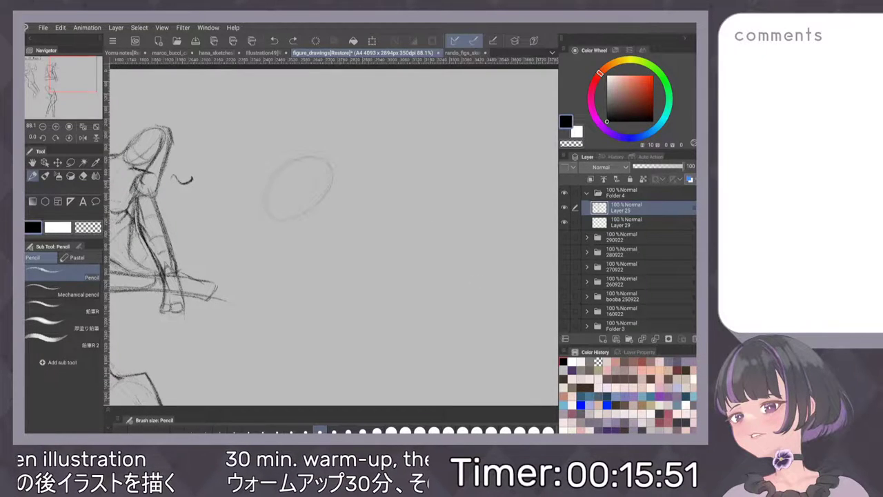
mouse_move(320, 181)
mouse_down()
mouse_move(341, 171)
mouse_move(284, 163)
mouse_up()
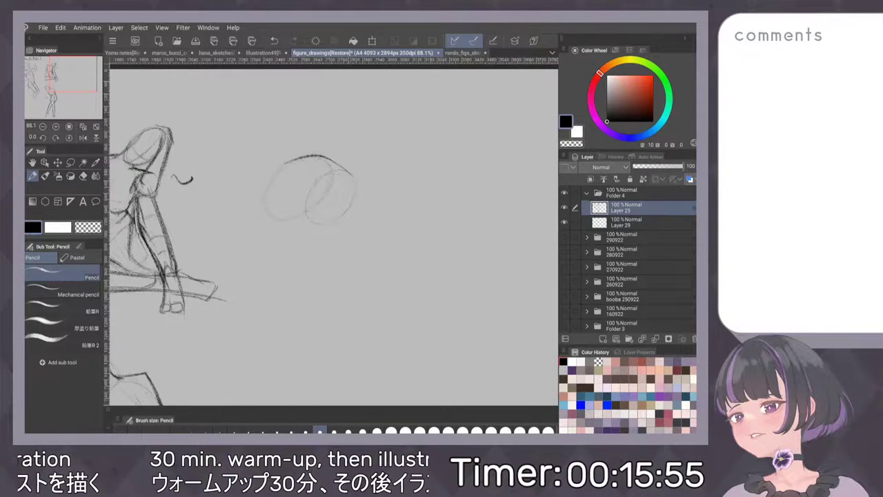
key(ctrl+z)
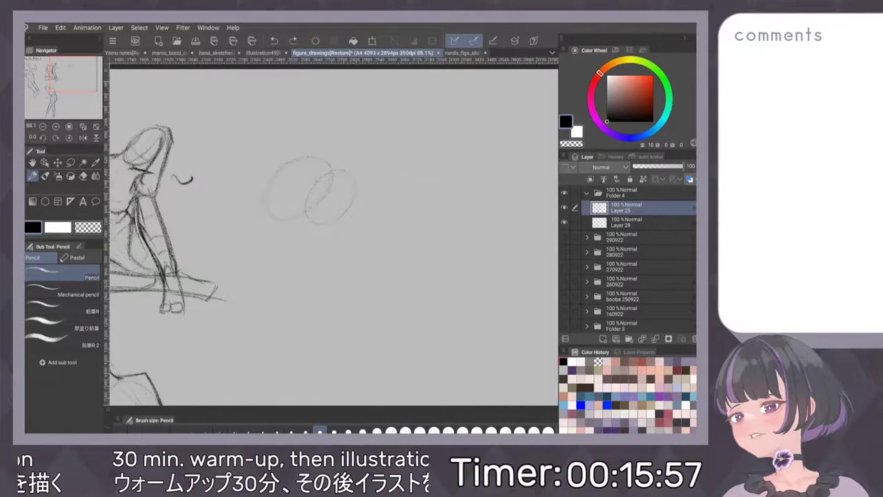
mouse_move(320, 158)
mouse_down()
mouse_move(342, 175)
mouse_move(283, 165)
mouse_move(346, 176)
mouse_move(342, 170)
mouse_move(359, 185)
mouse_up()
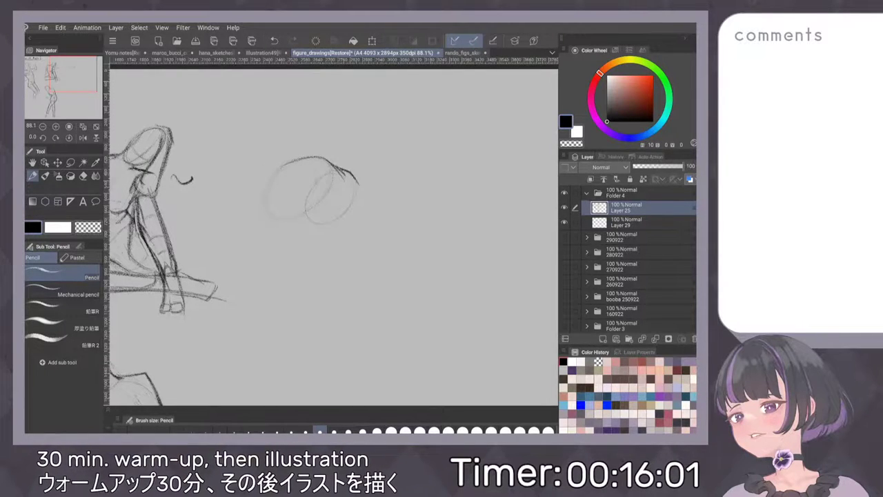
drag(312, 158, 330, 161)
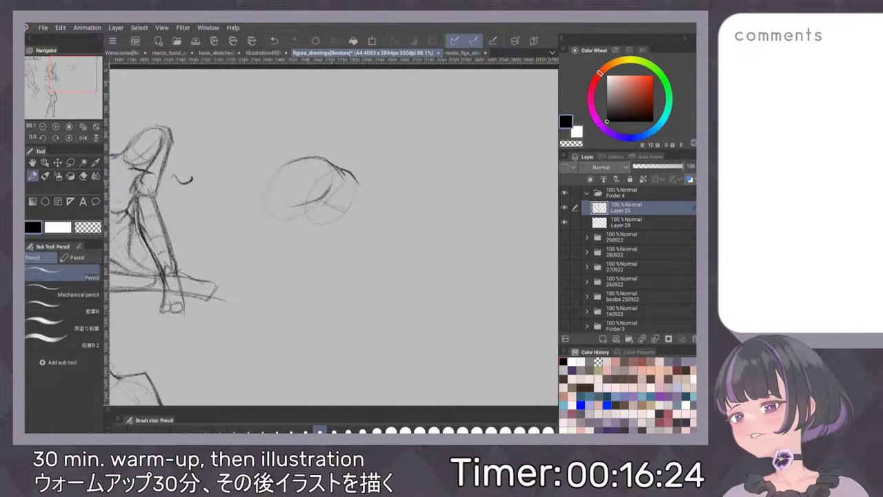
Sketch the fourth figure's thigh tapering diagonally down from the hip to a rounded knee.
drag(348, 169, 390, 219)
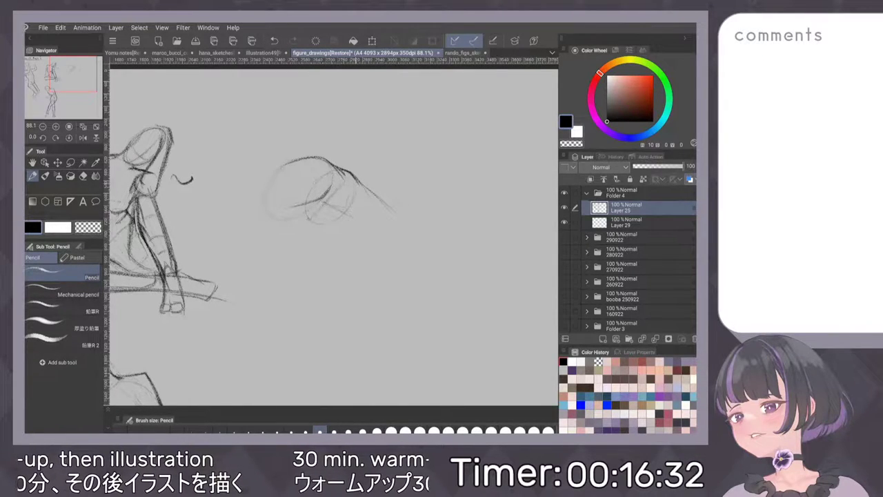
mouse_move(349, 215)
mouse_down()
mouse_move(400, 244)
mouse_move(393, 237)
mouse_up()
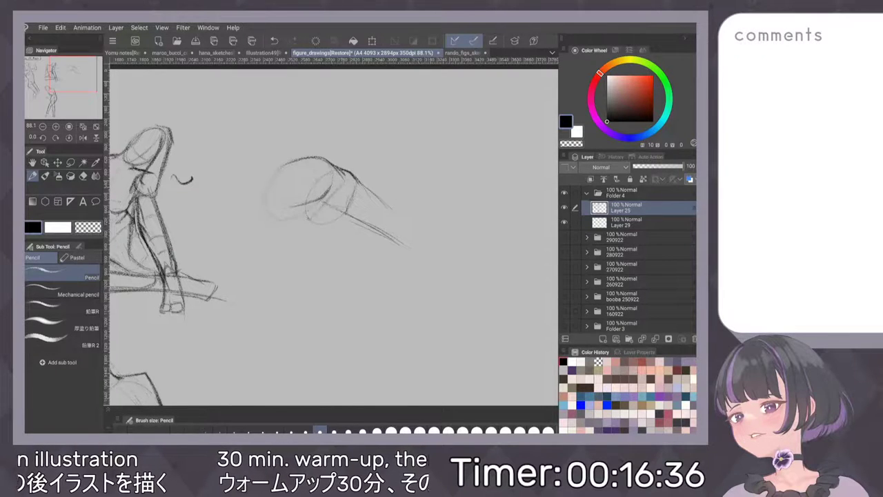
drag(353, 215, 403, 247)
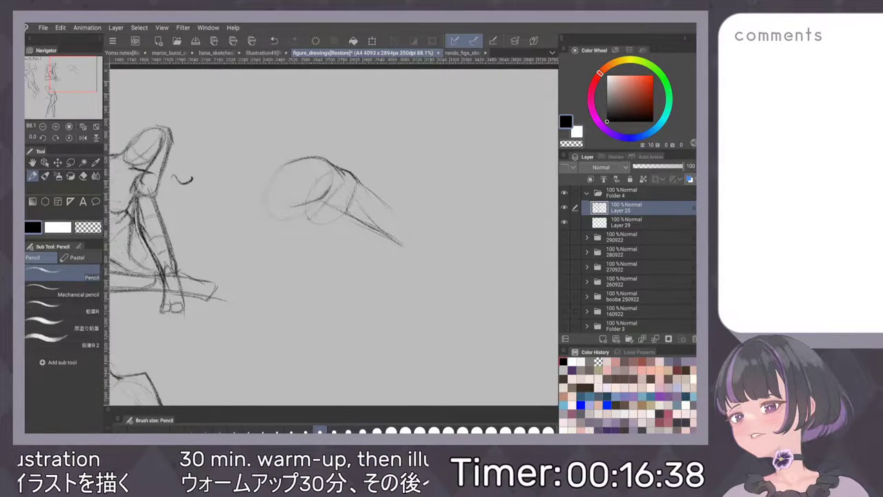
drag(375, 192, 419, 246)
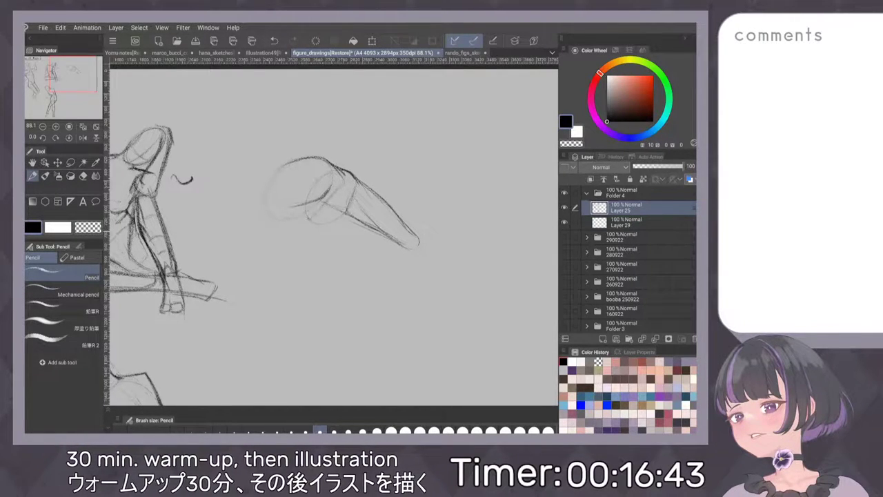
mouse_move(416, 231)
mouse_down()
mouse_move(424, 238)
mouse_move(404, 246)
mouse_move(433, 234)
mouse_move(432, 224)
mouse_move(437, 241)
mouse_move(453, 244)
mouse_move(390, 219)
mouse_up()
key(ctrl+z)
key(ctrl+z)
key(ctrl+z)
key(ctrl+z)
Rotate the canvas and sketch the fourth figure's lower leg and foot extending back from the knee, with a closed end.
mouse_move(485, 241)
mouse_down()
mouse_move(456, 191)
mouse_move(444, 194)
mouse_up()
drag(409, 233, 378, 261)
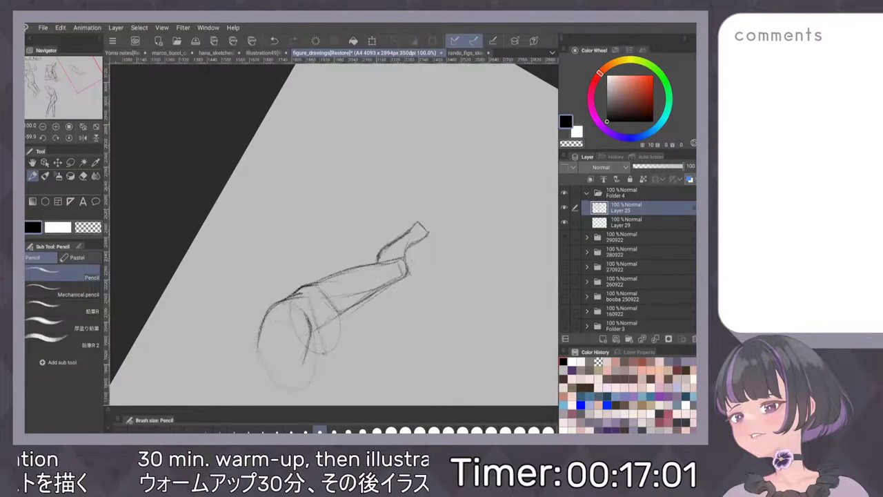
mouse_move(416, 223)
mouse_down()
mouse_move(430, 226)
mouse_move(424, 238)
mouse_up()
mouse_move(463, 205)
mouse_down()
mouse_move(491, 257)
mouse_move(457, 241)
mouse_move(460, 223)
mouse_move(476, 229)
mouse_up()
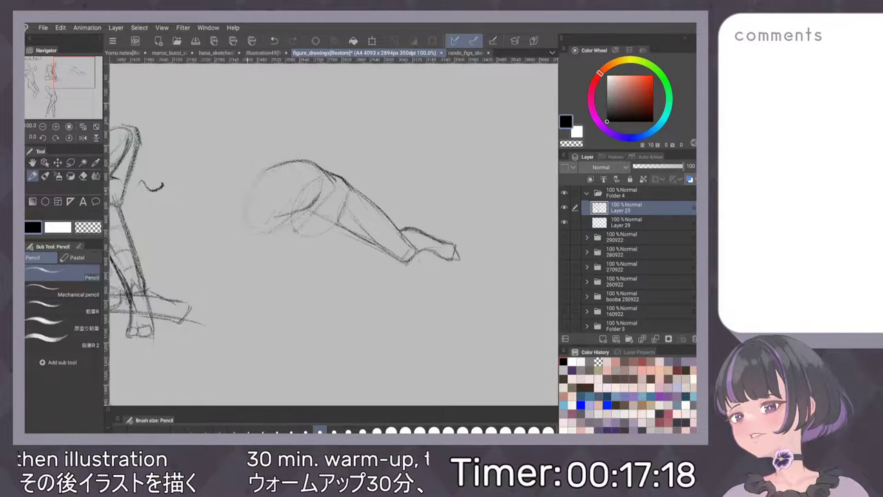
Sketch the fourth figure's lowered, boxy head form with an inner curve, and darken the rounded shoulder contour above it.
drag(267, 171, 239, 223)
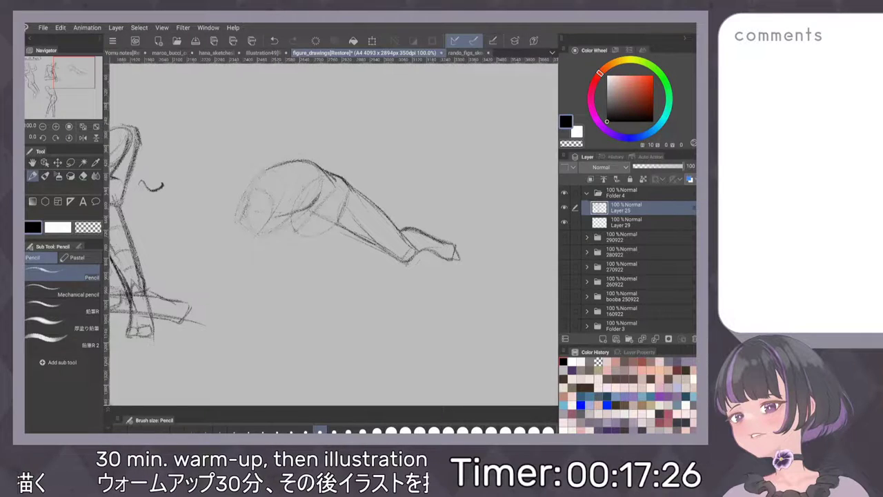
drag(246, 210, 239, 221)
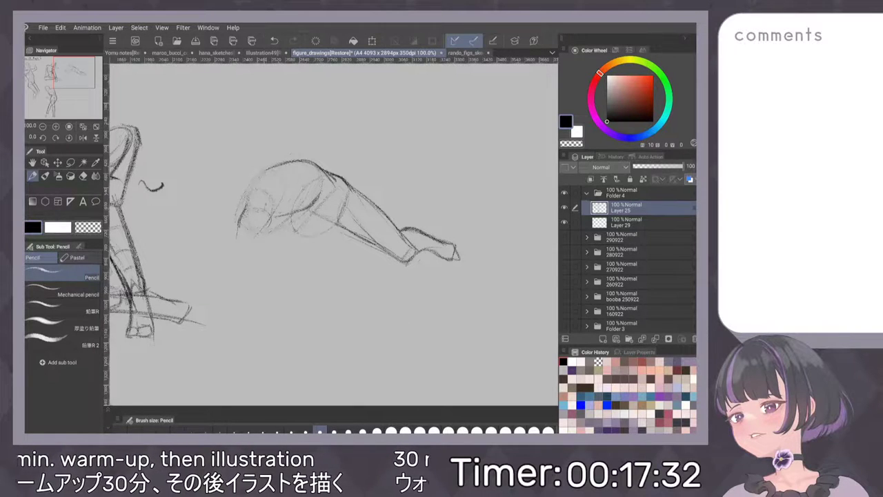
mouse_move(263, 211)
mouse_down()
mouse_move(279, 202)
mouse_move(286, 208)
mouse_move(280, 240)
mouse_move(240, 241)
mouse_move(270, 247)
mouse_up()
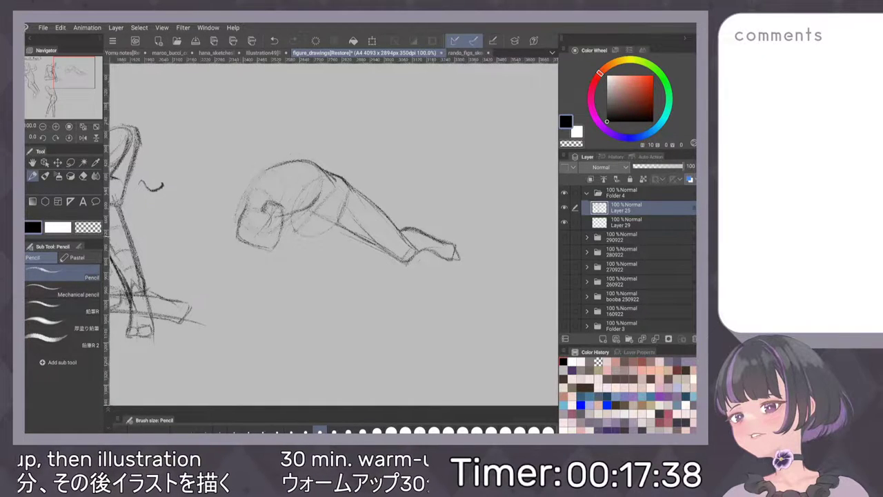
drag(256, 209, 277, 241)
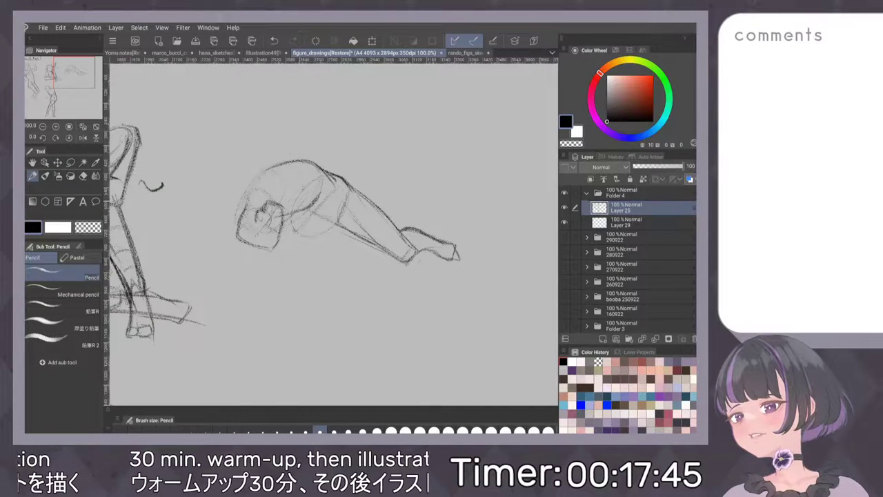
drag(249, 192, 247, 204)
drag(264, 171, 237, 214)
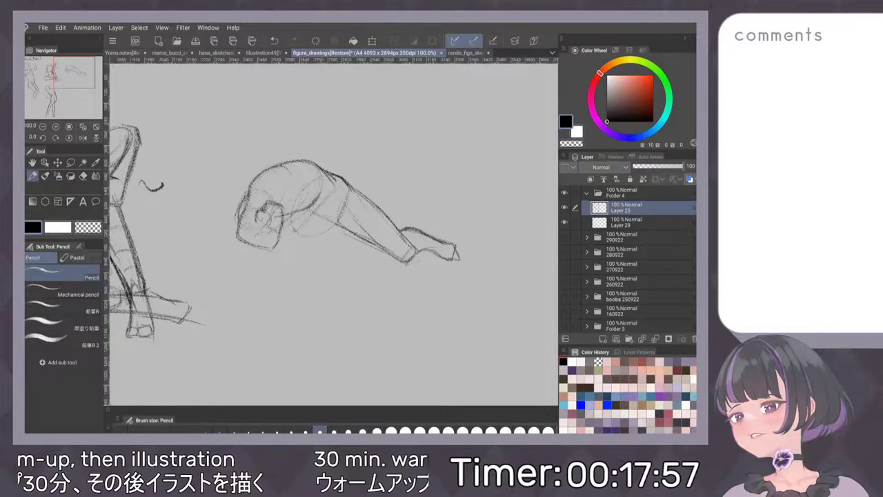
Undo the last stroke and sketch the bent-over figure's near shoulder and upper arm running back across the torso to the elbow.
key(ctrl+z)
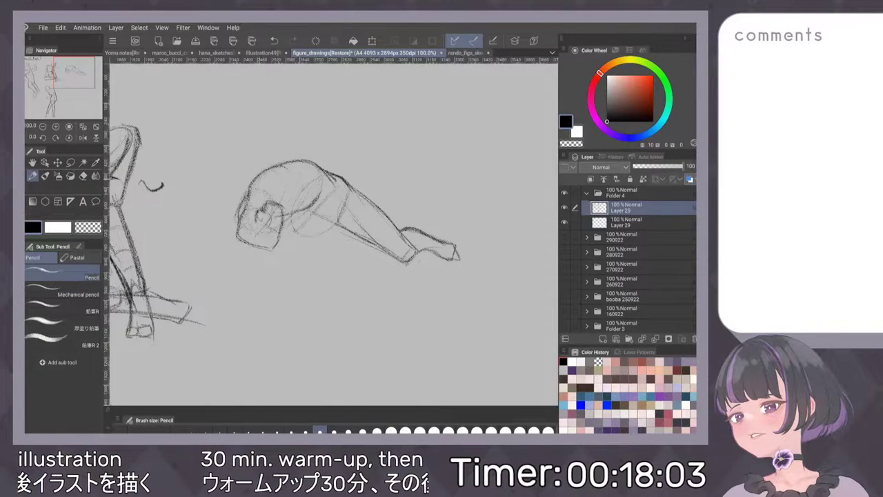
drag(278, 169, 296, 181)
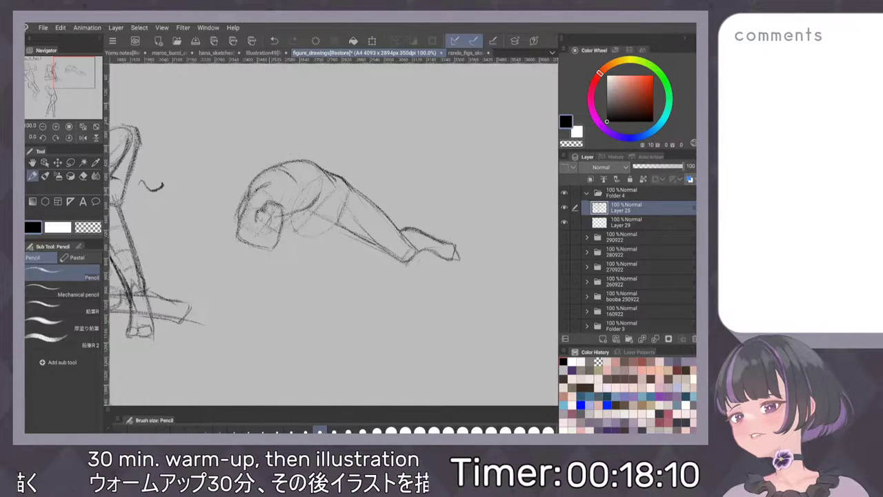
mouse_move(294, 178)
mouse_down()
mouse_move(296, 195)
mouse_move(282, 199)
mouse_move(313, 192)
mouse_move(322, 207)
mouse_move(302, 209)
mouse_move(317, 207)
mouse_move(308, 184)
mouse_up()
mouse_move(311, 191)
mouse_down()
mouse_move(320, 206)
mouse_move(310, 202)
mouse_move(308, 178)
mouse_move(295, 178)
mouse_up()
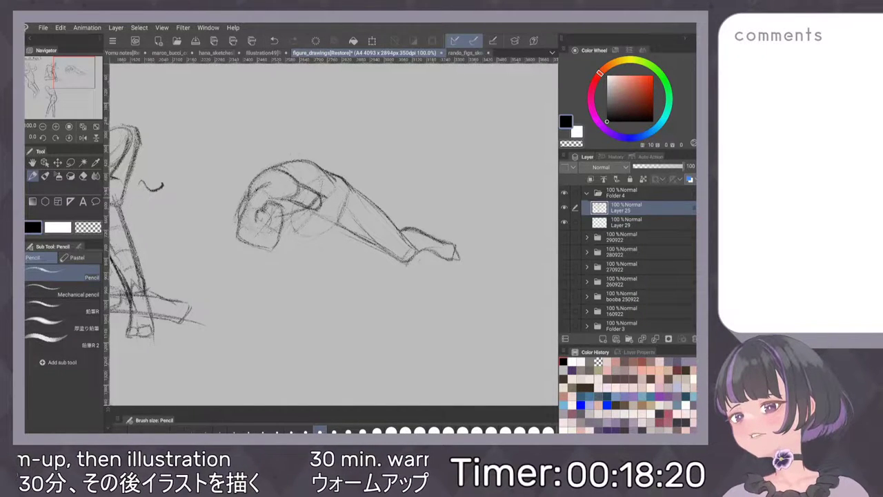
Sketch the near forearm tapering down from the elbow to a wrist and a flat, spread hand on the ground, redrawing the hand's front edge.
drag(327, 207, 304, 258)
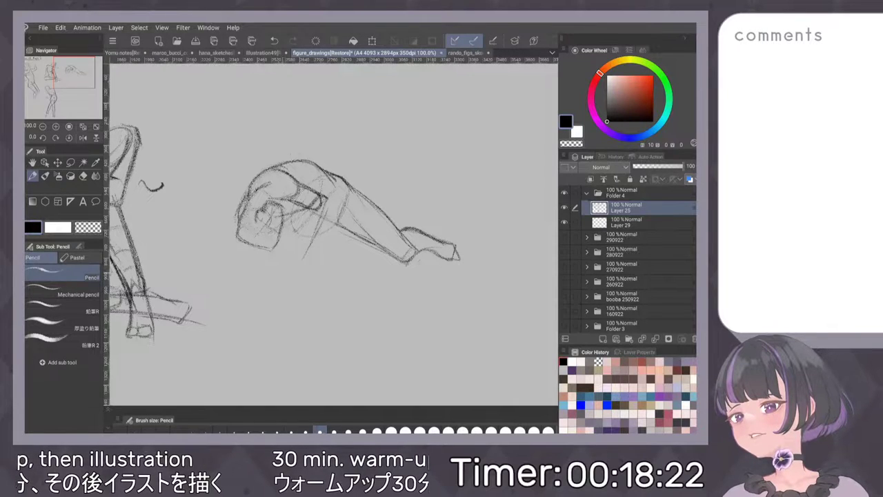
drag(324, 211, 305, 261)
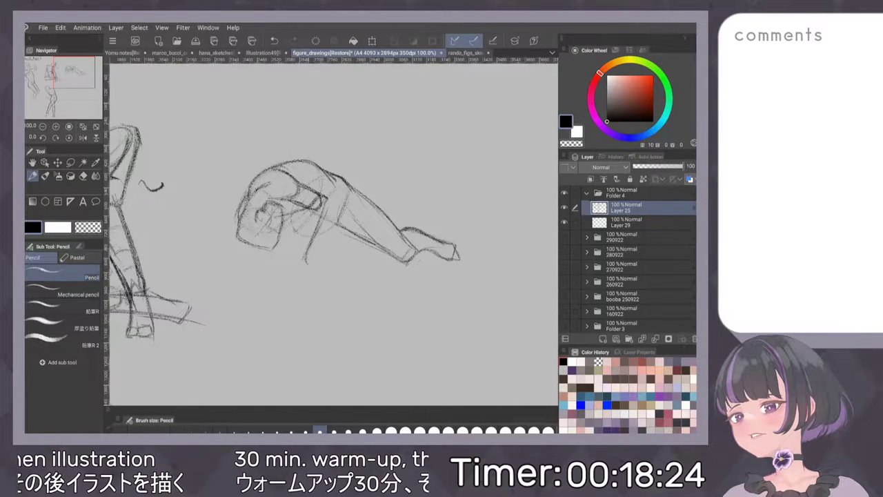
drag(310, 208, 298, 248)
mouse_move(328, 197)
mouse_down()
mouse_move(291, 260)
mouse_move(306, 262)
mouse_move(274, 272)
mouse_move(331, 270)
mouse_up()
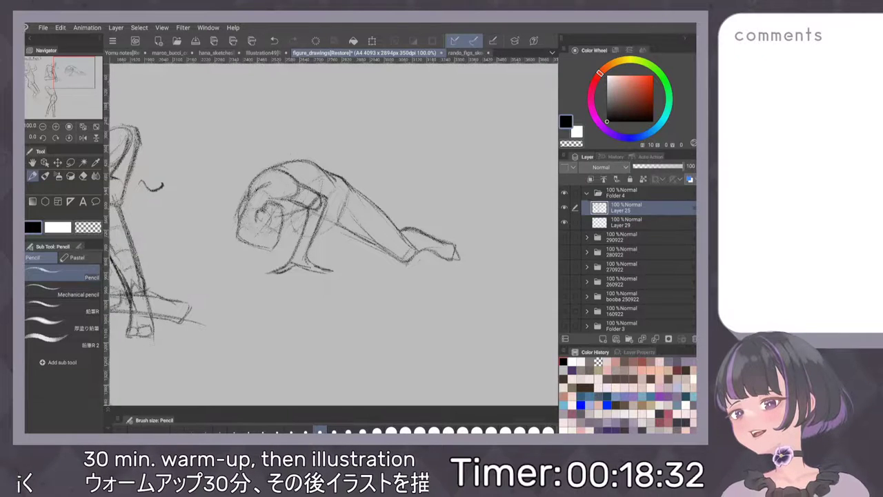
key(ctrl+z)
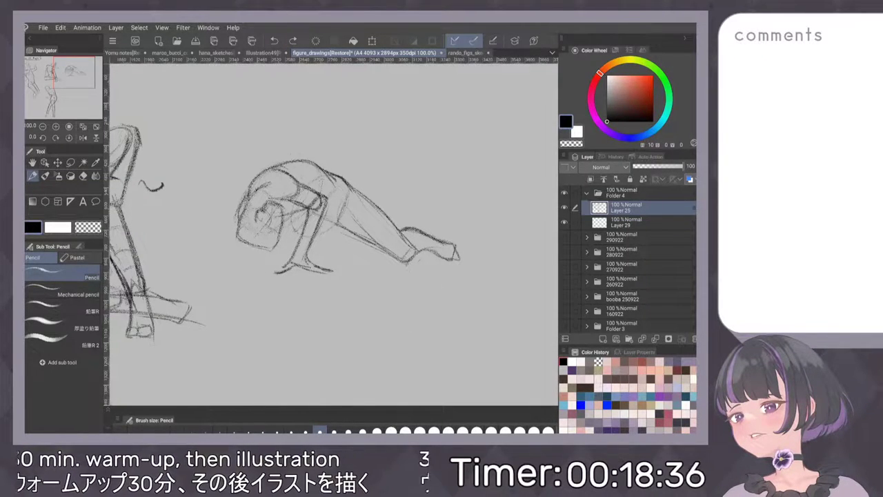
drag(295, 264, 282, 271)
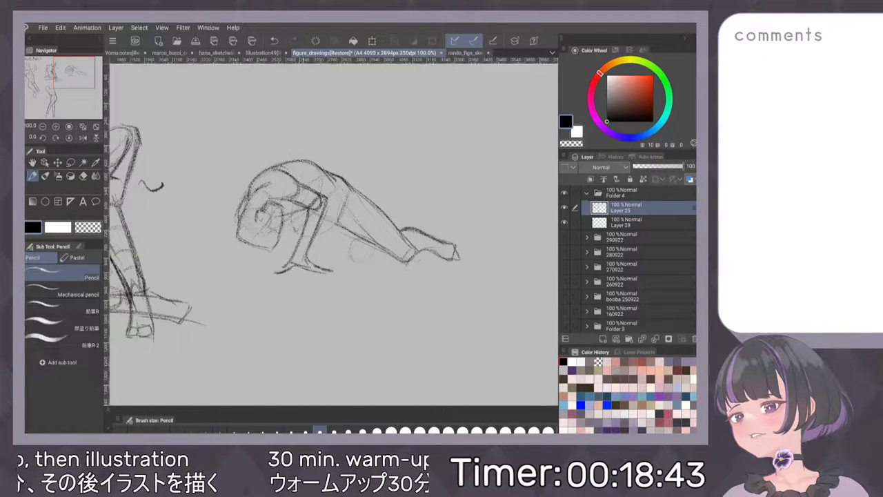
Block in the second thigh beneath the first with light lines and a knee circle, and darken its upper contour.
drag(311, 241, 348, 260)
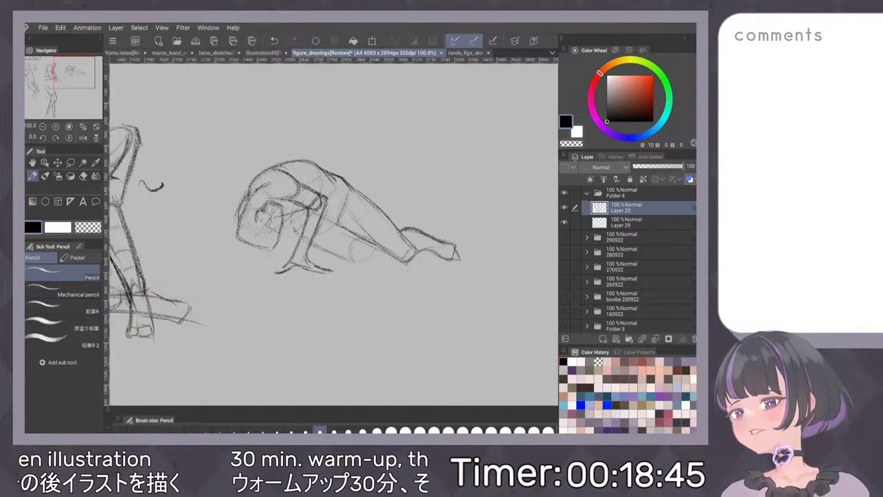
drag(317, 219, 375, 244)
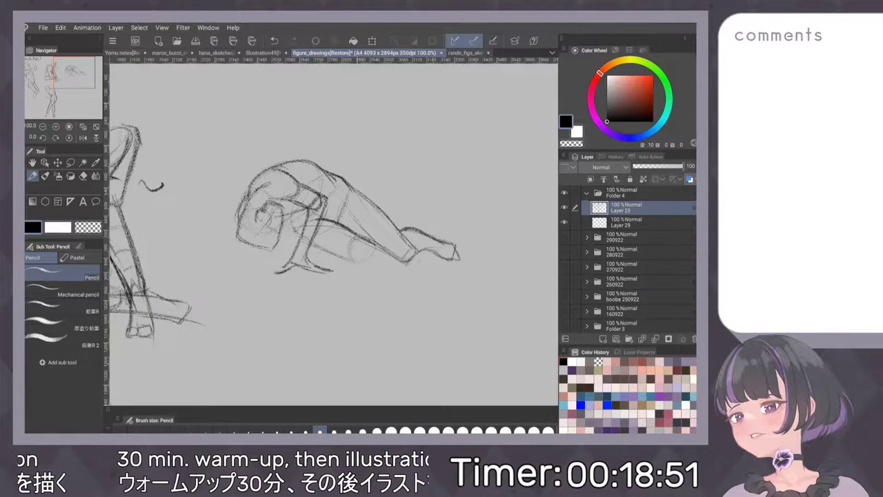
drag(349, 247, 366, 238)
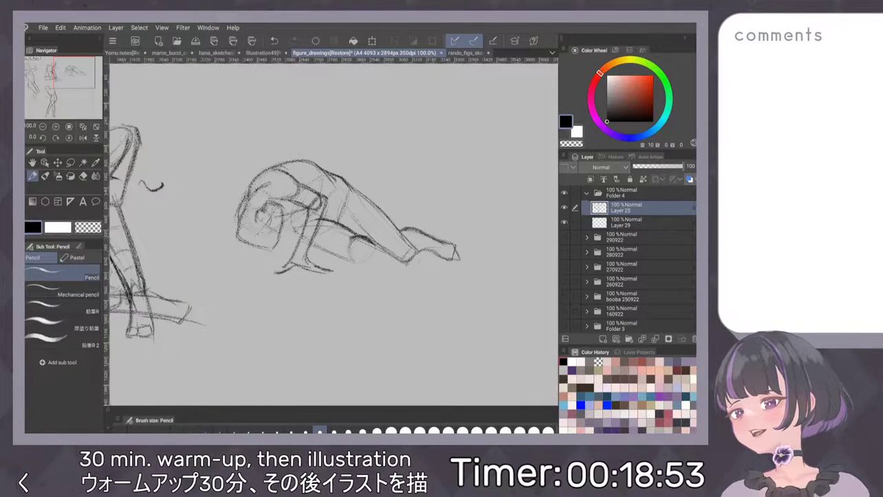
drag(307, 224, 363, 236)
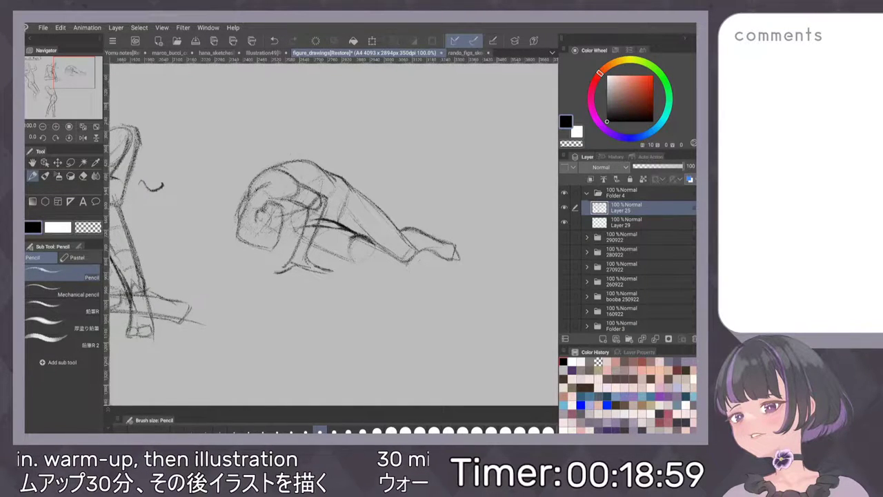
Darken the second thigh's underside and rounded knee, and sketch its lower leg and small foot tucked under the other leg.
drag(368, 258, 314, 245)
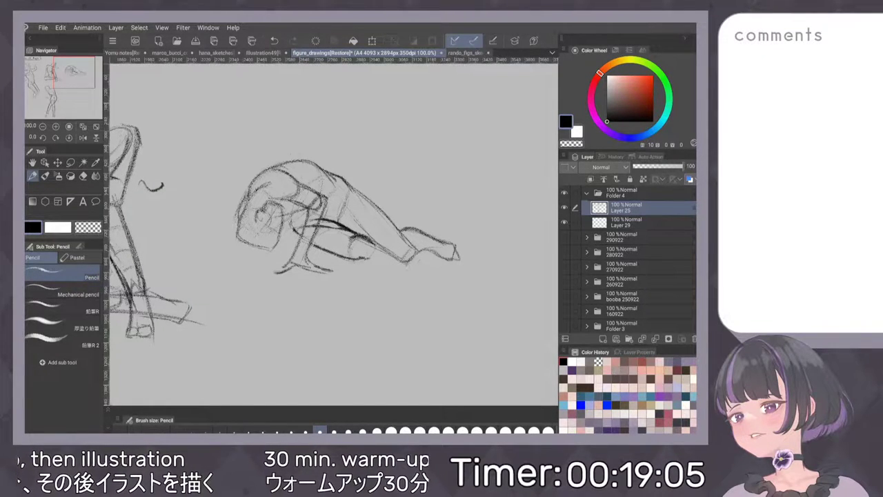
drag(374, 245, 371, 258)
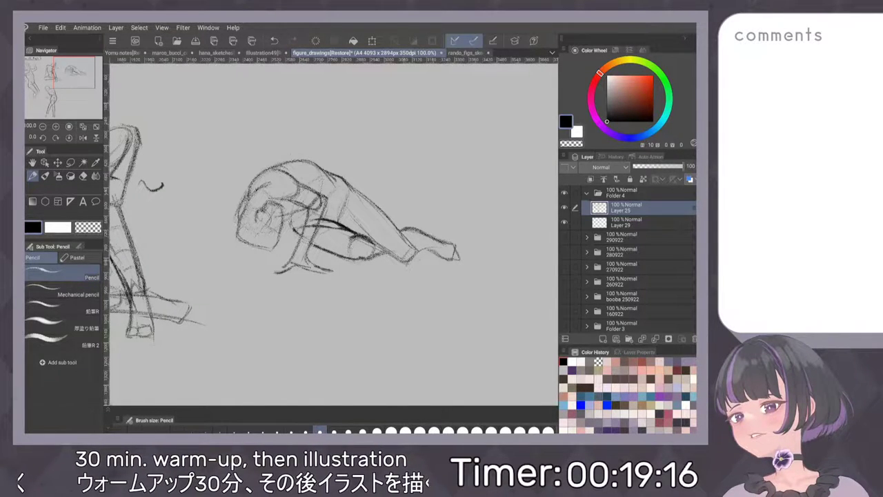
mouse_move(397, 260)
mouse_down()
mouse_move(439, 249)
mouse_move(412, 254)
mouse_up()
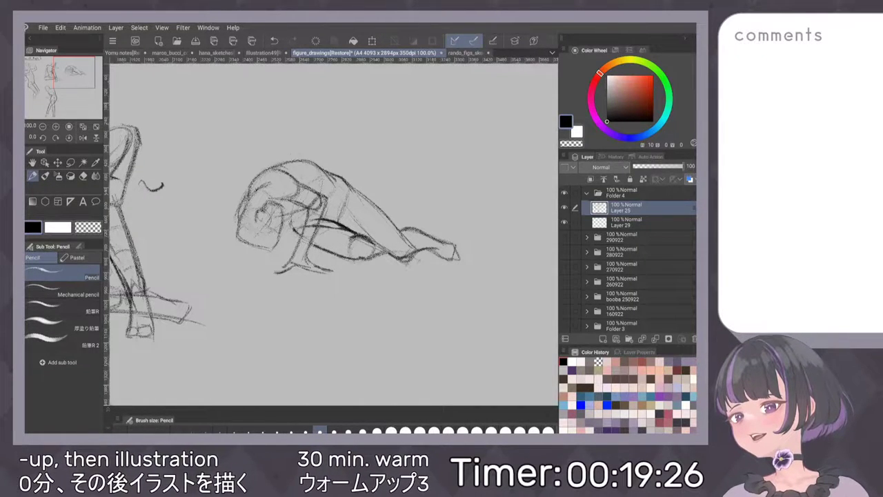
mouse_move(400, 254)
mouse_down()
mouse_move(427, 264)
mouse_move(423, 247)
mouse_move(435, 260)
mouse_move(421, 255)
mouse_move(435, 263)
mouse_up()
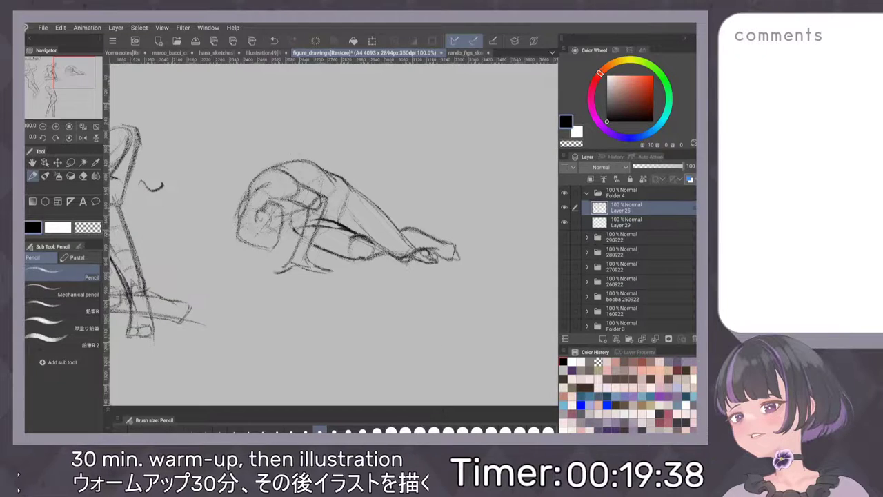
Sketch the far upper arm sloping outward from the shoulder past the head to a pointed elbow near the ground.
mouse_move(238, 205)
mouse_down()
mouse_move(228, 231)
mouse_move(232, 278)
mouse_up()
drag(234, 233, 232, 250)
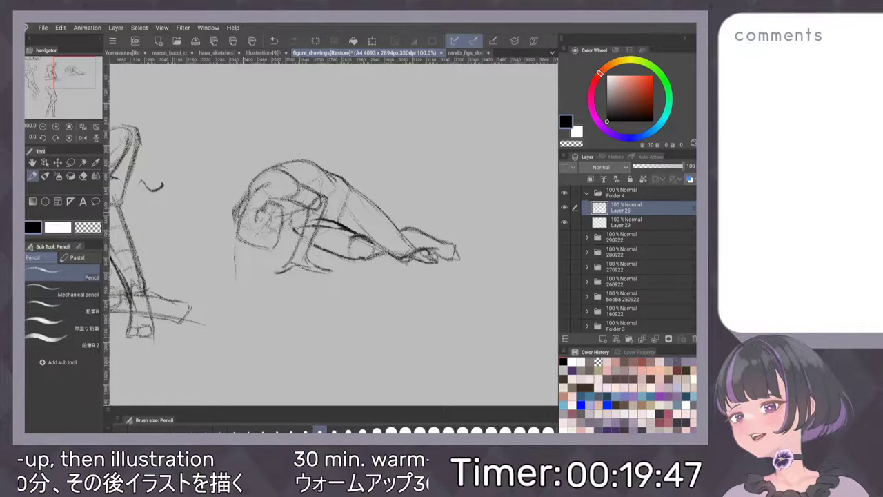
drag(237, 208, 214, 243)
mouse_move(233, 208)
mouse_down()
mouse_move(214, 239)
mouse_move(221, 256)
mouse_move(210, 247)
mouse_up()
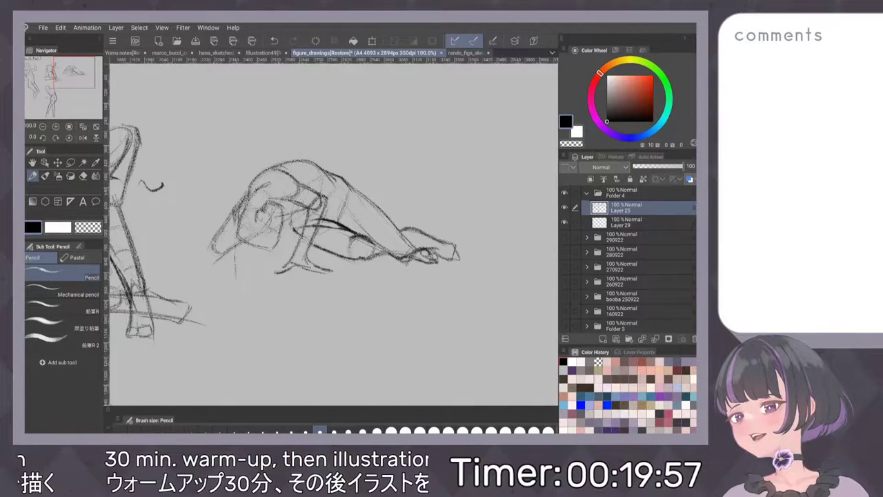
Sketch the far forearm and hand extending along the ground from the elbow to below the near hand, undoing the first contour.
mouse_move(212, 250)
mouse_down()
mouse_move(206, 261)
mouse_move(275, 274)
mouse_up()
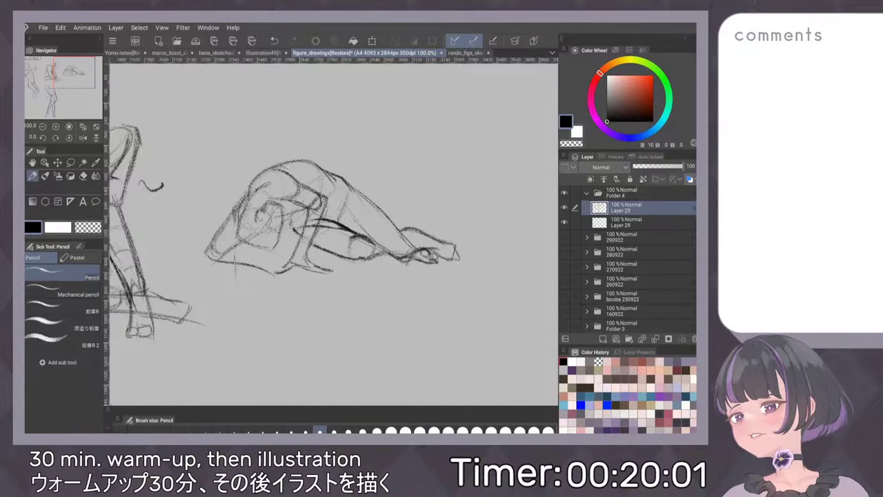
key(ctrl+z)
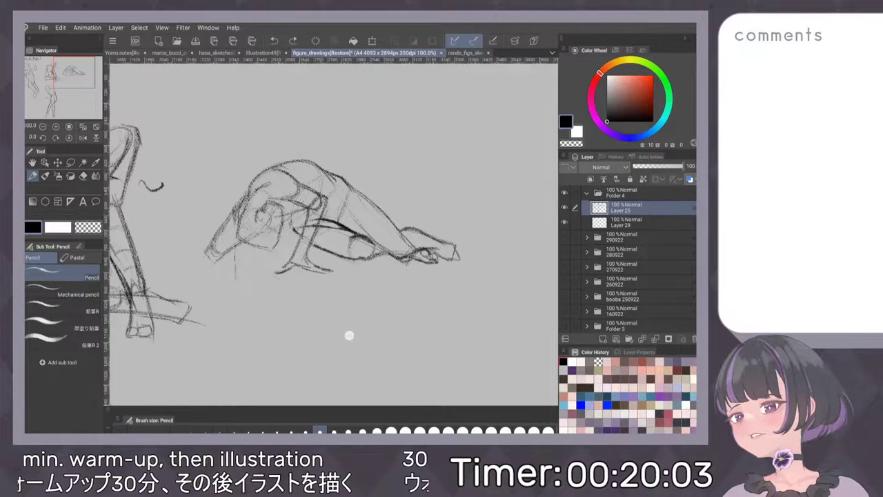
drag(214, 261, 266, 279)
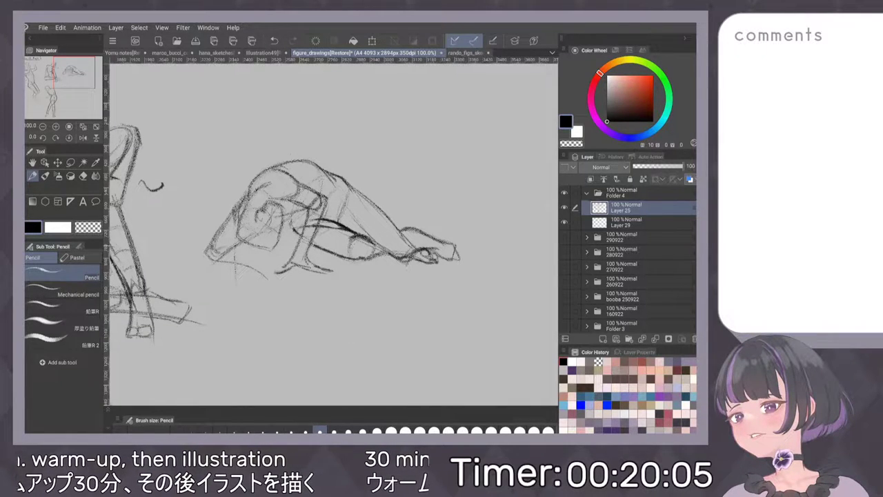
mouse_move(241, 248)
mouse_down()
mouse_move(279, 273)
mouse_move(266, 278)
mouse_up()
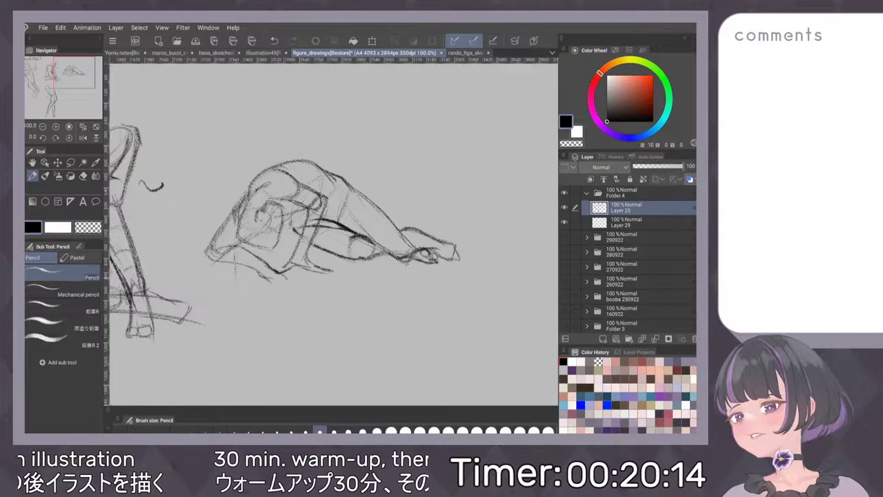
mouse_move(268, 279)
mouse_down()
mouse_move(289, 288)
mouse_move(262, 258)
mouse_move(215, 245)
mouse_up()
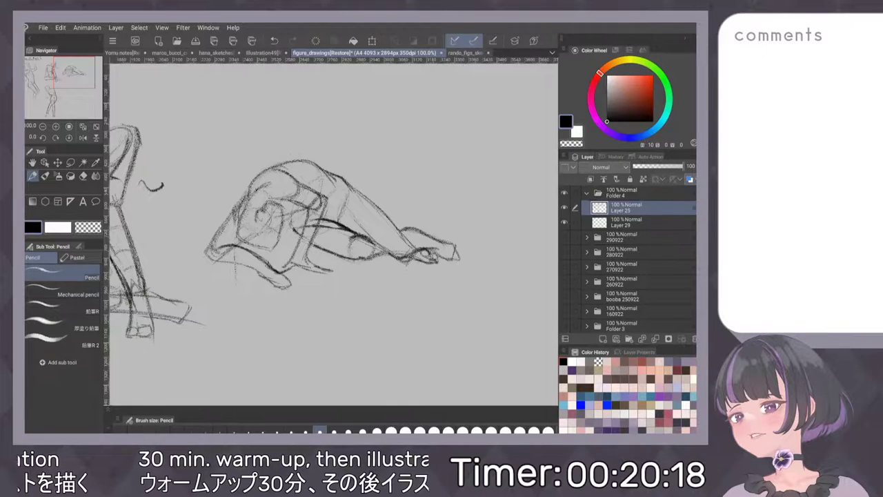
Start a fifth figure in the empty area below the bent-over one with a light tilted head oval, curved face guidelines and a darker crown.
scroll(420, 277, down, 2)
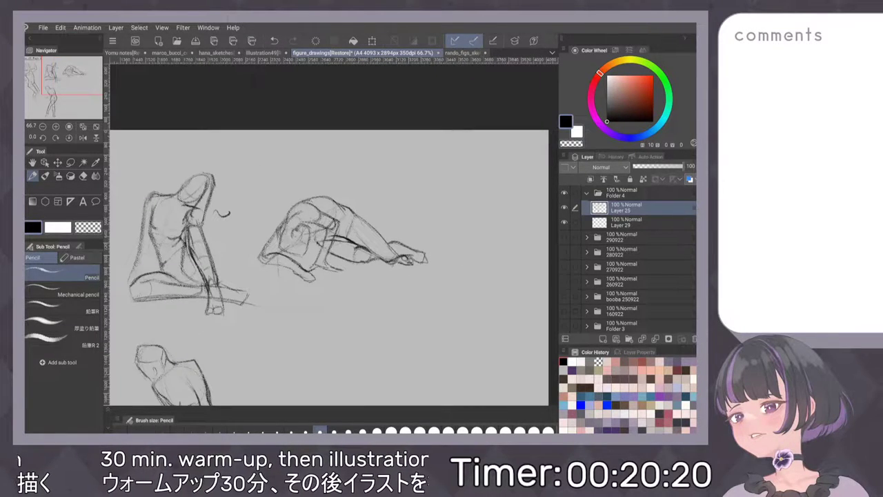
scroll(348, 277, up, 3)
drag(197, 243, 171, 293)
scroll(381, 311, down, 3)
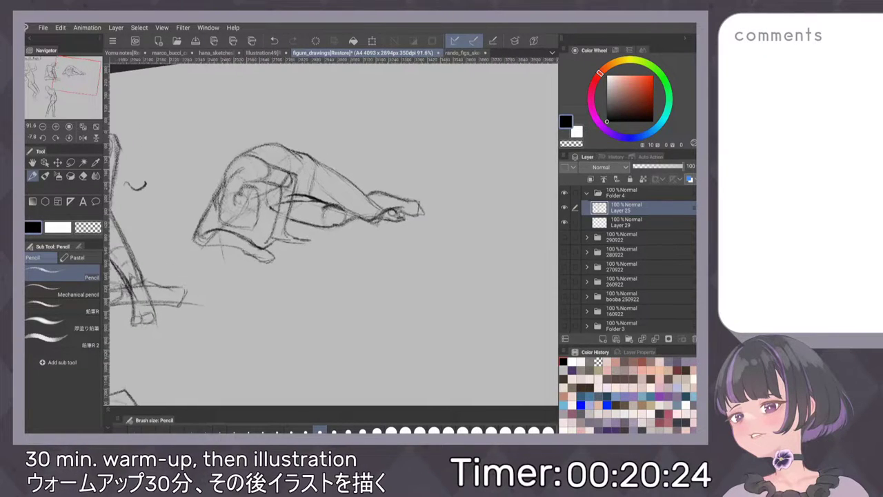
scroll(430, 220, down, 1)
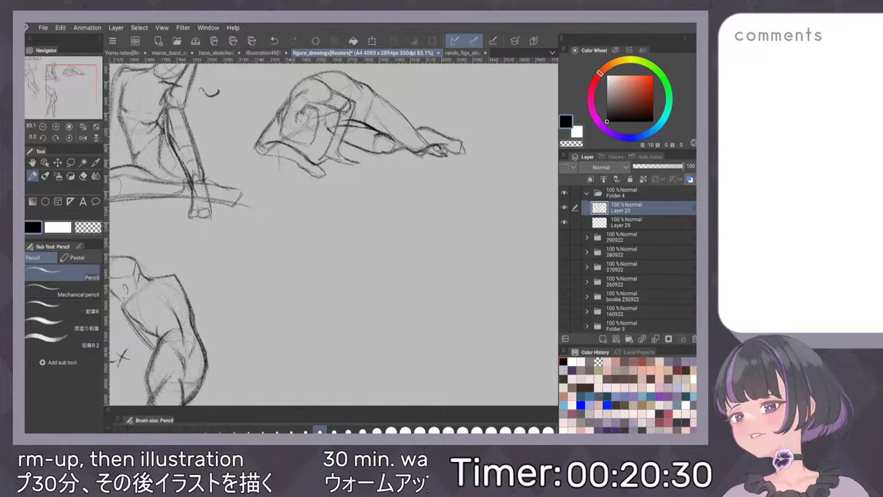
drag(420, 308, 419, 272)
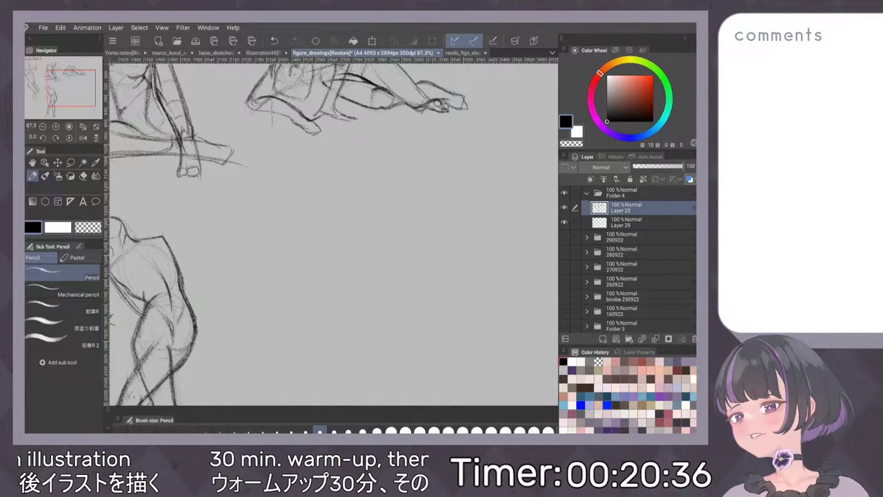
scroll(347, 308, up, 1)
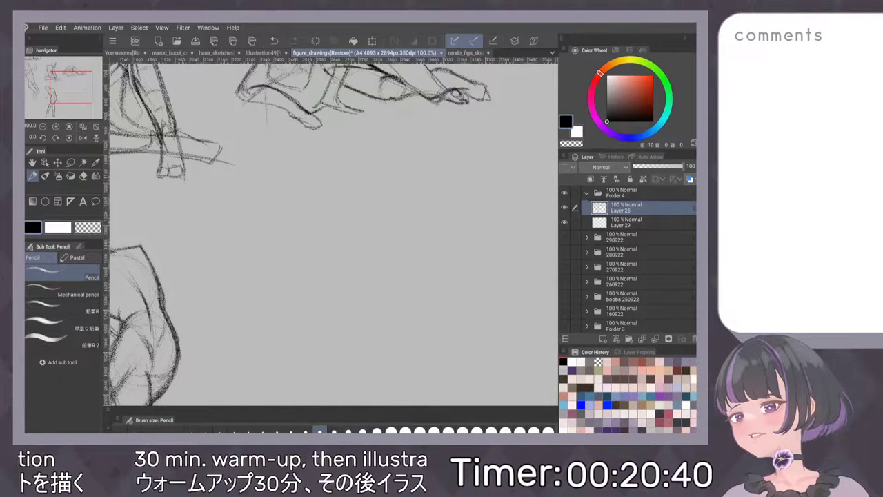
drag(307, 188, 297, 190)
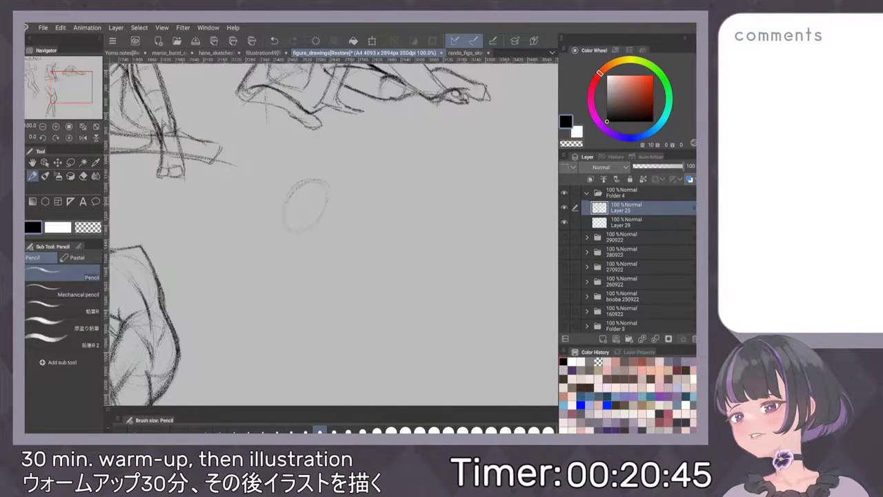
drag(323, 181, 286, 211)
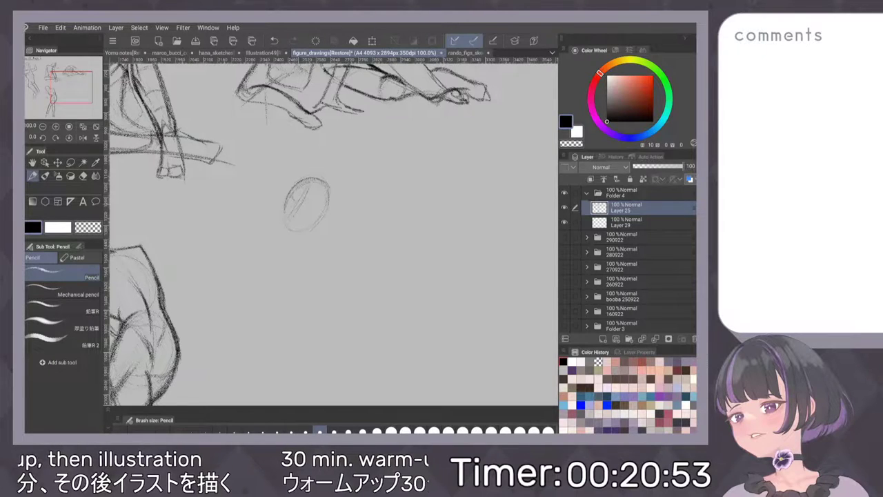
mouse_move(297, 212)
mouse_down()
mouse_move(329, 187)
mouse_move(313, 229)
mouse_up()
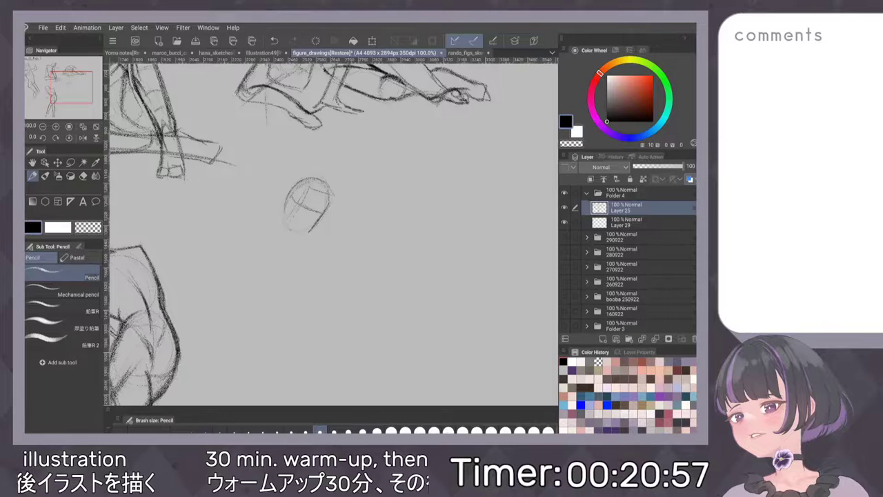
drag(308, 179, 334, 196)
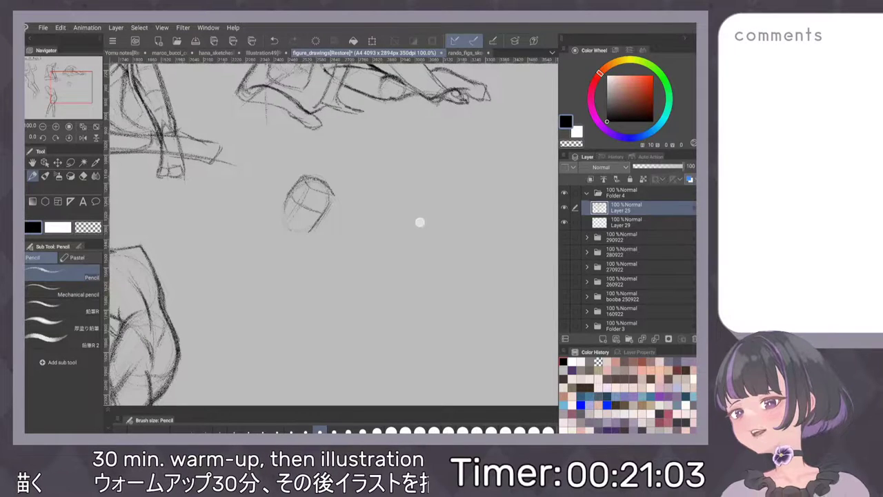
Close the fifth figure's head with a tapered jaw and chin, and redraw a light line descending from the back of the head.
drag(424, 226, 432, 201)
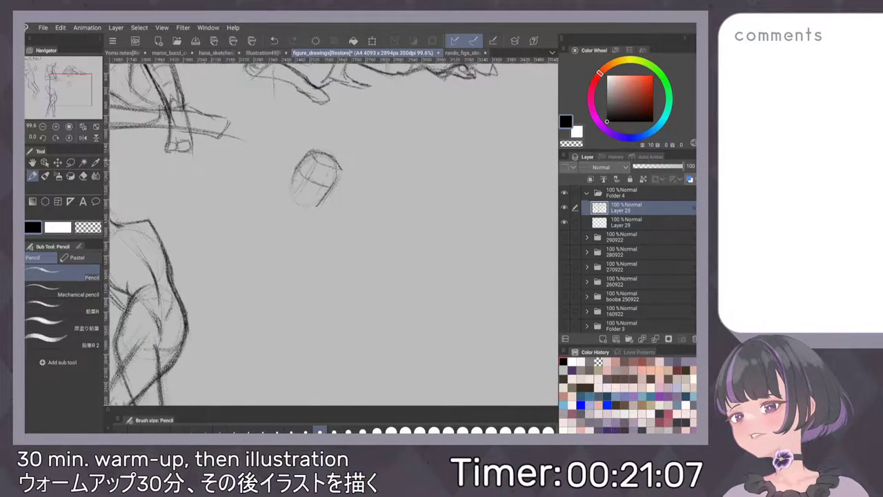
drag(426, 205, 412, 214)
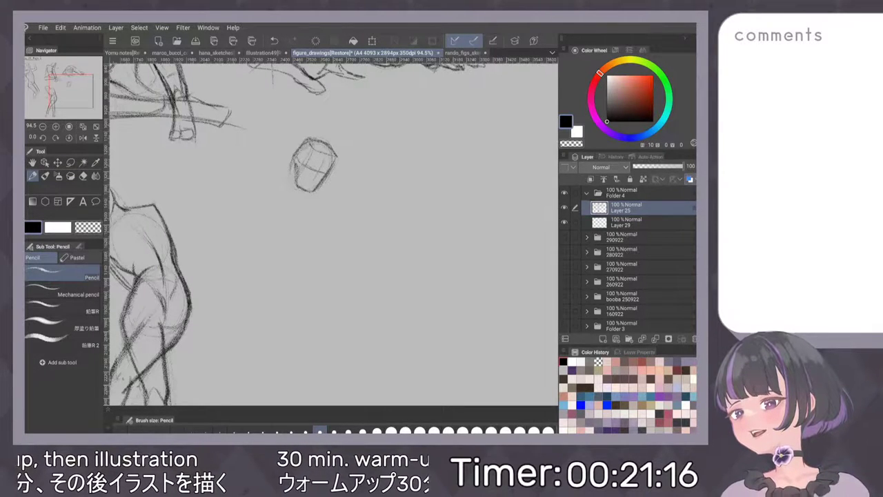
key(ctrl+z)
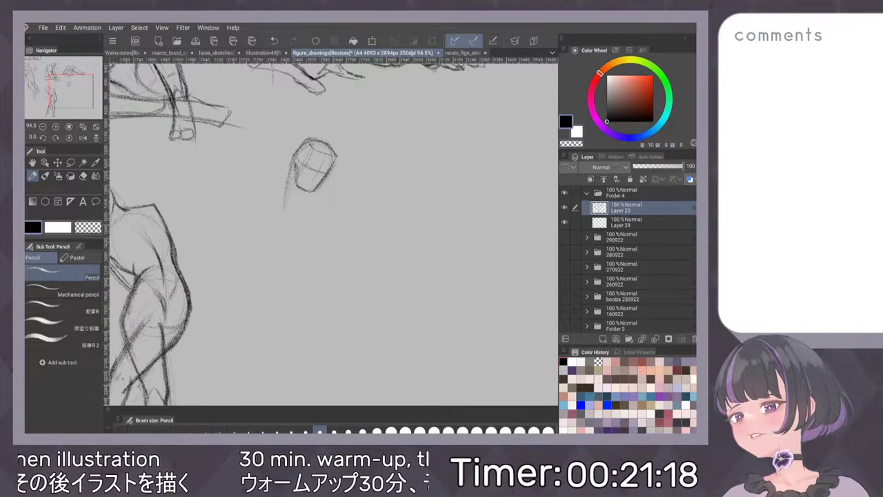
Sketch the fifth figure's curved spine line and light ribcage oval, undoing the first oval, and rough in the sloping shoulder line.
drag(290, 178, 285, 205)
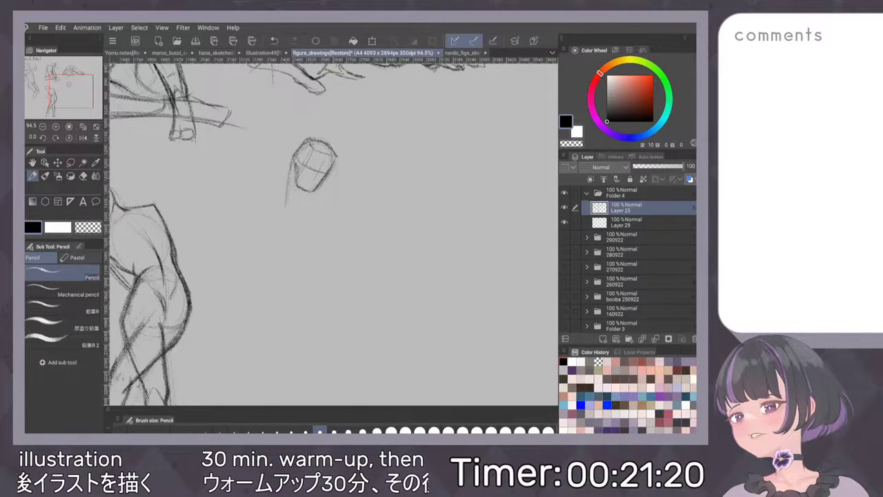
scroll(447, 168, down, 2)
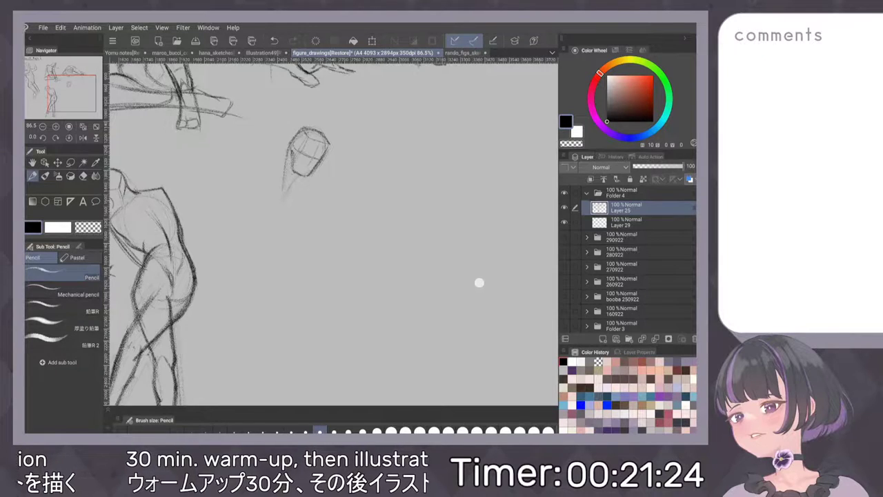
drag(283, 190, 287, 268)
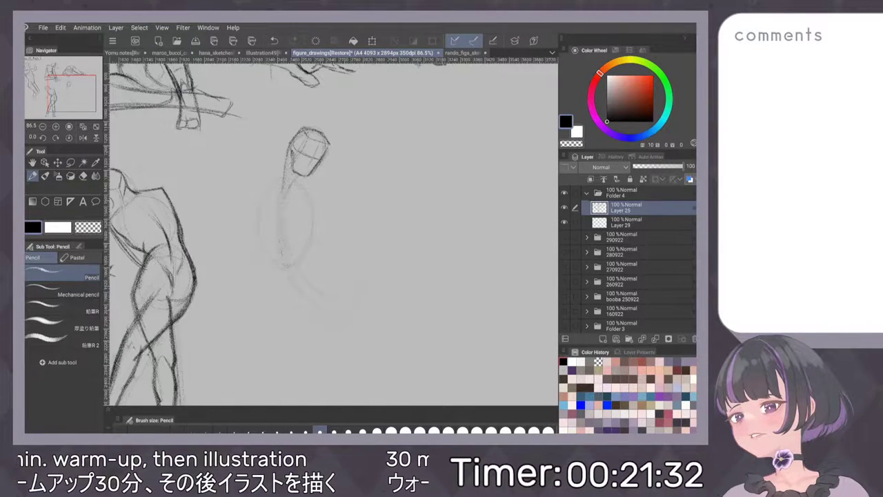
key(ctrl+z)
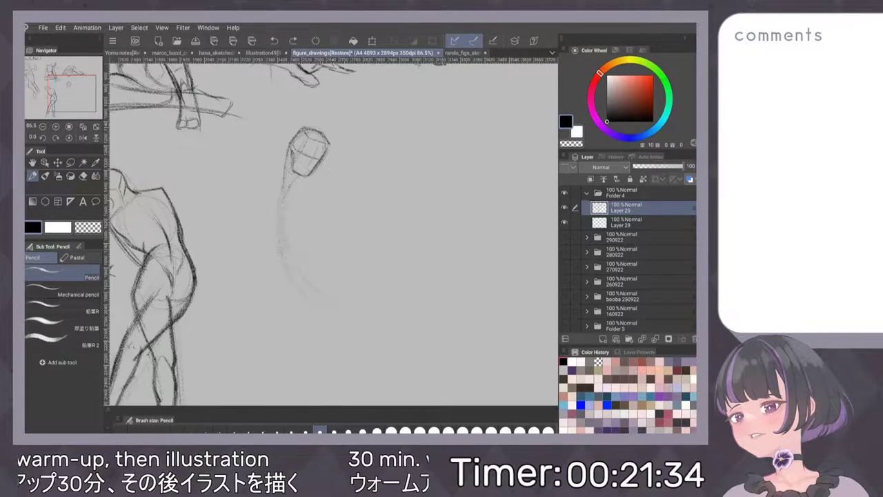
drag(428, 239, 438, 245)
mouse_move(273, 211)
mouse_down()
mouse_move(319, 229)
mouse_move(319, 247)
mouse_up()
drag(268, 188, 303, 182)
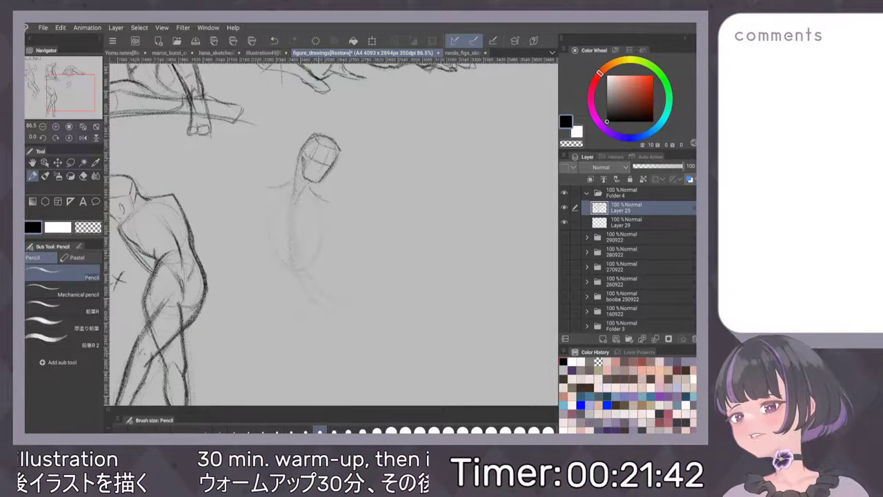
Add curved guidelines across the lower ribcage, and define the bottom of the torso with darker waist lines.
mouse_move(293, 263)
mouse_down()
mouse_move(340, 253)
mouse_move(324, 246)
mouse_up()
key(ctrl+z)
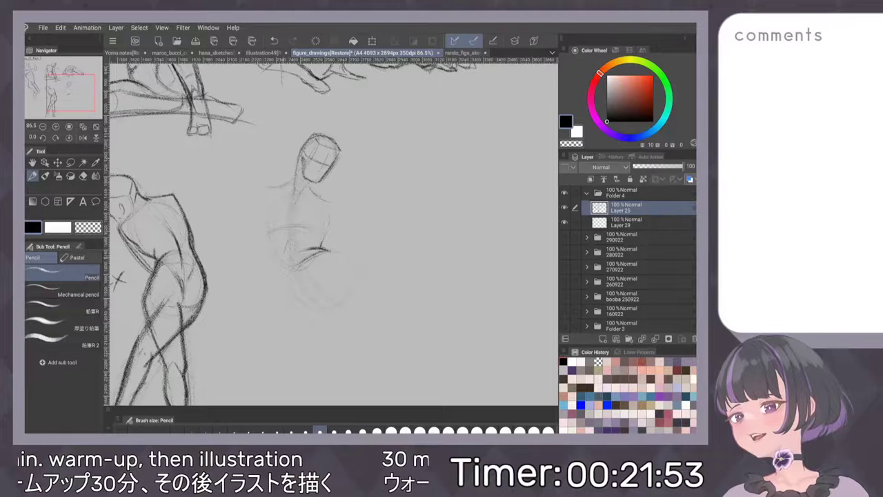
drag(287, 242, 277, 258)
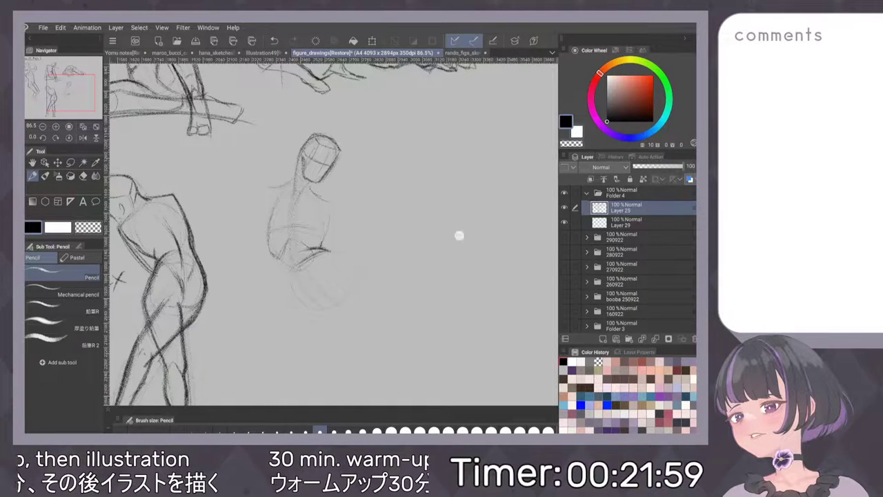
Draw both shoulders of the fifth figure with darker collar lines, rounded outer contours and armpit creases.
drag(449, 223, 438, 203)
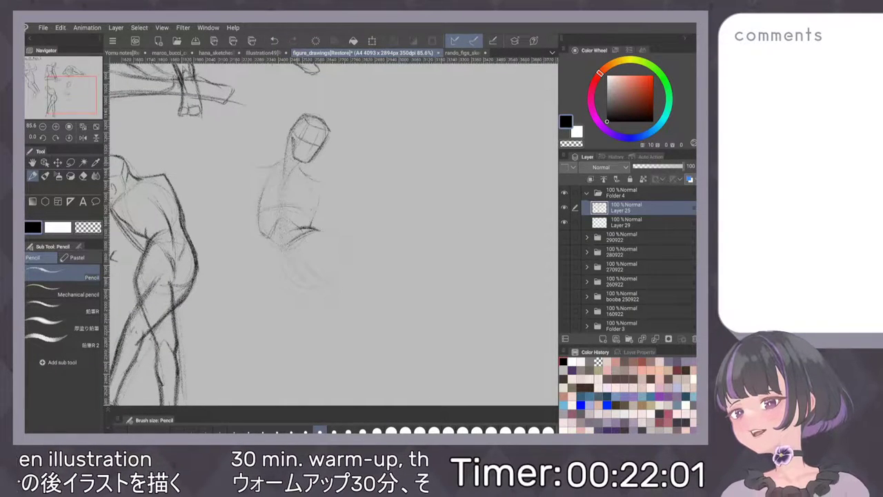
drag(298, 163, 325, 168)
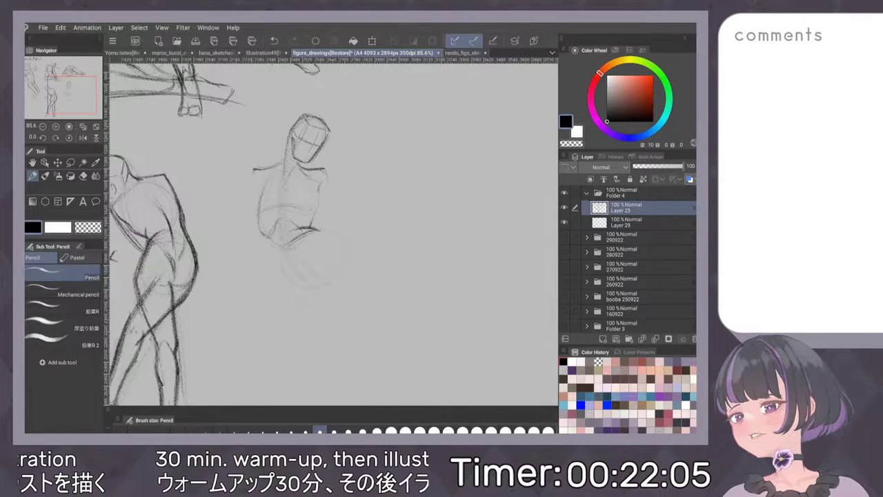
drag(283, 165, 249, 180)
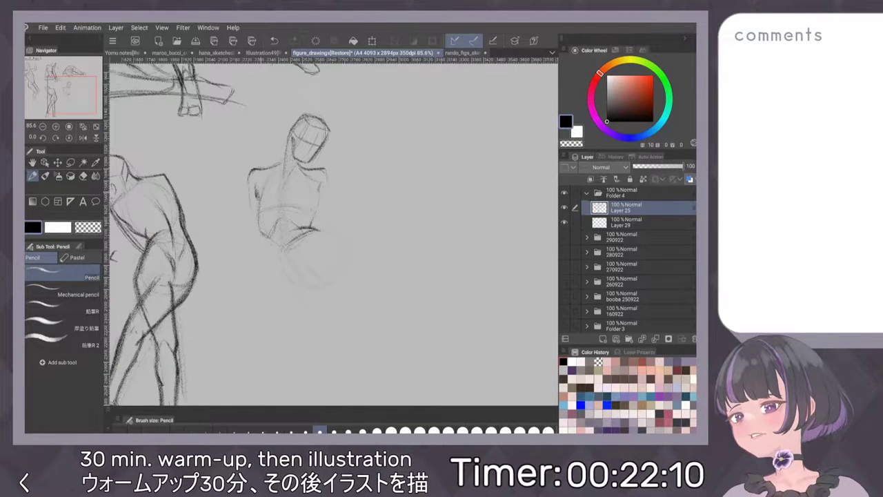
drag(263, 180, 258, 200)
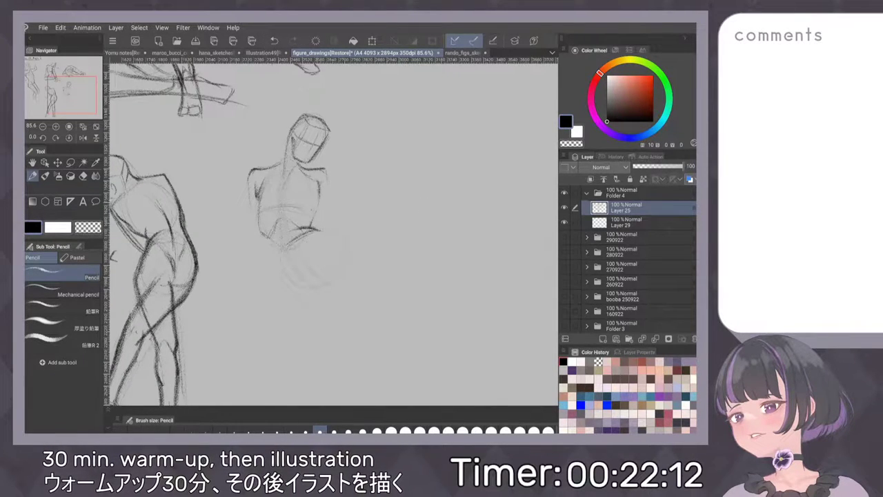
drag(324, 170, 330, 192)
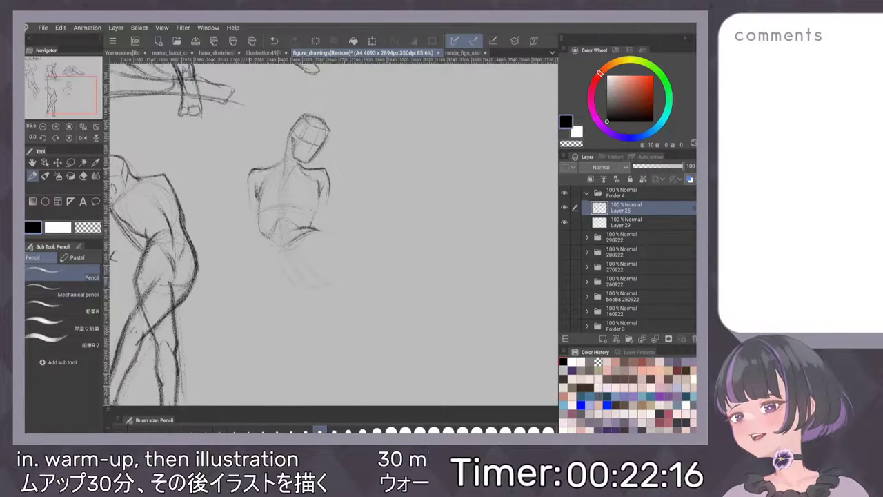
Sketch a light arm line from the shoulder down past the hip, and undo the dark contour drawn below the waist.
scroll(403, 222, down, 1)
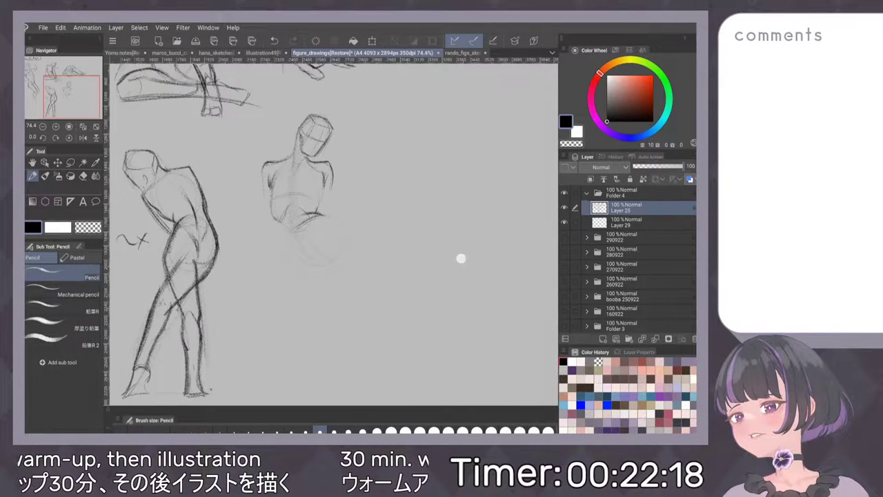
drag(263, 233, 259, 257)
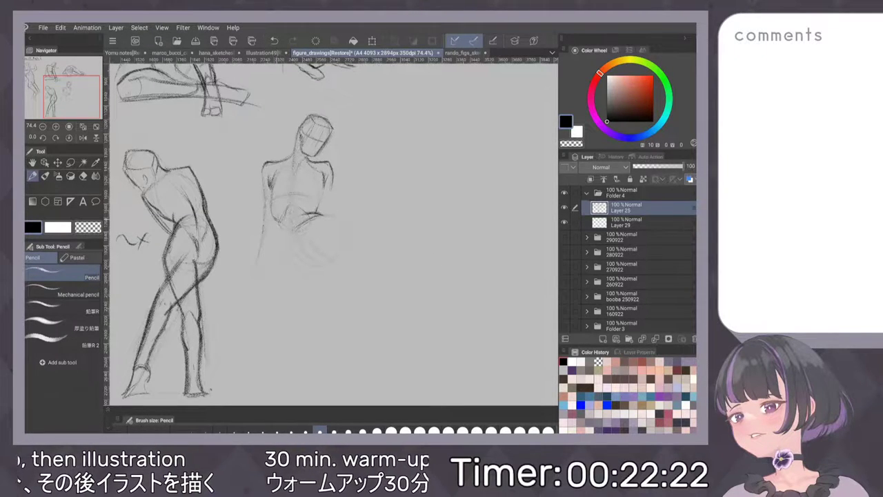
drag(288, 226, 279, 262)
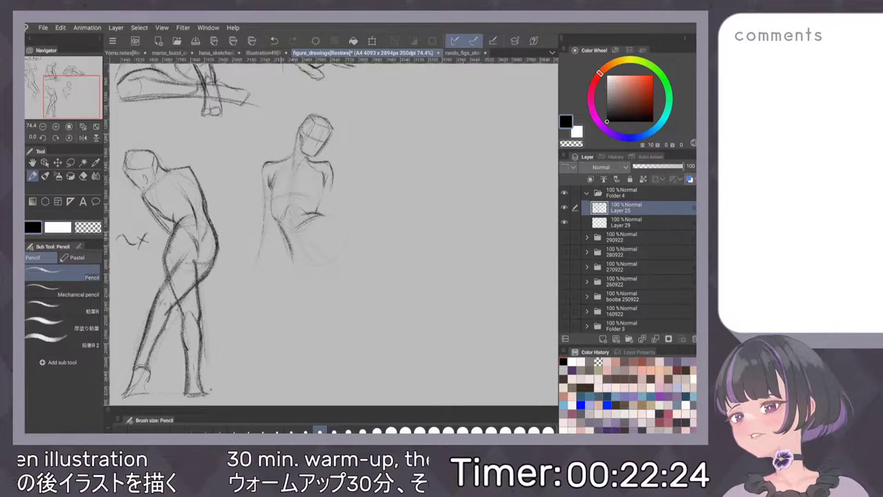
key(ctrl+z)
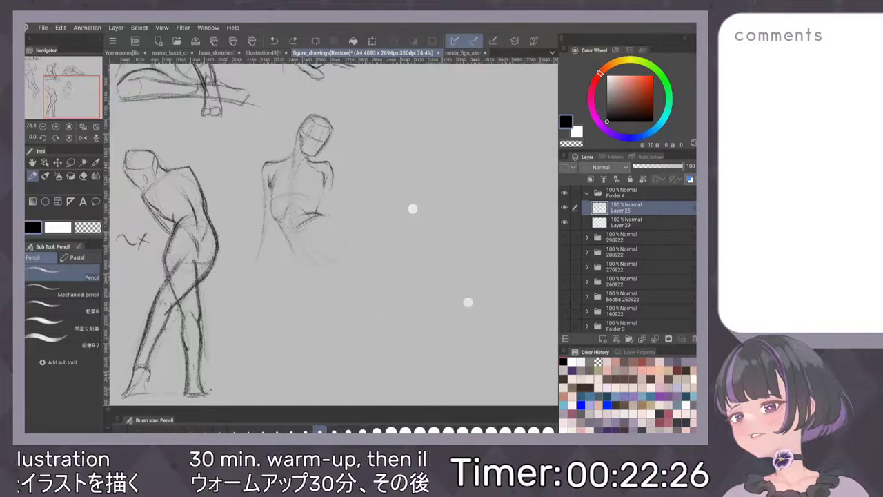
Draw the waist flowing into a rounded, tilted hip mass with light cross guidelines and a straight diagonal lower edge.
drag(414, 210, 383, 193)
drag(242, 207, 263, 257)
mouse_move(287, 198)
mouse_down()
mouse_move(317, 211)
mouse_move(321, 242)
mouse_up()
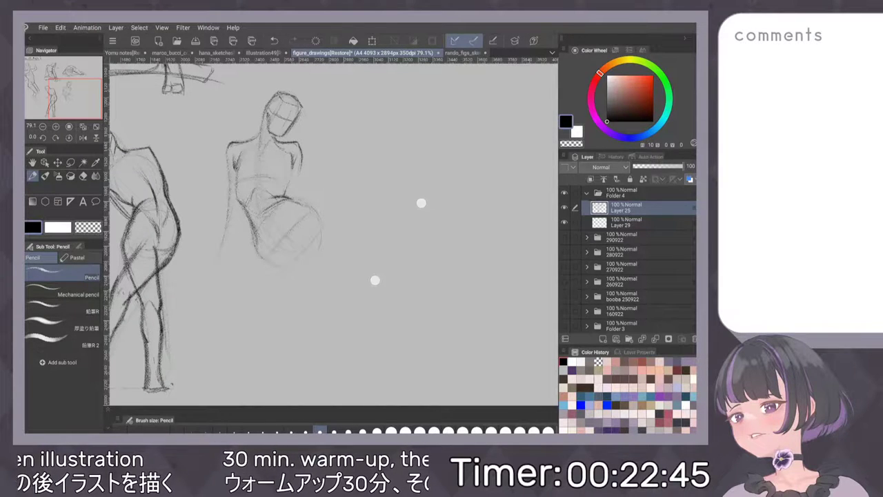
drag(421, 202, 450, 231)
mouse_move(319, 230)
mouse_down()
mouse_move(348, 255)
mouse_move(319, 294)
mouse_up()
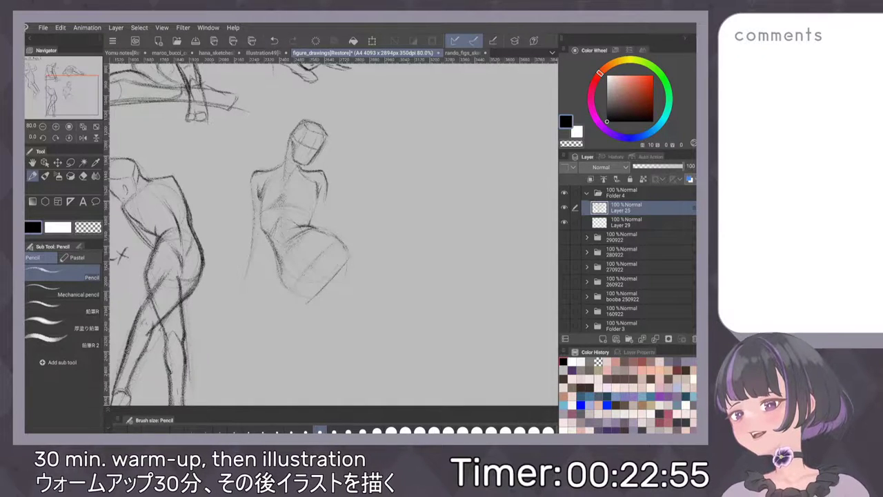
Sketch the raised thigh diagonally across the torso, with a rounded knee at the chest and a dark outer contour to the buttock.
drag(283, 196, 349, 256)
drag(276, 248, 308, 214)
mouse_move(287, 225)
mouse_down()
mouse_move(319, 273)
mouse_move(333, 266)
mouse_move(345, 286)
mouse_up()
drag(329, 226, 339, 236)
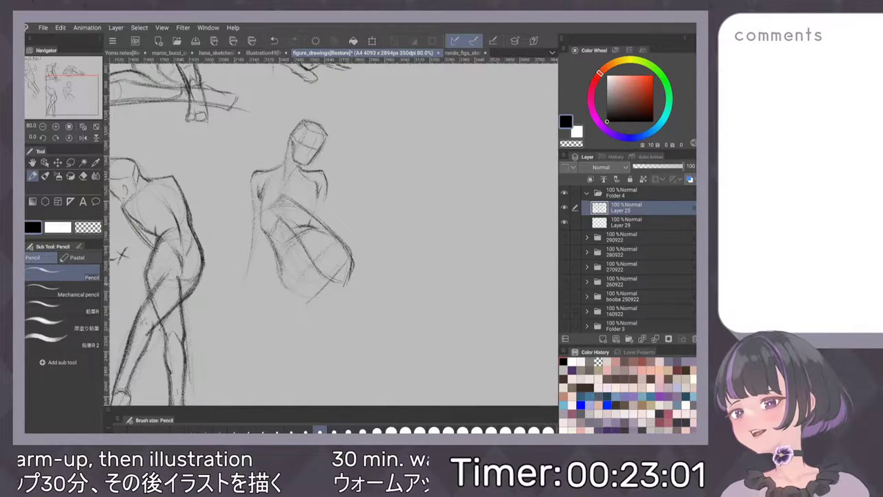
drag(300, 205, 324, 223)
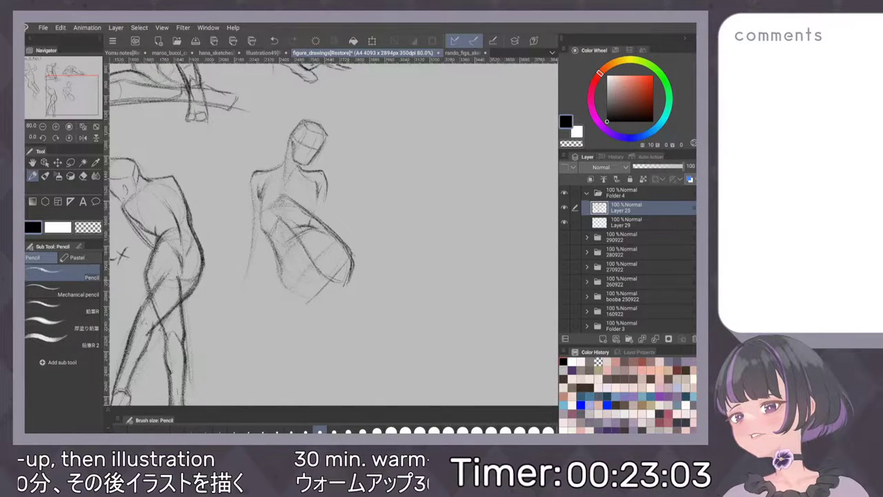
scroll(419, 260, up, 1)
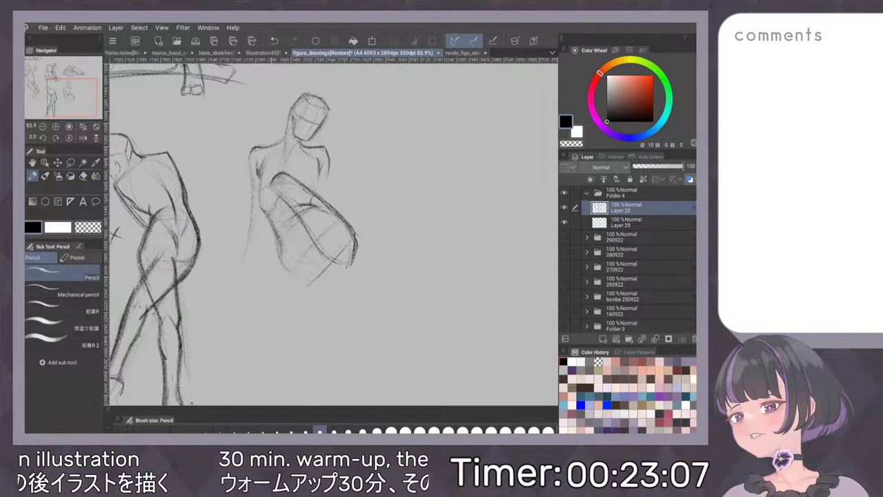
Strengthen the side and rounded underside of the hips, joining the contour to the base of the raised thigh.
drag(429, 239, 424, 225)
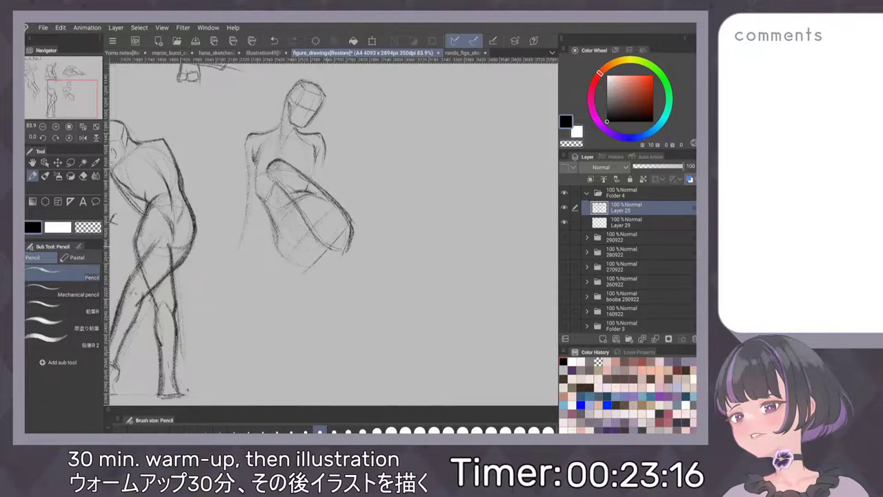
mouse_move(310, 233)
mouse_down()
mouse_move(343, 250)
mouse_move(325, 256)
mouse_up()
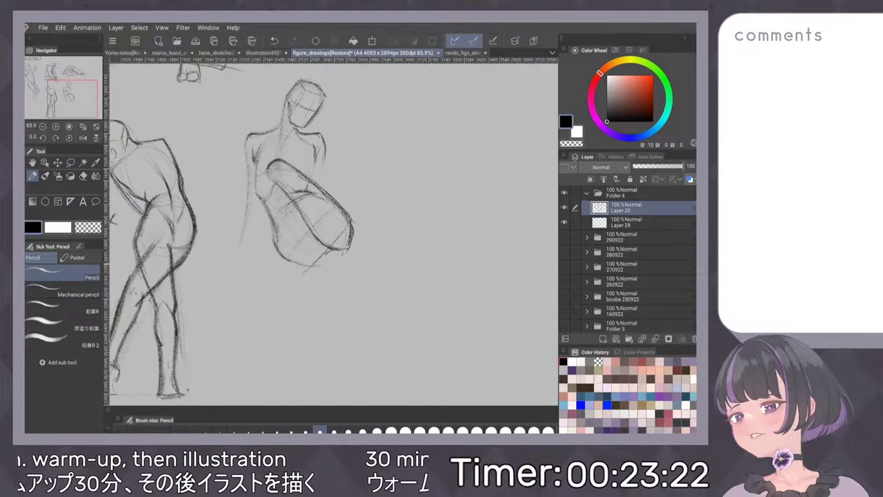
drag(330, 251, 303, 265)
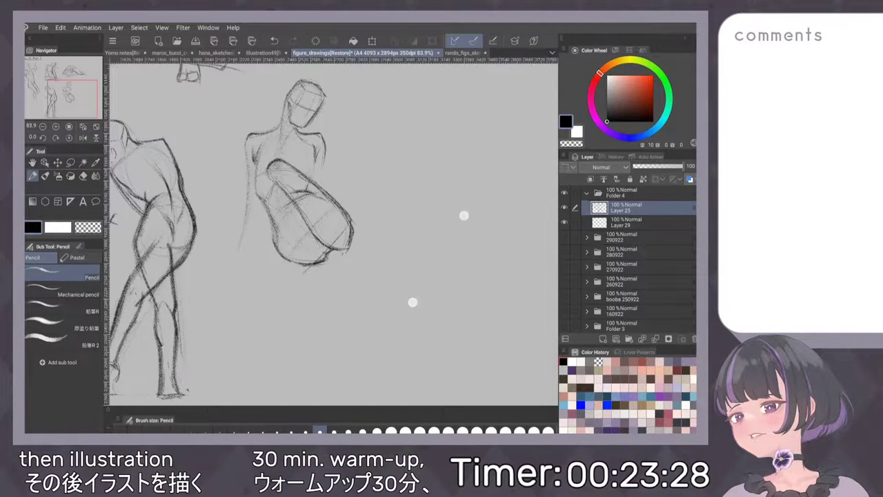
scroll(439, 259, down, 1)
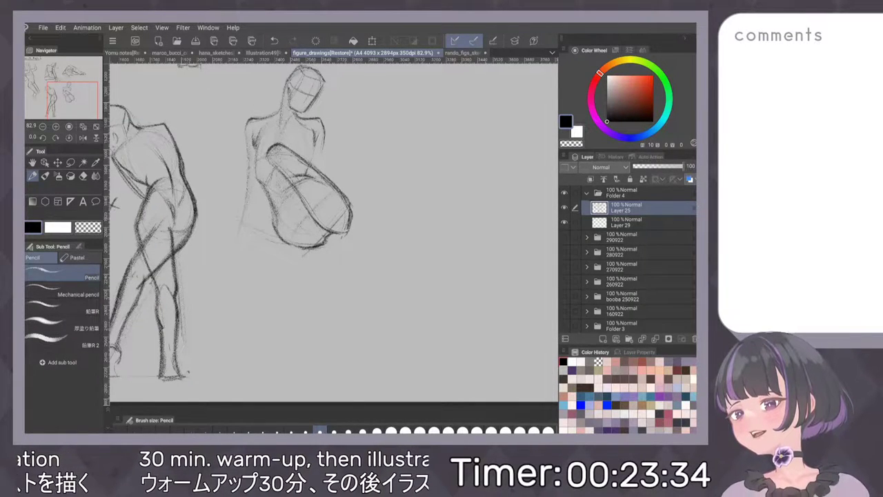
drag(303, 210, 237, 202)
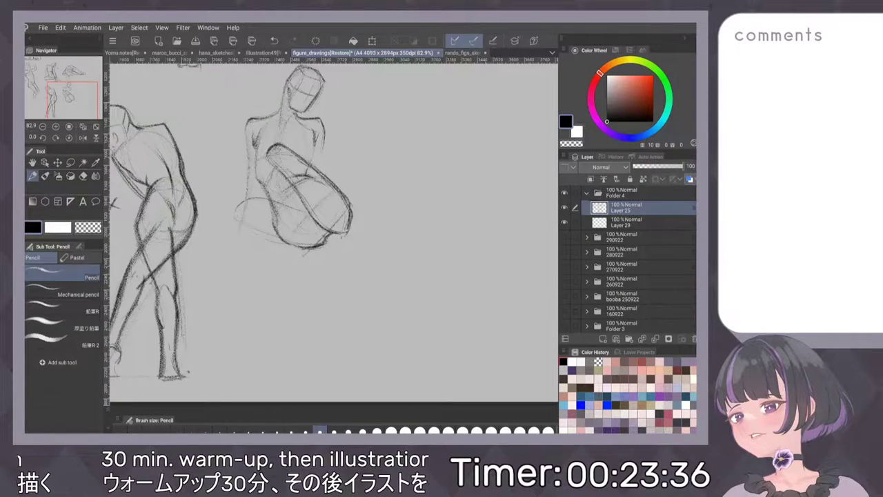
key(ctrl+z)
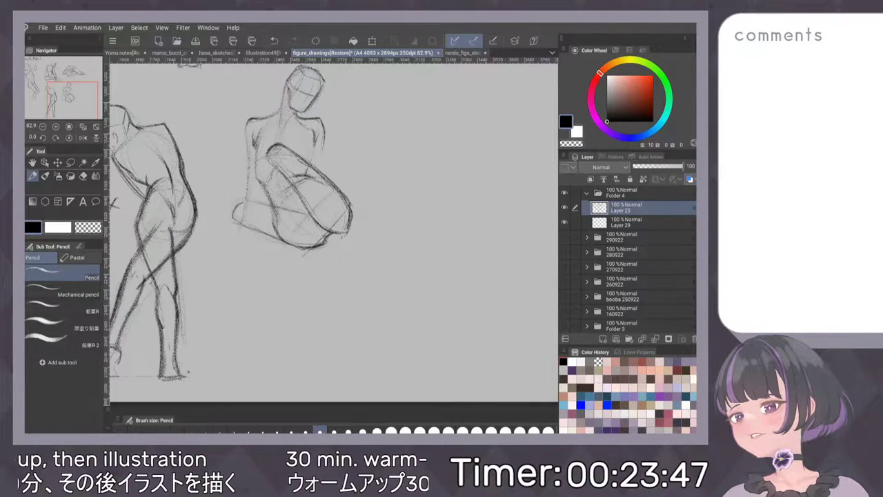
key(ctrl+z)
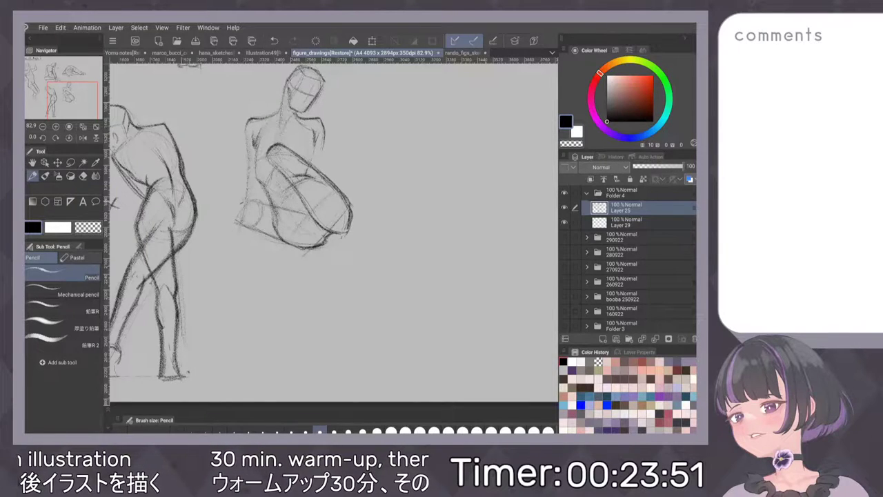
drag(413, 189, 408, 167)
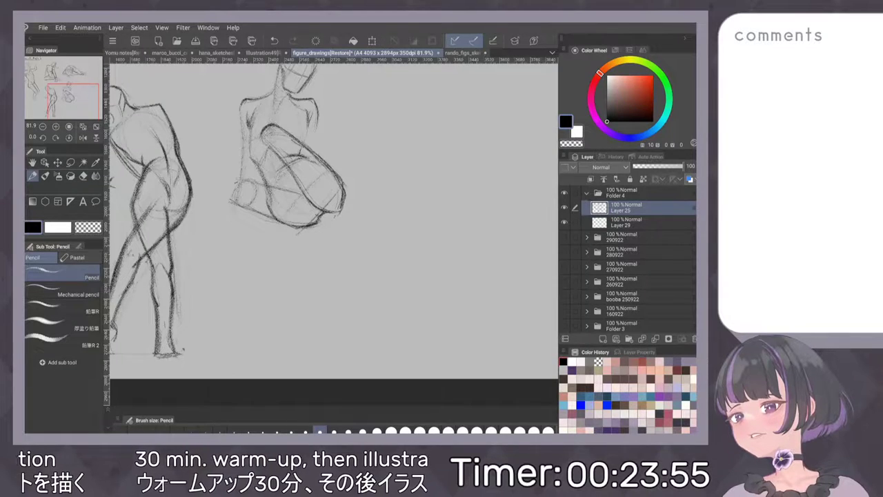
key(ctrl+z)
key(ctrl+z)
key(ctrl+z)
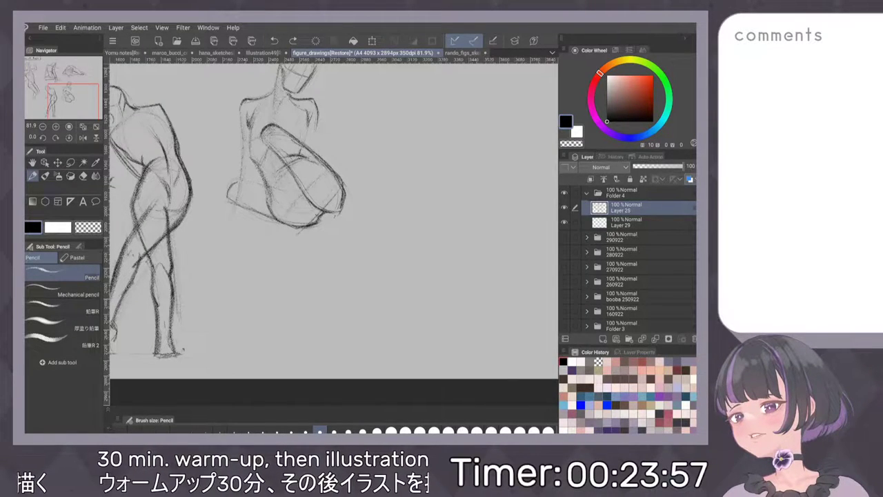
key(ctrl+z)
key(ctrl+z)
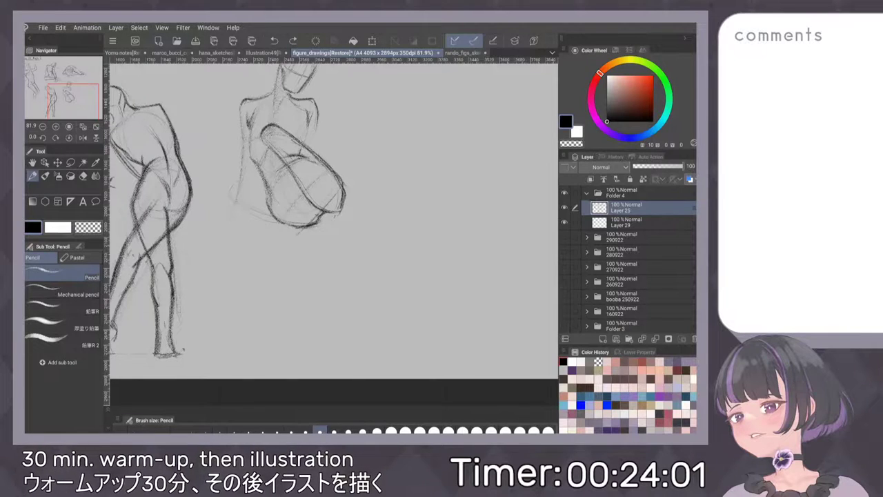
Draw a shorter, rounded folded thigh overlapping the hips, and darken the contour where it meets the buttock.
drag(255, 187, 265, 212)
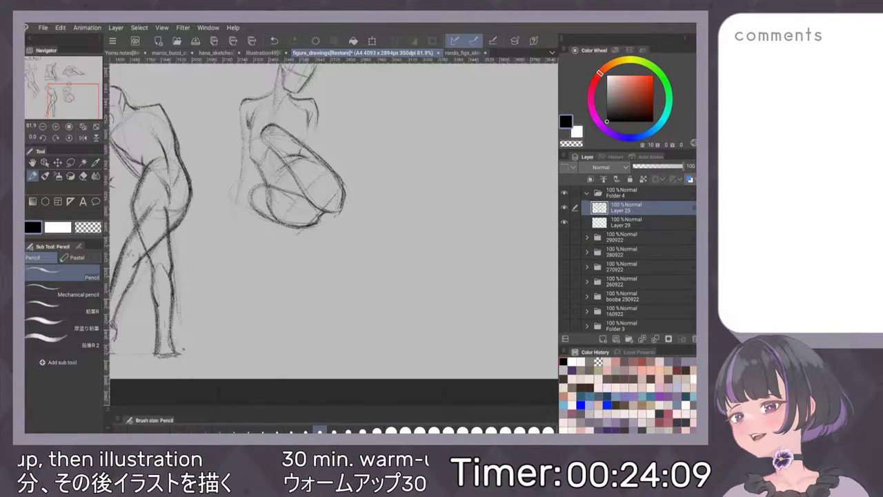
key(ctrl+z)
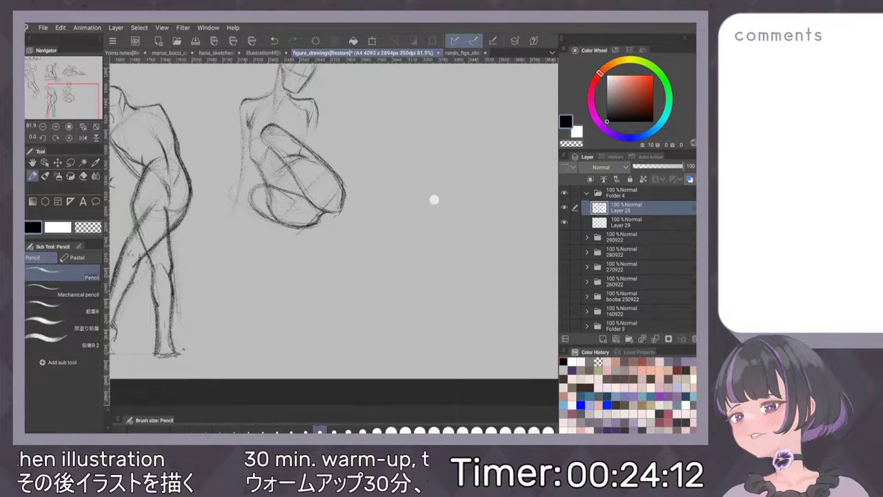
scroll(402, 225, up, 1)
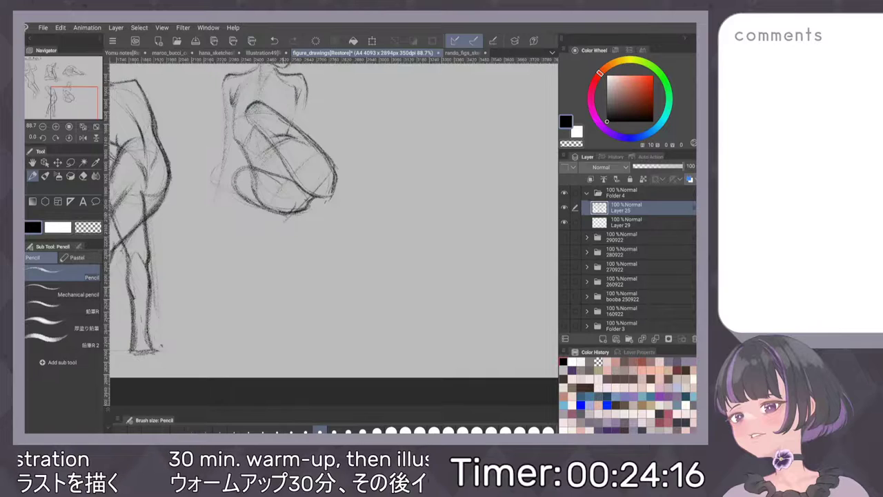
drag(307, 207, 306, 216)
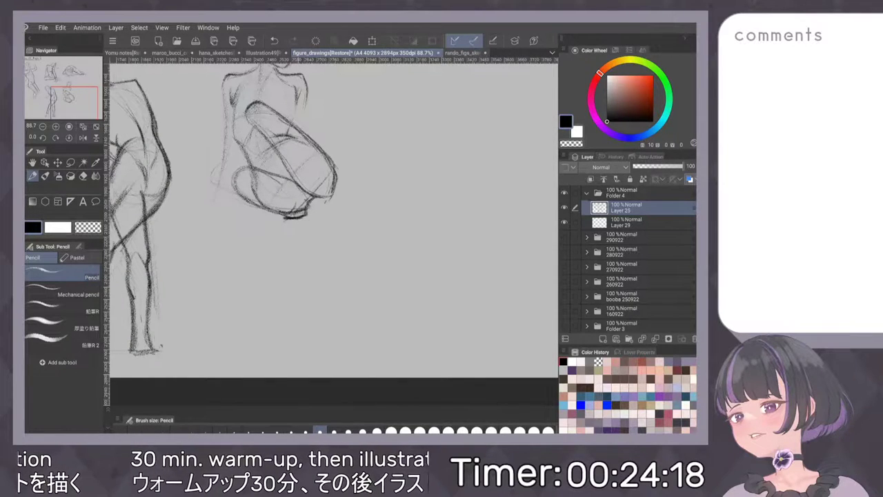
Undo the heavy stroke under the folded thigh and redraw the buttock's lower contour with shorter, lighter strokes.
key(ctrl+z)
mouse_move(283, 213)
mouse_down()
mouse_move(308, 215)
mouse_move(291, 216)
mouse_up()
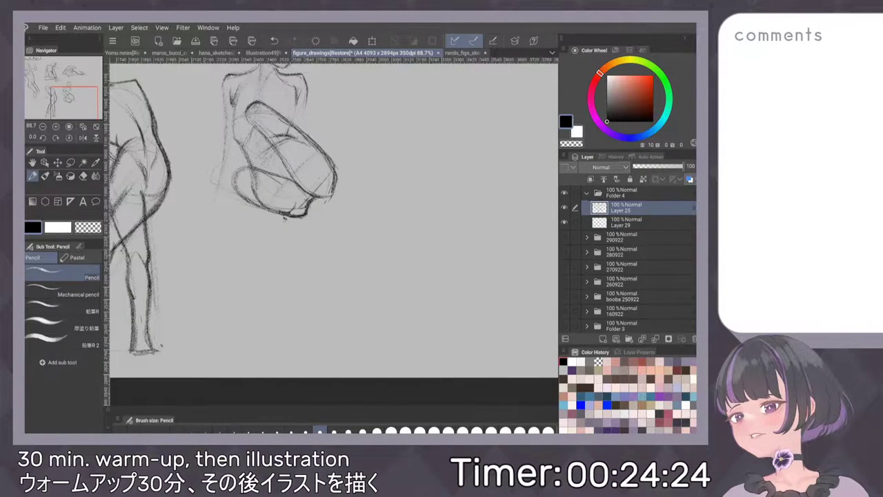
drag(314, 202, 307, 216)
Draw the folded leg's shin and calf tapering down from the thigh to the ankle, with a flat foot sketched at the base.
mouse_move(436, 147)
mouse_down()
mouse_move(461, 219)
mouse_move(448, 193)
mouse_move(418, 188)
mouse_up()
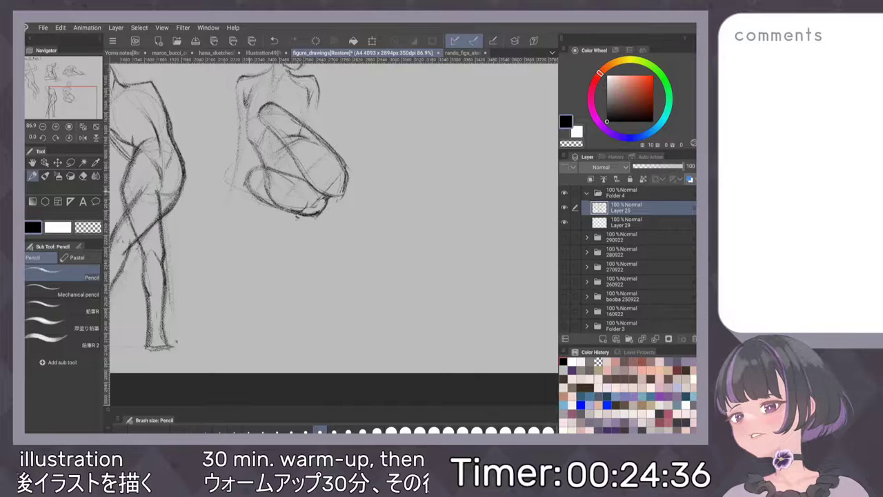
drag(263, 198, 256, 235)
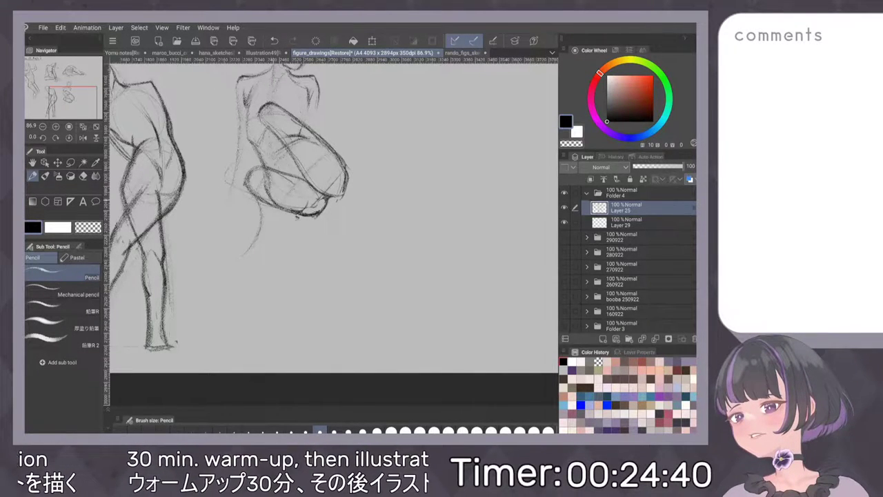
mouse_move(274, 174)
mouse_down()
mouse_move(284, 204)
mouse_move(285, 197)
mouse_move(273, 259)
mouse_up()
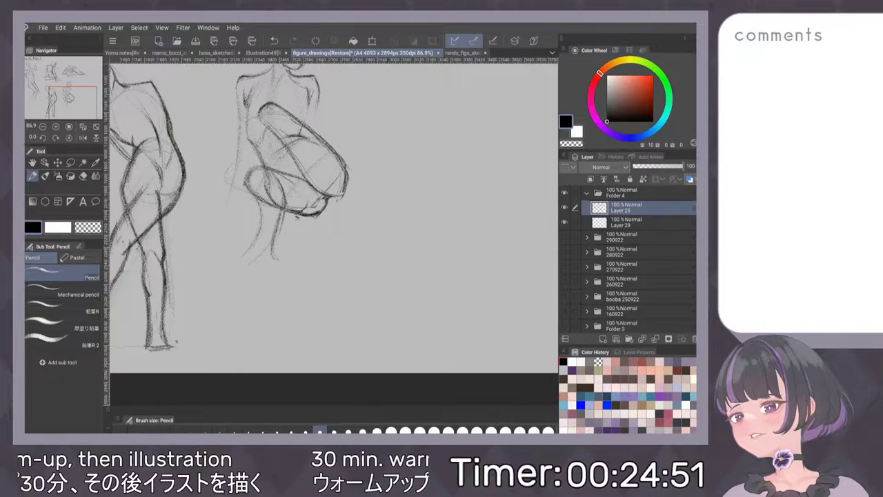
mouse_move(241, 256)
mouse_down()
mouse_move(267, 250)
mouse_move(230, 269)
mouse_move(276, 260)
mouse_move(261, 269)
mouse_move(273, 270)
mouse_move(239, 260)
mouse_move(241, 250)
mouse_move(232, 264)
mouse_up()
key(ctrl+z)
key(ctrl+z)
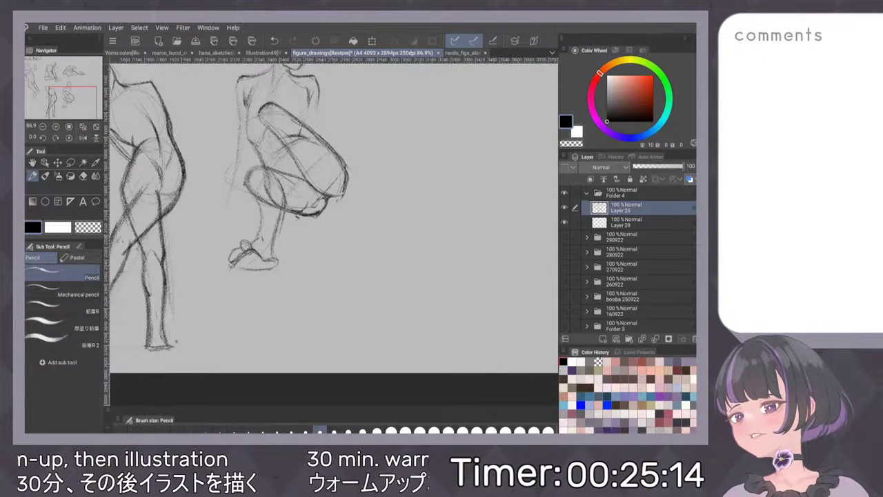
Rework the outer shin contour from the folded knee to the ankle with one darker, curved line.
mouse_move(247, 181)
mouse_down()
mouse_move(263, 225)
mouse_move(257, 243)
mouse_up()
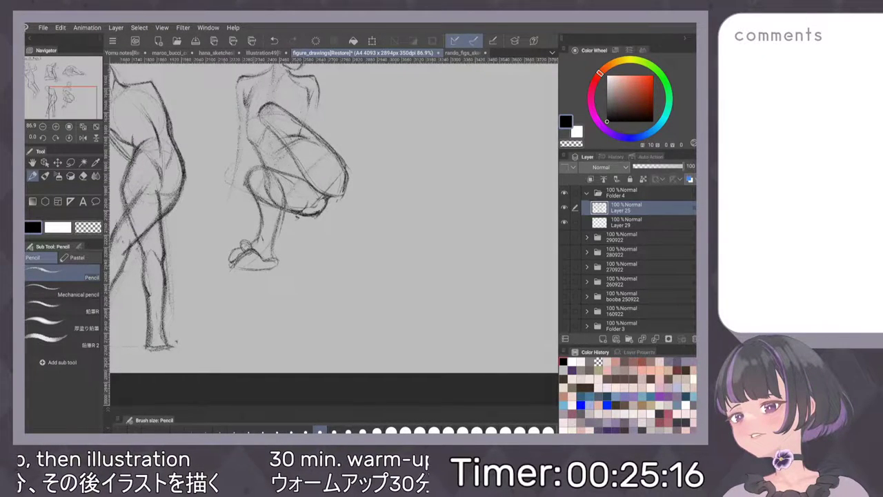
drag(258, 196, 254, 245)
key(ctrl+z)
key(ctrl+z)
drag(252, 186, 252, 242)
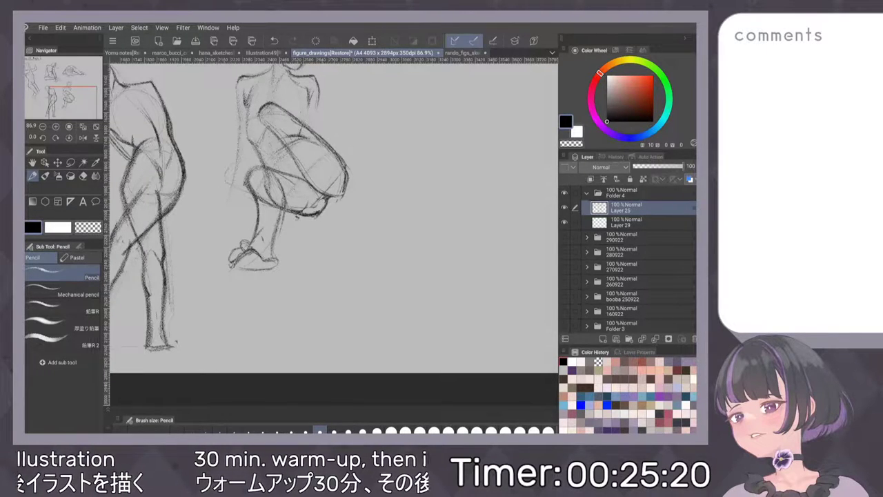
drag(122, 346, 146, 345)
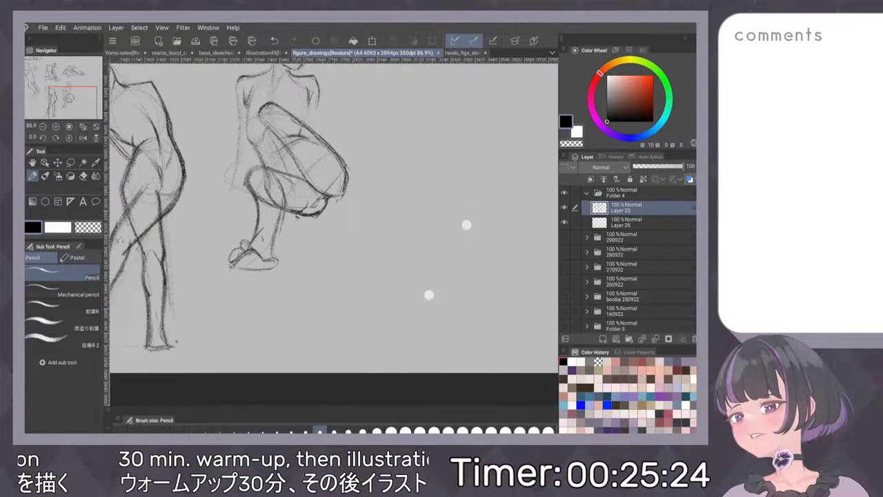
Rough in a new standing figure beside the crouching one, with a light tilted ribcage oval and a smaller hip oval below.
scroll(449, 236, down, 2)
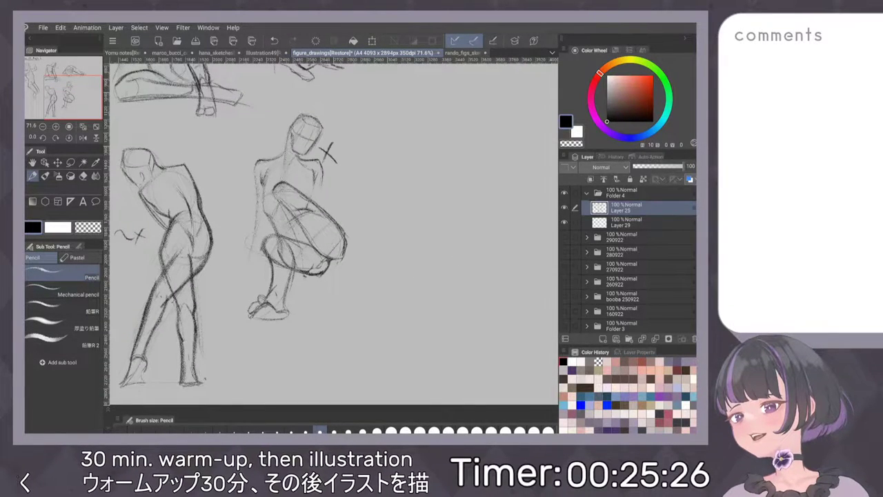
scroll(449, 283, down, 3)
scroll(414, 262, up, 2)
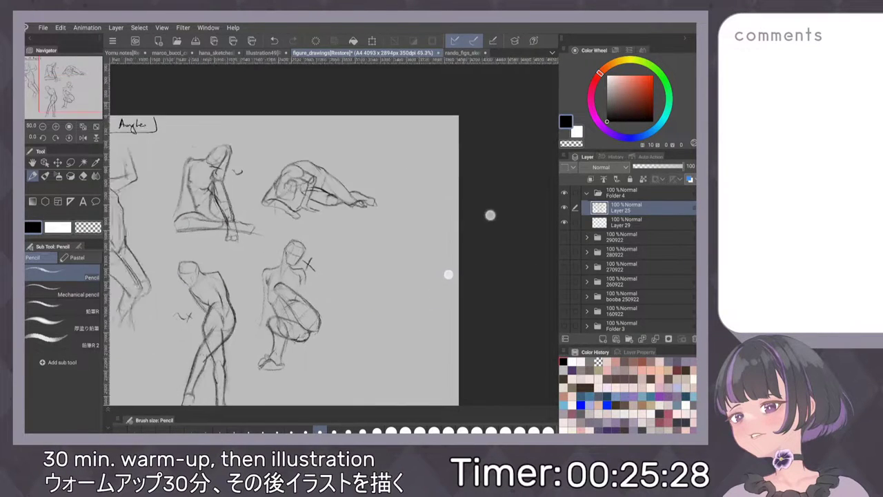
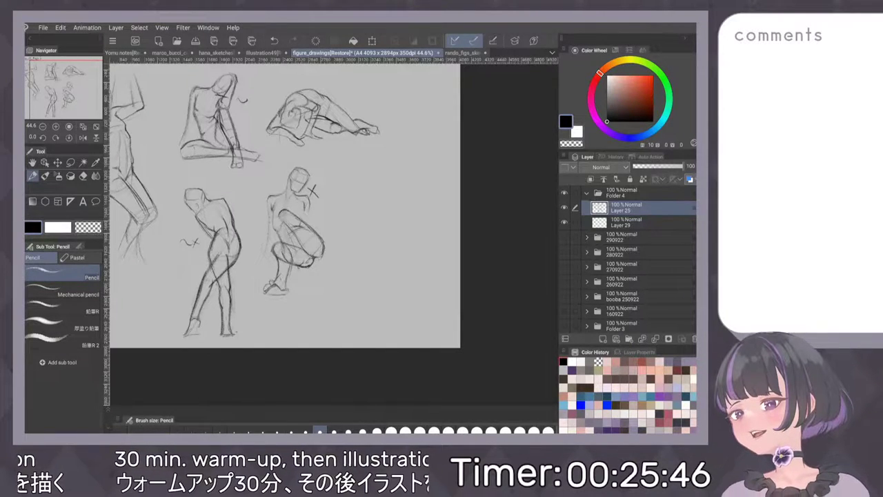
scroll(413, 246, up, 1)
scroll(414, 245, up, 1)
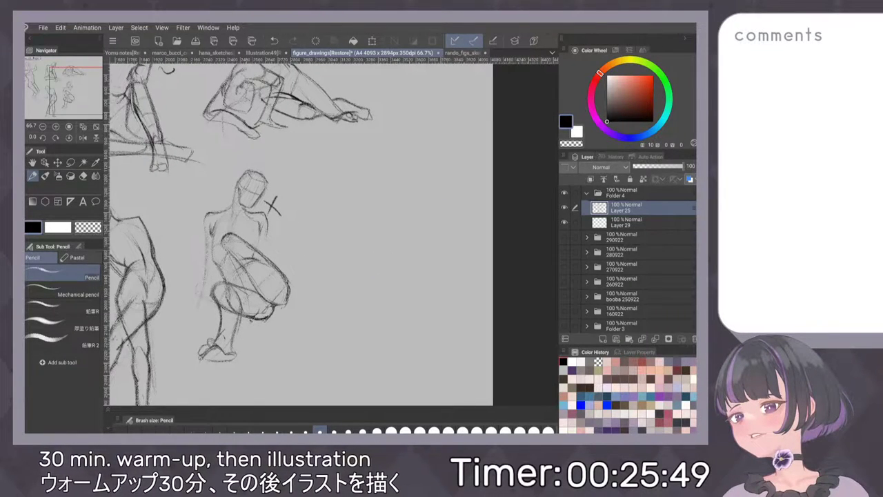
scroll(434, 289, up, 1)
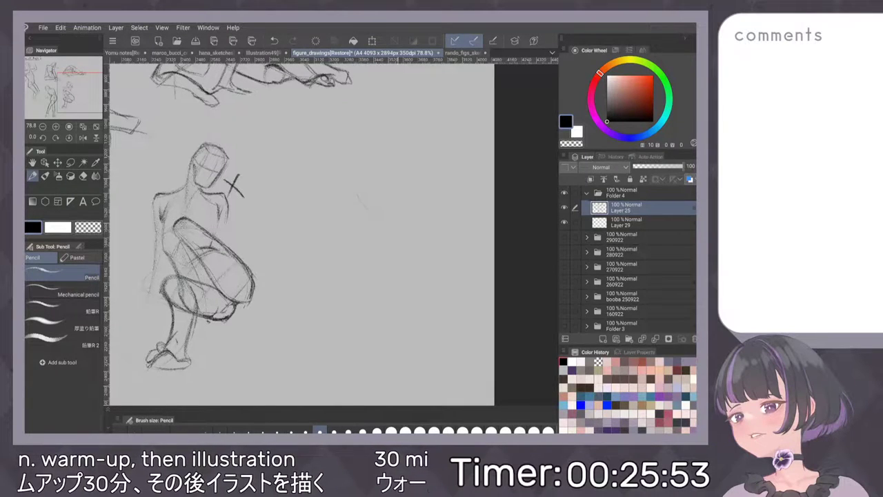
drag(375, 214, 389, 217)
key(ctrl+z)
key(ctrl+y)
drag(354, 169, 387, 218)
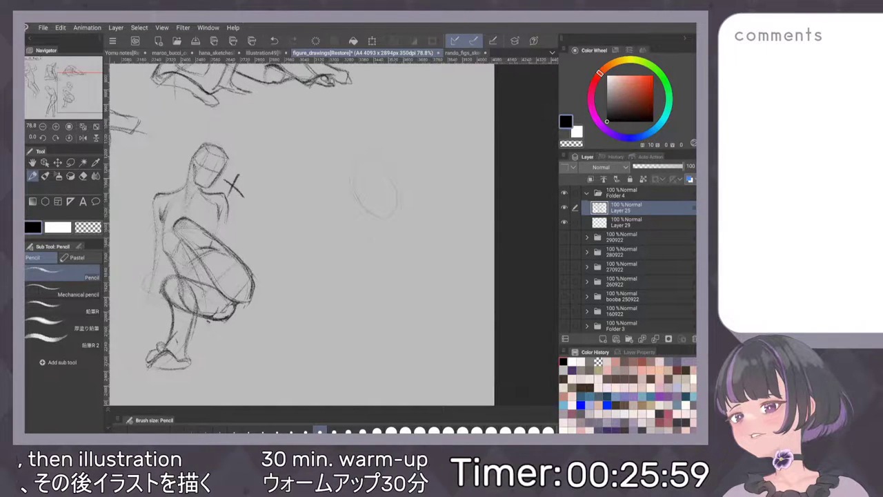
drag(373, 215, 377, 260)
drag(399, 204, 407, 242)
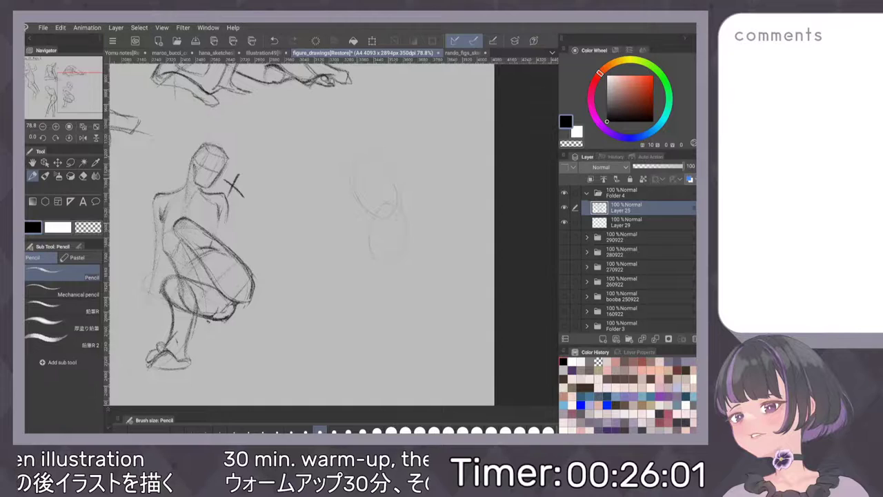
Darken both sides of the new torso, bending inward at the waist and flaring around the hips.
mouse_move(351, 177)
mouse_down()
mouse_move(376, 225)
mouse_move(366, 260)
mouse_up()
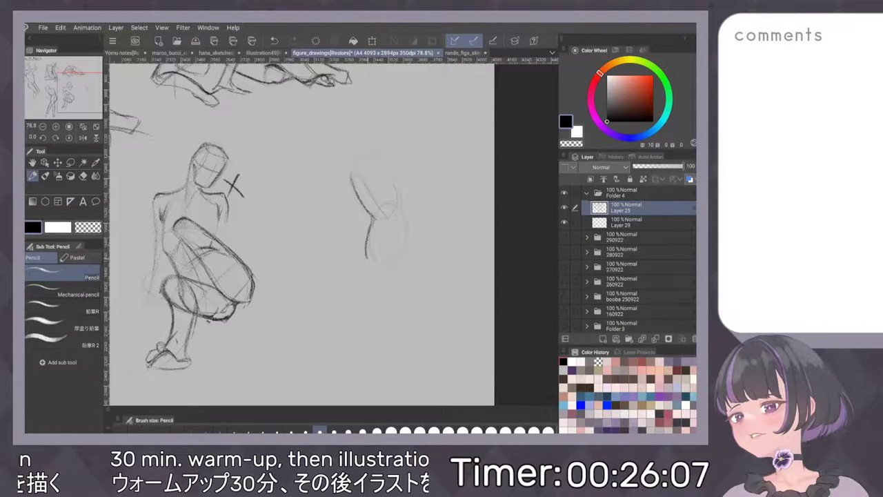
drag(373, 216, 366, 257)
mouse_move(390, 177)
mouse_down()
mouse_move(400, 261)
mouse_move(406, 254)
mouse_up()
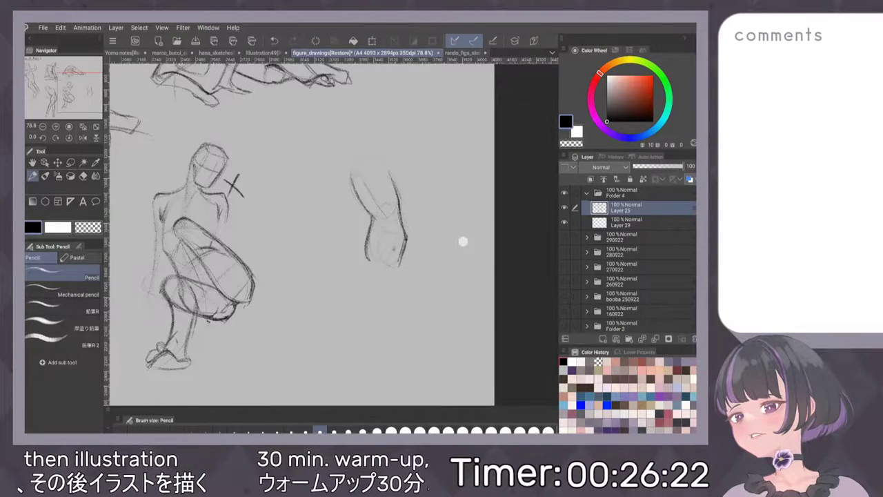
Draw the standing leg below the hips, with a curved thigh, a slight knee break and a long tapering lower leg.
drag(455, 215, 446, 189)
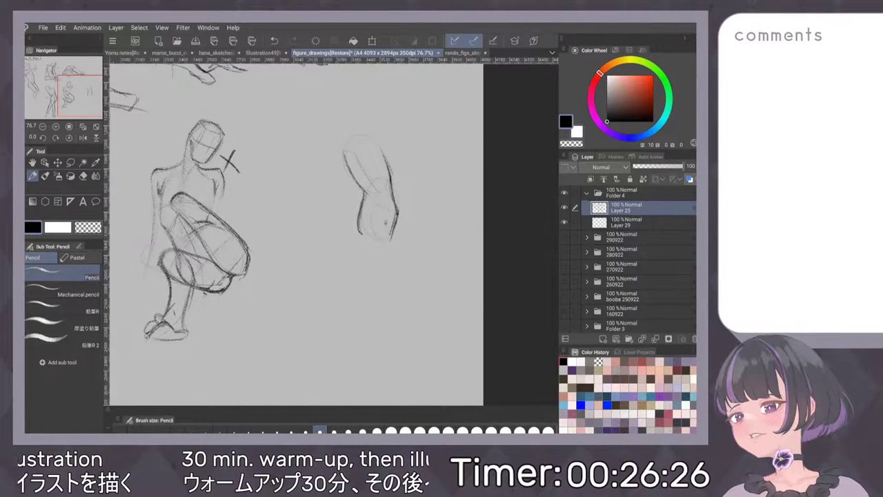
key(ctrl+z)
drag(364, 195, 363, 236)
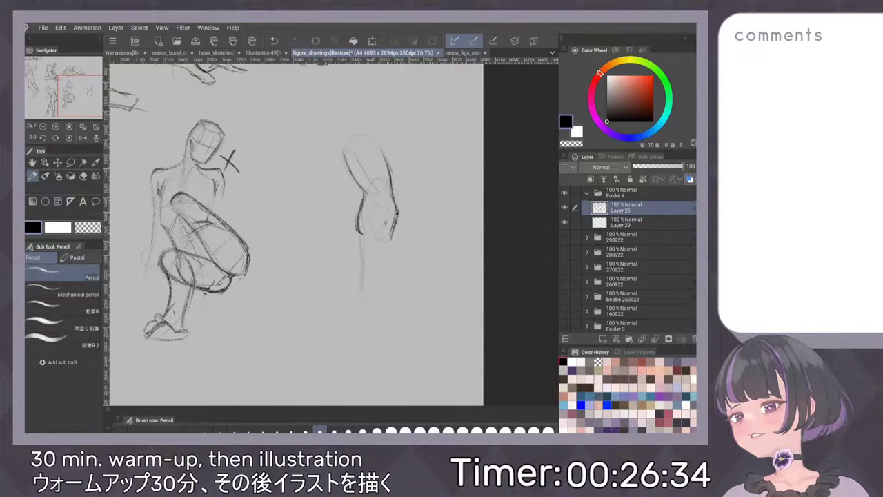
key(ctrl+z)
drag(378, 236, 373, 289)
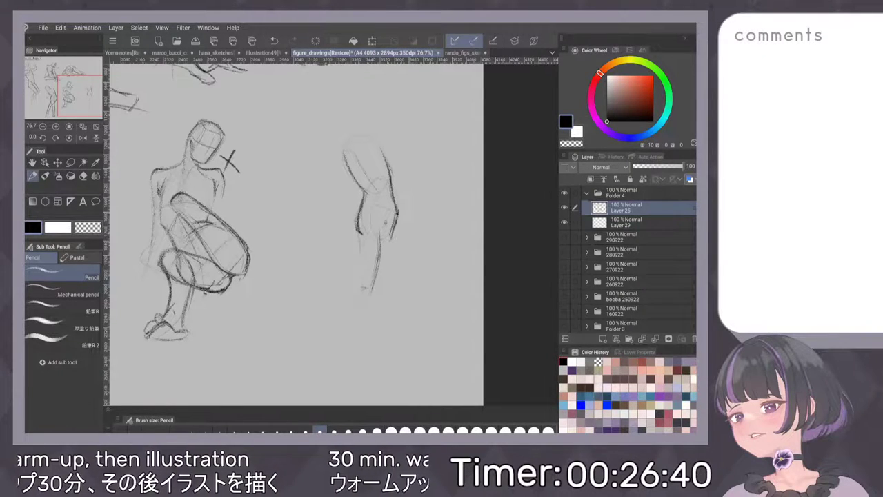
drag(370, 293, 365, 352)
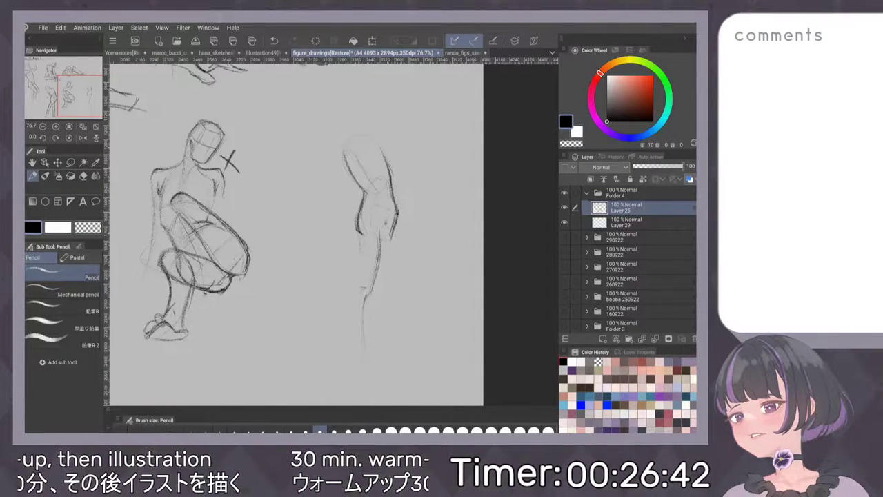
drag(363, 322, 367, 361)
drag(359, 231, 350, 308)
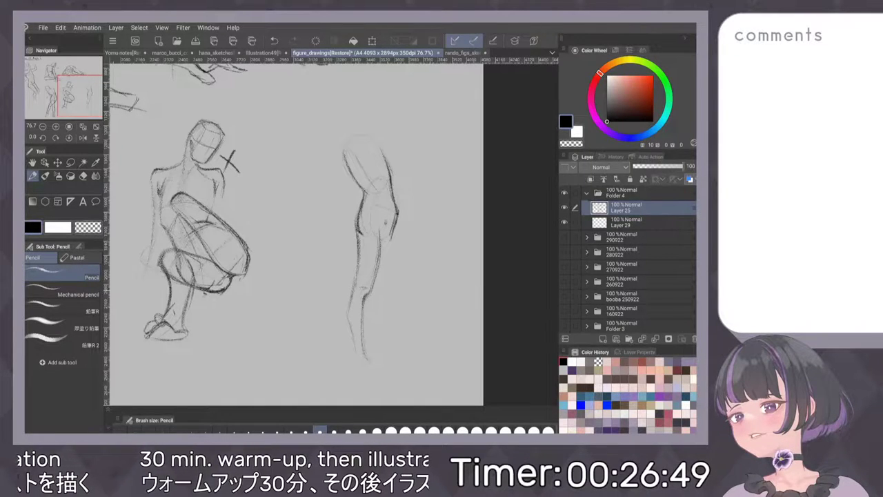
Define the calf and heel, add a flat wedge-shaped foot, and darken the shin contour down into the instep.
mouse_move(360, 279)
mouse_down()
mouse_move(349, 310)
mouse_move(352, 351)
mouse_move(393, 356)
mouse_up()
scroll(424, 319, up, 1)
mouse_move(391, 353)
mouse_down()
mouse_move(370, 342)
mouse_move(361, 299)
mouse_move(366, 337)
mouse_up()
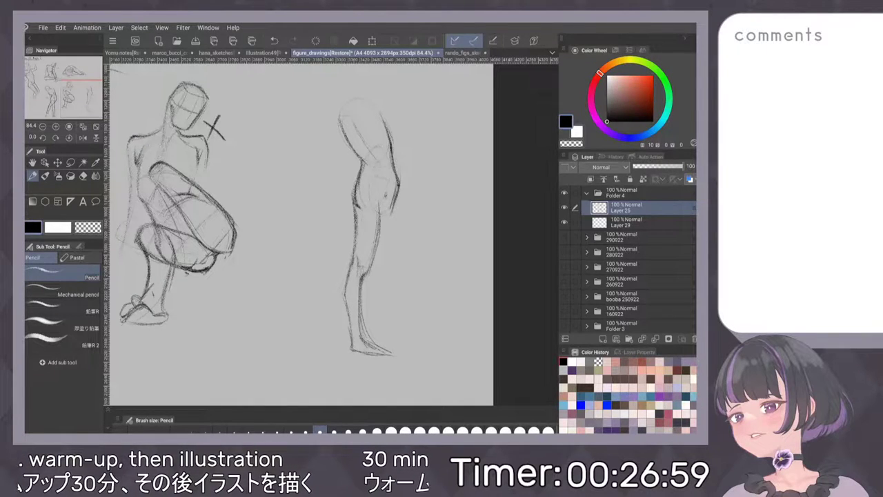
key(ctrl+z)
key(ctrl+z)
drag(441, 247, 443, 304)
mouse_move(306, 310)
mouse_down()
mouse_move(321, 282)
mouse_move(349, 261)
mouse_up()
drag(306, 312, 317, 336)
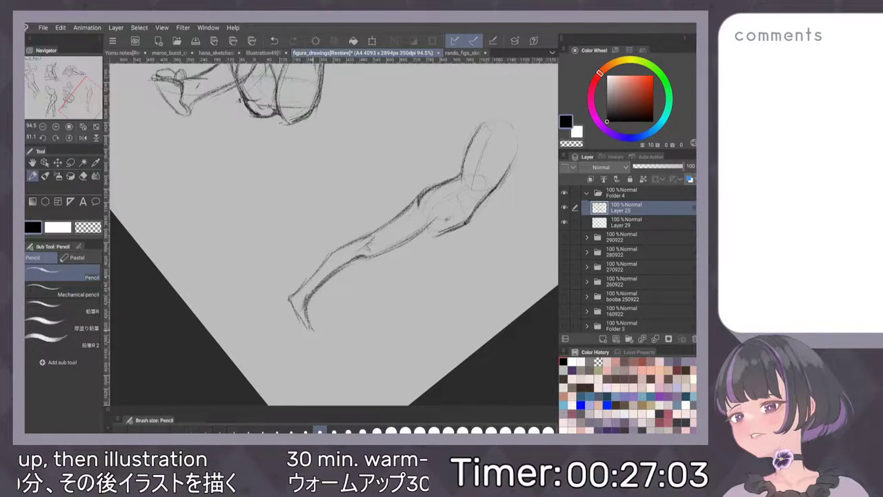
Draw the rounded underside of the buttock with a darker back contour, and strengthen the toes and sole of the standing foot.
mouse_move(407, 229)
mouse_down()
mouse_move(462, 207)
mouse_move(472, 217)
mouse_up()
mouse_move(347, 225)
mouse_down()
mouse_move(355, 239)
mouse_move(345, 229)
mouse_up()
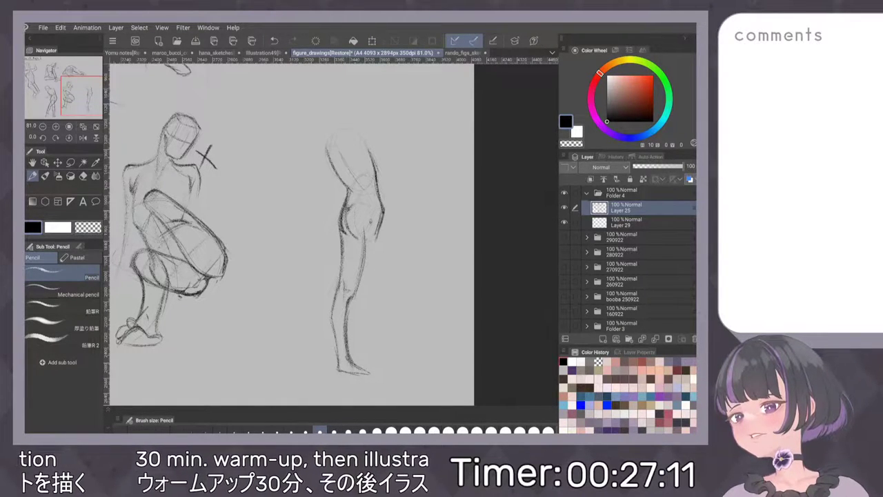
key(ctrl+z)
key(ctrl+z)
drag(340, 221, 338, 238)
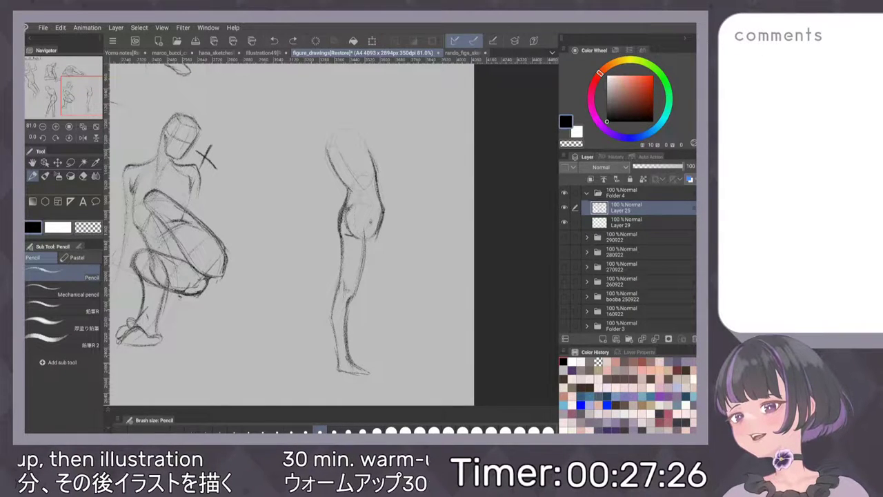
mouse_move(339, 370)
mouse_down()
mouse_move(366, 373)
mouse_move(371, 363)
mouse_up()
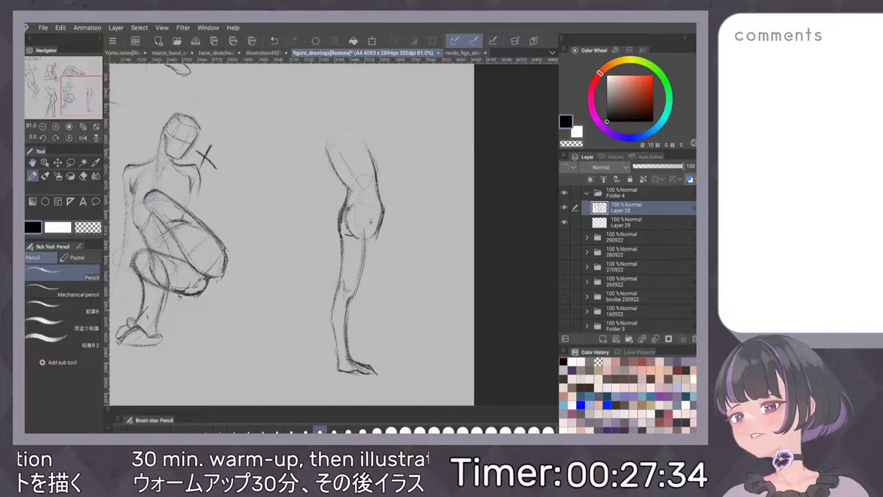
Sketch the second leg's front contour as one long curve sweeping forward and down from the hip.
drag(384, 227, 396, 281)
mouse_move(456, 259)
mouse_down()
mouse_move(398, 247)
mouse_move(437, 239)
mouse_move(438, 253)
mouse_up()
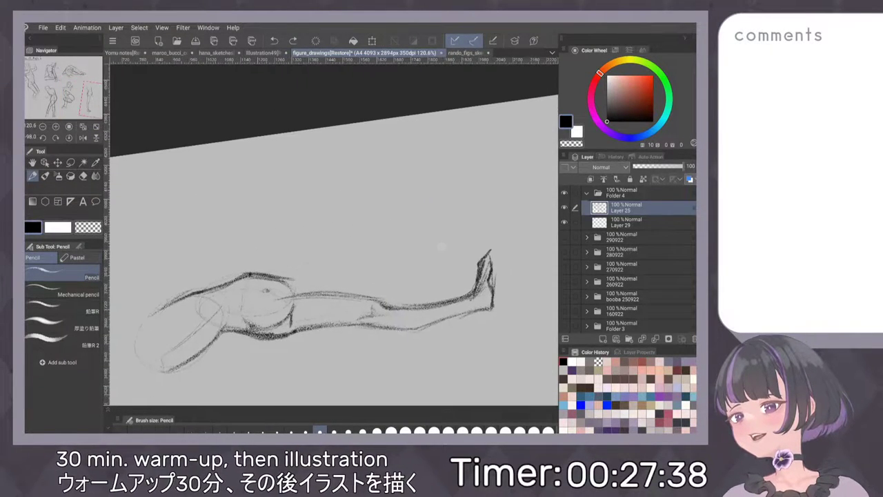
drag(270, 266, 340, 238)
drag(374, 228, 466, 211)
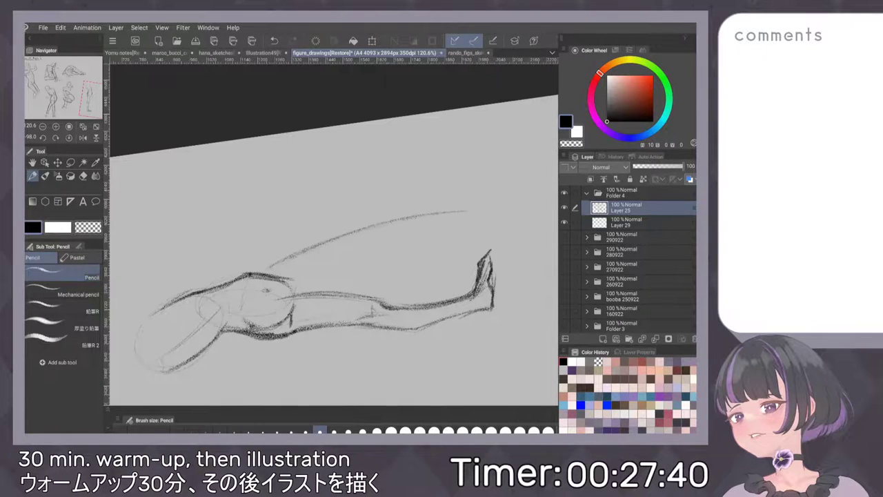
mouse_move(430, 281)
mouse_down()
mouse_move(502, 222)
mouse_move(467, 262)
mouse_move(451, 253)
mouse_move(451, 225)
mouse_up()
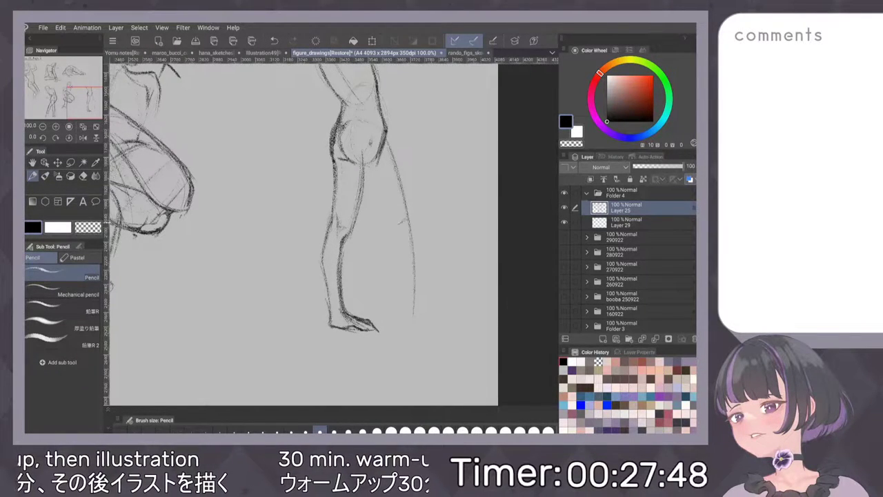
Draw the second leg's back contour from the crotch past the knee, and carry both sides down to a narrow ankle.
mouse_move(366, 175)
mouse_down()
mouse_move(394, 224)
mouse_move(402, 295)
mouse_up()
drag(403, 208, 412, 234)
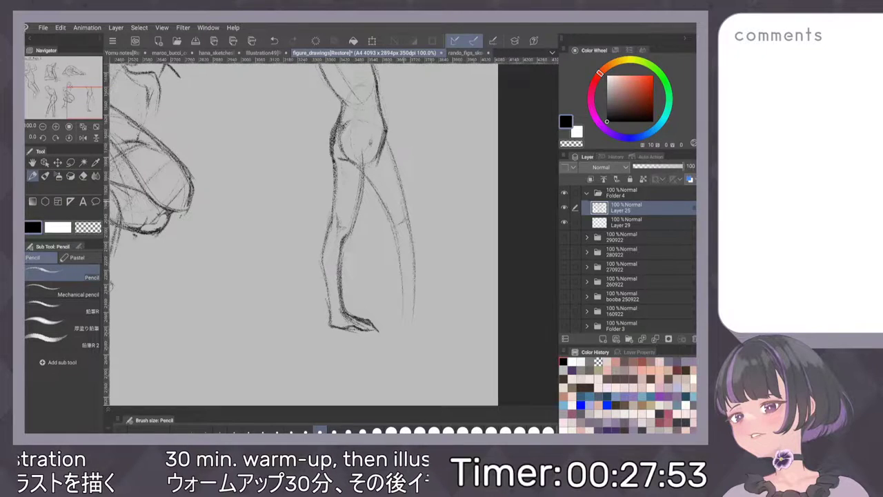
drag(413, 290, 416, 328)
mouse_move(405, 279)
mouse_down()
mouse_move(401, 331)
mouse_move(408, 328)
mouse_move(399, 330)
mouse_up()
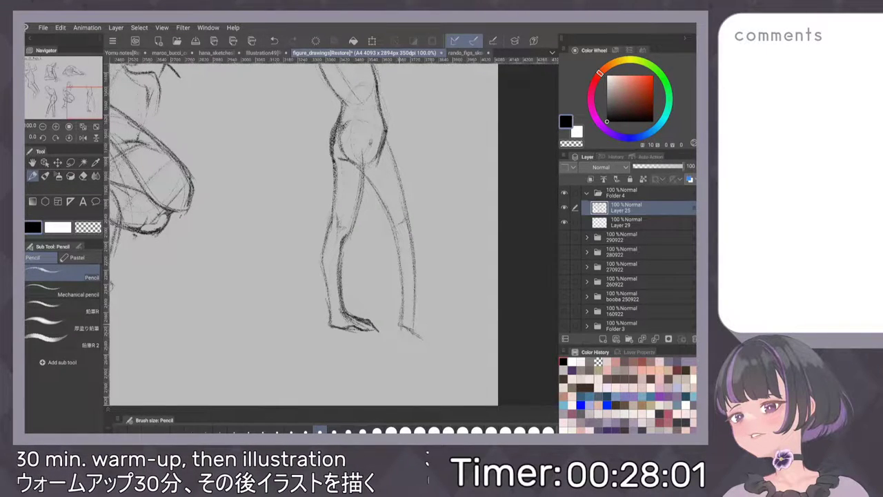
Draw the second leg's pointed foot angled downward, and try a dark accent at its knee before undoing it.
drag(399, 324, 441, 342)
mouse_move(428, 305)
mouse_down()
mouse_move(417, 323)
mouse_move(441, 339)
mouse_up()
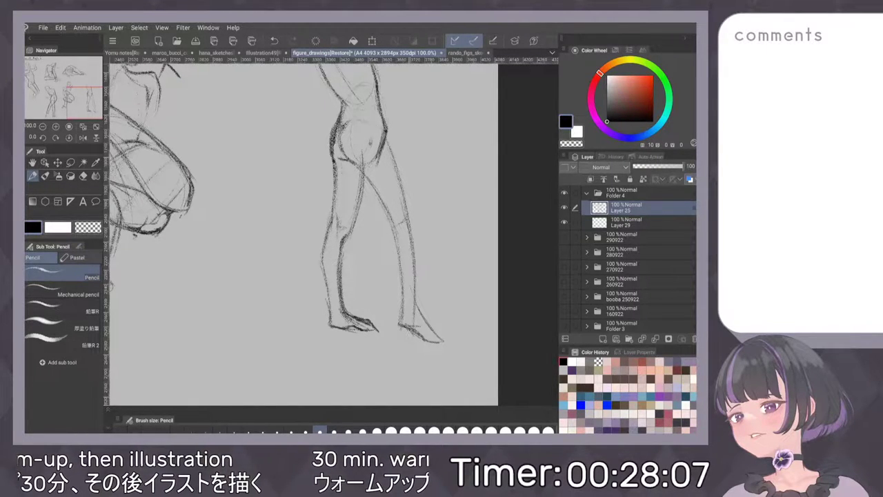
mouse_move(406, 204)
mouse_down()
mouse_move(412, 230)
mouse_move(399, 226)
mouse_move(409, 220)
mouse_up()
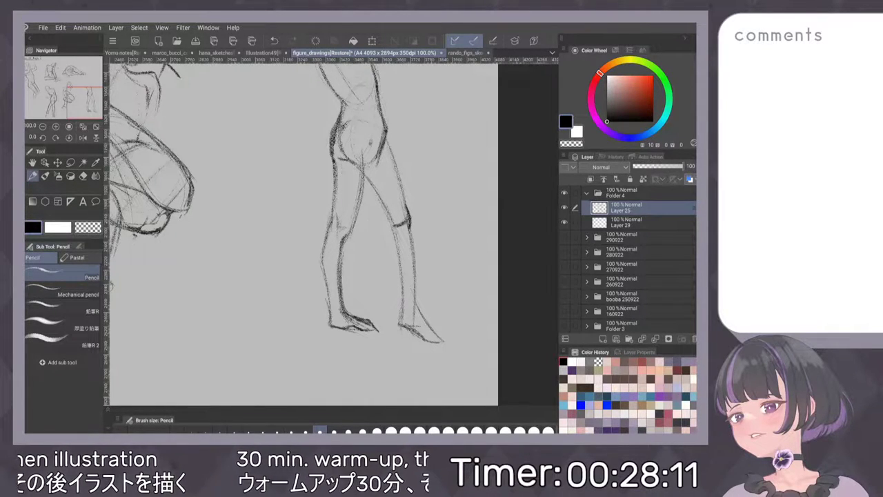
key(ctrl+z)
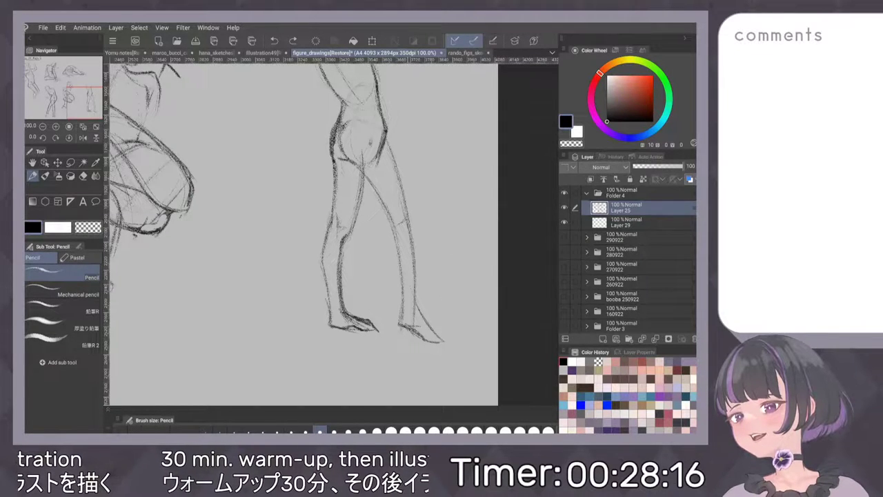
Mark the second leg's knee with short curved strokes, and redraw the back contour of its thigh with a heavy line.
drag(388, 218, 405, 211)
drag(393, 216, 406, 210)
mouse_move(346, 153)
mouse_down()
mouse_move(363, 164)
mouse_move(389, 213)
mouse_up()
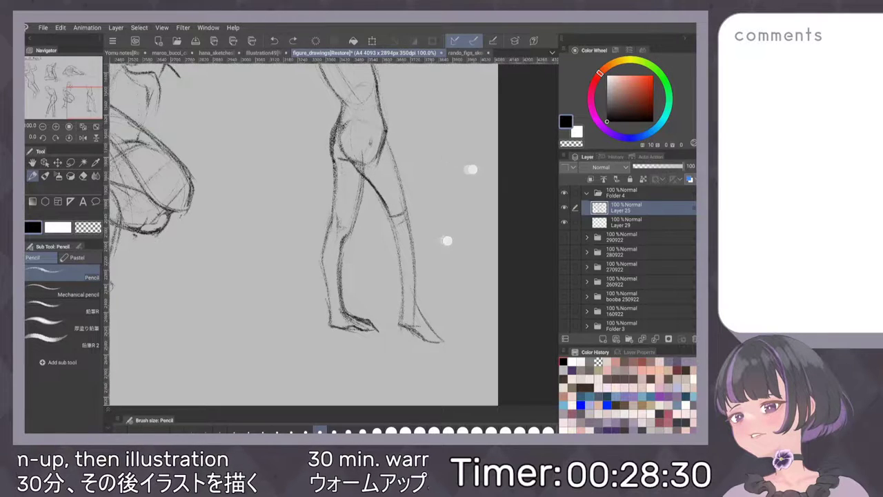
key(ctrl+z)
mouse_move(474, 162)
mouse_down()
mouse_move(462, 154)
mouse_move(459, 213)
mouse_up()
drag(371, 114, 341, 186)
drag(366, 123, 342, 183)
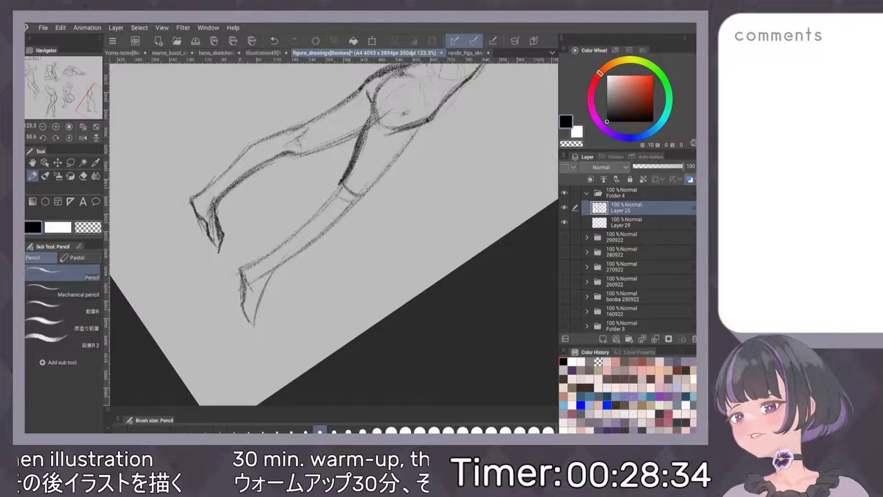
mouse_move(418, 189)
mouse_down()
mouse_move(384, 175)
mouse_move(456, 182)
mouse_up()
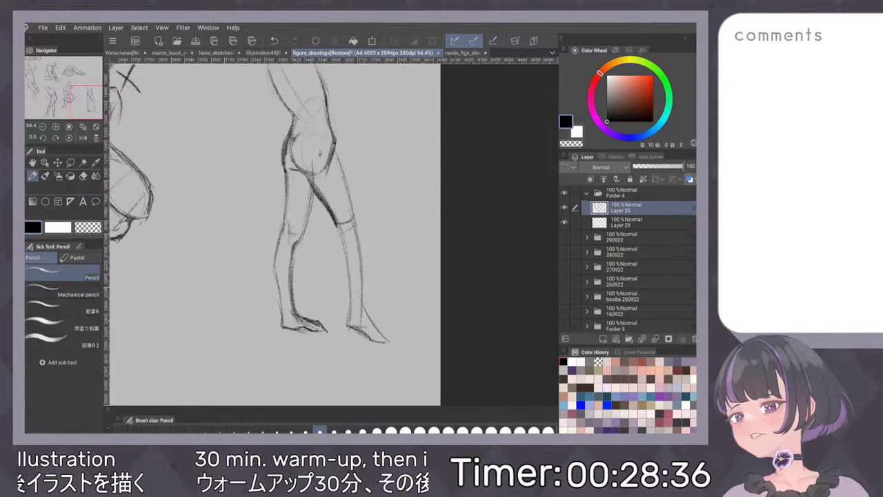
Darken the front contour of the second leg's thigh and shin, and build up the back contour of its calf with heavier strokes.
drag(335, 150, 355, 233)
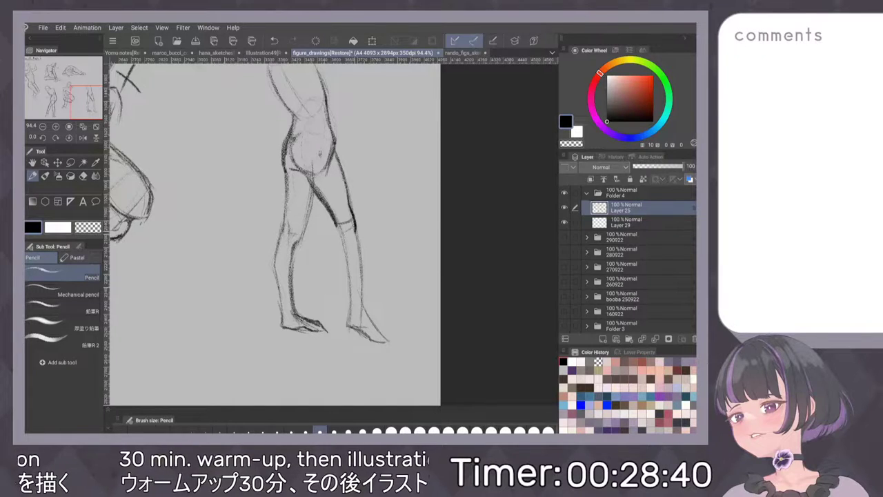
drag(401, 291, 401, 277)
drag(355, 214, 362, 283)
drag(331, 198, 335, 246)
drag(335, 229, 351, 308)
mouse_move(347, 279)
mouse_down()
mouse_move(349, 302)
mouse_move(347, 284)
mouse_up()
drag(335, 220, 337, 232)
drag(348, 281, 350, 309)
scroll(415, 266, down, 1)
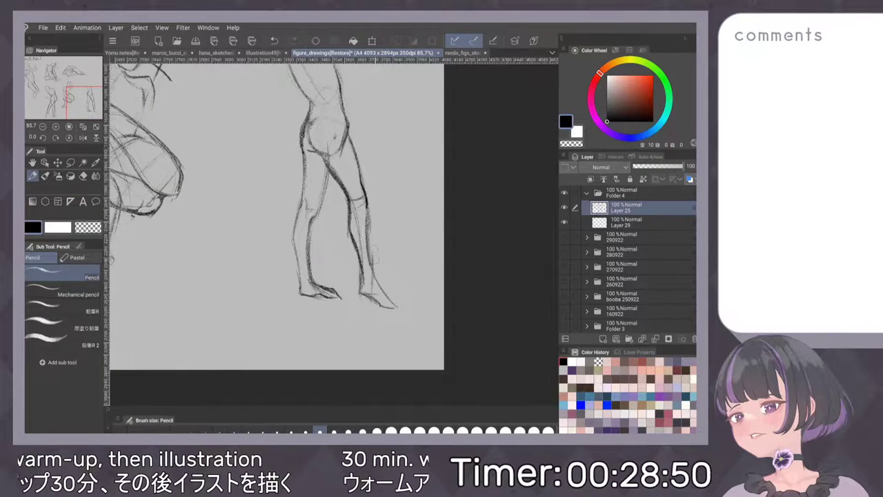
Carry the shin's heavy line into the second leg's pointed foot, darken the foot's outline, and add a light line down the inner thigh.
mouse_move(367, 207)
mouse_down()
mouse_move(369, 259)
mouse_move(394, 302)
mouse_up()
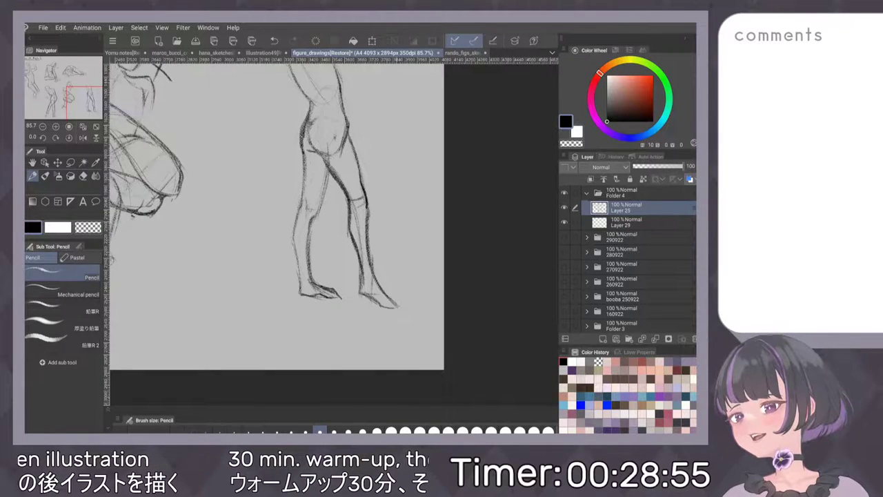
mouse_move(364, 267)
mouse_down()
mouse_move(359, 295)
mouse_move(400, 307)
mouse_move(392, 297)
mouse_up()
mouse_move(370, 240)
mouse_down()
mouse_move(381, 279)
mouse_move(377, 265)
mouse_up()
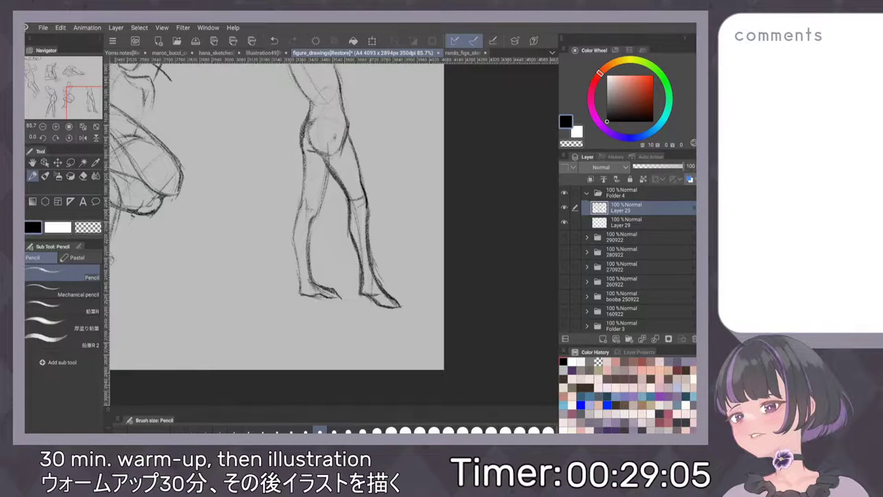
scroll(374, 232, up, 1)
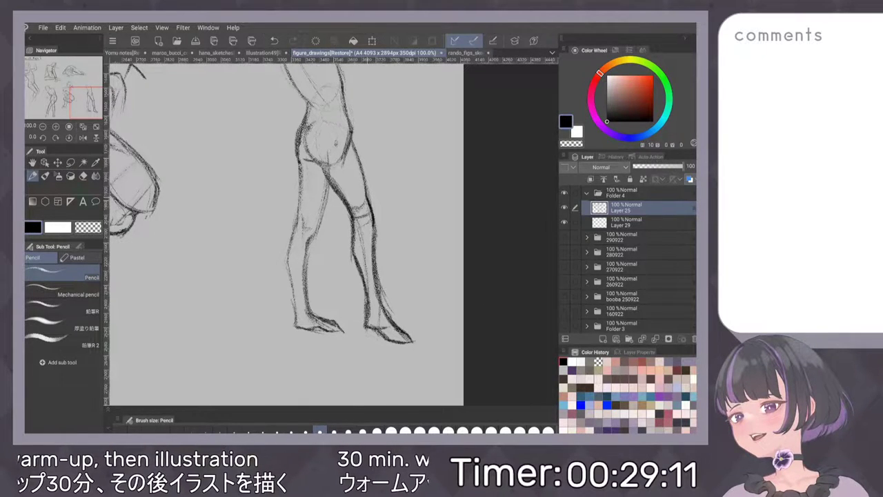
mouse_move(343, 171)
mouse_down()
mouse_move(360, 218)
mouse_move(358, 199)
mouse_up()
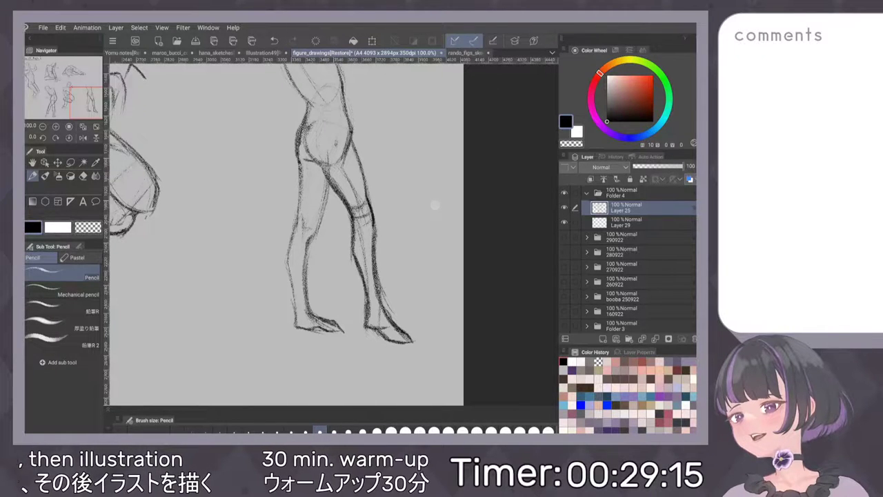
Draw the near arm along the torso's rear edge from shoulder to bent elbow at the waist, with a dark outer contour and light inner line.
scroll(436, 207, down, 2)
drag(434, 222, 440, 237)
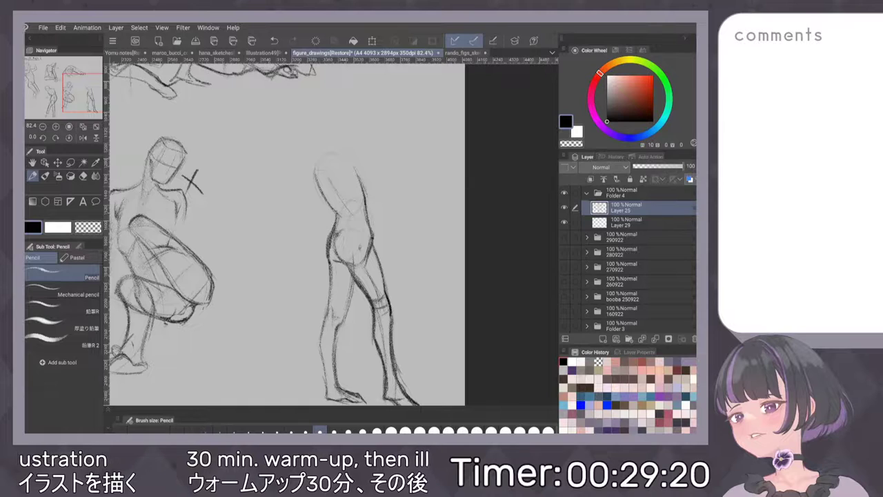
drag(318, 181, 323, 210)
key(ctrl+z)
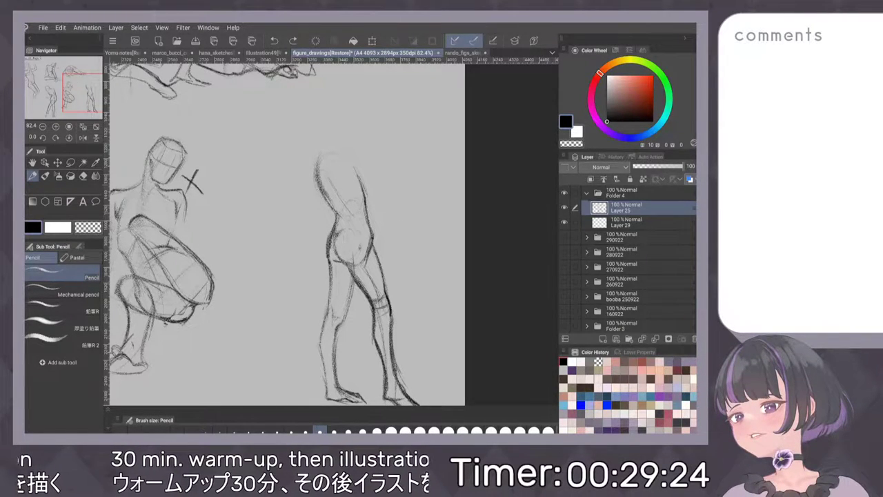
mouse_move(315, 175)
mouse_down()
mouse_move(330, 218)
mouse_move(354, 244)
mouse_up()
drag(326, 212, 337, 223)
drag(340, 153, 323, 214)
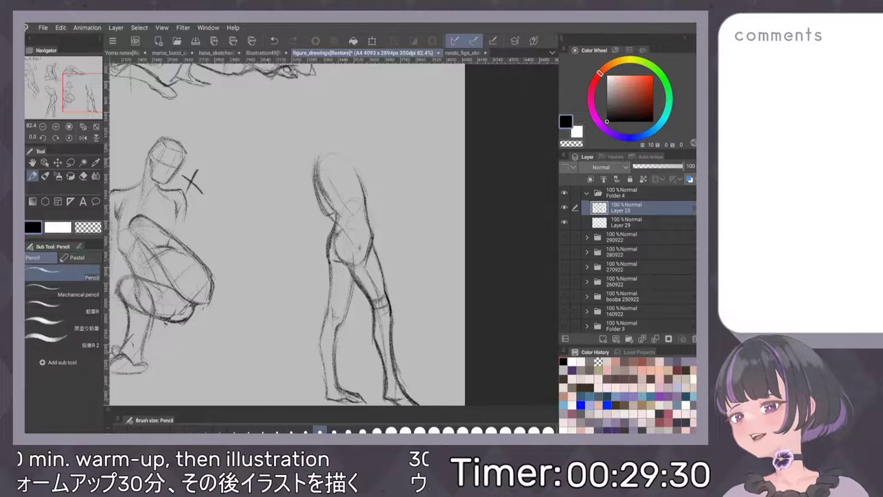
drag(317, 159, 315, 180)
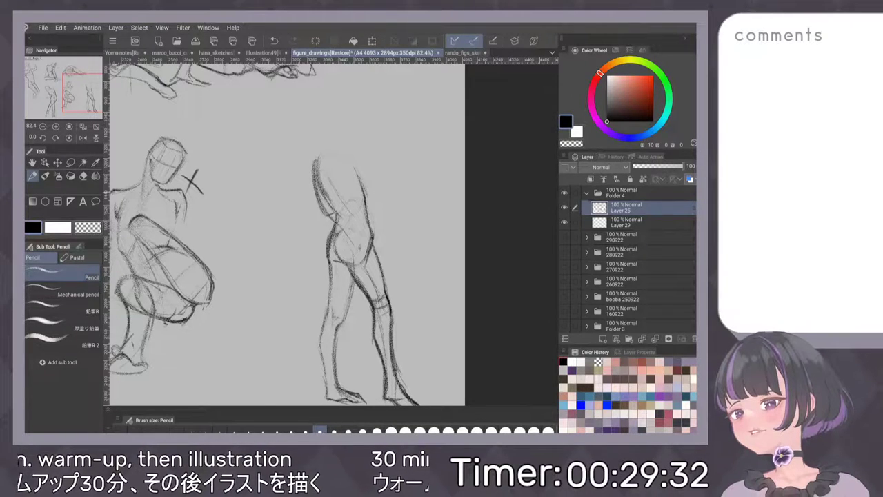
key(ctrl+z)
key(ctrl+z)
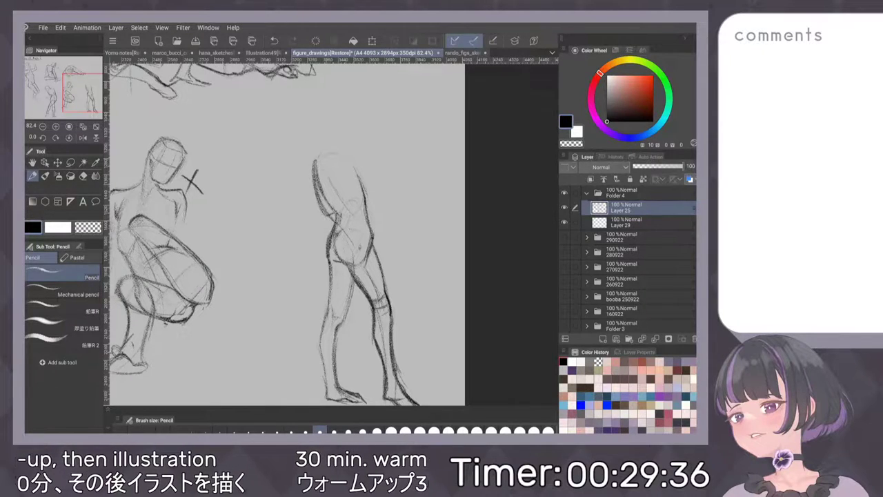
drag(325, 181, 336, 205)
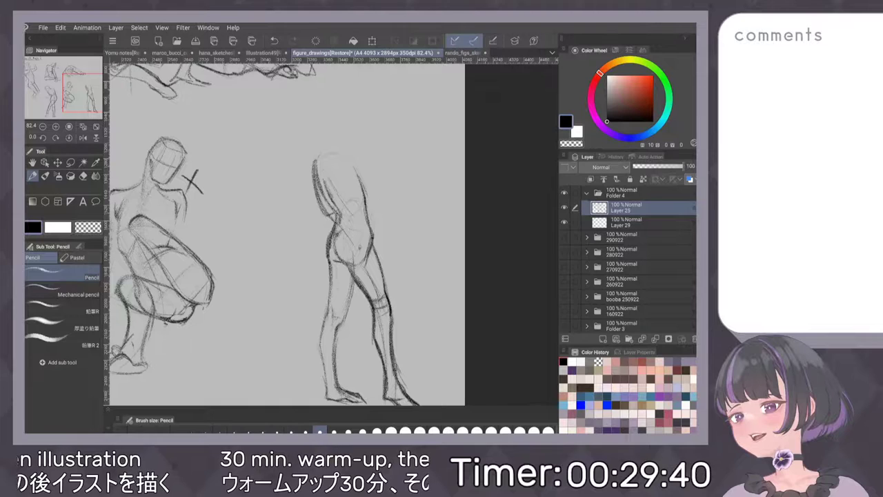
key(ctrl+z)
Draw the shoulder slope, the short neck and a rounded head above the torso.
drag(332, 141, 315, 163)
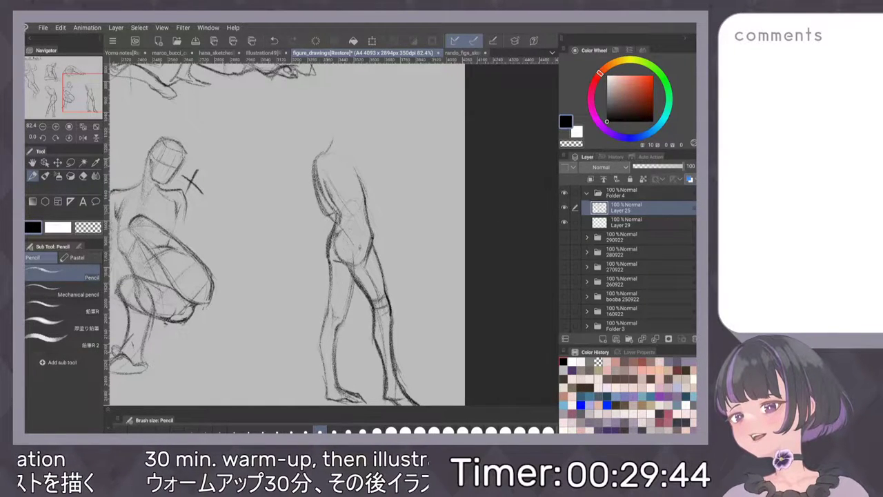
mouse_move(333, 134)
mouse_down()
mouse_move(327, 144)
mouse_move(345, 157)
mouse_up()
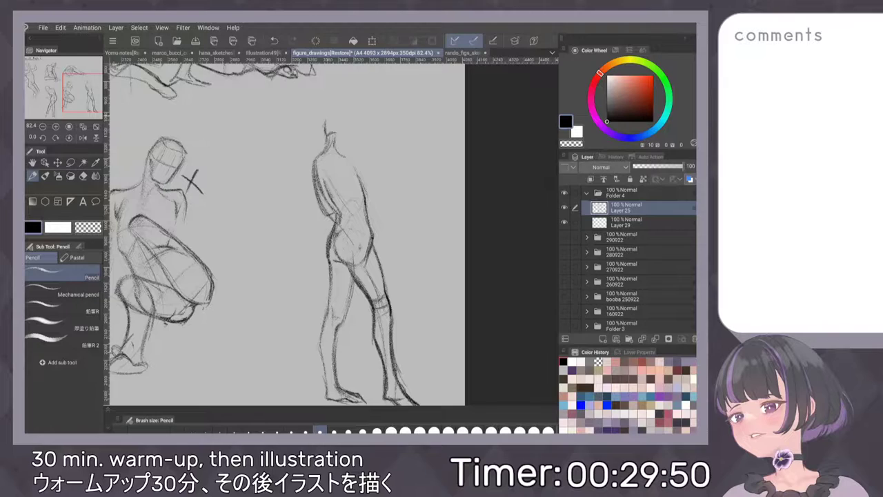
drag(327, 115, 347, 116)
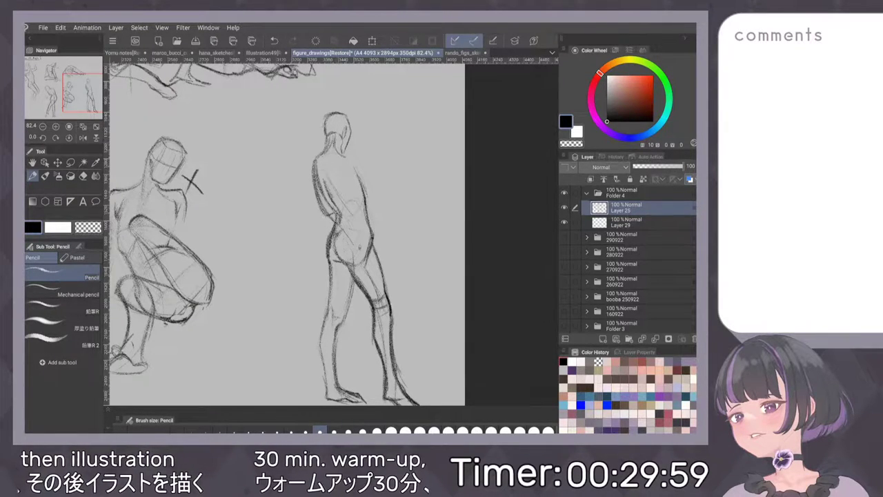
Strengthen the upper torso's front contour, and draw the other upper arm raised forward from the shoulder to the elbow.
drag(327, 138, 366, 134)
key(ctrl+z)
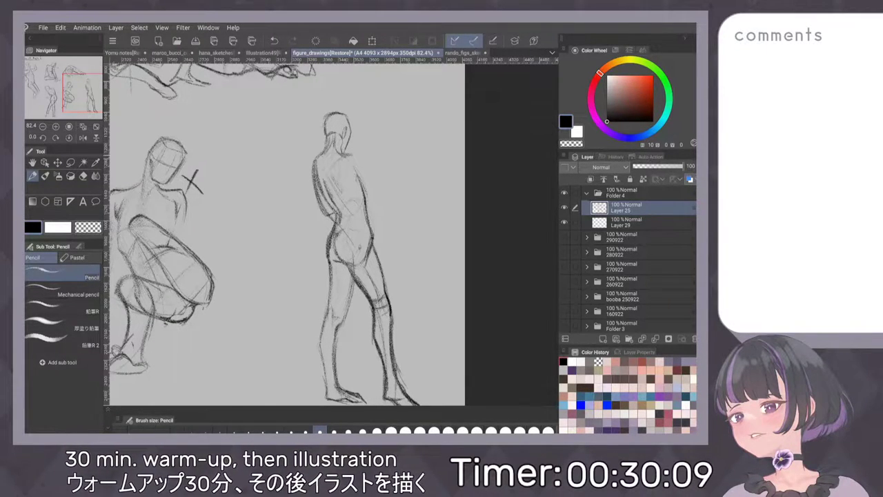
mouse_move(345, 156)
mouse_down()
mouse_move(380, 146)
mouse_move(384, 153)
mouse_move(359, 170)
mouse_move(363, 187)
mouse_up()
mouse_move(377, 146)
mouse_down()
mouse_move(366, 150)
mouse_move(378, 144)
mouse_move(377, 159)
mouse_up()
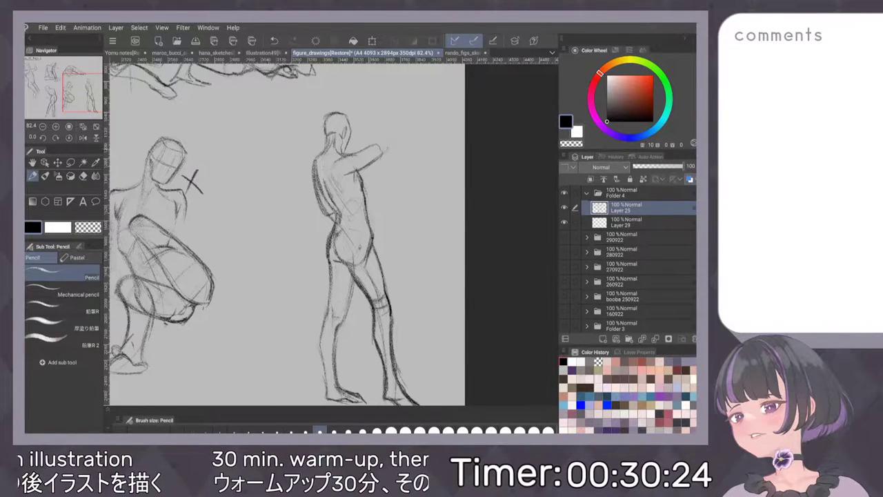
Try a forearm curving from the raised elbow up to the top of the head.
drag(347, 110, 376, 142)
key(ctrl+z)
key(ctrl+y)
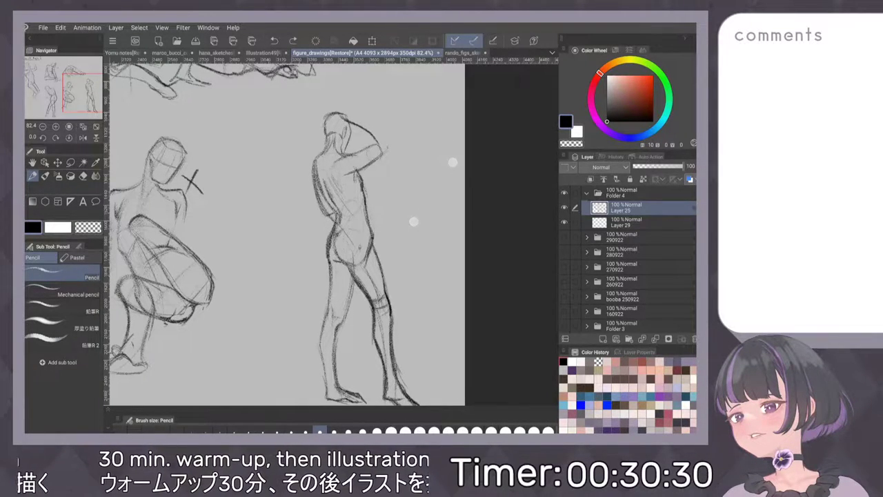
key(ctrl+z)
Draw the raised arm's forearm folding back from the elbow across the neck, and sketch the hand behind the head.
drag(426, 164, 390, 151)
drag(285, 200, 328, 174)
drag(410, 217, 420, 292)
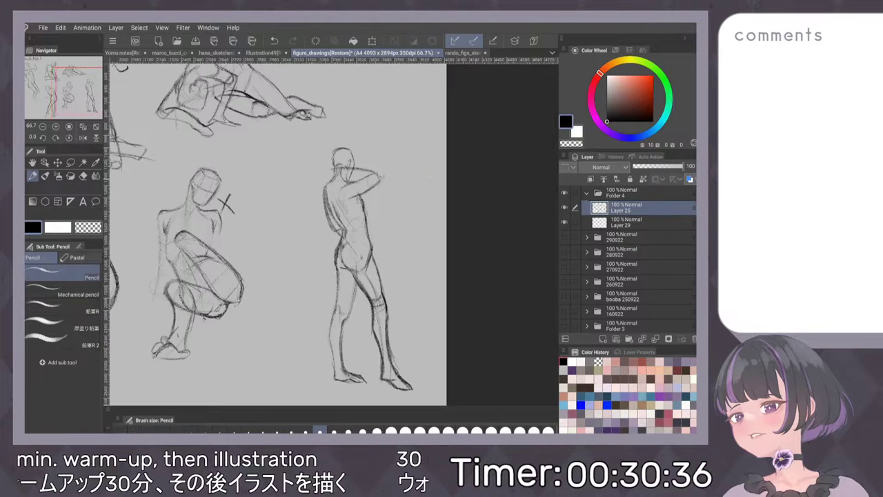
drag(365, 180, 342, 174)
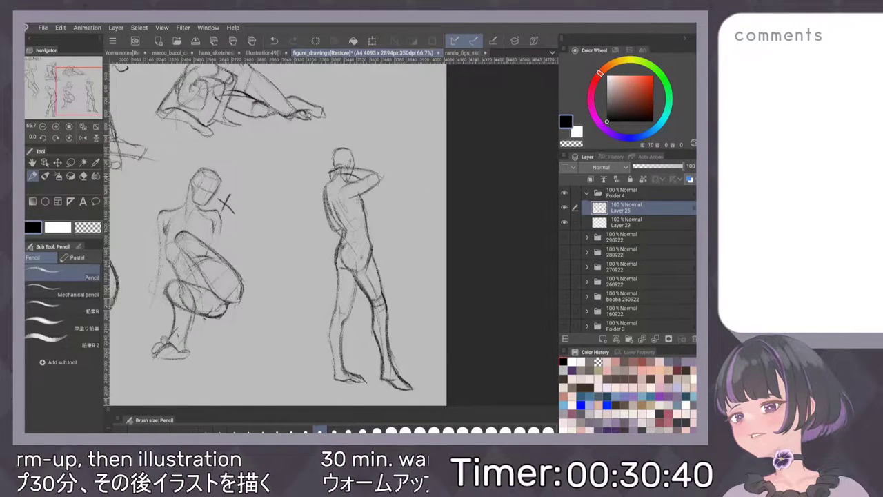
drag(350, 182, 338, 185)
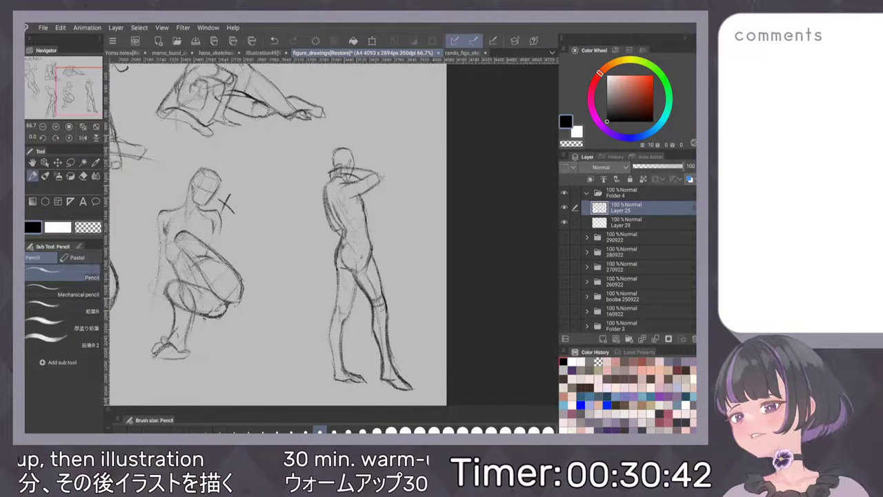
drag(369, 158, 383, 160)
mouse_move(385, 155)
mouse_down()
mouse_move(395, 161)
mouse_move(383, 166)
mouse_up()
Examine the pochi_shinshinisho illustration as a whole and up close, hiding and showing the mouth layer to compare.
scroll(461, 211, down, 4)
scroll(508, 195, up, 1)
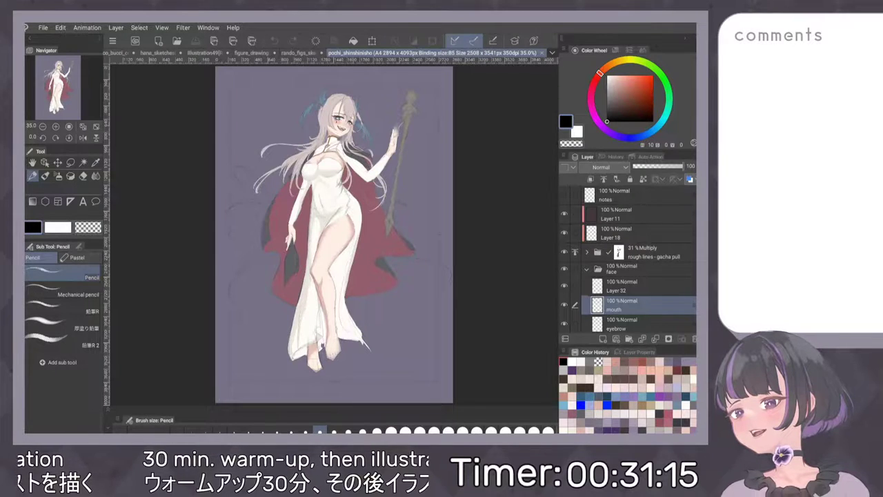
scroll(369, 129, up, 5)
drag(468, 135, 474, 168)
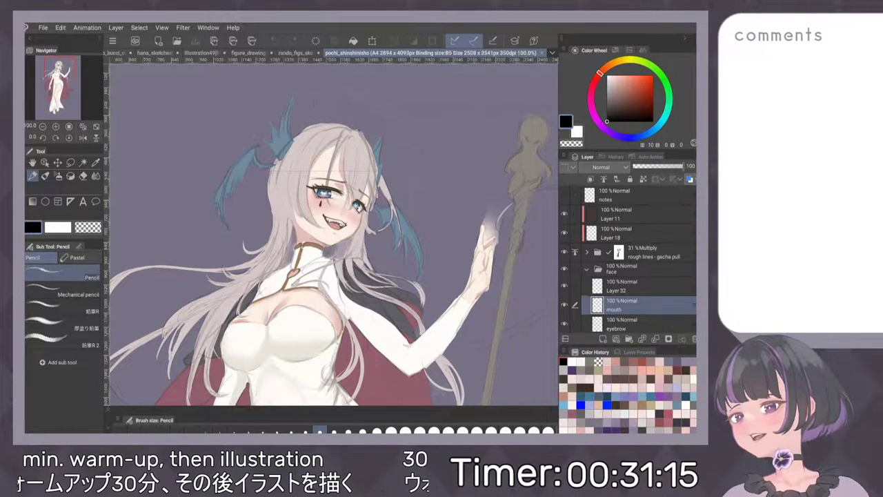
click(565, 304)
click(565, 305)
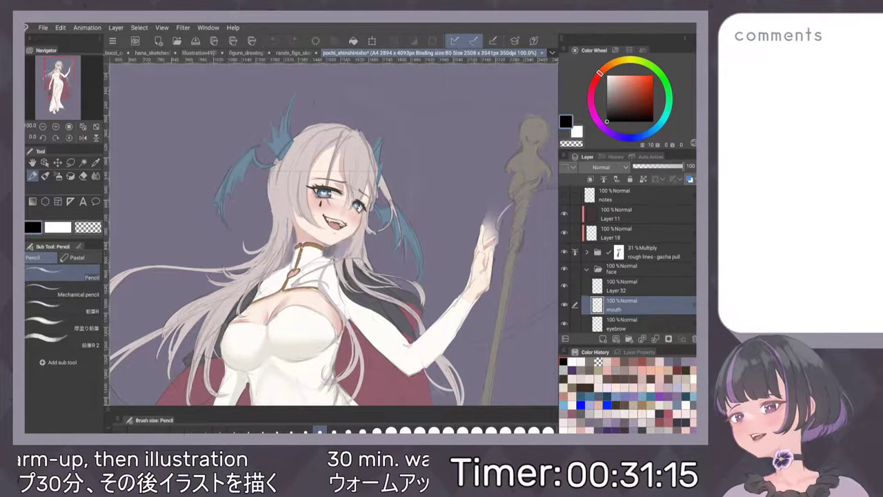
scroll(495, 290, down, 5)
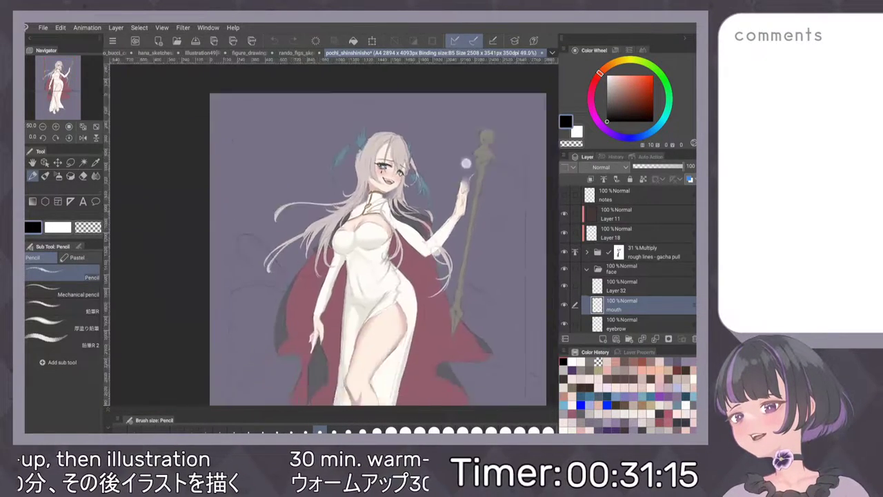
scroll(360, 138, down, 1)
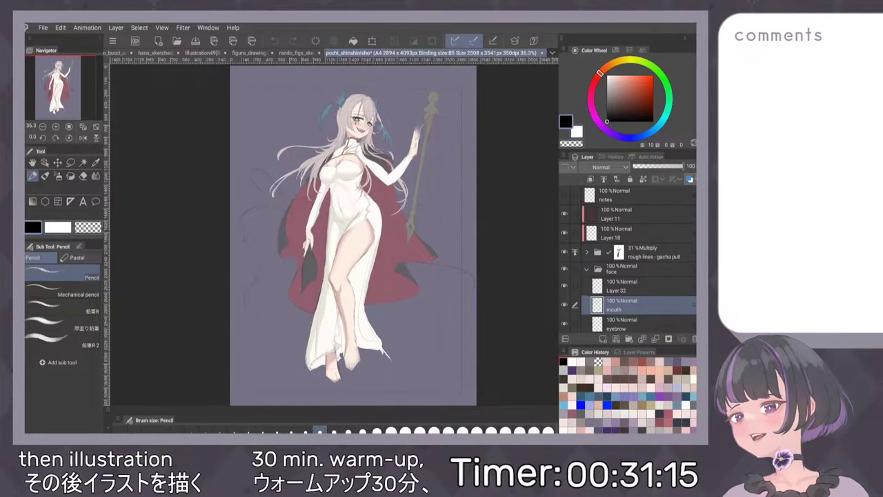
scroll(402, 107, up, 2)
Try moving Layer 32 out of the face folder to just above the rough lines - gacha pull folder.
drag(642, 285, 642, 243)
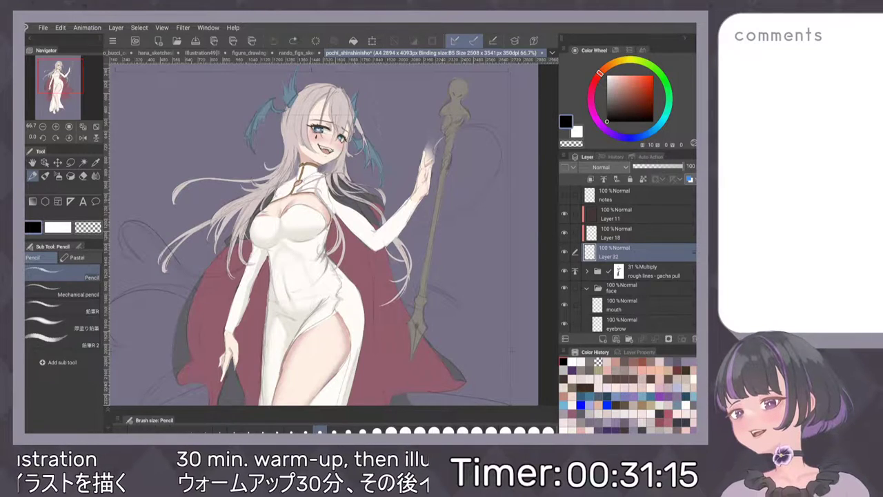
key(ctrl+z)
Look through the face and eye layers, and examine the illustration's full figure and upper body.
scroll(628, 260, down, 5)
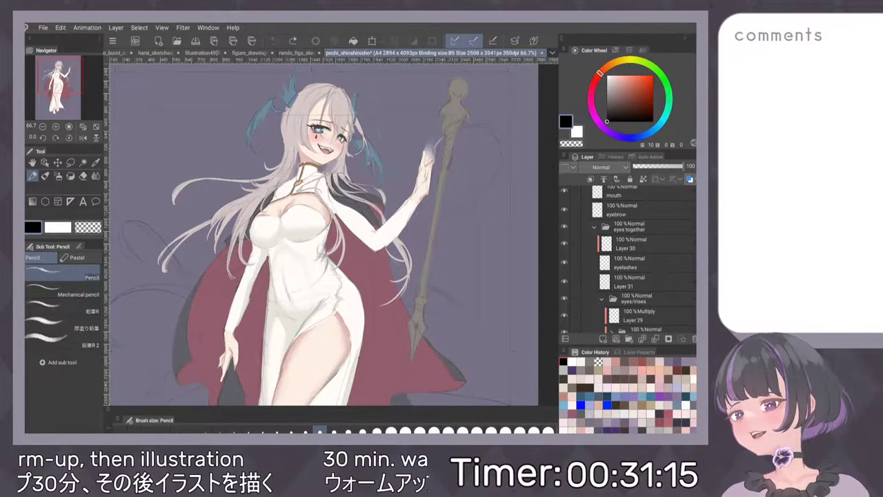
scroll(424, 234, down, 3)
scroll(430, 196, down, 2)
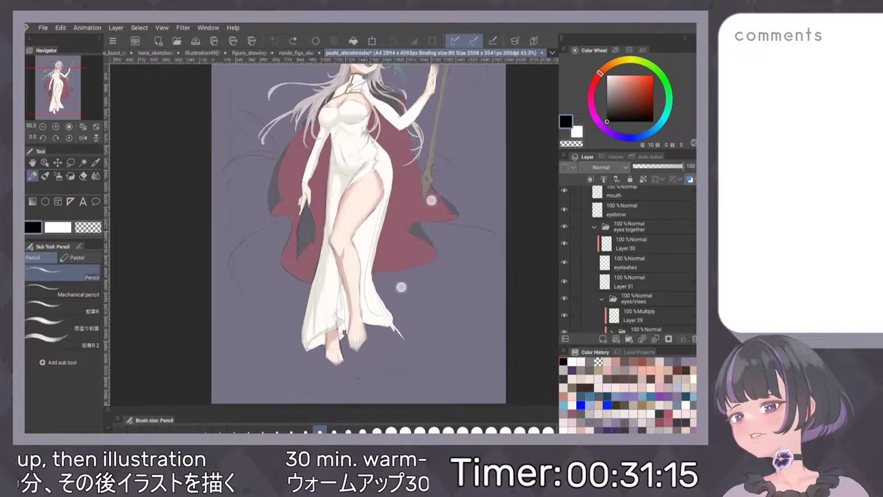
scroll(426, 213, down, 1)
scroll(429, 247, up, 1)
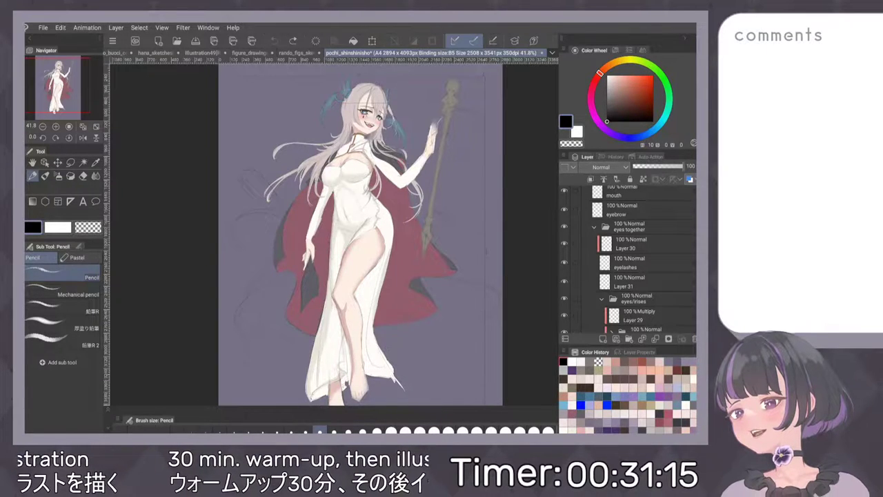
scroll(357, 220, up, 1)
scroll(366, 166, up, 2)
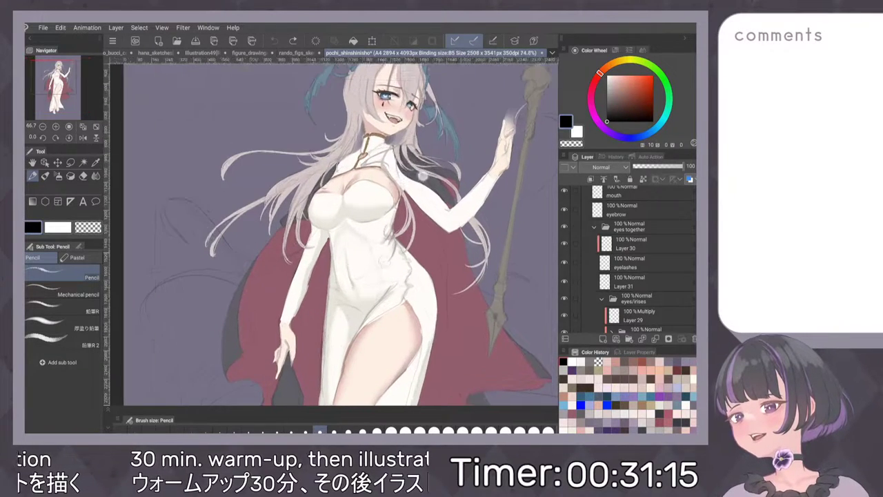
scroll(434, 269, down, 3)
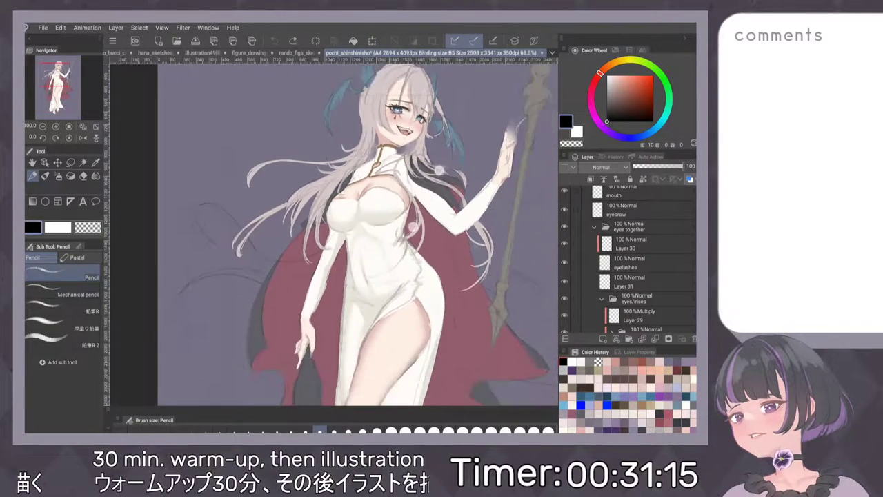
Collapse the face folder and expand the rough colors gacha pull folder down to its skin base group.
scroll(628, 256, down, 3)
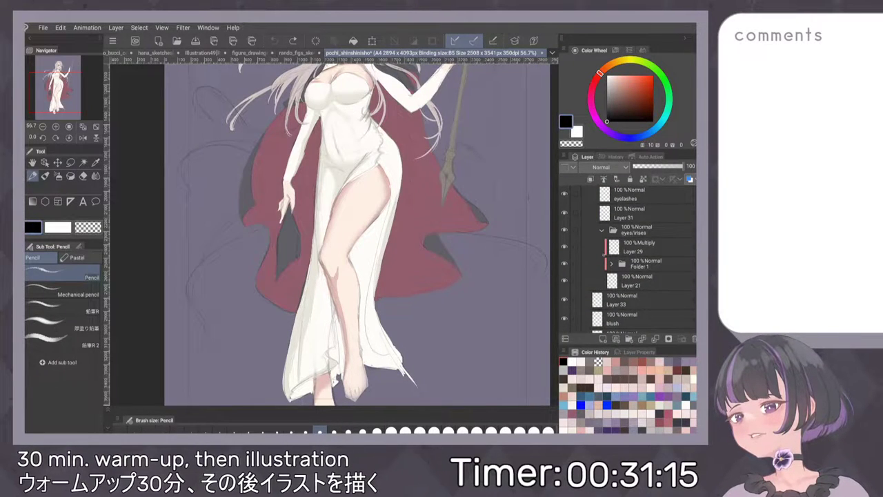
scroll(628, 259, up, 5)
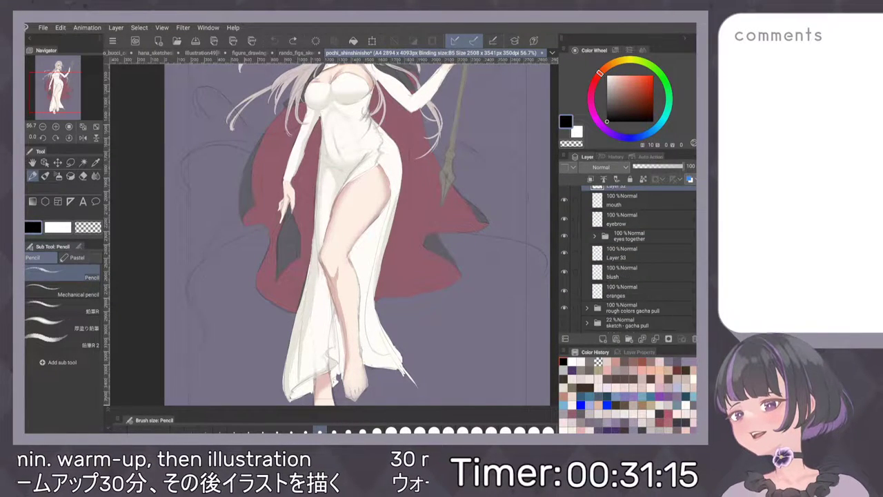
click(586, 219)
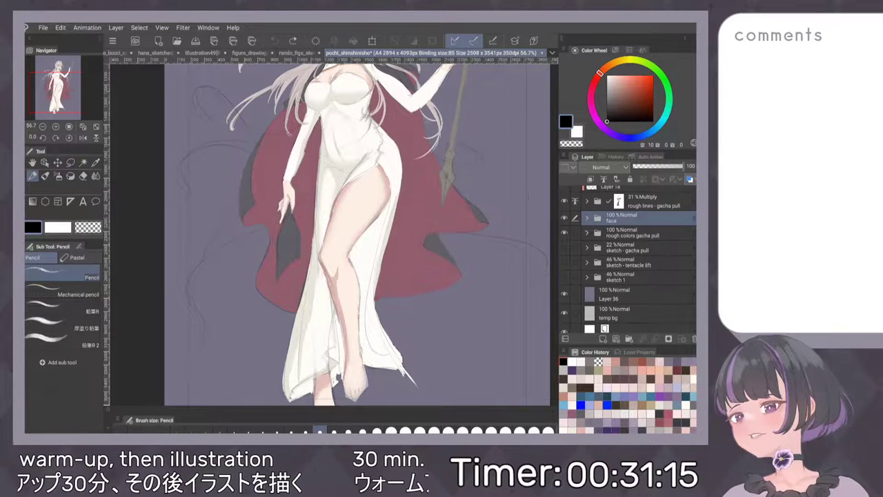
click(587, 234)
scroll(628, 259, down, 1)
scroll(629, 259, down, 2)
scroll(633, 279, down, 3)
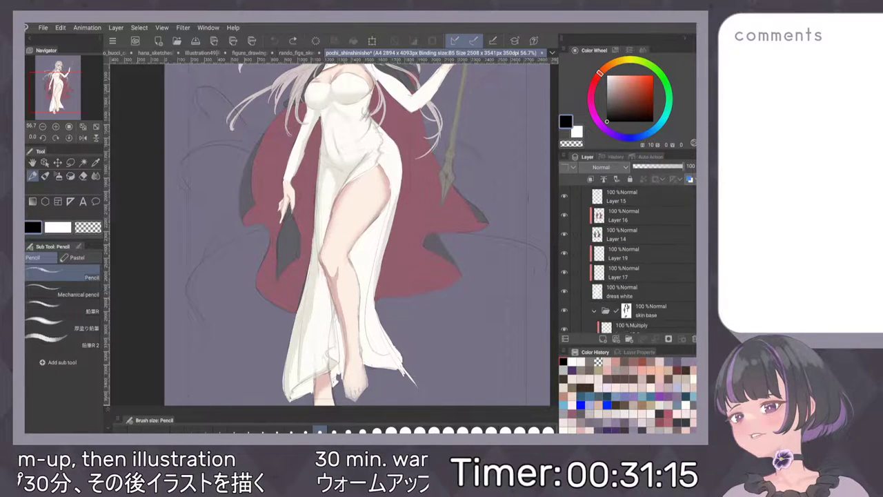
Hide and show Layer 15, Layer 17 and Layer 19 in turn to identify what each layer holds.
click(565, 200)
click(564, 200)
click(564, 201)
click(565, 200)
scroll(628, 259, down, 3)
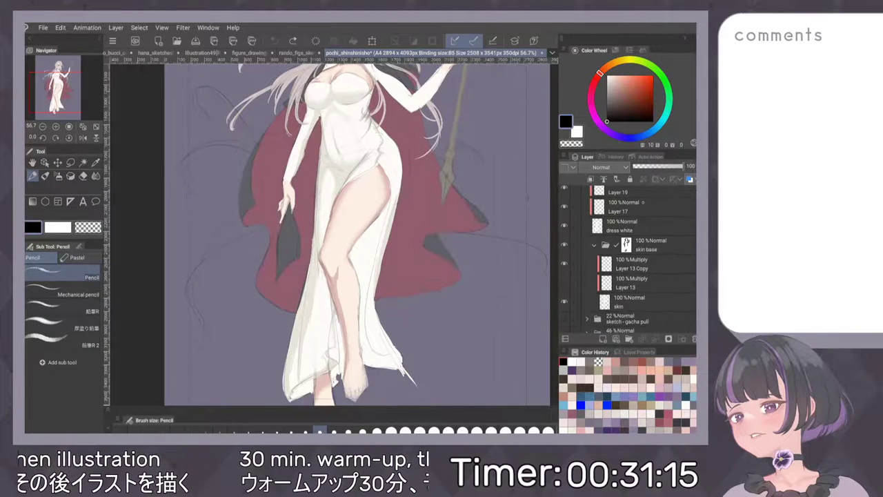
click(632, 223)
click(632, 211)
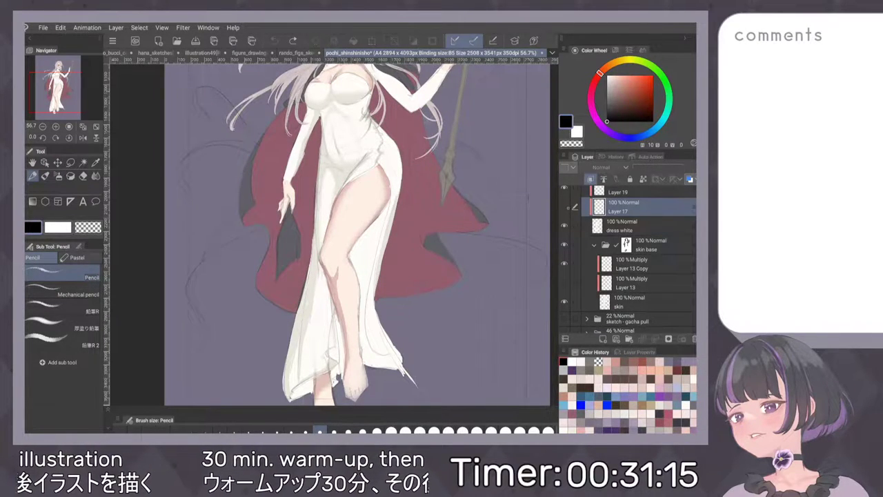
scroll(614, 238, up, 3)
click(565, 237)
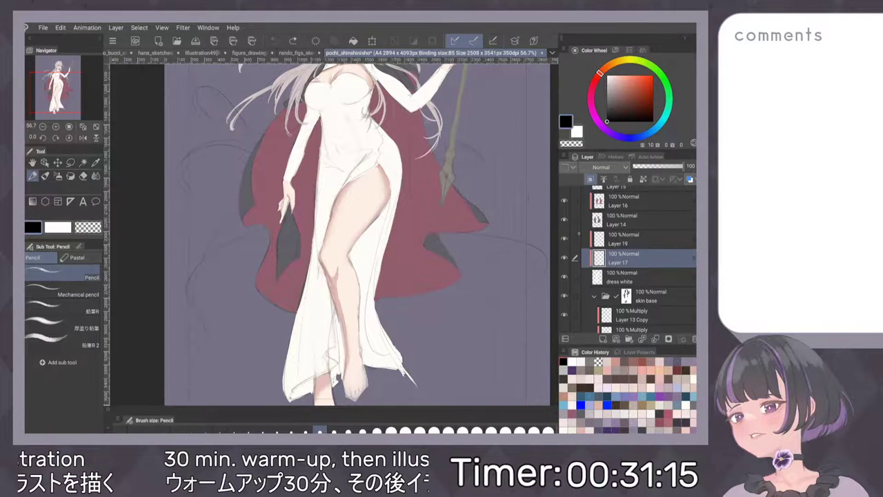
click(565, 258)
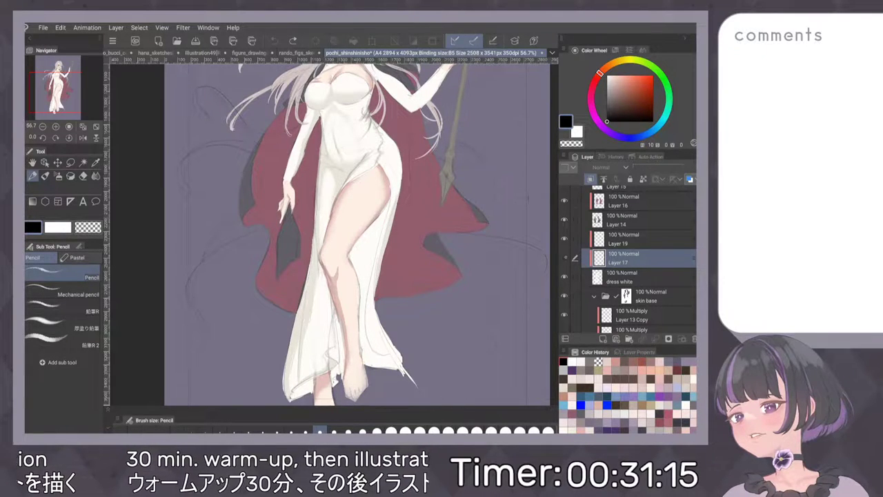
Rename Layer 17 as gold and Layer 19 as white shadows.
key(ctrl+0)
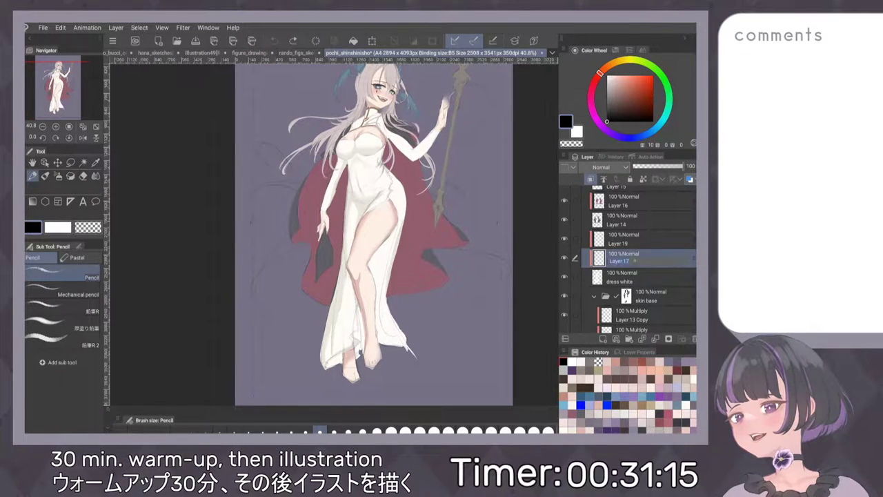
double_click(635, 261)
key(Escape)
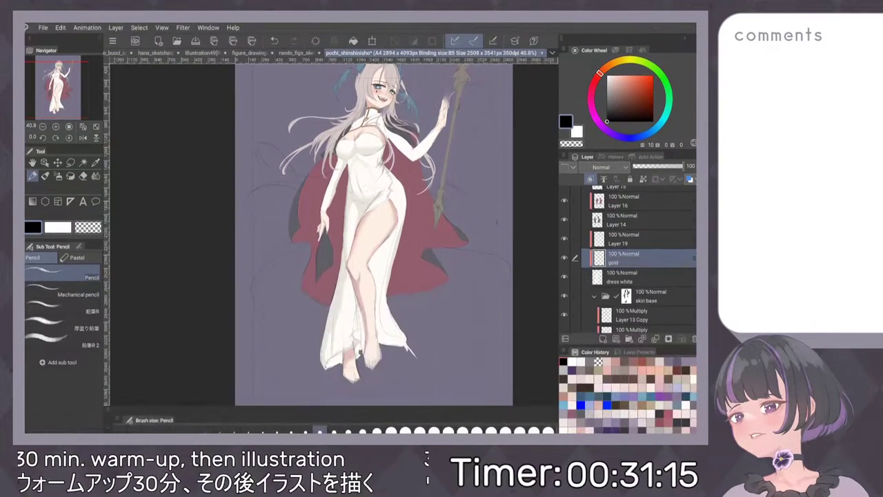
double_click(619, 244)
text(white shadows)
key(Return)
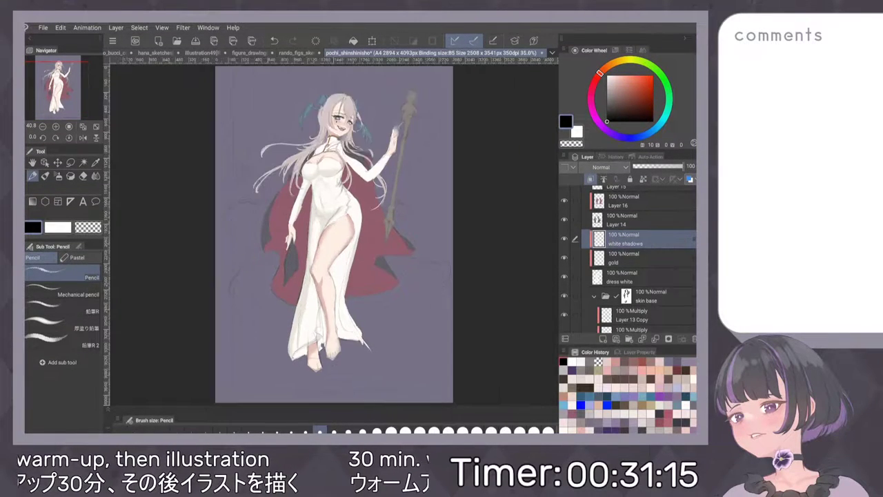
Pick the dress's shadow colour and fill in the skirt shadow beside the thigh with an enlarged Milli pen on the white shadows layer.
scroll(424, 360, up, 5)
click(254, 280)
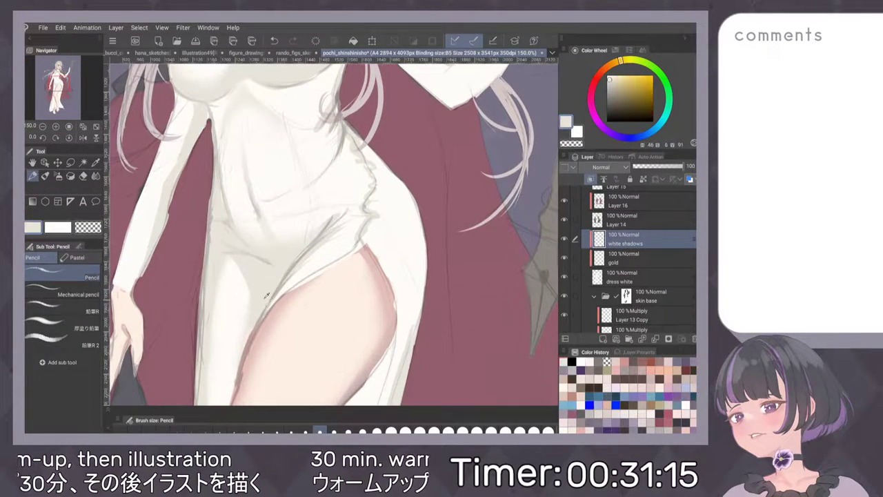
click(96, 163)
click(76, 294)
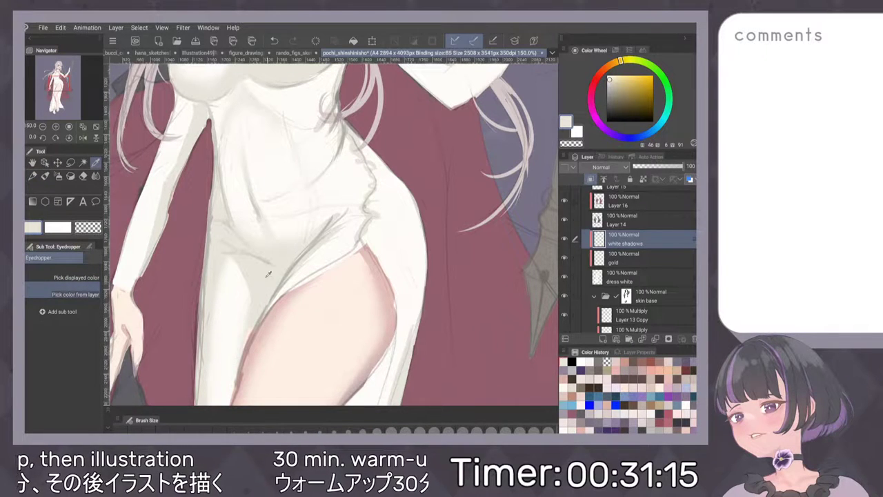
key(p)
scroll(331, 231, down, 2)
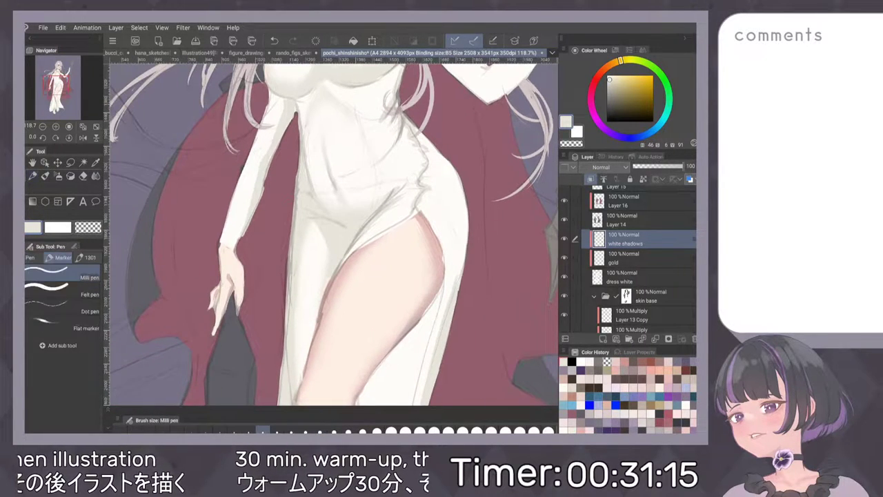
key(])
key(])
key(])
drag(315, 225, 324, 272)
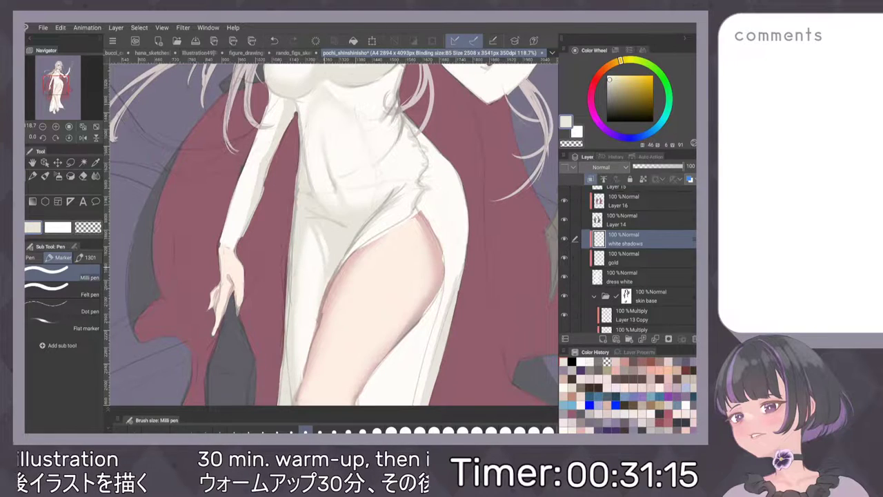
key(ctrl+z)
key(])
drag(313, 223, 324, 287)
drag(317, 235, 312, 294)
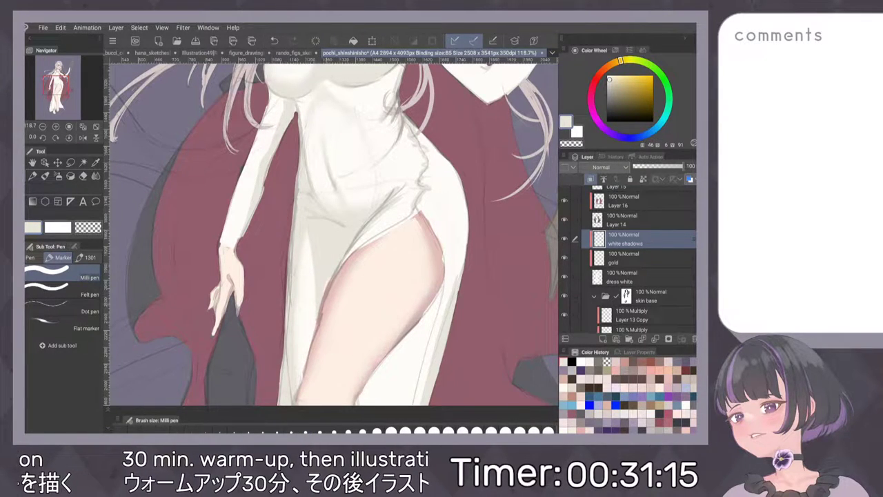
Soften the skirt's fold shadow beside the thigh with the Paint and apply brush and Soft airbrush, checking it against the full figure.
key(b)
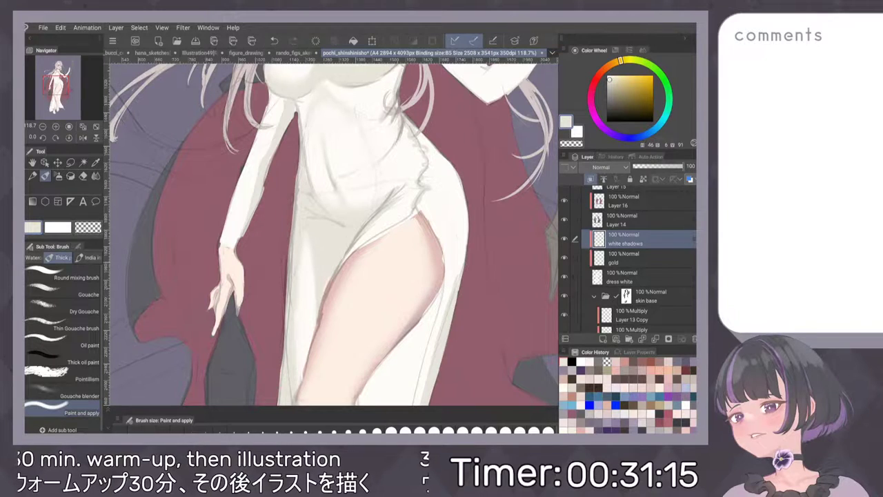
scroll(421, 218, down, 4)
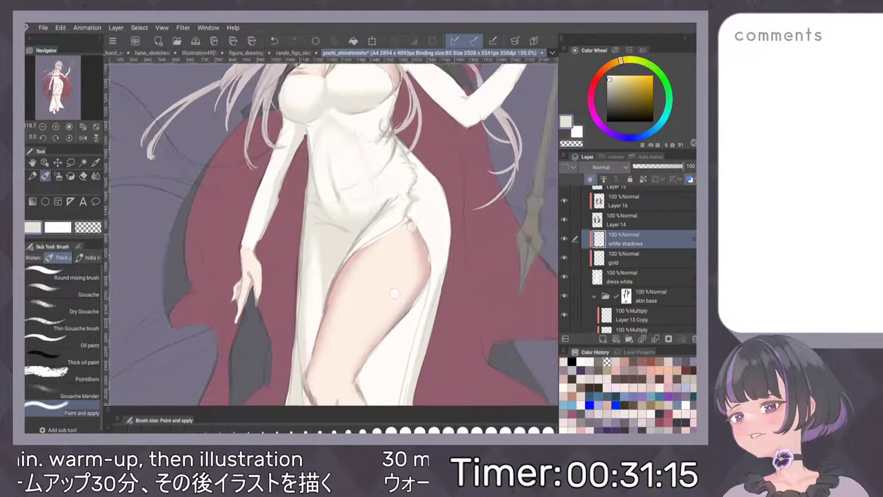
scroll(431, 216, down, 1)
scroll(430, 215, up, 4)
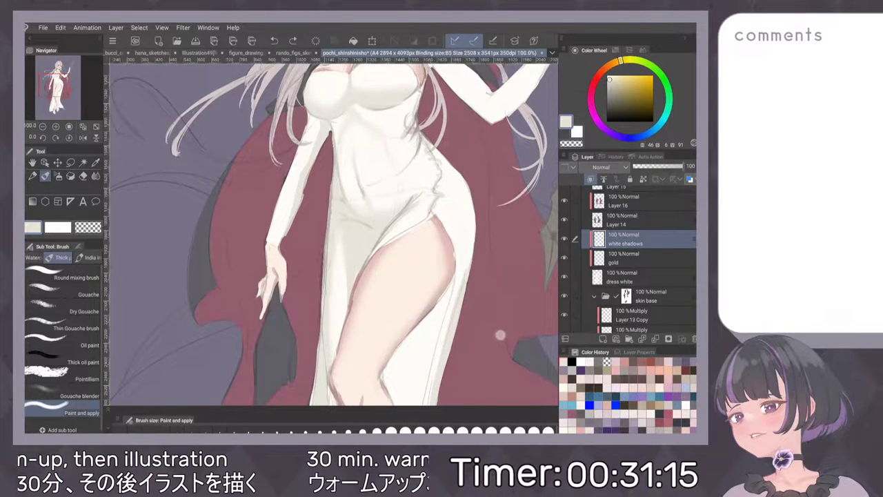
key(b)
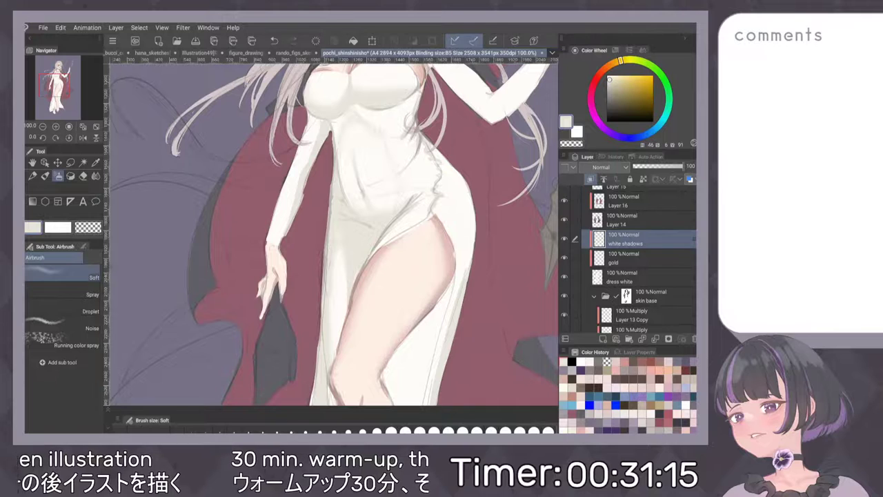
scroll(467, 201, down, 4)
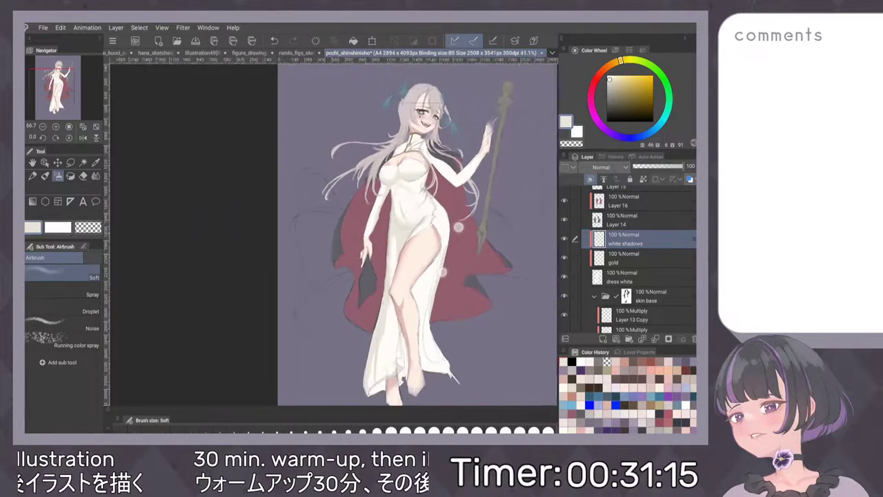
scroll(442, 228, up, 5)
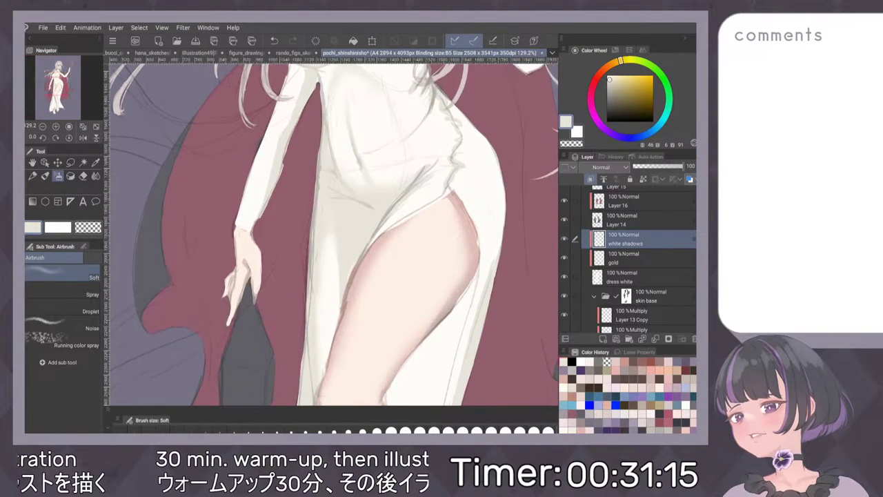
Try painting the dress edge along the front of the thigh with the G-pen in the dress's white on the dress white layer.
key(alt+bracketleft)
key(alt+bracketleft)
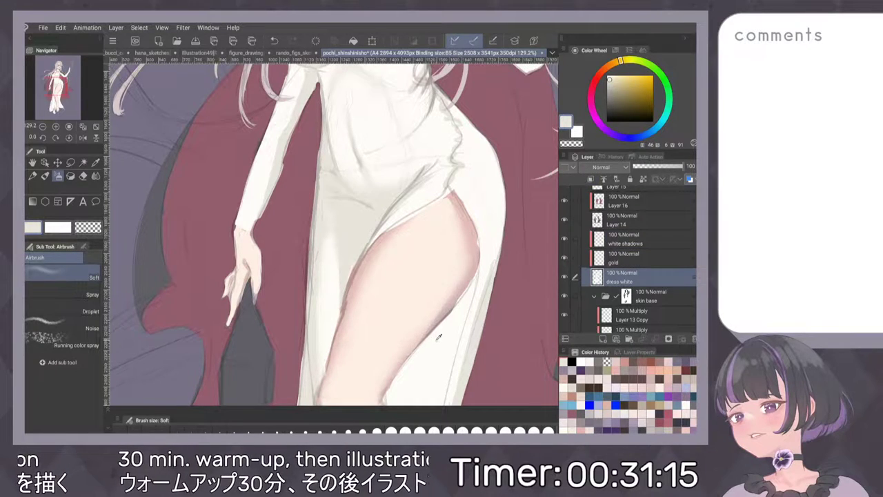
alt+click(439, 337)
key(p)
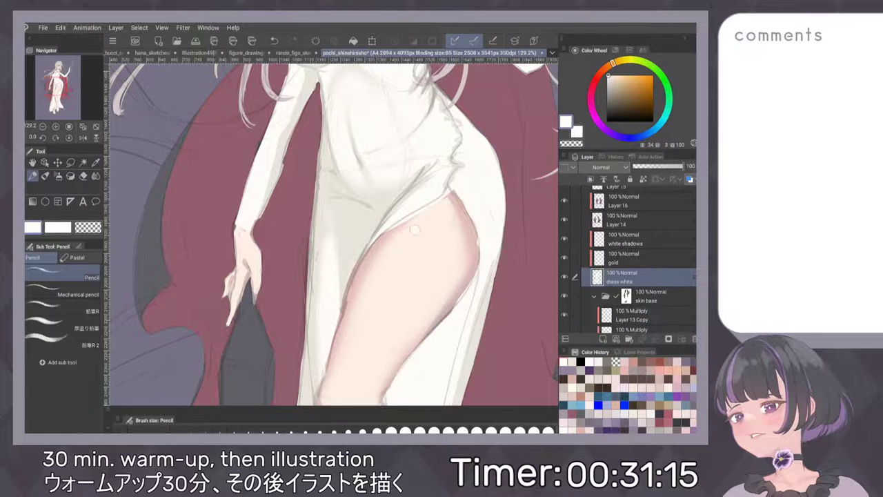
scroll(358, 265, up, 5)
key(p)
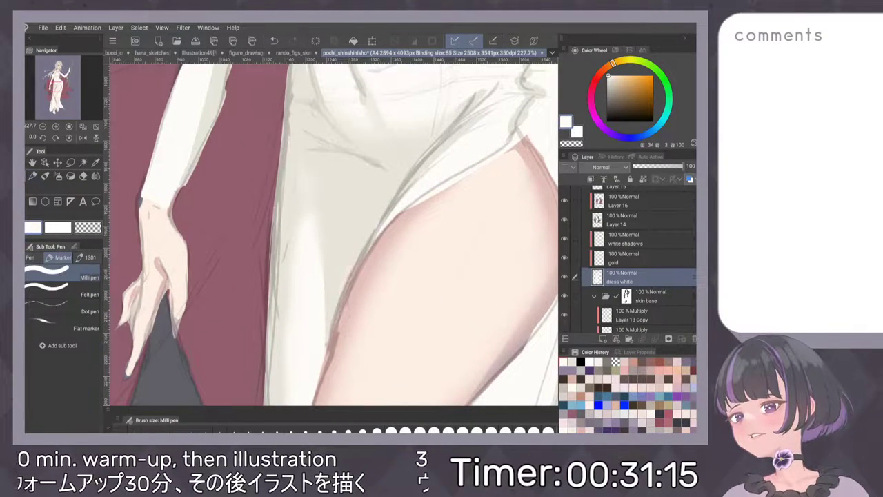
key(p)
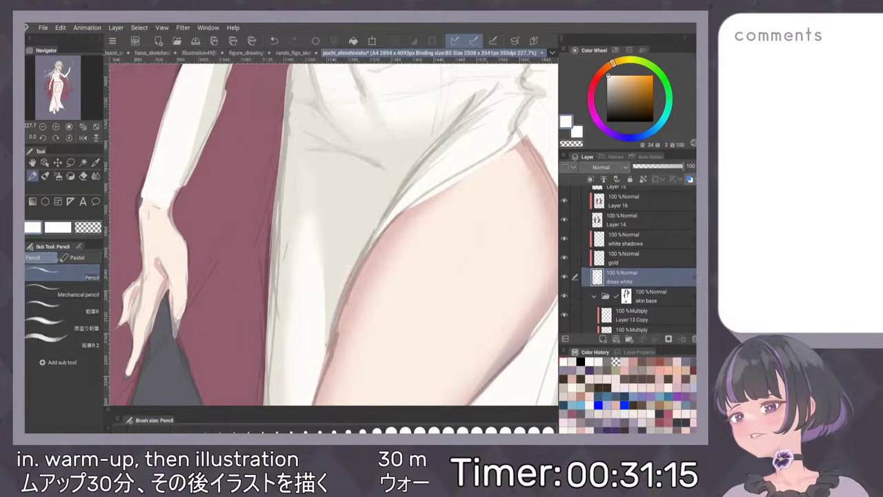
key(p)
click(31, 258)
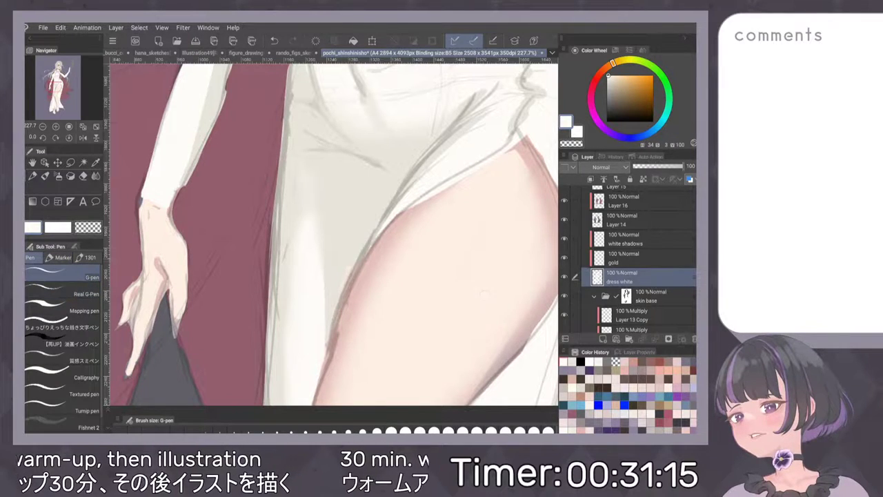
drag(331, 345, 352, 275)
key(ctrl+z)
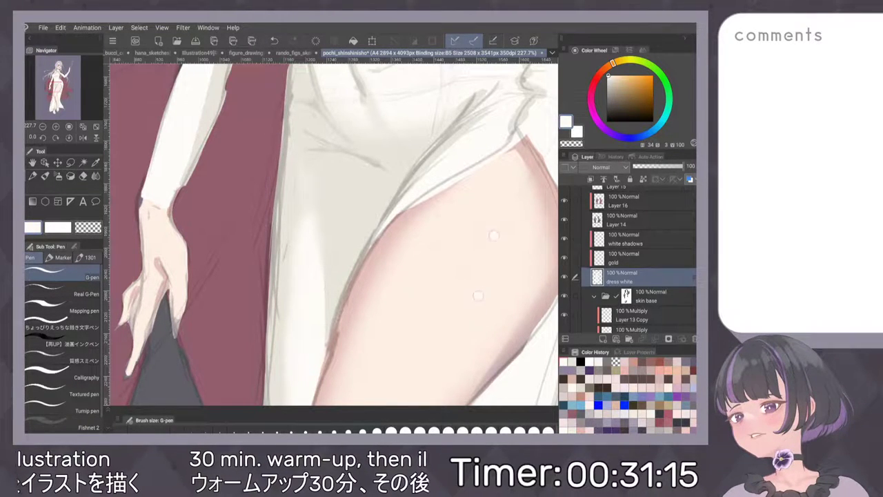
Paint over the greyish edge along the back of the thigh with the G-pen in the skin colour on the skin layer.
scroll(487, 266, down, 3)
scroll(487, 265, up, 1)
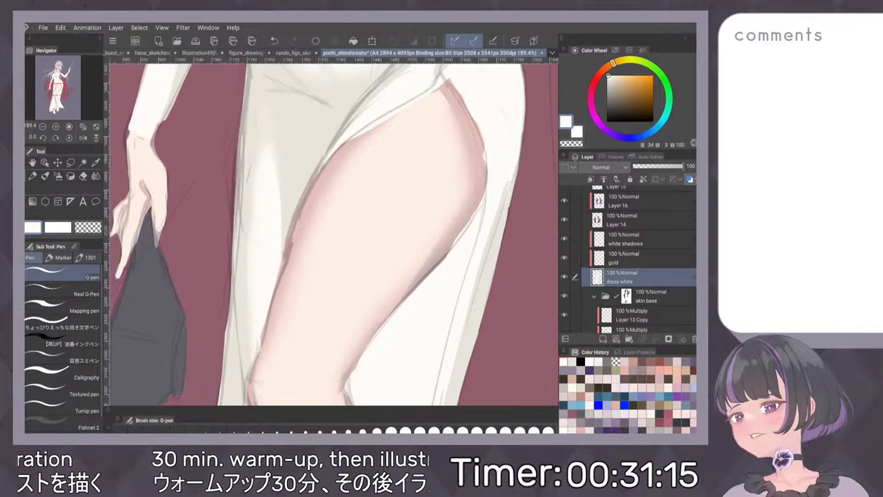
scroll(503, 239, up, 2)
scroll(638, 266, down, 1)
click(652, 238)
click(635, 296)
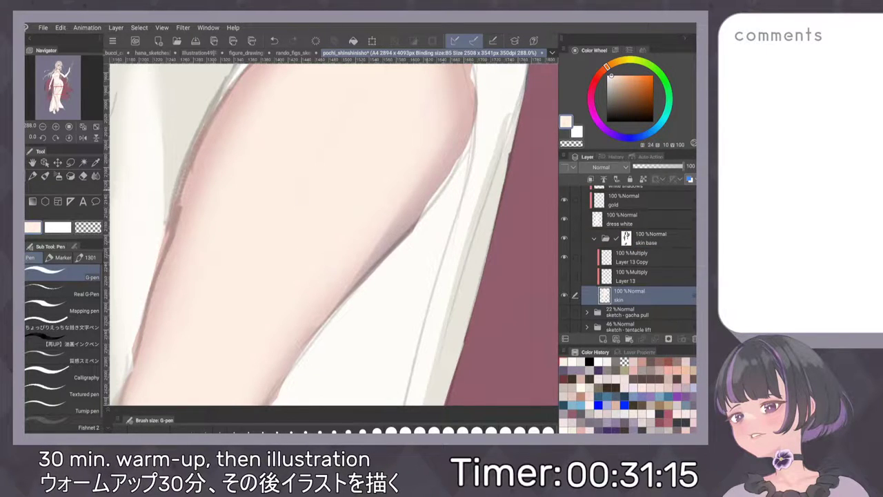
drag(427, 189, 342, 298)
drag(458, 148, 410, 229)
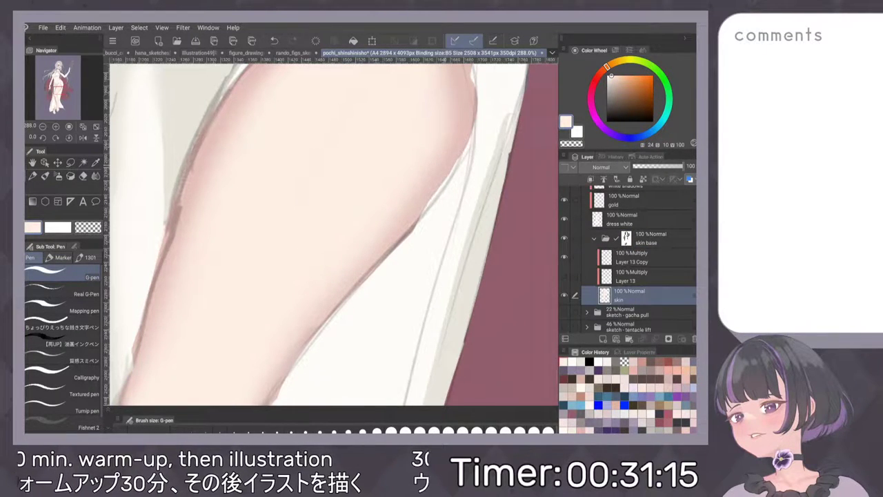
scroll(334, 234, down, 2)
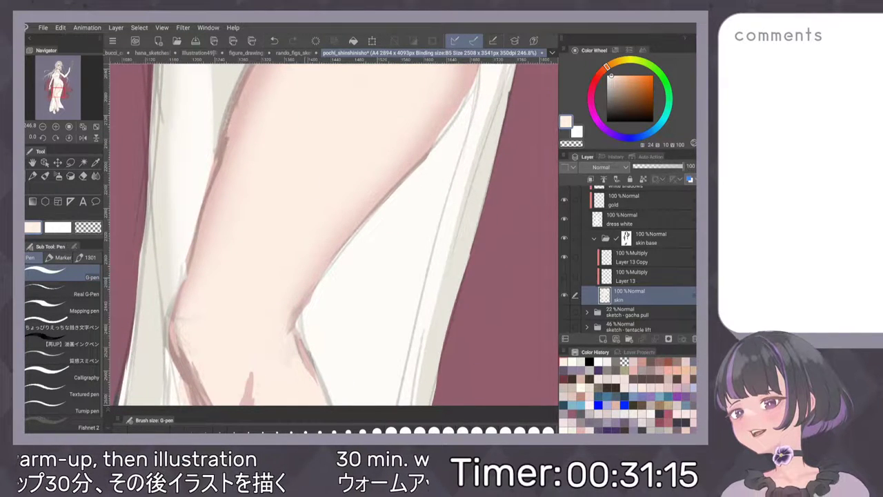
Examine the skin fill along the thigh, knee and shin down to the feet for gaps.
drag(400, 211, 536, 149)
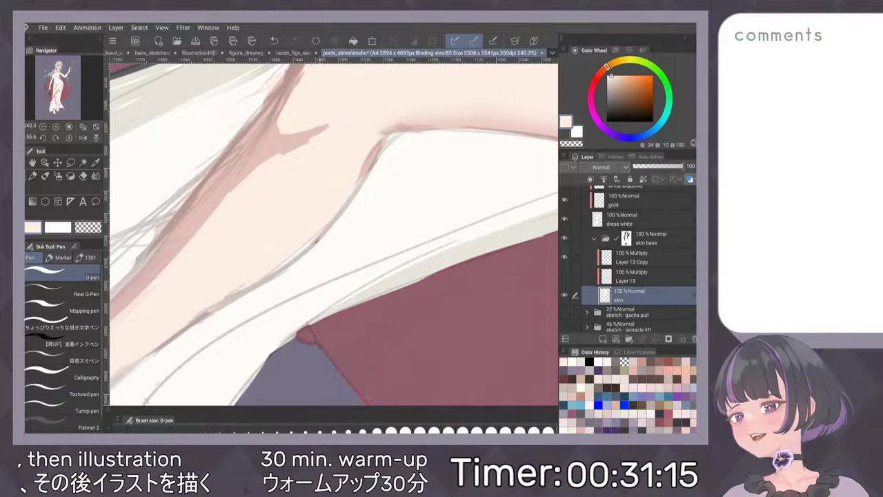
drag(328, 126, 382, 192)
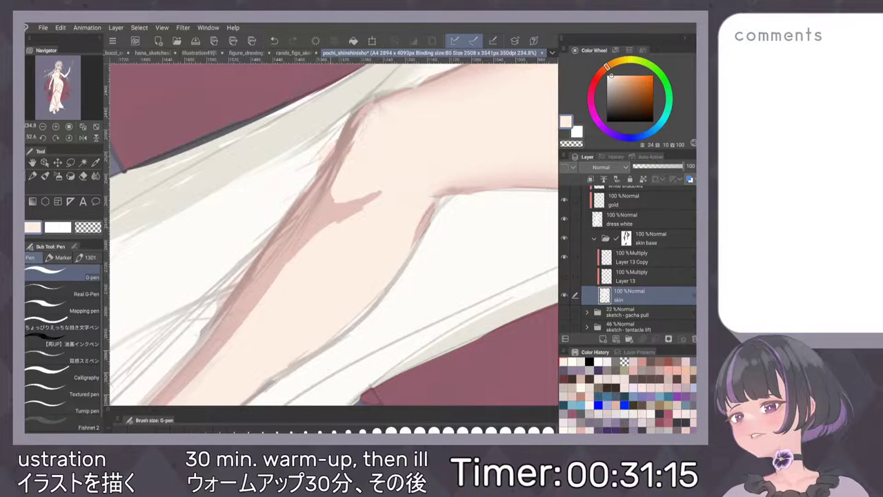
mouse_move(352, 295)
mouse_down()
mouse_move(462, 147)
mouse_move(508, 131)
mouse_up()
drag(383, 143, 314, 230)
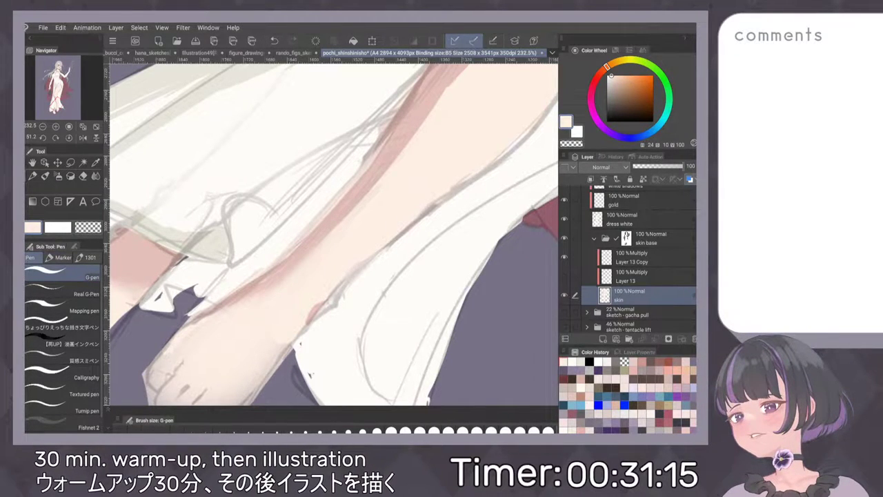
drag(384, 269, 418, 162)
key(ctrl+z)
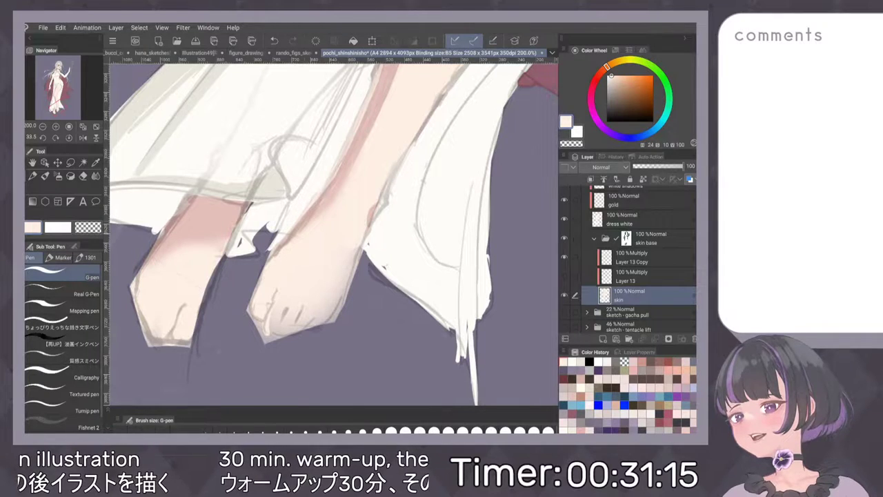
Paint the semi-transparent toes and outer edge of the exposed leg's foot with the pale skin colour using the G-pen.
scroll(378, 278, down, 2)
scroll(404, 284, up, 5)
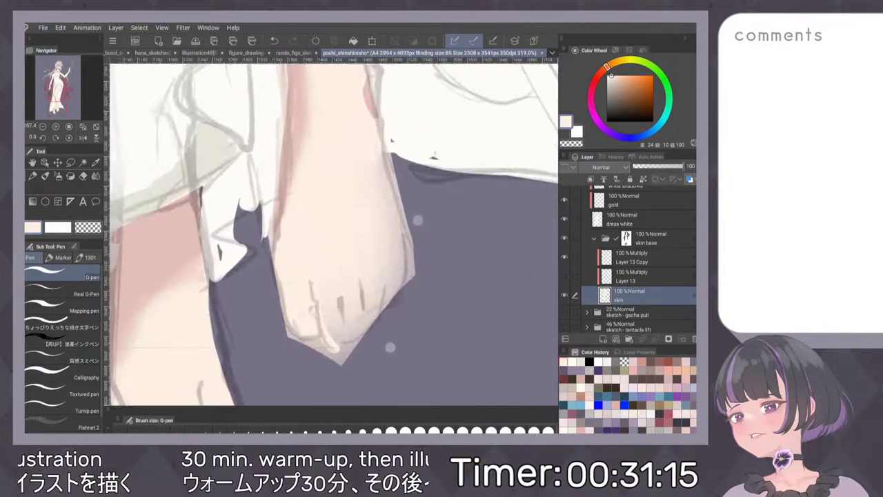
mouse_move(352, 336)
mouse_down()
mouse_move(386, 286)
mouse_move(399, 285)
mouse_move(396, 222)
mouse_up()
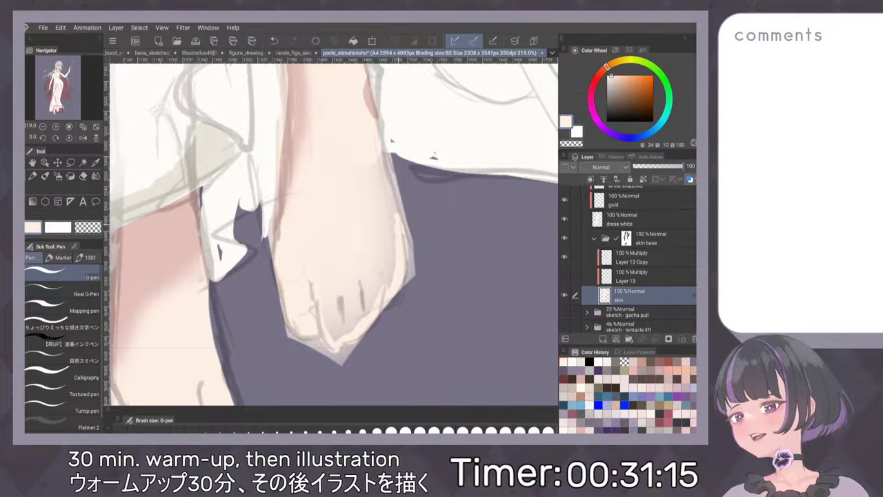
scroll(474, 206, down, 5)
scroll(474, 206, up, 2)
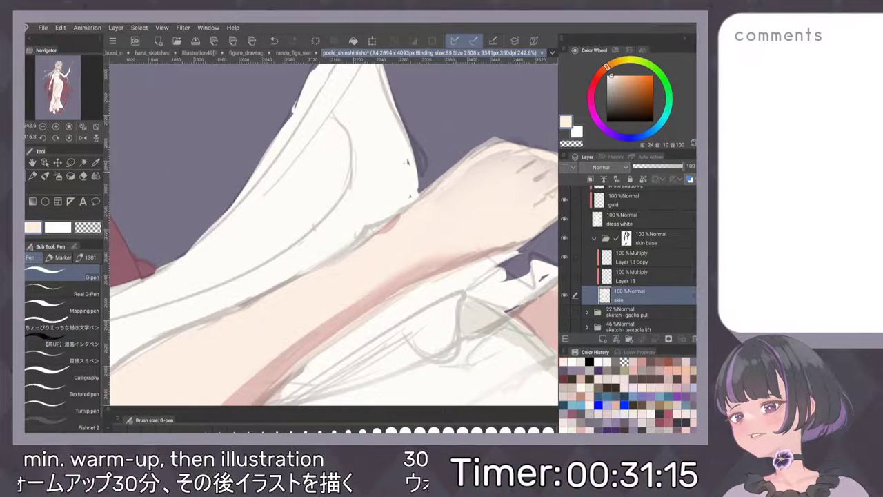
scroll(475, 265, up, 2)
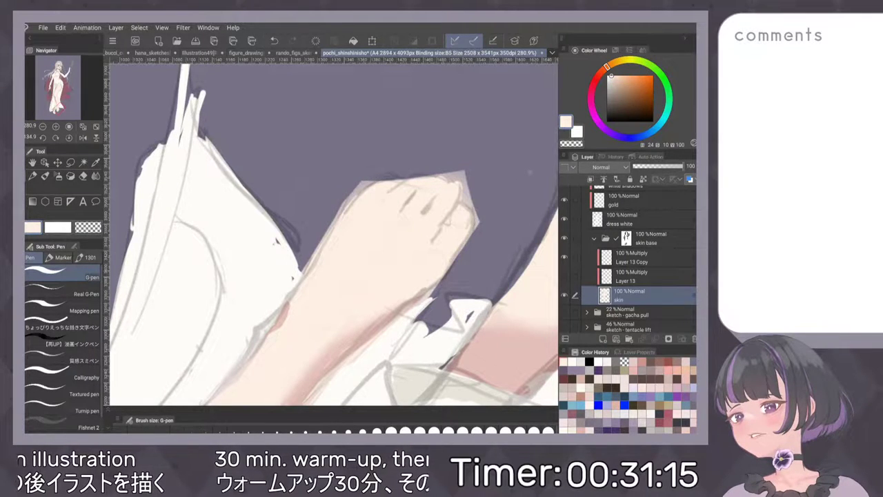
Examine the skin coverage on the exposed shin, knee and thigh, and on the foot beneath the skirt hem.
scroll(379, 209, down, 5)
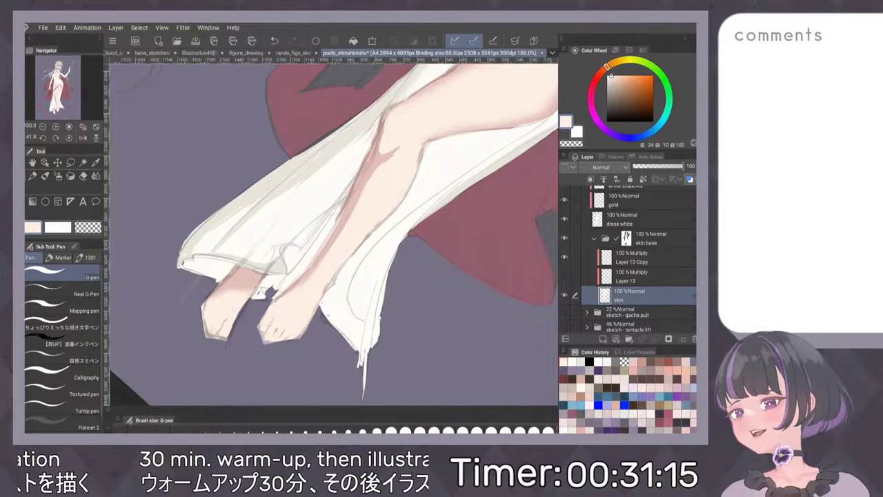
scroll(432, 217, up, 2)
scroll(452, 155, up, 2)
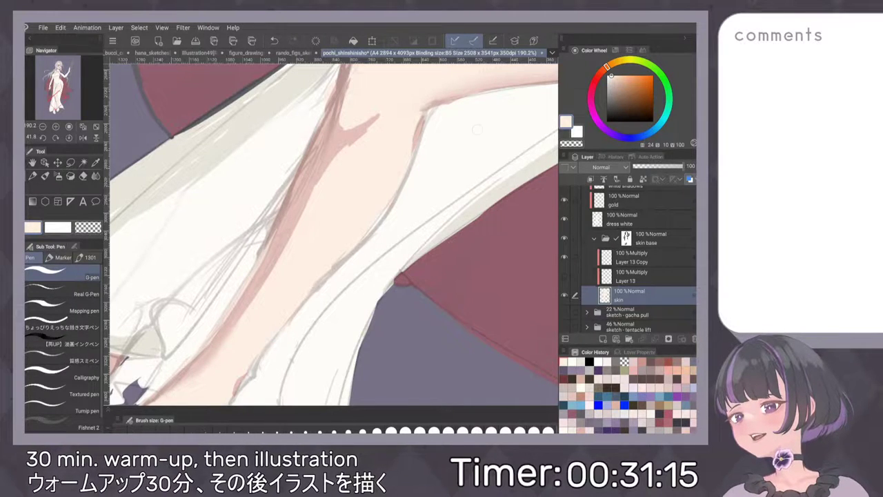
scroll(434, 246, down, 1)
scroll(434, 246, up, 1)
scroll(436, 233, up, 1)
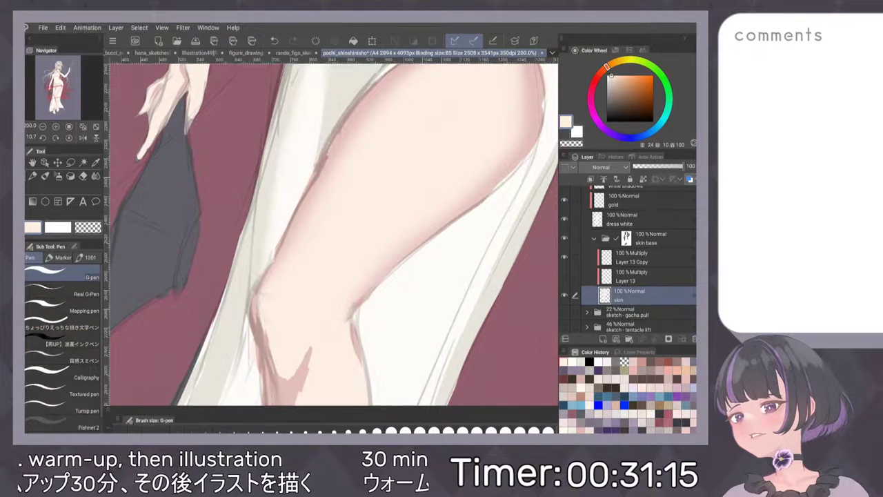
drag(517, 122, 550, 239)
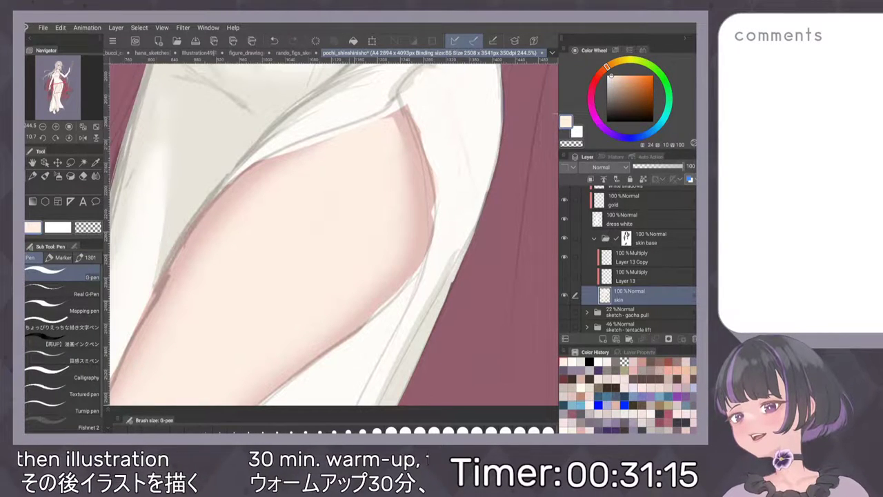
scroll(414, 212, down, 2)
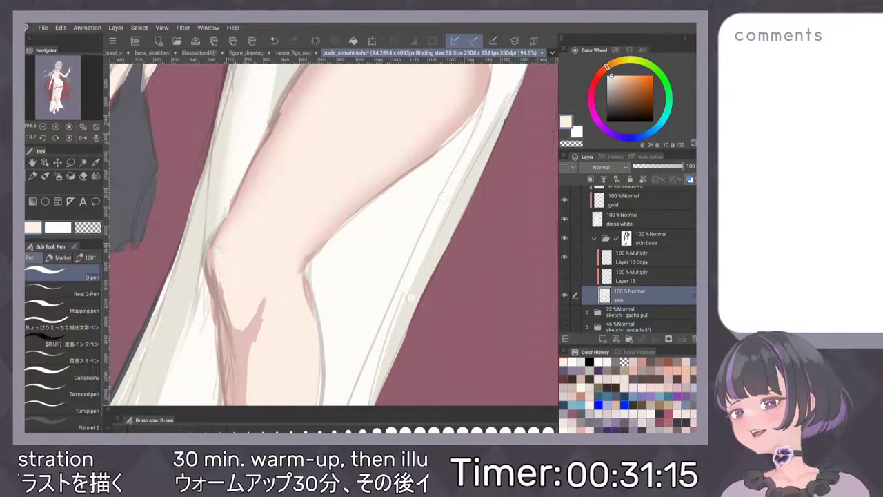
scroll(462, 169, down, 5)
scroll(489, 205, up, 2)
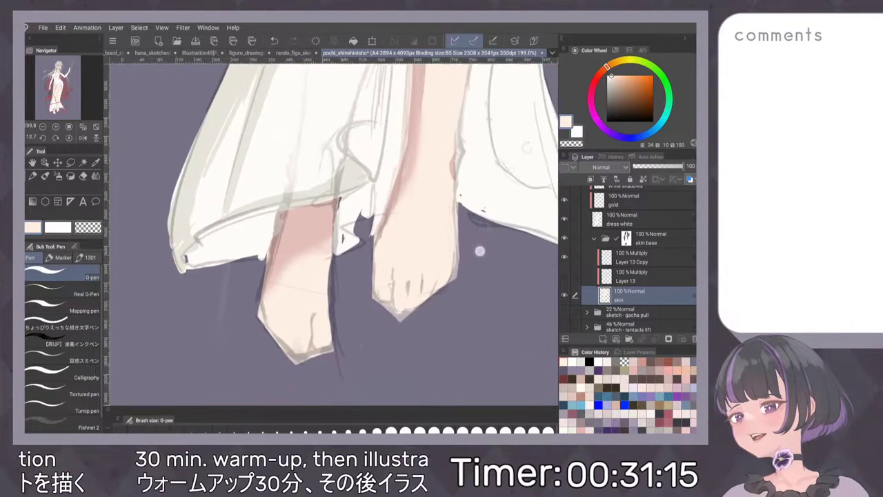
scroll(405, 341, up, 9)
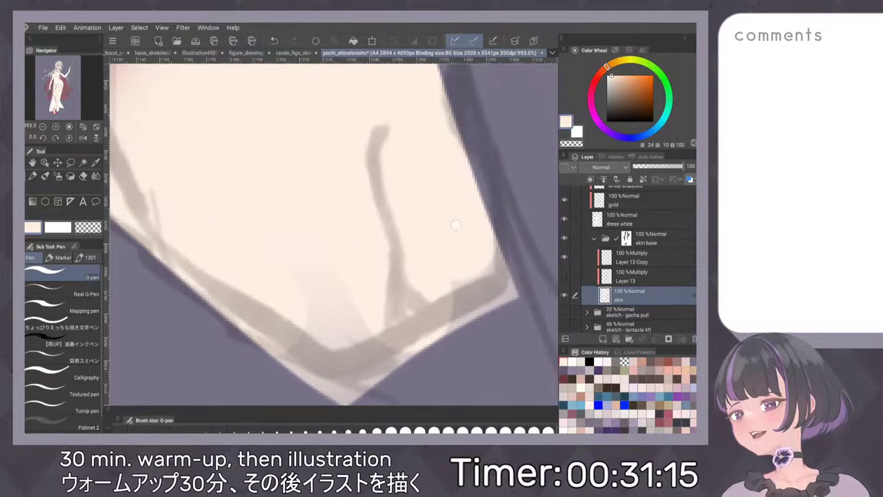
scroll(401, 166, down, 2)
drag(644, 105, 608, 122)
click(340, 166)
mouse_move(339, 166)
mouse_down()
mouse_move(394, 185)
mouse_move(355, 207)
mouse_move(334, 207)
mouse_move(287, 310)
mouse_move(338, 187)
mouse_up()
key(ctrl+z)
key(ctrl+z)
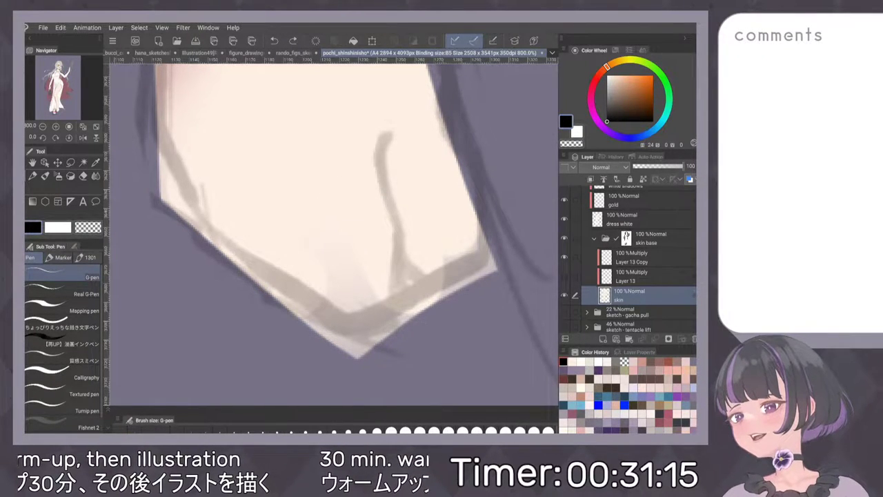
Sample the pale skin colour and fill the semi-transparent toe area of the foot beneath the skirt hem with an enlarged G-pen.
alt+click(344, 104)
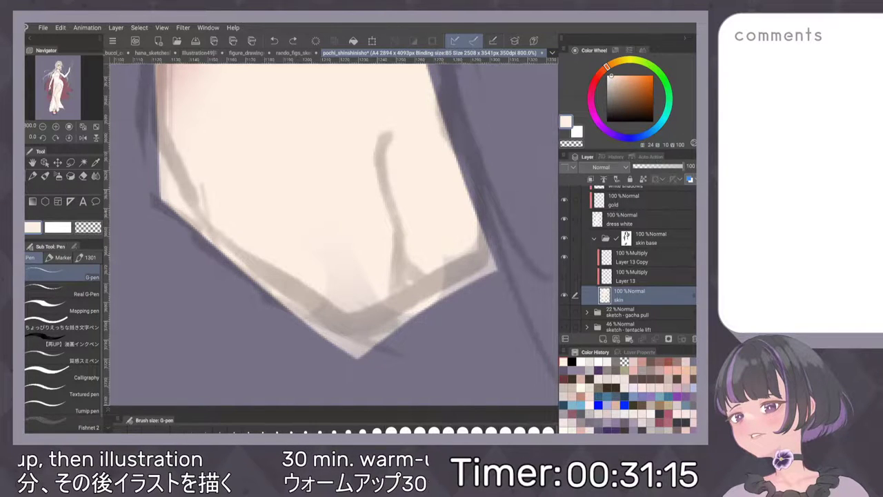
drag(329, 277, 348, 338)
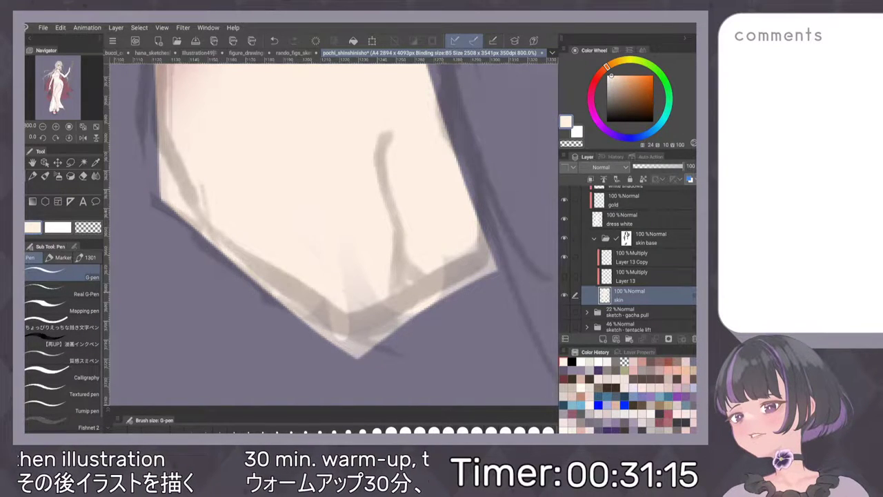
key(ctrl+z)
key(bracketright)
key(bracketright)
key(bracketright)
key(bracketright)
mouse_move(333, 297)
mouse_down()
mouse_move(346, 320)
mouse_move(388, 333)
mouse_move(472, 260)
mouse_up()
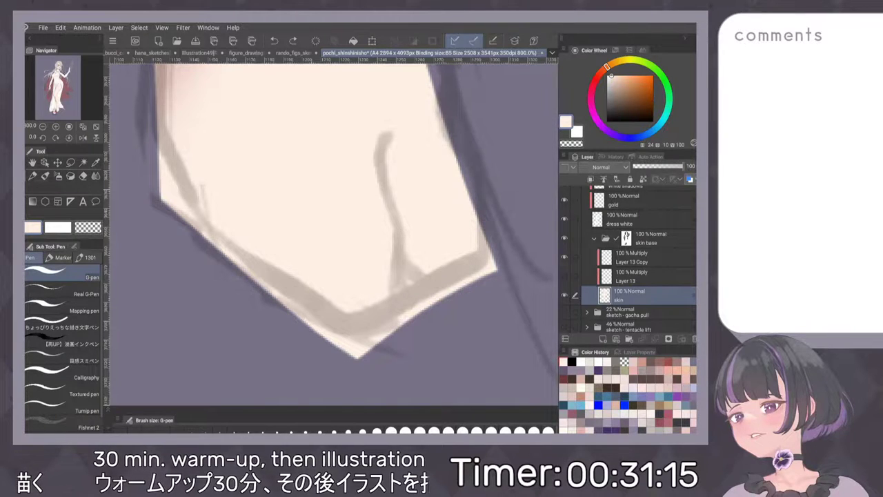
Check the foot and ankle beneath the skirt hem by toggling the skin layer's visibility.
scroll(377, 191, down, 1)
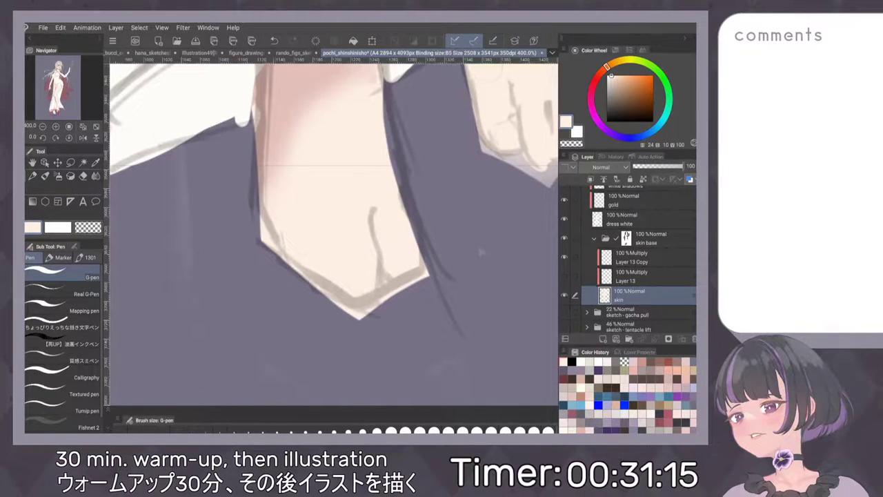
drag(456, 137, 467, 270)
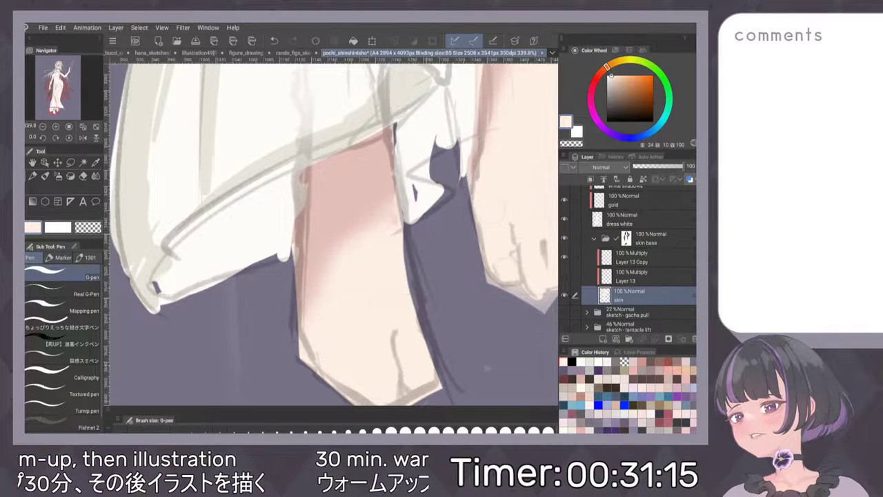
drag(479, 249, 452, 200)
click(565, 295)
click(565, 295)
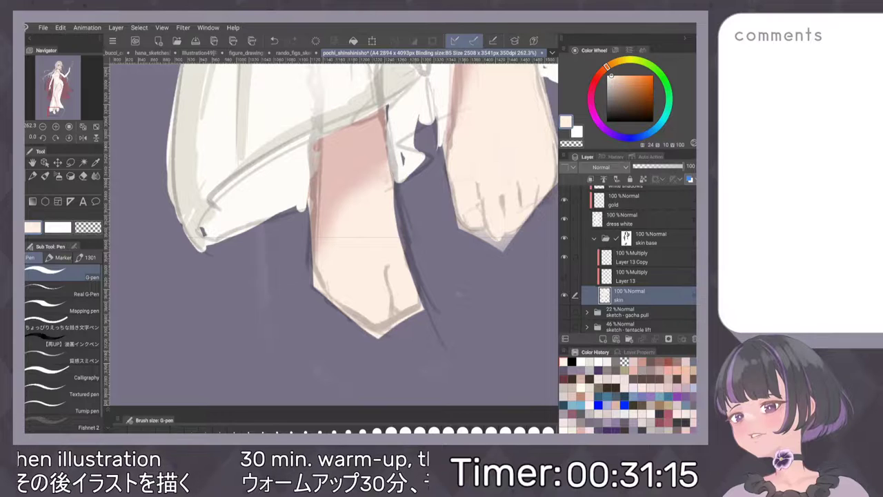
Erase the excess skin colour outside the toe and side outlines of the foot beneath the skirt hem with the Hard eraser.
key(e)
scroll(424, 366, up, 2)
drag(397, 295, 428, 275)
mouse_move(399, 307)
mouse_down()
mouse_move(371, 326)
mouse_move(406, 297)
mouse_move(390, 295)
mouse_move(370, 312)
mouse_move(345, 307)
mouse_move(359, 319)
mouse_up()
drag(290, 272, 295, 276)
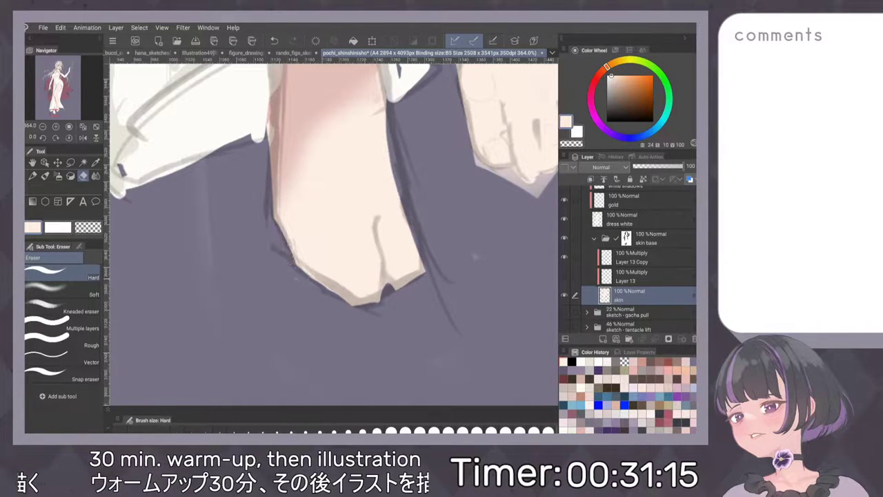
scroll(442, 272, down, 3)
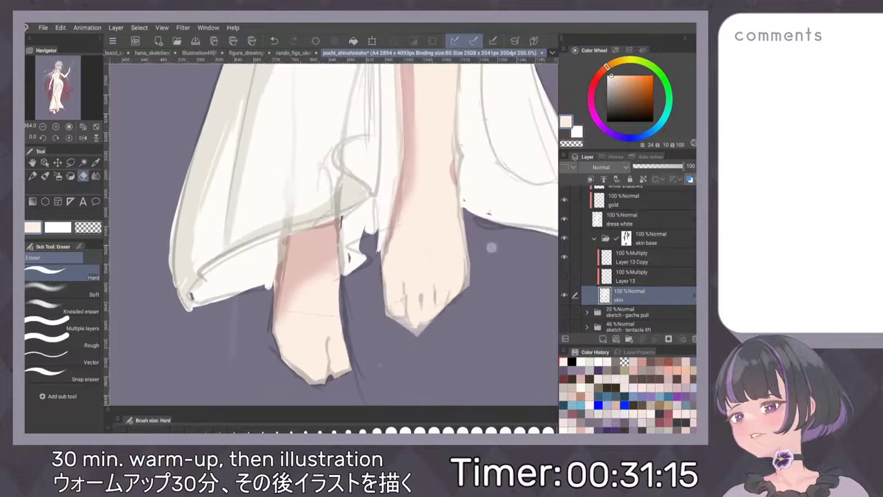
Trim the excess skin colour around the toes and outer edge of the exposed leg's foot with the Hard eraser.
scroll(462, 238, up, 3)
mouse_move(309, 259)
mouse_down()
mouse_move(353, 286)
mouse_move(363, 312)
mouse_move(389, 283)
mouse_up()
drag(447, 228, 467, 201)
mouse_move(466, 153)
mouse_down()
mouse_move(508, 158)
mouse_move(459, 229)
mouse_move(475, 242)
mouse_move(413, 289)
mouse_up()
mouse_move(346, 282)
mouse_down()
mouse_move(380, 200)
mouse_move(345, 278)
mouse_up()
drag(415, 284, 436, 242)
drag(441, 331, 449, 256)
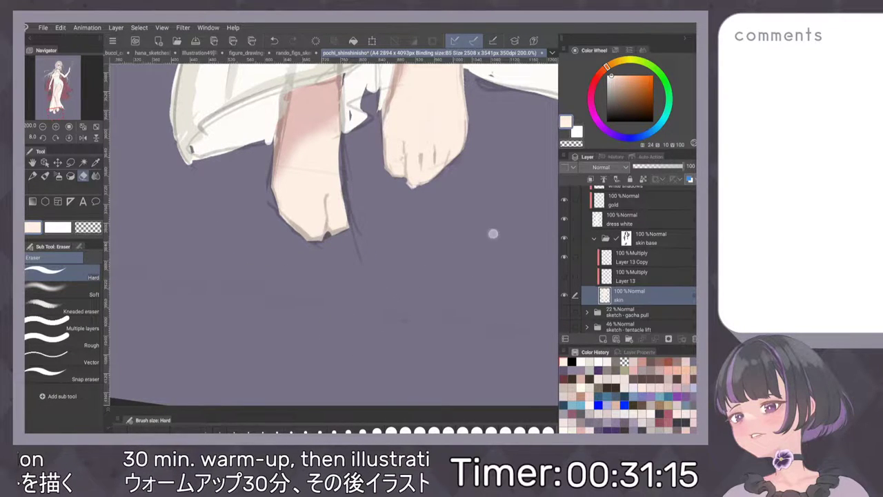
Examine the edges of the skin fill from the feet up to the figure's head.
drag(493, 234, 442, 286)
drag(503, 256, 483, 262)
drag(507, 320, 433, 344)
drag(430, 261, 440, 369)
drag(404, 228, 456, 318)
drag(363, 185, 473, 257)
drag(476, 104, 441, 311)
drag(447, 233, 361, 192)
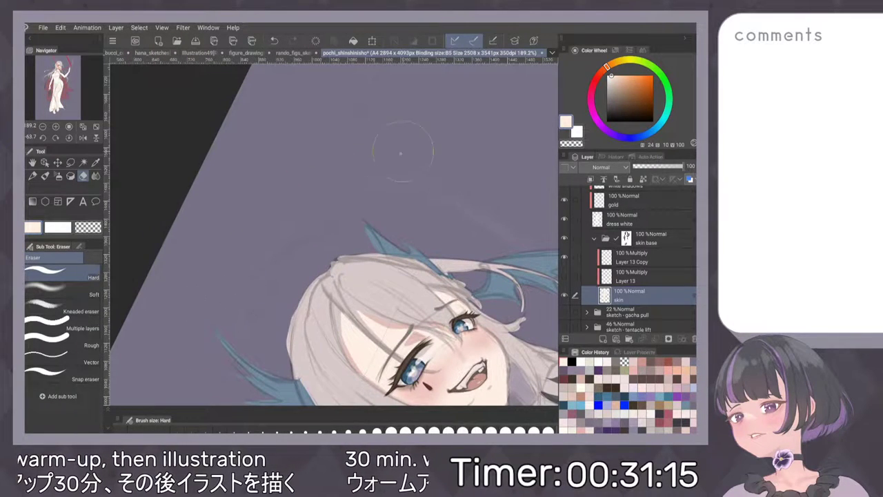
drag(429, 207, 349, 171)
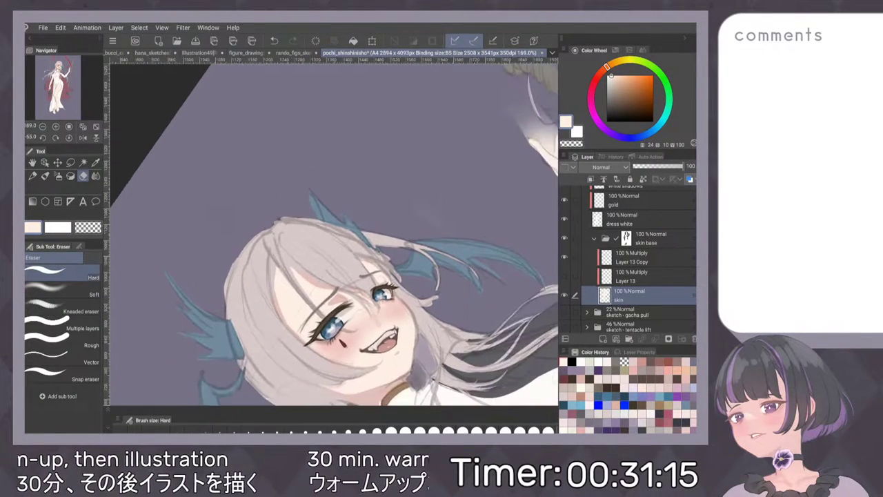
Load the skin layer's painted area as a selection to check its extent around the upper body, and undo the selection.
ctrl+click(604, 295)
drag(511, 265, 421, 234)
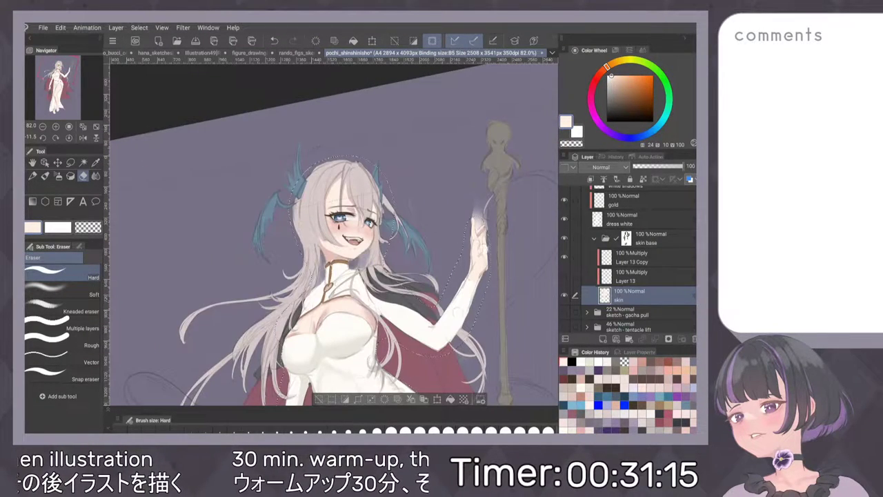
scroll(448, 216, up, 1)
key(ctrl+z)
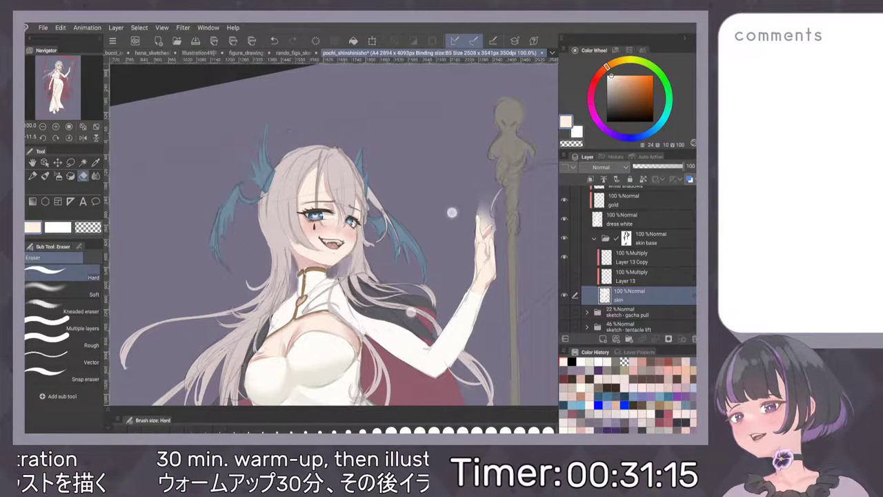
key(ctrl+plus)
key(ctrl+plus)
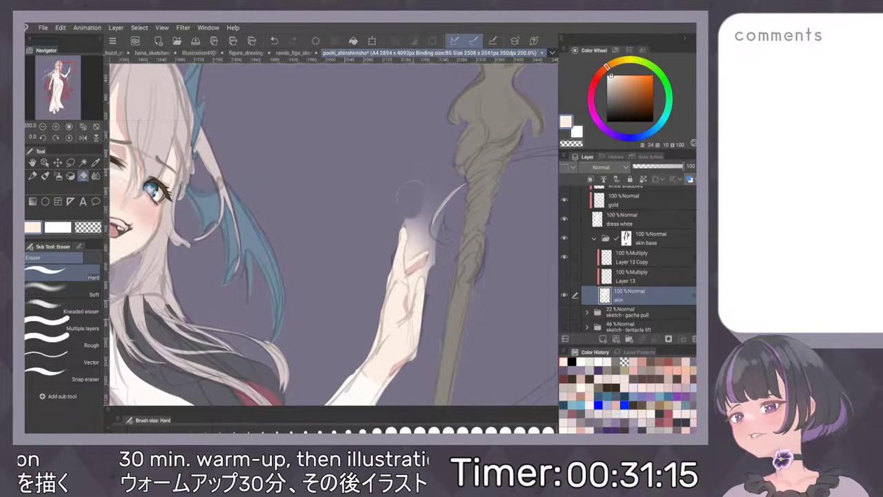
drag(413, 225, 414, 250)
key(ctrl+z)
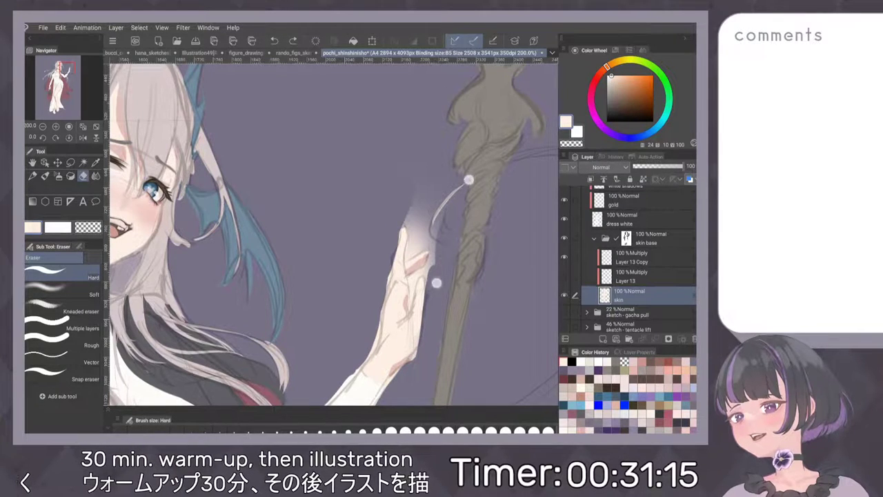
Inspect the soft glow at the raised hand's fingertips by toggling the skin layer's transparency lock and the visibility of Layer 13 and Layer 13 Copy.
scroll(452, 235, up, 3)
key(p)
scroll(457, 203, up, 2)
key(p)
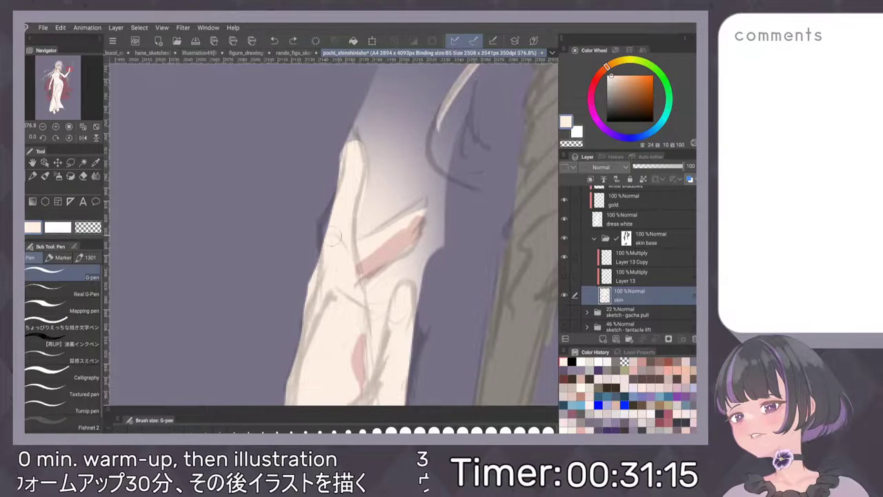
click(643, 178)
click(643, 178)
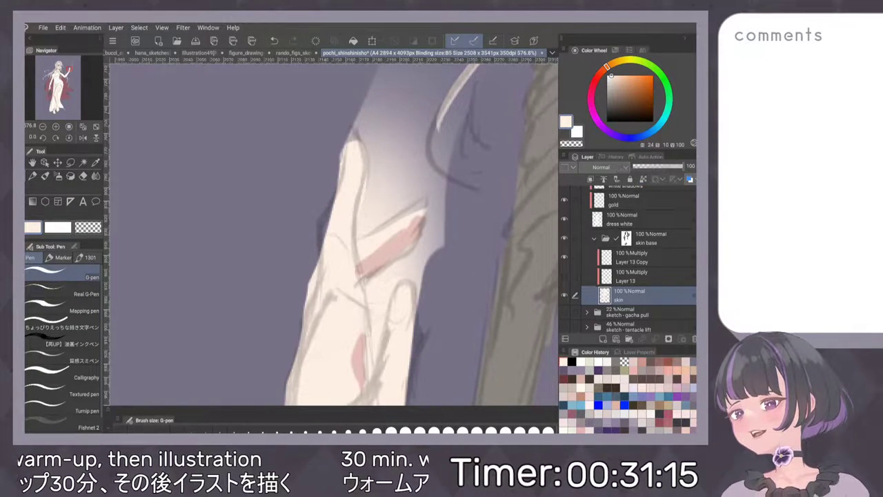
click(564, 276)
click(565, 276)
click(564, 258)
click(564, 258)
Extend the skin base folder's mask along the outer edge of the raised hand's fingers and palm with the G-pen.
click(627, 238)
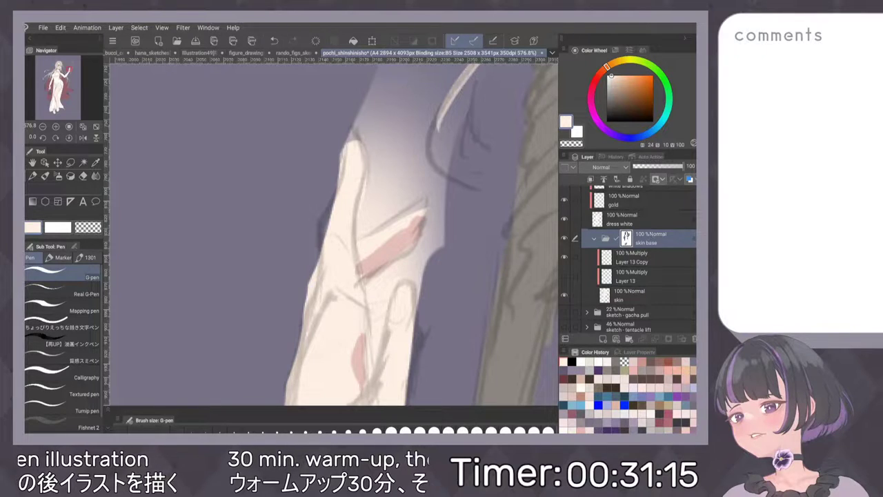
key(p)
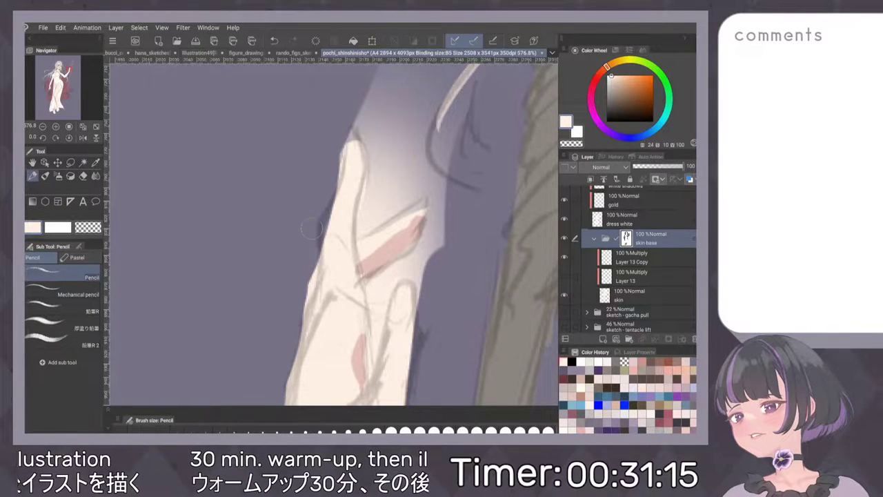
key(p)
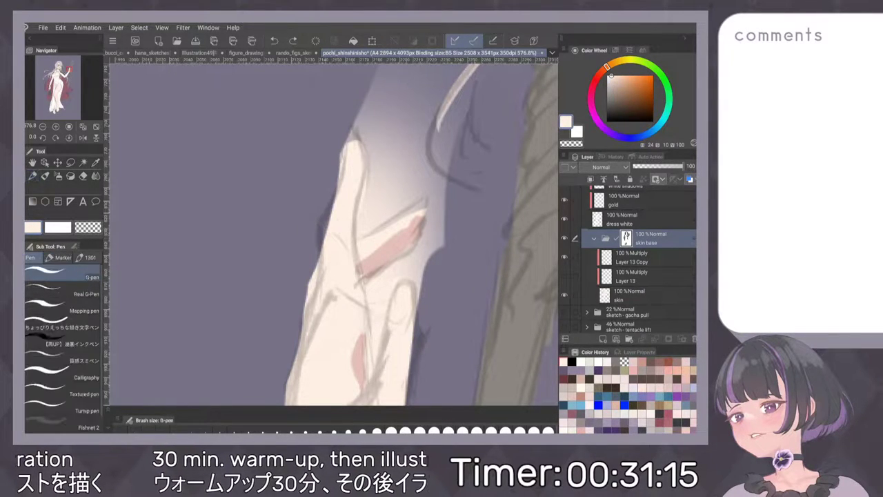
key(ctrl+z)
mouse_move(338, 189)
mouse_down()
mouse_move(319, 251)
mouse_move(325, 226)
mouse_up()
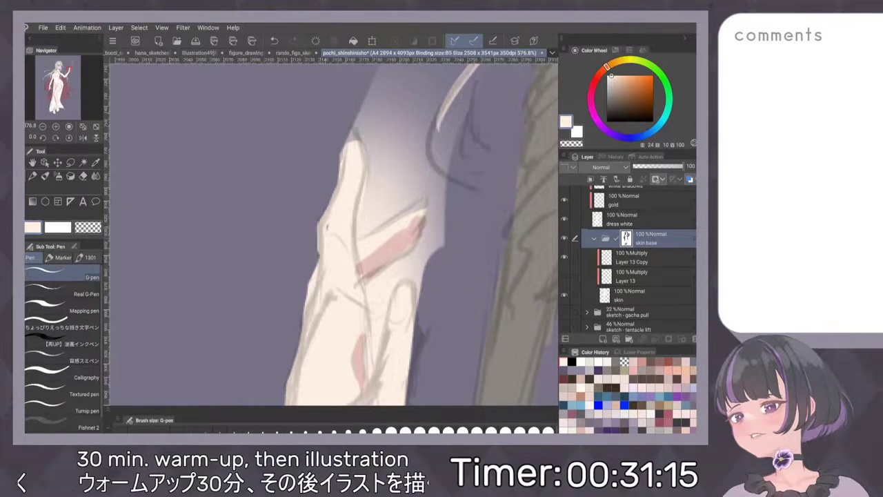
drag(304, 303, 295, 351)
drag(387, 315, 422, 186)
drag(335, 236, 325, 284)
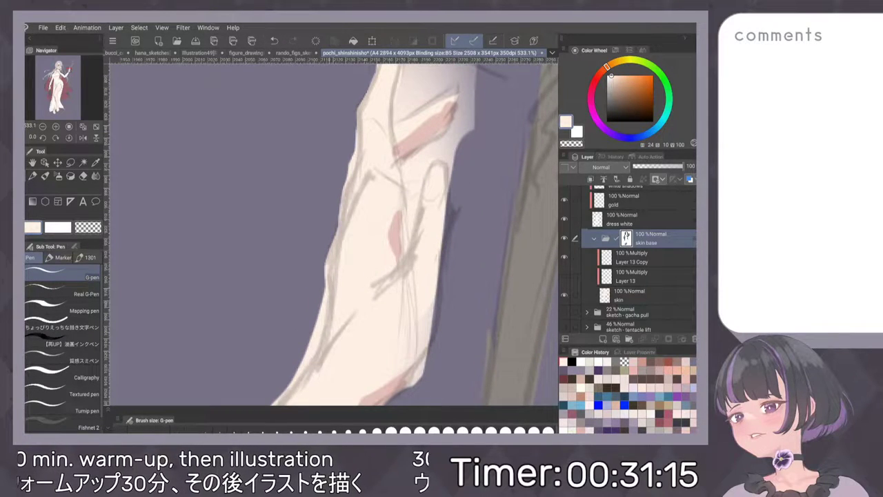
Undo the last mask stroke and trim the skin base mask along the raised hand's outer wrist using transparent colour.
scroll(416, 239, down, 5)
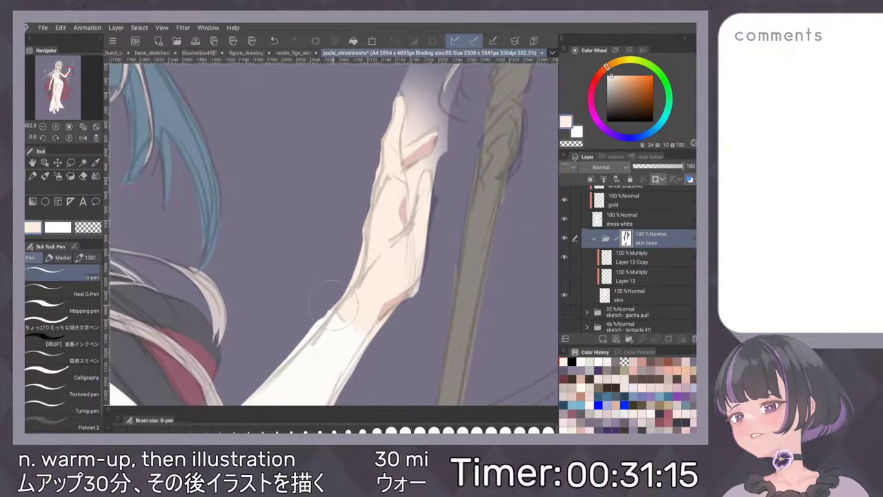
key(ctrl+z)
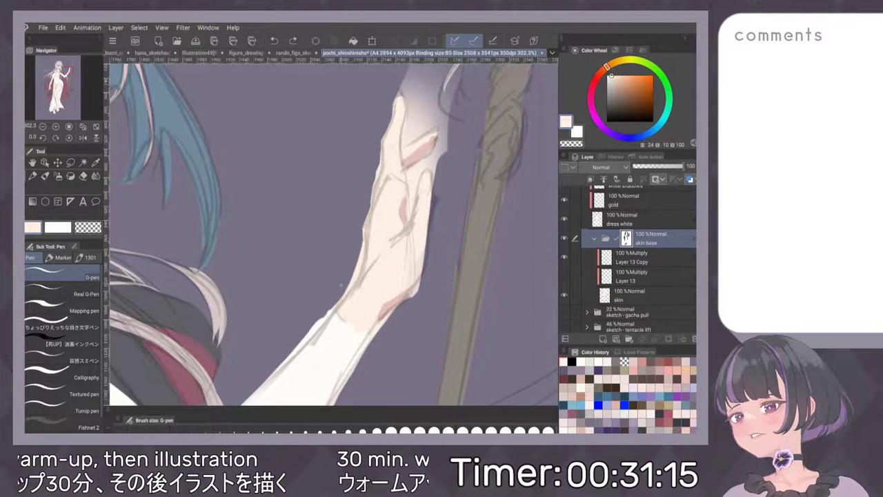
key(c)
drag(362, 238, 336, 308)
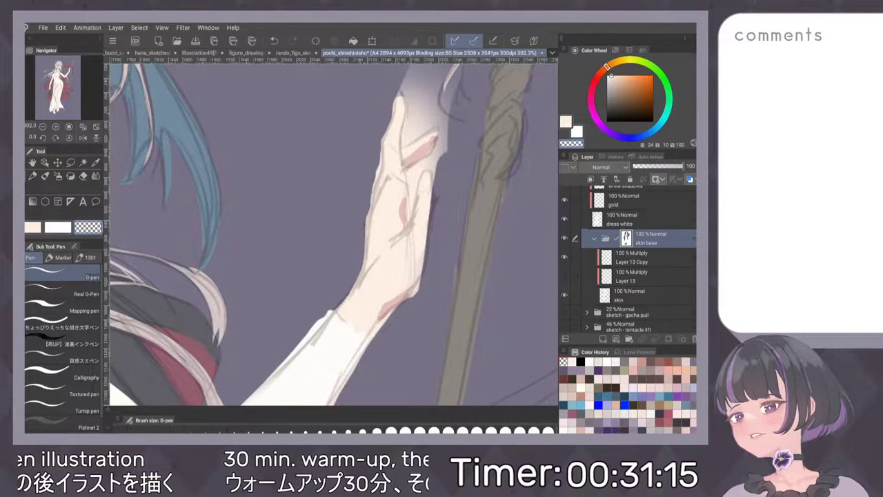
scroll(465, 283, up, 4)
drag(388, 274, 327, 346)
scroll(409, 256, down, 2)
mouse_move(364, 252)
mouse_down()
mouse_move(314, 320)
mouse_move(343, 275)
mouse_move(315, 311)
mouse_up()
drag(360, 257, 314, 308)
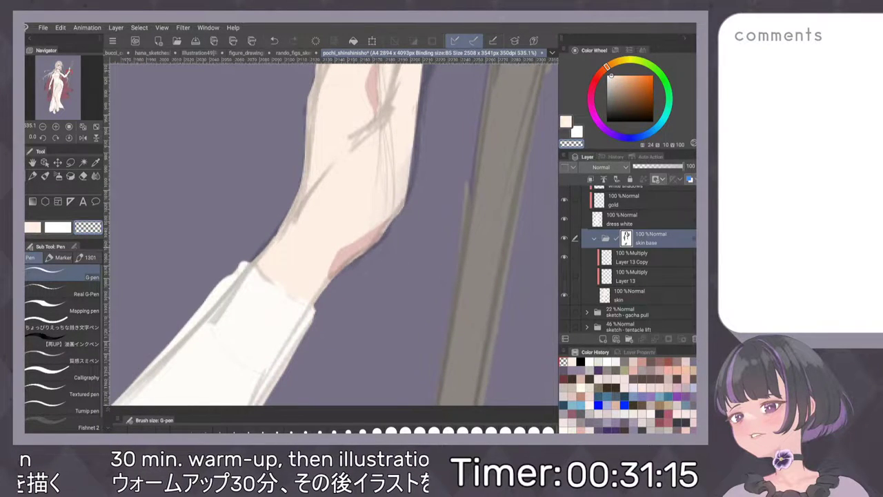
Trim excess skin from the mask along the heel of the raised hand and the underside of the white sleeve.
scroll(419, 254, down, 3)
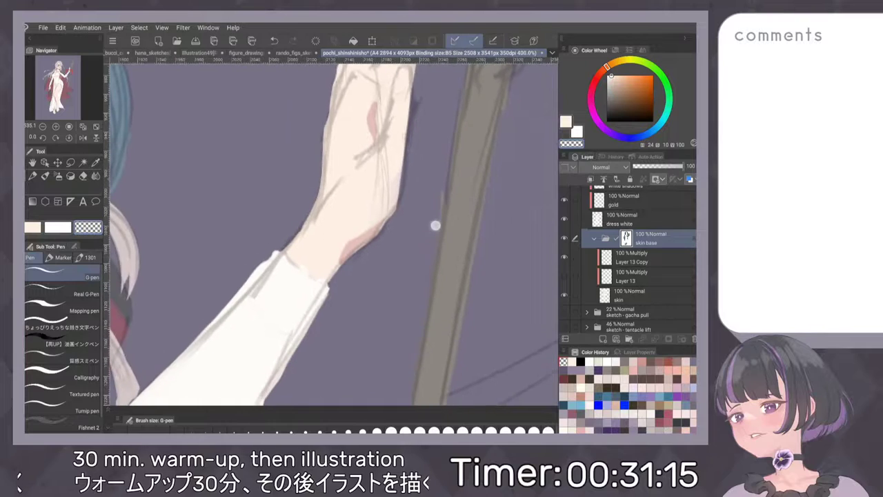
drag(334, 290, 283, 369)
drag(356, 242, 331, 291)
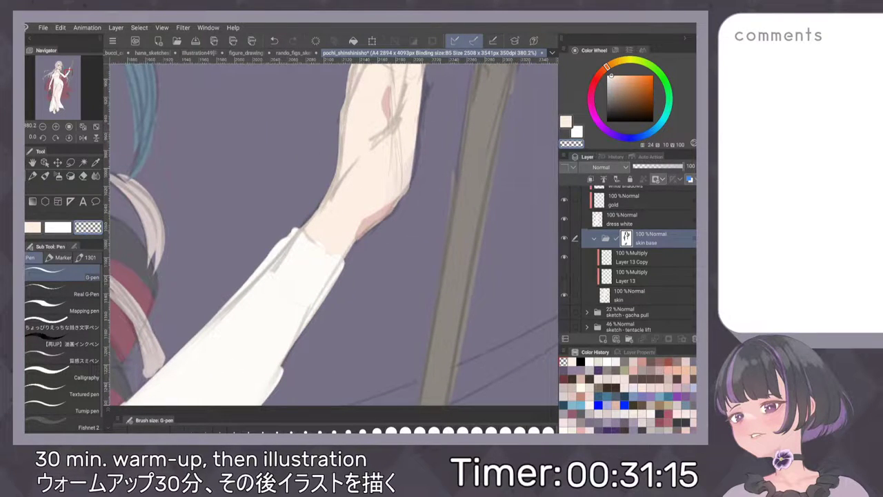
drag(398, 252, 433, 90)
drag(283, 260, 202, 342)
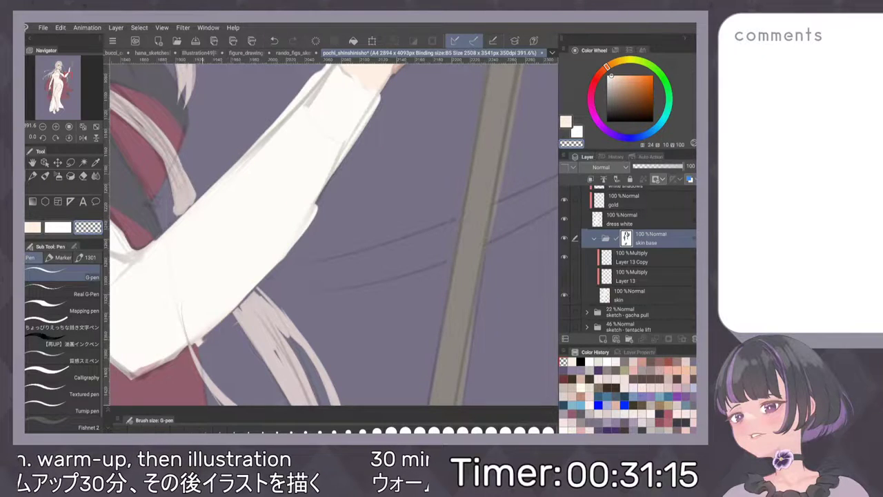
drag(259, 282, 215, 327)
Cut the gap between the raised hand's lower finger and palm out of the skin base mask, following the sketch lines.
mouse_move(376, 176)
mouse_down()
mouse_move(433, 228)
mouse_move(428, 243)
mouse_move(402, 255)
mouse_move(379, 316)
mouse_up()
drag(448, 211, 416, 272)
mouse_move(400, 171)
mouse_down()
mouse_move(355, 201)
mouse_move(410, 168)
mouse_up()
drag(358, 200, 357, 264)
drag(360, 232, 362, 271)
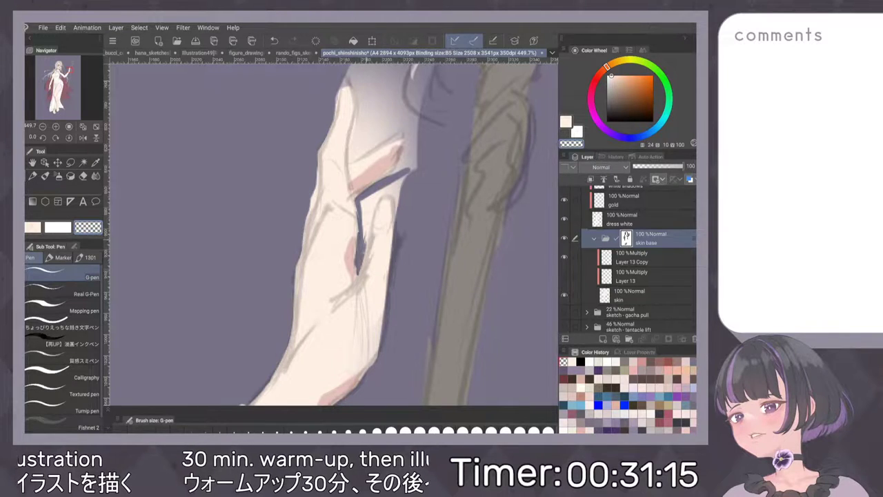
drag(379, 192, 364, 236)
mouse_move(378, 190)
mouse_down()
mouse_move(366, 202)
mouse_move(409, 174)
mouse_move(396, 222)
mouse_up()
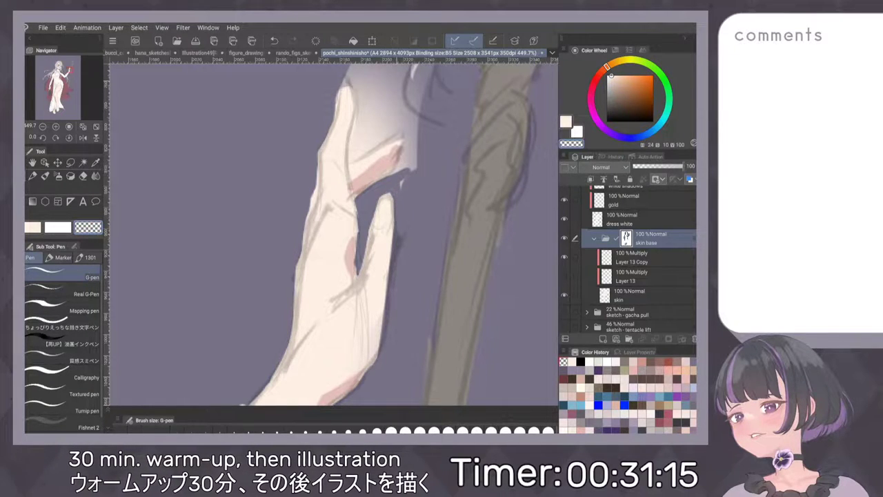
Mask out a clean outline around the raised hand's upper two fingers, separating them from the soft glow.
drag(463, 186, 443, 317)
mouse_move(318, 198)
mouse_down()
mouse_move(331, 235)
mouse_move(320, 279)
mouse_up()
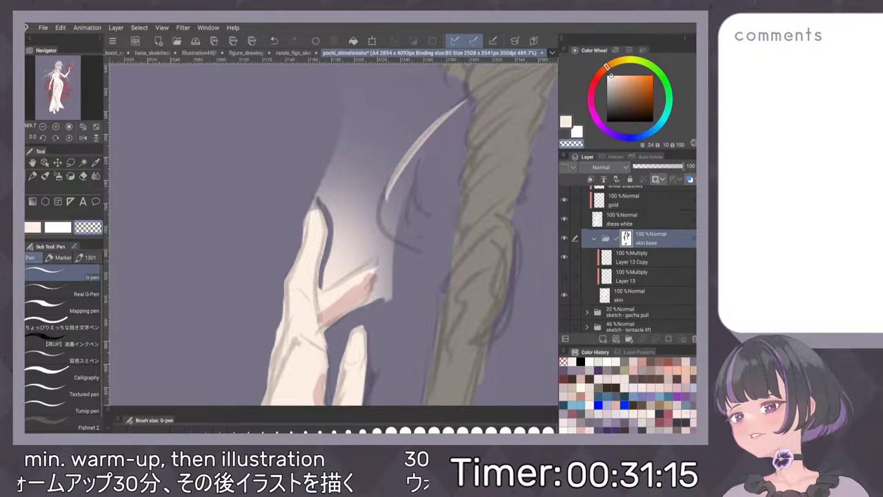
mouse_move(375, 259)
mouse_down()
mouse_move(319, 291)
mouse_move(386, 249)
mouse_move(361, 307)
mouse_move(391, 301)
mouse_up()
scroll(452, 265, up, 2)
drag(283, 217, 292, 233)
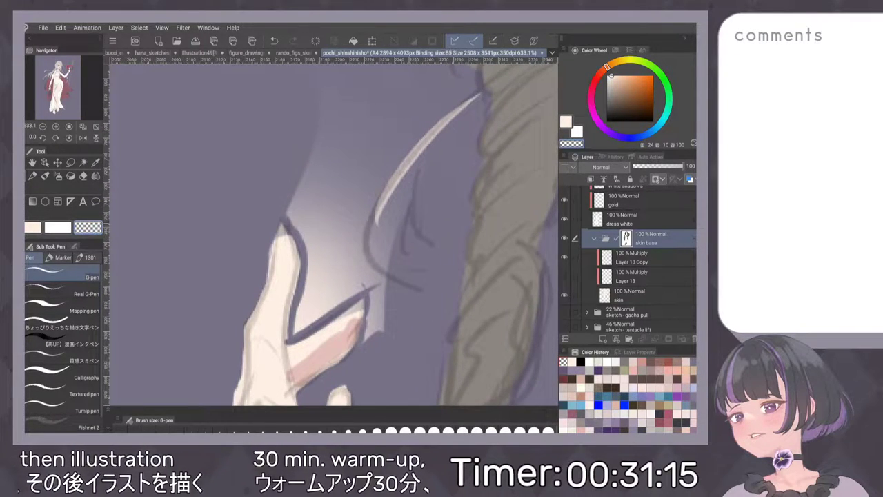
Clear the remaining glow above and between the raised hand's fingers from the skin base mask with the Hard eraser.
scroll(442, 190, down, 3)
key(e)
mouse_move(367, 184)
mouse_down()
mouse_move(386, 225)
mouse_move(376, 232)
mouse_move(368, 222)
mouse_up()
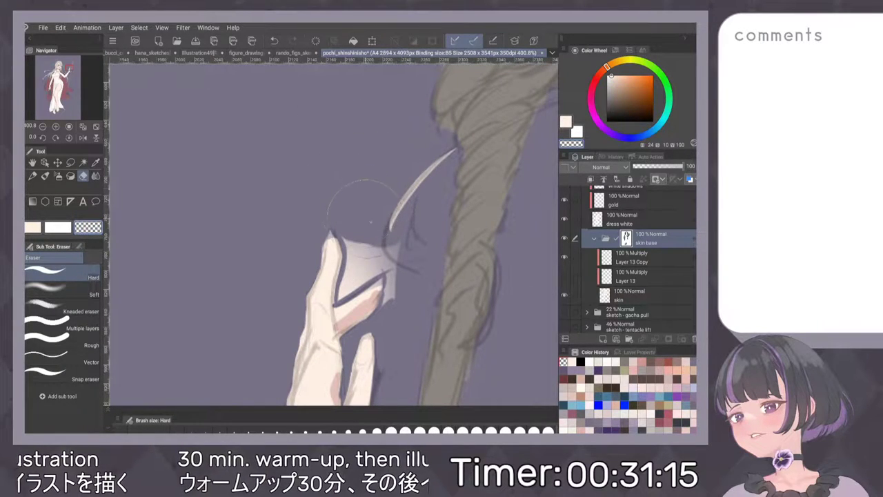
mouse_move(312, 254)
mouse_down()
mouse_move(302, 268)
mouse_move(352, 254)
mouse_move(345, 283)
mouse_move(373, 271)
mouse_move(351, 262)
mouse_move(392, 285)
mouse_move(386, 303)
mouse_move(380, 294)
mouse_up()
scroll(436, 263, down, 1)
Refine the mask at the raised hand's upper two fingers with the G-pen, restoring skin at the tip and inner edge.
key(p)
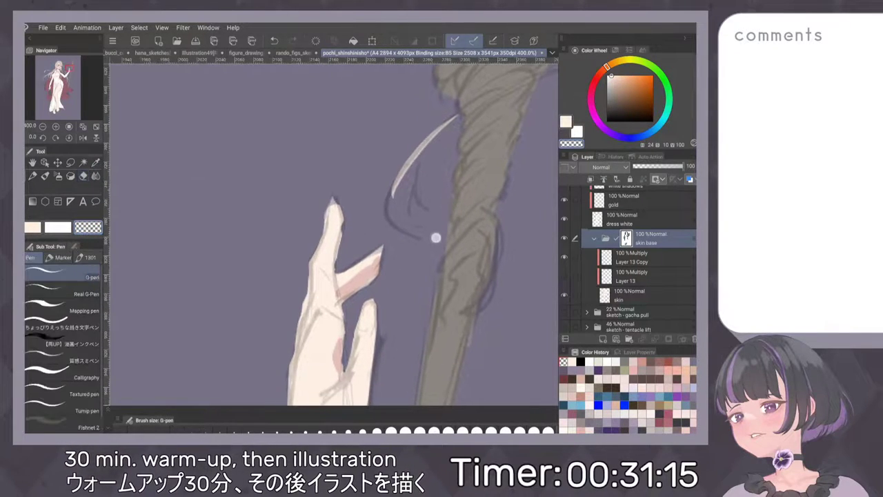
scroll(426, 280, up, 4)
key(ctrl+z)
key(ctrl+y)
key(ctrl+z)
key(c)
drag(292, 296, 350, 252)
key(ctrl+z)
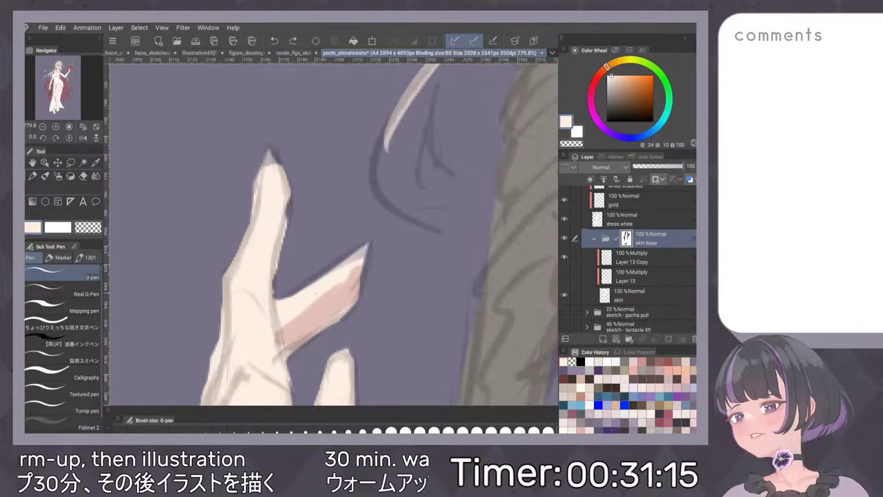
key(ctrl+y)
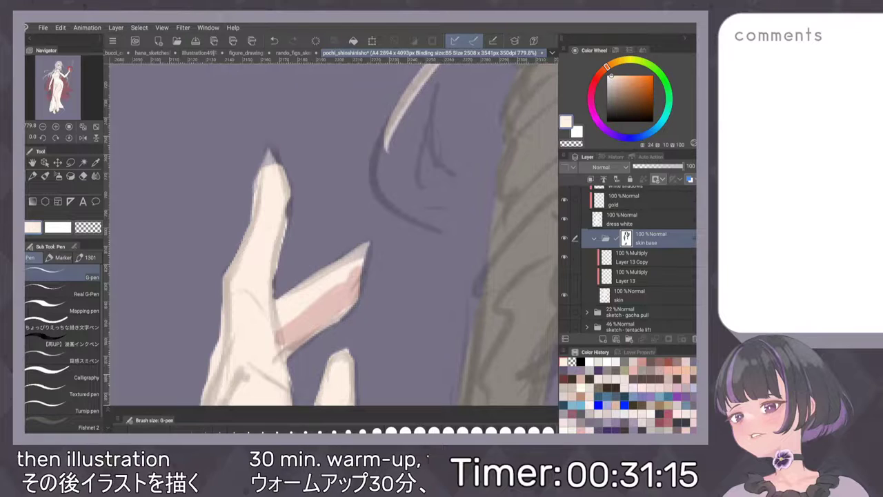
drag(369, 245, 364, 268)
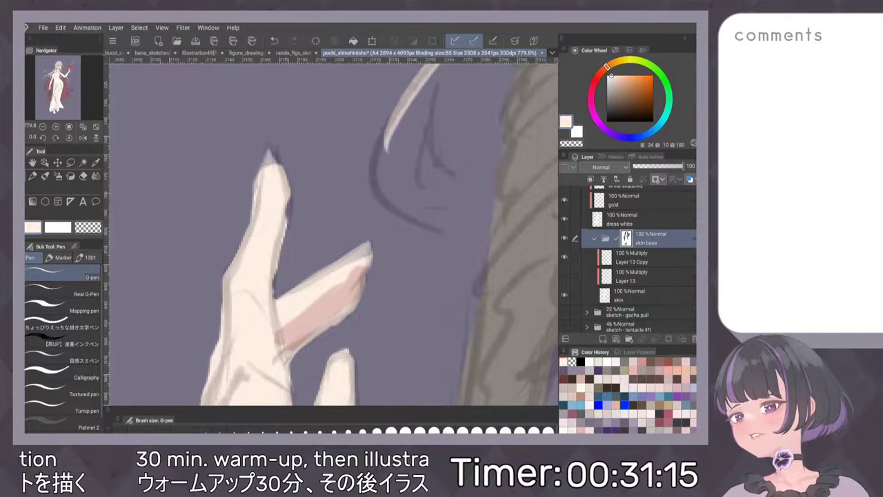
drag(293, 192, 278, 270)
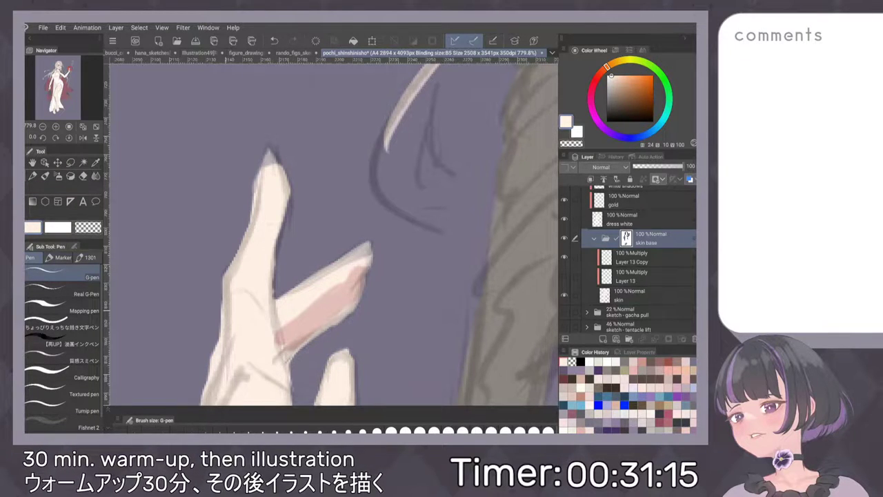
Trim the dress white layer's excess along the exposed thigh's edge using transparent colour, and sample the dress's off-white.
scroll(363, 249, down, 3)
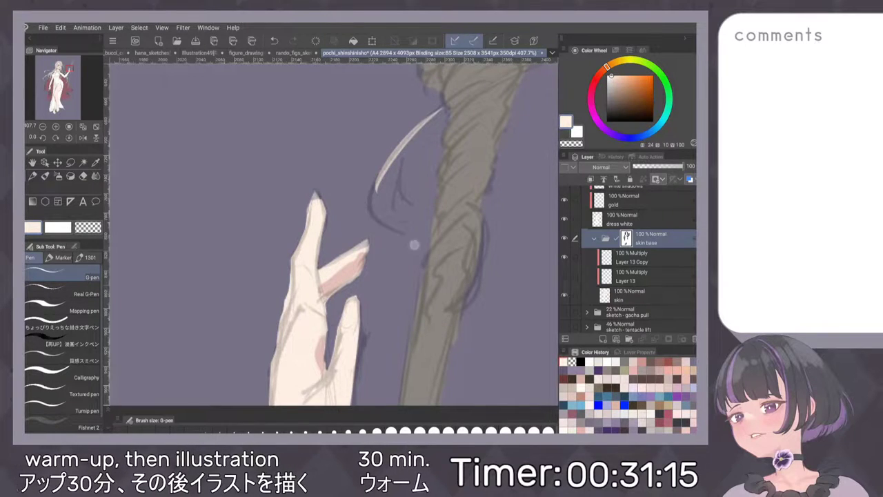
scroll(412, 244, down, 3)
scroll(472, 231, down, 3)
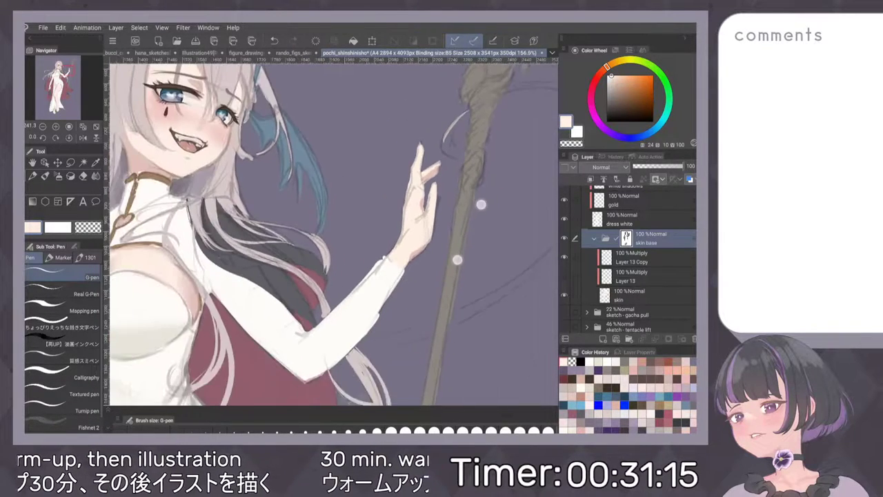
scroll(442, 297, down, 3)
scroll(426, 287, down, 3)
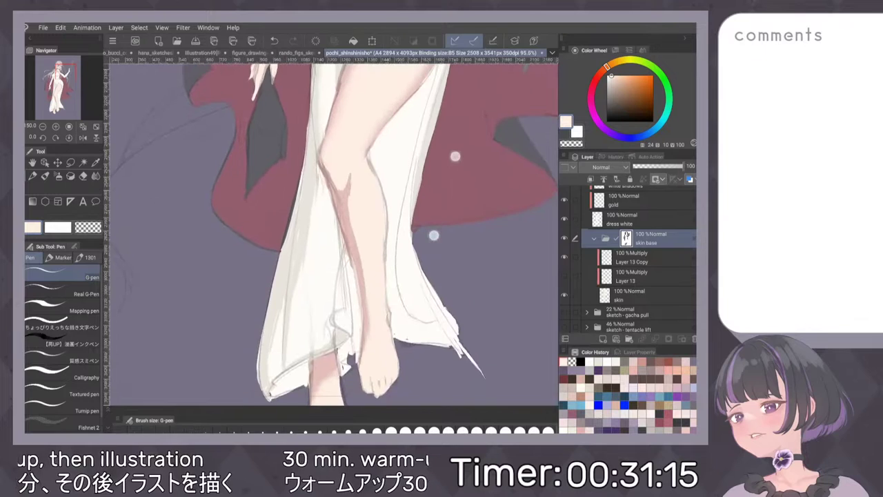
scroll(445, 196, up, 3)
click(625, 220)
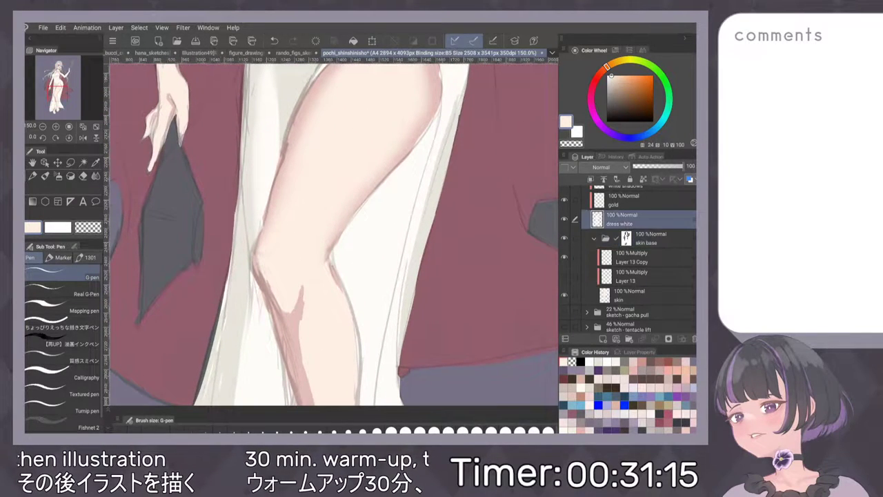
scroll(419, 213, up, 2)
key(c)
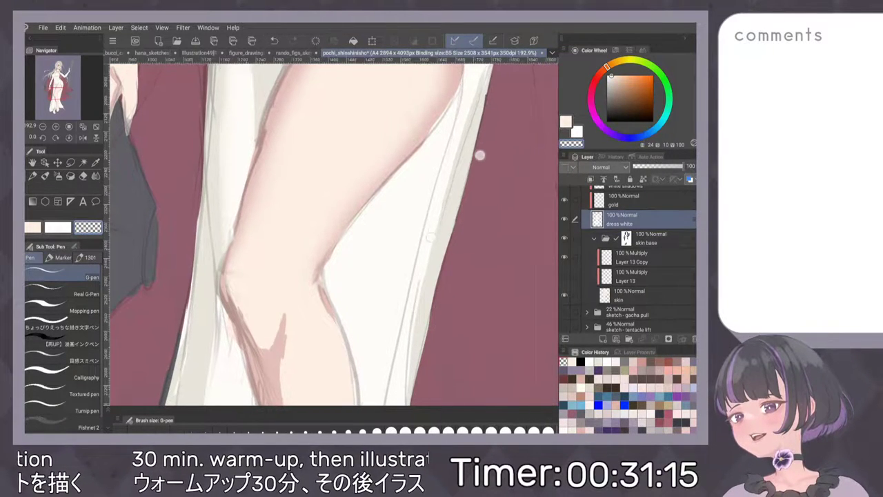
scroll(476, 173, up, 1)
drag(418, 151, 376, 213)
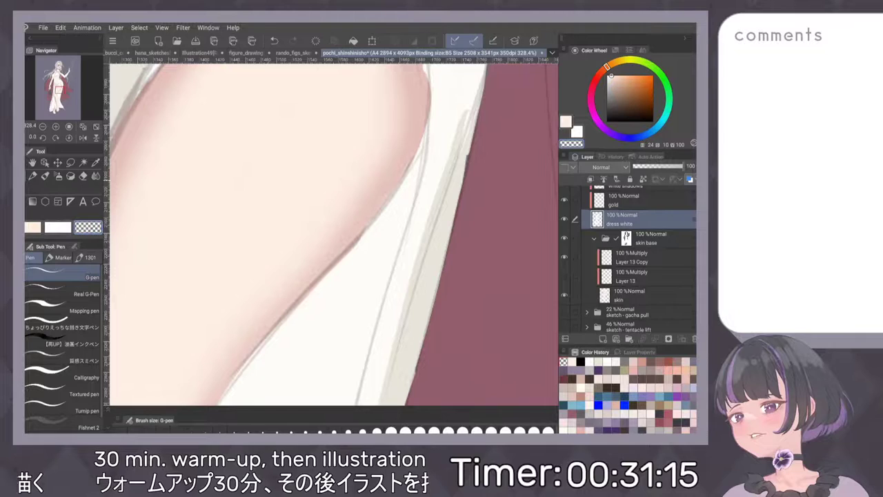
scroll(455, 175, up, 1)
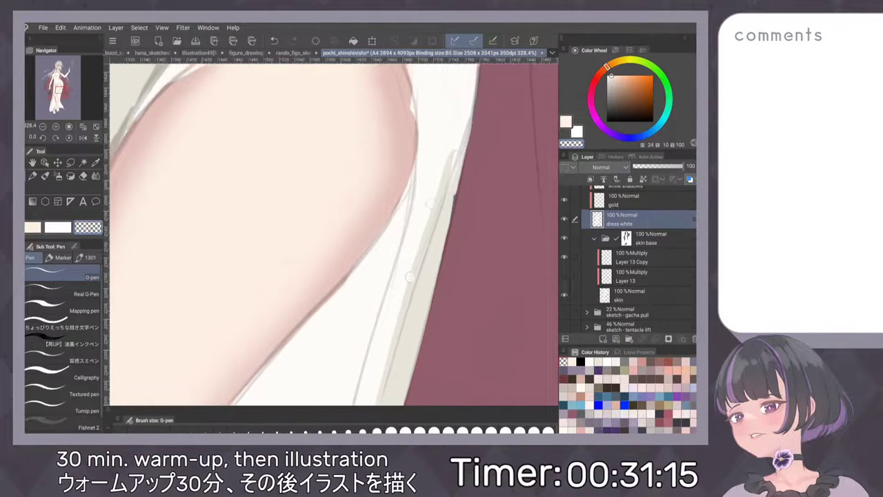
drag(385, 195, 370, 238)
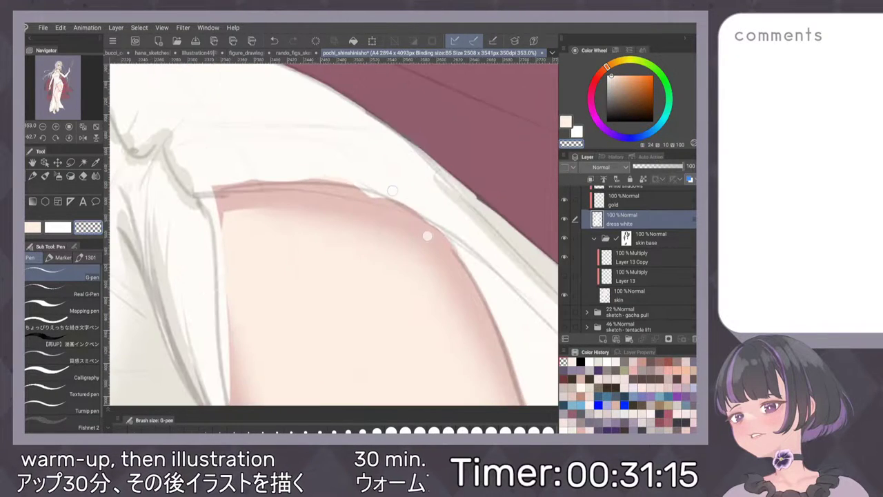
drag(351, 183, 326, 201)
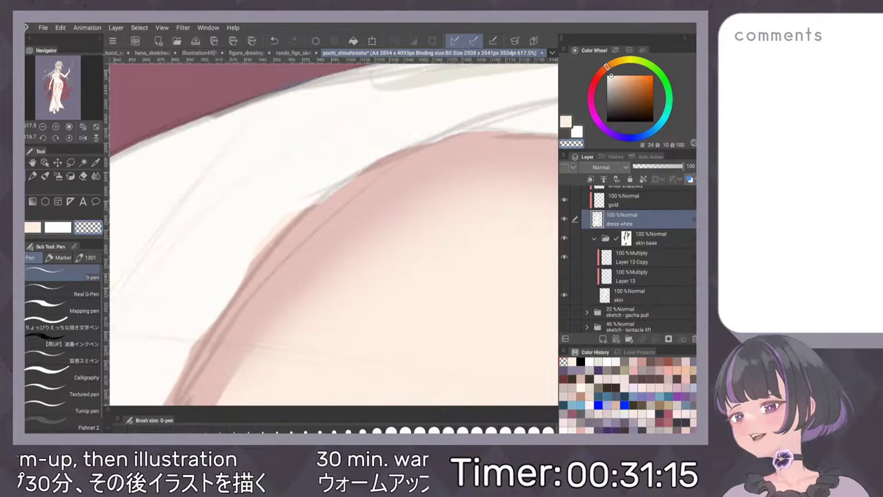
scroll(387, 243, down, 1)
alt+click(249, 261)
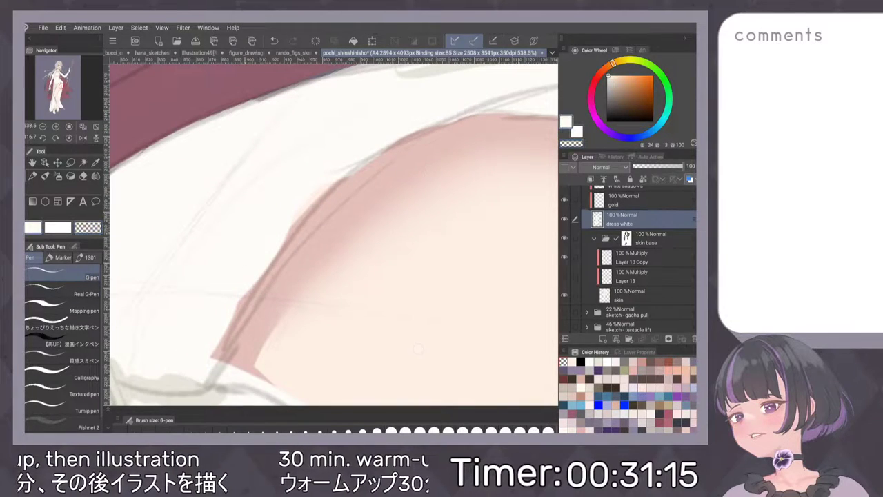
key(p)
drag(228, 344, 263, 328)
key(ctrl+z)
key(p)
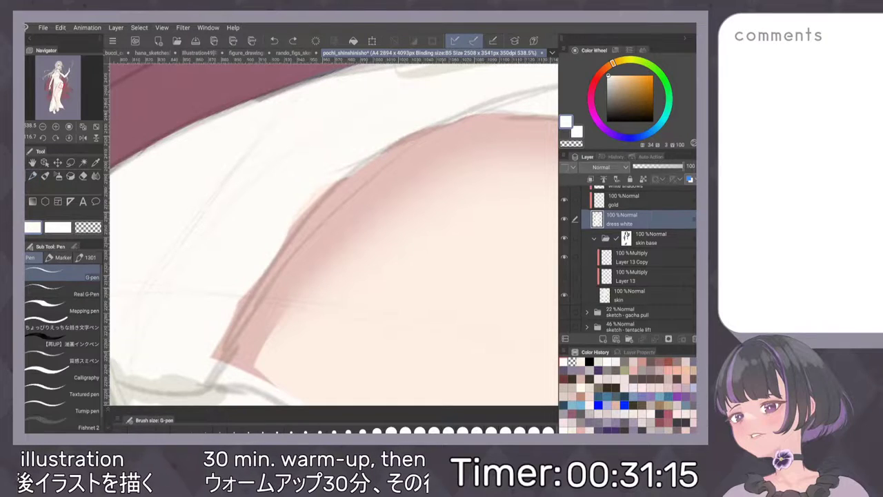
mouse_move(236, 357)
mouse_down()
mouse_move(233, 345)
mouse_move(266, 273)
mouse_move(304, 222)
mouse_move(401, 138)
mouse_up()
key(ctrl+z)
key(ctrl+z)
key(ctrl+z)
Paint off-white on the dress white layer along the upper edge of the exposed thigh to match the sketch line.
mouse_move(219, 358)
mouse_down()
mouse_move(314, 207)
mouse_move(346, 178)
mouse_up()
drag(384, 153, 467, 117)
scroll(478, 168, down, 4)
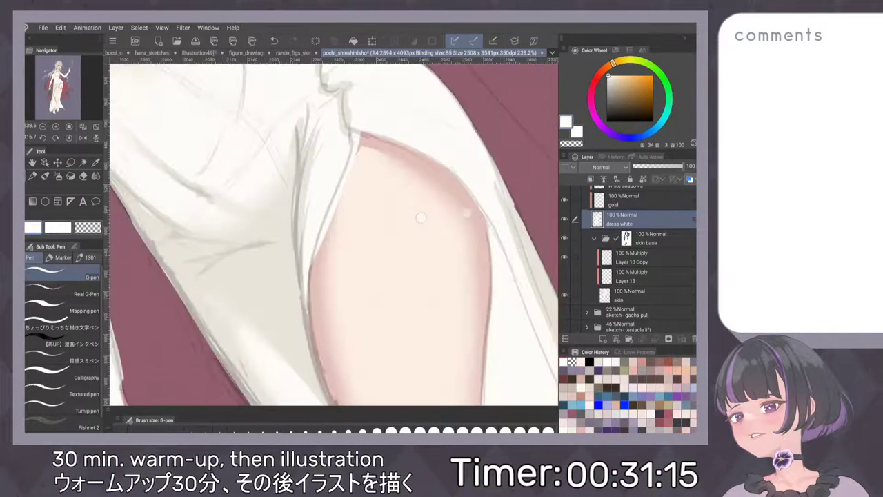
scroll(483, 182, up, 3)
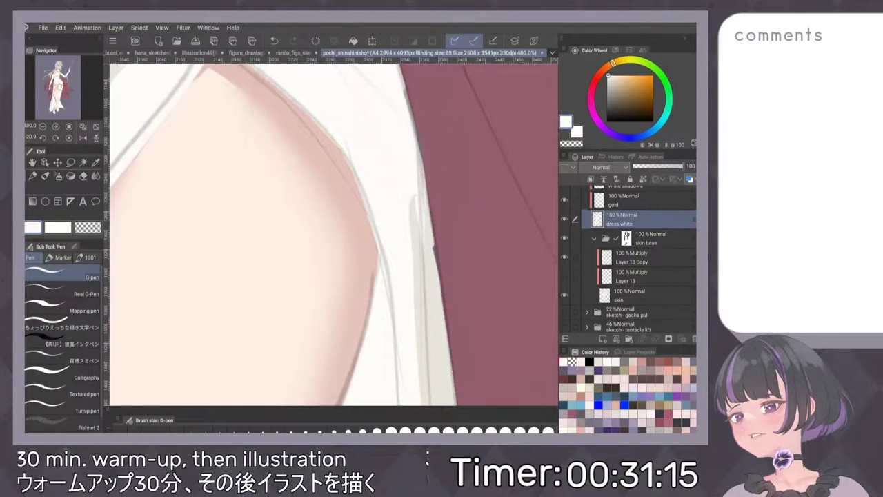
Refine the dress white layer's edge along the inner side of the thigh opening, from its peak downward, following the sketch line.
scroll(423, 165, down, 3)
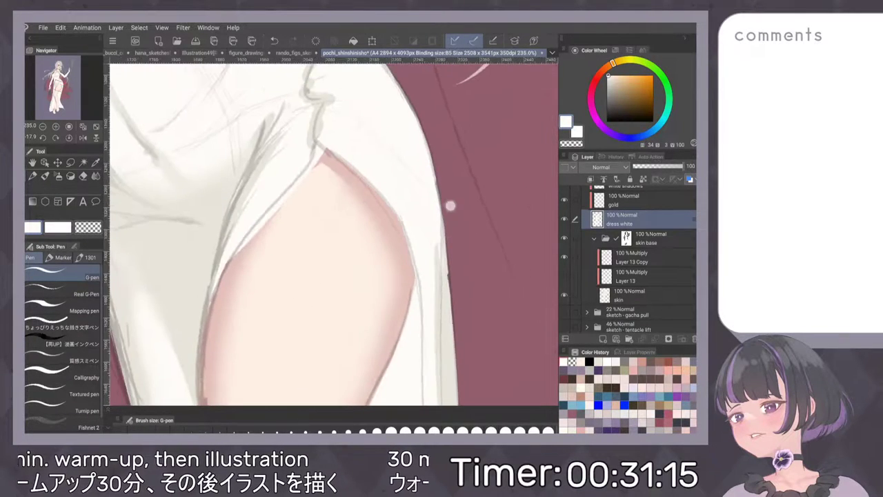
scroll(387, 220, up, 2)
mouse_move(249, 265)
mouse_down()
mouse_move(297, 216)
mouse_move(233, 277)
mouse_up()
mouse_move(298, 213)
mouse_down()
mouse_move(342, 164)
mouse_move(325, 180)
mouse_up()
mouse_move(339, 159)
mouse_down()
mouse_move(345, 148)
mouse_move(308, 195)
mouse_up()
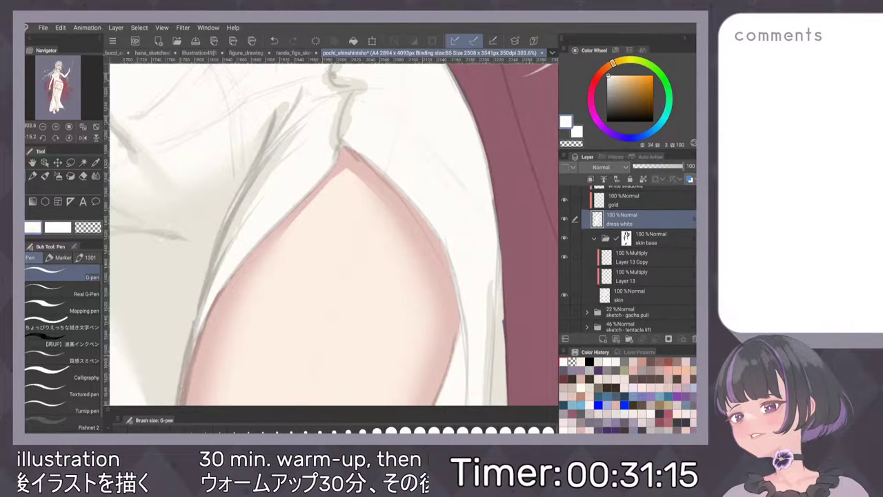
drag(209, 319, 240, 266)
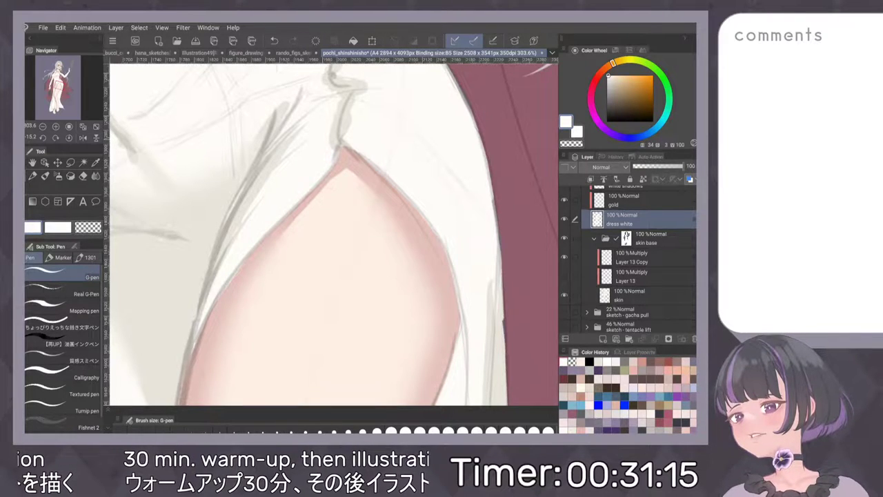
Paint off-white on the dress white layer along the outer edge of the thigh opening, just below its peak.
mouse_move(394, 205)
mouse_down()
mouse_move(416, 184)
mouse_move(536, 227)
mouse_up()
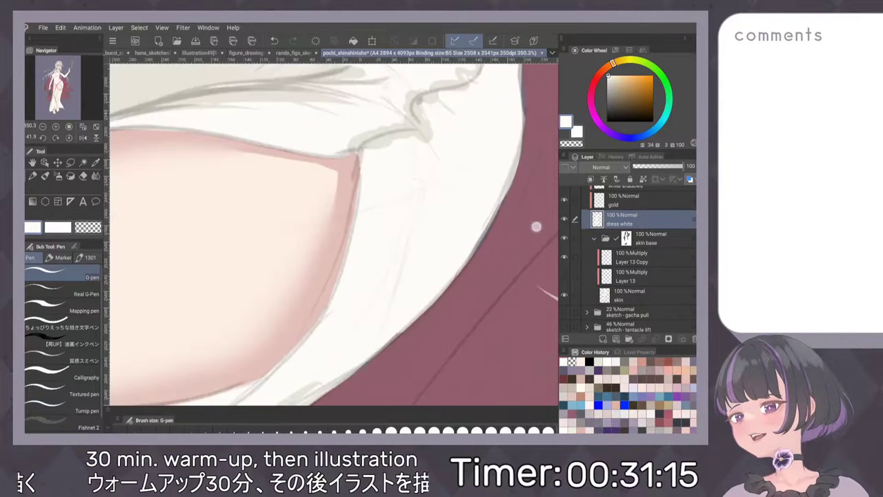
drag(355, 172, 350, 229)
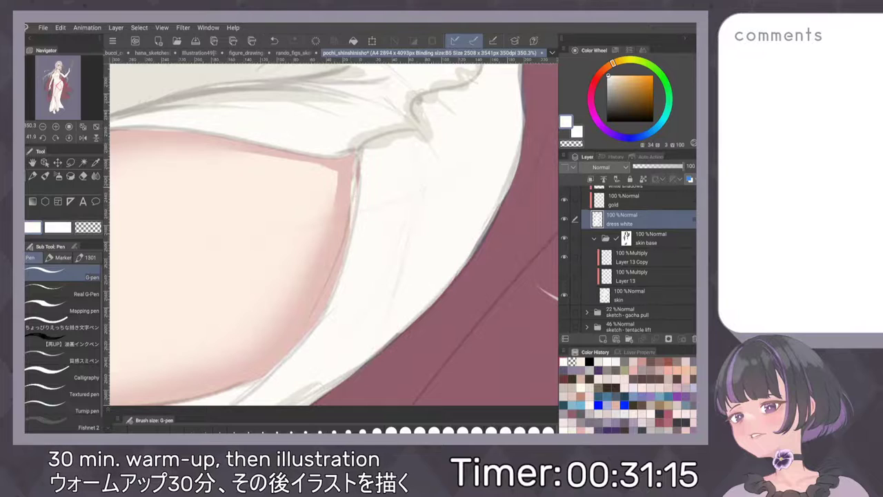
drag(358, 163, 358, 189)
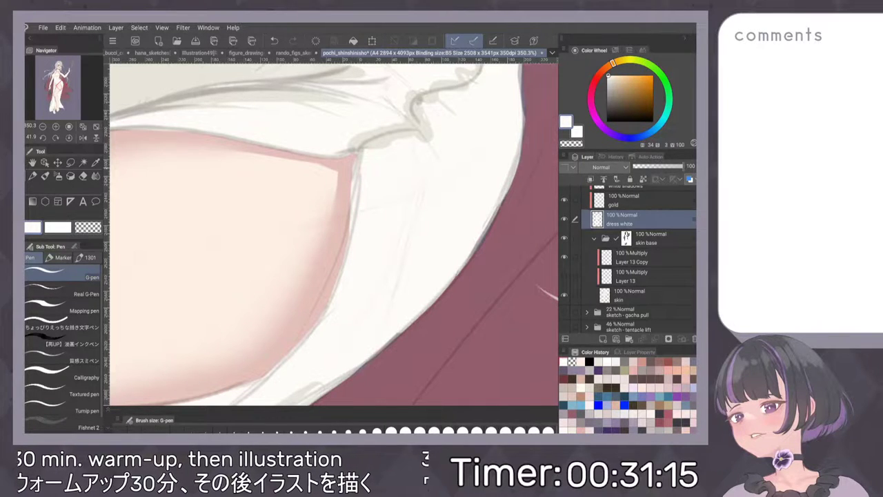
drag(345, 246, 328, 308)
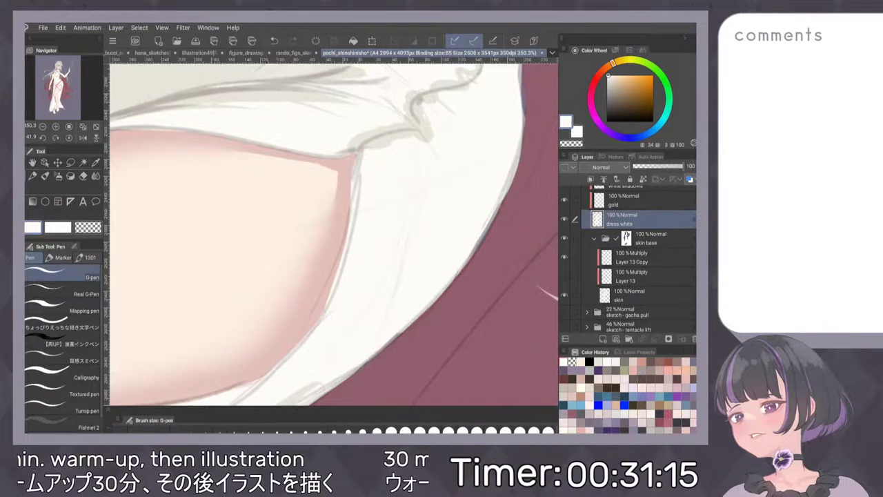
Clean up the dress white edge with off-white behind the bent knee, where the thigh meets the calf.
scroll(400, 254, down, 5)
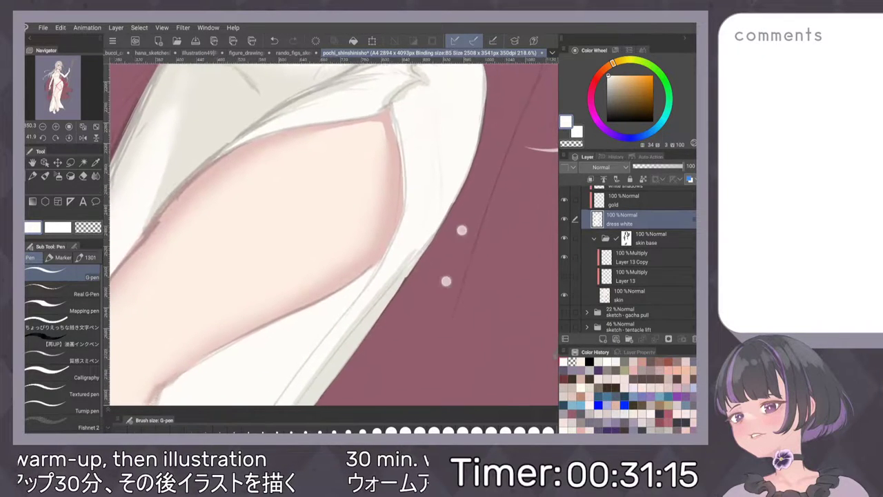
scroll(400, 215, up, 5)
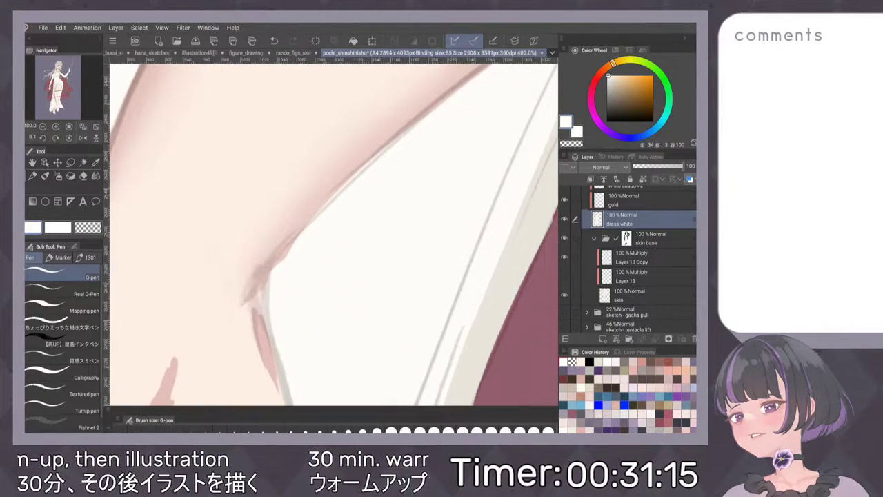
drag(298, 239, 277, 264)
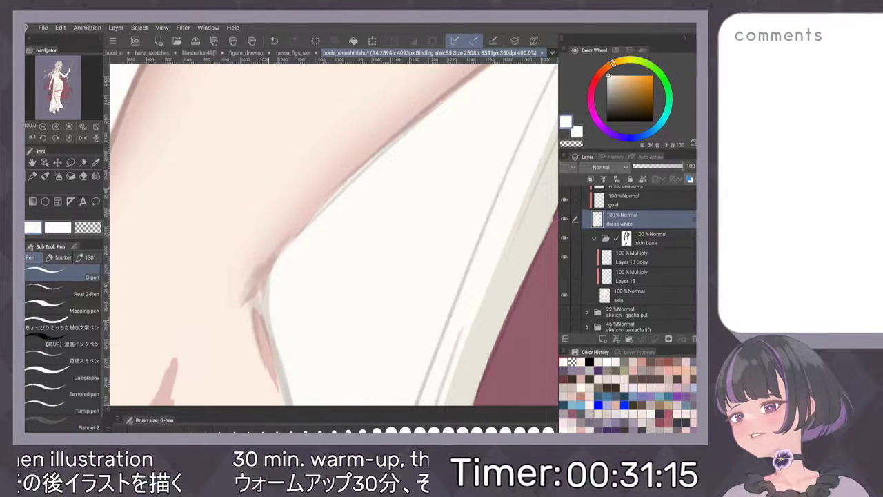
Examine the dress and skin edges from the knee down to the hem and both feet.
scroll(413, 254, down, 5)
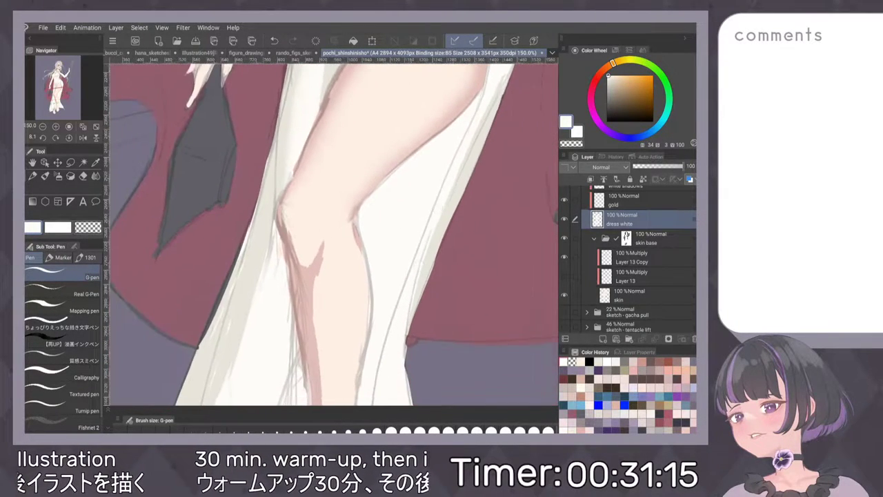
scroll(430, 253, up, 1)
scroll(419, 294, up, 1)
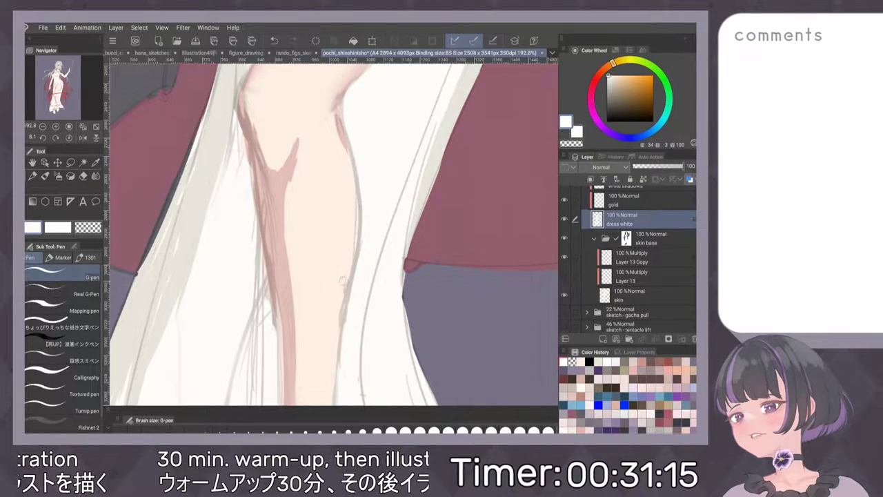
scroll(414, 235, down, 1)
drag(390, 276, 438, 185)
scroll(334, 234, up, 1)
scroll(467, 199, down, 3)
scroll(468, 199, down, 2)
scroll(477, 217, up, 2)
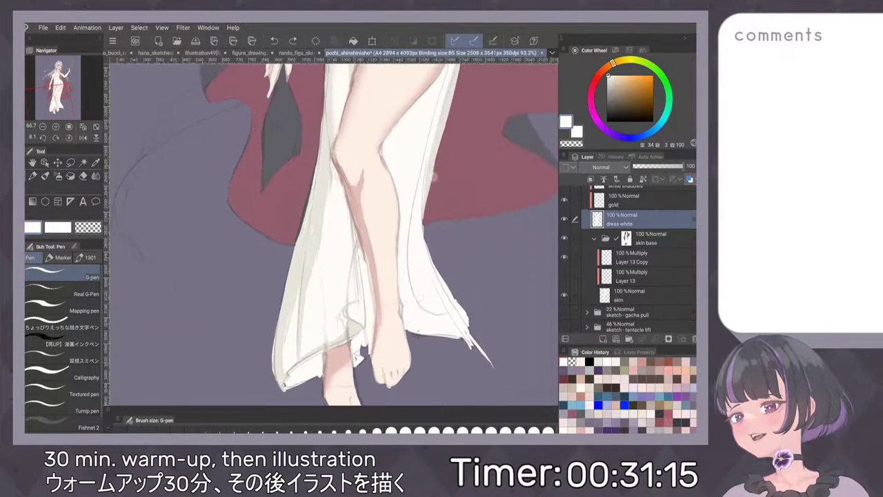
drag(439, 227, 435, 198)
scroll(390, 391, up, 4)
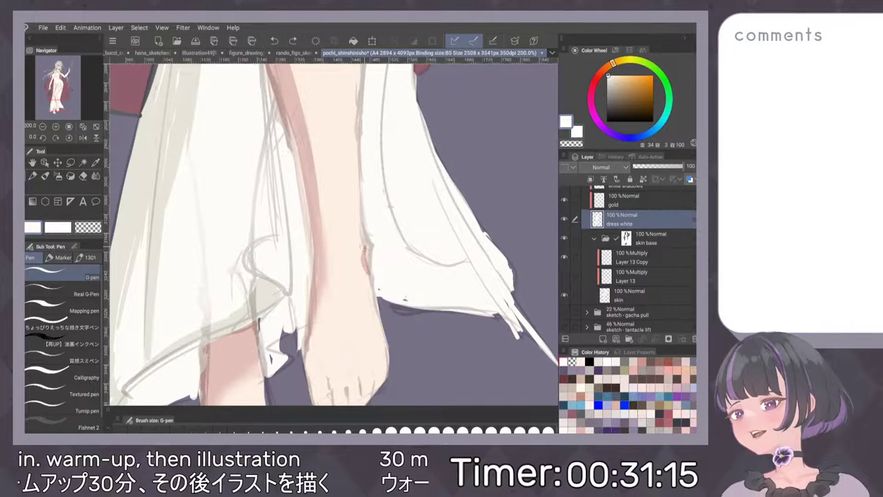
scroll(462, 222, down, 2)
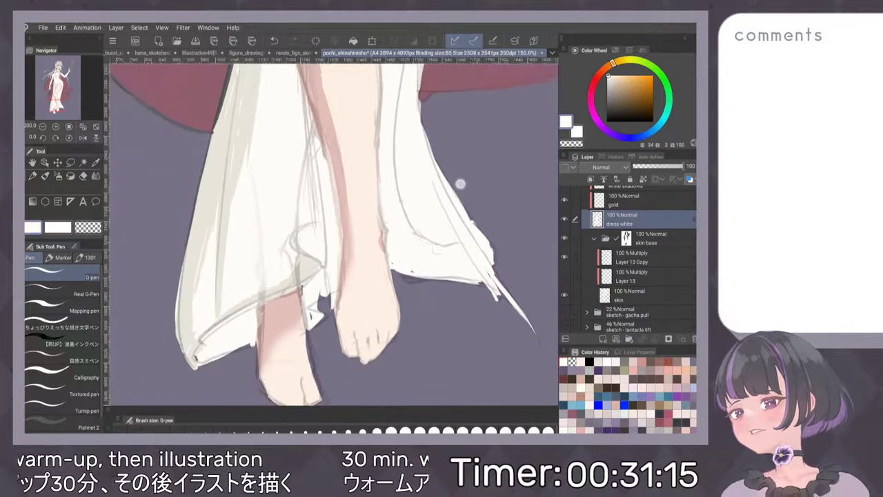
drag(463, 176, 477, 128)
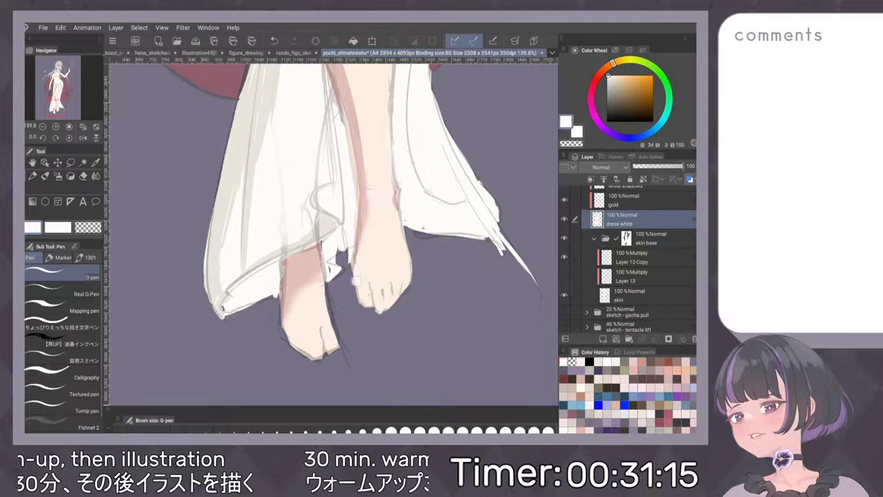
scroll(301, 276, up, 2)
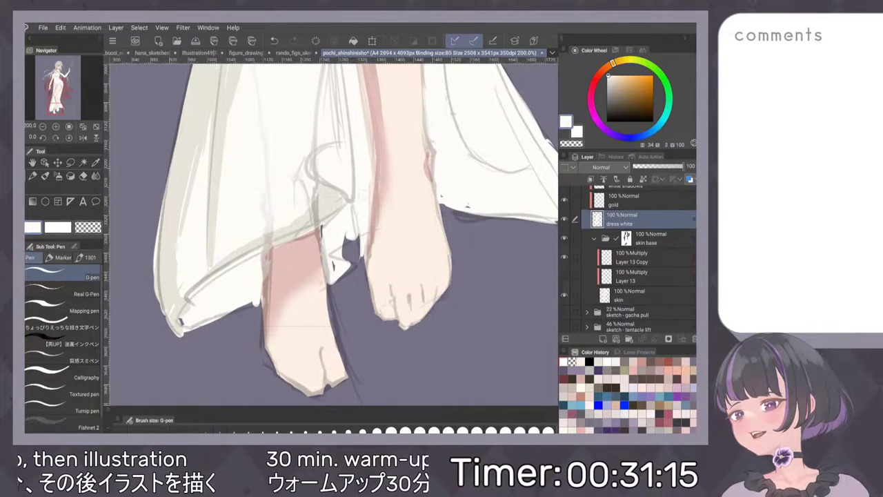
Compare the hem area around the rear ankle by undoing and redoing the last edit and toggling the dress white layer's visibility.
key(ctrl+z)
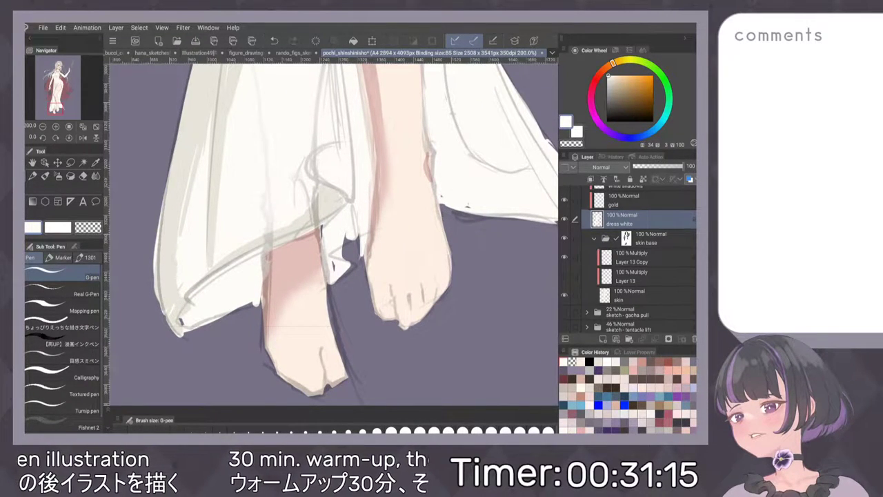
scroll(336, 294, up, 2)
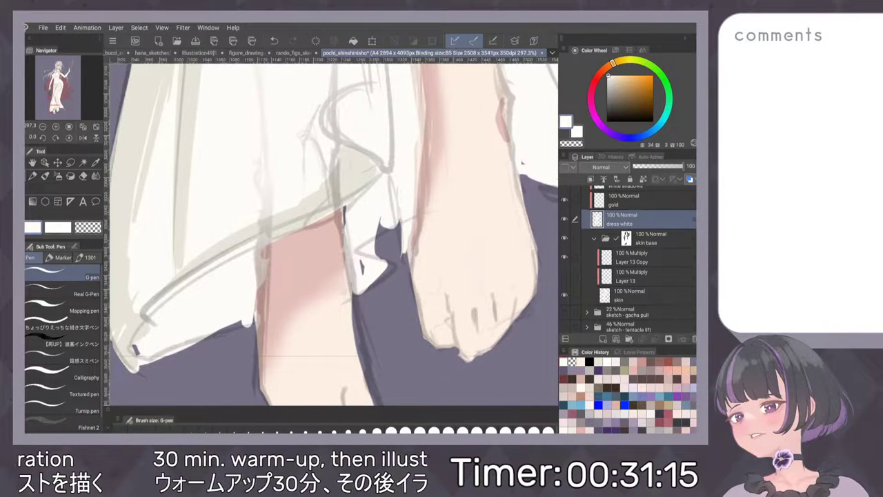
click(565, 218)
key(ctrl+y)
key(ctrl+z)
key(ctrl+y)
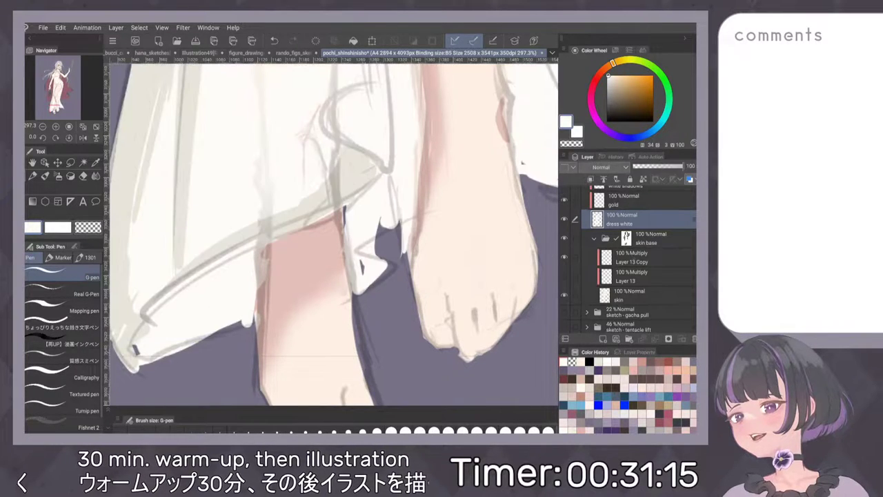
Sample the pink shadow on the rear ankle and extend it on Layer 13 Copy along the ankle's outer edge below the hem.
alt+click(300, 254)
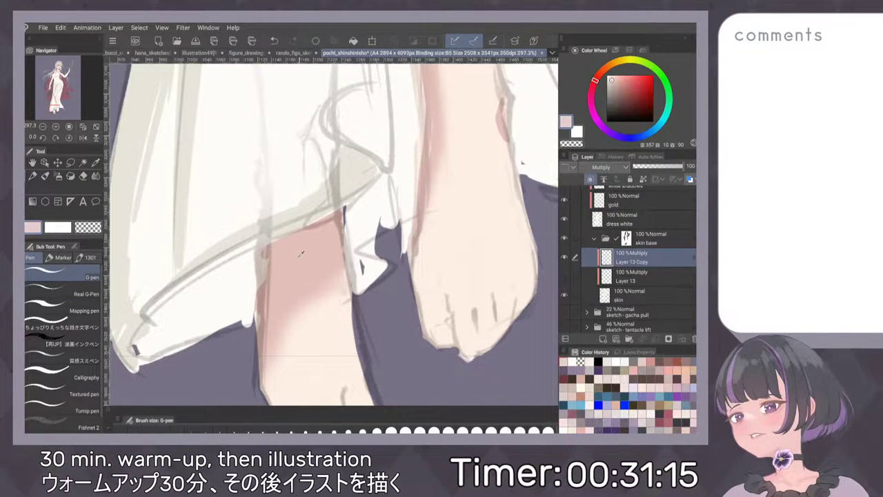
drag(279, 250, 258, 290)
drag(260, 309, 255, 318)
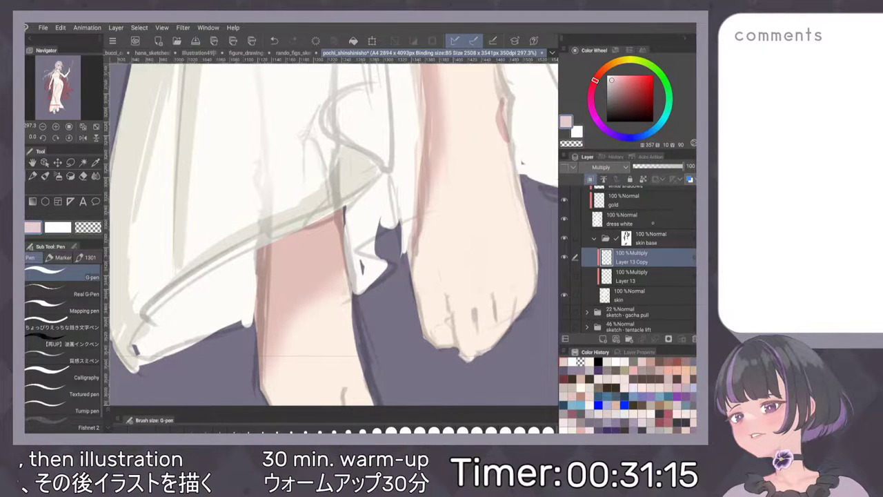
Return to the dress white layer, sample the dress's off-white, and toggle the layer's visibility to check its coverage.
click(653, 223)
alt+click(286, 169)
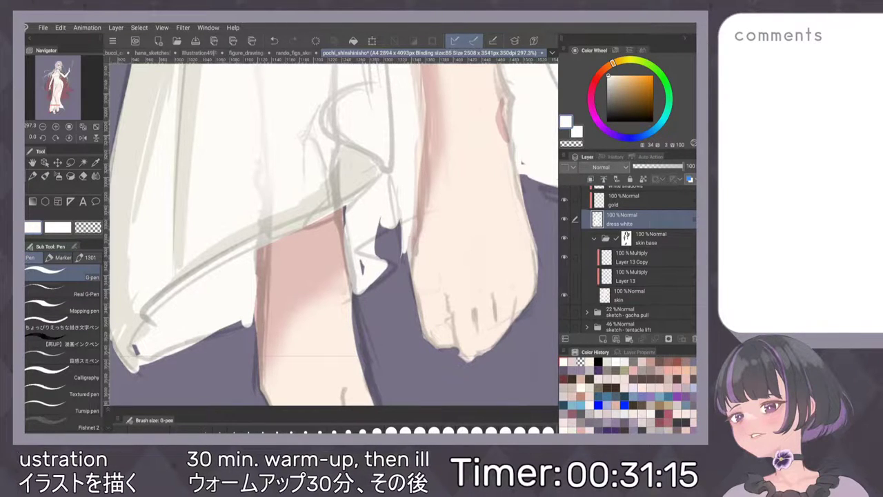
click(565, 219)
click(564, 219)
click(564, 219)
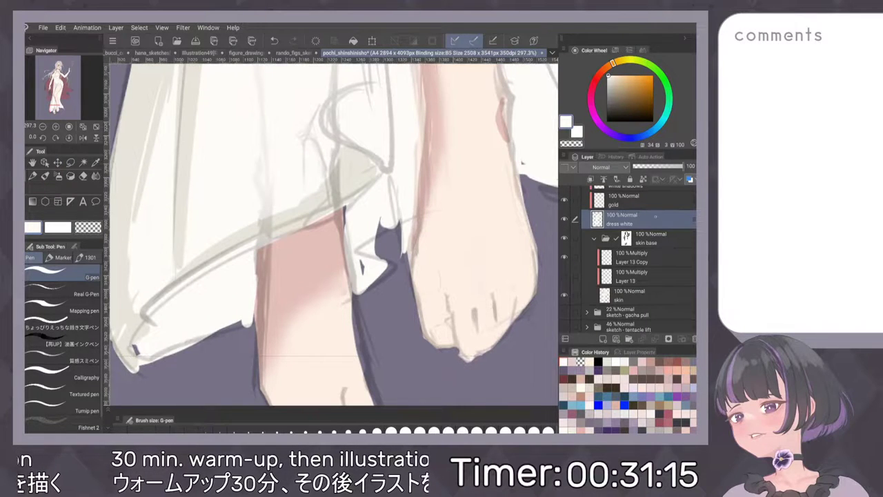
Fill the gaps in the hem fold between the two ankles with off-white, shaping its lower edge to the sketch.
drag(405, 304, 364, 327)
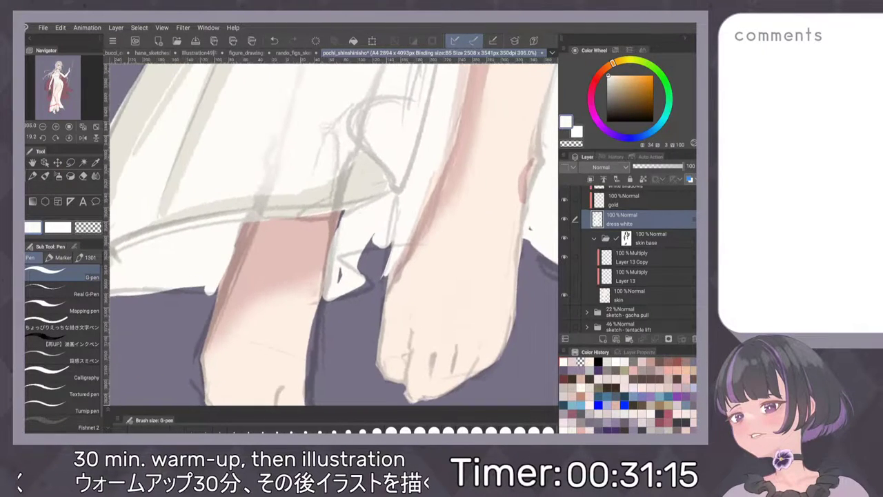
key(ctrl+z)
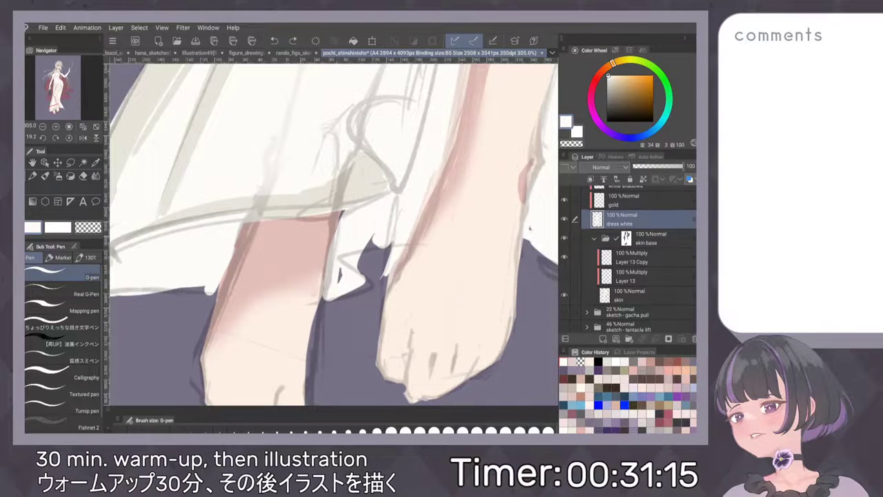
key(ctrl+y)
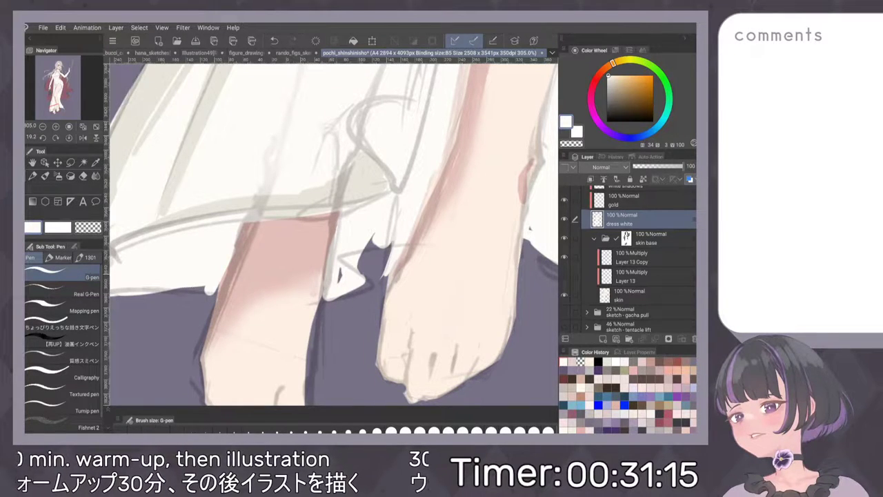
drag(408, 289, 411, 268)
mouse_move(363, 219)
mouse_down()
mouse_move(371, 270)
mouse_move(344, 288)
mouse_up()
drag(359, 237, 365, 263)
drag(368, 274, 334, 293)
mouse_move(363, 280)
mouse_down()
mouse_move(370, 232)
mouse_move(383, 254)
mouse_up()
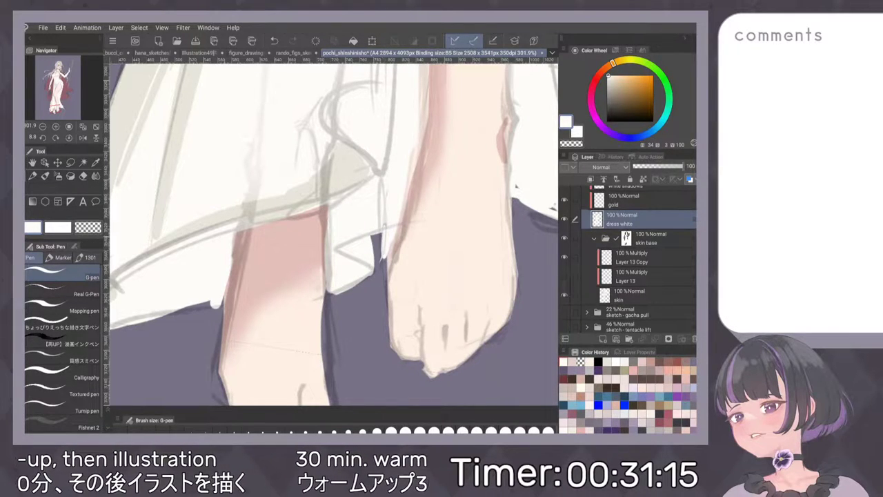
Fill the small gap at the dress hem's outer lower corner with off-white and tidy the corner's outline.
click(319, 260)
mouse_move(138, 310)
mouse_down()
mouse_move(276, 269)
mouse_move(359, 157)
mouse_up()
scroll(276, 269, up, 2)
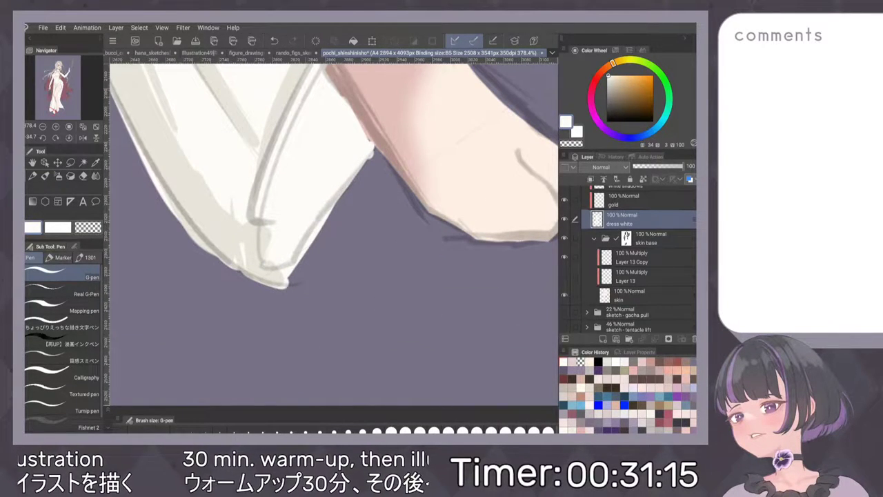
Switch from the dress white layer to the skin layer, sample the lowered hand's skin colour, and touch up the hand and smallest finger.
scroll(385, 260, down, 5)
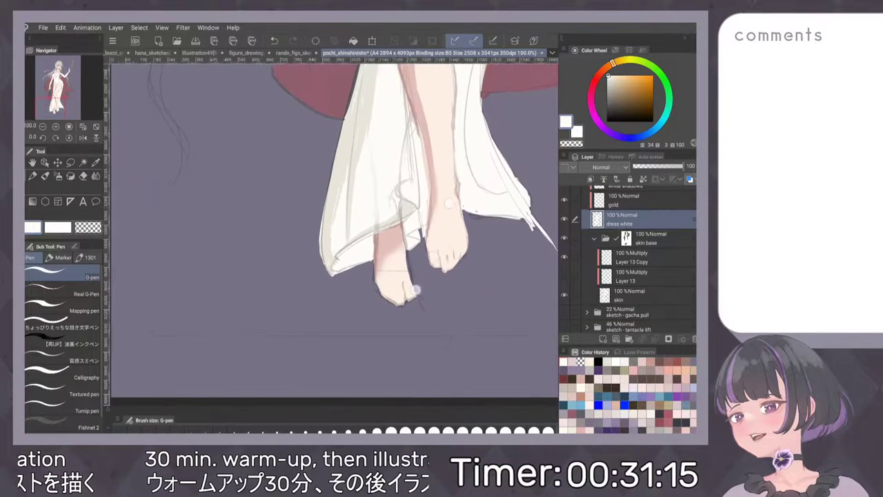
drag(438, 111, 402, 174)
scroll(401, 173, up, 5)
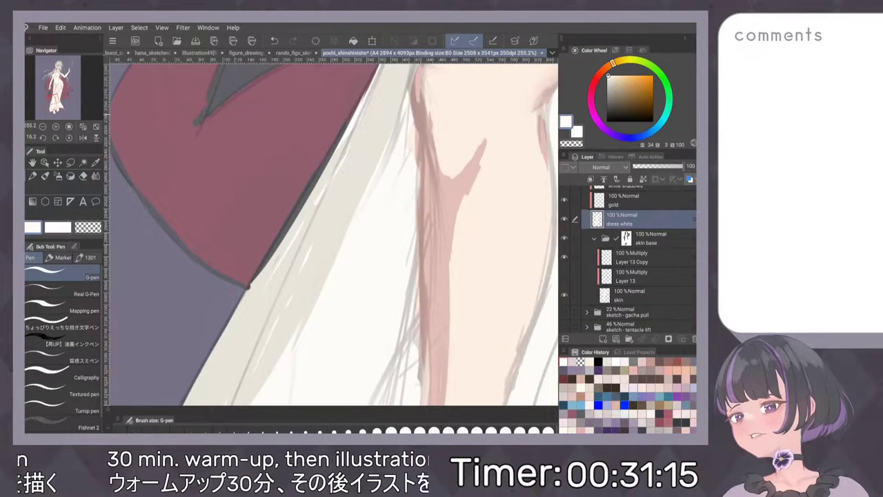
scroll(424, 179, down, 3)
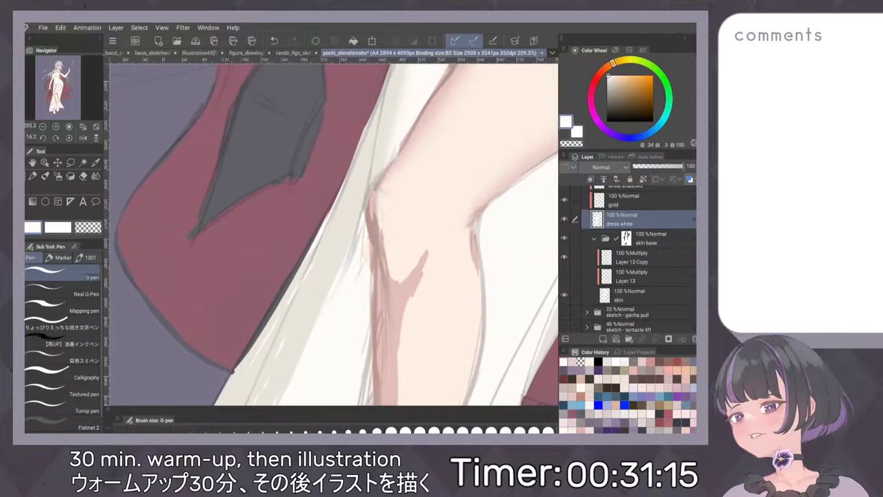
scroll(484, 226, down, 1)
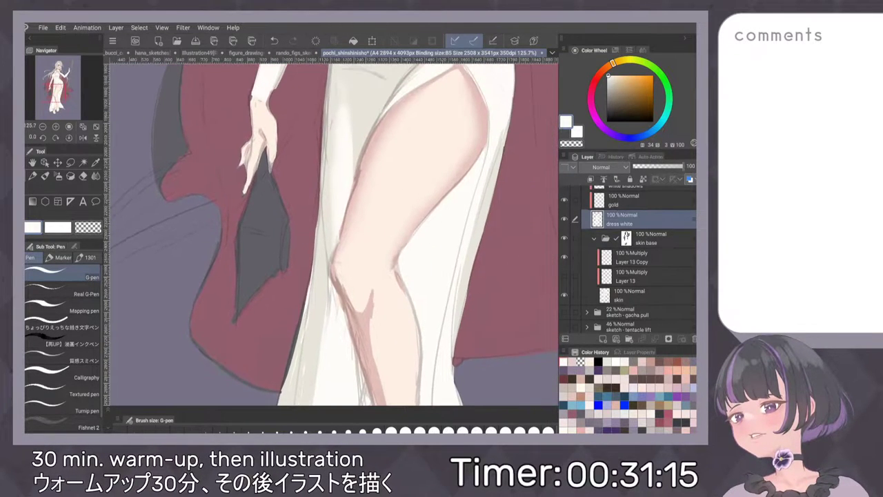
scroll(437, 245, down, 2)
scroll(388, 246, up, 5)
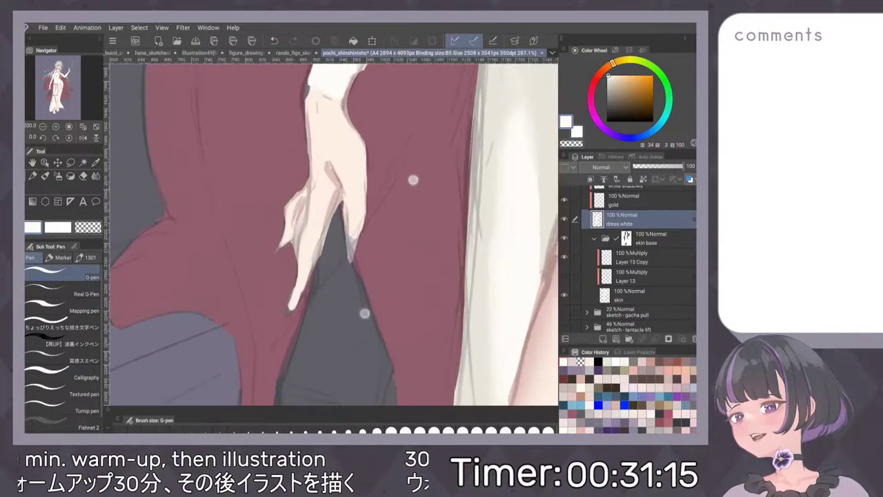
click(658, 238)
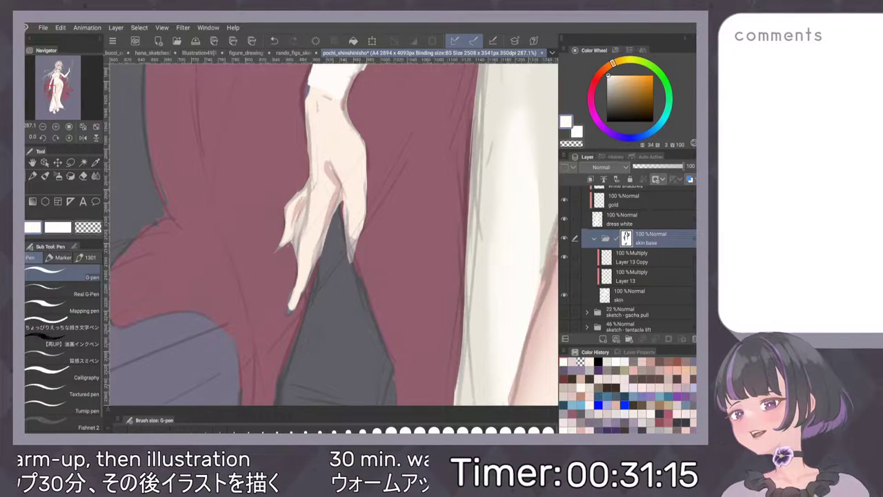
click(649, 295)
alt+click(328, 140)
drag(326, 128, 329, 143)
drag(301, 215, 298, 244)
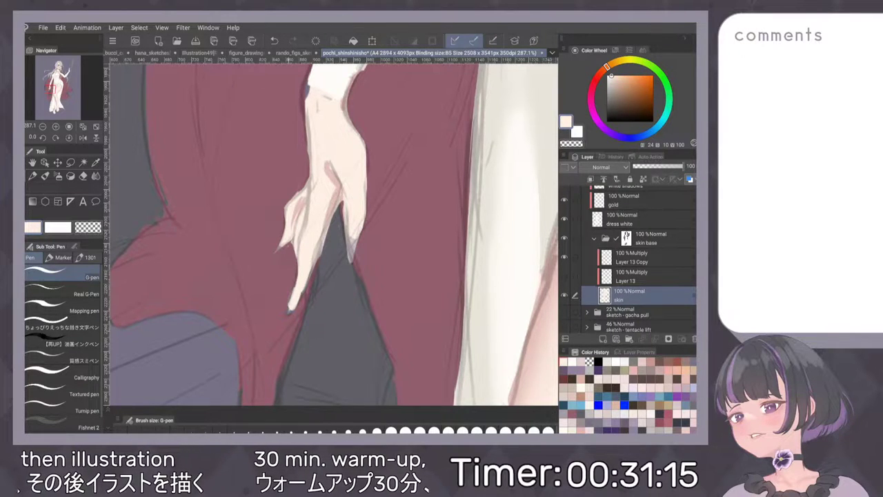
Refine the skin fill along the outer fingers and fingertips of the lowered hand, following the sketch.
scroll(335, 320, up, 5)
drag(280, 235, 291, 249)
mouse_move(327, 179)
mouse_down()
mouse_move(287, 288)
mouse_move(263, 301)
mouse_up()
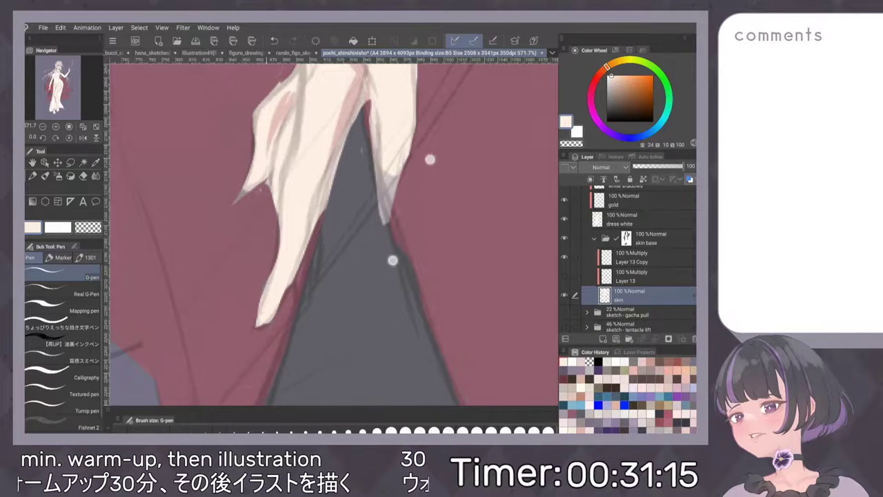
scroll(411, 202, up, 2)
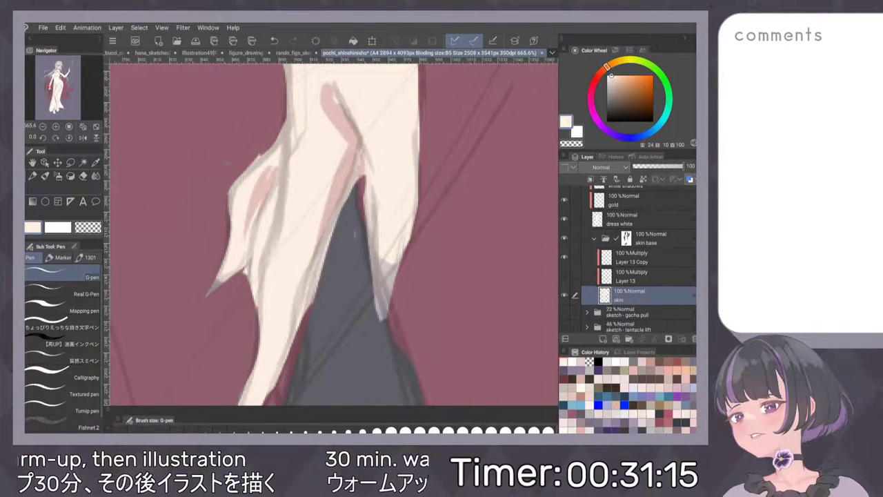
scroll(368, 223, up, 1)
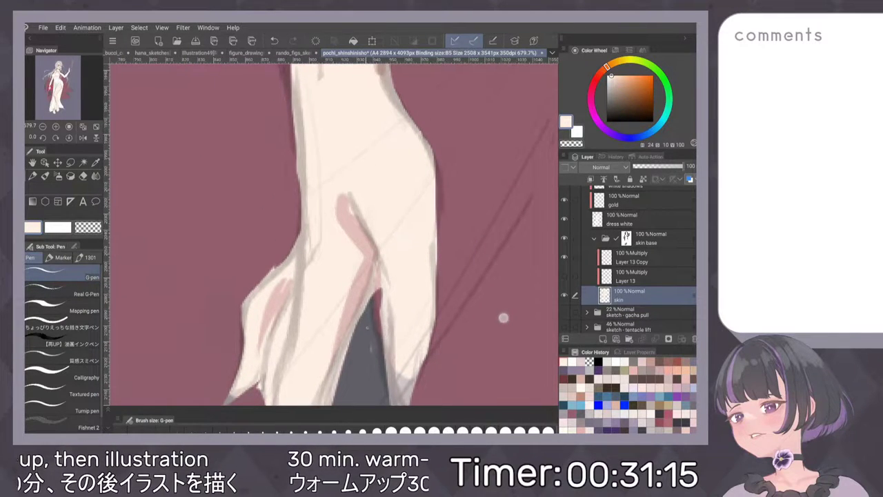
Undo the stroke along the lowered hand's outer edge and fill the uncoloured fingertip beside the dark cloth with skin colour.
scroll(453, 194, down, 1)
drag(277, 294, 302, 268)
scroll(409, 241, up, 1)
key(ctrl+z)
scroll(409, 241, down, 8)
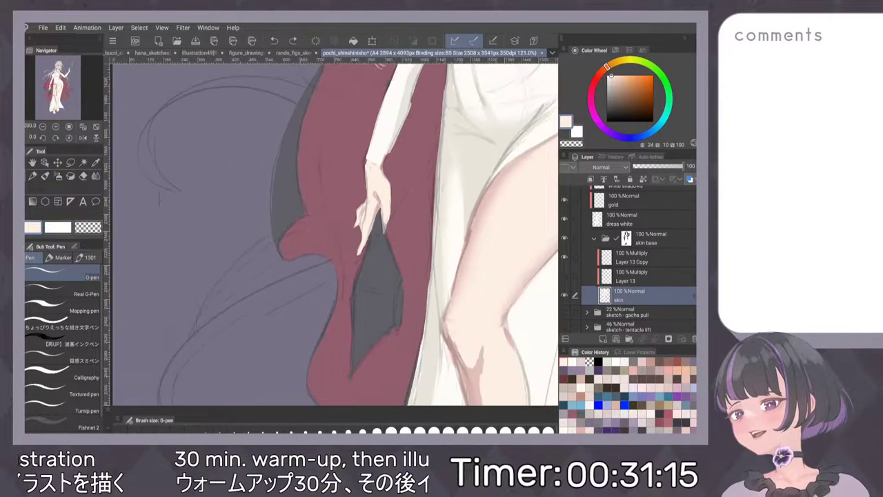
scroll(386, 221, up, 5)
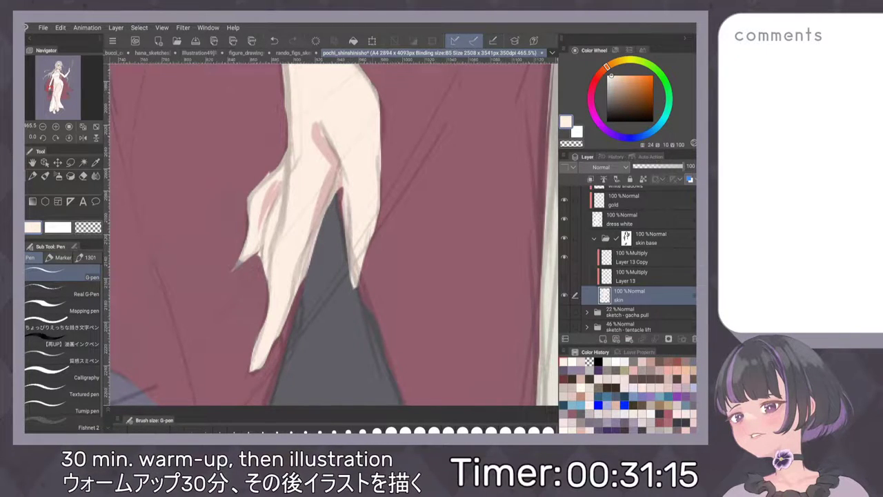
scroll(423, 236, up, 1)
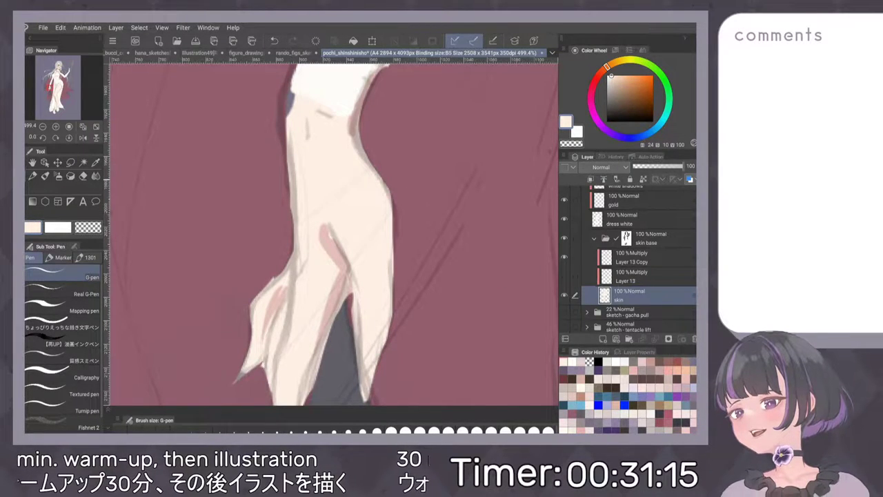
Collapse the skin base folder, return to the dress white layer, and sample the dress's off-white at the hip.
scroll(442, 169, down, 5)
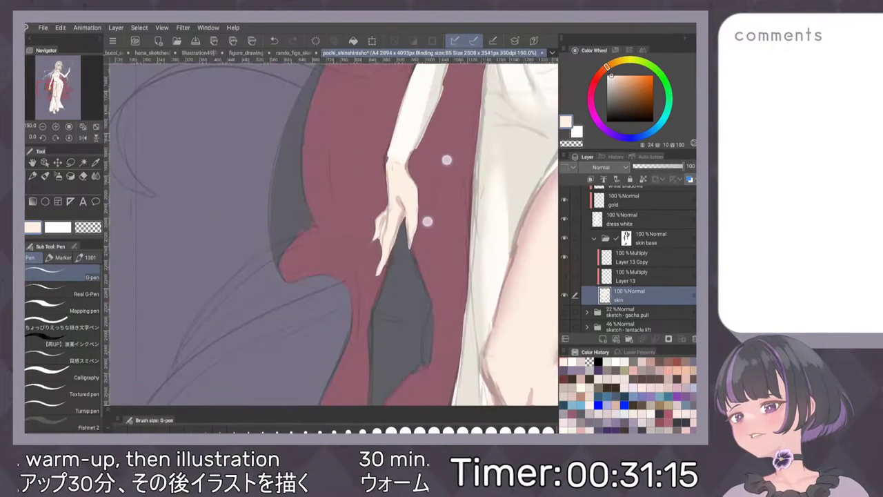
scroll(434, 256, up, 1)
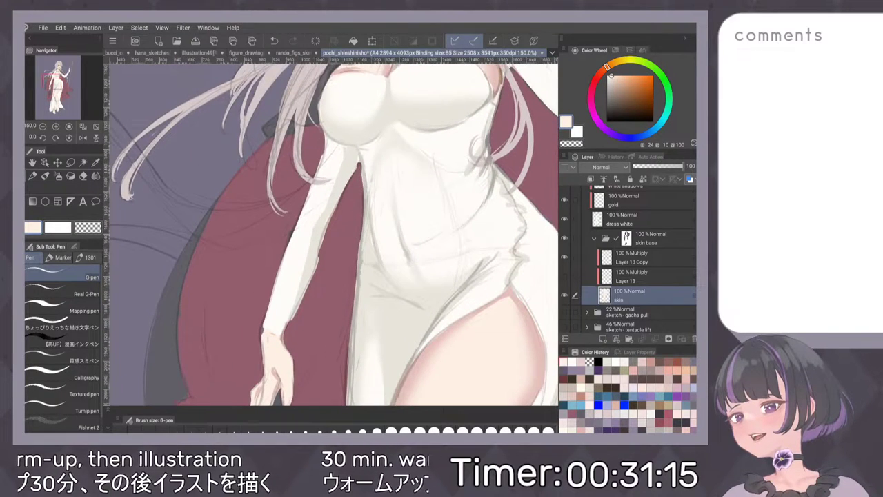
scroll(435, 257, down, 4)
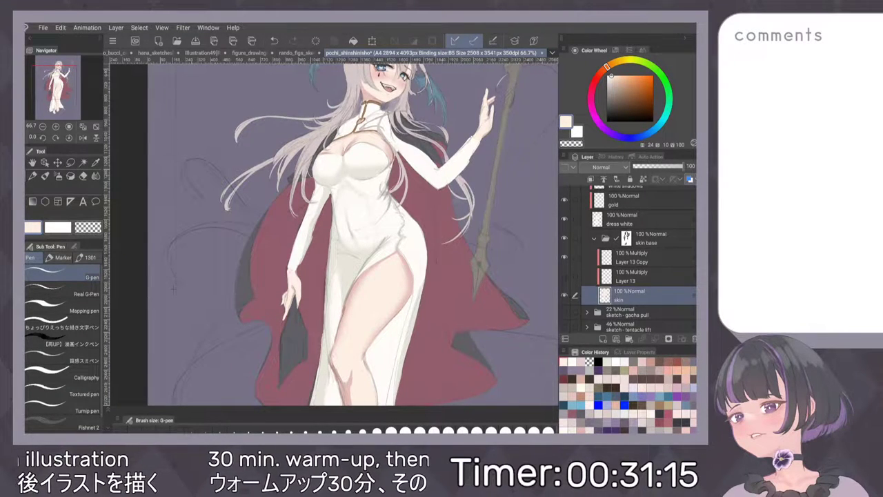
scroll(403, 172, up, 5)
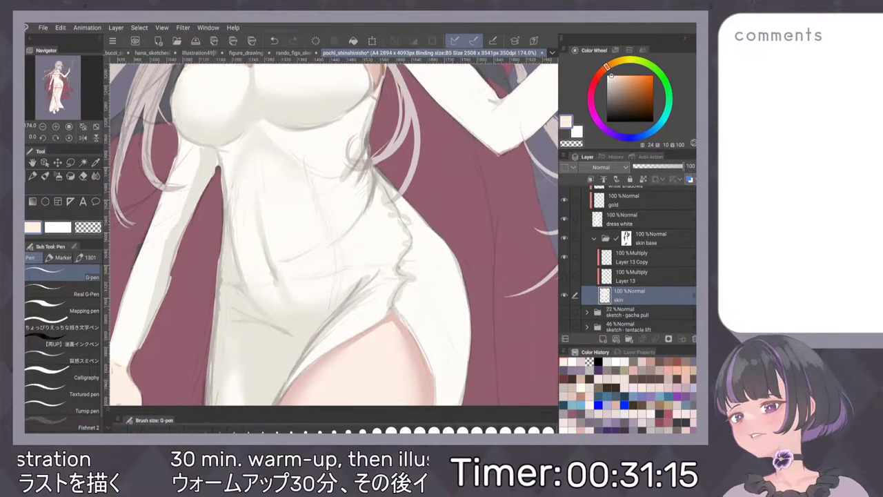
click(594, 239)
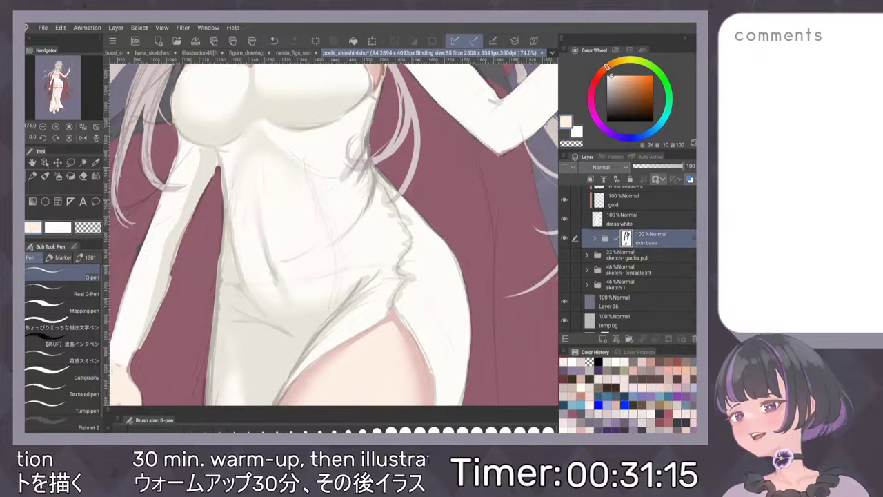
scroll(410, 234, up, 3)
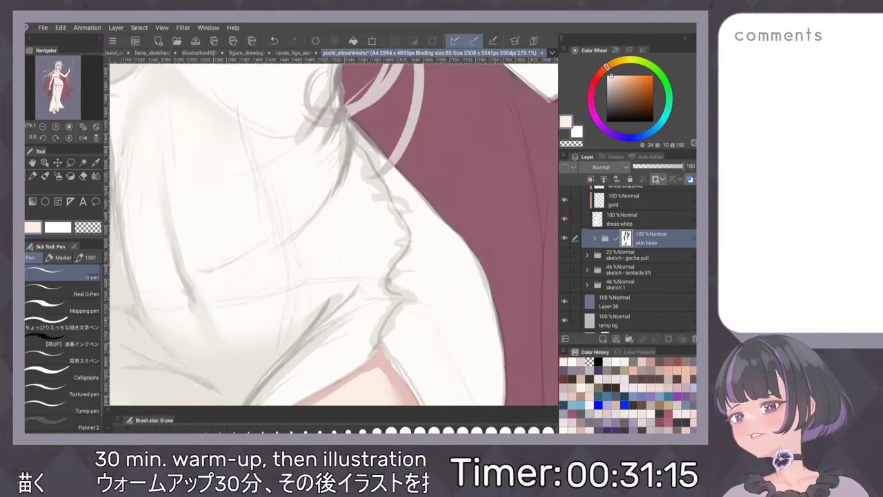
click(650, 225)
alt+click(442, 263)
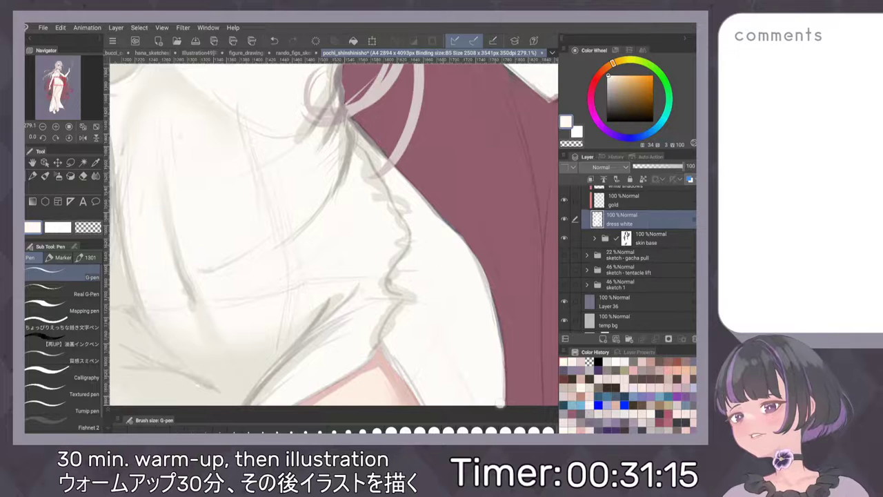
key(p)
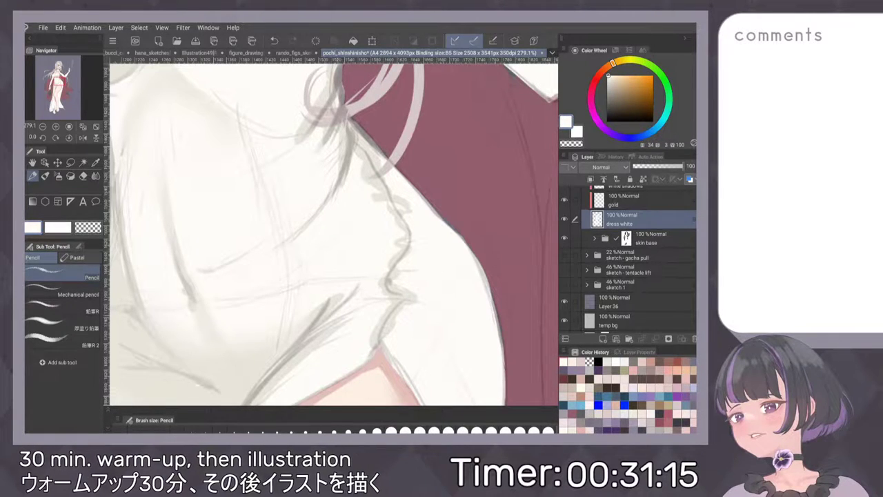
Apply an edge border effect to the dress white layer and try to change its edge colour to blue.
scroll(449, 287, down, 5)
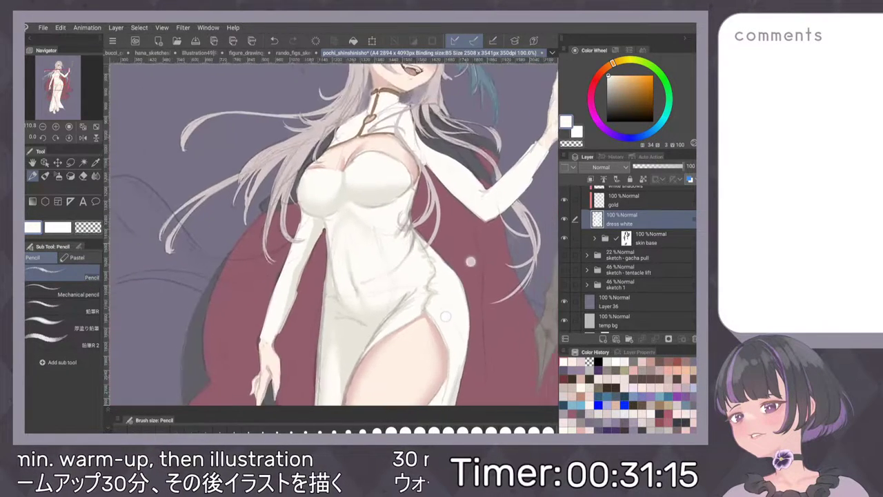
key(ctrl+0)
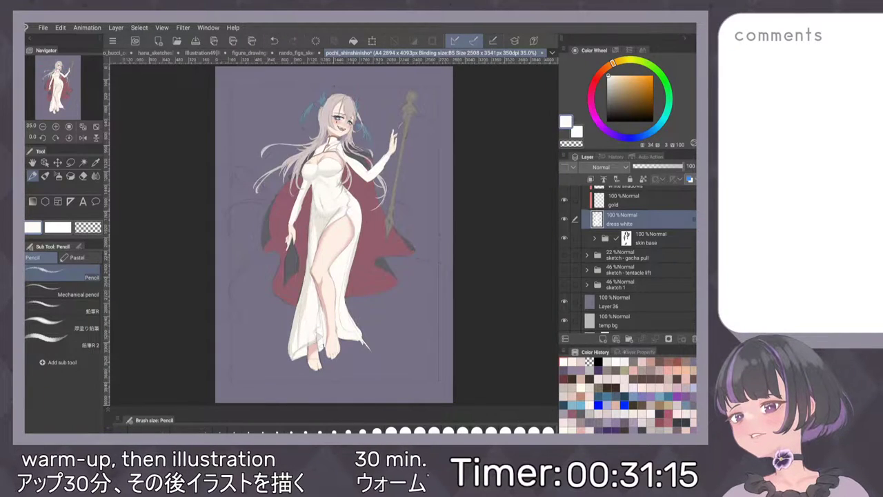
click(640, 352)
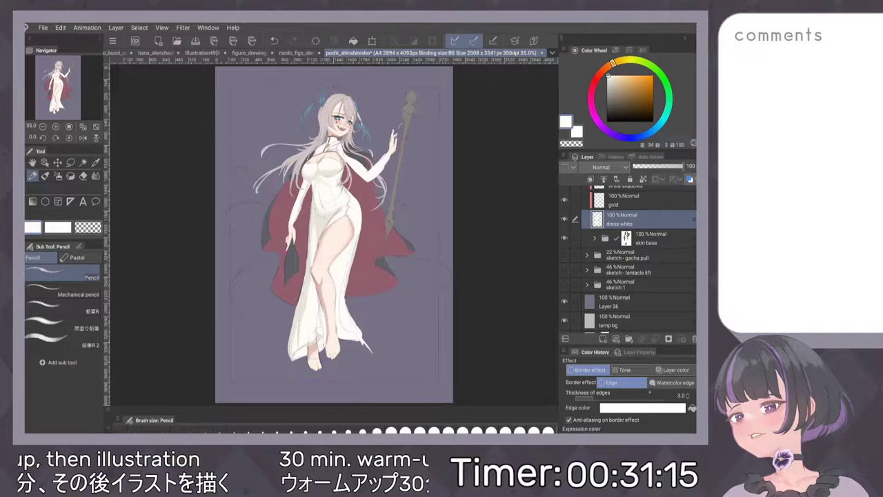
click(650, 407)
click(330, 235)
click(423, 169)
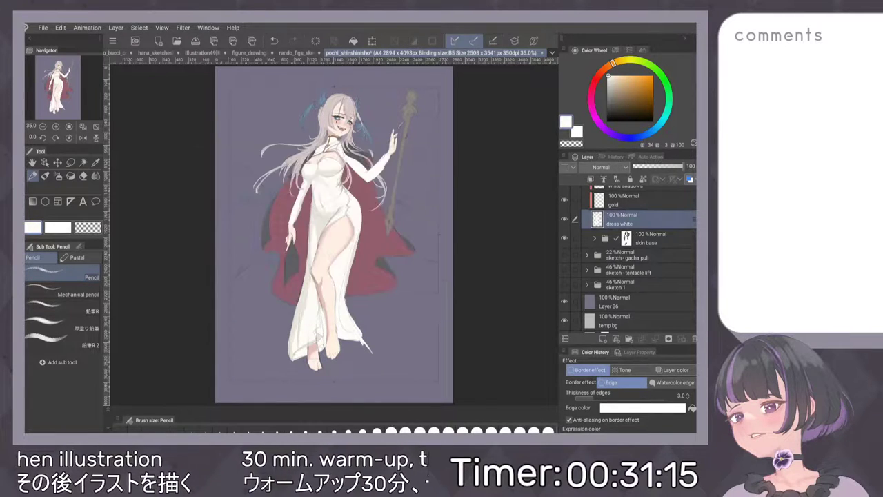
Set the dress white layer's border thickness to 18.9 and its edge colour to dark blue.
scroll(389, 270, up, 2)
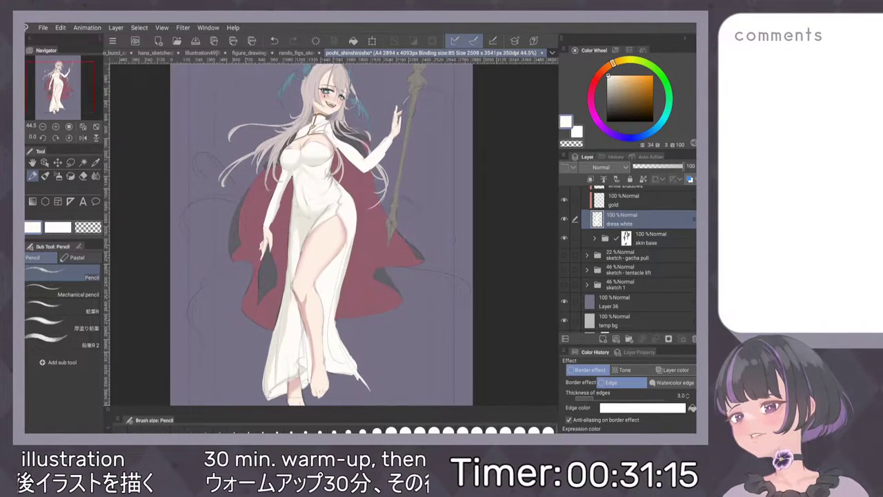
click(623, 397)
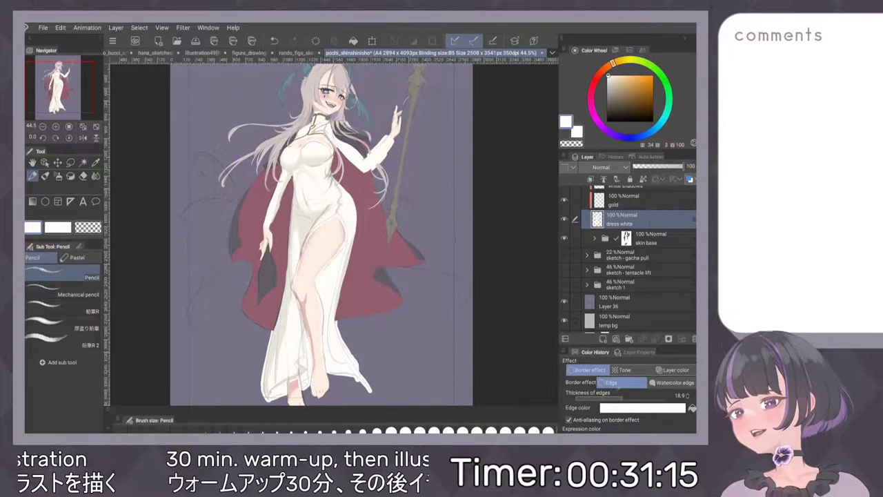
click(662, 407)
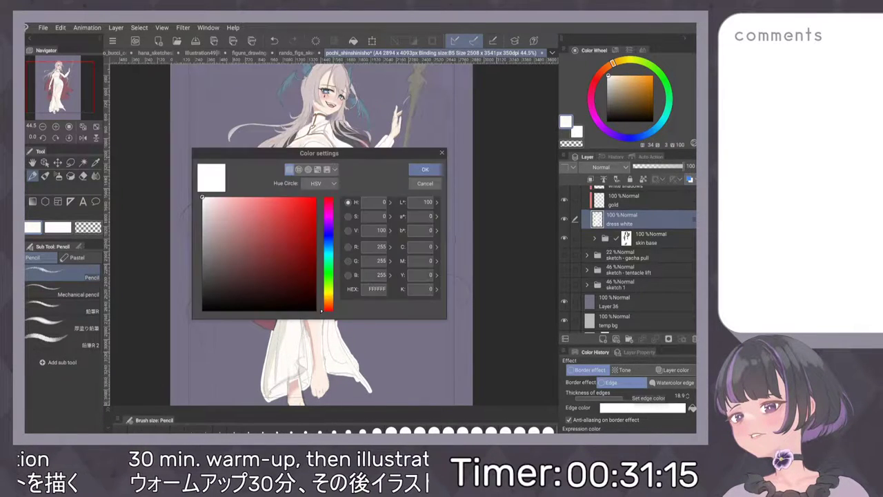
click(330, 236)
click(427, 169)
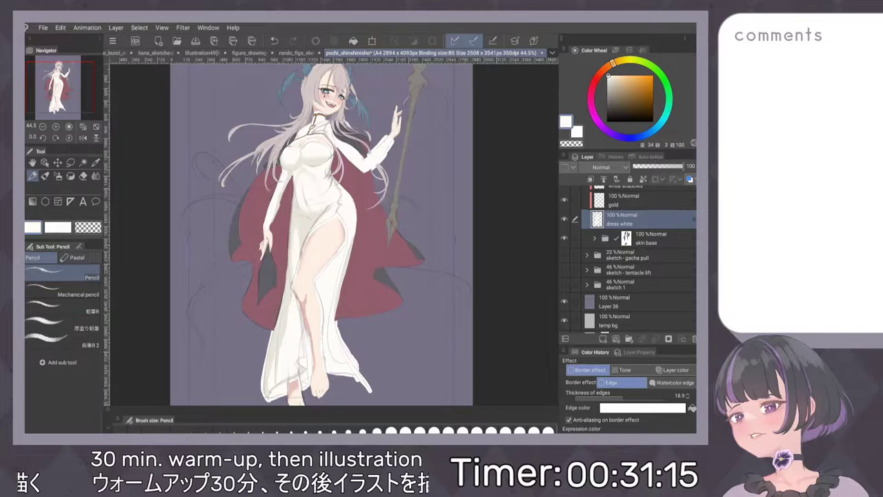
click(650, 408)
drag(278, 216, 317, 240)
click(329, 236)
key(Return)
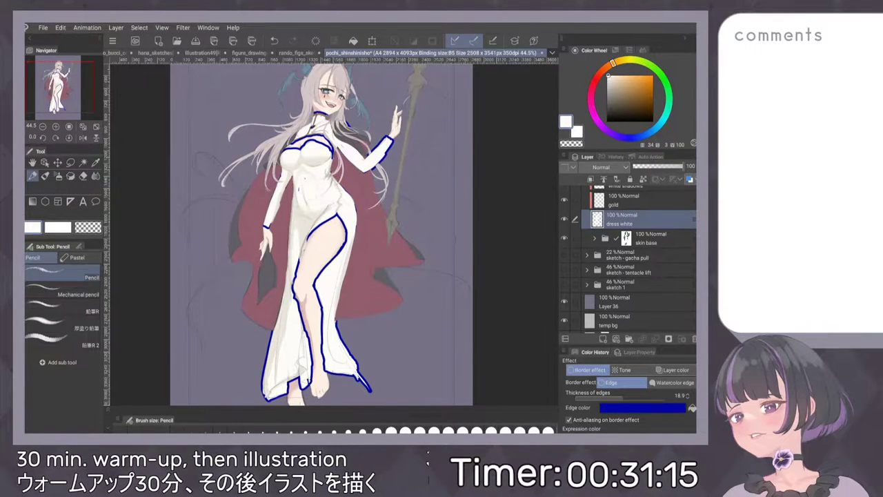
Fill the small blue-marked gaps on the dress's torso with off-white using the G-pen, undoing the last stroke.
scroll(383, 283, up, 4)
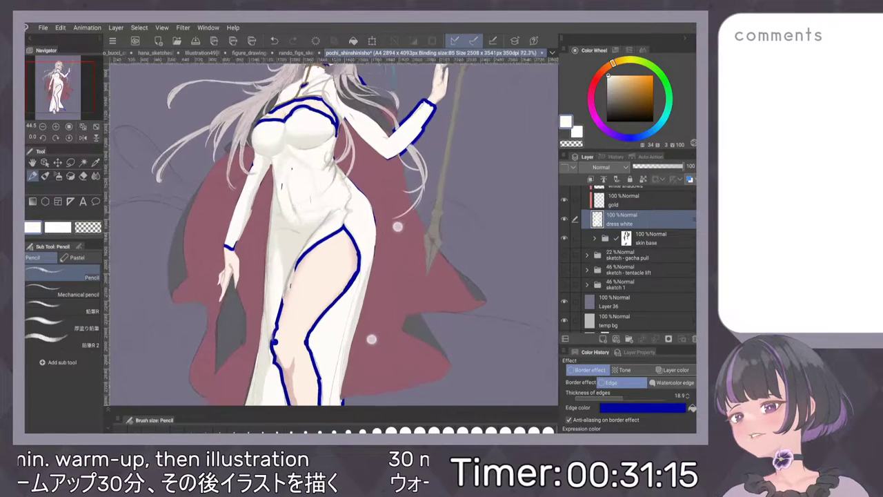
scroll(383, 283, up, 3)
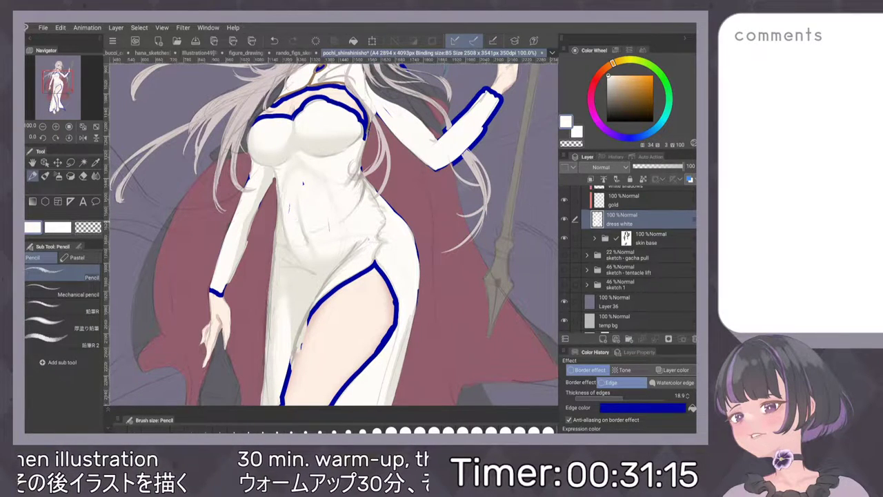
key(p)
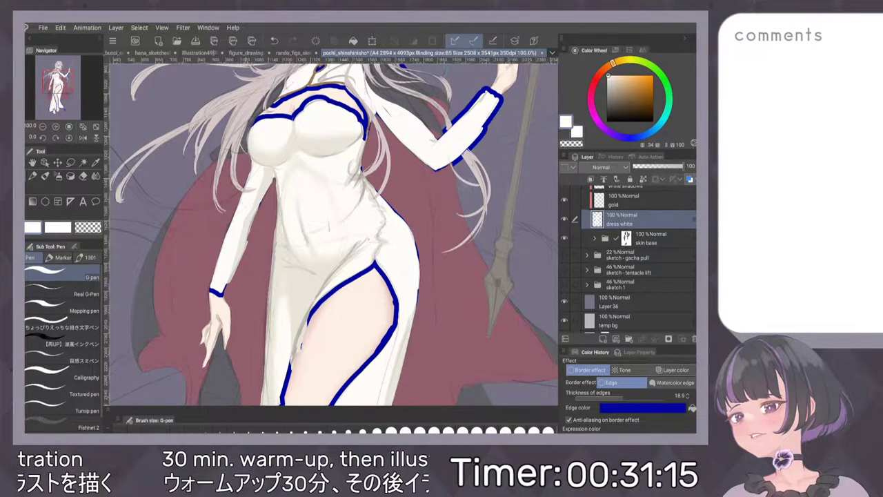
key(ctrl+z)
mouse_move(263, 232)
mouse_down()
mouse_move(268, 281)
mouse_move(254, 359)
mouse_up()
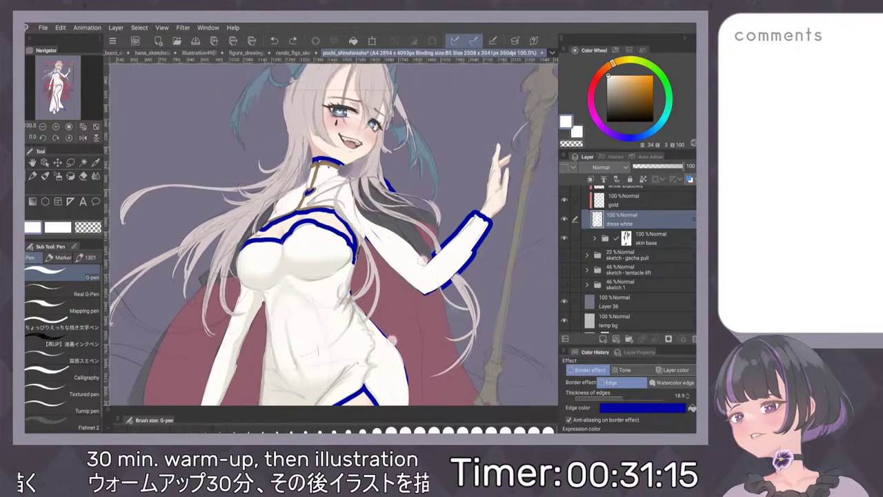
Touch up the white dress around the collar and shoulder with off-white G-pen strokes.
scroll(407, 298, up, 3)
scroll(467, 312, up, 2)
drag(321, 205, 337, 223)
drag(290, 173, 352, 283)
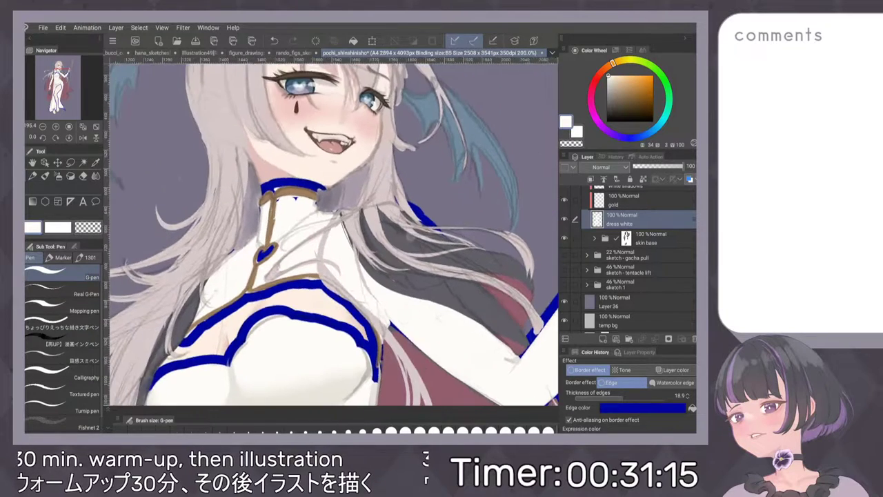
scroll(324, 234, up, 3)
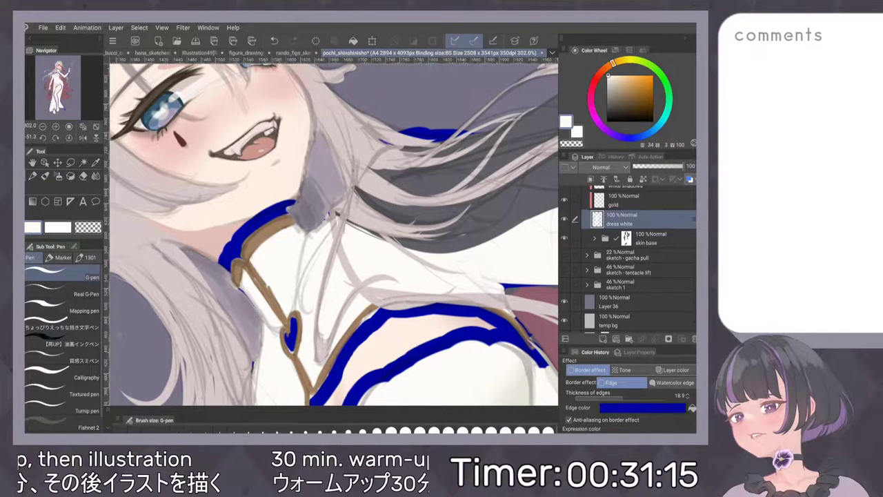
scroll(483, 200, down, 8)
scroll(481, 197, up, 6)
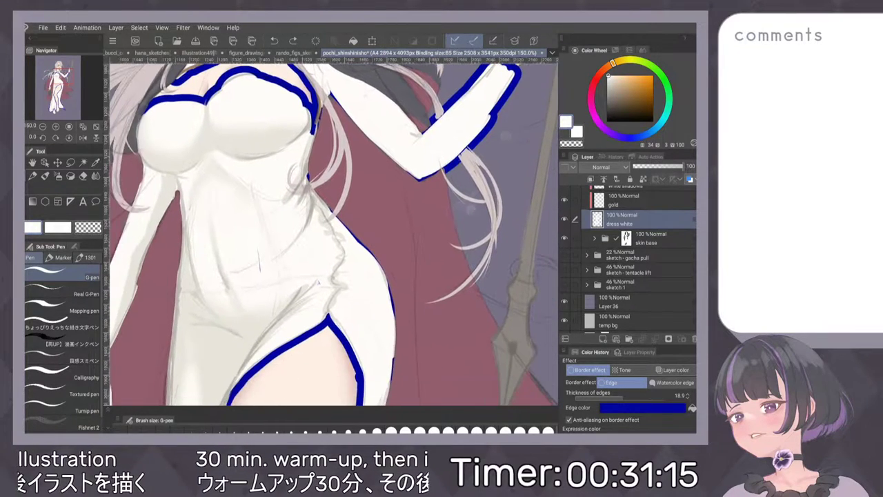
scroll(445, 231, up, 2)
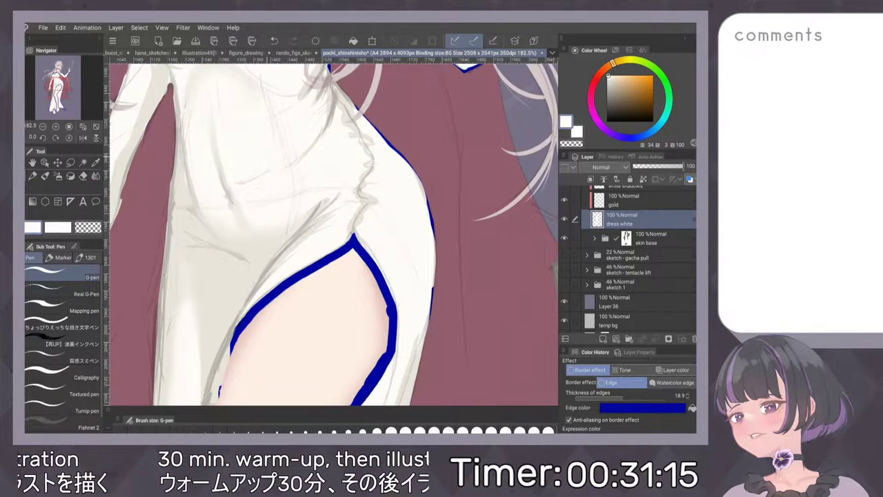
scroll(444, 196, down, 3)
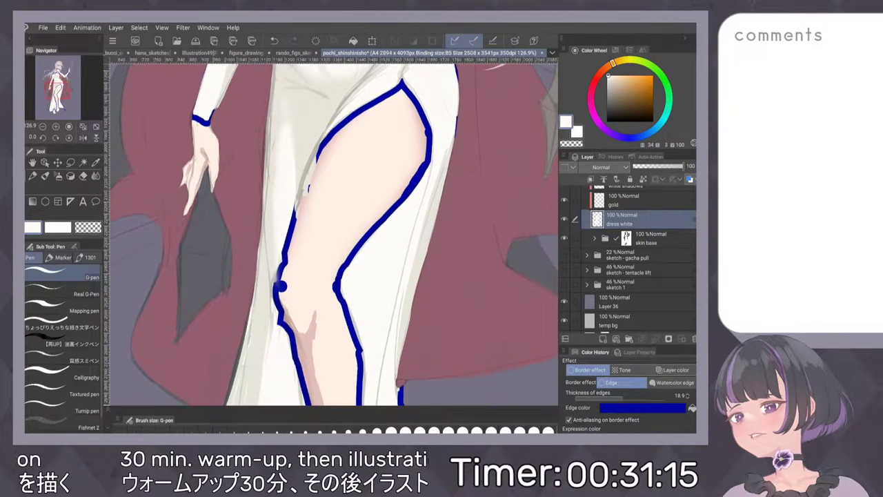
key(ctrl+z)
drag(338, 165, 318, 255)
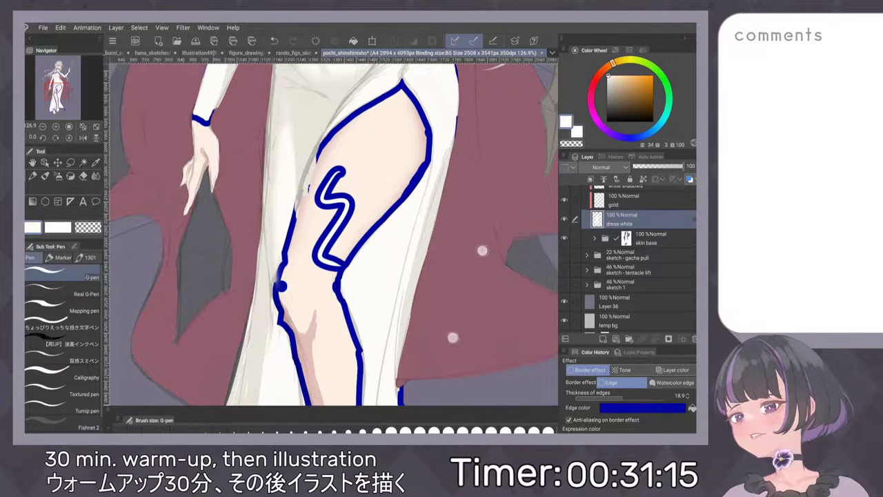
key(ctrl+z)
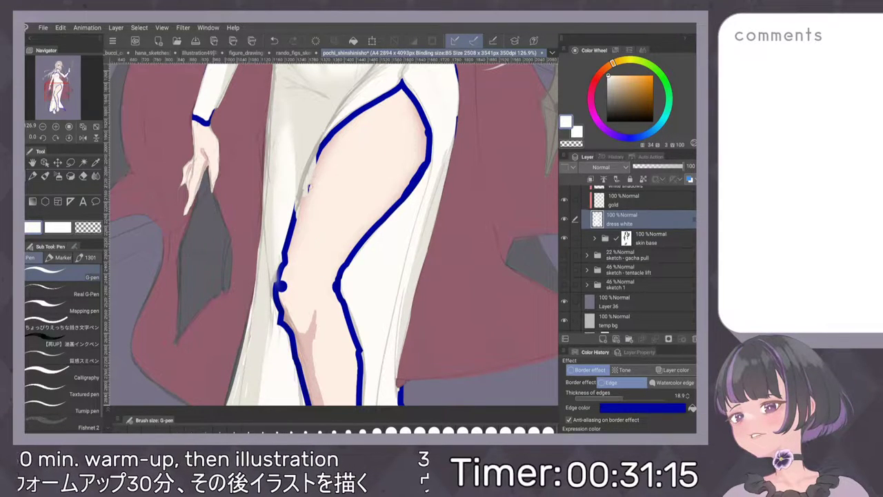
Check the dress's lower edges and hem for gaps and remove the dress white layer's border effect.
scroll(471, 202, down, 3)
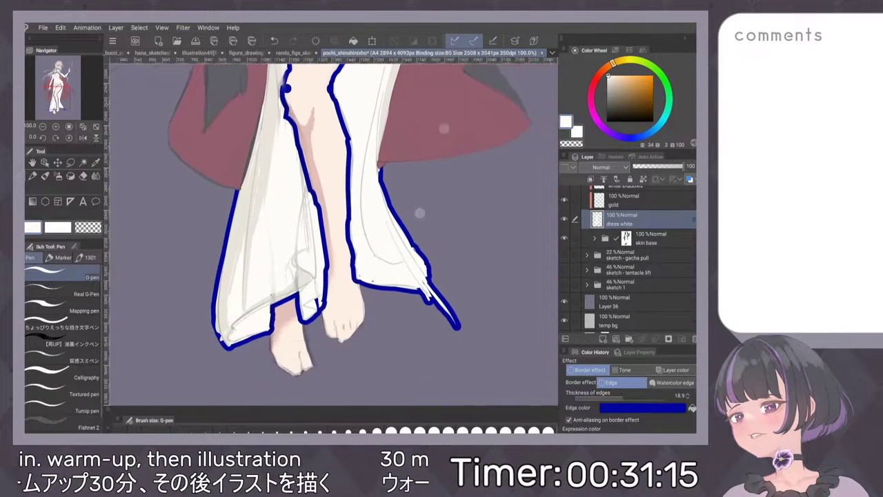
scroll(431, 171, up, 3)
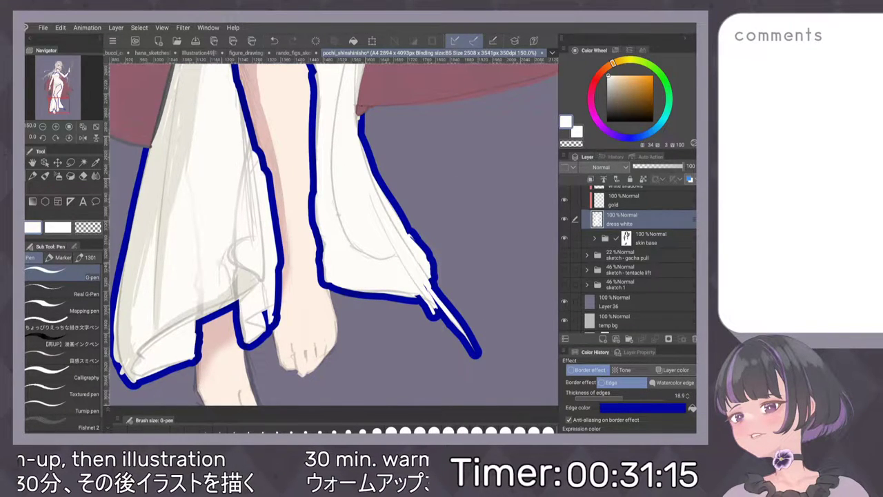
scroll(428, 262, down, 5)
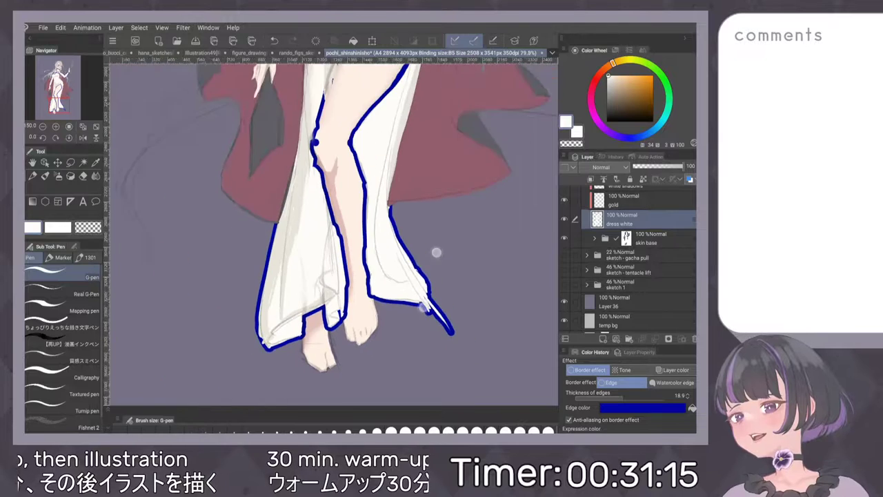
drag(428, 231, 409, 300)
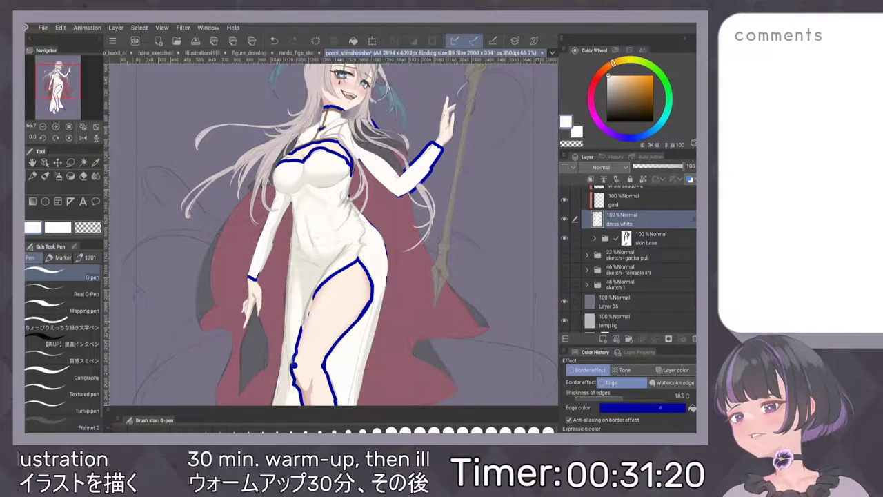
click(587, 370)
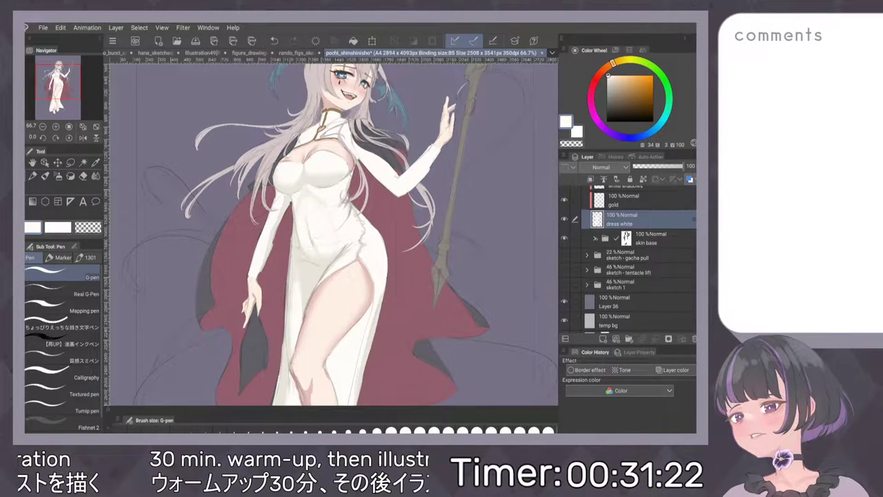
Expand the skin base folder and apply an edge border effect to the skin layer with a blue edge colour.
click(595, 238)
click(628, 296)
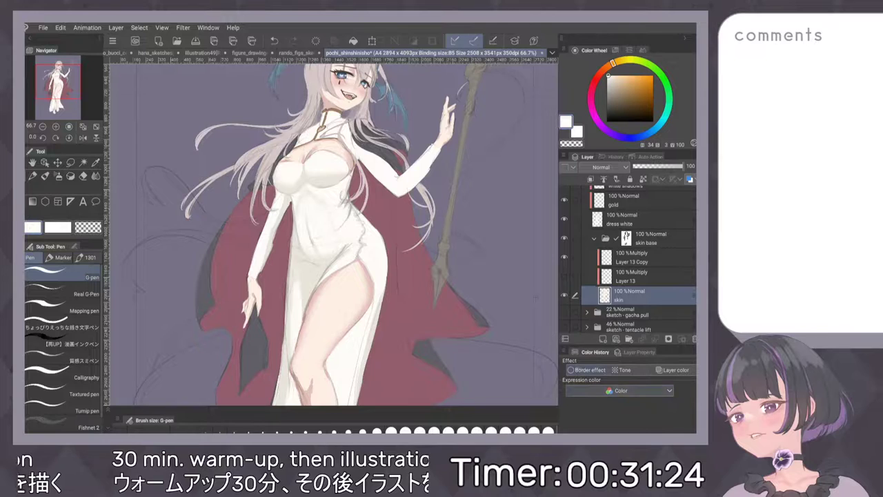
click(586, 370)
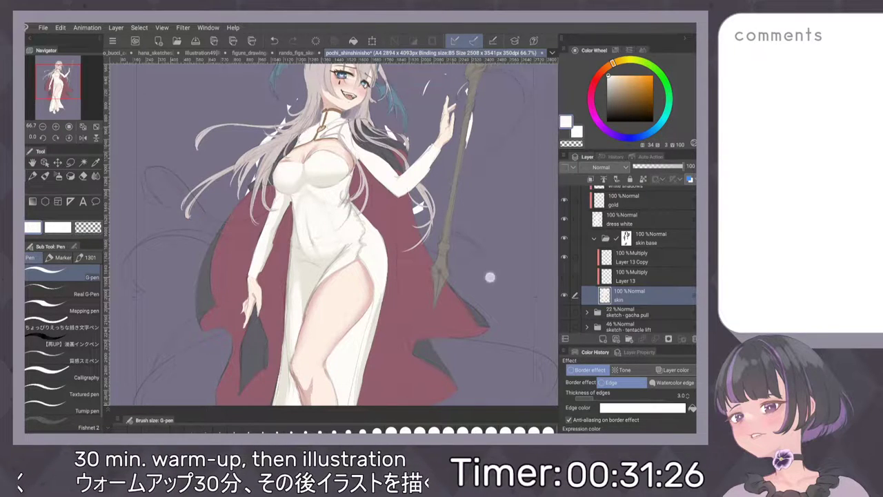
scroll(453, 290, down, 3)
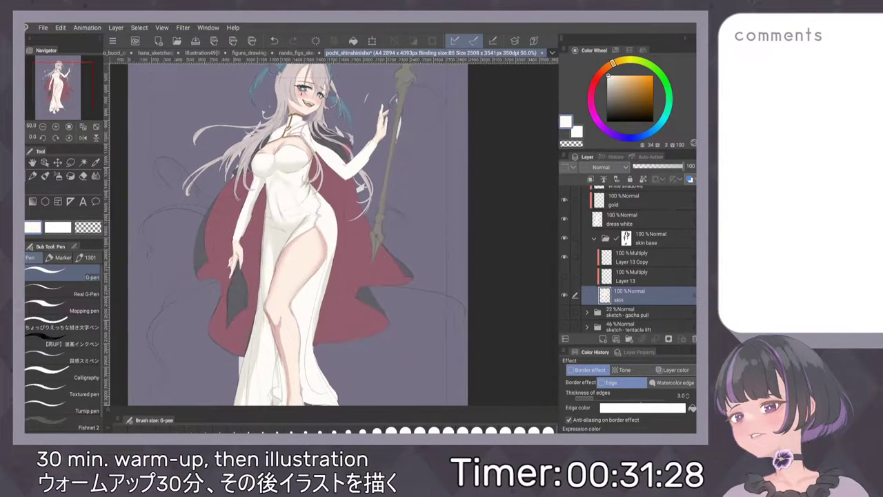
click(642, 407)
click(328, 234)
click(314, 227)
click(425, 169)
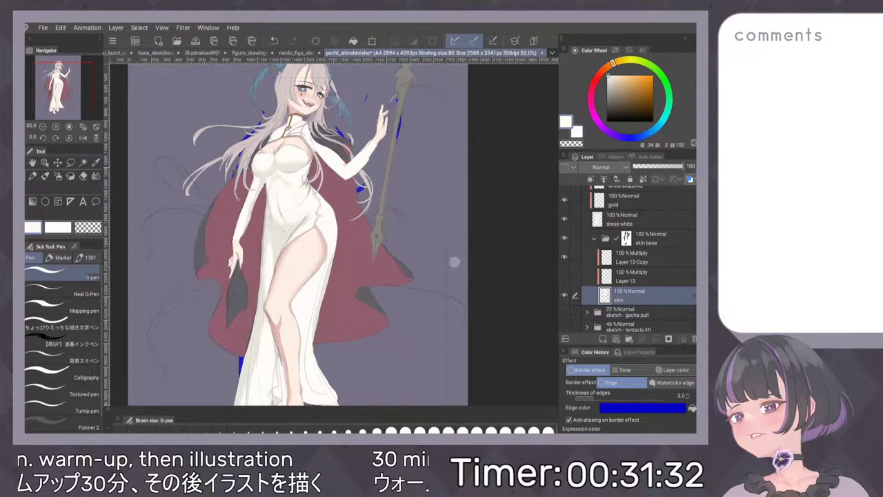
Erase the stray blue-marked skin fragments beside the staff and around the raised hand.
scroll(423, 254, down, 1)
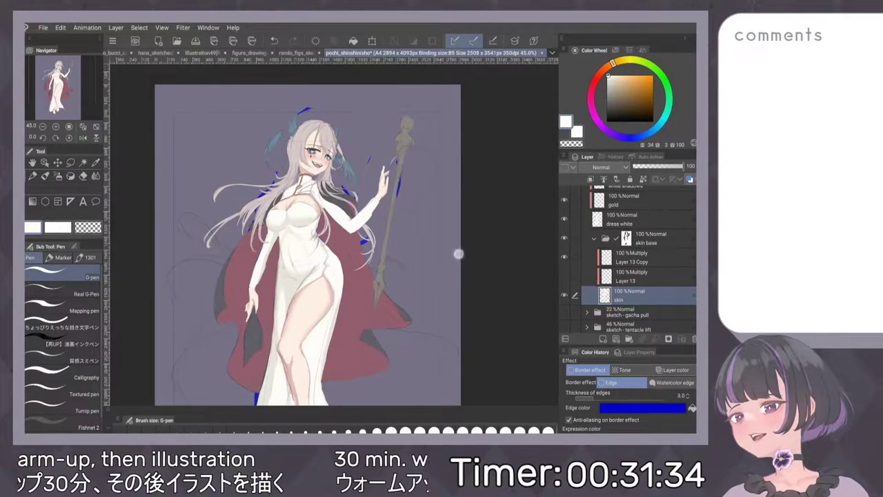
scroll(424, 193, up, 5)
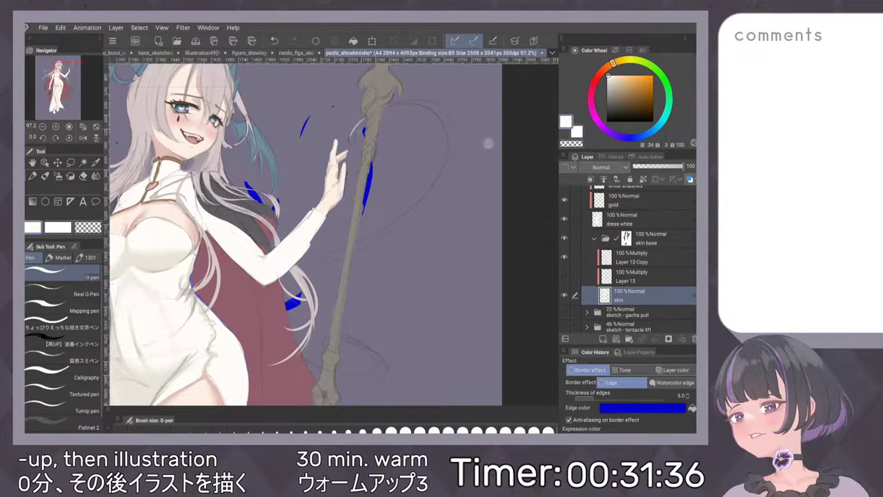
drag(364, 127, 363, 140)
mouse_move(365, 208)
mouse_down()
mouse_move(370, 172)
mouse_move(367, 193)
mouse_up()
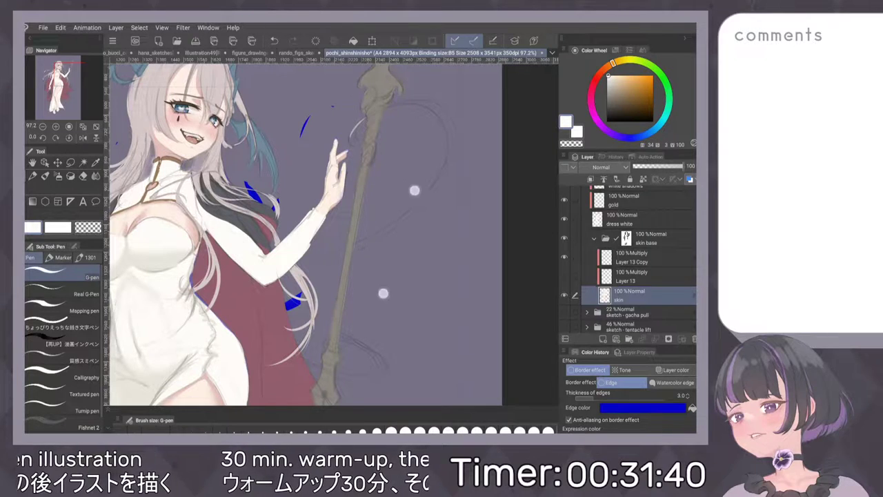
scroll(399, 242, up, 3)
key(e)
drag(388, 176, 410, 149)
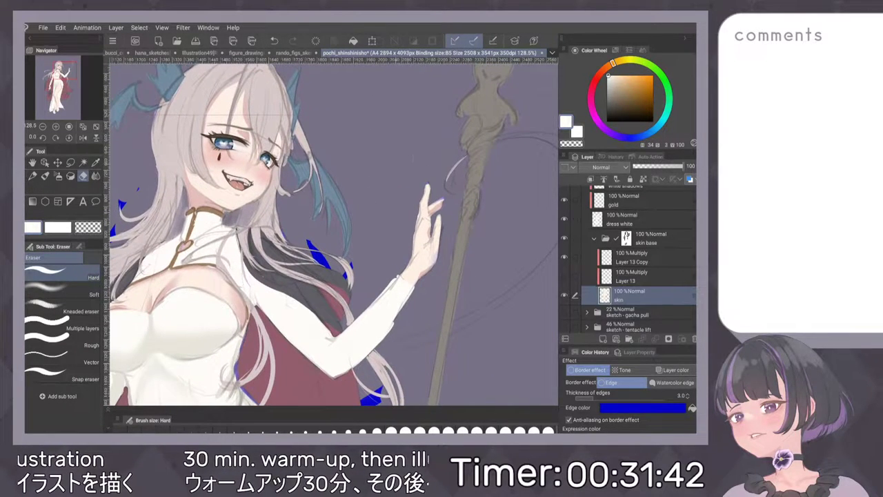
Erase the stray skin patches beside the cape's shoulder and below the raised arm's elbow with the Hard eraser.
drag(308, 243, 344, 276)
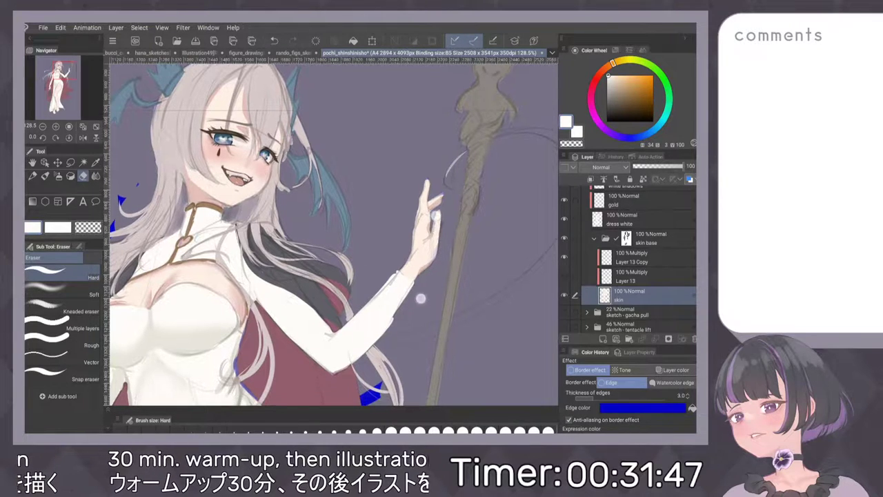
drag(420, 299, 422, 191)
drag(367, 304, 376, 293)
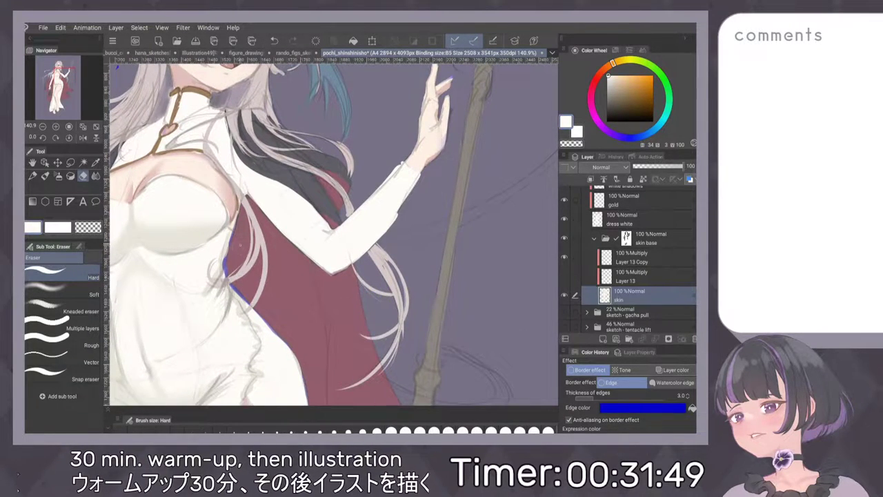
Try to erase the skin showing past the dress's edge at the waist, undoing the strokes.
key(ctrl+z)
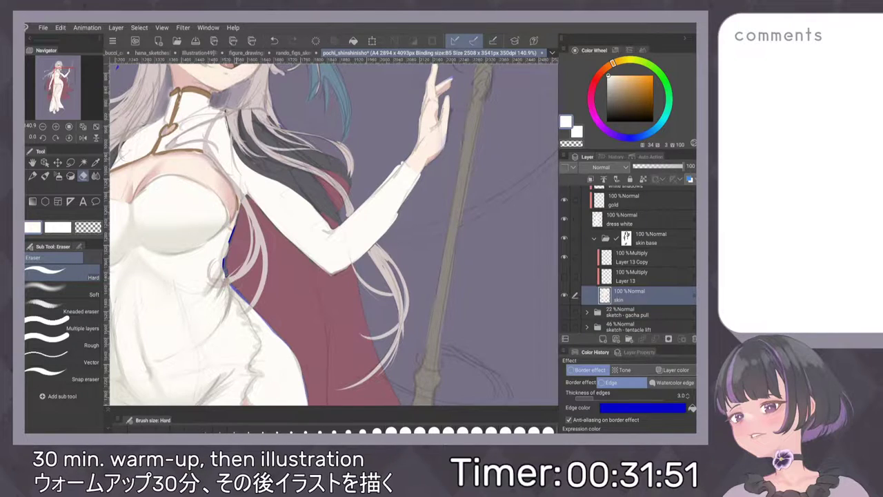
drag(234, 284, 245, 303)
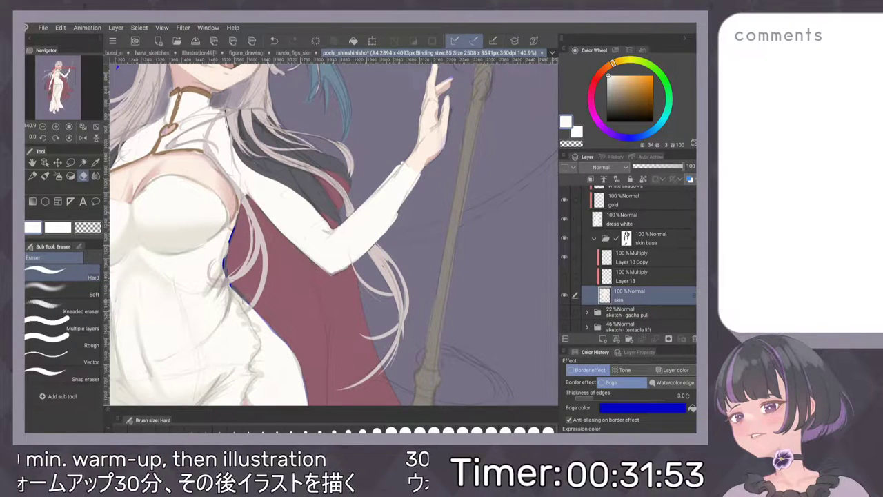
drag(226, 272, 234, 223)
key(ctrl+z)
key(ctrl+z)
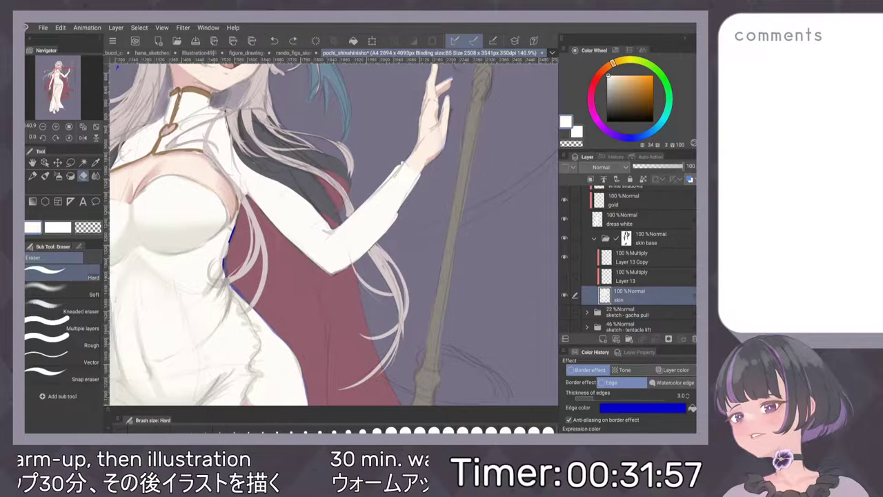
drag(232, 221, 231, 234)
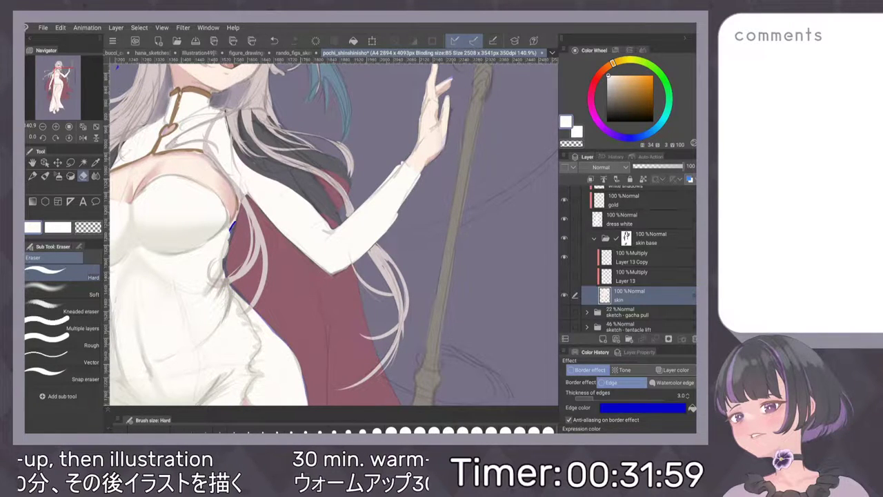
key(ctrl+z)
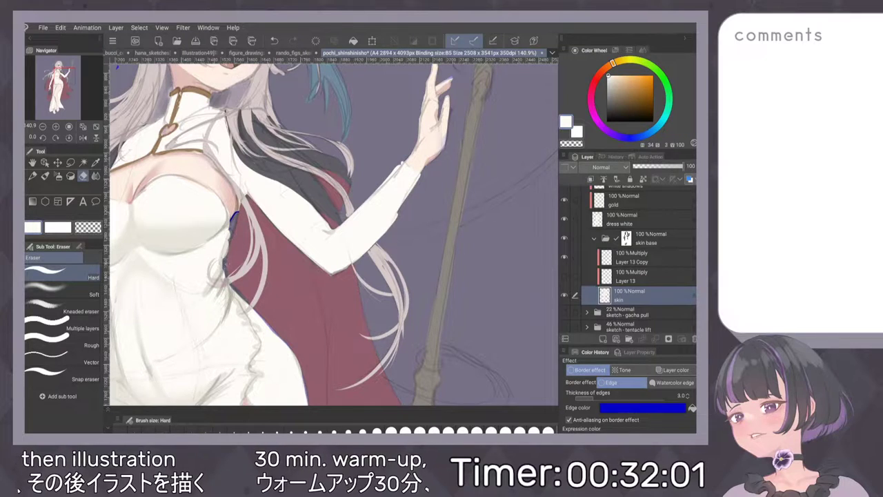
drag(233, 223, 225, 275)
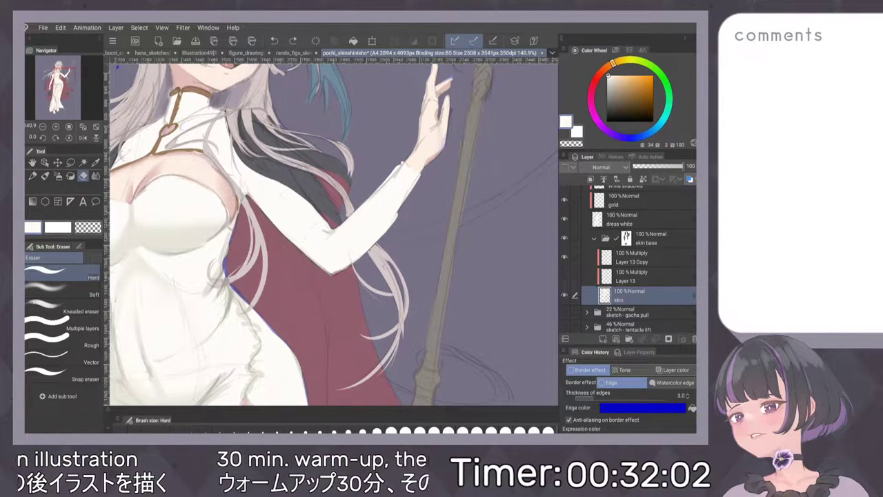
drag(382, 296, 365, 302)
key(ctrl+z)
Erase the stray skin patch beside the lower skirt, just below the red cape's edge.
scroll(472, 263, down, 10)
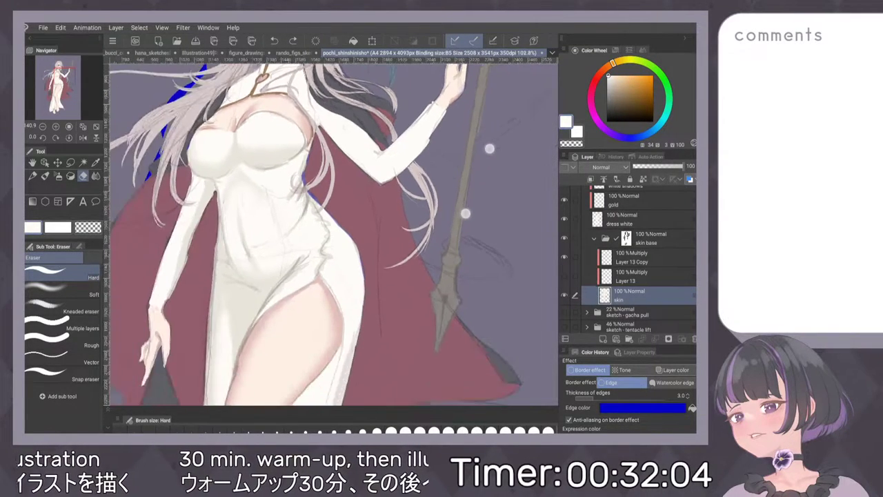
scroll(440, 212, down, 1)
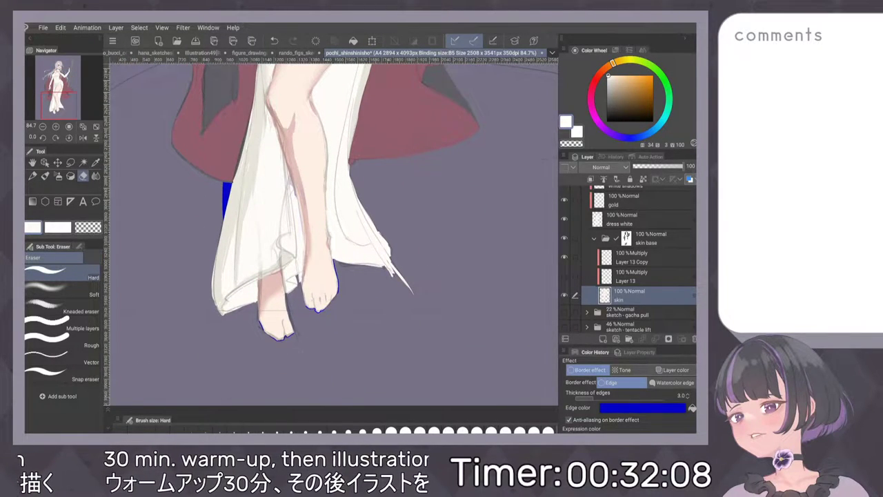
scroll(396, 168, up, 3)
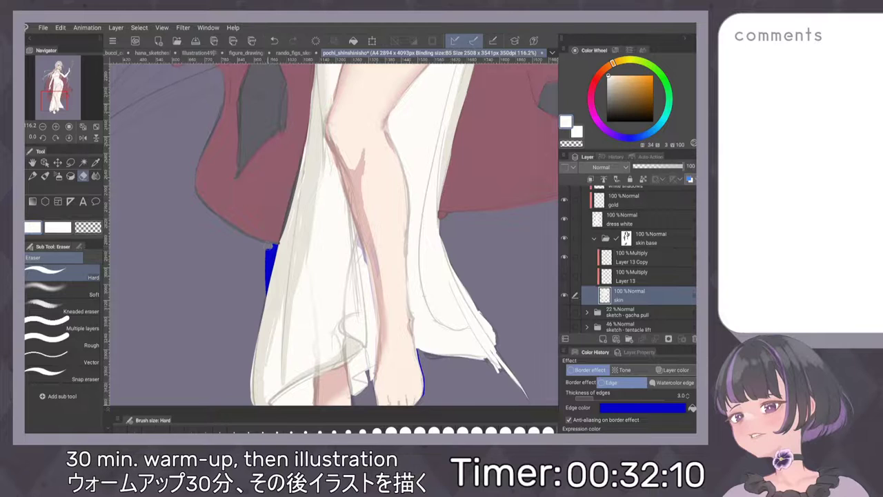
drag(271, 247, 268, 254)
mouse_move(262, 289)
mouse_down()
mouse_move(275, 251)
mouse_move(270, 296)
mouse_up()
Erase the stray skin patches around the long hair strands beside the chest and shoulder.
scroll(401, 171, down, 1)
scroll(420, 190, down, 3)
space+drag(426, 183, 428, 387)
scroll(324, 238, up, 4)
mouse_move(279, 275)
mouse_down()
mouse_move(294, 220)
mouse_move(340, 152)
mouse_up()
drag(307, 193, 327, 176)
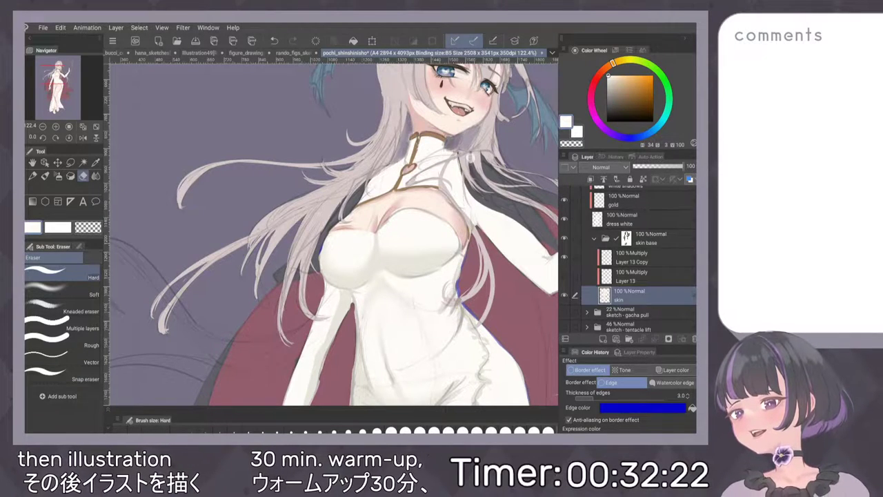
Erase the stray skin patches along the hair's outer edge and above the head beside the blue wing with the Hard eraser.
drag(475, 190, 434, 386)
scroll(466, 184, up, 3)
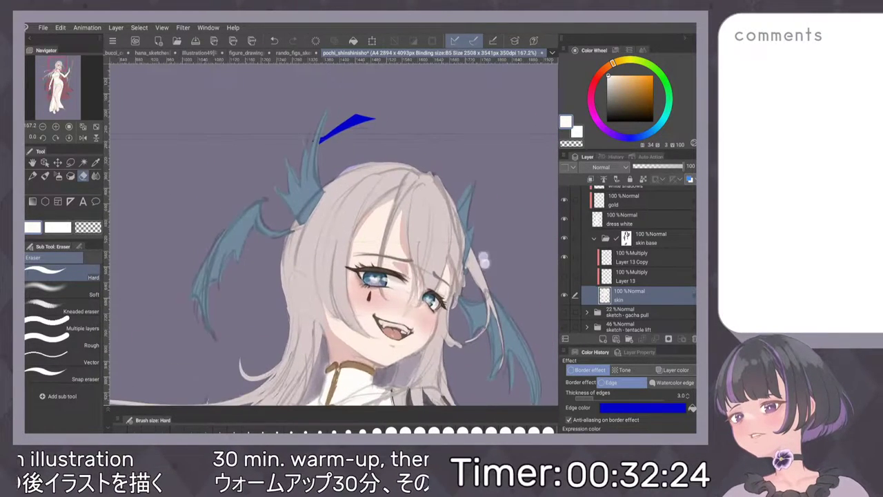
drag(373, 164, 334, 181)
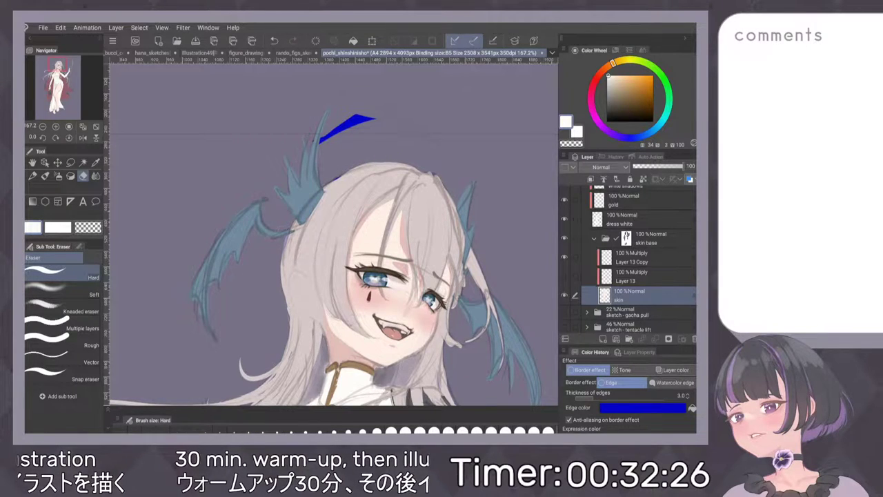
drag(290, 233, 284, 245)
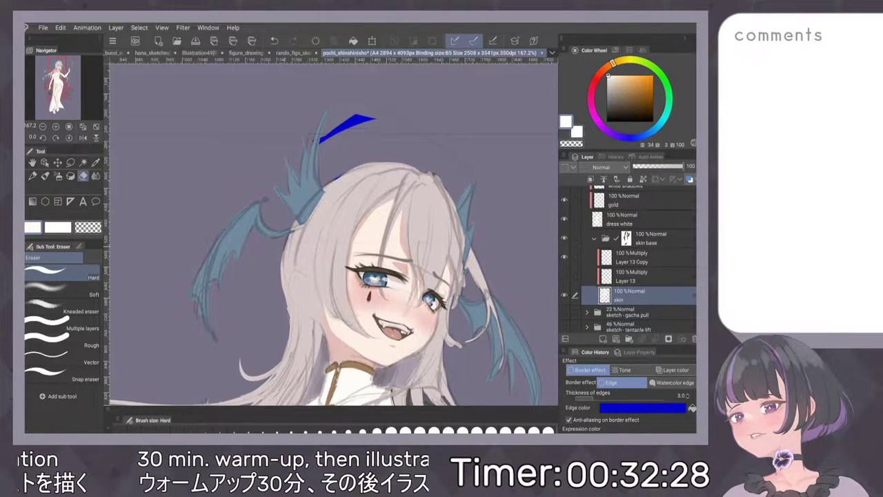
drag(325, 140, 373, 120)
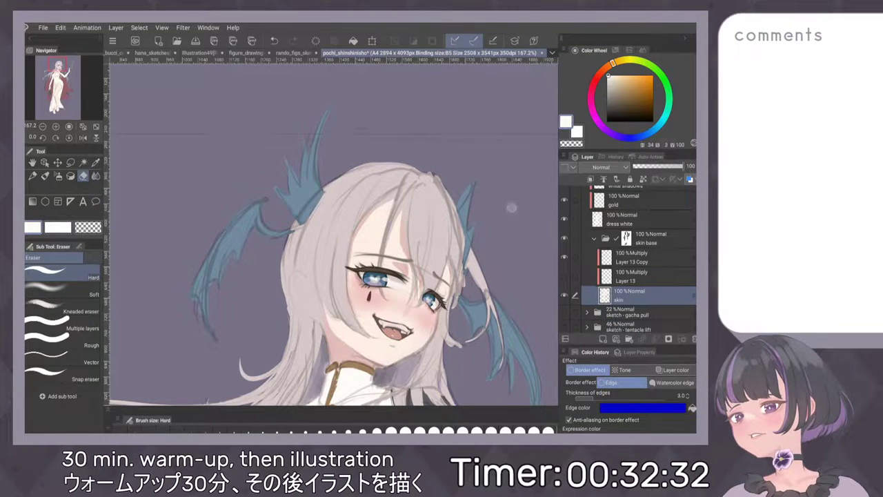
Check the whole figure and turn off the border effect on the skin layer.
key(ctrl+0)
key(h)
key(h)
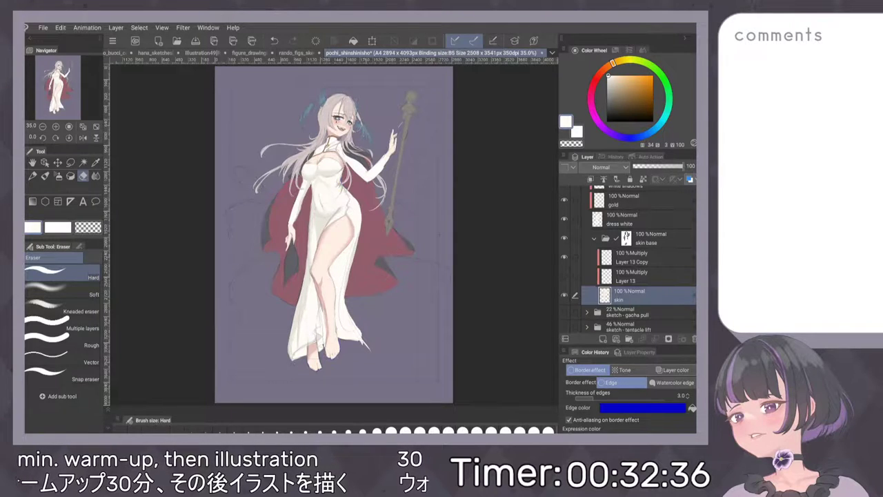
click(588, 369)
Check Layer 13 Copy for stray shading with a temporary blue border effect, and turn the effect off.
click(638, 258)
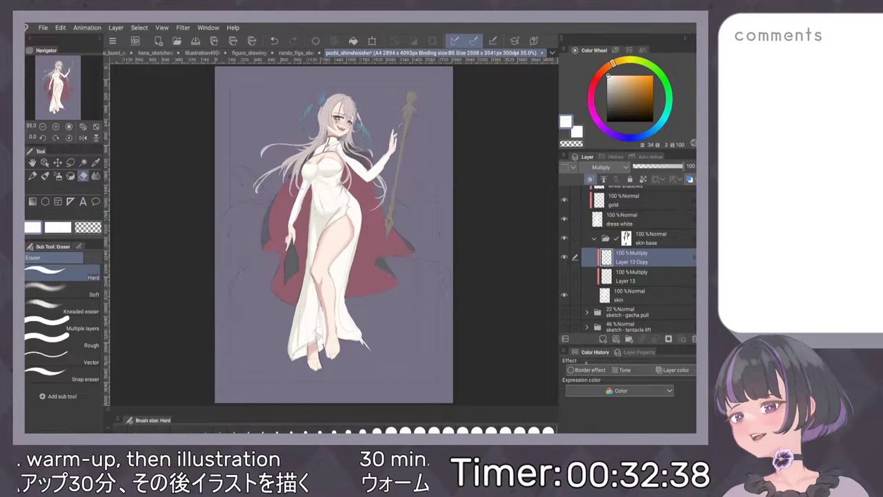
click(588, 370)
click(642, 407)
click(329, 233)
click(312, 229)
click(425, 170)
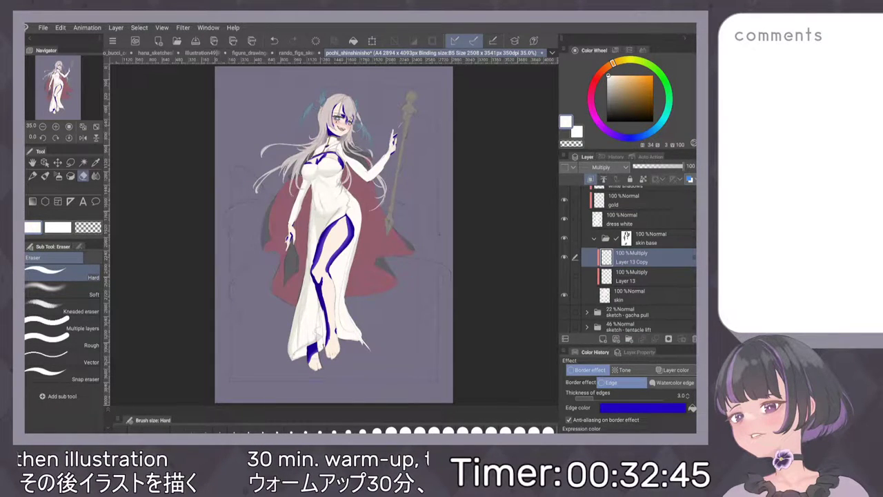
click(588, 370)
Hide and show the dress white layer to check what it covers.
scroll(638, 259, up, 2)
scroll(639, 259, up, 1)
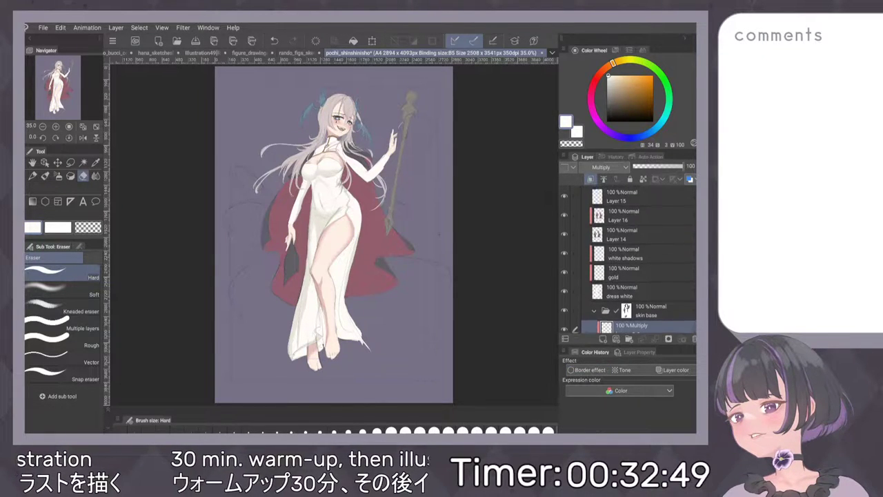
click(631, 300)
click(566, 300)
click(565, 300)
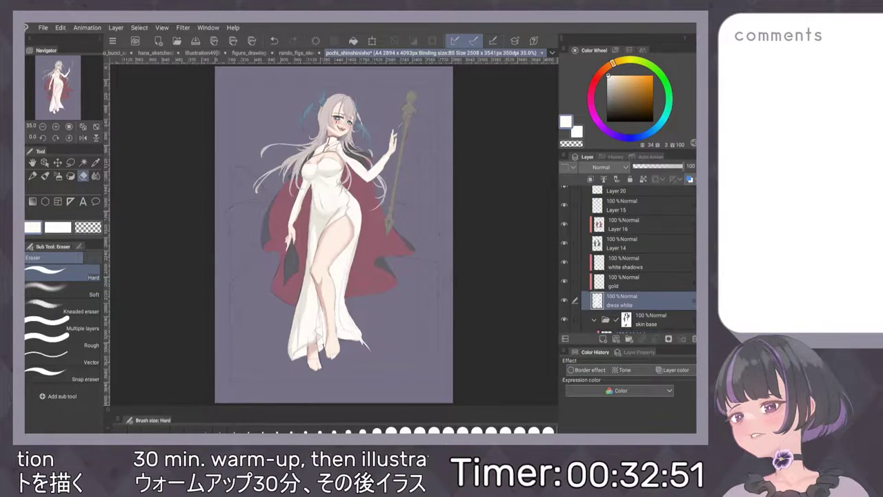
Inspect Layer 14's fill around the cape with a temporary dark blue border effect (#001191), and turn the effect off.
scroll(638, 276, up, 1)
click(641, 276)
click(587, 370)
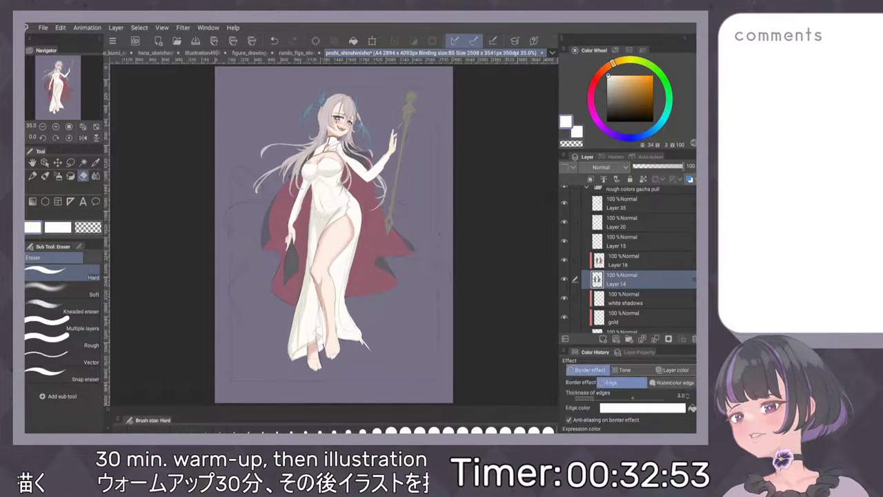
click(642, 408)
click(327, 235)
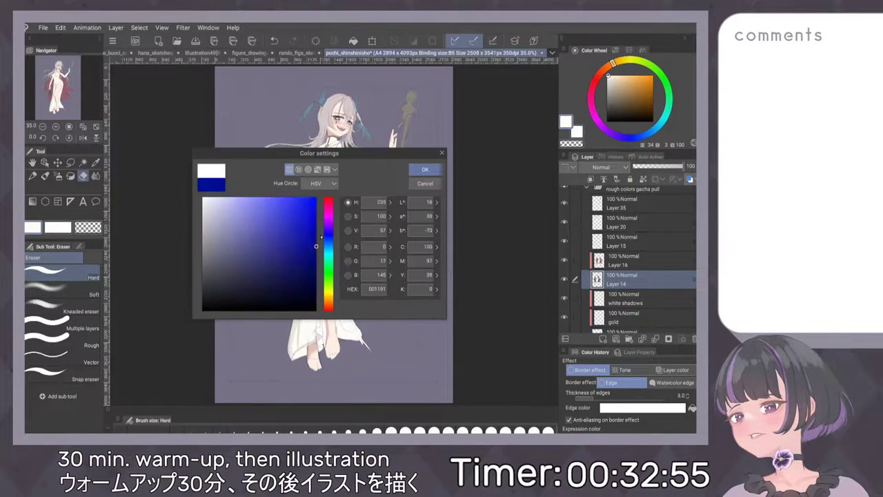
click(425, 169)
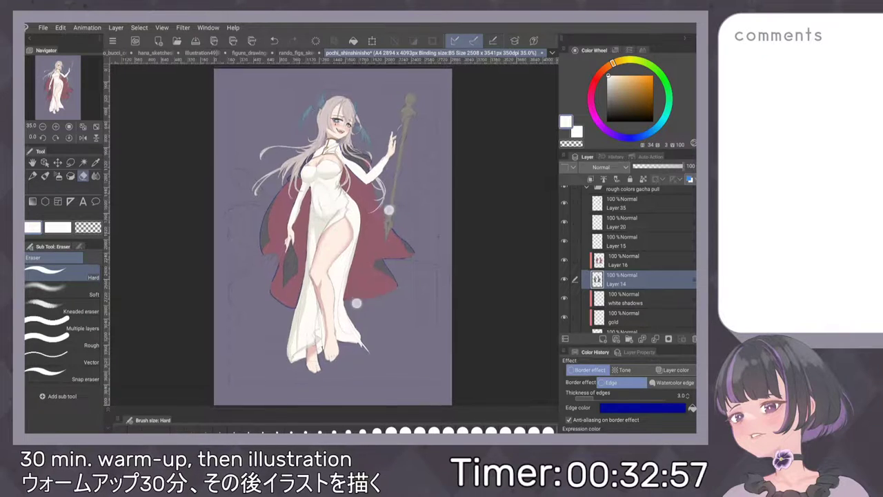
scroll(389, 213, up, 5)
scroll(465, 285, down, 1)
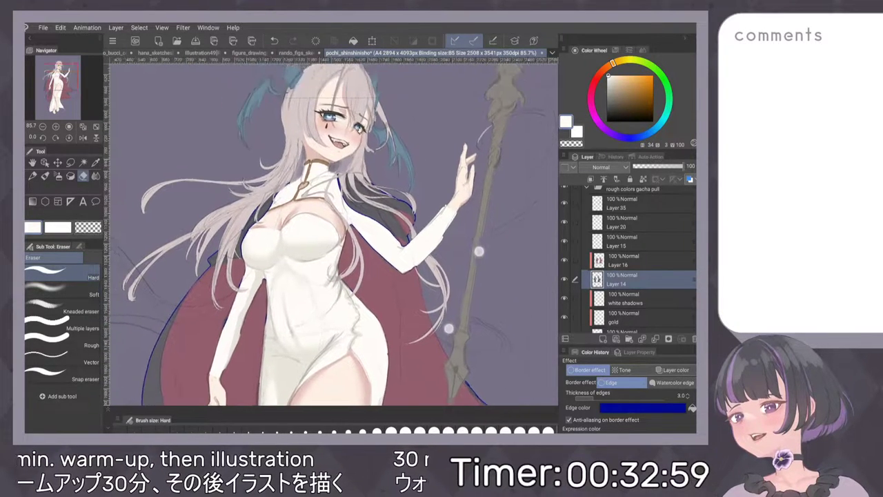
scroll(444, 235, down, 1)
scroll(438, 203, down, 1)
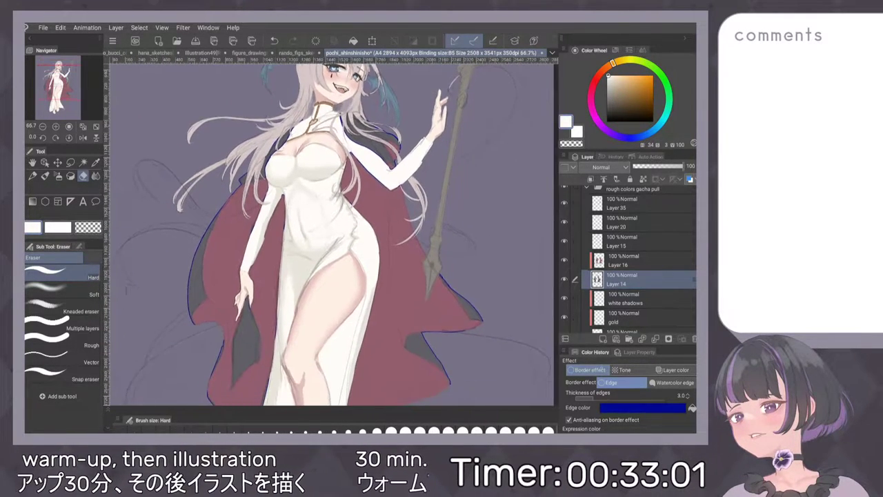
click(588, 370)
Inspect Layer 16's red cape fill for gaps and stray patches with a temporary violet-blue border effect, and turn the effect off.
click(624, 261)
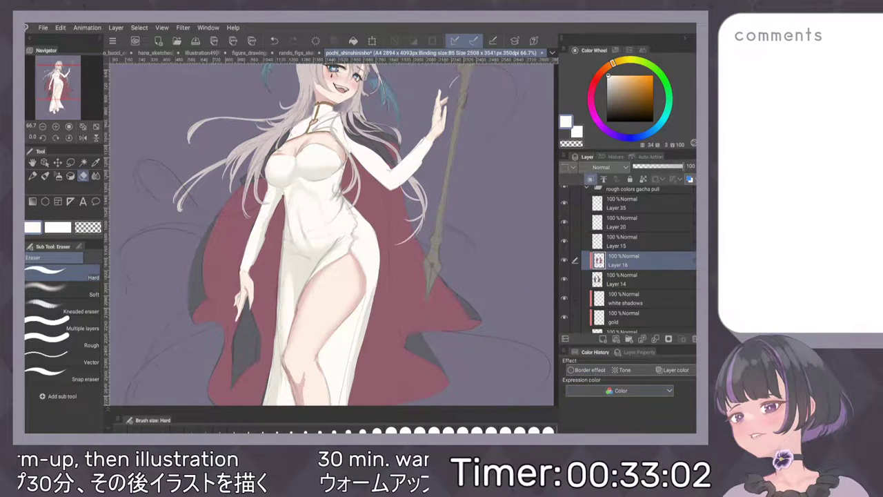
click(588, 370)
click(642, 408)
click(328, 232)
click(311, 219)
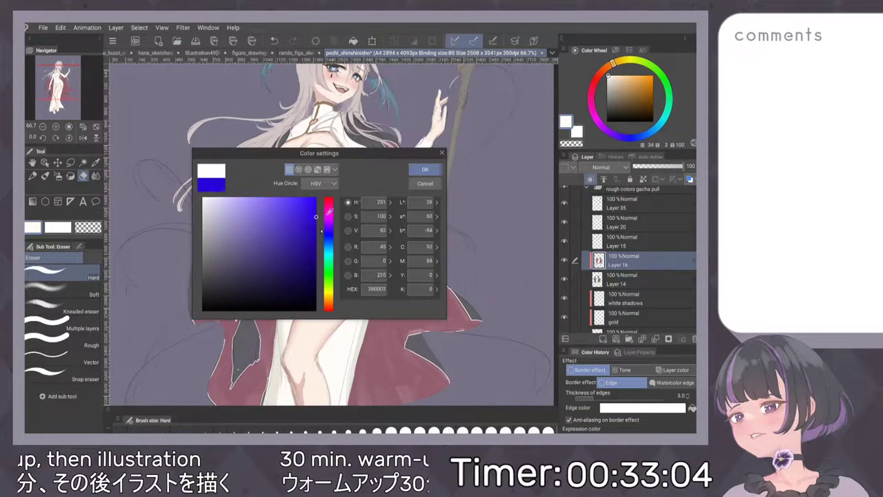
click(425, 169)
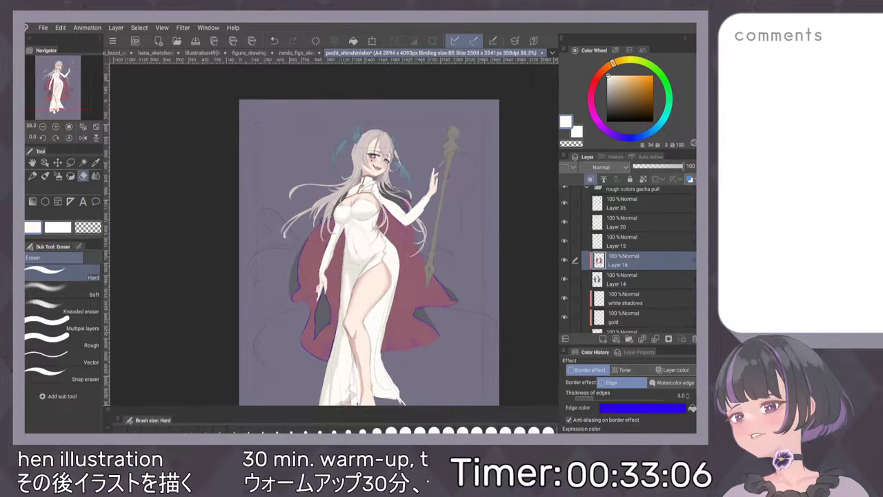
scroll(316, 316, up, 5)
scroll(334, 233, down, 2)
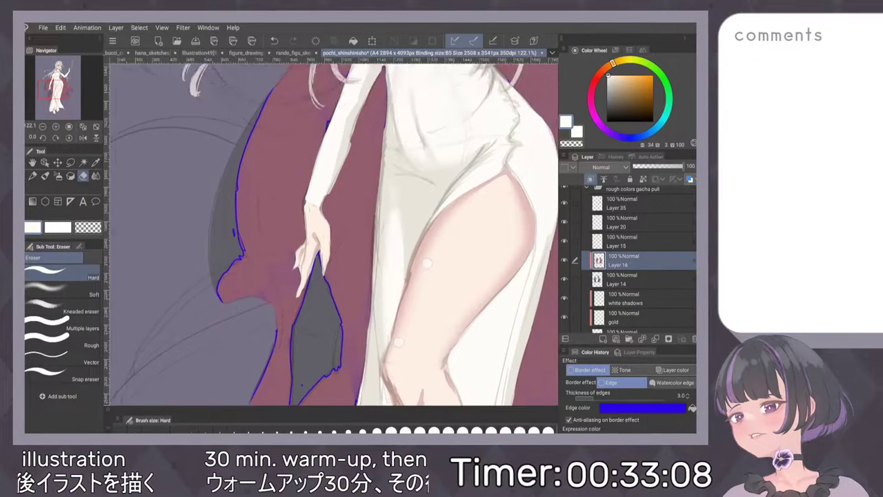
scroll(433, 338, down, 3)
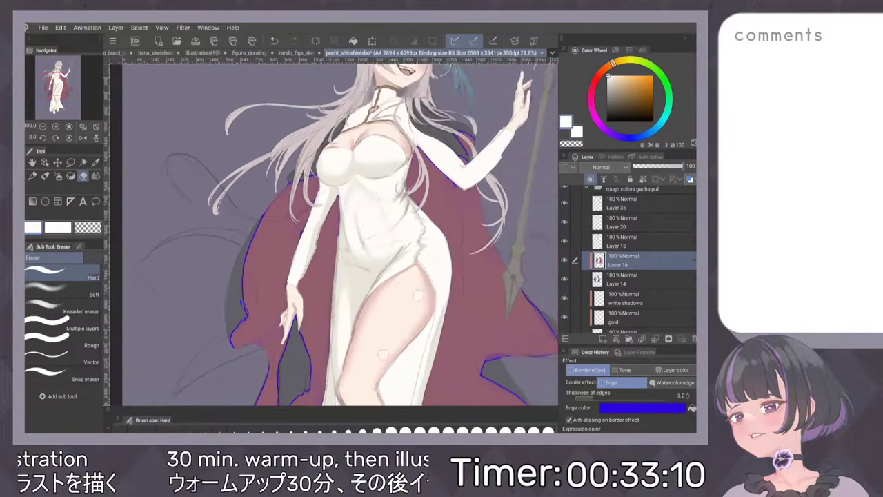
scroll(445, 283, up, 4)
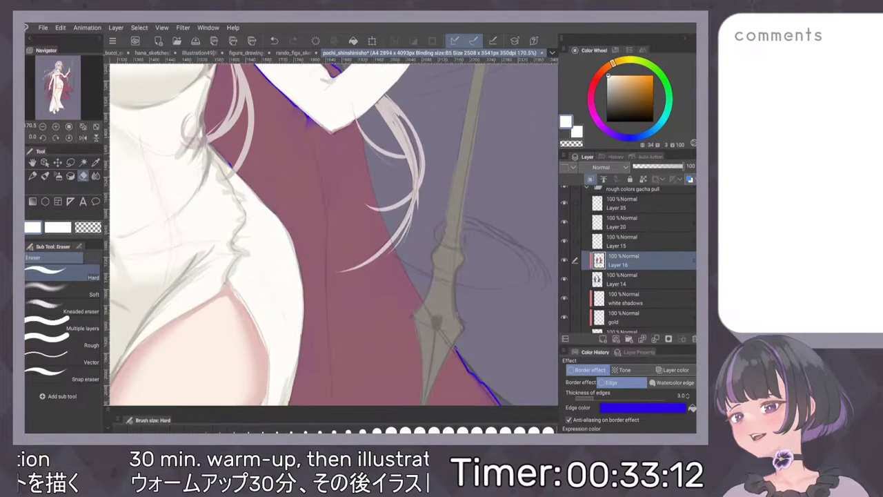
scroll(412, 340, down, 4)
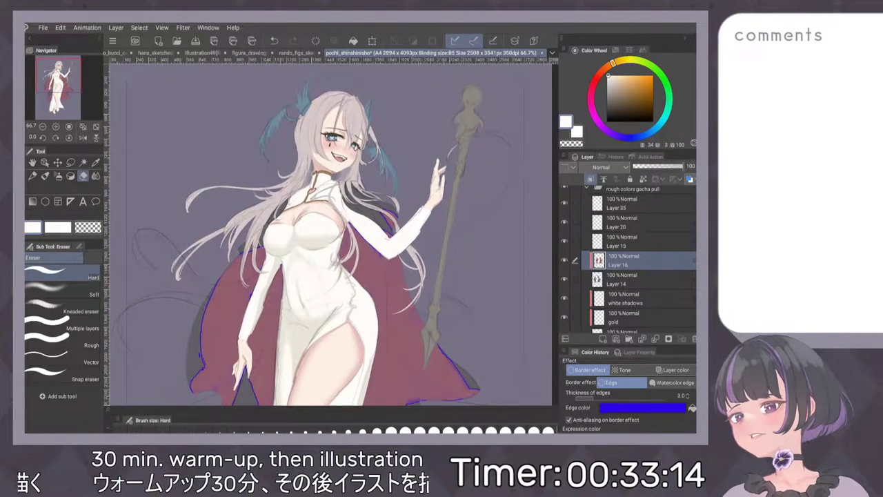
click(588, 370)
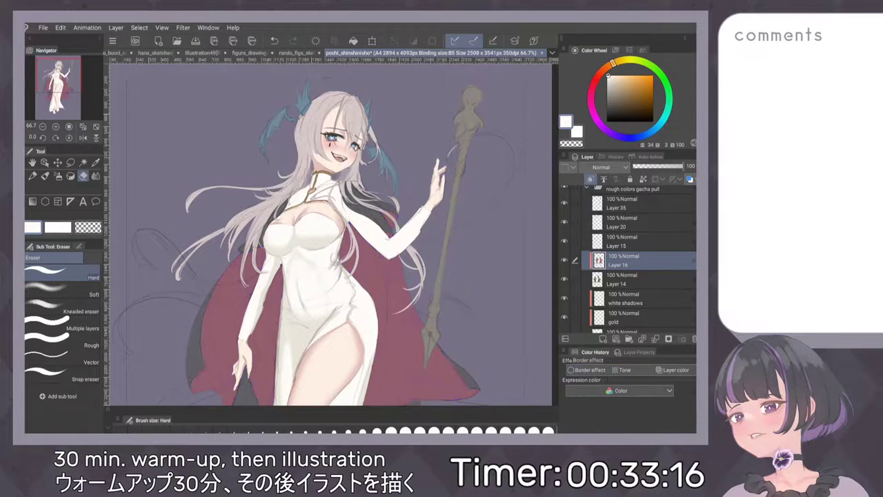
Check the contents of Layer 15 and Layer 20 by toggling visibility, and rename Layer 15 as hair.
click(565, 241)
key(ctrl+y)
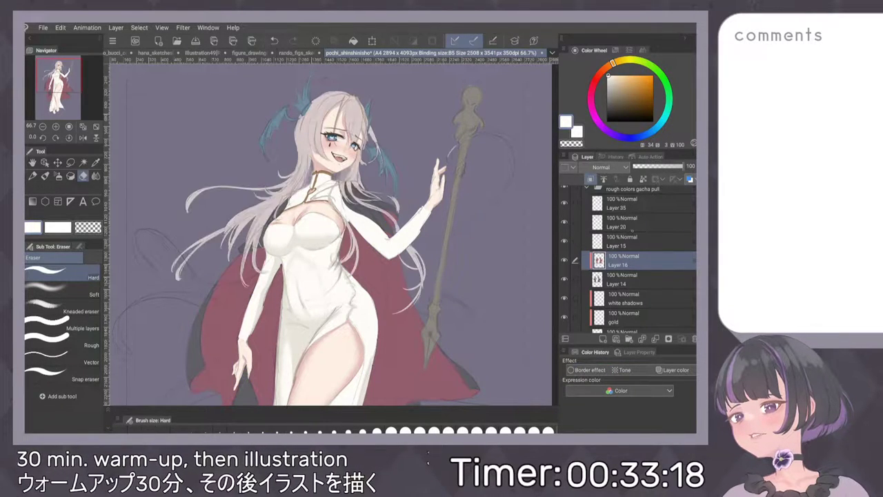
click(564, 222)
click(564, 222)
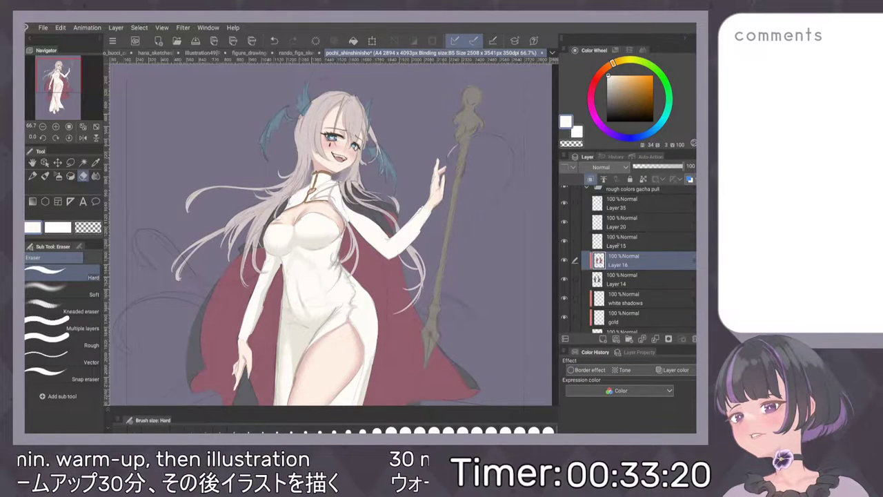
double_click(617, 246)
text(hair)
key(Return)
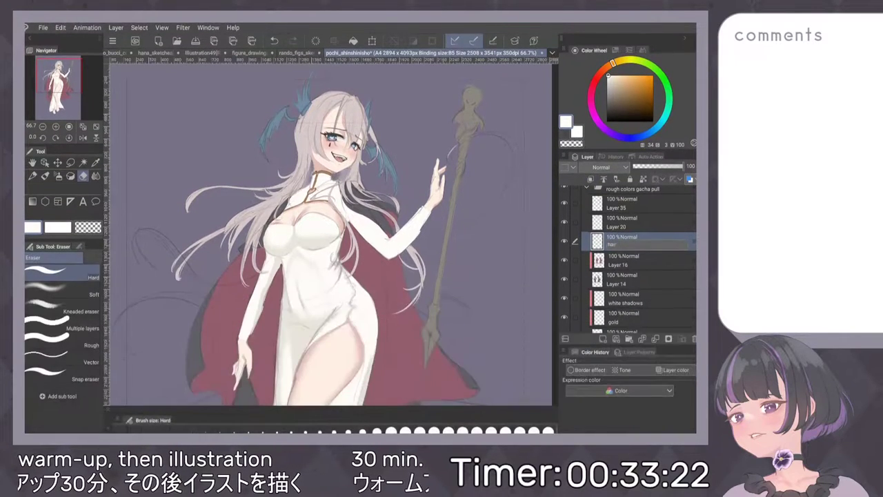
Rename Layer 20 as wings.
double_click(617, 226)
text(wings)
key(Return)
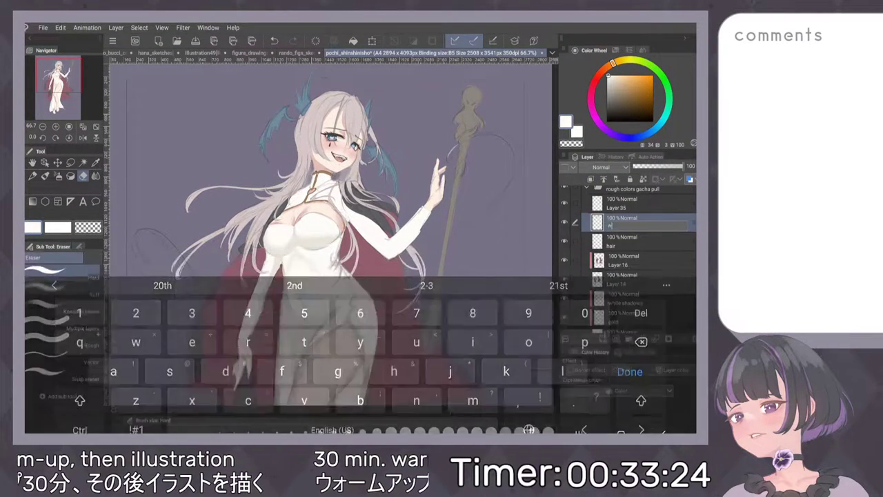
Check the contents of Layer 35 by toggling its visibility and rename it as staff.
click(564, 203)
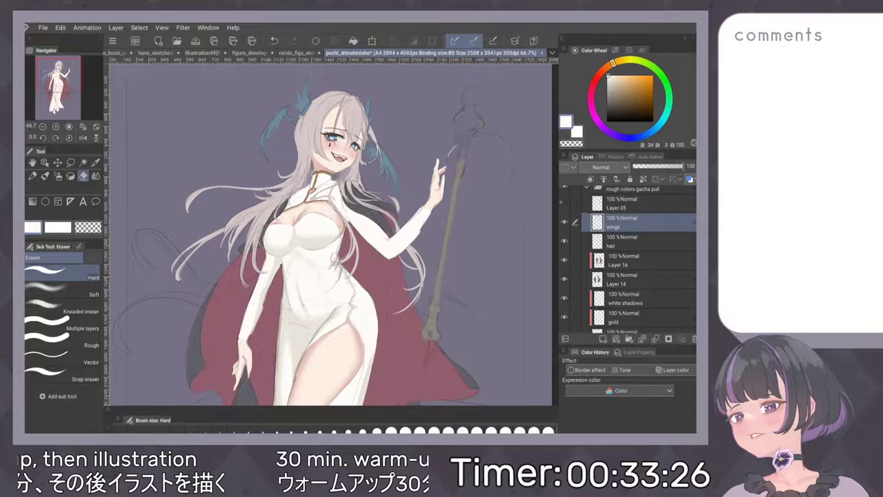
click(565, 203)
click(622, 207)
double_click(622, 207)
text(staff)
key(Return)
Hide and show the rough colors gacha pull folder to review the flat colours on the whole figure.
scroll(428, 244, down, 1)
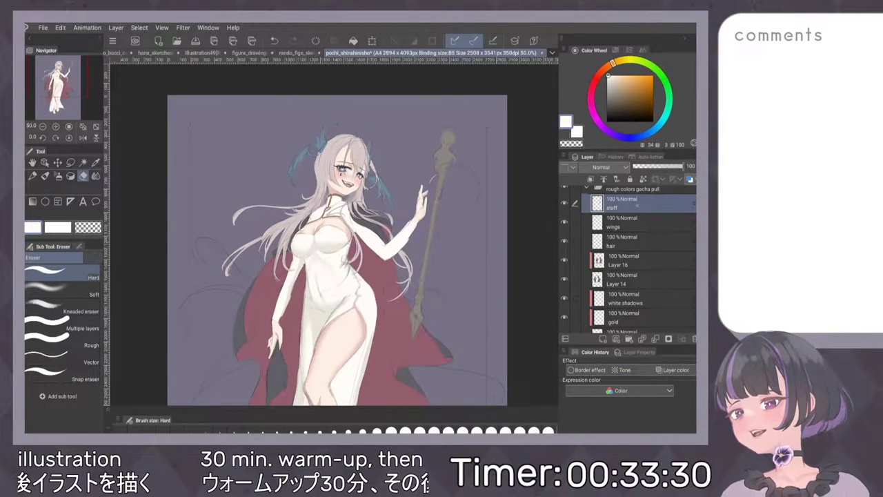
scroll(628, 259, up, 3)
click(565, 236)
click(565, 236)
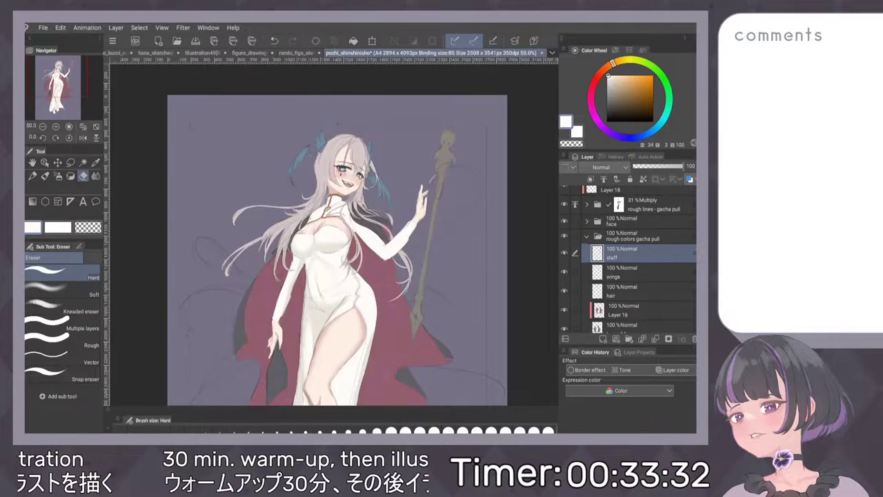
key(ctrl+0)
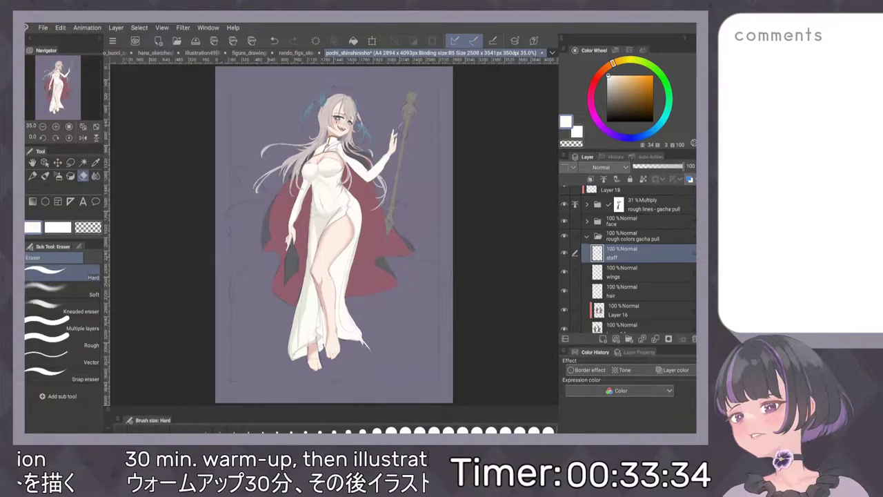
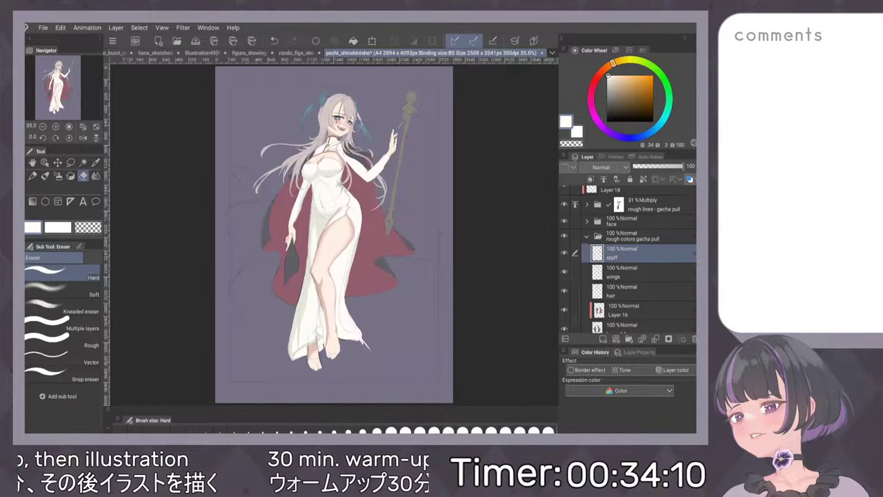
scroll(630, 259, down, 5)
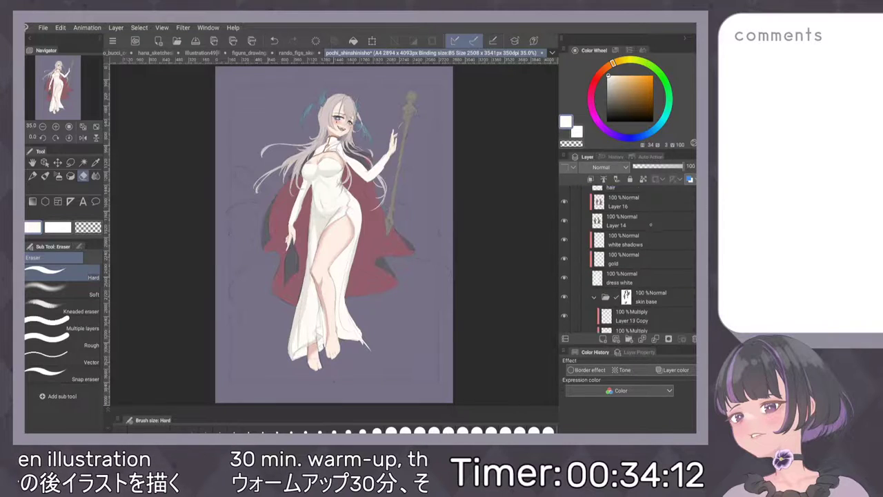
scroll(629, 259, up, 5)
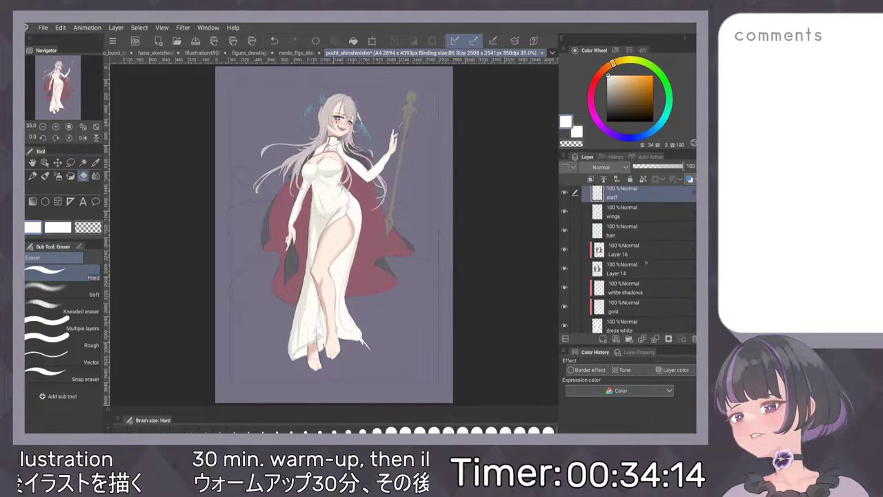
scroll(629, 260, down, 5)
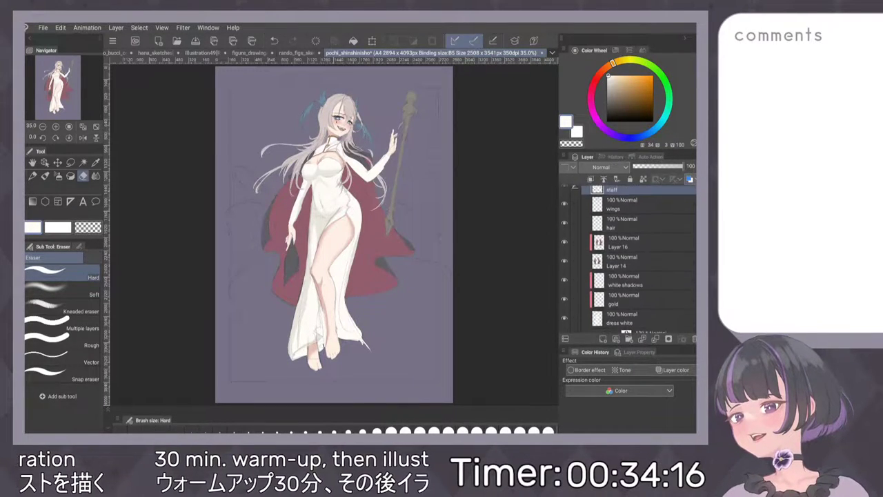
scroll(629, 259, up, 2)
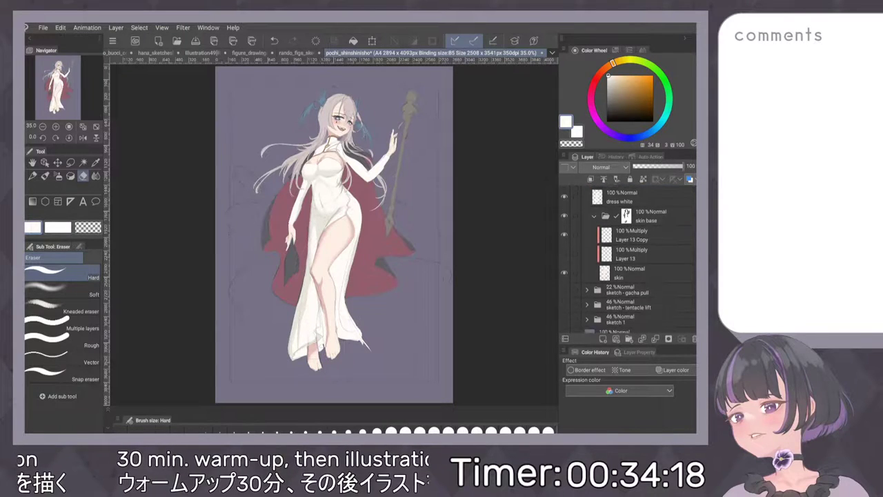
Select Layer 16 and check what it contains by hiding and showing it.
scroll(644, 227, up, 2)
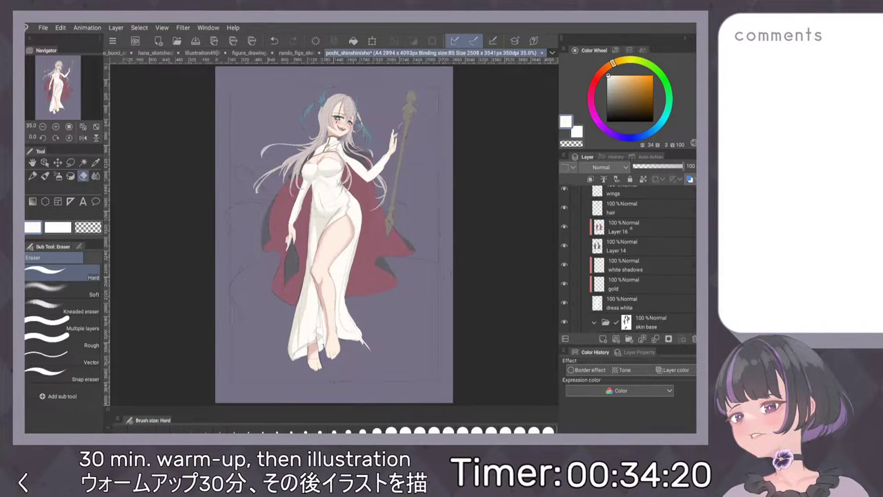
click(638, 227)
click(566, 225)
click(564, 227)
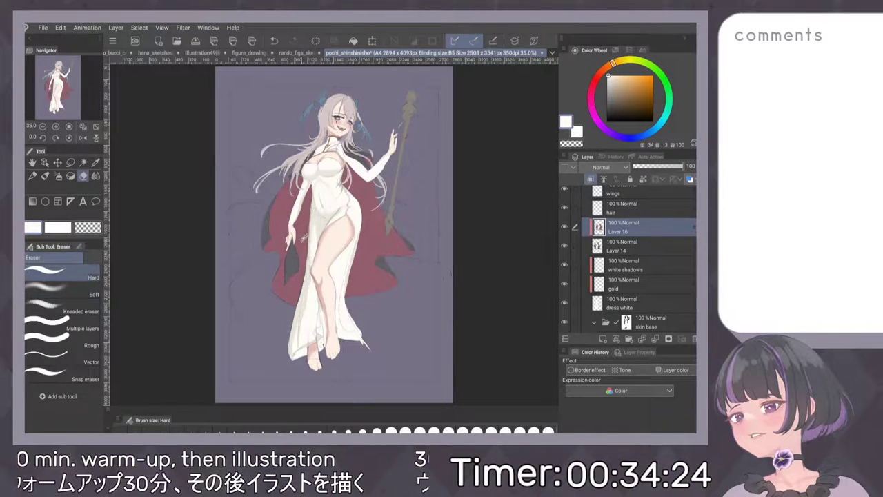
Paint over the dark patch of cape beneath the lowered hand on Layer 16 with Dense watercolor in the sampled cape red.
alt+click(305, 236)
key(e)
key(b)
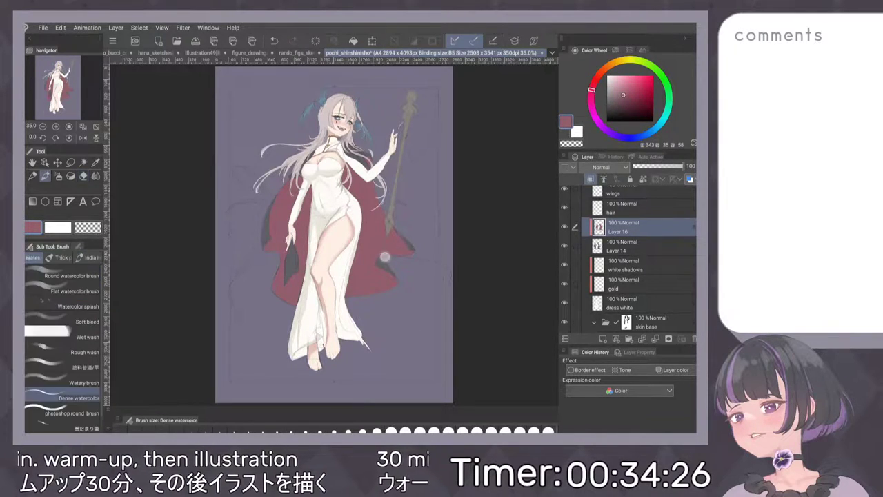
scroll(392, 255, up, 3)
key(])
key(])
drag(306, 243, 304, 284)
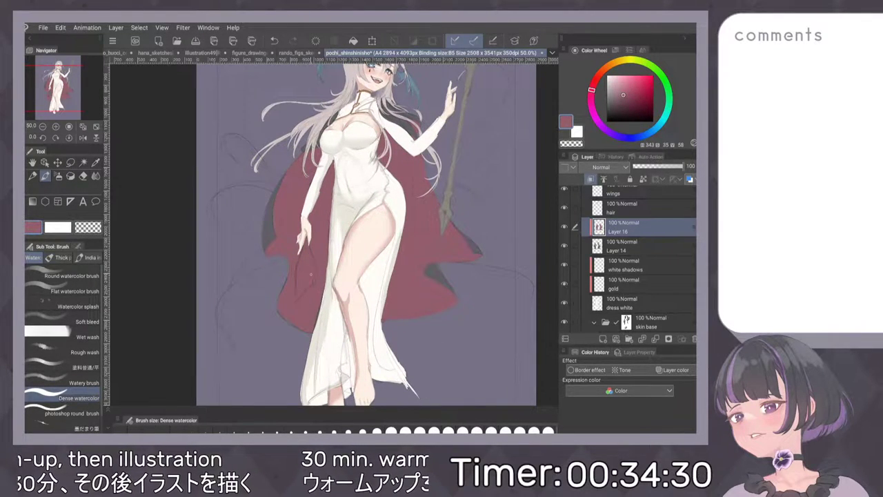
key(ctrl+z)
mouse_move(303, 254)
mouse_down()
mouse_move(300, 297)
mouse_move(311, 252)
mouse_move(314, 283)
mouse_up()
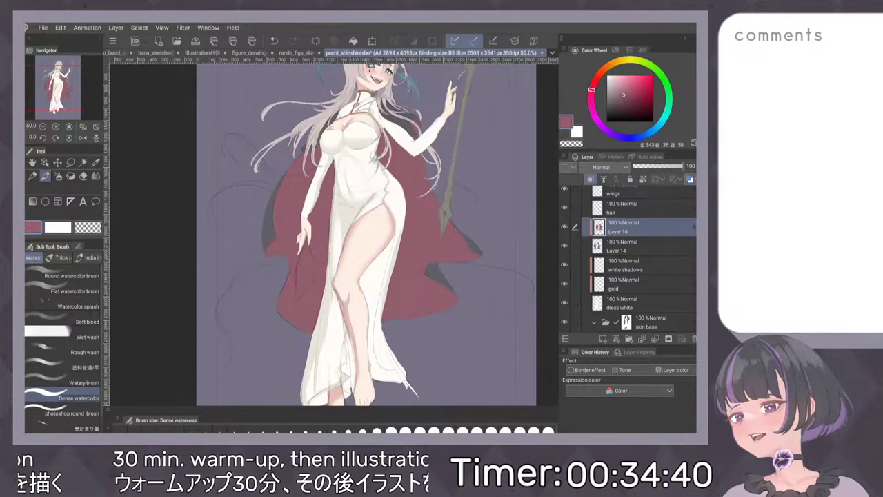
Bring up the character reference in the Sub View, enlarge it to 50%, and compare it with the figure.
key(alt+Tab)
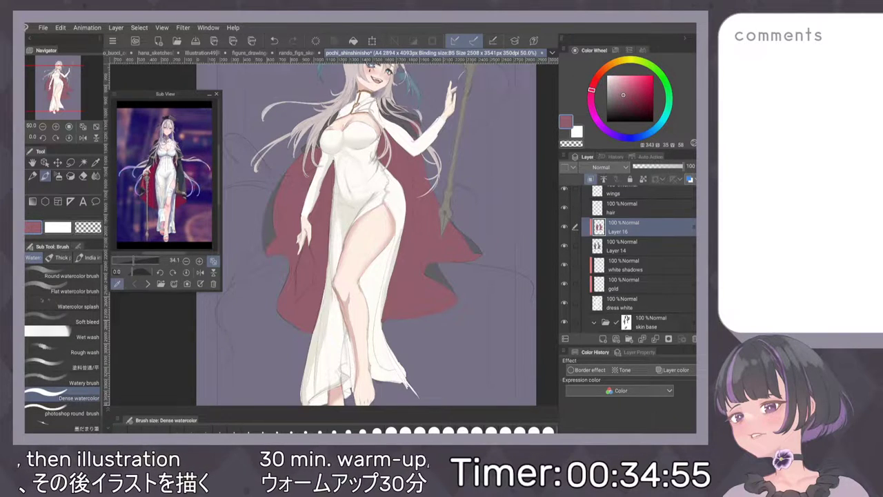
scroll(158, 187, up, 5)
scroll(165, 176, down, 4)
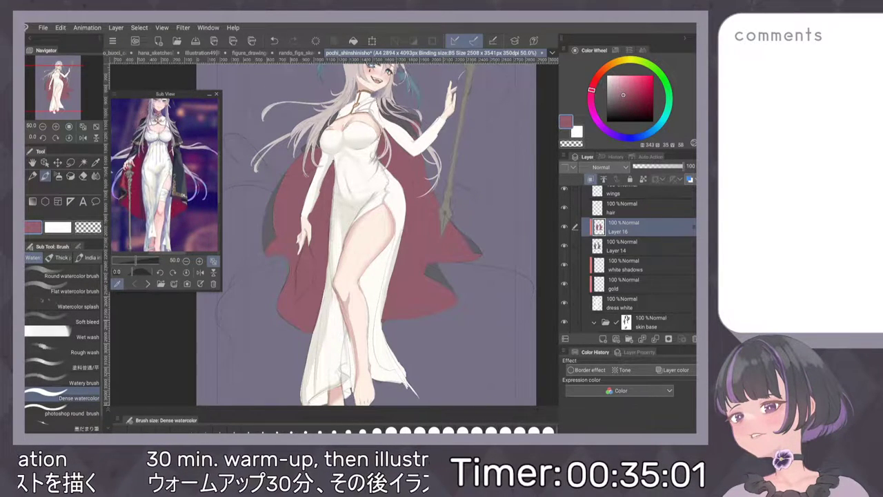
scroll(440, 225, down, 2)
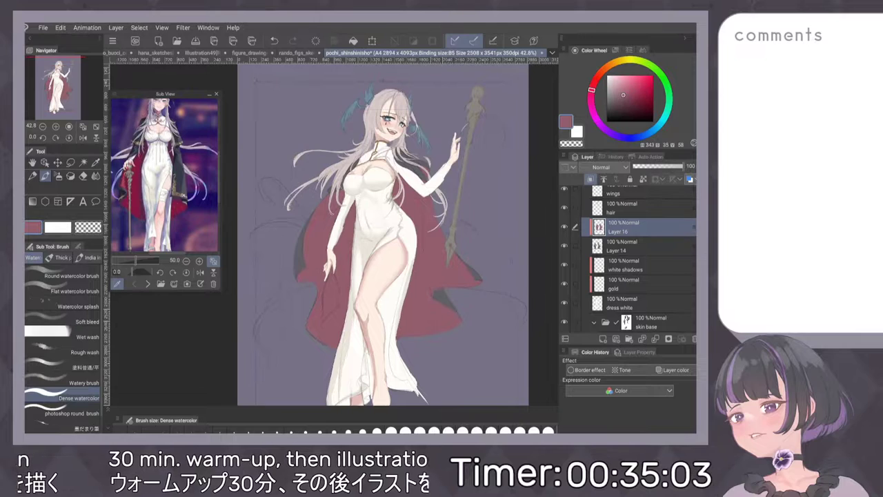
scroll(409, 159, up, 6)
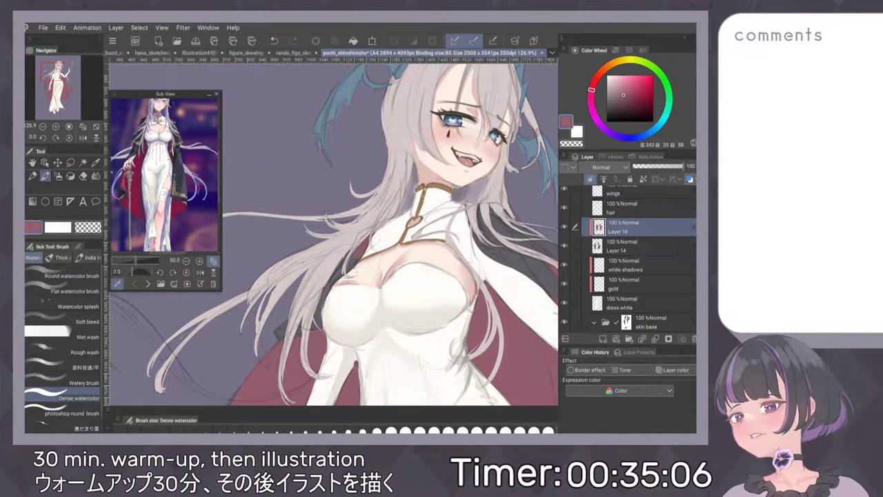
Switch to Layer 14 and ready the G-pen with the dark grey sampled from the cape's shoulder.
key(ctrl+z)
click(635, 246)
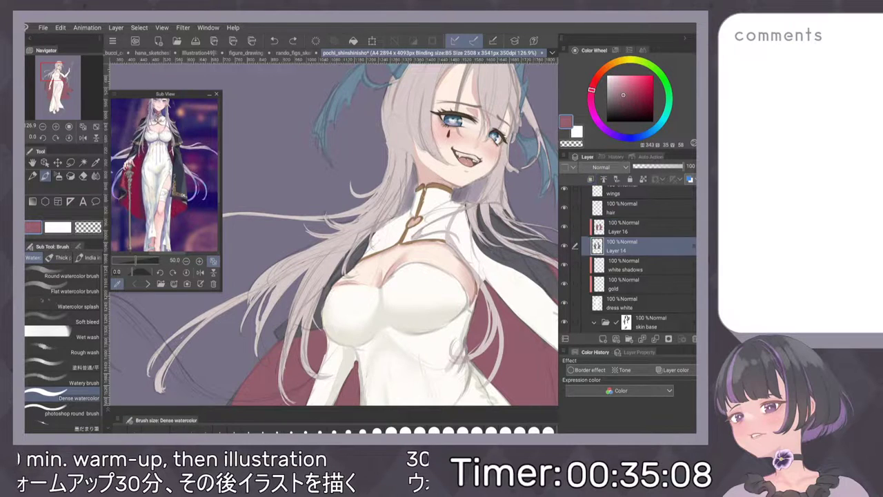
alt+click(360, 251)
key(p)
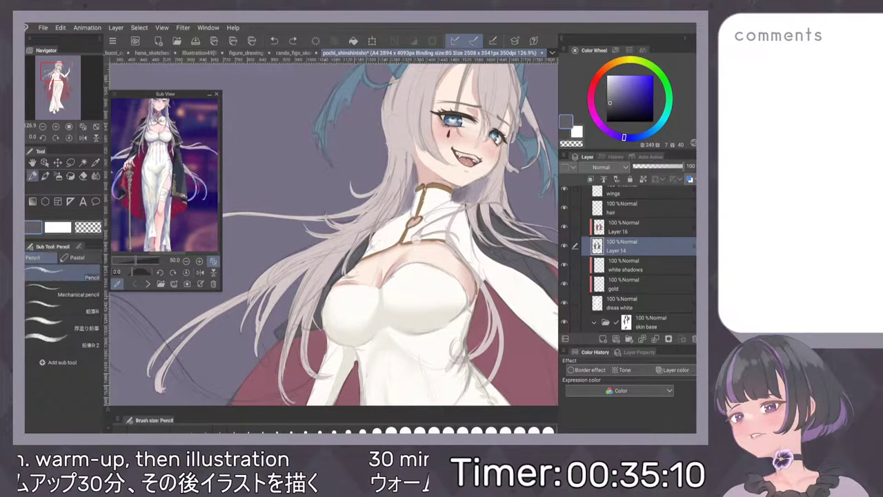
scroll(382, 210, up, 4)
key(p)
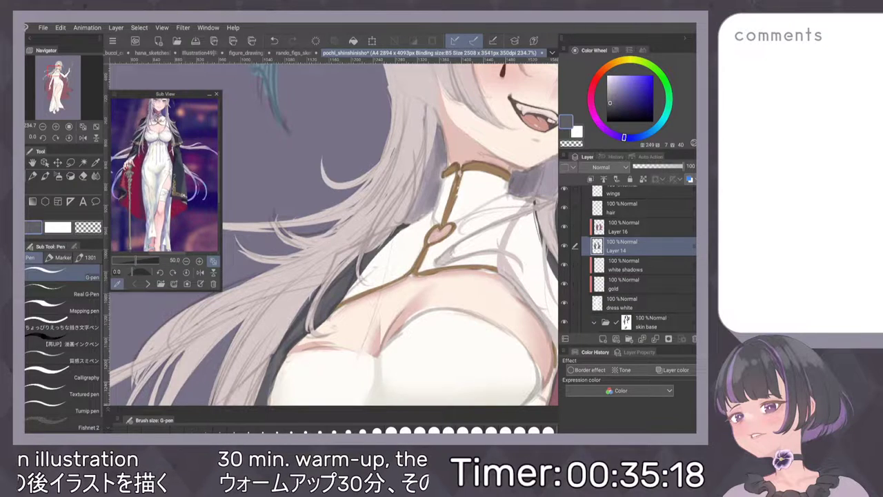
scroll(473, 222, down, 2)
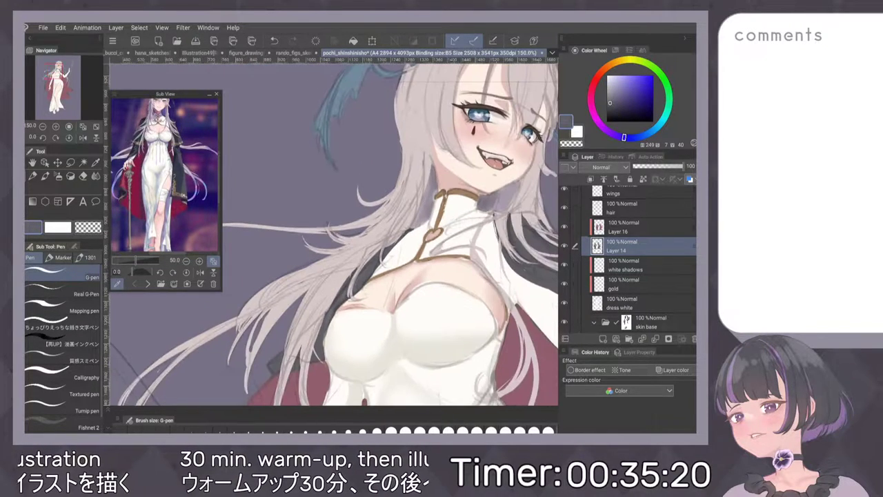
scroll(500, 228, down, 2)
scroll(519, 228, down, 2)
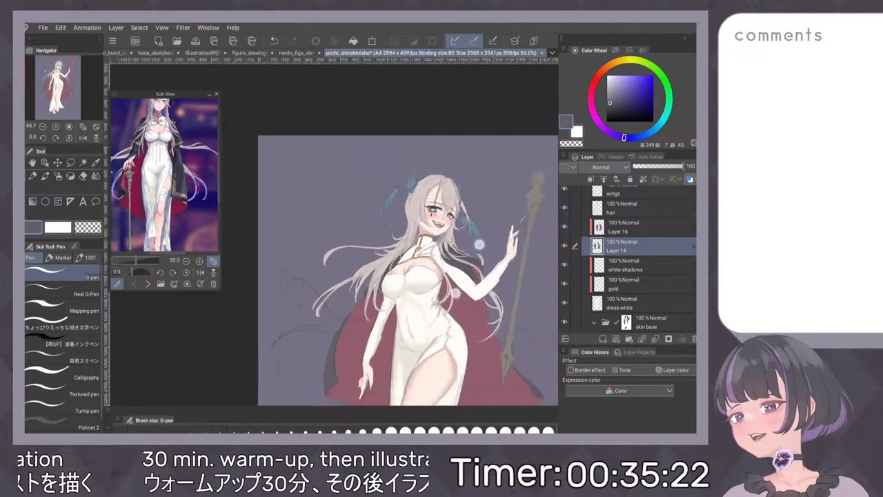
scroll(519, 228, up, 4)
scroll(622, 263, up, 2)
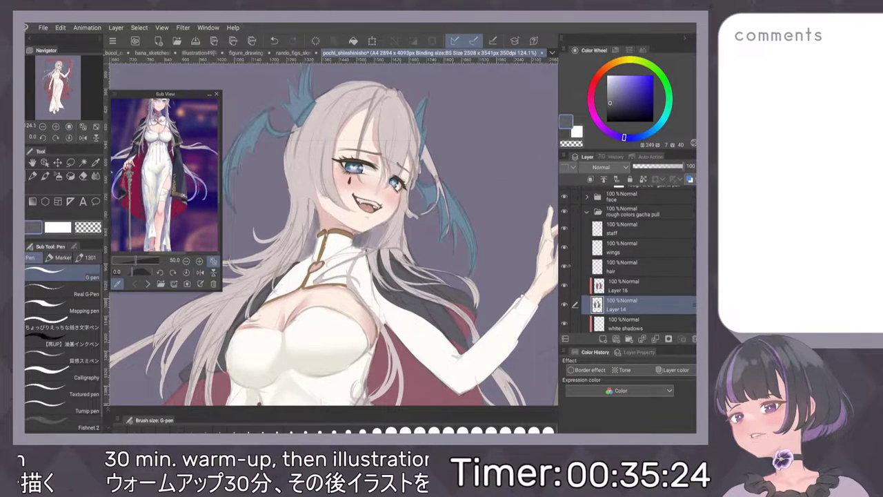
Check the hair layer by toggling its visibility, select it, and set a muted purple of hue 259, saturation 17, value 42.
click(563, 267)
click(564, 266)
click(621, 267)
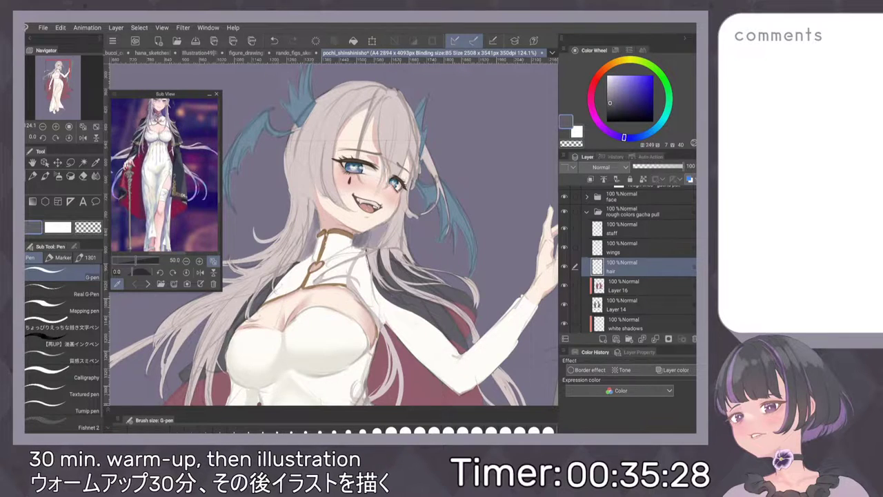
click(622, 103)
click(617, 136)
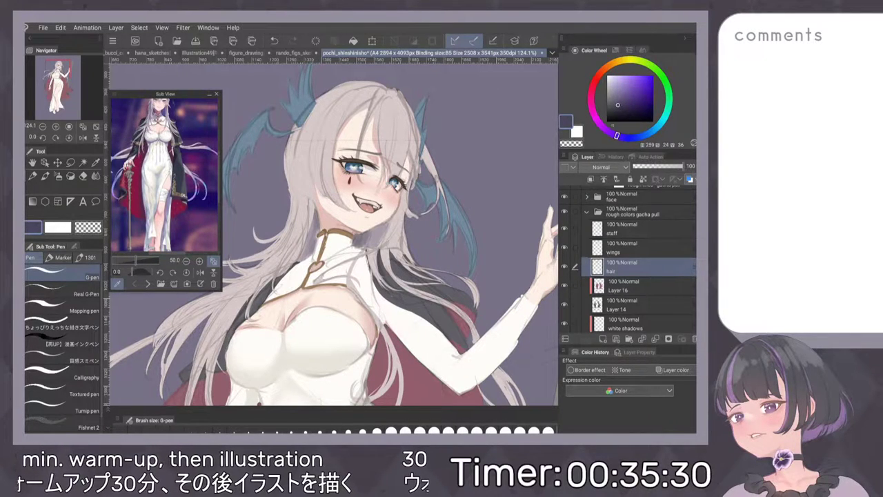
click(614, 102)
click(615, 102)
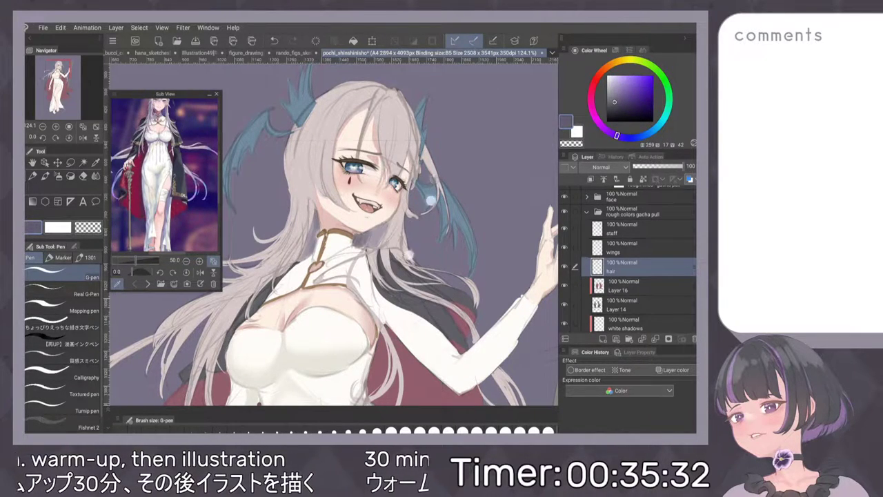
Try a muted purple shadow stroke on the inner hair under the chin beside the collar.
scroll(400, 222, up, 5)
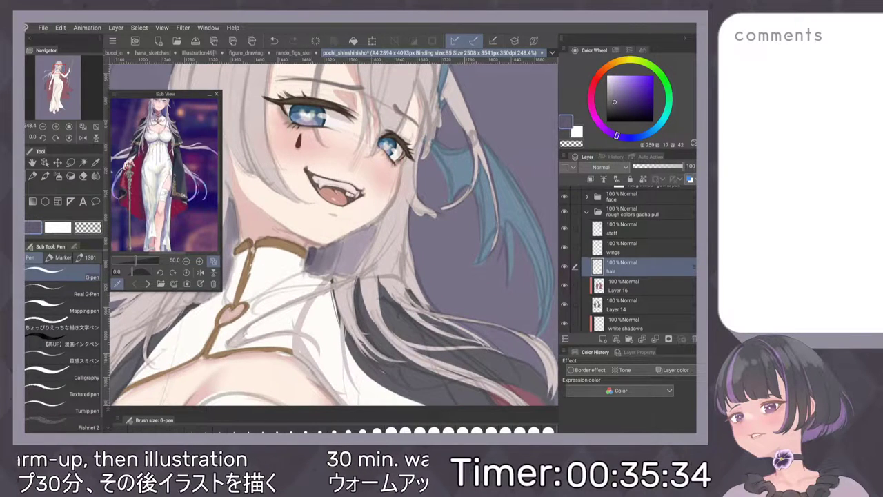
mouse_move(312, 251)
mouse_down()
mouse_move(316, 271)
mouse_move(341, 234)
mouse_move(330, 268)
mouse_move(312, 273)
mouse_move(313, 247)
mouse_move(328, 246)
mouse_up()
key(ctrl+z)
key(ctrl+0)
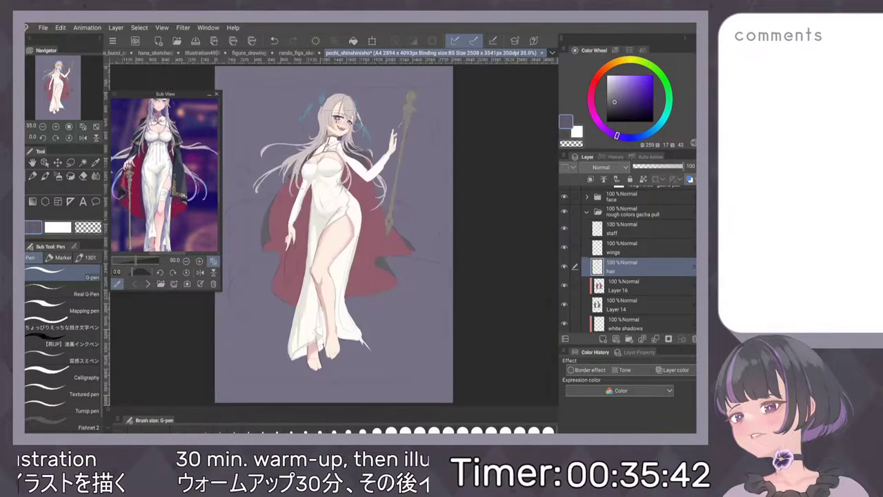
Fill the inner hair under the chin with blue-grey, testing 236/21/53 and 238/12/51, and review it on the whole figure.
scroll(341, 121, up, 9)
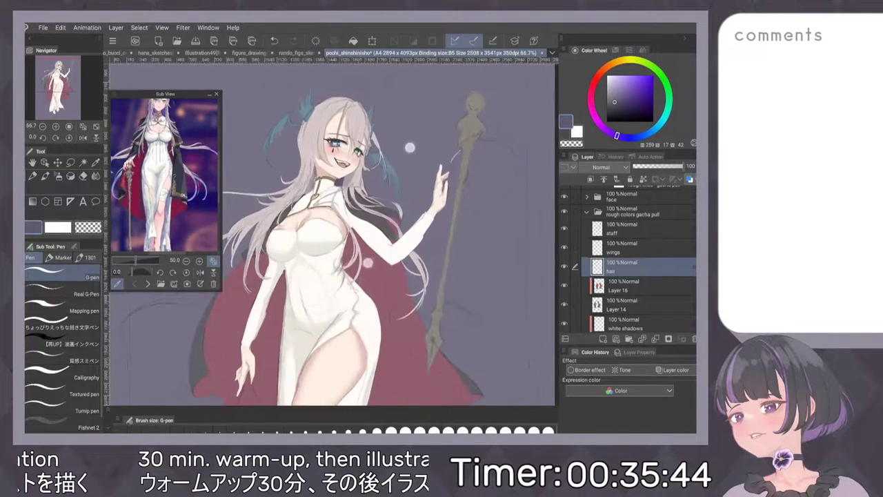
click(630, 139)
click(617, 97)
drag(342, 207, 343, 221)
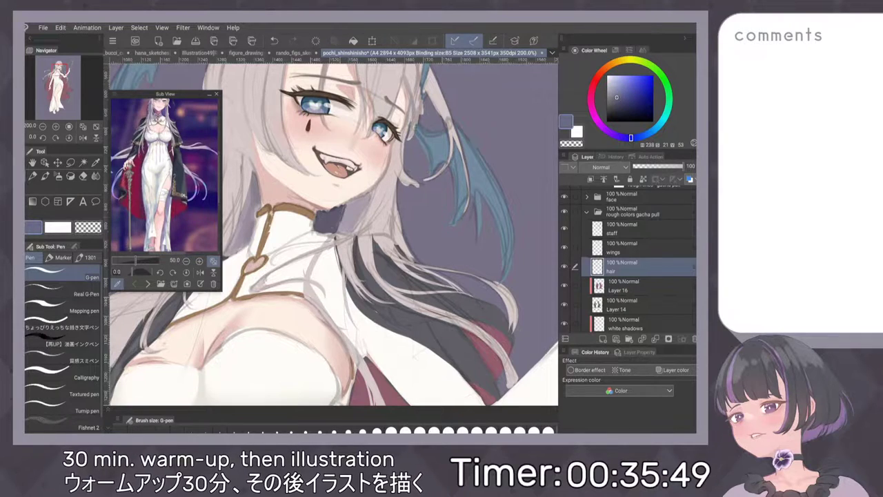
click(612, 98)
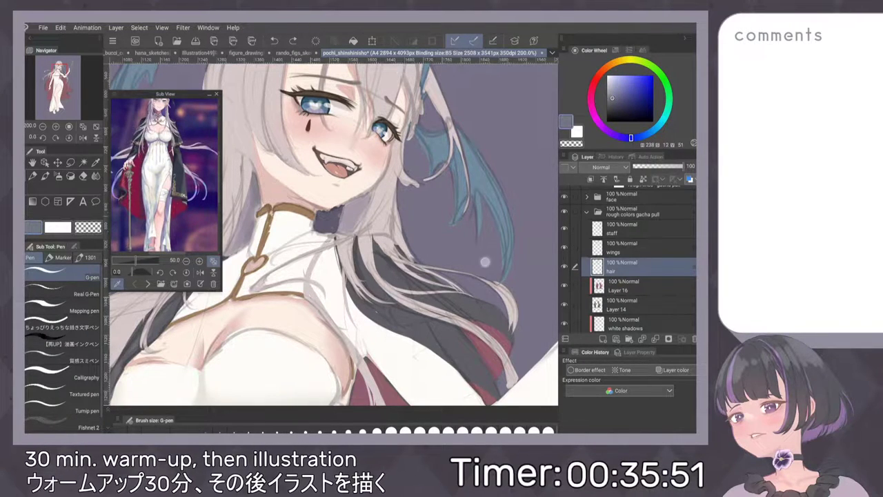
mouse_move(342, 209)
mouse_down()
mouse_move(344, 225)
mouse_move(368, 204)
mouse_up()
key(ctrl+0)
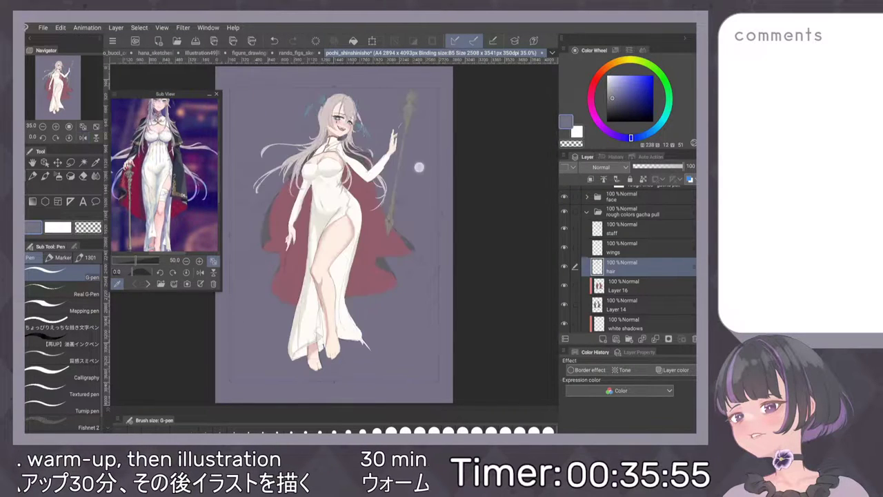
Shift the shadow colour to hue 257 and repaint the inner hair patch under the chin beside the collar.
scroll(395, 110, up, 5)
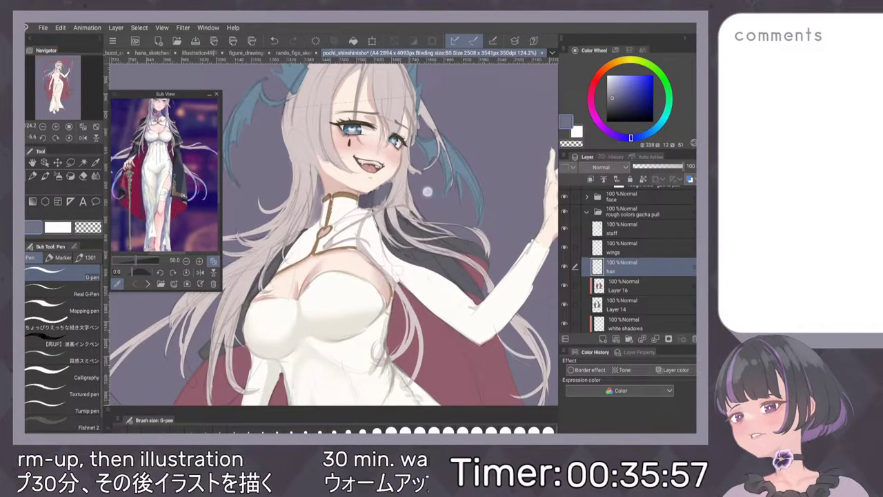
scroll(452, 197, up, 1)
scroll(438, 198, up, 1)
click(619, 137)
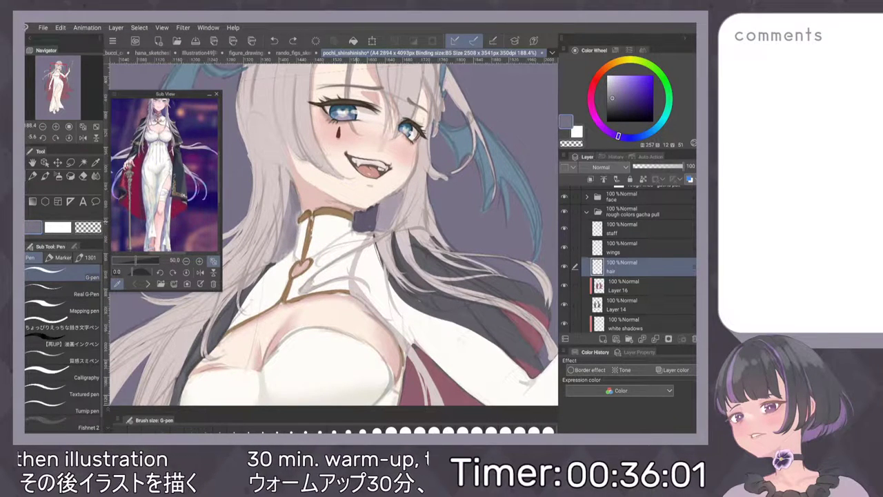
drag(356, 215, 365, 227)
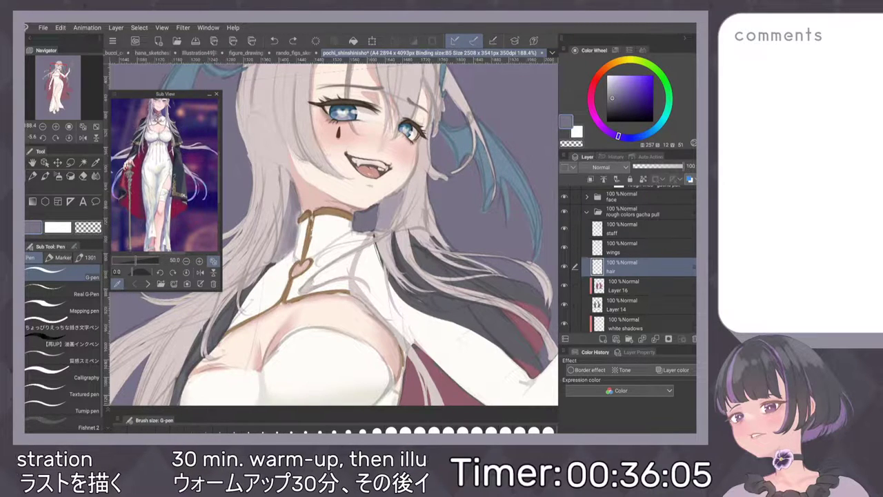
key(ctrl+0)
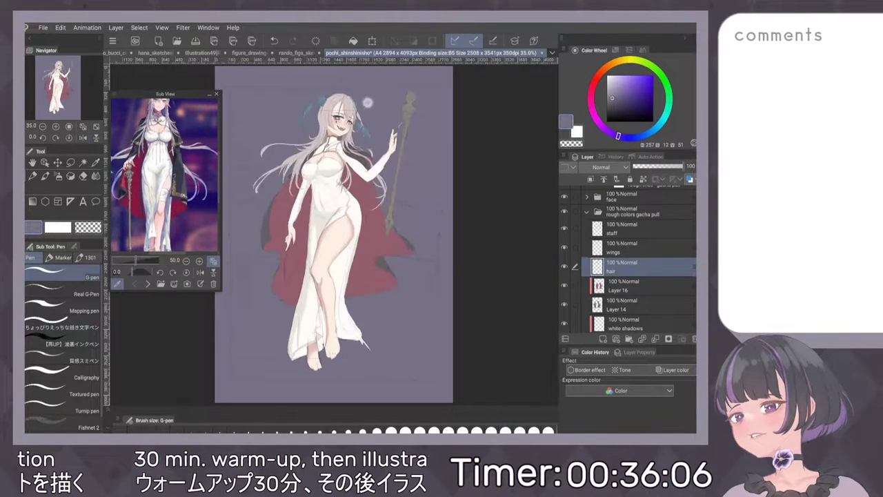
Paint the inner hair between the long locks and the heart-clasp side of the collar with the same greyish purple.
scroll(367, 103, up, 10)
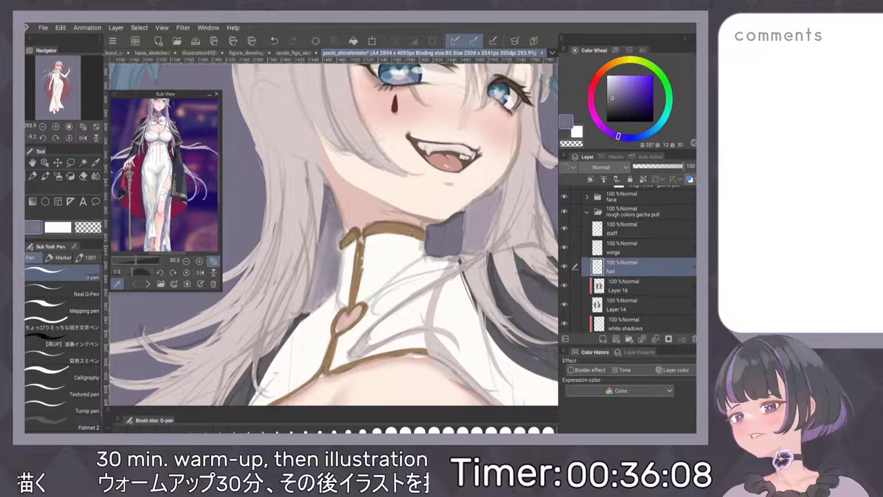
drag(326, 220, 319, 257)
mouse_move(338, 220)
mouse_down()
mouse_move(332, 291)
mouse_move(304, 312)
mouse_move(330, 225)
mouse_move(332, 267)
mouse_move(311, 304)
mouse_up()
drag(324, 267, 310, 312)
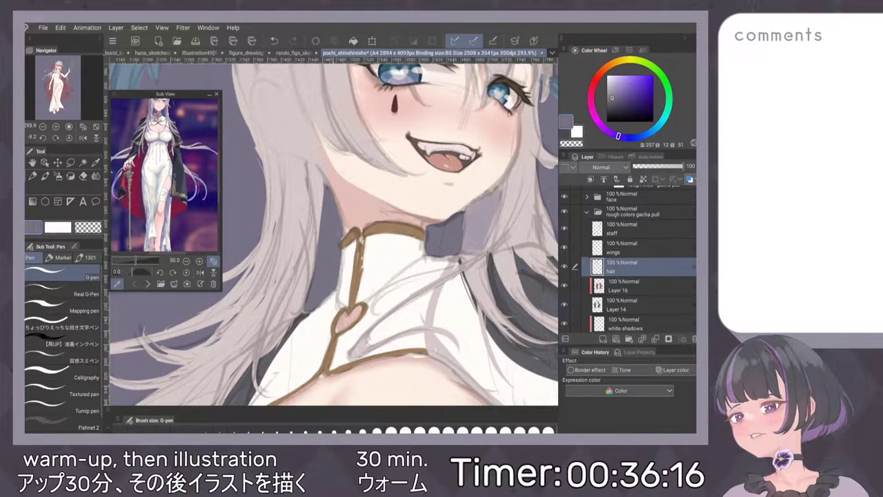
key(ctrl+0)
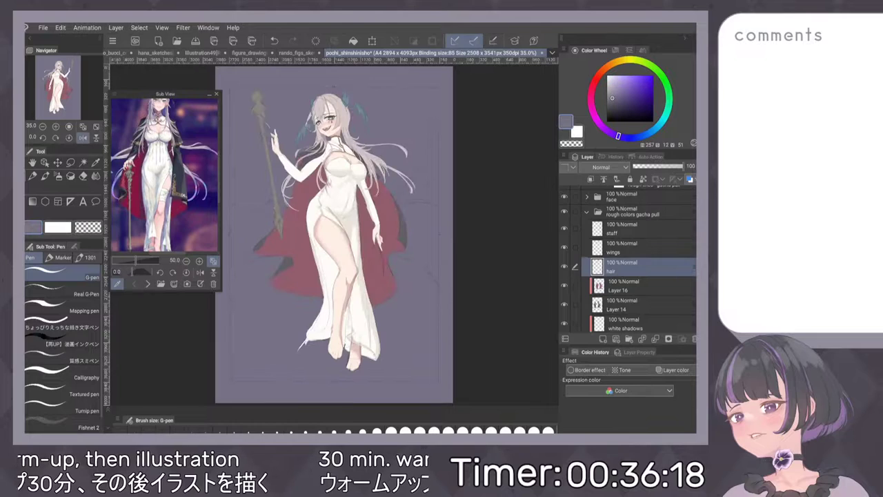
Try a more saturated purple, 257/29/48, on the inner hair between the long locks and the heart-clasp side of the collar.
scroll(318, 134, up, 4)
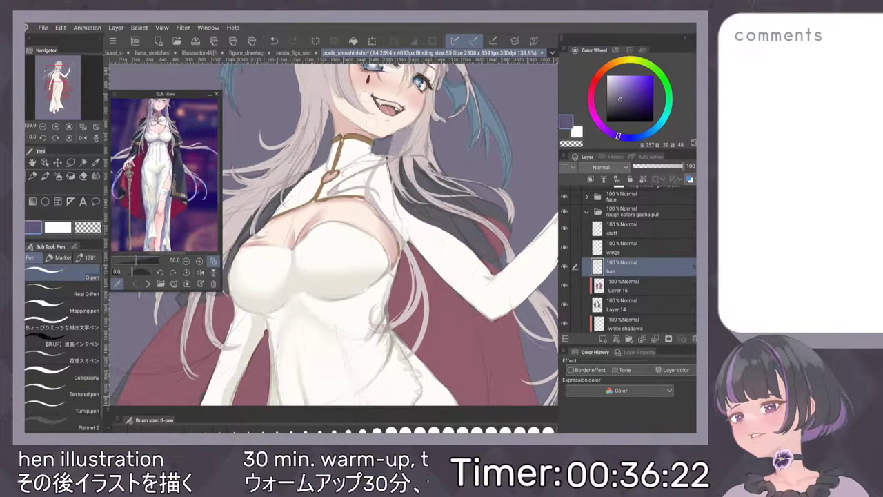
scroll(348, 90, up, 2)
mouse_move(302, 200)
mouse_down()
mouse_move(320, 131)
mouse_move(301, 207)
mouse_up()
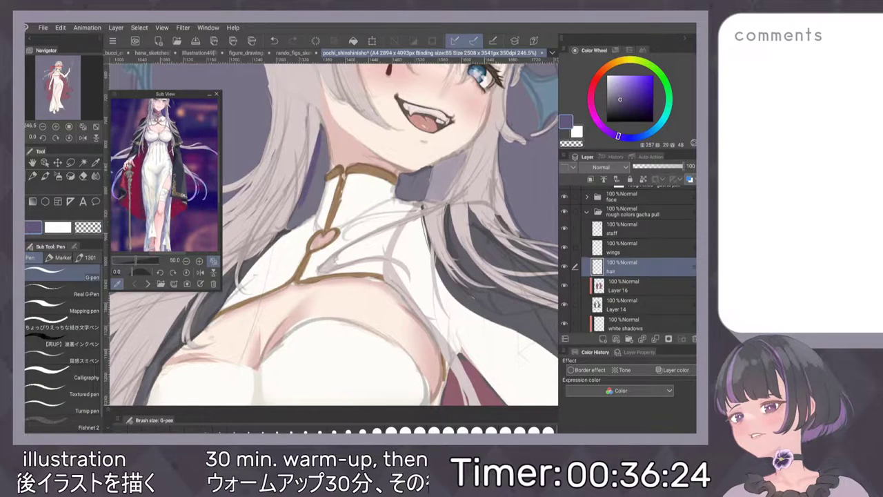
key(ctrl+z)
key(ctrl+z)
drag(323, 152, 296, 221)
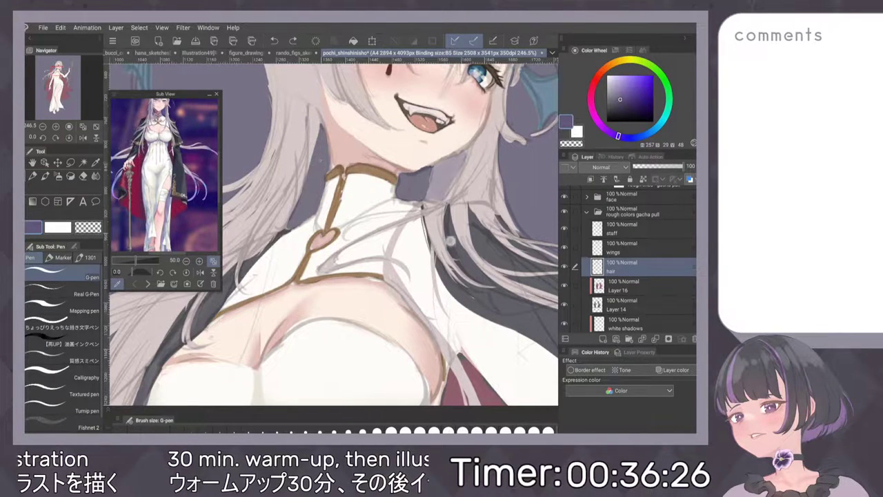
Repaint the inner hair gap on the heart-clasp side with greyer purple 256/19/47 and review it on the whole figure.
alt+click(450, 242)
click(615, 100)
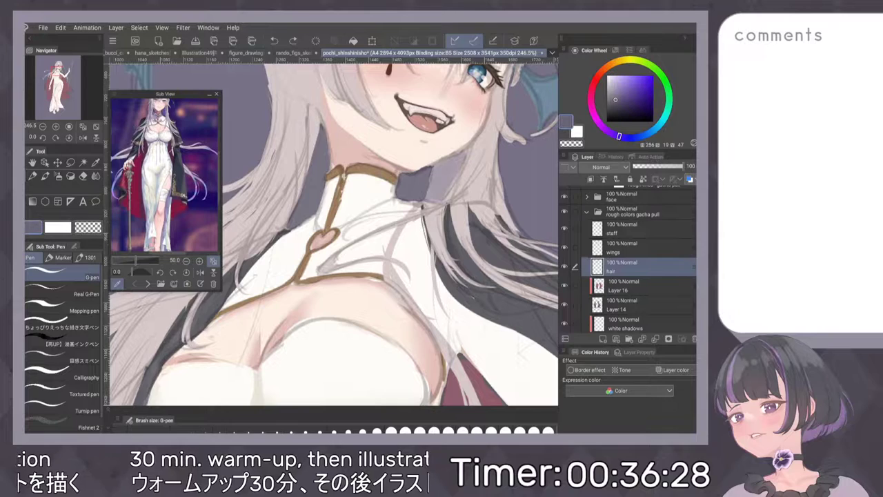
drag(300, 205, 324, 128)
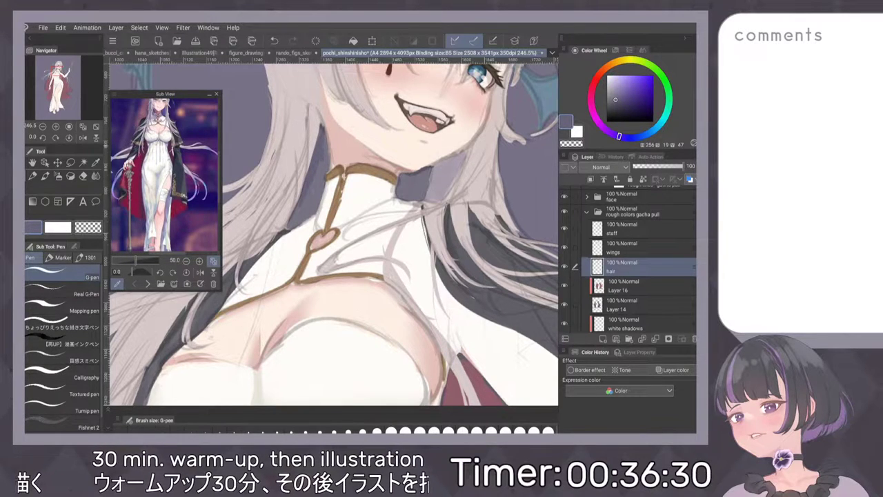
mouse_move(322, 182)
mouse_down()
mouse_move(306, 219)
mouse_move(291, 217)
mouse_move(308, 205)
mouse_up()
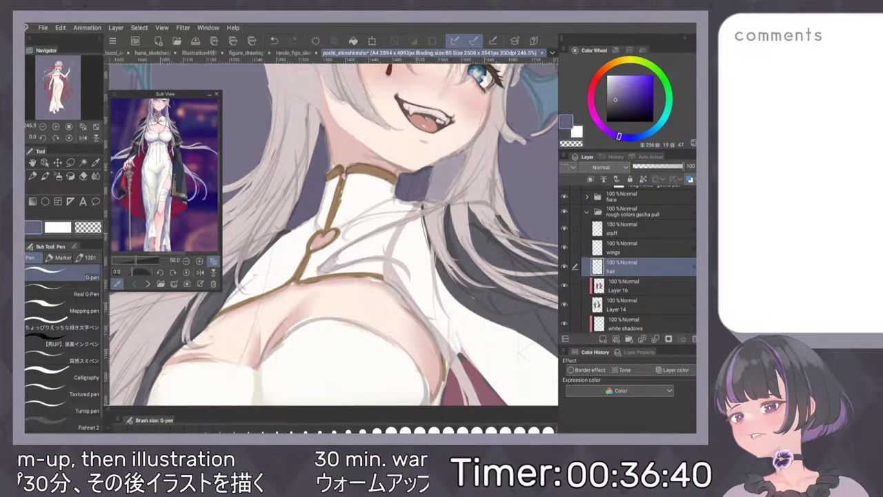
key(ctrl+0)
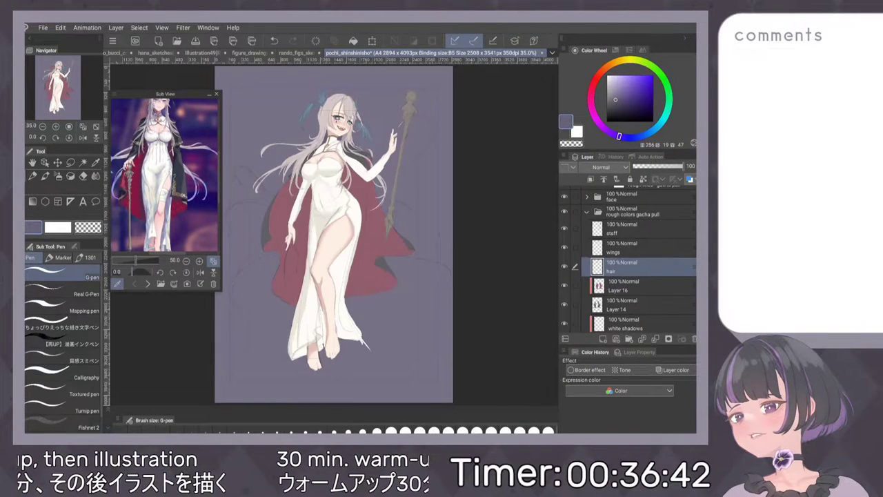
key(h)
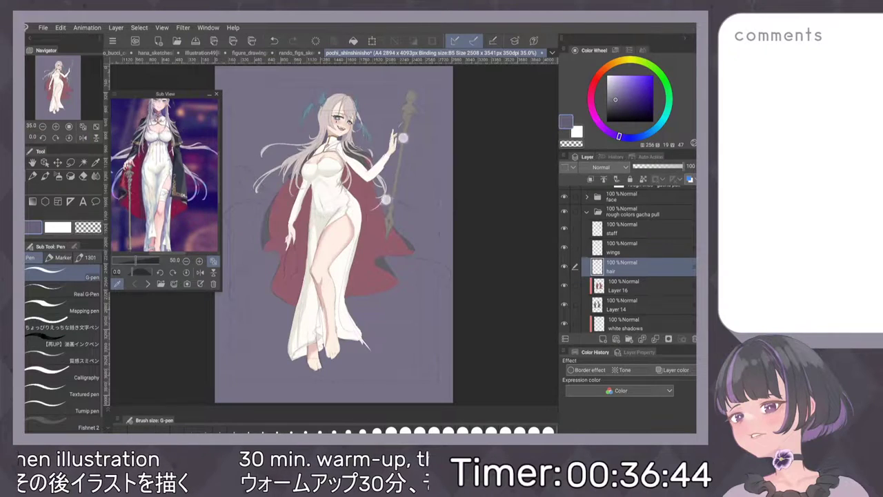
scroll(390, 160, up, 3)
scroll(423, 147, up, 1)
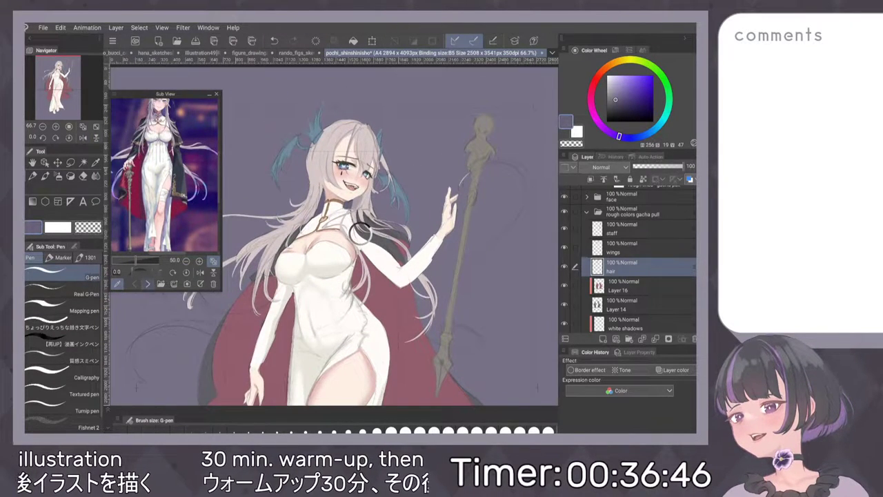
Switch the reference to the character's upper-body close-up and sample its dark blue inner-hair colour, 245/46/49.
click(148, 284)
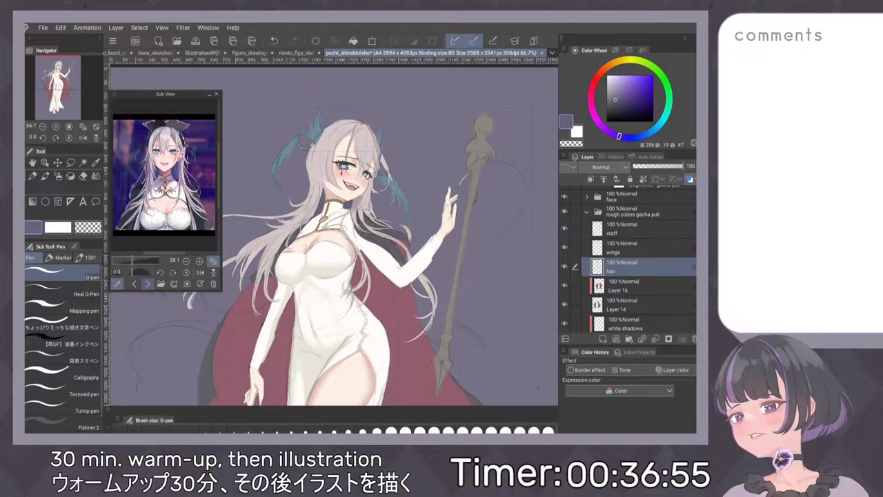
scroll(343, 164, up, 5)
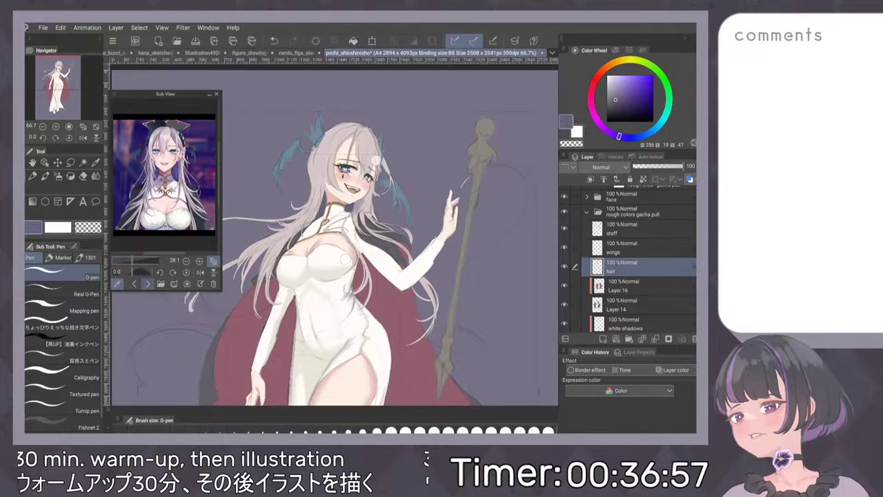
scroll(335, 183, up, 1)
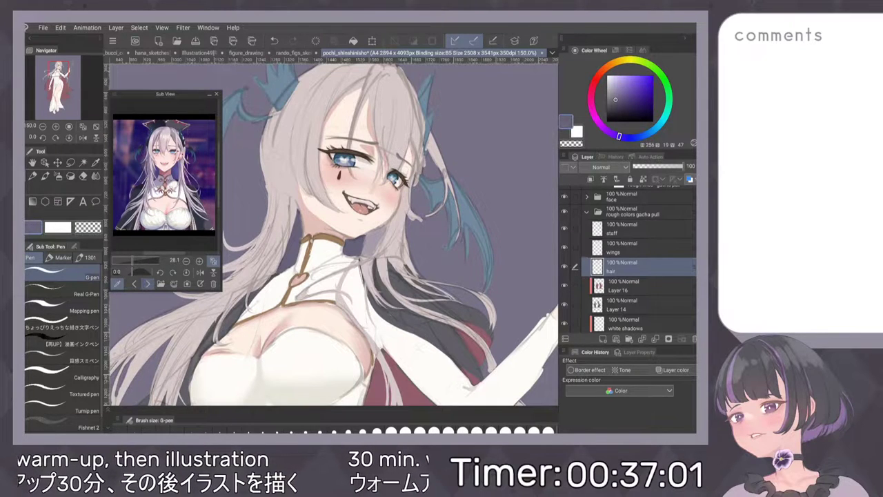
click(175, 168)
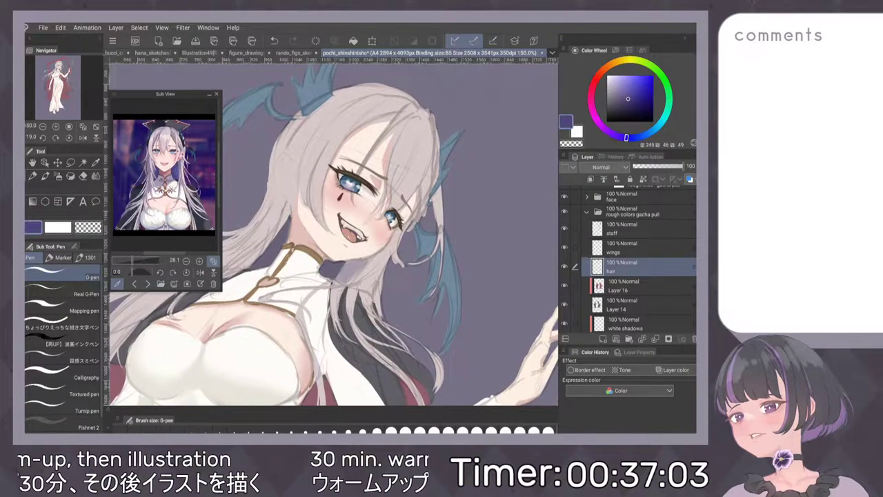
scroll(399, 226, up, 3)
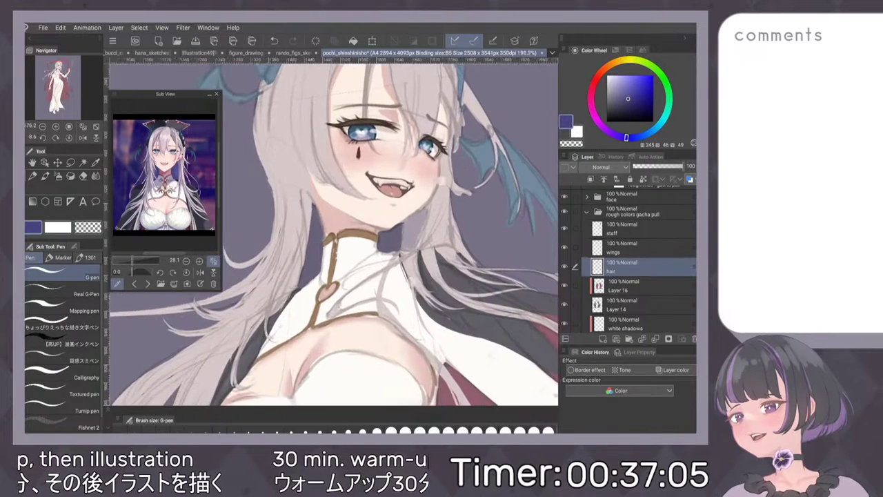
Try the sampled dark blue on the inner hair patch under the chin beside the collar.
mouse_move(386, 232)
mouse_down()
mouse_move(387, 246)
mouse_move(403, 227)
mouse_up()
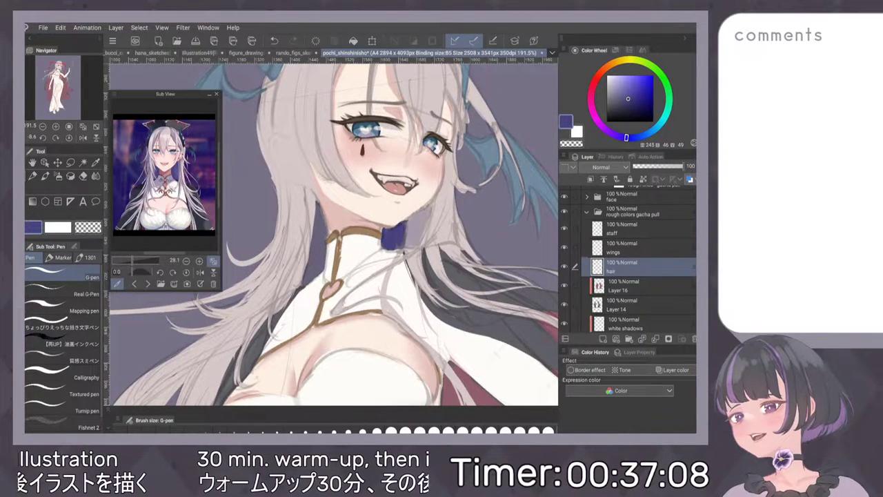
scroll(483, 252, down, 5)
scroll(500, 220, down, 1)
scroll(490, 204, up, 2)
key(ctrl+z)
Paint the inner hair on both sides of the collar with softer blue 245/34/50 and review the upper body.
click(623, 99)
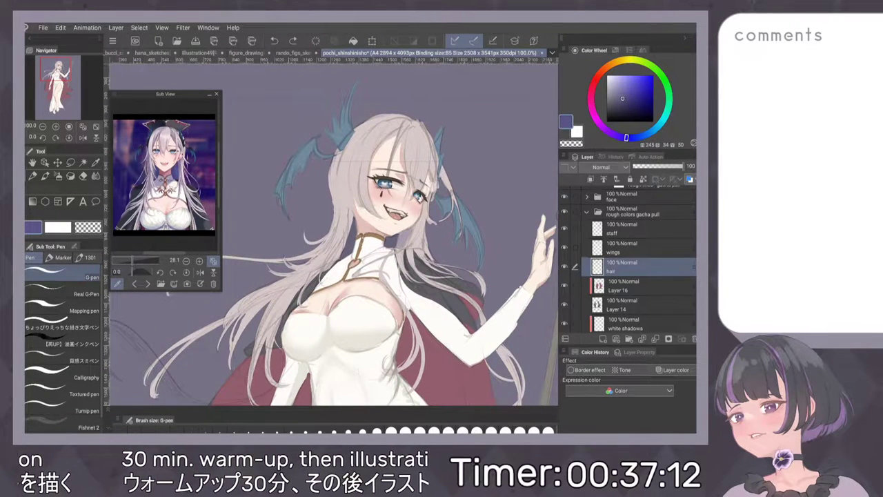
scroll(407, 243, up, 2)
drag(367, 236, 388, 242)
drag(299, 203, 285, 252)
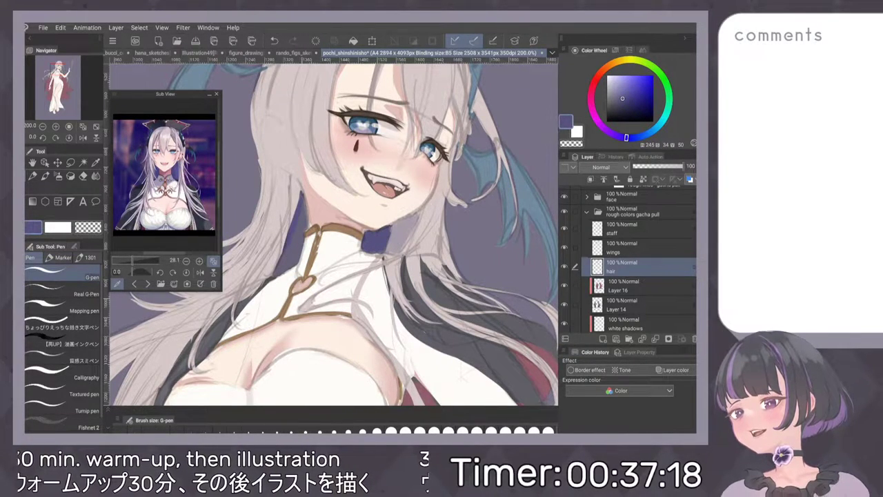
drag(276, 274, 282, 253)
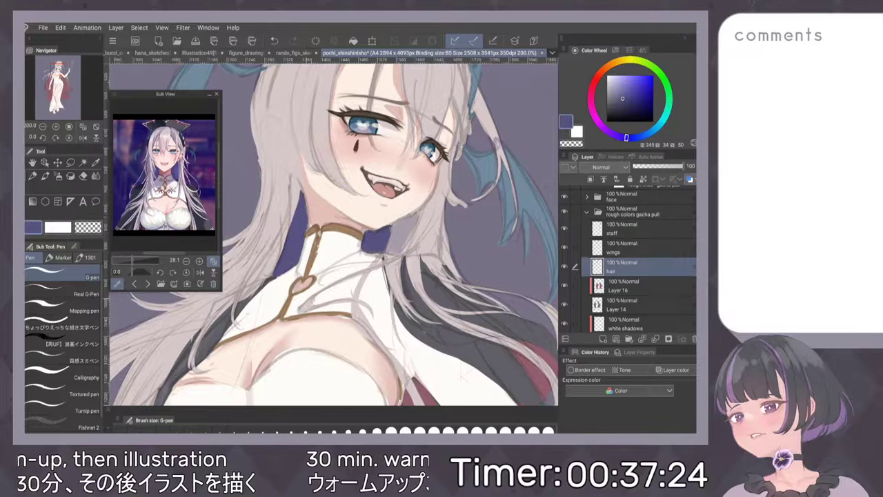
scroll(470, 247, down, 2)
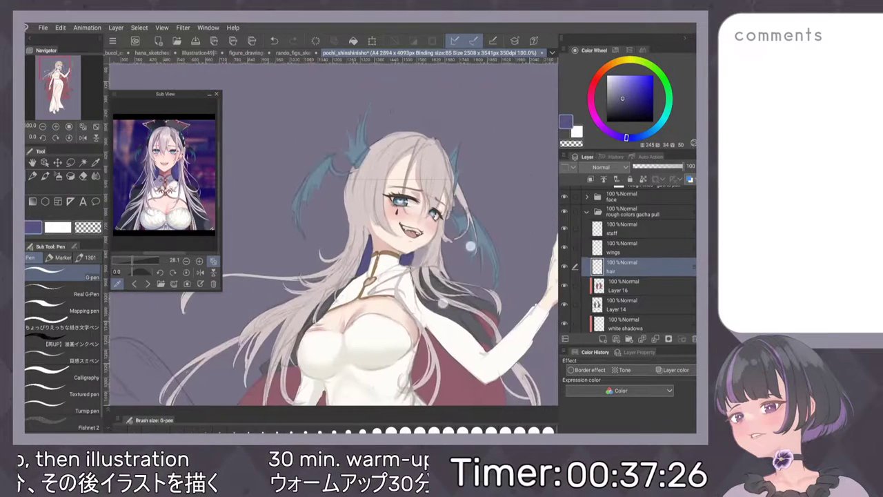
Paint the inner hair between the dark patch under the chin and the outer locks with lighter violet-blue 250/26/61, checking the whole figure.
scroll(470, 247, up, 3)
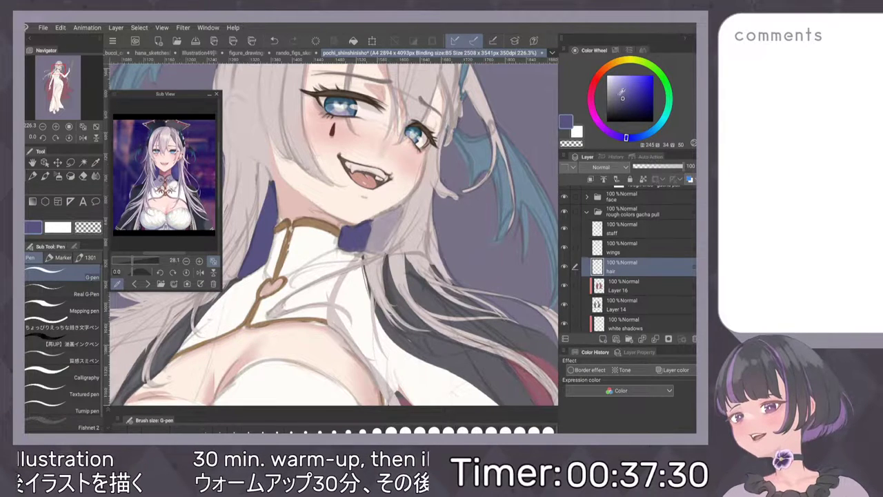
click(621, 91)
click(622, 136)
mouse_move(370, 241)
mouse_down()
mouse_move(376, 221)
mouse_move(388, 214)
mouse_move(393, 224)
mouse_move(399, 210)
mouse_up()
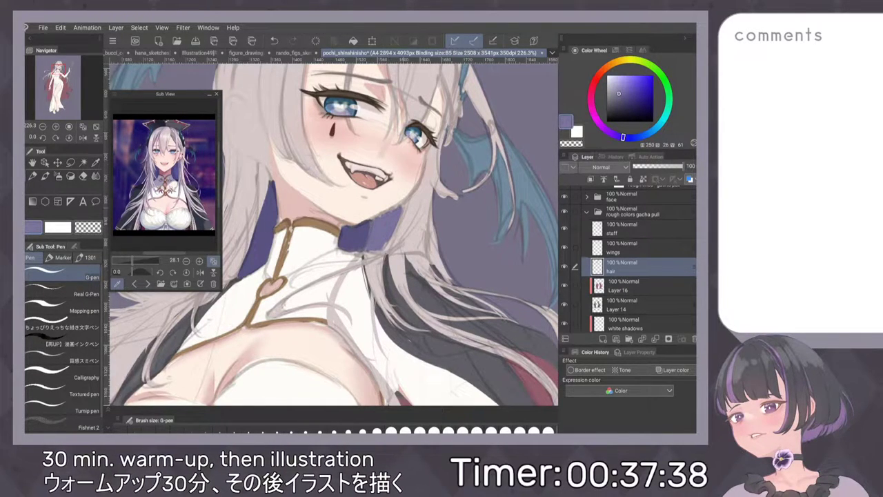
click(96, 126)
click(83, 138)
click(83, 138)
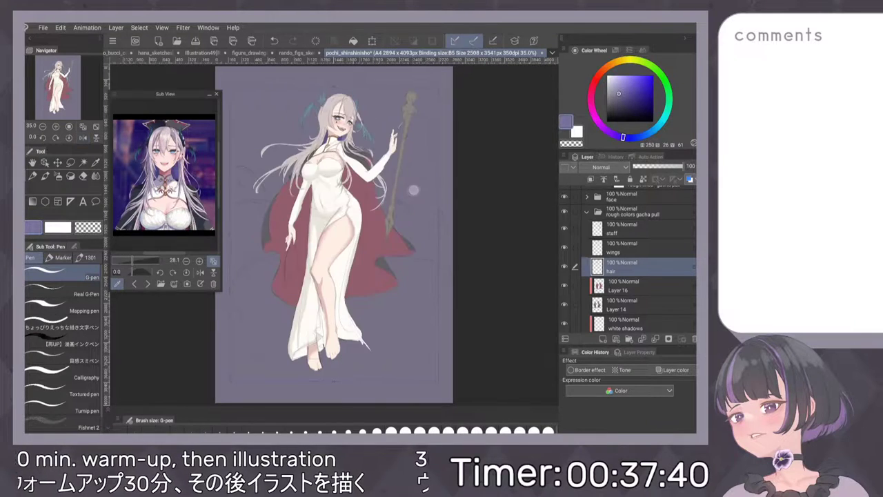
scroll(415, 185, up, 3)
scroll(442, 120, up, 5)
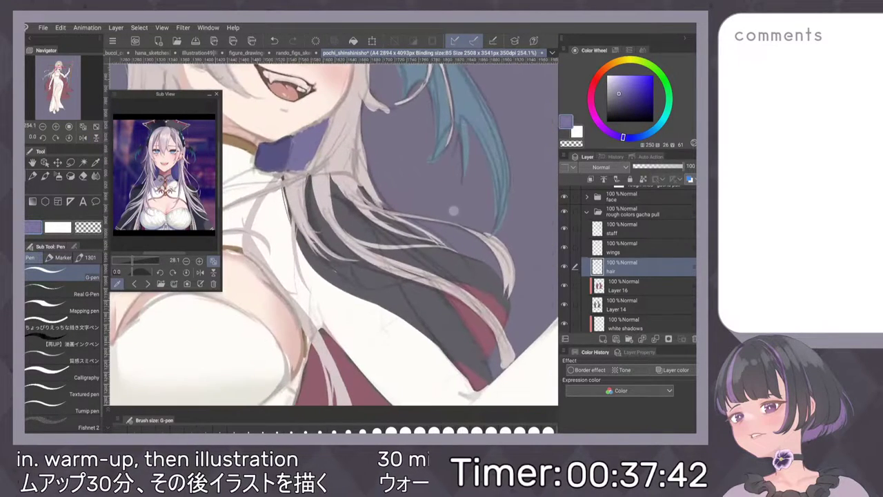
Resample blue 245/34/50, trim the inner hair's edge along the jaw and collar with transparent colour, and review the whole figure.
alt+click(291, 145)
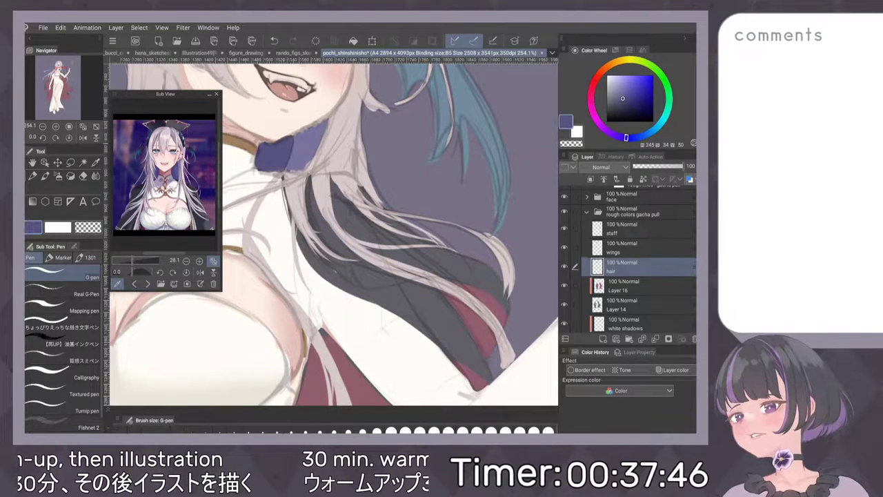
scroll(321, 193, up, 3)
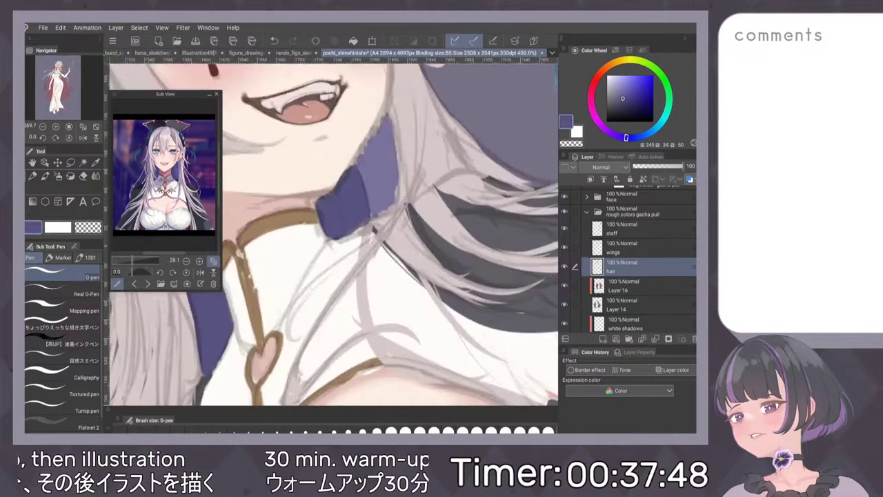
key(c)
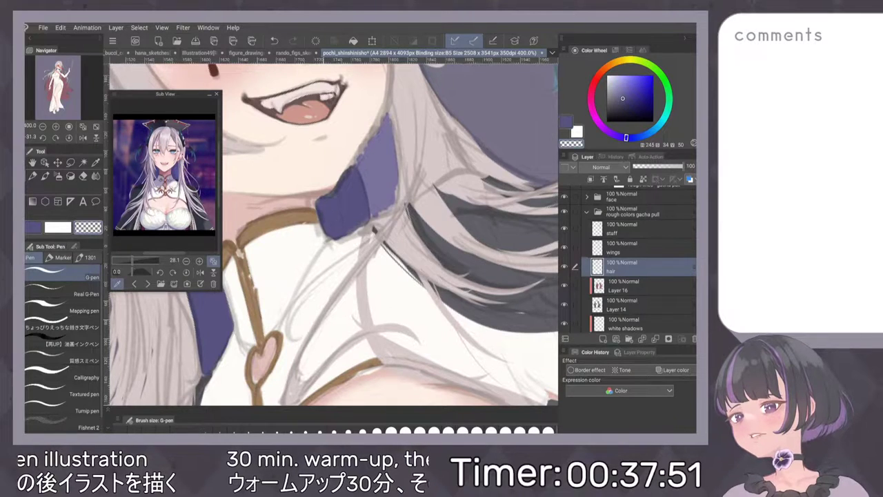
mouse_move(319, 198)
mouse_down()
mouse_move(381, 126)
mouse_move(346, 179)
mouse_up()
key(ctrl+z)
drag(376, 129, 320, 199)
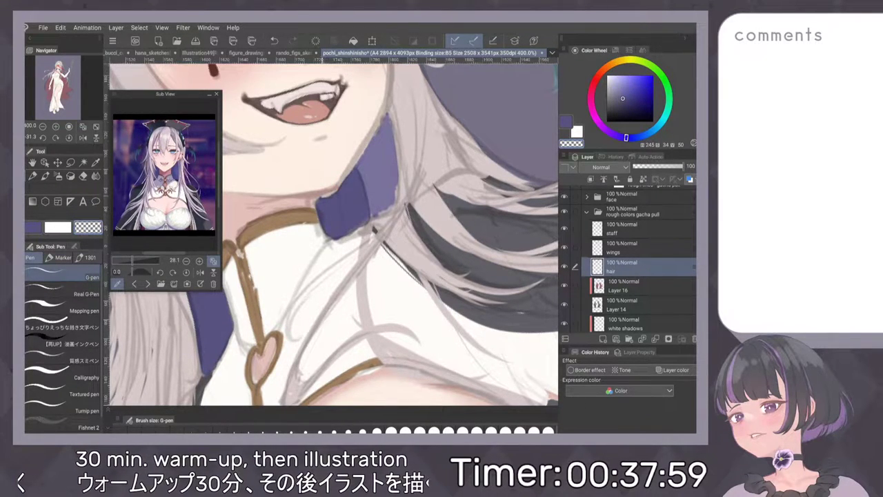
key(ctrl+0)
key(h)
key(h)
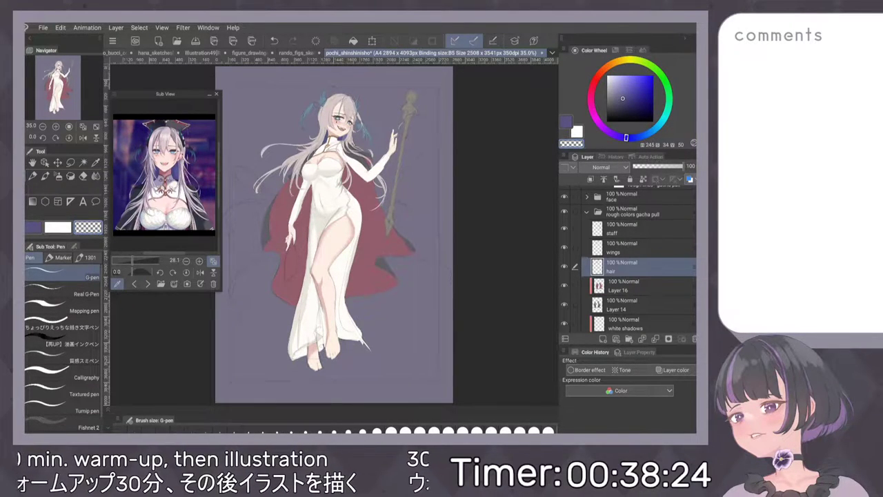
Hide the face folder and the background layers Layer 36, temp bg and Paper, leaving the character on transparency.
scroll(388, 211, up, 5)
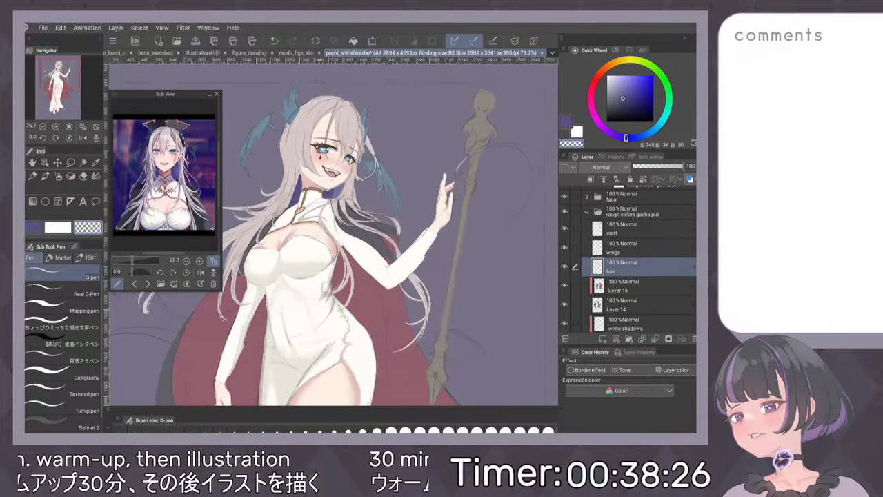
scroll(628, 260, up, 3)
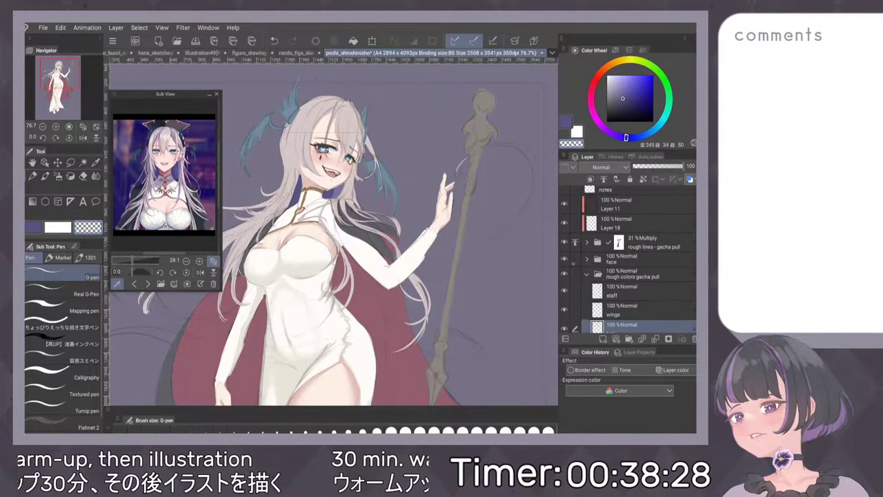
click(566, 259)
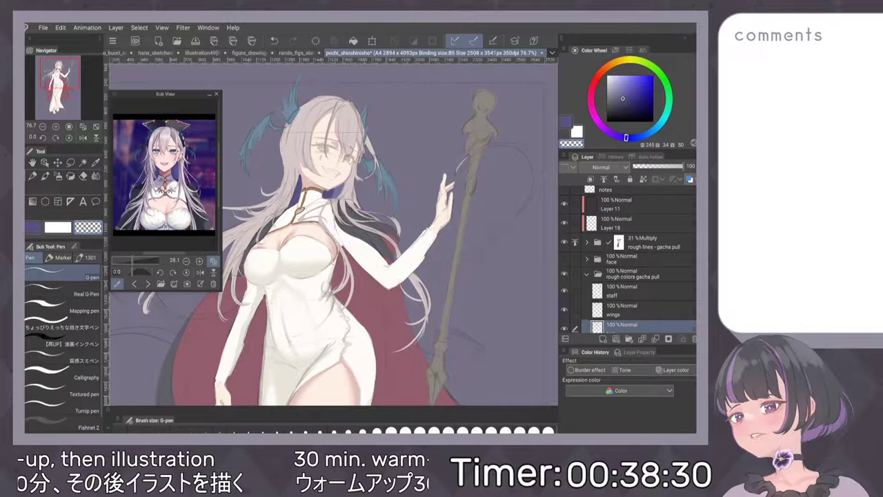
scroll(441, 269, down, 5)
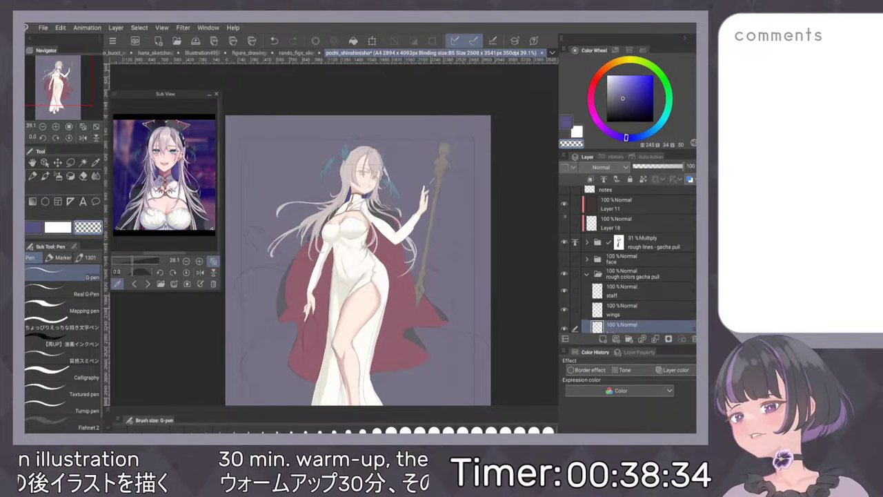
scroll(610, 209, down, 10)
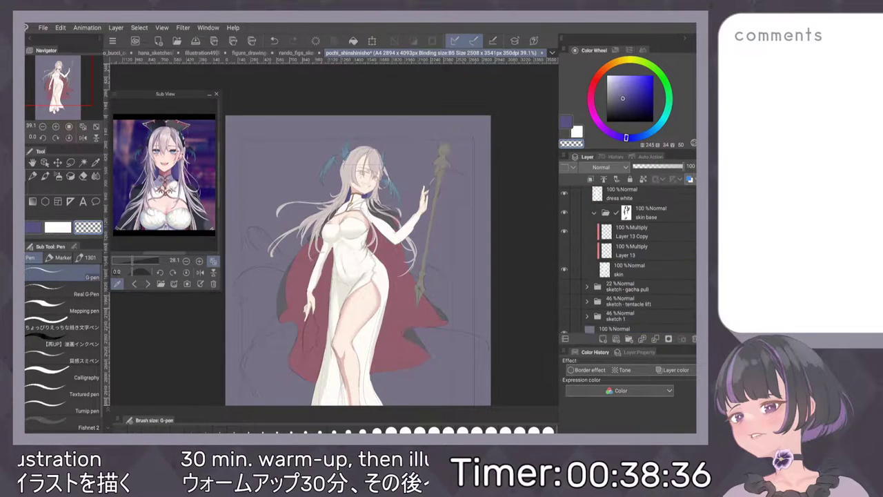
click(564, 285)
click(564, 304)
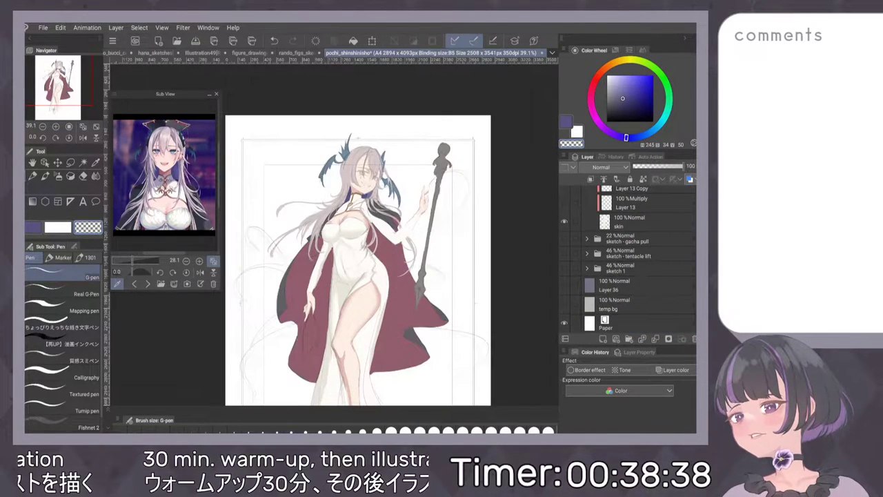
click(565, 323)
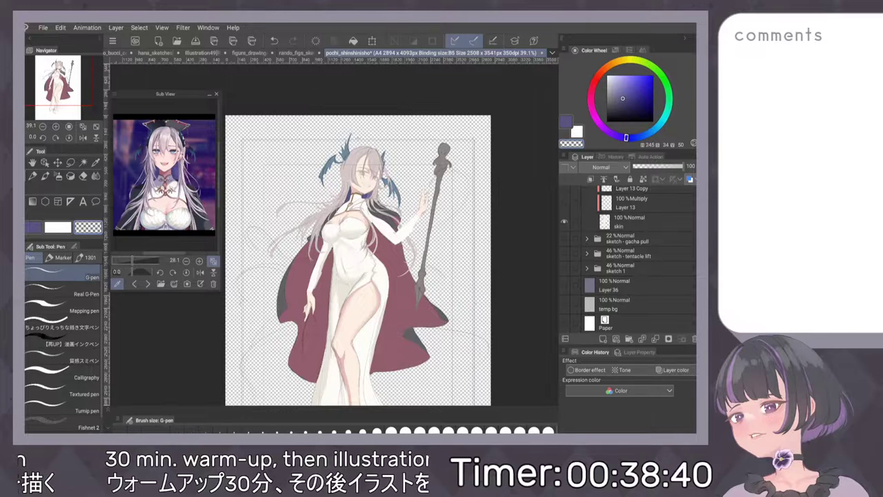
Merge all visible layers into a new layer and move it to the top of the layer stack, above notes.
click(116, 28)
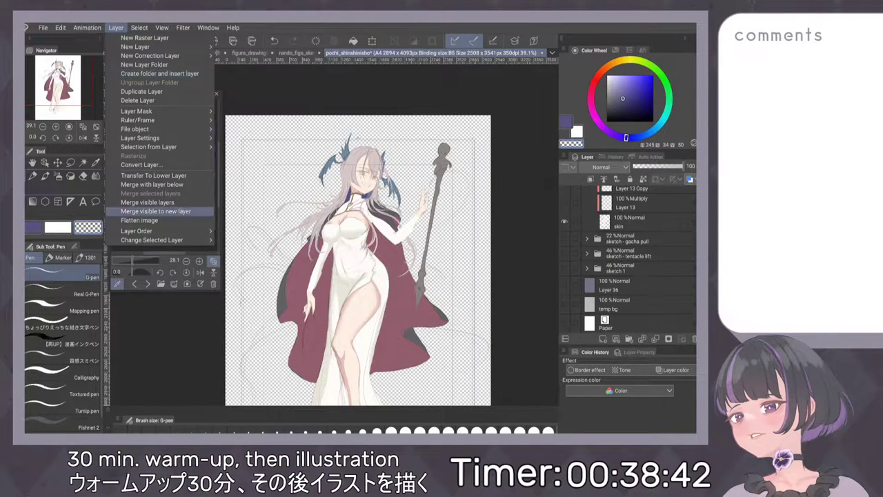
click(156, 211)
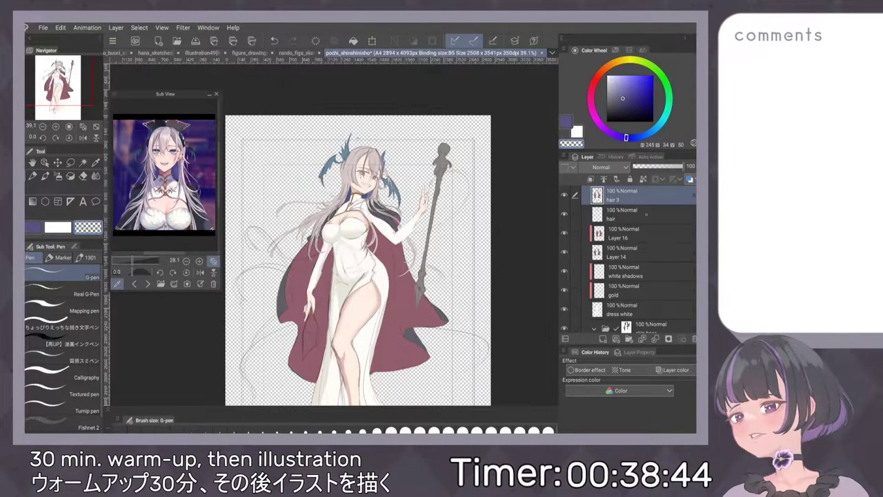
scroll(635, 259, up, 3)
drag(635, 261, 611, 196)
scroll(655, 195, down, 2)
Show the background layers Layer 36, temp bg and Paper again.
scroll(628, 263, down, 6)
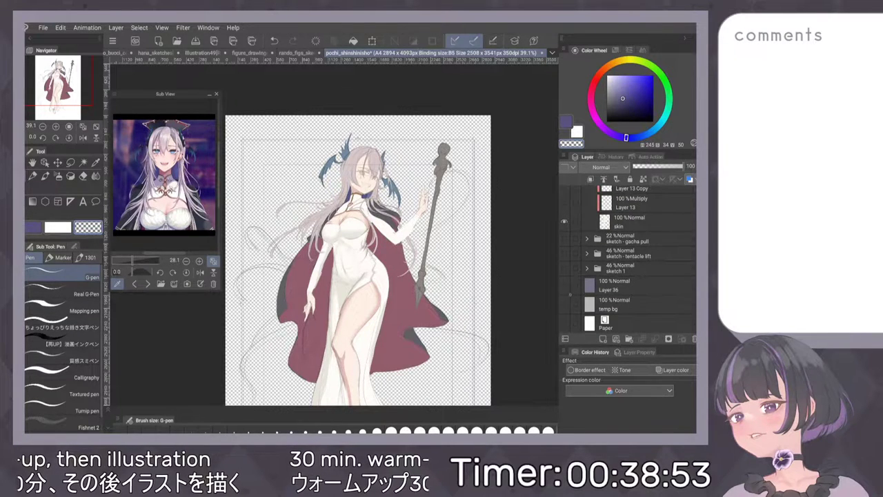
click(564, 284)
scroll(624, 248, up, 6)
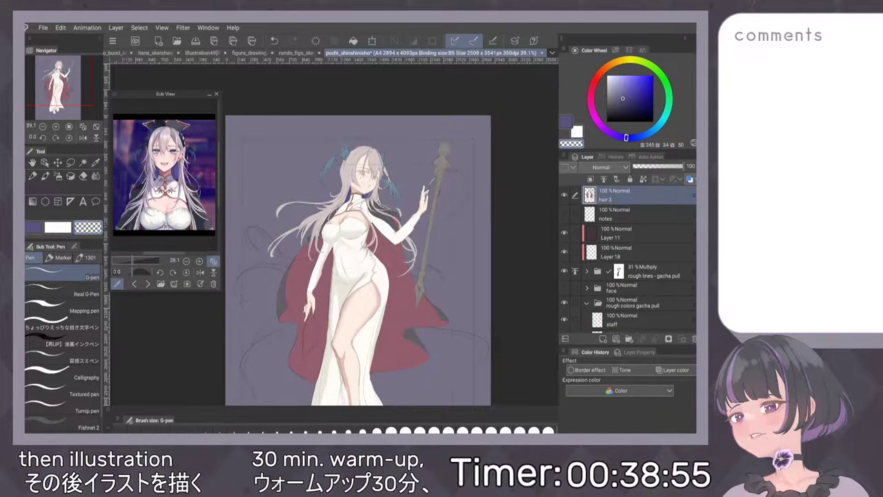
Rename the merged character layer as pochi v1.
double_click(606, 198)
text(pochi v1)
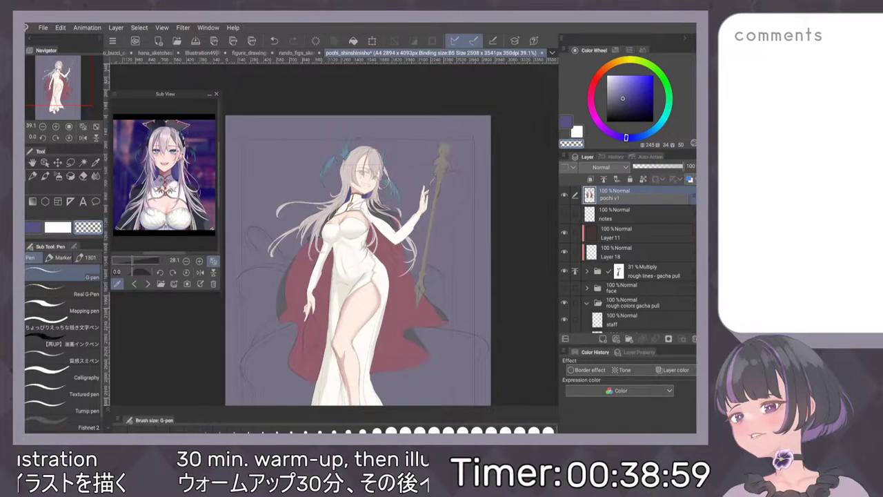
scroll(628, 262, down, 2)
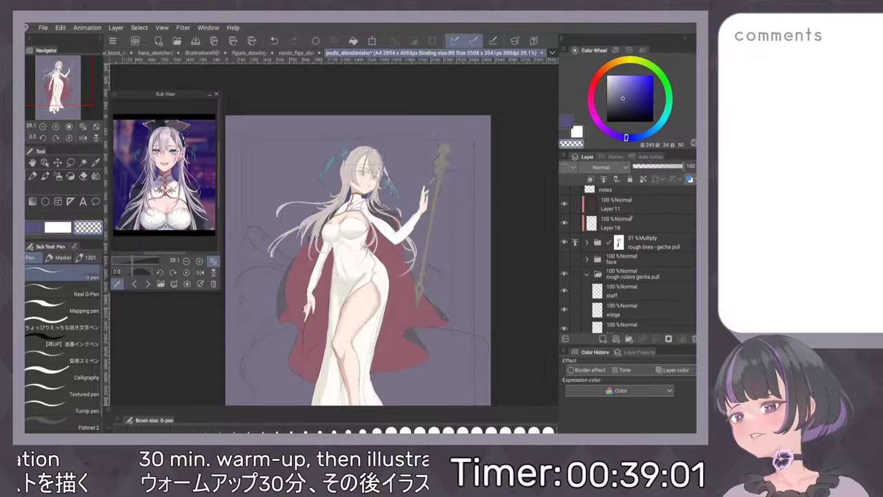
key(ctrl+s)
key(ctrl+z)
key(ctrl+z)
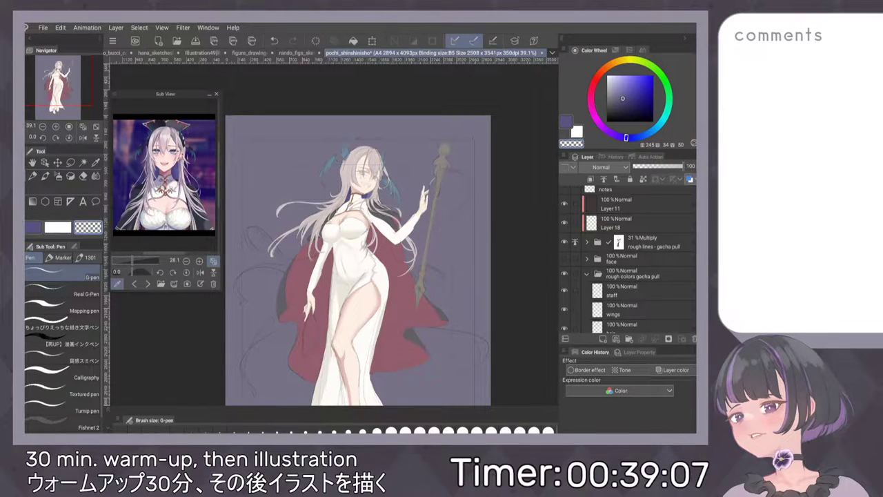
Collapse the skin base folder and the rough colors gacha pull folder in the layer stack.
scroll(648, 208, down, 6)
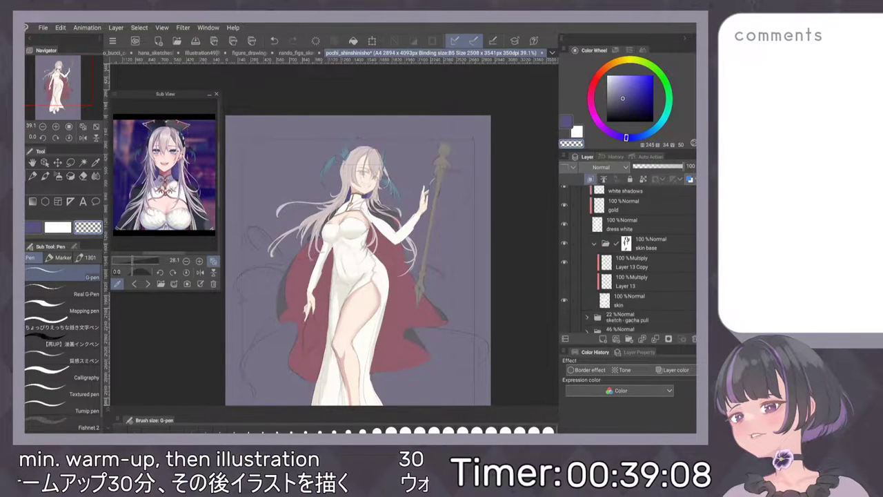
scroll(628, 259, up, 5)
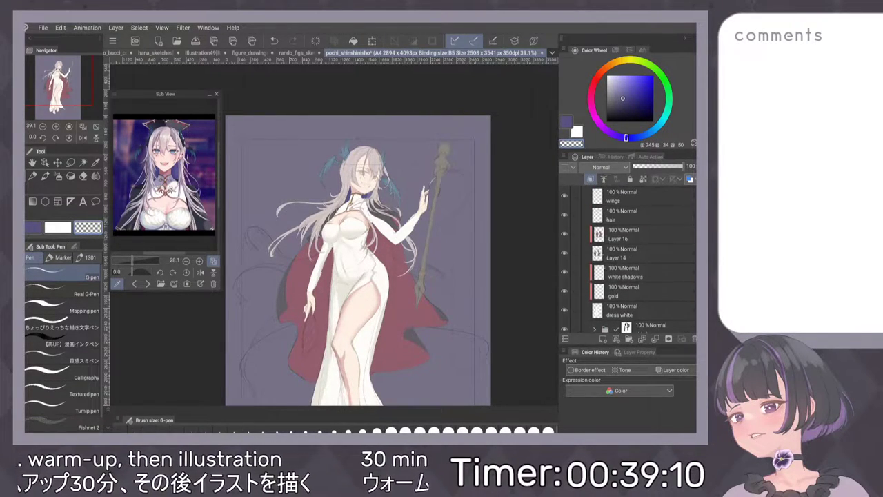
click(586, 241)
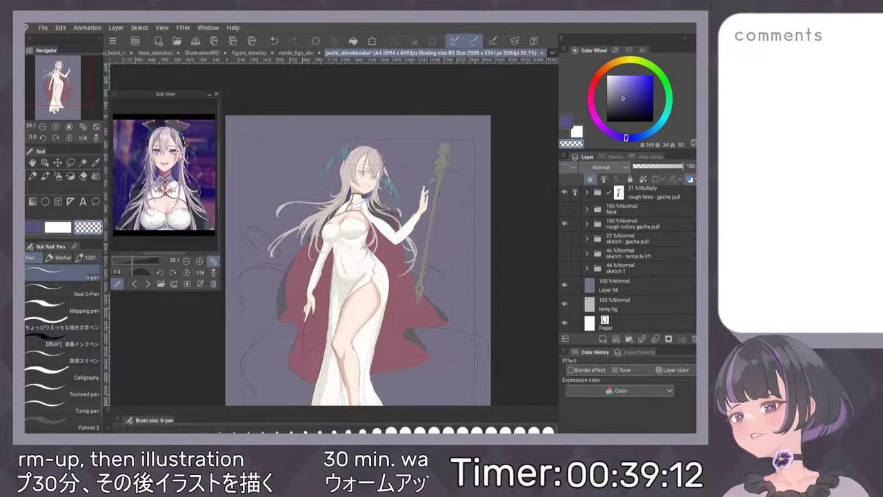
Try to group the layers from Layer 11 down to the sketch - gacha pull folder into a new folder.
shift+click(629, 269)
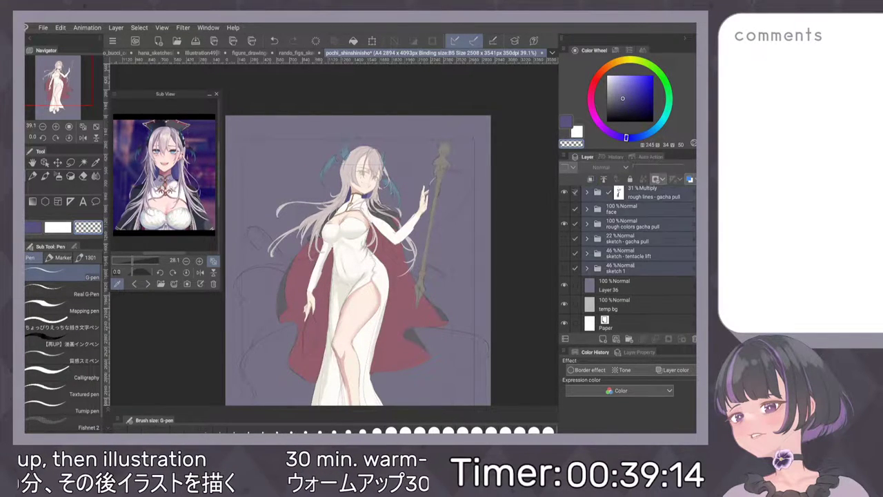
scroll(630, 269, up, 3)
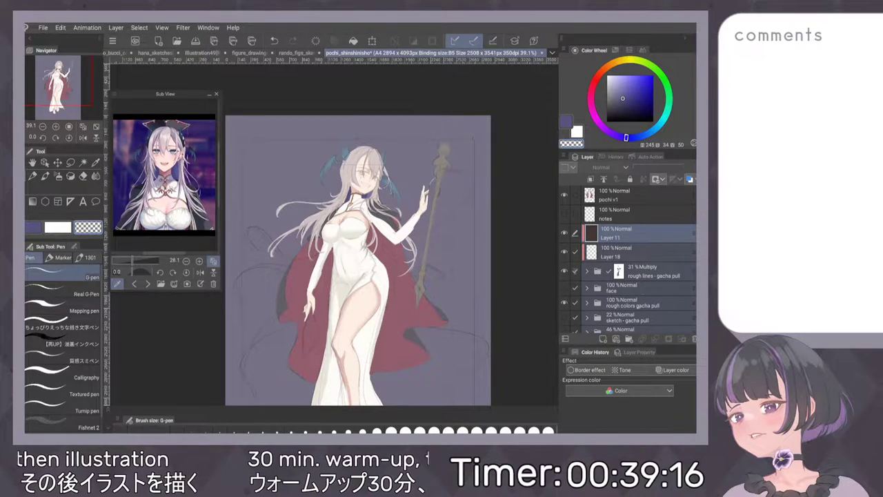
scroll(630, 260, down, 1)
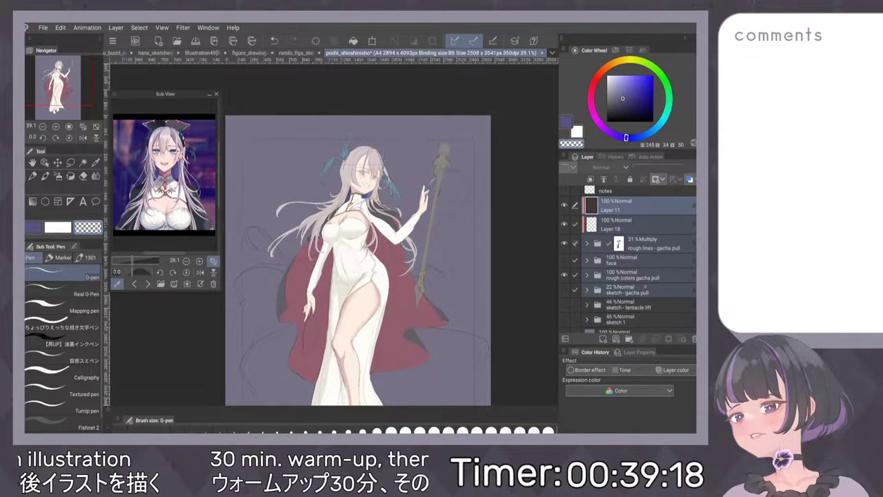
click(565, 290)
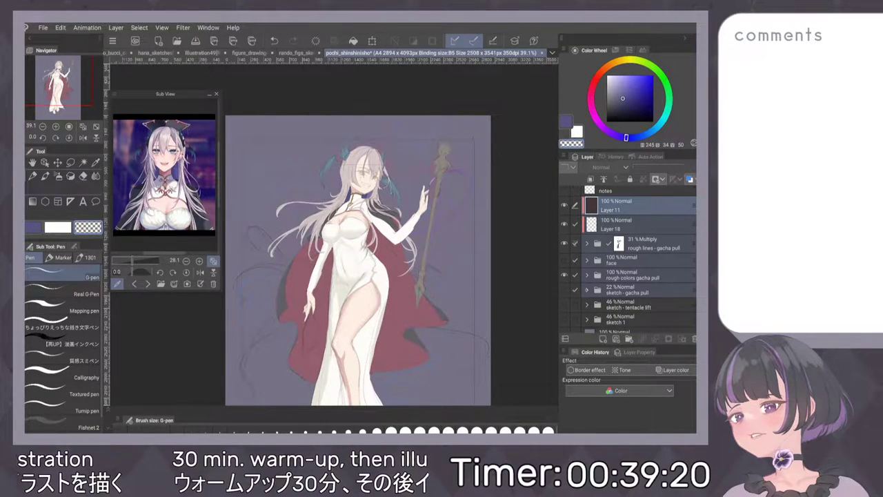
key(ctrl+g)
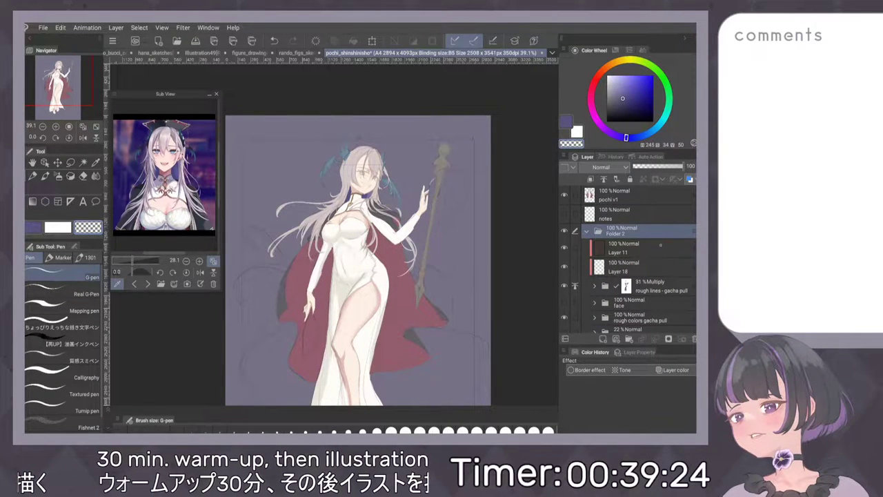
key(ctrl+z)
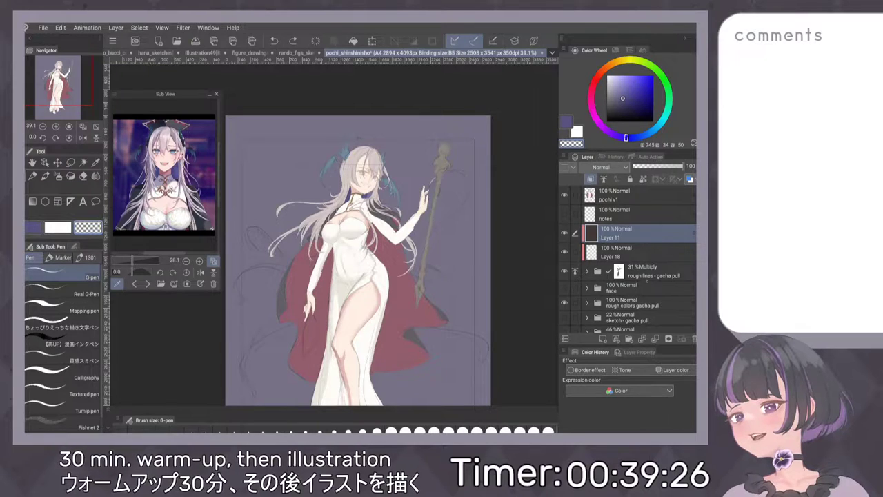
Group Layer 11, Layer 18 and the folders down to sketch - gacha pull into a collapsed folder named pochi_v1_base.
scroll(628, 259, down, 3)
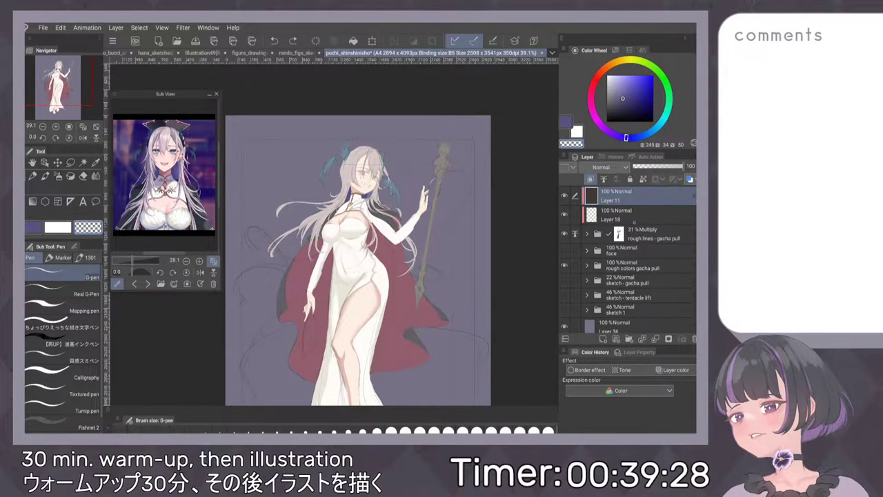
shift+click(641, 280)
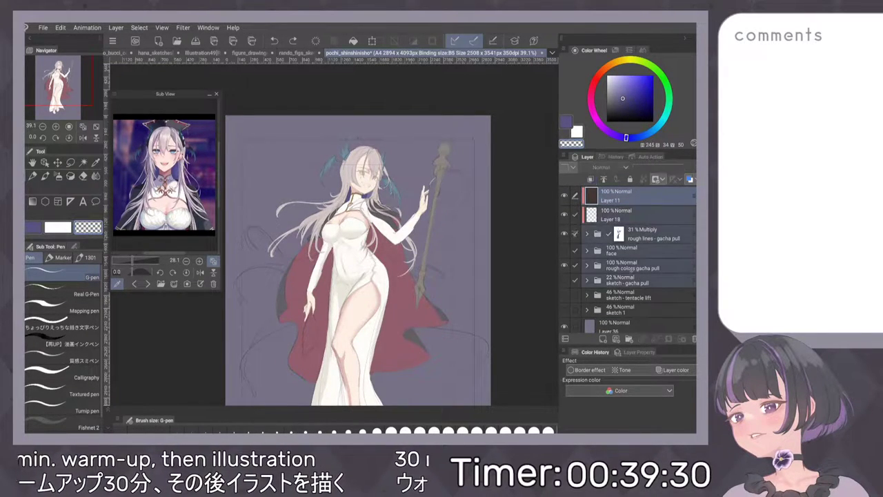
key(ctrl+g)
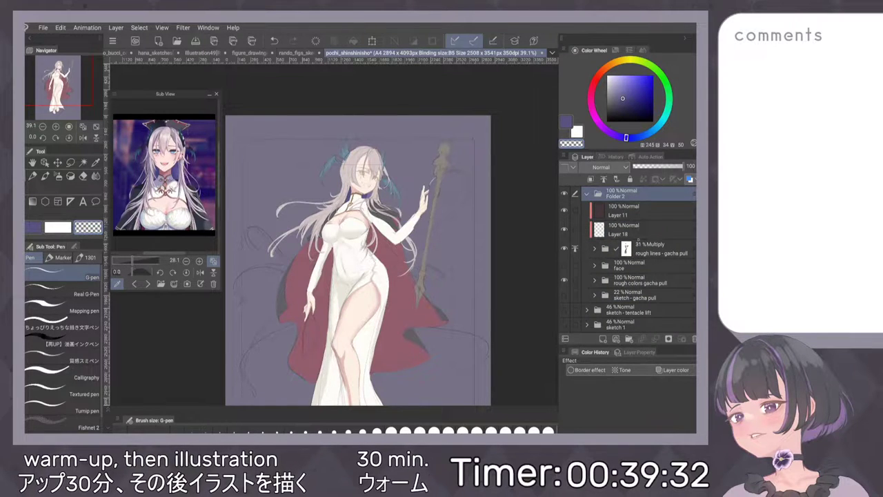
scroll(627, 259, up, 2)
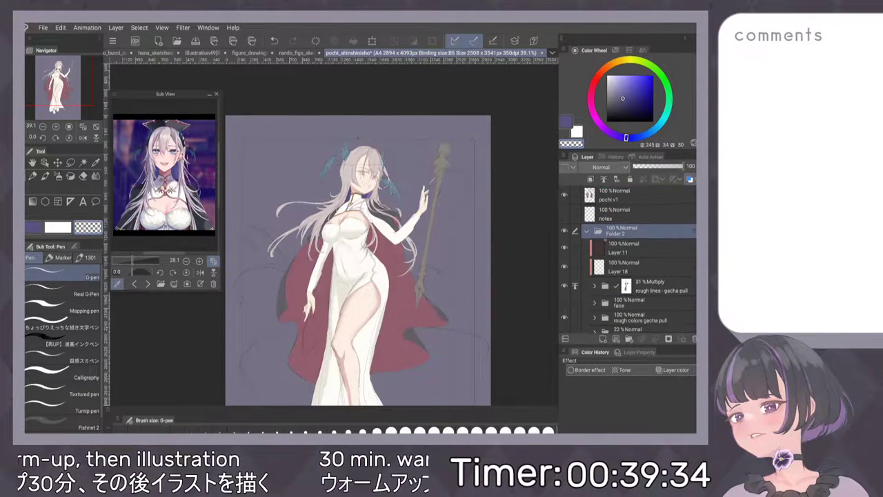
click(588, 232)
double_click(625, 234)
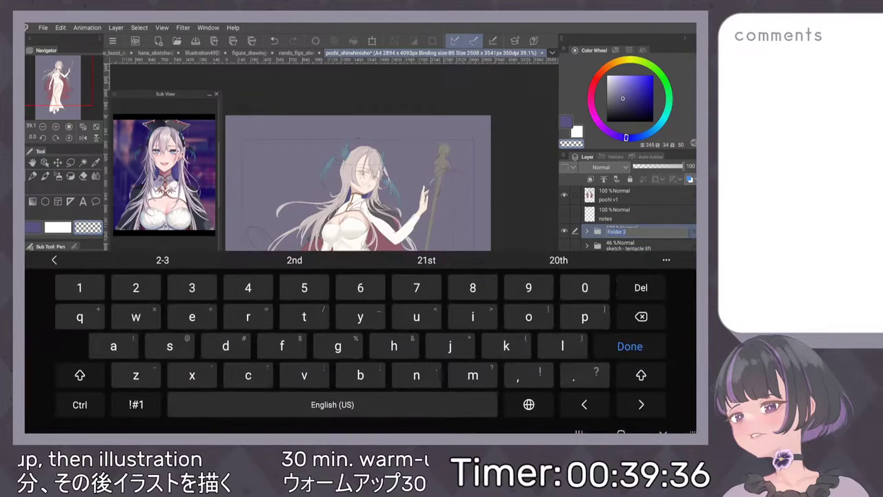
text(pochi_v1_)
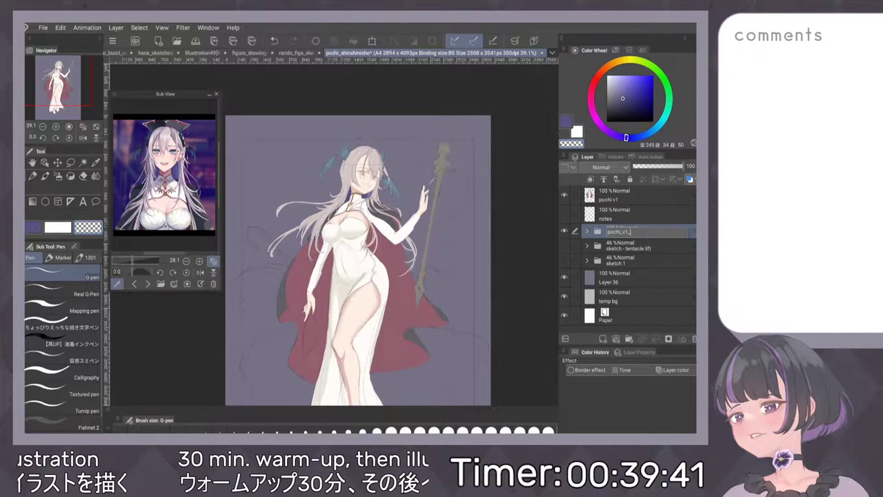
key(Escape)
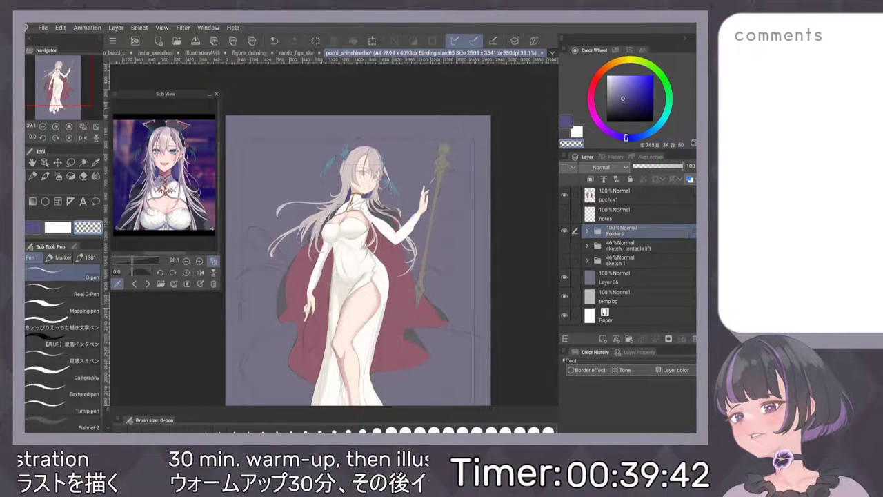
Make pochi v1 the active layer and hide the pochi_v1_base folder, toggling the merged layer's visibility to check it.
click(632, 195)
key(ctrl+0)
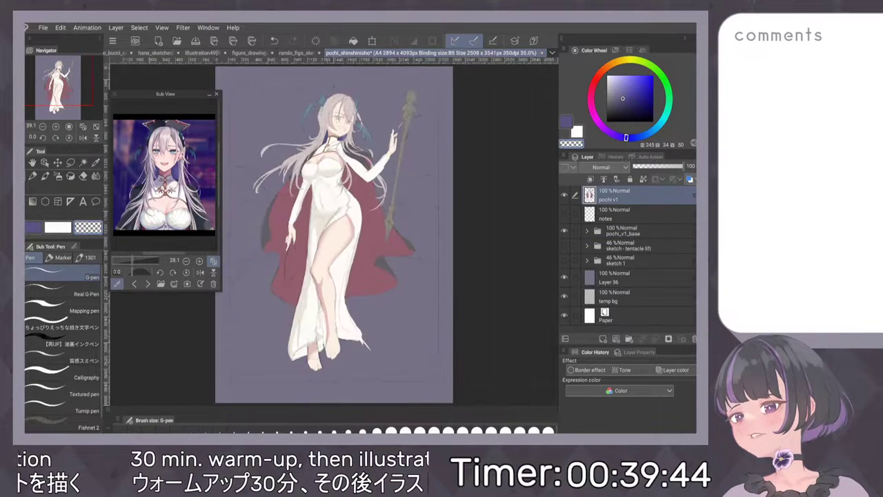
scroll(419, 249, up, 2)
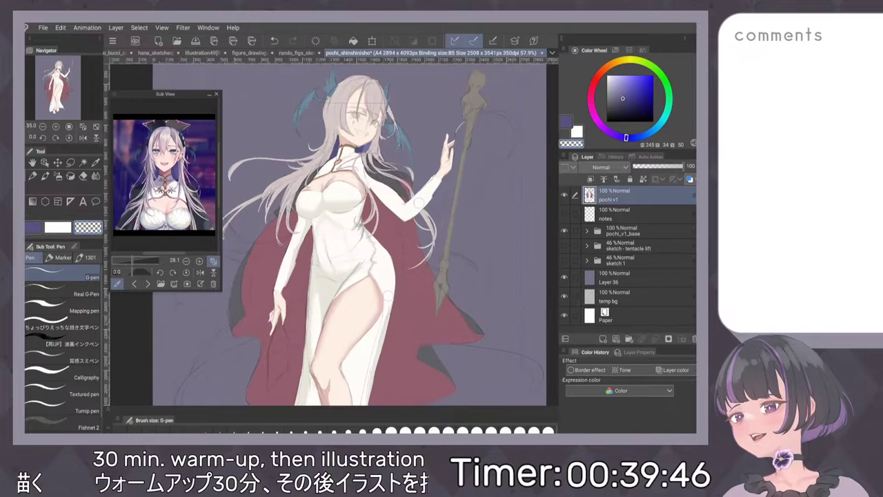
scroll(419, 249, down, 3)
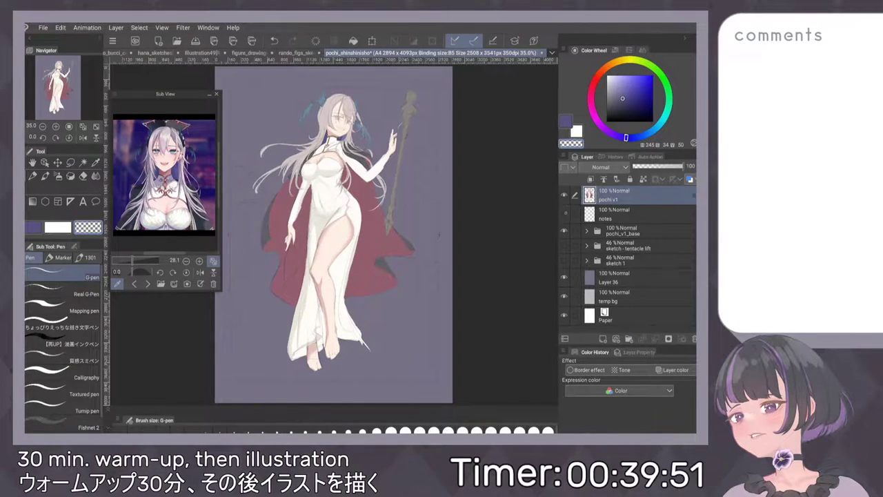
click(565, 232)
click(564, 195)
click(565, 196)
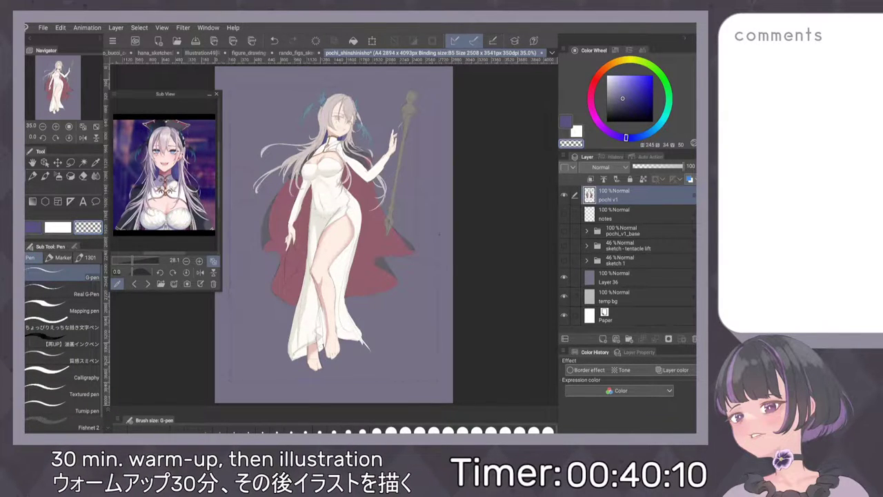
Review the whole merged figure in mirrored and normal orientation.
scroll(297, 145, up, 4)
scroll(297, 145, down, 4)
key(h)
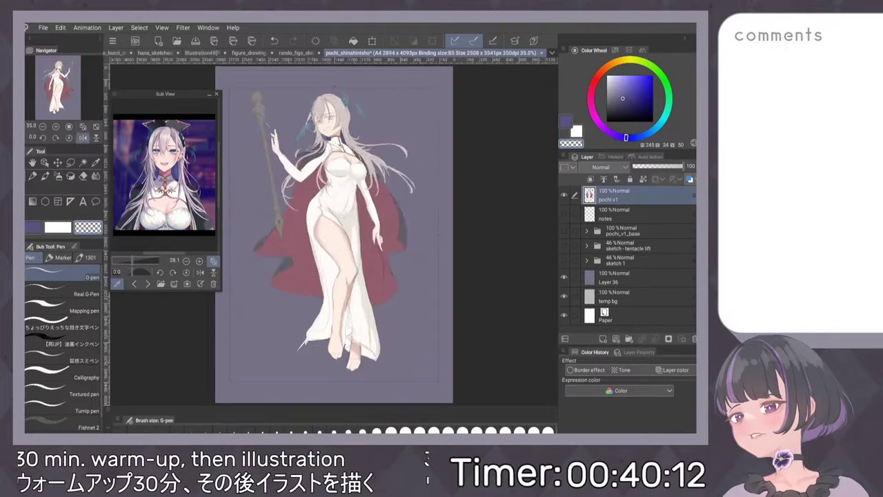
key(h)
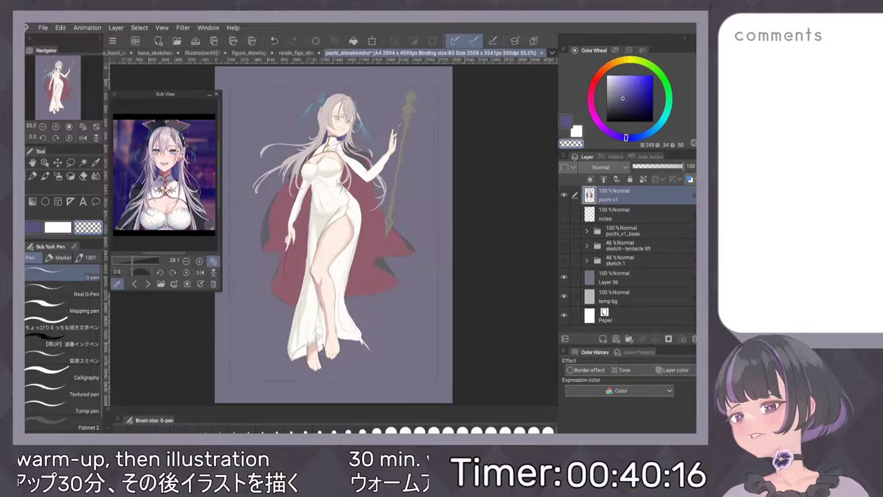
scroll(419, 245, up, 3)
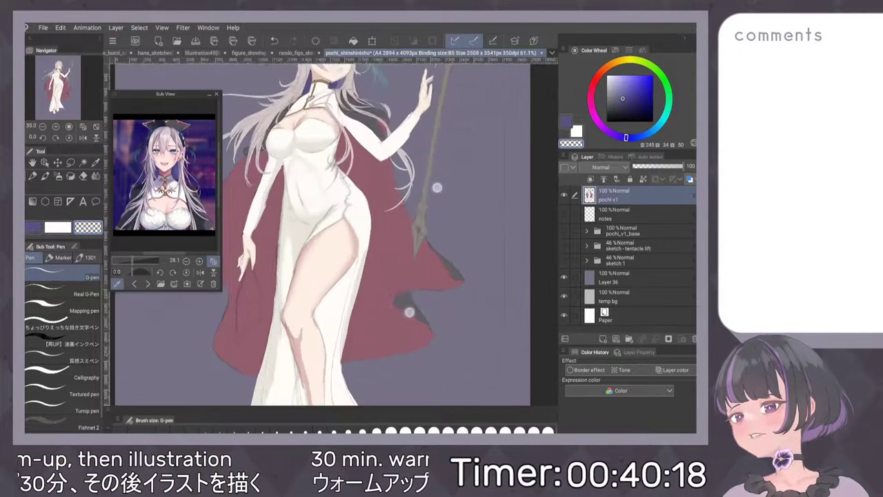
Paint over the sketch lines on the dress's belly in off-white with the Dense watercolor brush on the pochi v1 layer.
scroll(437, 187, up, 5)
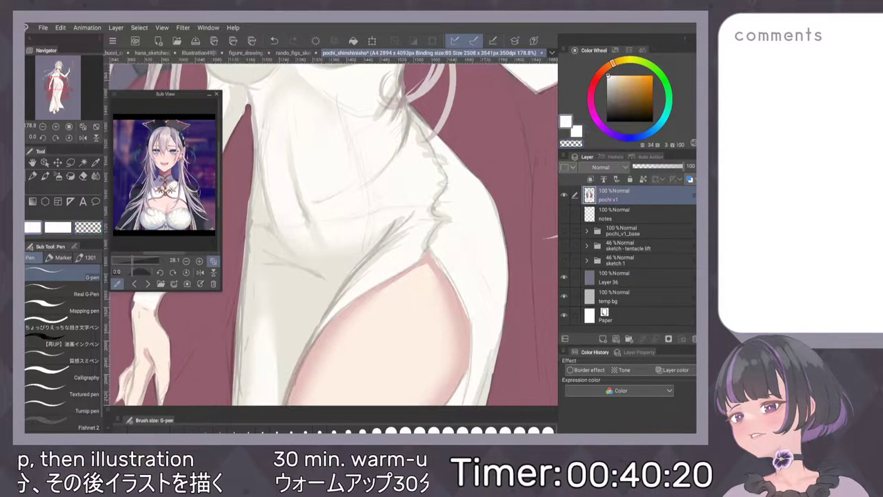
drag(456, 148, 482, 173)
key(p)
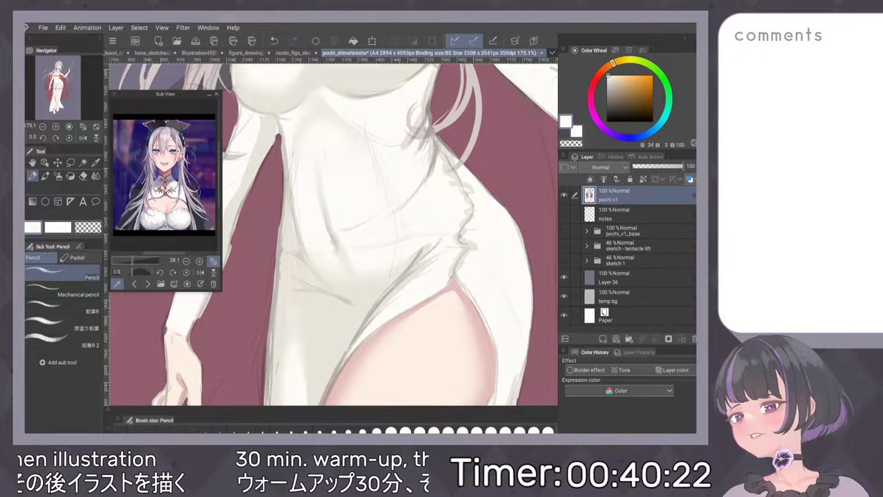
key(b)
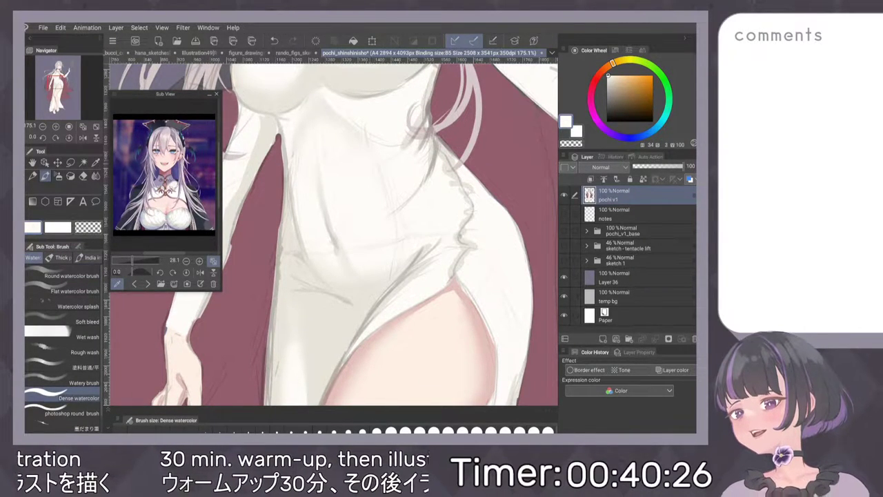
key(ctrl+z)
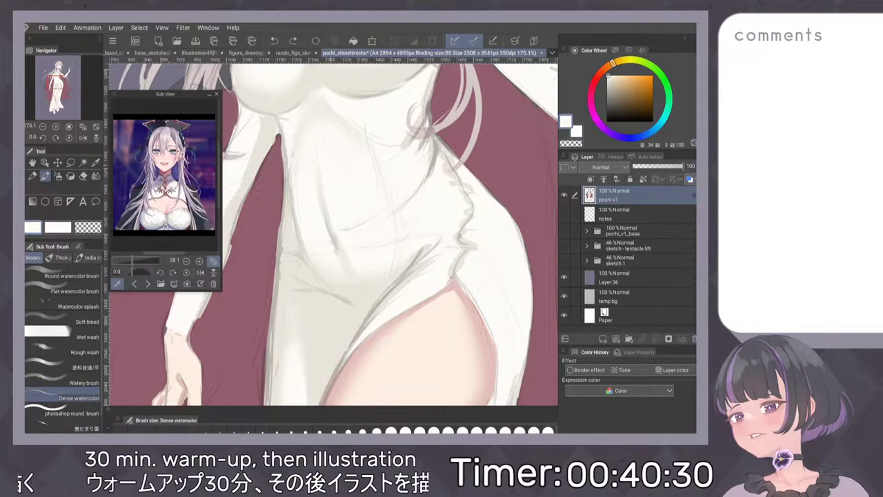
drag(332, 138, 340, 184)
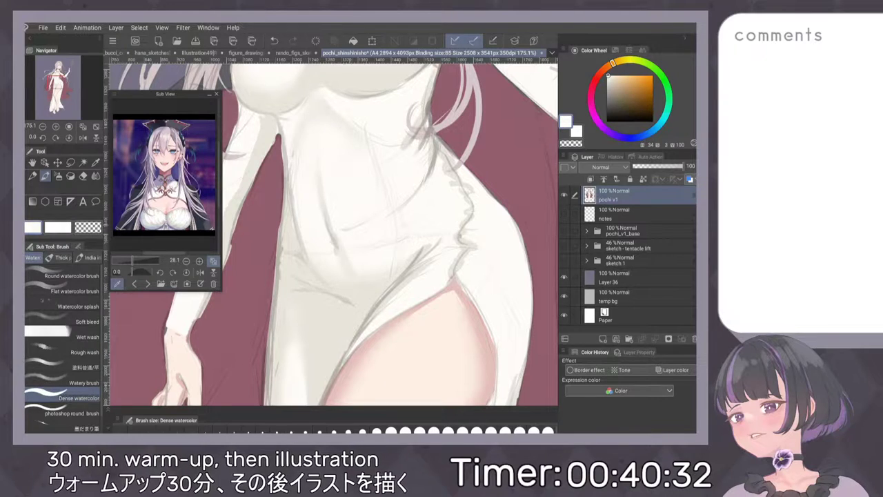
drag(318, 175, 323, 201)
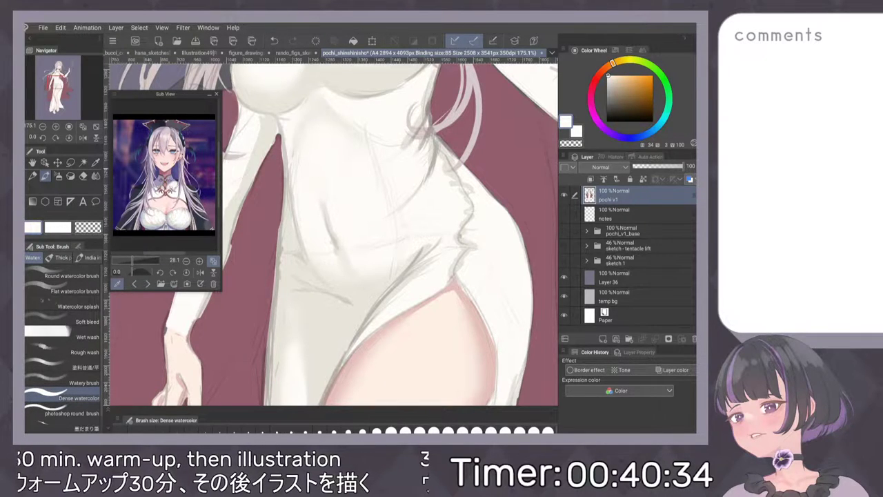
Paint out the rough lines along the dress's waist beside the lowered arm, sampling the cream shading colour from the dress.
drag(290, 165, 294, 206)
drag(298, 239, 293, 191)
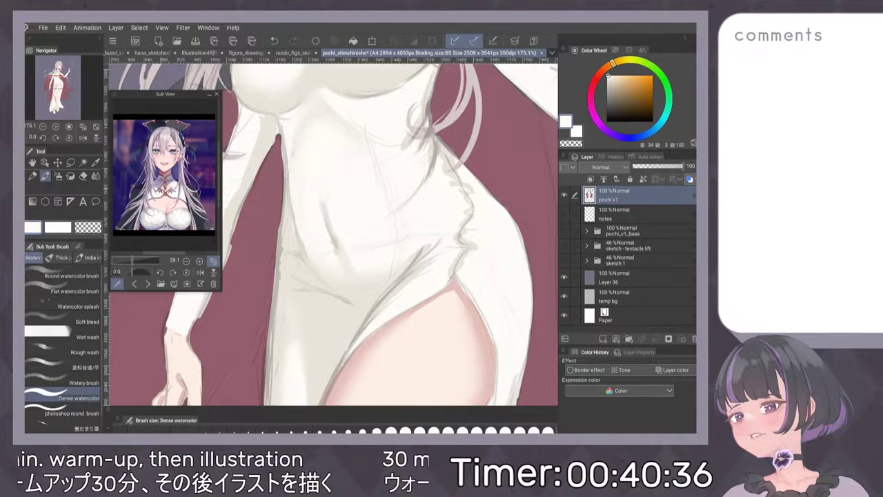
drag(299, 232, 304, 249)
alt+click(296, 226)
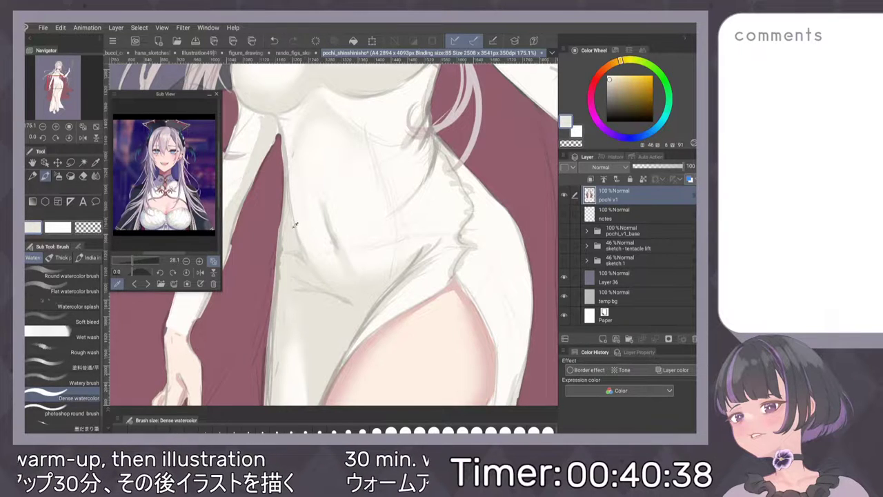
drag(286, 197, 290, 179)
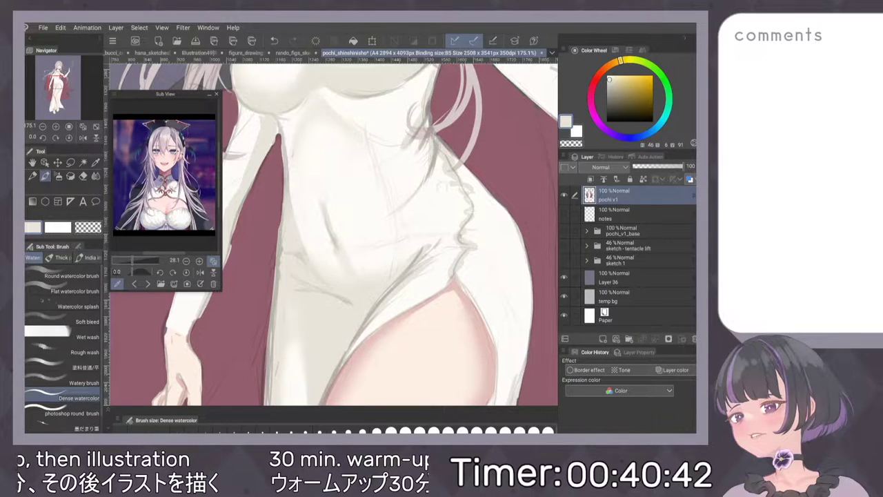
Sample the grey outline colour at the waist and redraw the dress's waist and hip contour with the G-pen.
scroll(433, 201, down, 5)
scroll(436, 221, up, 6)
alt+click(291, 222)
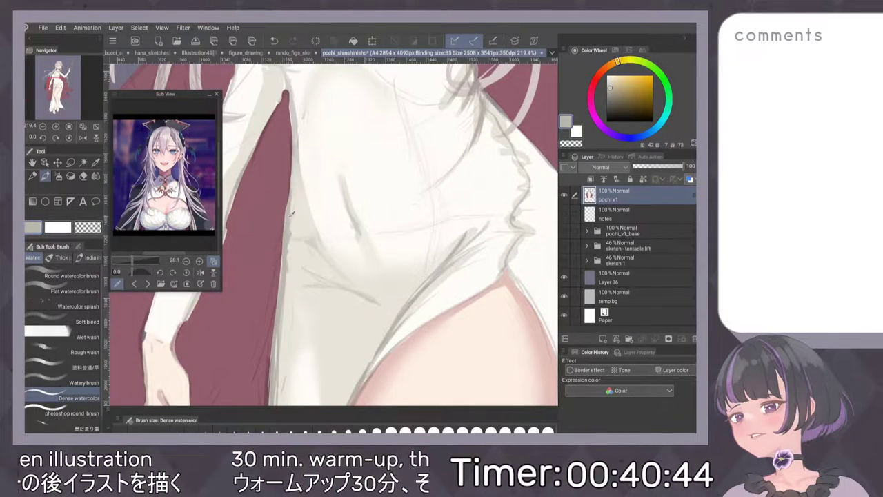
key(p)
scroll(410, 218, down, 1)
scroll(417, 195, down, 2)
key(p)
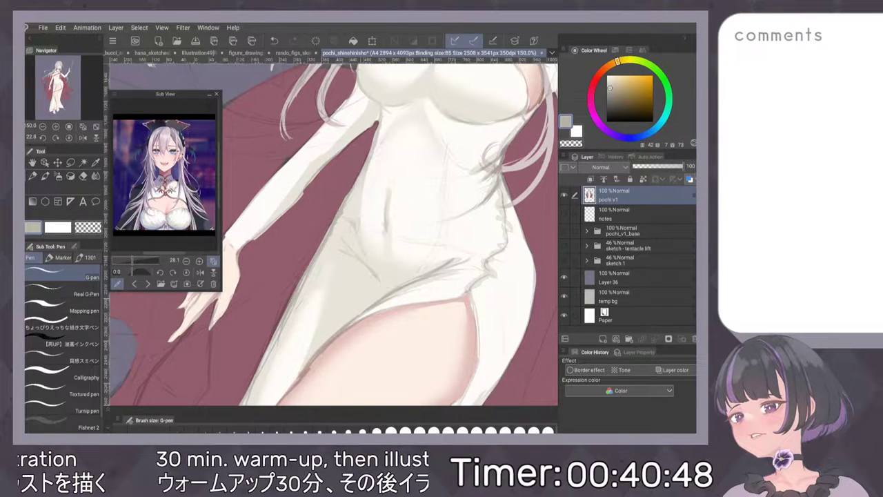
key(ctrl+z)
drag(360, 172, 337, 210)
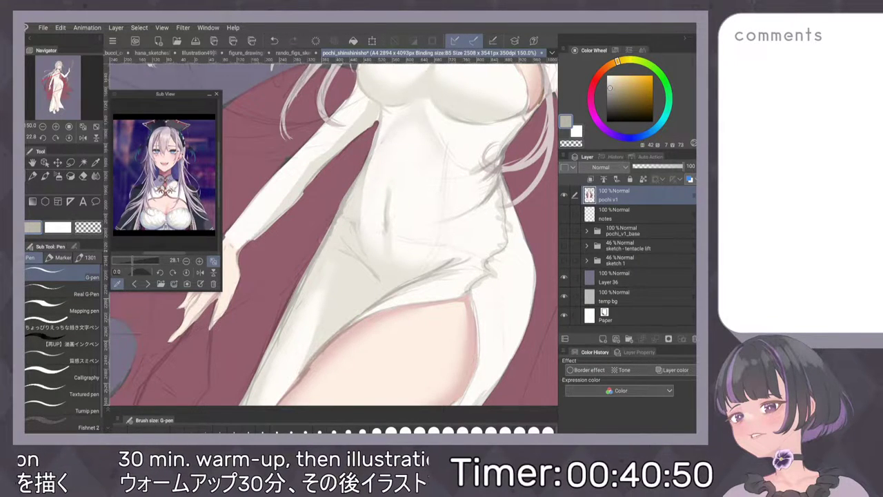
drag(306, 275, 297, 292)
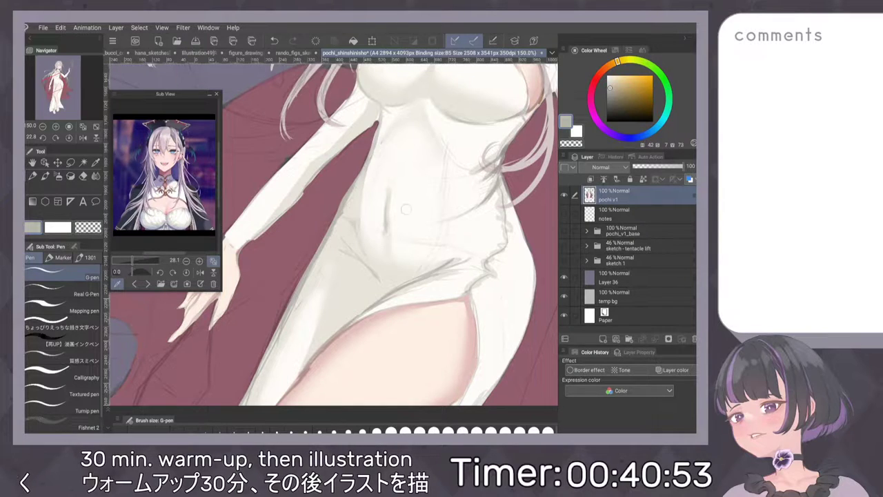
Refine the dress's side contour from below the bust down to the waist with G-pen strokes.
scroll(410, 240, down, 4)
scroll(405, 272, up, 2)
scroll(405, 272, up, 4)
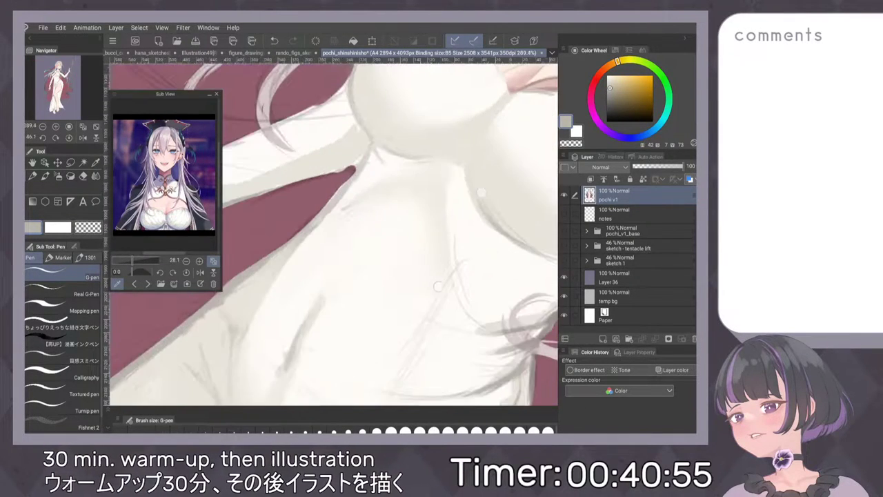
drag(334, 213, 282, 245)
mouse_move(372, 185)
mouse_down()
mouse_move(323, 224)
mouse_move(352, 198)
mouse_up()
drag(401, 156, 297, 246)
mouse_move(369, 179)
mouse_down()
mouse_move(301, 233)
mouse_move(400, 153)
mouse_up()
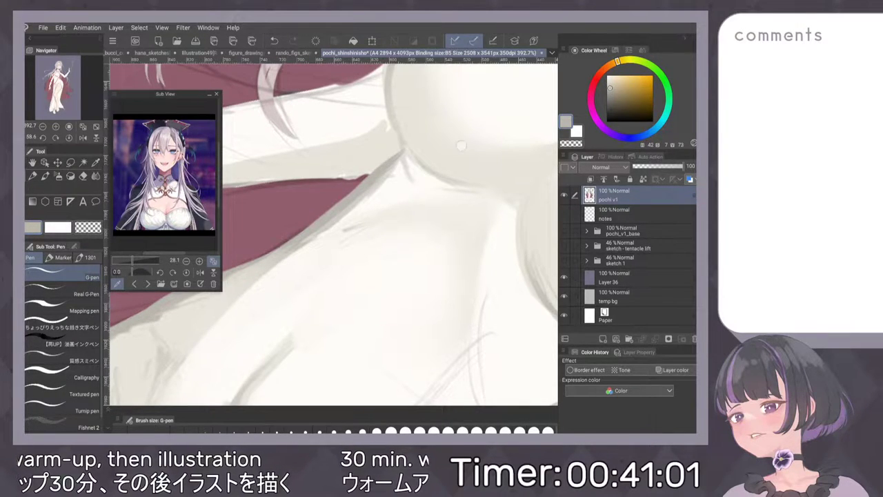
Undo all the paint strokes made directly on the merged pochi v1 layer, keeping the pochi_v1_base folder name.
scroll(456, 204, down, 8)
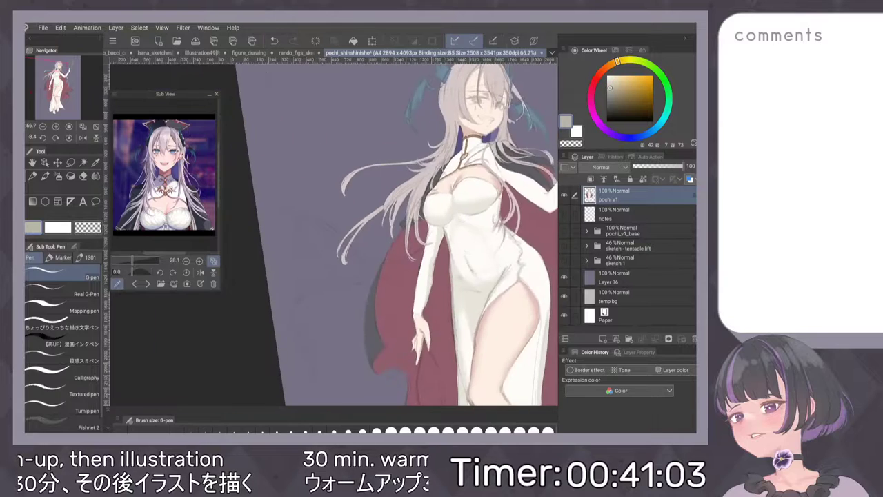
scroll(498, 200, up, 3)
scroll(496, 197, down, 4)
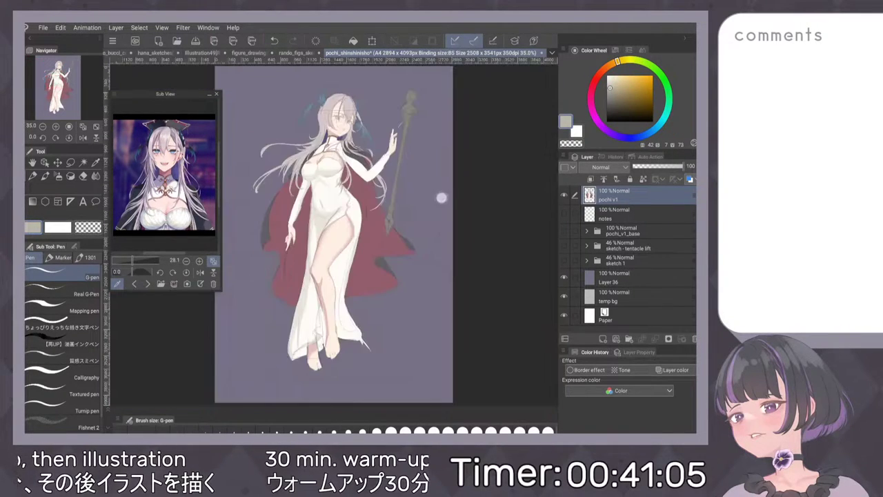
scroll(325, 200, up, 4)
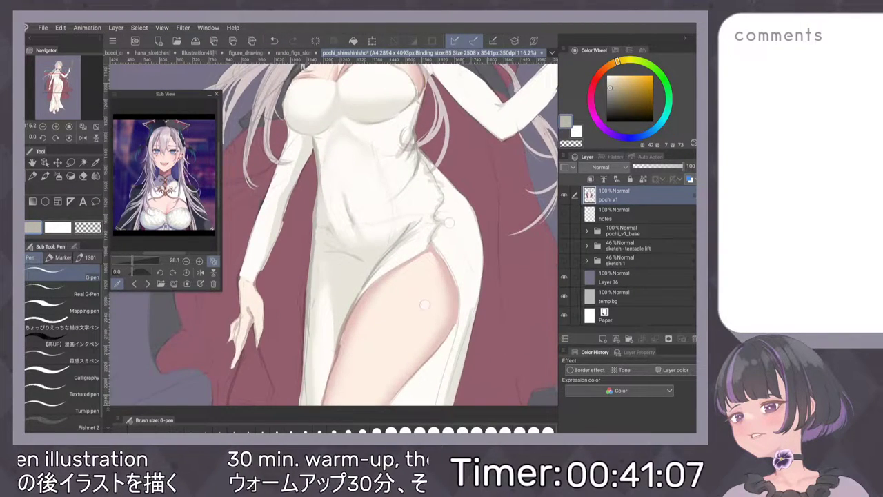
mouse_move(284, 124)
mouse_down()
mouse_move(301, 226)
mouse_move(297, 165)
mouse_up()
key(ctrl+z)
key(ctrl+z)
key(ctrl+z)
key(ctrl+z)
key(ctrl+y)
key(ctrl+y)
key(ctrl+y)
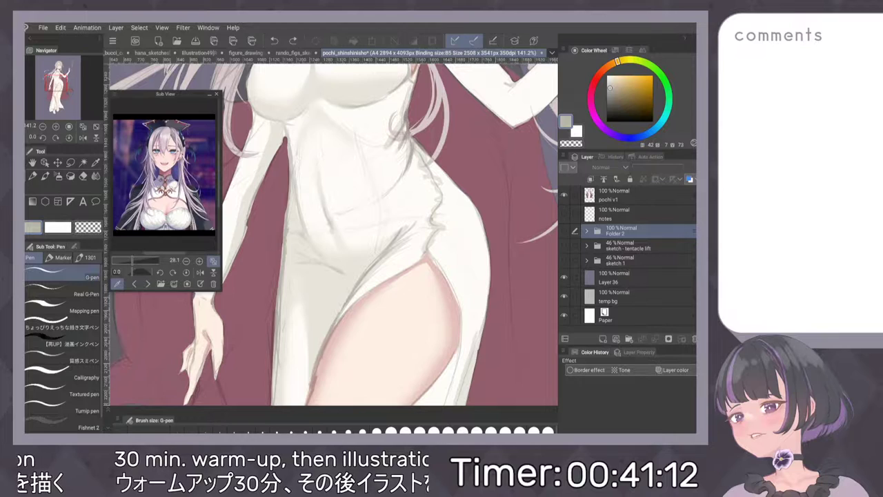
key(ctrl+z)
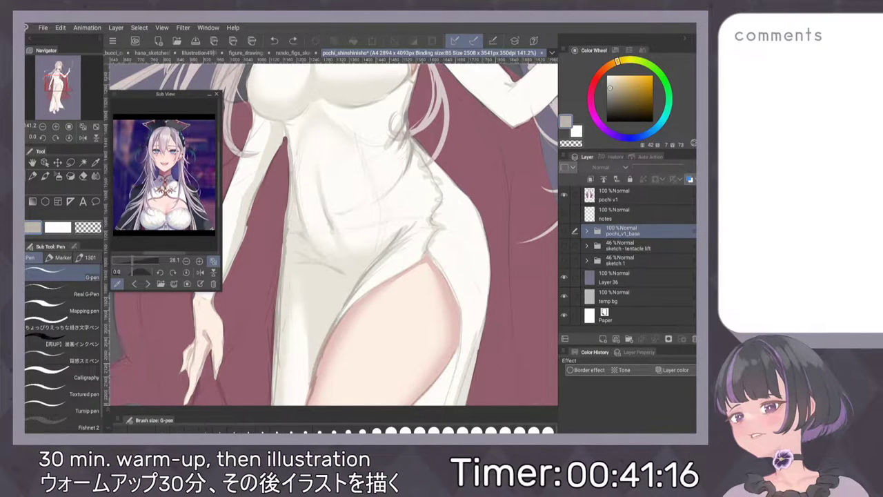
Add a new raster layer above pochi v1 and group the two layers into a new folder.
click(603, 339)
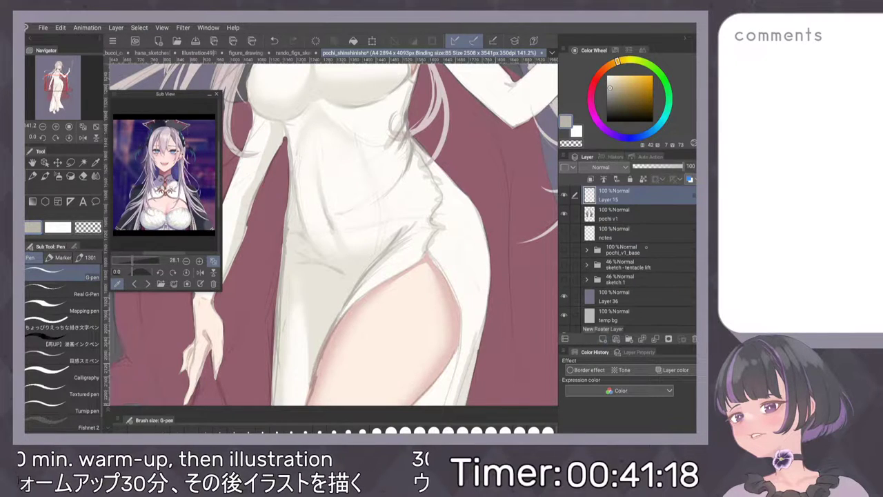
ctrl+click(637, 210)
key(ctrl+g)
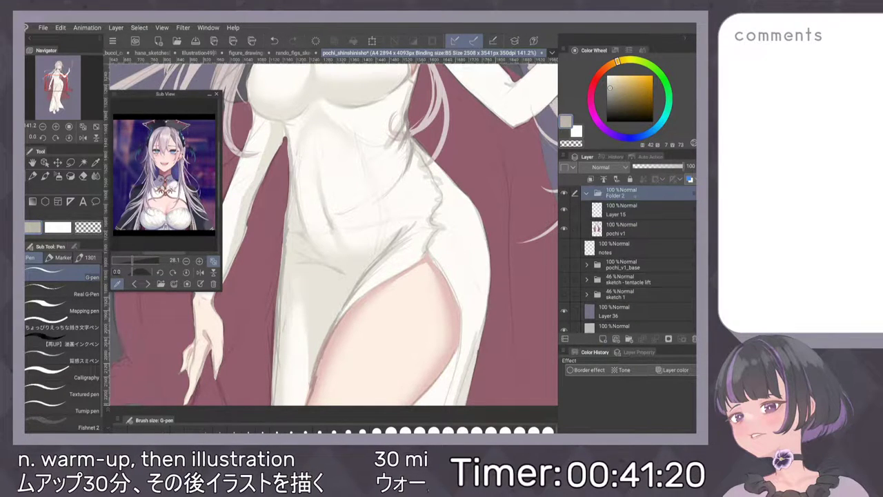
click(625, 210)
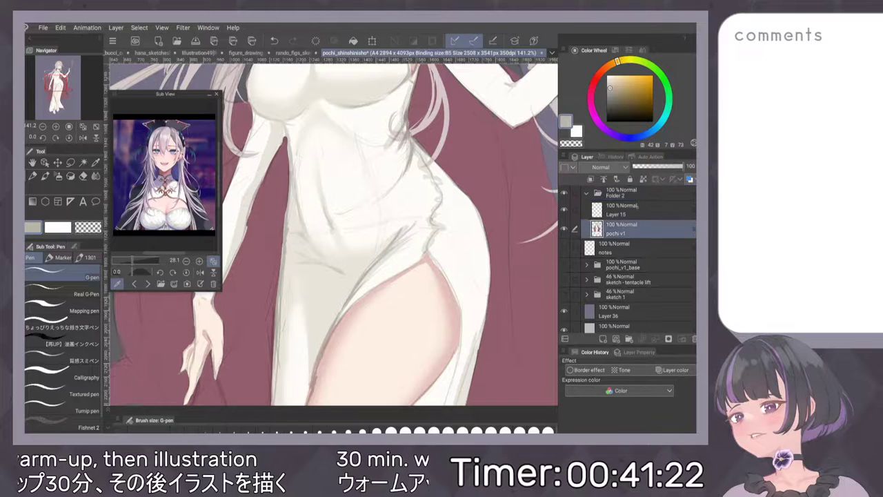
On Layer 15, sample the dress's off-white and paint over the waist sketch lines with the Dense watercolor brush.
scroll(281, 162, up, 5)
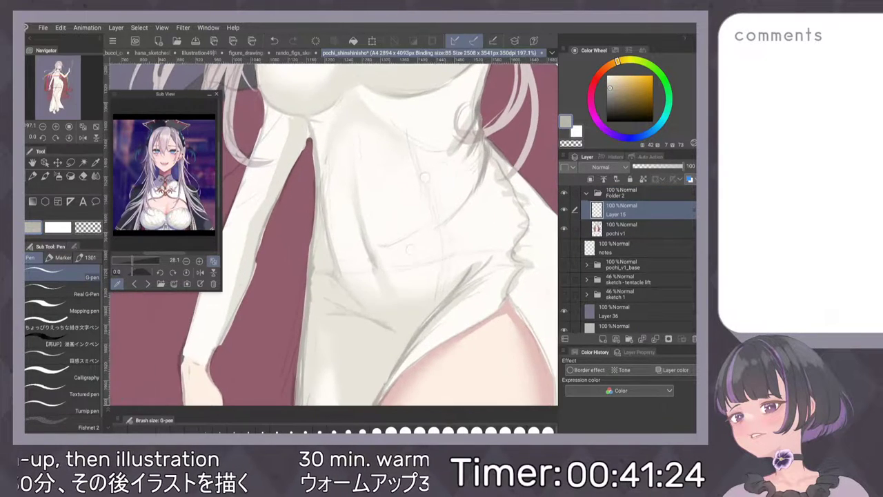
key(c)
scroll(355, 243, up, 1)
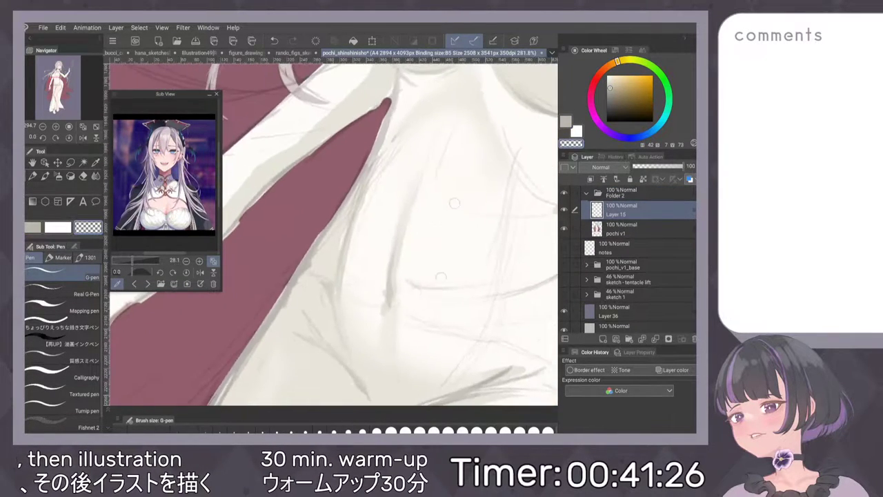
key(b)
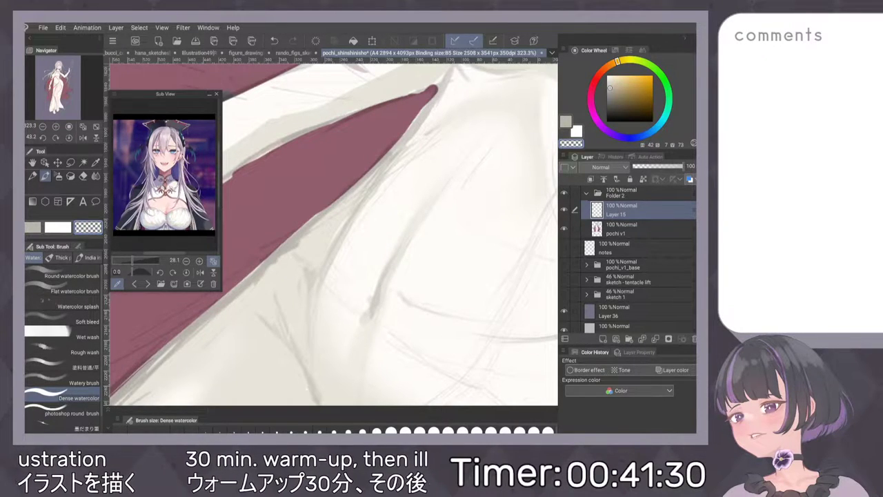
key(i)
click(379, 239)
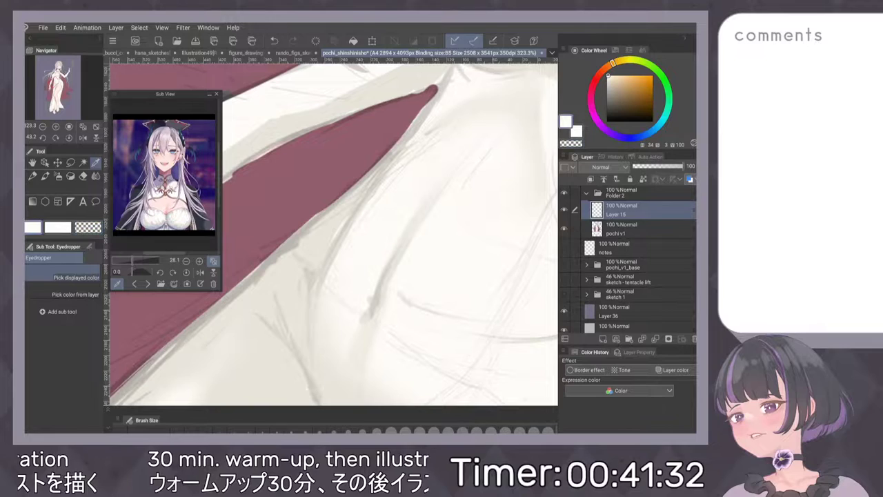
key(b)
drag(322, 305, 325, 276)
key(ctrl+z)
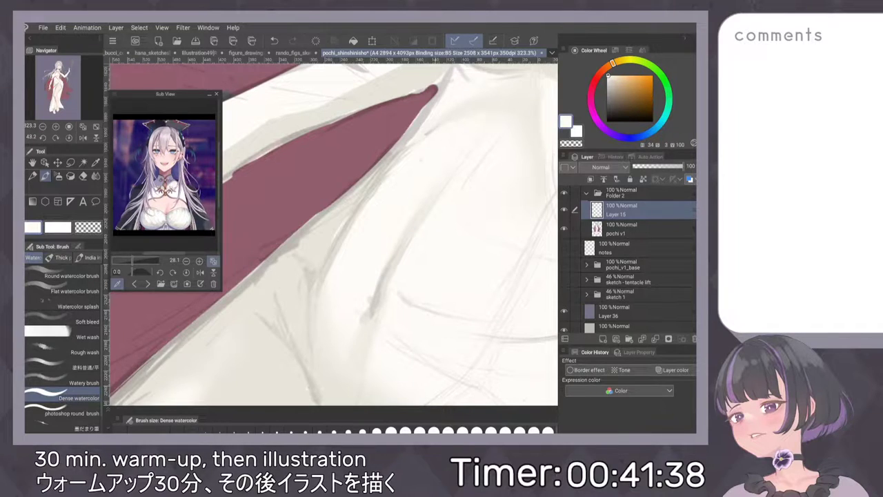
Paint over the sketch lines crossing the lower belly and running toward the ruffled hip slit in off-white.
scroll(503, 153, down, 3)
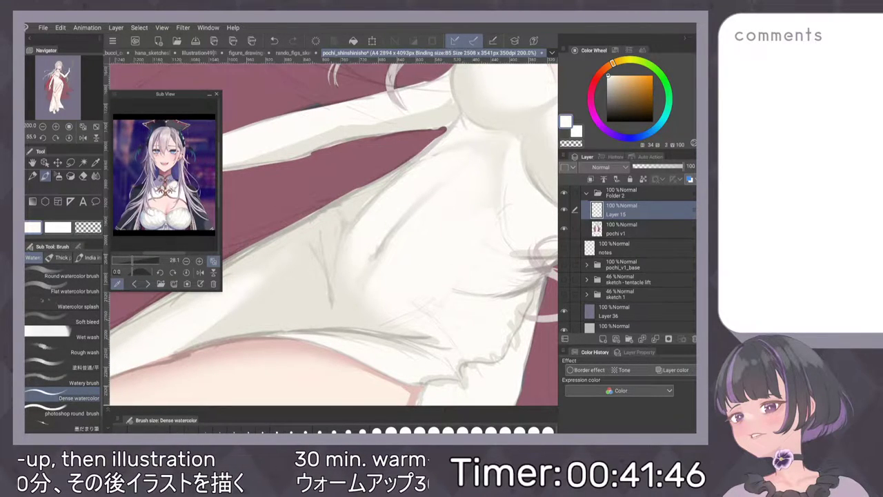
key(ctrl+0)
scroll(313, 183, up, 3)
scroll(395, 148, up, 2)
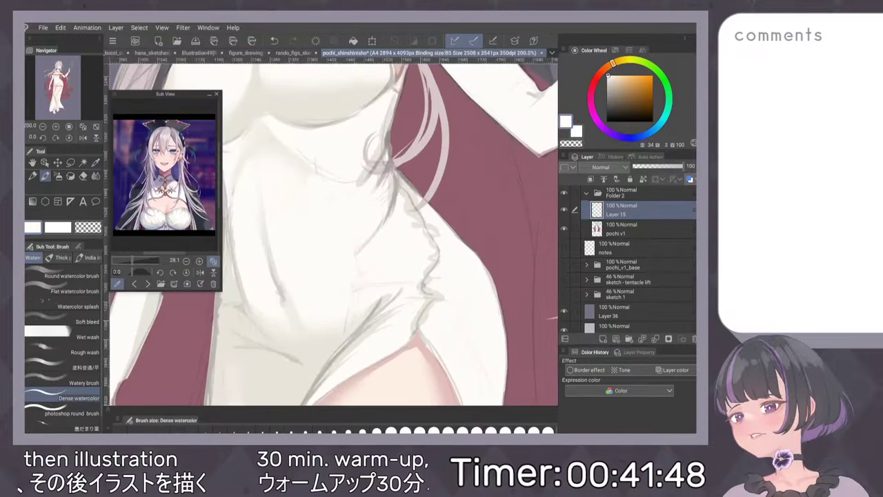
drag(383, 218, 356, 254)
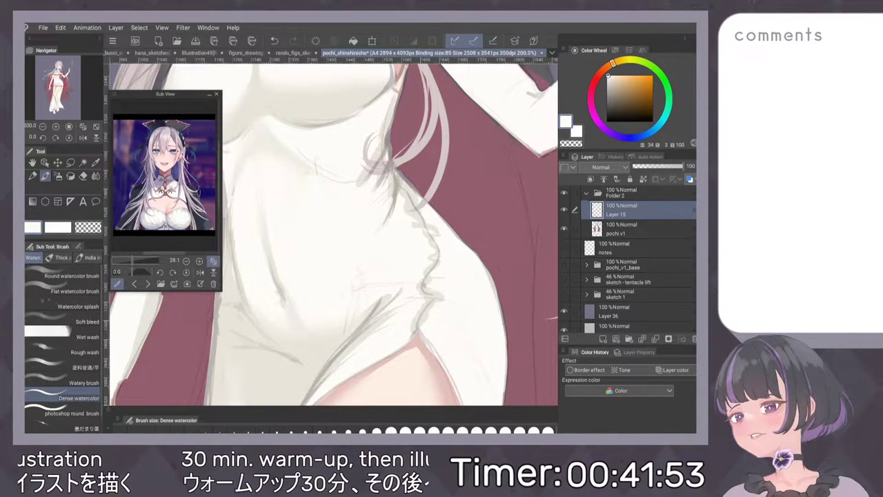
scroll(439, 192, down, 5)
scroll(435, 166, up, 1)
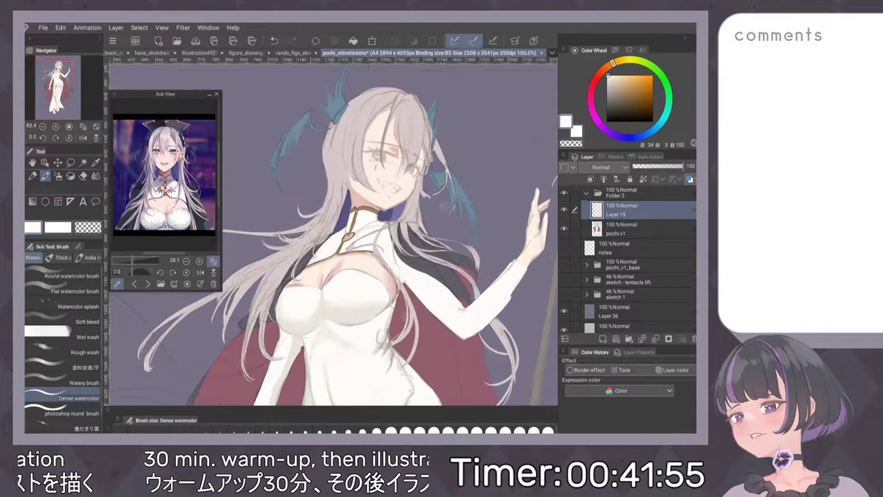
Copy the face folder from the pochi_v1_base folder and paste it above Layer 15 in Folder 2, leaving the base folder collapsed and hidden.
click(587, 266)
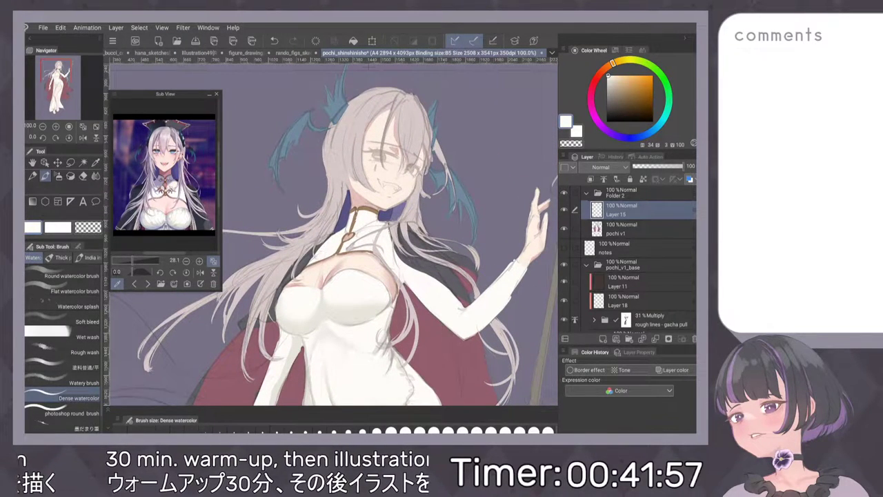
scroll(629, 259, down, 3)
click(629, 240)
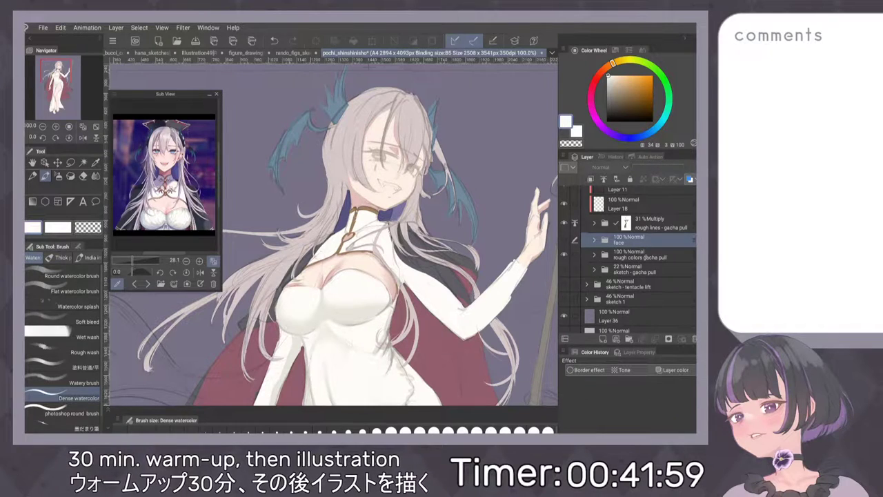
scroll(641, 297, up, 3)
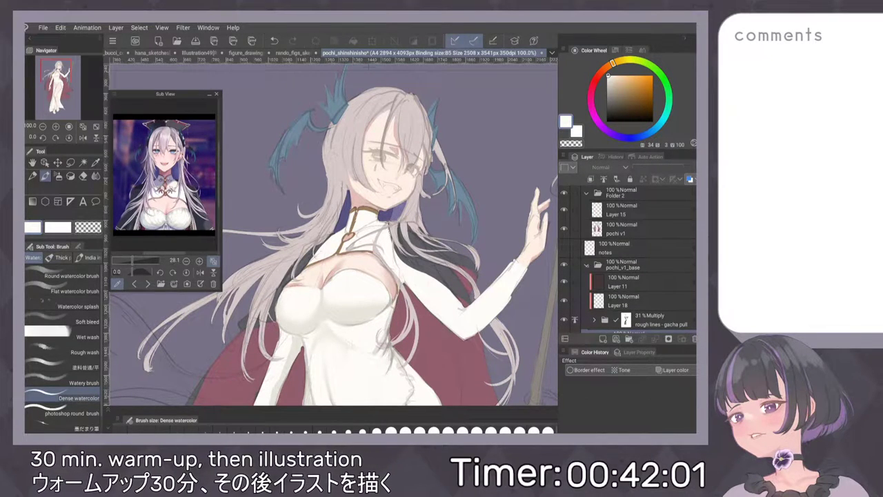
click(586, 265)
click(564, 265)
click(628, 210)
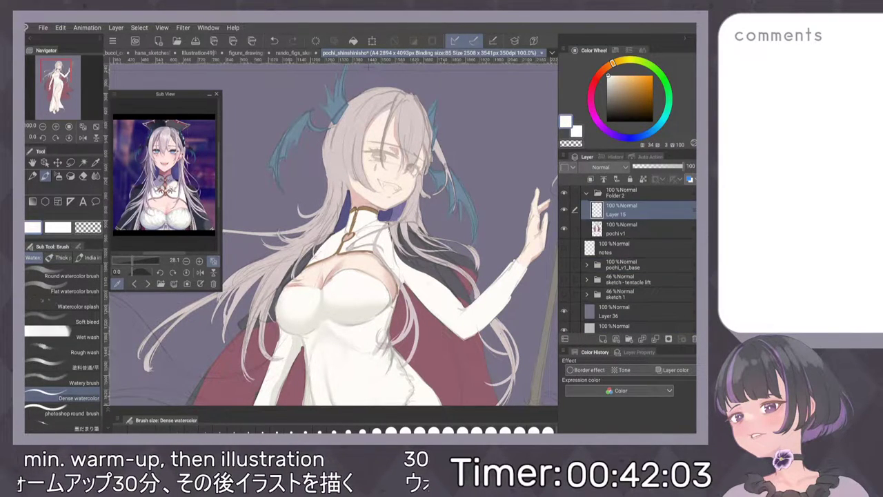
key(ctrl+v)
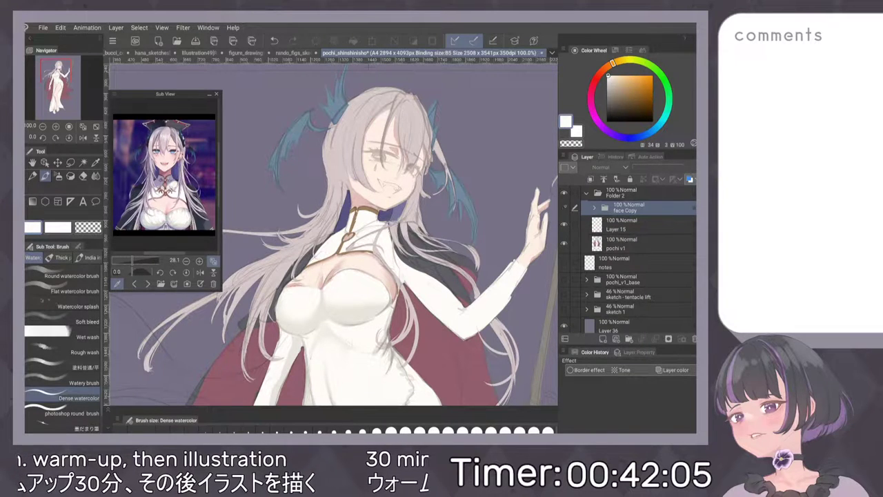
Check the full figure with the copied face folder shown and the canvas mirrored, restoring the orientation and hiding the folder again.
click(566, 207)
key(ctrl+0)
key(h)
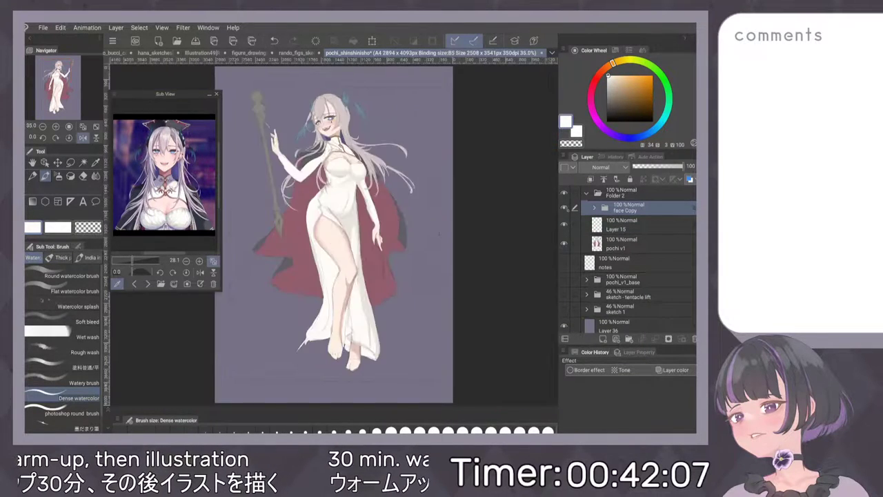
key(h)
click(564, 207)
key(ctrl+plus)
key(ctrl+plus)
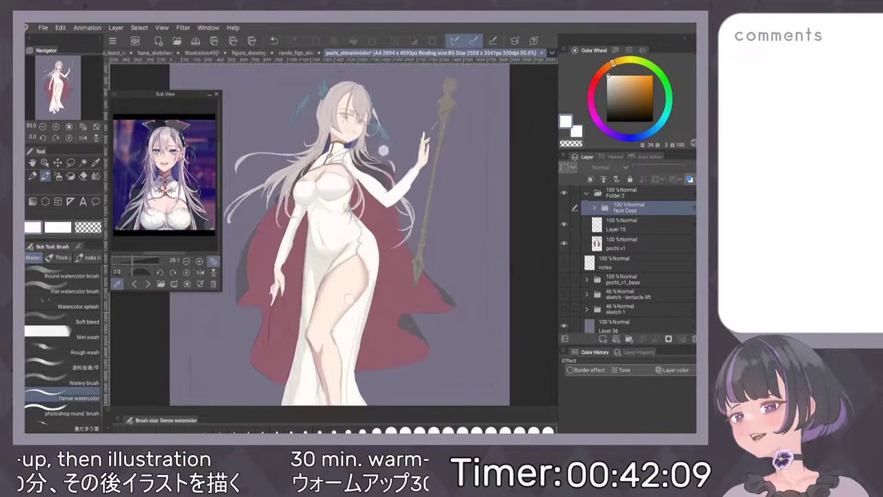
On Layer 15, sample the trim's brown and redraw the edge of the chest opening's trim with the 厚塗り鉛筆 pencil.
scroll(411, 135, up, 6)
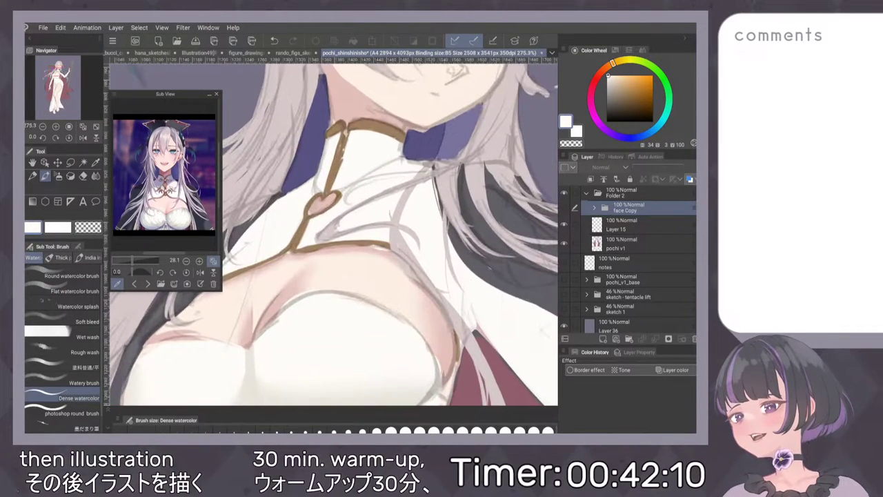
click(625, 225)
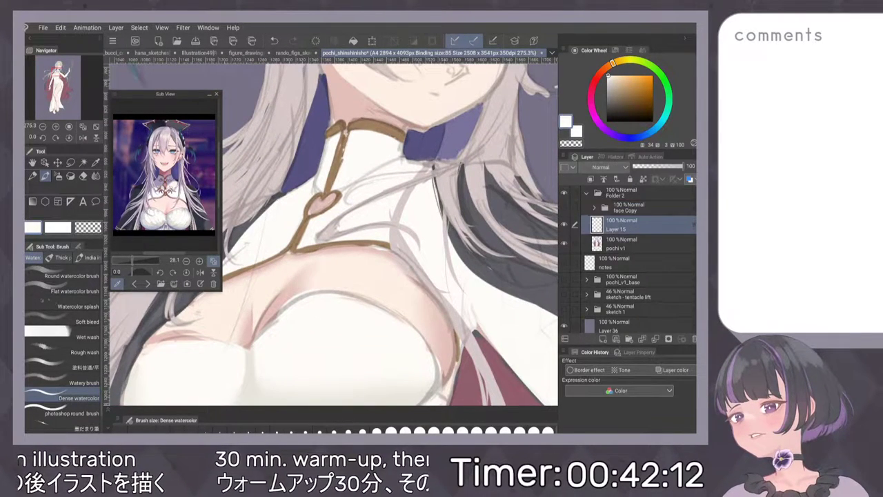
scroll(415, 290, up, 3)
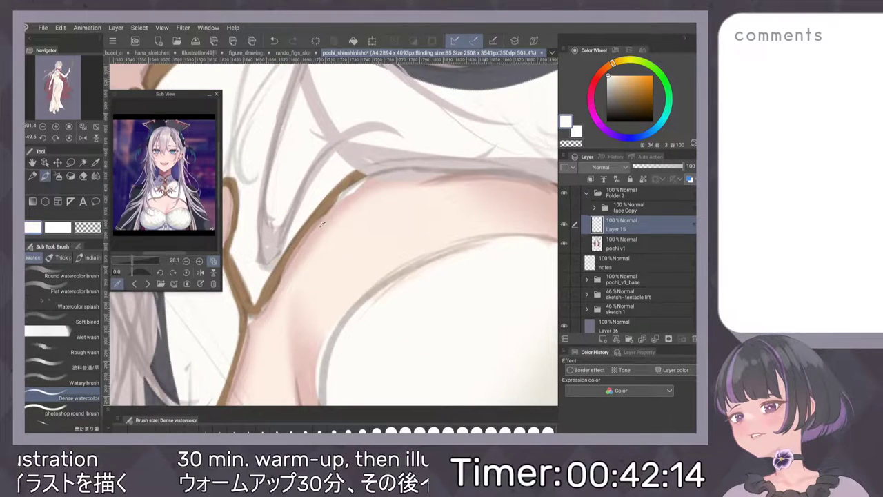
alt+click(324, 198)
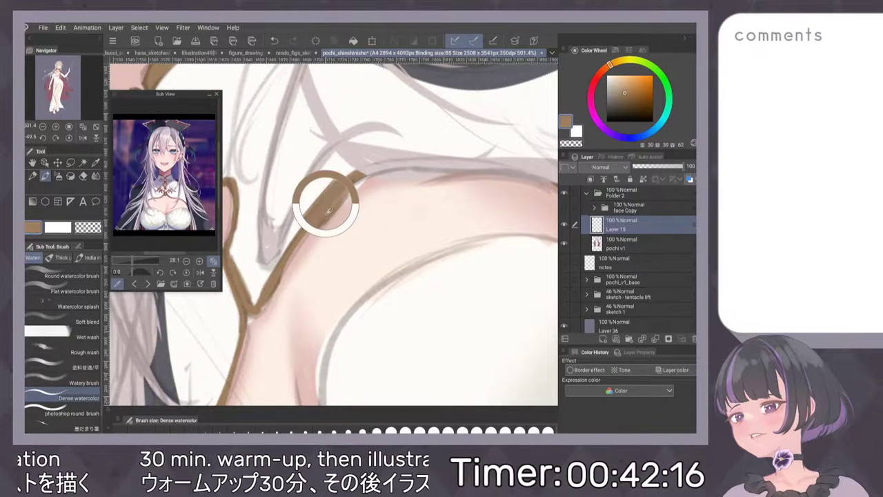
key(p)
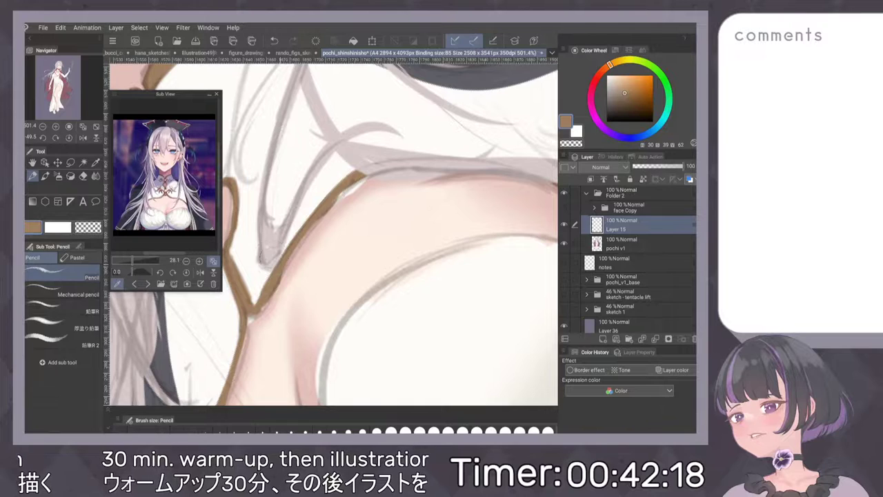
drag(314, 238, 286, 284)
key(ctrl+z)
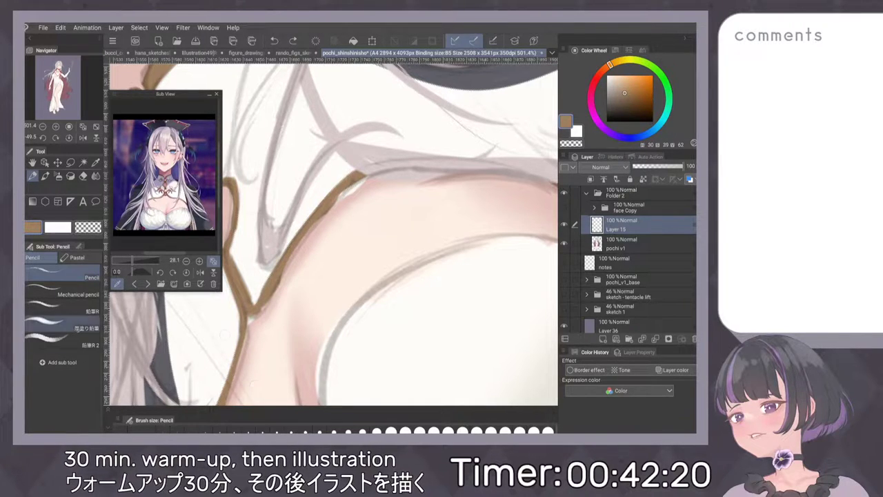
click(62, 328)
drag(308, 232, 283, 275)
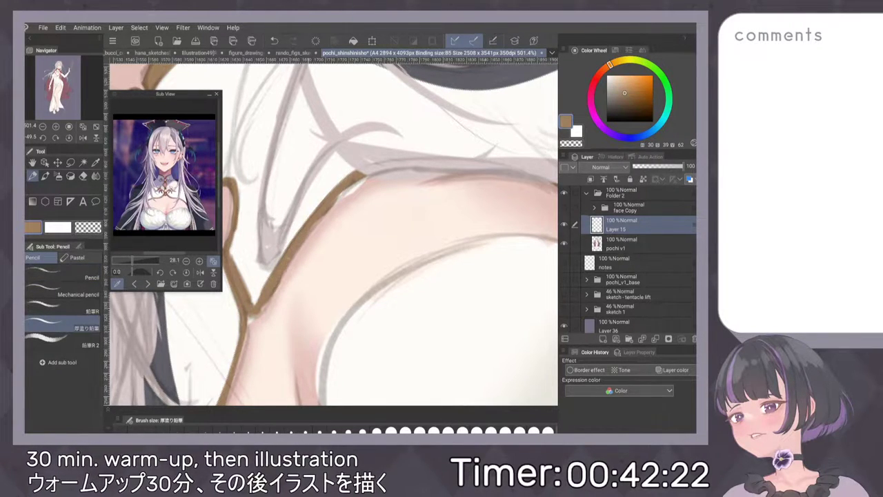
mouse_move(339, 198)
mouse_down()
mouse_move(364, 178)
mouse_move(343, 197)
mouse_up()
Clean up the trim's edges down to the junction below the heart clasp, alternately sampling the skin pink and the trim browns.
alt+click(365, 189)
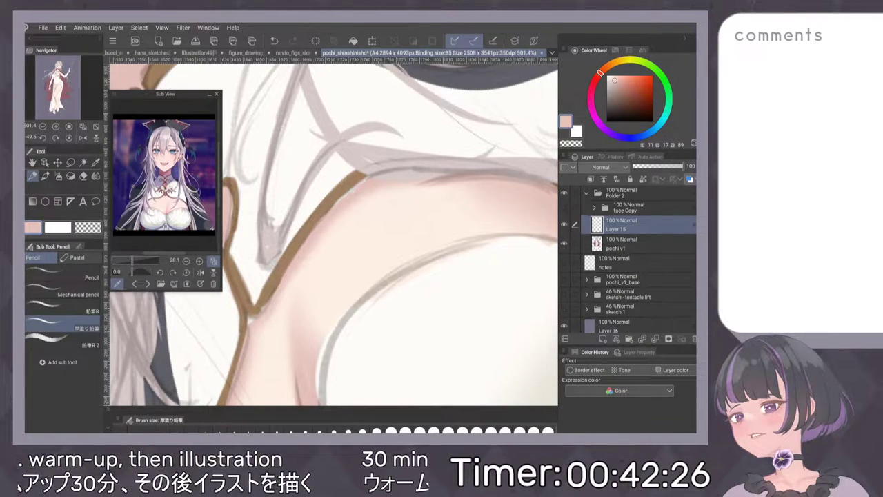
alt+click(330, 202)
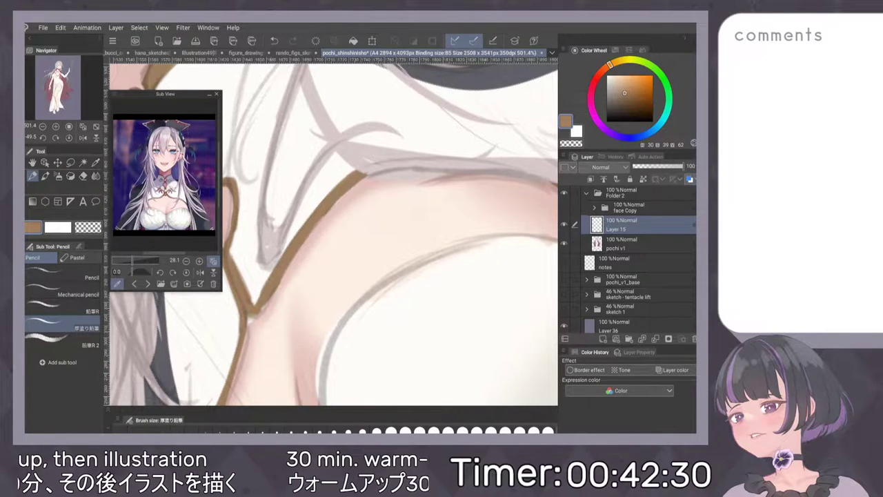
alt+click(276, 290)
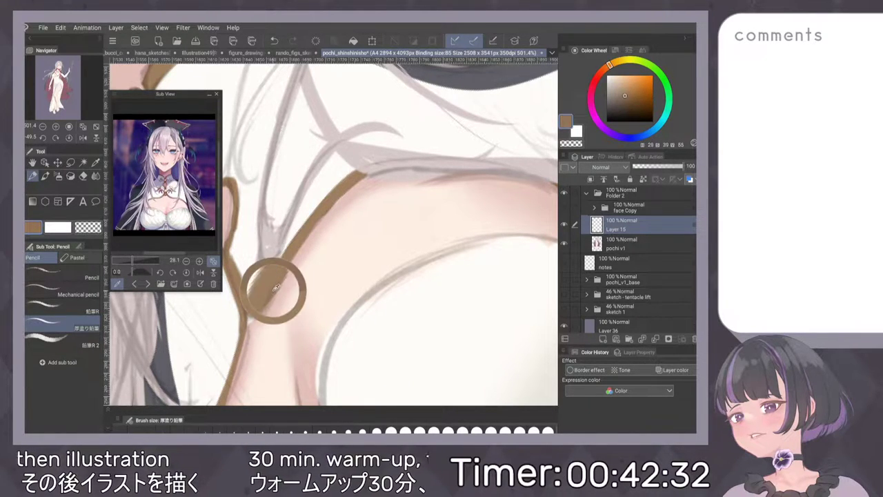
scroll(373, 186, down, 2)
scroll(399, 176, up, 5)
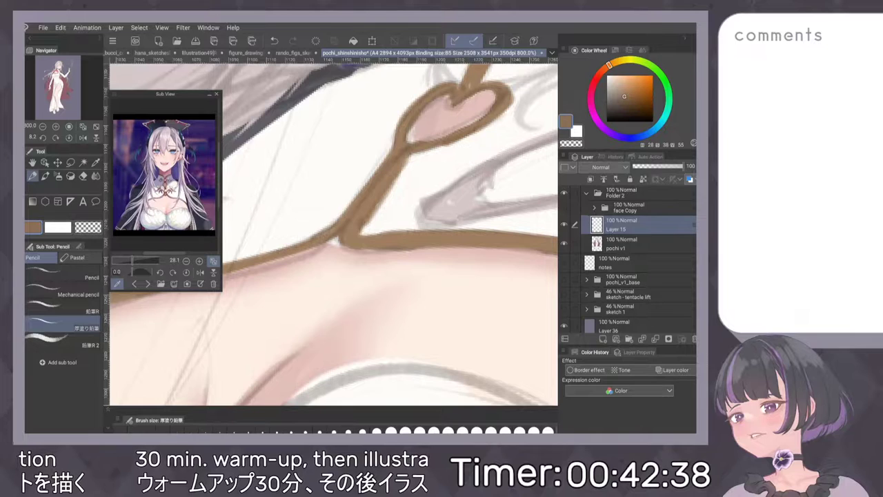
alt+click(352, 236)
scroll(451, 228, down, 5)
Sample the chest's pale skin tone and lighten the inside of the heart clasp with it.
alt+click(410, 253)
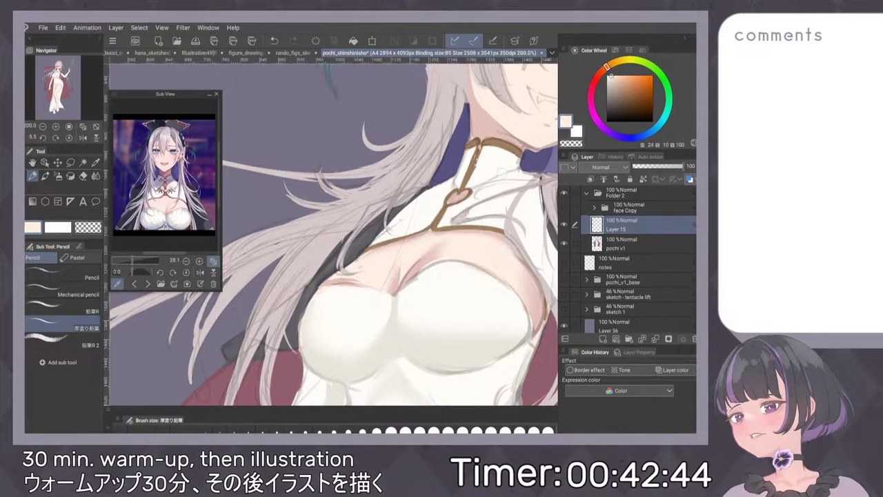
scroll(493, 192, up, 2)
mouse_move(413, 197)
mouse_down()
mouse_move(407, 206)
mouse_move(432, 200)
mouse_move(408, 212)
mouse_move(419, 206)
mouse_up()
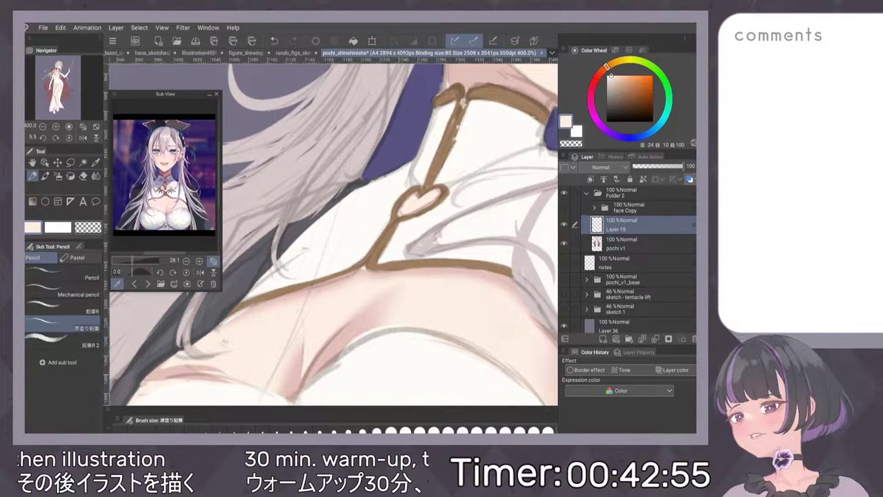
Clean up the vertical gold trim above the heart with sampled white and brown, and paint over the light spot at its collar junction.
scroll(440, 302, down, 3)
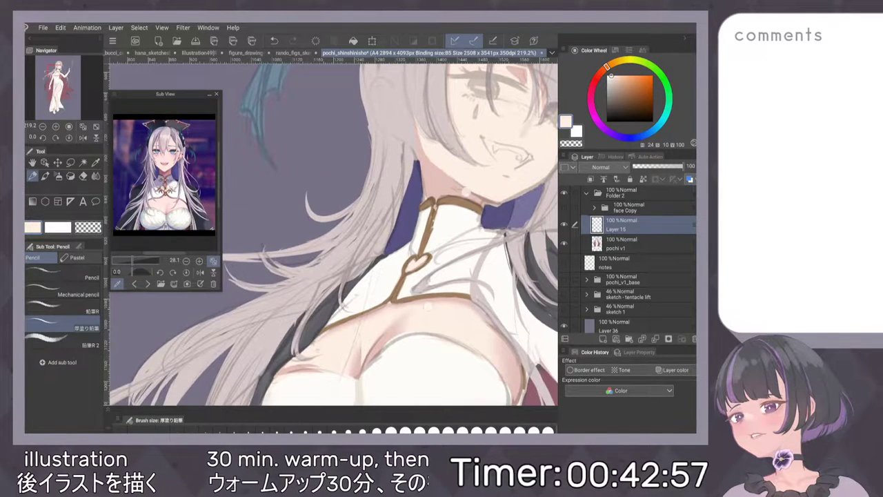
scroll(446, 226, up, 3)
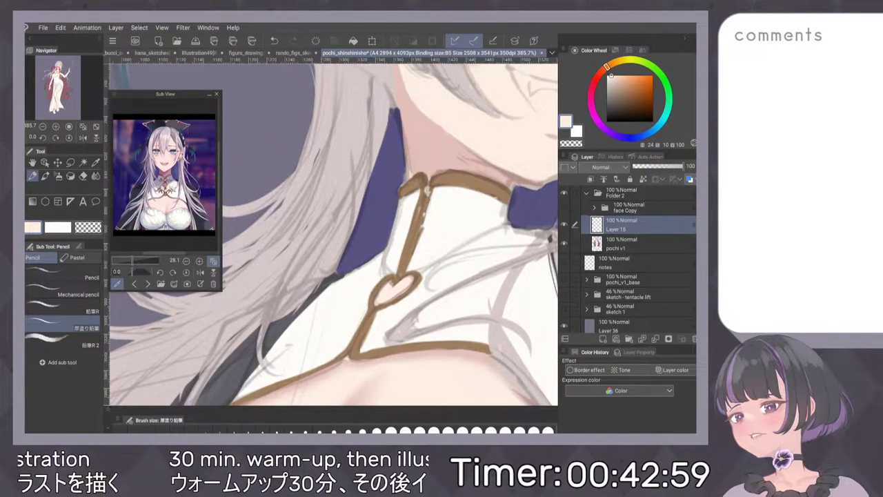
scroll(443, 174, up, 2)
alt+click(434, 183)
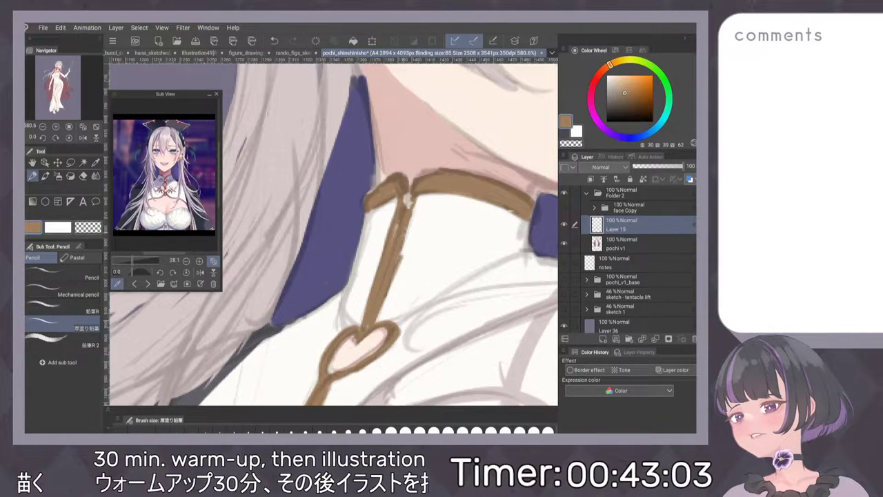
alt+click(410, 255)
drag(391, 286, 403, 245)
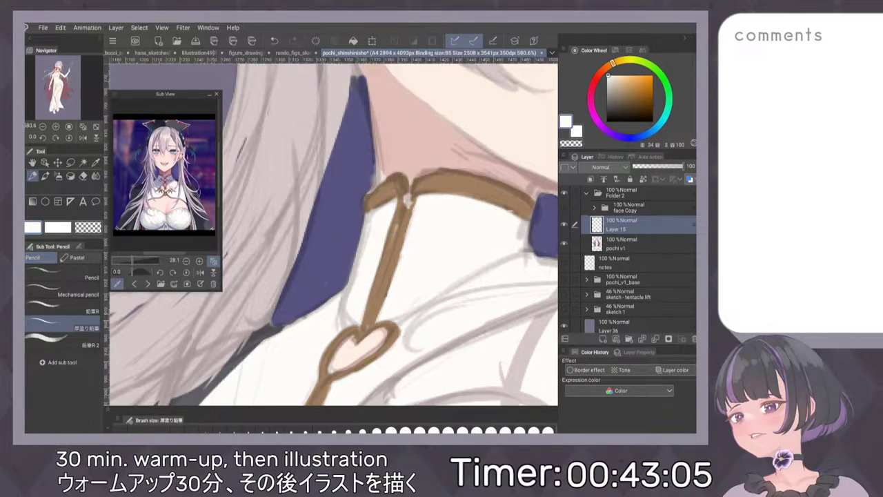
alt+click(390, 259)
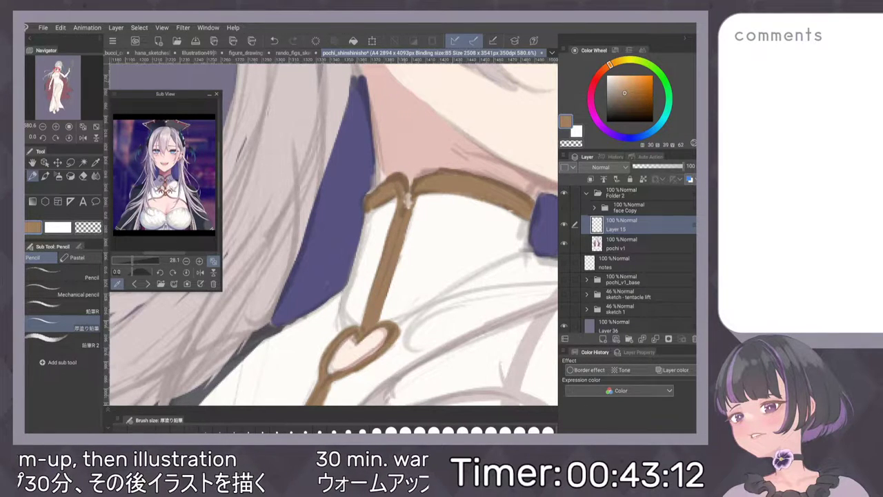
drag(404, 195, 410, 209)
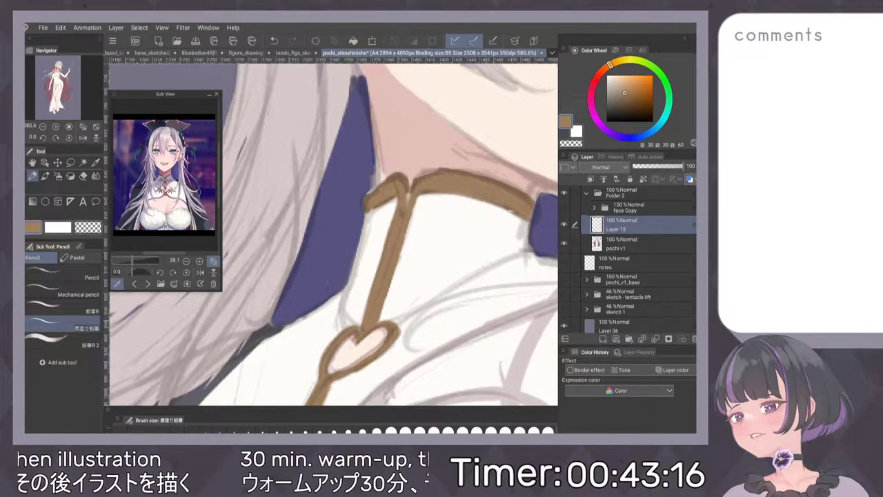
Blend the brown tones around the collar junction and along the wide collar band using sampled dark and light browns.
alt+click(405, 183)
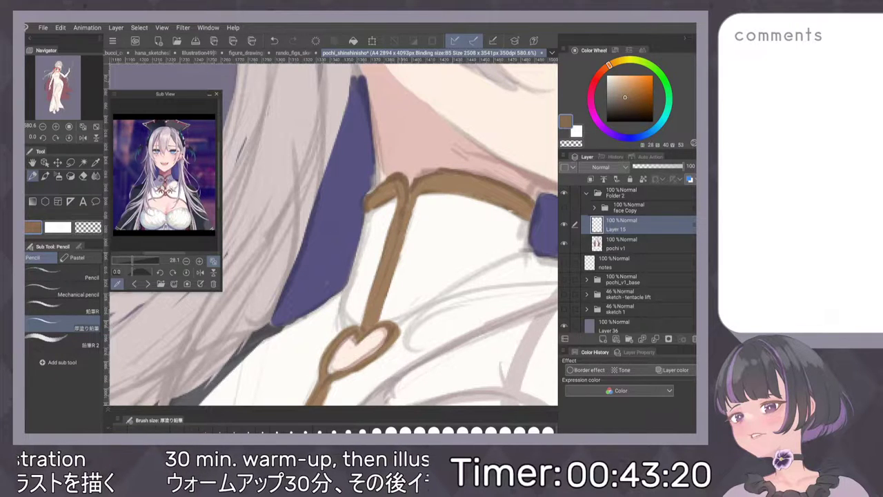
alt+click(385, 193)
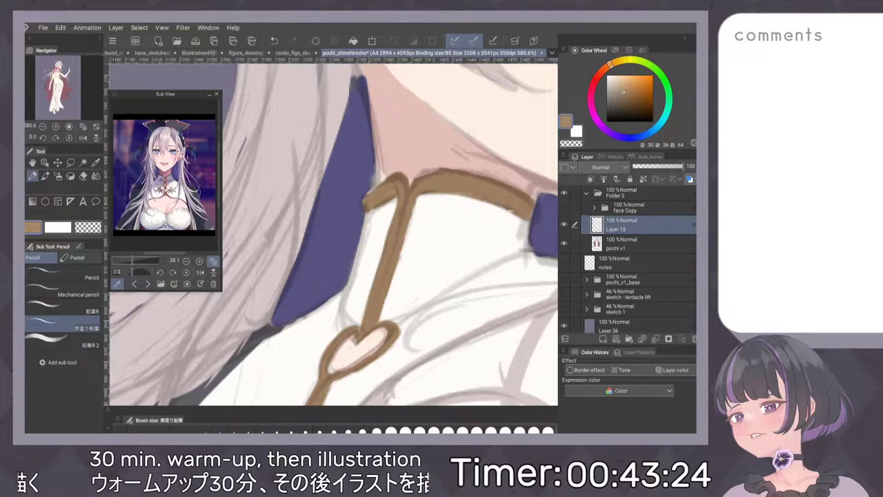
drag(497, 203, 441, 191)
Define the upper edge of the wide collar band with a smaller brush in dark brown, and smooth its inside with lighter brown.
alt+click(327, 265)
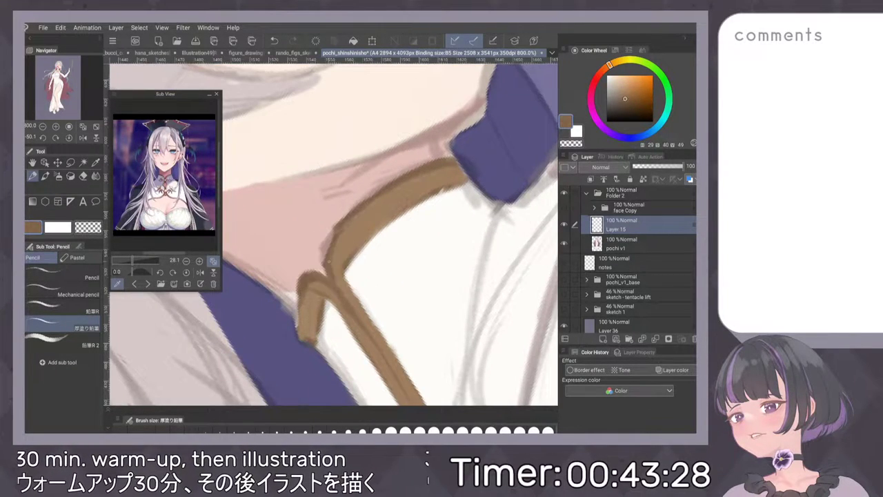
key([)
drag(325, 261, 335, 231)
mouse_move(325, 261)
mouse_down()
mouse_move(329, 233)
mouse_move(366, 200)
mouse_up()
alt+click(350, 236)
mouse_move(334, 249)
mouse_down()
mouse_move(356, 213)
mouse_move(433, 169)
mouse_up()
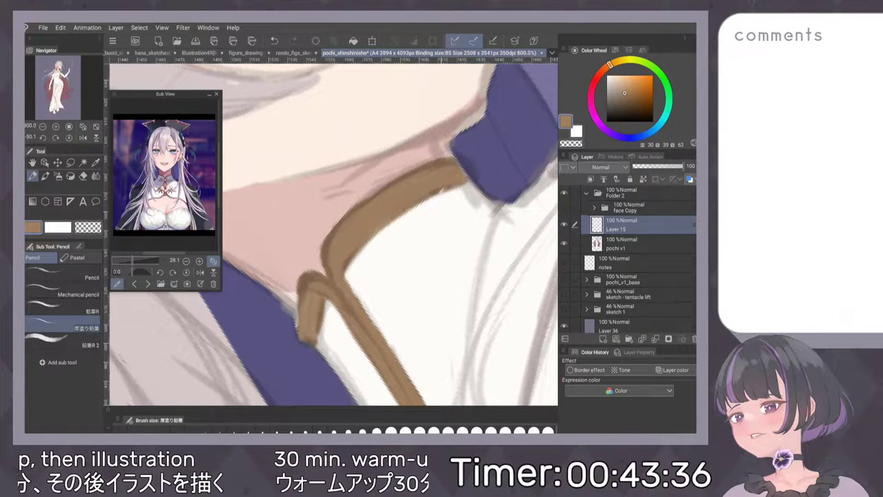
Darken the wide collar band's lower edge and round off its far end beside the blue-purple area with lighter brown.
alt+click(316, 250)
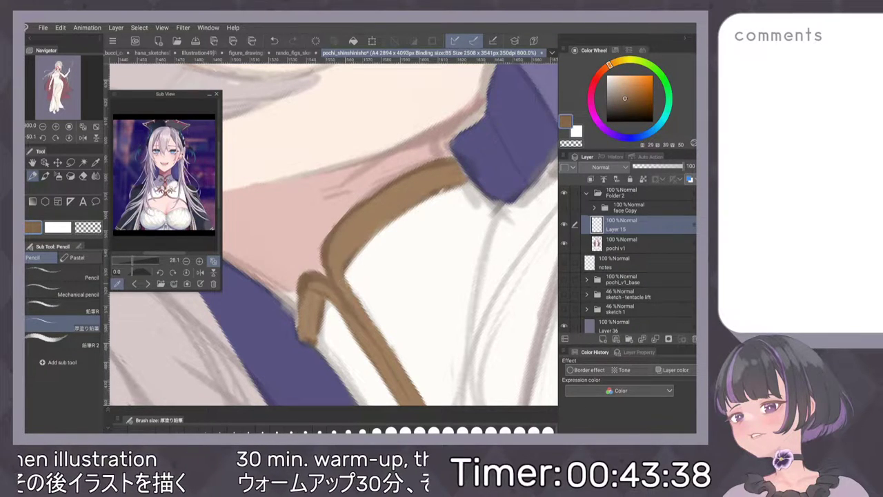
mouse_move(398, 216)
mouse_down()
mouse_move(345, 276)
mouse_move(440, 192)
mouse_move(468, 184)
mouse_up()
scroll(507, 137, down, 3)
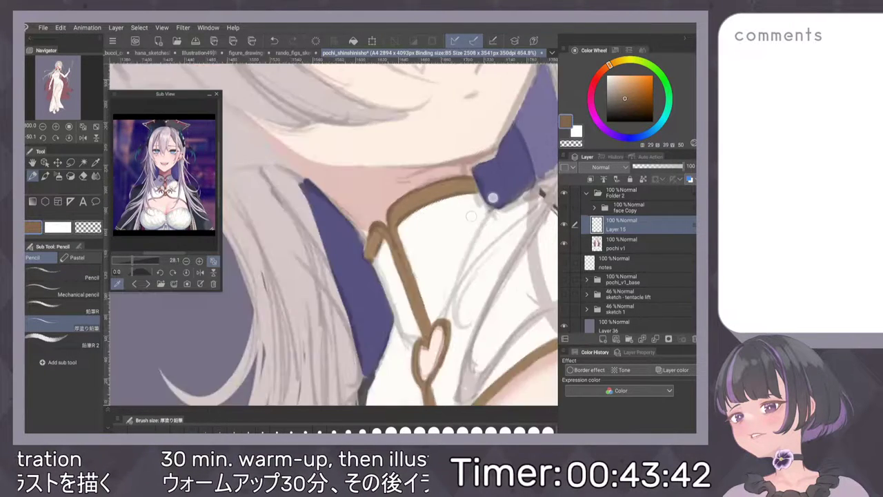
scroll(507, 148, up, 3)
scroll(490, 181, down, 3)
alt+click(394, 256)
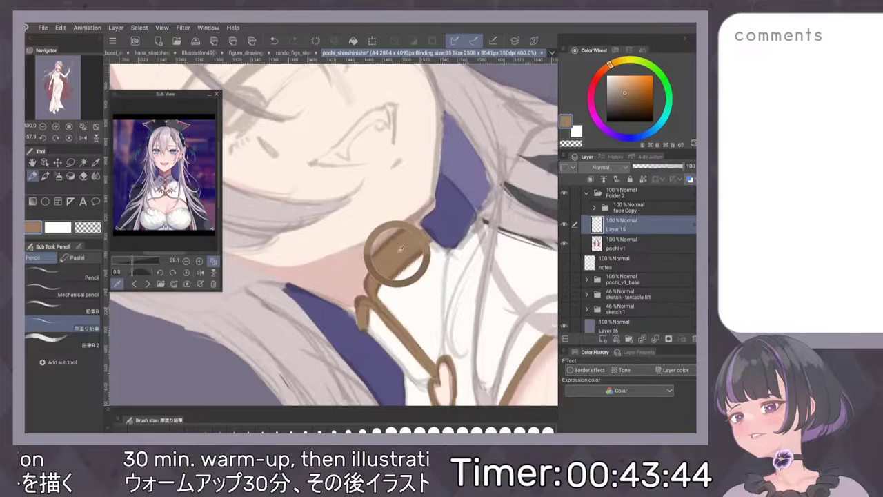
scroll(461, 211, up, 5)
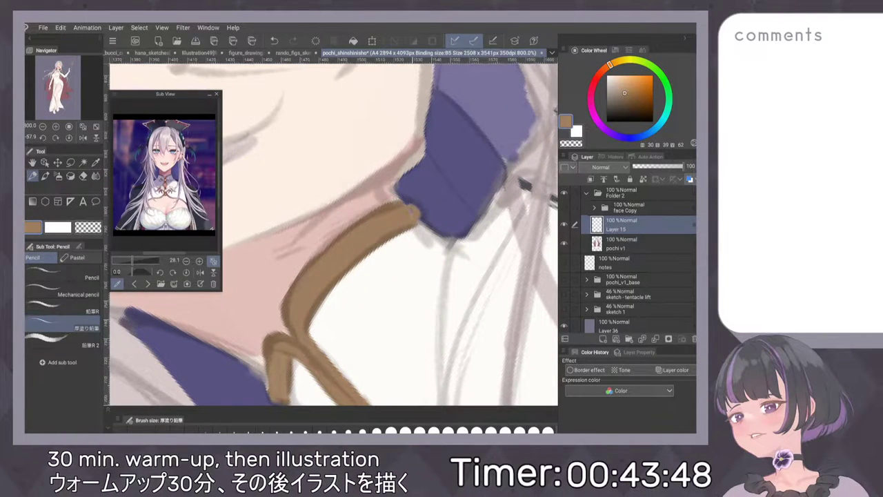
drag(415, 214, 416, 215)
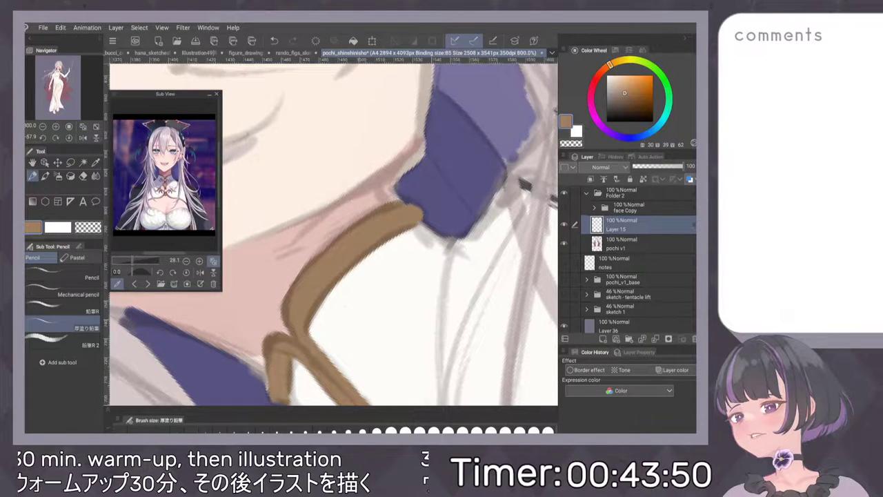
Outline the rounded far end of the wide collar band in dark brown and refine its lighter fill beside the blue-purple area.
alt+click(315, 308)
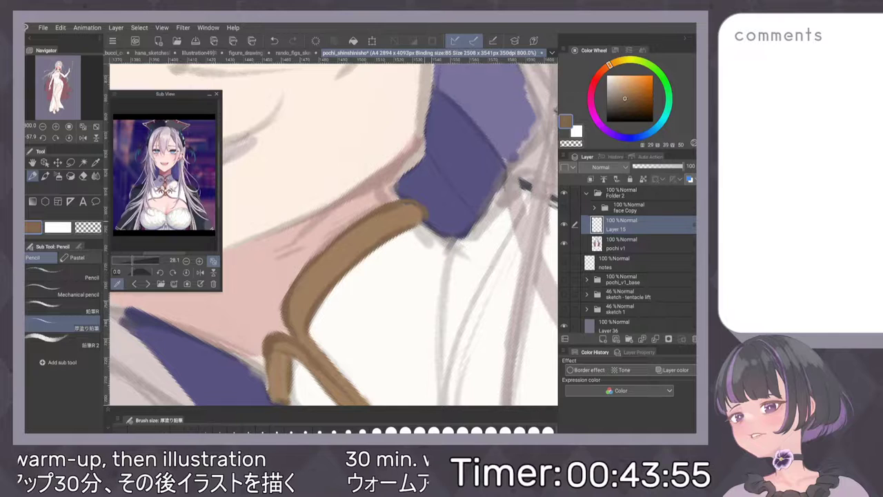
alt+click(405, 220)
scroll(446, 224, up, 2)
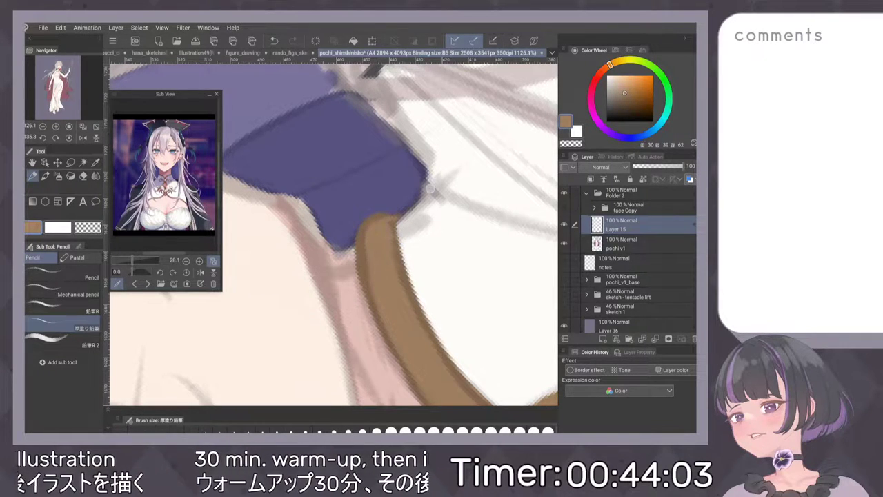
scroll(430, 186, down, 3)
scroll(496, 211, down, 4)
scroll(502, 200, up, 7)
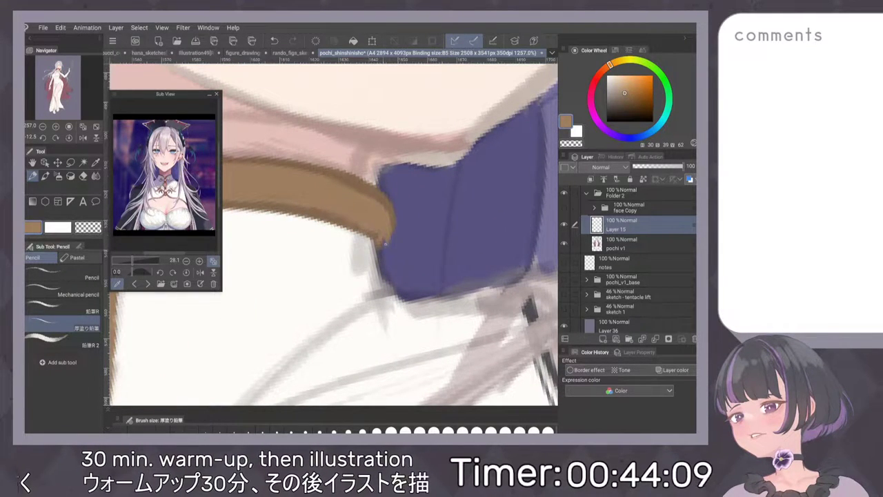
alt+click(391, 207)
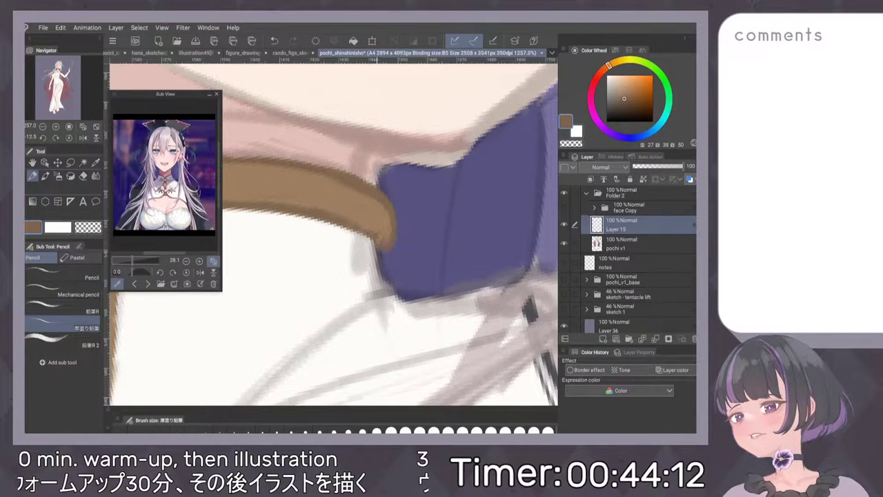
Trim the underside of the short collar trim piece with white sampled from the garment.
scroll(431, 196, down, 10)
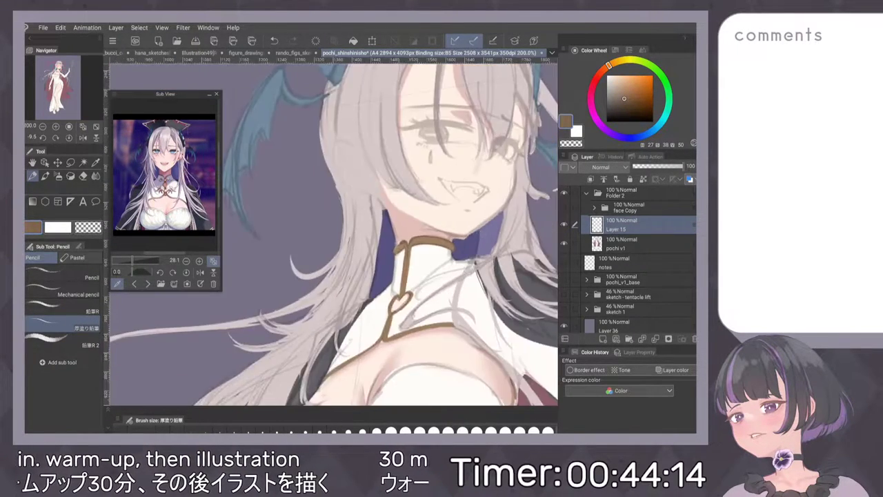
scroll(406, 249, up, 10)
alt+click(385, 222)
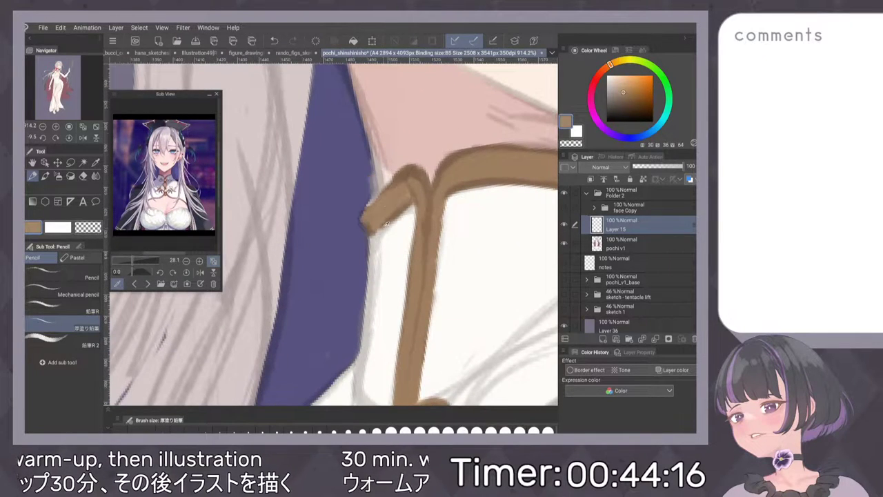
key(ctrl+0)
scroll(391, 116, up, 5)
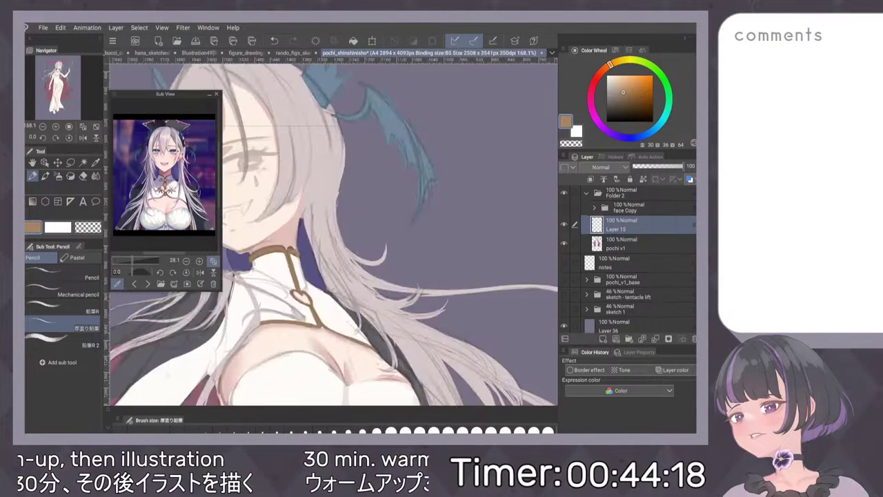
scroll(413, 245, up, 7)
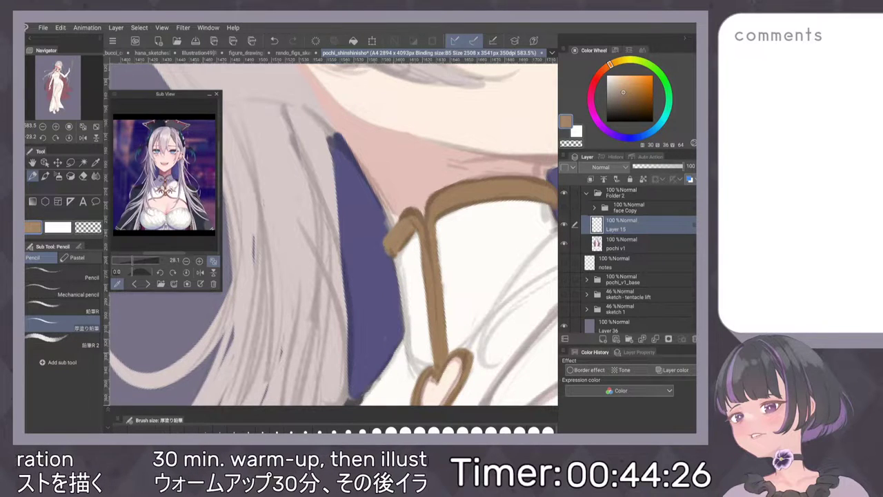
alt+click(412, 261)
mouse_move(412, 238)
mouse_down()
mouse_move(395, 260)
mouse_move(400, 245)
mouse_up()
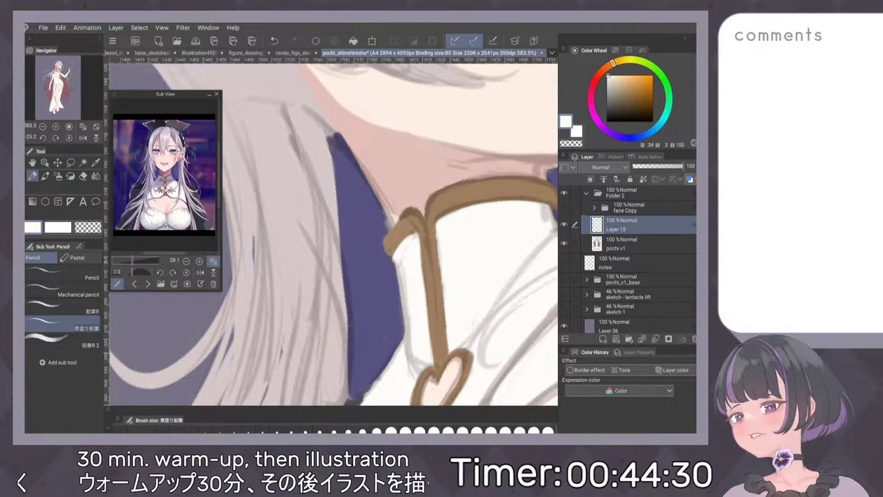
Draw dark brown outlines along the lower and upper edges of the short collar trim piece.
alt+click(444, 214)
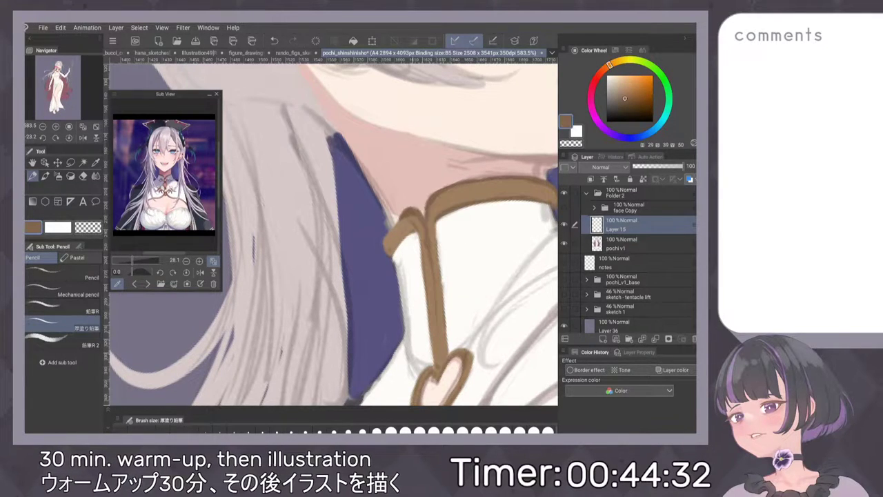
drag(403, 238, 395, 254)
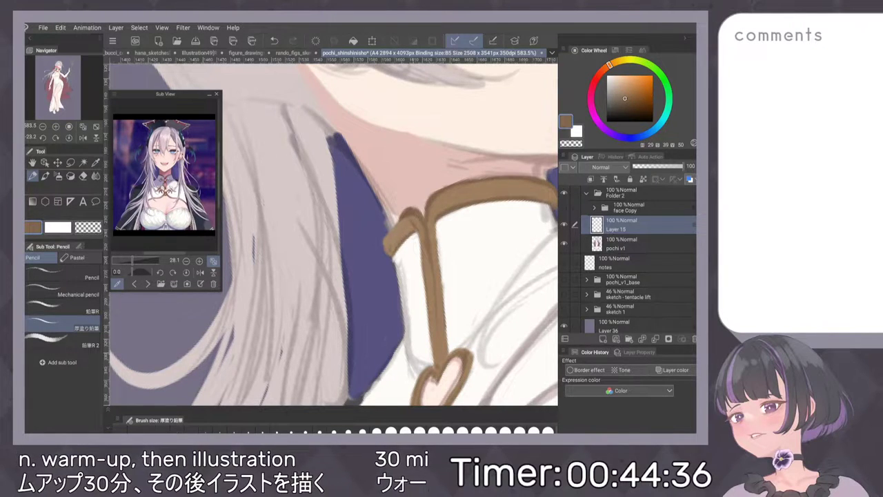
alt+click(406, 214)
drag(402, 216, 390, 230)
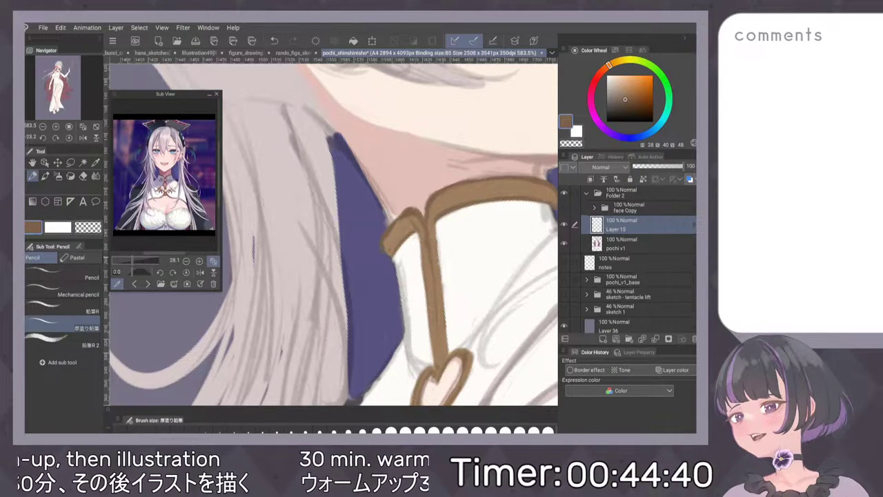
Smooth the inside of the short collar trim piece with a sampled lighter brown.
scroll(477, 215, down, 5)
scroll(460, 225, up, 6)
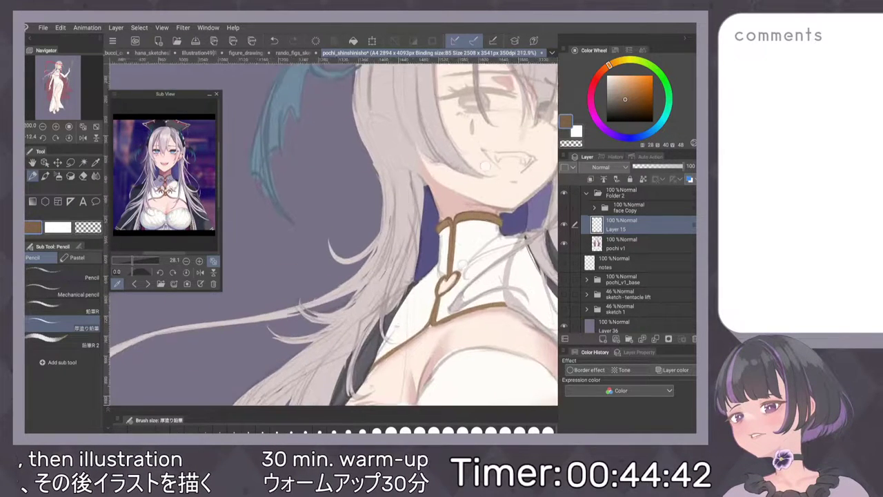
alt+click(393, 222)
drag(406, 209, 387, 213)
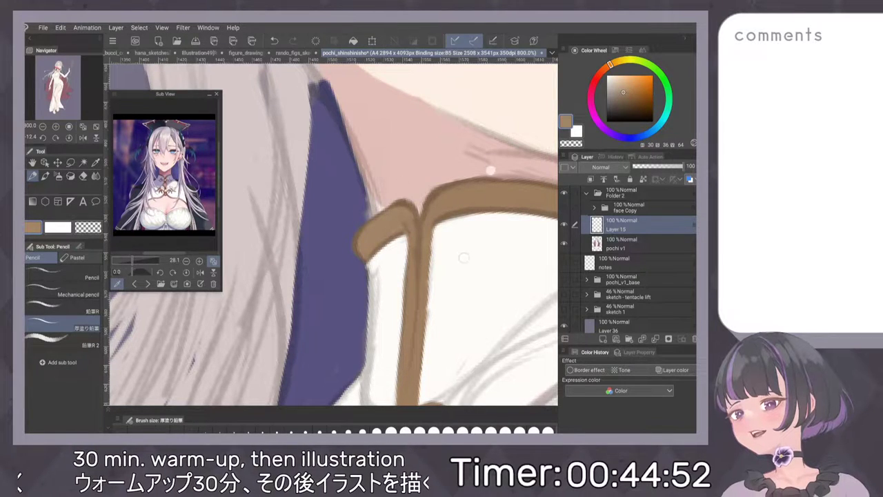
Check the collar in mirrored view, and outline the short trim piece's rounded end in sampled dark brown.
scroll(331, 231, down, 5)
key(h)
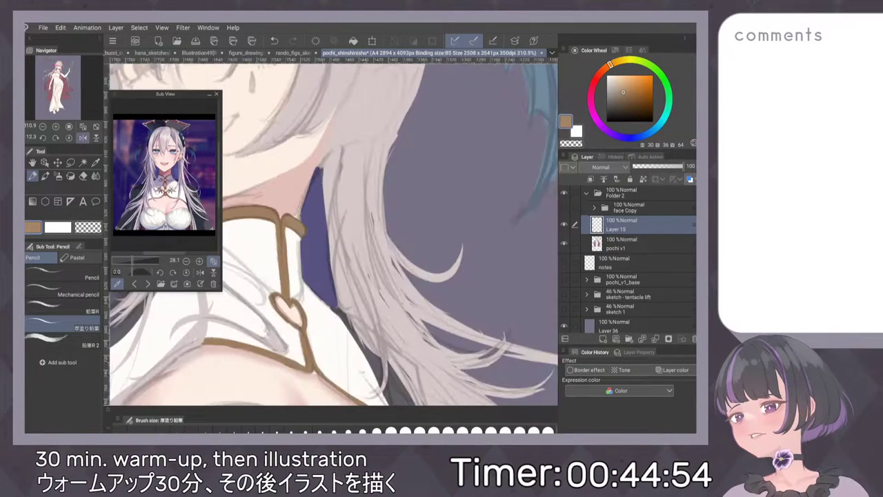
key(h)
scroll(371, 221, up, 5)
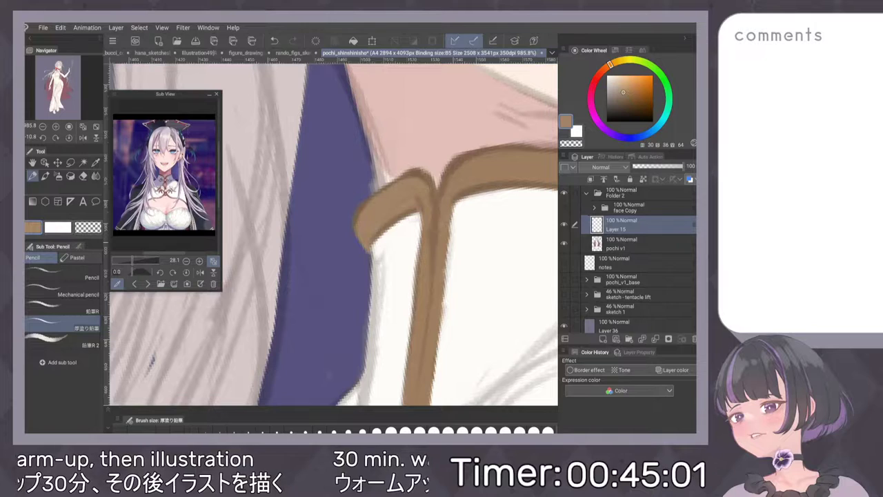
alt+click(423, 176)
mouse_move(355, 224)
mouse_down()
mouse_move(358, 241)
mouse_move(375, 241)
mouse_up()
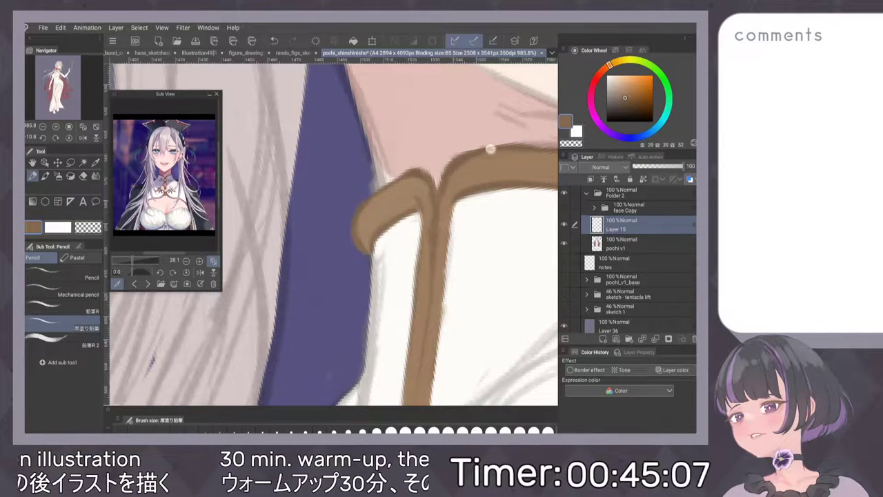
scroll(457, 230, down, 5)
scroll(332, 231, up, 6)
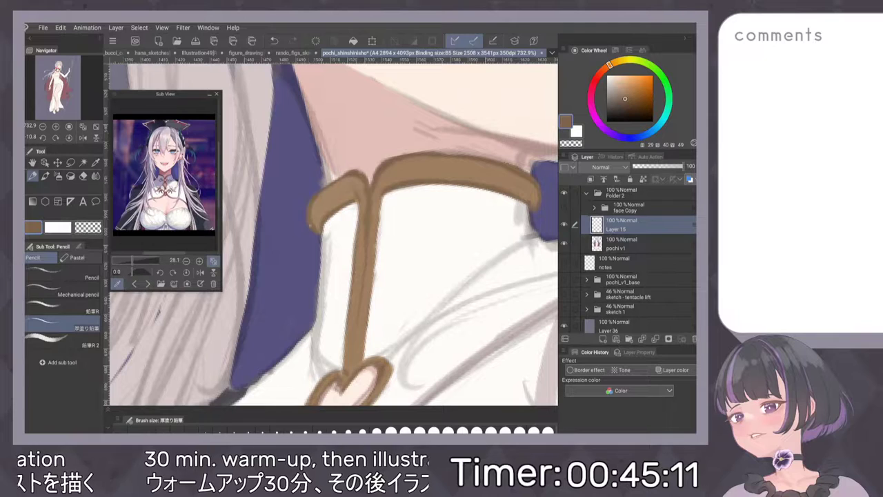
scroll(331, 232, down, 8)
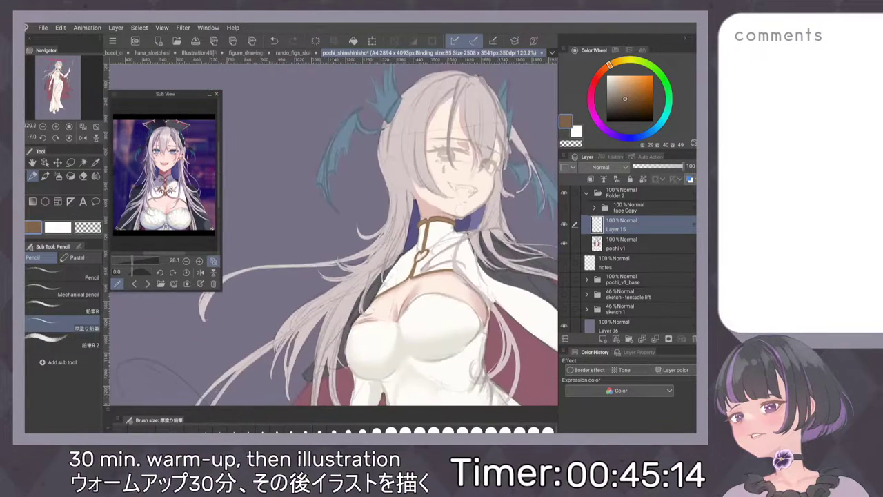
scroll(419, 257, up, 8)
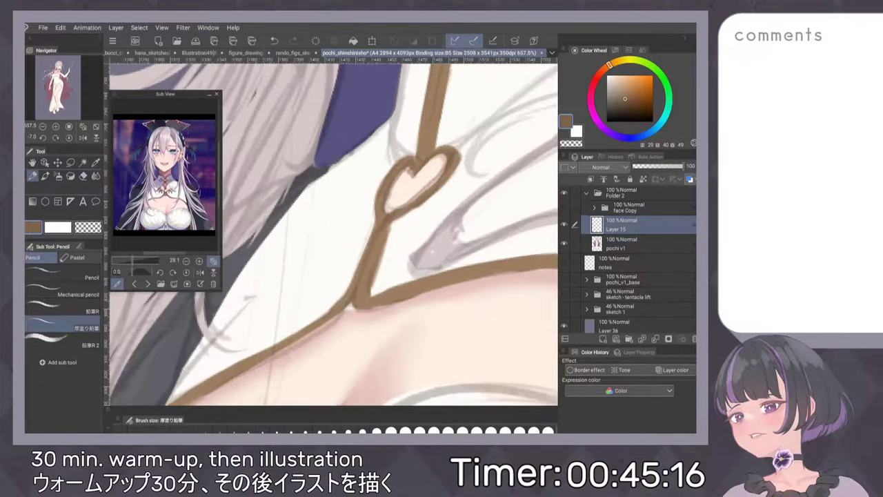
Outline the edge of the collar strap below the heart in dark brown picked from the recent colours.
alt+click(373, 257)
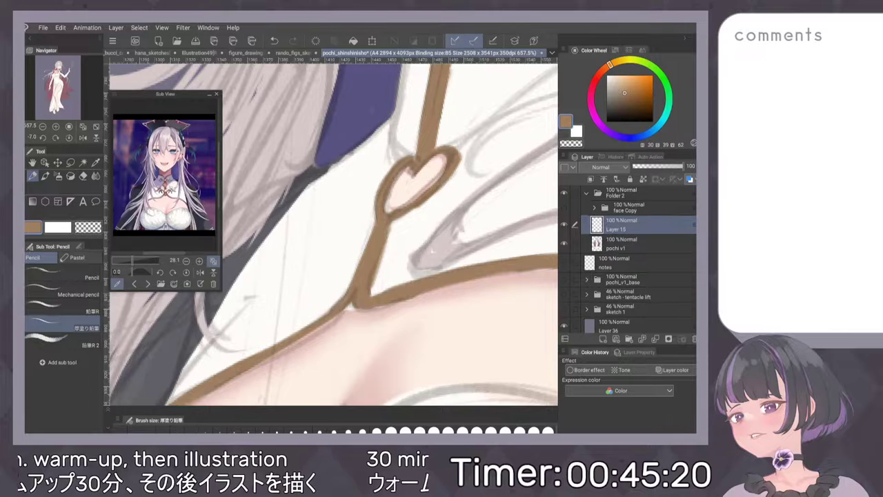
click(593, 352)
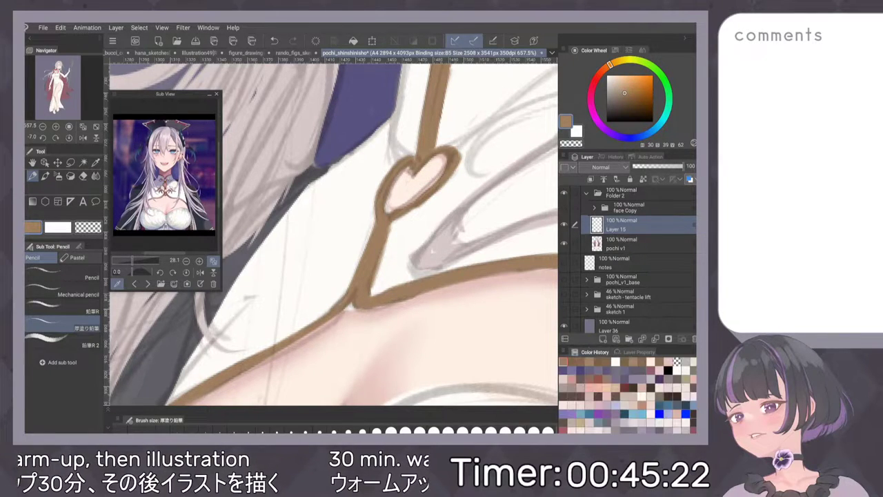
click(573, 362)
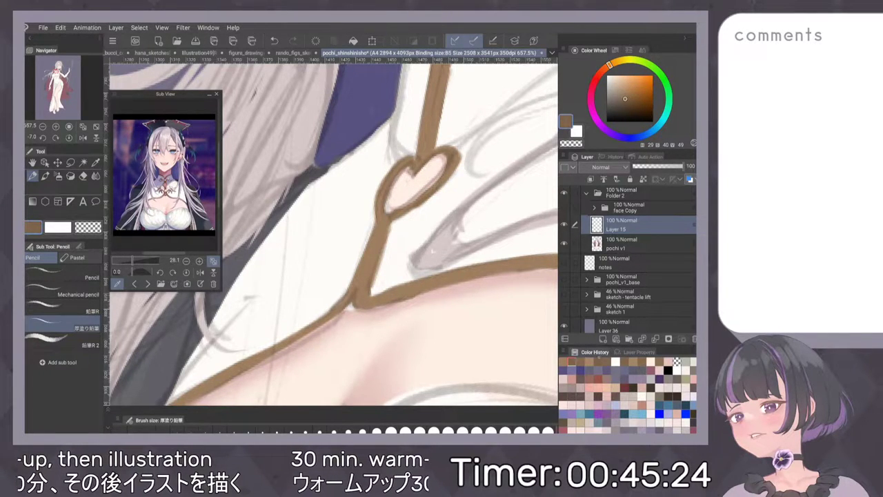
click(598, 362)
drag(387, 221, 373, 259)
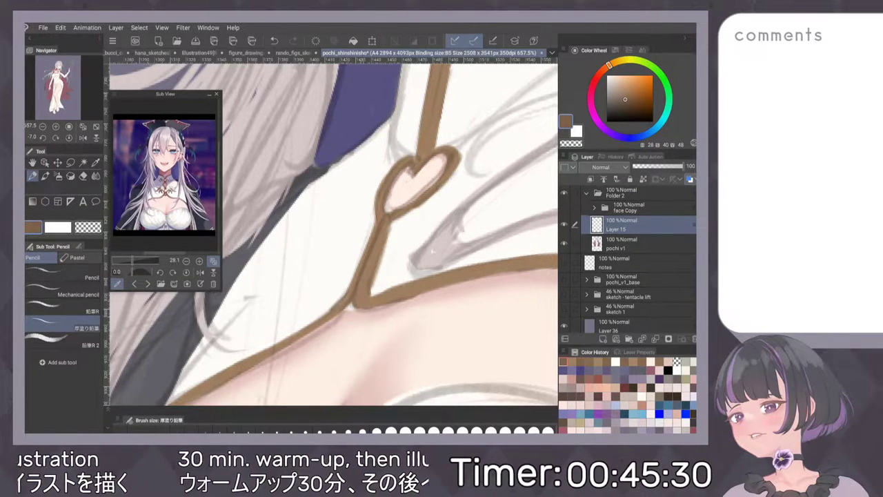
Try to thin the underside of the lower neckline trim with sampled skin colour.
alt+click(339, 352)
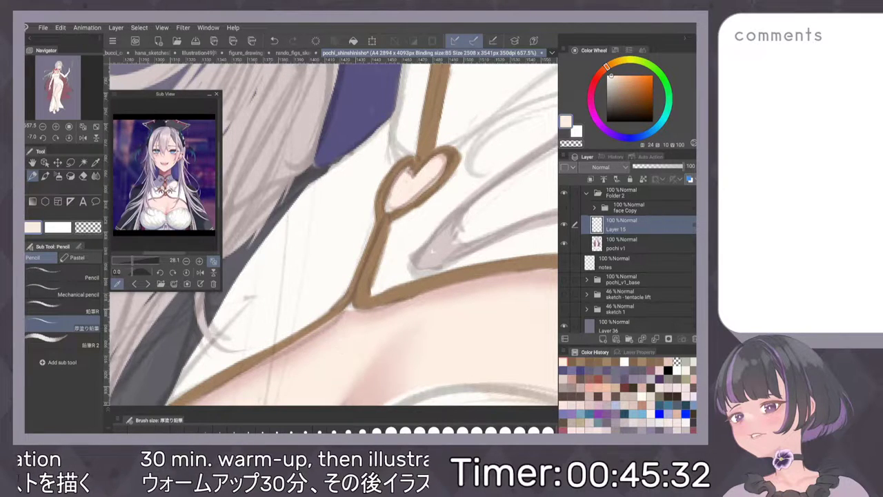
drag(353, 308, 408, 299)
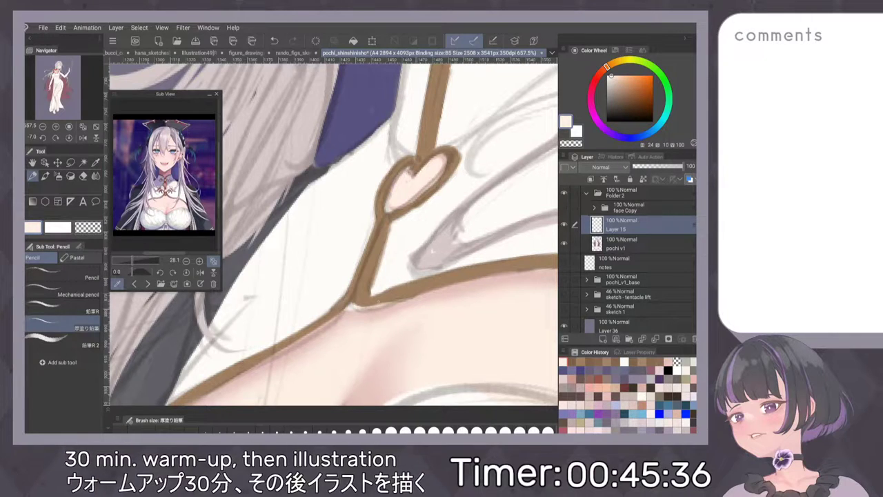
key(ctrl+z)
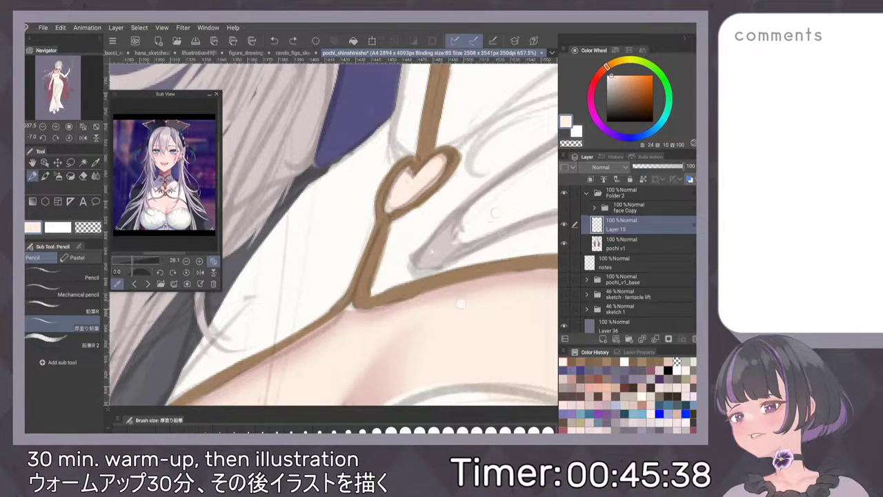
Refine the inner rim of the heart-shaped collar ornament with browns sampled from the trim.
scroll(453, 271, down, 5)
scroll(460, 295, up, 6)
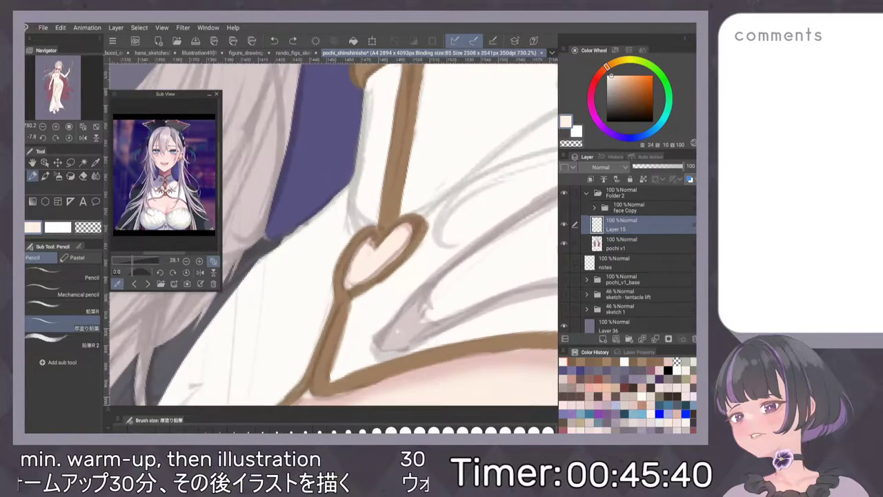
alt+click(405, 237)
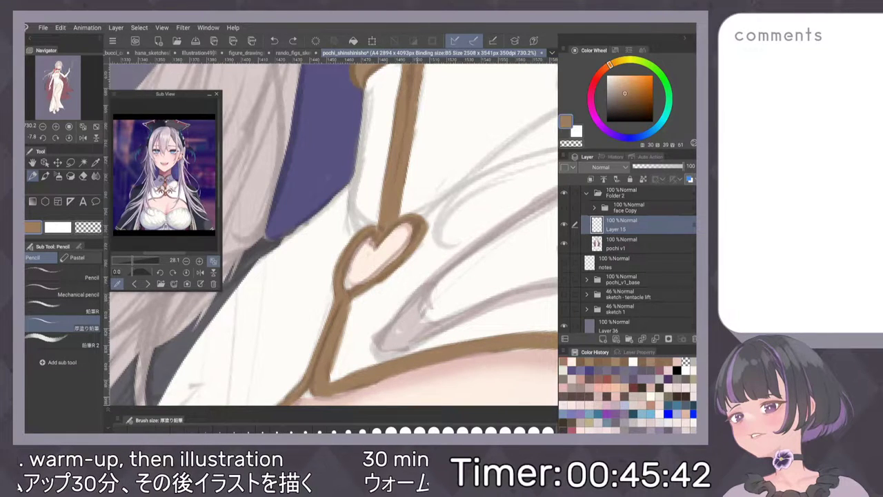
drag(396, 255, 361, 283)
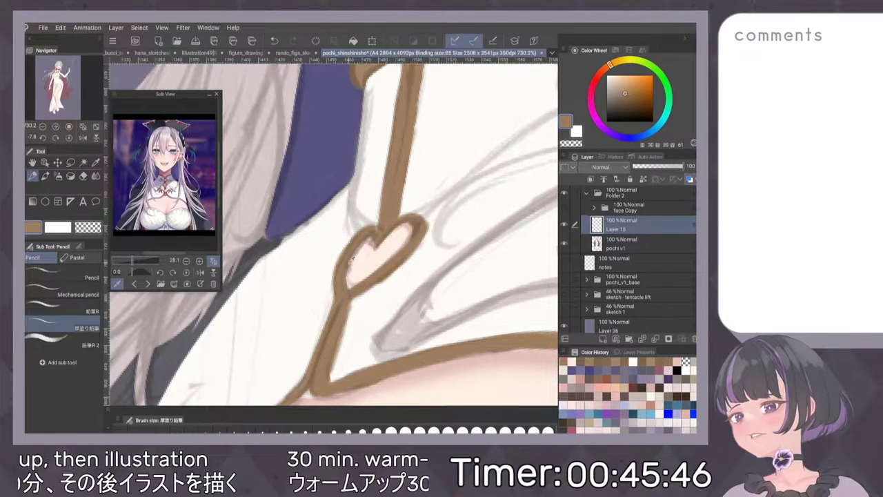
alt+click(349, 261)
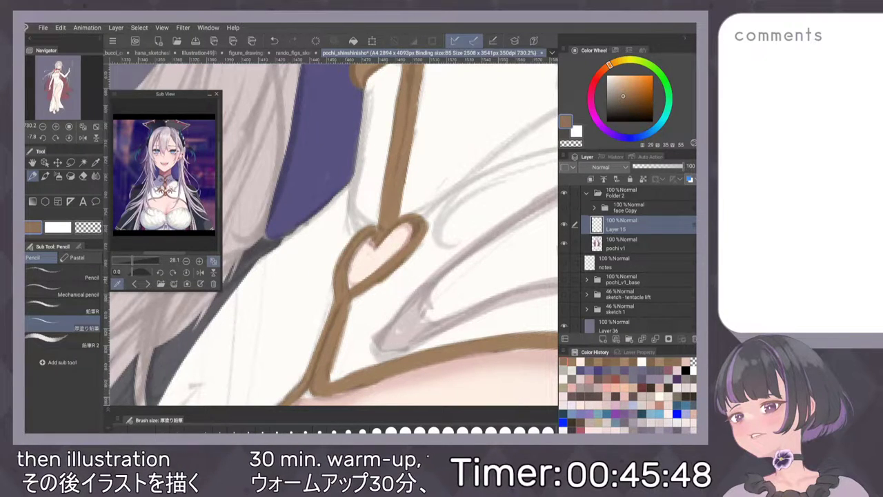
alt+click(342, 285)
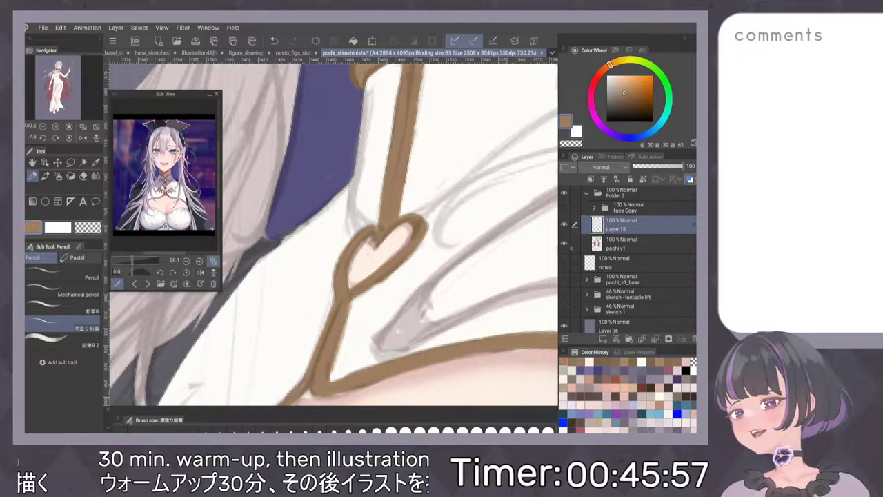
Try erasing part of the dark blue area beside the collar on the pochi v1 layer with a smaller hard eraser.
click(565, 243)
click(564, 243)
click(643, 241)
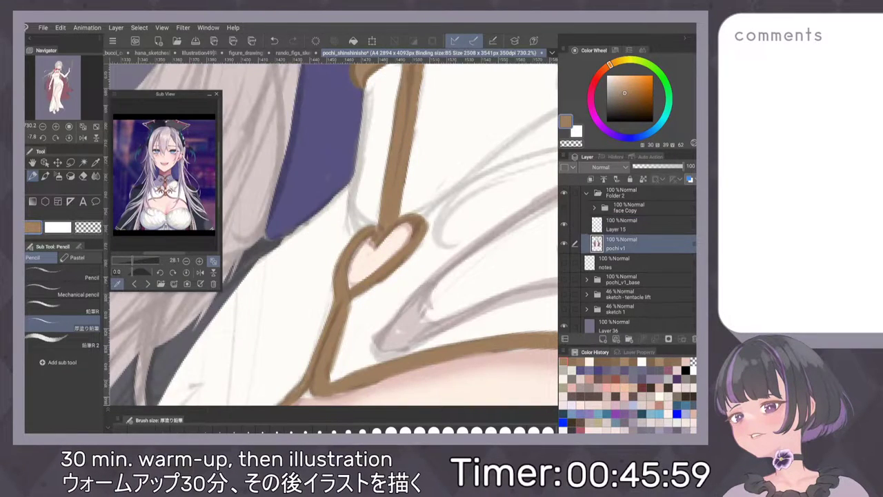
key(e)
key([)
key([)
key([)
key([)
key([)
key([)
drag(333, 171, 325, 183)
mouse_move(303, 215)
mouse_down()
mouse_move(306, 198)
mouse_move(348, 156)
mouse_up()
key(ctrl+z)
scroll(374, 290, down, 3)
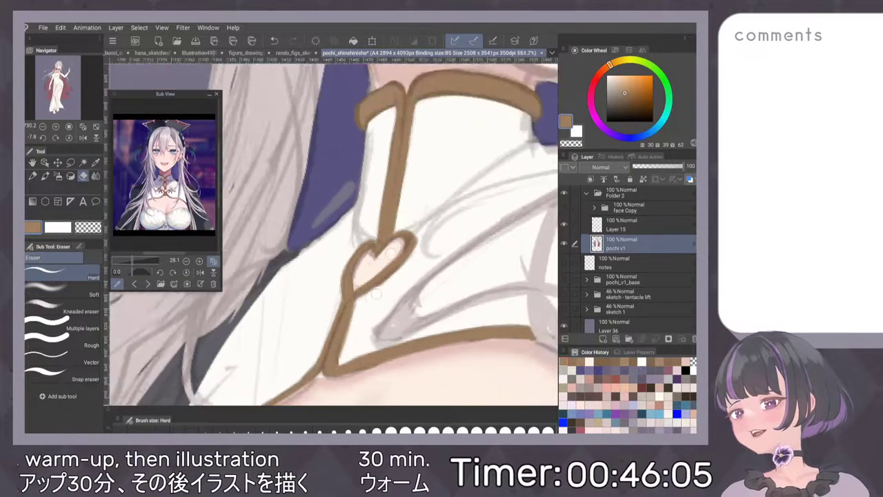
Examine the whole figure by toggling the visibility of the pochi v1 and background layers and comparing close and full views.
key(ctrl+0)
click(564, 244)
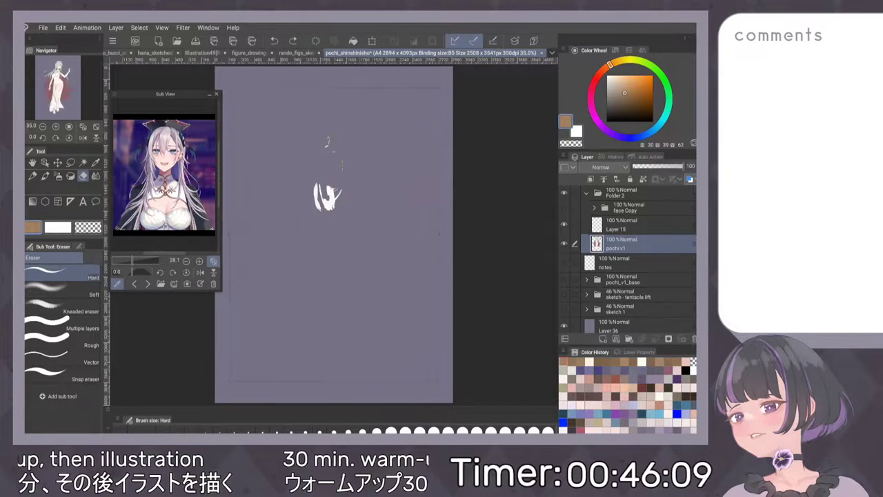
scroll(337, 131, up, 10)
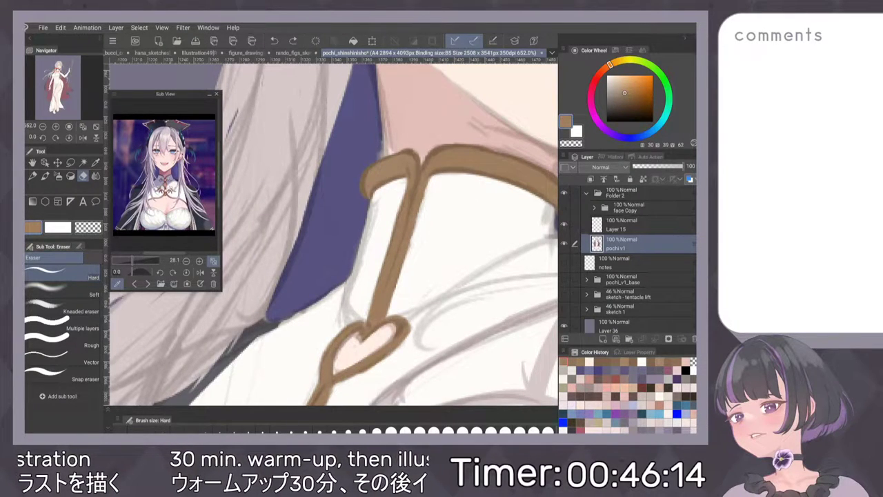
key(ctrl+0)
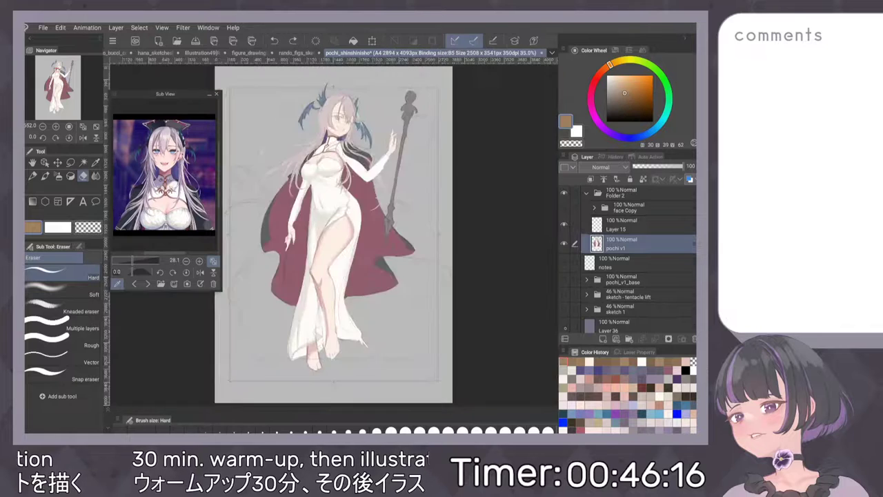
click(564, 326)
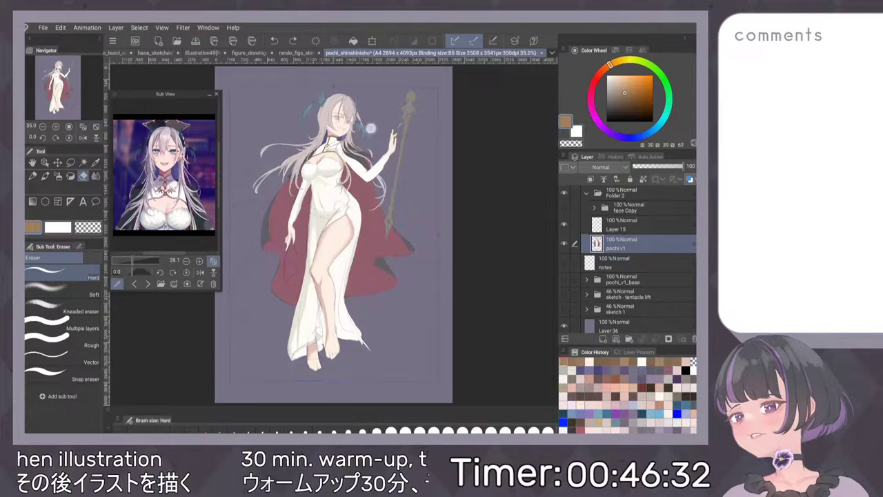
scroll(329, 111, up, 2)
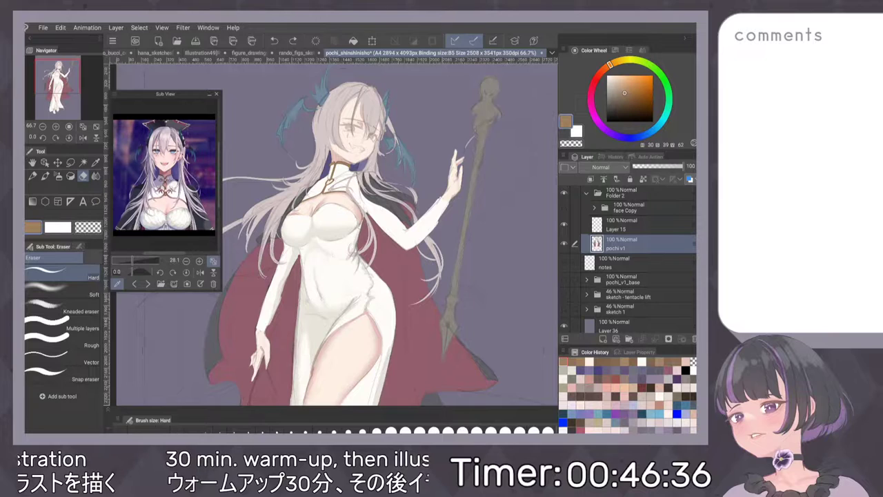
scroll(365, 225, up, 2)
key(ctrl+0)
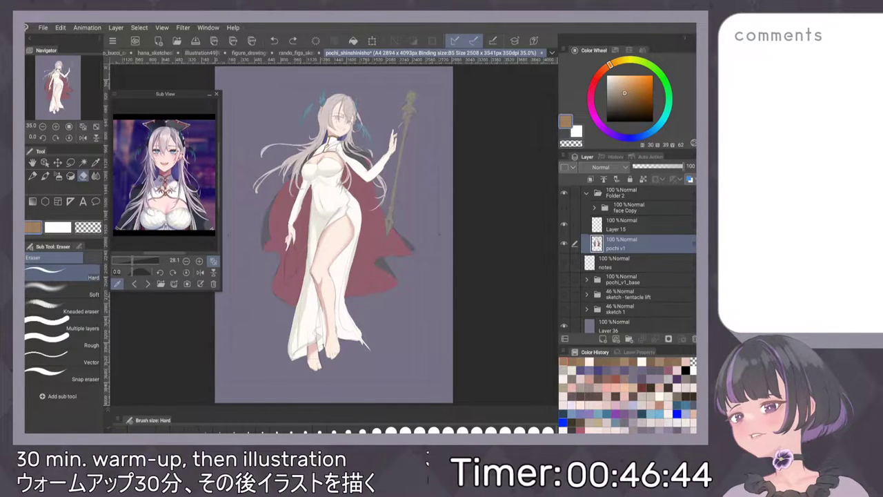
scroll(328, 210, up, 4)
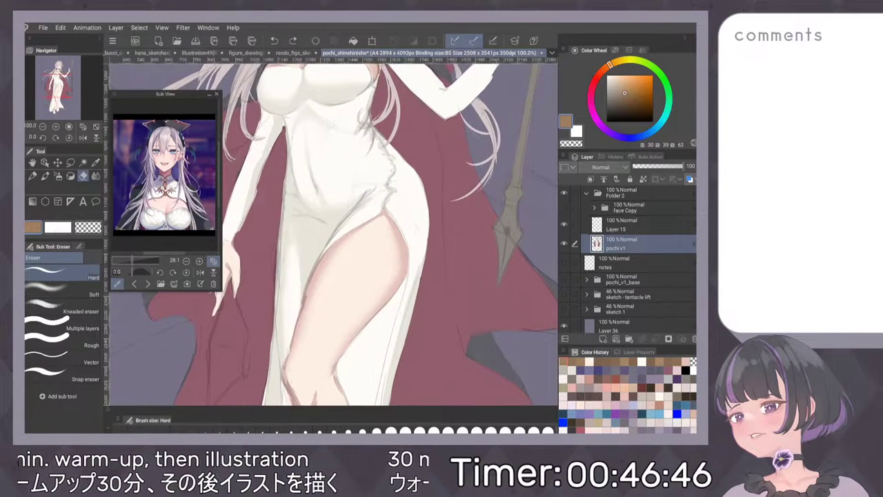
Darken the dress fold above the thigh slit on Layer 15 using the thick-paint pencil in sampled grey-beige.
click(621, 225)
scroll(427, 211, up, 1)
scroll(427, 211, up, 2)
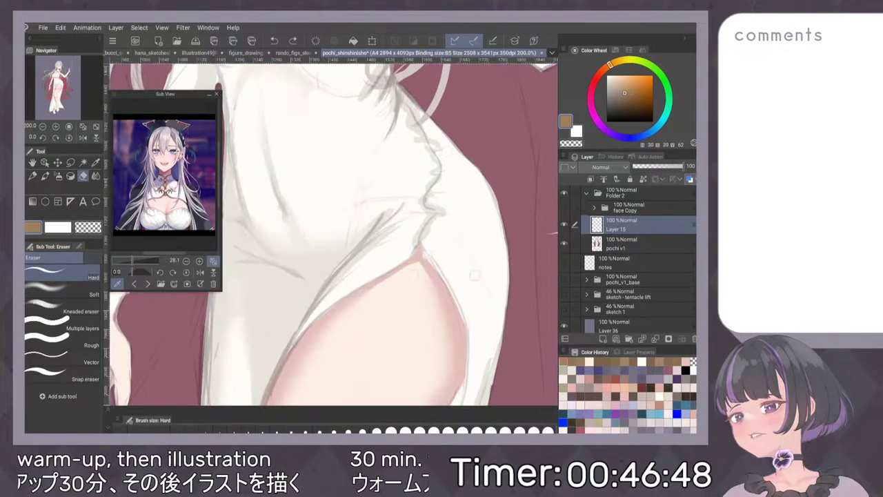
alt+click(321, 180)
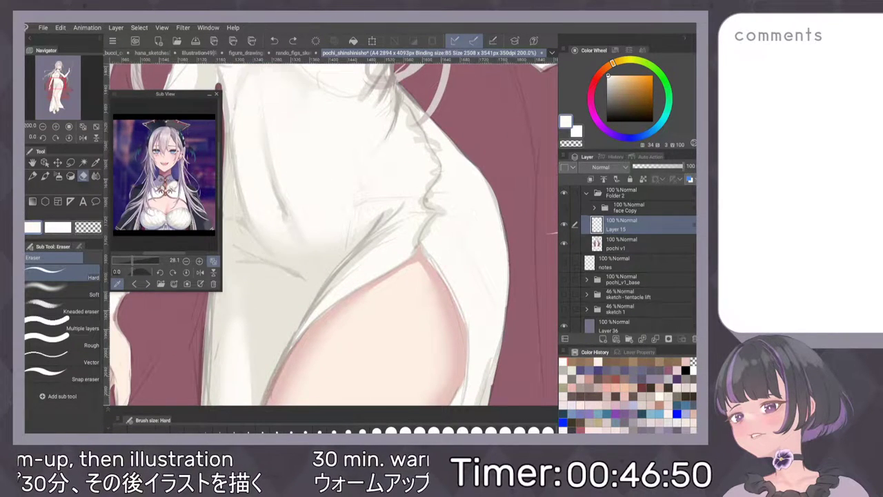
key(b)
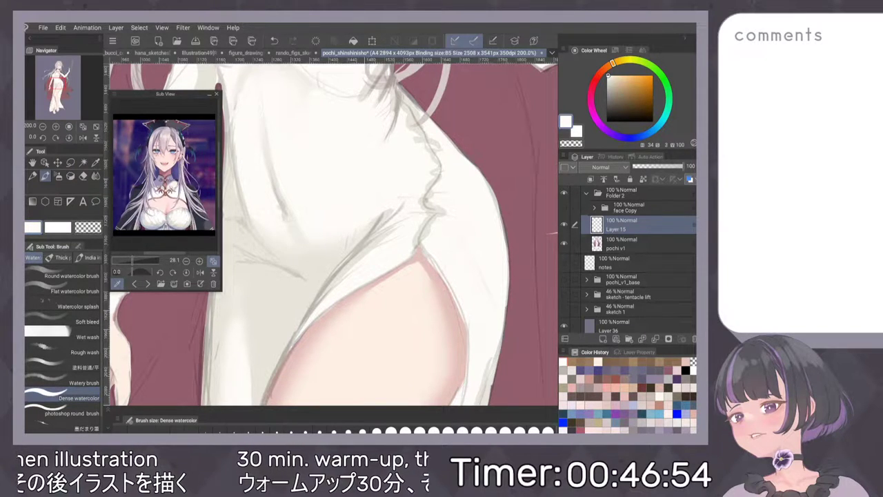
alt+click(380, 218)
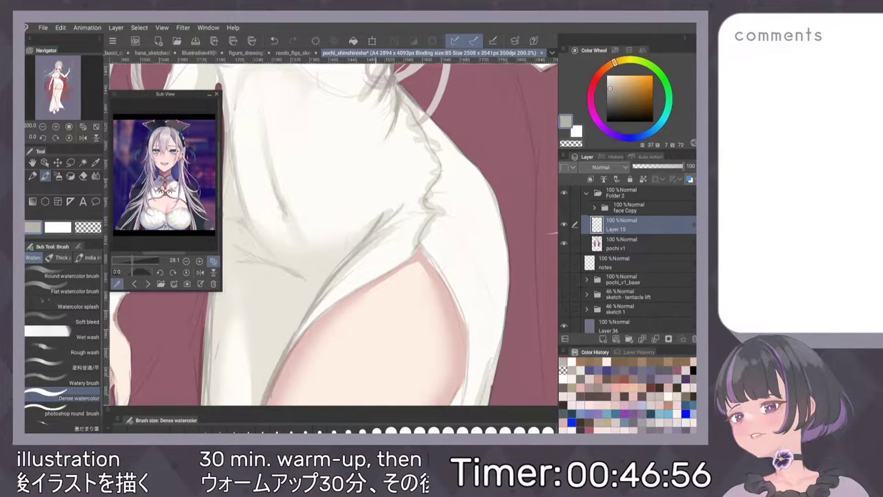
key(p)
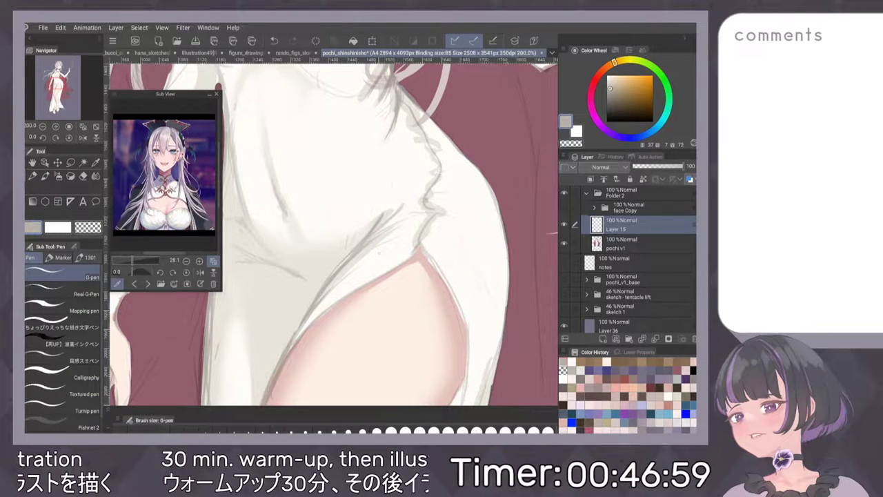
key(p)
key(bracketright)
drag(359, 244, 332, 276)
mouse_move(392, 204)
mouse_down()
mouse_move(364, 239)
mouse_move(384, 217)
mouse_move(371, 242)
mouse_up()
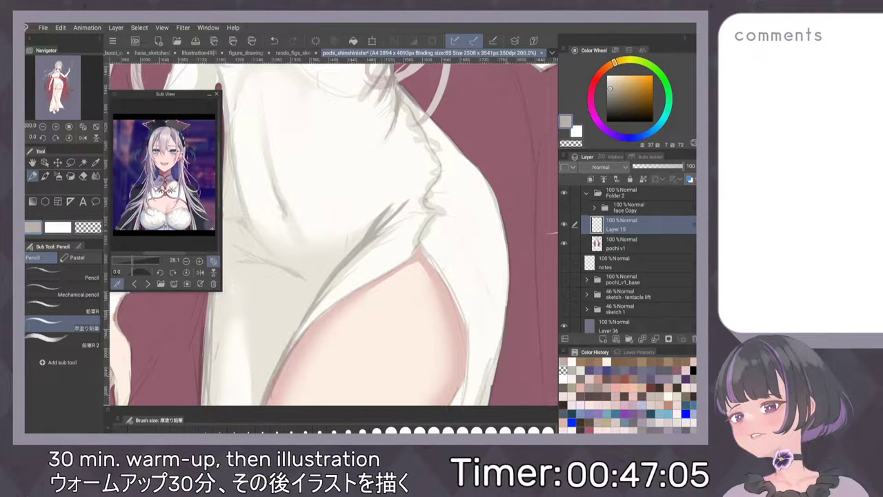
Try to widen the fold shadow above the thigh slit with another pencil stroke.
scroll(447, 228, down, 5)
scroll(448, 239, up, 5)
scroll(449, 238, up, 1)
drag(413, 214, 372, 265)
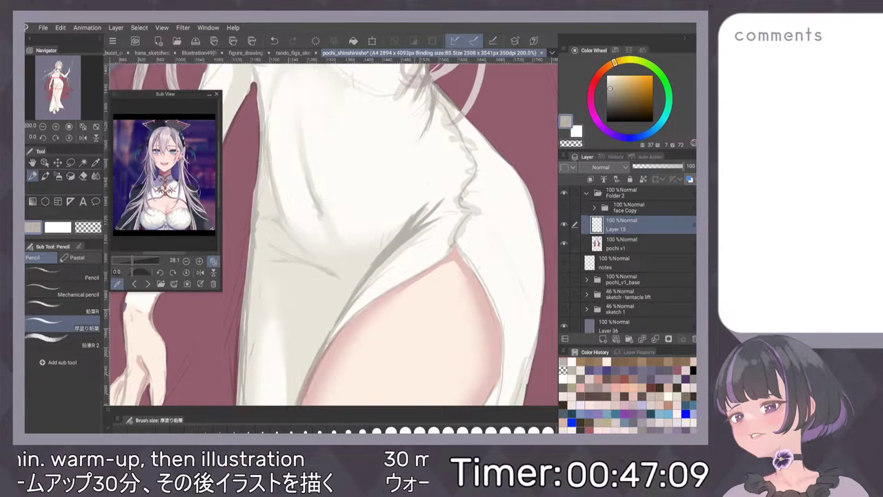
key(ctrl+z)
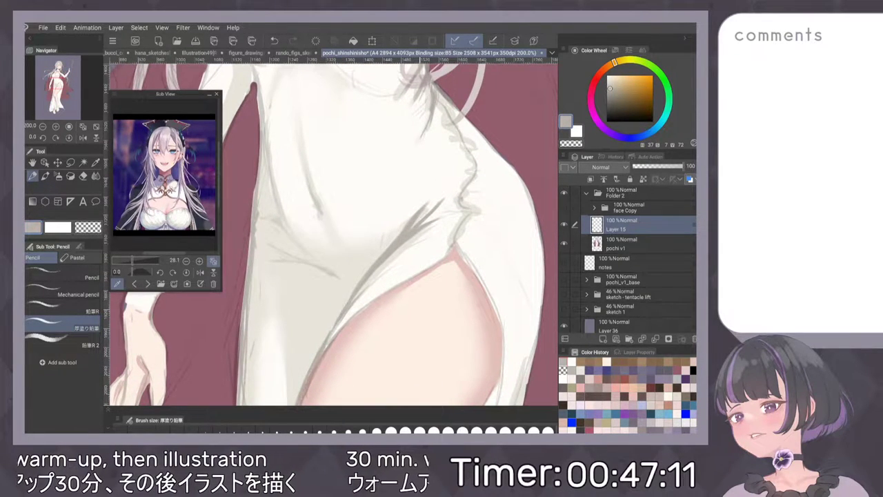
Paint a soft grey-beige shadow over the upper end of the hip fold with the Paint and apply brush.
key(b)
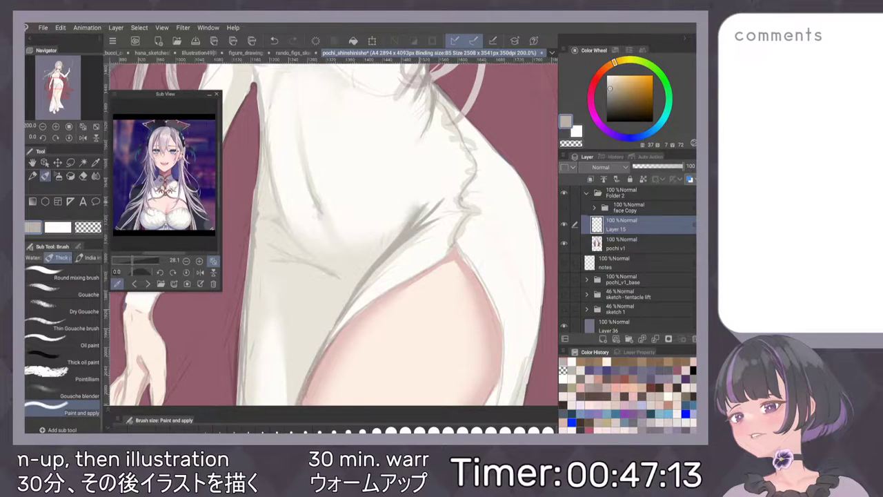
key(ctrl+z)
drag(426, 192, 390, 243)
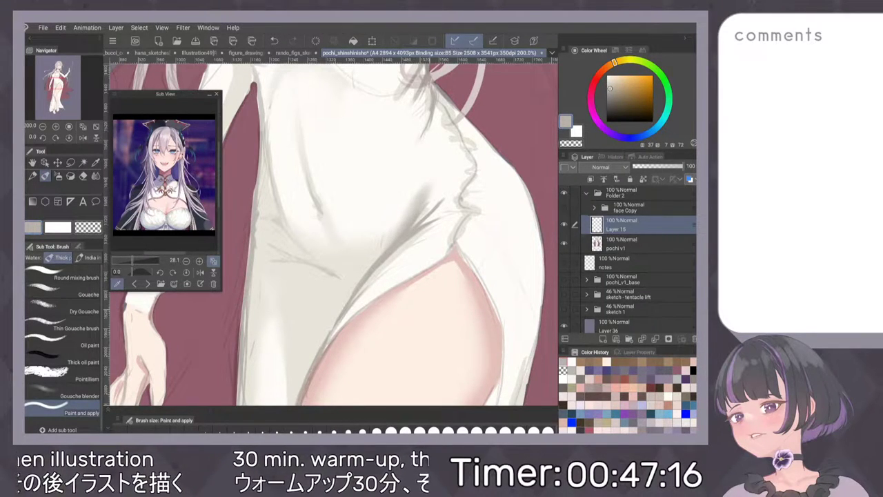
scroll(456, 262, down, 3)
scroll(455, 266, up, 1)
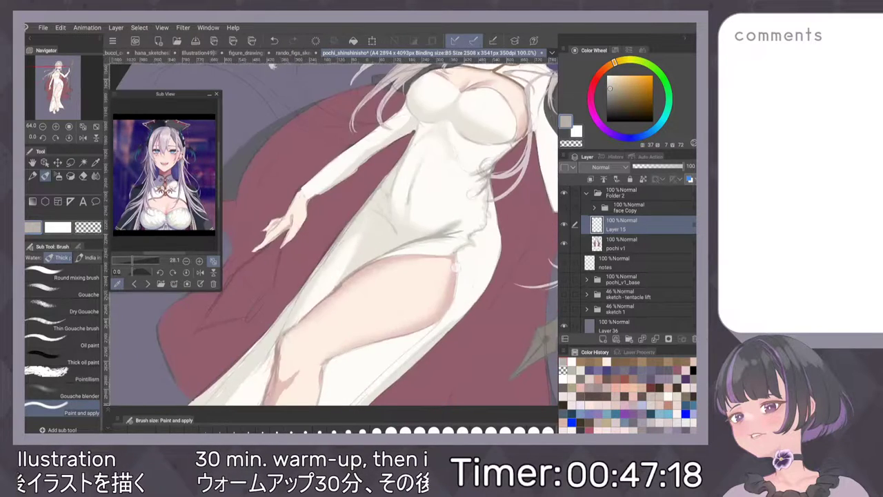
scroll(454, 265, up, 6)
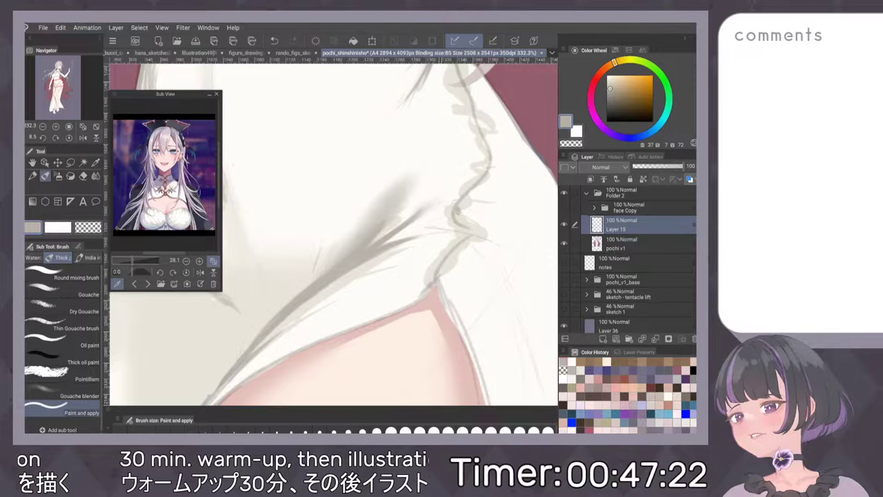
scroll(331, 231, down, 5)
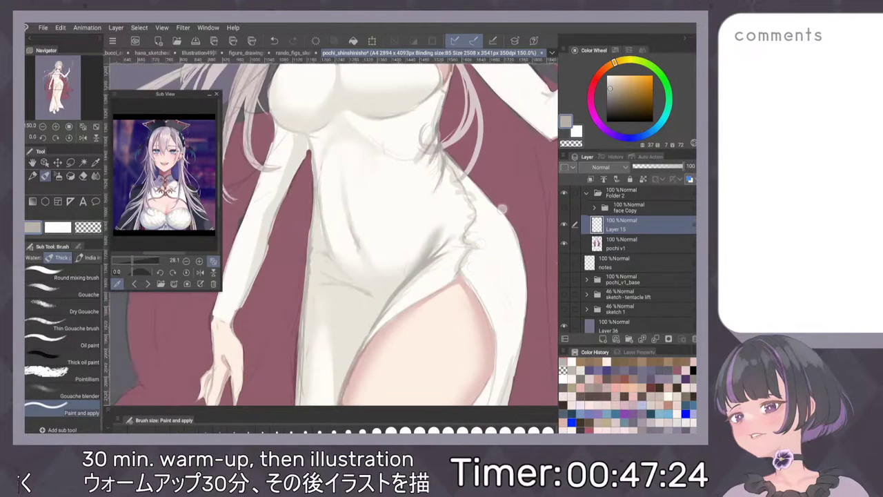
scroll(331, 231, up, 5)
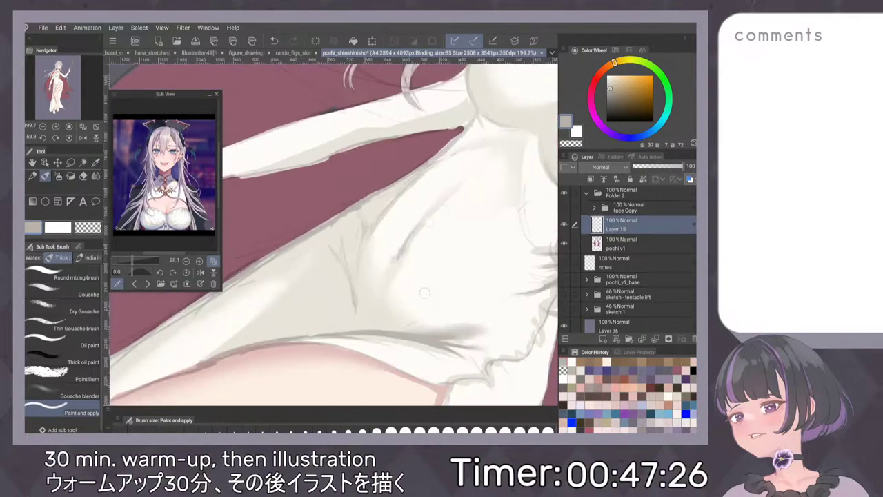
Refine the forked crease at the hip on Layer 15 with the thick-paint pencil in sampled light grey-beige.
alt+click(304, 305)
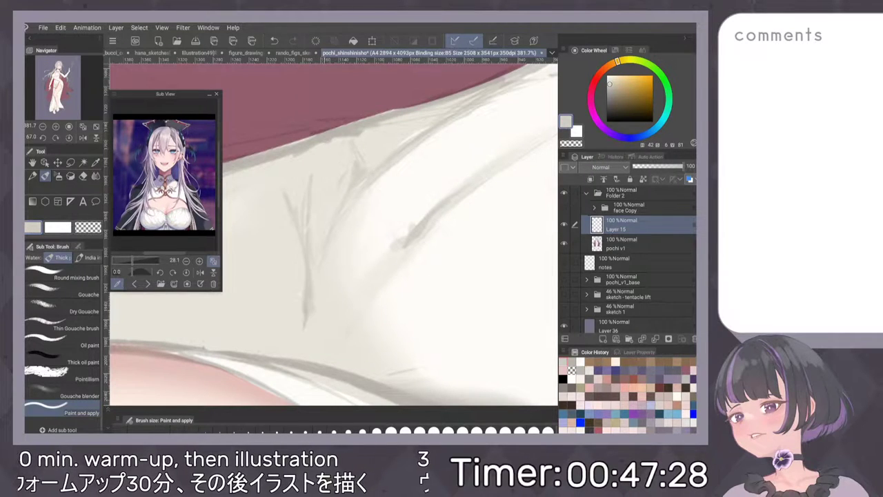
key(p)
drag(291, 204, 302, 257)
key(ctrl+z)
drag(310, 215, 307, 238)
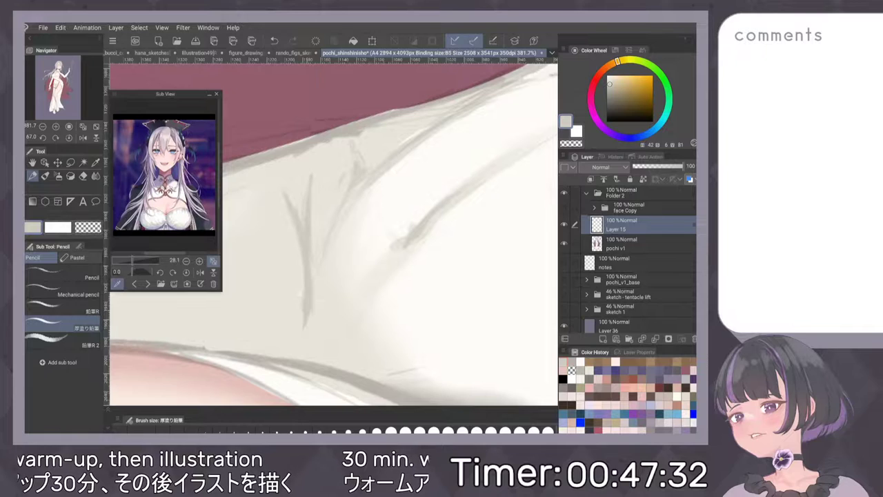
Sharpen the long hip fold along the belly and its short upper branch with light grey-beige pencil strokes.
mouse_move(328, 246)
mouse_down()
mouse_move(349, 194)
mouse_move(433, 125)
mouse_up()
key(ctrl+z)
mouse_move(338, 227)
mouse_down()
mouse_move(397, 158)
mouse_move(469, 102)
mouse_up()
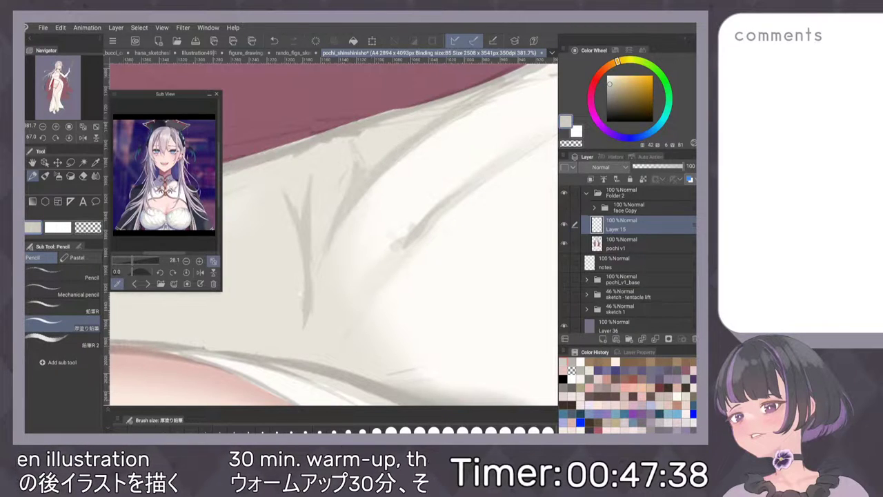
drag(356, 143, 363, 174)
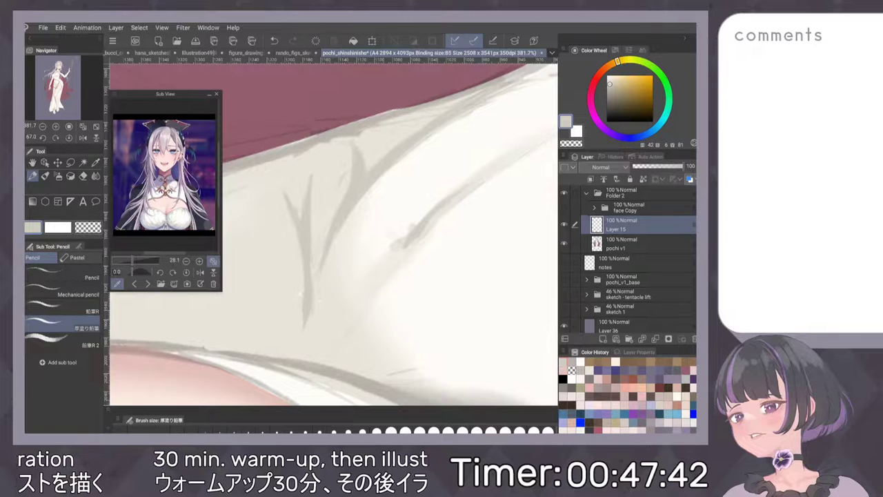
Compare the hip folds before and after the recent strokes in mirrored and close views, stepping back and forward through the history.
key(ctrl+0)
scroll(297, 200, up, 5)
key(h)
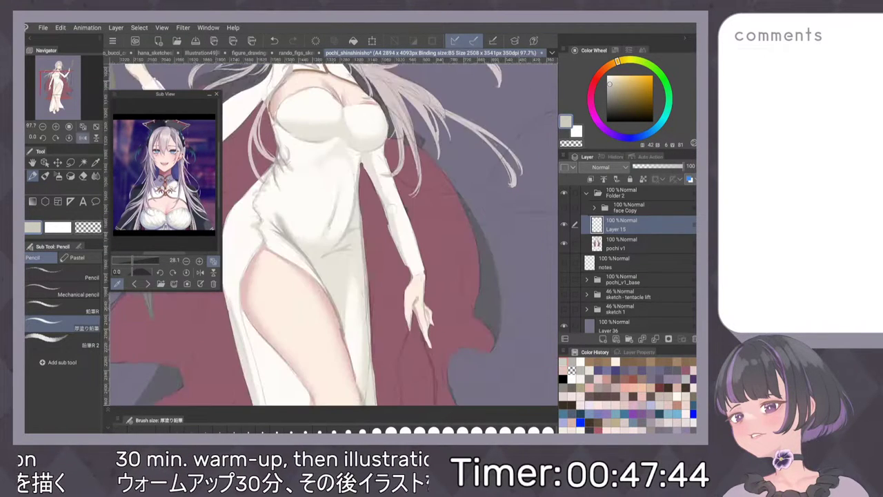
scroll(331, 227, up, 6)
key(b)
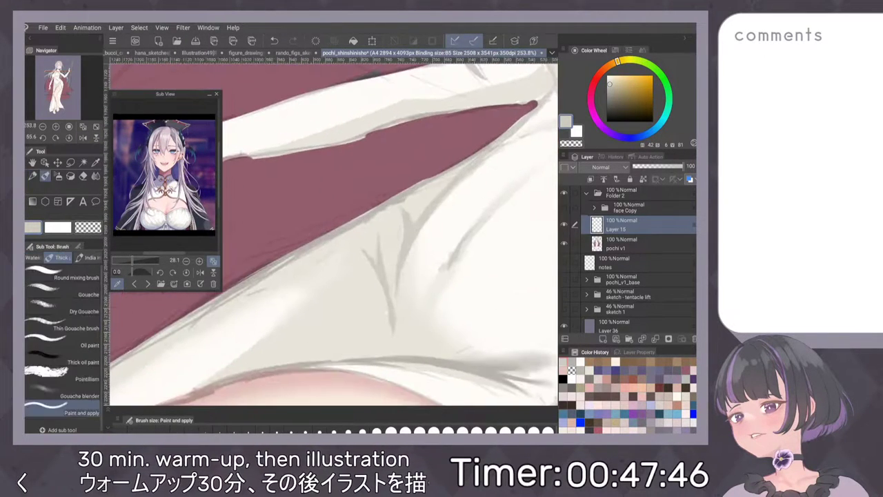
key(ctrl+z)
key(ctrl+z)
key(ctrl+z)
key(ctrl+z)
key(ctrl+z)
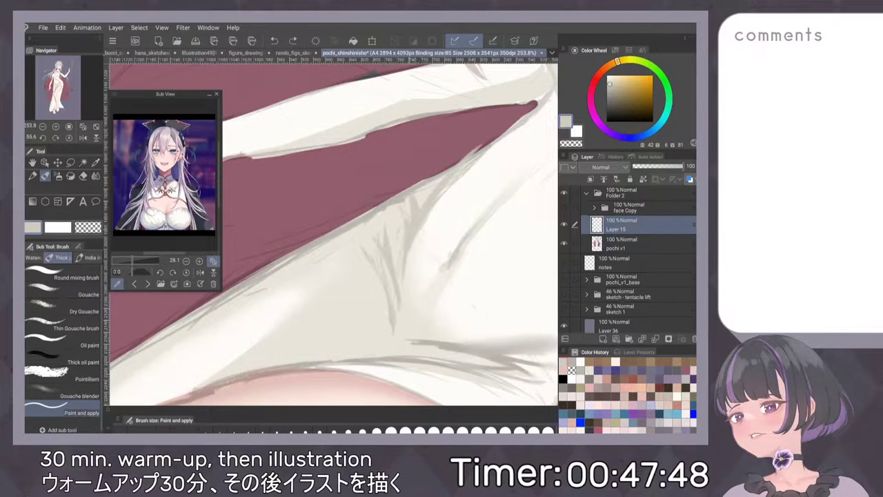
key(ctrl+y)
key(ctrl+y)
key(ctrl+y)
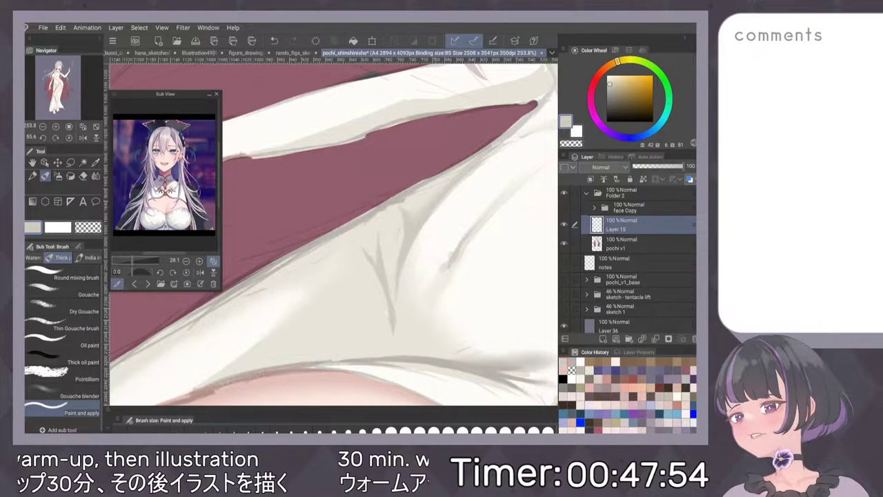
Soften the lower end of the hip crease using the Paint and apply brush in sampled pale beige.
scroll(457, 242, down, 6)
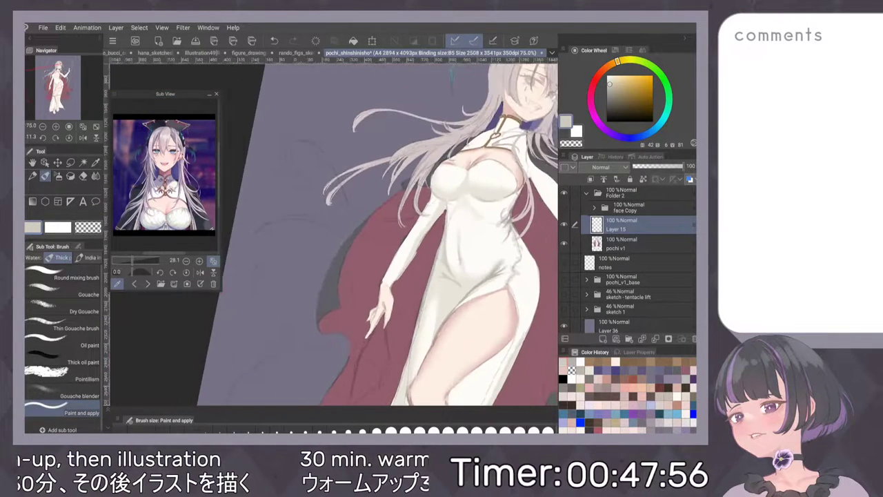
scroll(473, 281, up, 4)
scroll(466, 319, up, 3)
drag(350, 228, 372, 252)
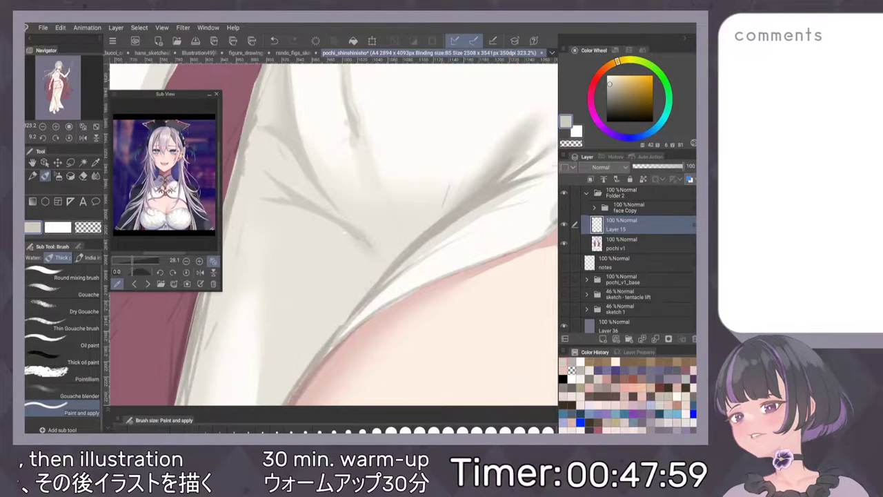
alt+click(338, 244)
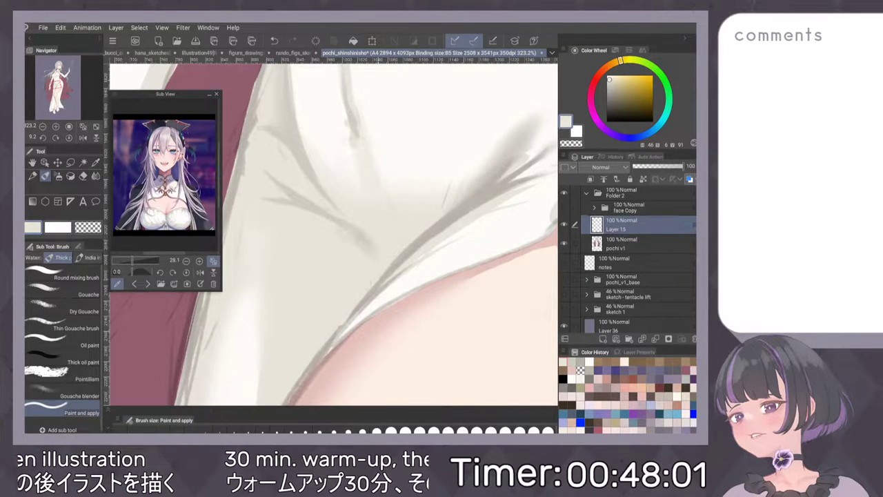
key(ctrl+z)
key(p)
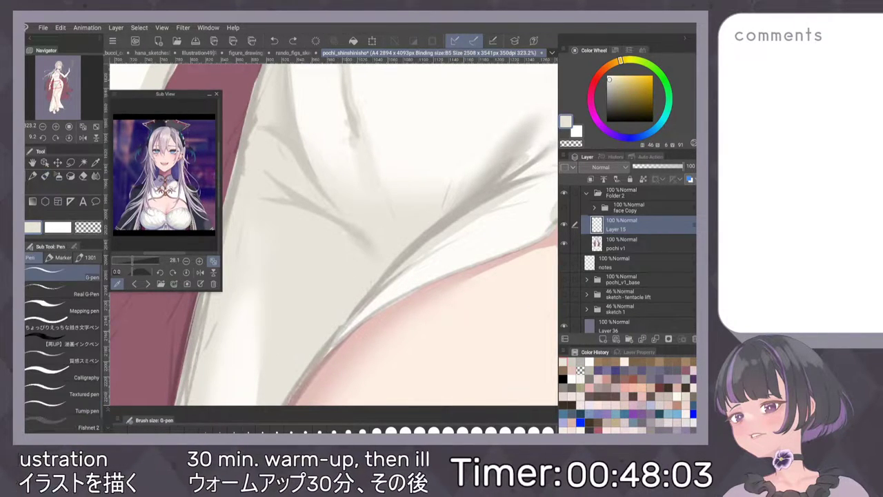
key(b)
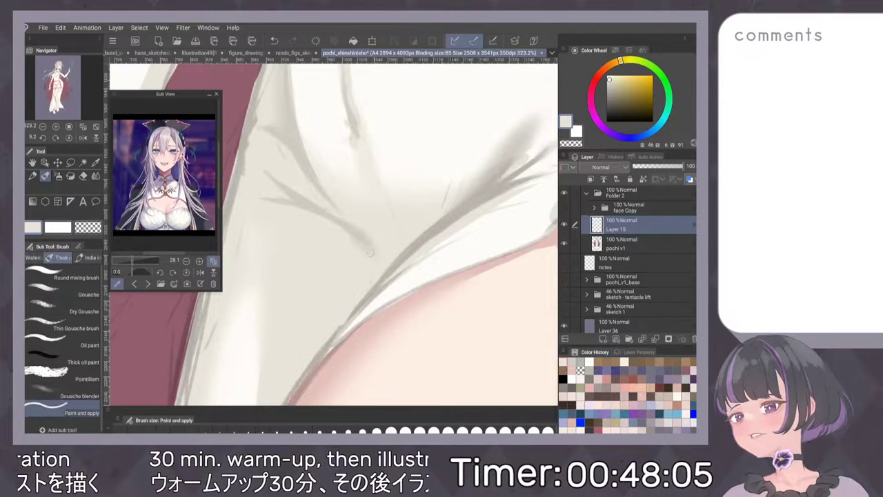
Step back and forward through the recent blending strokes to settle on the version of the crease end.
key(ctrl+z)
key(ctrl+z)
key(ctrl+z)
key(ctrl+z)
key(ctrl+y)
key(ctrl+y)
key(ctrl+y)
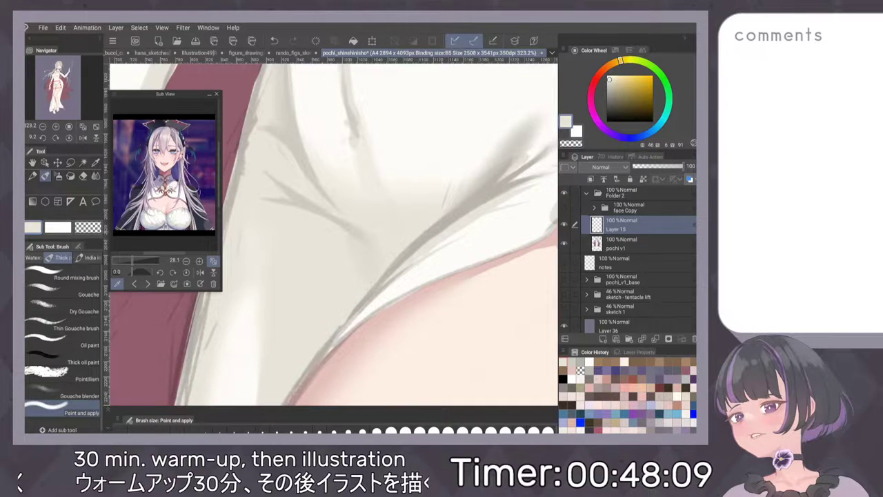
Extend the hip crease down to the shadow above the thigh slit with the thick-paint pencil in sampled darker grey-beige, checking it mirrored.
scroll(443, 264, down, 3)
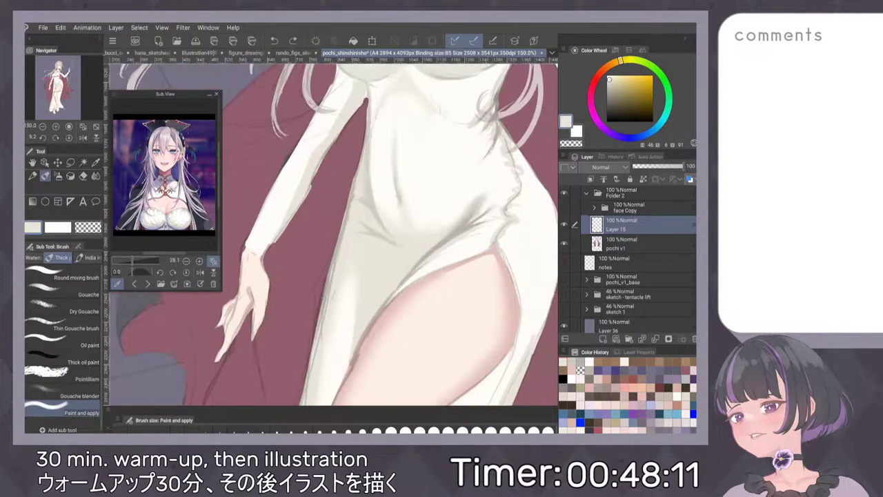
scroll(449, 266, up, 3)
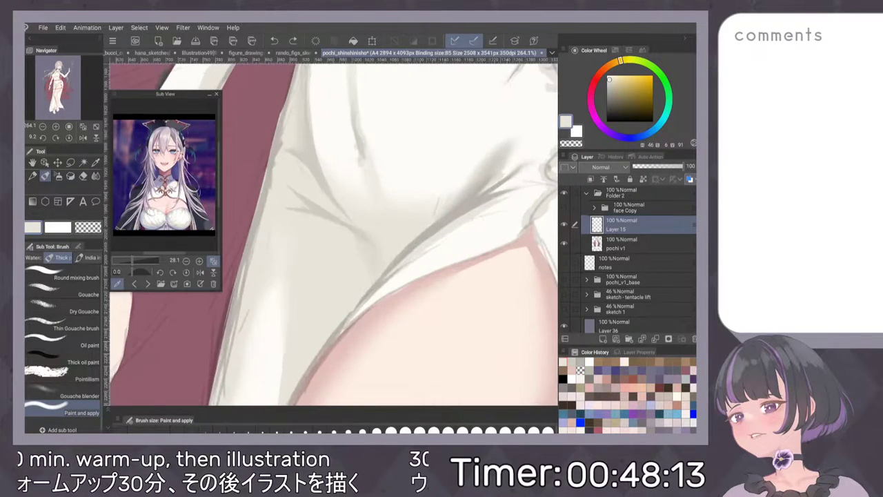
key(p)
alt+click(409, 249)
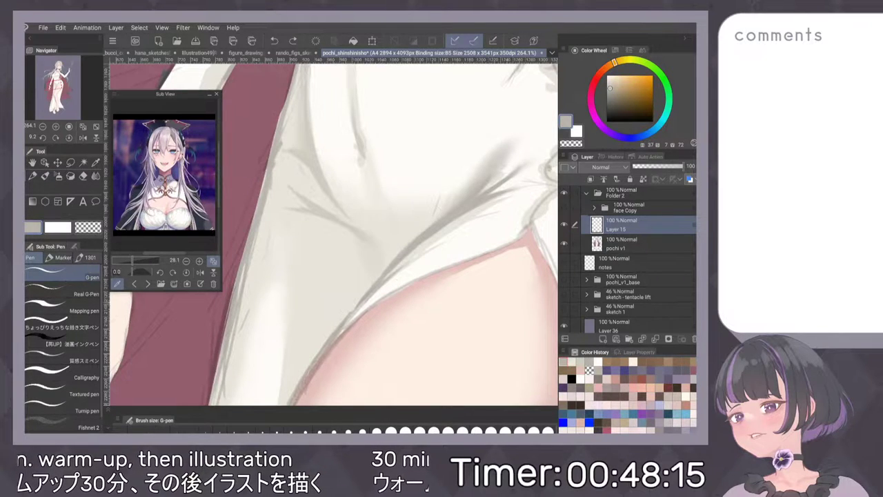
key(p)
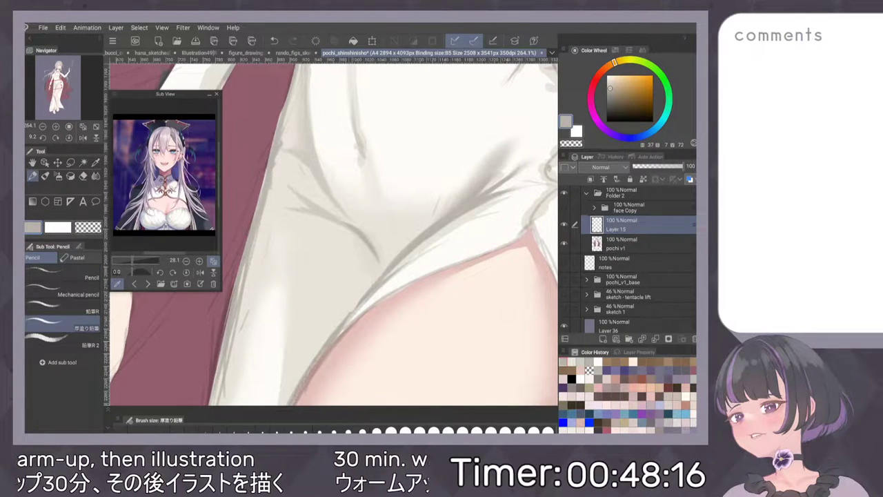
mouse_move(363, 234)
mouse_down()
mouse_move(397, 260)
mouse_move(376, 282)
mouse_up()
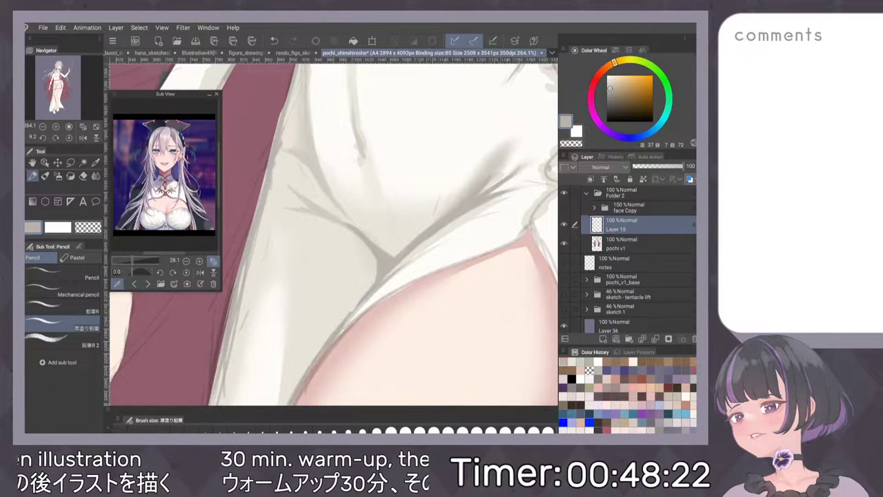
drag(391, 257, 411, 244)
key(ctrl+0)
key(h)
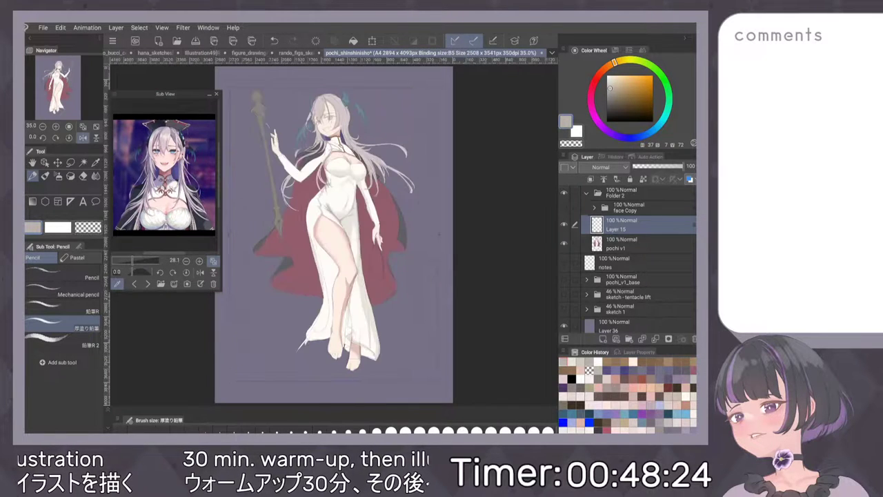
key(h)
Refine the junction between the hip crease and the slit shadow with the pencil, sampling the lighter grey-beige beside it.
scroll(381, 199, up, 10)
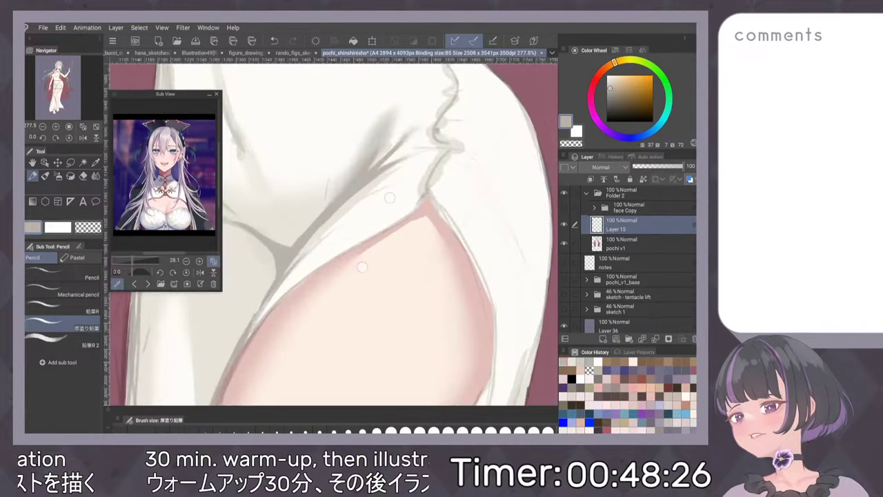
scroll(376, 233, up, 3)
drag(390, 279, 379, 304)
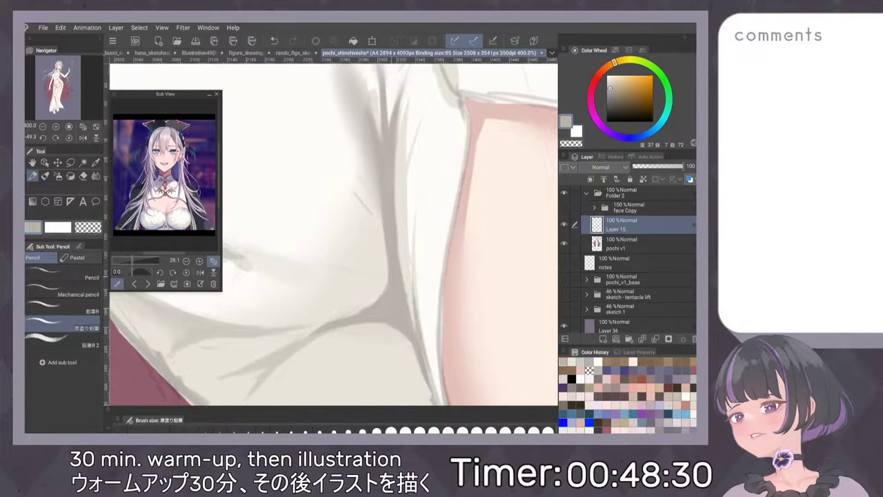
key(ctrl+z)
alt+click(292, 347)
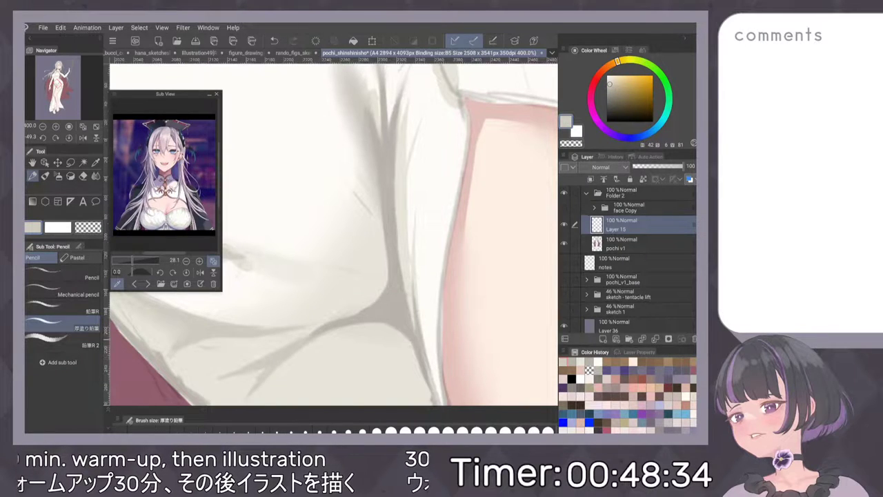
Check the figure mirrored and reshape the crease's curve into the junction above the thigh slit with the pencil.
scroll(334, 234, down, 5)
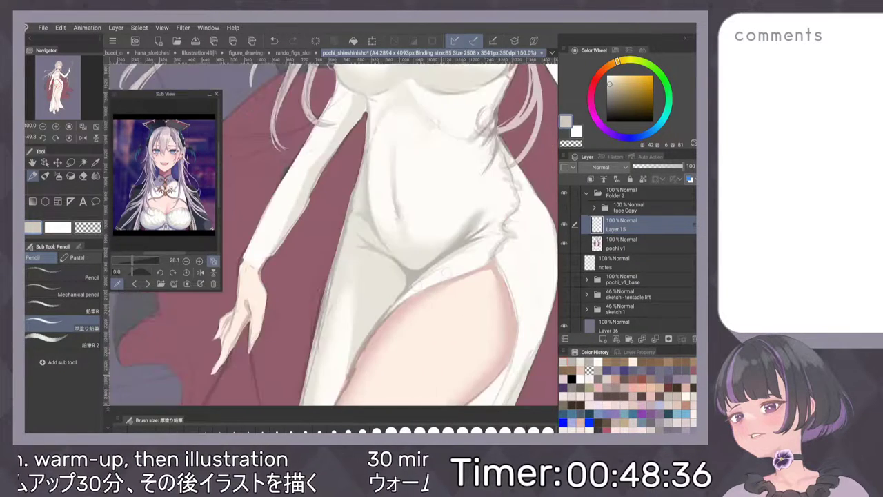
key(ctrl+0)
key(h)
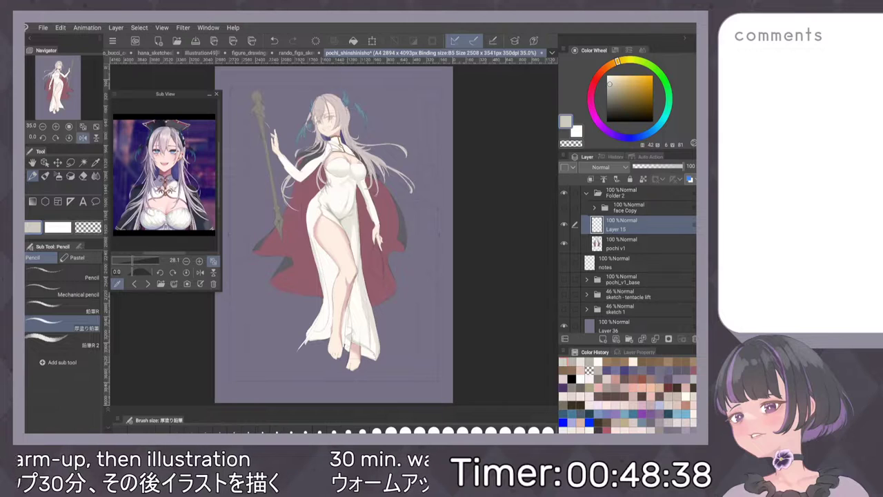
key(h)
scroll(373, 223, up, 8)
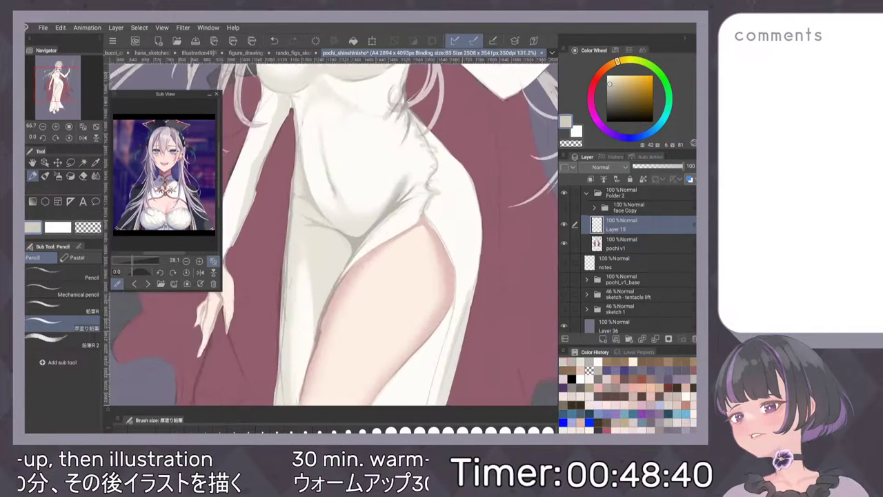
scroll(370, 225, up, 3)
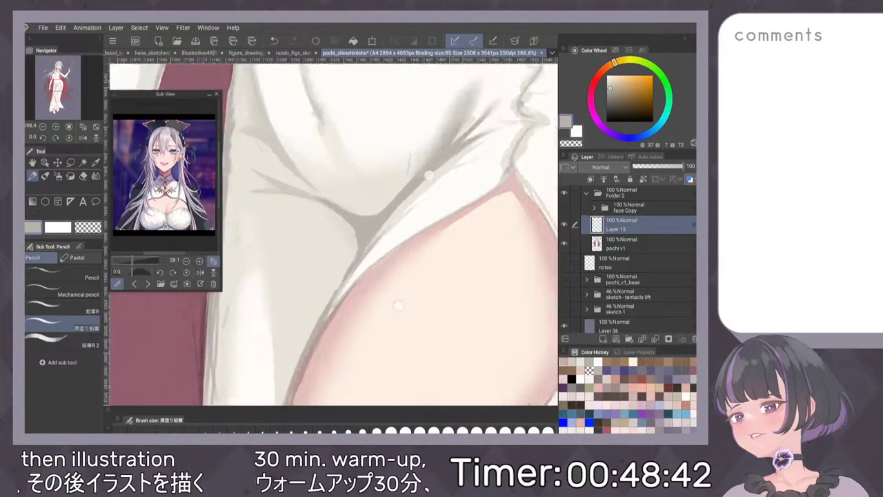
mouse_move(325, 200)
mouse_down()
mouse_move(353, 240)
mouse_move(358, 277)
mouse_up()
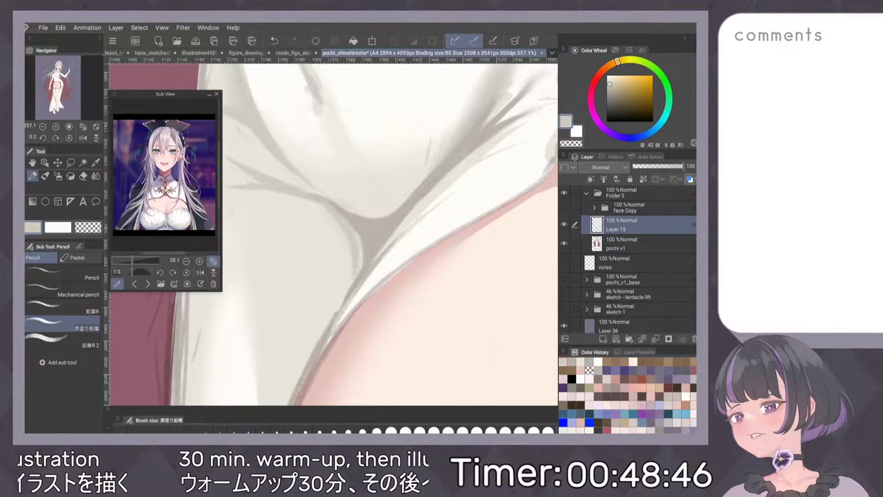
Undo the last pencil stroke and soften the fold junction's edge with the Paint and apply and watercolor brushes.
key(ctrl+z)
key(b)
drag(359, 237, 358, 266)
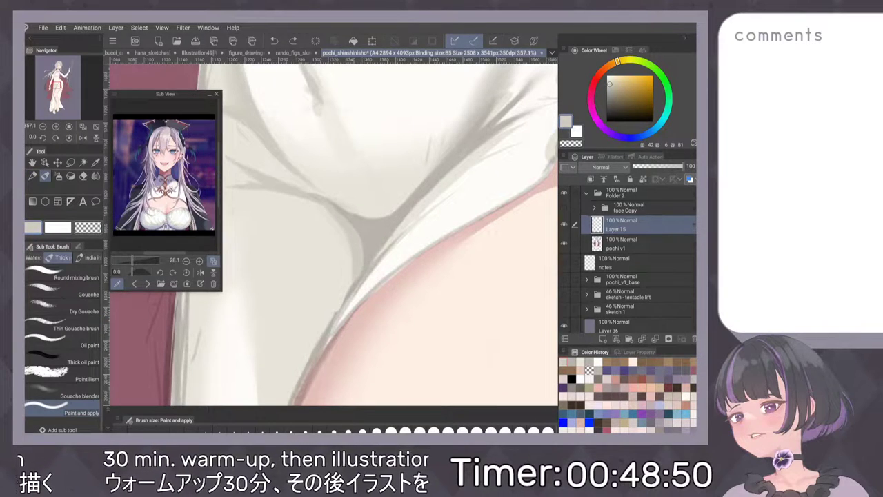
key(b)
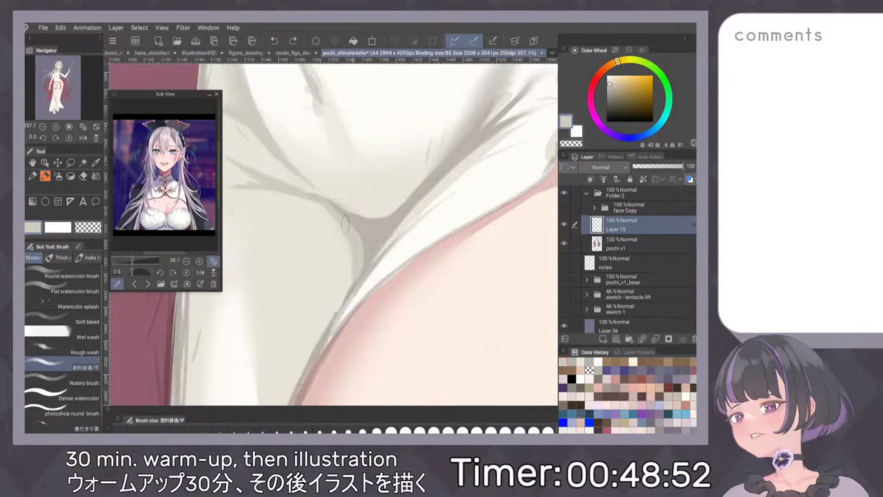
drag(427, 146, 397, 176)
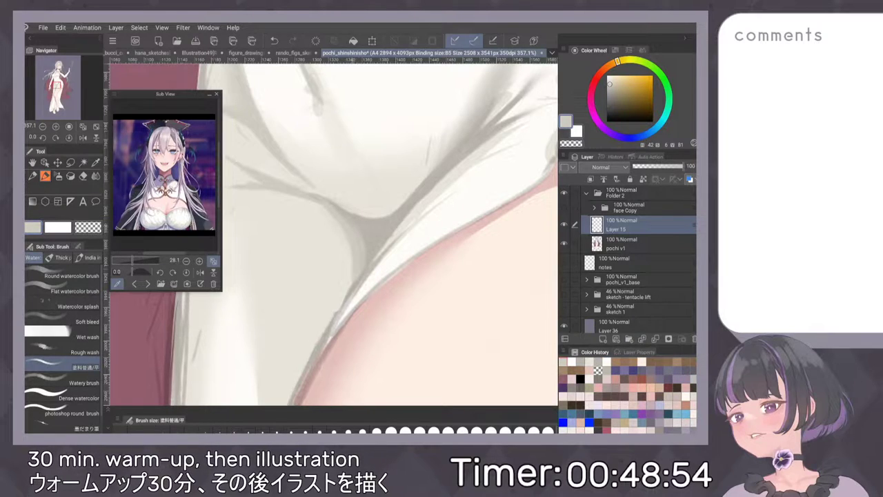
Paint a wider mid-tone shadow beside the fold junction, down along the thigh slit, with the pencil in sampled grey-beige.
alt+click(285, 188)
key(p)
mouse_move(315, 203)
mouse_down()
mouse_move(334, 243)
mouse_move(338, 290)
mouse_up()
mouse_move(342, 243)
mouse_down()
mouse_move(347, 300)
mouse_move(338, 310)
mouse_up()
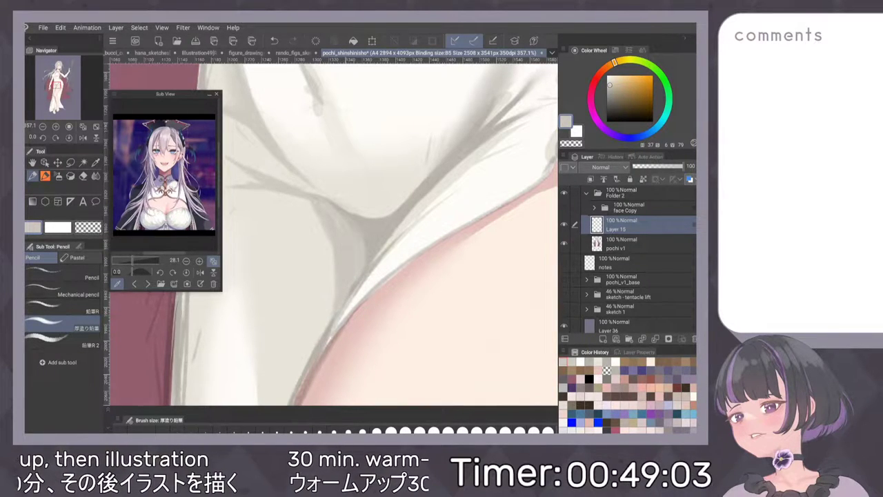
key(ctrl+0)
scroll(308, 213, up, 5)
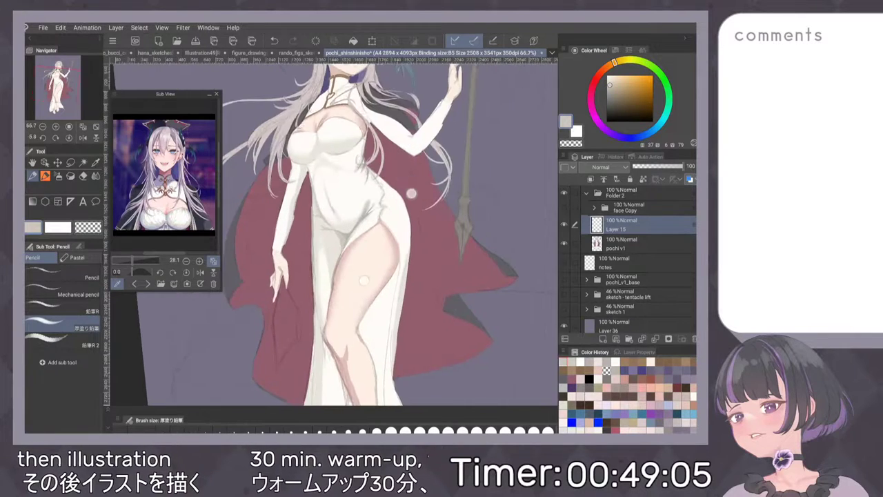
Blend the new mid-tone shadow into the dress with the Paint and apply brush and check it on the full figure.
key(b)
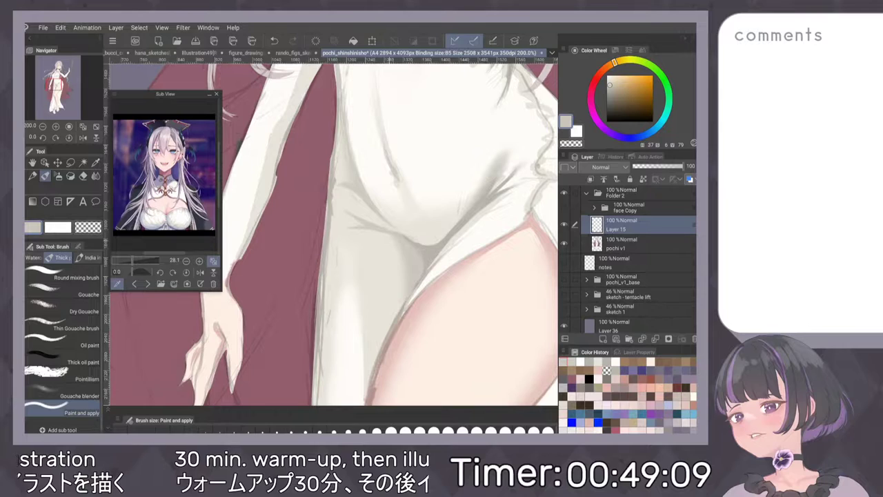
key(ctrl+0)
scroll(398, 170, up, 5)
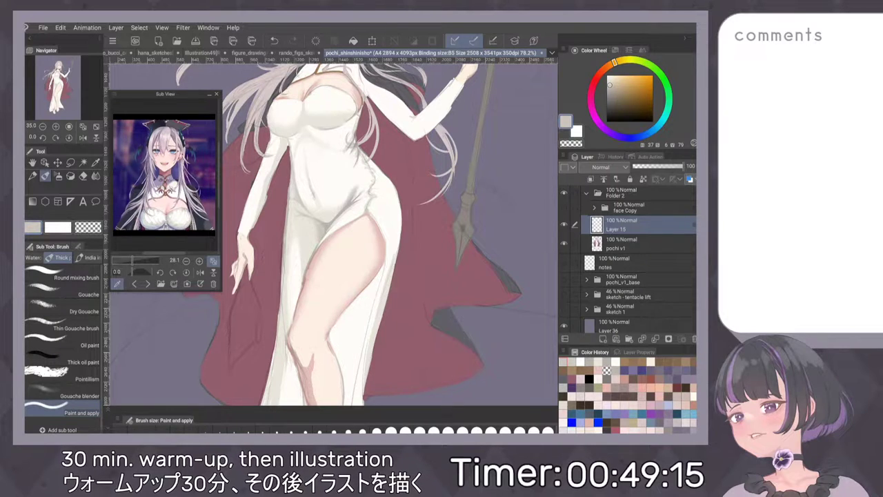
Deepen and soften the shadow at the fold junction with the watercolor brush in sampled grey-beige, checking the figure normally and mirrored.
scroll(389, 235, up, 5)
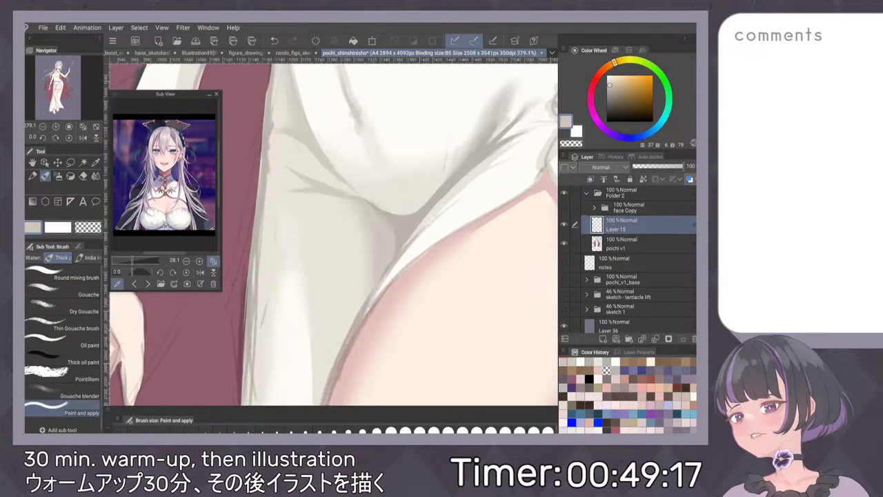
drag(390, 213, 396, 238)
key(ctrl+z)
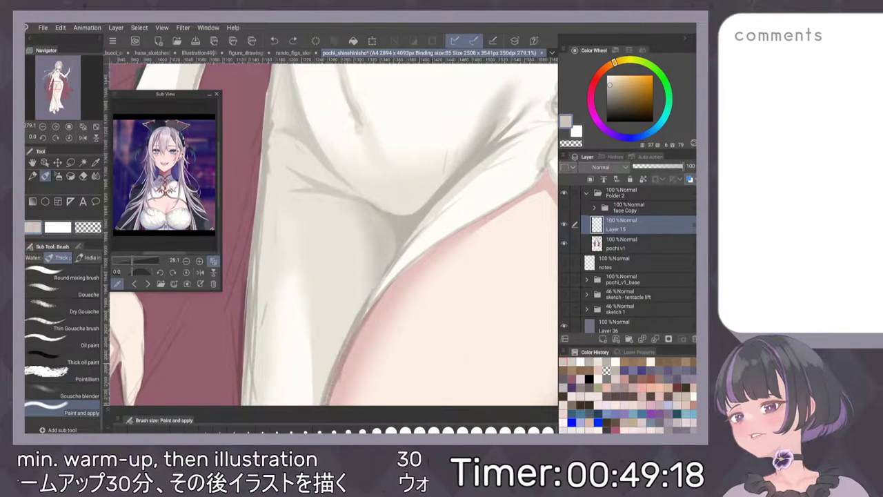
key(b)
alt+click(400, 230)
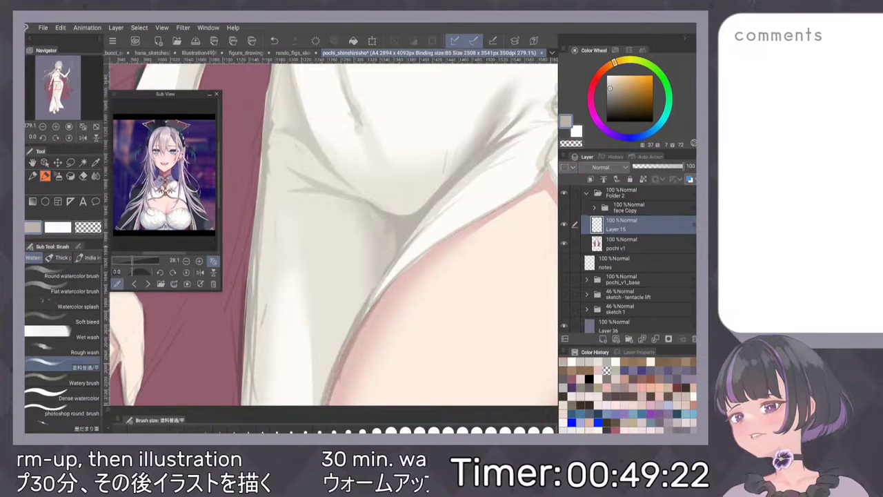
drag(399, 223, 395, 250)
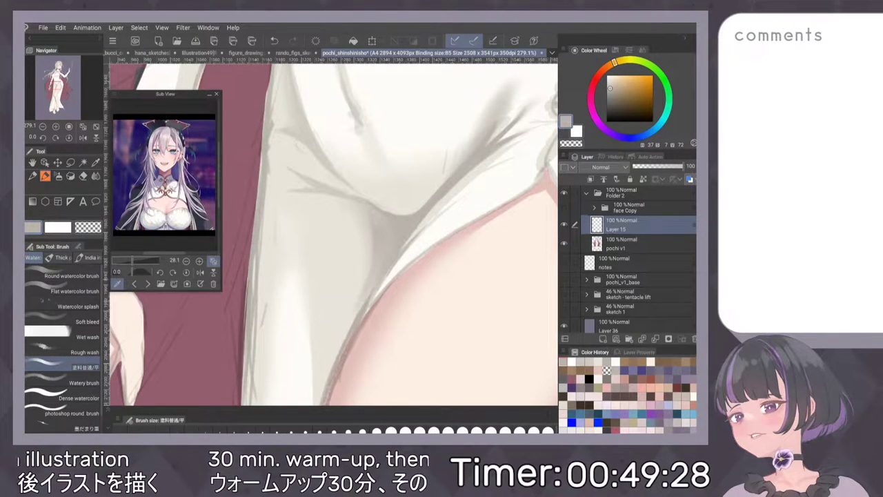
scroll(482, 156, down, 10)
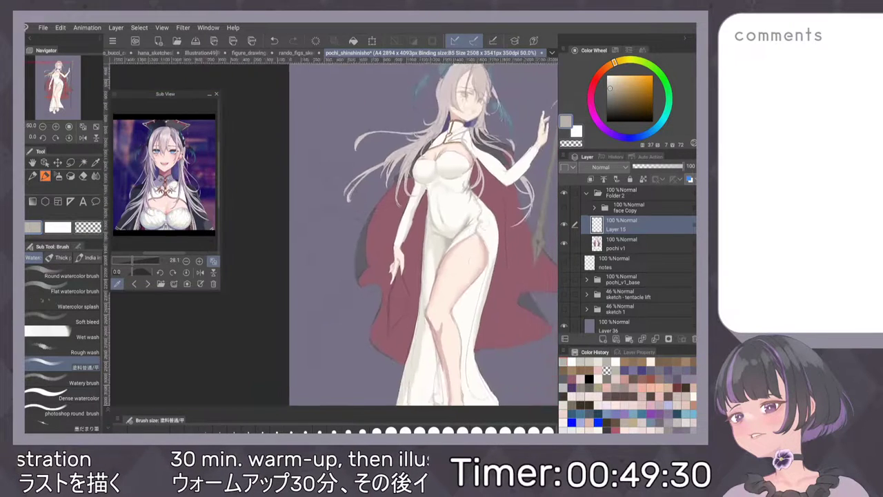
key(h)
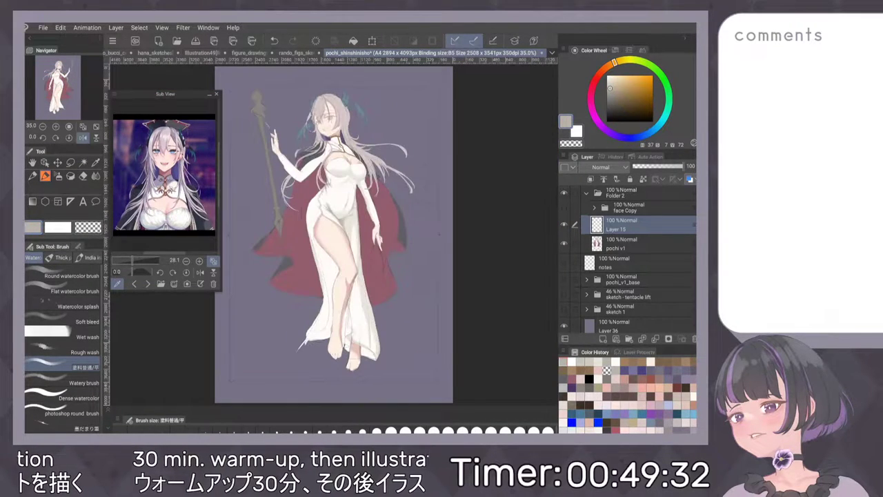
key(h)
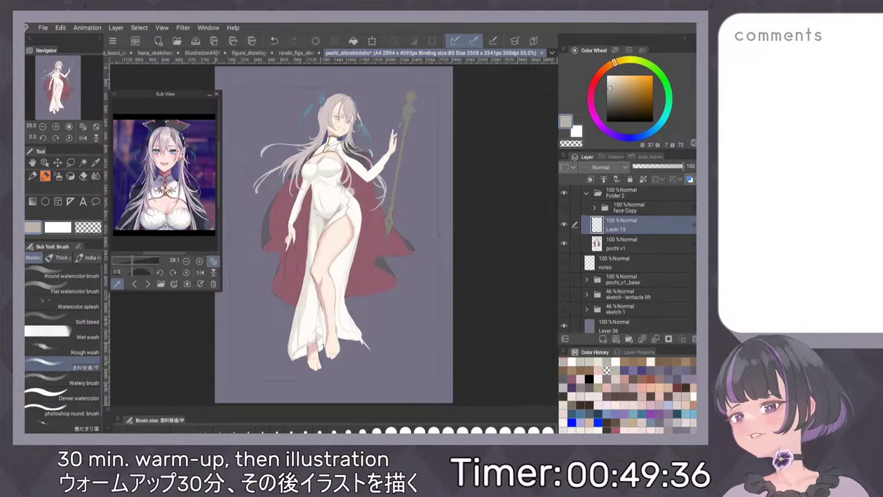
Redraw the crease from the fold junction up along the lower belly with a smaller pencil in grey-beige and check it on the figure.
scroll(350, 192, up, 10)
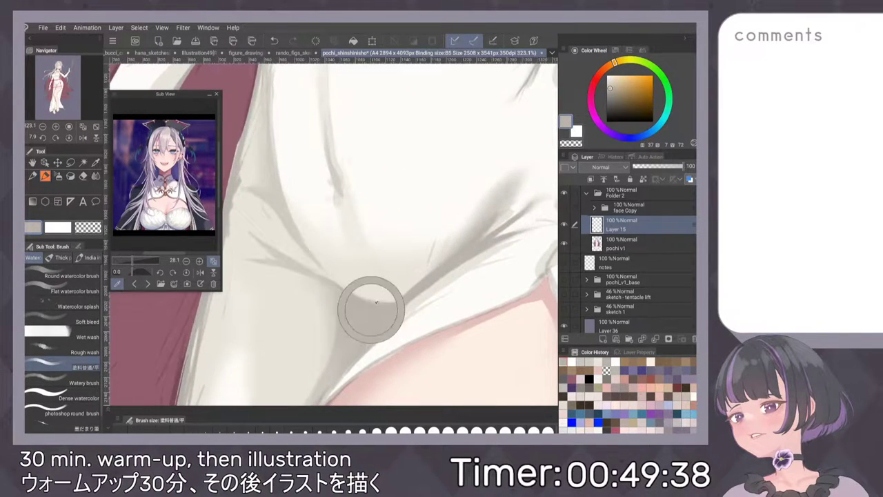
key(p)
scroll(383, 227, up, 3)
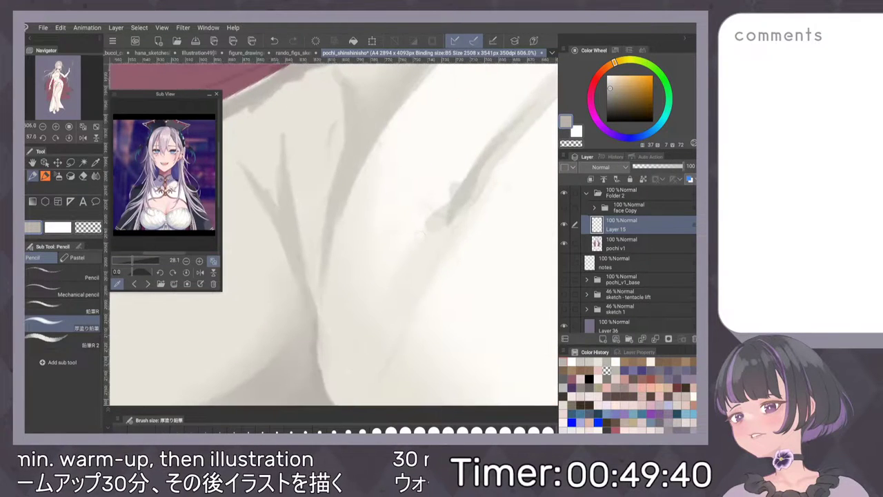
scroll(319, 282, down, 2)
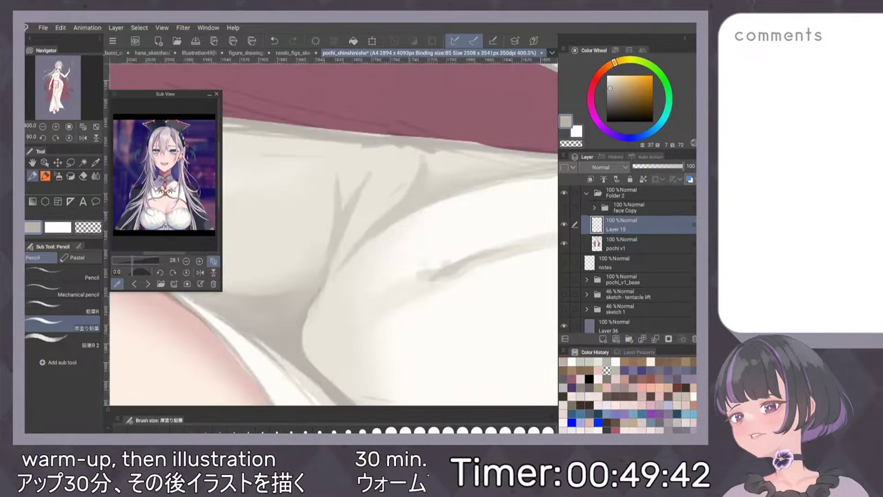
drag(314, 295, 344, 258)
key(ctrl+z)
key([)
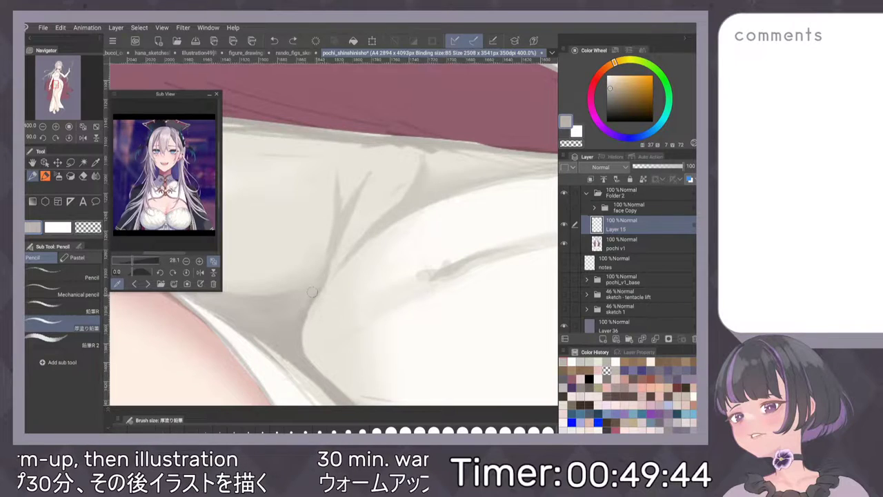
drag(313, 295, 358, 240)
key(ctrl+z)
drag(327, 273, 373, 229)
drag(332, 265, 352, 245)
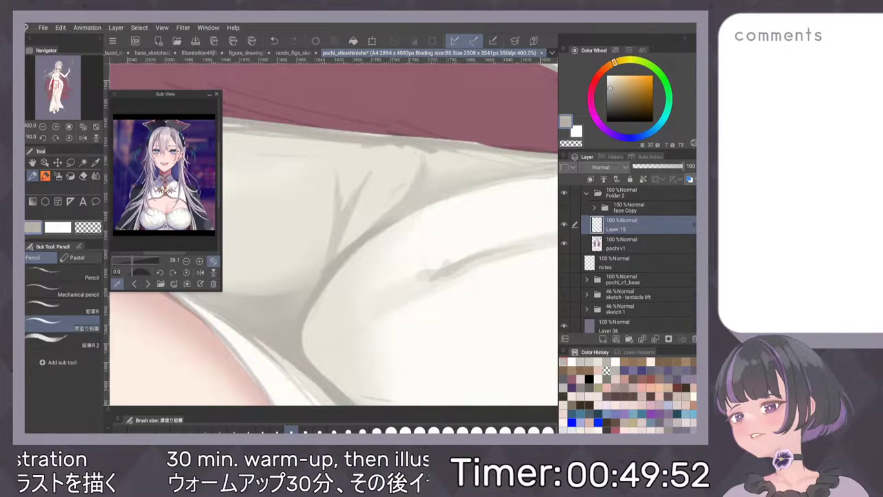
key(ctrl+0)
scroll(338, 276, up, 6)
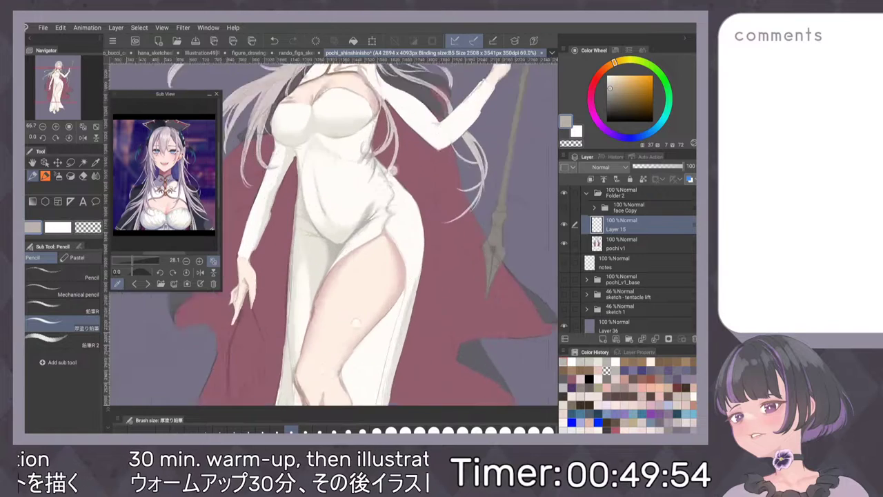
Try to soften the edge of the crease branching off below the junction with the watercolor and Paint and apply brushes.
scroll(358, 215, up, 6)
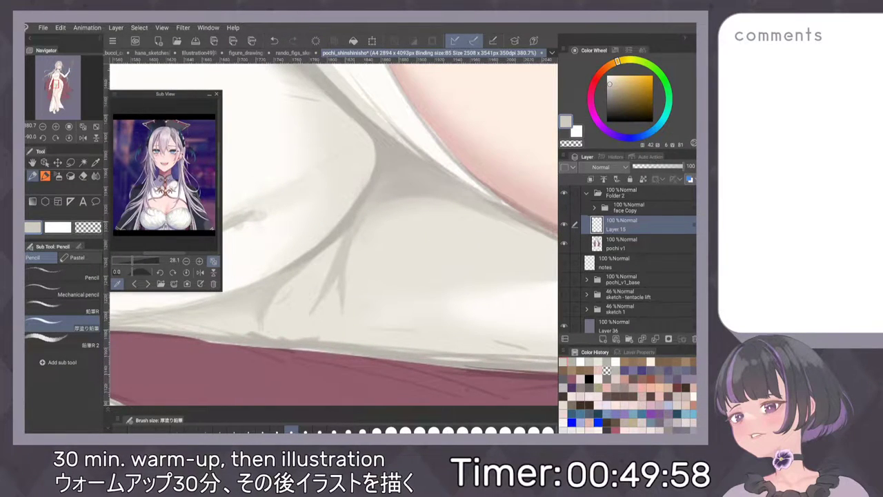
key(b)
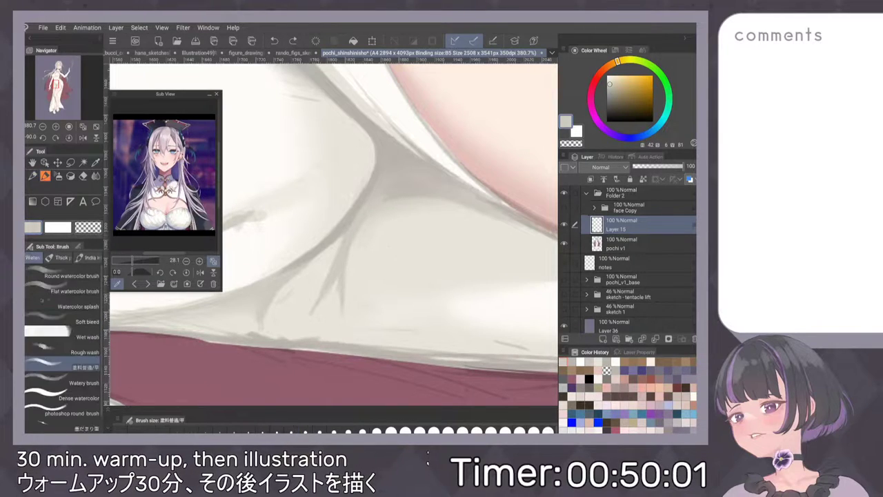
drag(352, 251, 376, 213)
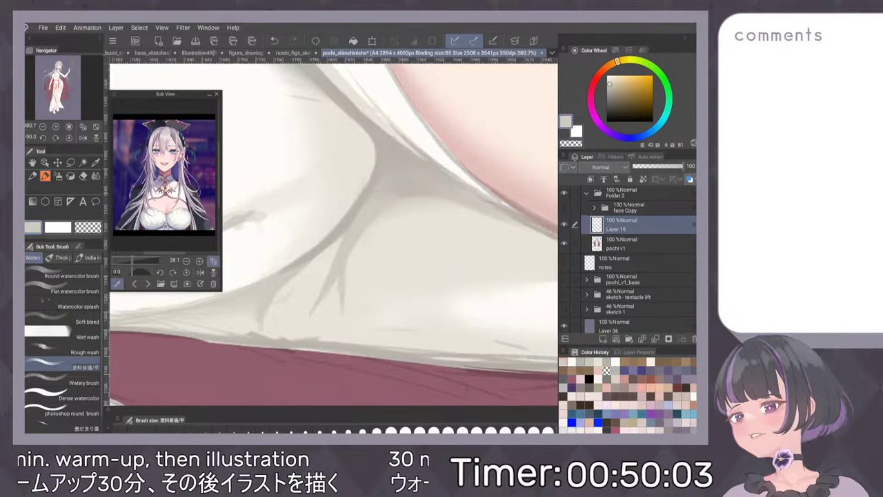
key(b)
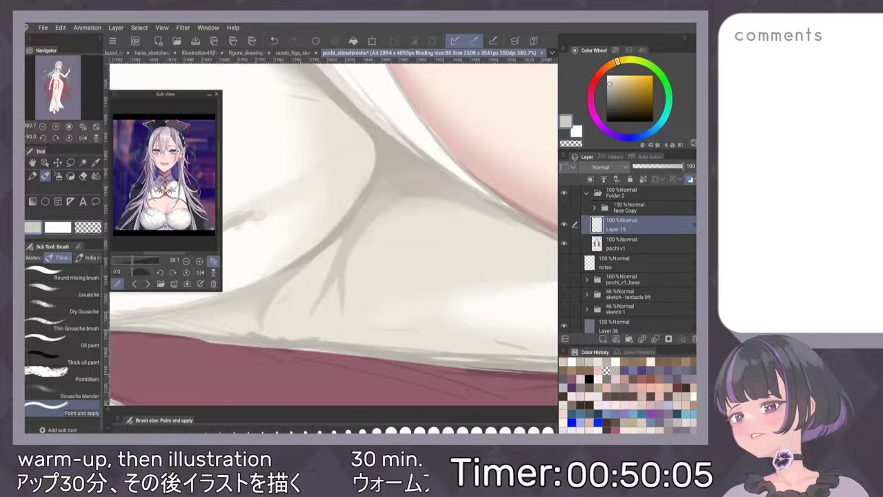
key(ctrl+z)
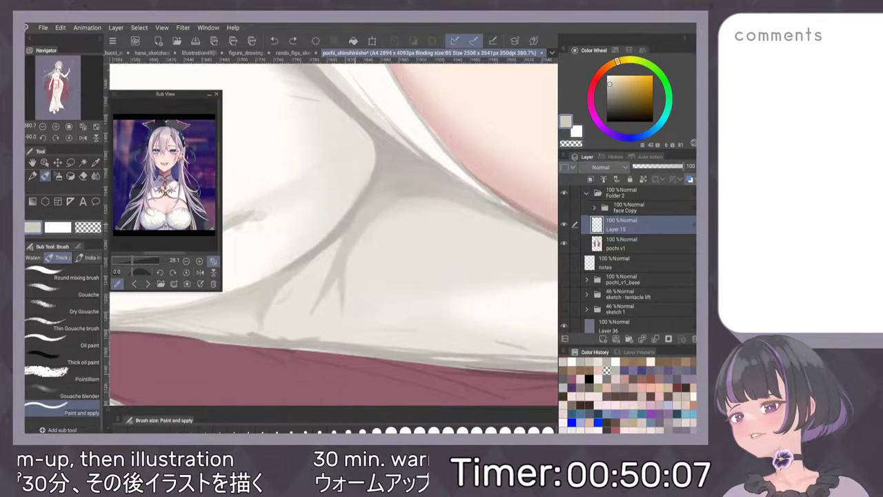
drag(350, 250, 375, 214)
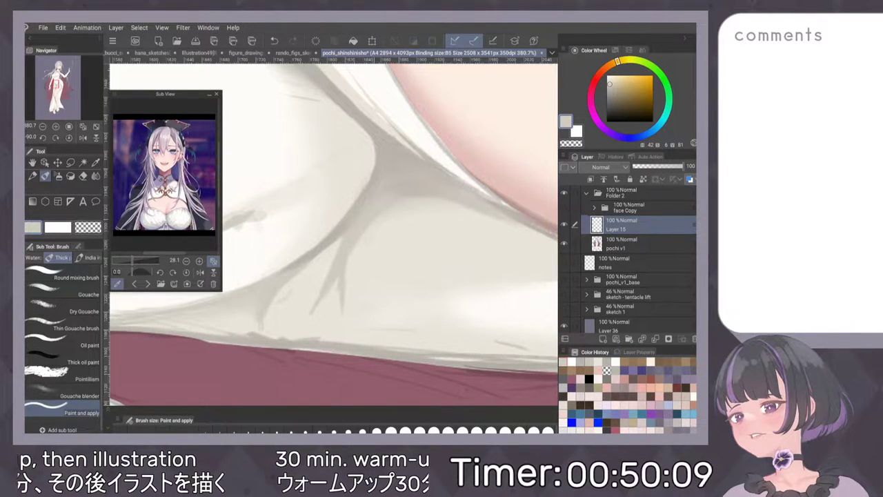
key(ctrl+z)
Restore the last blending stroke and extend the belly crease toward the hip's outer edge with the pencil in sampled grey-beige.
alt+click(379, 149)
key(p)
key(p)
key(ctrl+y)
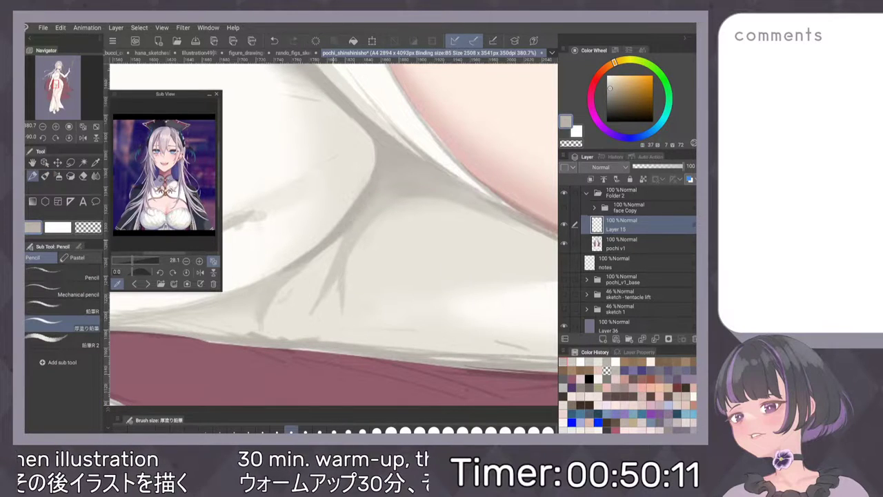
drag(295, 268, 272, 282)
scroll(422, 188, down, 3)
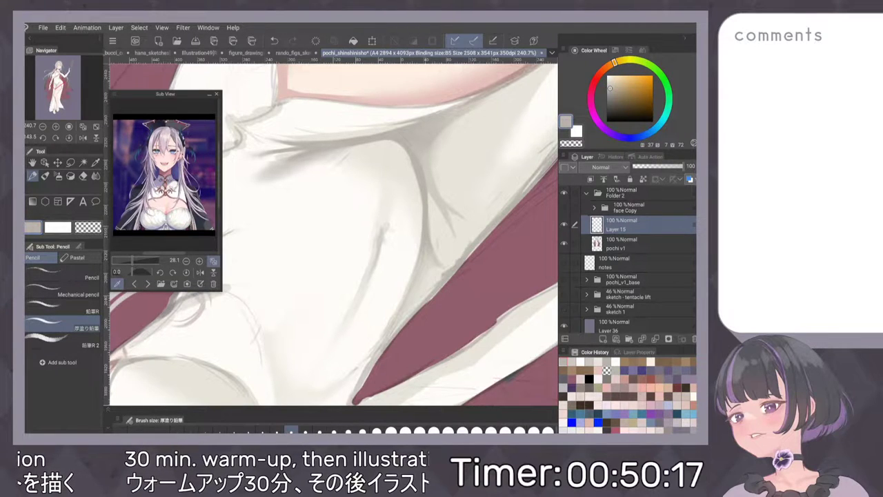
Examine the dress fold shading on the full figure, both normally and mirrored.
key(ctrl+0)
scroll(318, 201, up, 6)
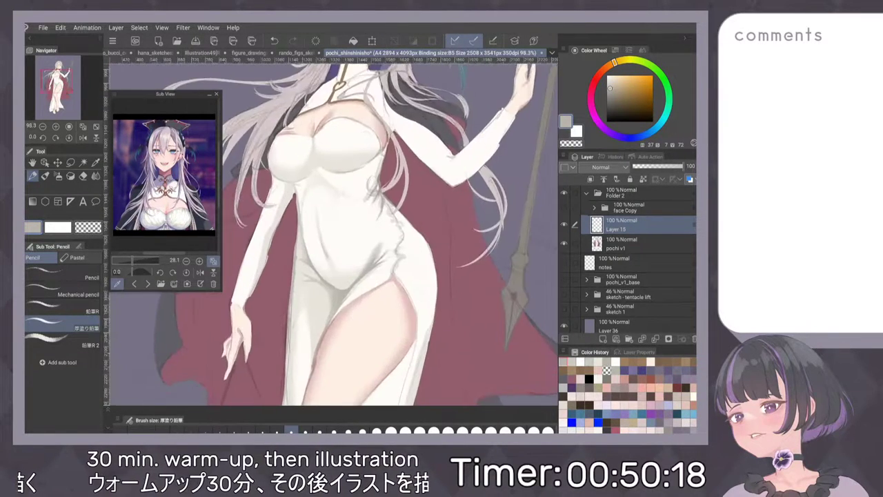
key(h)
scroll(332, 231, down, 3)
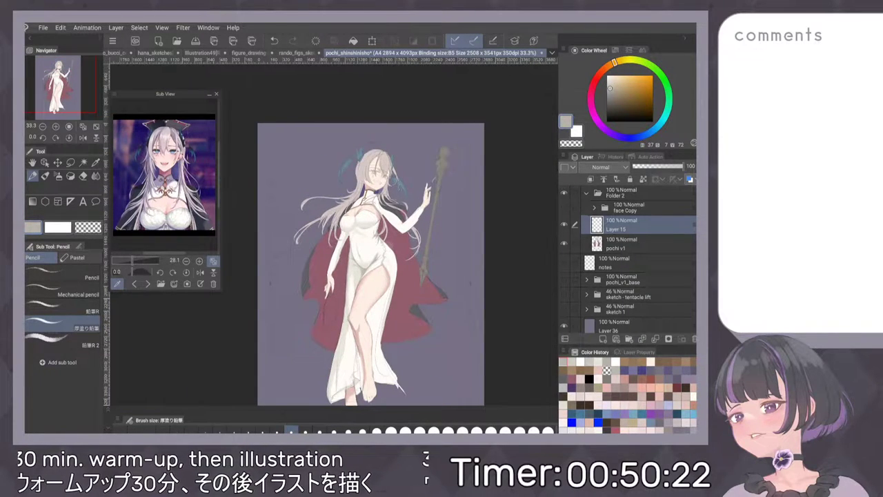
scroll(359, 269, up, 8)
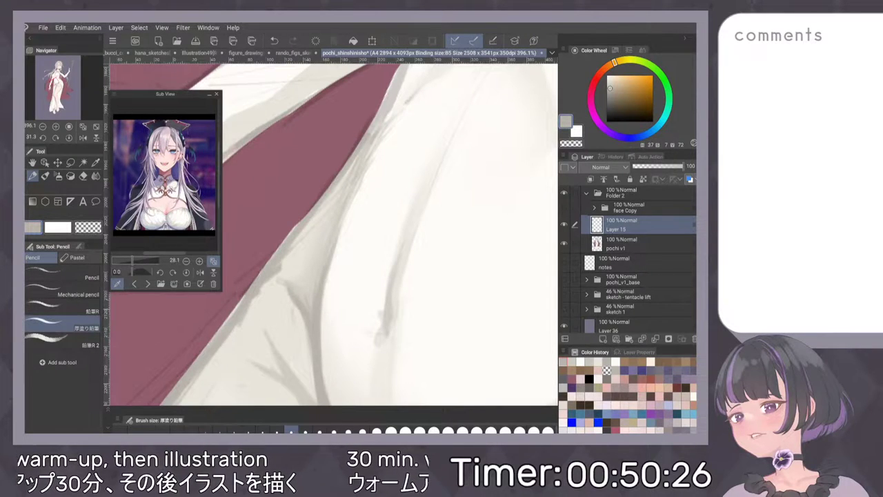
key(ctrl+0)
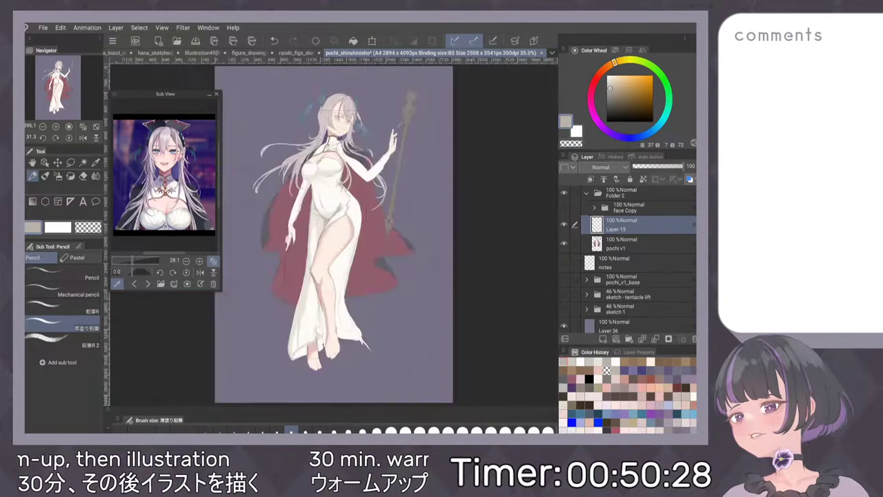
key(h)
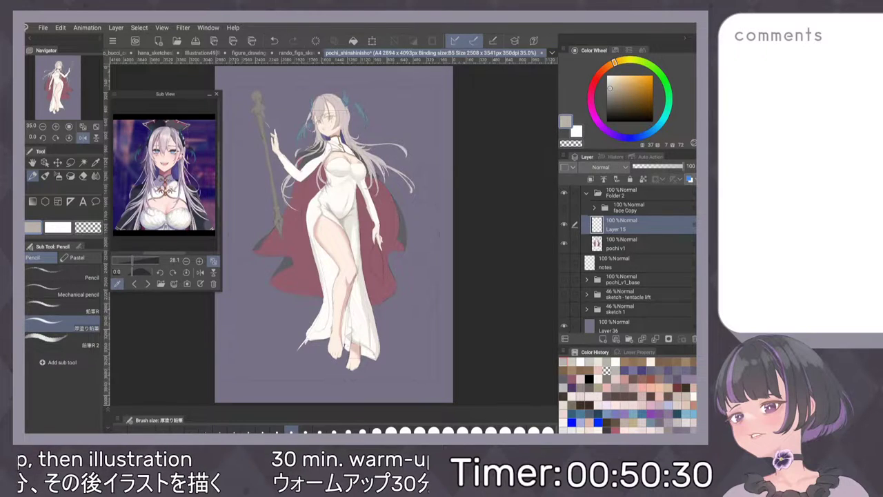
key(h)
Paint over the small fork of the short crease with the Dense watercolor brush in sampled light beige, checking the figure mirrored.
scroll(386, 235, up, 8)
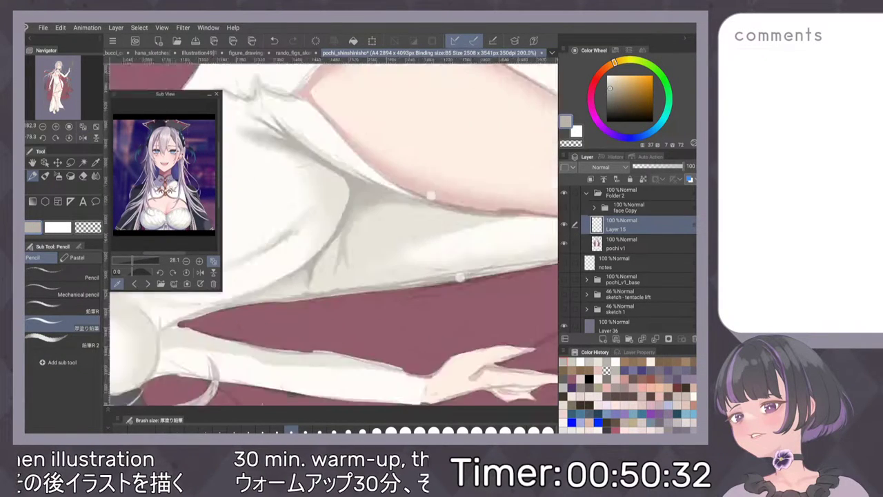
scroll(446, 236, up, 3)
alt+click(356, 249)
scroll(346, 235, down, 1)
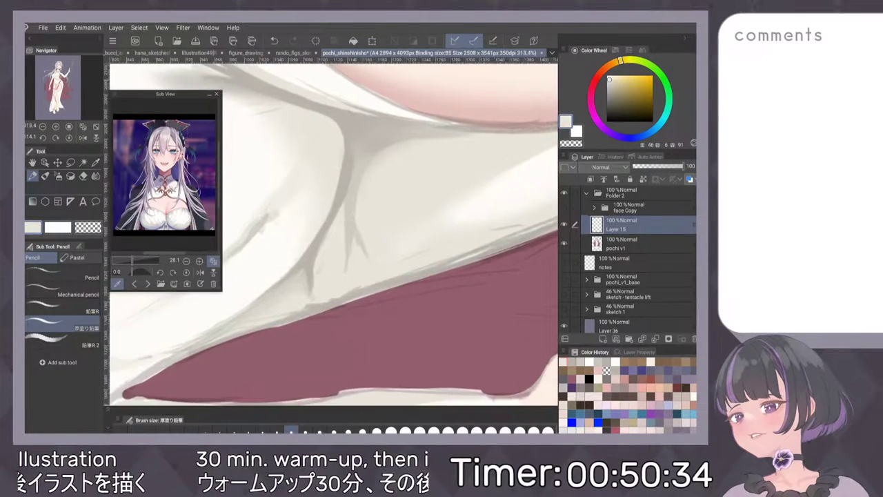
key(b)
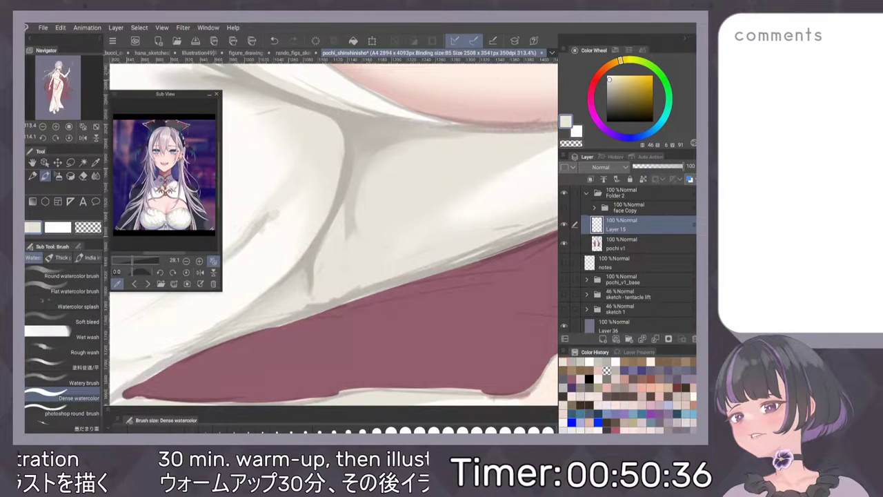
drag(359, 181, 346, 212)
key(ctrl+0)
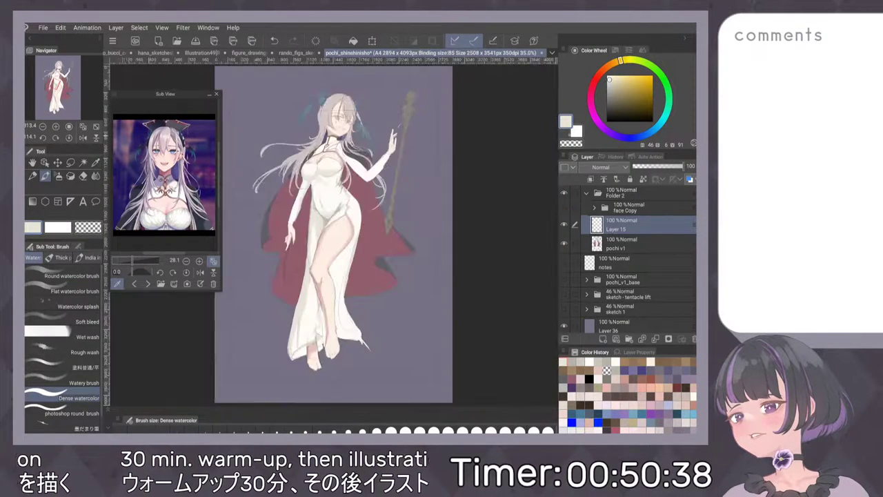
key(ctrl+plus)
key(ctrl+plus)
key(h)
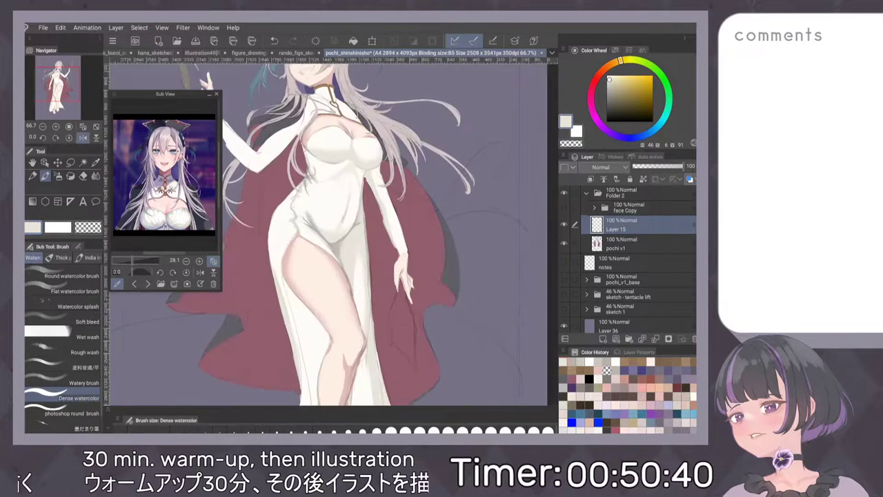
key(h)
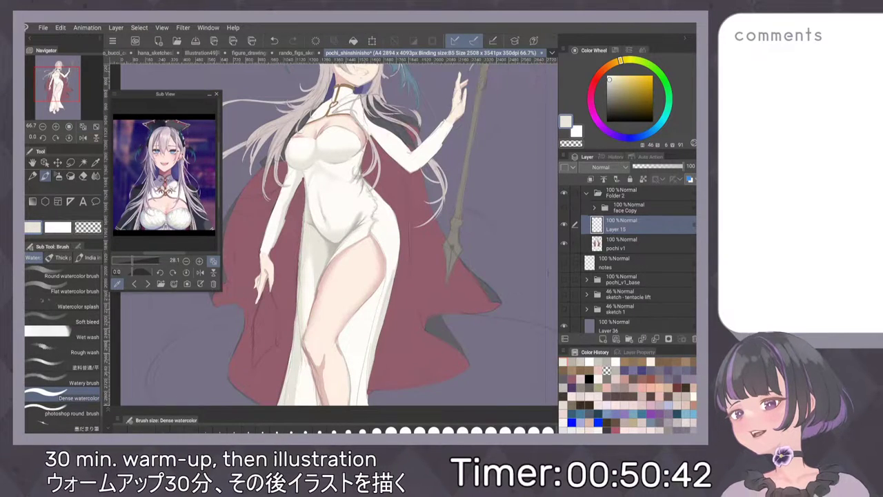
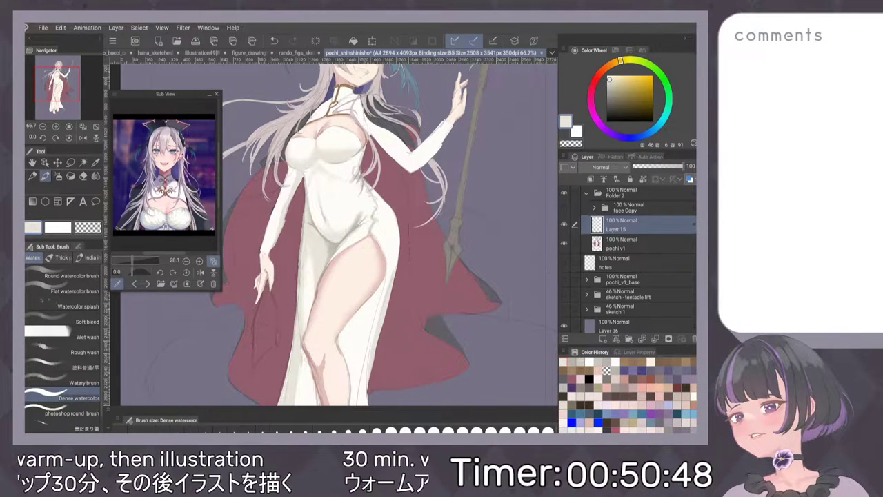
Darken the short crease on the belly with the pencil in sampled grey-beige.
scroll(316, 210, up, 8)
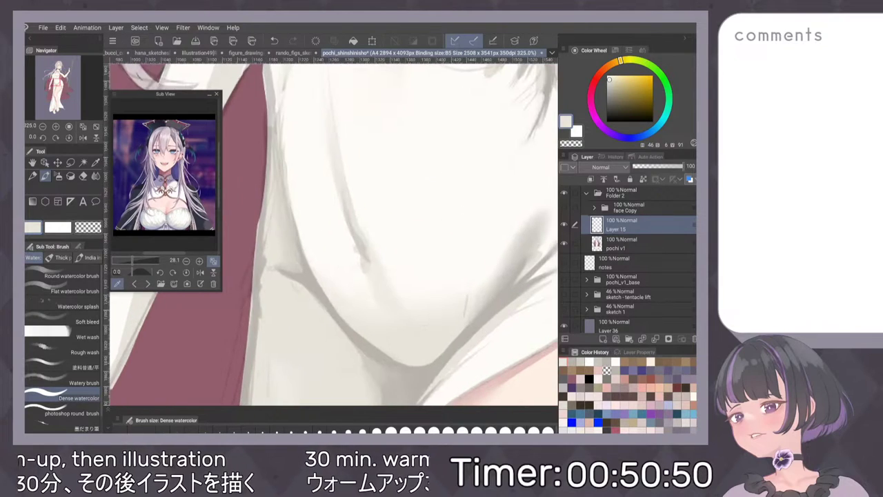
alt+click(312, 281)
key(p)
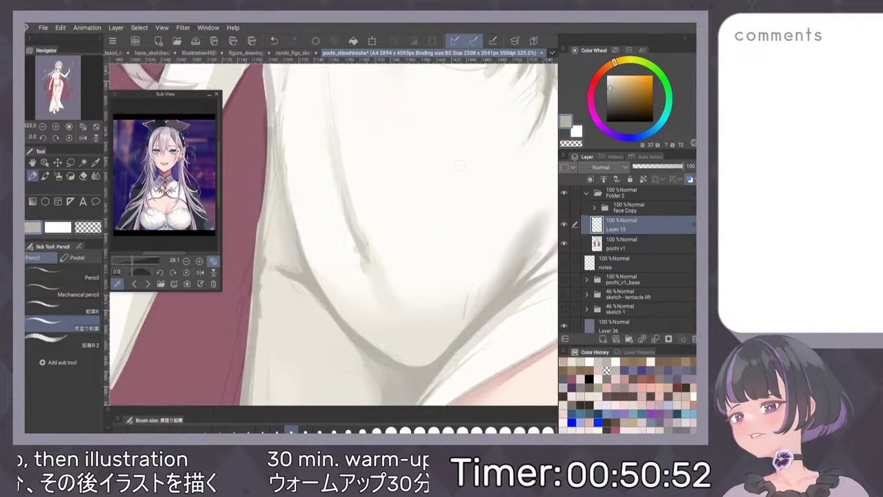
scroll(435, 253, down, 5)
scroll(435, 253, up, 4)
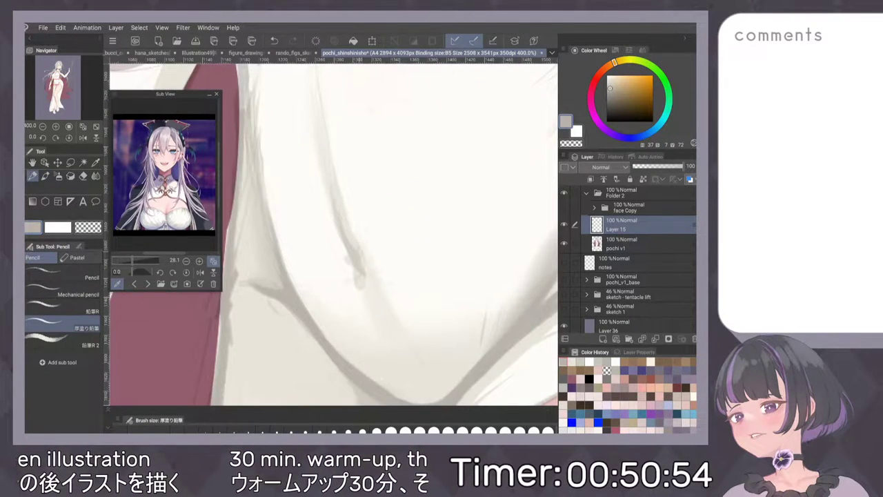
drag(335, 206, 356, 268)
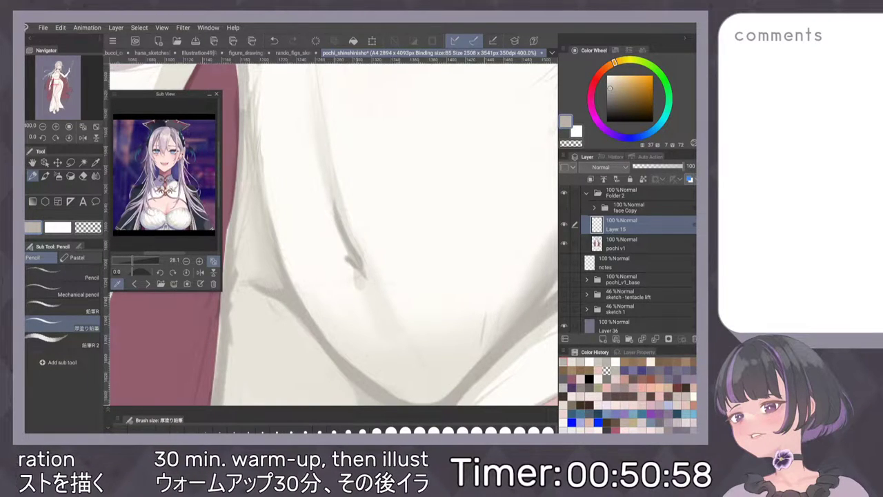
scroll(410, 167, down, 10)
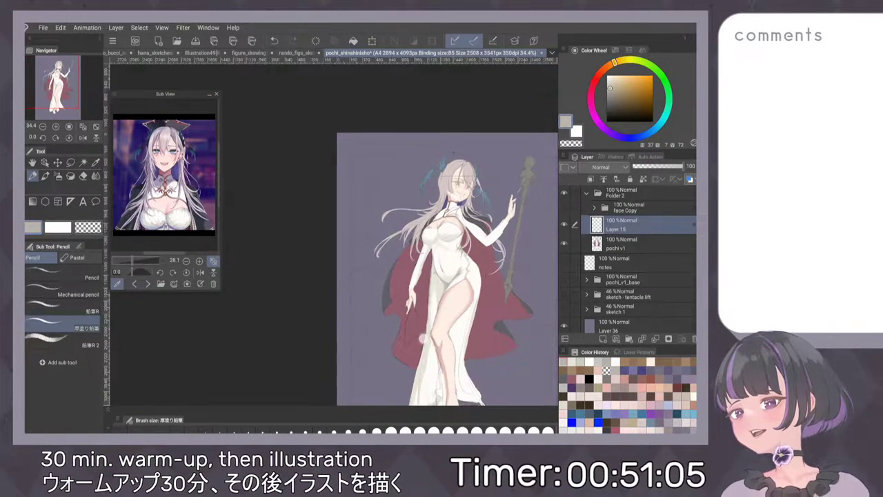
Paint over the short belly crease with the Dense watercolor brush in white and light beige, comparing the figure with Layer 15 hidden.
scroll(449, 239, up, 5)
scroll(408, 237, up, 3)
key(b)
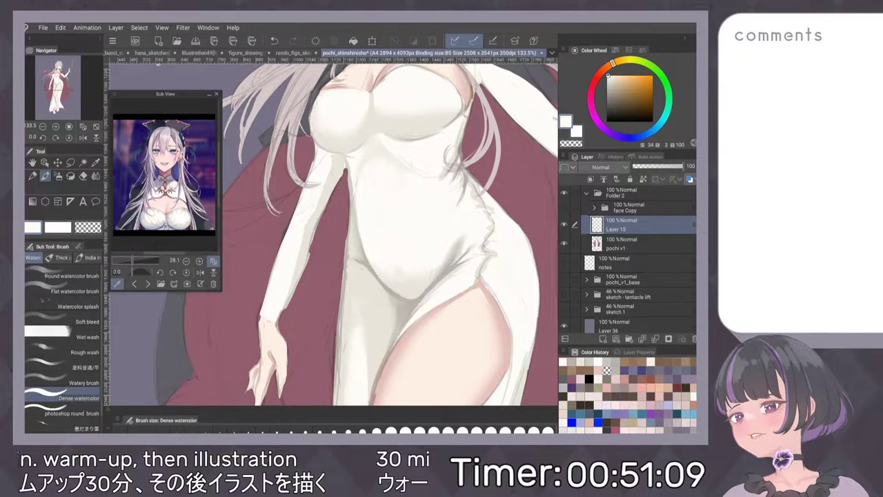
scroll(408, 236, down, 5)
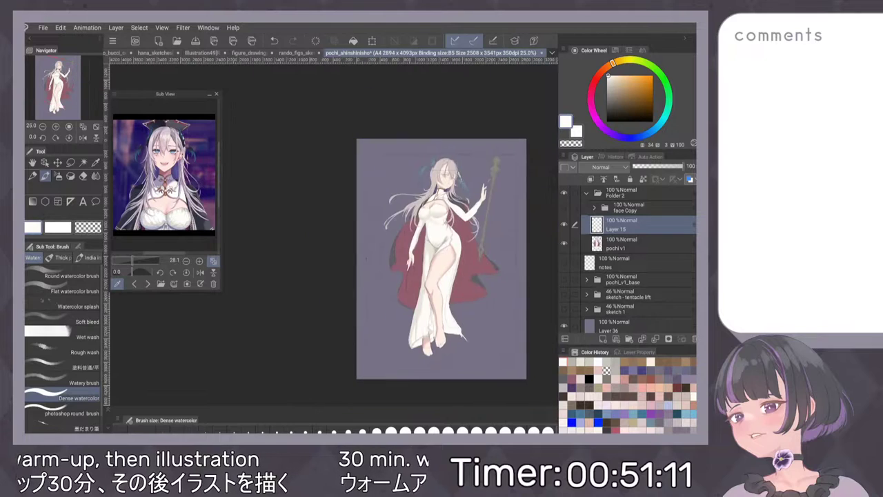
scroll(459, 201, up, 8)
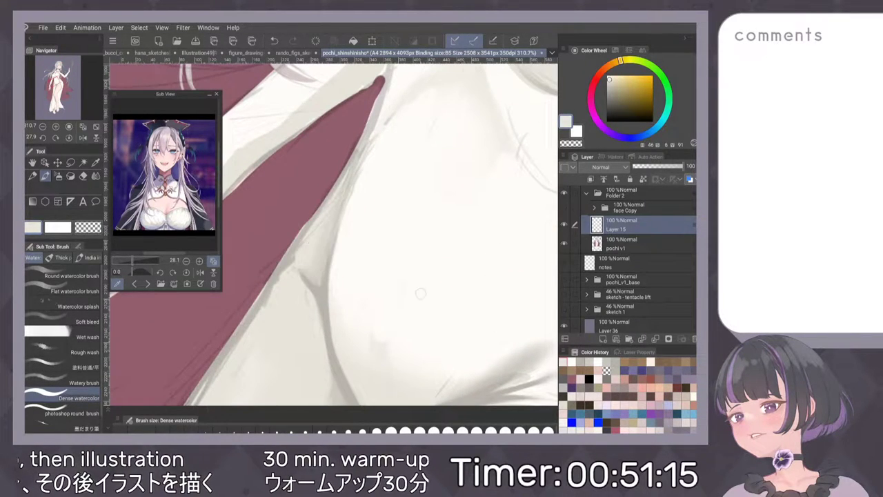
scroll(440, 274, down, 1)
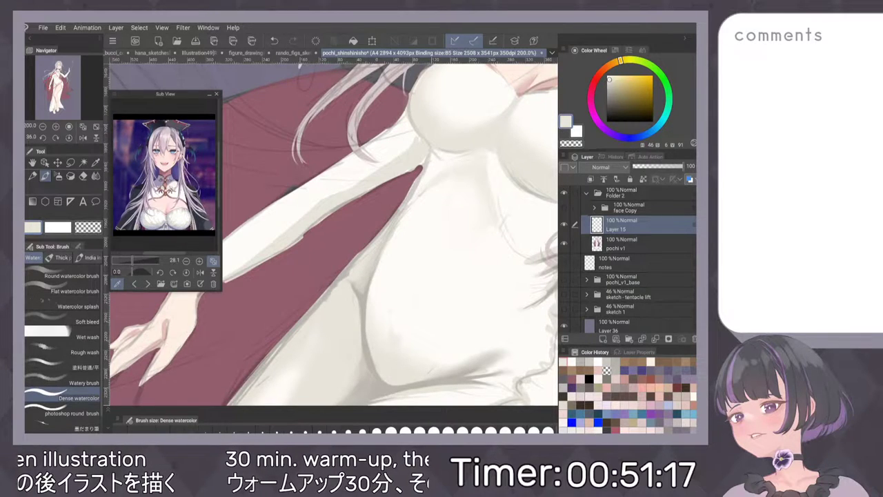
key(ctrl+0)
click(564, 223)
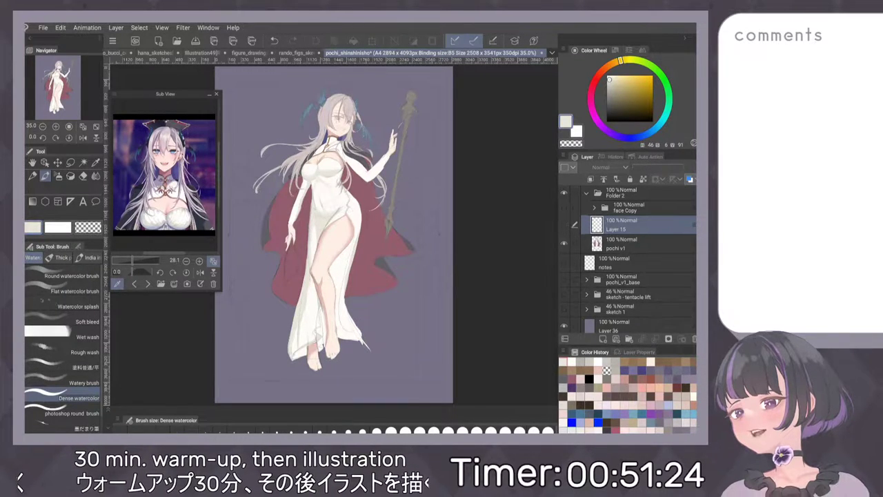
Lighten the dark fold line along the belly's side below the crease junction with the pencil in sampled light beige.
scroll(349, 220, up, 8)
alt+click(288, 208)
key(p)
mouse_move(272, 89)
mouse_down()
mouse_move(273, 98)
mouse_move(438, 134)
mouse_move(490, 166)
mouse_up()
key(m)
drag(558, 339, 520, 322)
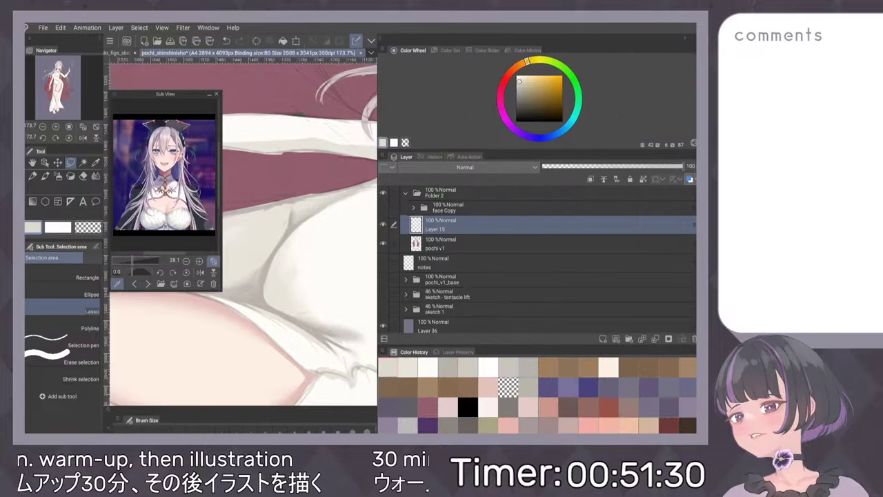
mouse_move(378, 104)
mouse_down()
mouse_move(602, 105)
mouse_move(583, 105)
mouse_up()
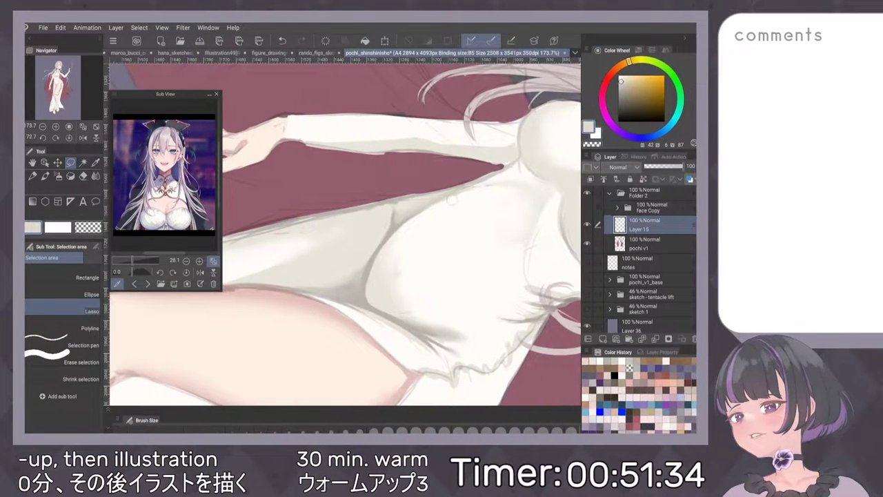
scroll(400, 262, up, 1)
key(p)
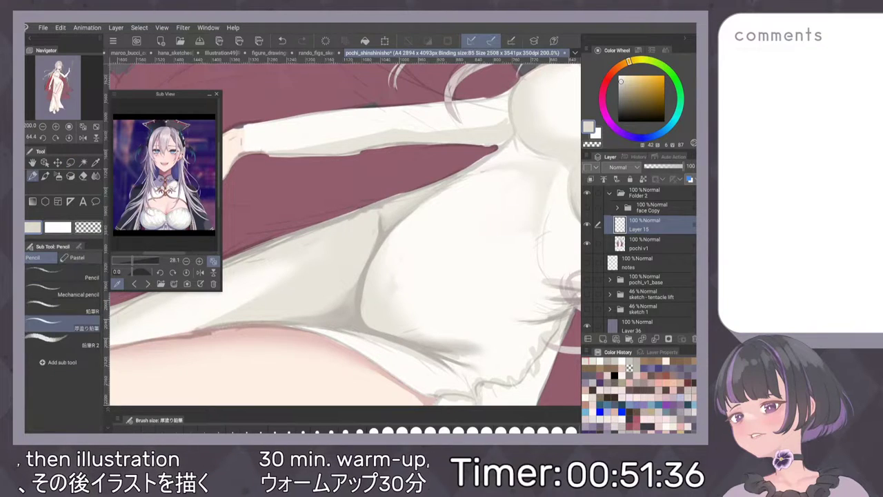
drag(375, 250, 362, 291)
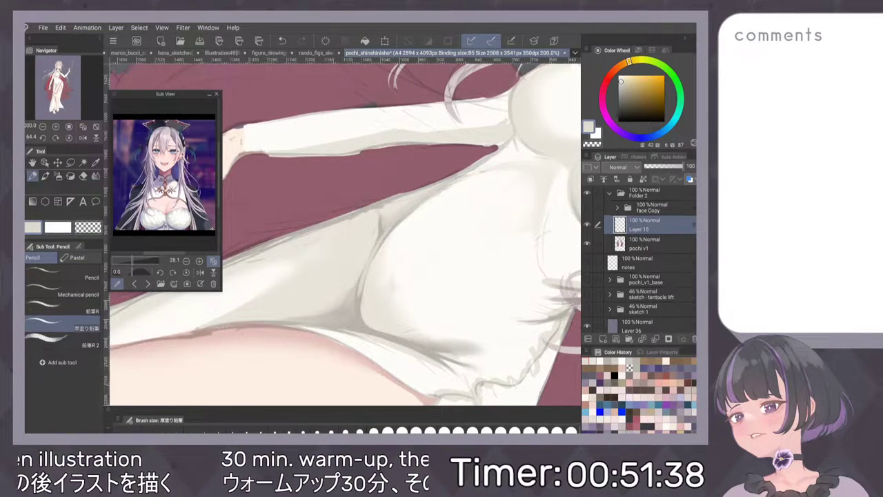
drag(398, 221, 383, 241)
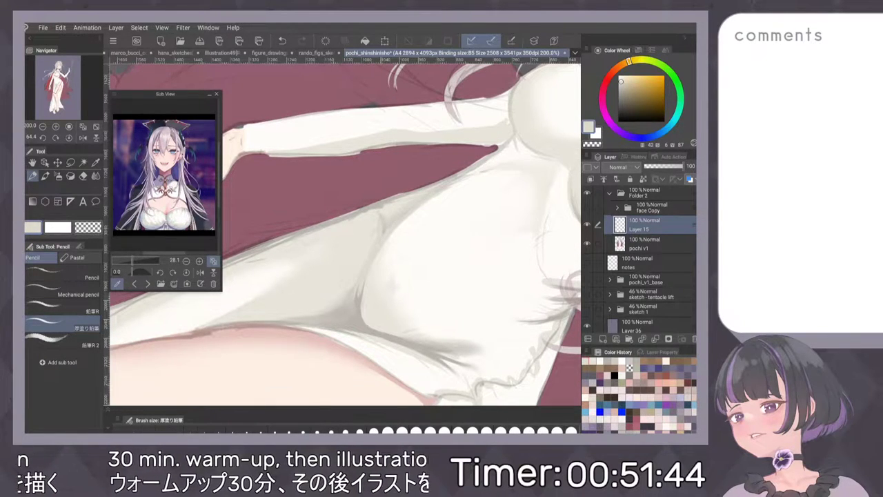
Refine the belly-side edge of the fold line with the pencil in a lighter sampled beige, checking the full figure mirrored.
key(ctrl+0)
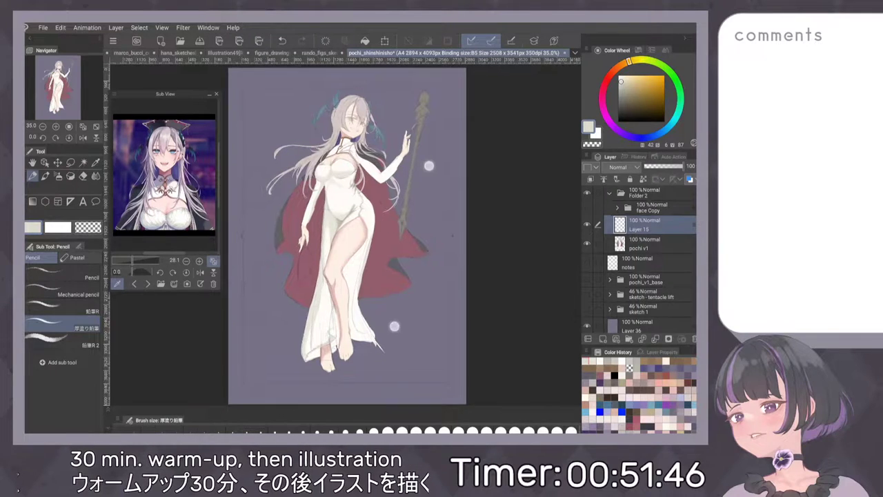
scroll(398, 236, up, 9)
scroll(345, 235, down, 1)
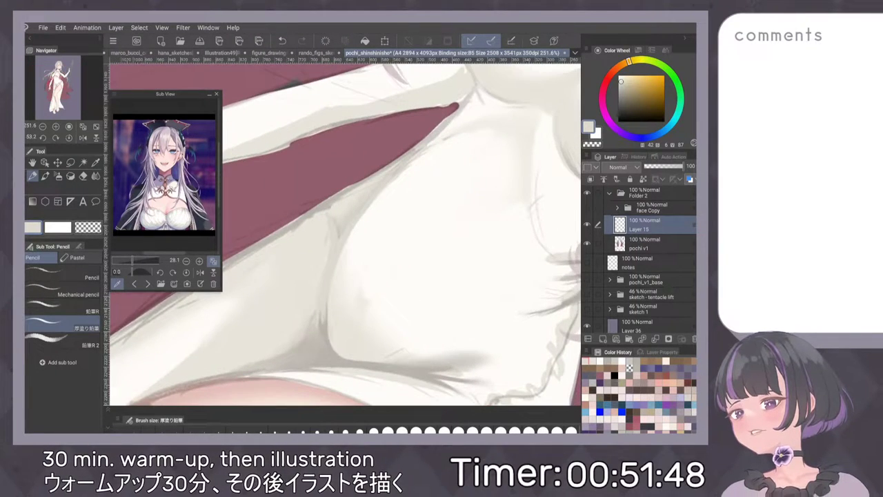
alt+click(331, 298)
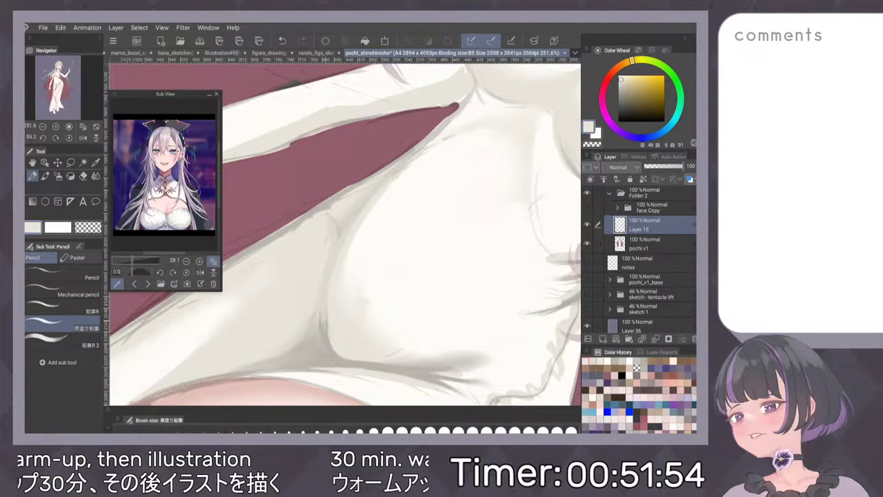
key(ctrl+0)
key(h)
key(h)
scroll(368, 255, up, 10)
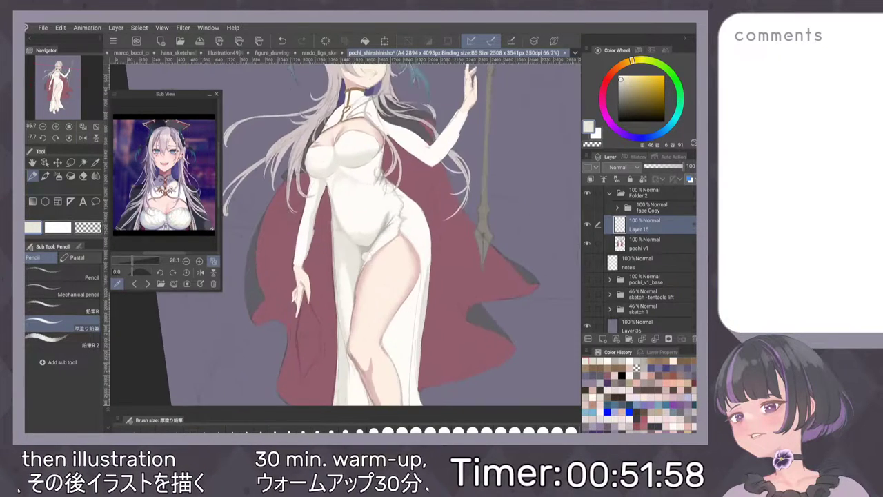
Touch up the dress over the belly with the Dense watercolor brush in sampled near-white.
alt+click(408, 207)
scroll(408, 206, up, 1)
key(b)
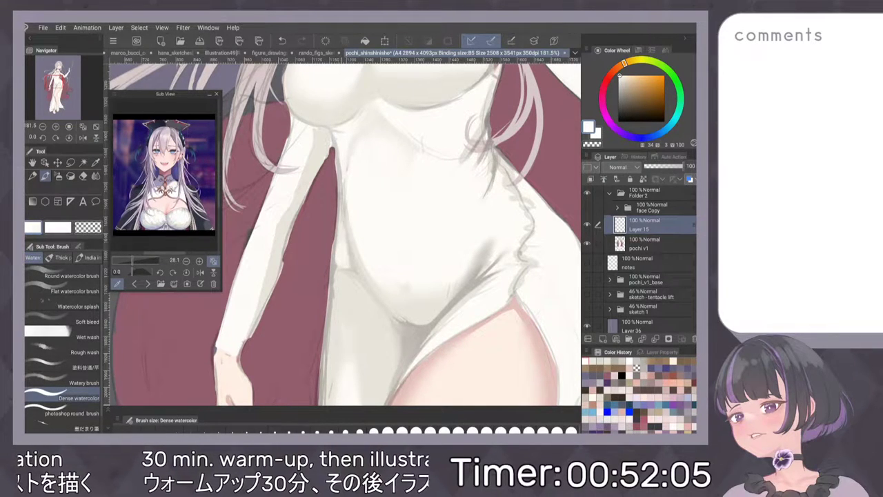
scroll(462, 187, down, 9)
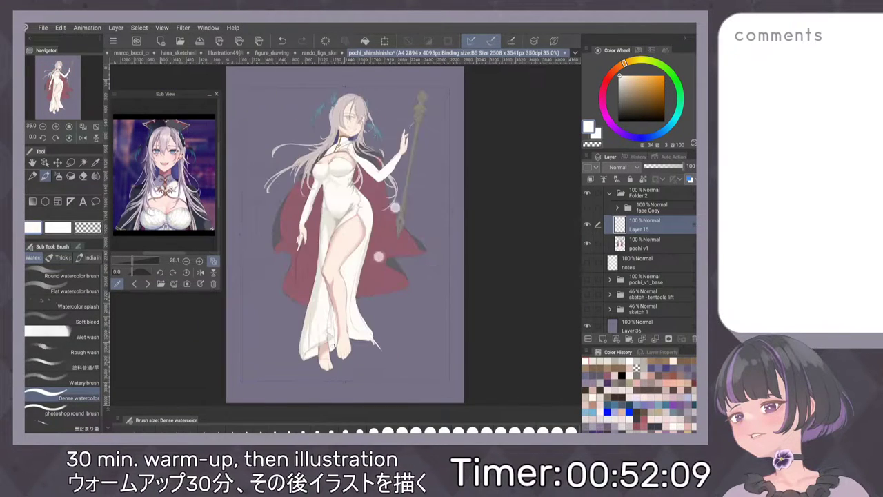
scroll(347, 214, up, 6)
key(ctrl+0)
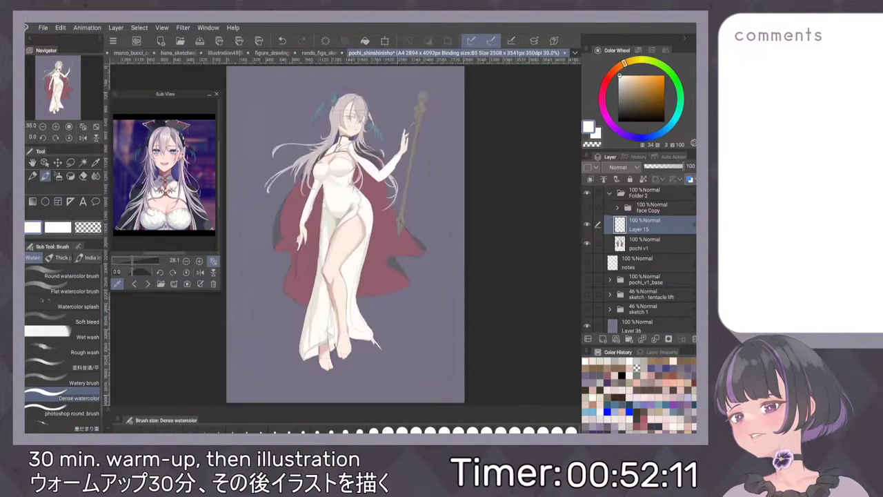
Compare the dress shading with Layer 15 hidden and shown, on the full figure and up close.
click(591, 225)
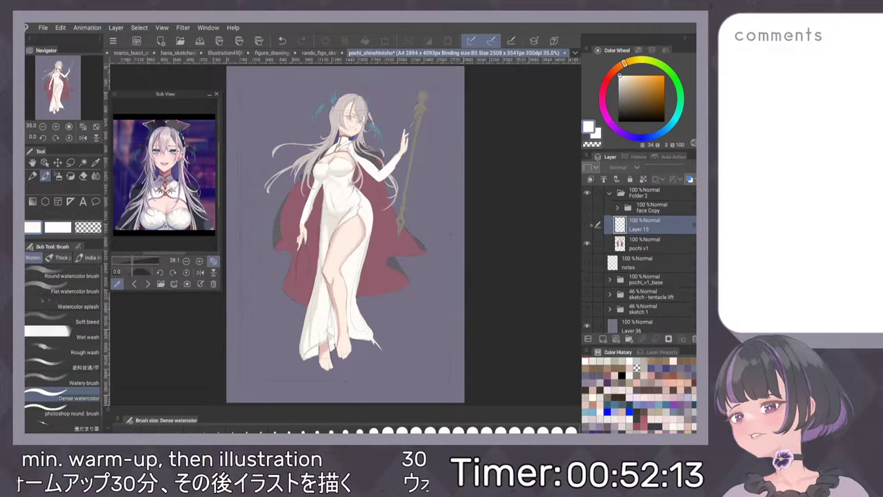
click(588, 225)
click(588, 225)
click(589, 225)
click(587, 224)
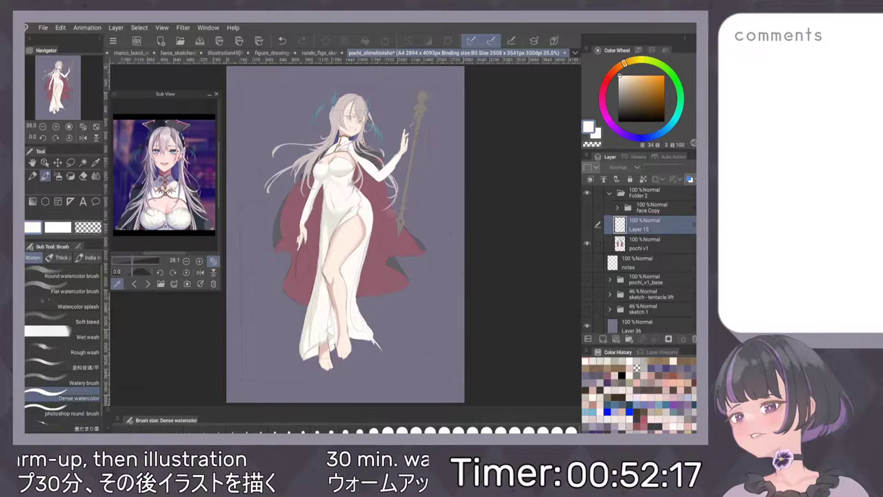
scroll(345, 235, up, 5)
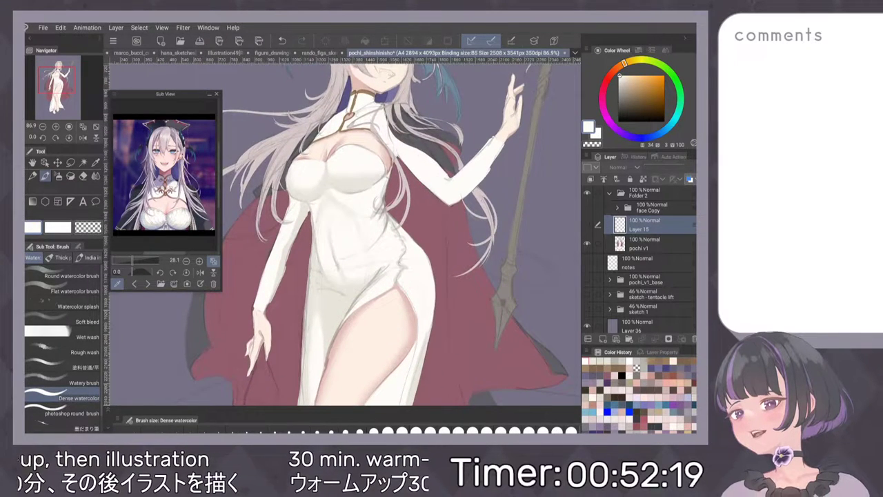
click(588, 224)
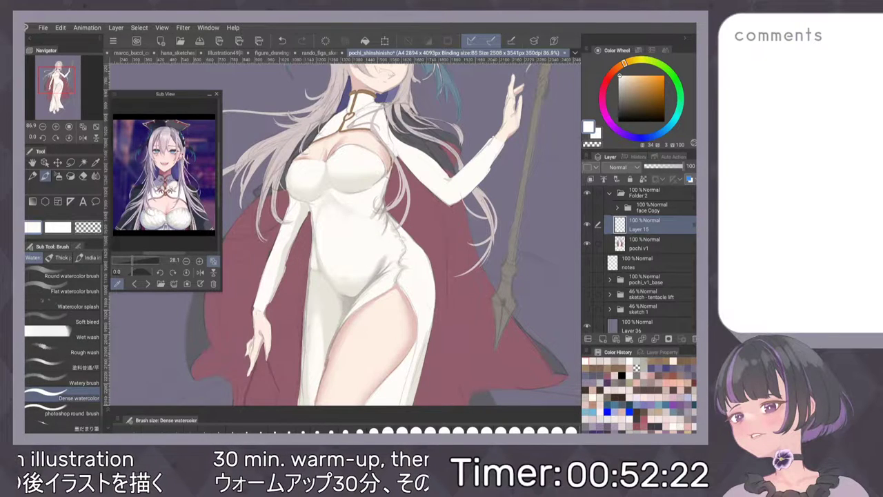
Paint a soft diagonal crease from under the bust toward the hip with the Dense watercolor brush in sampled light beige, redoing unsatisfactory strokes.
key(ctrl+0)
scroll(395, 238, up, 10)
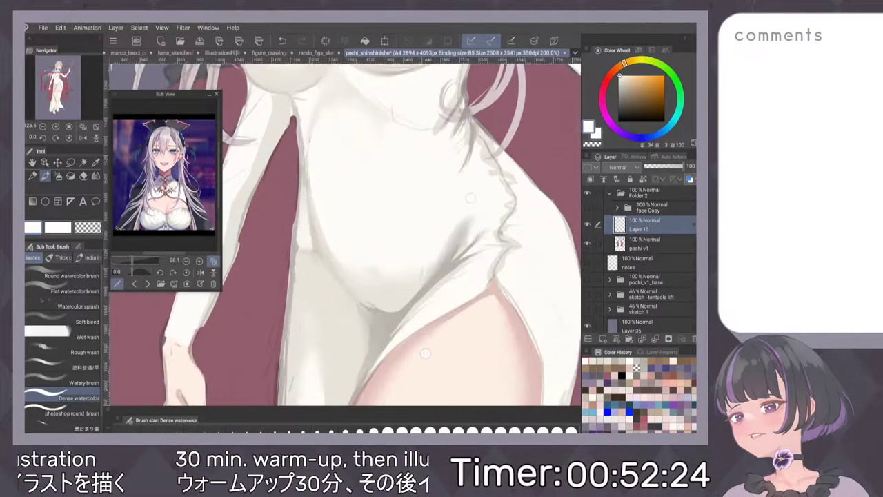
alt+click(366, 293)
key(b)
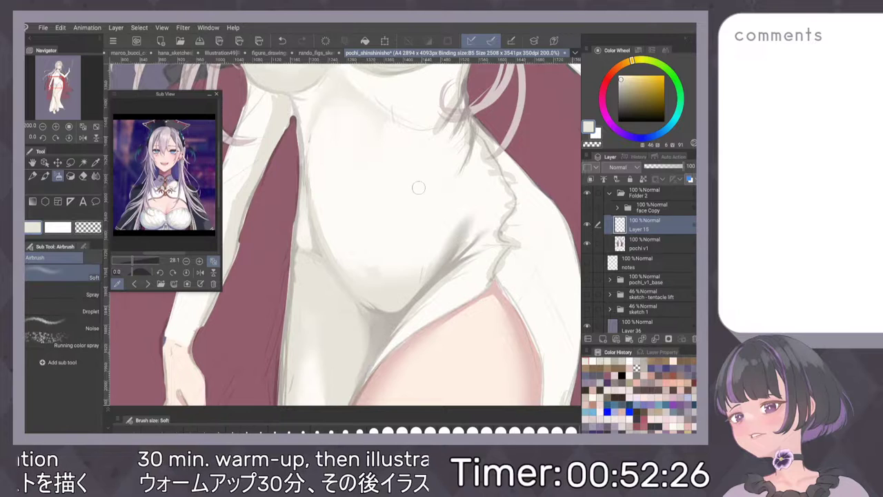
key(ctrl+z)
key(b)
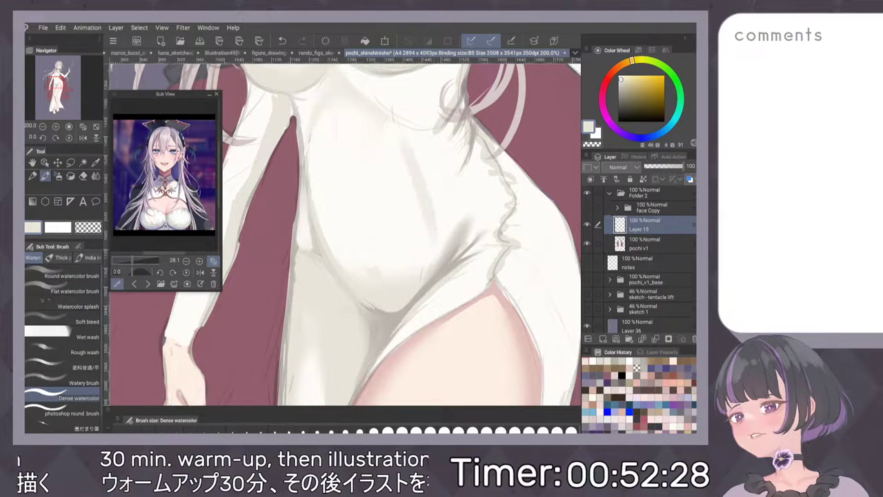
drag(432, 140, 411, 202)
key(ctrl+z)
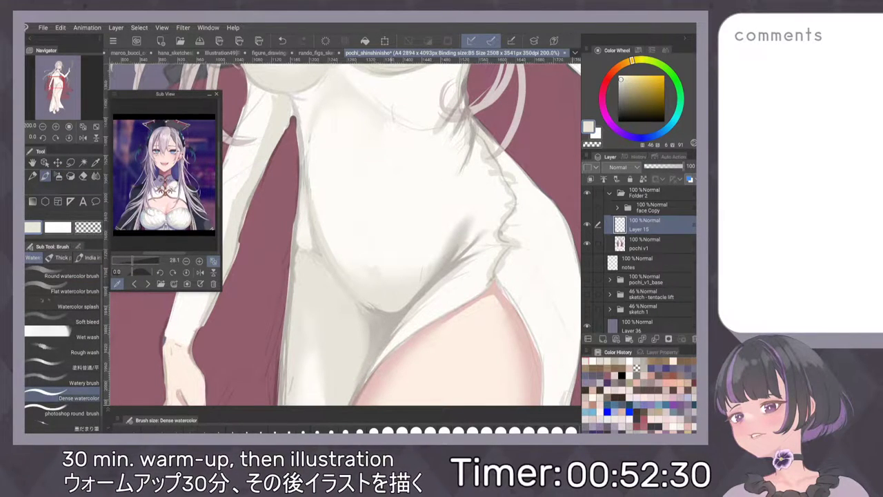
drag(408, 130, 433, 194)
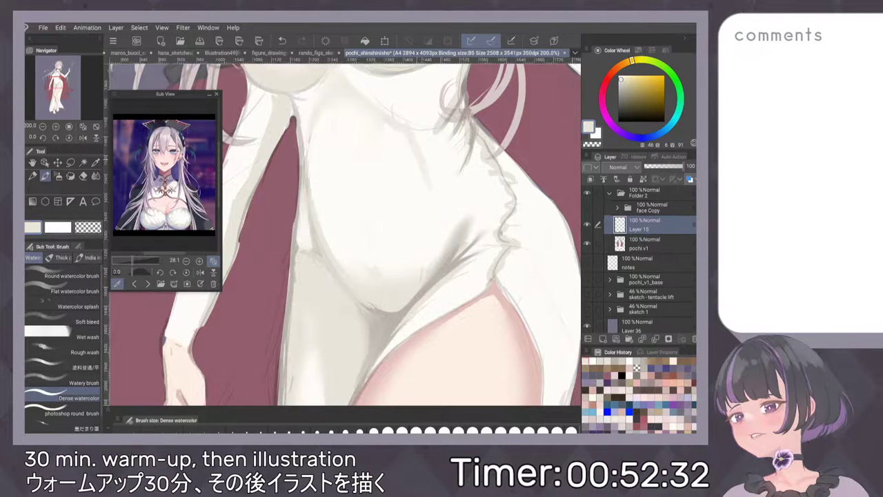
key(ctrl+z)
drag(414, 135, 432, 190)
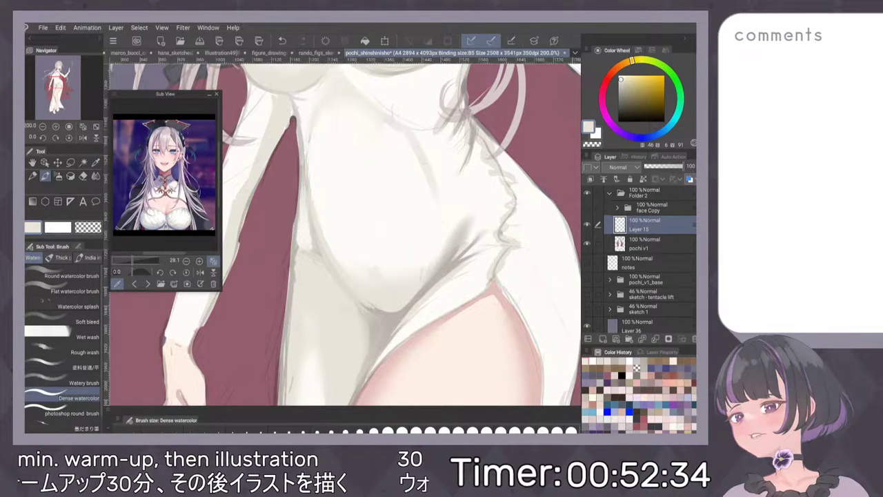
Try to blend the diagonal dress crease over the belly with the Paint and apply brush, checking the full figure.
key(ctrl+0)
key(ctrl+plus)
key(ctrl+plus)
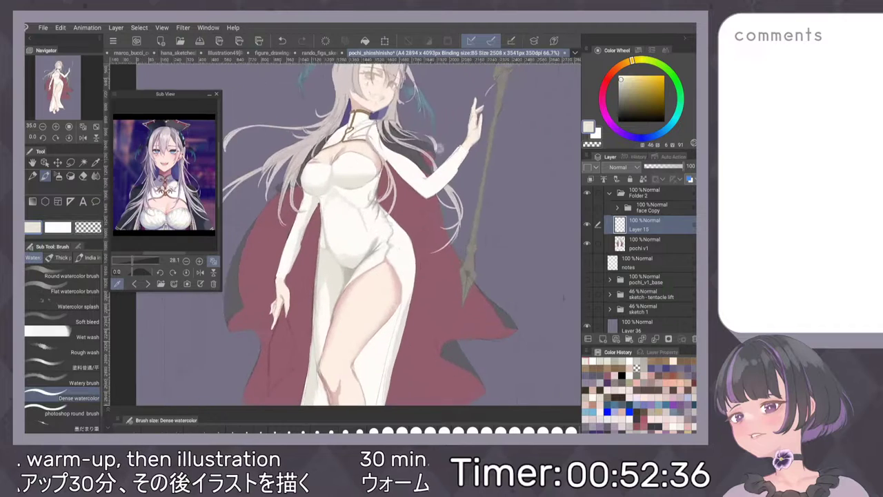
scroll(357, 235, up, 3)
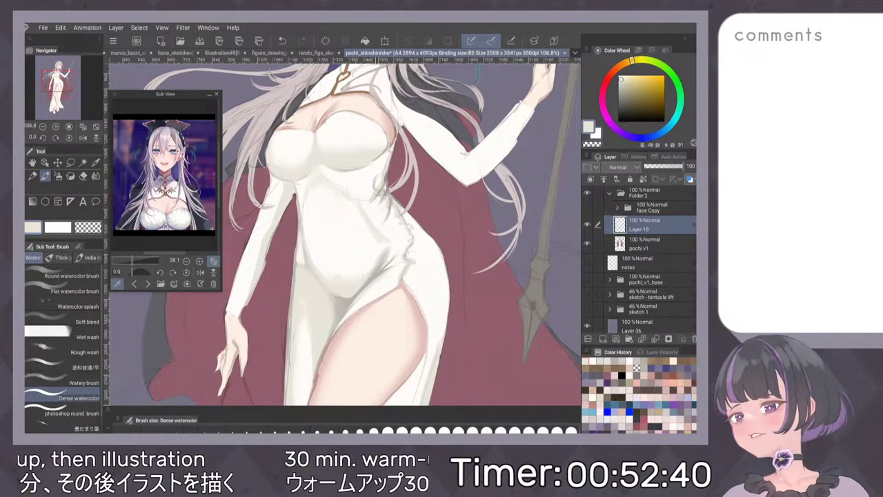
click(58, 258)
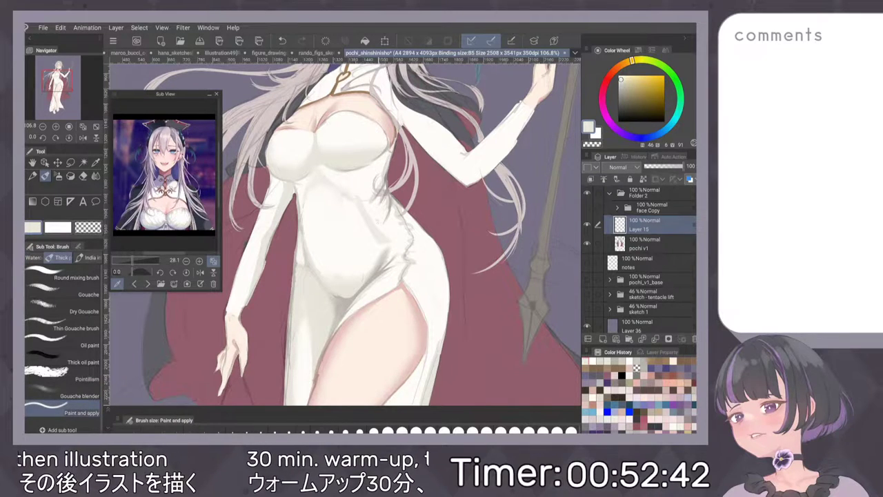
key(ctrl+0)
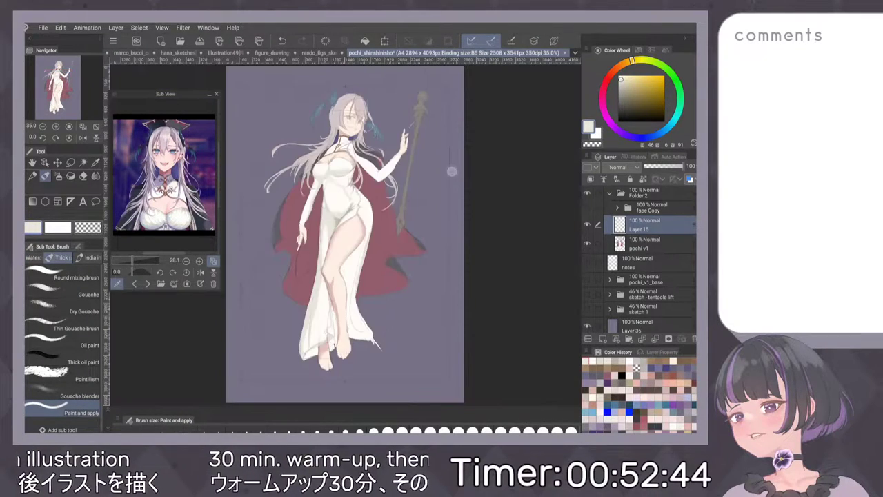
key(ctrl+minus)
scroll(349, 218, up, 4)
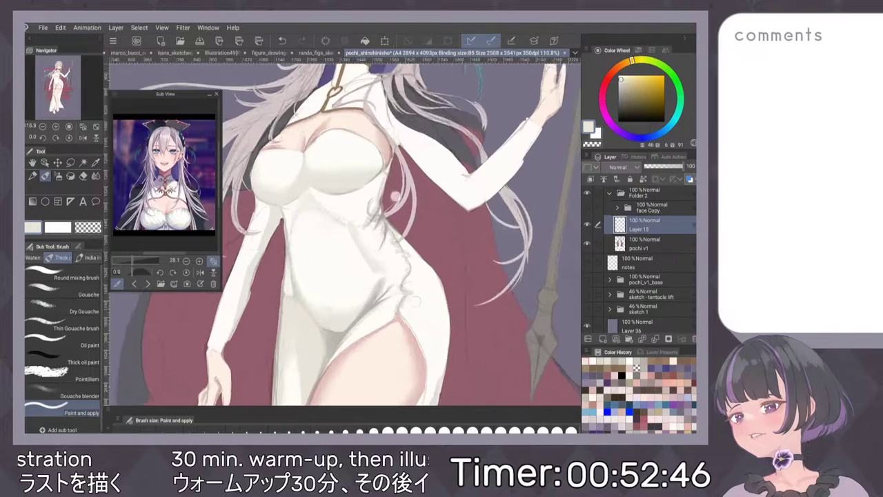
Try to smooth the belly's outer edge with the Dense watercolor brush in sampled near-white, checking the full figure.
alt+click(377, 229)
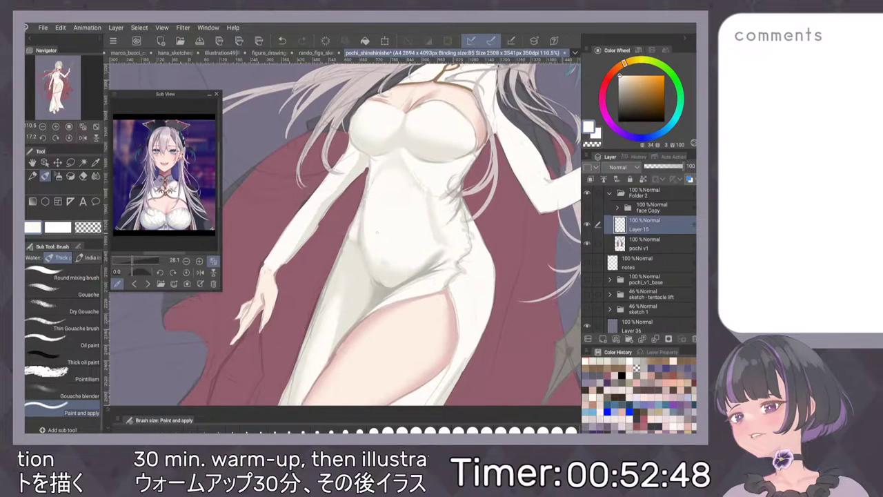
key(b)
drag(361, 222, 359, 238)
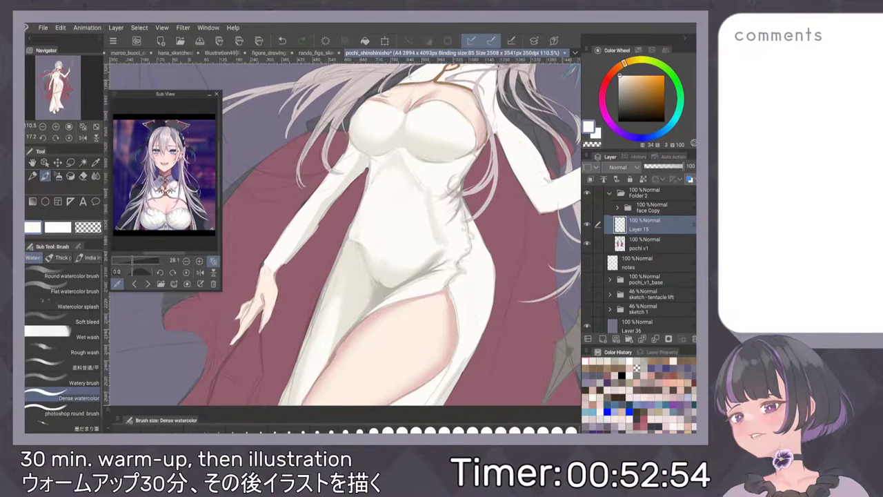
key(ctrl+0)
scroll(410, 241, down, 1)
scroll(402, 319, up, 3)
scroll(403, 317, up, 4)
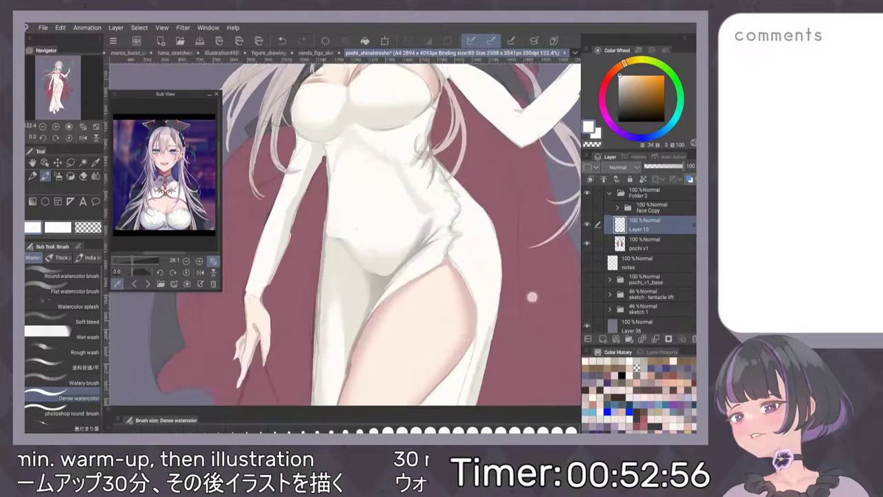
Try to define the lower belly edge beside the skirt with the pencil in sampled light beige, checking the figure mirrored.
alt+click(357, 251)
key(p)
scroll(412, 223, up, 3)
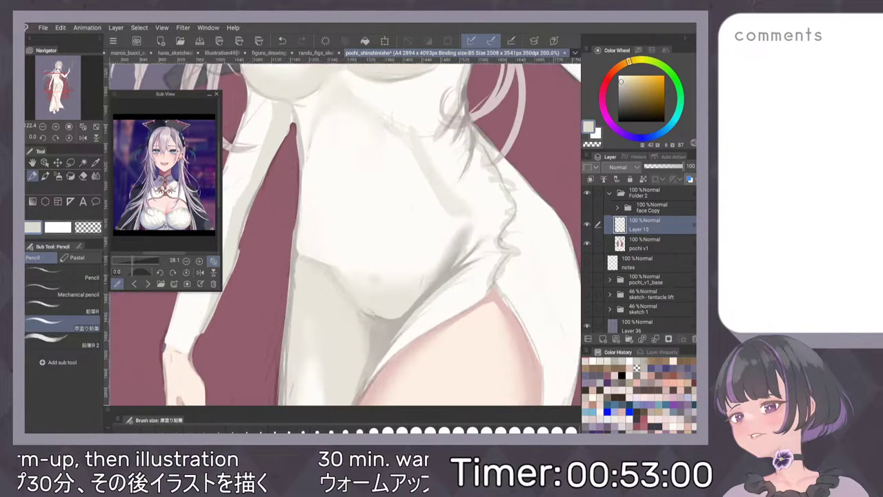
key(ctrl+0)
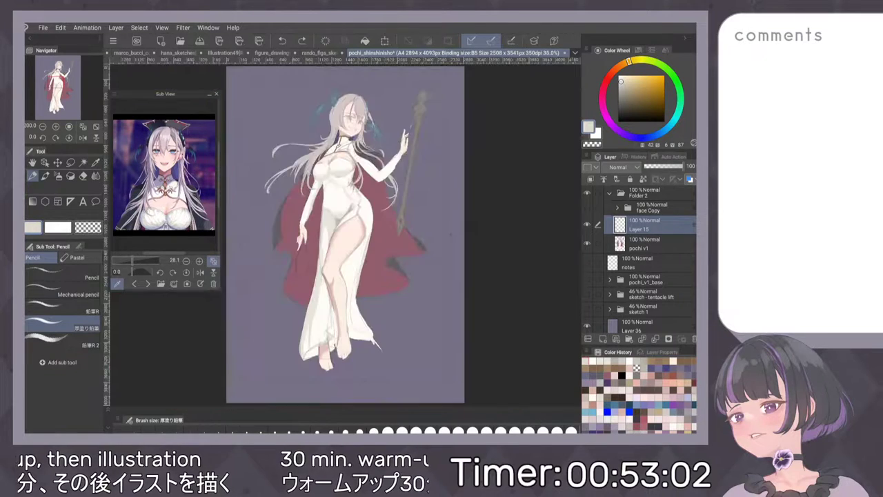
key(h)
key(h)
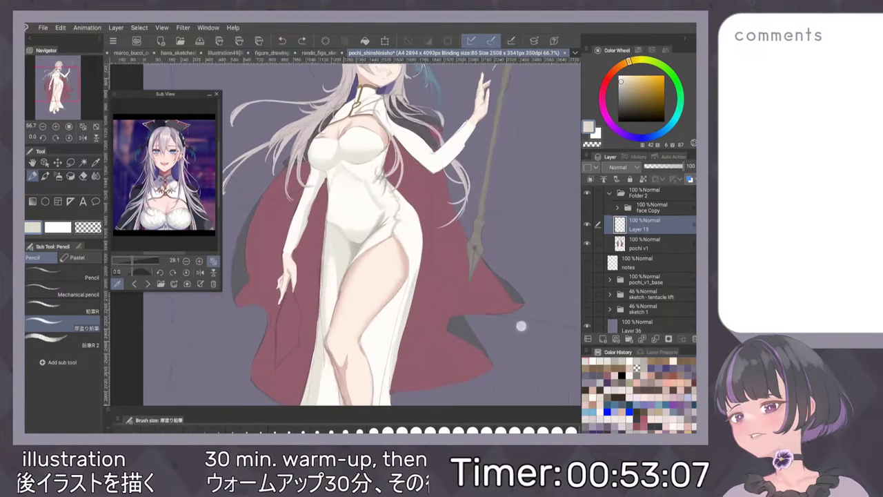
Try to refine the belly contour with the pencil in a lighter beige sampled from the dress, checking the figure mirrored.
alt+click(340, 233)
key(p)
scroll(345, 234, up, 4)
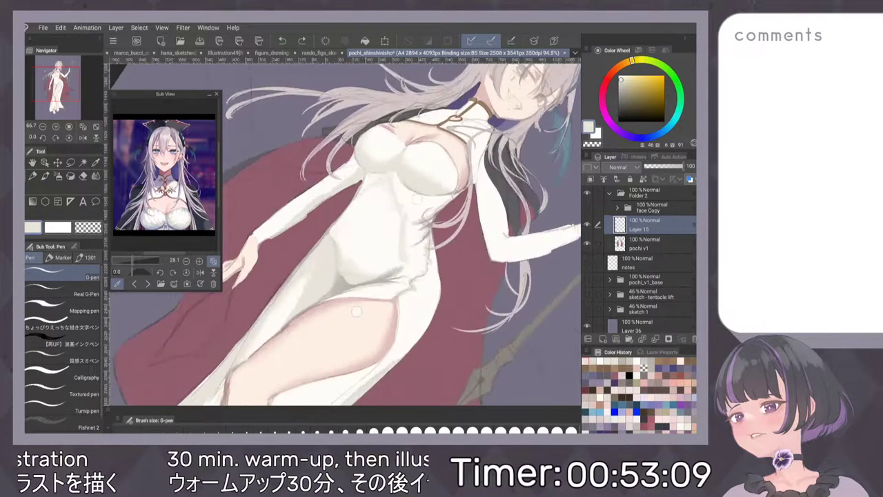
key(p)
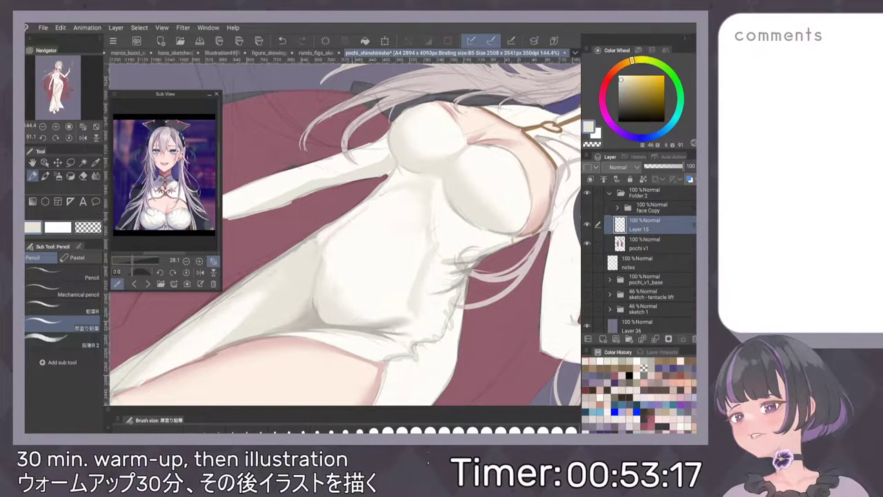
key(ctrl+0)
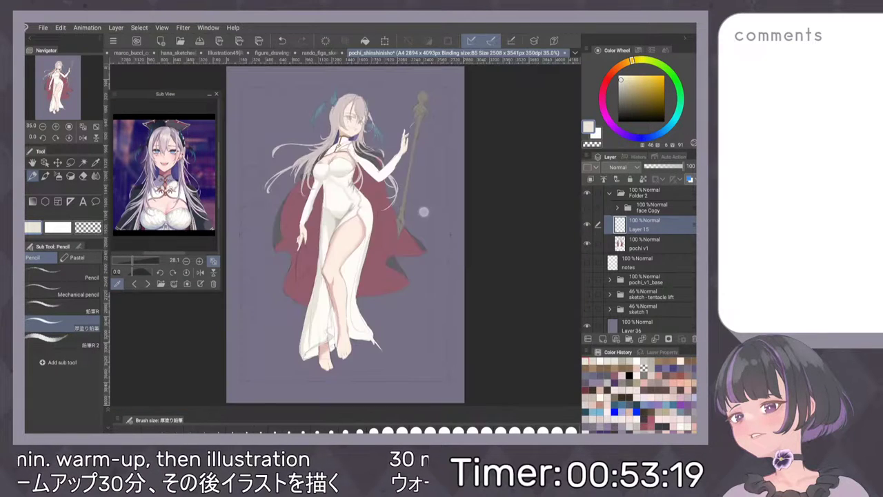
scroll(364, 185, up, 5)
key(h)
key(h)
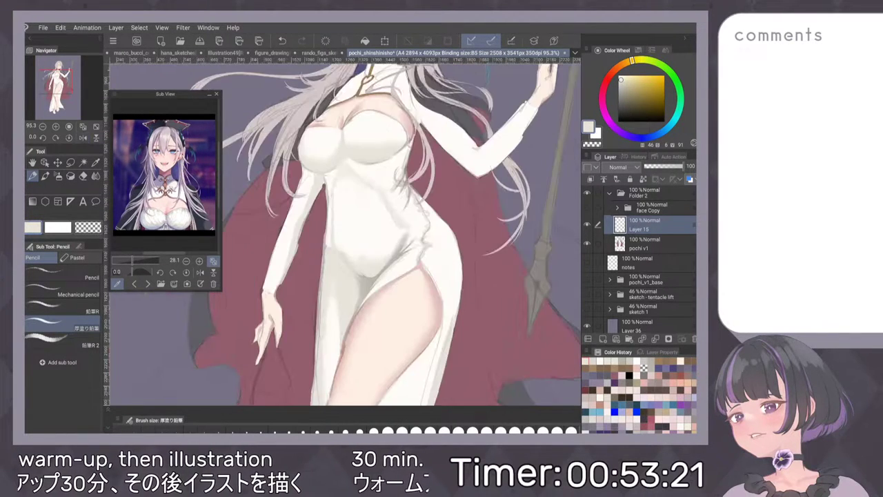
Try to lighten the belly with the Soft airbrush in sampled near-white, checking the full figure mirrored.
alt+click(363, 235)
key(b)
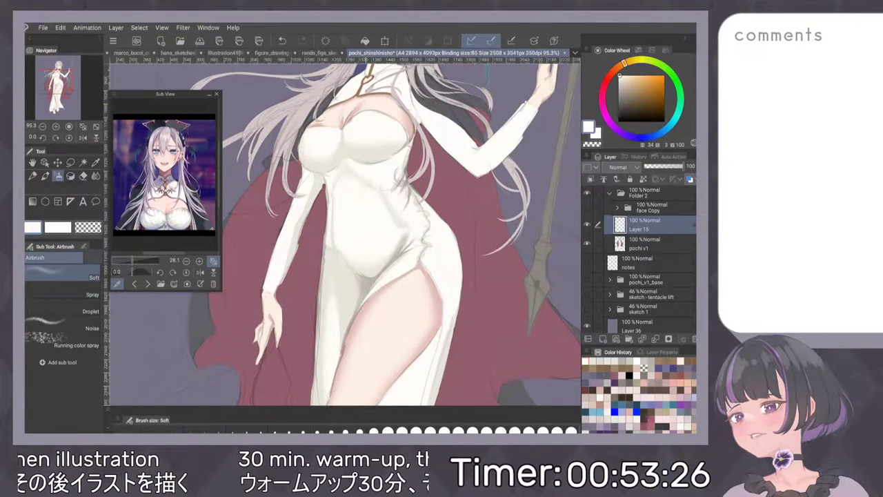
key(ctrl+0)
key(h)
key(h)
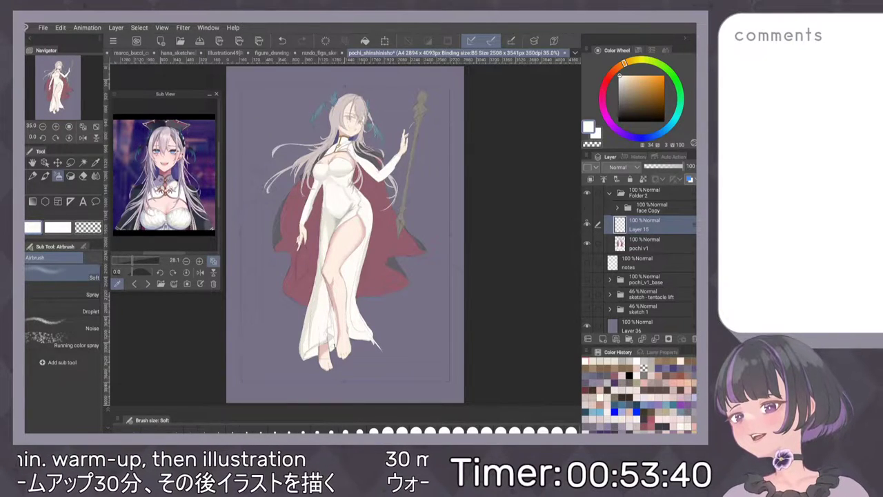
Erase the Layer 15 overpainting from the belly with the Hard eraser, comparing the full figure with the layer hidden and shown.
click(587, 224)
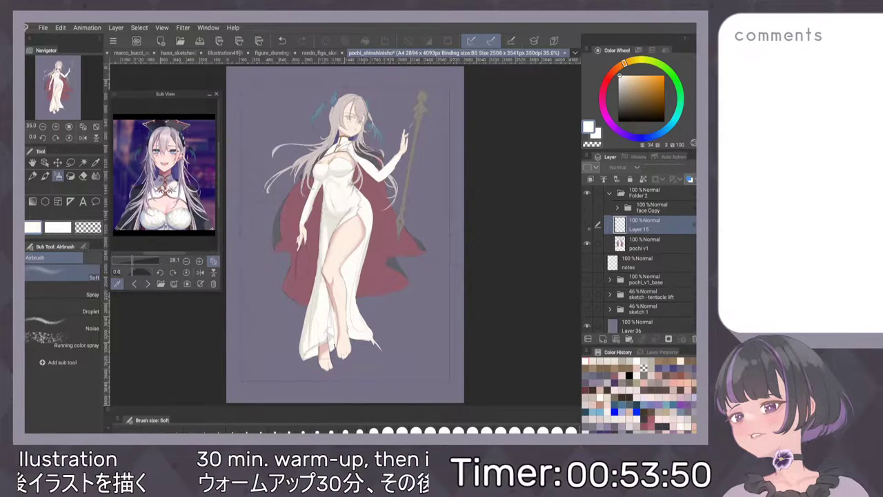
click(588, 225)
drag(417, 205, 419, 207)
scroll(397, 263, up, 3)
key(e)
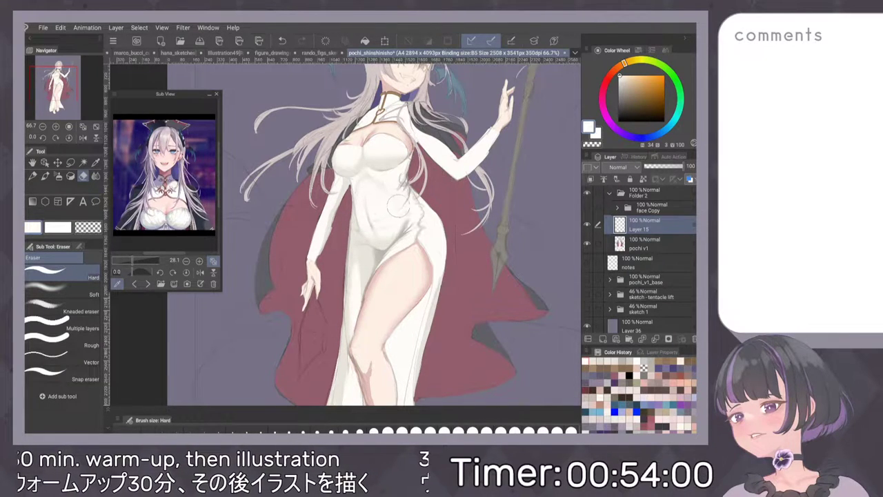
key(ctrl+0)
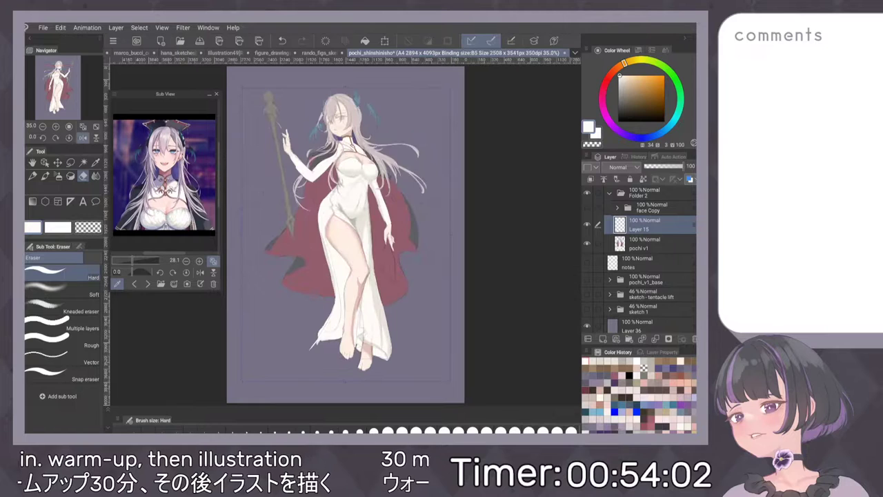
scroll(392, 242, up, 3)
scroll(407, 252, down, 2)
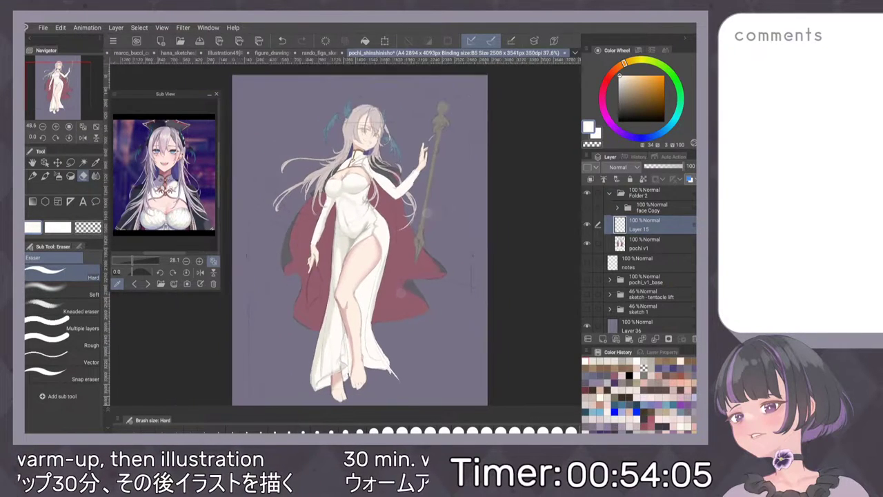
click(587, 224)
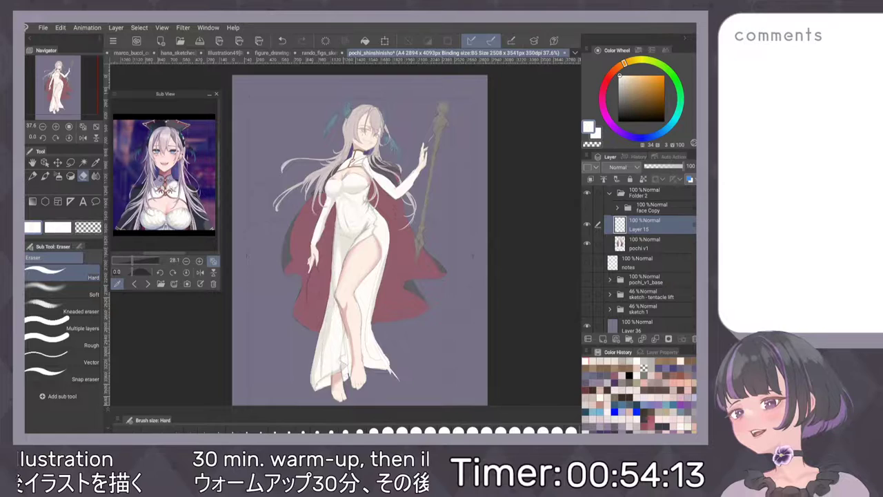
scroll(390, 198, down, 2)
Refine the dress crease above the inner thigh with the G-pen in sampled darker beige, checking the full figure mirrored.
scroll(390, 198, up, 6)
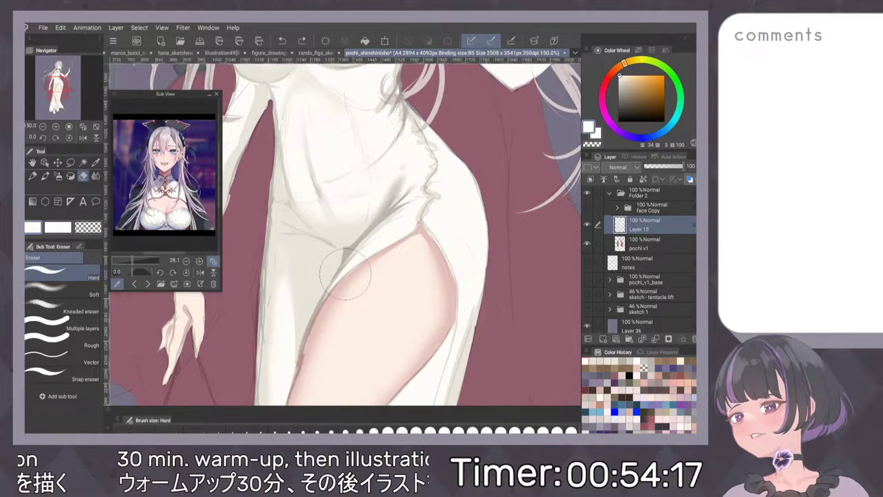
key(p)
alt+click(345, 254)
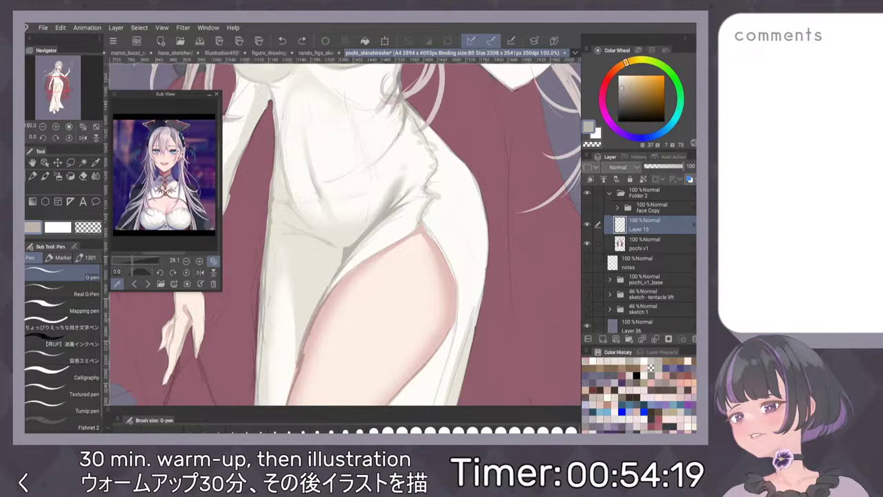
key(ctrl+0)
key(h)
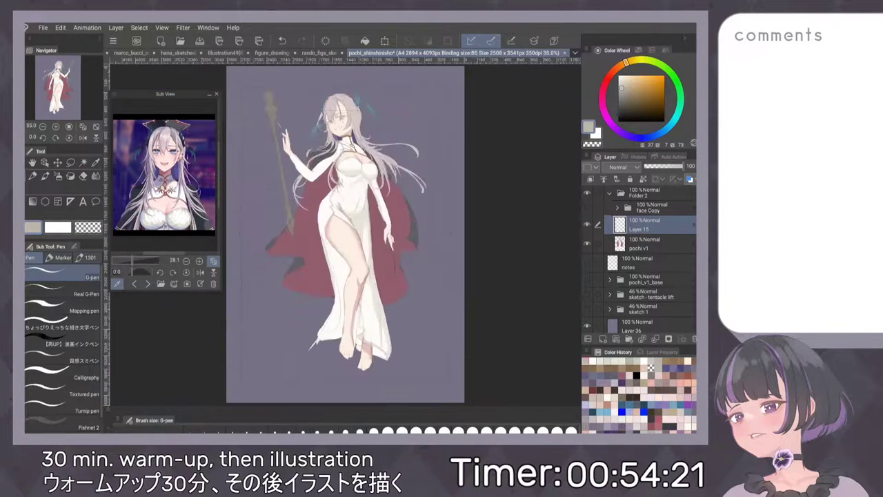
key(h)
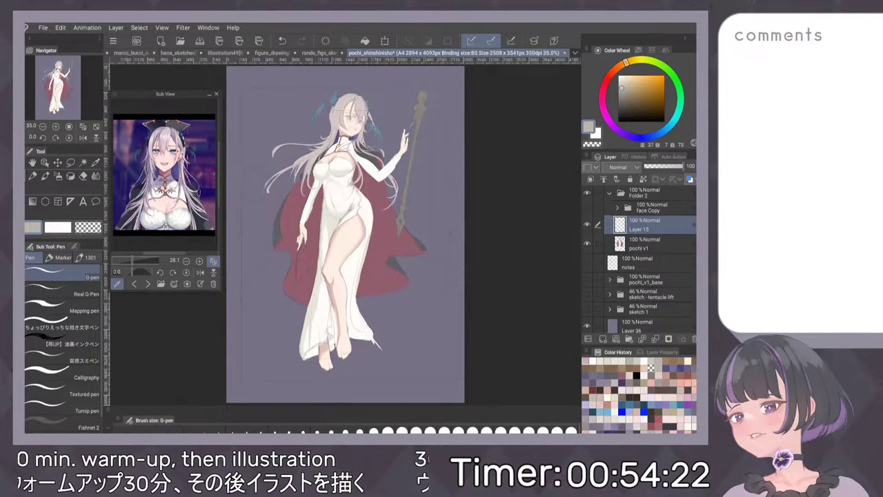
scroll(345, 282, up, 3)
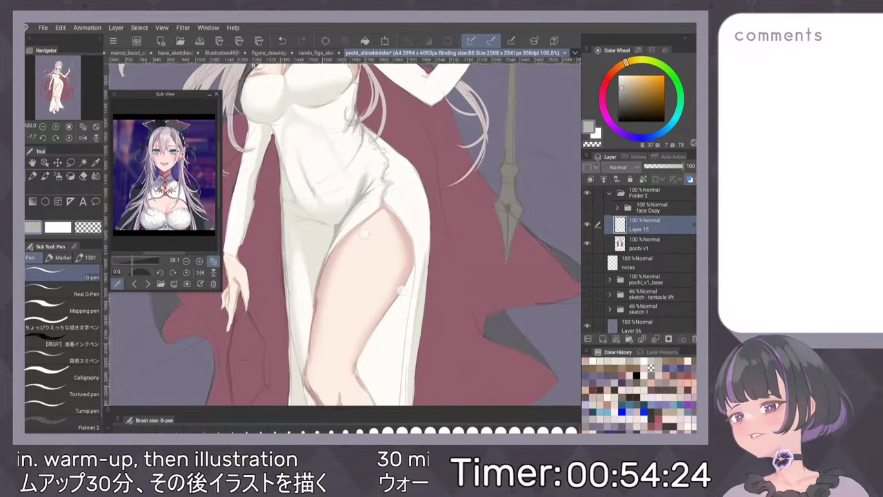
scroll(383, 262, up, 4)
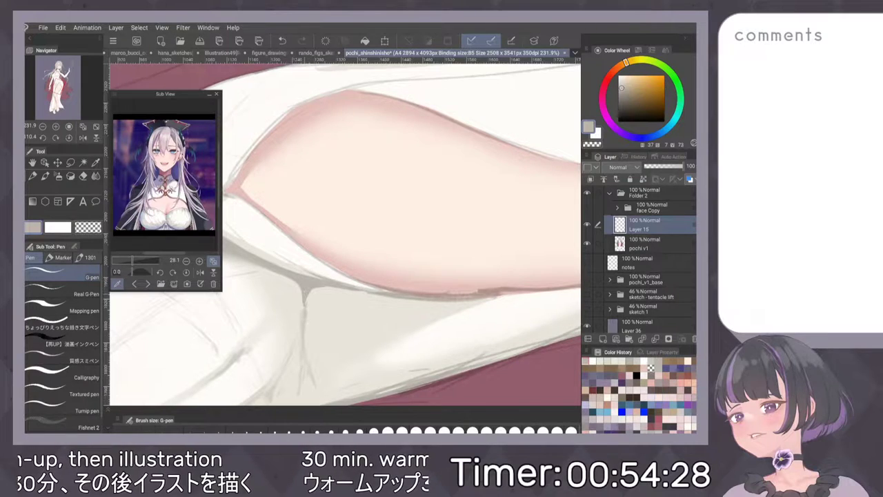
key(ctrl+0)
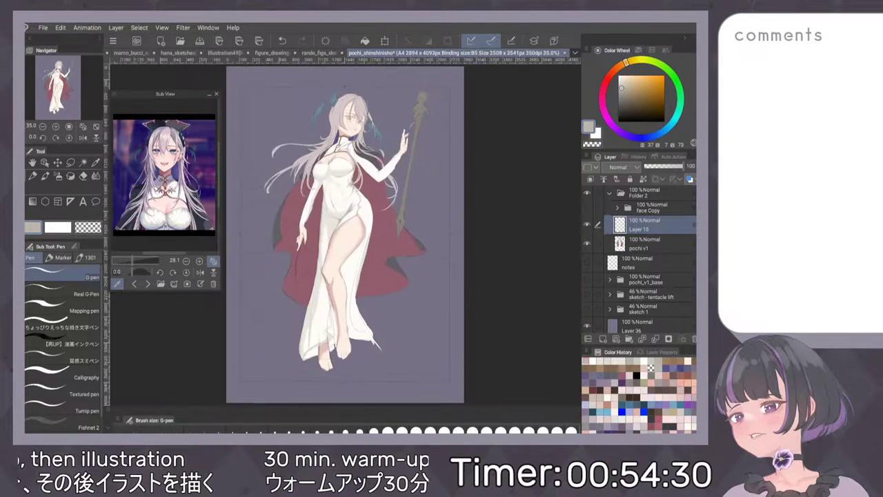
key(h)
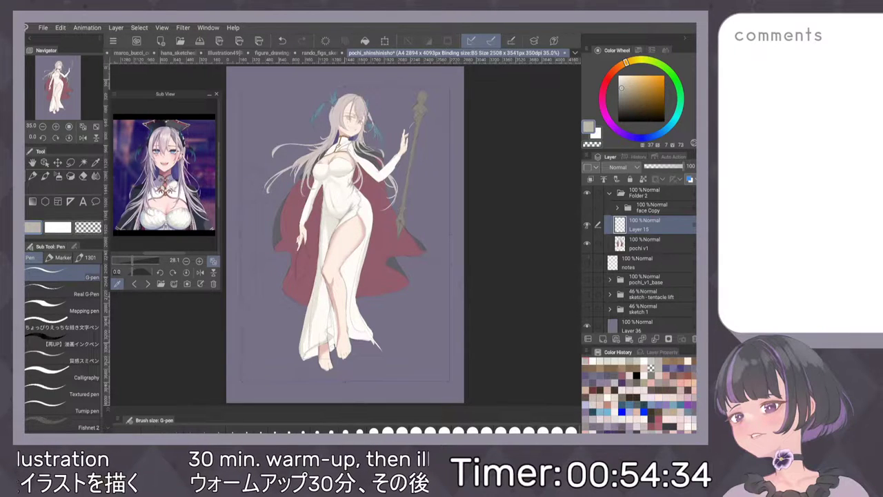
Compare the full figure with Layer 15 and the pochi v1 layer each hidden and shown.
click(587, 225)
click(587, 225)
click(588, 243)
click(588, 244)
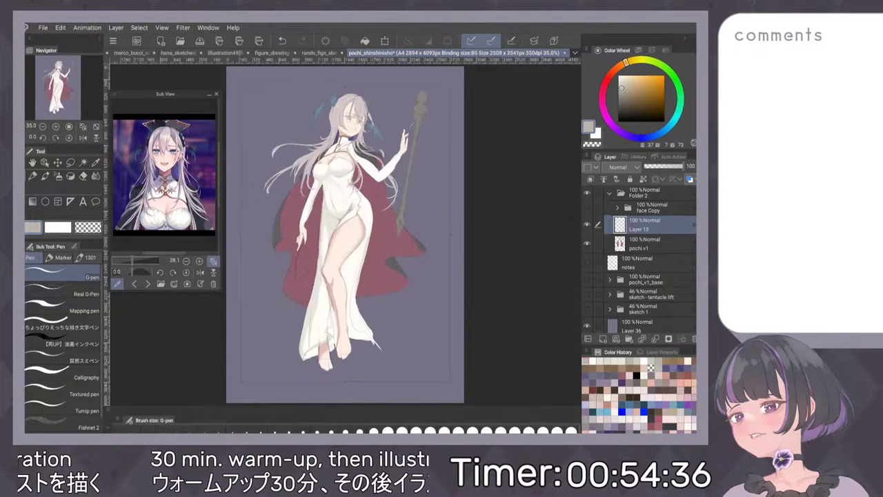
click(587, 224)
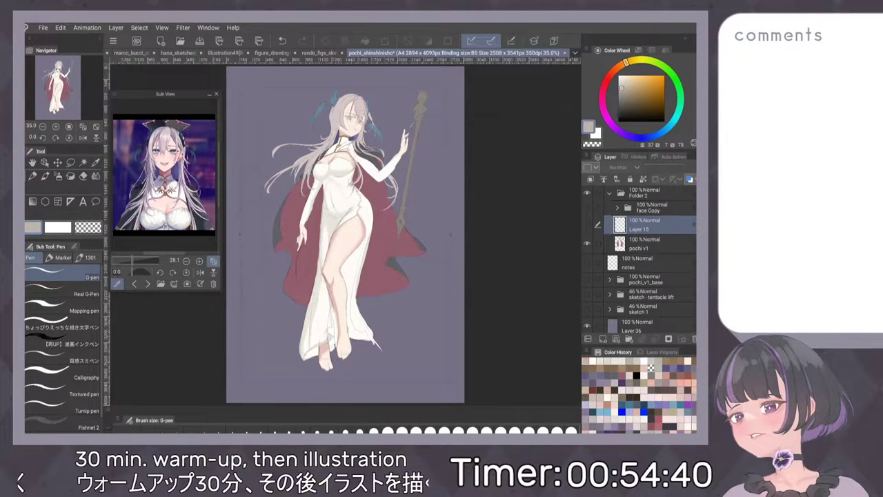
click(587, 224)
Lighten the dress around the hip and lower belly on Layer 15 with the Dense watercolor brush in sampled near-white.
drag(346, 285, 347, 289)
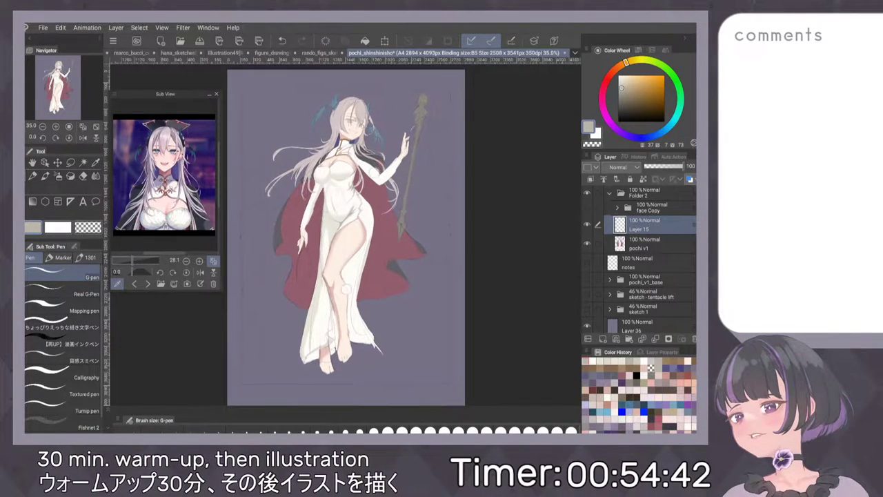
scroll(347, 289, up, 9)
alt+click(408, 214)
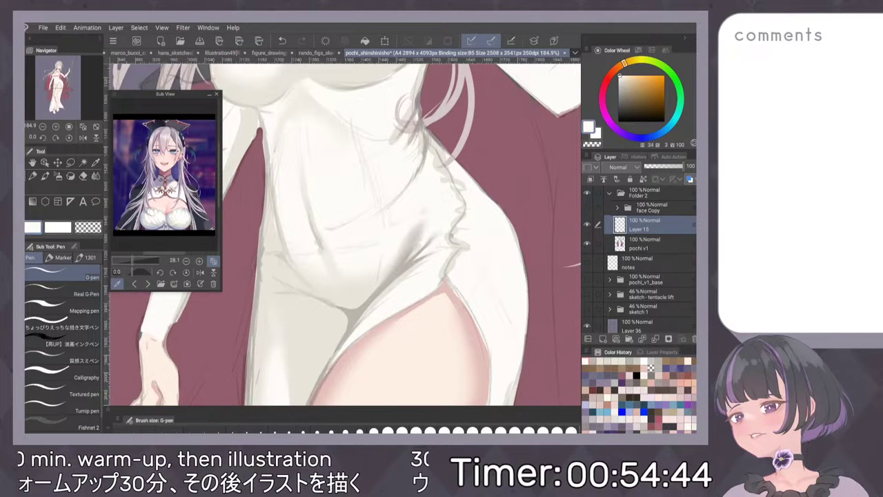
key(b)
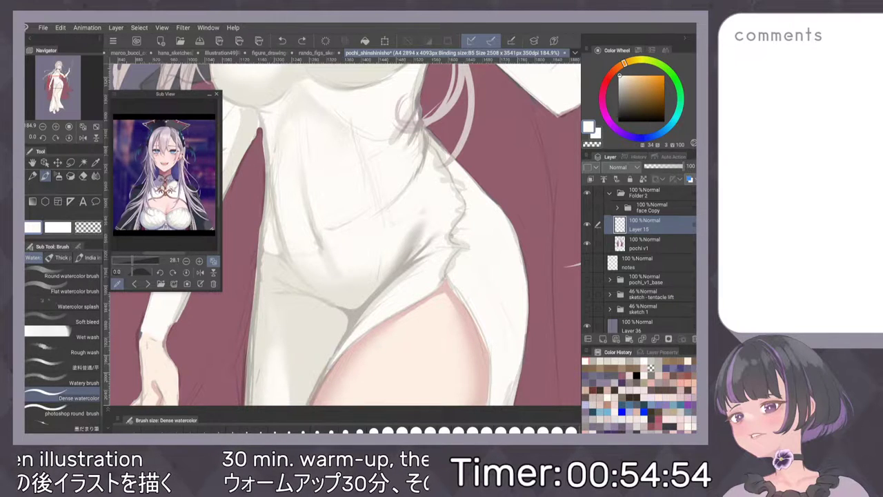
scroll(417, 281, down, 6)
scroll(358, 308, up, 8)
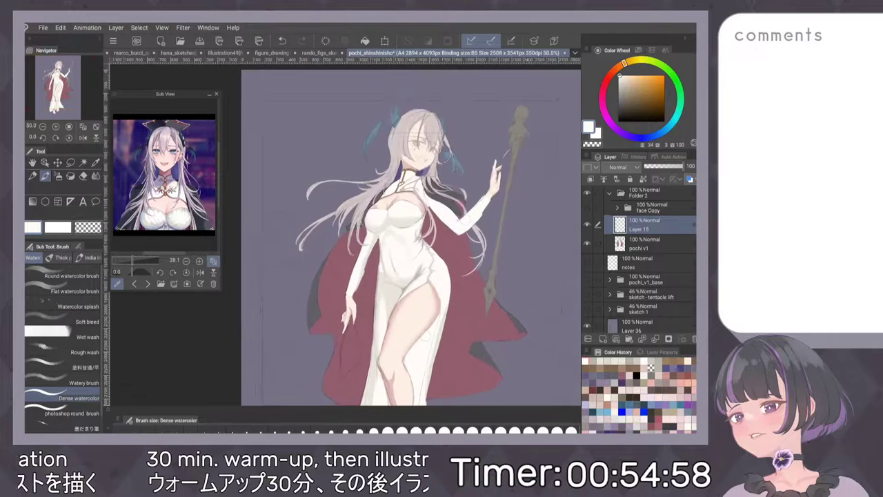
Shade the side of the dress between waist and hip near the lowered arm in sampled beiges, checking the full figure mirrored.
alt+click(358, 309)
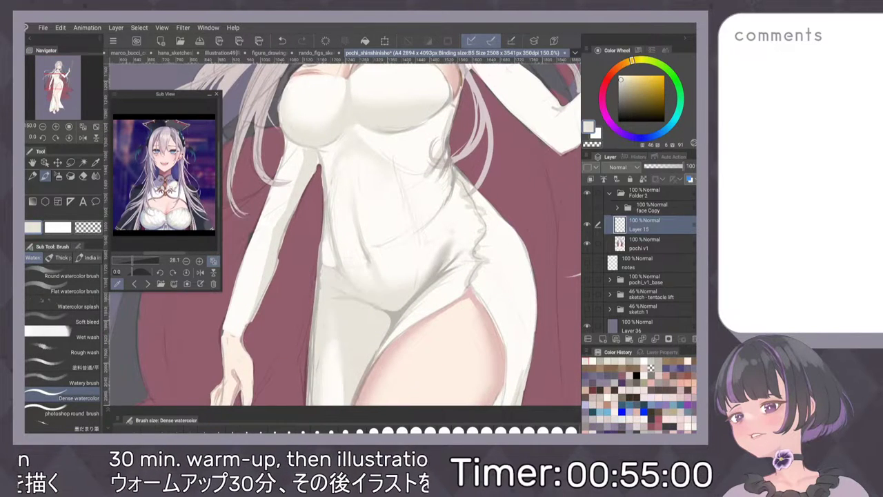
alt+click(327, 227)
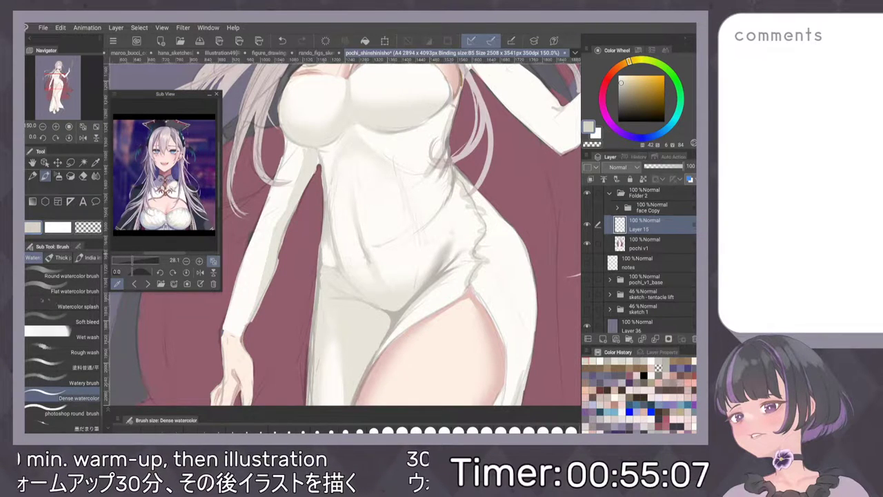
alt+click(320, 255)
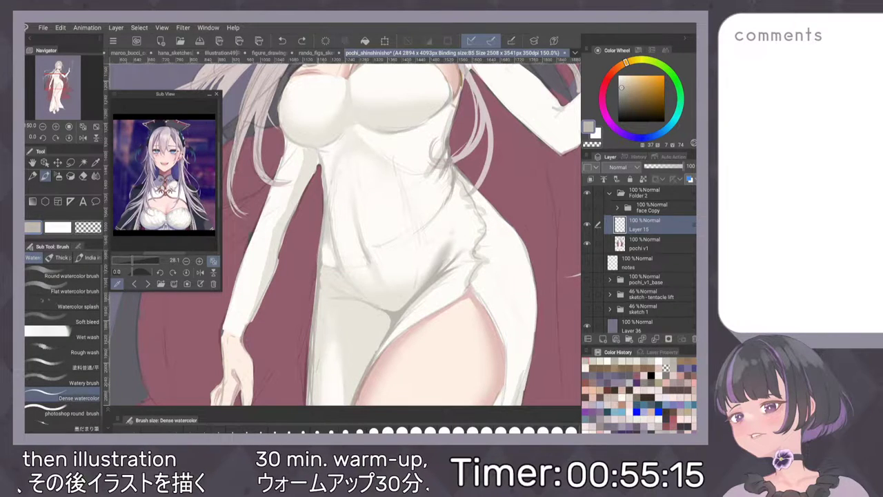
alt+click(324, 293)
drag(320, 264, 316, 298)
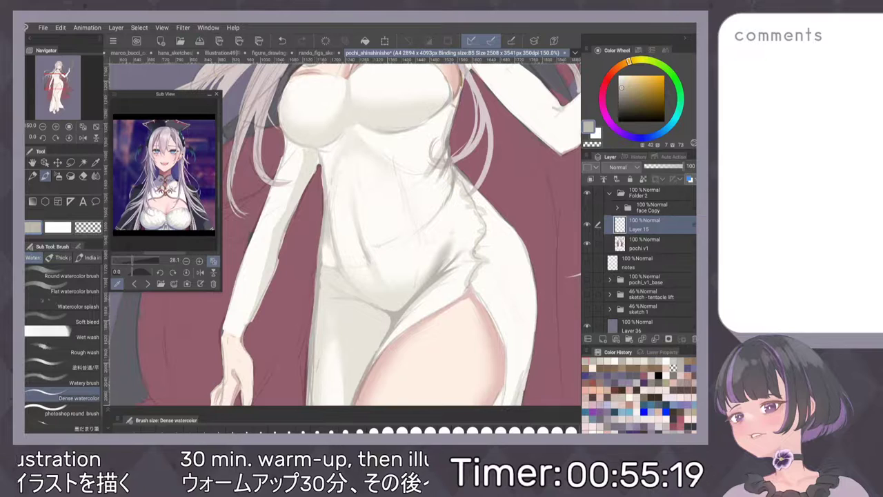
key(ctrl+0)
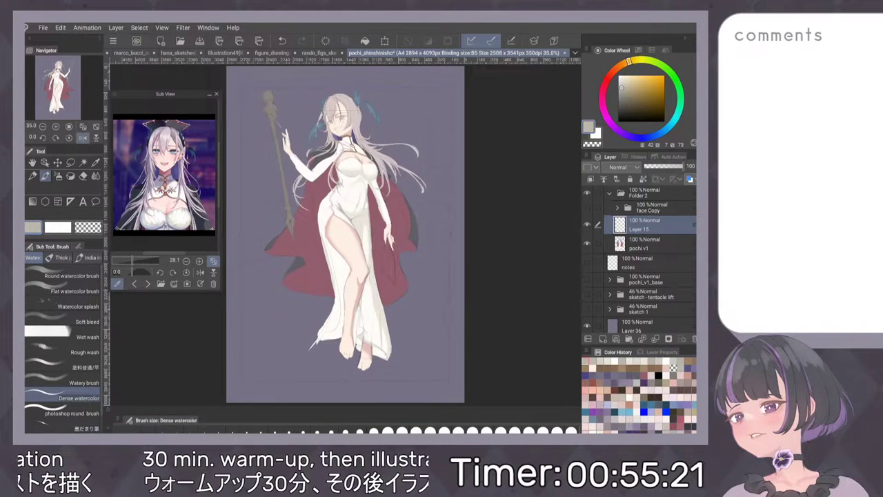
click(83, 138)
Lighten the hip fold beside the lowered arm with the 塗料普通/平 brush in sampled near-white, checking the figure mirrored.
scroll(331, 186, up, 10)
scroll(357, 232, up, 5)
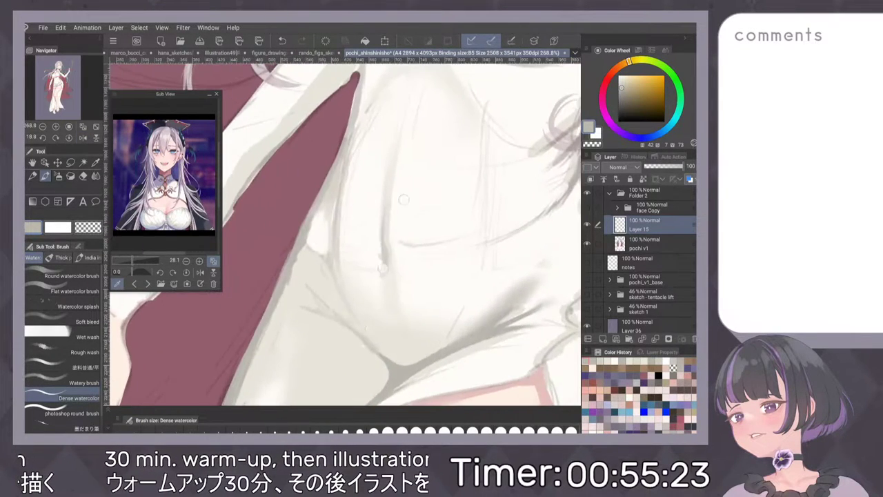
alt+click(314, 253)
click(63, 364)
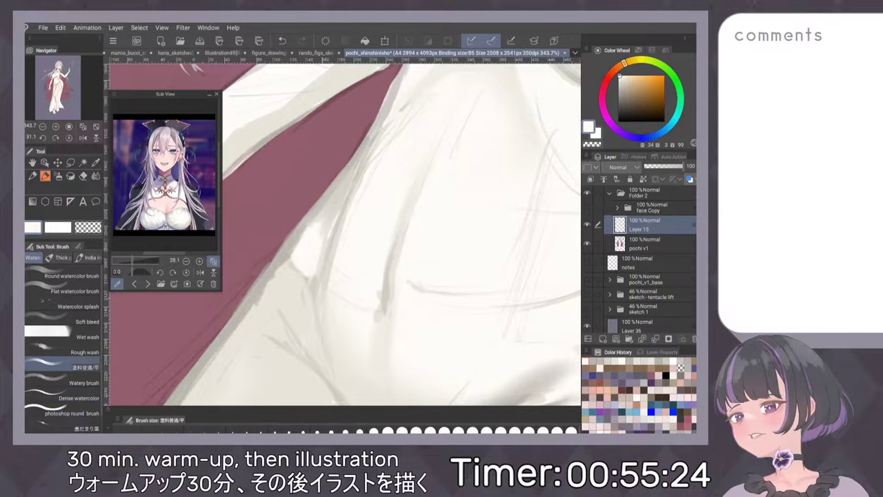
drag(320, 243, 335, 205)
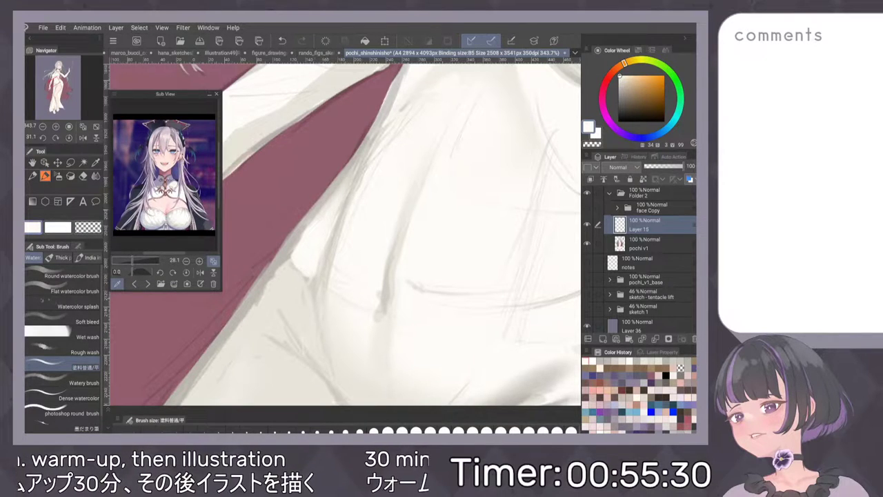
key(ctrl+0)
scroll(350, 191, up, 5)
key(h)
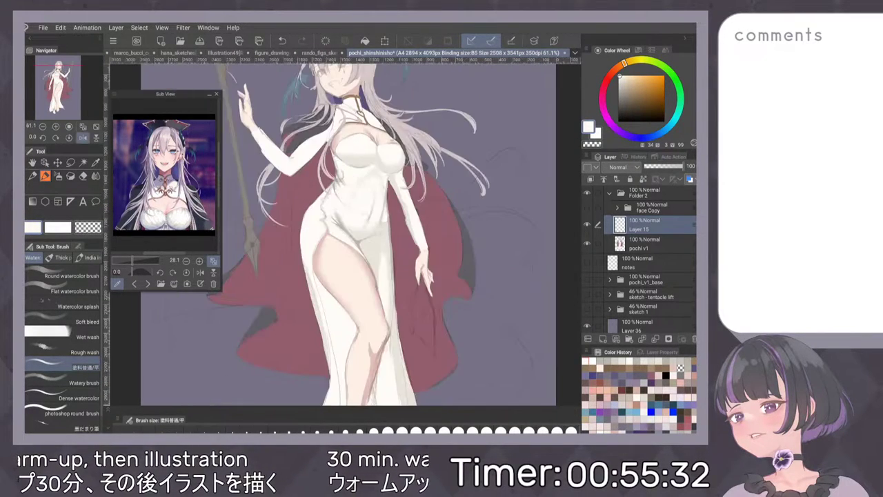
Rework the edge of the hip fold beside the lowered arm in sampled light and darker beige.
key(h)
scroll(293, 214, up, 5)
alt+click(339, 299)
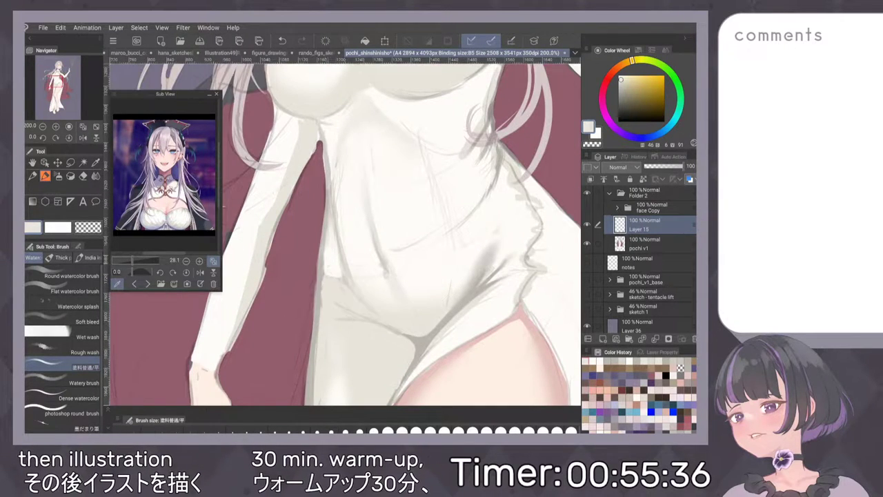
alt+click(330, 284)
mouse_move(328, 279)
mouse_down()
mouse_move(338, 278)
mouse_move(327, 270)
mouse_up()
alt+click(322, 272)
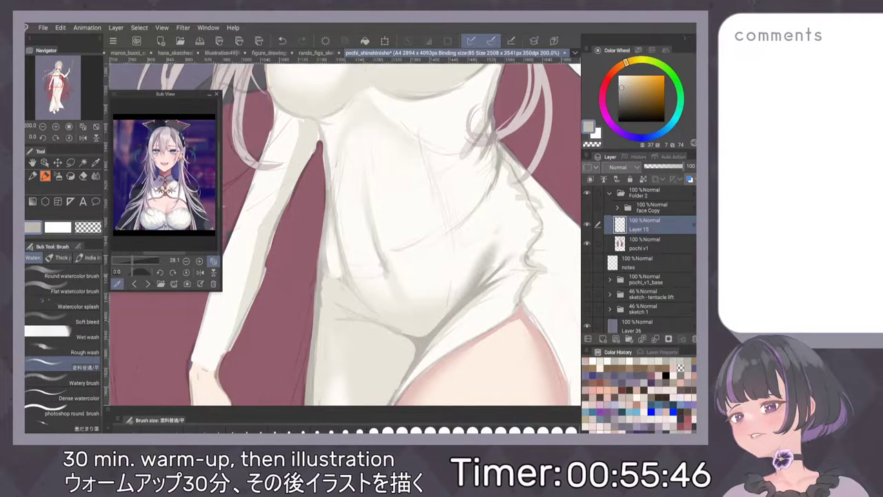
alt+click(347, 283)
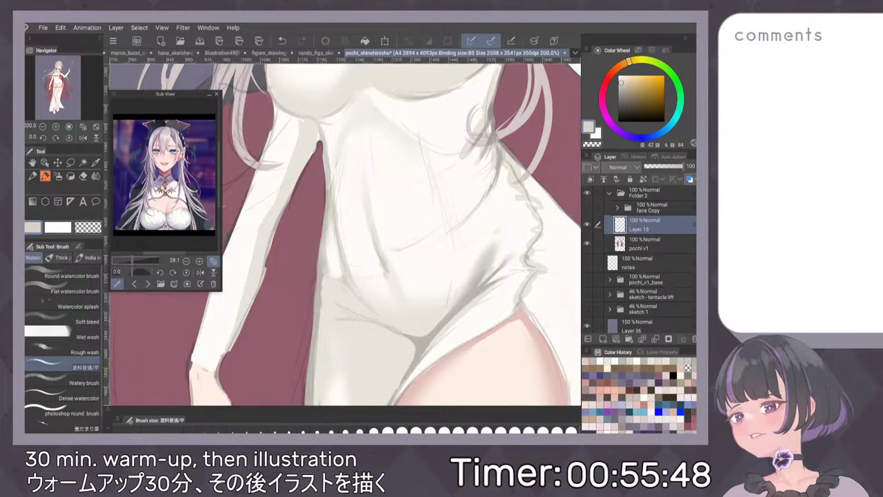
Refine the hip fold with the 厚塗り鉛筆 pencil at a smaller size in sampled light beige and near-white, checking the figure from afar.
key(p)
key(p)
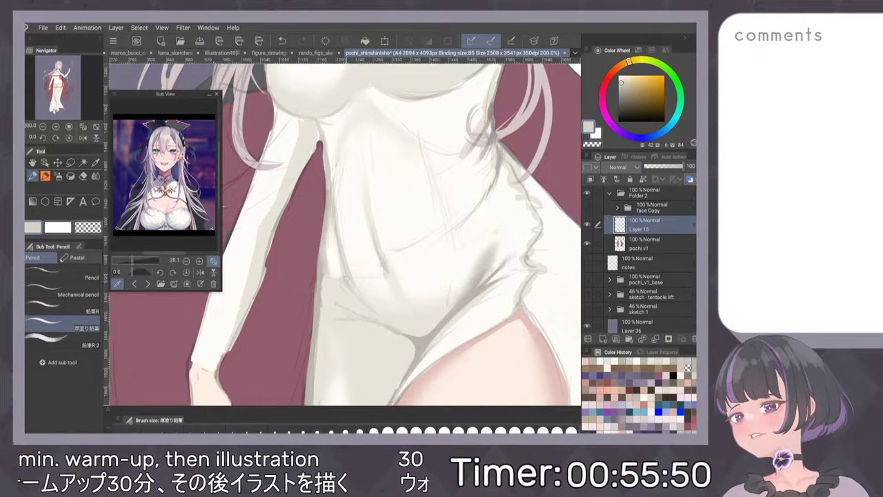
key([)
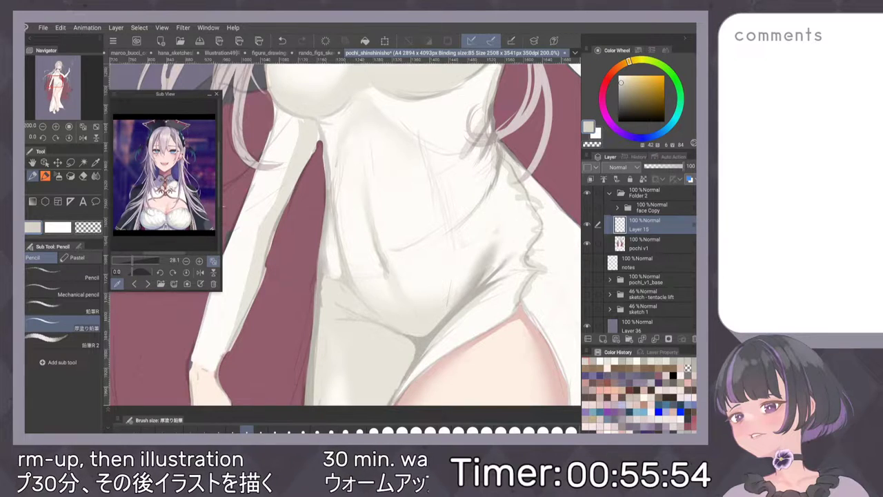
alt+click(350, 256)
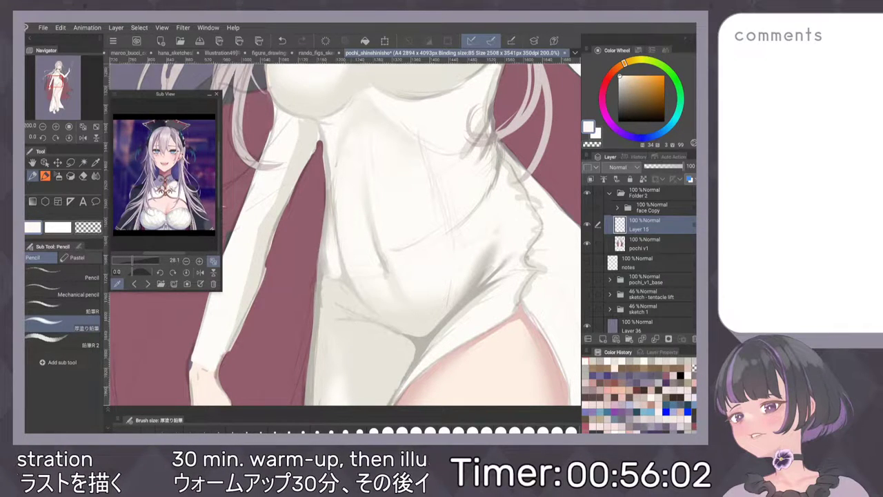
key(ctrl+0)
key(ctrl+plus)
key(ctrl+plus)
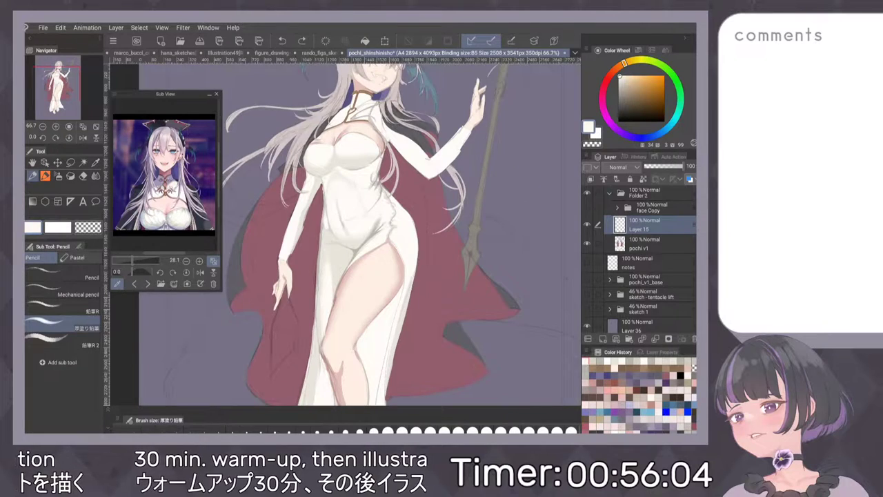
key(ctrl+plus)
key(ctrl+plus)
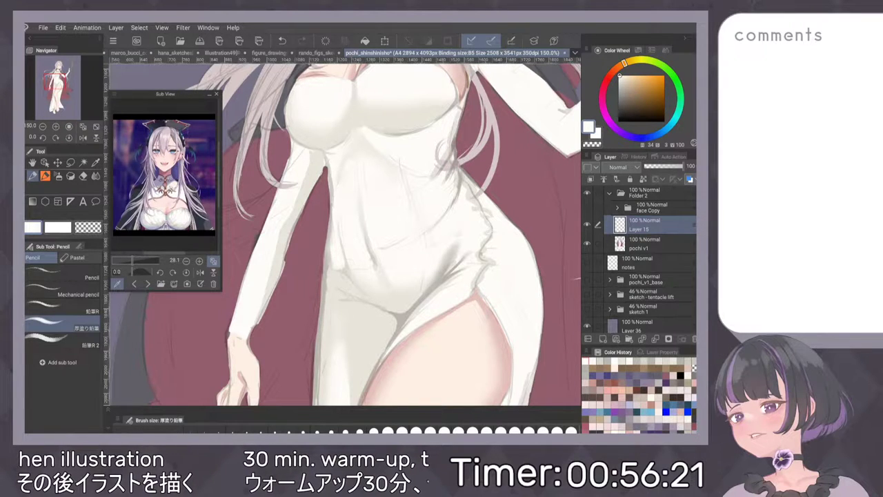
scroll(419, 250, down, 5)
scroll(452, 269, up, 3)
scroll(357, 270, up, 3)
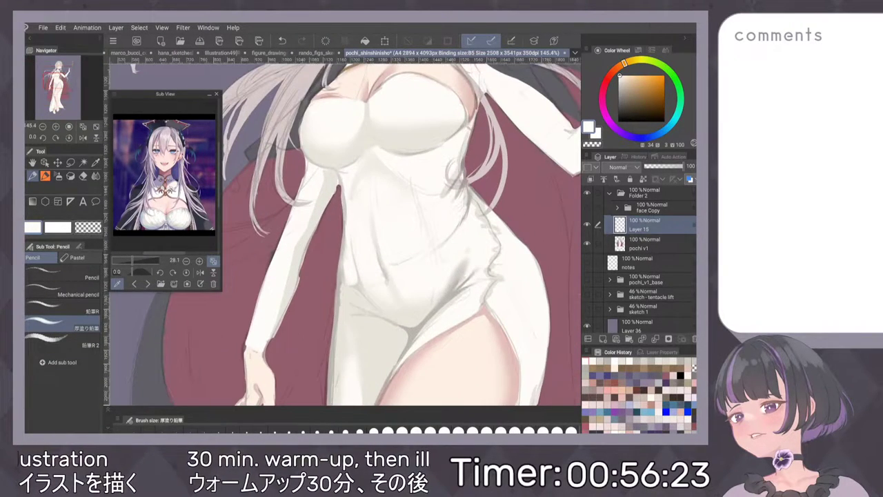
Blend the shading below the hip fold in sampled light beige, using the pencil and the Dense watercolor brush, checking the figure mirrored.
alt+click(359, 299)
drag(351, 304, 366, 312)
click(45, 176)
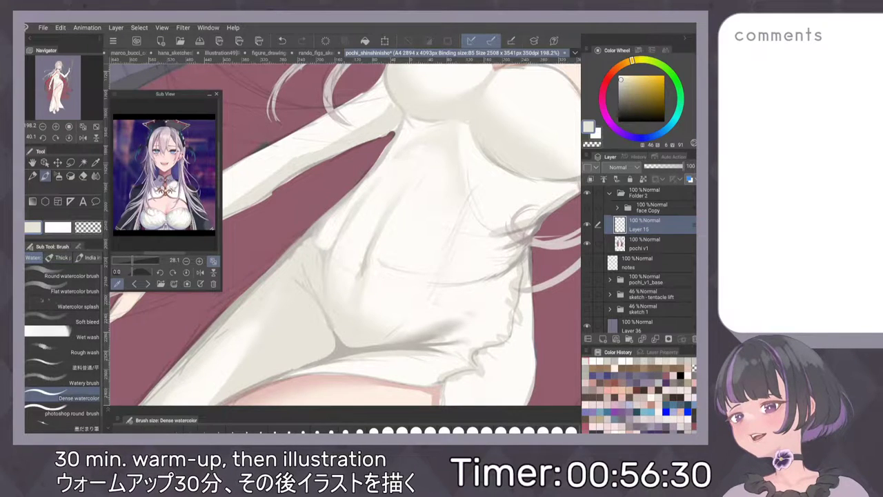
key(ctrl+0)
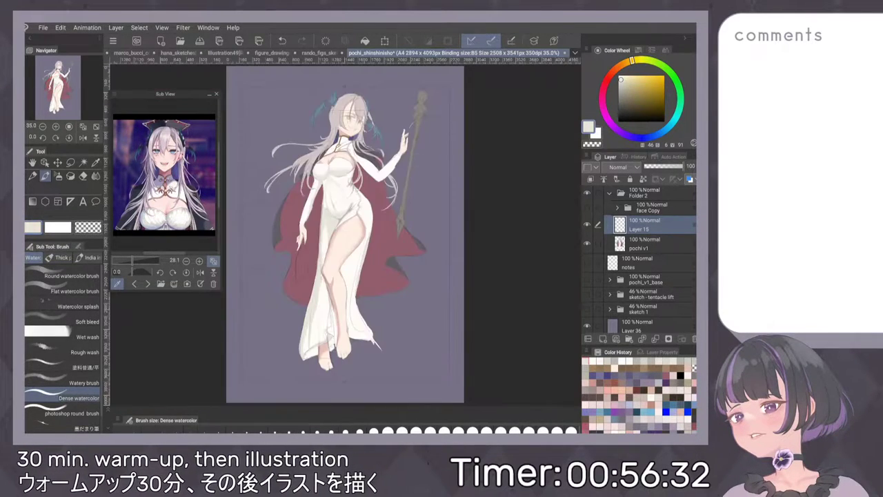
scroll(316, 190, up, 2)
key(h)
key(h)
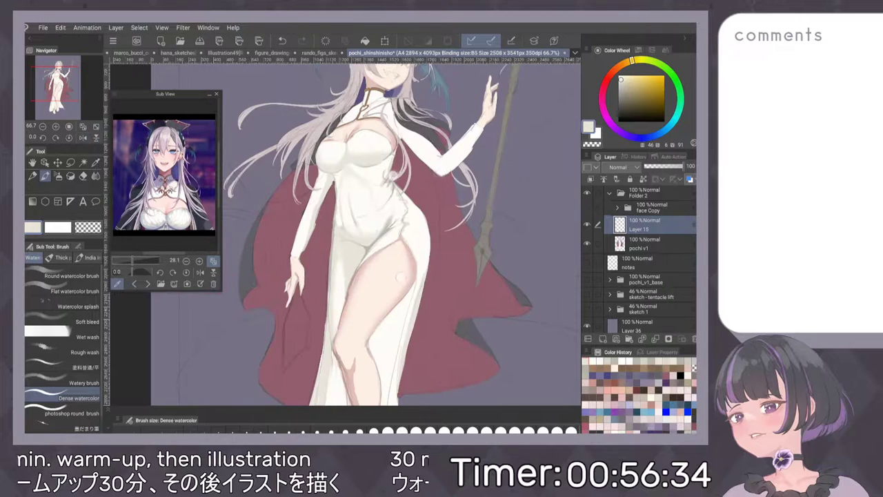
Examine the belly and hip shading up close and across the whole figure, including the mirrored view.
scroll(320, 180, up, 1)
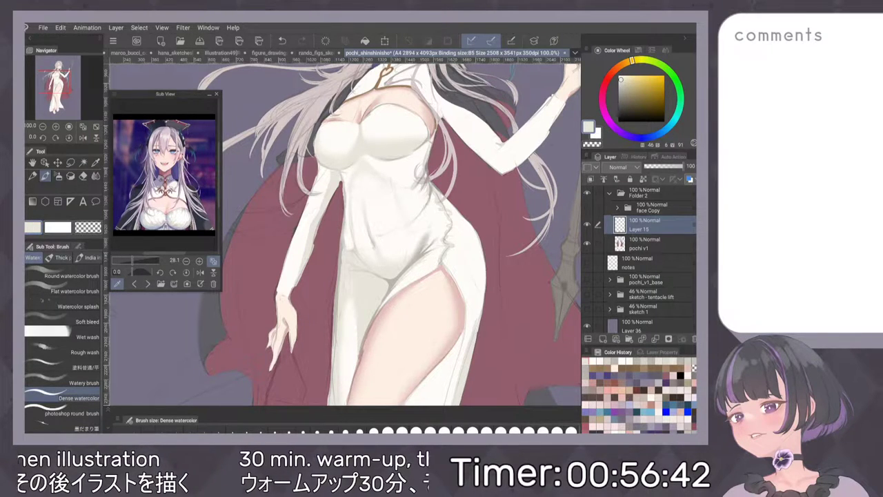
scroll(518, 273, down, 1)
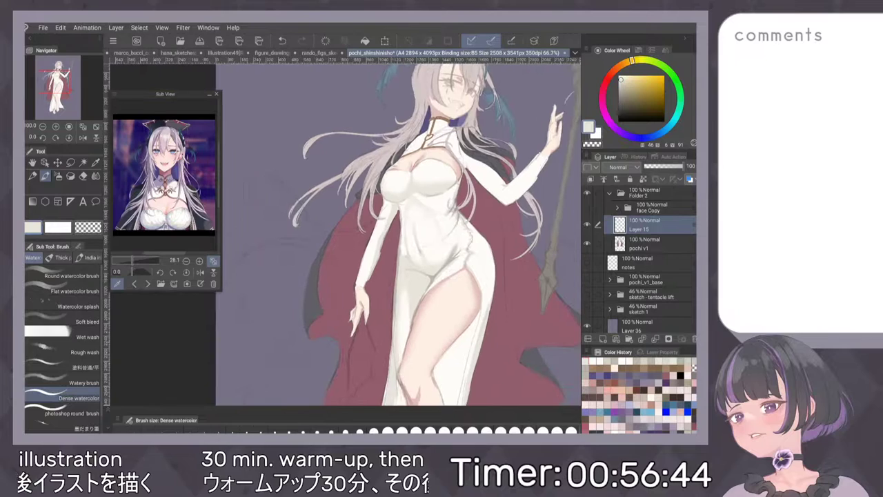
scroll(467, 199, down, 2)
scroll(477, 204, up, 2)
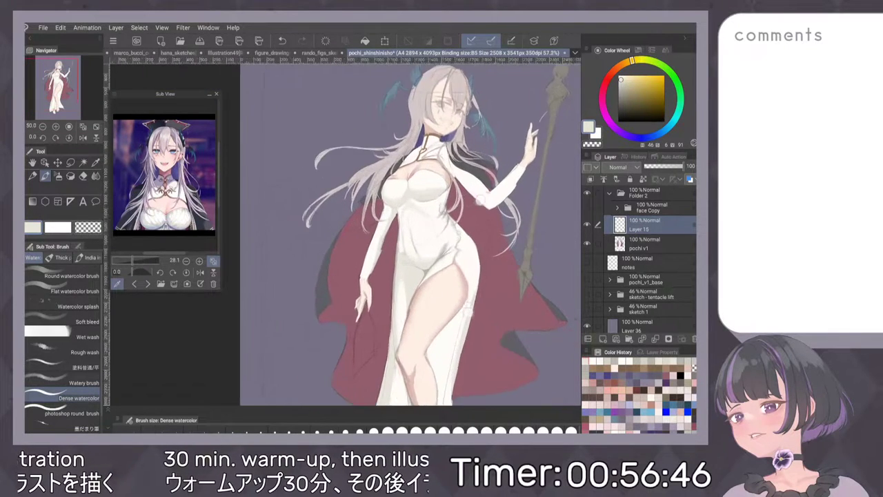
scroll(476, 204, up, 4)
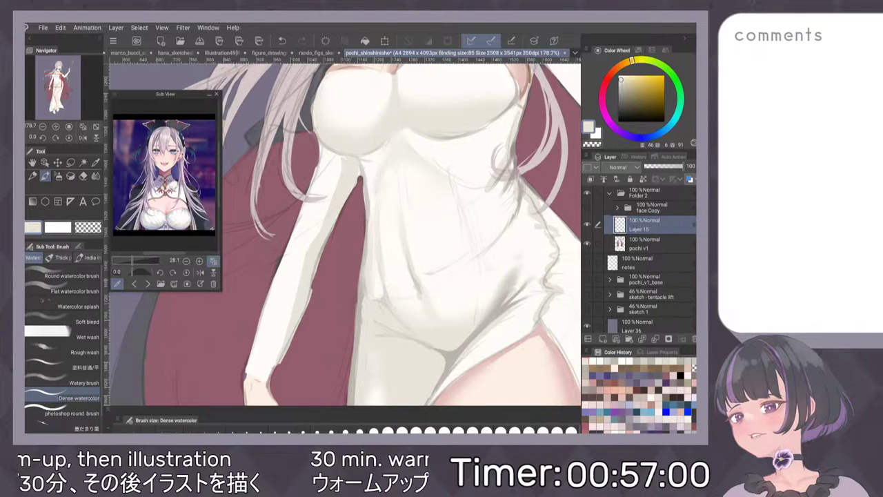
key(ctrl+0)
scroll(392, 266, up, 3)
scroll(339, 228, up, 4)
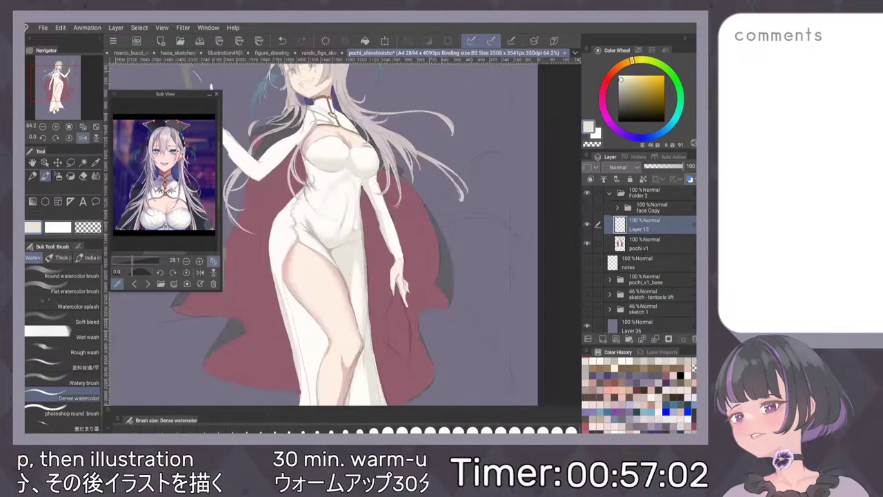
Undo the last stroke and repaint the waist-side fold near the lowered arm in sampled darker beige, checking the full figure.
alt+click(316, 257)
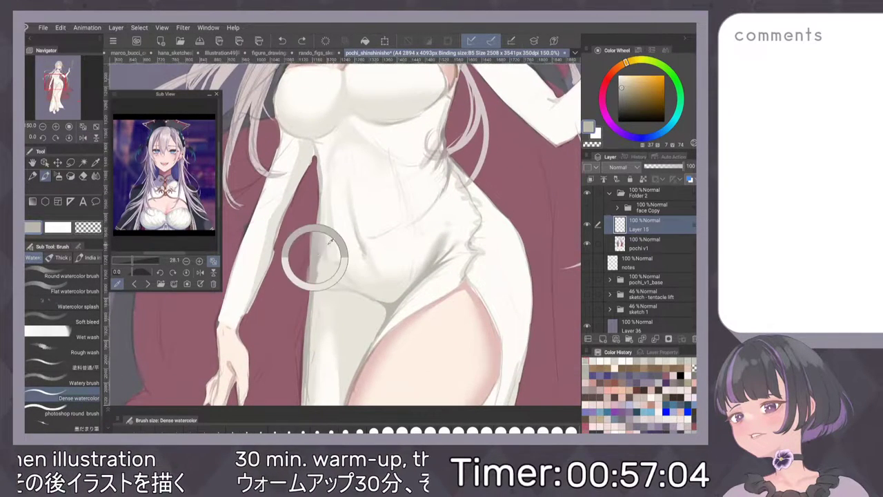
key(ctrl+z)
mouse_move(322, 237)
mouse_down()
mouse_move(323, 263)
mouse_move(323, 209)
mouse_up()
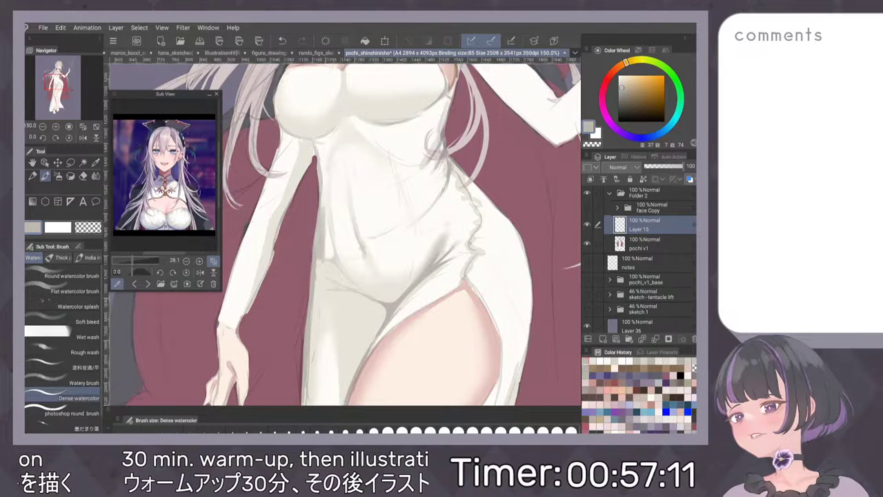
key(ctrl+0)
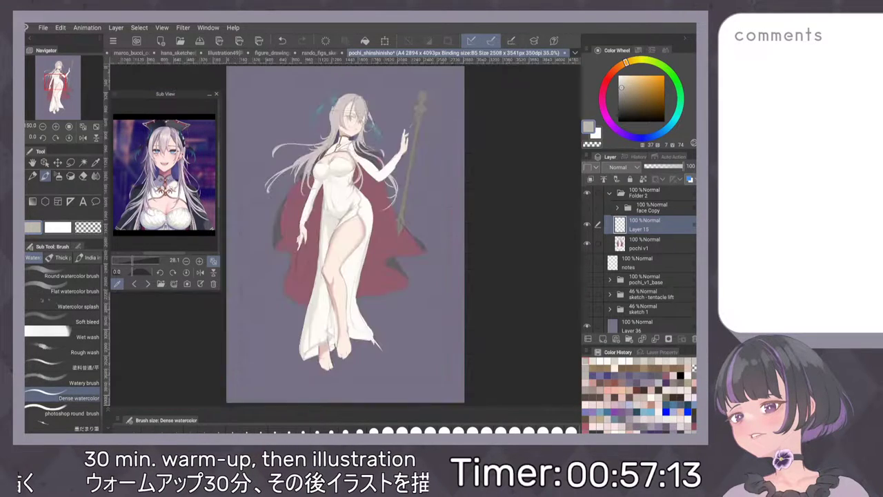
key(h)
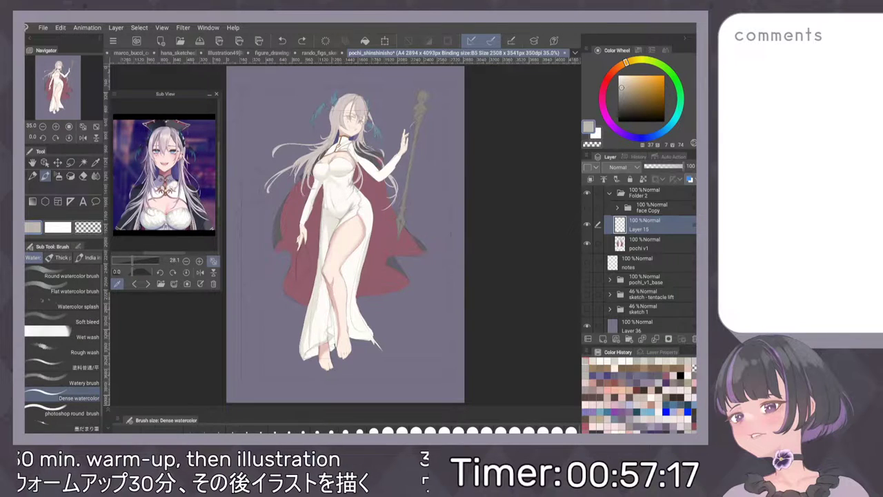
scroll(416, 187, up, 2)
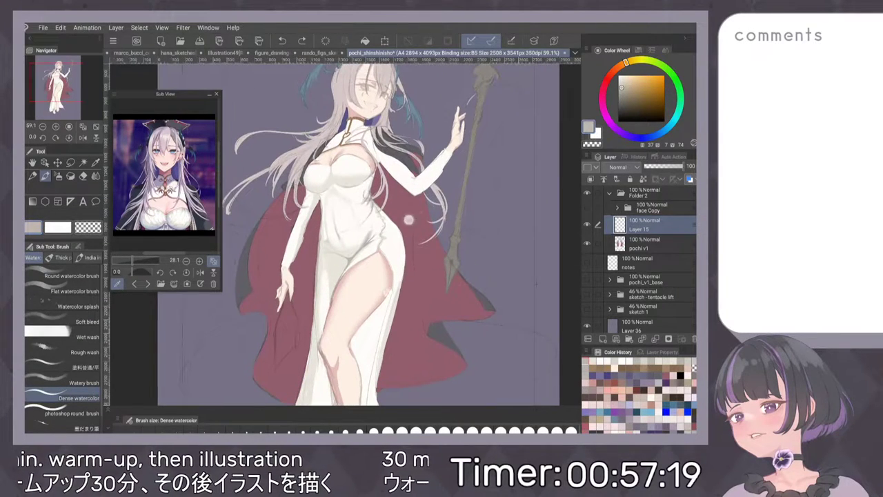
Paint over the sketch lines and folds on the belly with a larger Dense watercolor brush in sampled near-white.
scroll(422, 245, up, 2)
scroll(438, 235, up, 4)
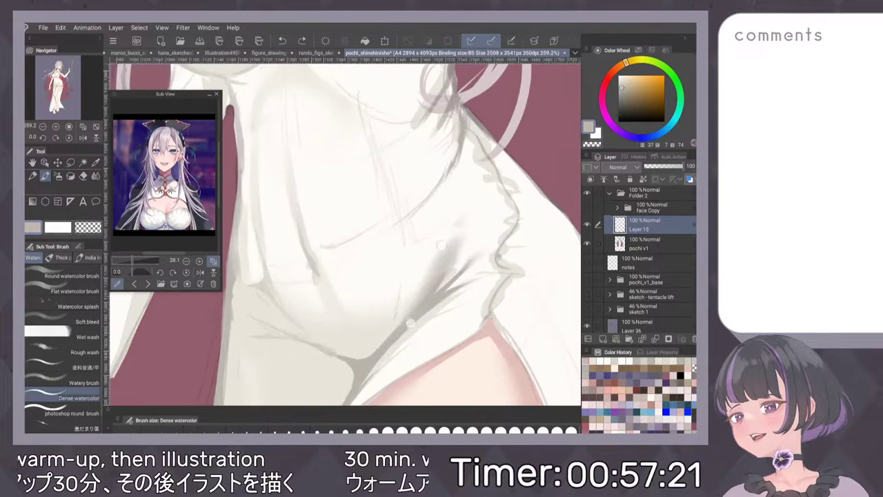
scroll(449, 242, down, 1)
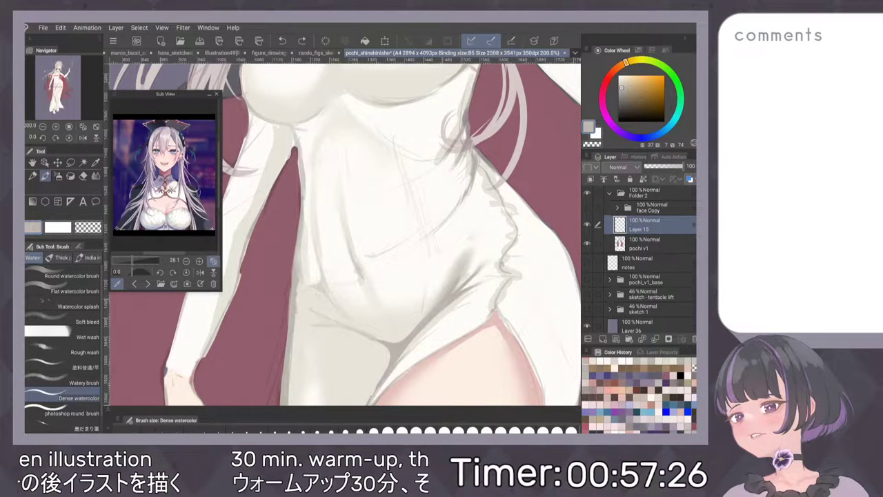
alt+click(382, 230)
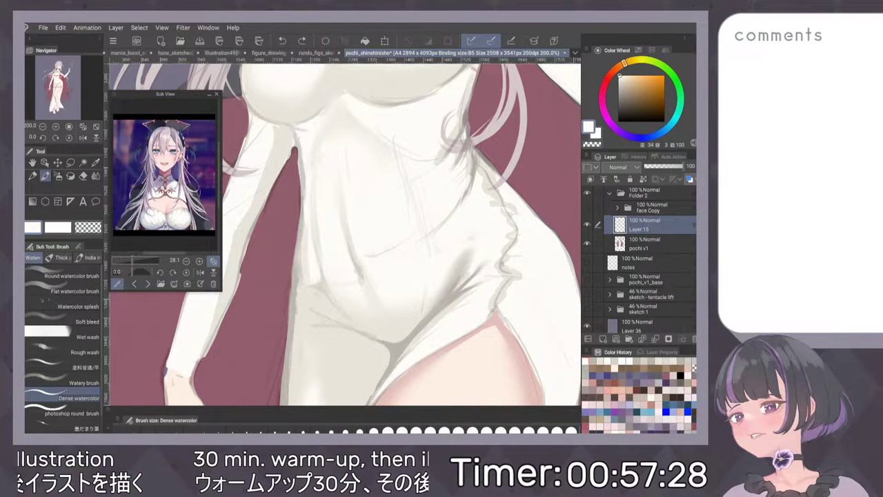
scroll(401, 234, down, 4)
scroll(401, 235, up, 2)
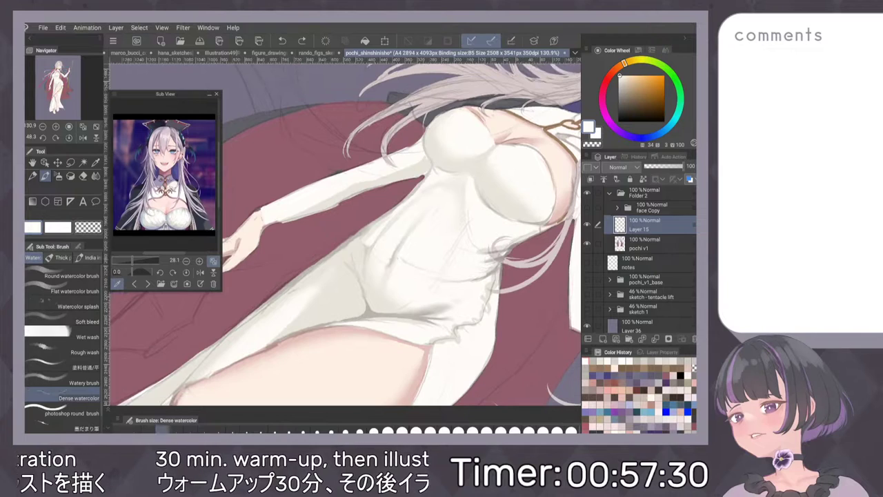
key(])
drag(389, 265, 421, 220)
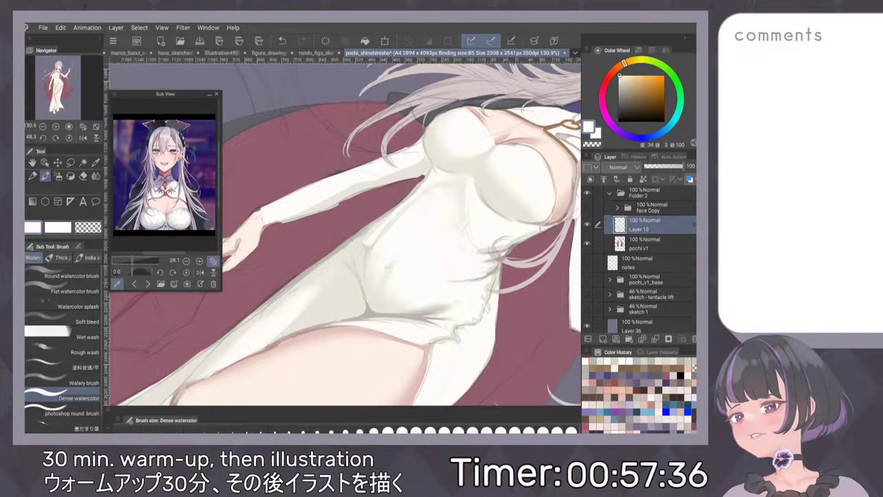
Blend the belly in sampled off-white with the Soft airbrush, Dense watercolor and Paint and apply brushes, checking the figure mirrored.
alt+click(462, 201)
key(b)
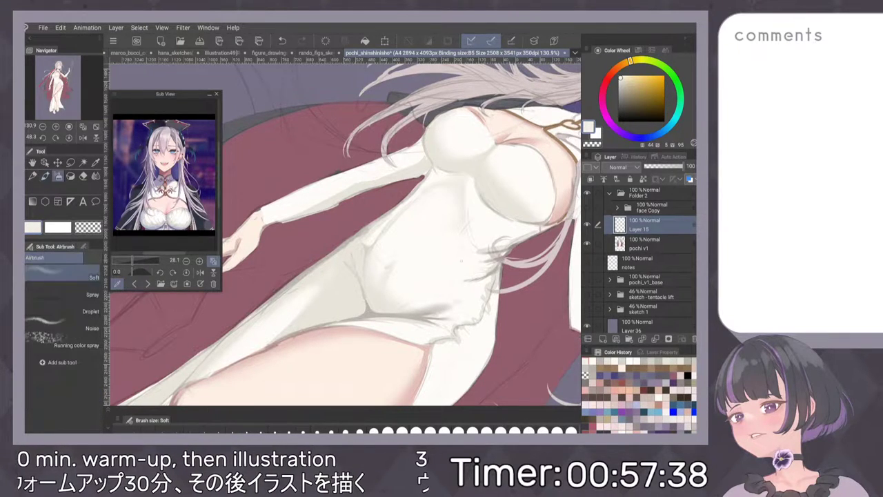
key(b)
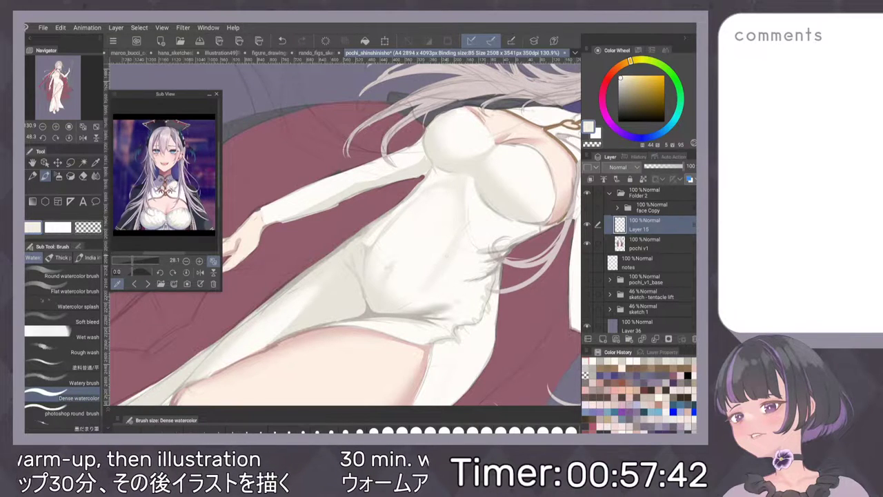
key(b)
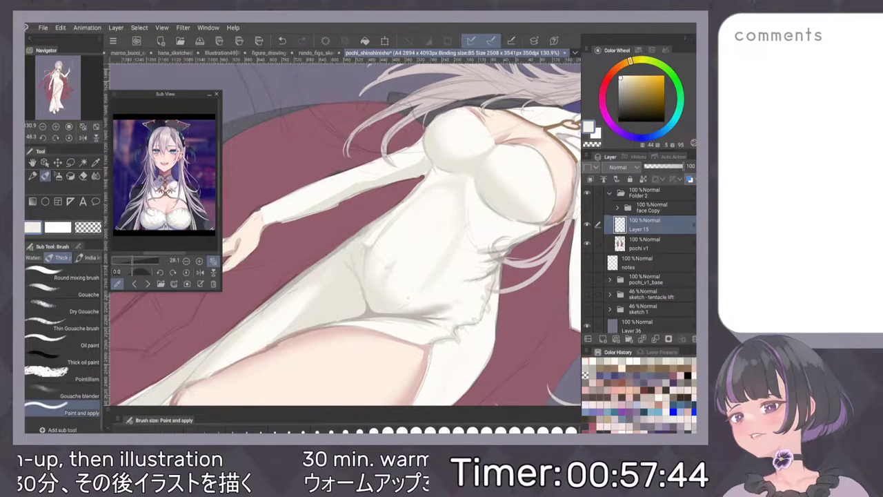
key(ctrl+0)
scroll(378, 142, up, 5)
key(h)
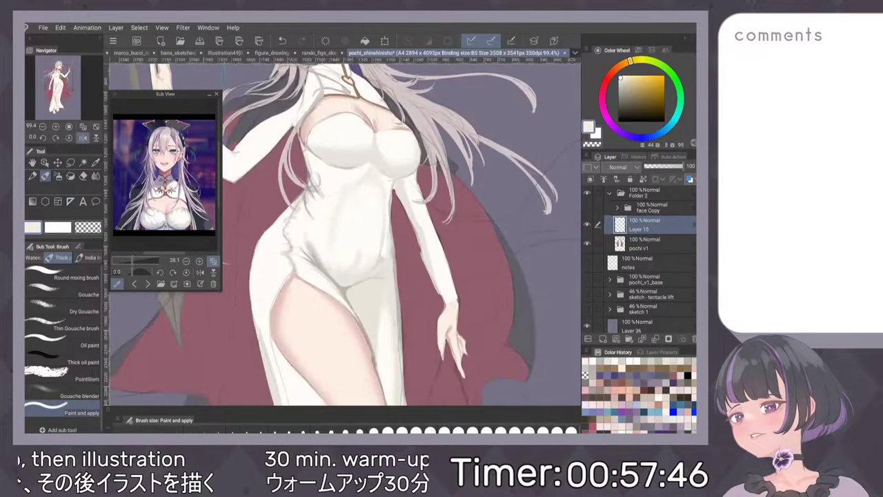
scroll(353, 244, up, 2)
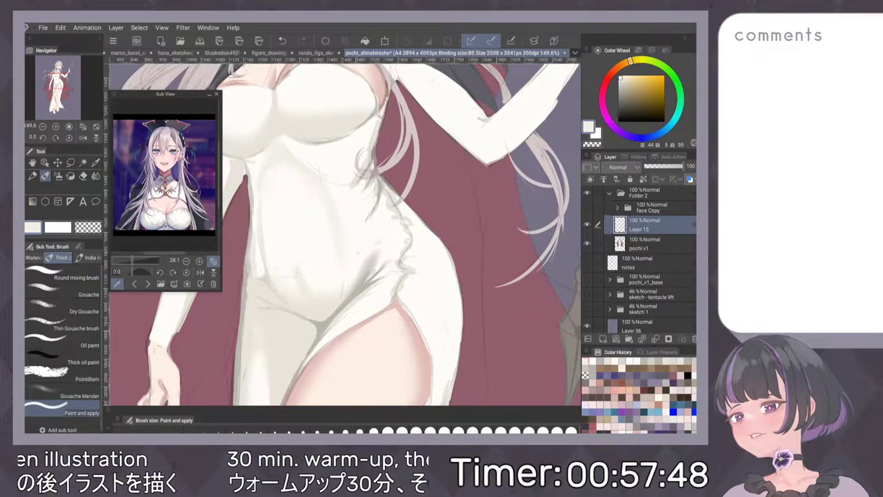
Undo the last stroke and repaint the belly shading with the Dense watercolor brush, checking the full figure mirrored.
key(ctrl+z)
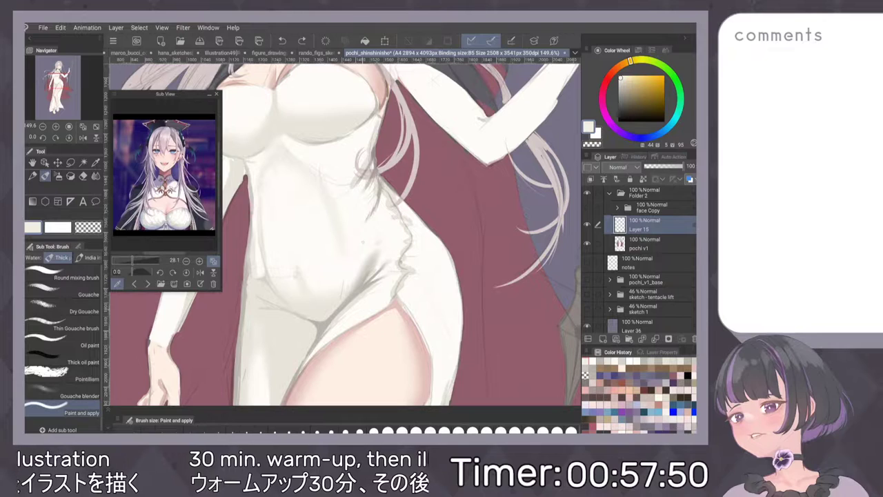
key(b)
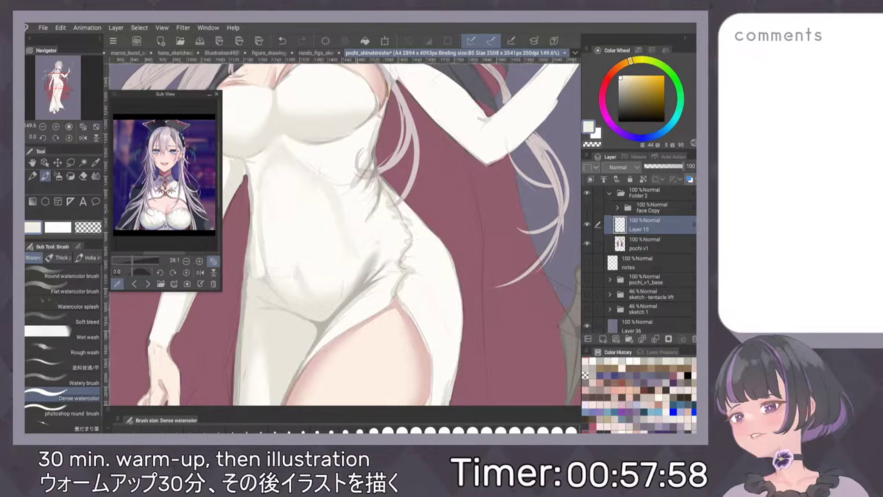
key(ctrl+0)
key(h)
key(h)
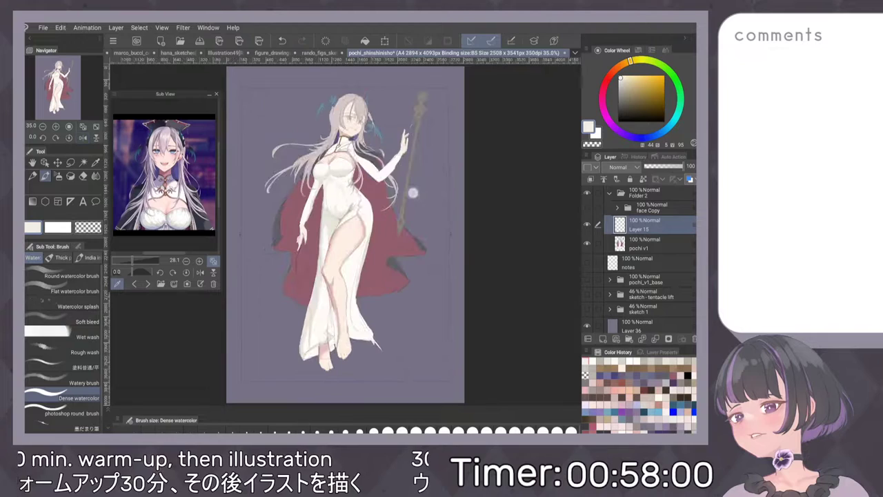
Soften the belly shading with the Paint and apply brush in the same off-white, comparing the full figure with its mirrored view.
scroll(412, 221, up, 2)
scroll(411, 221, up, 4)
key(b)
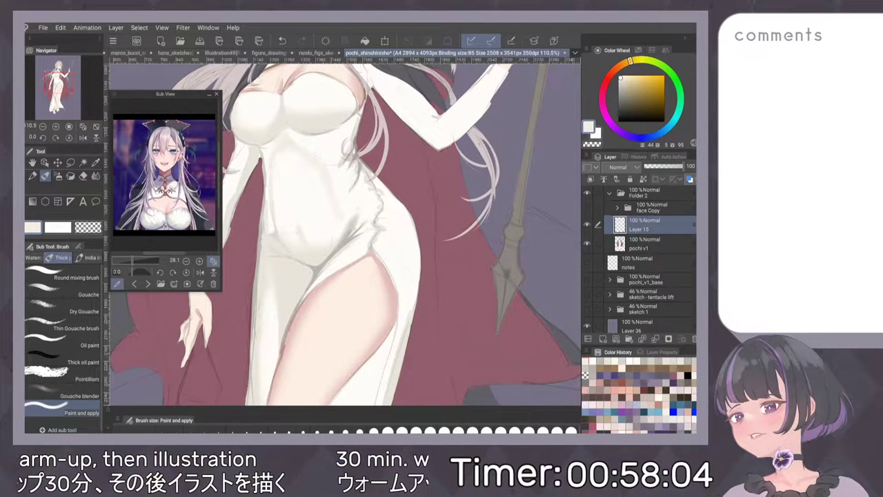
key(ctrl+0)
key(h)
key(h)
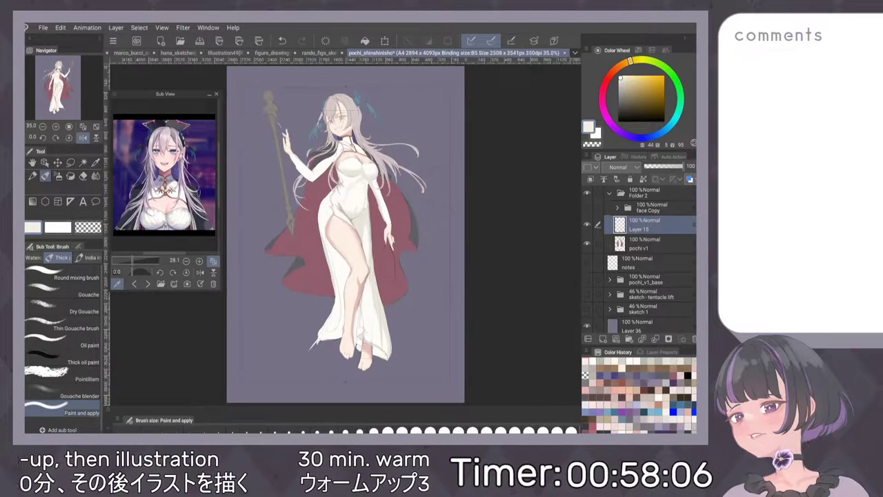
Clean up the lower belly in sampled near-white using the Paint and apply brush and the Soft airbrush.
scroll(380, 181, up, 3)
scroll(373, 197, up, 6)
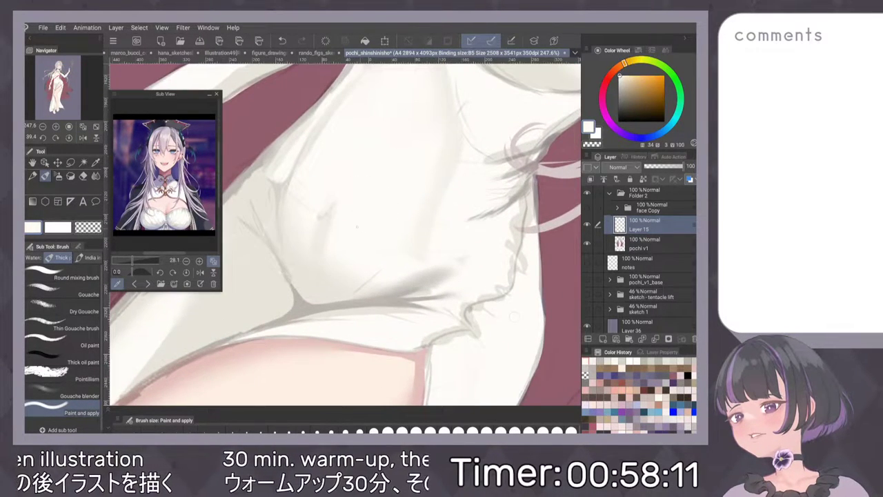
key(b)
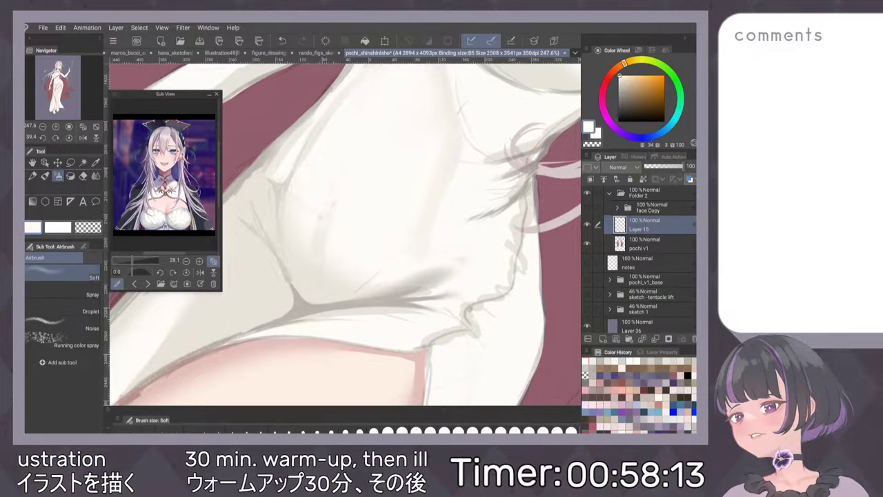
key(ctrl+0)
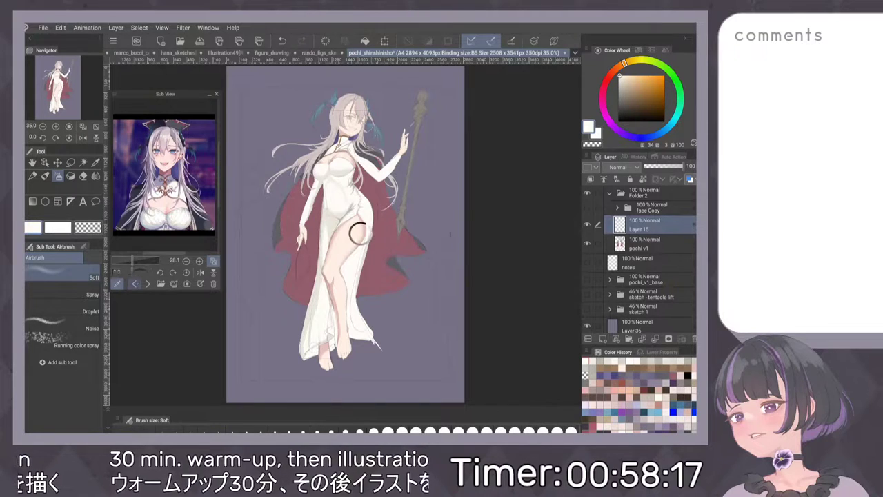
Switch the Sub View reference to the character's full-body picture and compare the painted figure, including its mirrored view.
click(133, 283)
scroll(390, 177, up, 3)
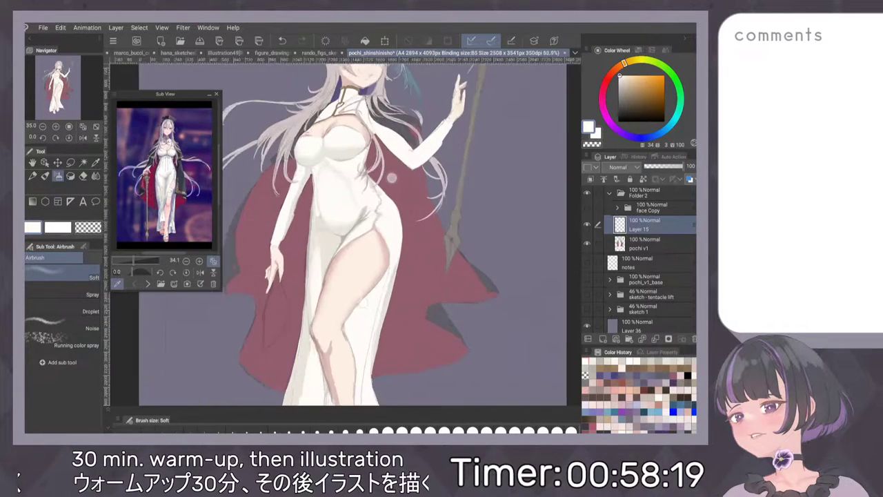
key(ctrl+0)
key(h)
click(83, 138)
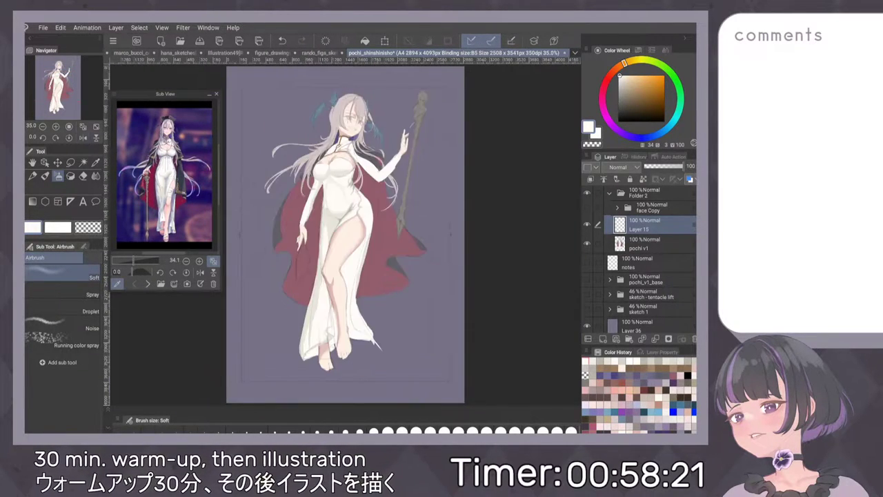
Shade the belly with the Soft airbrush in sampled light beige, checking the figure mirrored and from afar.
alt+click(340, 215)
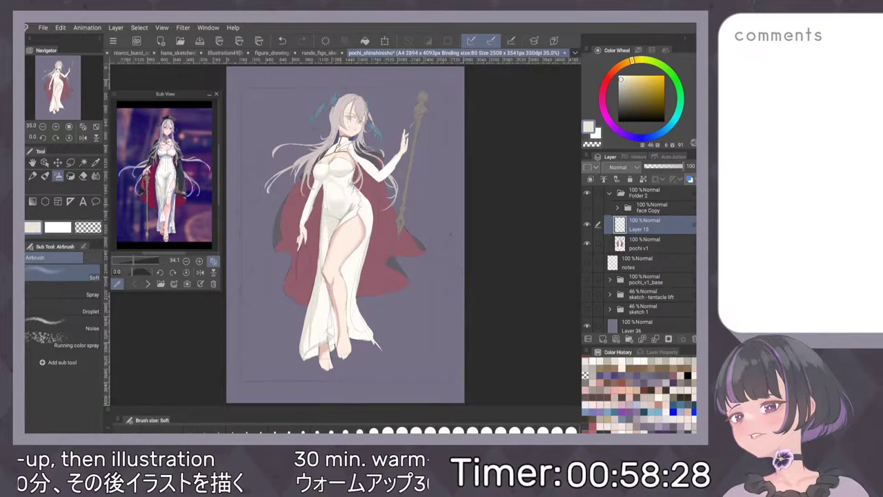
key(h)
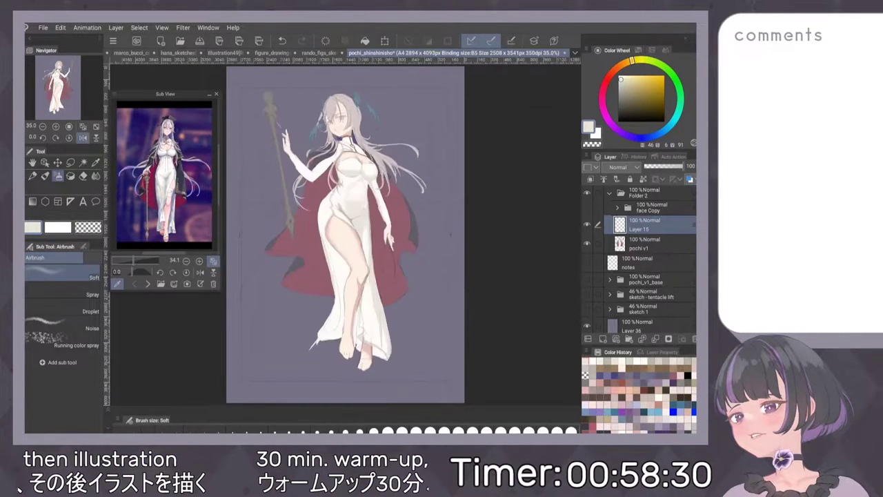
key(h)
scroll(409, 229, down, 5)
scroll(401, 250, up, 5)
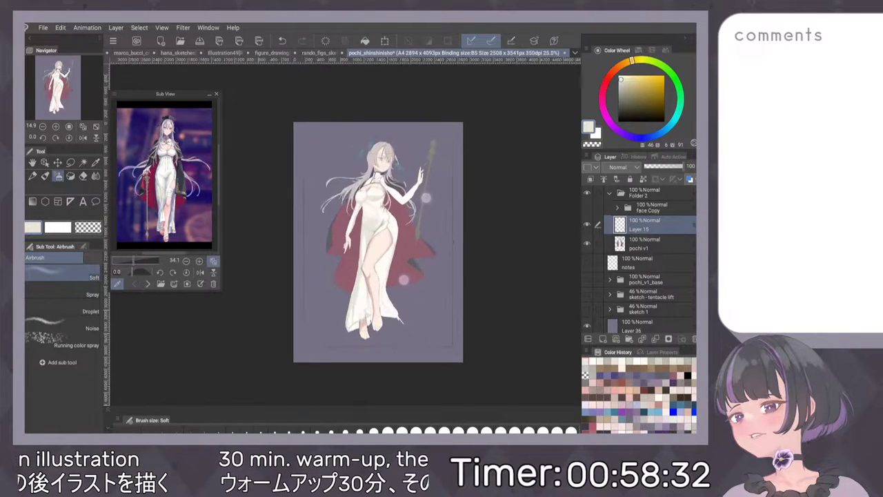
scroll(407, 227, up, 6)
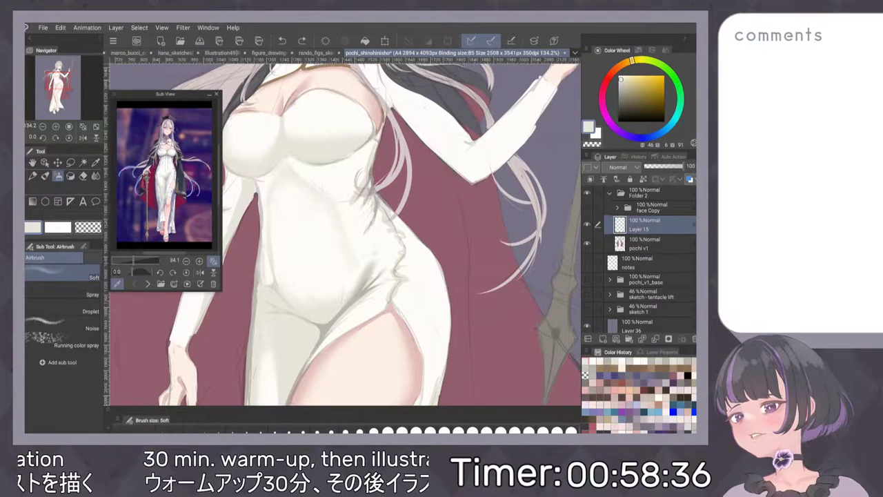
Paint light beige contour strokes along the belly with the Dense watercolor brush, checking the full figure mirrored.
key(b)
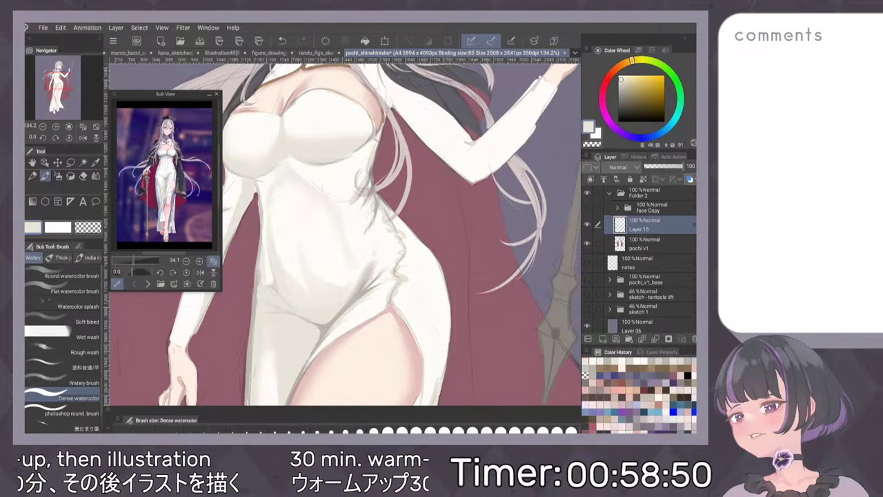
key(ctrl+0)
key(h)
scroll(346, 179, up, 8)
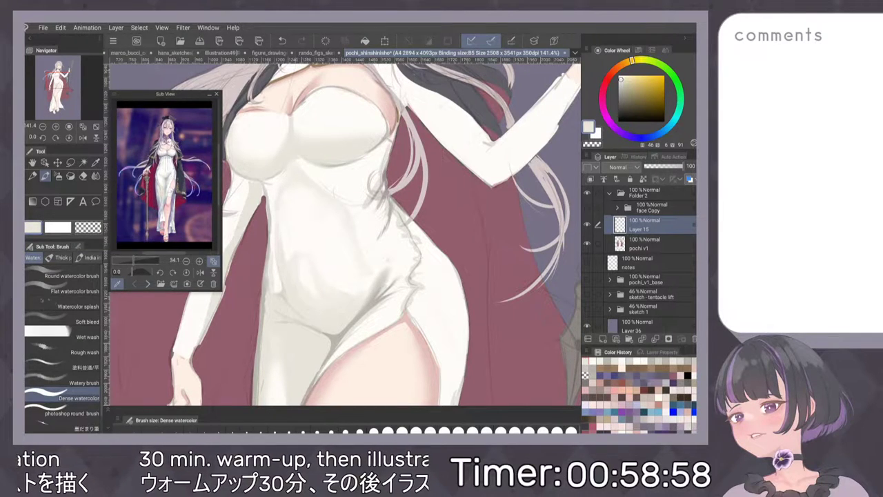
drag(288, 256, 283, 224)
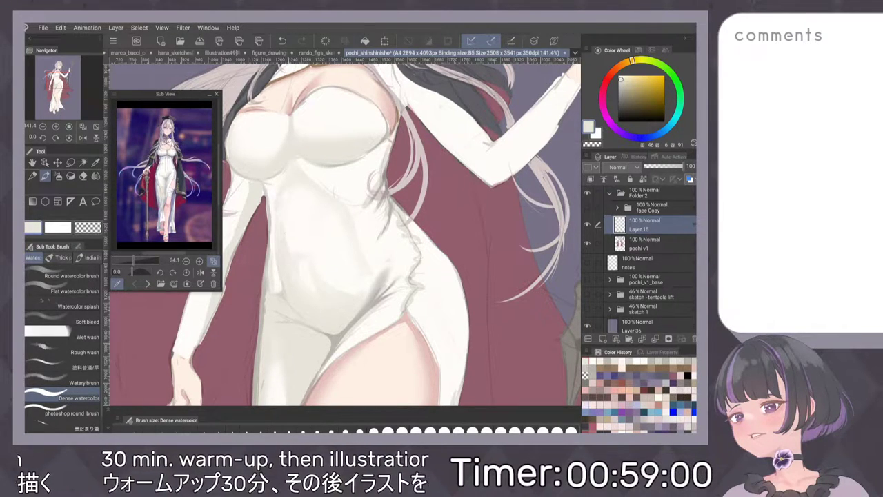
key(ctrl+0)
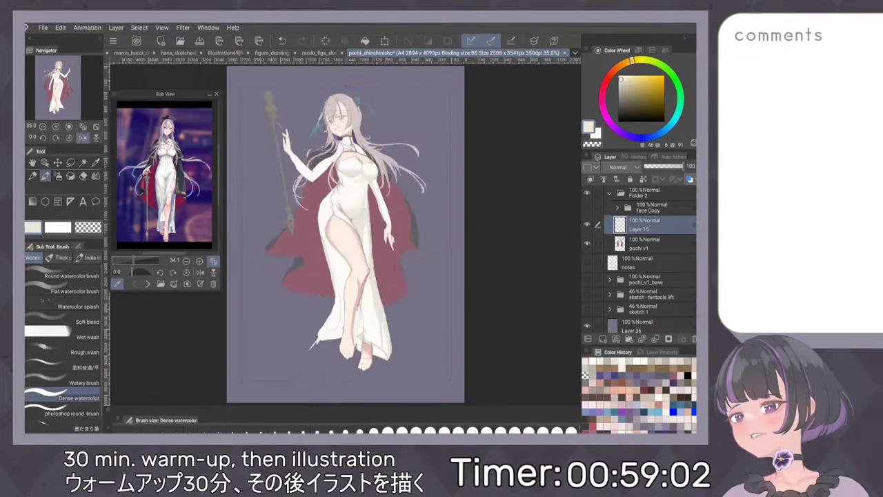
scroll(353, 167, up, 7)
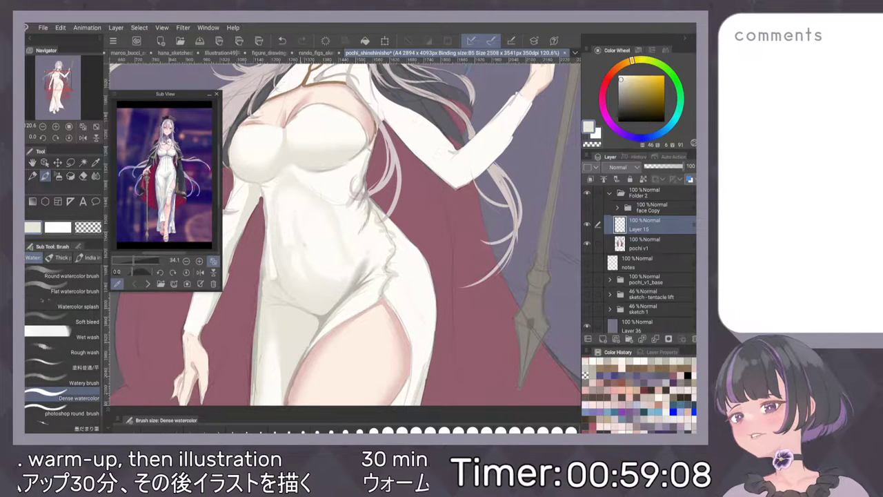
Try a short navel line on the belly with the 厚塗り鉛筆 pencil in a sampled grey-beige, redoing the first stroke.
key(ctrl+0)
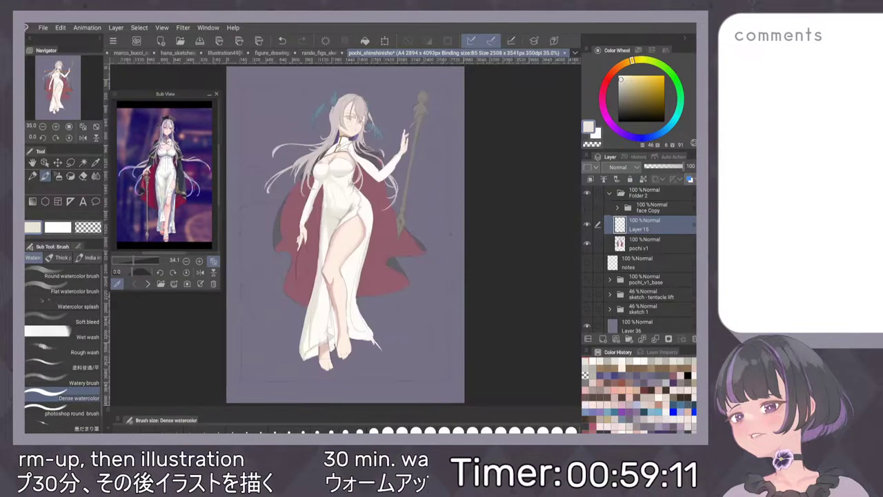
scroll(398, 255, up, 5)
scroll(415, 191, up, 2)
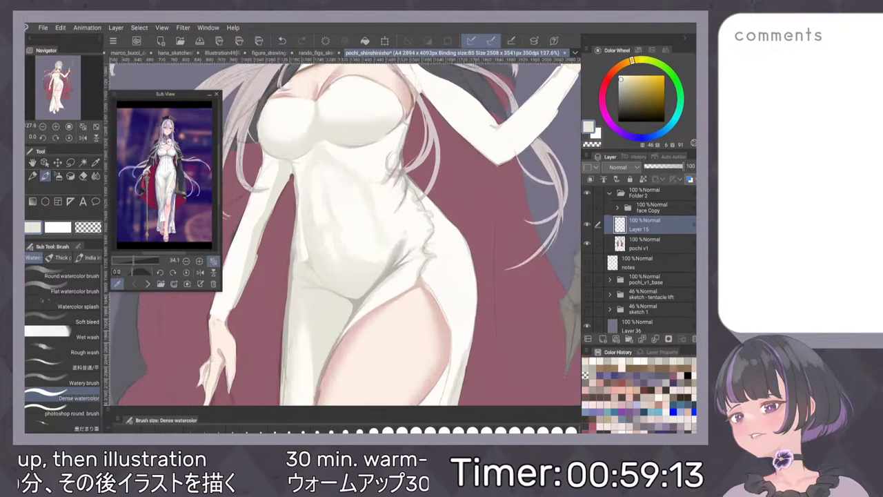
alt+click(356, 304)
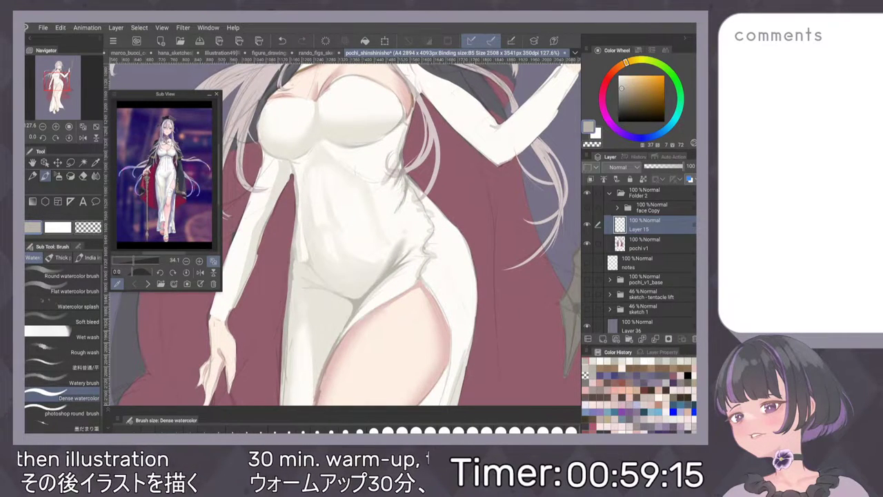
key(p)
scroll(382, 208, up, 3)
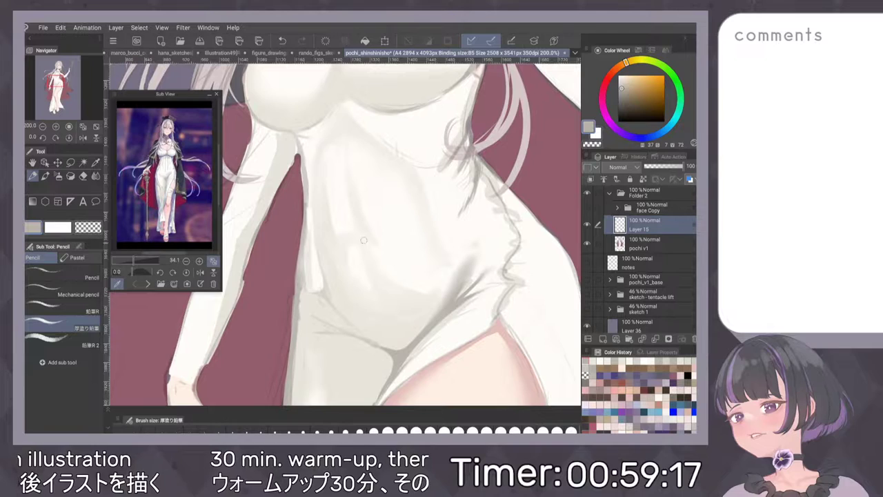
key(ctrl+z)
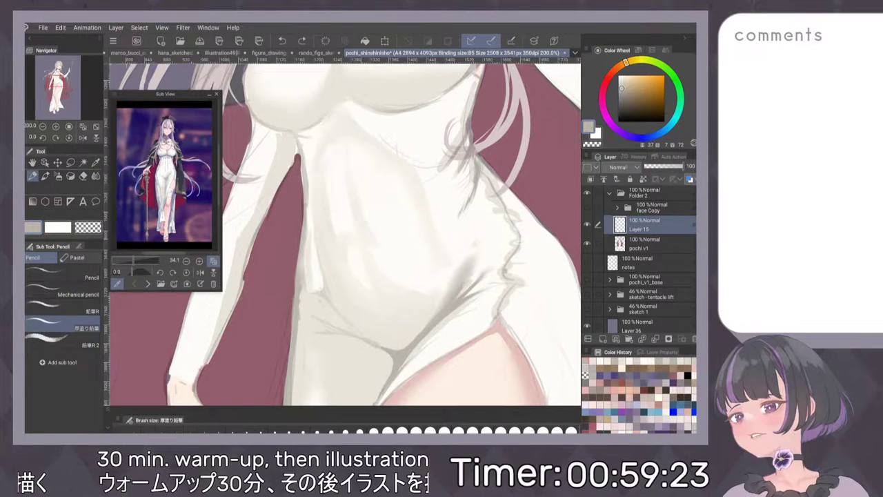
drag(364, 252, 367, 261)
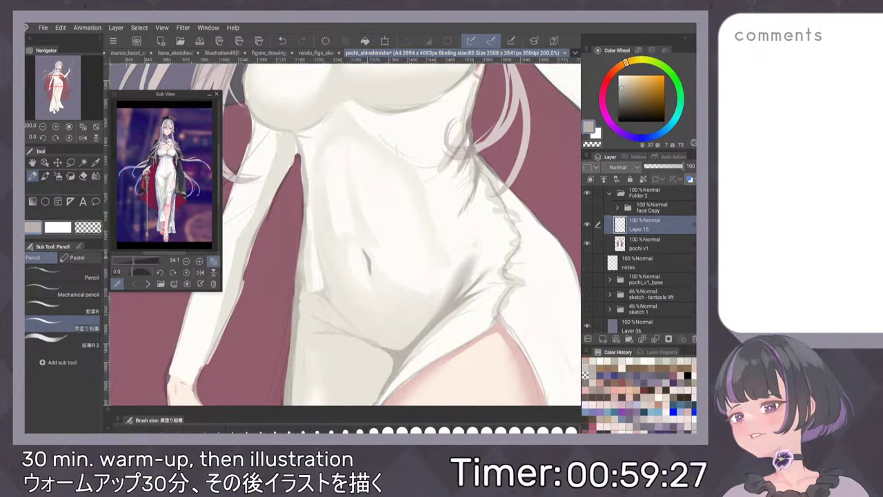
key(ctrl+0)
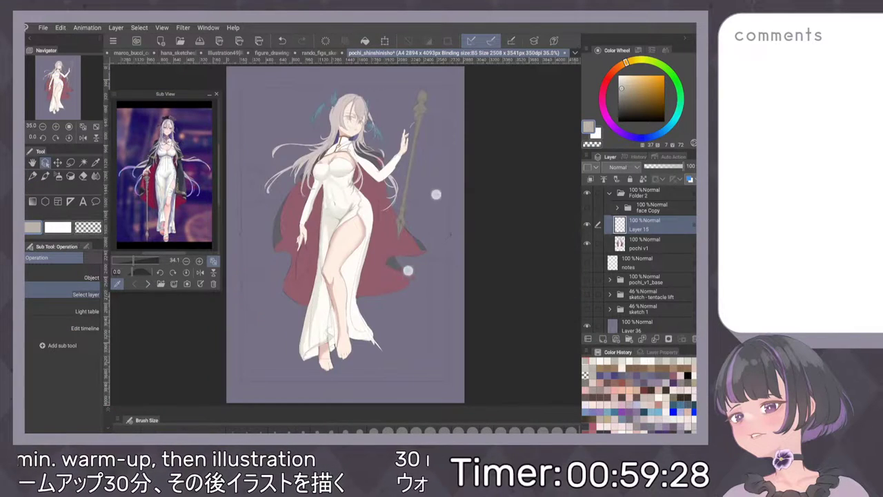
Paint soft shading around the navel and lower belly in sampled light beige with the Dense watercolor brush.
scroll(408, 271, up, 5)
key(p)
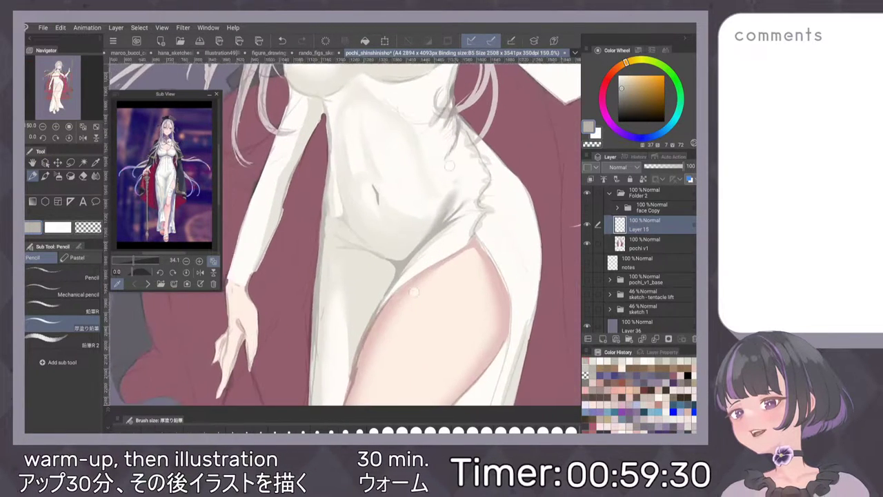
scroll(414, 285, up, 1)
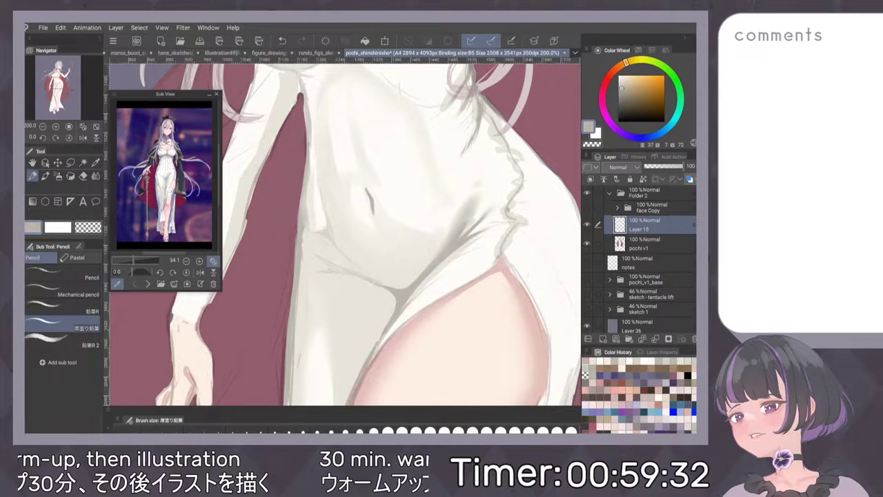
alt+click(361, 306)
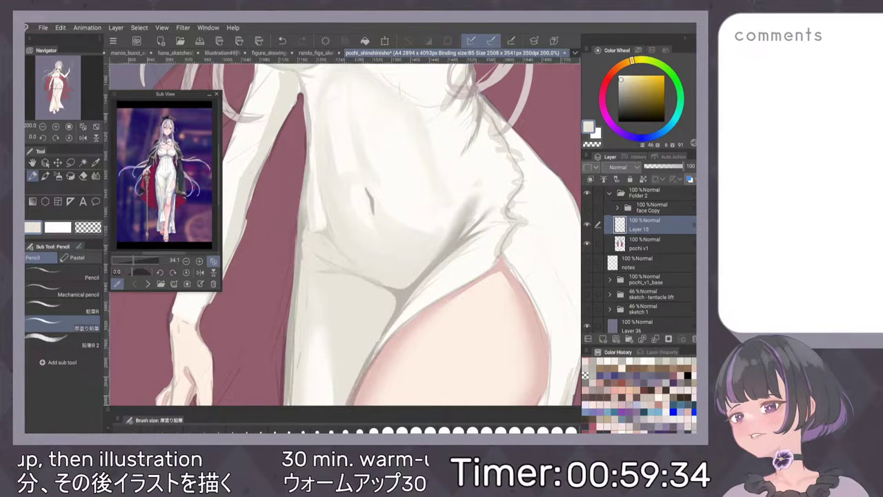
scroll(375, 239, up, 2)
key(b)
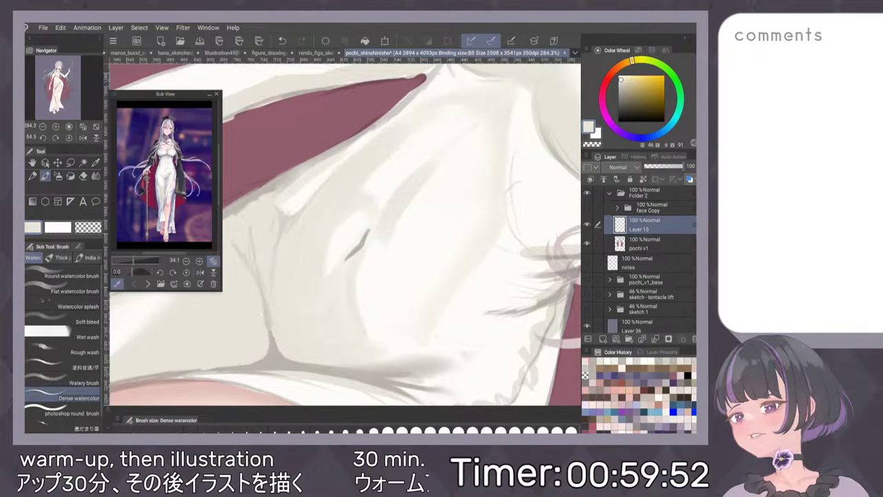
key(ctrl+0)
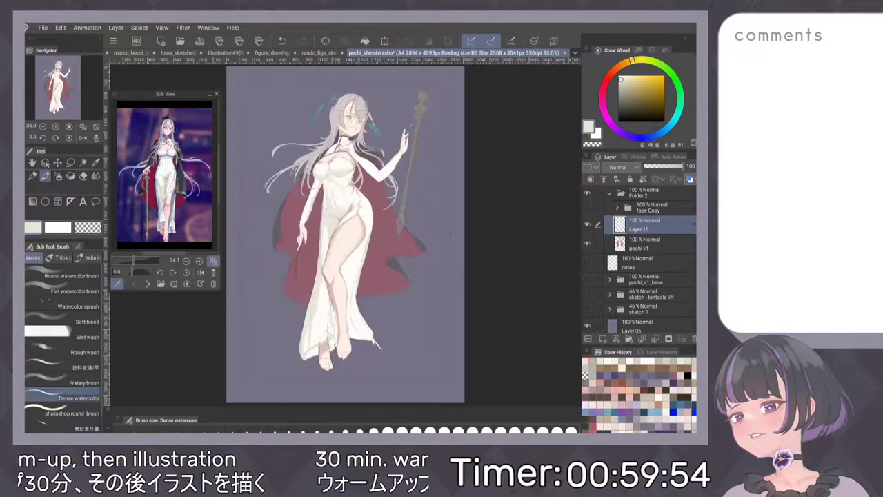
Add light beige contour shading between the navel and the hip fold with the Dense watercolor brush, checking the full figure.
key(ctrl+plus)
key(ctrl+plus)
scroll(393, 185, up, 5)
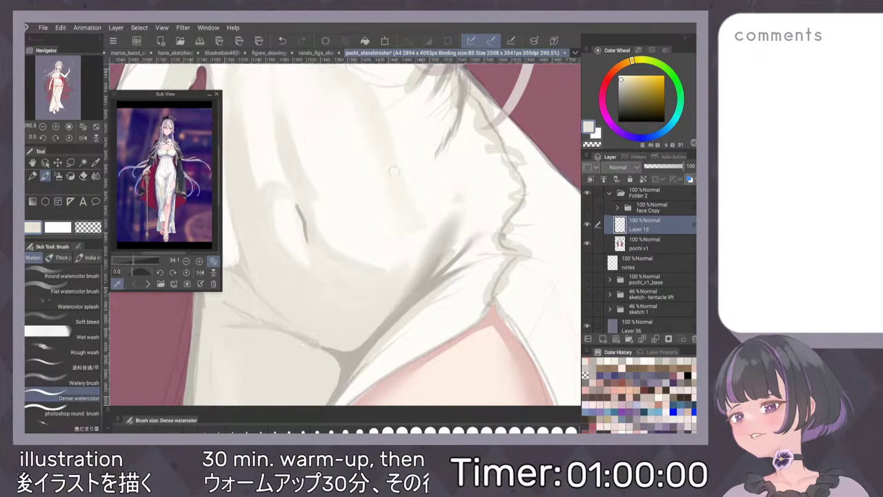
scroll(384, 248, down, 5)
scroll(384, 248, down, 4)
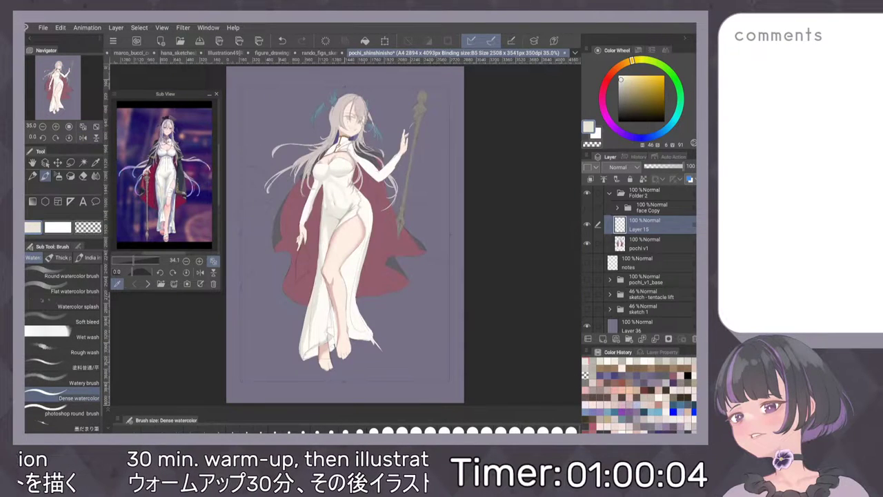
Blend the vertical shading above the navel with the Paint and apply brush and check the figure mirrored and from afar.
scroll(367, 175, up, 5)
scroll(393, 193, up, 1)
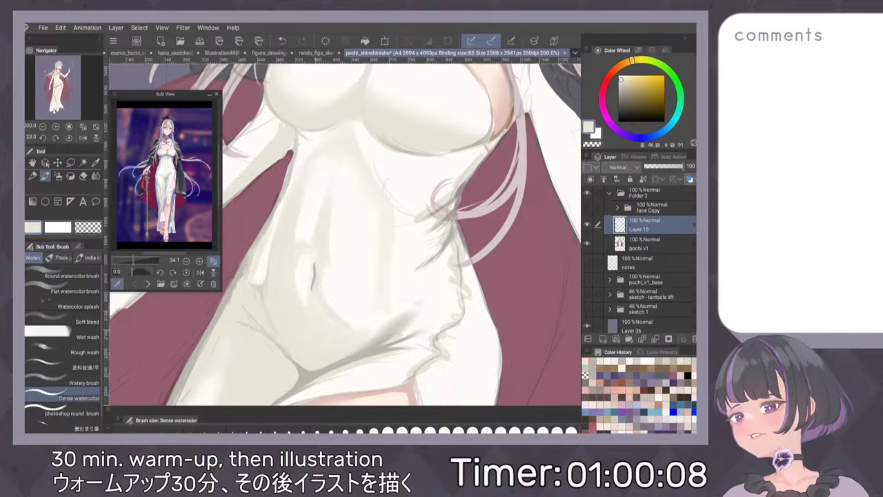
key(b)
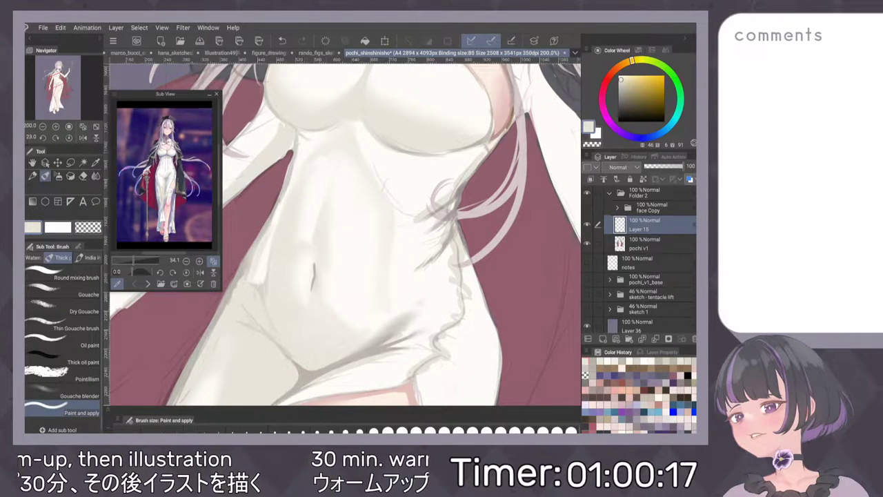
key(ctrl+0)
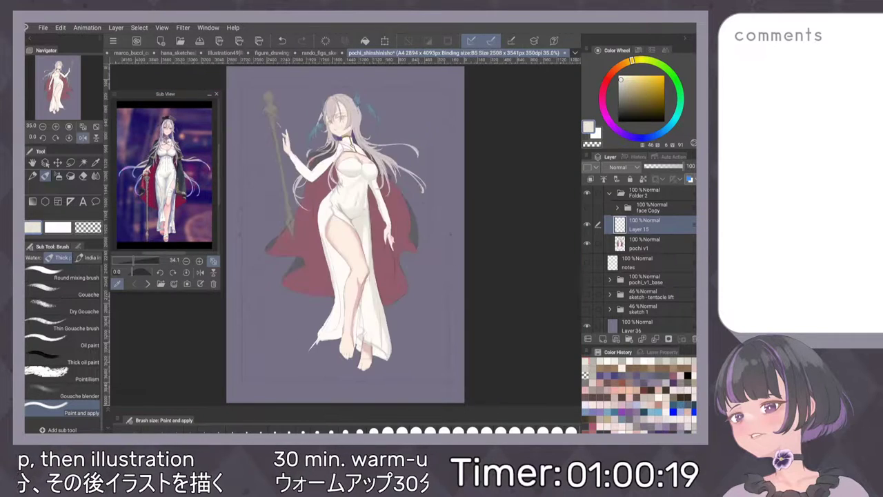
key(h)
scroll(444, 243, down, 2)
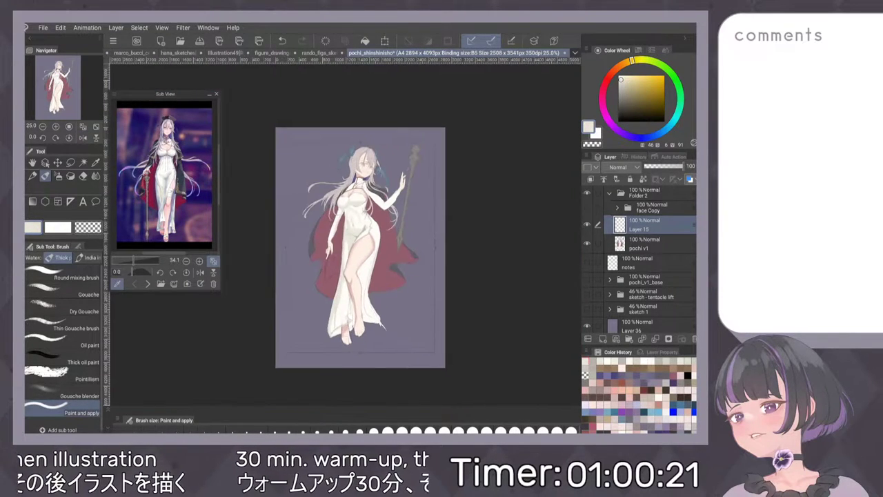
Paint over the dark navel line in light beige with the 厚塗り鉛筆 pencil so it merges into the belly.
scroll(421, 229, up, 4)
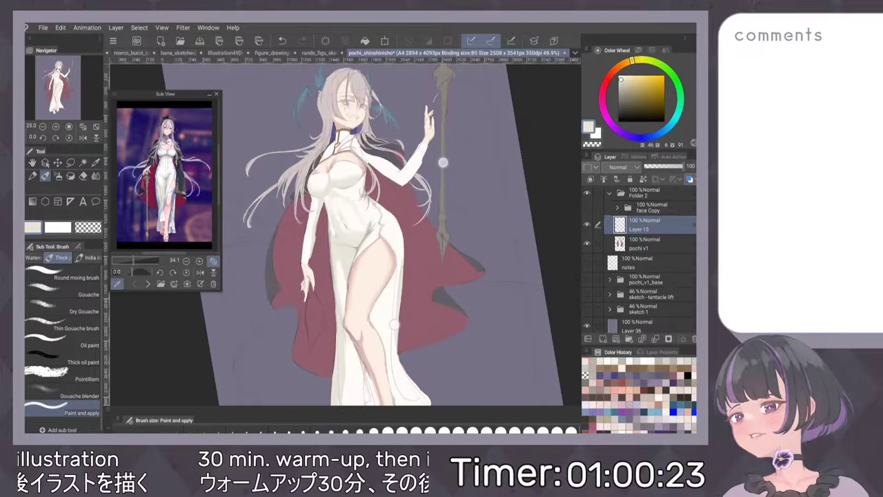
scroll(420, 252, up, 5)
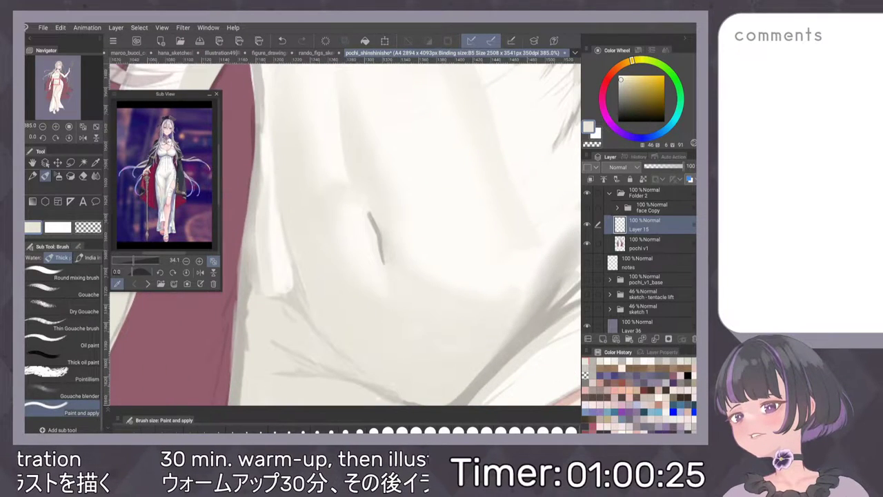
key(p)
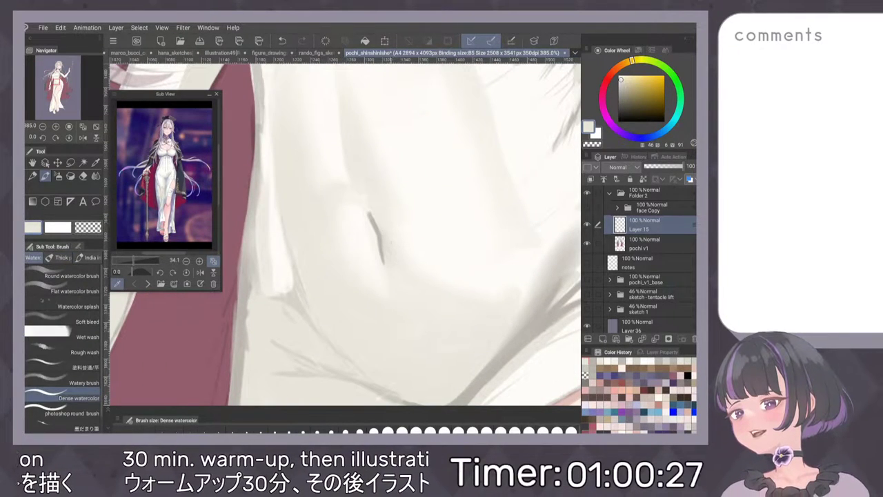
drag(370, 215, 382, 261)
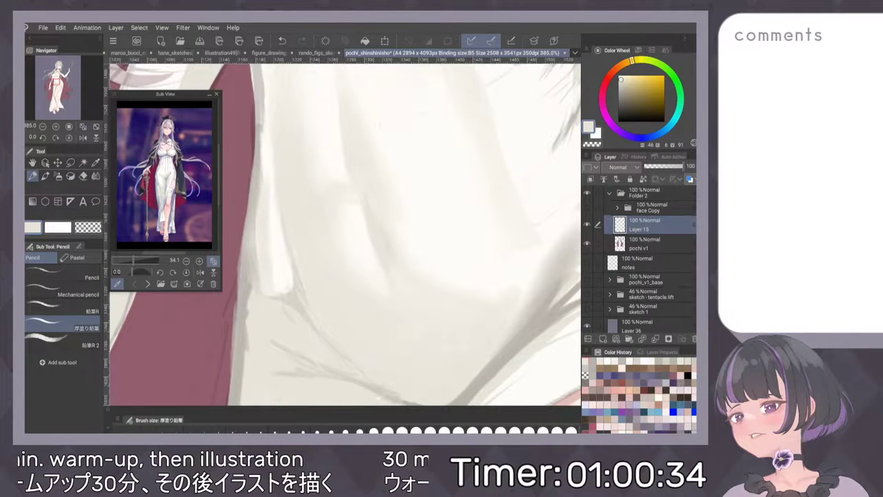
key(ctrl+0)
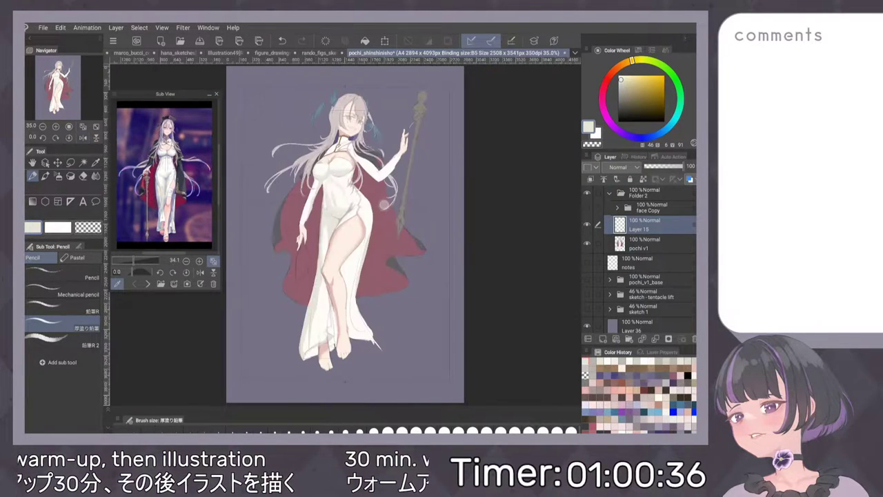
Touch up the belly shading along the waist side and towards the hip in light beige.
scroll(384, 204, up, 4)
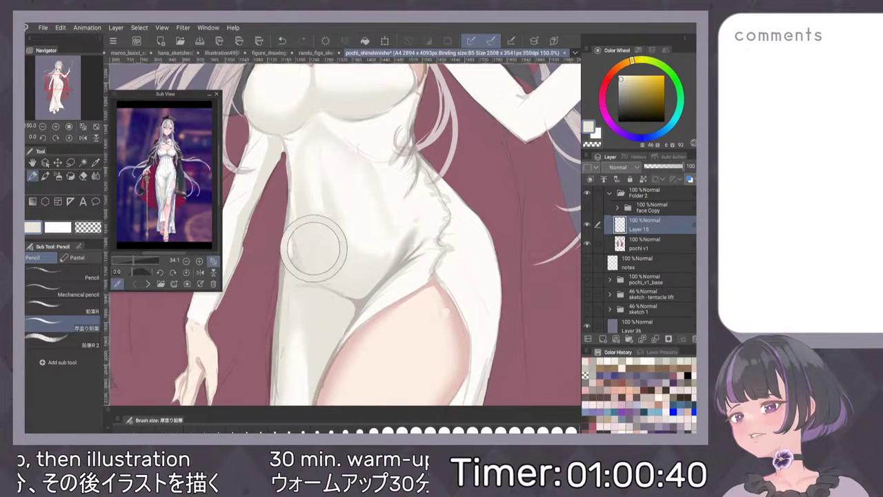
drag(295, 222, 298, 252)
drag(393, 203, 470, 271)
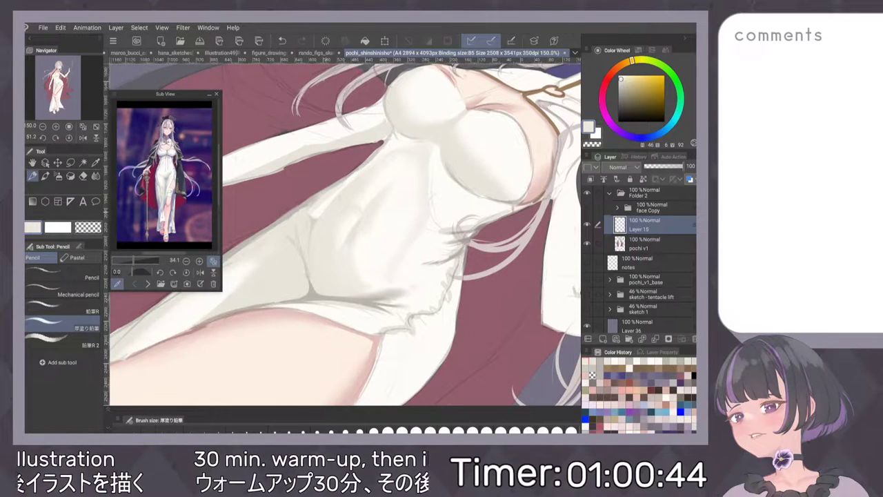
key(ctrl+0)
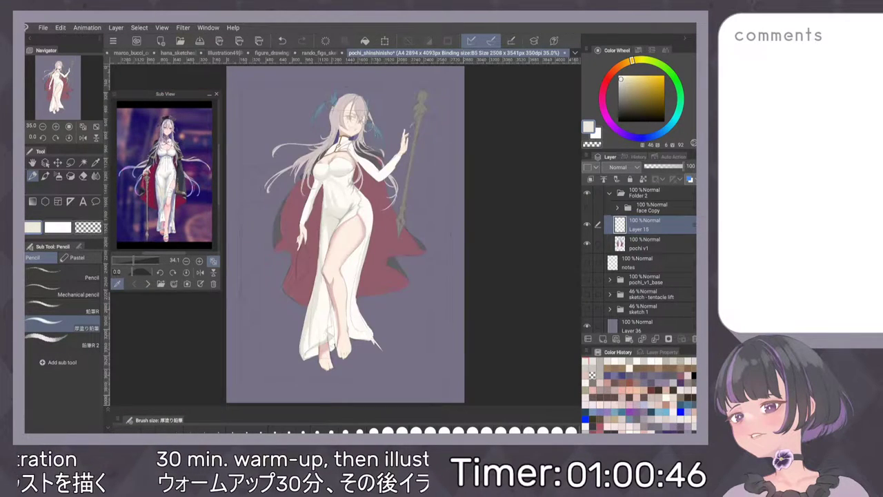
Rework the waist-side fold in sampled grey-beige with the pencil and Paint and apply brush, checking the figure mirrored.
scroll(371, 207, up, 10)
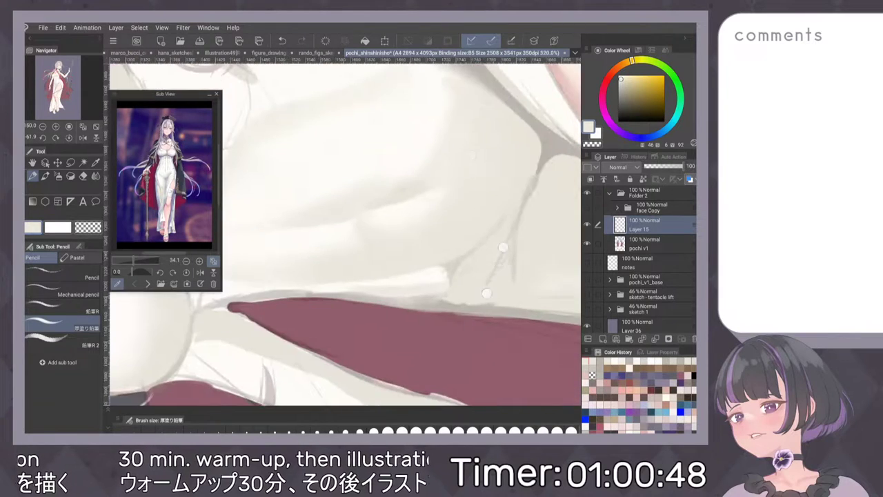
scroll(502, 247, up, 3)
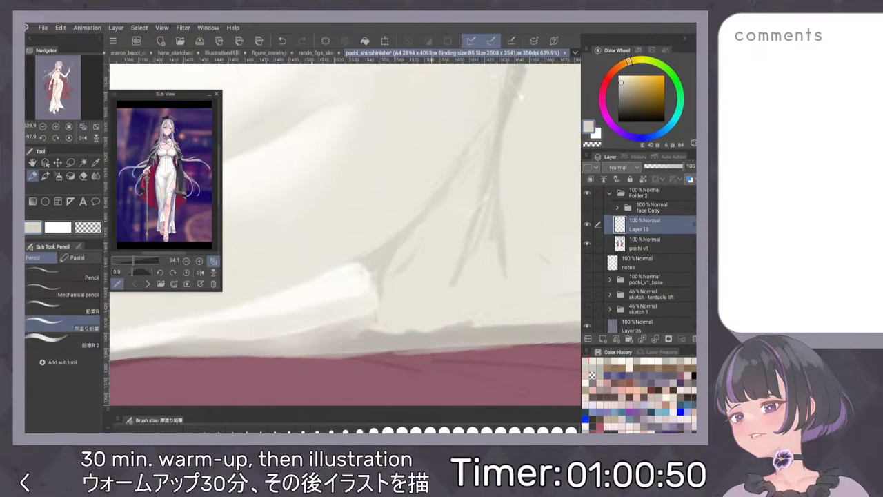
drag(440, 199, 387, 290)
key(b)
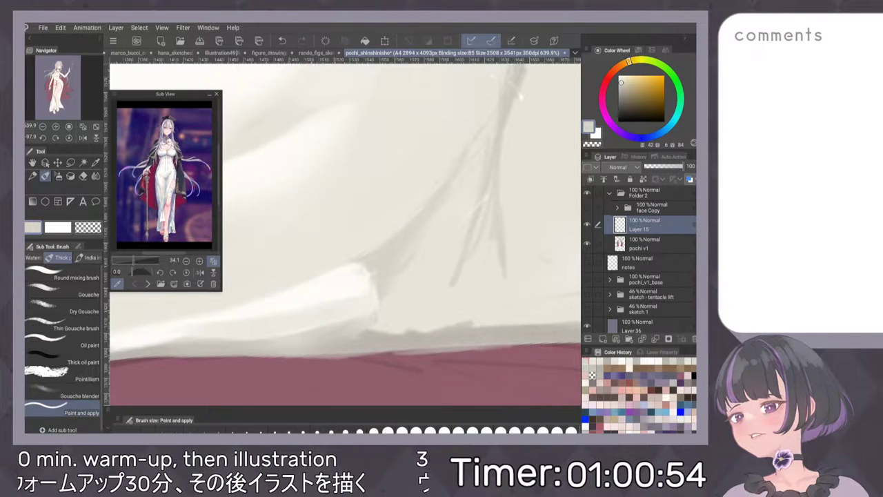
key(ctrl+0)
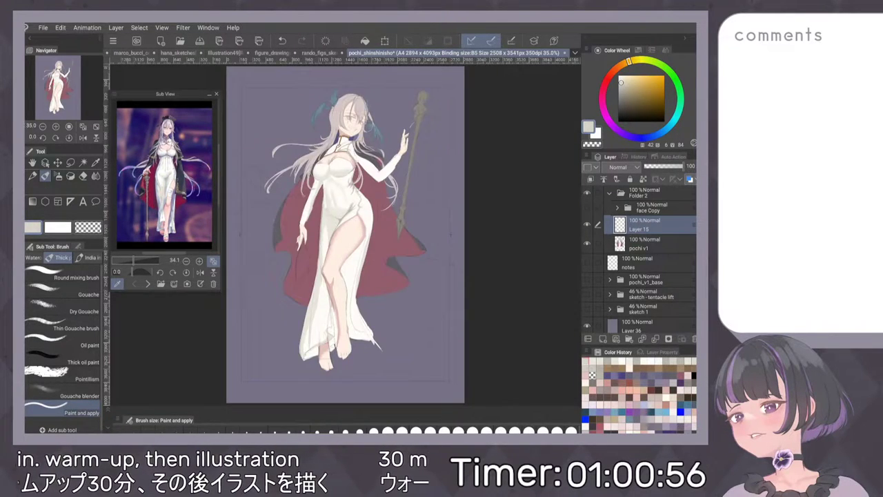
scroll(401, 203, up, 2)
key(h)
key(h)
Refine the branching crease lines at the hip with the 厚塗り鉛筆 pencil in sampled grey-beige.
scroll(419, 223, up, 5)
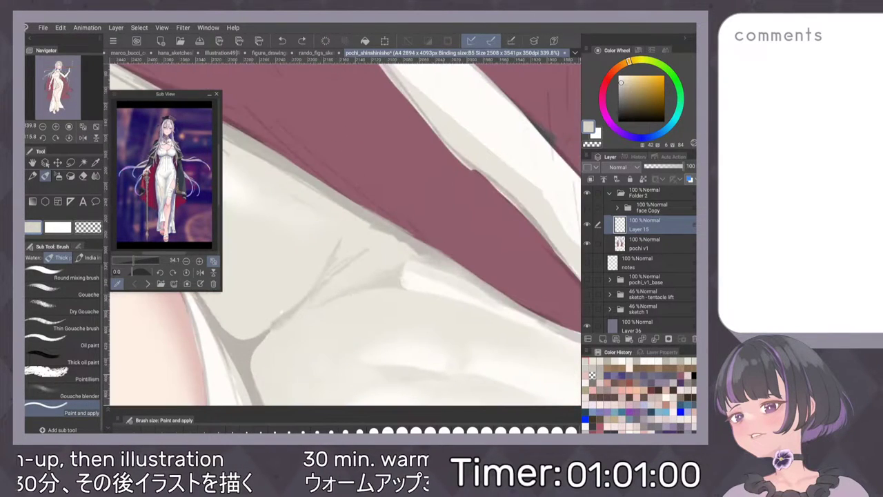
alt+click(328, 261)
drag(341, 240, 329, 260)
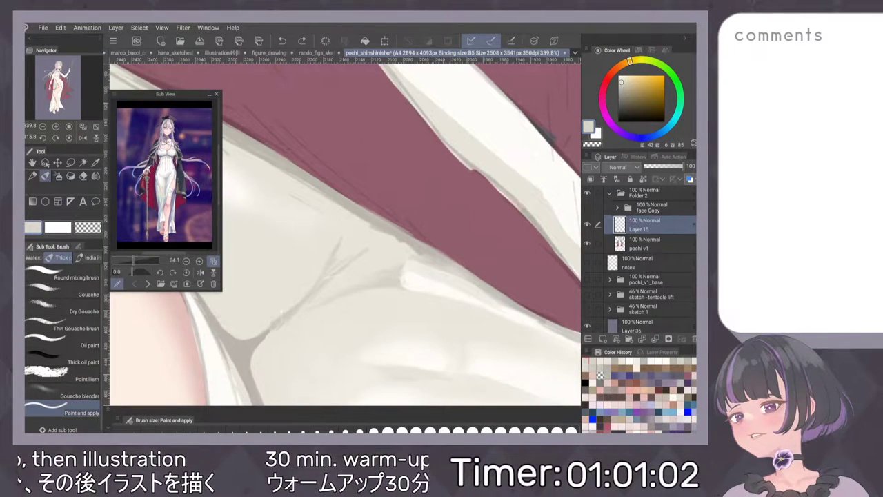
key(p)
alt+click(355, 225)
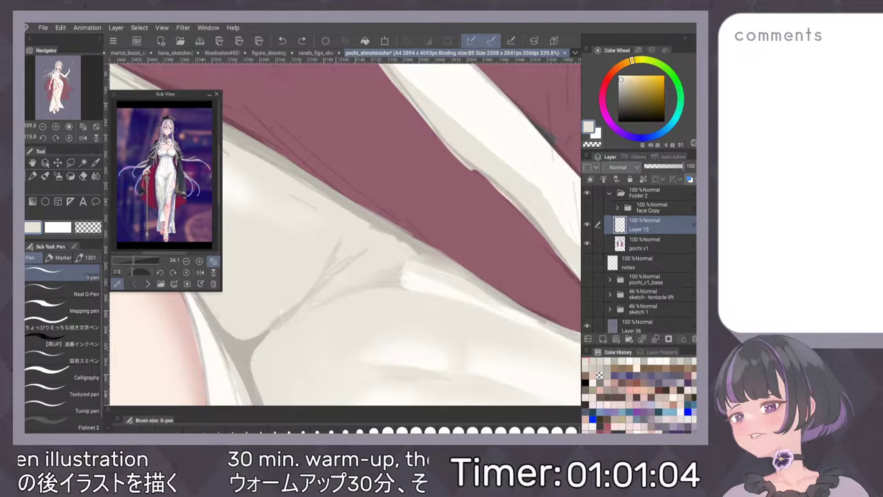
alt+click(328, 264)
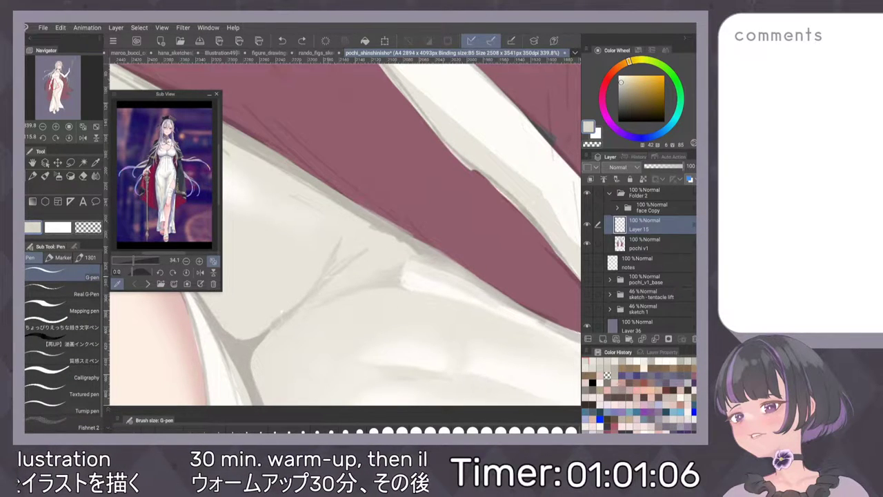
key(p)
drag(346, 232, 343, 239)
key(ctrl+z)
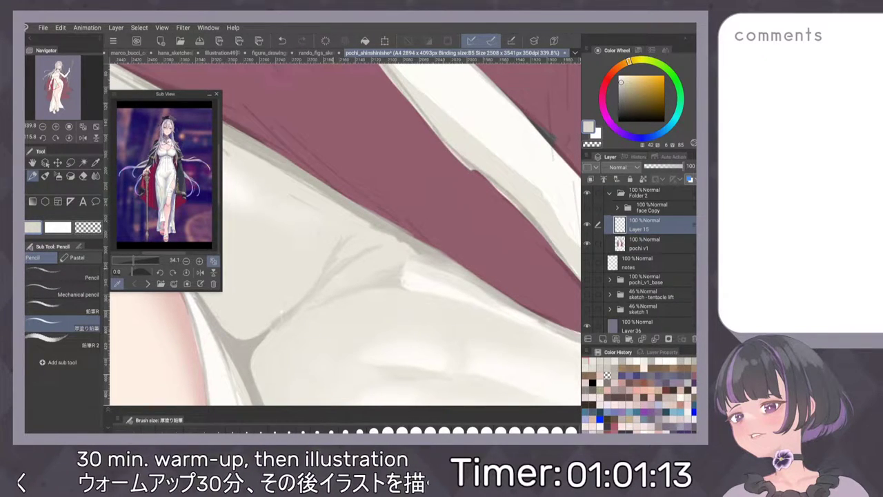
Blend the lower stem of the hip crease with the 厚塗り鉛筆 pencil in sampled light beige and grey-beige.
alt+click(288, 303)
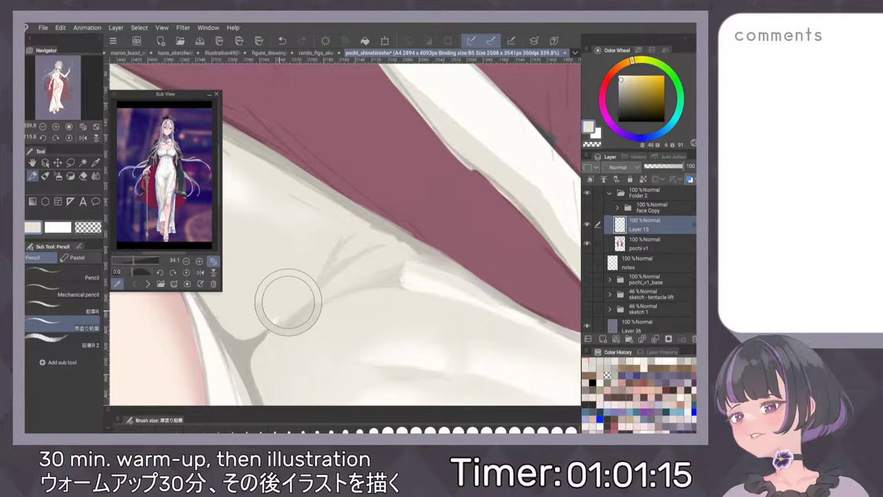
alt+click(274, 327)
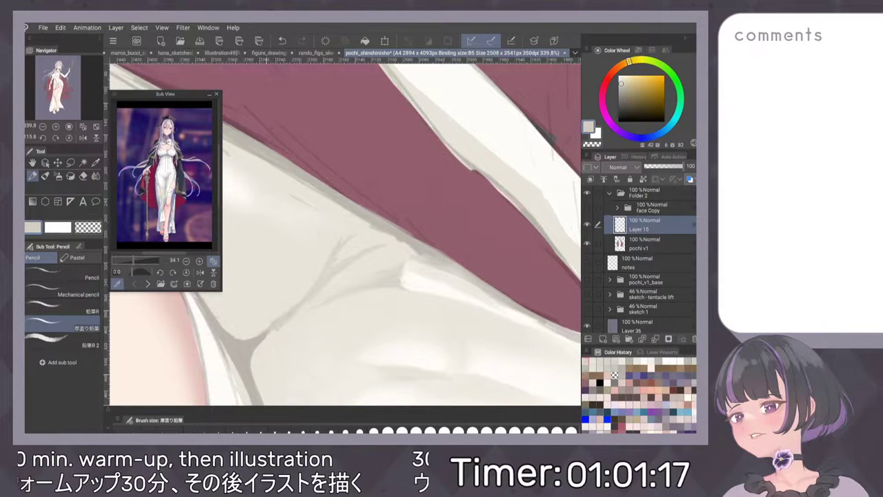
key(ctrl+0)
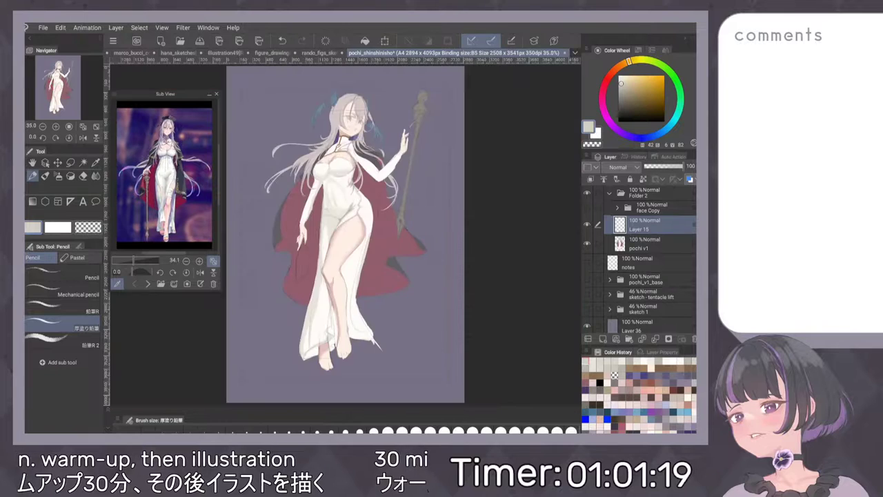
key(ctrl+alt+0)
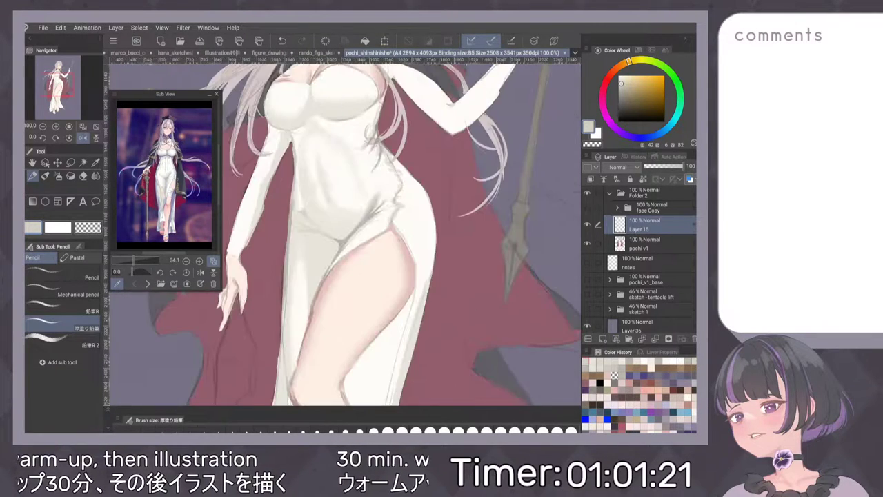
Redraw the two upper branches of the hip crease with thin strokes in a sampled darker grey-beige.
scroll(360, 279, up, 5)
alt+click(412, 196)
mouse_move(350, 230)
mouse_down()
mouse_move(416, 211)
mouse_move(412, 285)
mouse_up()
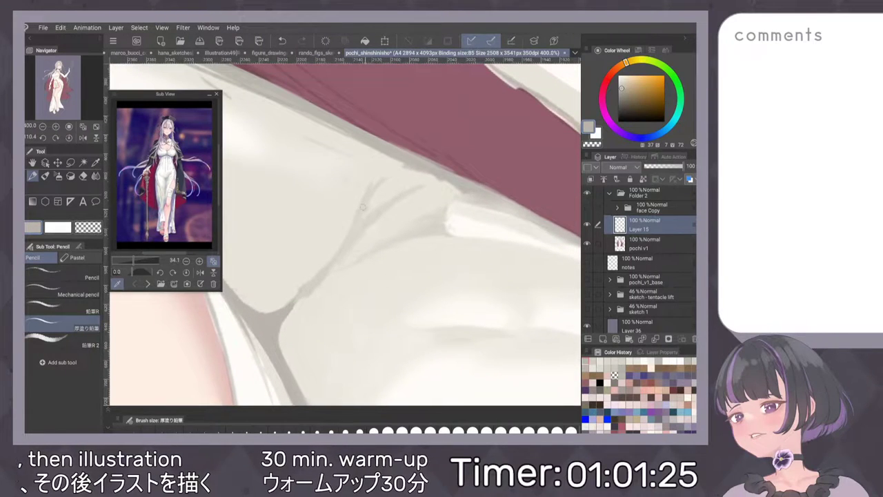
drag(374, 182, 354, 218)
key(ctrl+z)
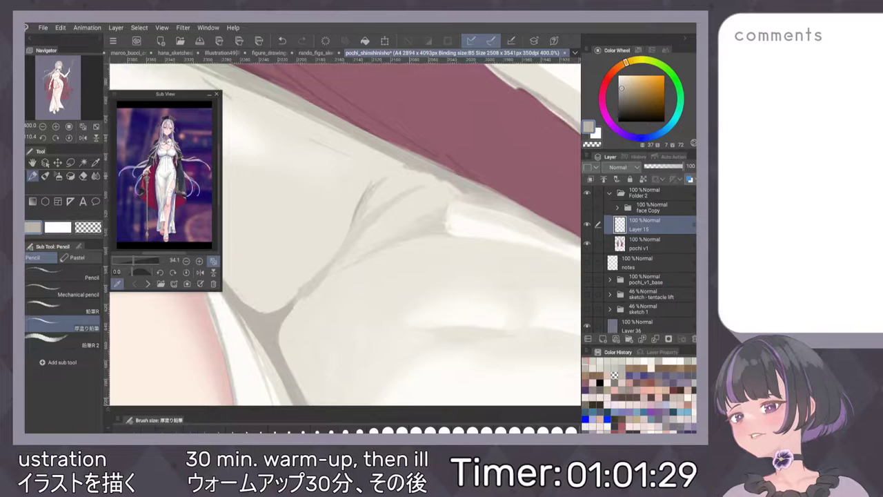
drag(404, 191, 359, 227)
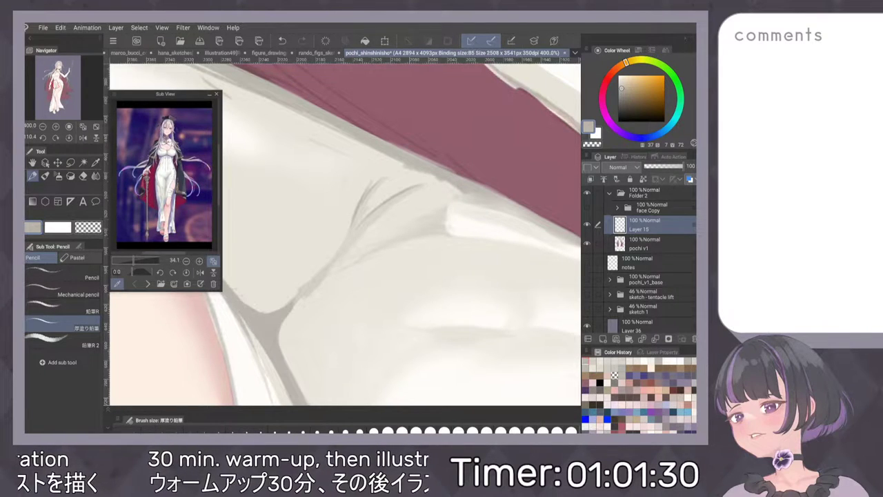
scroll(445, 252, down, 8)
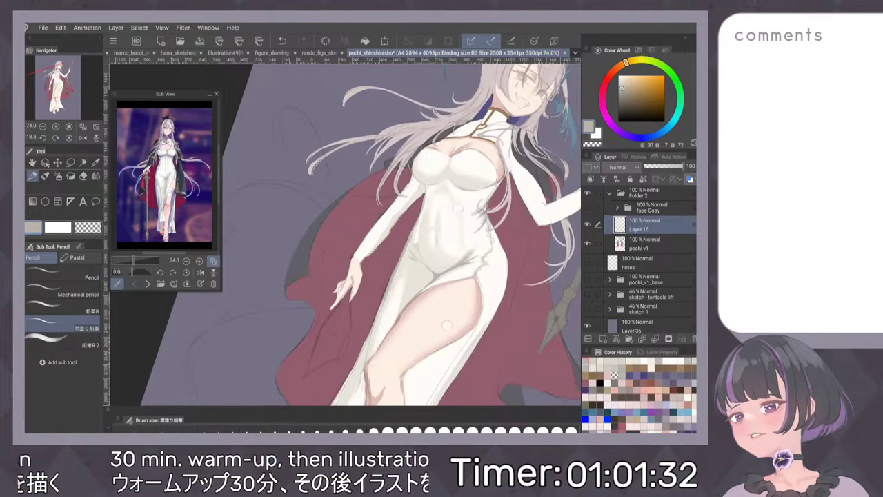
Darken the edge of the crease stem down to its branches in grey-beige and check the figure mirrored.
scroll(345, 231, up, 10)
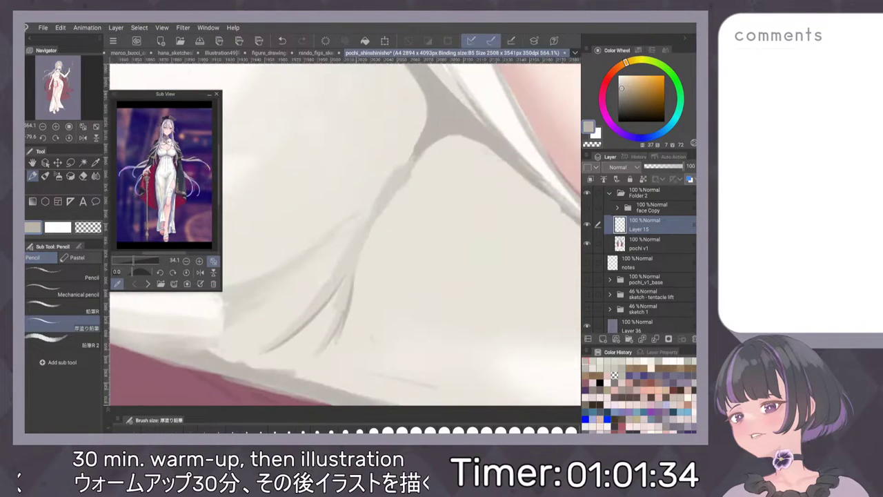
drag(406, 178, 387, 205)
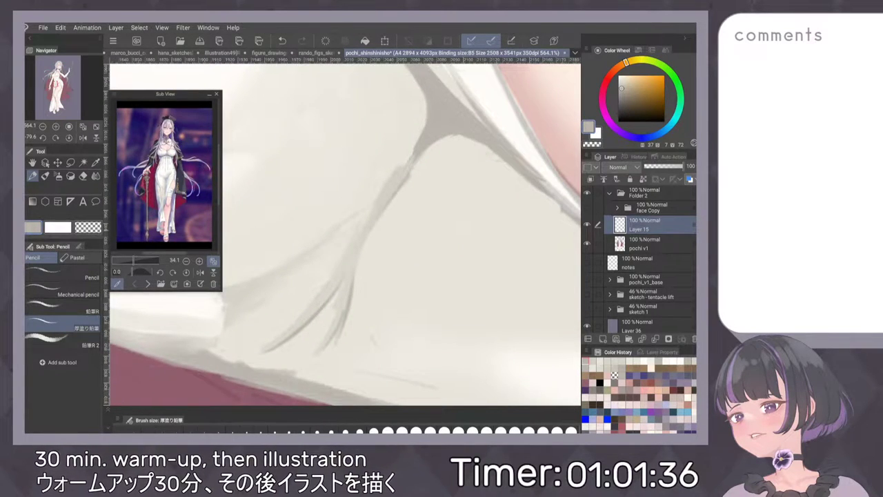
drag(368, 238, 357, 266)
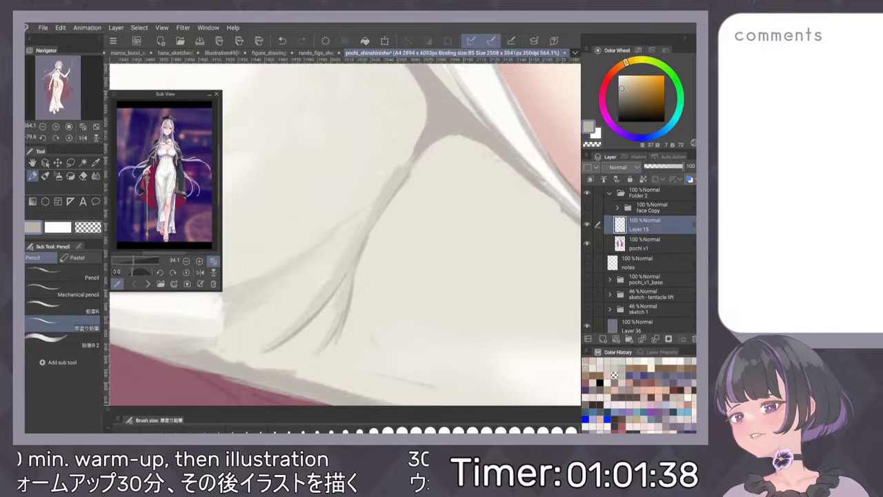
scroll(463, 199, down, 5)
scroll(345, 231, down, 6)
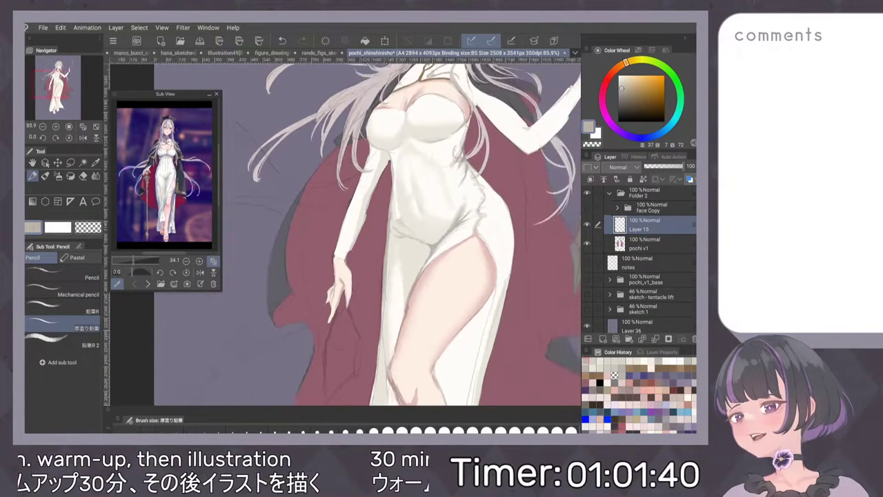
click(83, 138)
click(82, 138)
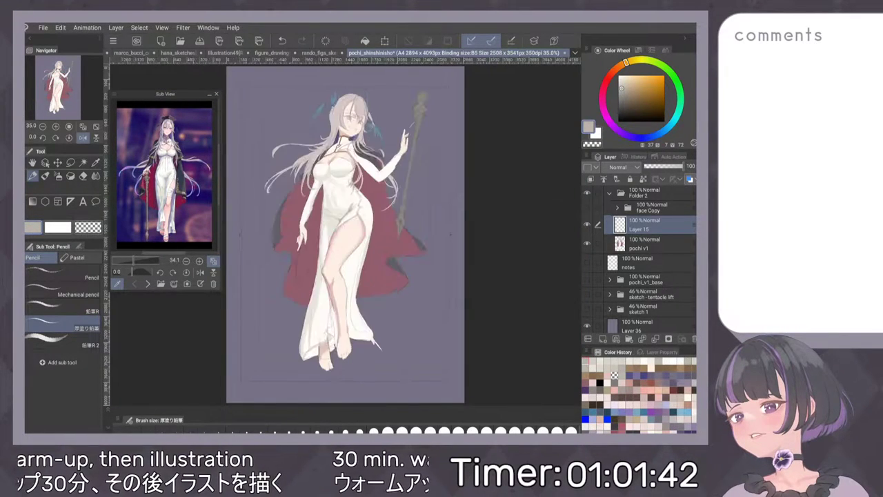
Undo the latest crease strokes and redraw the short branch lines at the crease's outer end.
scroll(400, 210, up, 3)
scroll(415, 148, up, 6)
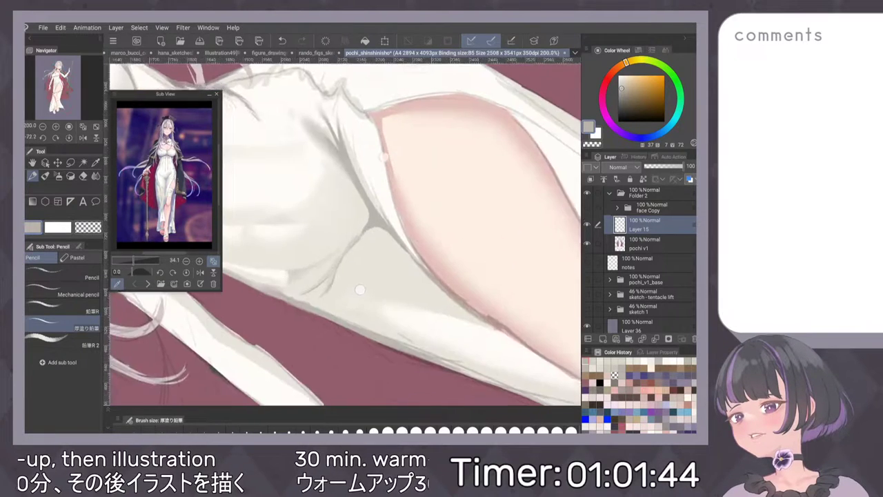
key(ctrl+z)
key(ctrl+z)
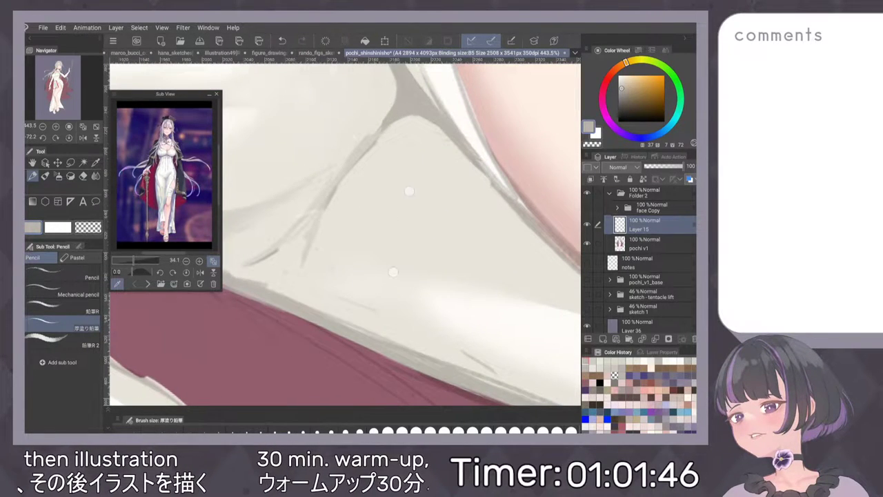
key(ctrl+y)
drag(314, 247, 307, 273)
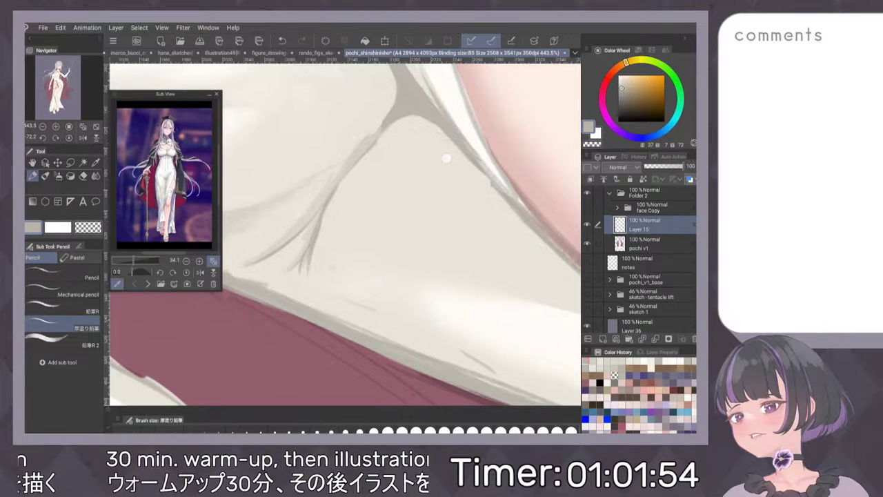
Strengthen the crease stem from the dark groin fold towards the hip branches in grey-beige and review the whole figure.
scroll(447, 158, down, 8)
scroll(366, 221, up, 3)
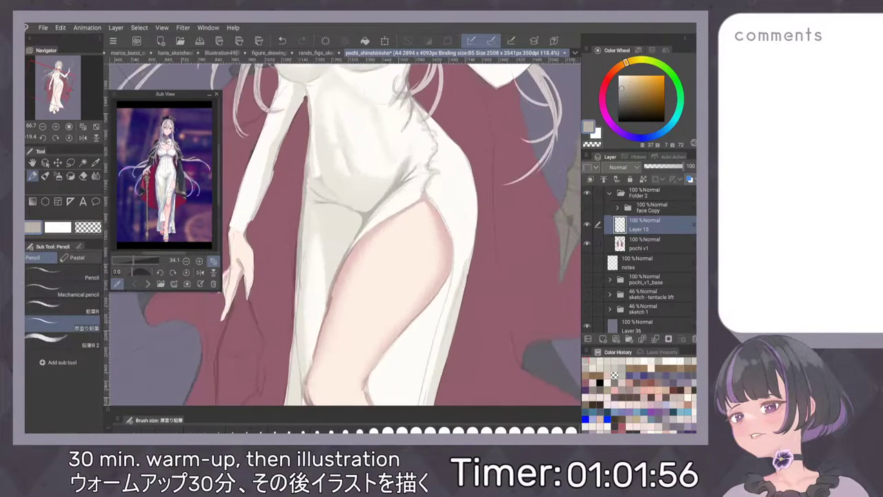
scroll(450, 213, down, 3)
scroll(396, 273, up, 5)
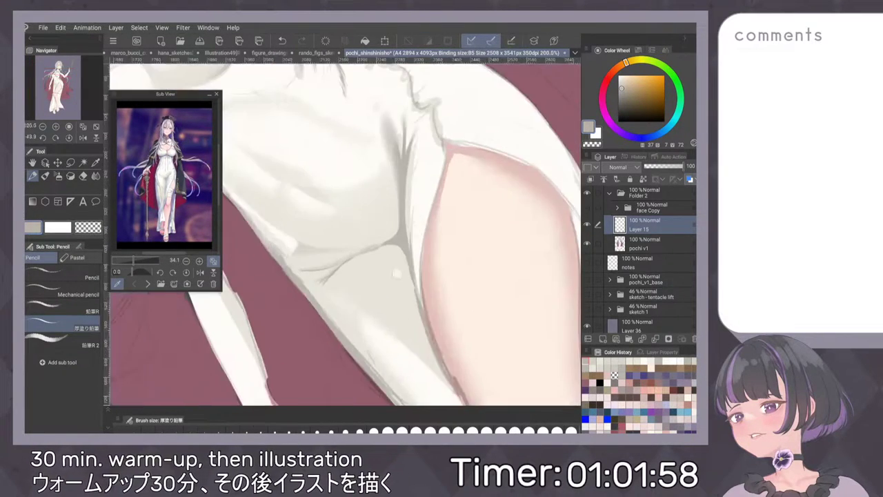
scroll(395, 274, up, 3)
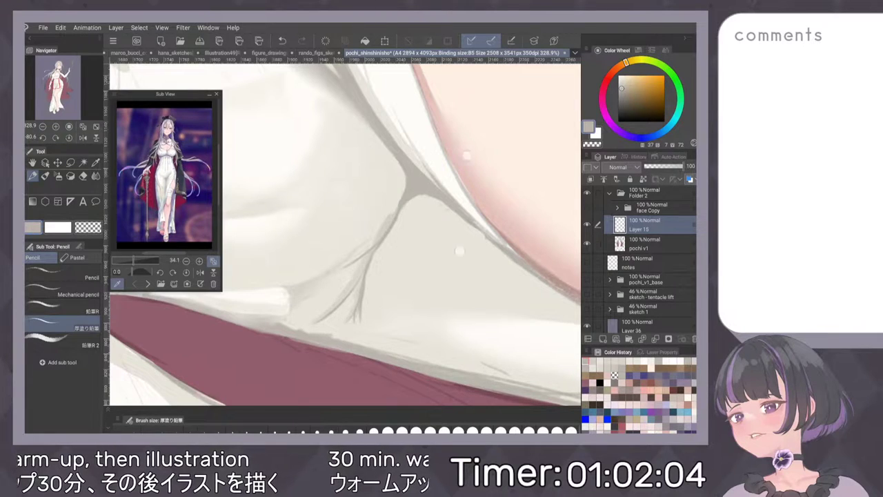
scroll(463, 203, down, 3)
scroll(477, 171, down, 4)
scroll(414, 228, up, 3)
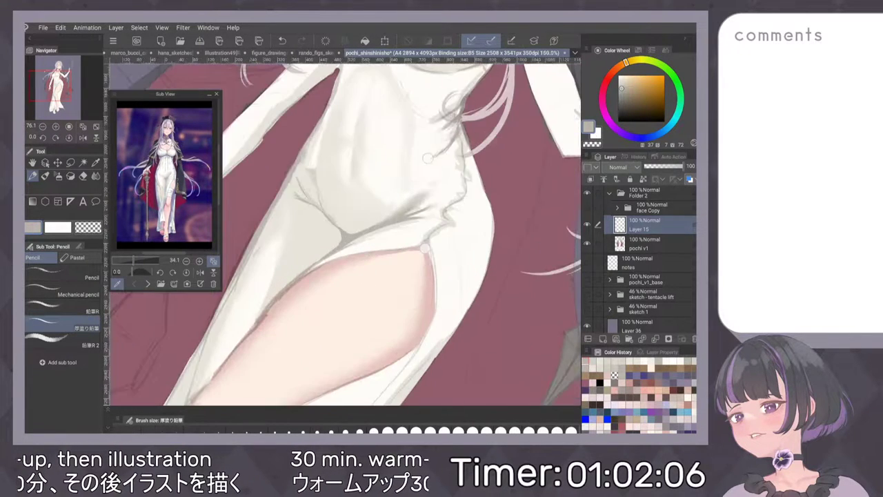
scroll(391, 248, up, 4)
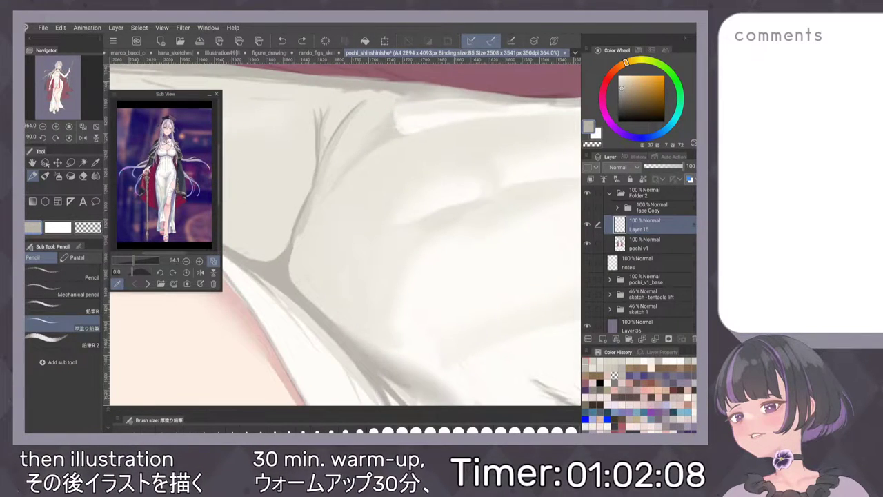
drag(295, 246, 320, 200)
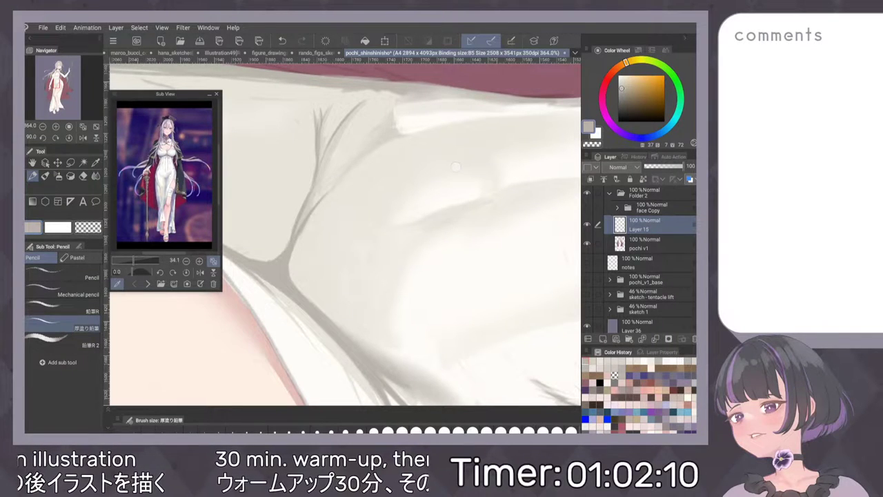
scroll(345, 231, down, 3)
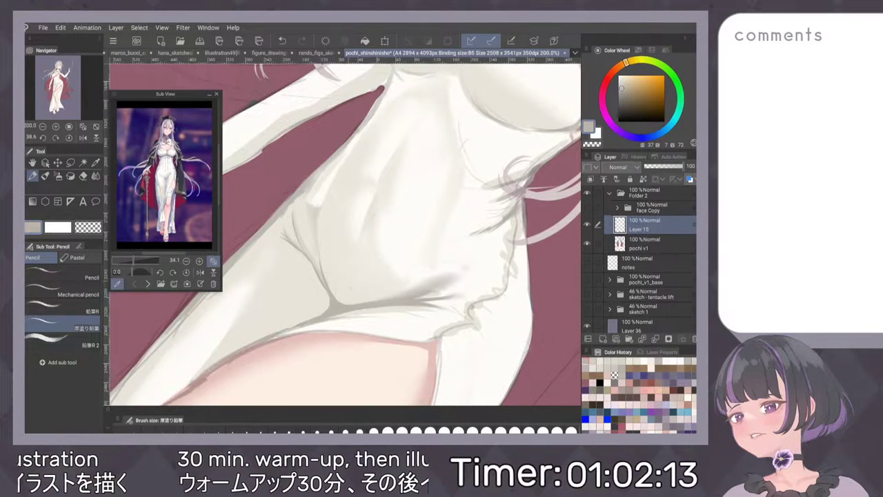
scroll(531, 350, up, 2)
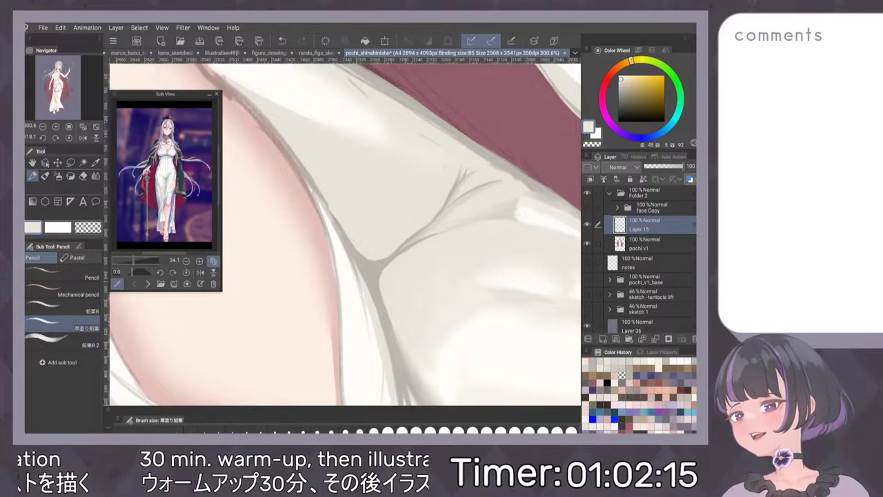
key(ctrl+0)
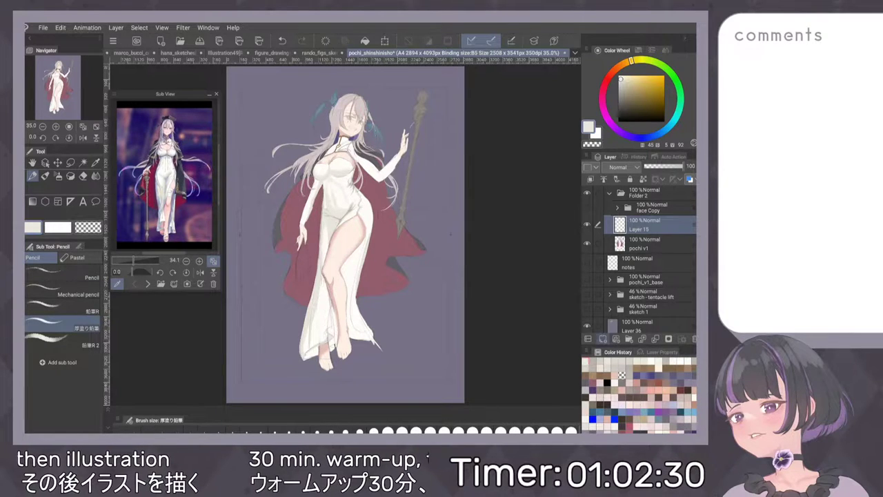
Add a new layer above Layer 15 and name it "dress inner shadow".
click(604, 338)
double_click(640, 228)
text(dres)
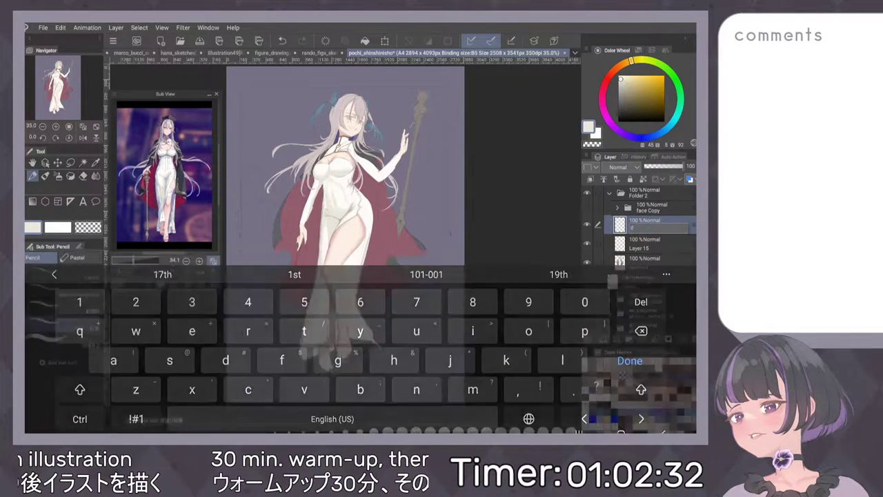
text(s back)
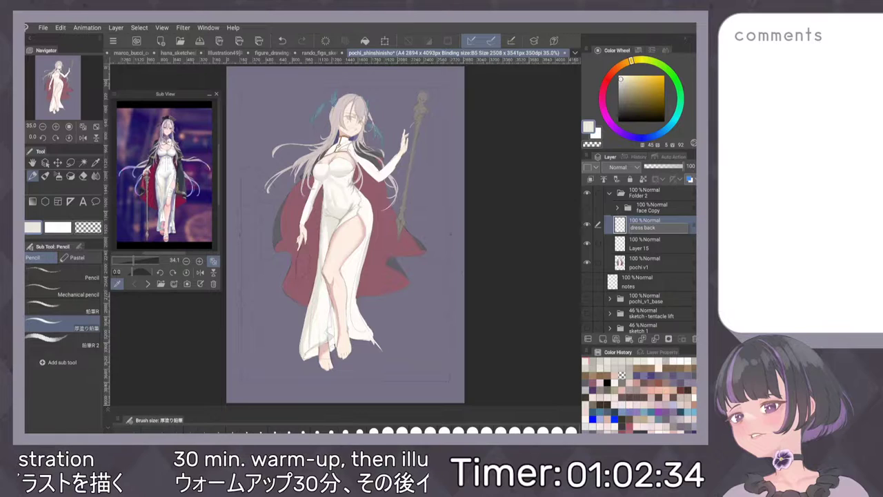
text( shadow)
key(BackSpace)
key(BackSpace)
key(BackSpace)
key(BackSpace)
key(BackSpace)
key(BackSpace)
key(BackSpace)
key(BackSpace)
key(BackSpace)
text(inner shadow)
key(Return)
Set the paint colour to a muted blue-violet (H 243, S 14, V 59) and switch to the Dense watercolor brush.
drag(645, 138, 656, 135)
drag(623, 86, 625, 94)
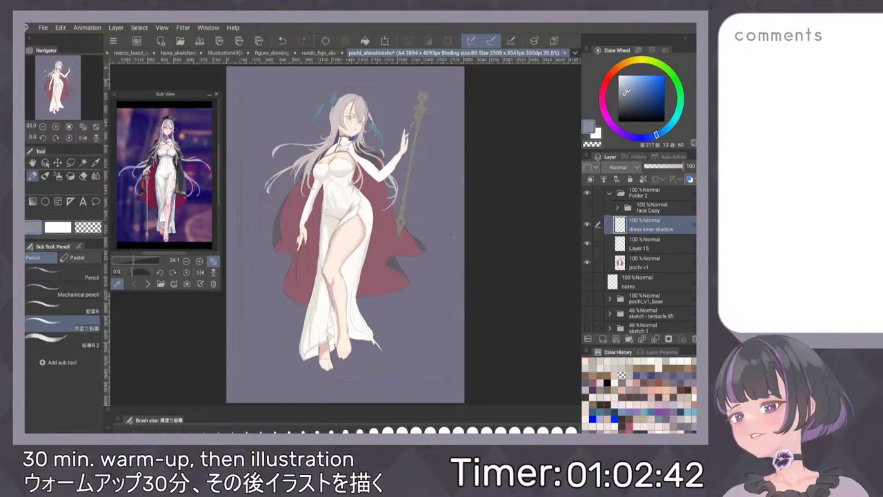
drag(643, 138, 640, 138)
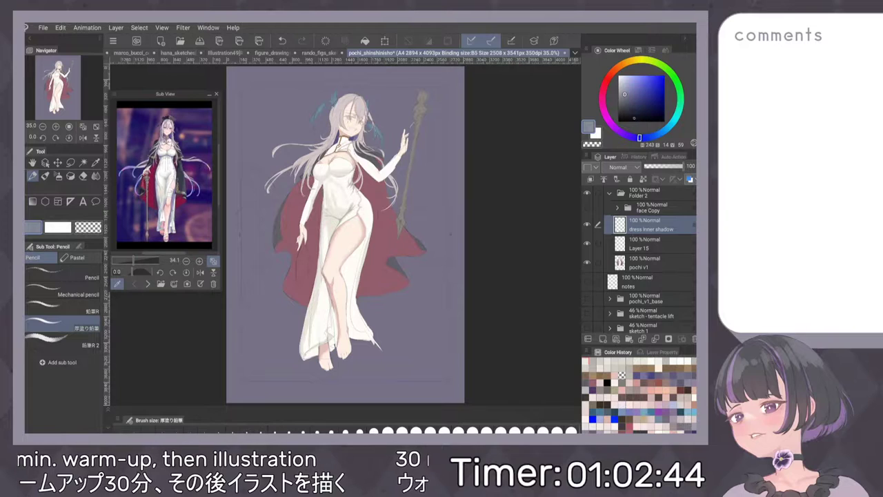
click(626, 94)
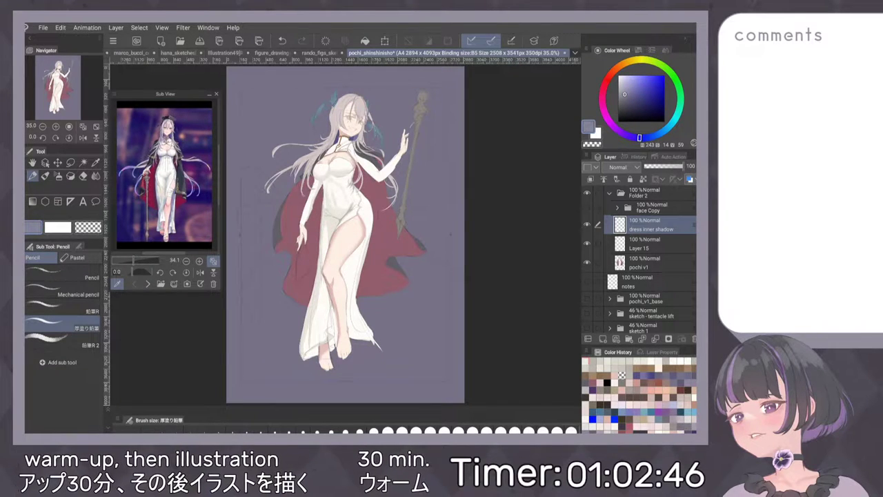
key(b)
scroll(402, 246, up, 4)
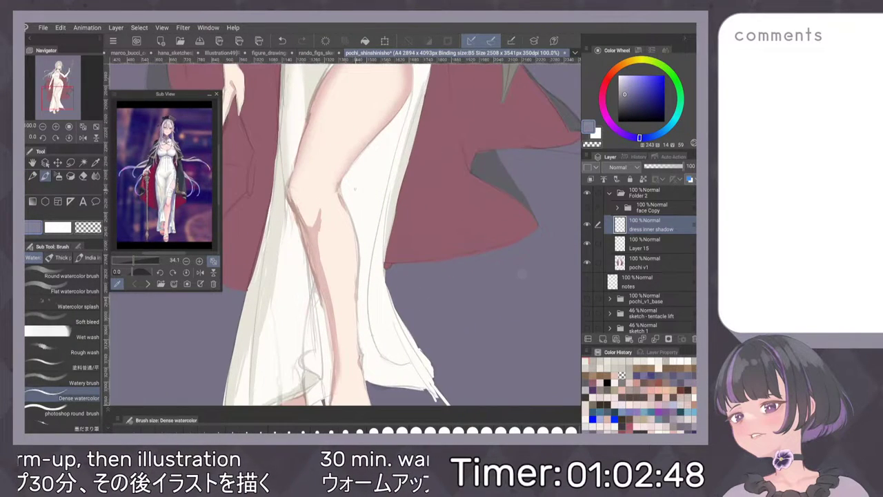
Try blue-violet shadow strokes on the dress lining just below the thigh, and undo them.
mouse_move(399, 122)
mouse_down()
mouse_move(344, 186)
mouse_move(362, 239)
mouse_up()
drag(379, 151, 359, 212)
key(ctrl+z)
key(ctrl+z)
key(ctrl+z)
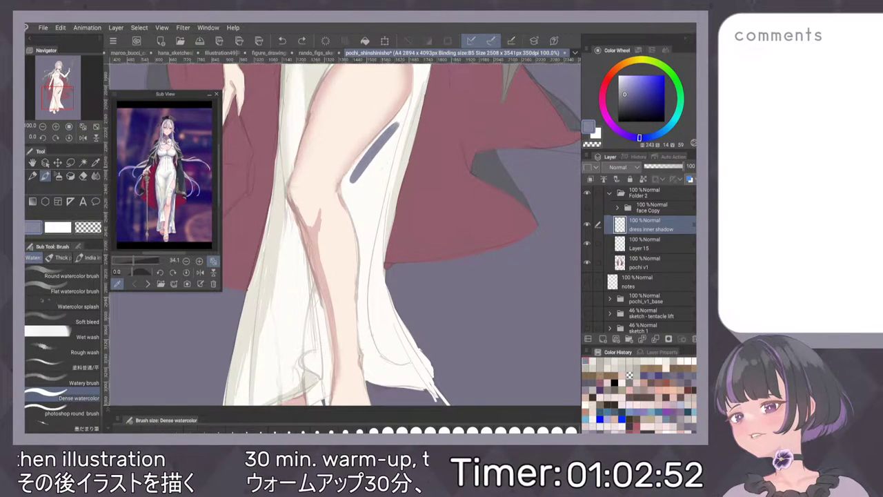
key(ctrl+z)
Try shading the dress lining behind the leg down to the hem in blue-violet, comparing the figure with and without it.
mouse_move(380, 146)
mouse_down()
mouse_move(350, 193)
mouse_move(362, 217)
mouse_move(390, 131)
mouse_move(364, 279)
mouse_move(363, 345)
mouse_move(371, 377)
mouse_move(383, 378)
mouse_up()
key(ctrl+0)
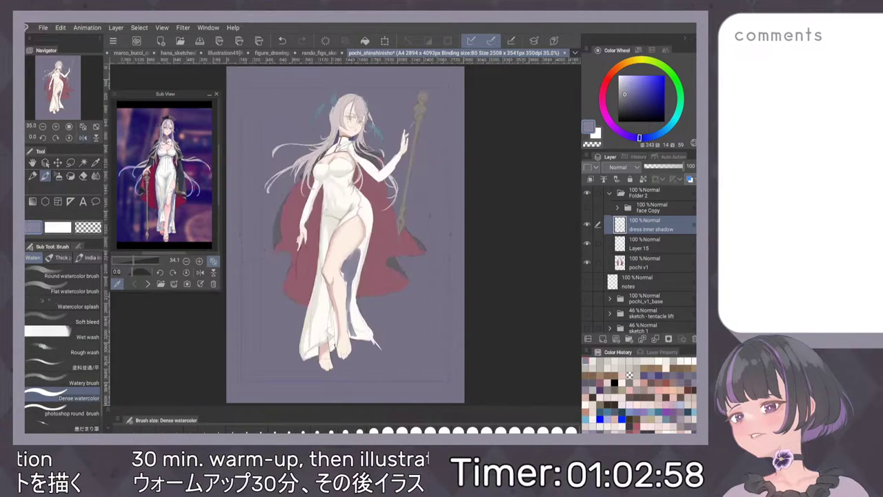
key(ctrl+z)
key(ctrl+z)
key(ctrl+y)
key(ctrl+y)
key(ctrl+z)
Test a darker violet on the dress lining behind the leg, and set the paint colour to a light violet (H 261, S 25, V 76).
click(630, 136)
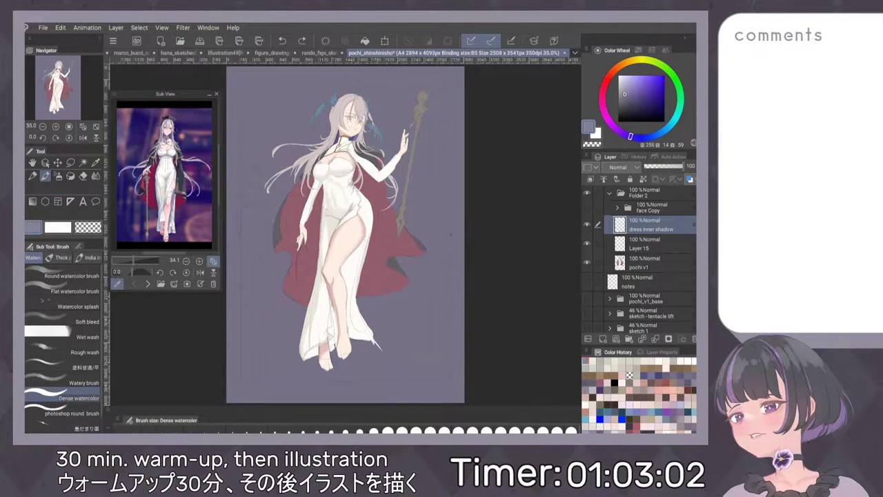
drag(627, 87, 632, 93)
drag(349, 262, 350, 268)
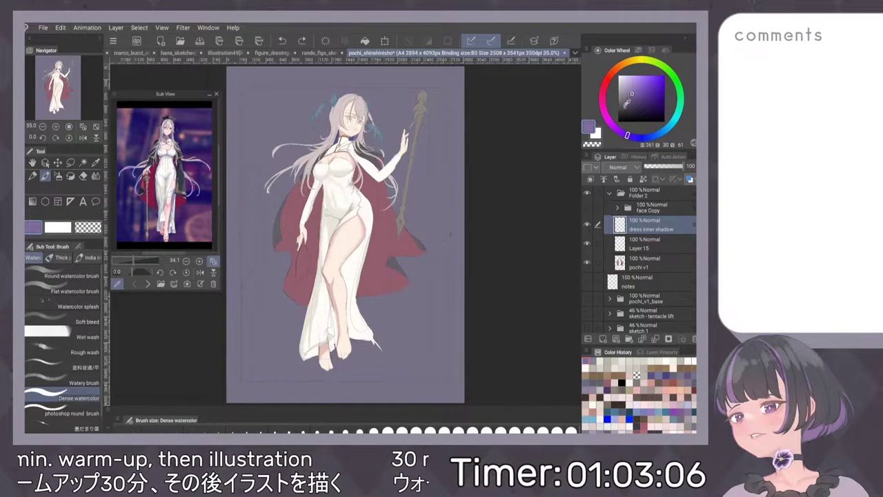
drag(631, 92, 630, 86)
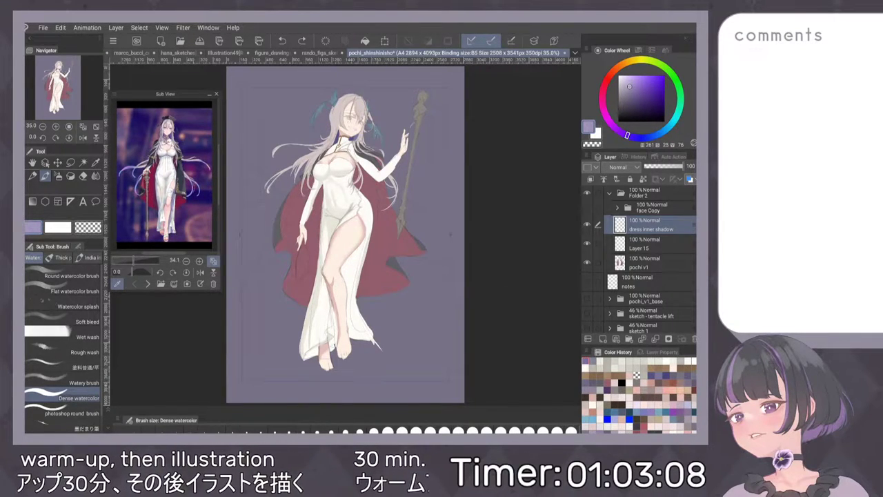
Paint the violet shadow on the dress lining from below the thigh to the hem, undoing the unwanted extra strokes.
mouse_move(345, 265)
mouse_down()
mouse_move(349, 334)
mouse_move(360, 338)
mouse_up()
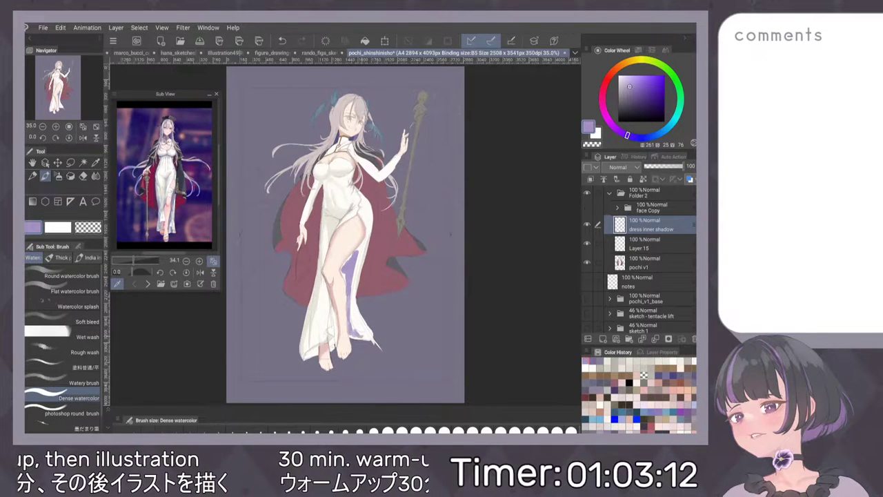
drag(356, 254, 362, 245)
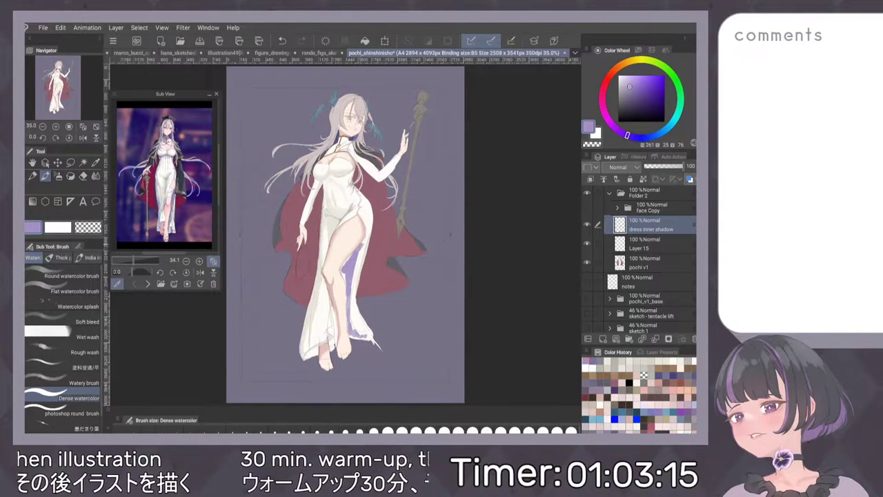
key(ctrl+z)
key(ctrl+z)
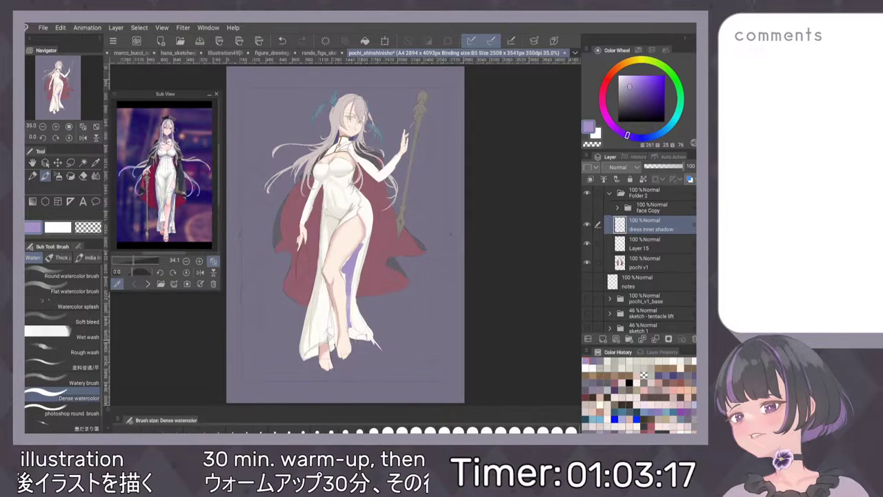
drag(348, 312, 350, 329)
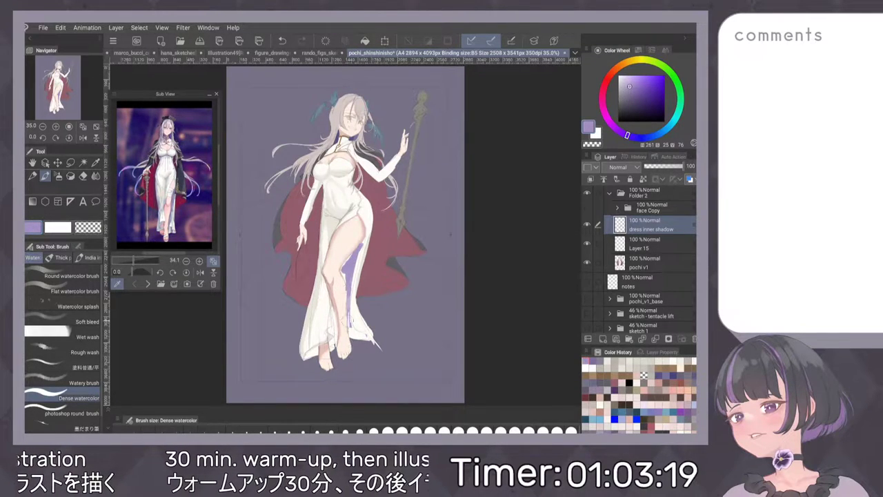
key(ctrl+z)
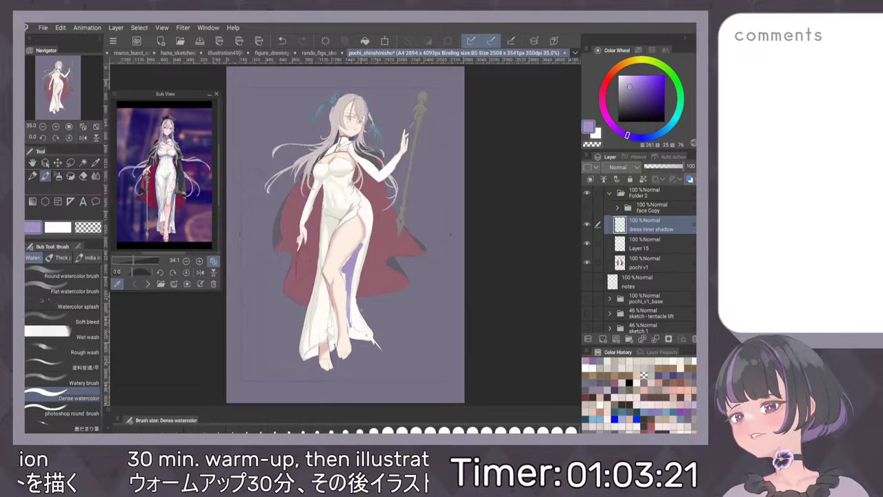
Fade the violet lining shadow with the Soft eraser along the lower leg and up toward the thigh.
key(e)
drag(348, 285, 341, 349)
mouse_move(349, 305)
mouse_down()
mouse_move(345, 350)
mouse_move(361, 246)
mouse_up()
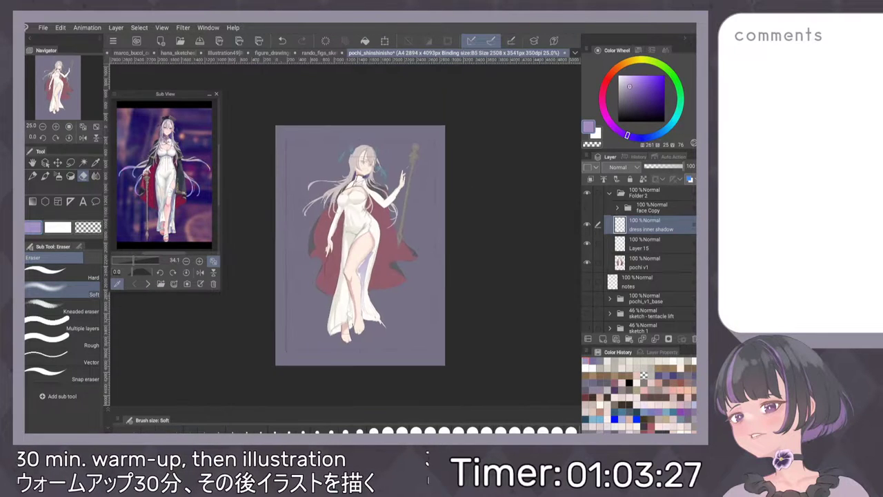
scroll(449, 214, down, 3)
scroll(420, 249, up, 3)
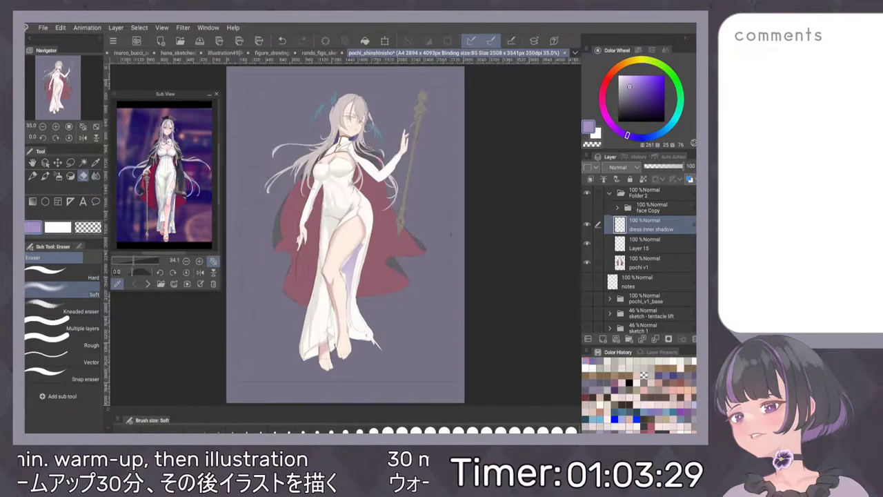
Switch to the G-pen for close work on the lining shadow beneath the thigh.
scroll(423, 257, up, 4)
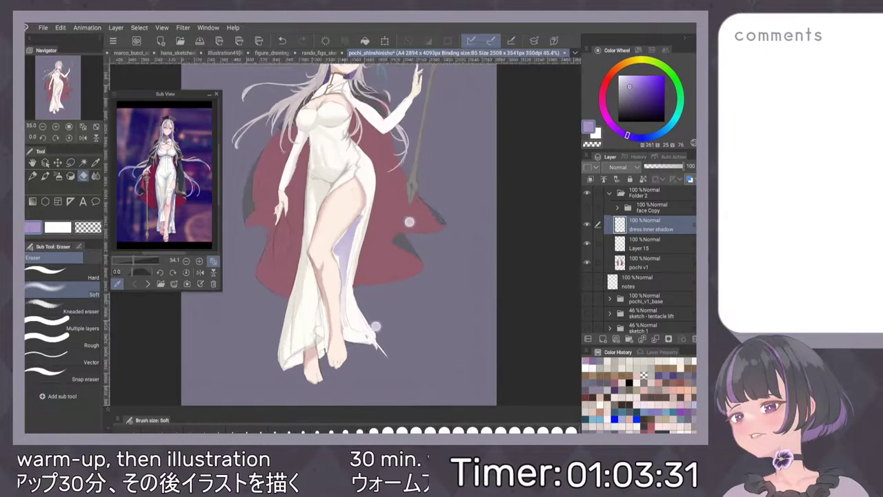
key(p)
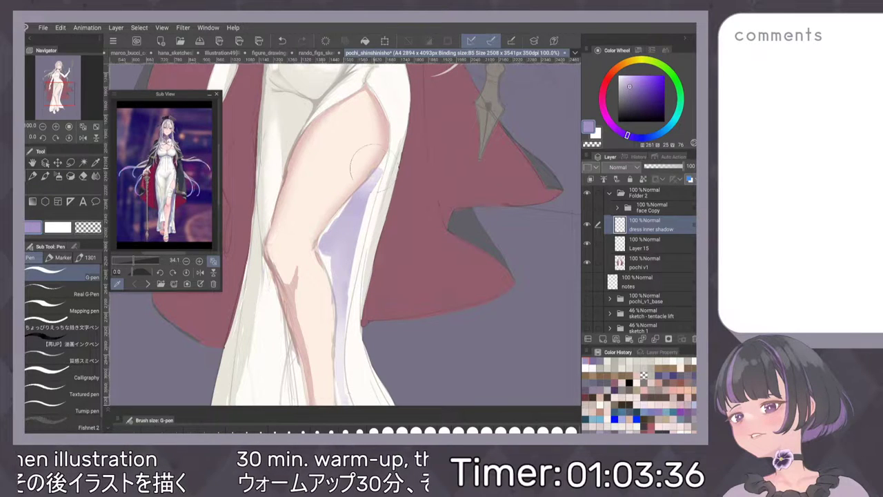
Clean up the purple shadow beside the back of the thigh with the hard eraser on the dress inner shadow layer.
key(e)
key(e)
key(e)
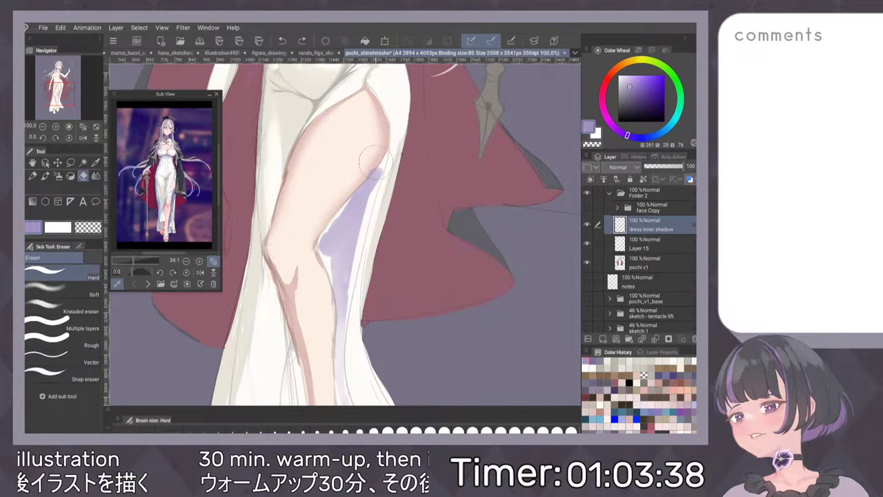
drag(369, 164, 361, 181)
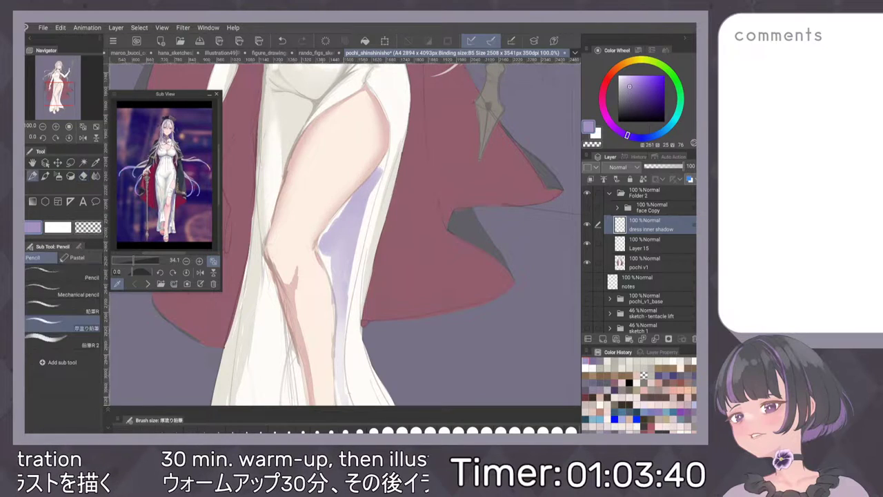
Pencil darker purple strokes along the outer edge of the inner dress shadow, from the thigh down to the calf.
key(p)
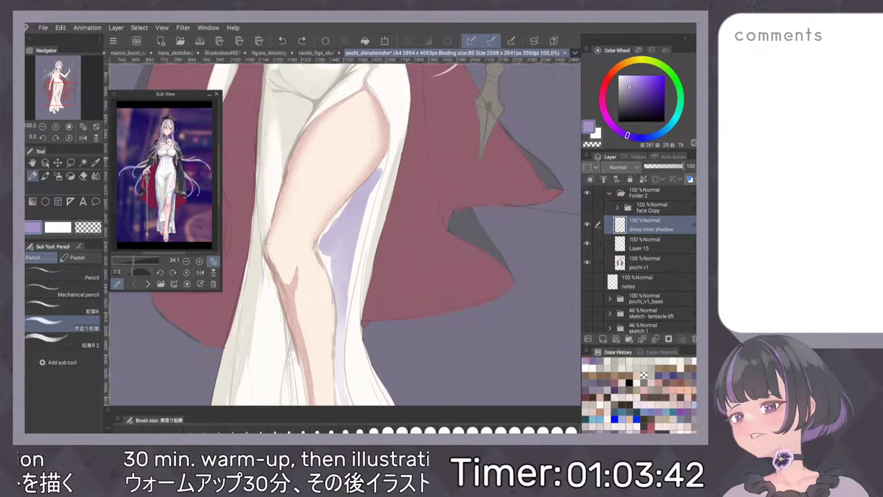
drag(386, 157, 355, 263)
drag(372, 197, 349, 304)
drag(366, 226, 342, 345)
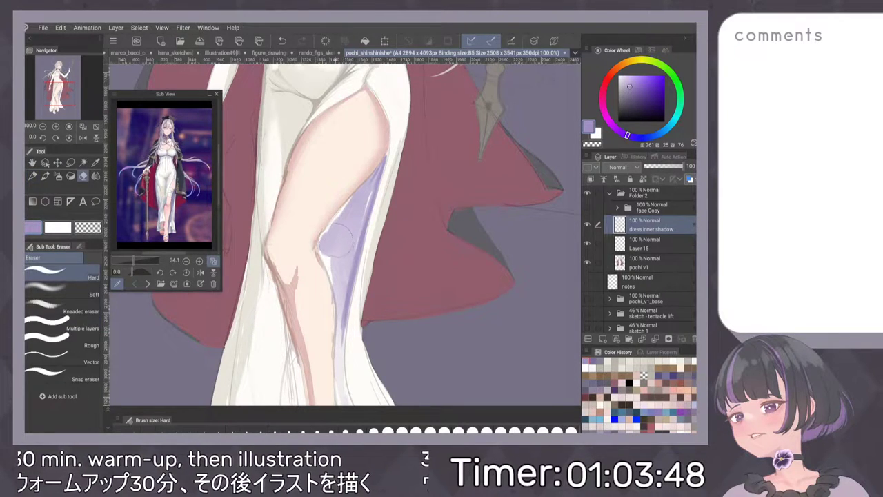
Try filling the inner dress shadow behind the knee and calf with solid purple using the Dense watercolor brush.
key(b)
mouse_move(320, 237)
mouse_down()
mouse_move(319, 248)
mouse_move(349, 203)
mouse_up()
mouse_move(321, 249)
mouse_down()
mouse_move(338, 297)
mouse_move(339, 346)
mouse_up()
mouse_move(341, 307)
mouse_down()
mouse_move(370, 182)
mouse_move(335, 262)
mouse_up()
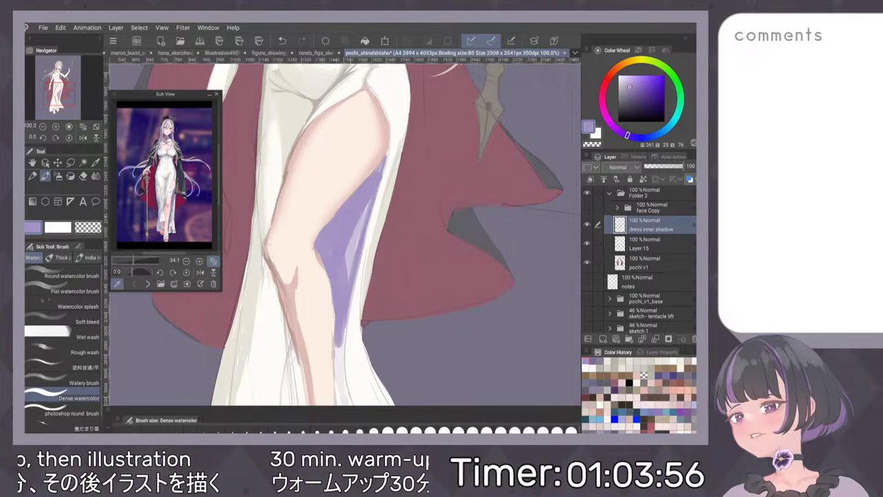
drag(367, 204, 347, 276)
key(ctrl+0)
key(h)
key(h)
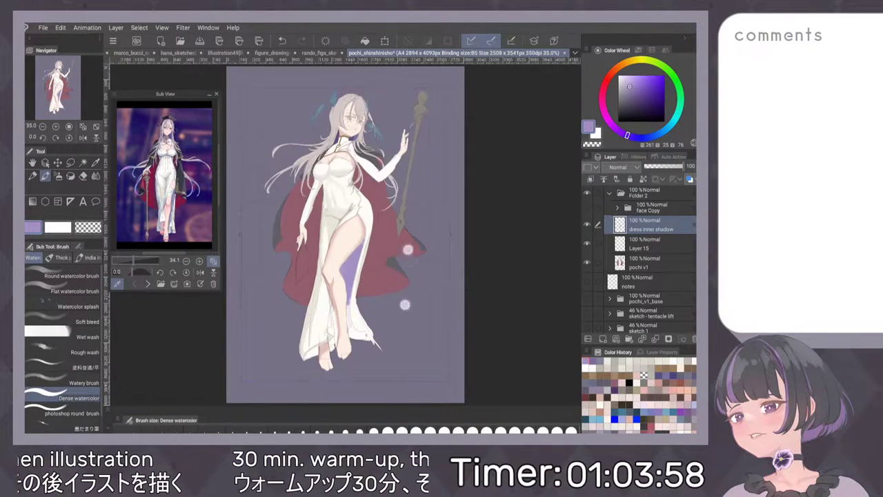
scroll(407, 281, up, 8)
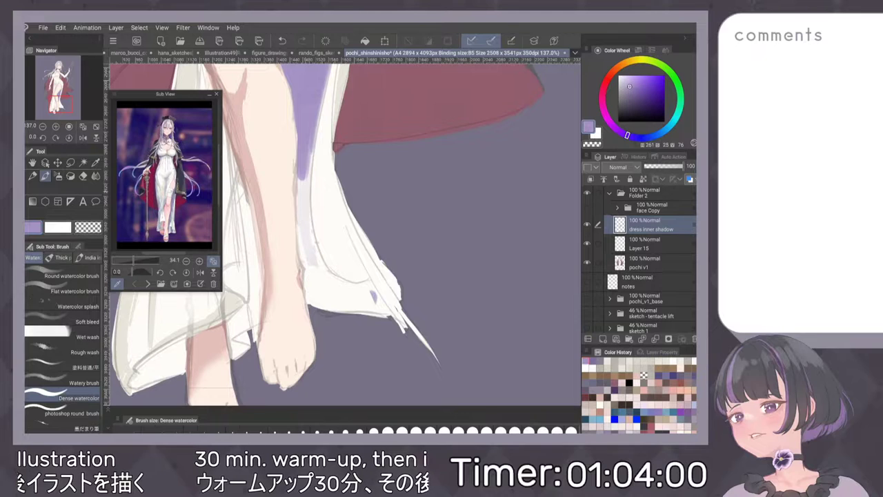
Undo the solid Dense watercolor strokes on the inner dress shadow.
key(ctrl+z)
key(ctrl+z)
key(ctrl+z)
scroll(412, 220, down, 3)
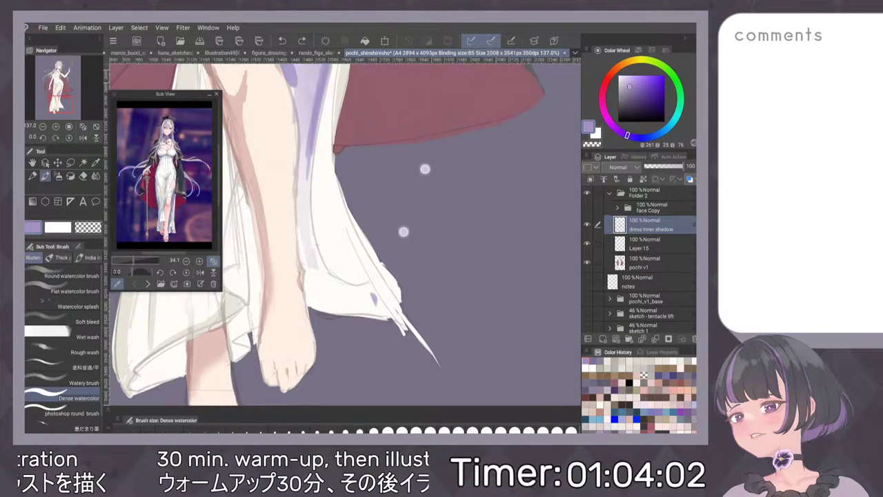
scroll(417, 250, down, 1)
key(ctrl+z)
key(ctrl+z)
key(ctrl+z)
key(ctrl+z)
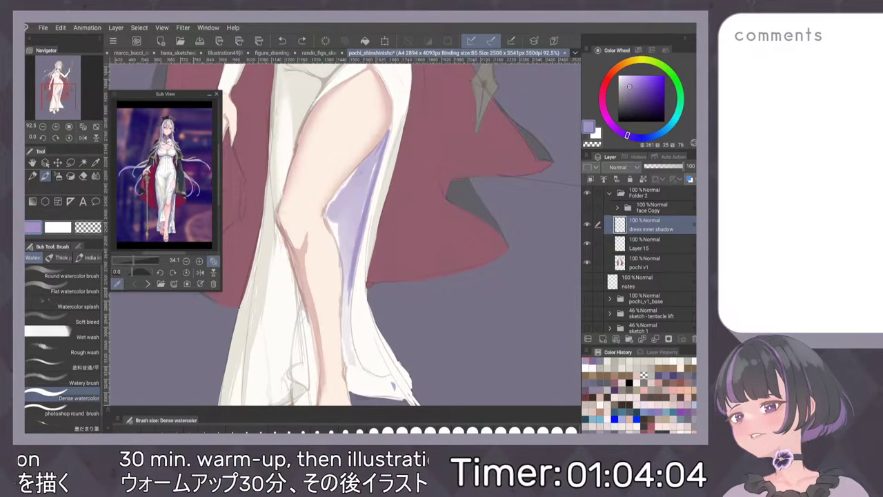
Sample a lighter purple from the inner dress shadow and paint it behind the knee and down along the calf.
alt+click(359, 182)
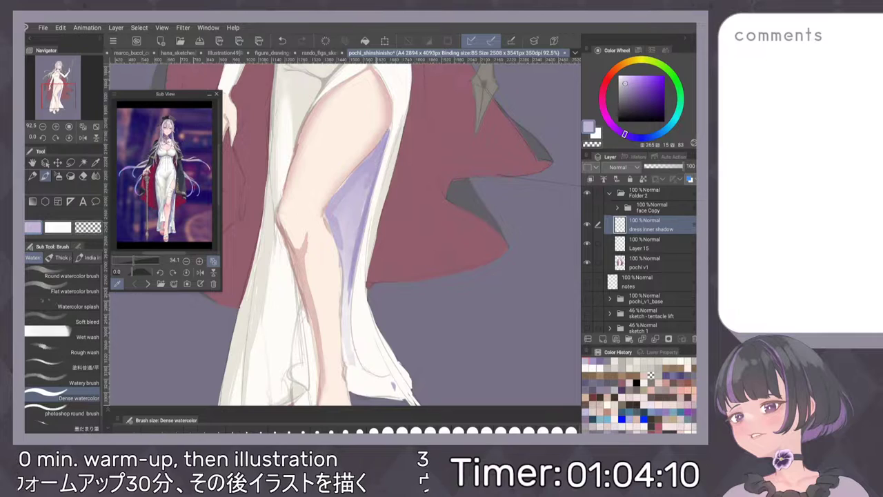
drag(365, 178, 346, 319)
drag(345, 278, 346, 323)
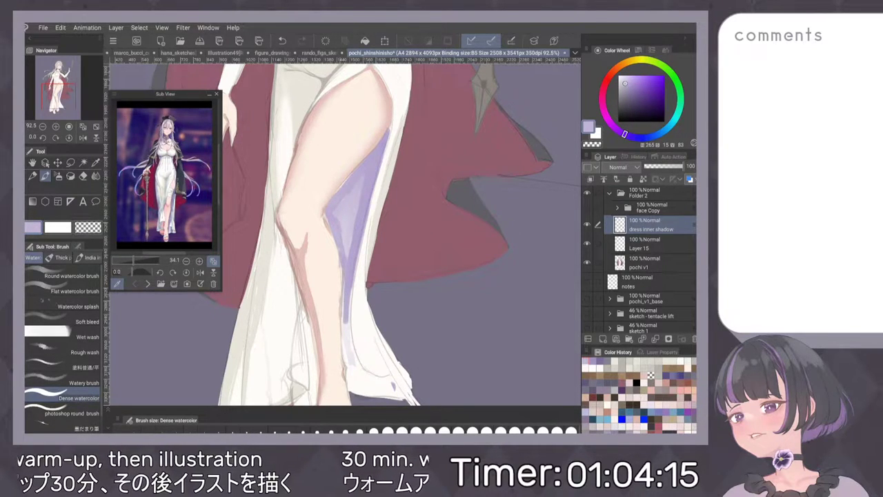
drag(350, 192, 347, 259)
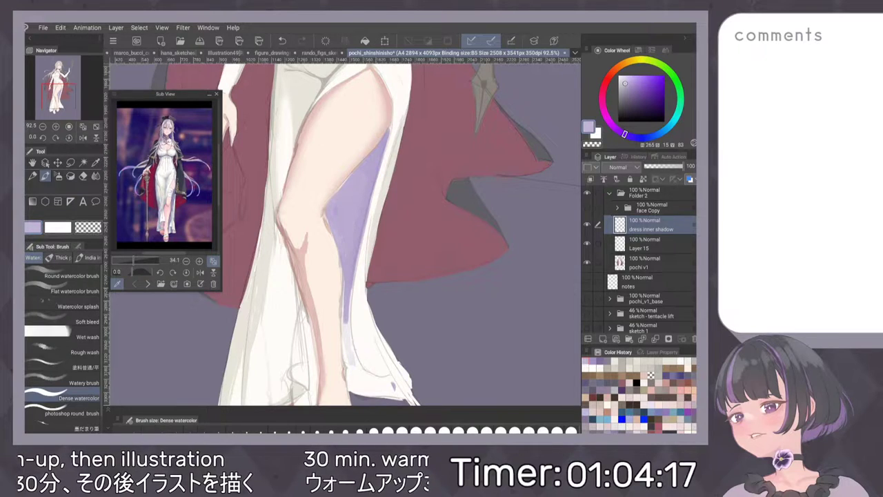
Try extending the inner dress shadow toward the hem with a greyer purple (hue 265, saturation 13, value 63).
key(ctrl+0)
scroll(386, 289, up, 7)
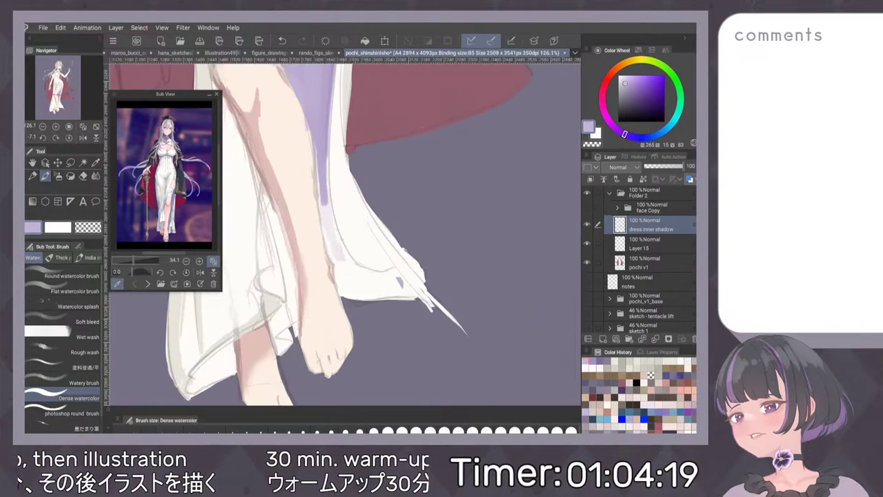
click(417, 276)
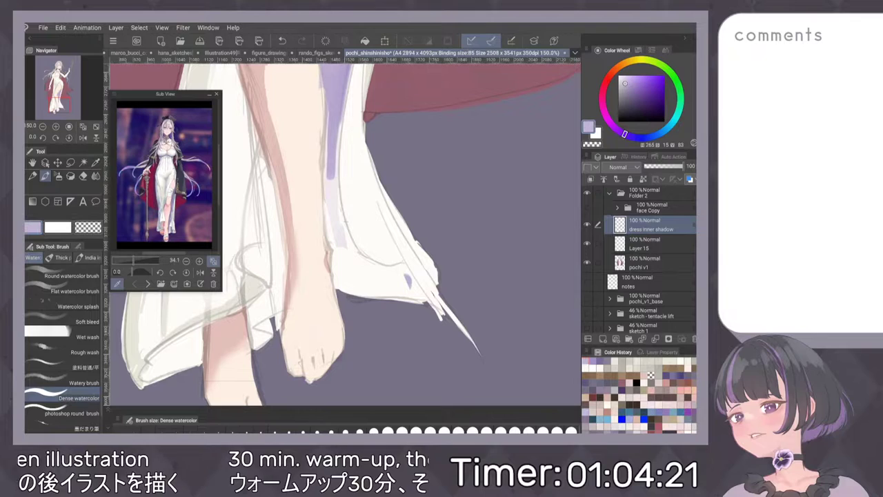
click(625, 92)
drag(331, 174, 334, 242)
drag(330, 161, 350, 277)
drag(337, 175, 366, 262)
key(ctrl+z)
key(ctrl+z)
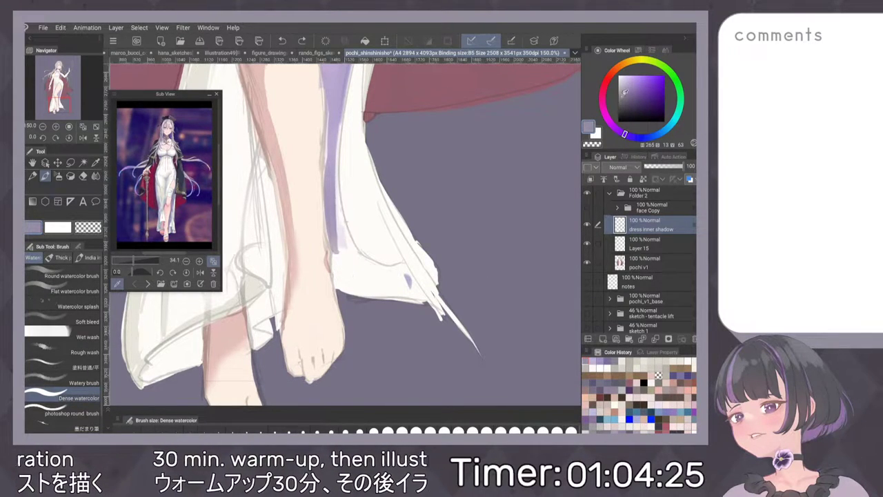
Try shading the lower inner dress and its hem beside the ankle with a grey-purple (hue 265, saturation 7, value 59).
drag(326, 130, 337, 229)
drag(329, 160, 344, 265)
drag(338, 186, 356, 264)
mouse_move(335, 180)
mouse_down()
mouse_move(365, 271)
mouse_move(337, 278)
mouse_move(339, 287)
mouse_up()
mouse_move(338, 262)
mouse_down()
mouse_move(344, 289)
mouse_move(356, 290)
mouse_up()
mouse_move(349, 254)
mouse_down()
mouse_move(370, 289)
mouse_move(383, 288)
mouse_up()
drag(362, 255, 398, 280)
drag(386, 267, 411, 288)
drag(402, 268, 415, 290)
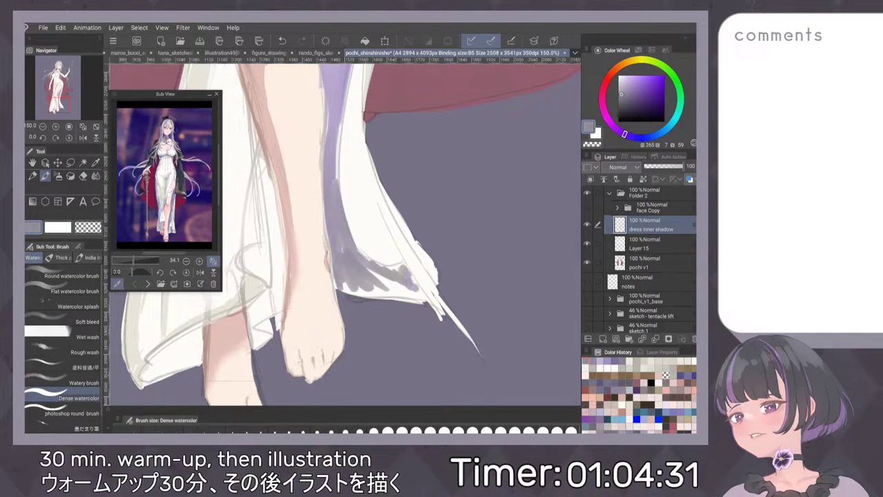
key(ctrl+0)
key(h)
key(h)
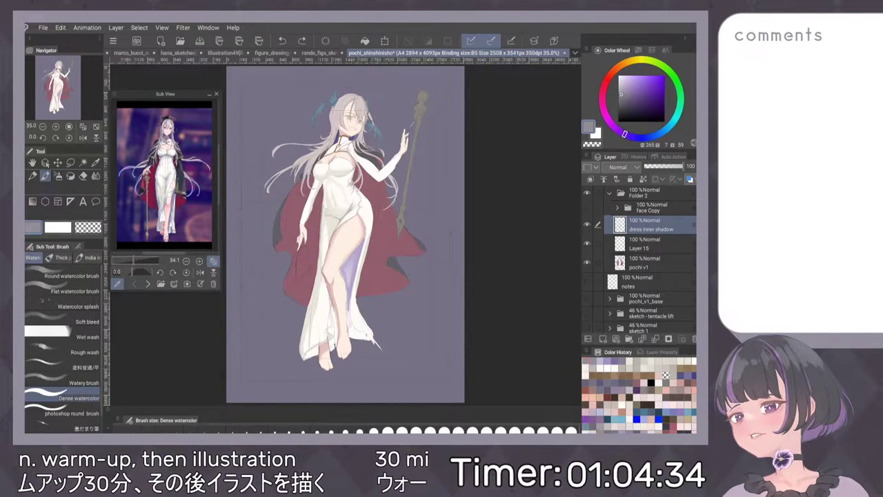
Try a hem shadow stroke in a muted pinkish grey (hue 344, saturation 6, value 70) derived from the dress white.
alt+click(354, 331)
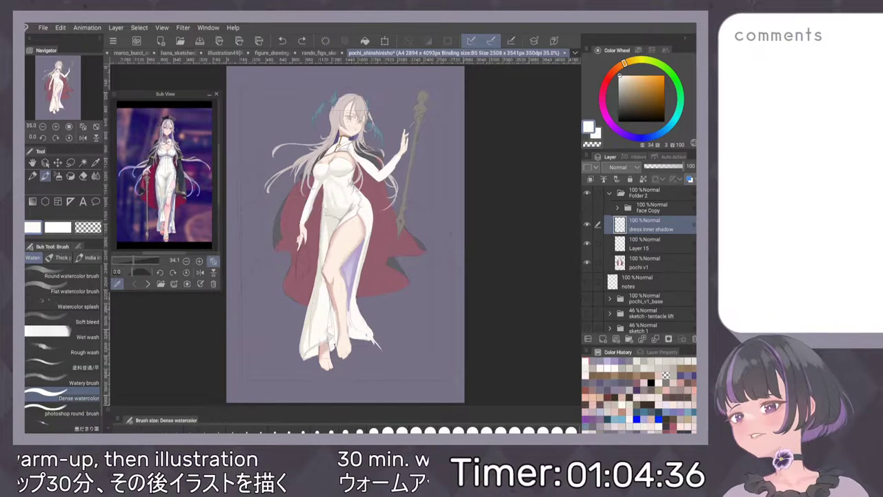
click(620, 82)
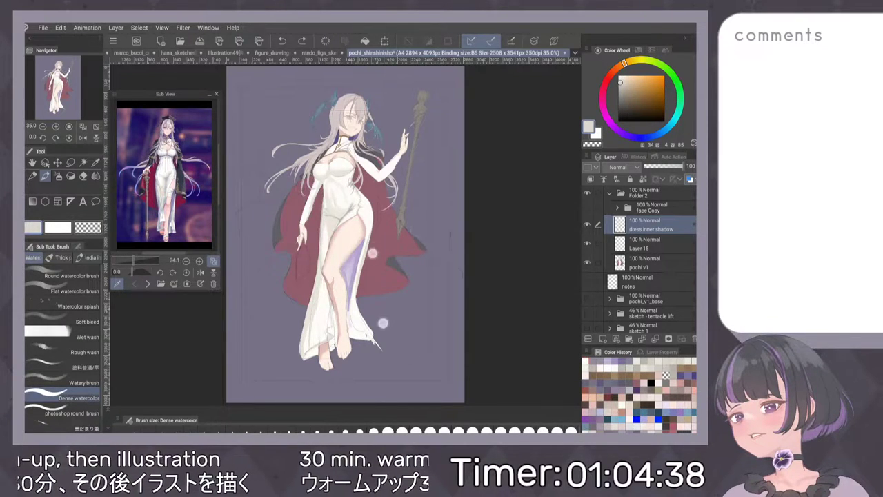
scroll(383, 322, up, 3)
click(621, 85)
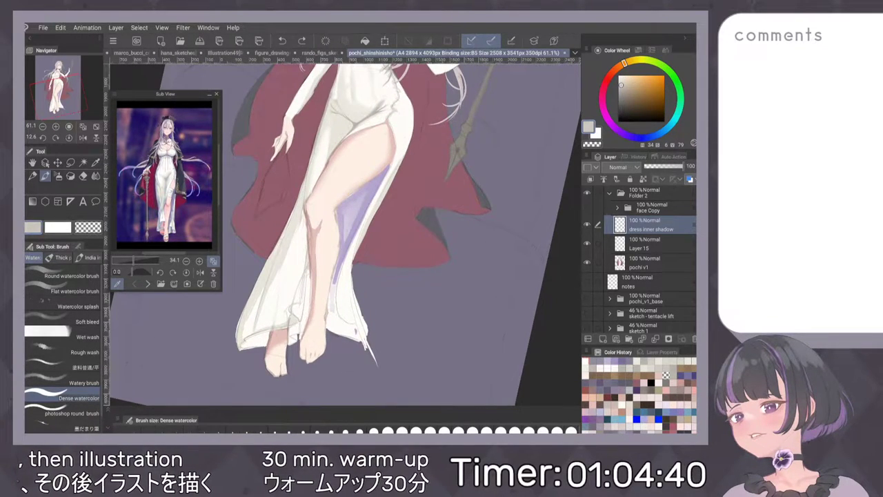
click(622, 89)
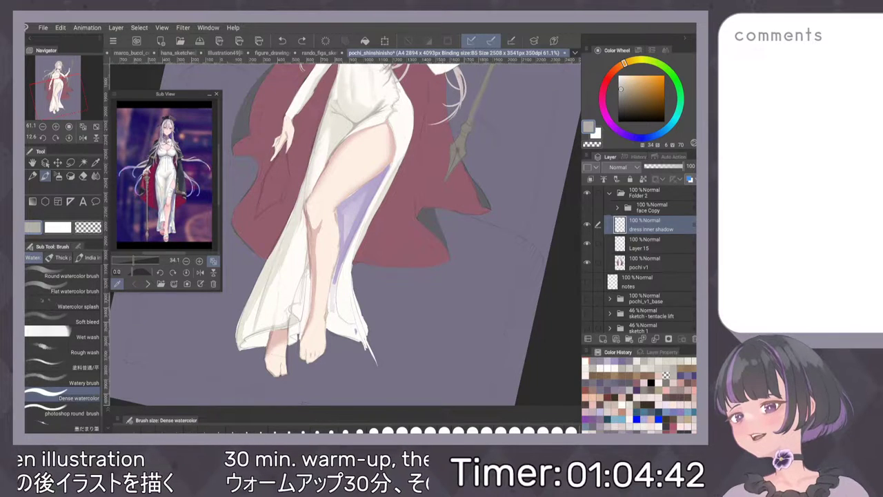
click(603, 88)
mouse_move(334, 290)
mouse_down()
mouse_move(330, 321)
mouse_move(331, 305)
mouse_up()
key(ctrl+z)
key(ctrl+z)
key(ctrl+z)
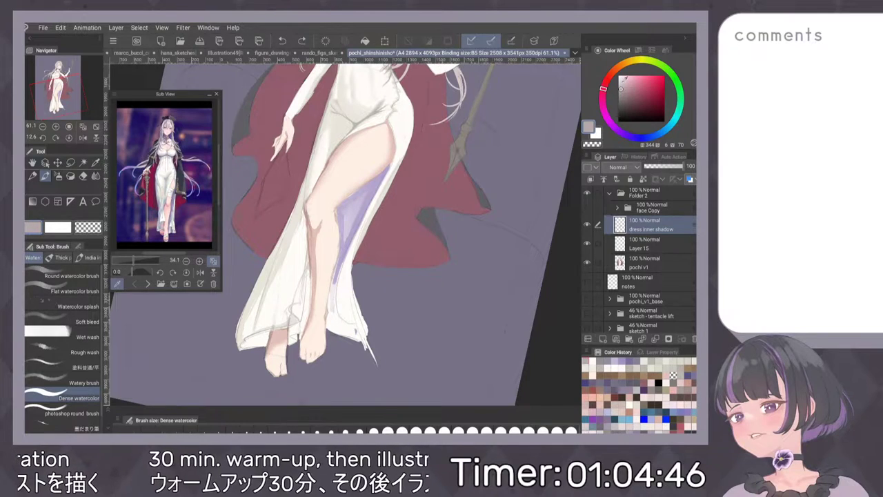
Paint the lower inner dress down to the hem in pale pink (hue 344, saturation 8, value 85), then check the mirrored canvas.
click(622, 82)
mouse_move(334, 282)
mouse_down()
mouse_move(329, 324)
mouse_move(334, 314)
mouse_move(357, 338)
mouse_up()
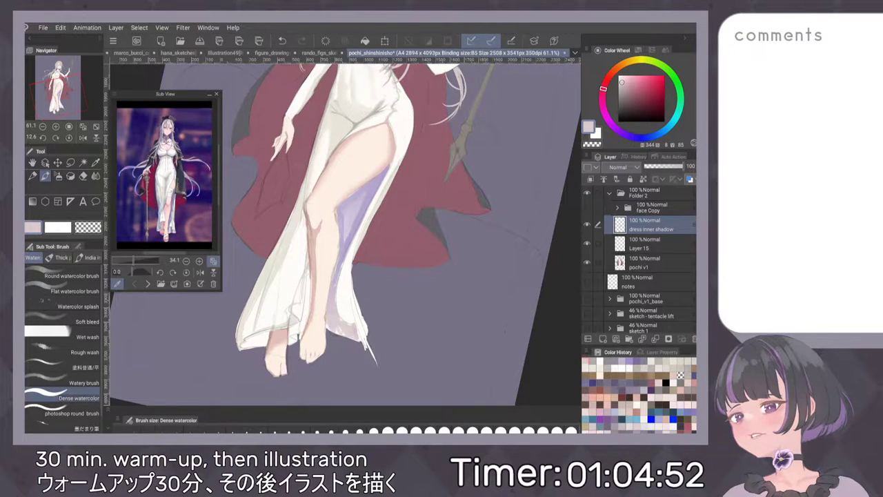
key(ctrl+0)
key(h)
key(h)
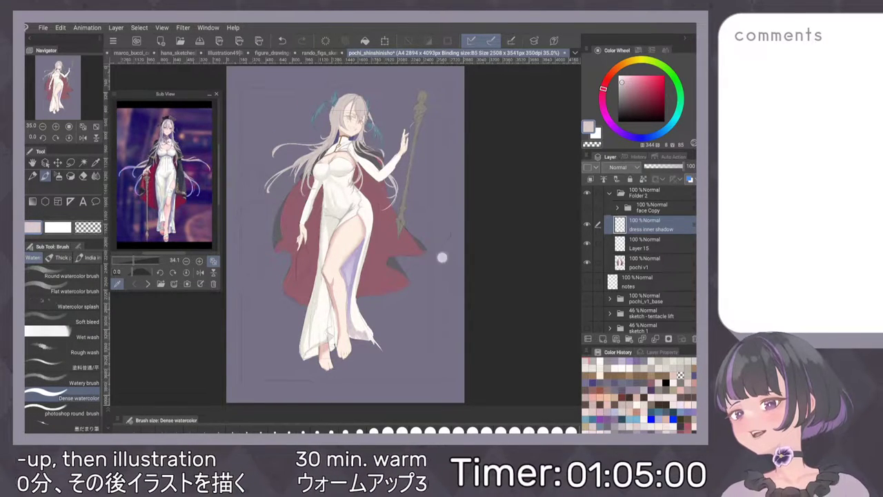
Sample the shadow's purple, even out the light patch behind the knee with it, and check the whole figure mirrored.
scroll(424, 272, up, 3)
scroll(404, 343, up, 2)
alt+click(367, 218)
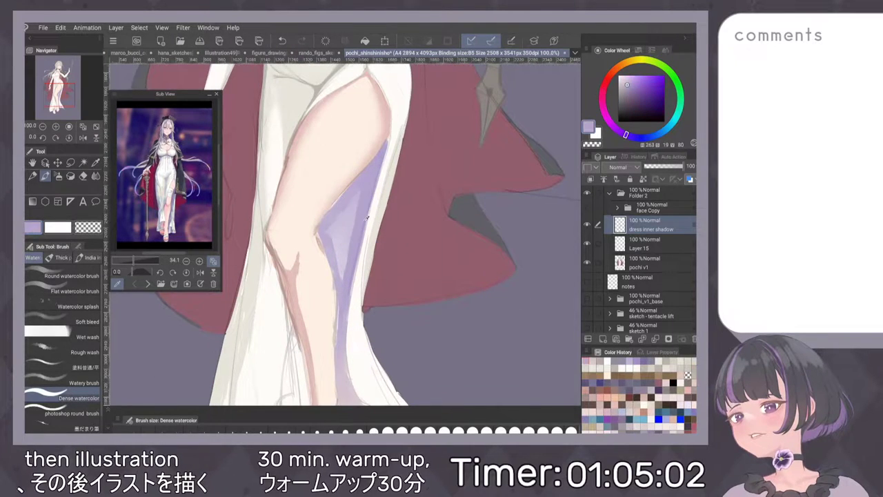
mouse_move(338, 277)
mouse_down()
mouse_move(333, 231)
mouse_move(346, 214)
mouse_up()
drag(353, 264, 345, 191)
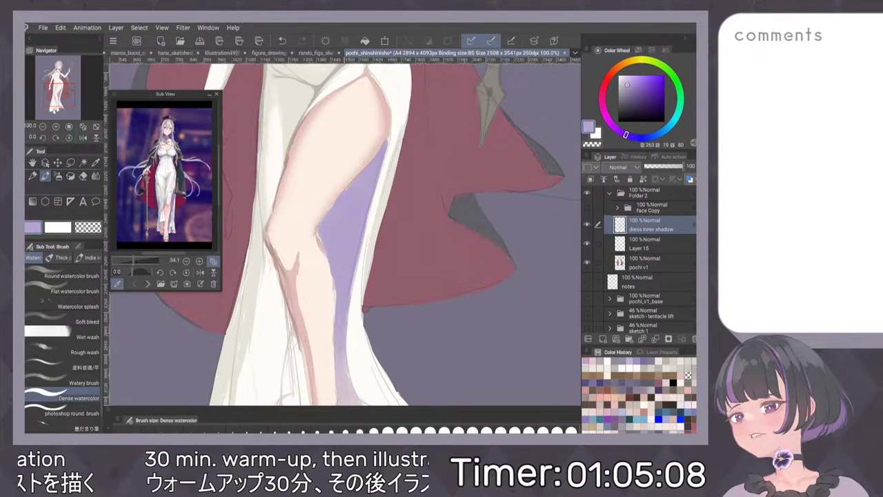
key(ctrl+0)
key(h)
key(h)
key(h)
key(h)
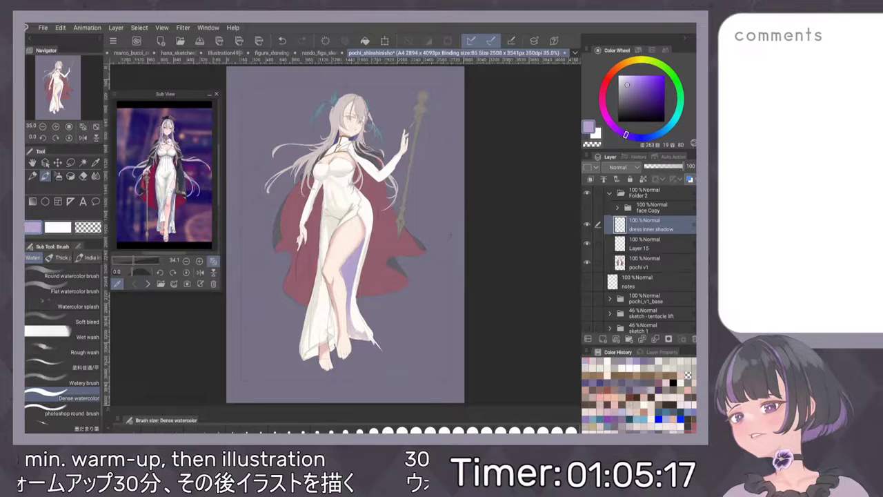
Select Layer 15 and compare the dress shading with that layer hidden and shown.
scroll(389, 159, up, 2)
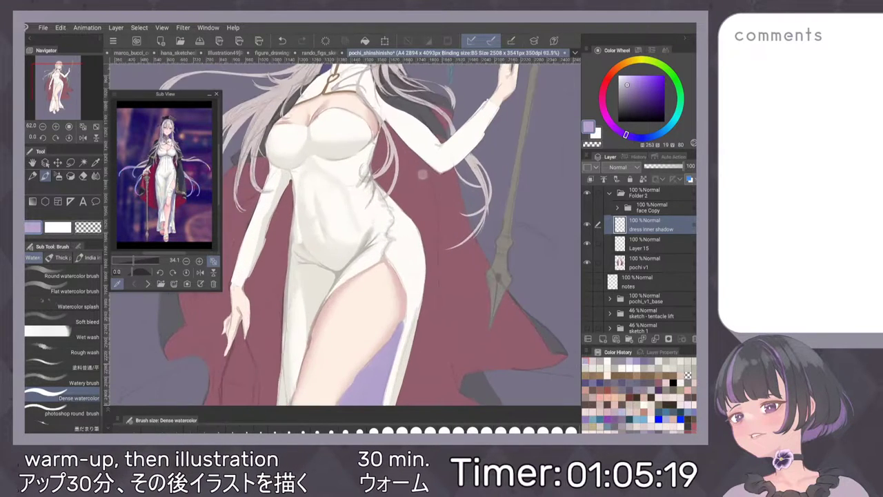
scroll(422, 175, up, 4)
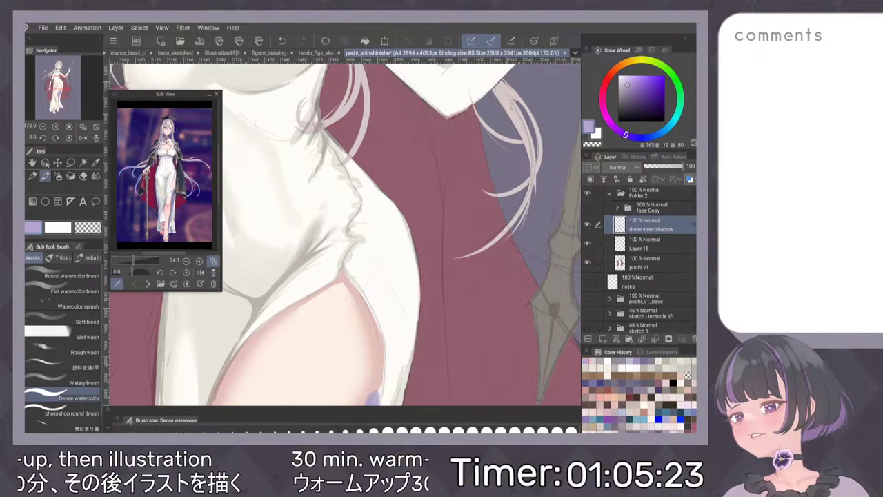
scroll(384, 272, down, 4)
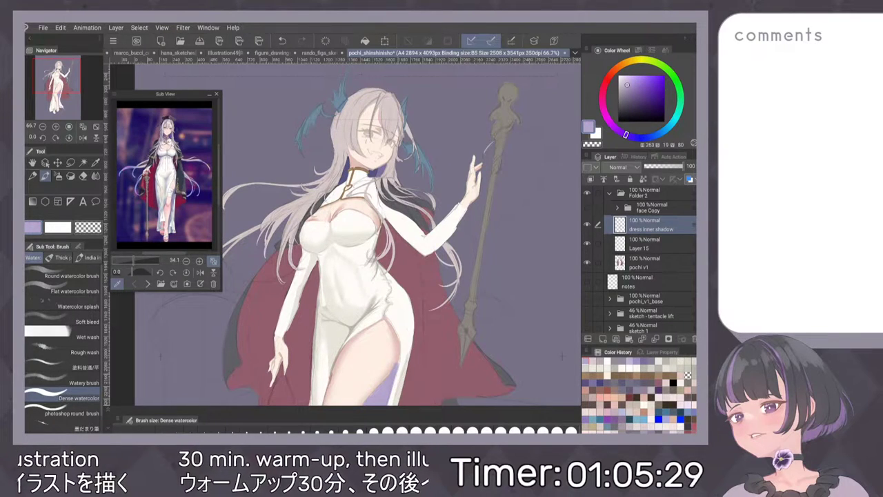
click(650, 243)
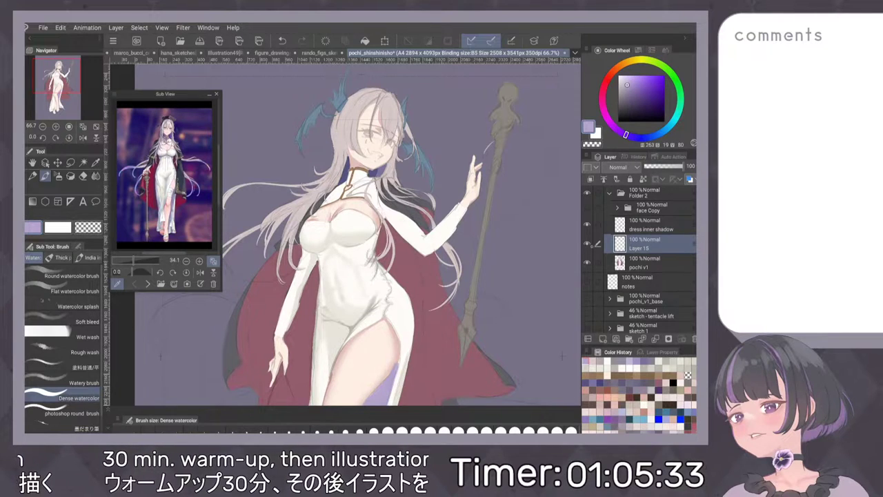
click(588, 243)
click(589, 244)
click(588, 244)
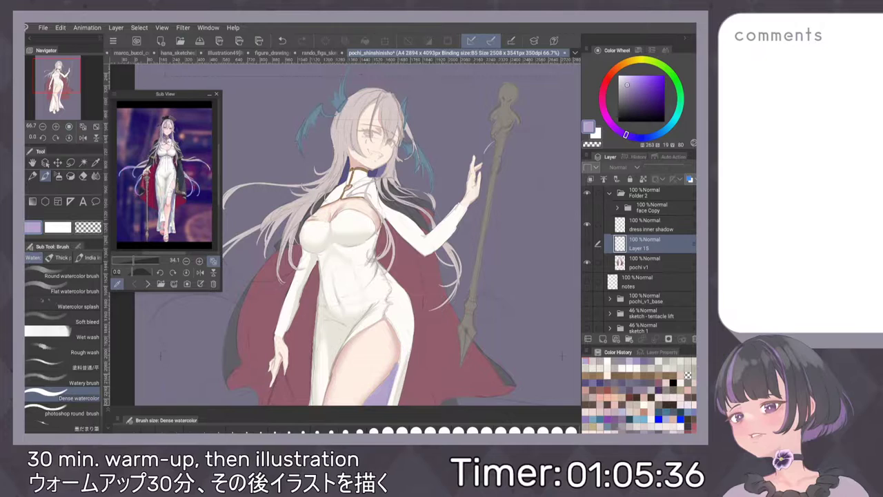
click(588, 244)
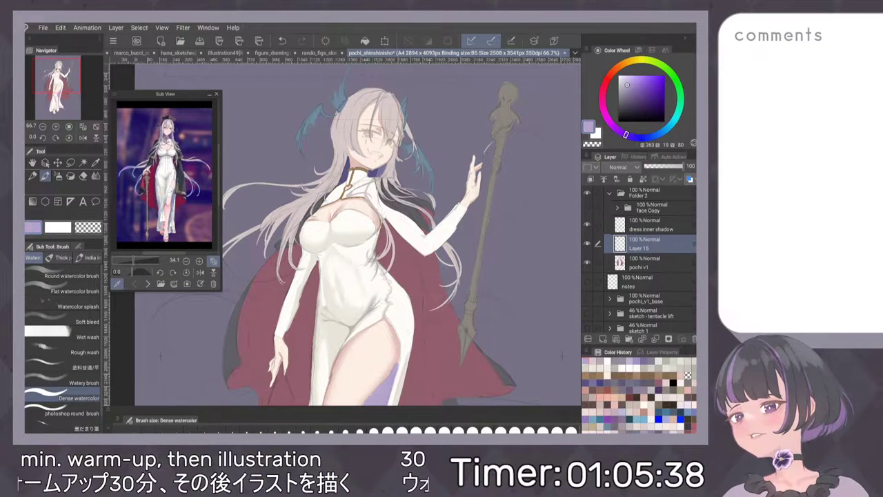
click(588, 243)
click(588, 243)
key(ctrl+0)
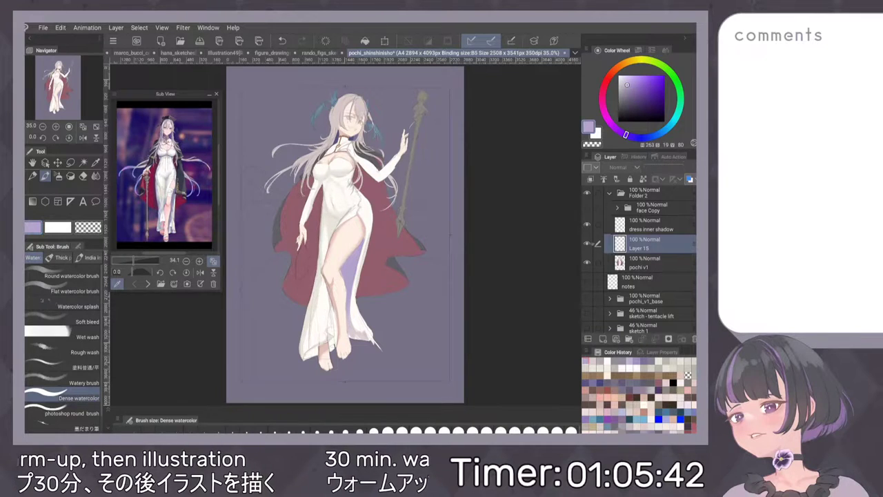
scroll(336, 179, up, 5)
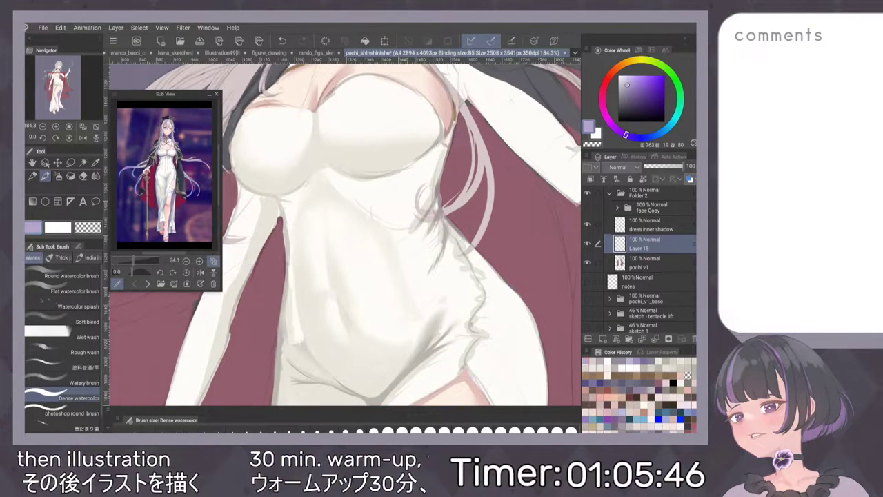
Sample the dress shading's pale cream (hue 46, saturation 6, value 92) and check the dress on the whole figure.
alt+click(310, 296)
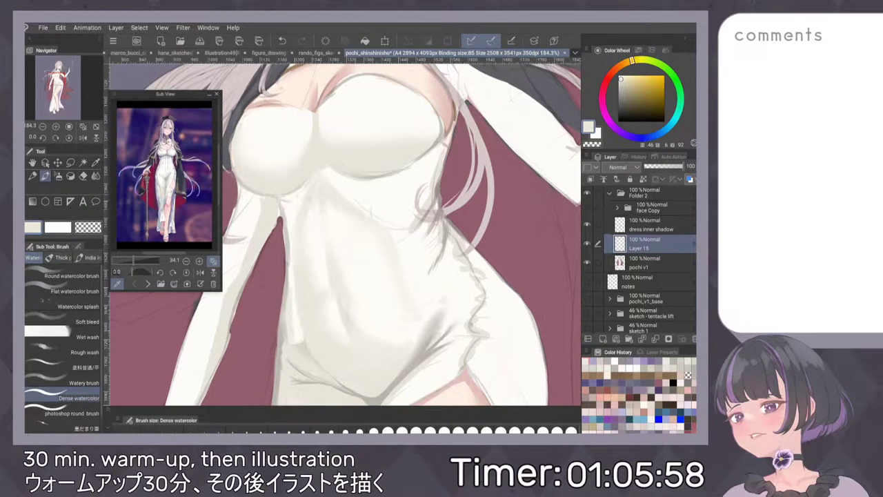
key(ctrl+0)
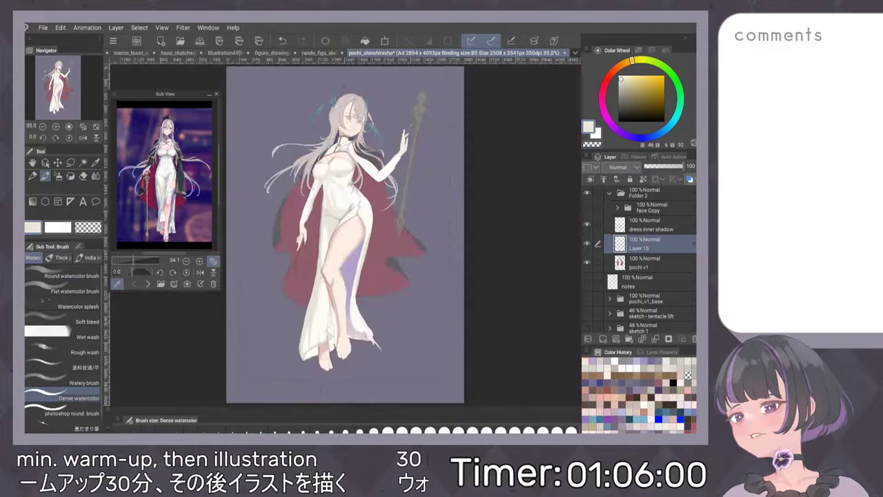
scroll(370, 198, up, 5)
scroll(357, 243, up, 2)
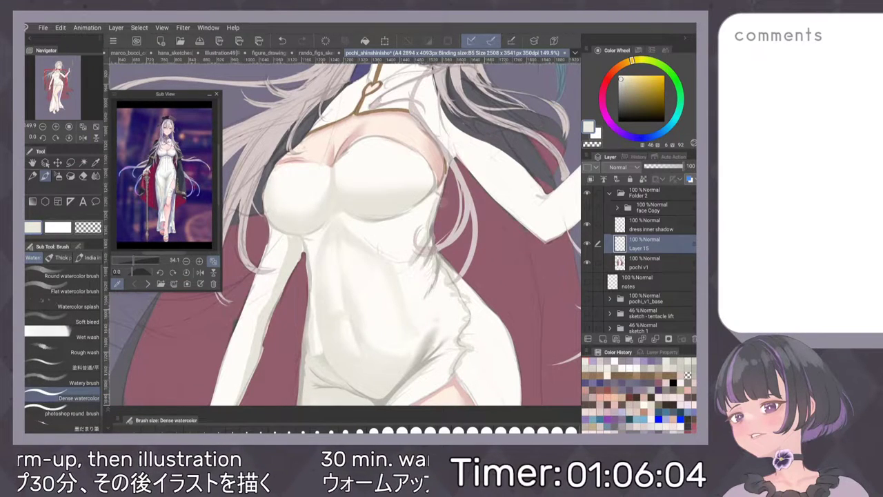
Refine the right bust's outer contour and shading on Layer 15 with the pencil brush in greyish beige (42, 6, 81) and dress white (34, 3, 100).
scroll(391, 276, up, 4)
key(p)
mouse_move(493, 210)
mouse_down()
mouse_move(463, 186)
mouse_move(451, 200)
mouse_move(456, 192)
mouse_up()
scroll(550, 289, up, 1)
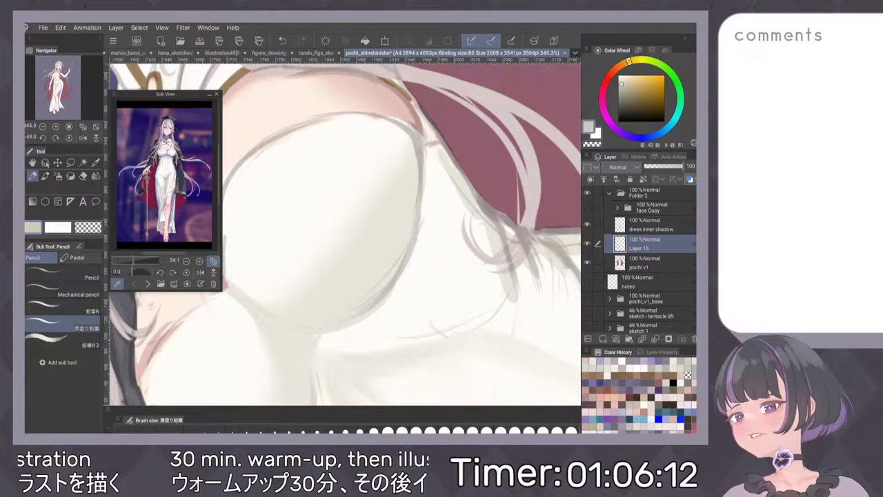
alt+click(438, 213)
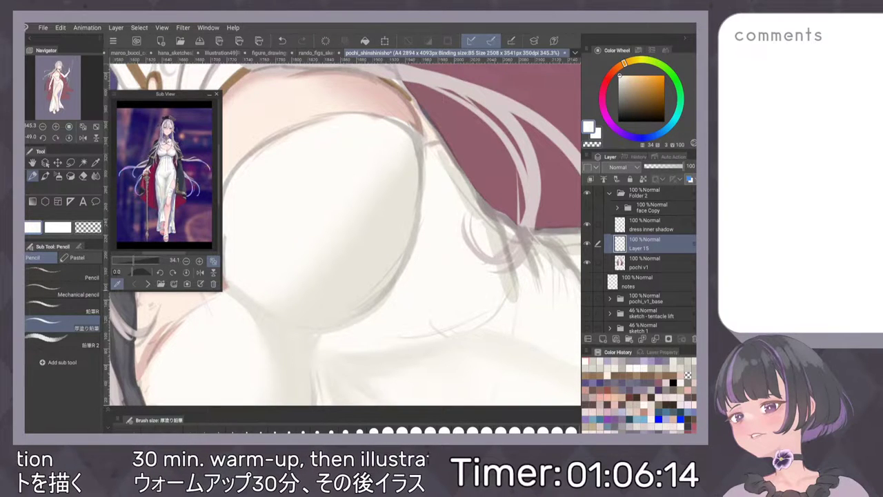
drag(449, 204, 420, 83)
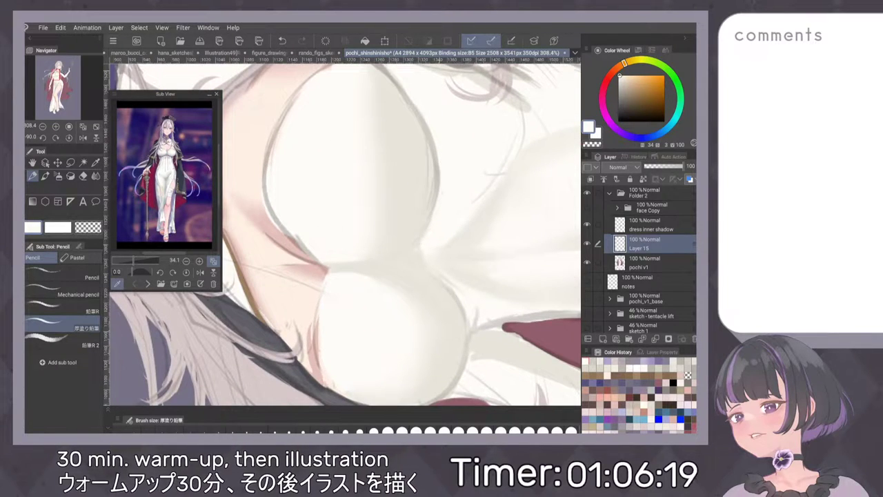
mouse_move(421, 255)
mouse_down()
mouse_move(332, 283)
mouse_move(330, 306)
mouse_up()
alt+click(388, 220)
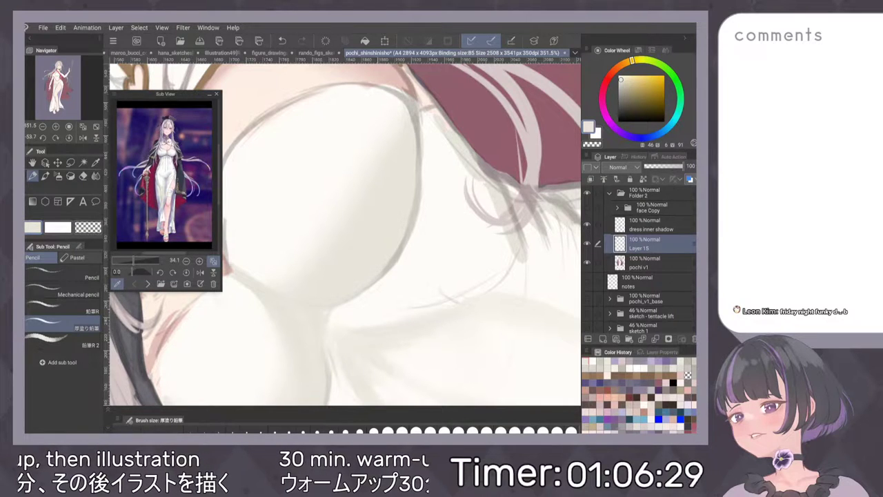
Examine the bust shading at several zoom levels and compare it with Layer 15 hidden and shown.
scroll(475, 140, down, 6)
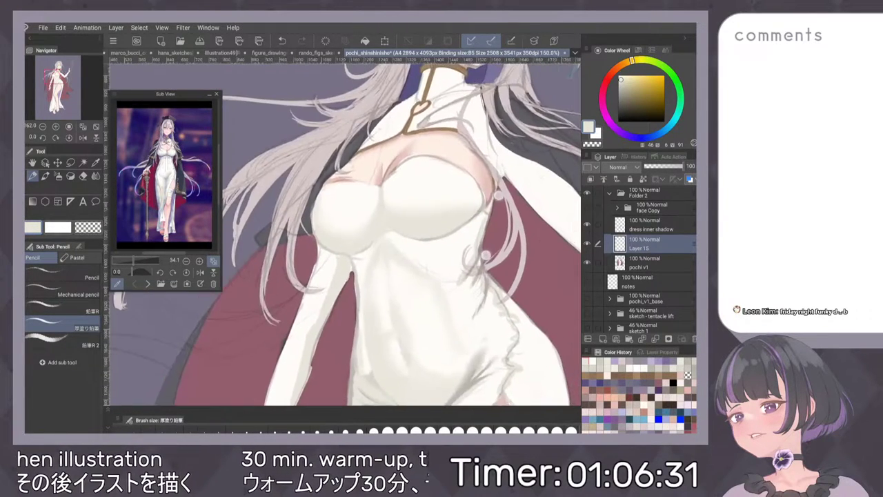
scroll(445, 178, down, 2)
scroll(445, 178, up, 3)
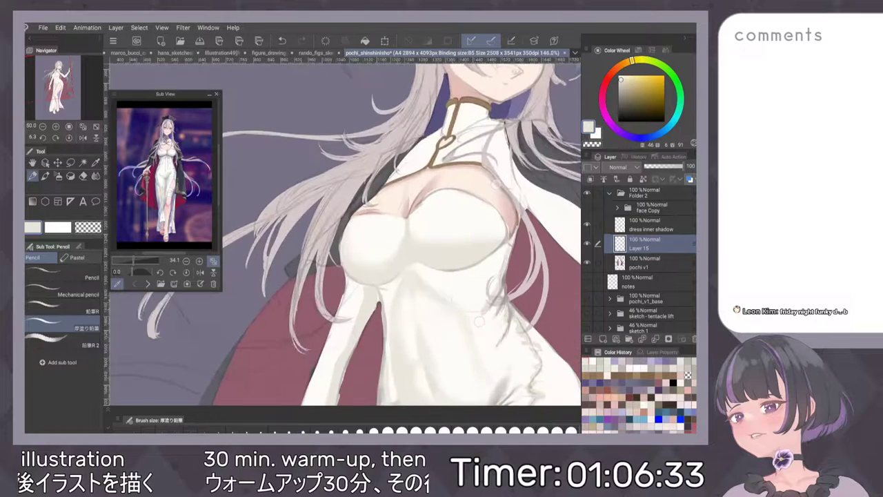
scroll(449, 278, up, 4)
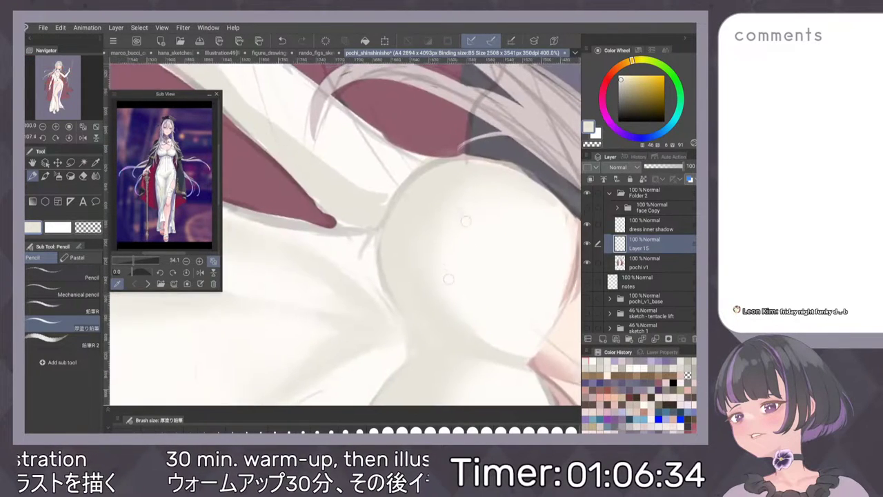
scroll(491, 299, down, 3)
drag(491, 300, 380, 210)
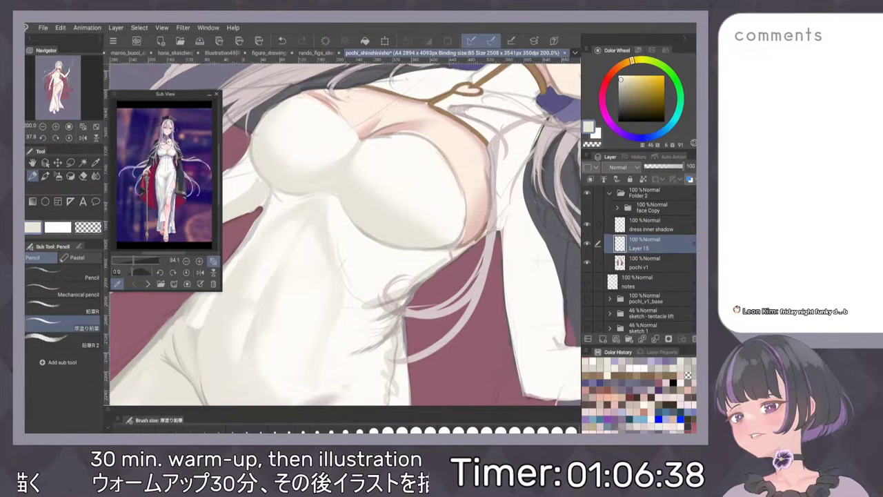
click(587, 244)
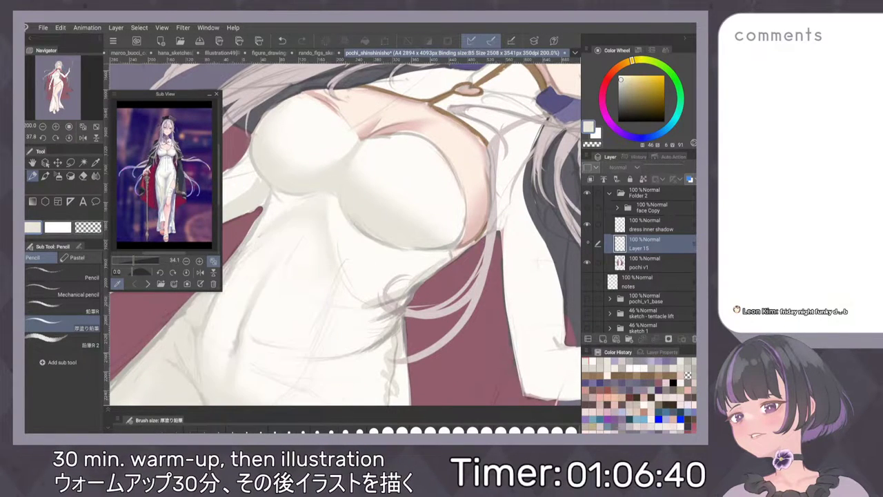
click(587, 244)
click(587, 243)
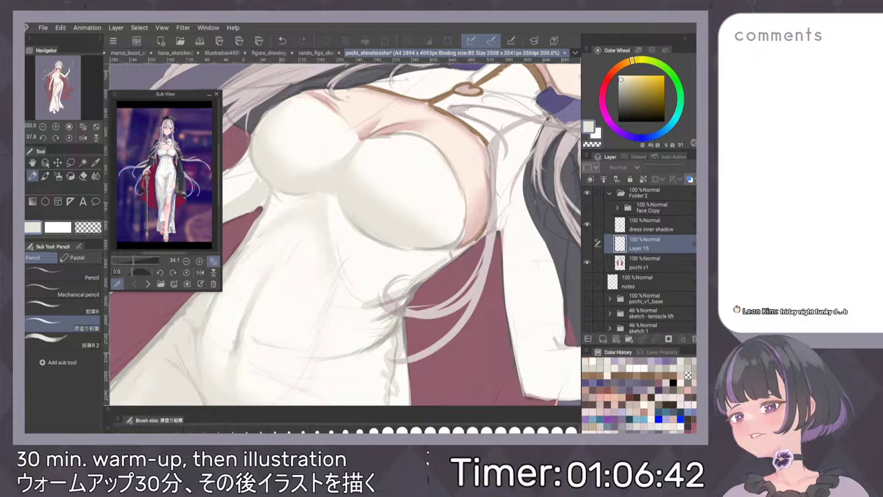
click(587, 244)
Soften the shadow along the right bust's outer underside with pale cream (hue 46, saturation 6, value 91), then check the whole figure.
scroll(359, 234, up, 4)
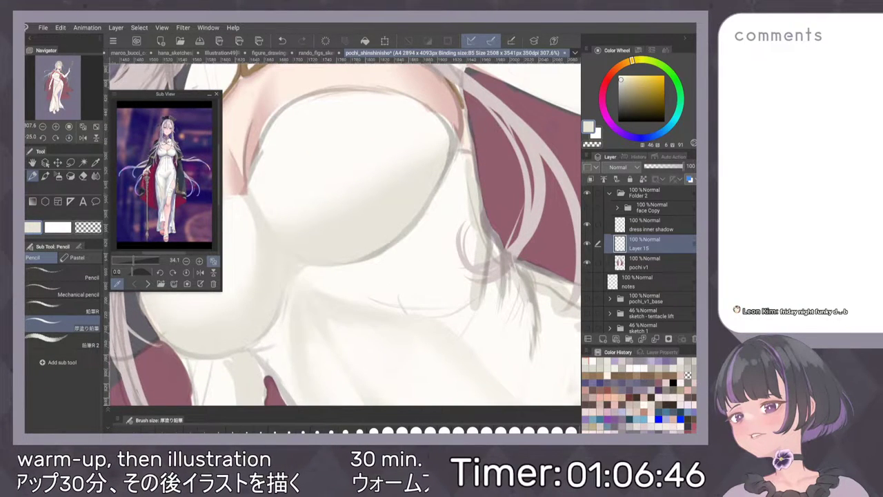
drag(440, 173, 417, 218)
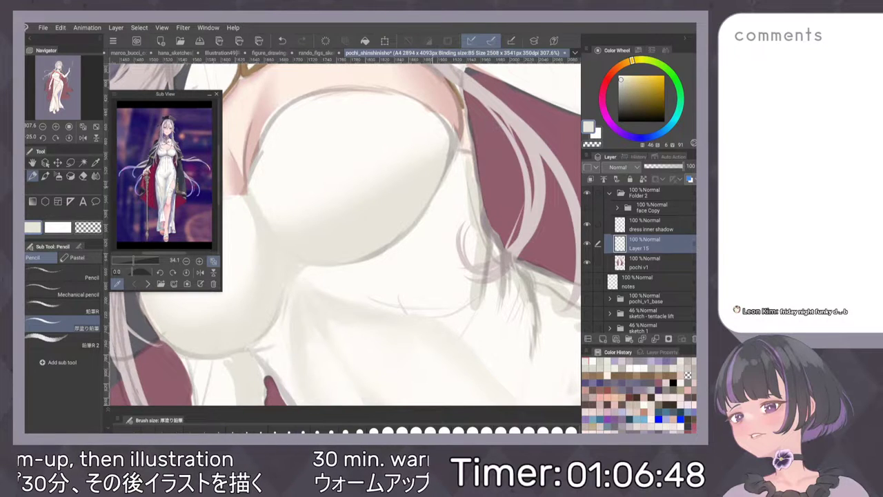
scroll(481, 185, down, 5)
scroll(452, 288, up, 1)
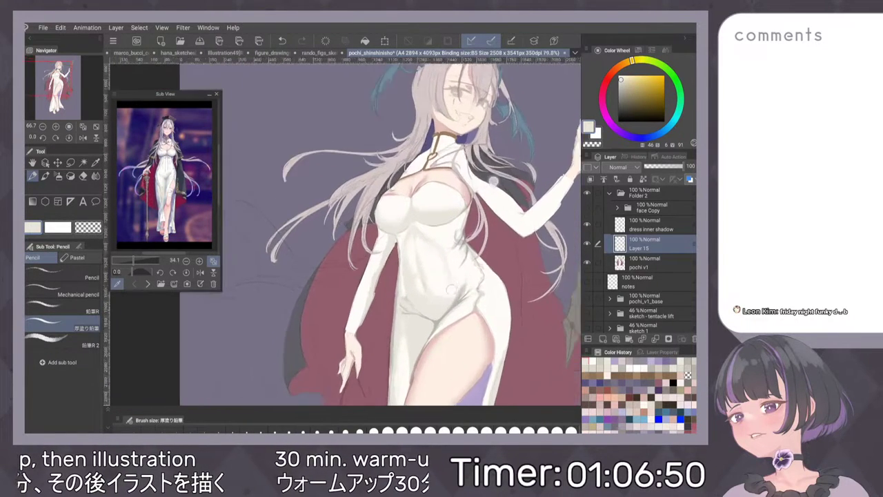
scroll(452, 287, up, 3)
scroll(452, 286, down, 1)
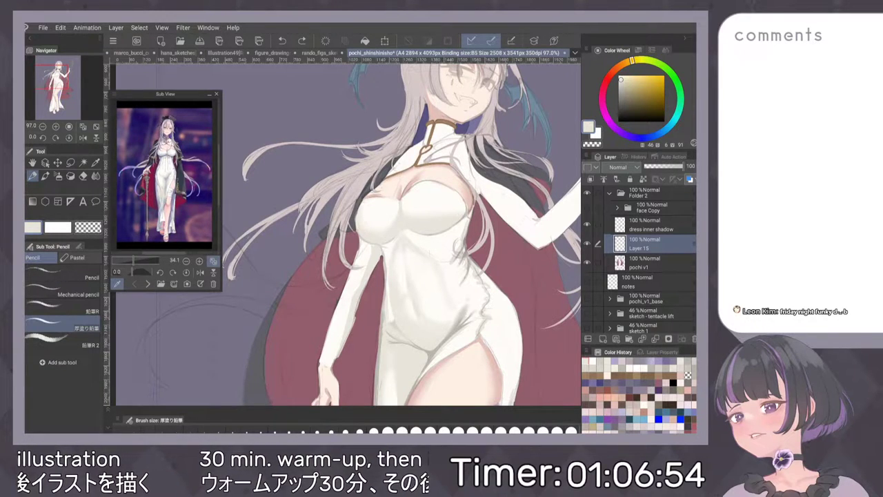
key(ctrl+0)
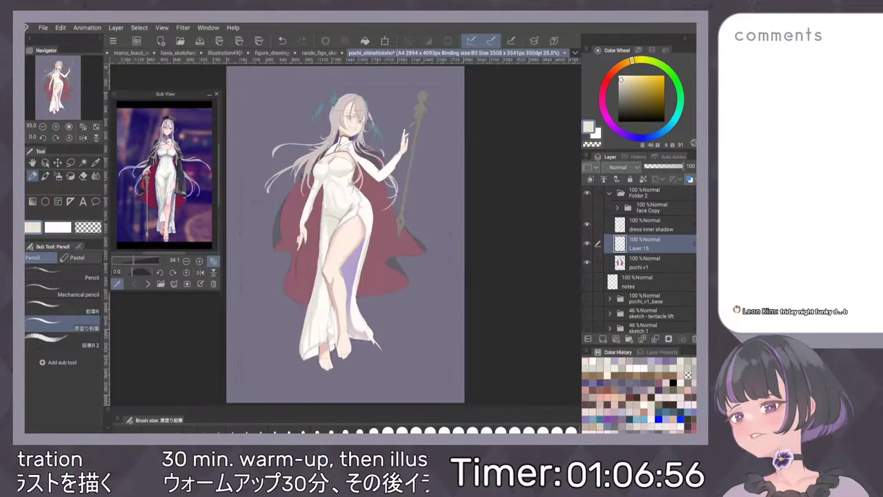
scroll(308, 145, up, 10)
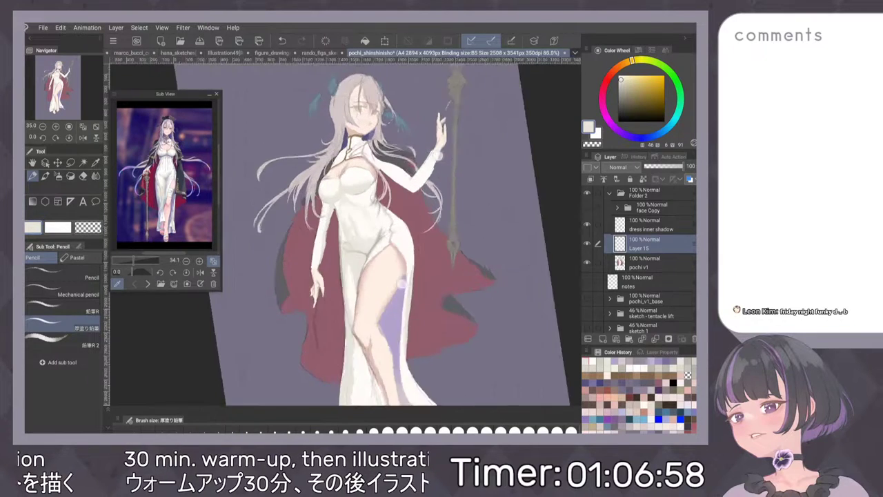
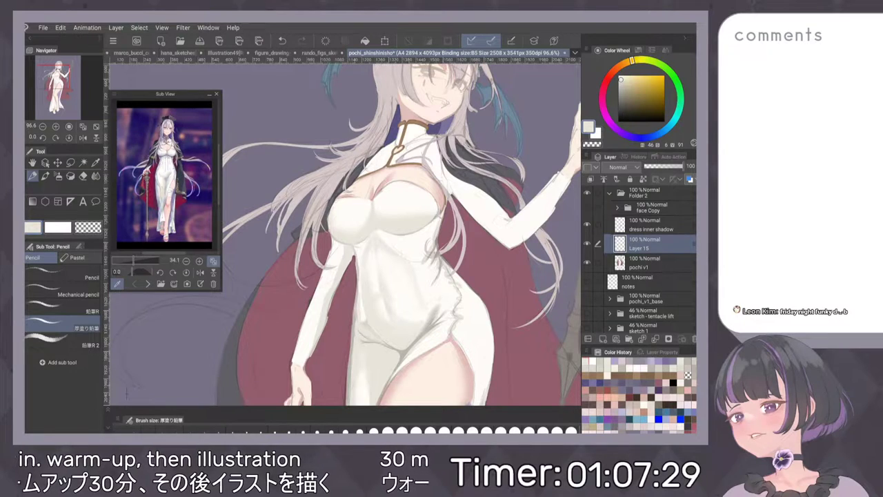
Sample a darker greyish beige (hue 42, saturation 7, value 76) and reinforce the left bust's lower contour above the waist.
scroll(378, 279, up, 5)
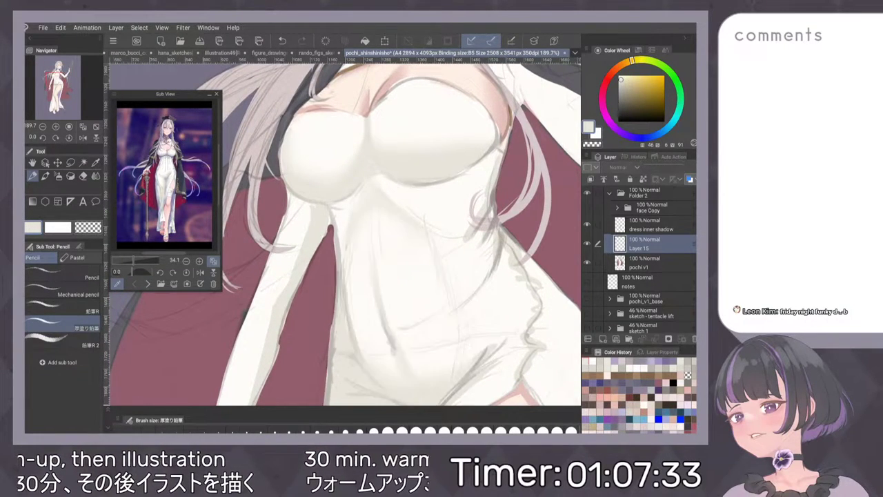
scroll(373, 200, up, 3)
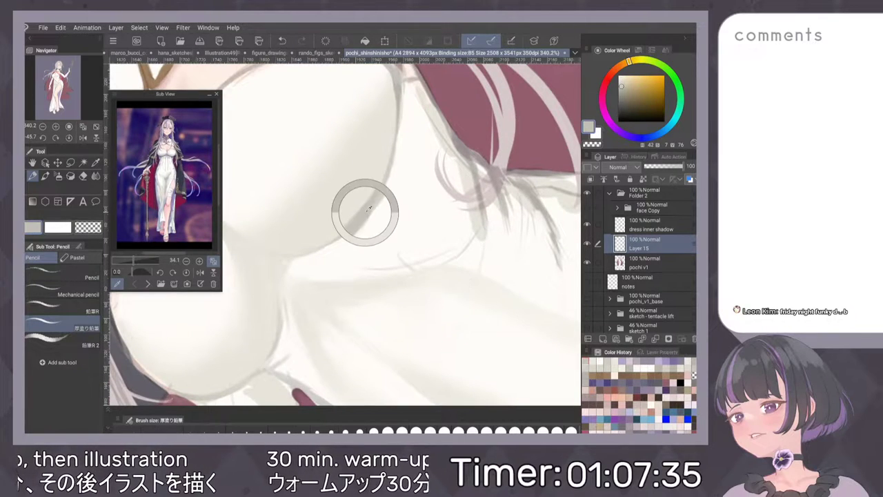
scroll(429, 247, down, 4)
scroll(431, 247, up, 6)
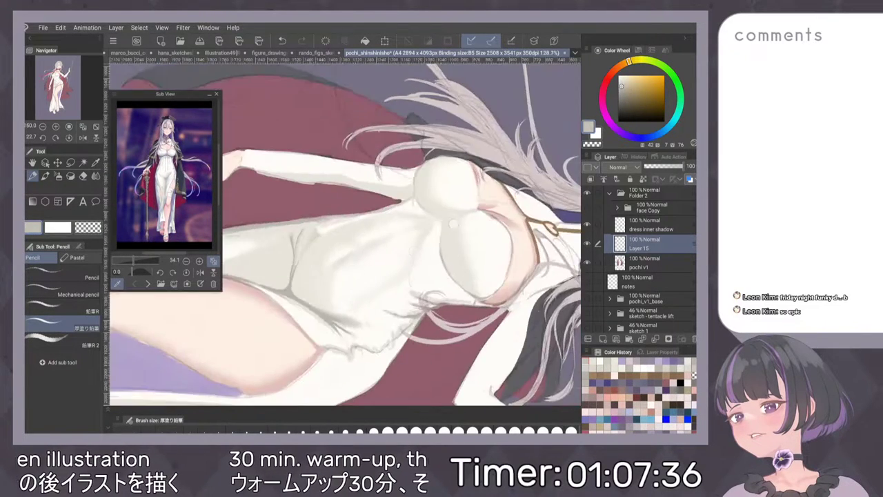
mouse_move(325, 169)
mouse_down()
mouse_move(306, 231)
mouse_move(323, 168)
mouse_move(387, 111)
mouse_up()
key(ctrl+z)
scroll(429, 171, down, 5)
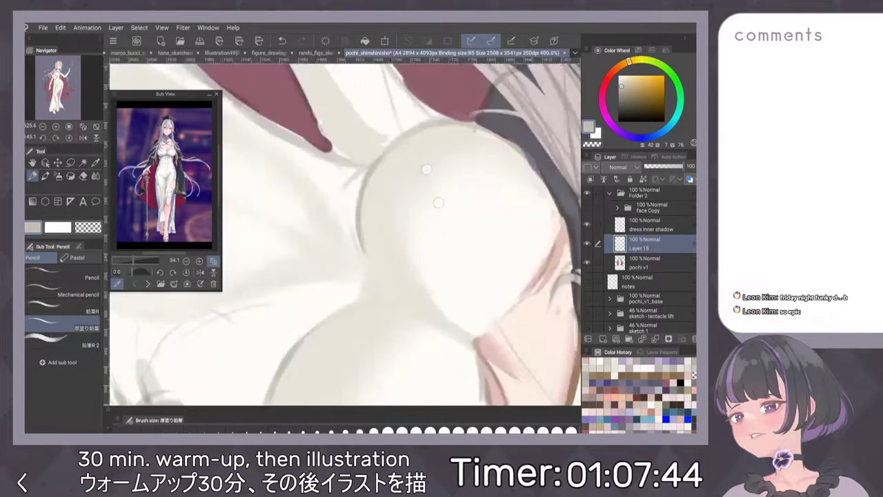
scroll(495, 200, up, 3)
drag(359, 205, 355, 237)
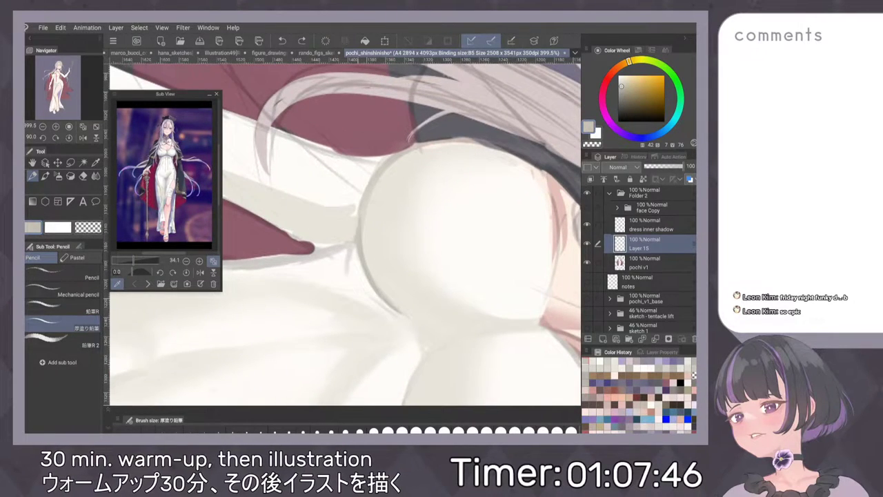
drag(359, 205, 356, 236)
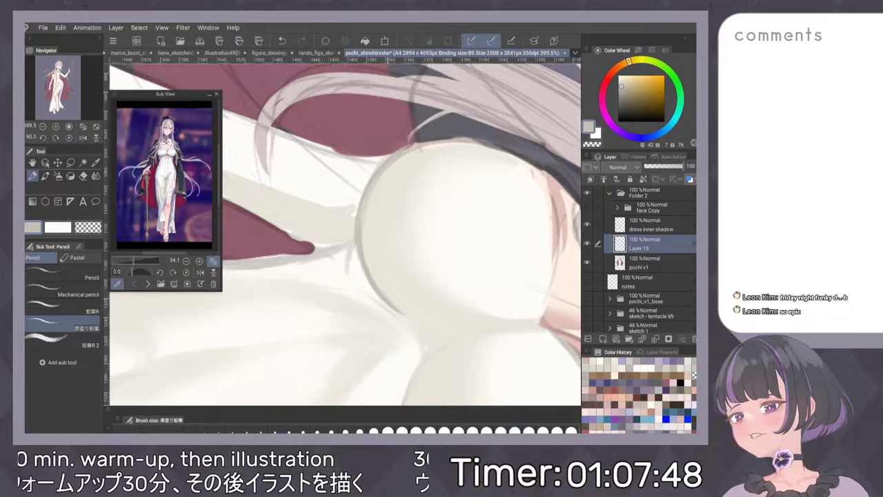
Continue the greyish beige outline around the left bust's outer edge beside the dark cloak.
mouse_move(476, 148)
mouse_down()
mouse_move(449, 180)
mouse_move(424, 174)
mouse_move(473, 148)
mouse_up()
drag(420, 165, 493, 142)
mouse_move(475, 242)
mouse_down()
mouse_move(493, 246)
mouse_move(485, 324)
mouse_up()
key(ctrl+z)
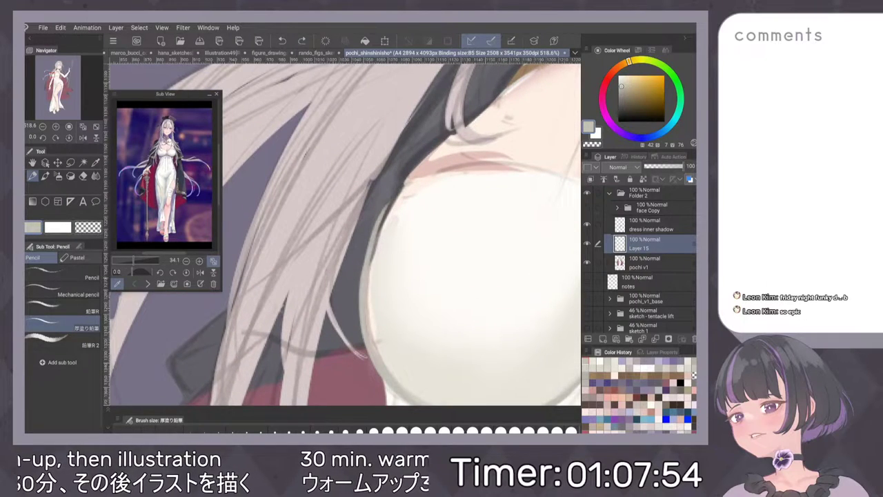
drag(376, 225, 363, 275)
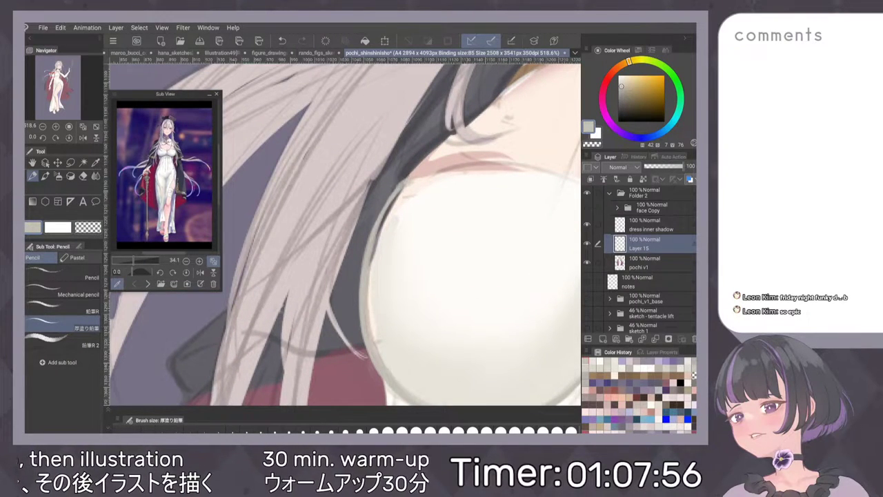
drag(383, 223, 371, 261)
Clean up and blend the inside of the left bust's outer edge with dress white (34, 3, 99) and pale cream (46, 6, 91).
alt+click(414, 289)
drag(393, 225, 386, 257)
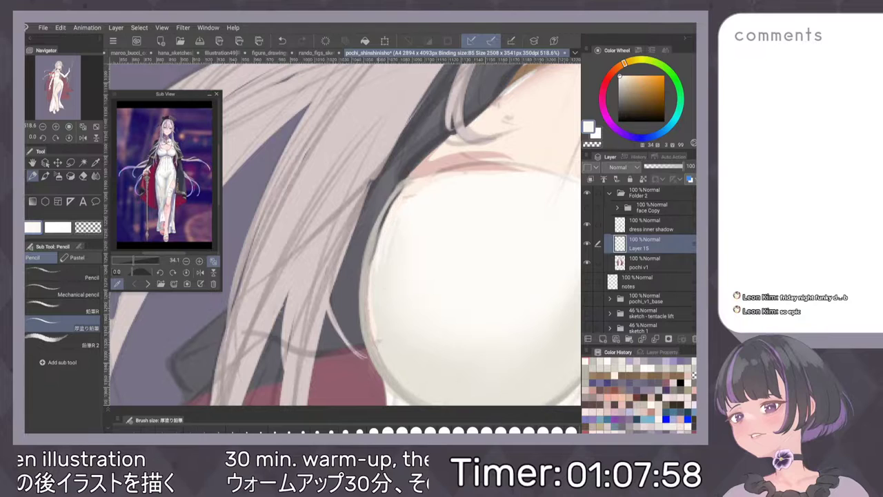
key(ctrl+z)
mouse_move(478, 221)
mouse_down()
mouse_move(465, 201)
mouse_move(473, 168)
mouse_move(513, 160)
mouse_up()
alt+click(352, 298)
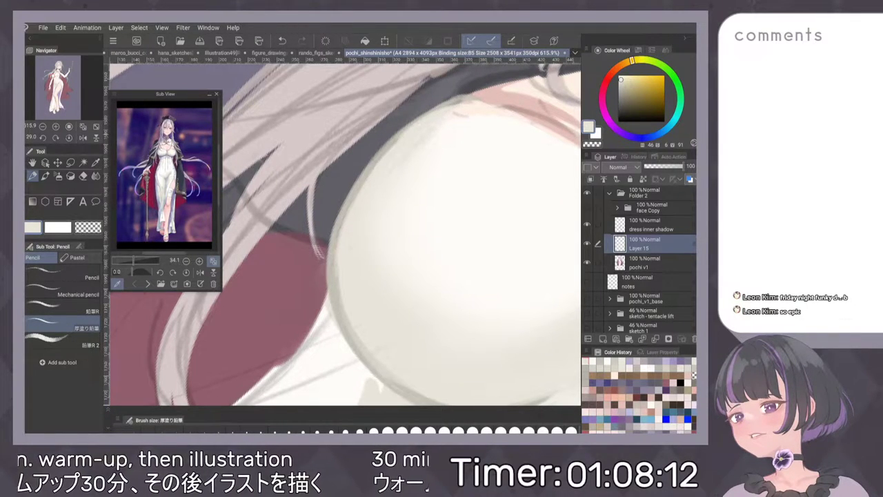
drag(470, 223, 441, 245)
Sample dress white (hue 34, saturation 3, value 100) and tidy the left bust's upper edge under the neckline, then check the whole bust.
click(394, 173)
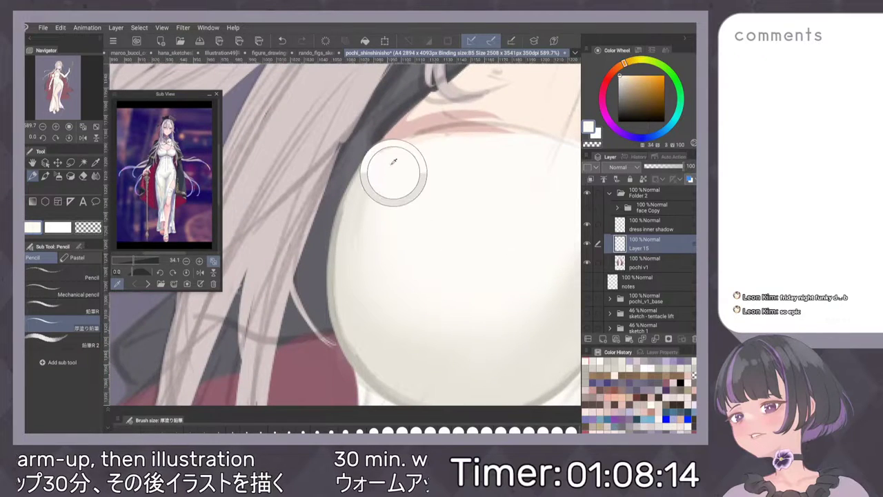
mouse_move(418, 136)
mouse_down()
mouse_move(521, 128)
mouse_move(481, 125)
mouse_up()
drag(507, 161, 448, 188)
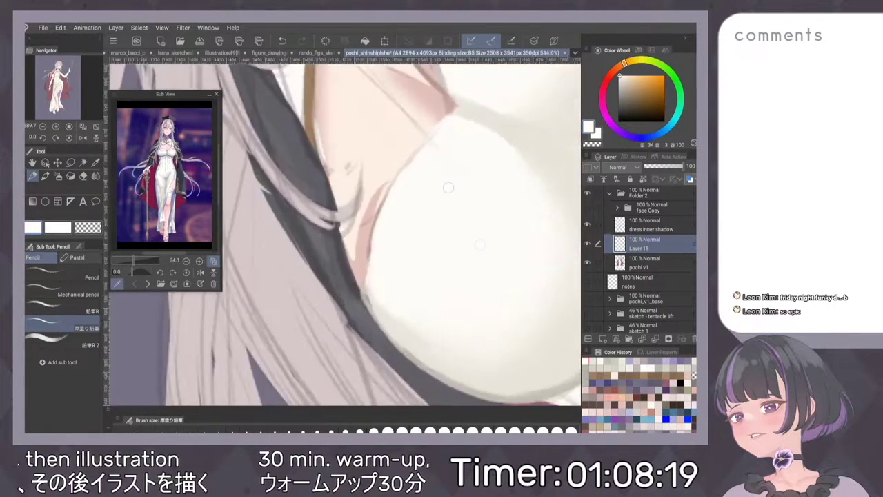
scroll(447, 200, up, 3)
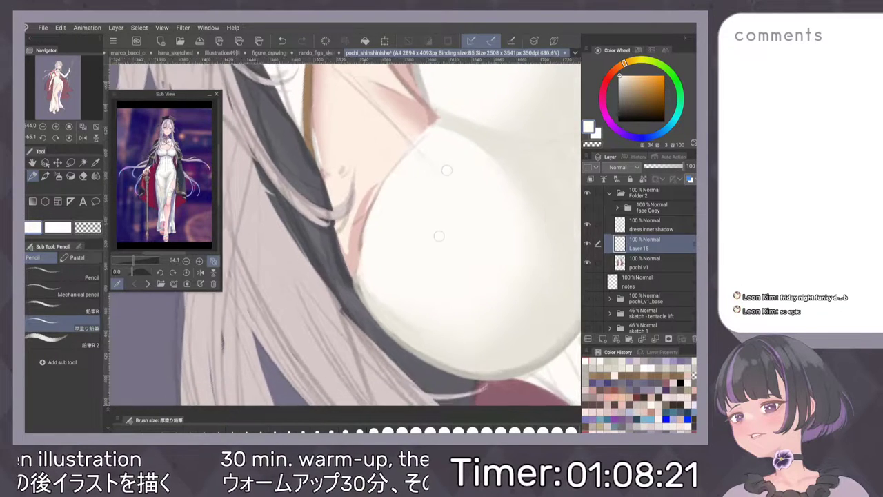
scroll(435, 207, down, 2)
scroll(435, 207, down, 6)
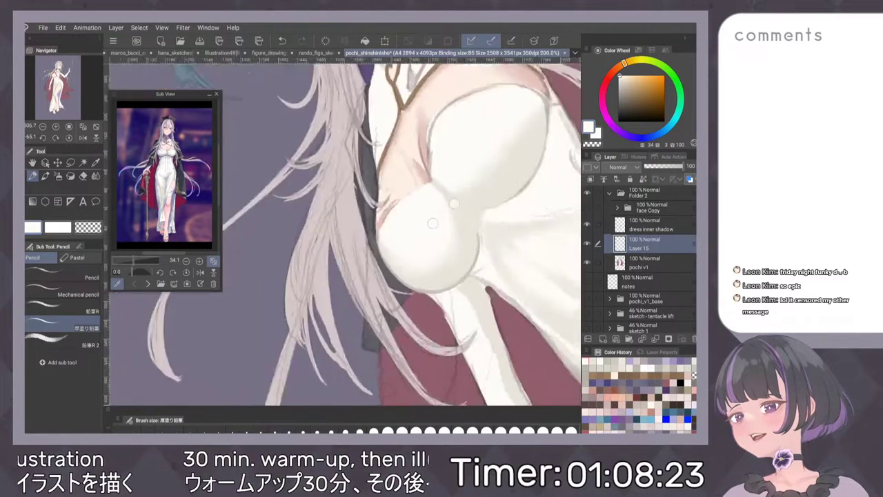
scroll(477, 193, up, 4)
scroll(469, 226, down, 4)
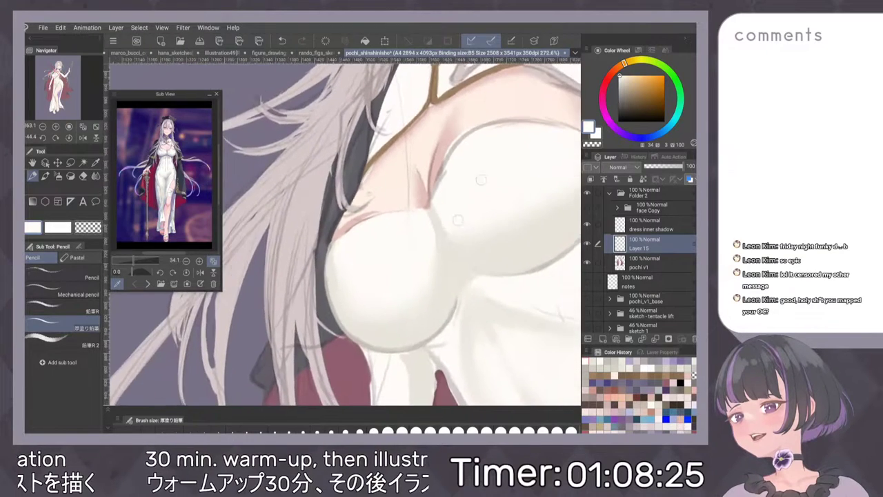
Sample pale cream (hue 46, saturation 6, value 91) and blend the left bust's shading with the Dense watercolor brush.
scroll(470, 233, up, 2)
scroll(469, 233, up, 3)
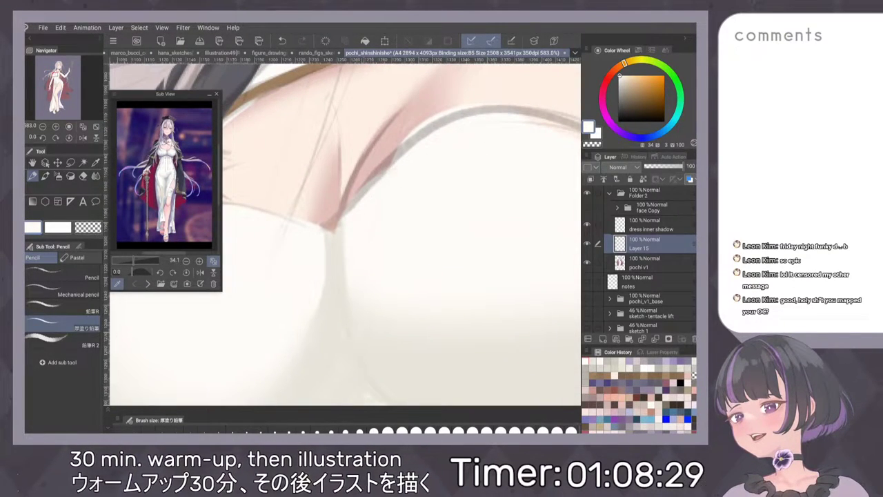
scroll(378, 293, down, 2)
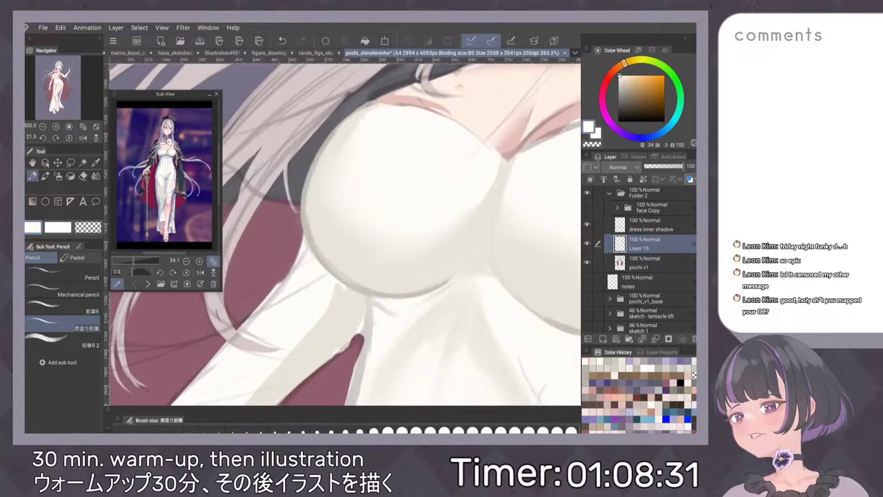
alt+click(367, 272)
drag(403, 183, 461, 226)
key(b)
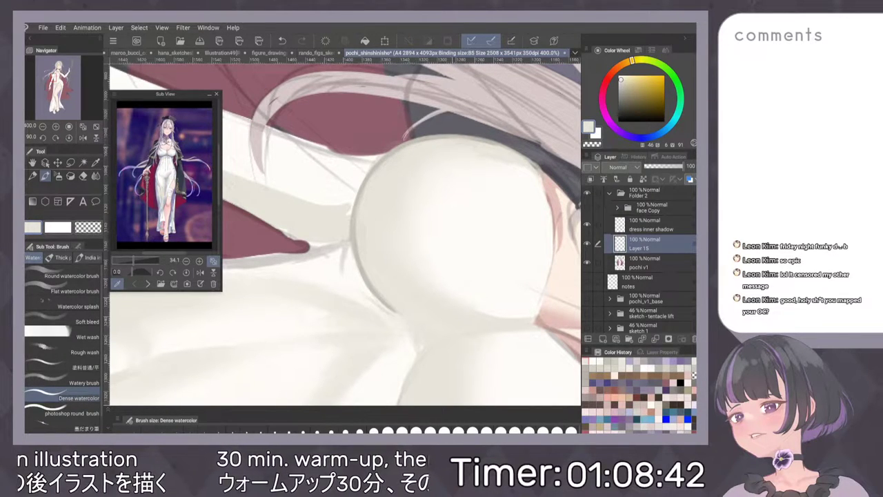
Refine the left bust's upper outer contour in pencil with greyish beige (42, 7, 76) and a darker sampled beige (38, 6, 72).
scroll(484, 210, down, 3)
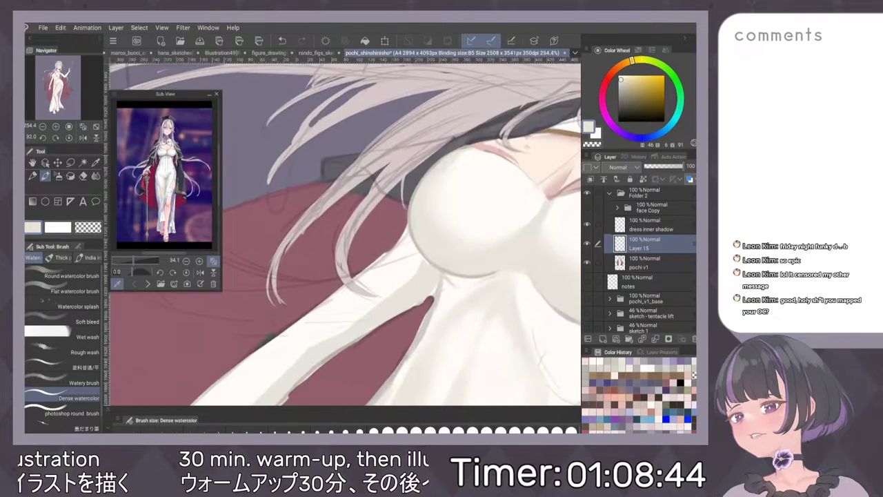
scroll(470, 205, up, 5)
scroll(456, 255, up, 2)
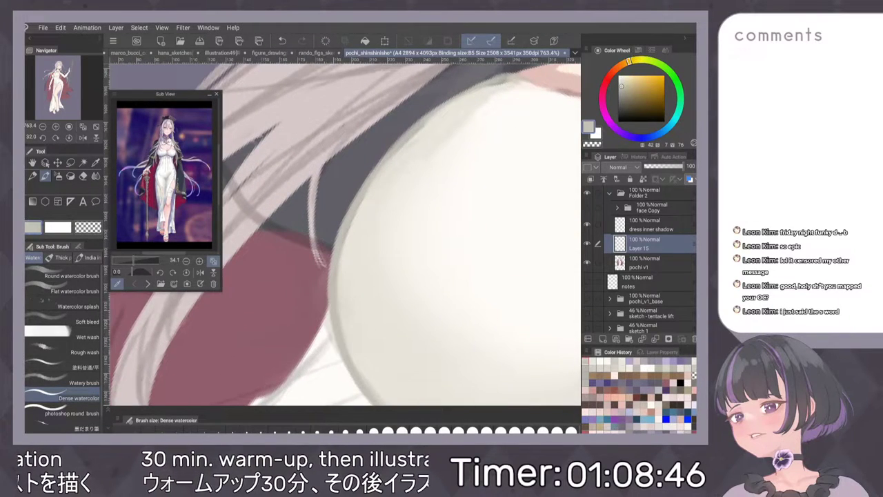
key(p)
scroll(450, 173, down, 1)
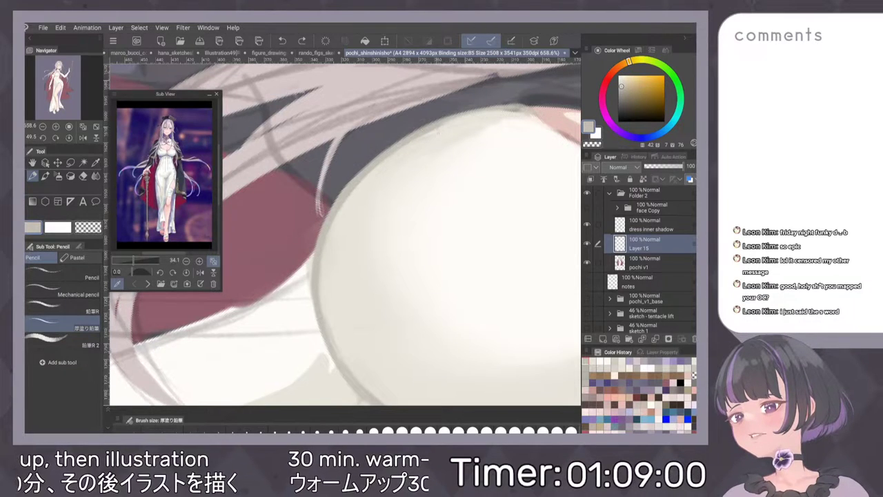
alt+click(436, 127)
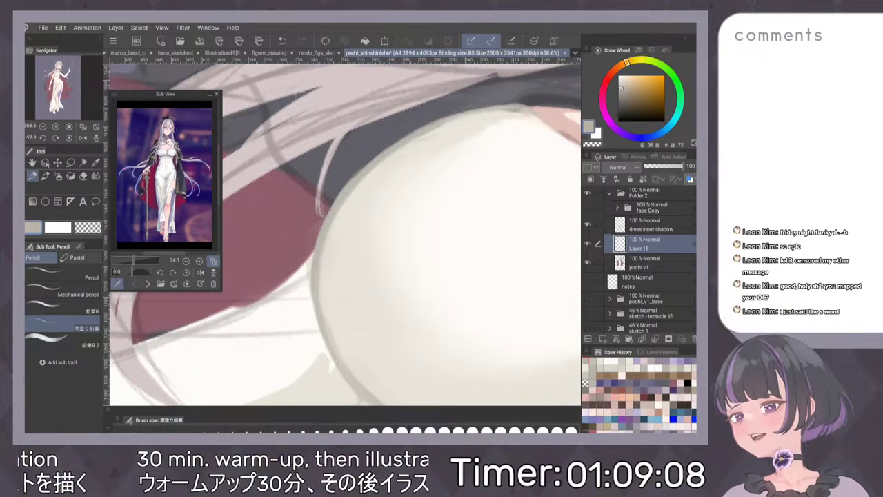
Sample the cloak's maroon (hue 342, saturation 33, value 55) and clean up the white sleeve's outer edge below the left bust.
scroll(482, 203, down, 5)
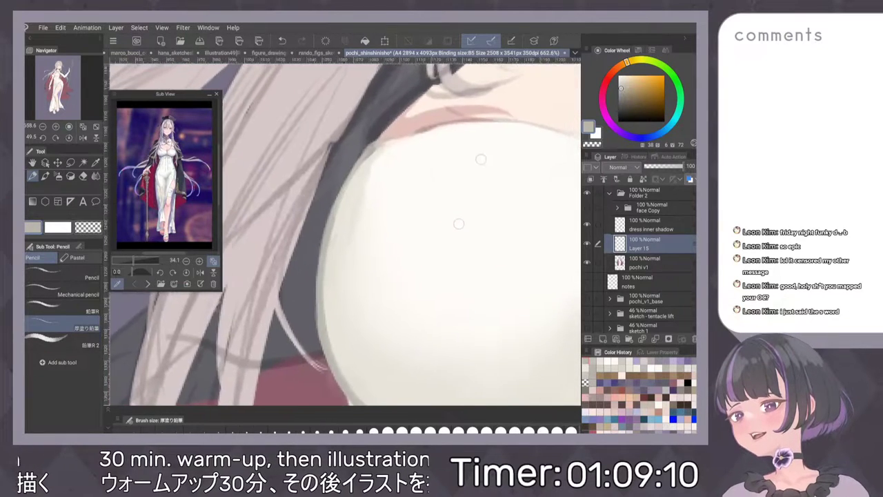
scroll(487, 194, up, 3)
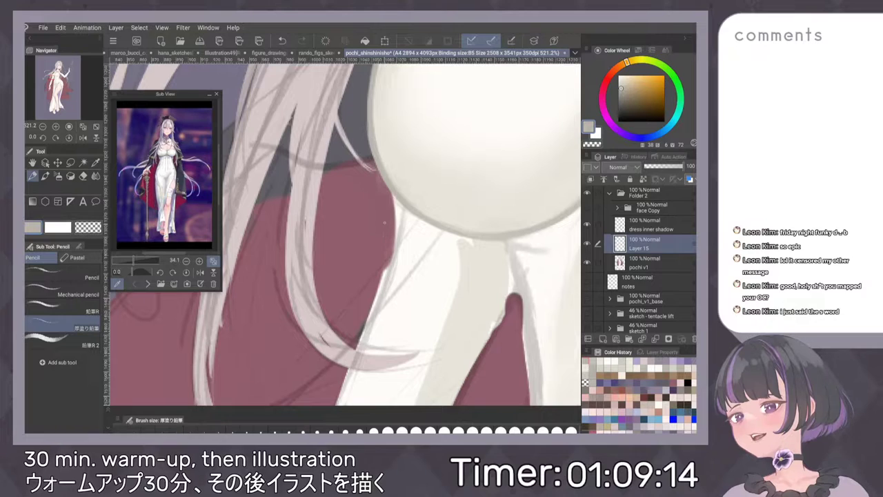
alt+click(381, 233)
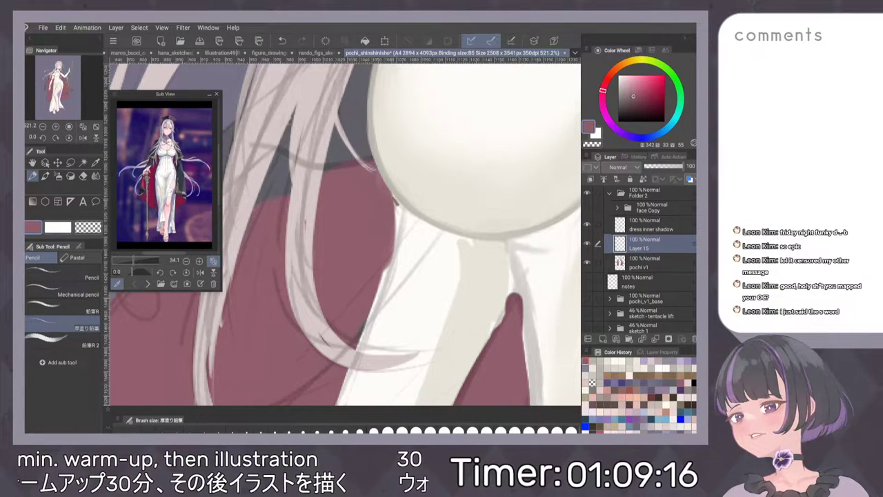
drag(397, 204, 396, 221)
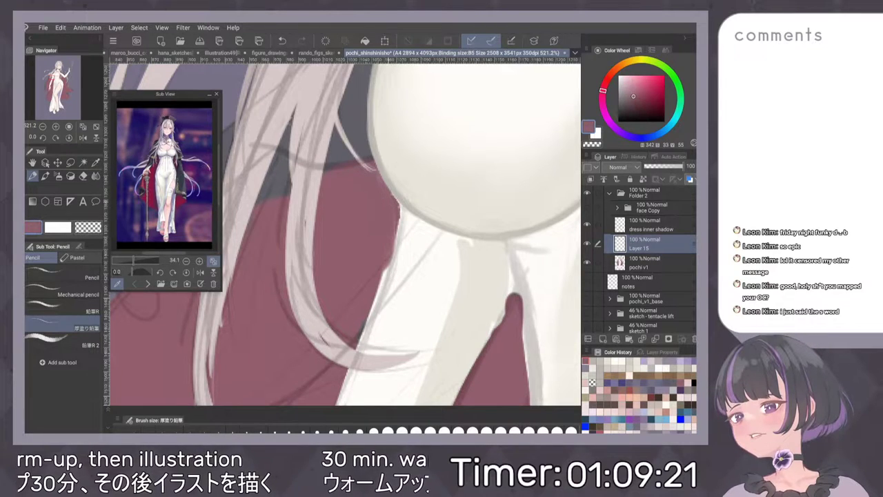
drag(400, 207, 399, 227)
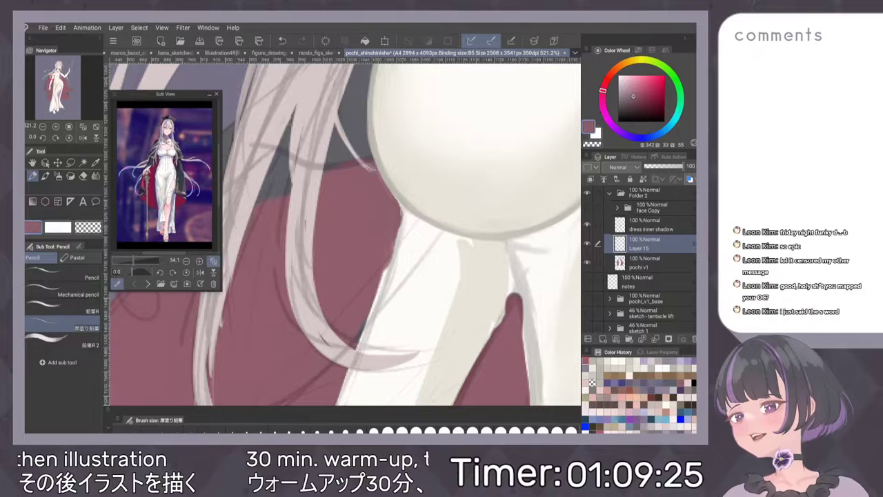
drag(403, 212, 400, 231)
drag(376, 301, 389, 264)
drag(374, 303, 367, 323)
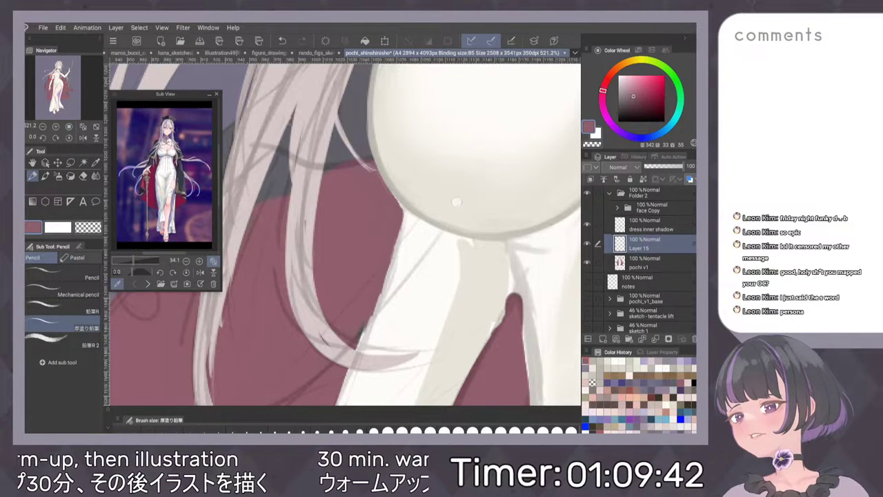
Sample pale cream (46, 6, 91) and soften the inside of the left bust's outer edge with the Dense watercolor brush.
scroll(456, 202, down, 1)
scroll(456, 203, up, 3)
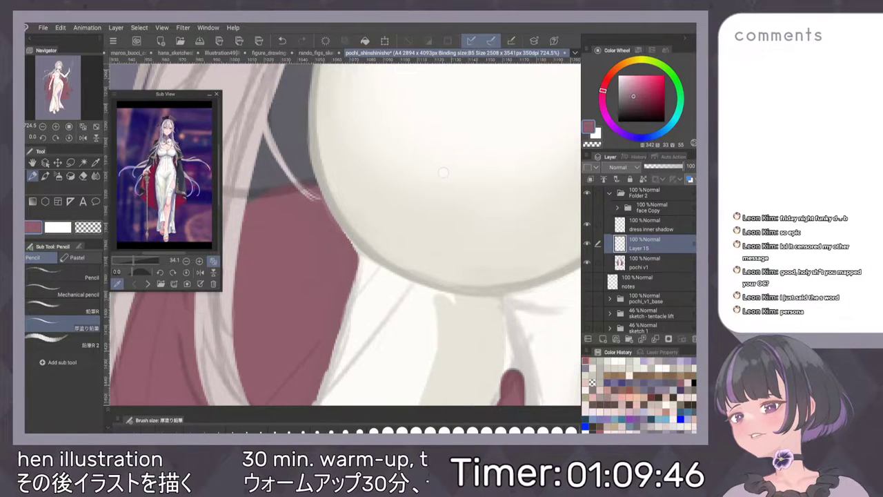
scroll(441, 266, down, 3)
scroll(444, 200, up, 2)
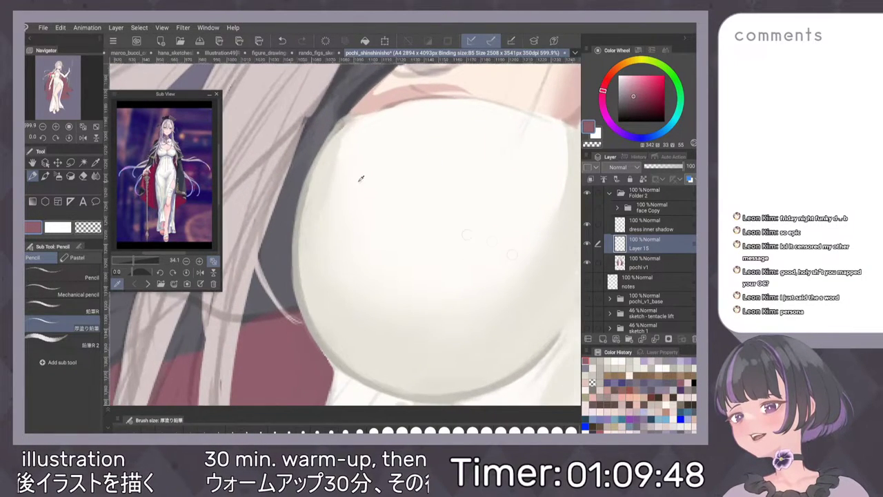
key(b)
scroll(438, 144, up, 2)
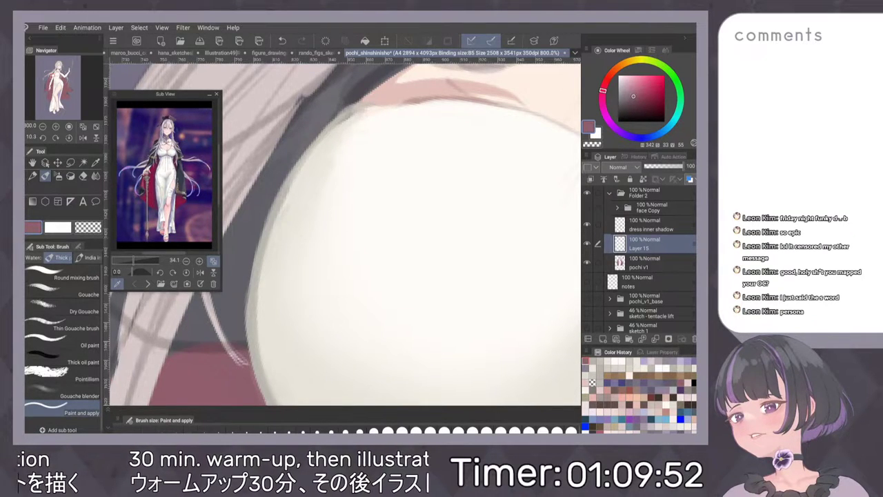
alt+click(268, 308)
key(b)
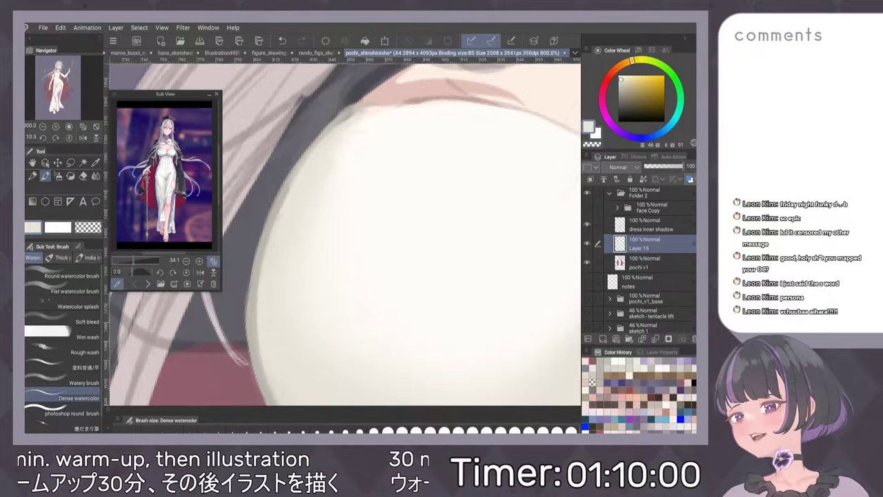
scroll(483, 185, down, 10)
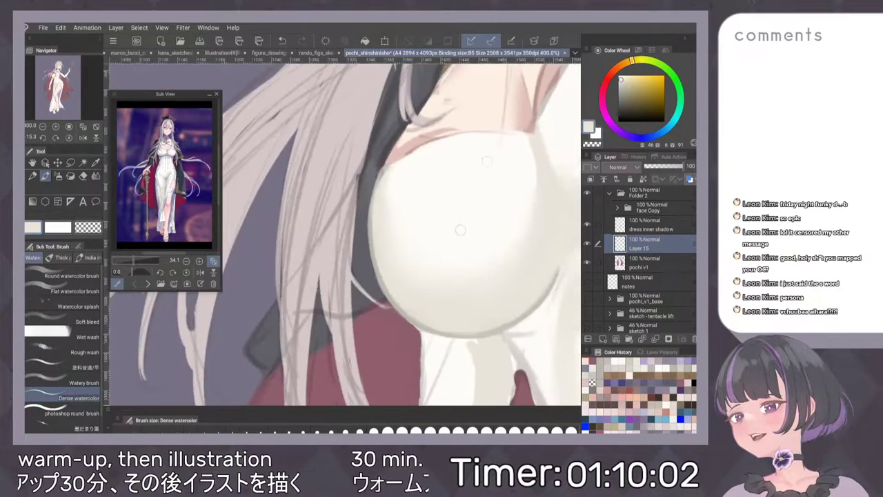
Sample skin pink (hue 10, saturation 19, value 89) and pencil a shadow line along the left bust's upper edge to the cleavage.
scroll(465, 168, up, 10)
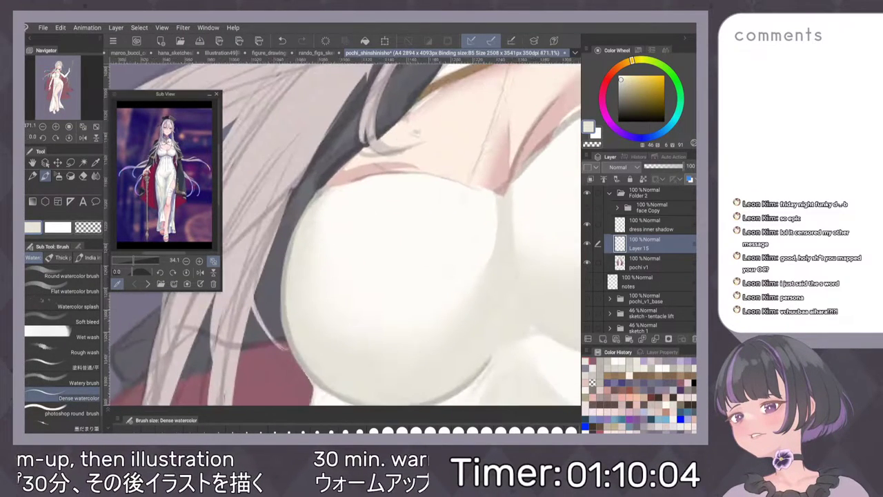
scroll(439, 211, up, 3)
alt+click(359, 205)
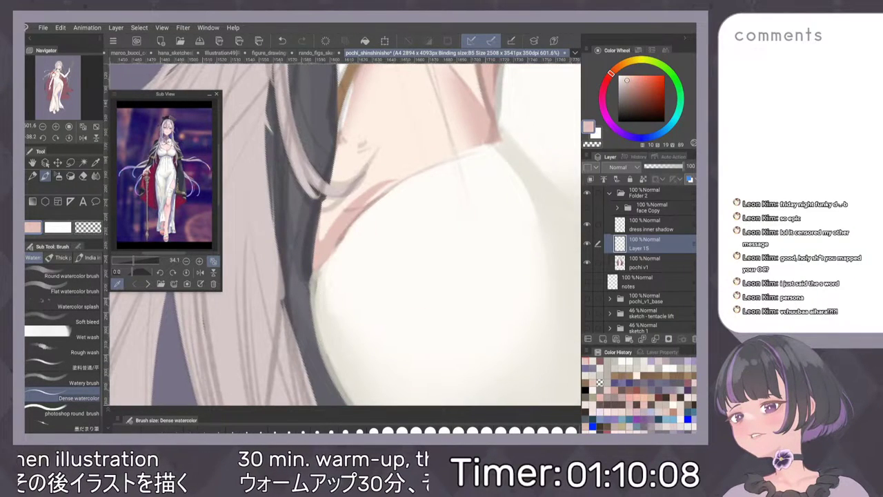
key(p)
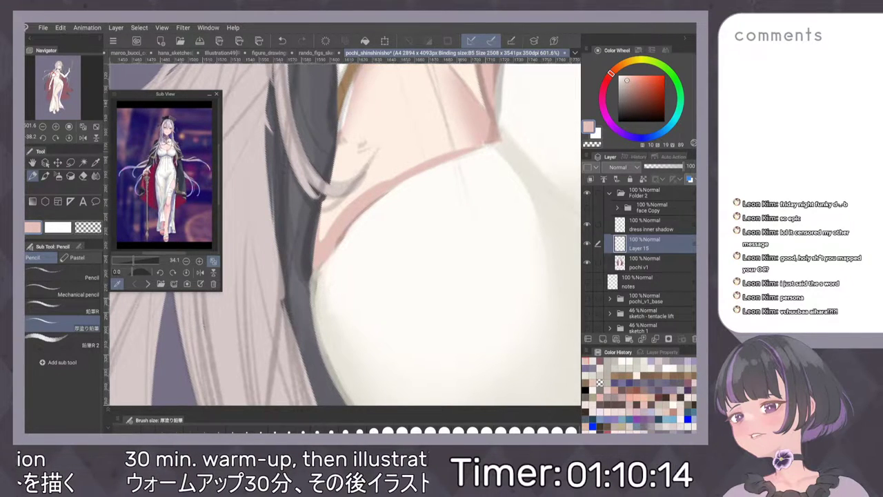
drag(393, 178, 474, 143)
drag(373, 184, 432, 158)
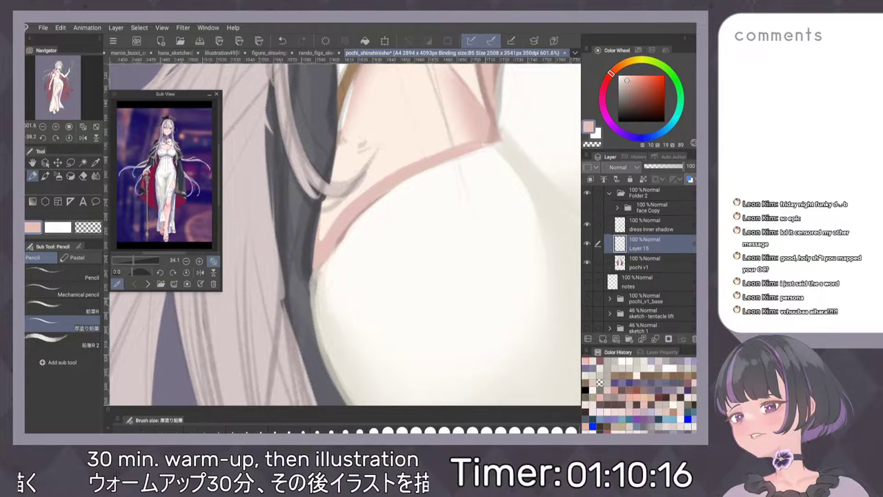
Blend the pink skin shadow above the left bust with the Paint and apply brush, redoing the first stroke.
key(b)
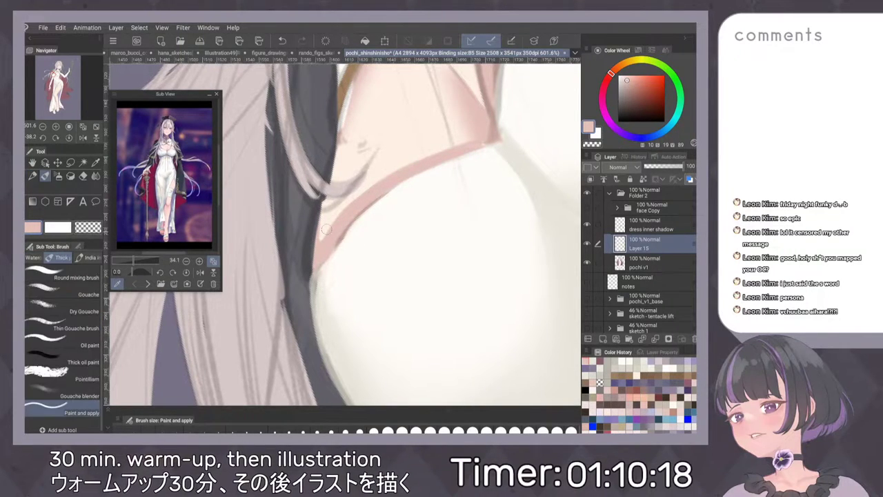
key(ctrl+z)
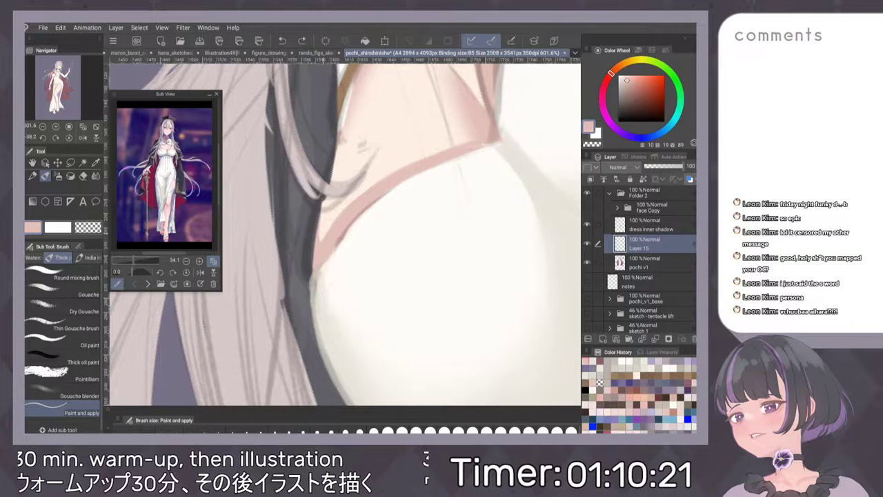
drag(325, 222, 316, 240)
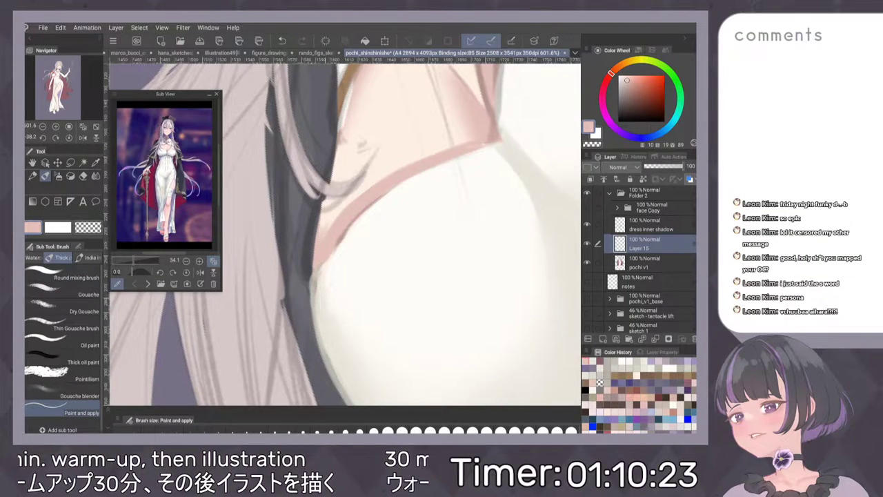
drag(349, 201, 454, 145)
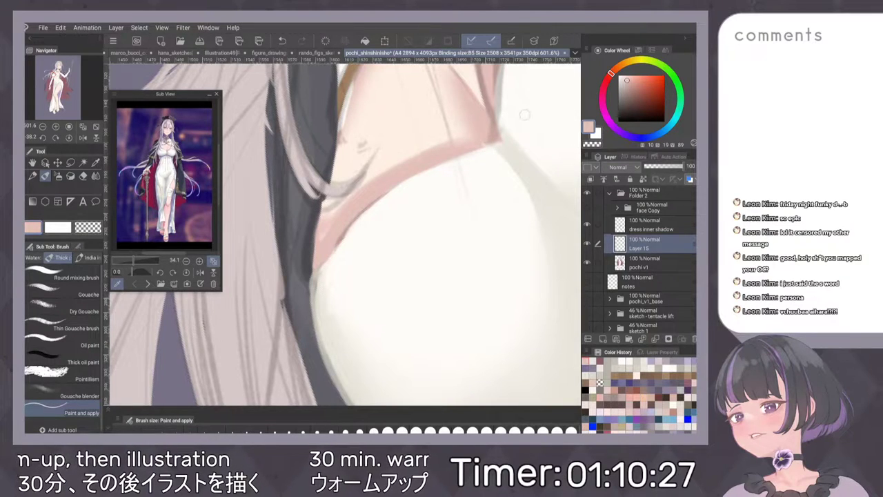
Review the bust shading close up and from afar, comparing the picture with and without Layer 15.
scroll(526, 114, down, 7)
scroll(504, 103, up, 2)
scroll(455, 228, up, 2)
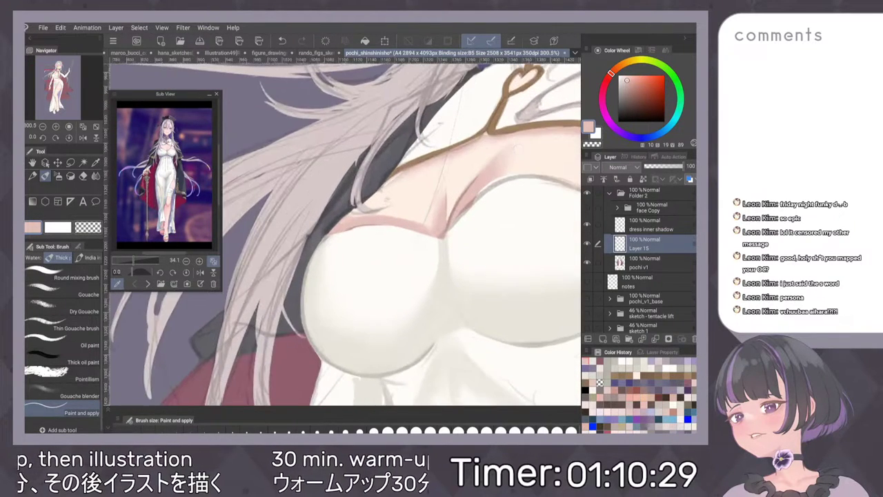
scroll(462, 241, down, 3)
scroll(472, 263, up, 2)
scroll(471, 263, up, 1)
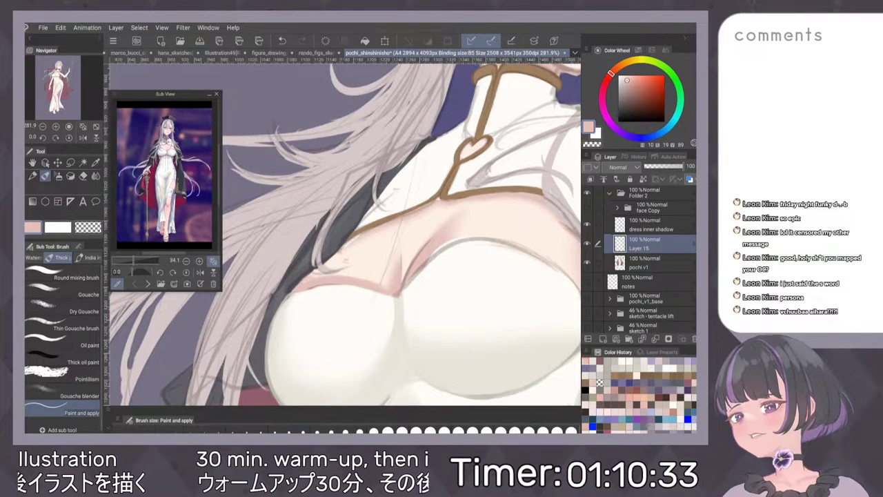
scroll(469, 239, down, 4)
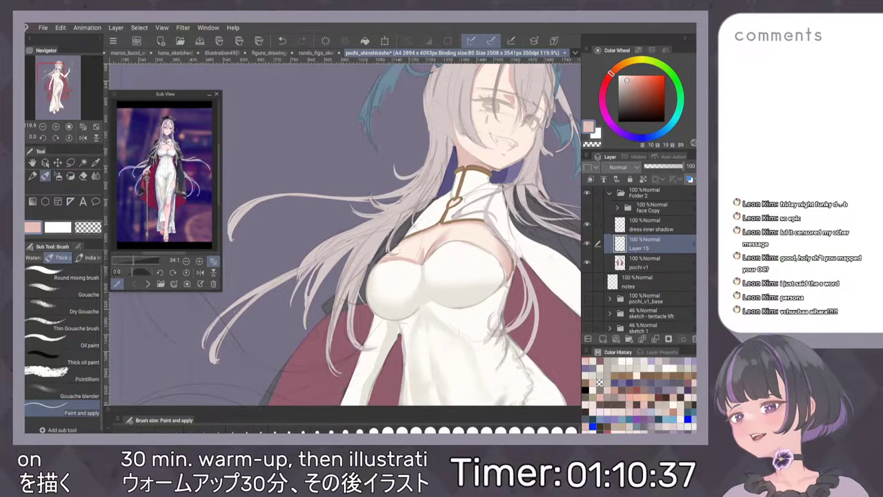
click(587, 244)
click(587, 244)
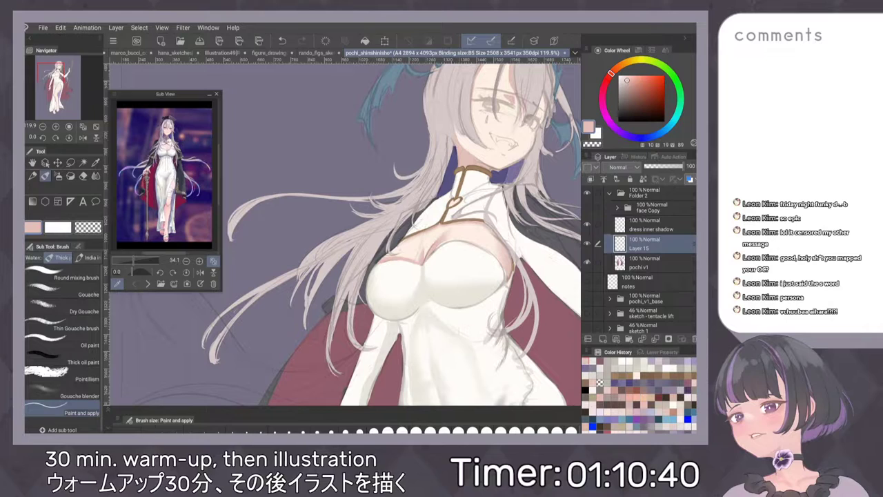
scroll(345, 234, down, 3)
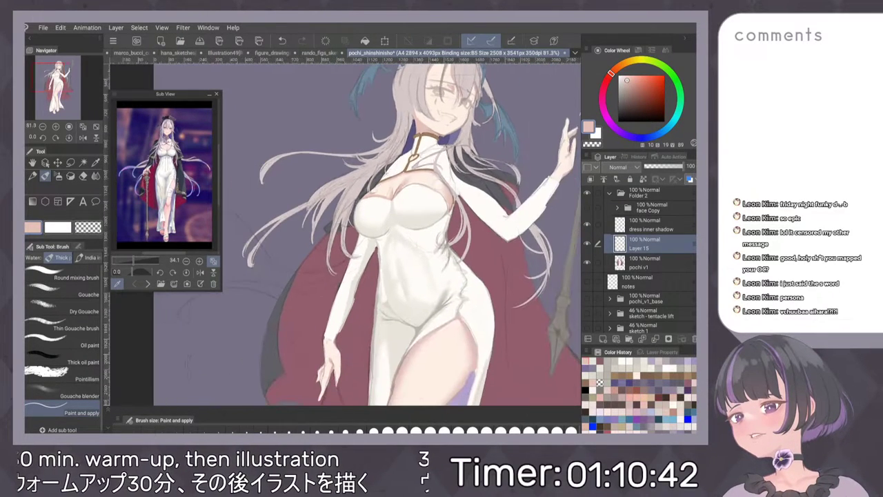
Hide Folder 2, show the pochi_v1_base folder in its place and expand it to reach its layers.
click(588, 193)
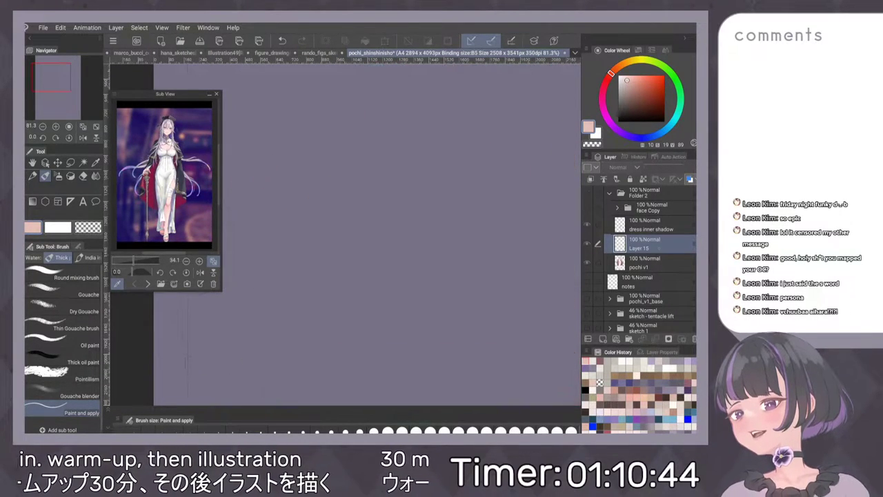
click(586, 299)
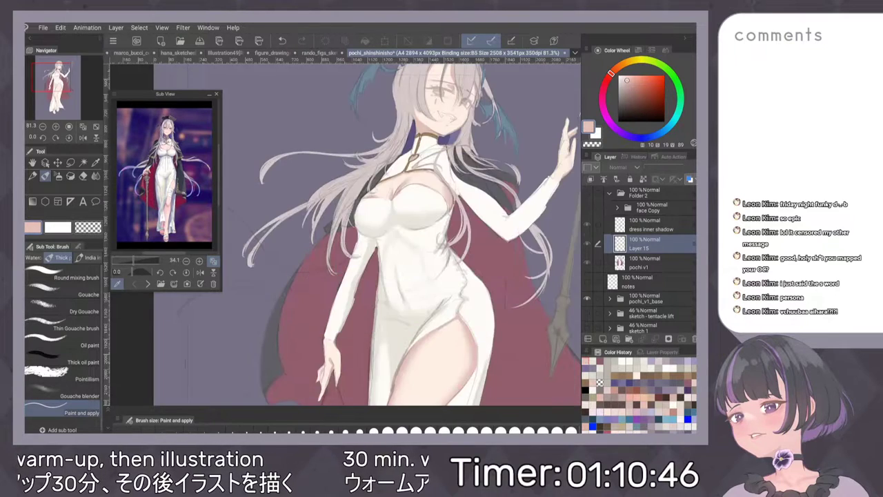
scroll(661, 200, down, 2)
scroll(642, 261, up, 2)
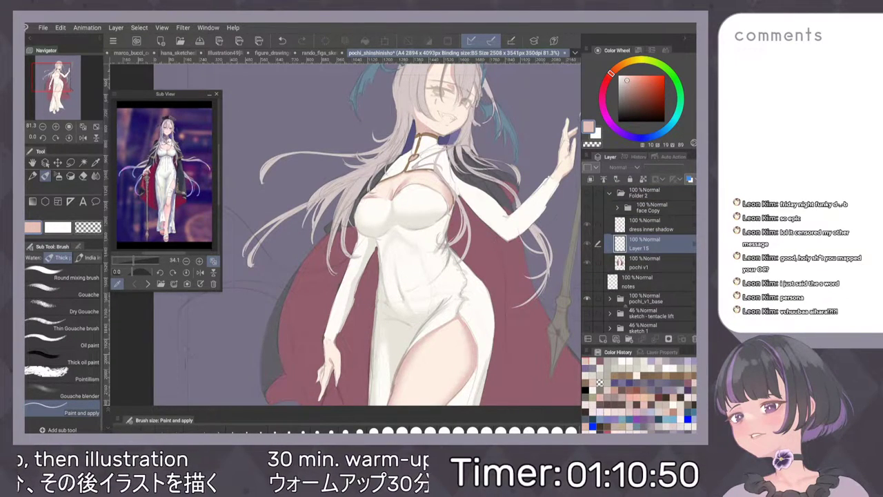
click(610, 299)
scroll(642, 277, down, 3)
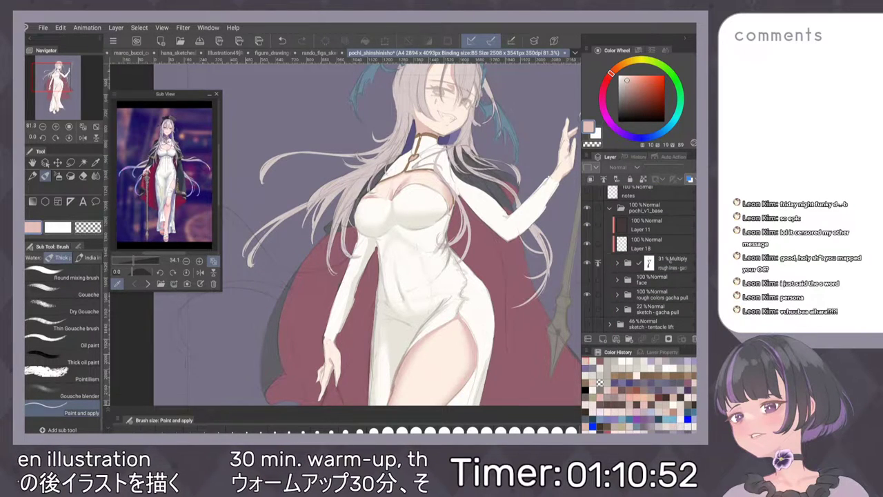
Select the rough lines folder's mask in pochi_v1_base and softly erase the stray construction lines across the collar and upper chest.
click(670, 262)
click(588, 262)
click(588, 263)
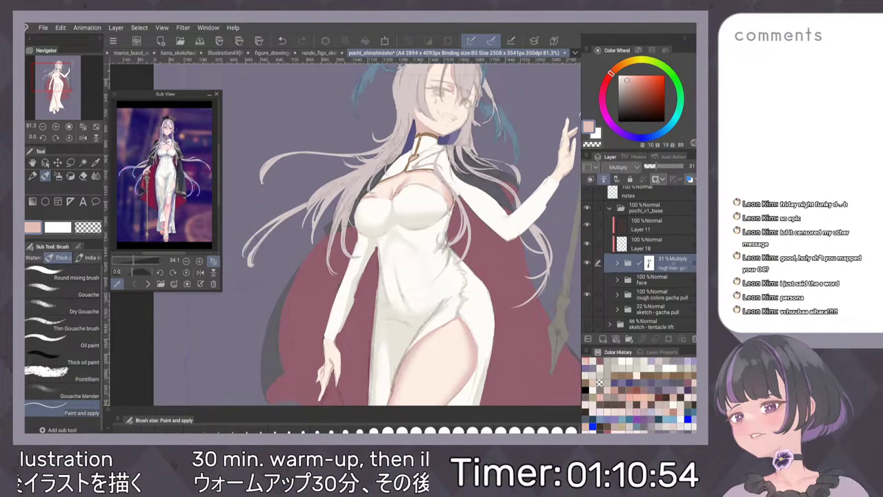
click(649, 263)
key(e)
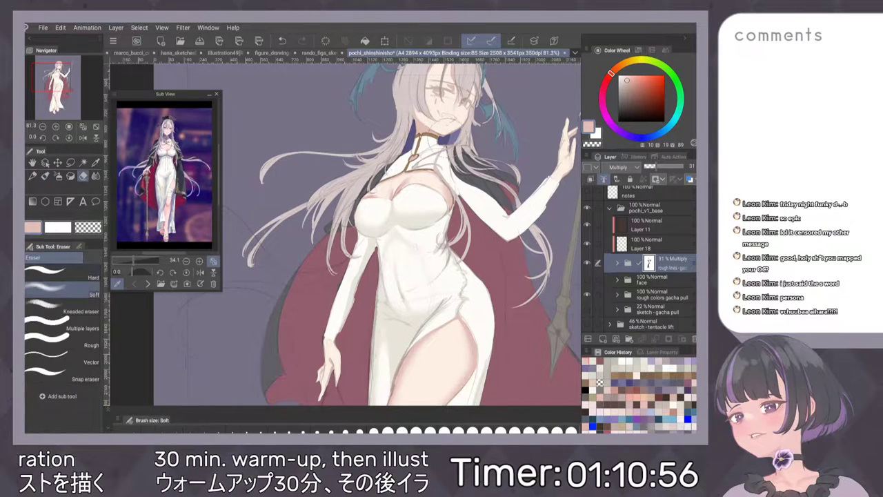
scroll(500, 159, up, 6)
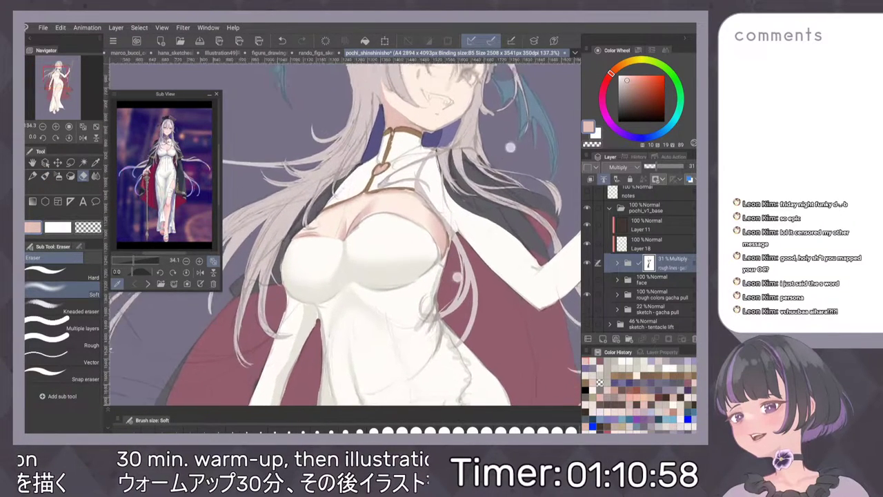
scroll(430, 300, up, 2)
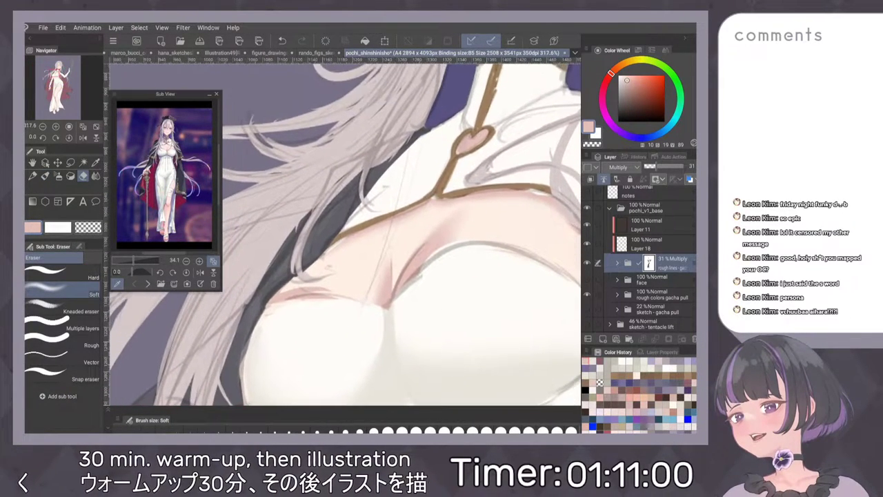
drag(418, 144, 389, 193)
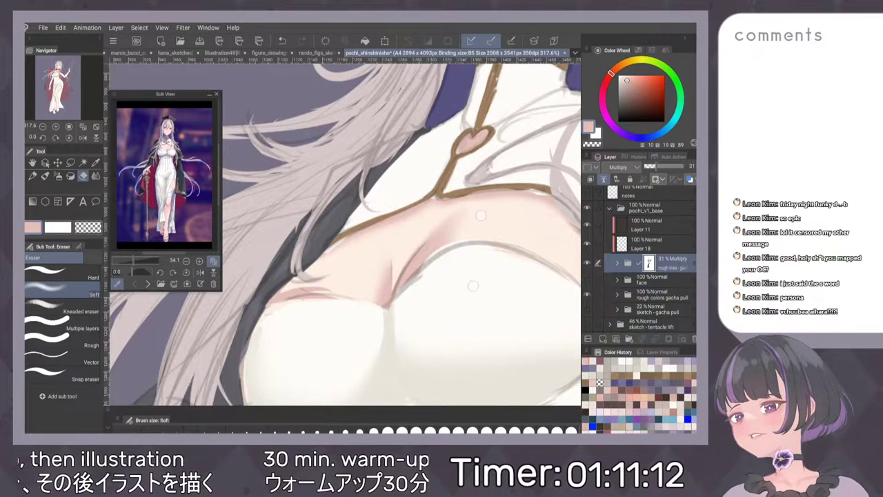
Fade the leftover construction lines across the bust, waist and abdomen of the white dress with the Soft eraser.
scroll(476, 280, down, 1)
scroll(479, 264, up, 2)
drag(362, 226, 346, 234)
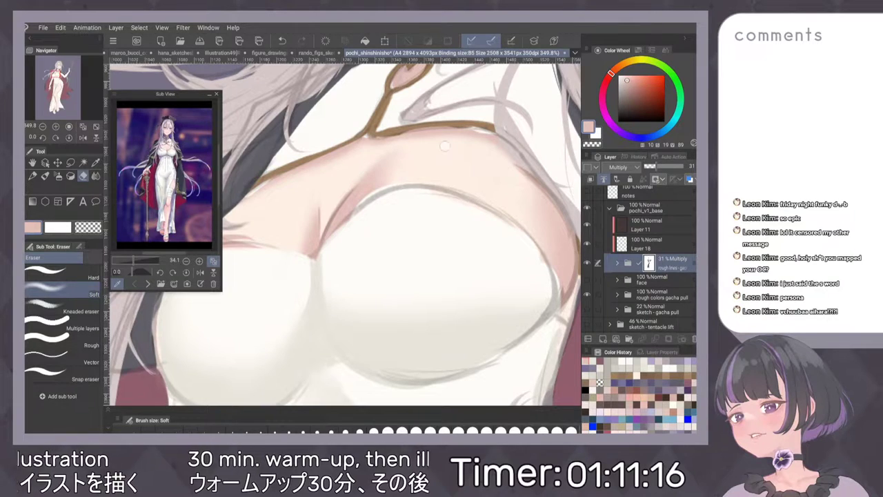
scroll(456, 159, down, 3)
scroll(442, 310, up, 1)
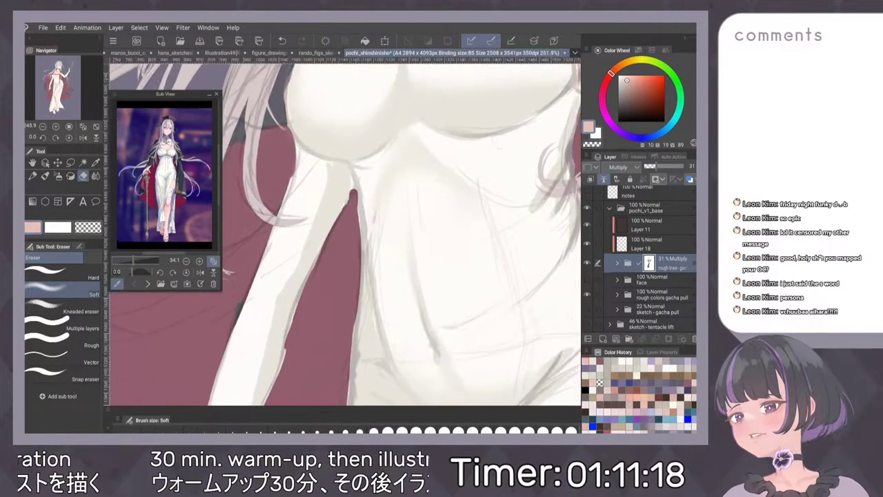
scroll(371, 239, down, 2)
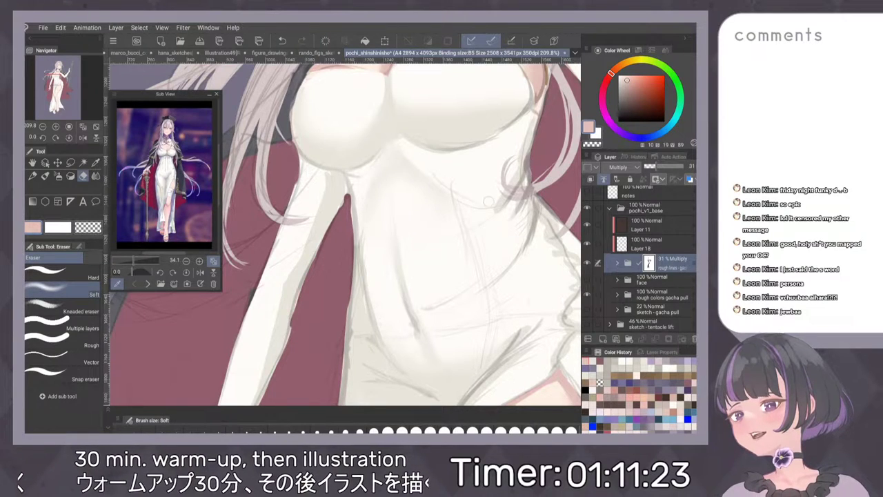
scroll(386, 242, down, 1)
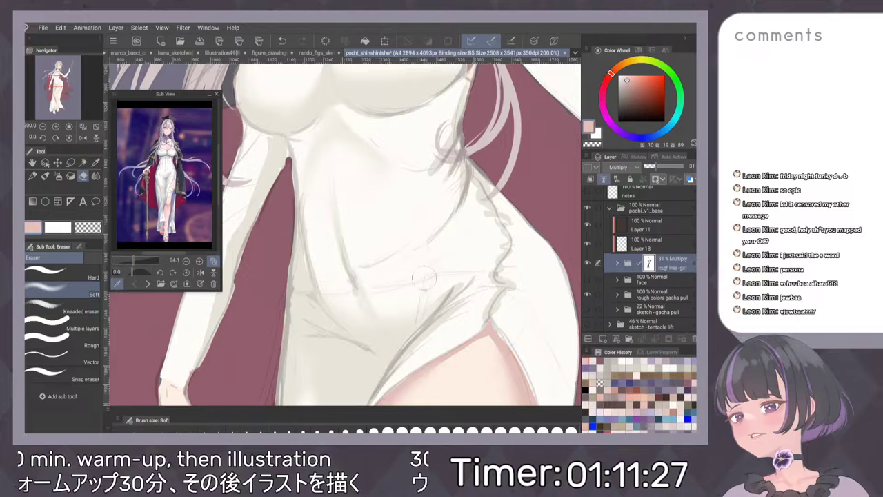
scroll(418, 307, down, 5)
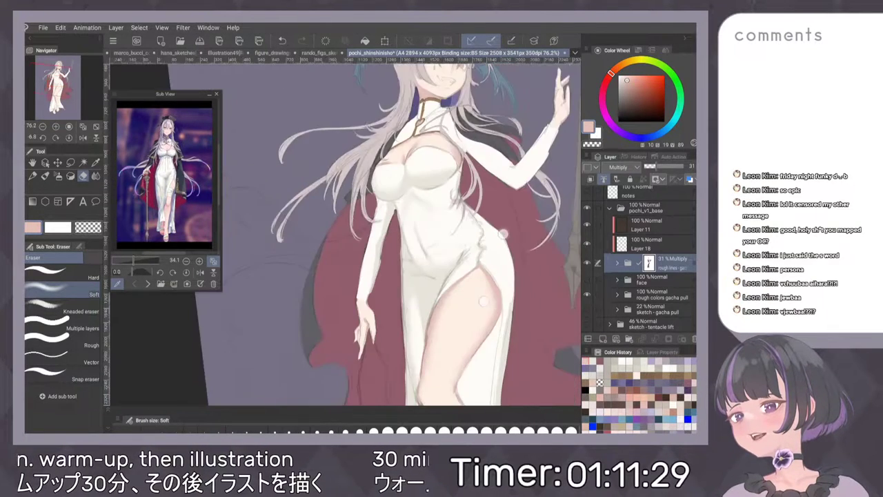
Clean the stray sketch lines from the bare thigh, the lower leg and the adjoining skirt with the Soft eraser.
scroll(451, 171, down, 3)
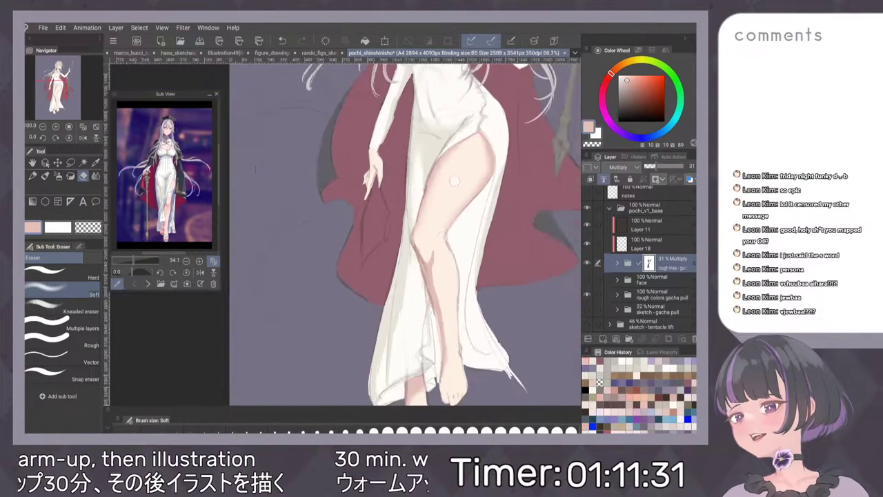
scroll(450, 172, up, 3)
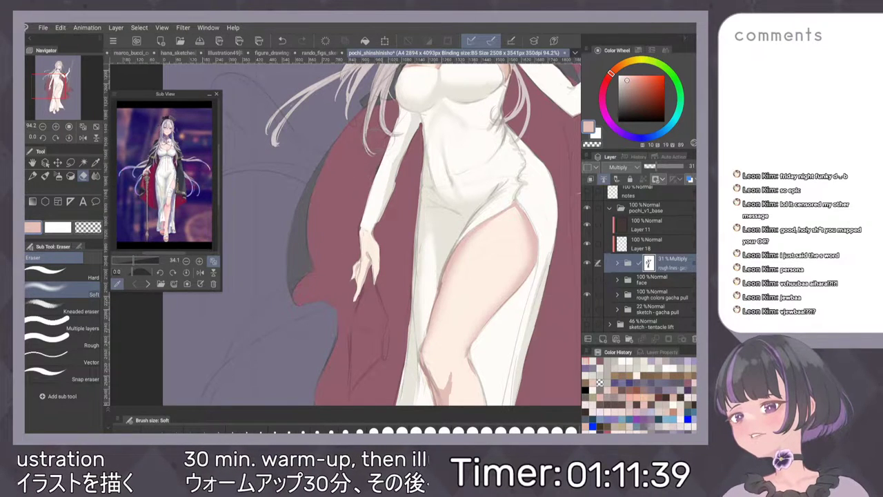
scroll(473, 228, down, 1)
mouse_move(473, 186)
mouse_down()
mouse_move(470, 218)
mouse_move(435, 236)
mouse_up()
scroll(485, 173, up, 6)
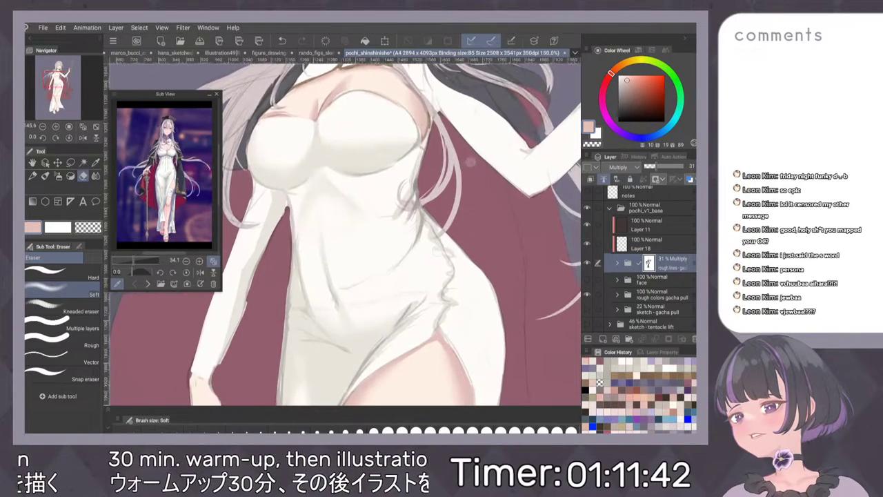
Softly erase the rough construction lines beside the hip and across the red cape near the staff.
scroll(477, 155, down, 3)
drag(476, 201, 425, 152)
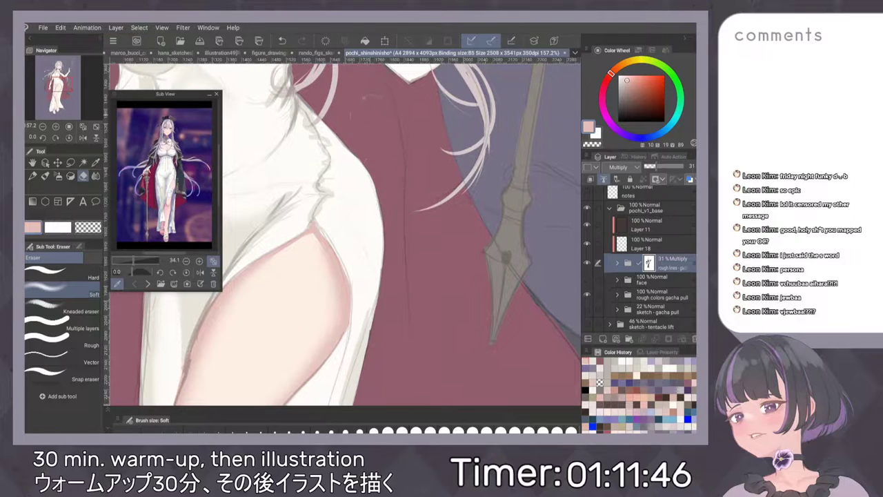
scroll(476, 190, down, 2)
drag(486, 223, 459, 110)
drag(455, 223, 462, 182)
scroll(457, 183, down, 2)
drag(464, 142, 465, 238)
Erase the faint sketch lines on the raised arm's upper sleeve and along the dark cape at the shoulder.
scroll(465, 239, up, 4)
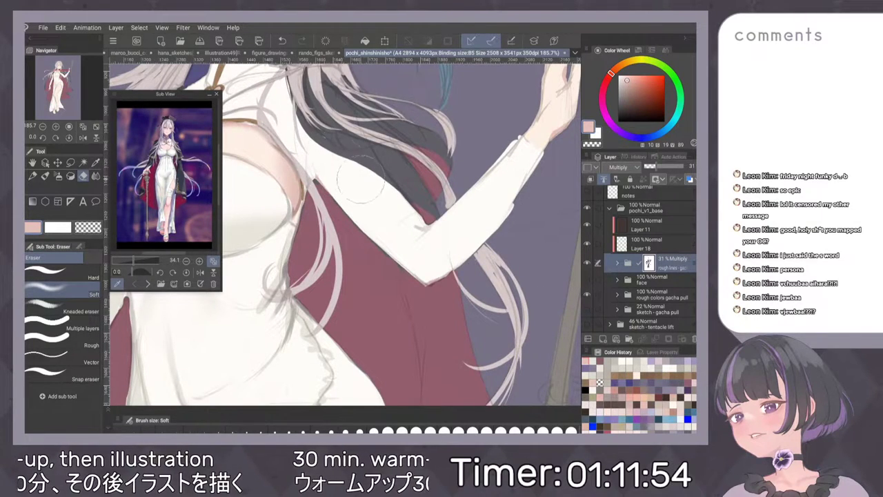
scroll(326, 83, up, 5)
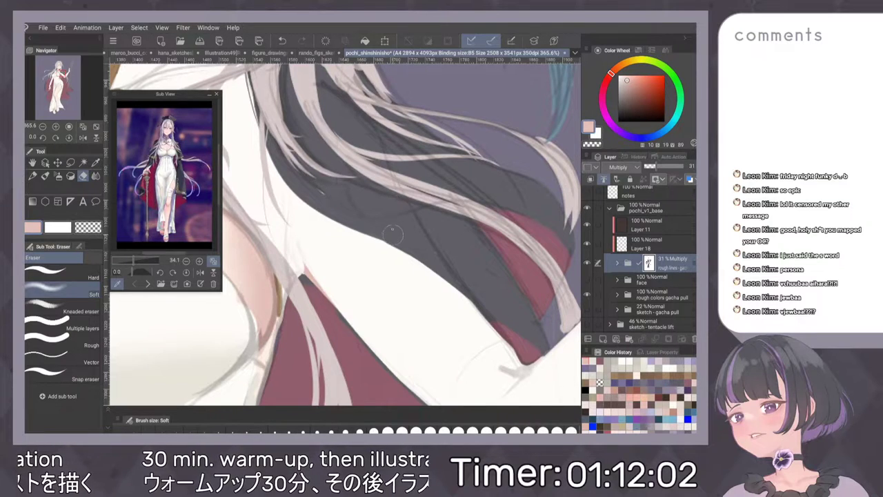
scroll(476, 191, down, 5)
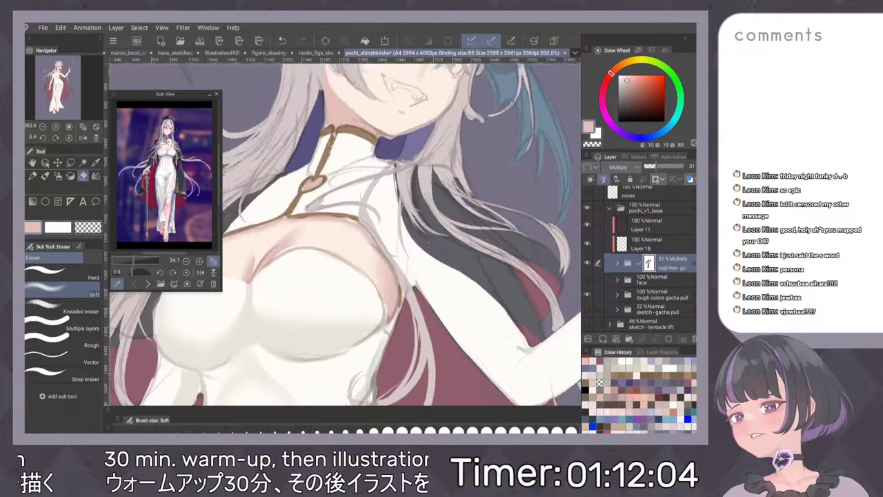
Clear the stray construction lines around the neck, face and hair with the Soft eraser, rotating the canvas as needed.
scroll(478, 207, up, 5)
drag(281, 224, 359, 169)
mouse_move(395, 192)
mouse_down()
mouse_move(396, 256)
mouse_move(378, 335)
mouse_up()
drag(484, 249, 470, 305)
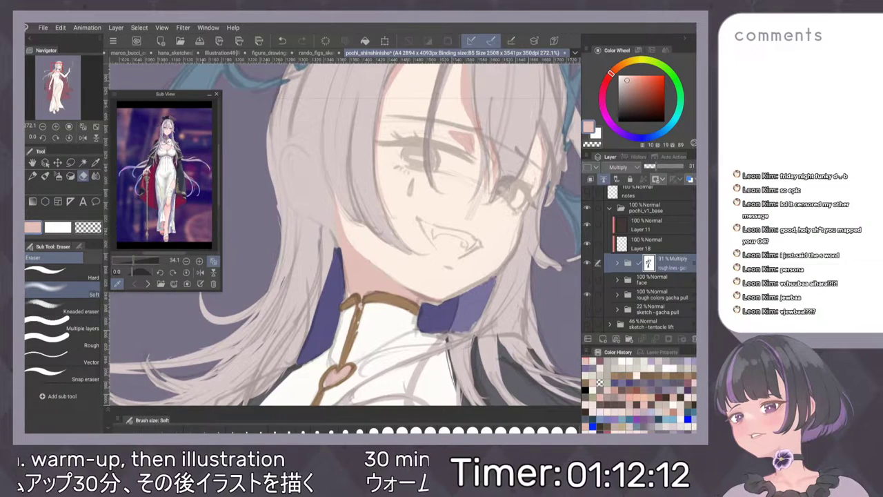
drag(499, 185, 454, 193)
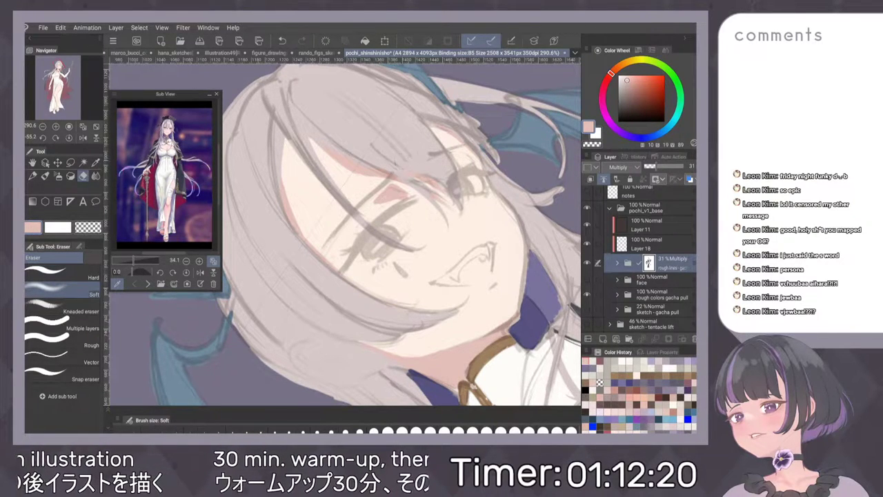
drag(472, 93, 364, 115)
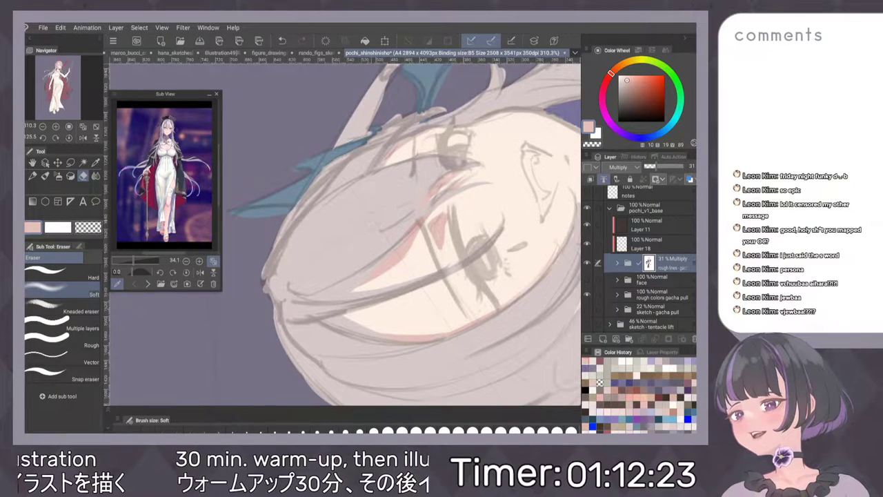
scroll(481, 203, down, 5)
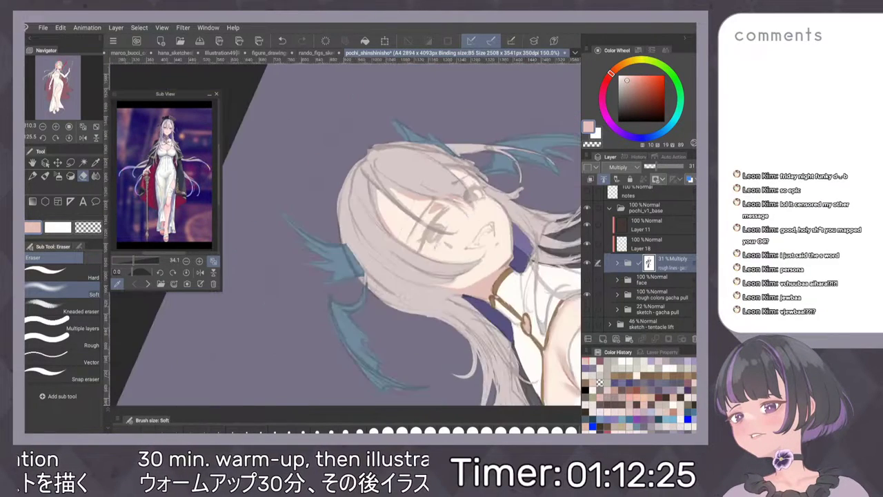
scroll(414, 228, up, 3)
scroll(414, 228, down, 2)
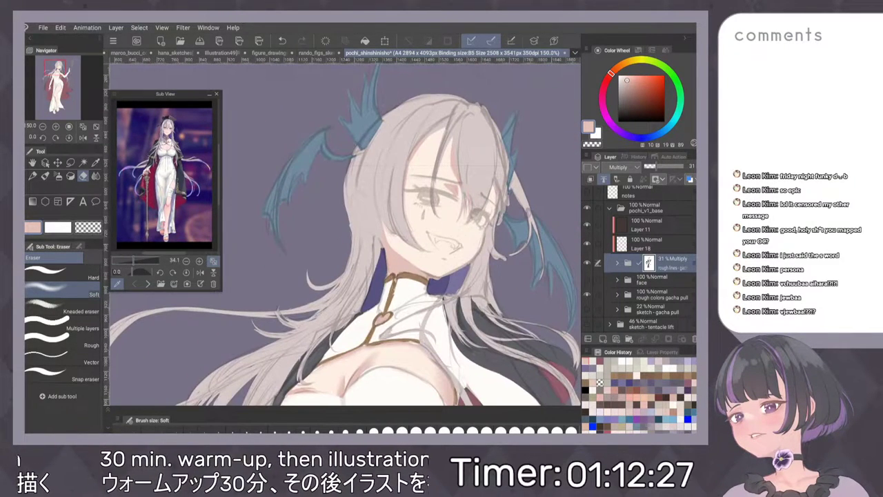
Tidy the leftover rough lines around the teal head wings and the hair beside the face.
scroll(345, 235, up, 1)
drag(395, 346, 466, 261)
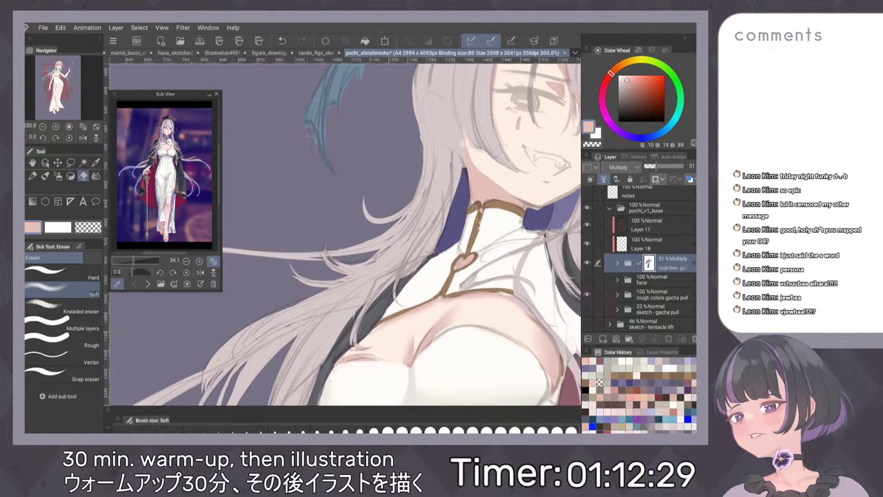
drag(507, 242, 389, 265)
scroll(389, 264, down, 1)
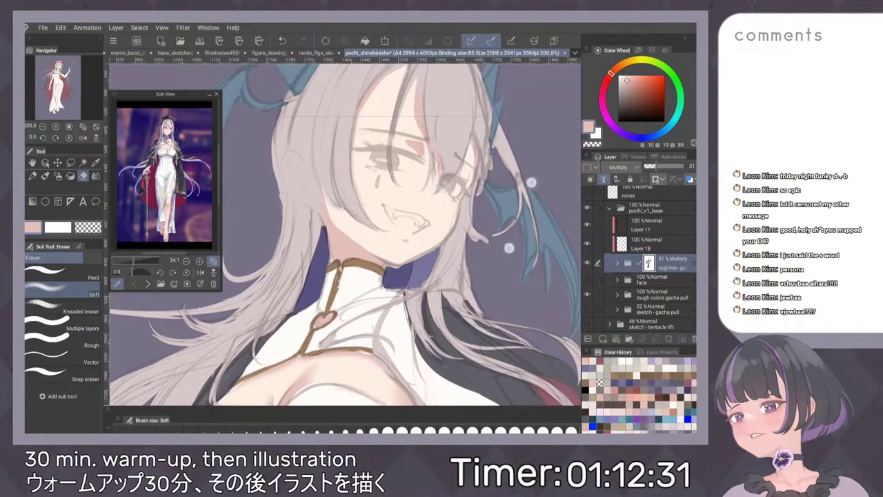
drag(515, 204, 418, 213)
scroll(417, 214, up, 2)
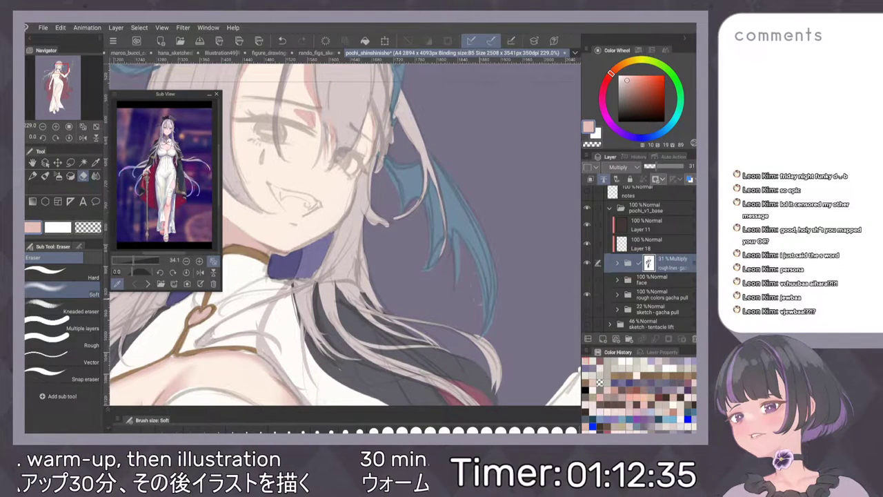
Soften the construction lines at the bent elbow and along the raised forearm and the background near the staff.
scroll(480, 244, down, 4)
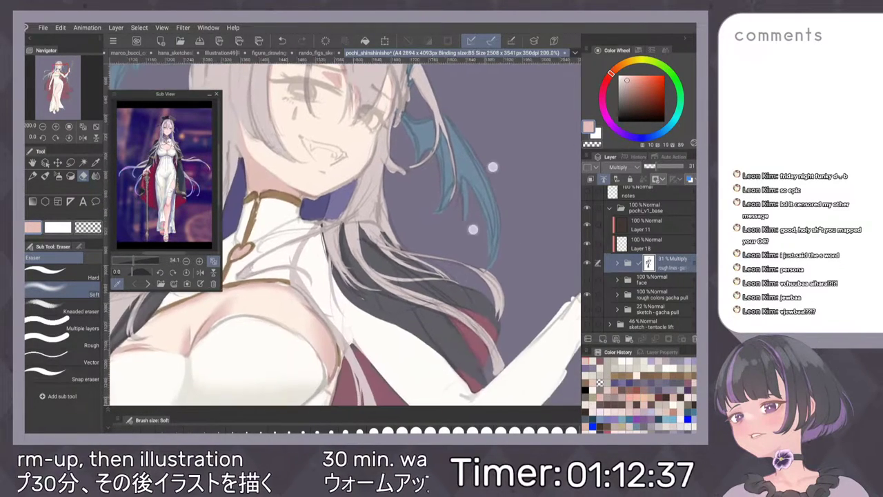
scroll(479, 276, up, 3)
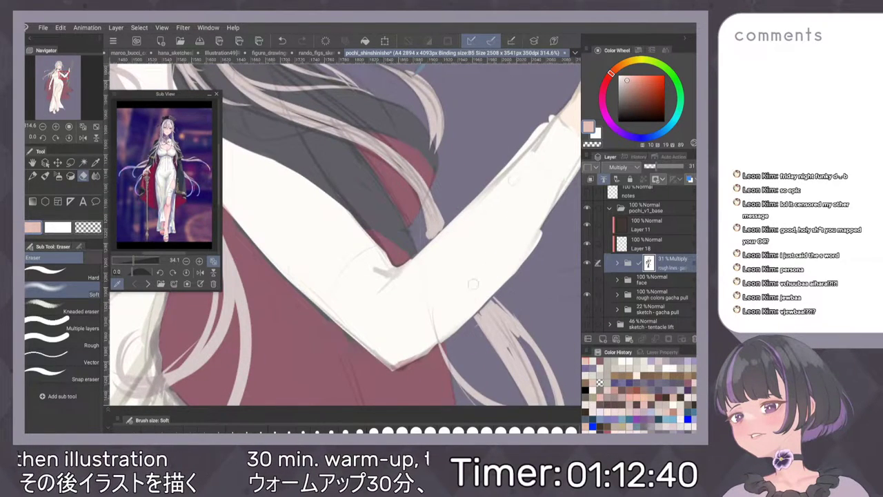
scroll(473, 287, down, 4)
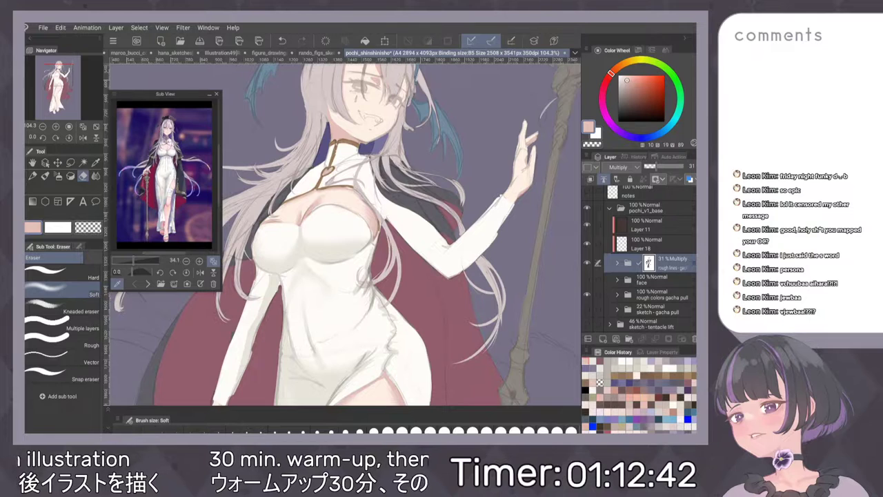
drag(521, 209, 521, 164)
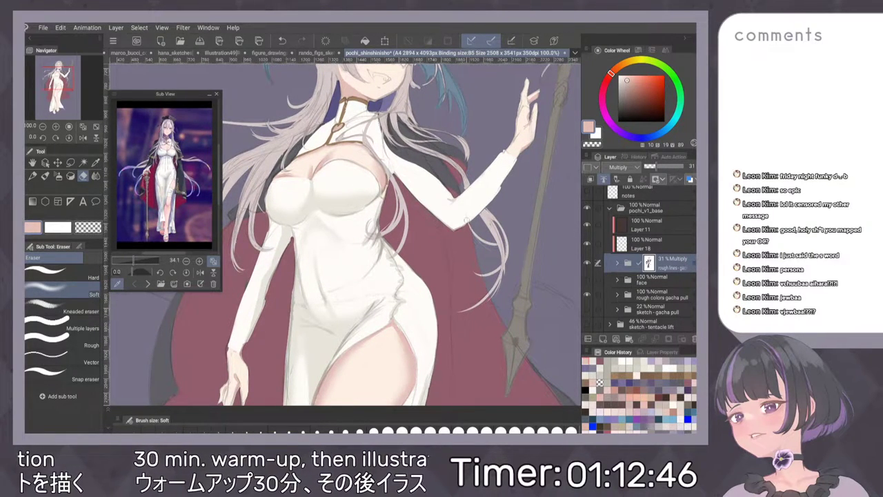
drag(526, 264, 491, 111)
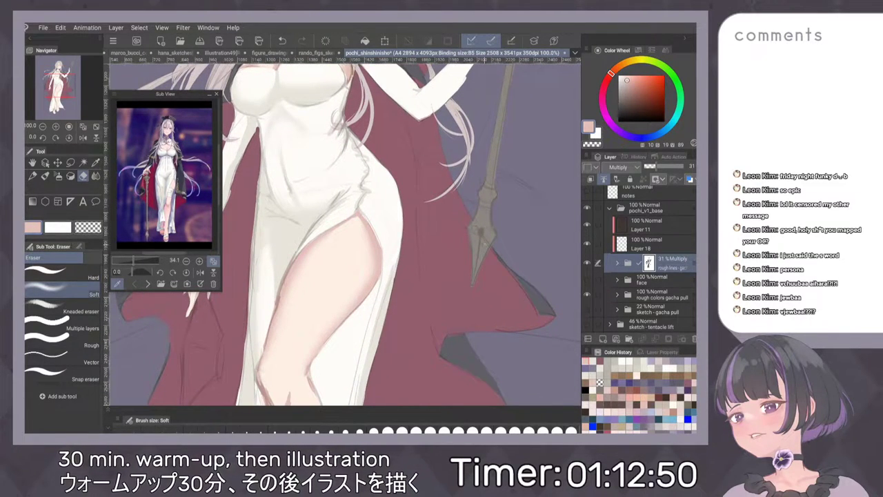
Erase the stray sketch lines around the skirt hem and feet and around the lowered hand over the cape.
scroll(473, 209, down, 6)
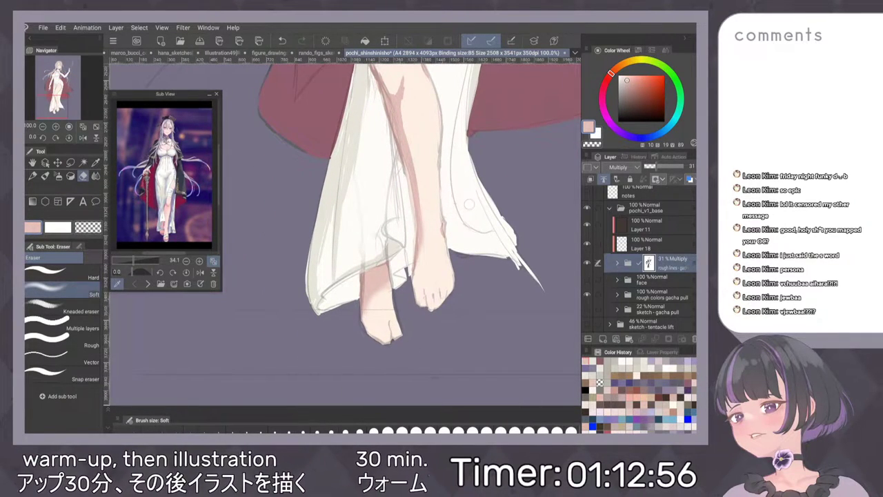
scroll(469, 205, up, 8)
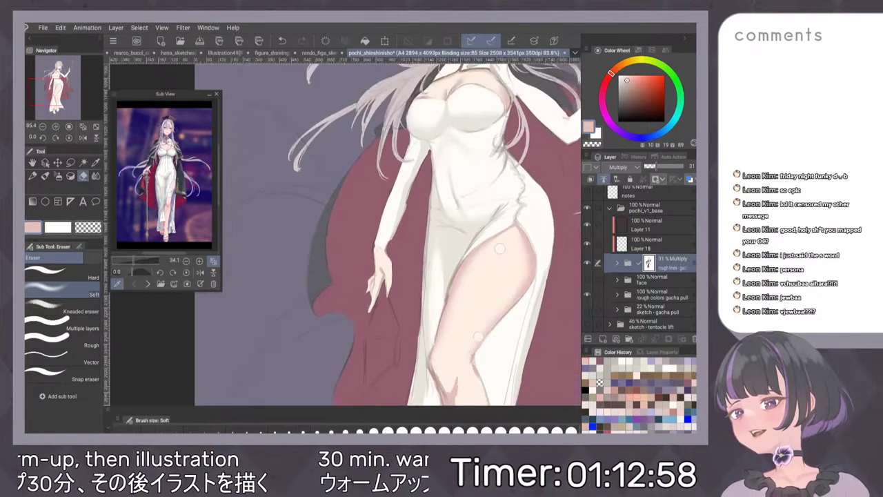
scroll(500, 248, up, 5)
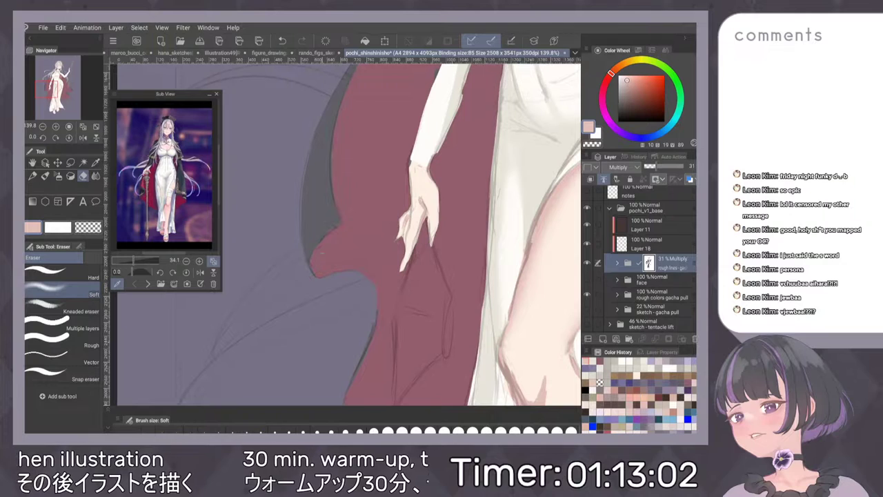
drag(461, 113, 450, 267)
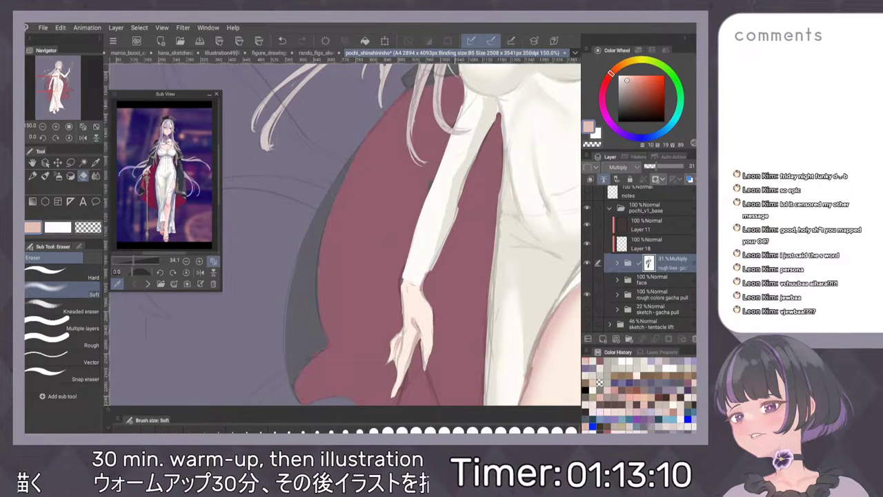
Inspect the rough lines around the lowered arm, the bust edge, the neckline and the neighbouring hair strands up close.
drag(467, 175, 436, 272)
scroll(441, 207, down, 1)
scroll(442, 167, up, 2)
scroll(429, 167, up, 3)
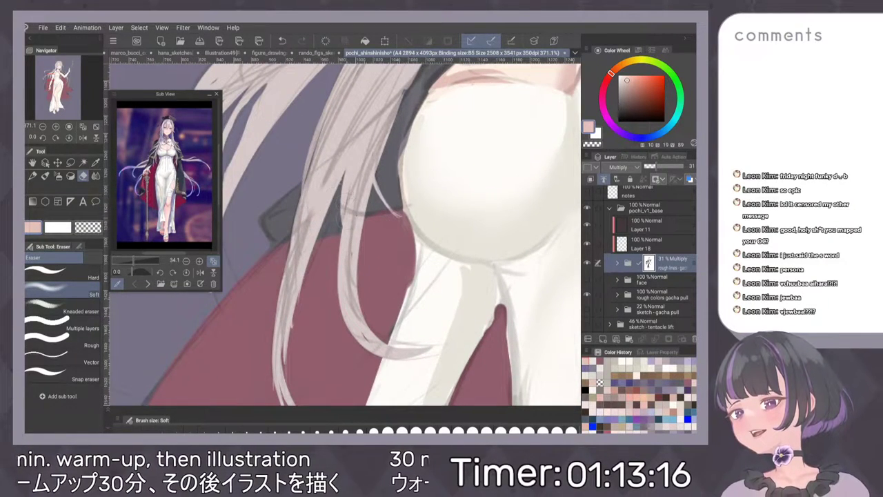
drag(411, 174, 403, 251)
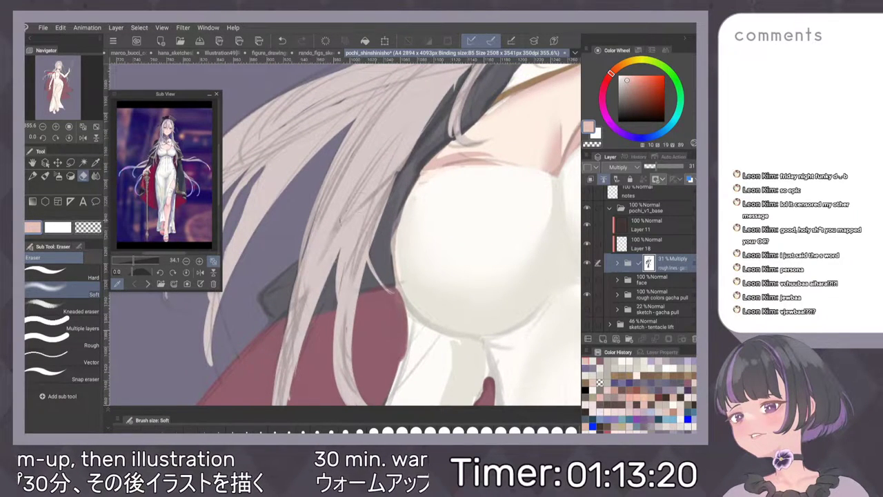
scroll(398, 173, down, 2)
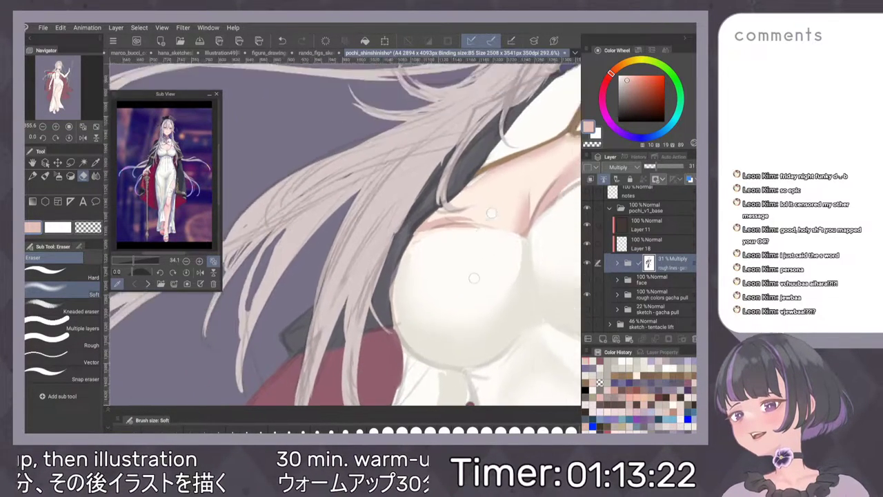
scroll(480, 246, down, 3)
drag(462, 241, 390, 304)
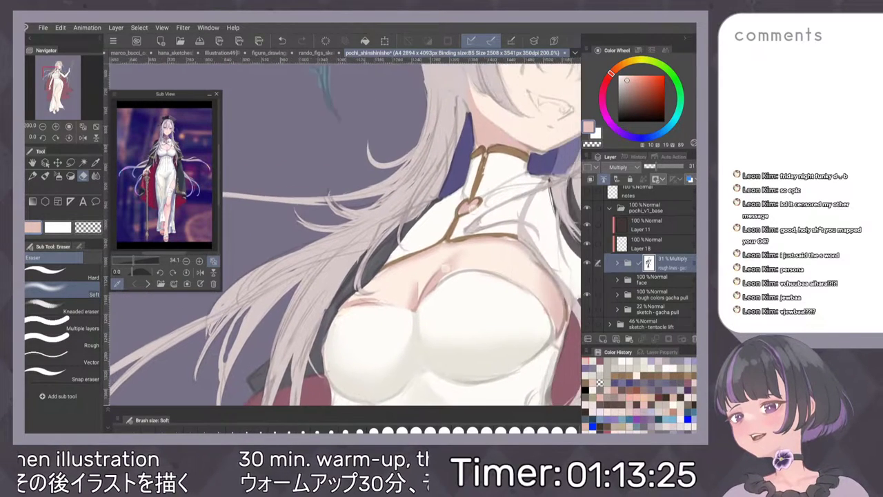
scroll(472, 265, down, 2)
scroll(473, 265, up, 2)
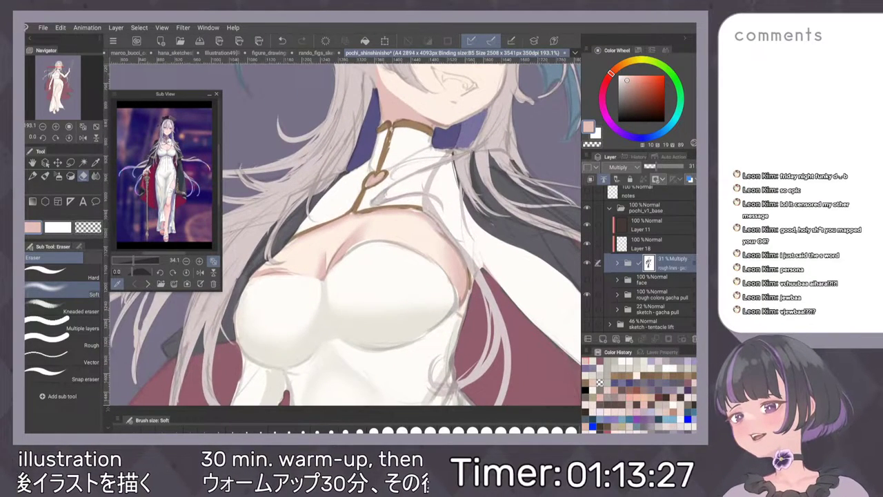
Collapse the pochi_v1_base folder and hide the Paper, temp bg and Layer 36 background layers.
click(609, 208)
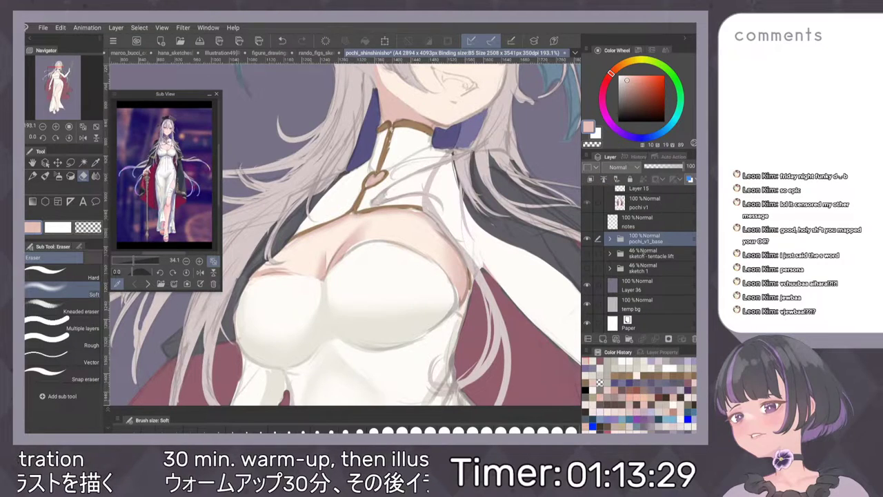
scroll(642, 255, up, 1)
scroll(642, 262, up, 2)
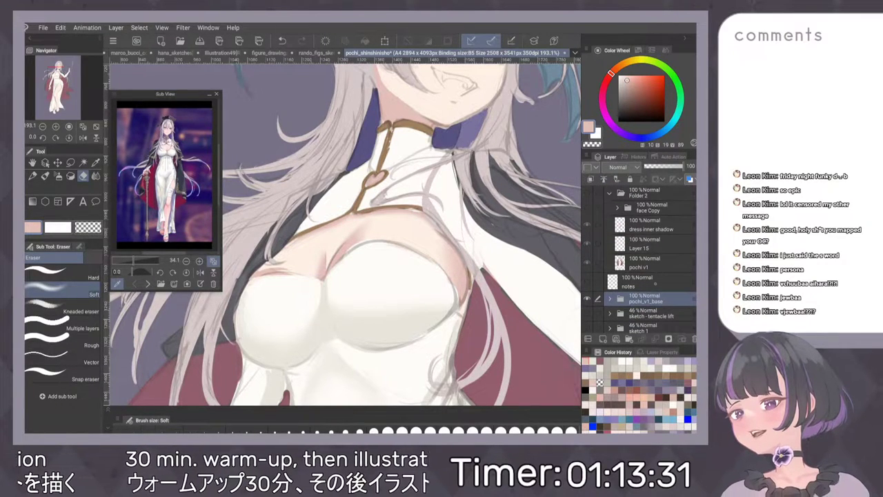
scroll(642, 262, down, 2)
scroll(512, 224, down, 8)
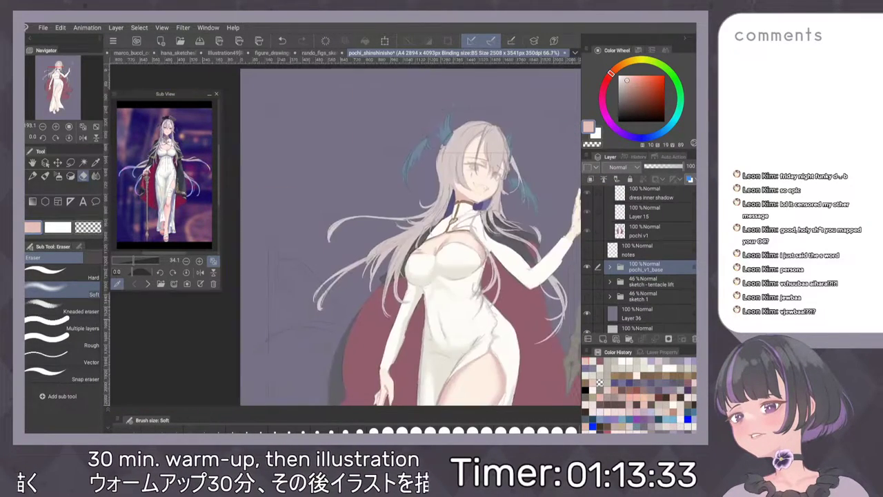
scroll(641, 259, down, 2)
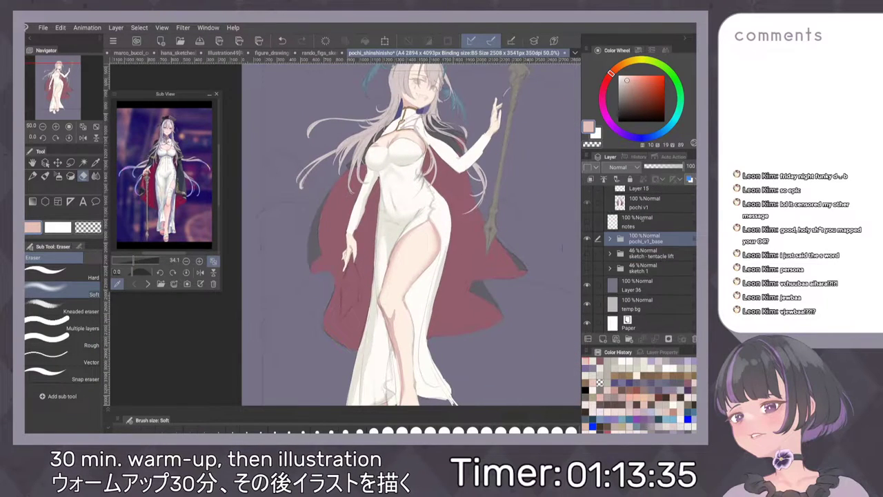
click(587, 323)
Merge the visible artwork into a new layer and place it inside Folder 2, directly above pochi v1.
click(139, 28)
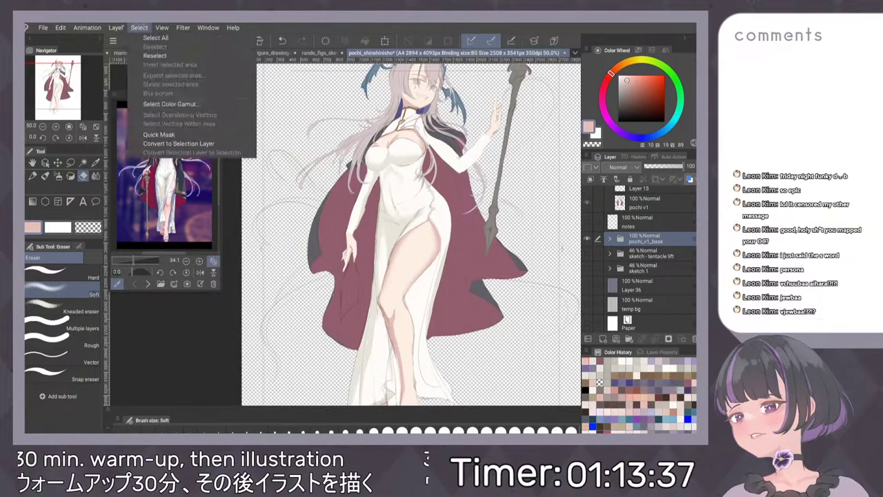
mouse_move(116, 27)
click(159, 212)
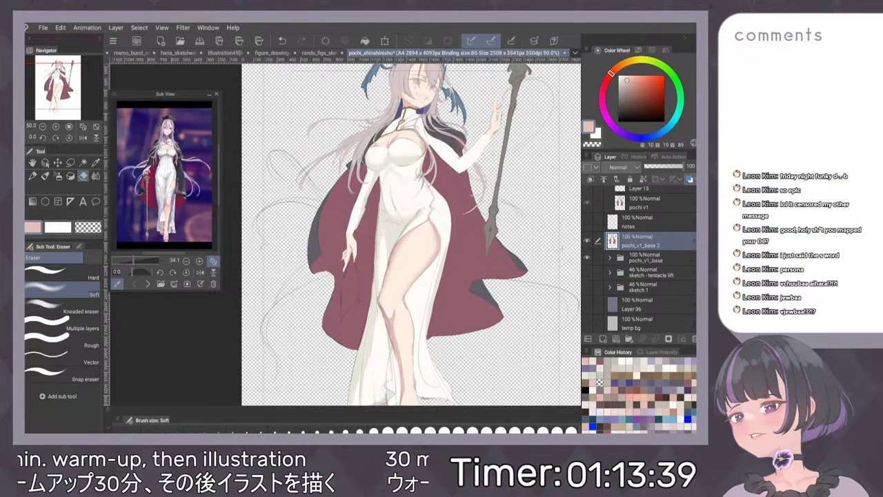
drag(647, 241, 647, 196)
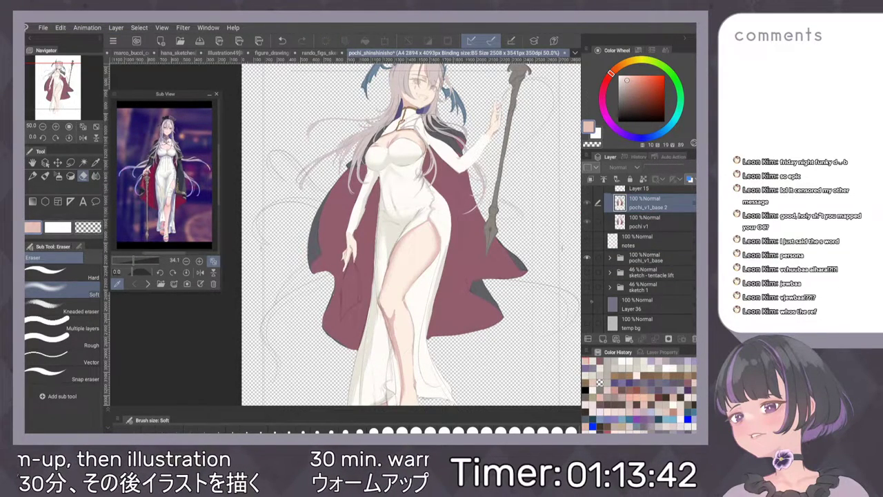
Show the background layers again and switch visibility from the pochi_v1_base folder to Folder 2.
scroll(641, 258, down, 1)
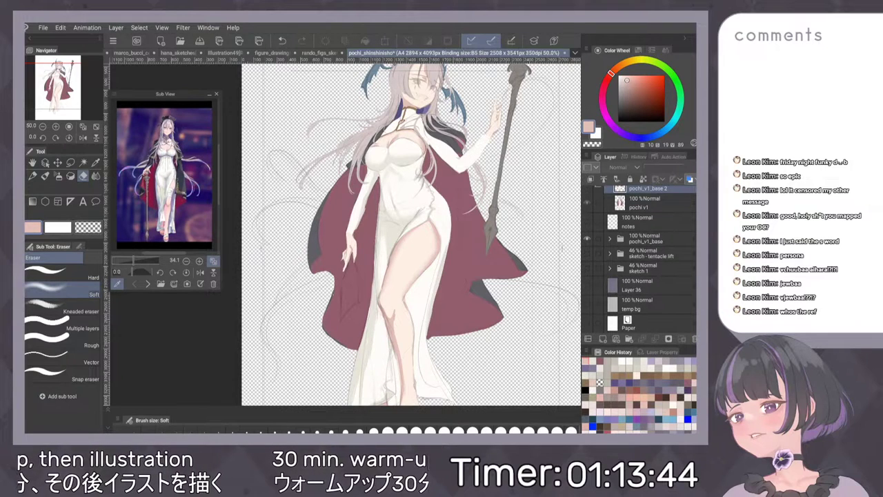
click(587, 304)
scroll(655, 290, up, 4)
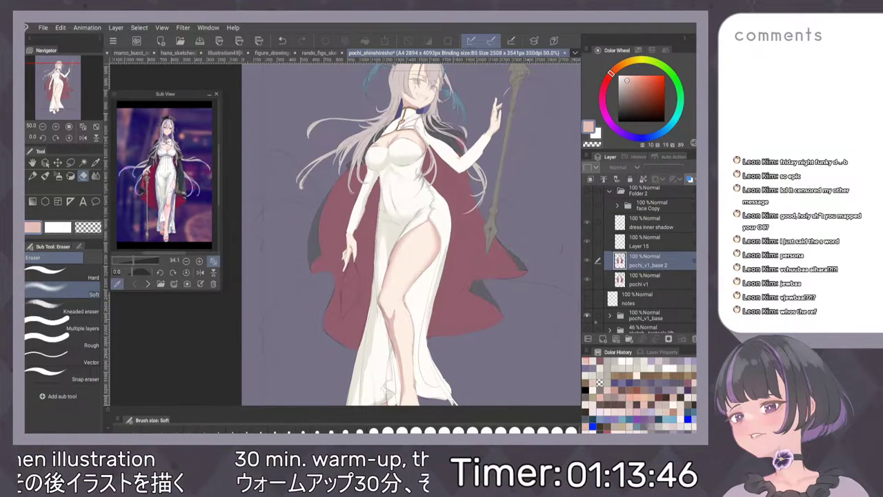
click(587, 315)
scroll(640, 260, up, 1)
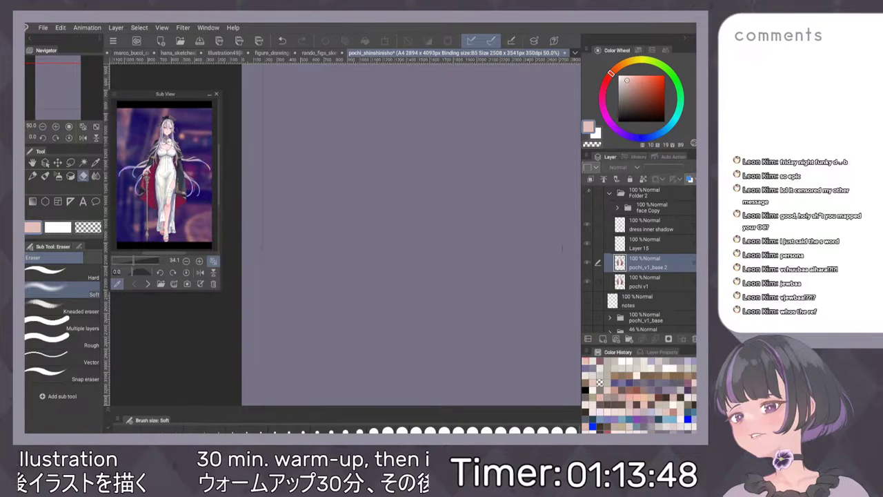
click(587, 193)
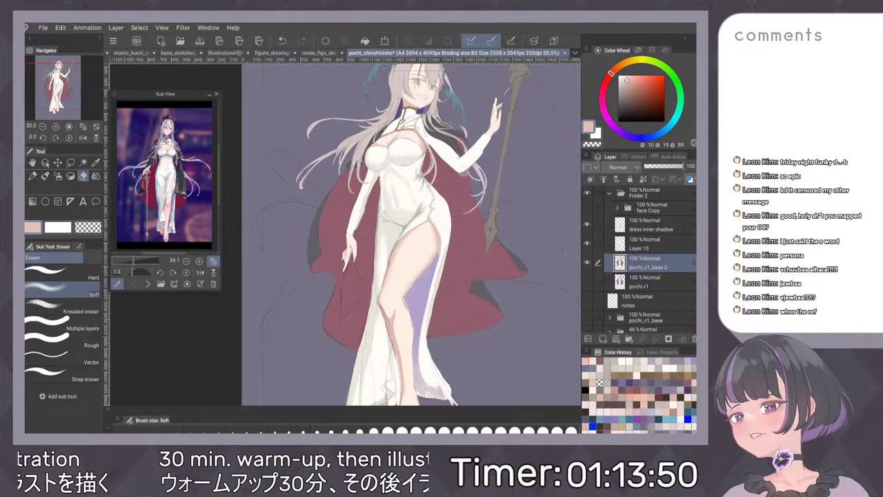
Hide the pochi v1 layer beneath the merged copy and make Layer 15 the active layer.
scroll(424, 276, up, 6)
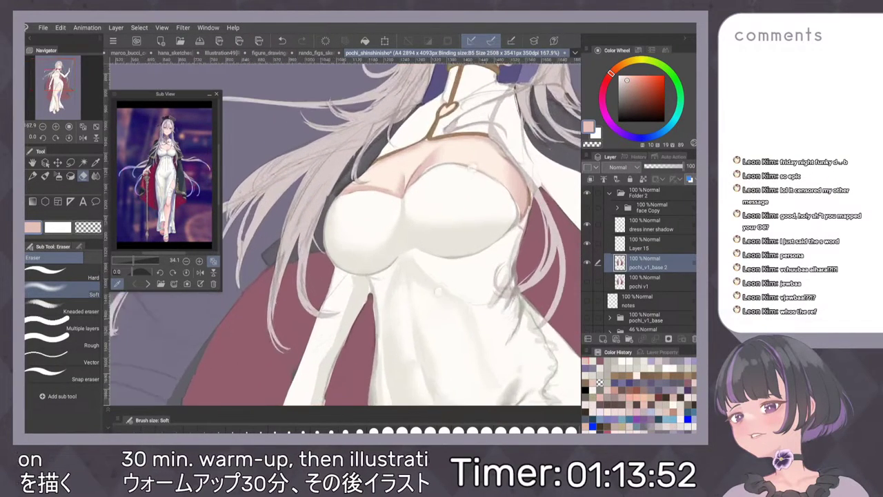
scroll(393, 136, up, 1)
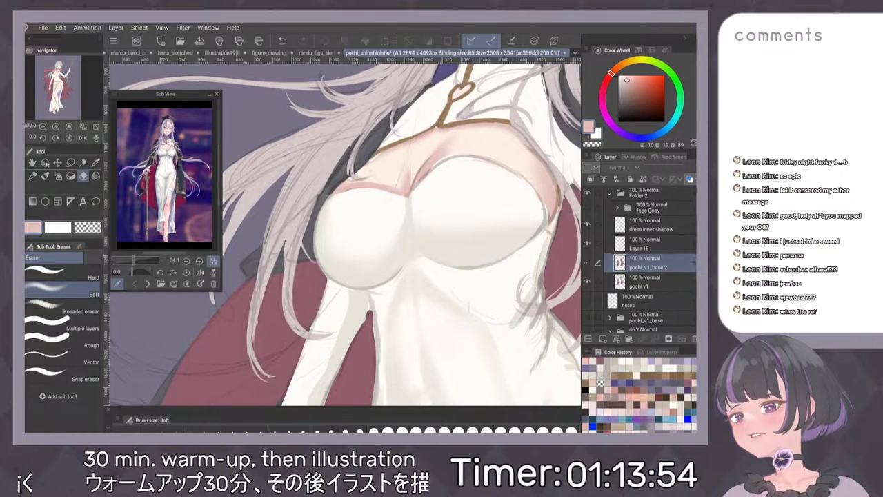
click(588, 283)
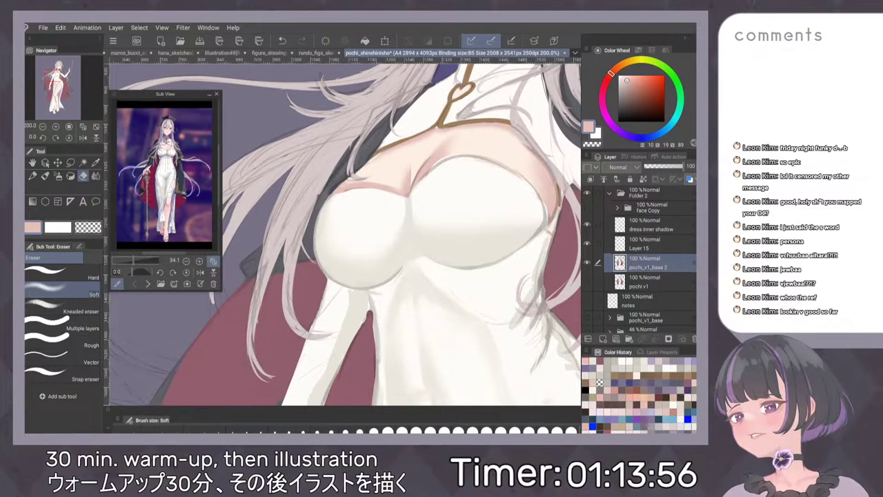
click(649, 244)
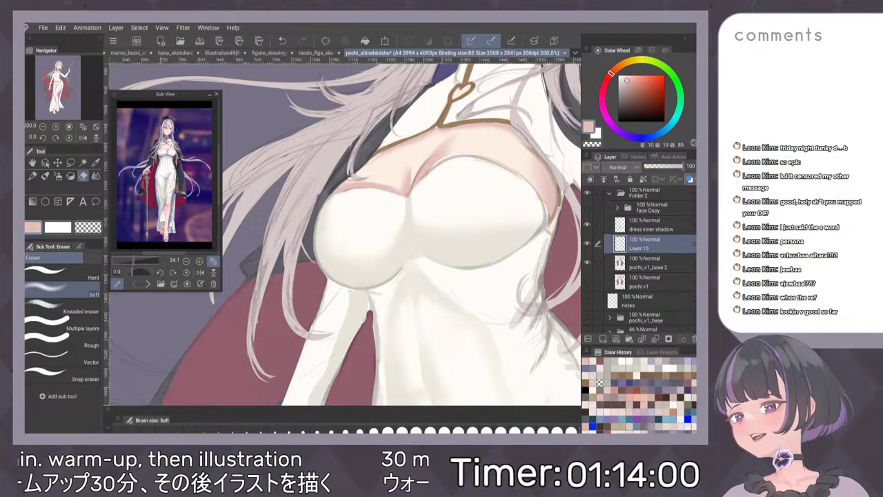
Examine the bodice up close and the whole figure, comparing them with the character reference in the Sub View.
scroll(440, 249, down, 4)
scroll(440, 249, up, 3)
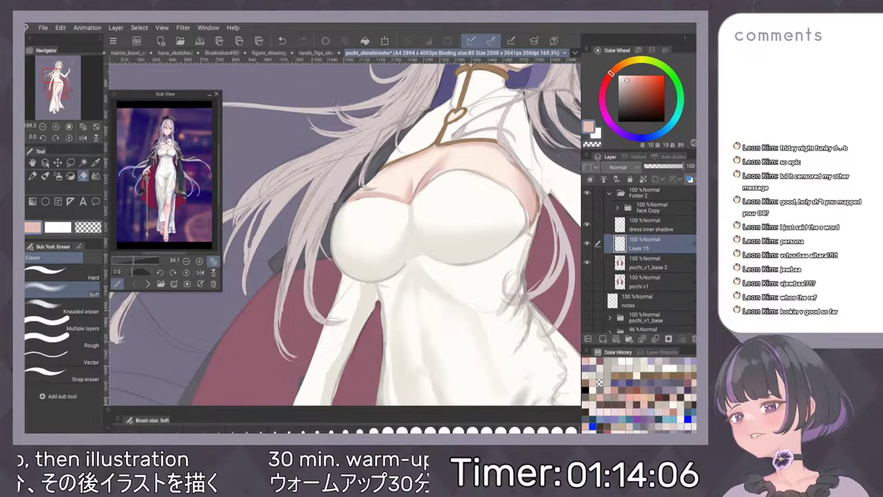
scroll(345, 231, up, 1)
scroll(345, 232, up, 1)
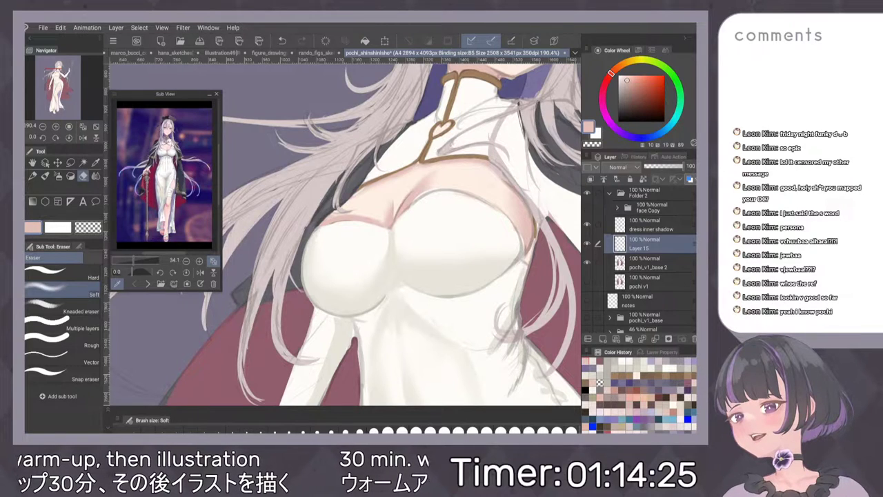
scroll(270, 299, down, 2)
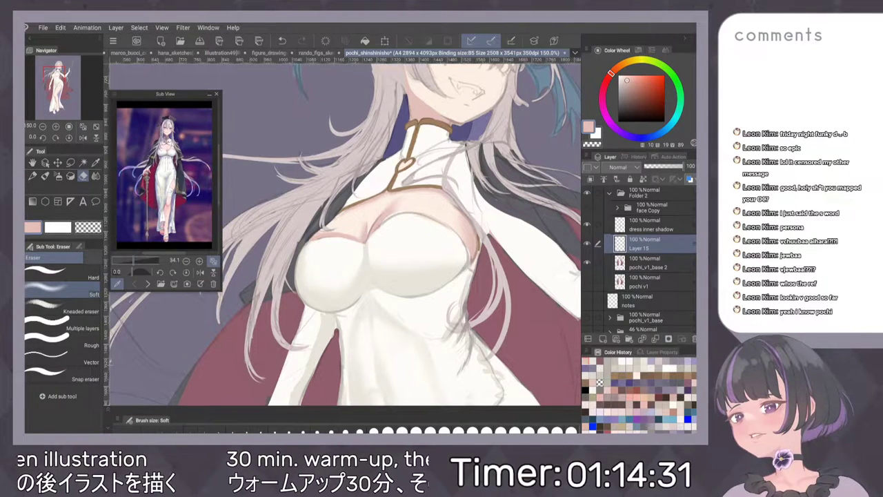
key(ctrl+0)
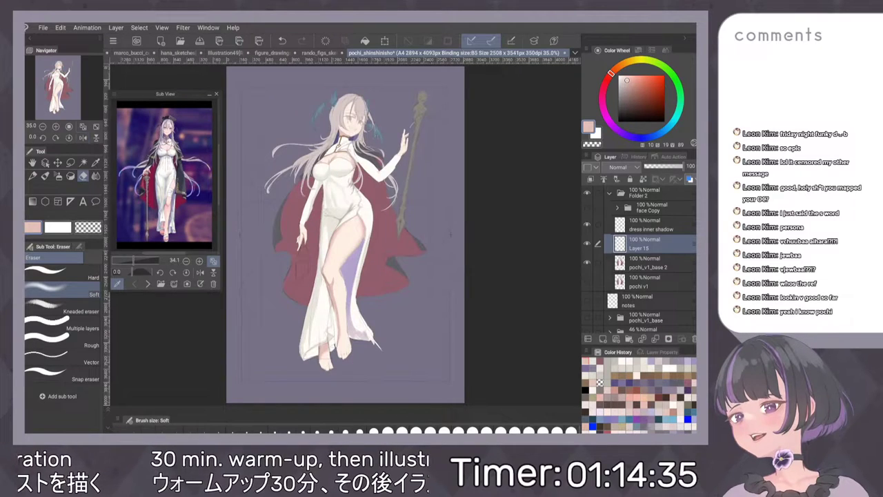
drag(220, 289, 290, 369)
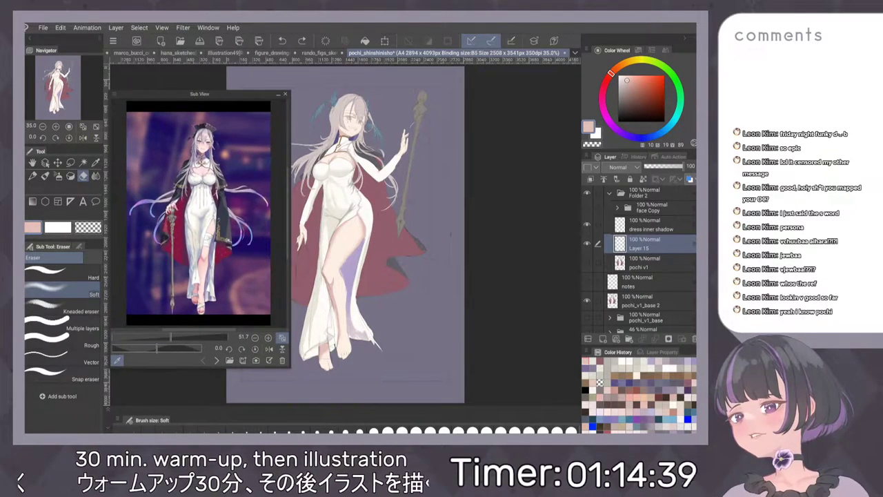
drag(290, 368, 218, 298)
scroll(328, 134, up, 5)
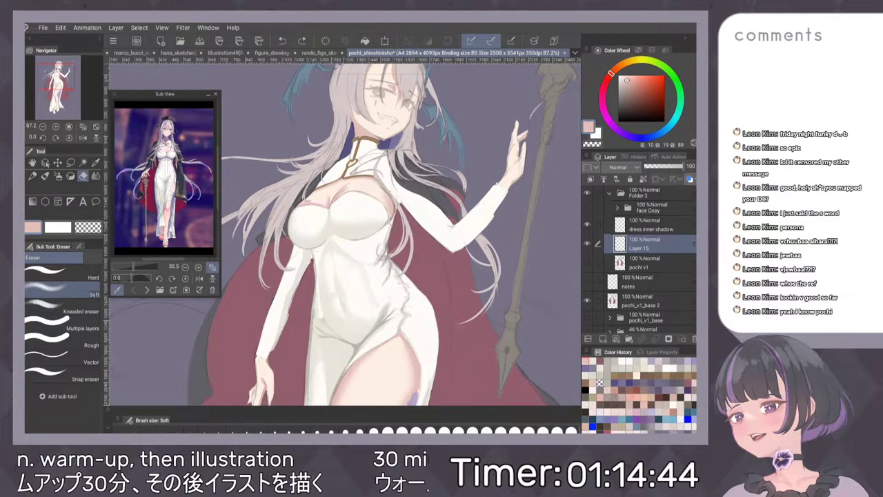
scroll(476, 200, down, 3)
drag(472, 234, 469, 162)
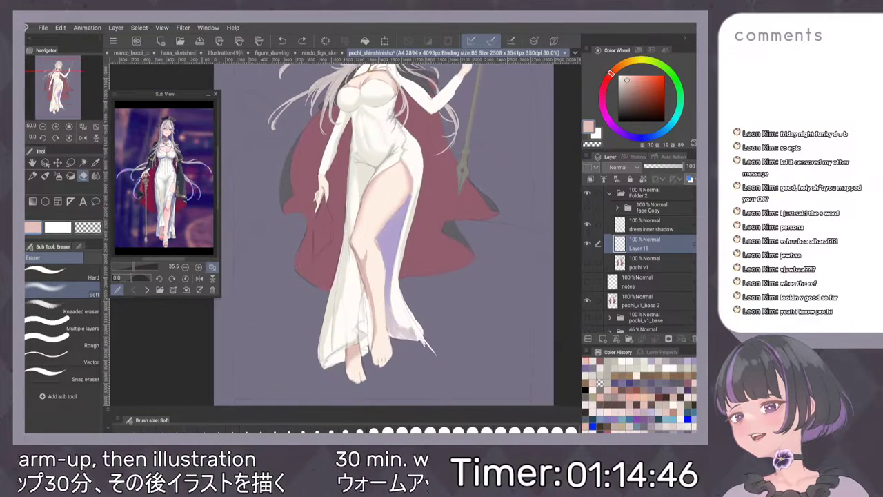
scroll(506, 211, down, 2)
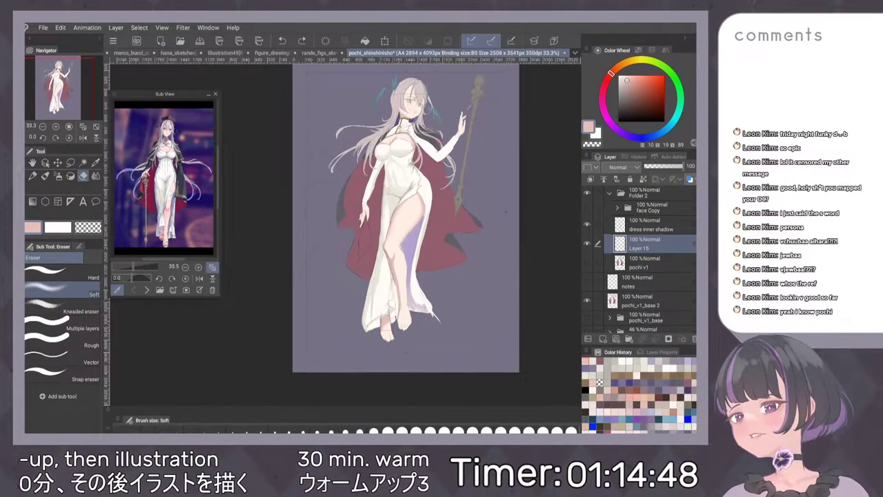
Sample the bodice's grey-beige shade and retouch the outline of the bust's outer cup on Layer 15 with the 厚塗り鉛筆 pencil.
scroll(409, 122, up, 8)
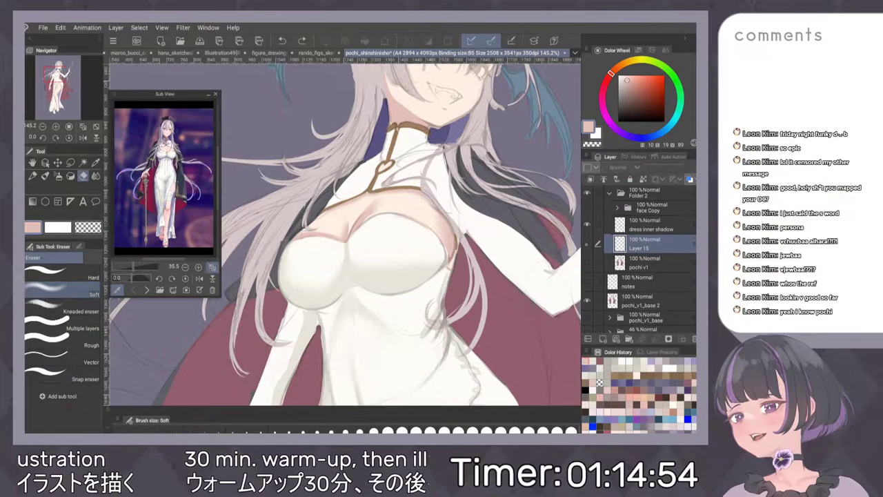
scroll(388, 279, up, 6)
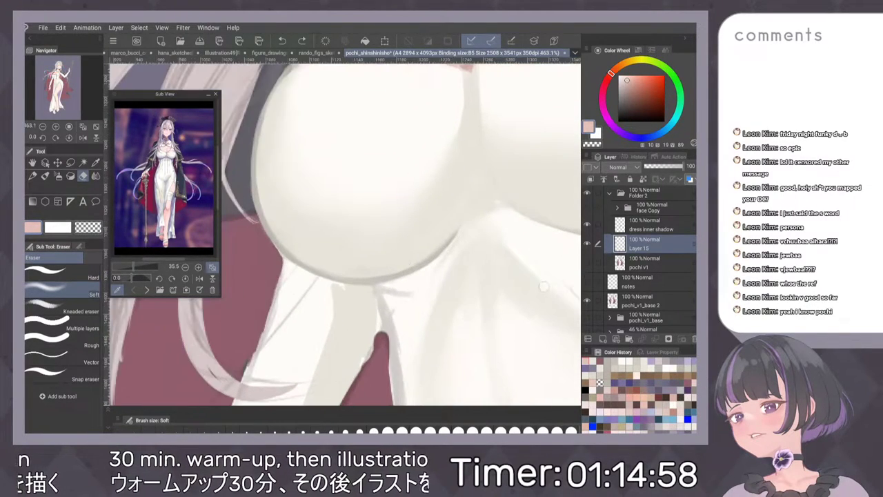
alt+click(421, 266)
key(p)
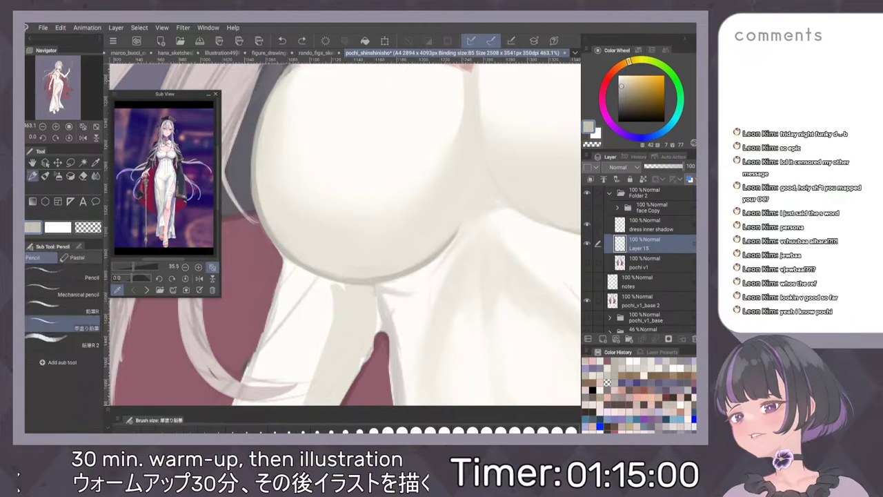
scroll(408, 284, up, 3)
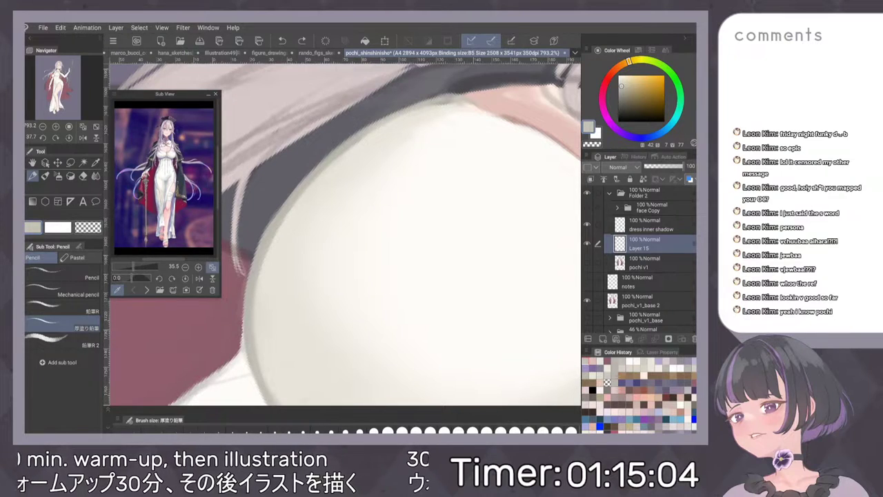
scroll(345, 231, down, 3)
scroll(473, 280, down, 4)
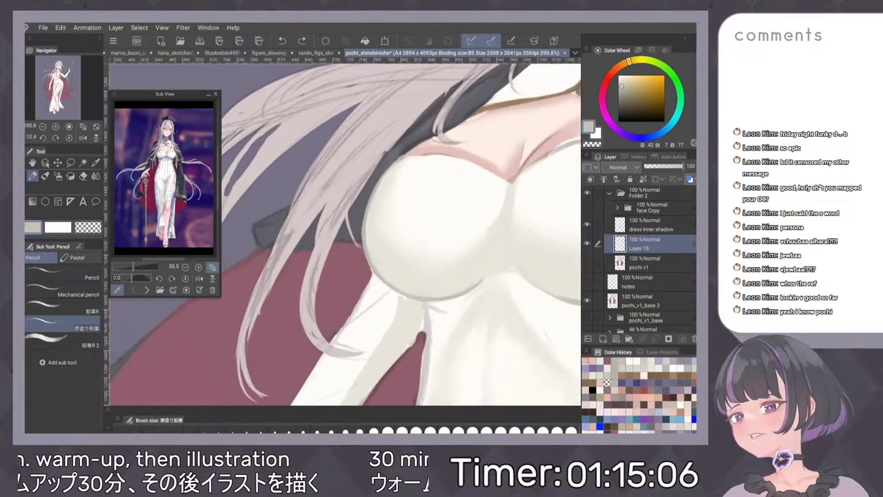
scroll(469, 279, down, 1)
scroll(467, 280, down, 1)
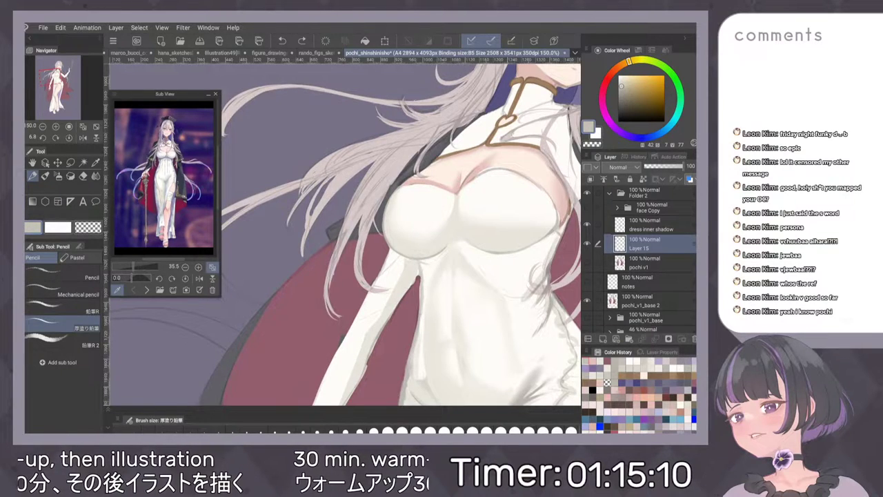
Draw the inner contour of the larger bust cup up to the neckline with a thin grey-beige pencil line.
scroll(473, 235, up, 5)
drag(473, 235, 464, 269)
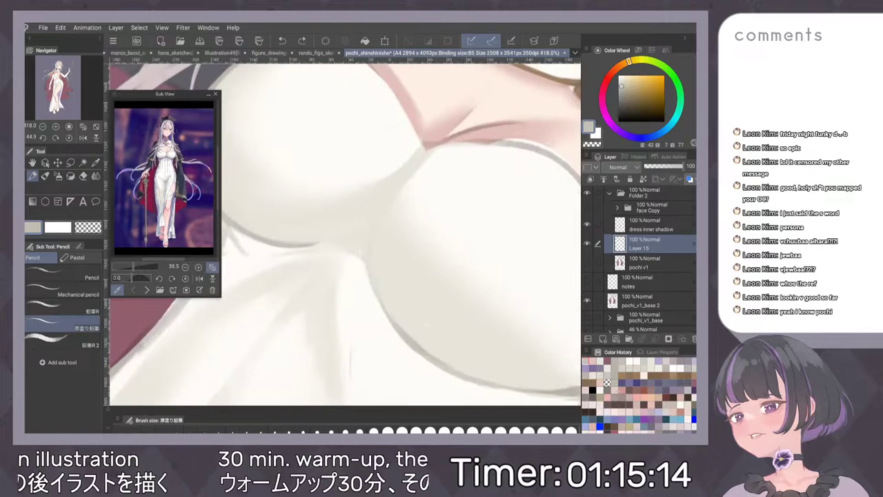
drag(385, 202, 372, 236)
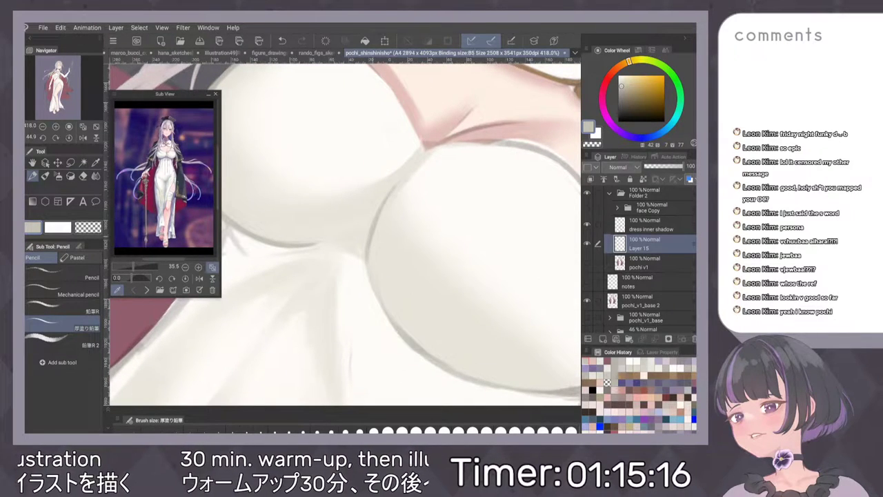
mouse_move(416, 156)
mouse_down()
mouse_move(396, 180)
mouse_move(403, 176)
mouse_up()
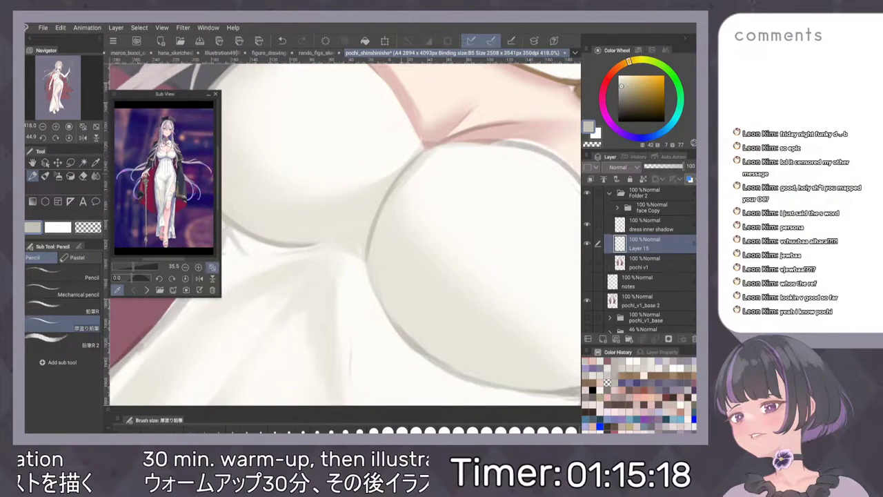
key(ctrl+0)
Sketch the small fold lines where the two bust cups meet at the underbust, framing a narrow triangular gap.
scroll(366, 155, up, 10)
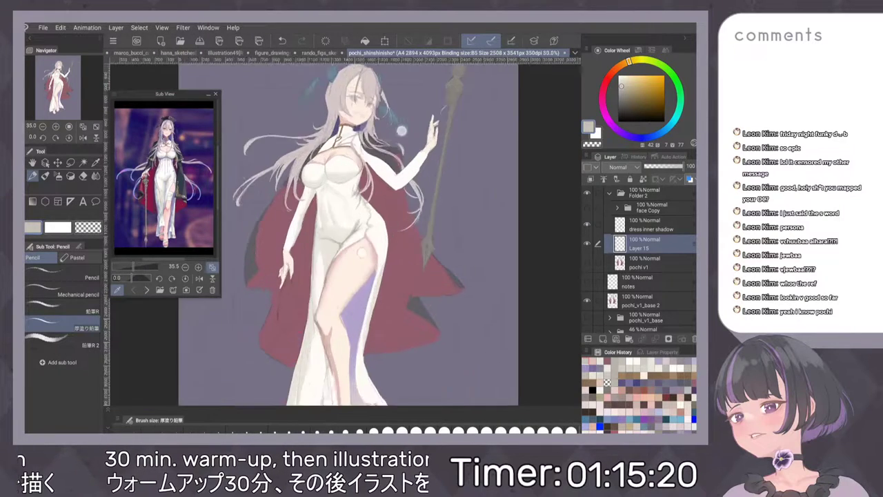
scroll(436, 133, up, 2)
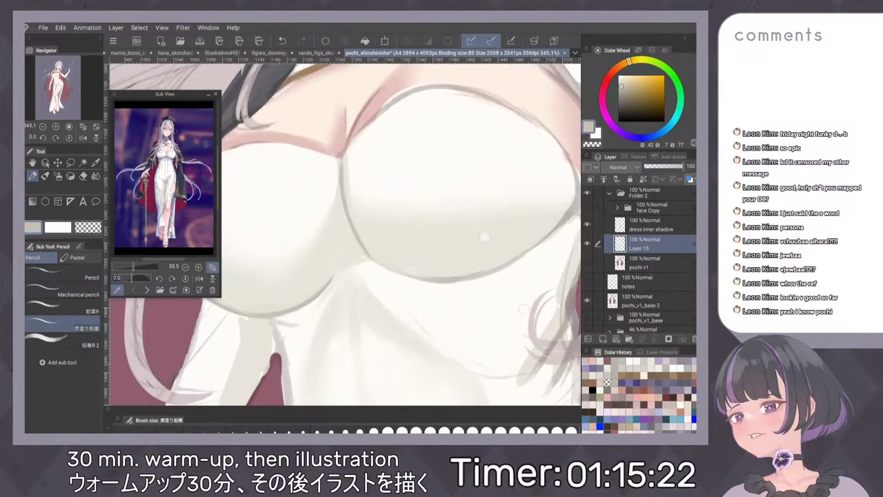
drag(354, 236, 358, 254)
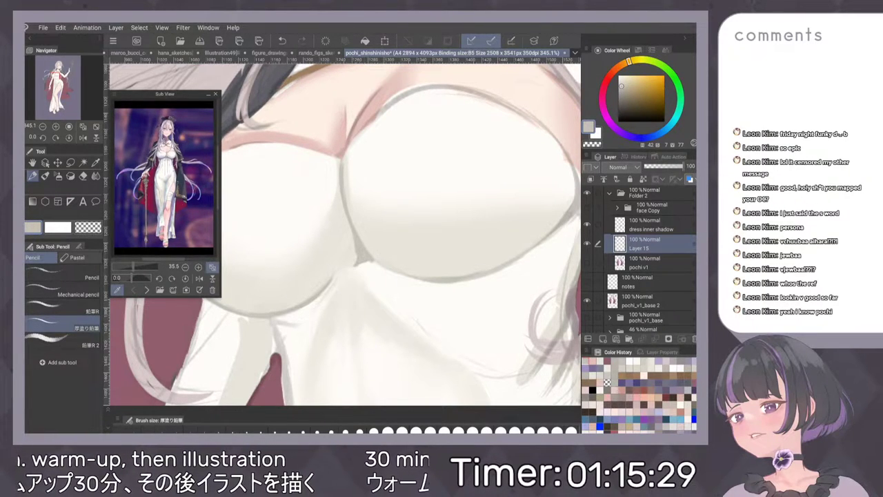
scroll(433, 246, down, 5)
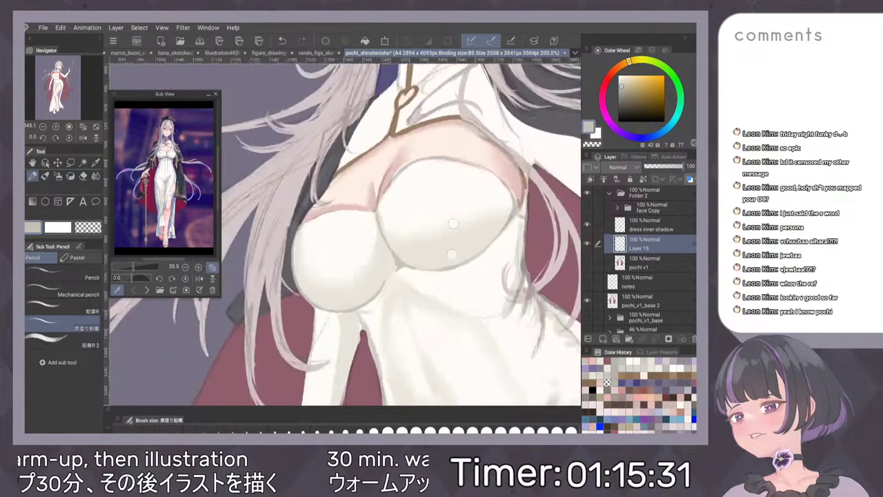
key(ctrl+0)
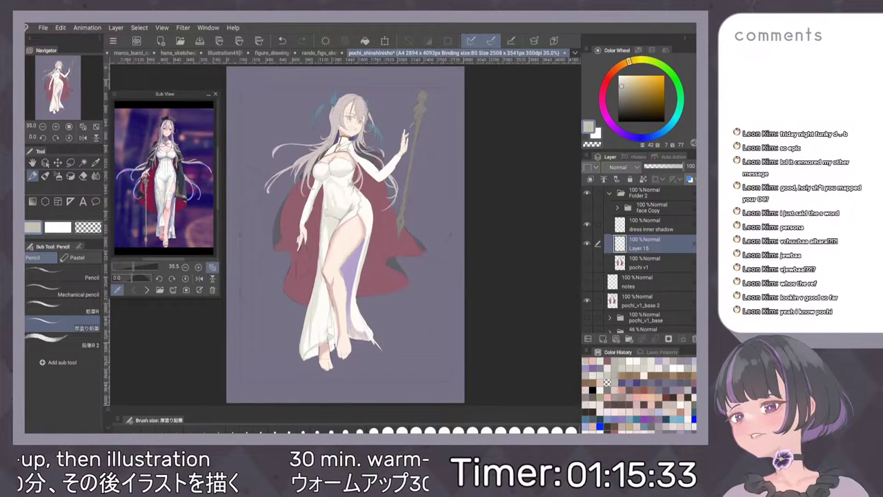
scroll(330, 164, up, 10)
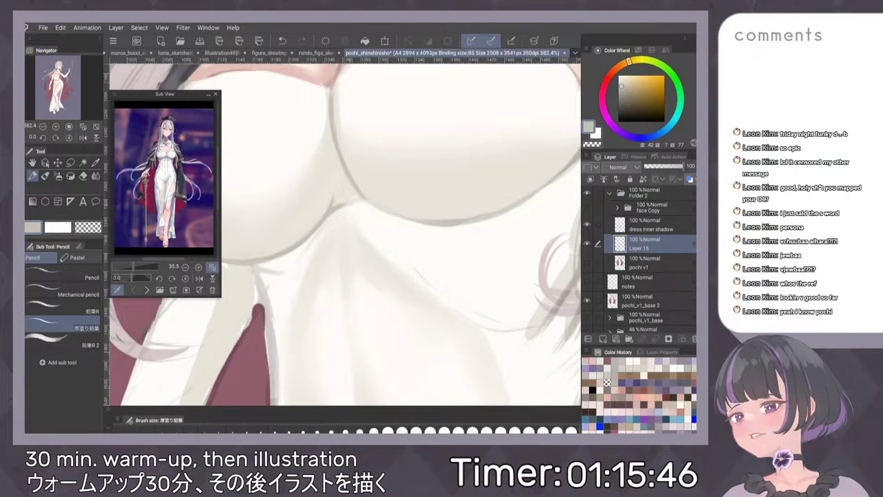
scroll(442, 195, down, 8)
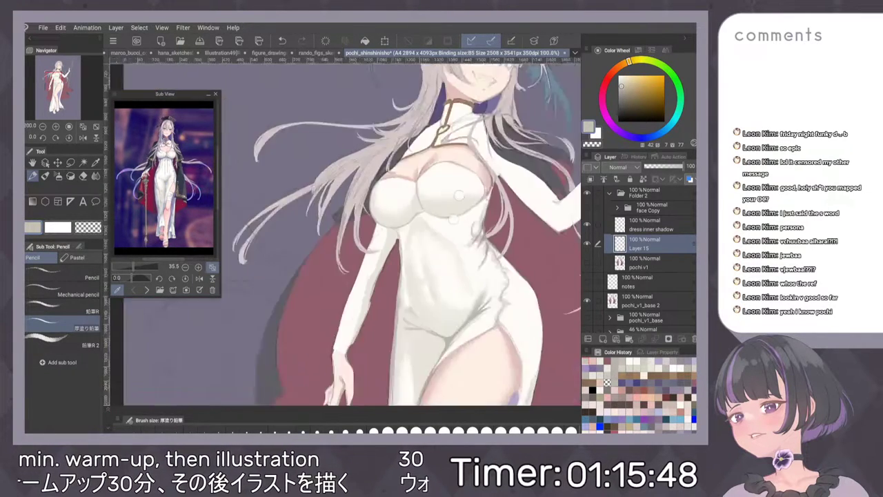
scroll(414, 228, up, 2)
scroll(407, 183, up, 5)
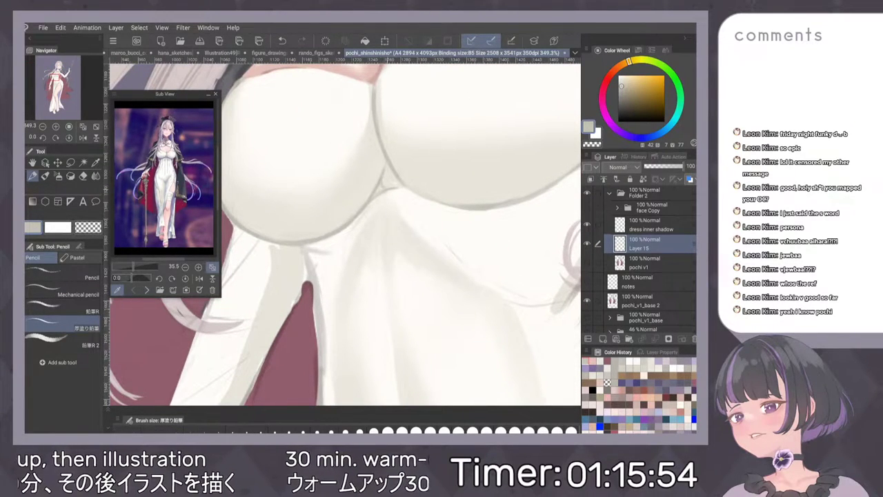
key(ctrl+0)
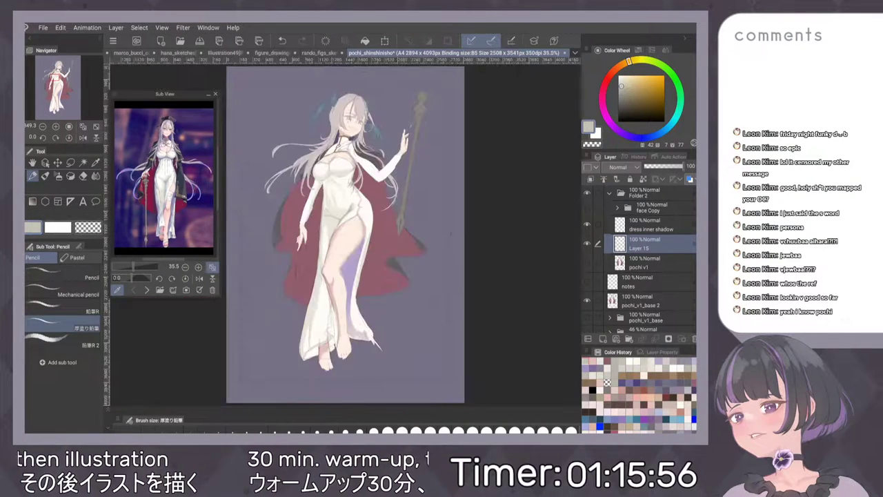
Fill the triangular gap between the two bust cups with solid grey-beige shadow.
scroll(337, 186, up, 10)
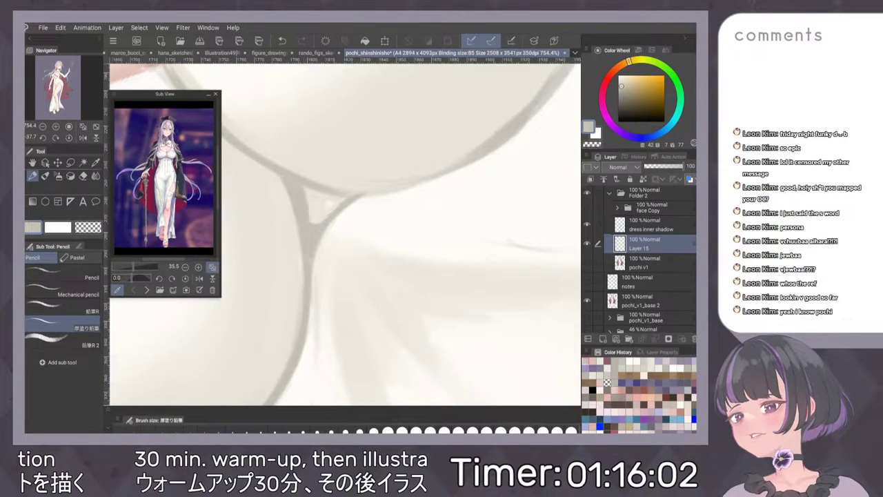
drag(306, 186, 314, 223)
drag(323, 191, 320, 222)
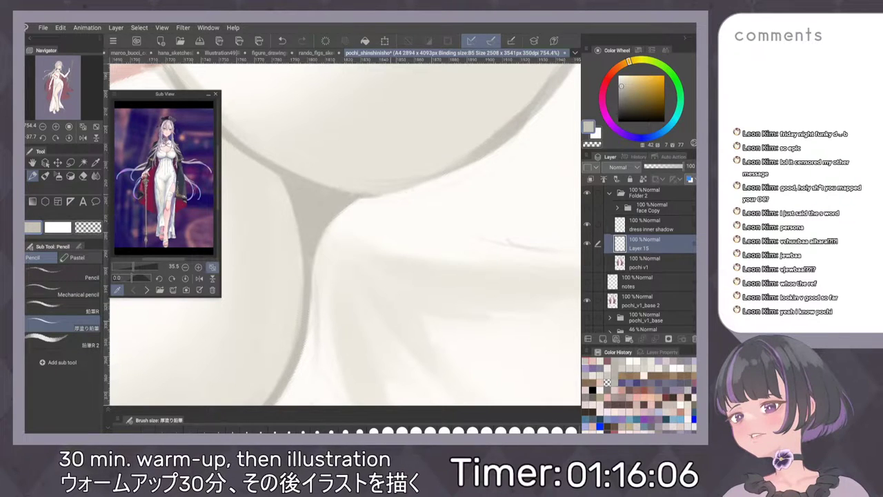
scroll(345, 235, down, 10)
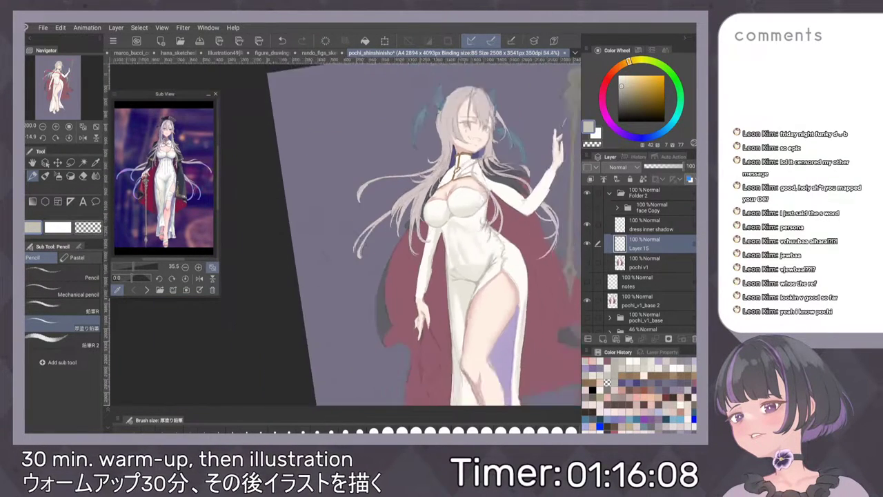
key(ctrl+0)
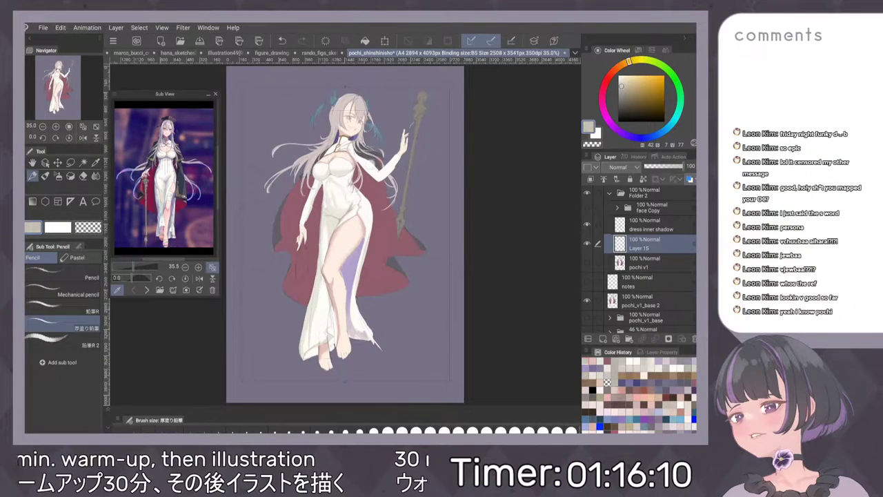
Examine the bodice linework up close and across the whole figure, including in mirrored view.
scroll(328, 176, up, 10)
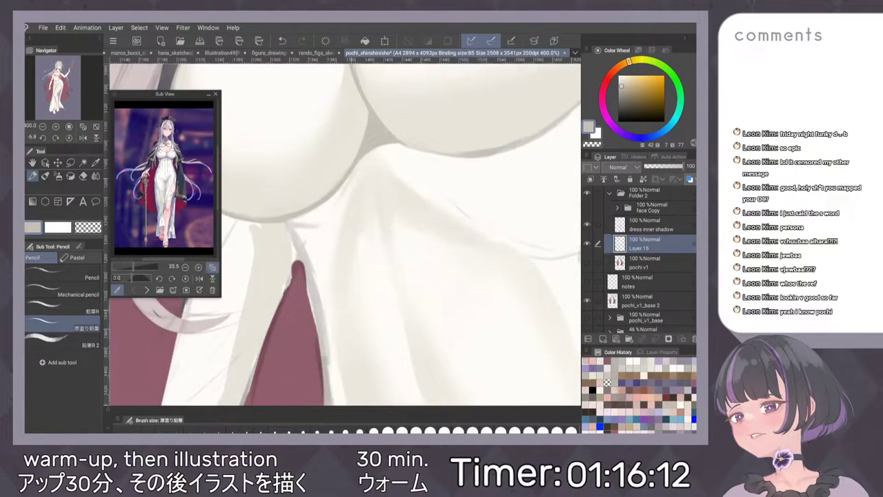
scroll(414, 207, down, 2)
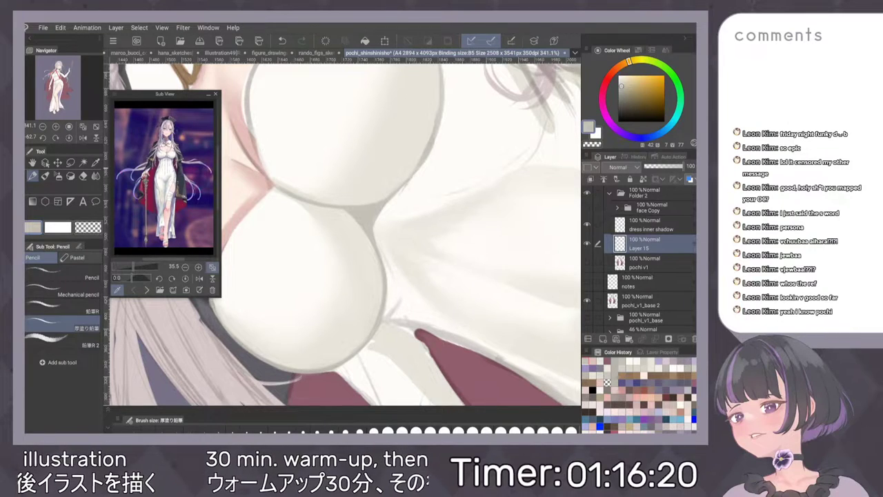
scroll(492, 118, down, 4)
scroll(487, 122, up, 3)
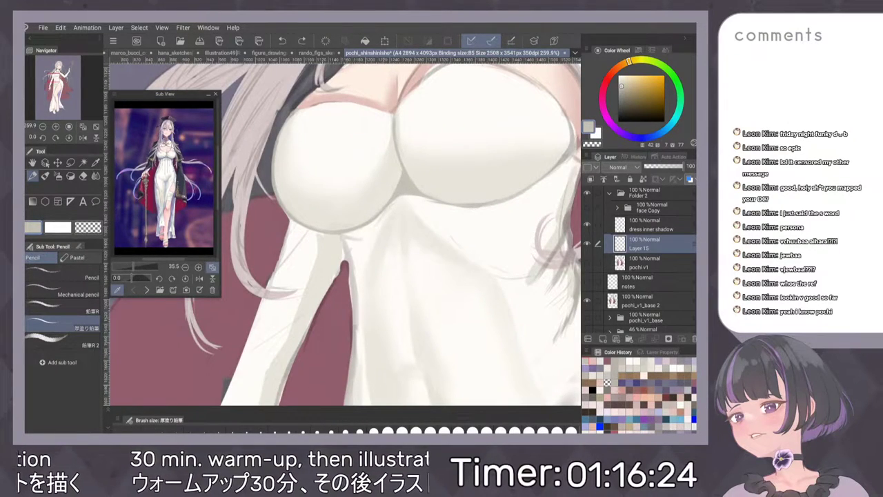
key(h)
key(h)
scroll(359, 178, up, 2)
scroll(321, 174, up, 10)
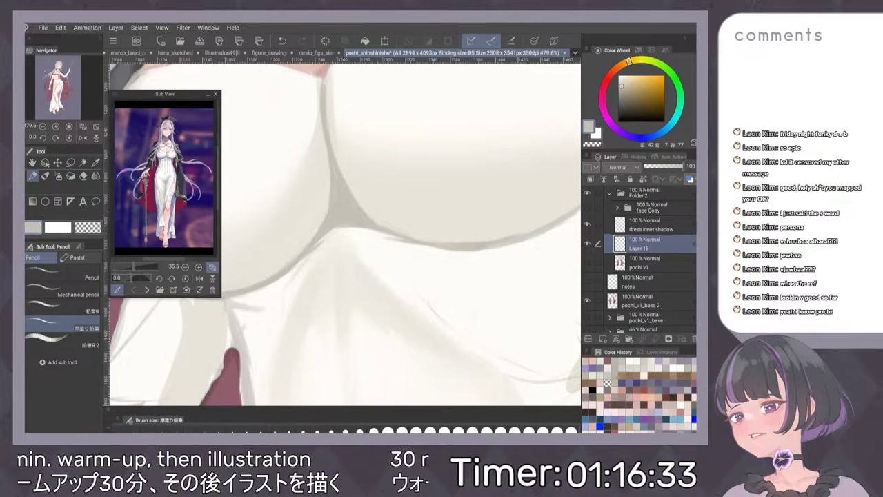
key(ctrl+0)
key(h)
key(h)
scroll(326, 143, up, 4)
scroll(349, 183, up, 8)
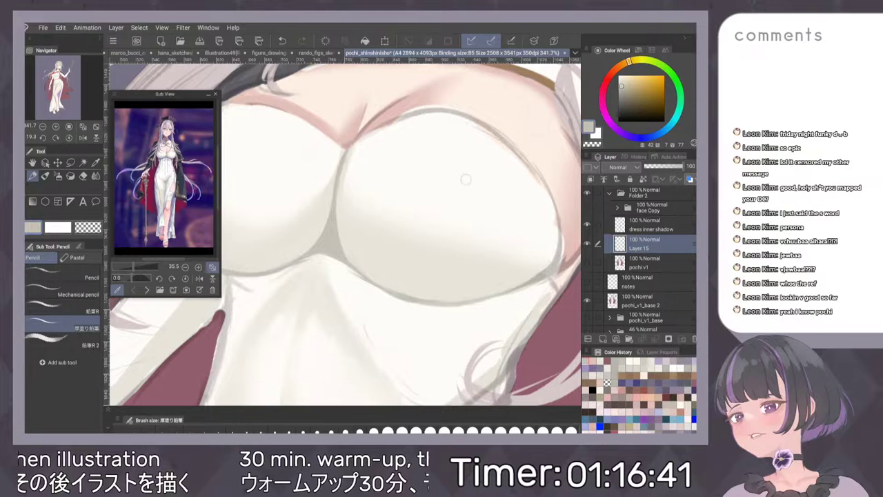
scroll(464, 178, down, 5)
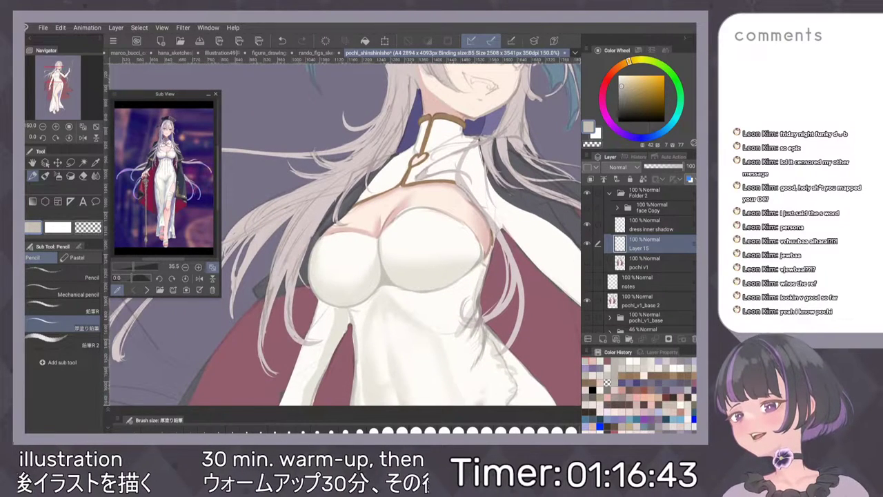
scroll(342, 231, down, 4)
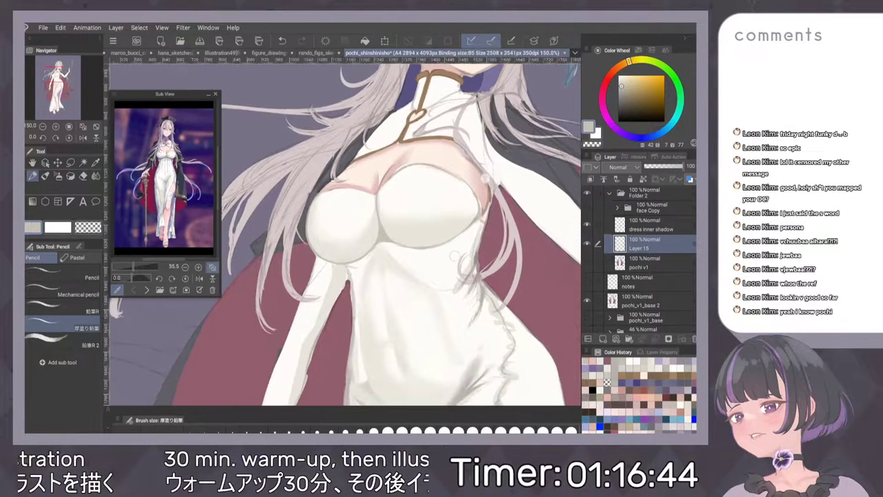
scroll(419, 185, down, 3)
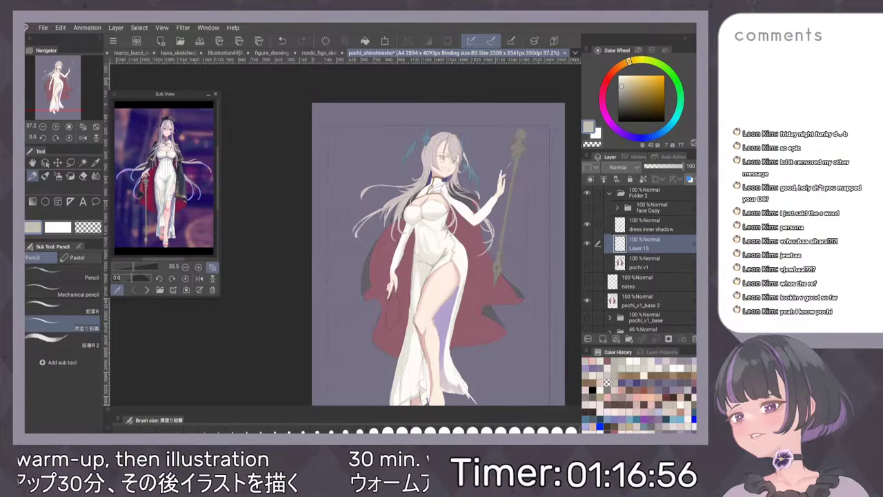
Sample pale cream from the dress and soften the shading on the smaller bust cup with the Soft airbrush.
scroll(439, 273, up, 3)
drag(439, 273, 437, 318)
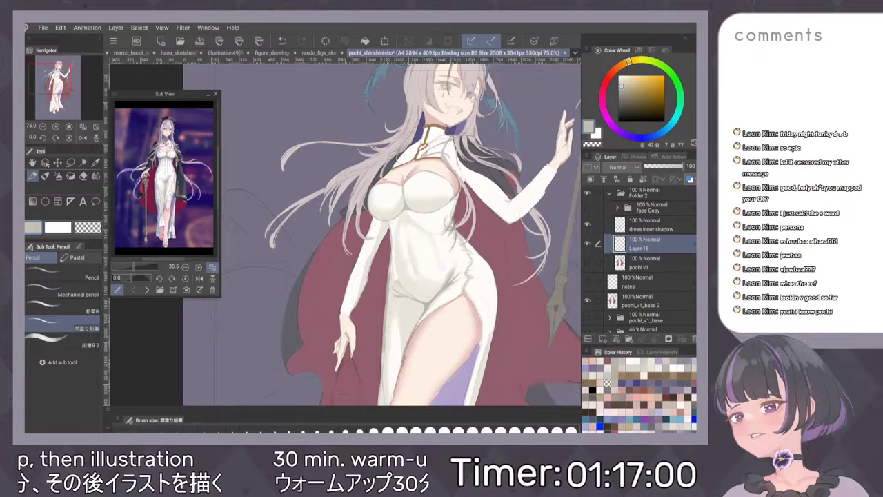
scroll(436, 212, up, 4)
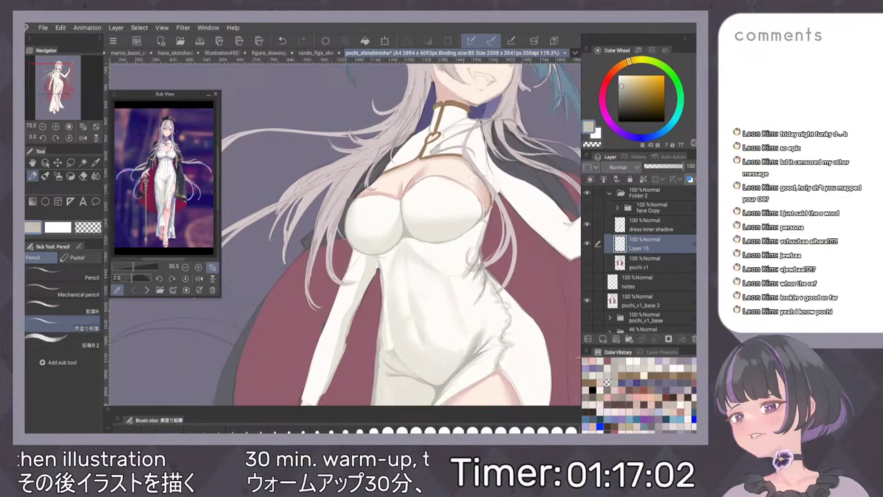
alt+click(369, 247)
key(b)
drag(398, 173, 423, 196)
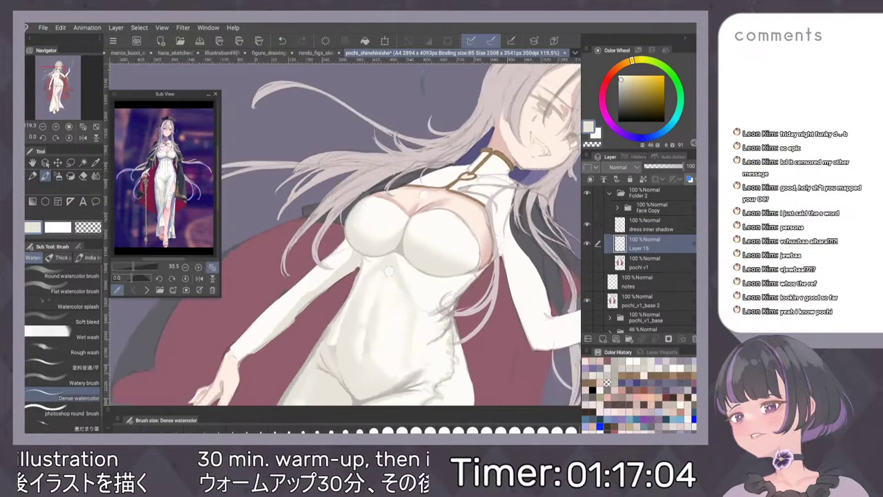
key(b)
scroll(389, 271, up, 4)
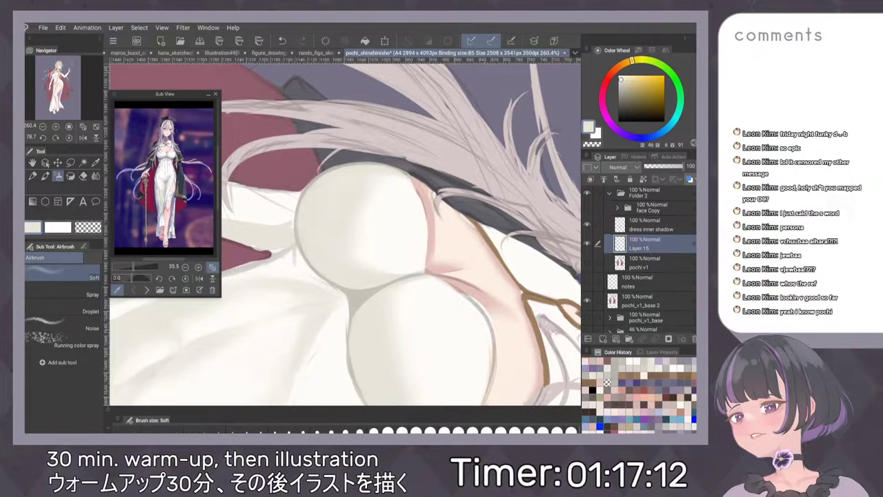
key(ctrl+0)
scroll(322, 166, up, 10)
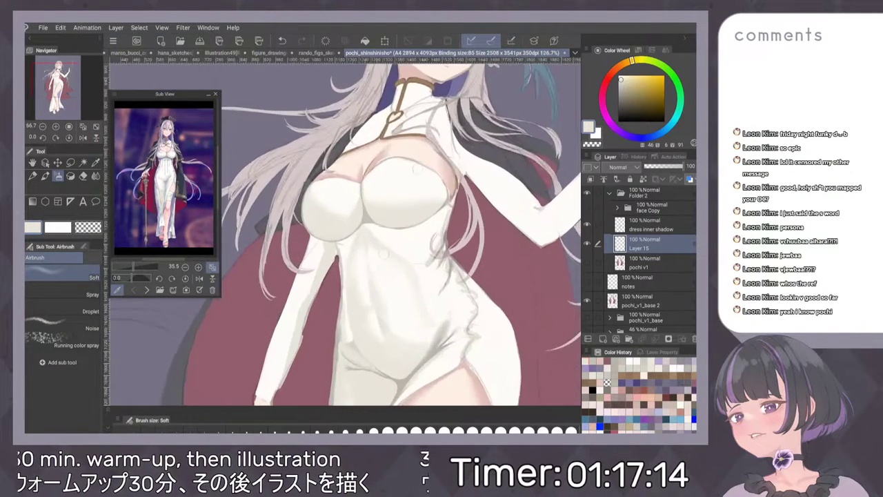
drag(308, 198, 342, 214)
Refine the soft shading across the bust cups with the Soft eraser and the Soft airbrush in pale cream.
key(e)
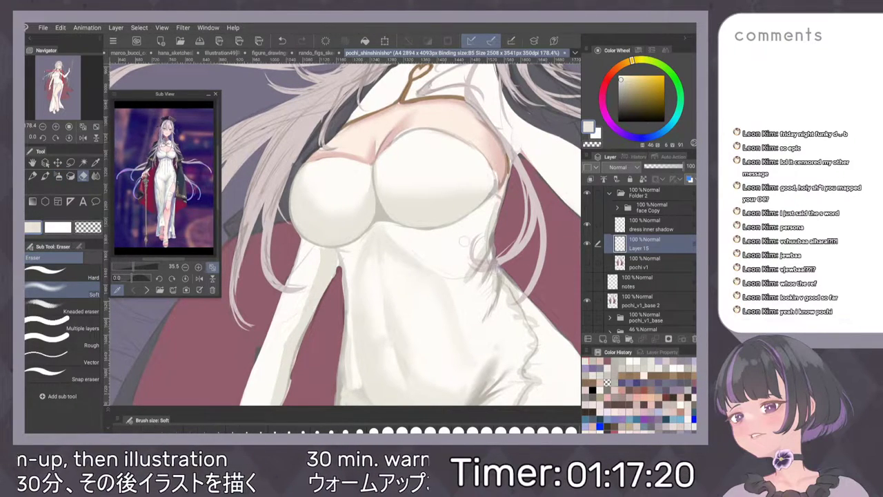
scroll(498, 202, down, 4)
drag(543, 316, 560, 331)
drag(441, 231, 441, 272)
key(b)
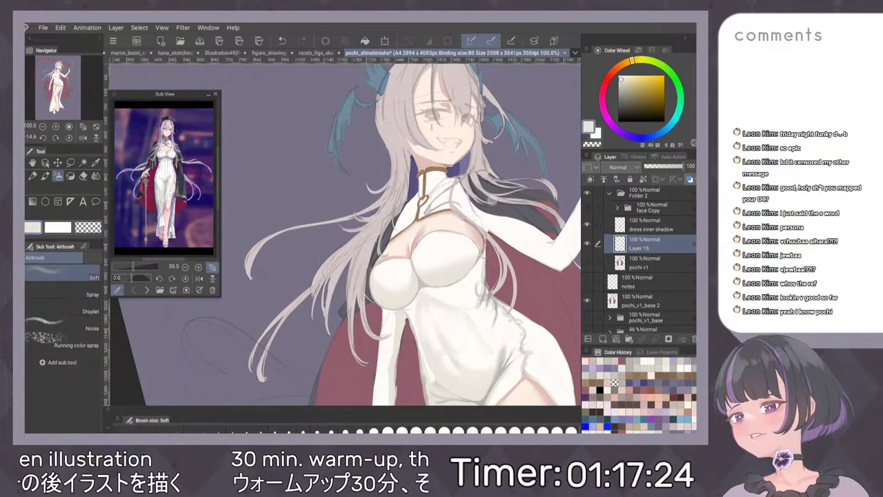
drag(492, 201, 547, 209)
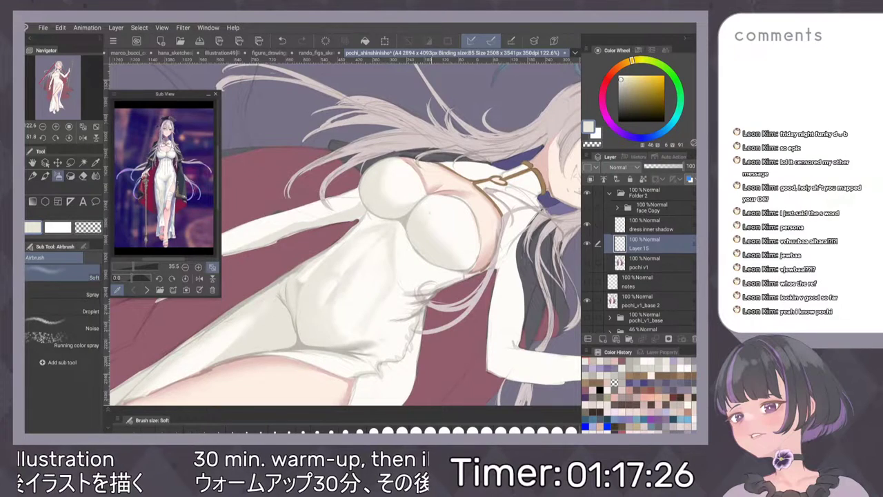
drag(507, 183, 461, 223)
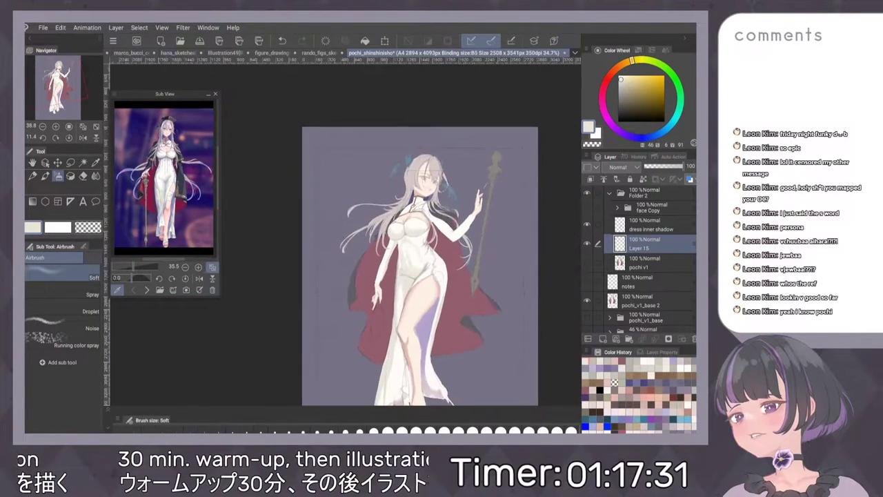
Sample near-white from the larger bust cup and airbrush a soft highlight on it, checking the figure in mirrored view.
scroll(414, 235, up, 3)
key(h)
key(h)
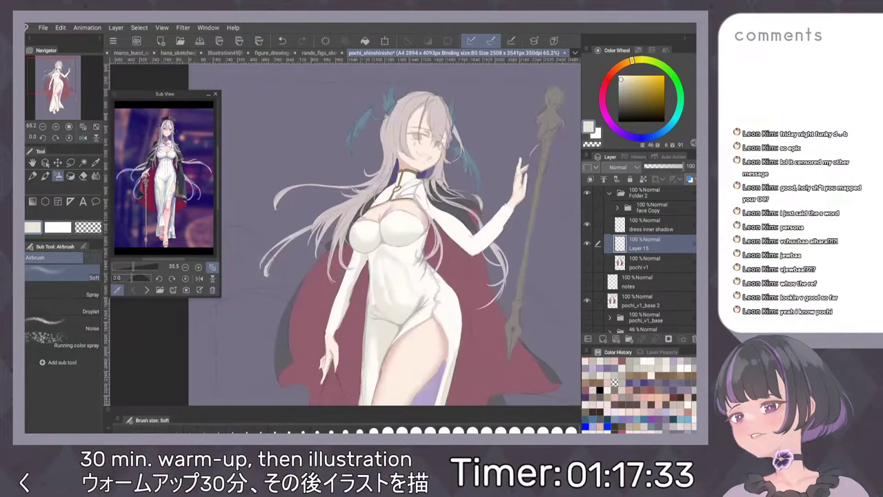
scroll(465, 245, up, 4)
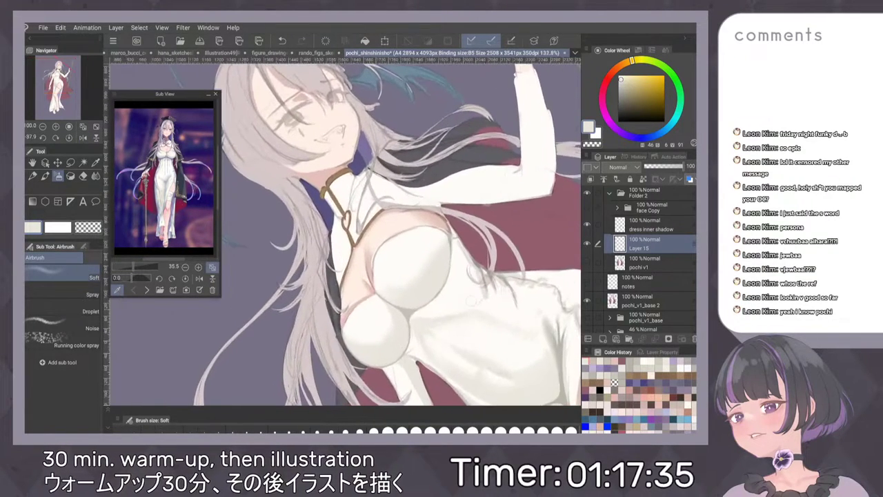
key(e)
alt+click(414, 251)
key(b)
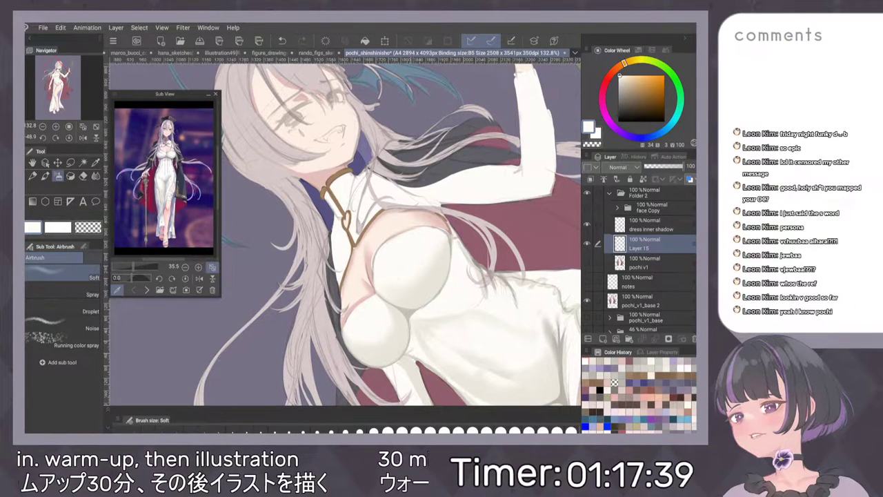
key(ctrl+at)
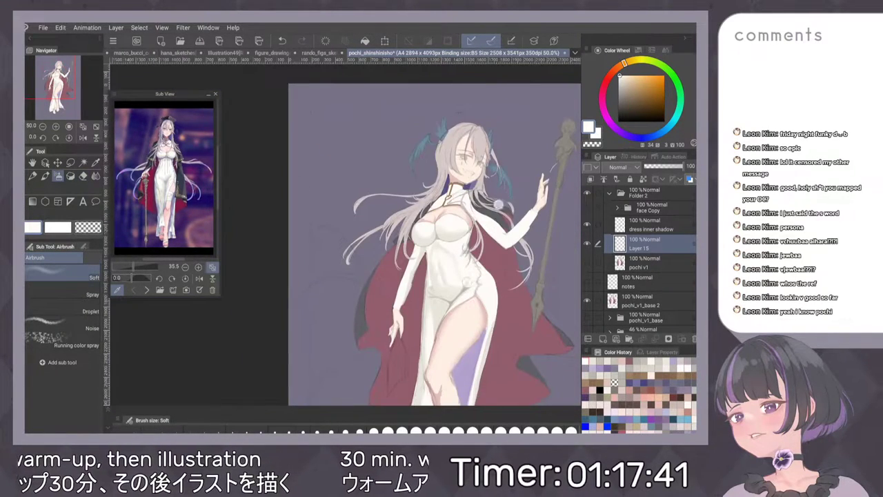
scroll(500, 238, up, 4)
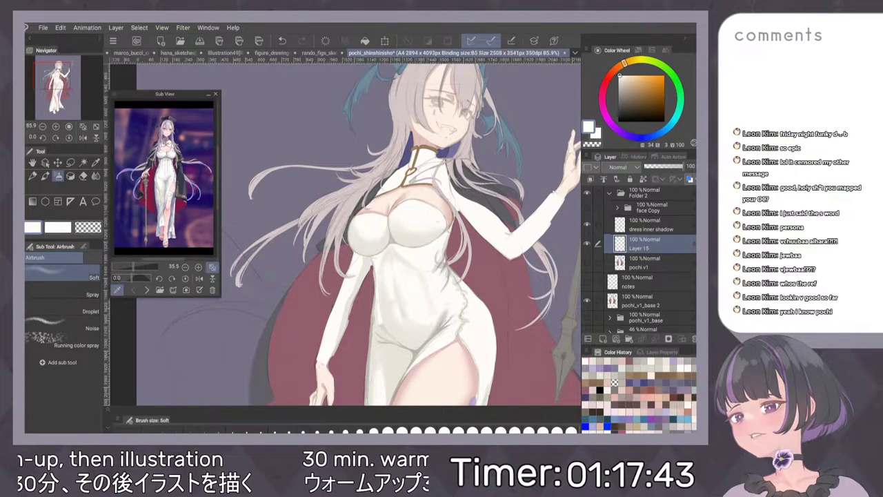
key(ctrl+minus)
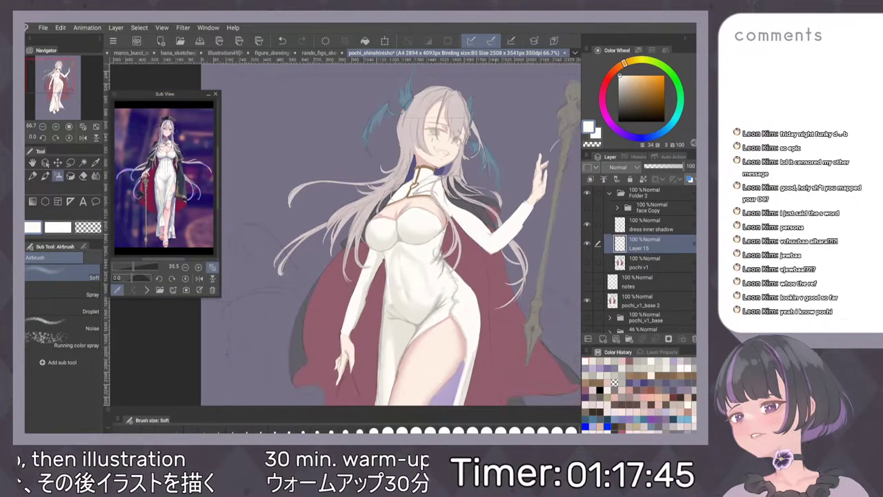
Add a Hue/Saturation/Luminosity correction layer that turns the artwork greyscale and place it above Folder 2.
click(650, 194)
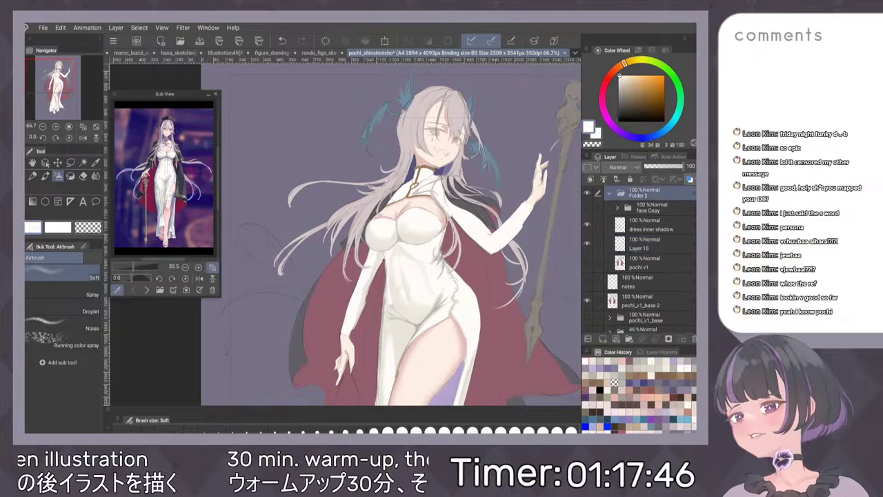
click(182, 27)
mouse_move(139, 28)
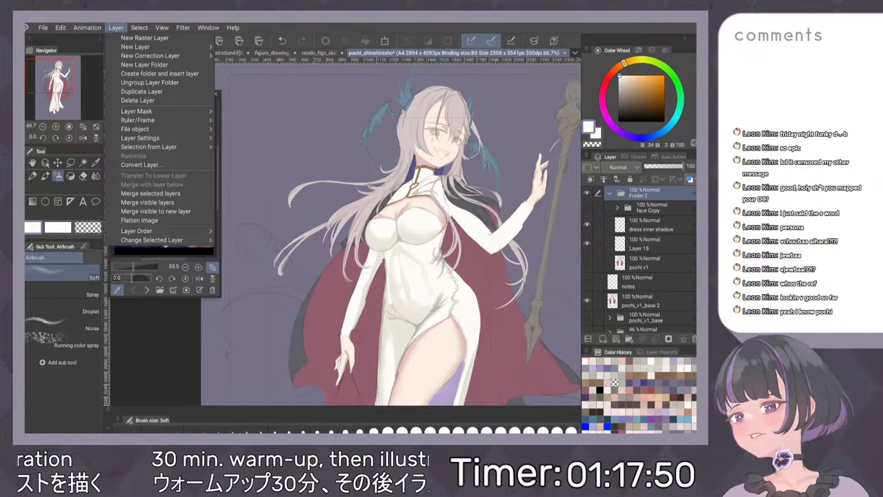
mouse_move(150, 56)
click(266, 66)
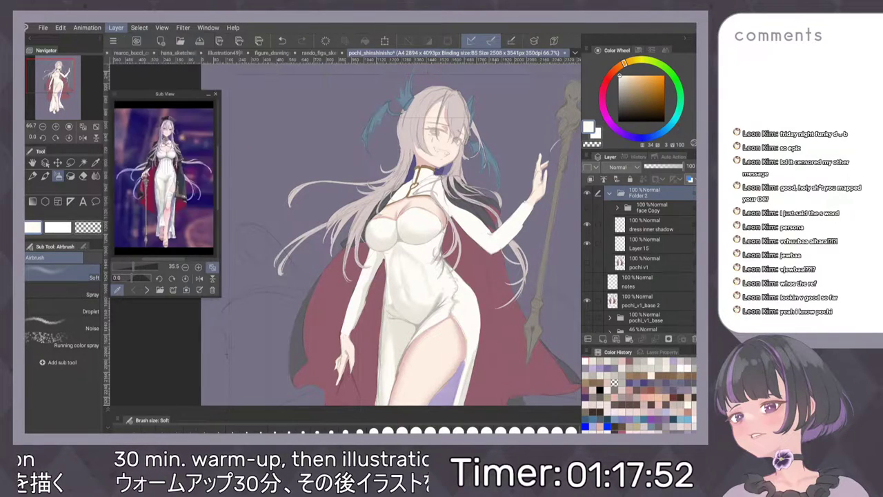
key(Return)
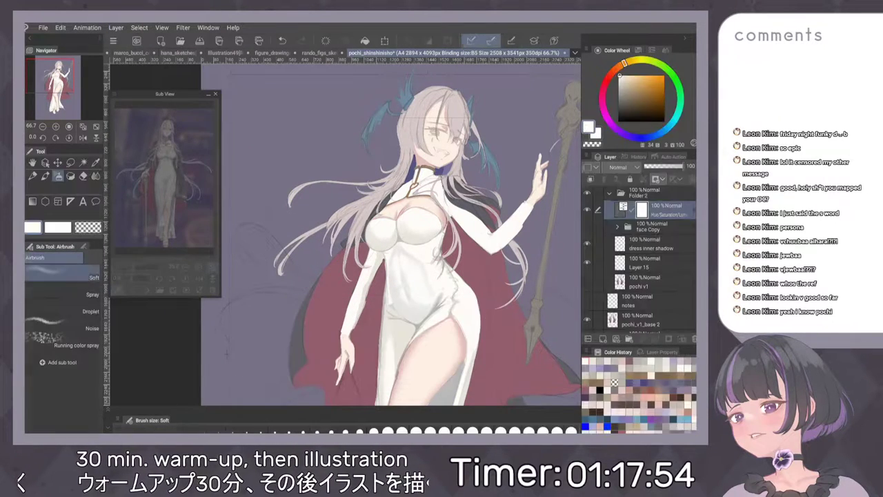
drag(667, 209, 667, 188)
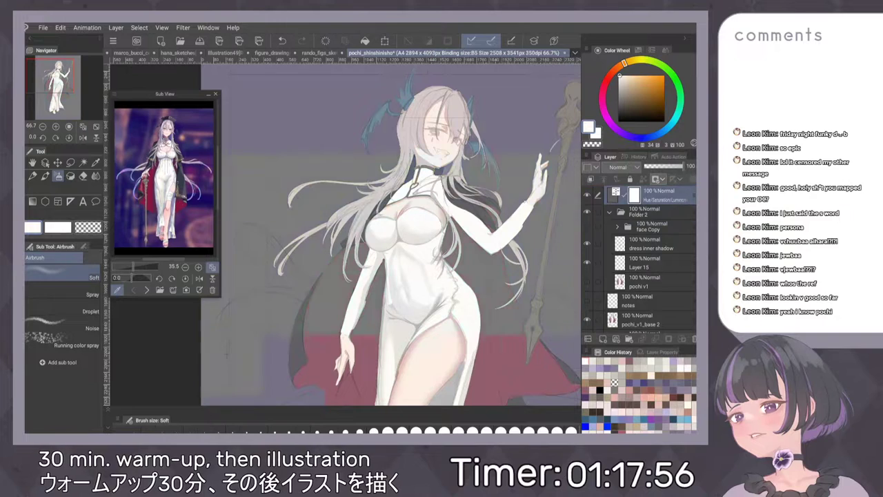
Check the whole figure's values in greyscale and mirrored view, comparing with colour, and hide the correction layer.
key(ctrl+0)
key(h)
key(h)
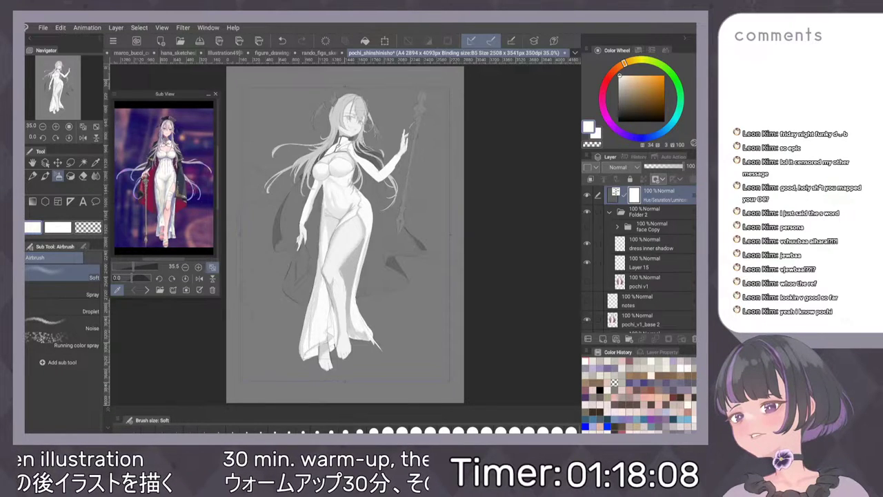
click(587, 195)
click(587, 196)
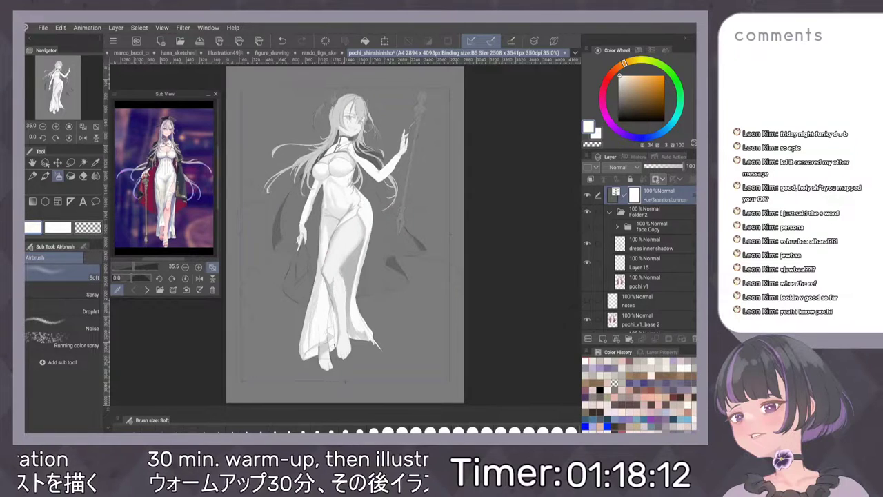
key(ctrl+h)
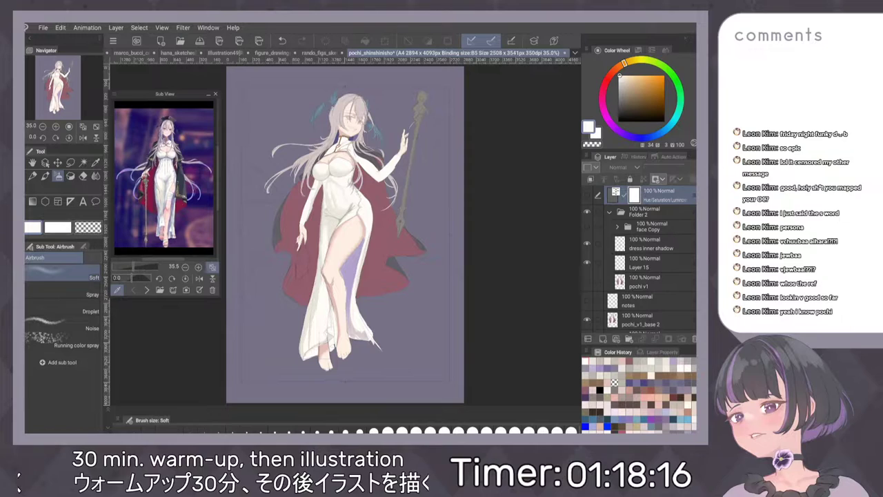
Add a new raster layer directly above Layer 15.
scroll(411, 184, up, 5)
scroll(410, 162, up, 5)
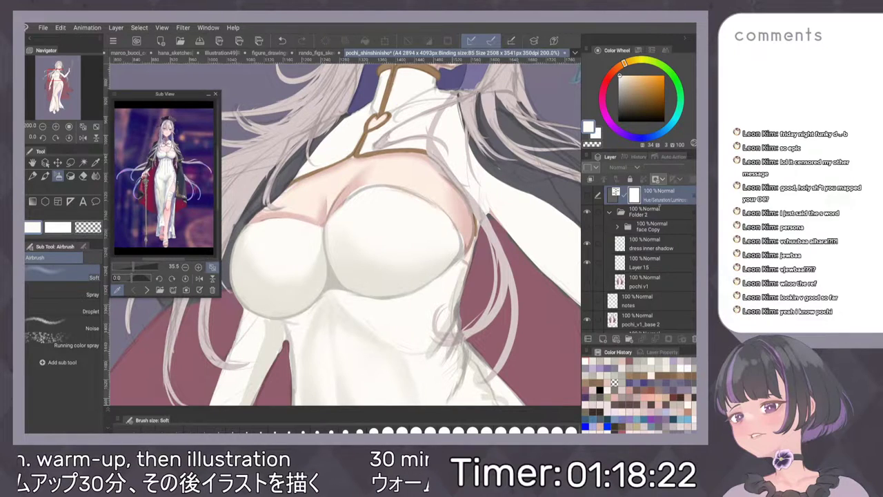
click(651, 263)
click(603, 338)
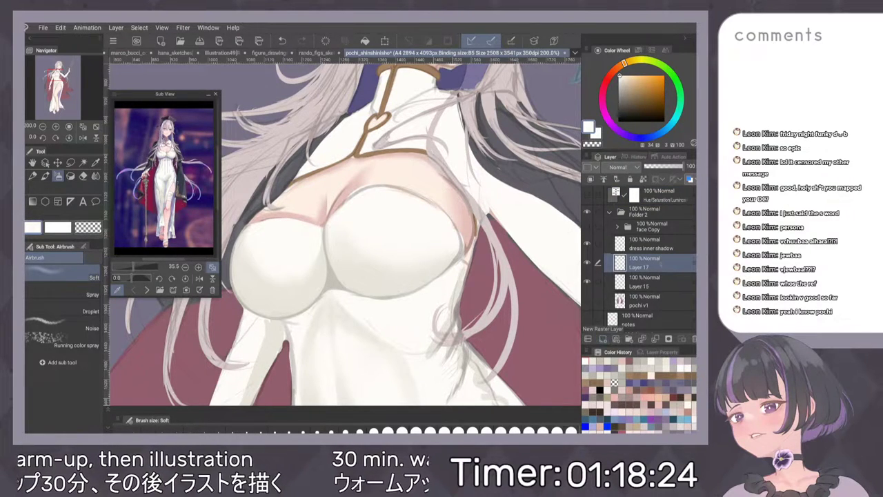
Sample the pink skin shadow and deepen the cleavage shading along the larger cup's inner edge on Layer 17.
scroll(356, 171, up, 4)
alt+click(322, 226)
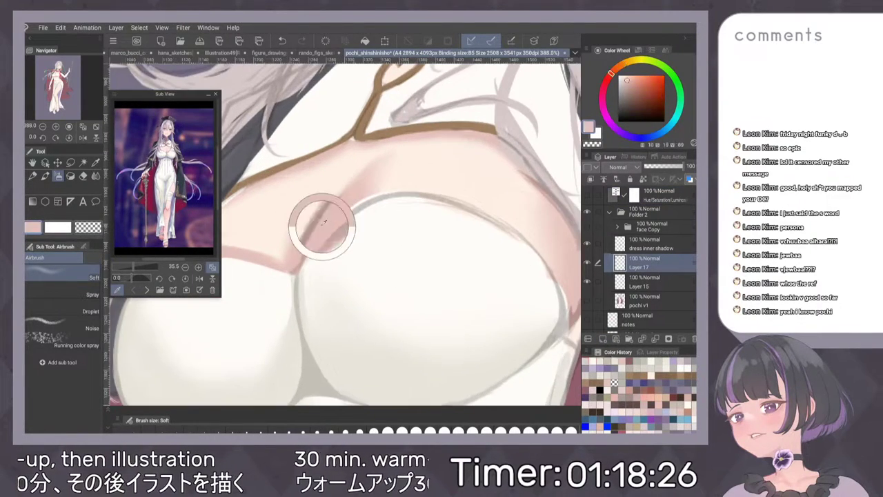
key(p)
scroll(364, 187, up, 3)
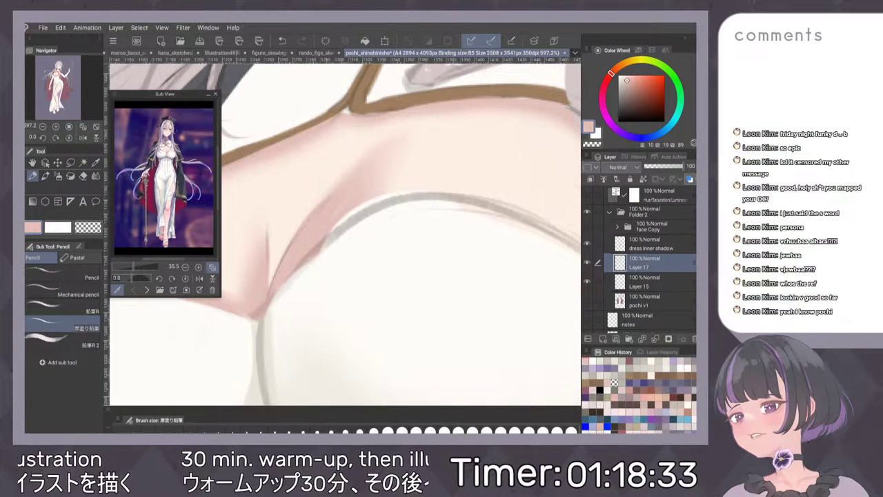
key(b)
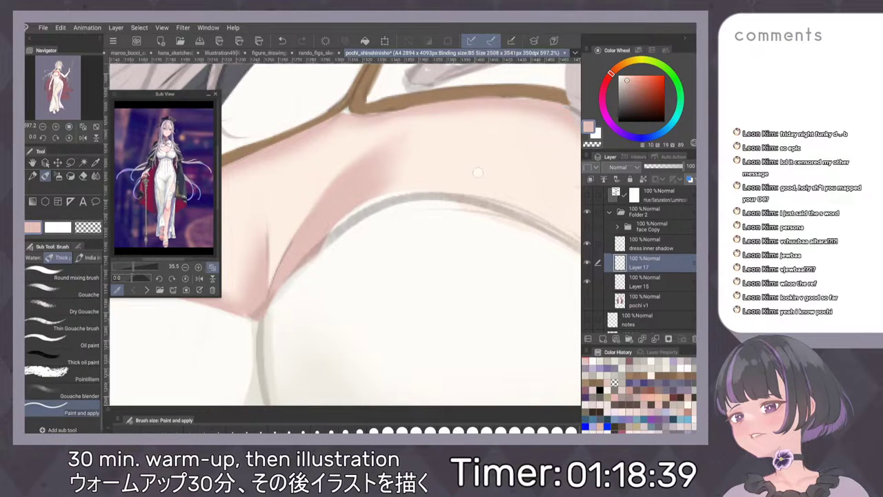
scroll(457, 246, down, 6)
scroll(463, 262, up, 2)
scroll(450, 290, up, 1)
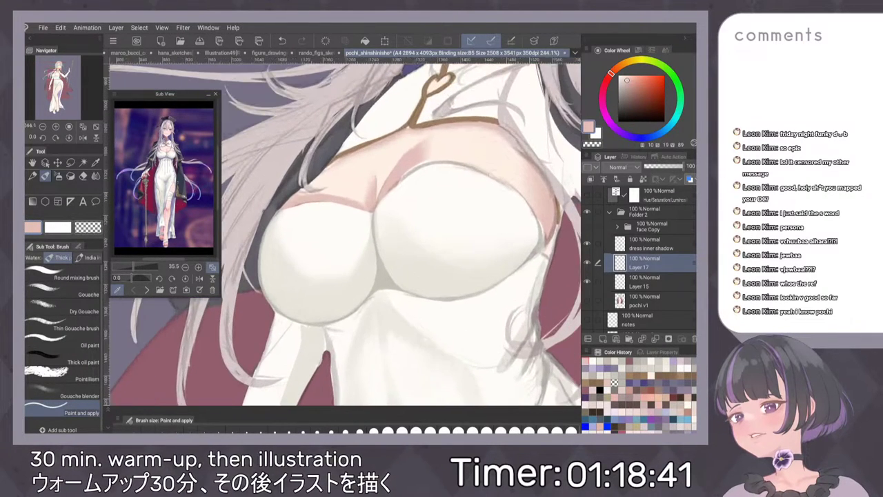
Redraw the larger bust cup's upper contour on Layer 15 with a pencil line in grey-beige sampled from the underbust gap.
alt+click(384, 273)
click(640, 282)
key(p)
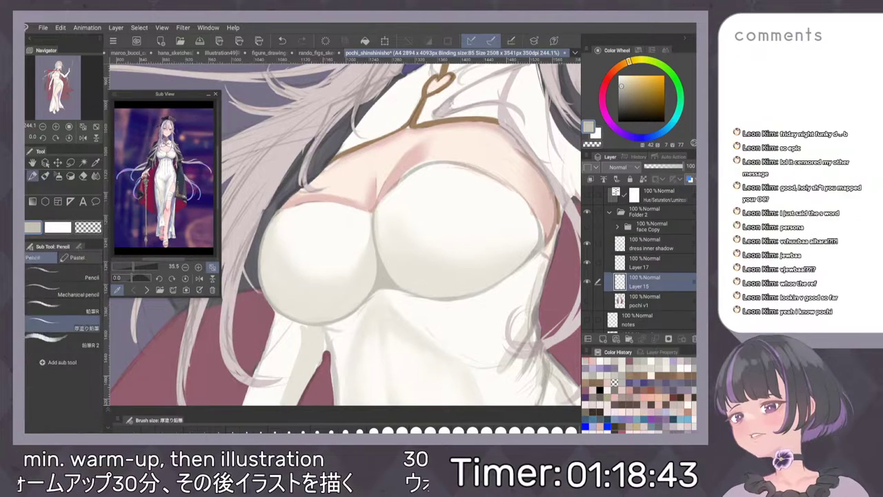
scroll(444, 231, up, 3)
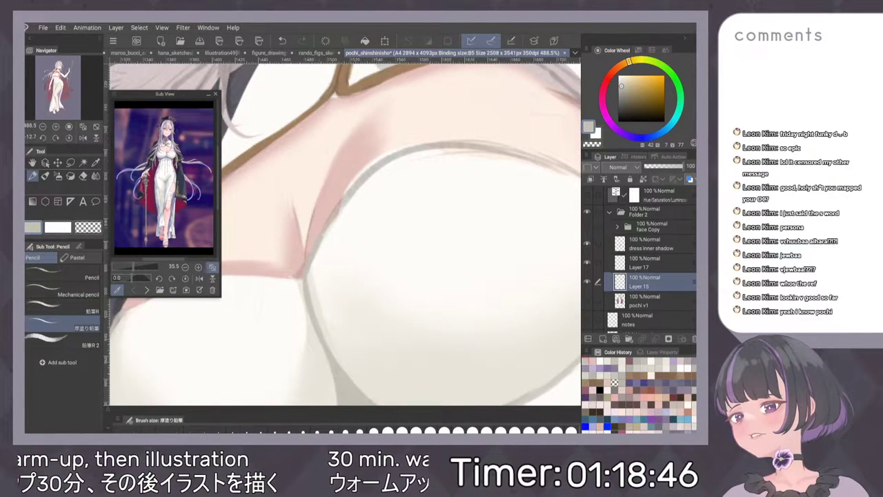
drag(377, 172, 448, 141)
scroll(441, 223, down, 2)
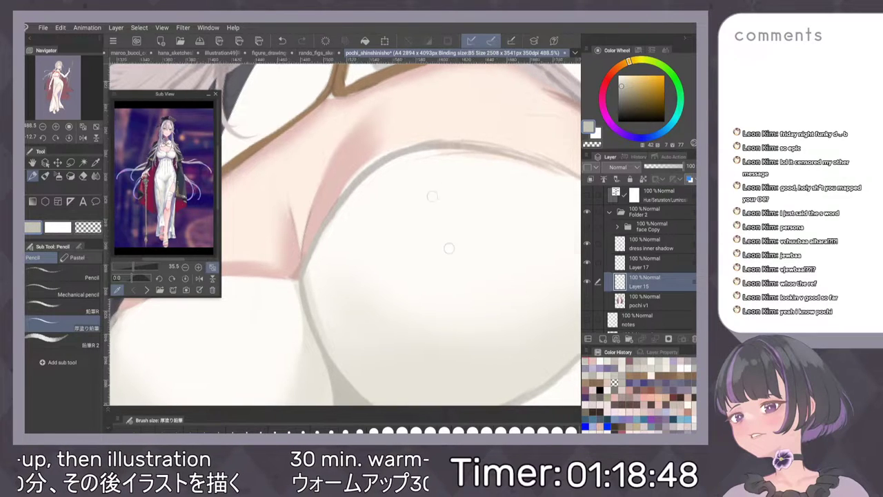
drag(356, 283, 379, 367)
Trim the inside of the larger cup's upper contour with near-white sampled from the cup, and undo the last stroke.
alt+click(377, 277)
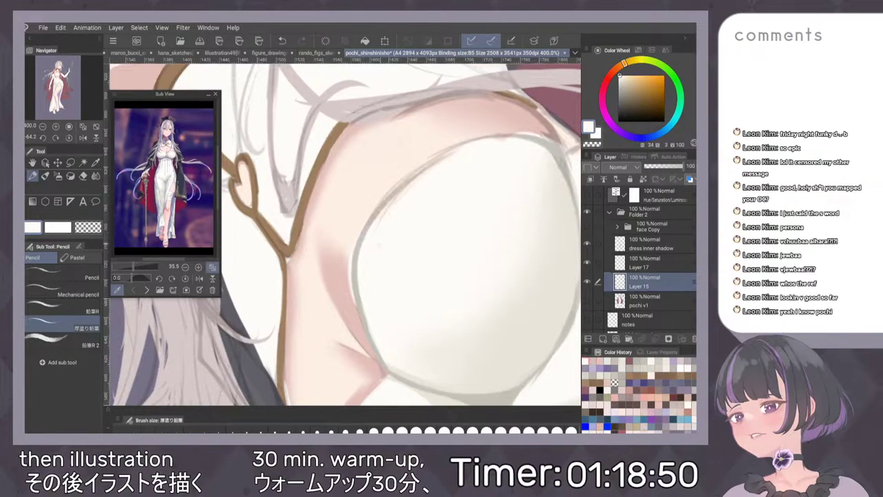
drag(394, 198, 450, 156)
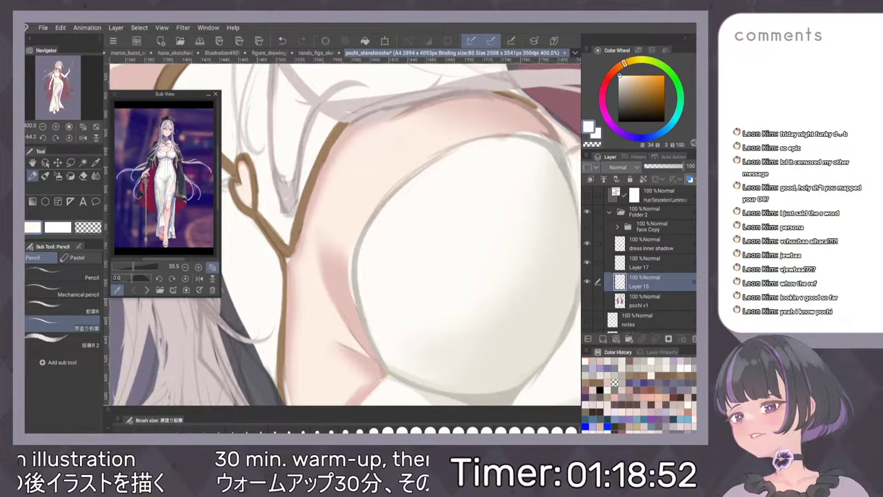
mouse_move(401, 187)
mouse_down()
mouse_move(447, 156)
mouse_move(389, 200)
mouse_up()
key(ctrl+z)
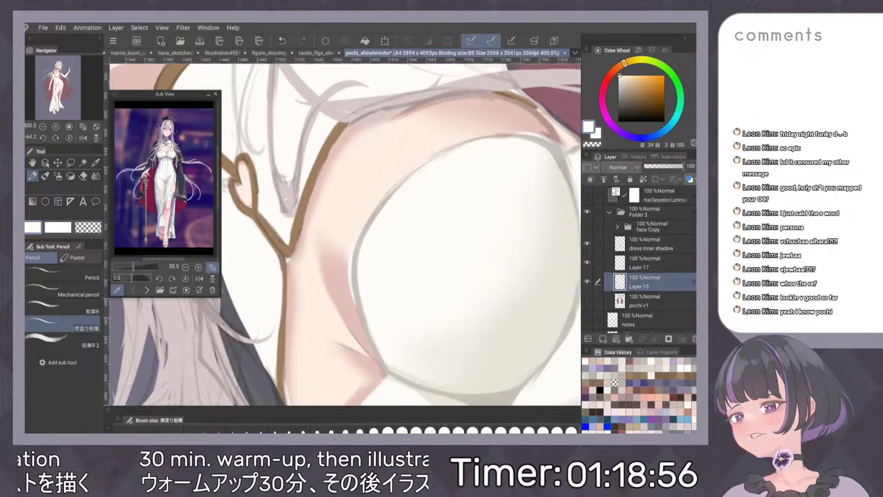
Reinforce the larger cup's inner and upper contour on Layer 15 with pencil strokes in grey-beige sampled from the outline between the cups.
scroll(468, 213, down, 4)
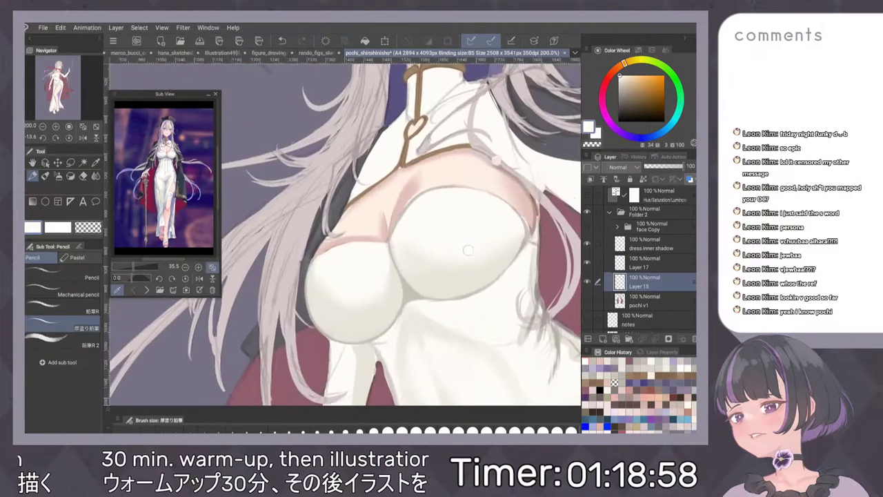
scroll(458, 276, up, 5)
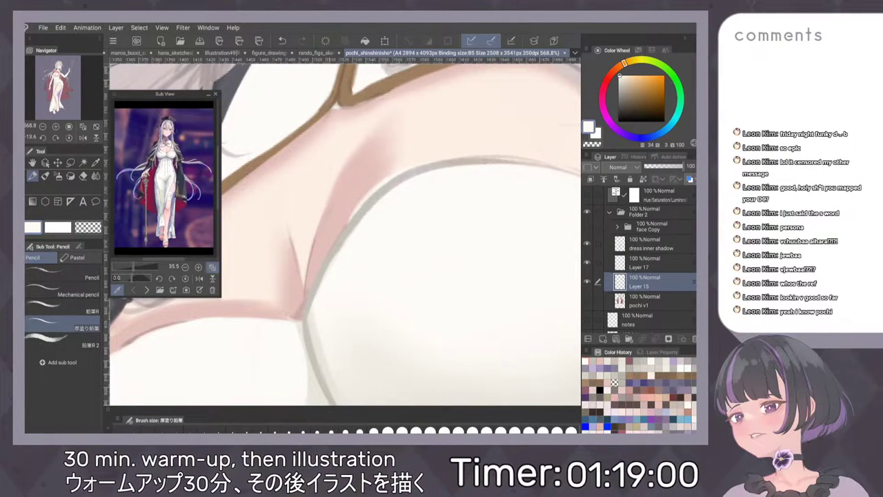
alt+click(313, 341)
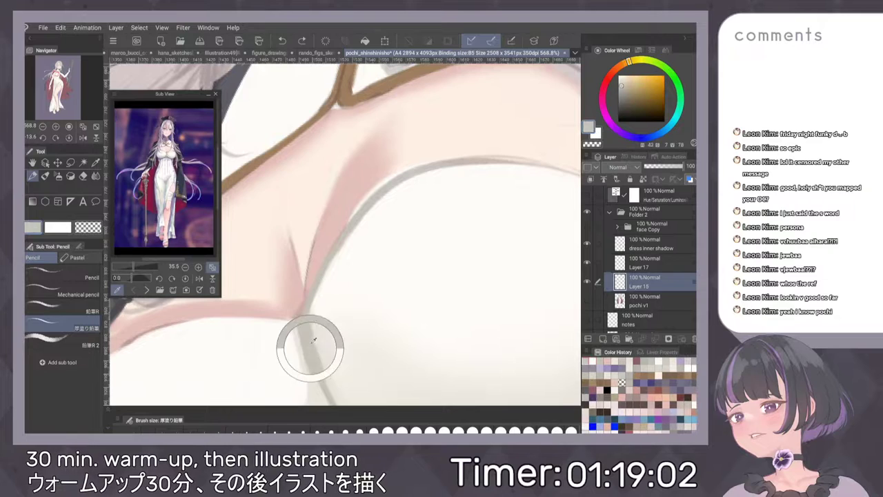
mouse_move(348, 220)
mouse_down()
mouse_move(391, 174)
mouse_move(459, 156)
mouse_up()
mouse_move(512, 167)
mouse_down()
mouse_move(452, 180)
mouse_move(454, 158)
mouse_move(514, 116)
mouse_up()
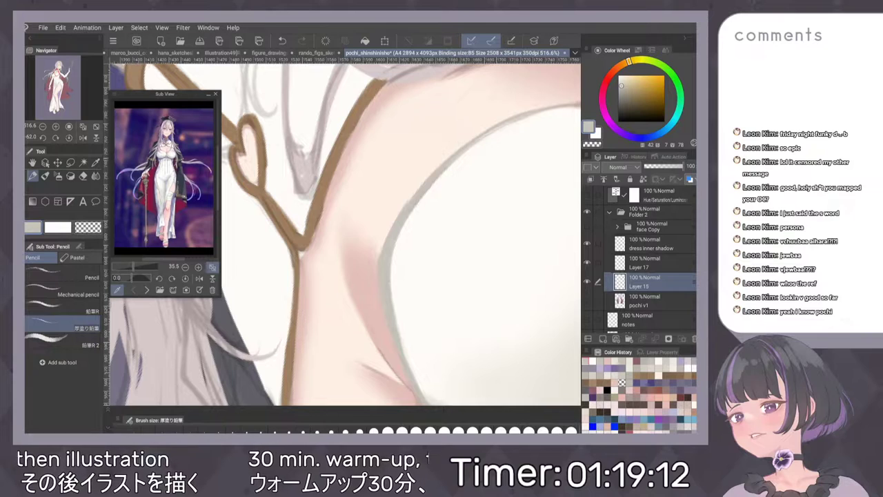
drag(456, 180, 397, 290)
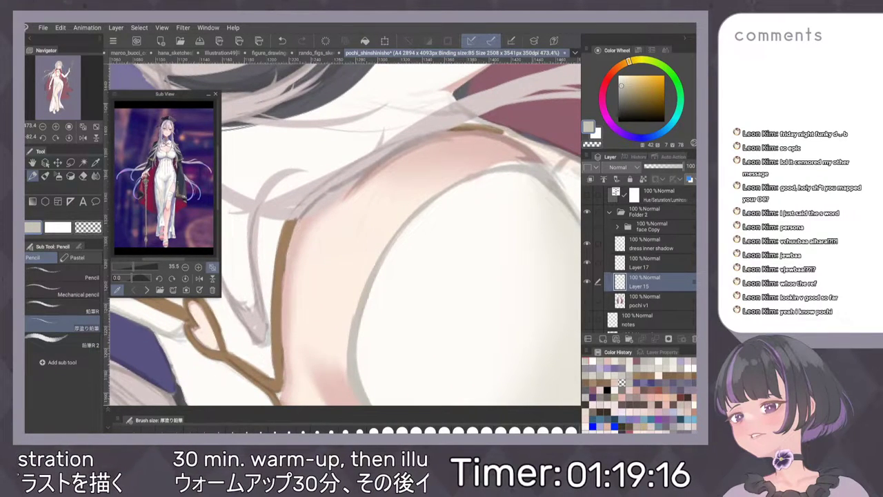
drag(414, 277, 392, 225)
Thin and smooth the larger cup's inner and upper contour from the inside with near-white sampled from the cup.
alt+click(453, 188)
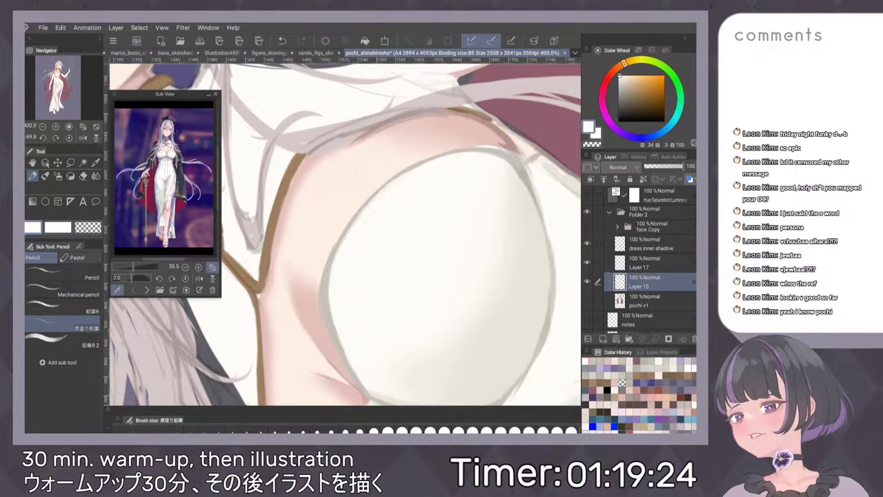
drag(416, 219, 458, 210)
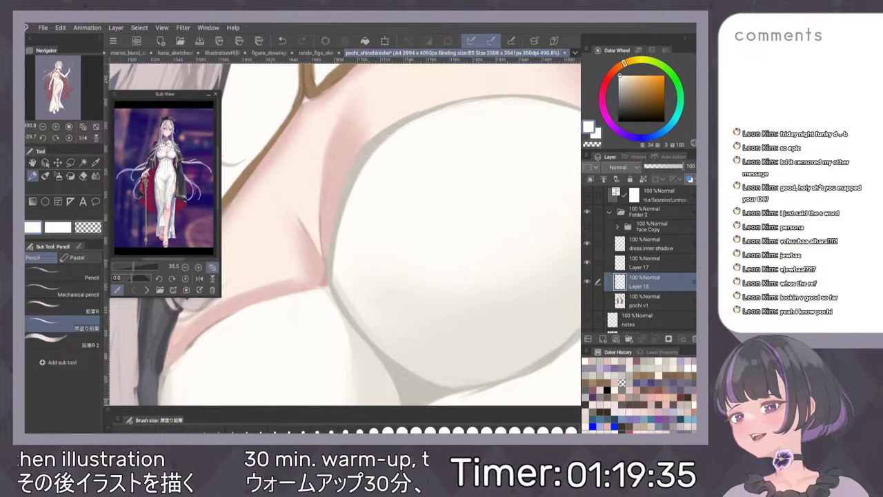
mouse_move(350, 197)
mouse_down()
mouse_move(396, 131)
mouse_move(392, 136)
mouse_up()
drag(342, 223, 363, 163)
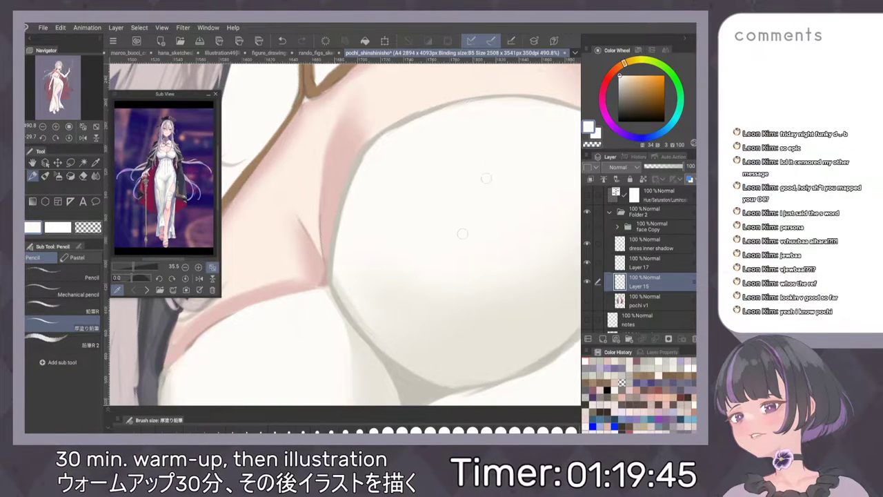
scroll(476, 203, down, 5)
scroll(492, 218, up, 2)
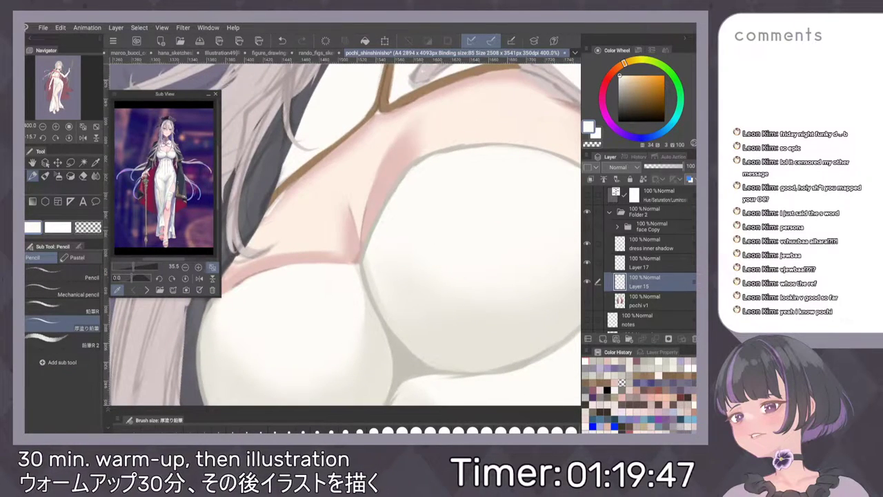
drag(394, 193, 373, 233)
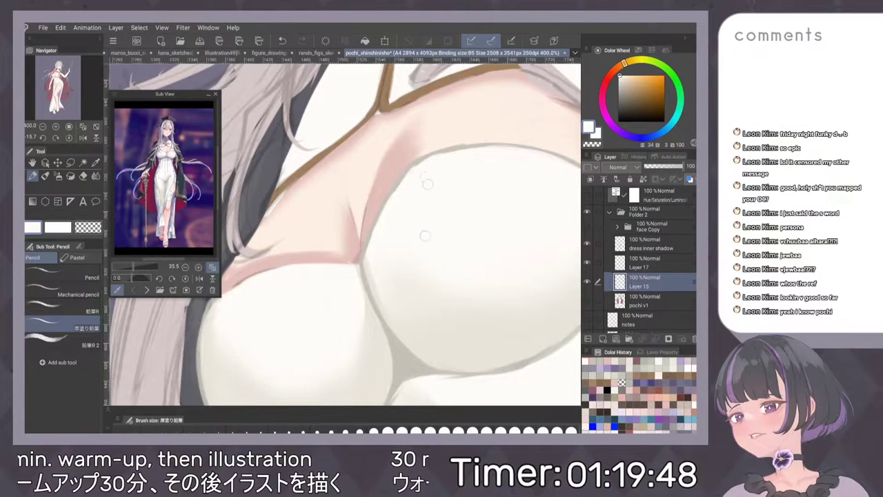
scroll(425, 235, up, 5)
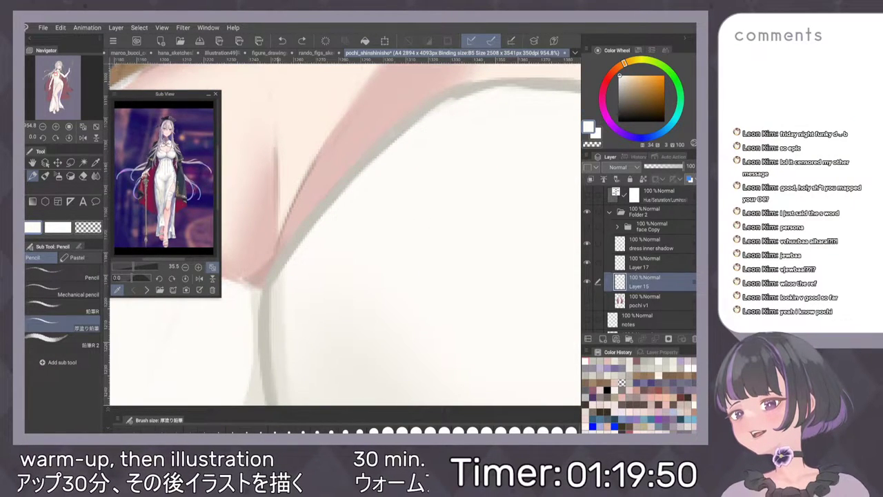
drag(483, 136, 452, 162)
mouse_move(366, 202)
mouse_down()
mouse_move(380, 164)
mouse_move(425, 113)
mouse_up()
drag(506, 101, 458, 216)
scroll(499, 210, down, 3)
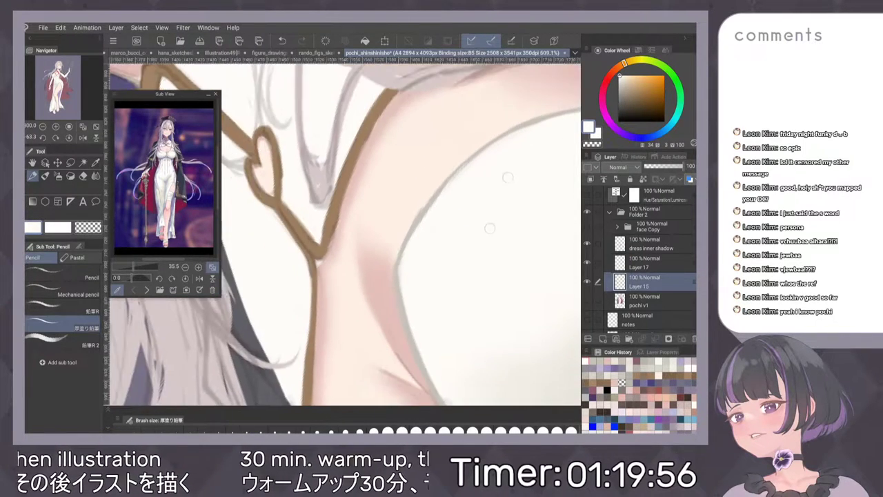
Resample grey-beige from the outline and redraw the larger cup's upper-inner contour, undoing the unsatisfactory strokes before the final one.
alt+click(423, 217)
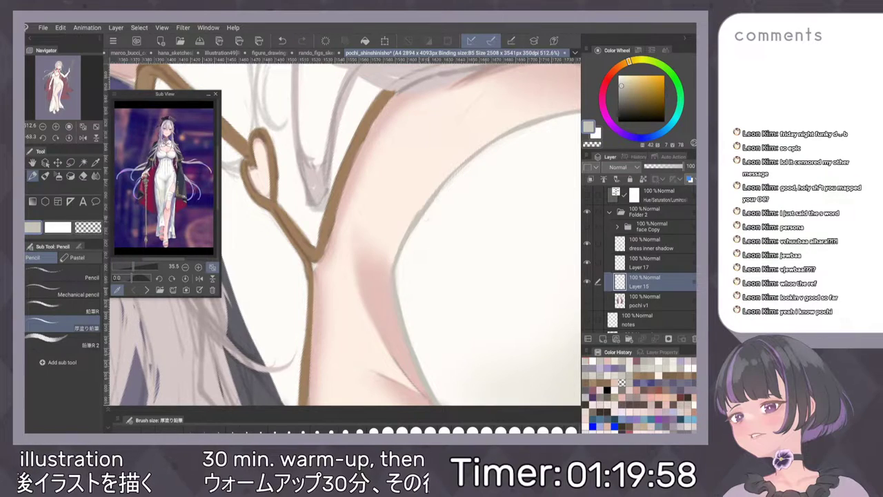
alt+click(447, 218)
drag(418, 225, 481, 157)
alt+click(416, 221)
key(ctrl+z)
mouse_move(431, 196)
mouse_down()
mouse_move(475, 153)
mouse_move(428, 198)
mouse_move(499, 143)
mouse_up()
key(ctrl+z)
key(ctrl+z)
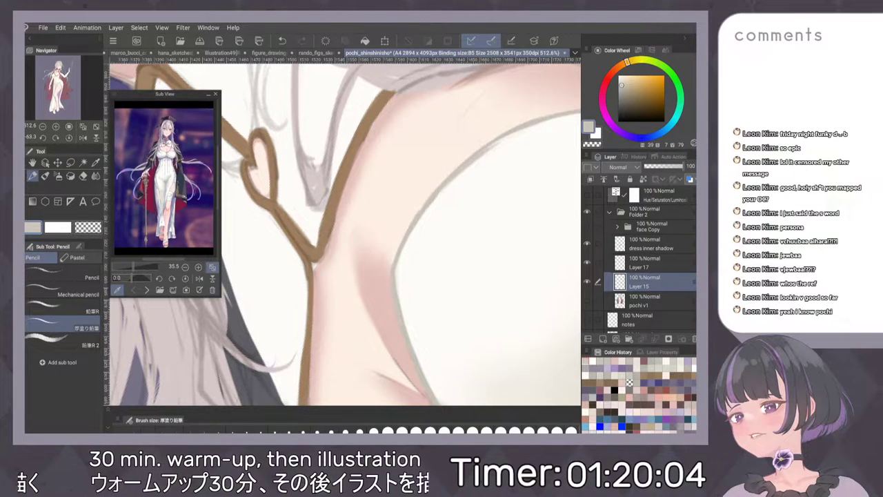
key(ctrl+z)
drag(454, 178, 516, 132)
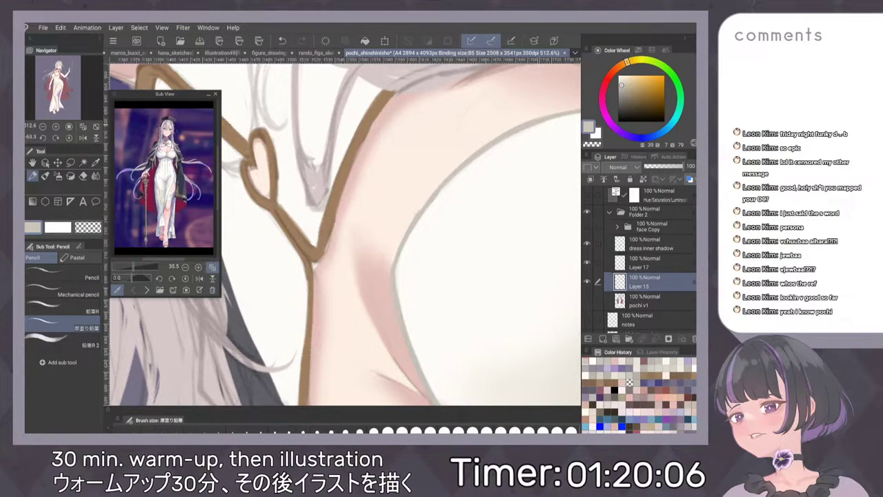
Examine the reworked bodice contours at several zoom levels, and check the whole figure both mirrored and unmirrored.
scroll(345, 234, down, 5)
scroll(414, 234, up, 3)
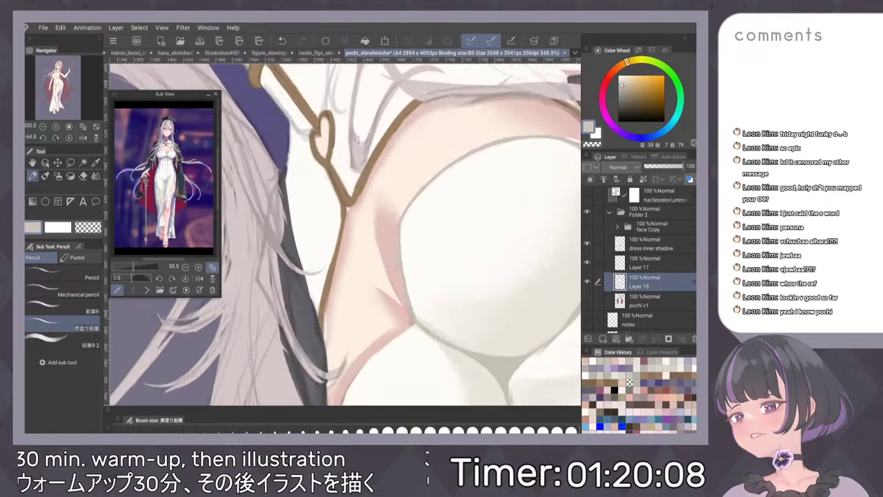
scroll(498, 257, up, 3)
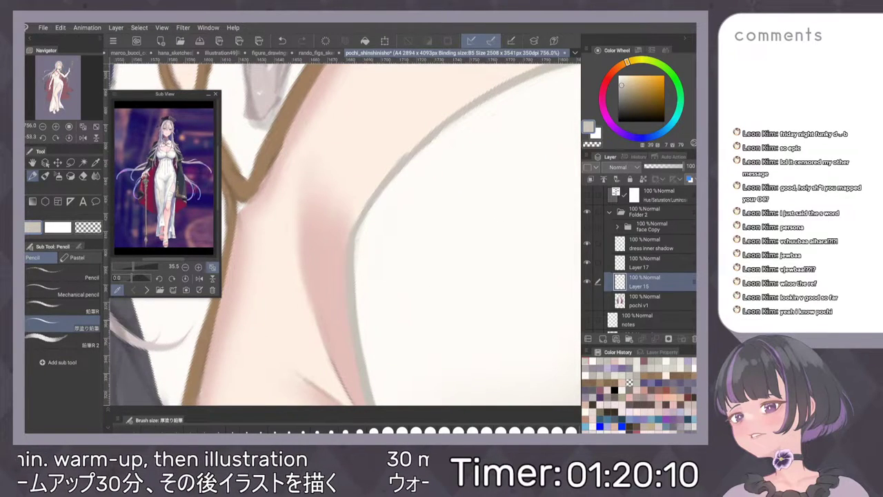
scroll(428, 219, down, 2)
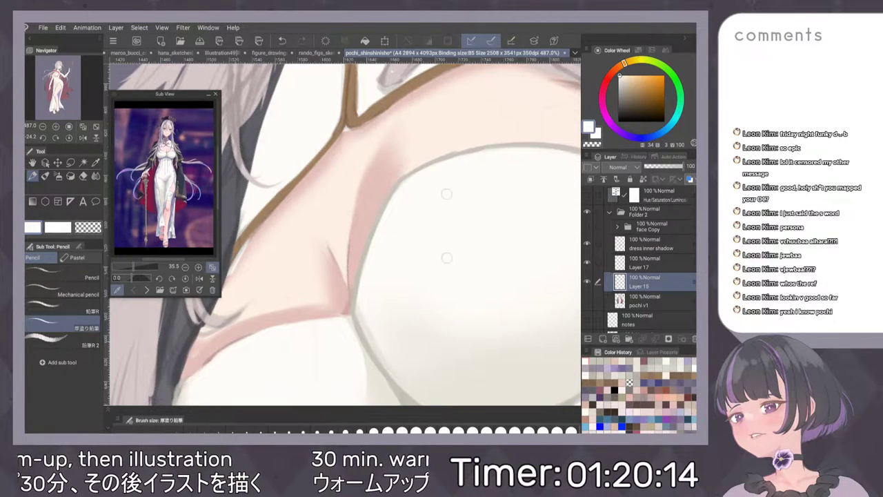
scroll(447, 258, down, 2)
alt+click(374, 261)
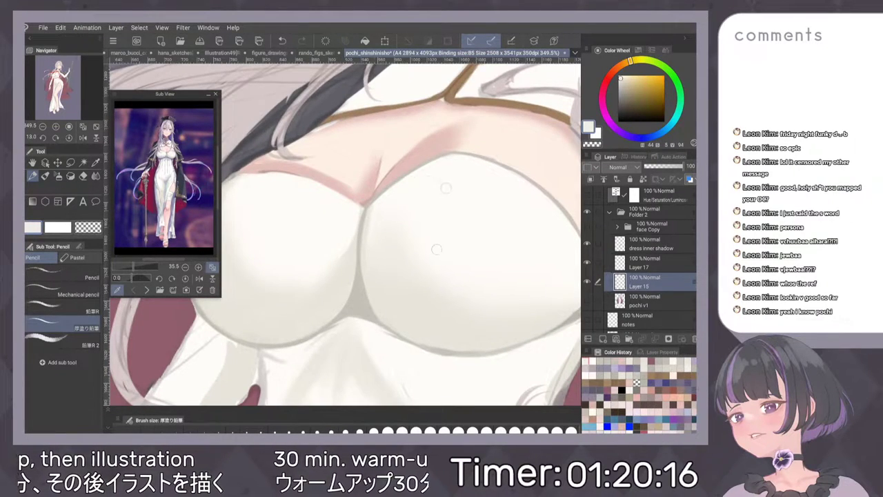
scroll(373, 235, up, 1)
key(b)
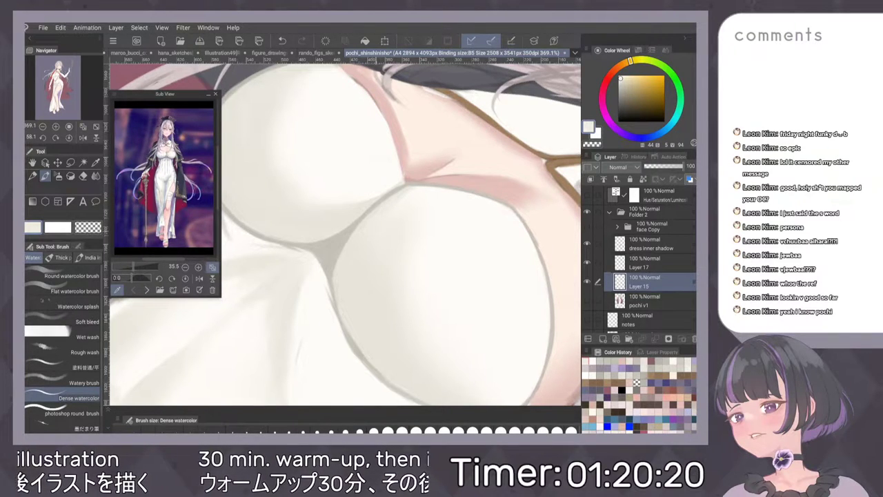
scroll(452, 228, down, 6)
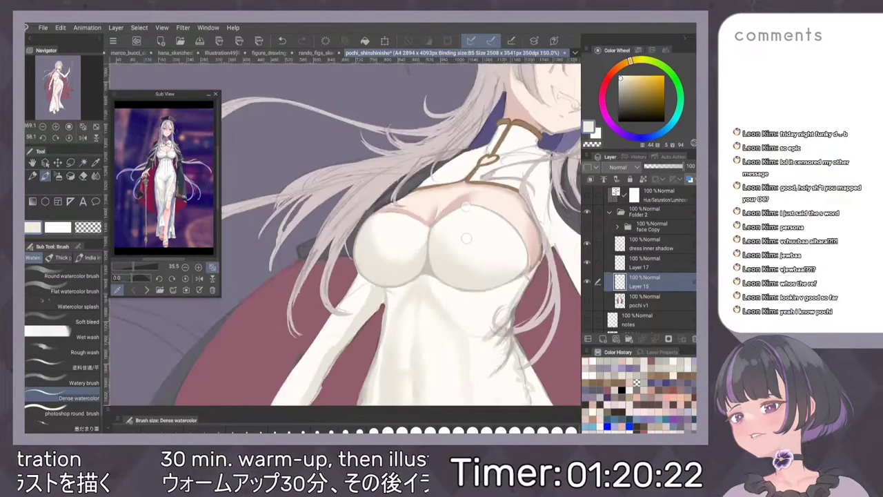
scroll(461, 237, up, 6)
key(b)
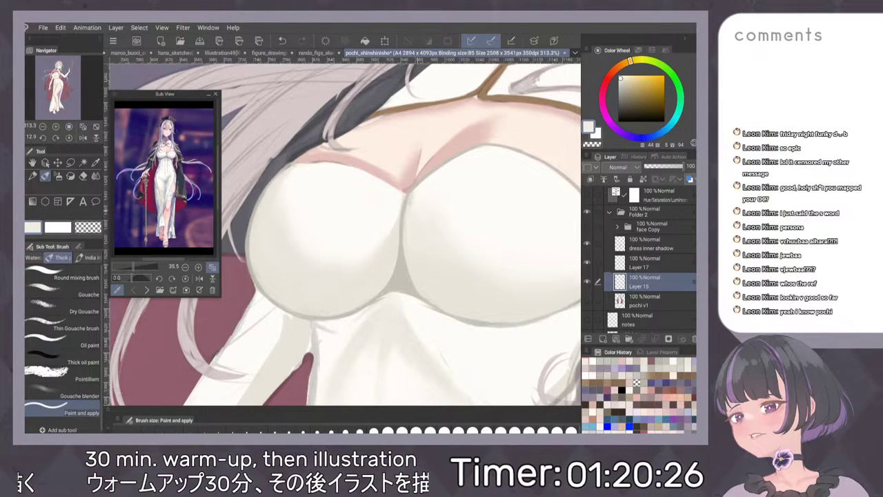
key(ctrl+0)
key(h)
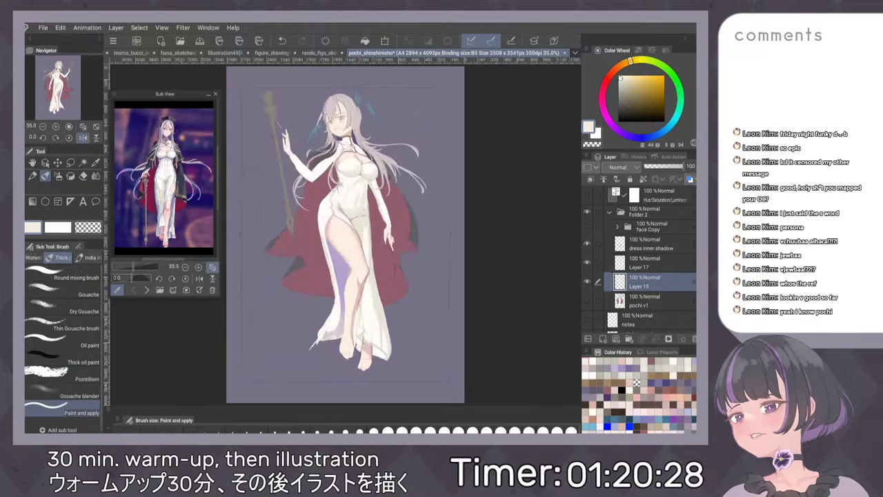
key(h)
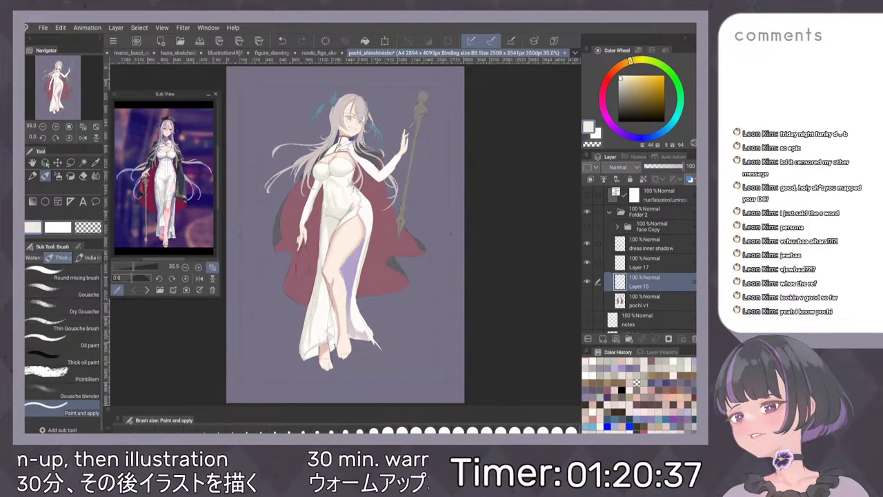
Paint over the grey shading on the dress's front hem near the feet with near-white, using the Dense watercolor brush on Layer 15.
scroll(414, 290, up, 6)
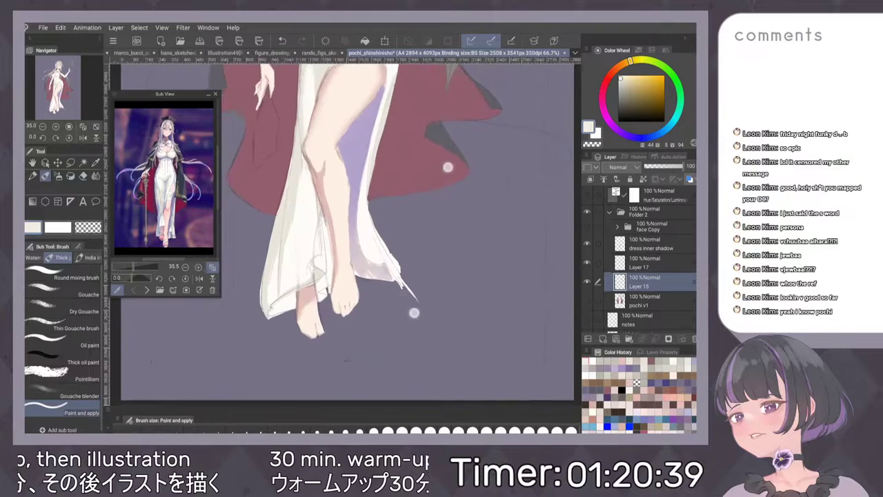
click(33, 257)
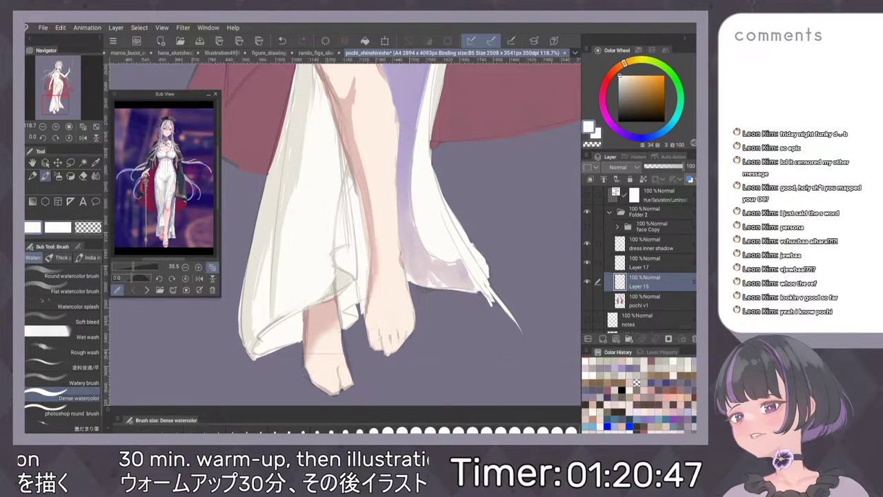
mouse_move(285, 310)
mouse_down()
mouse_move(332, 284)
mouse_move(334, 294)
mouse_up()
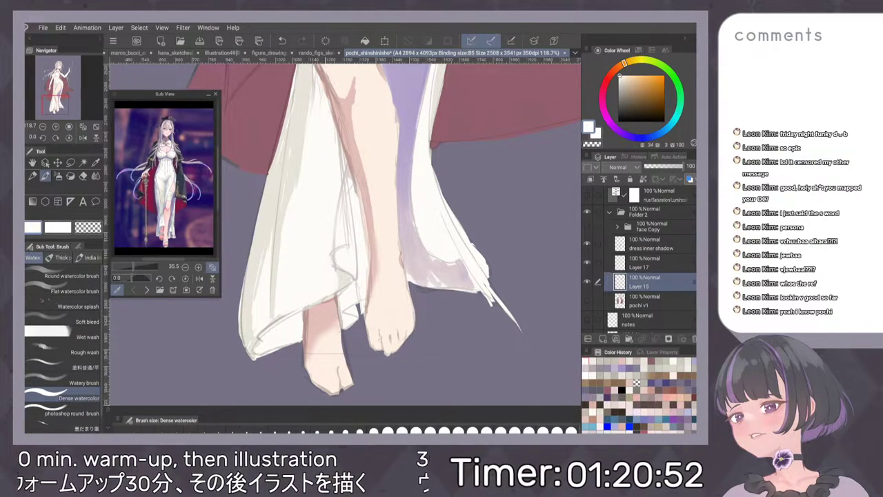
scroll(423, 243, down, 3)
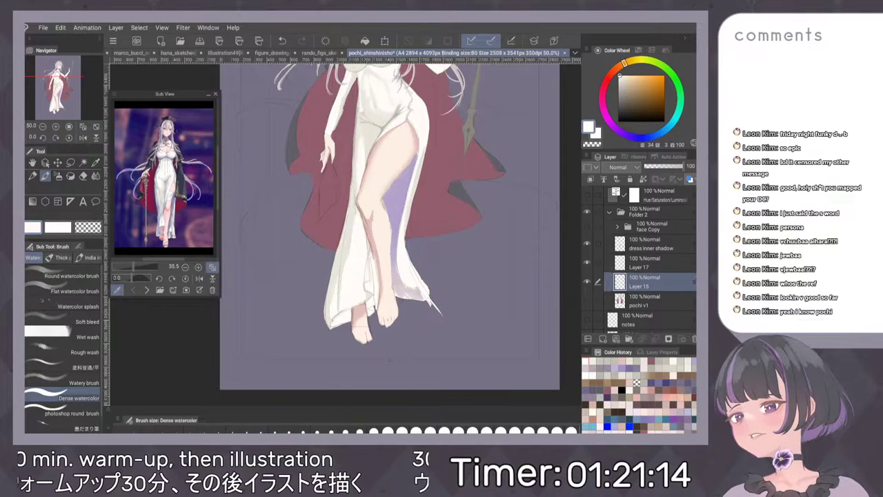
Sample the light skin tone and retouch the cleavage shading on Layer 17 with the Pencil.
drag(487, 109, 452, 234)
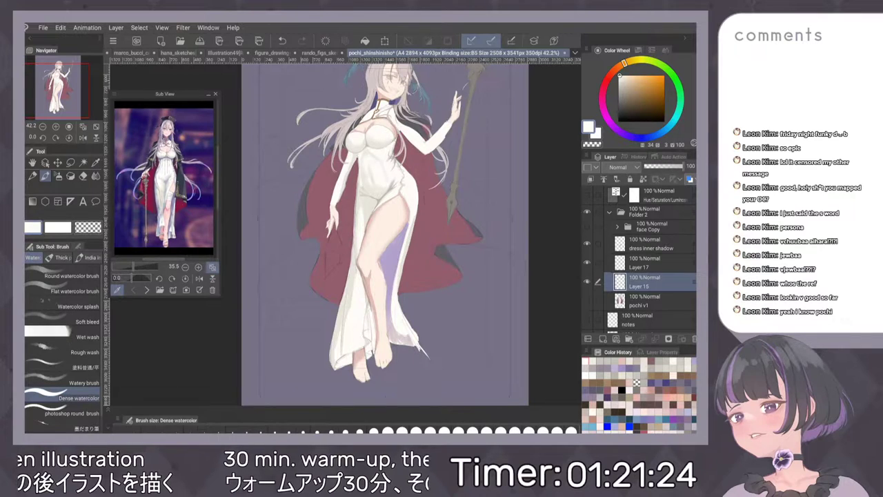
scroll(432, 201, up, 4)
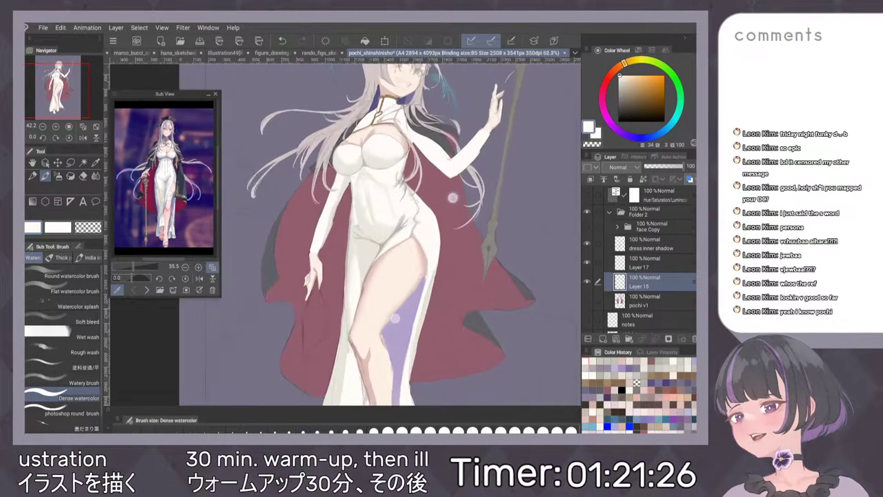
scroll(389, 329, up, 3)
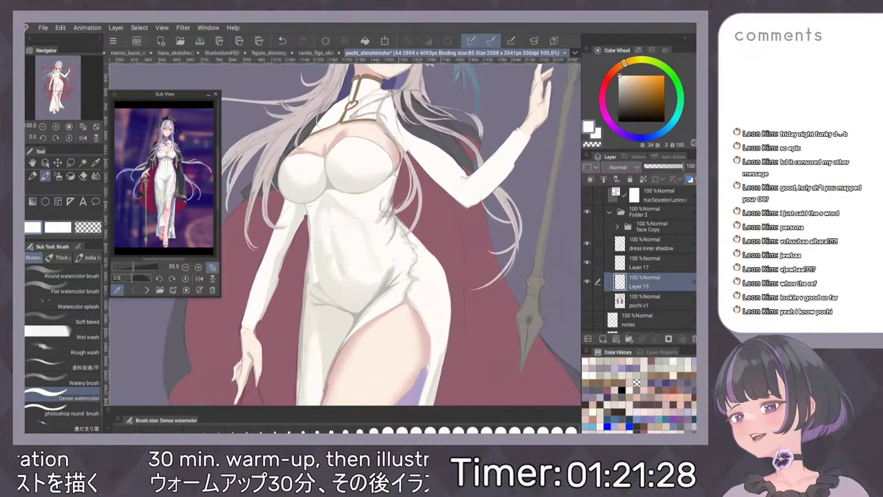
scroll(447, 149, up, 3)
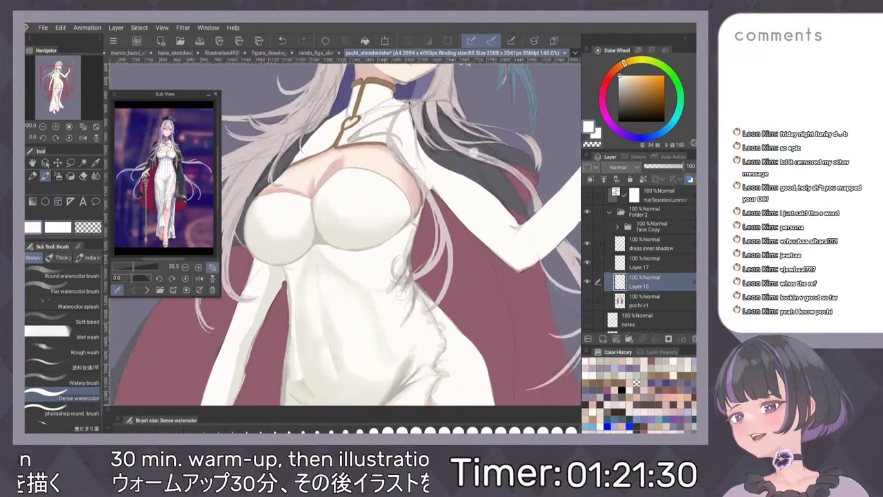
key(ctrl+plus)
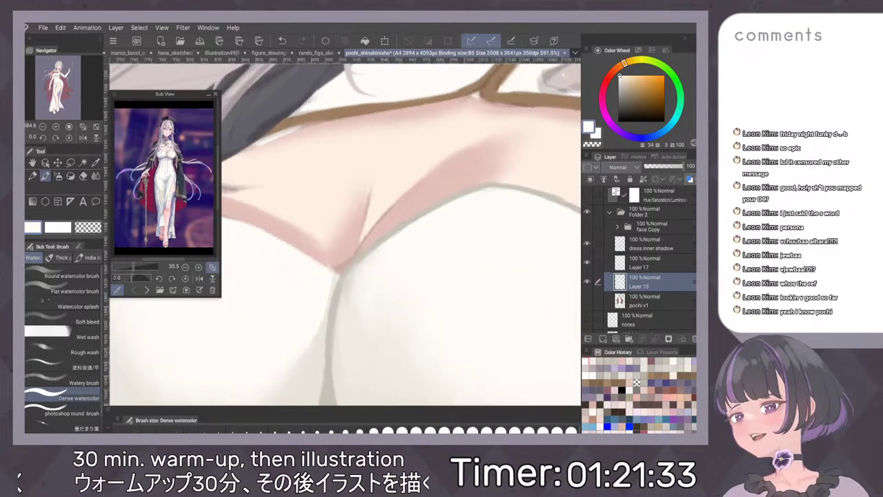
alt+click(376, 203)
key(p)
key(p)
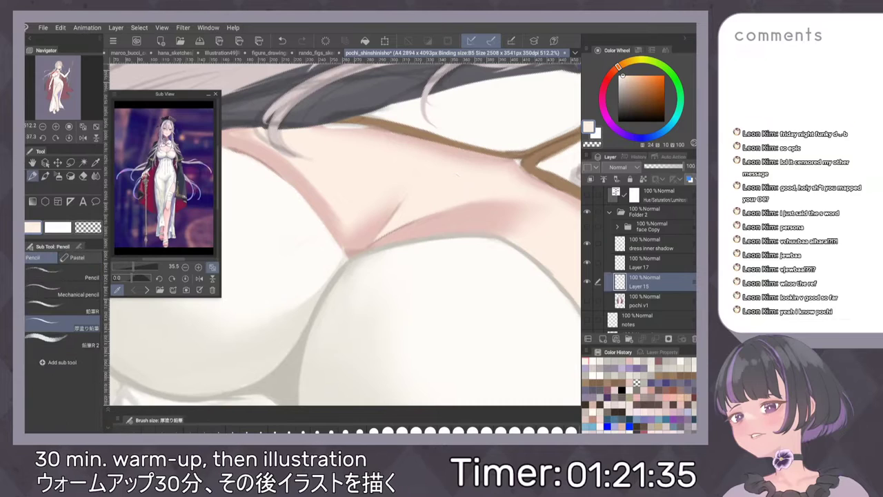
click(641, 263)
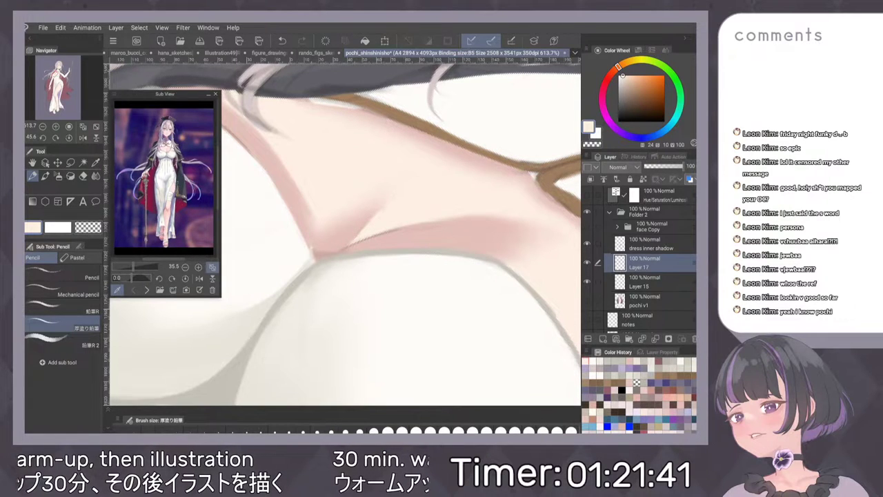
scroll(417, 180, down, 6)
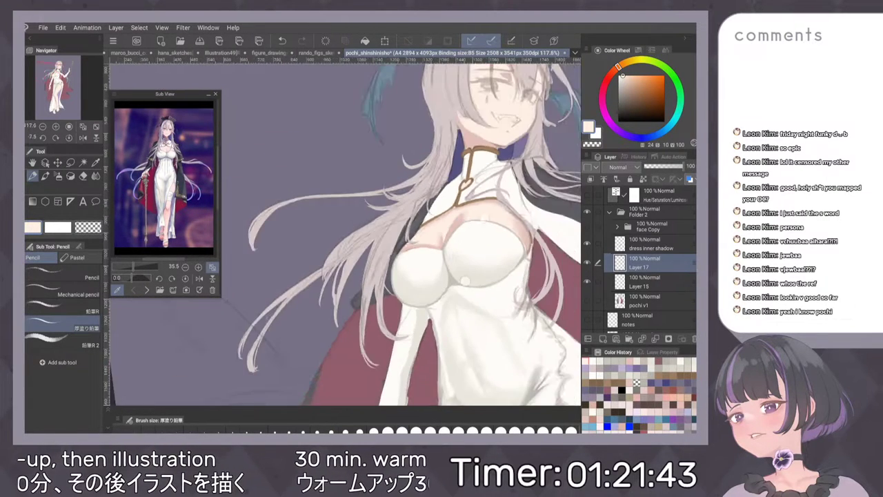
Sample the pink skin shadow and rework the shading above the smaller cup, blending it with the Paint and apply brush.
scroll(443, 194, up, 4)
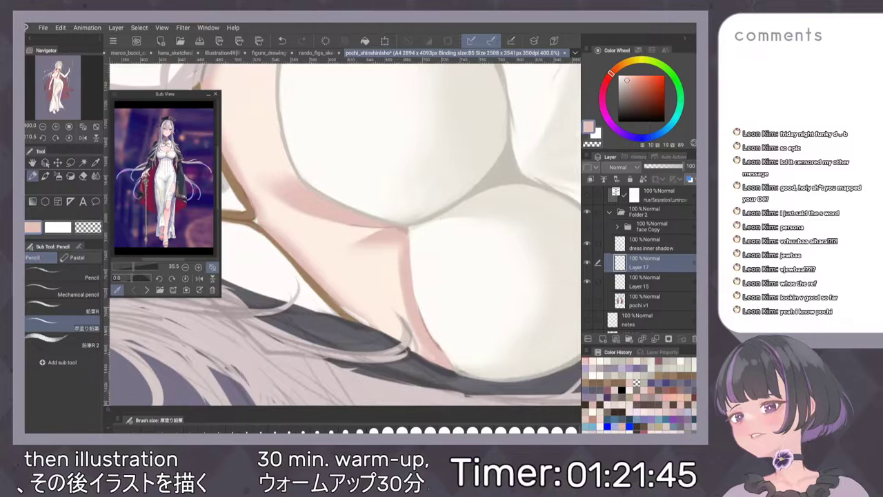
scroll(430, 204, up, 1)
key(b)
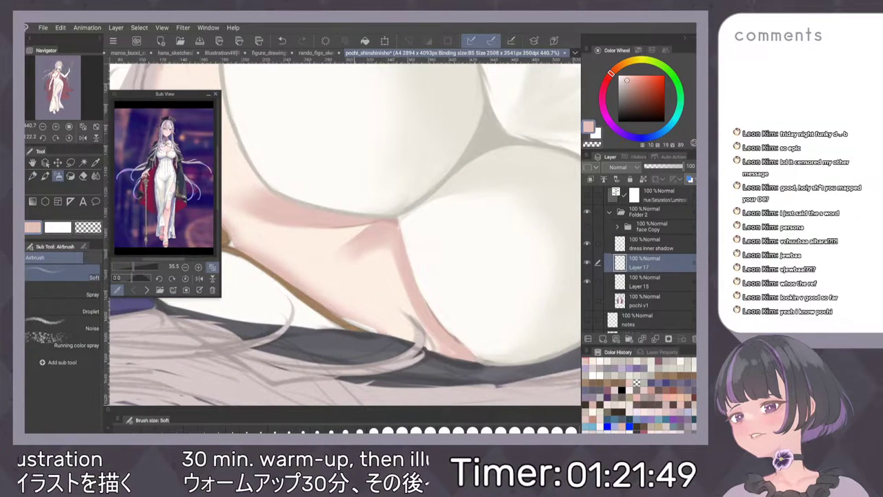
key(b)
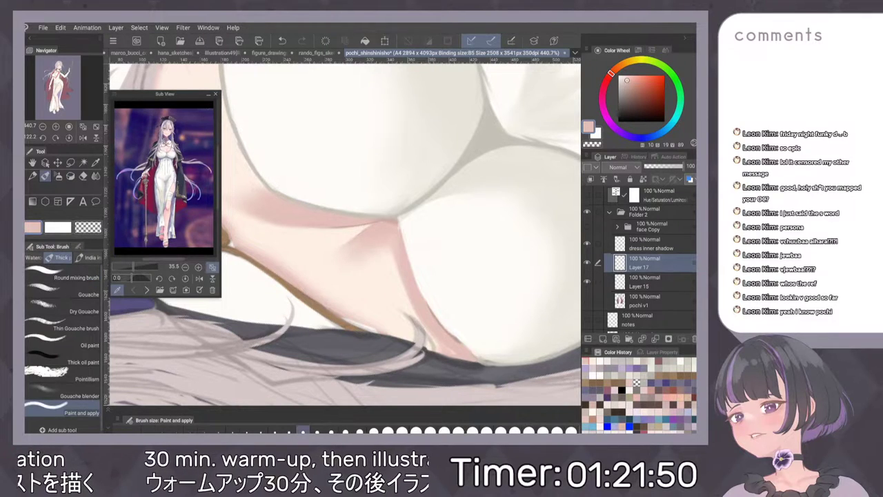
scroll(453, 179, down, 3)
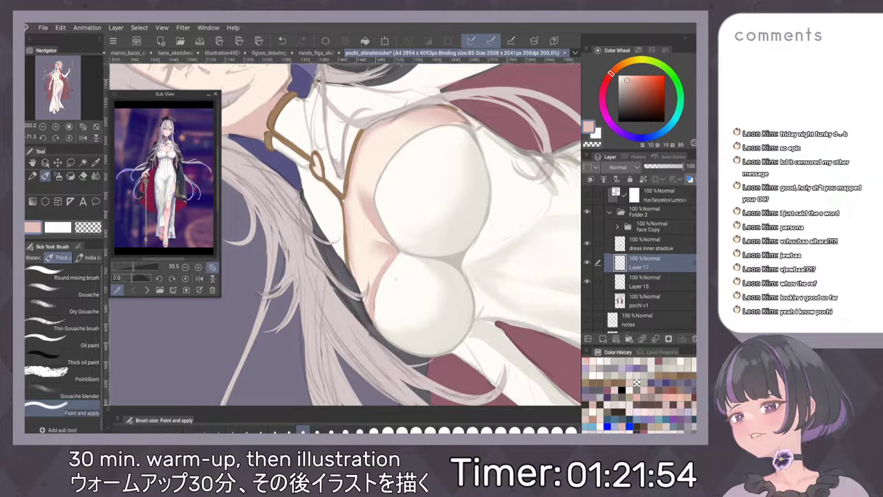
Toggle the dress inner shadow layer and Layer 15 off and on to compare the bodice, then inspect it at several zoom levels.
click(588, 243)
click(588, 244)
click(588, 281)
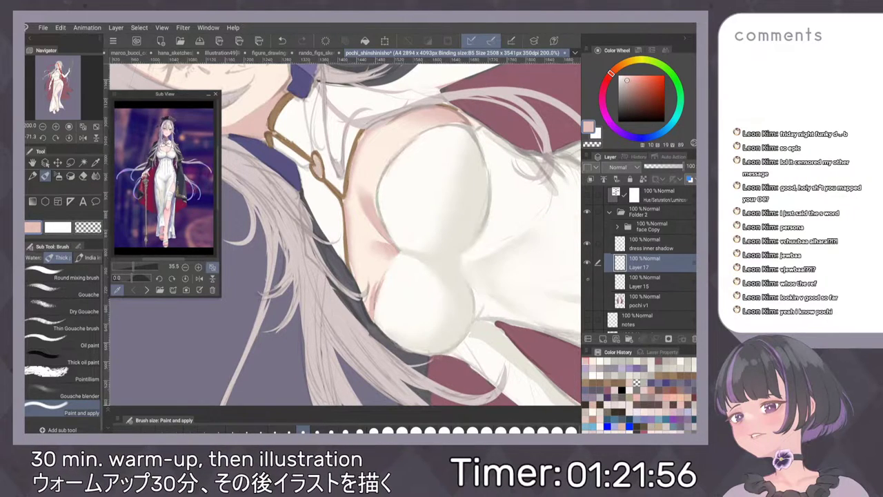
click(588, 281)
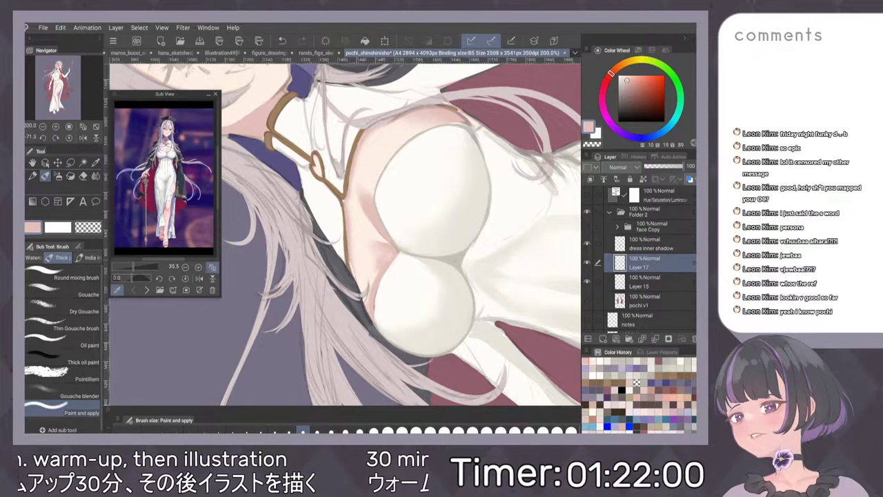
scroll(470, 228, down, 5)
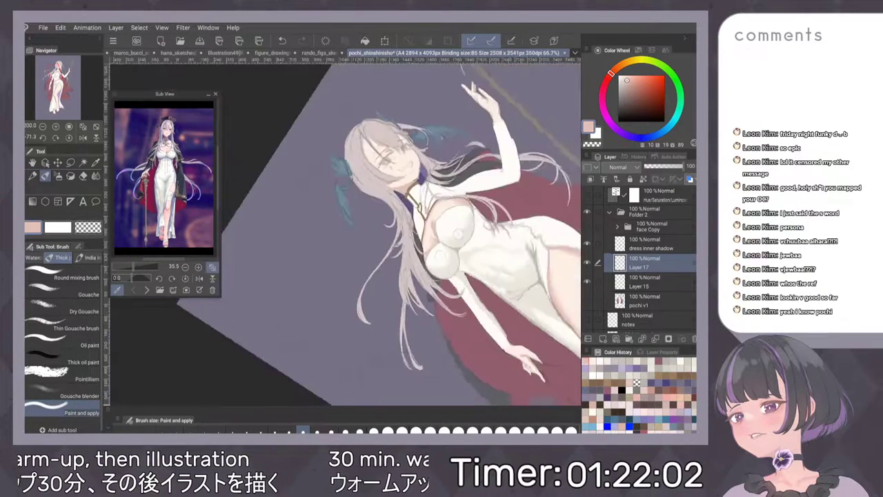
scroll(448, 201, up, 4)
scroll(414, 266, up, 2)
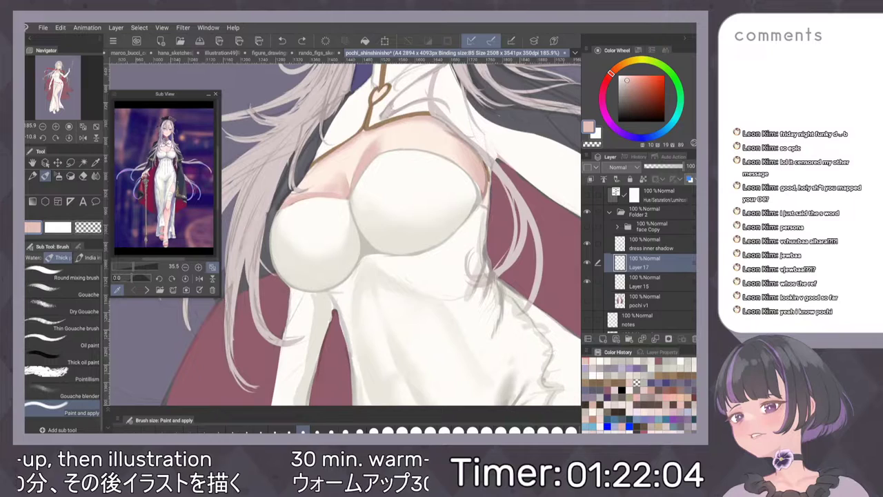
Add a pink shadow along the smaller cup's upper edge with Dense watercolor and blend it with the Paint and apply brush.
click(34, 258)
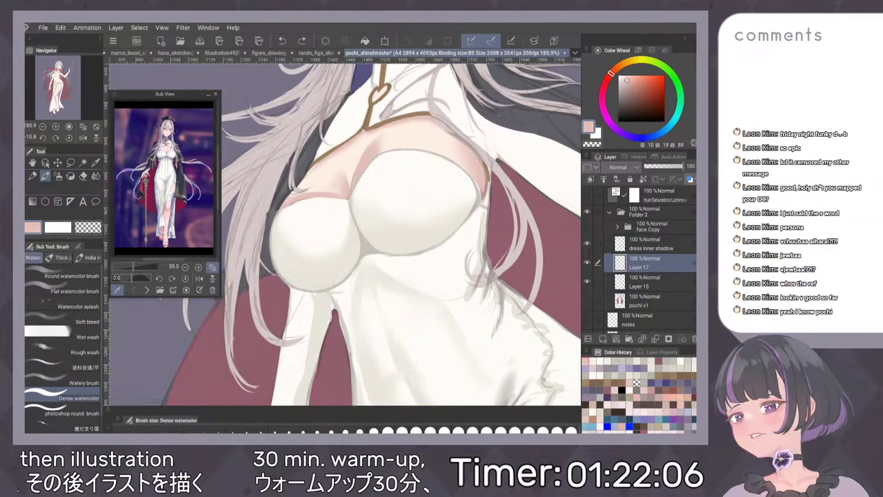
scroll(405, 246, up, 3)
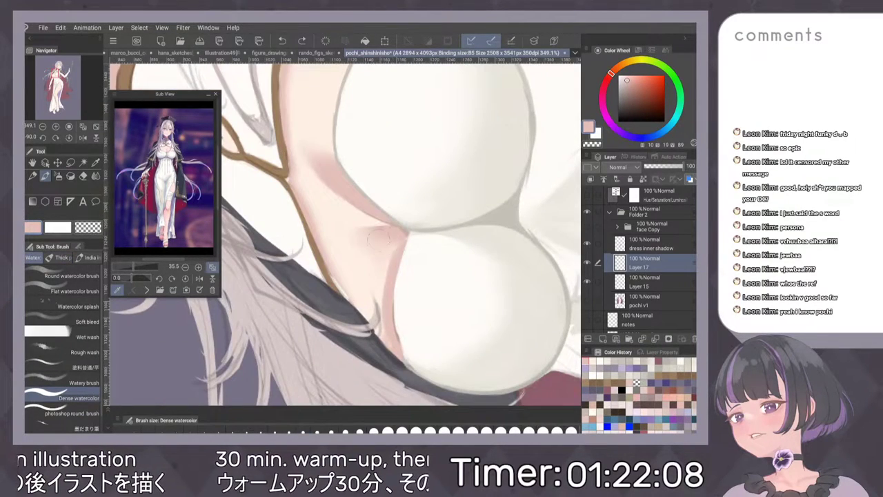
mouse_move(384, 239)
mouse_down()
mouse_move(395, 268)
mouse_move(387, 286)
mouse_up()
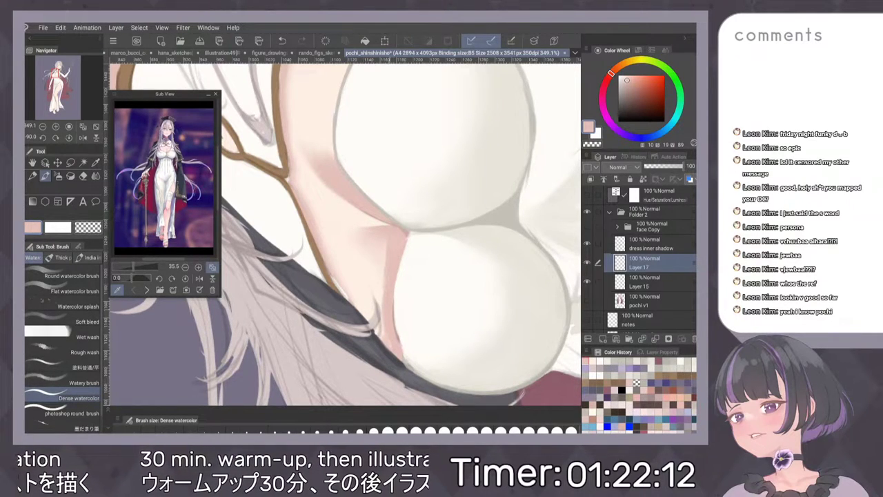
key(b)
drag(386, 249, 388, 266)
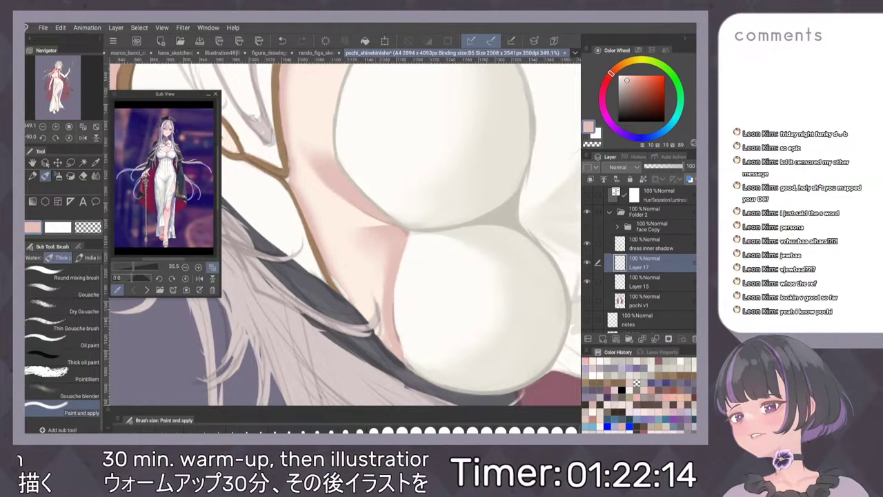
scroll(401, 234, down, 7)
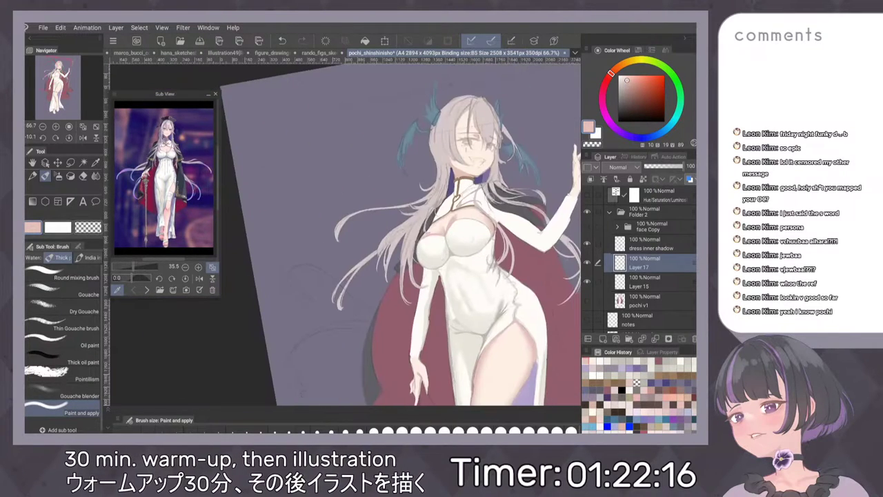
Rename Layer 17 as skin.
scroll(452, 231, up, 5)
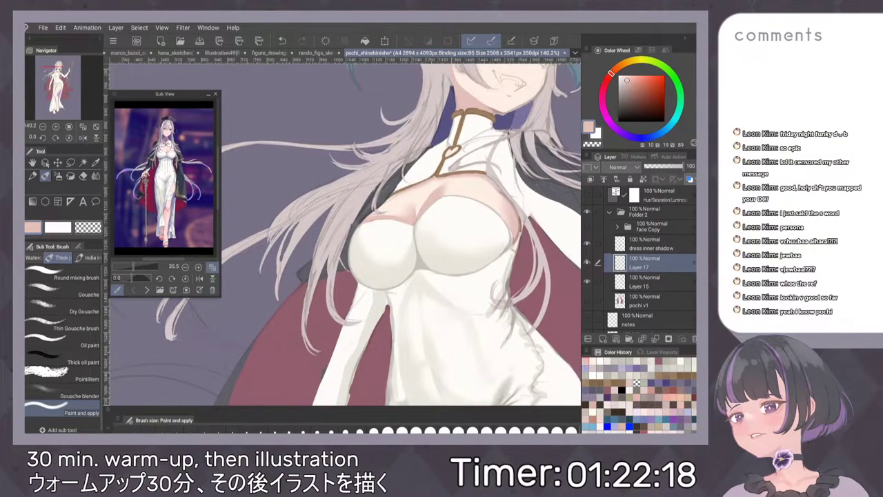
double_click(639, 267)
text(skin)
key(Return)
scroll(411, 261, down, 3)
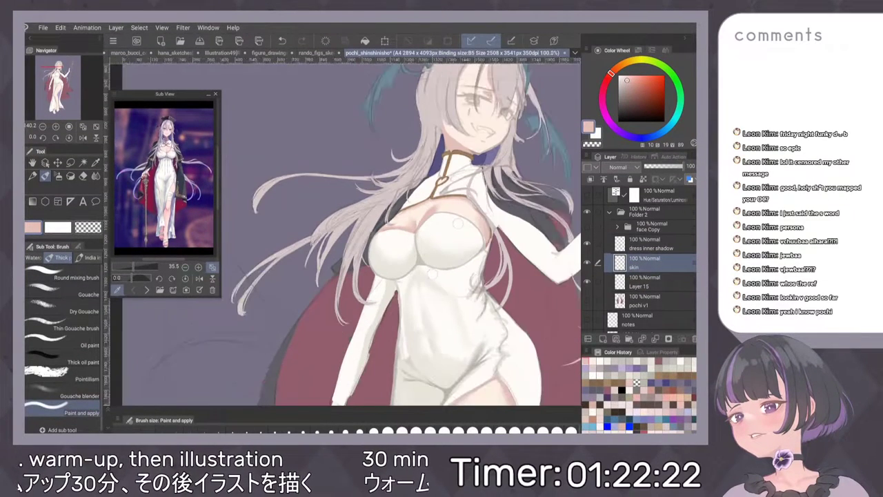
Add a new layer above the skin layer, try the Add (Glow) blending mode, and set it to Screen.
click(602, 339)
click(617, 167)
click(622, 269)
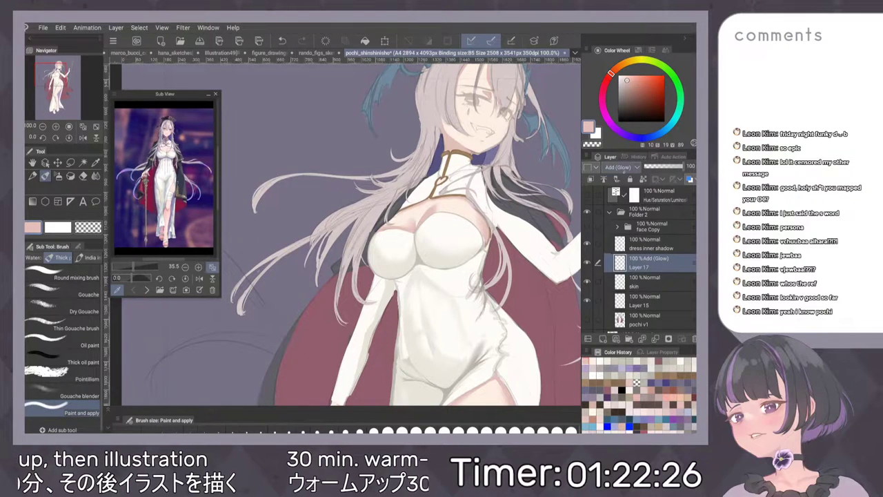
click(618, 167)
click(622, 234)
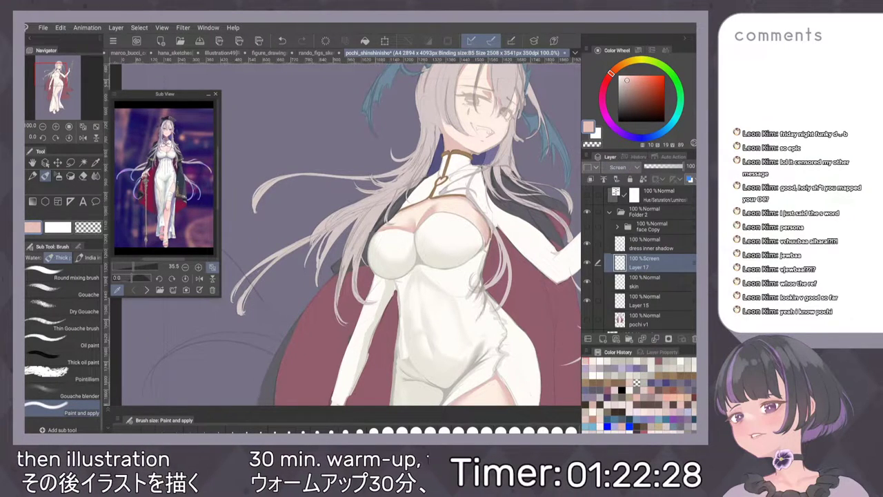
Choose a pale yellow and paint a thin vertical highlight in the cleavage on the Screen layer with the Dense watercolor brush.
click(635, 60)
click(622, 76)
key(b)
scroll(481, 174, up, 5)
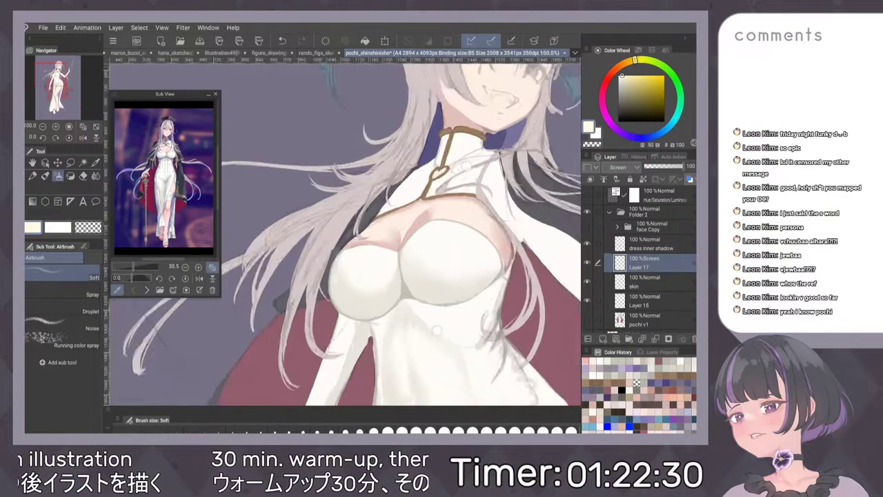
key(b)
scroll(401, 232, up, 1)
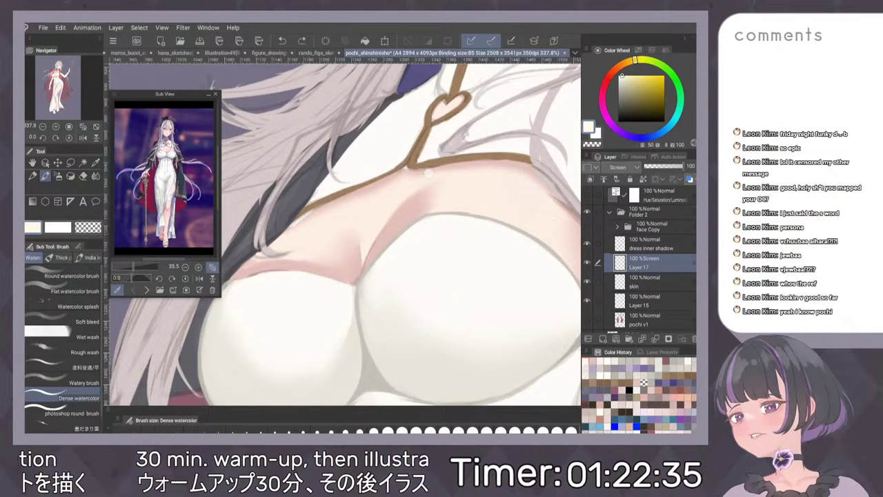
scroll(364, 246, up, 3)
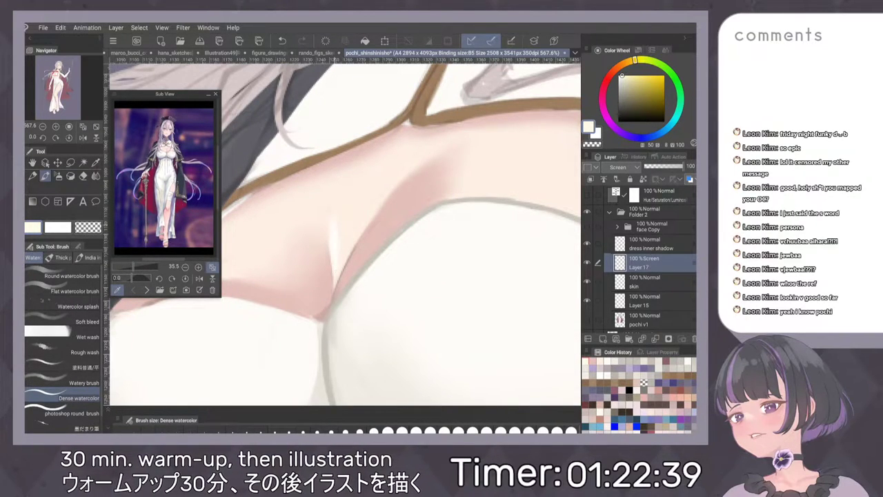
Soften the cleavage highlight with the Paint and apply brush, undoing an unsatisfactory stroke, and check it on the whole figure.
key(b)
drag(333, 198, 332, 256)
key(ctrl+z)
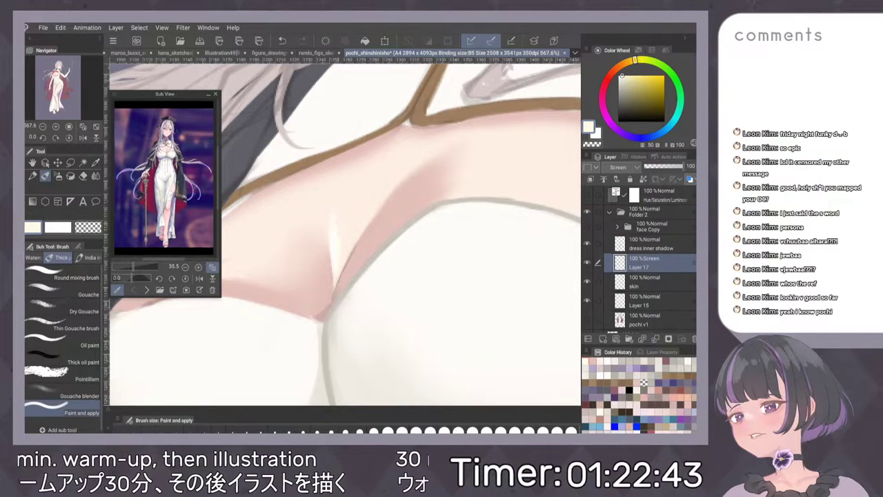
key(ctrl+0)
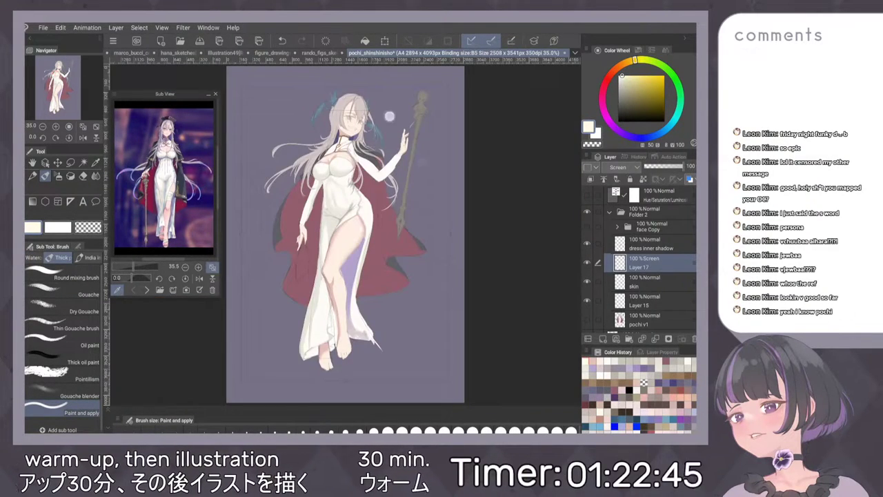
scroll(381, 126, up, 5)
scroll(339, 179, up, 5)
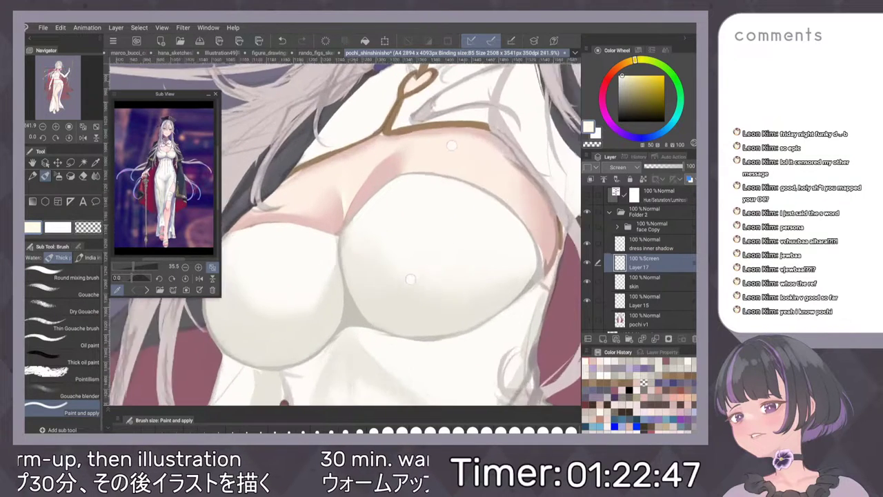
scroll(411, 281, up, 1)
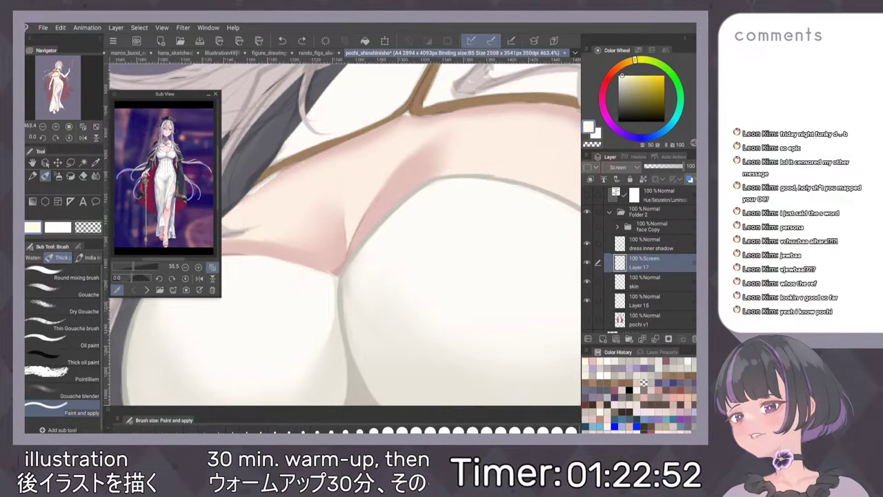
Merge the Screen highlight layer into the skin layer and name the merged layer skin.
key(ctrl+e)
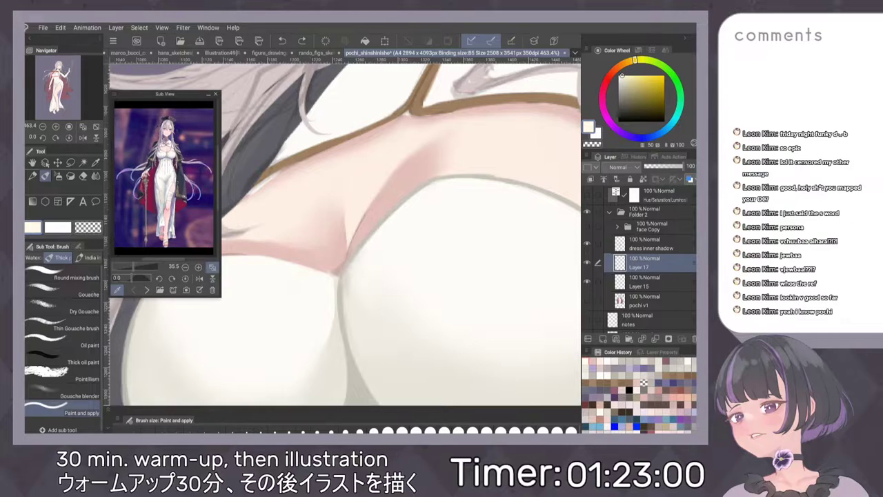
text(skin)
key(Return)
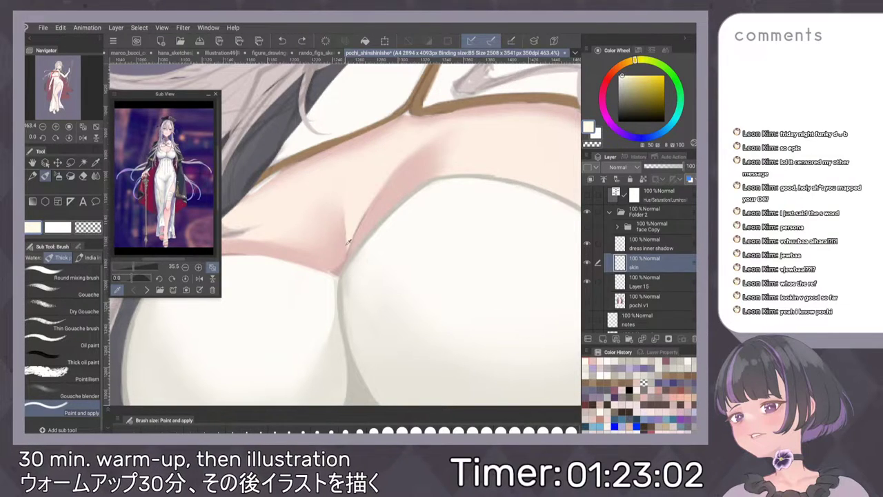
Sample the pink skin shadow and clean up the lower edge of the cleavage highlight with the Pencil.
alt+click(352, 238)
key(p)
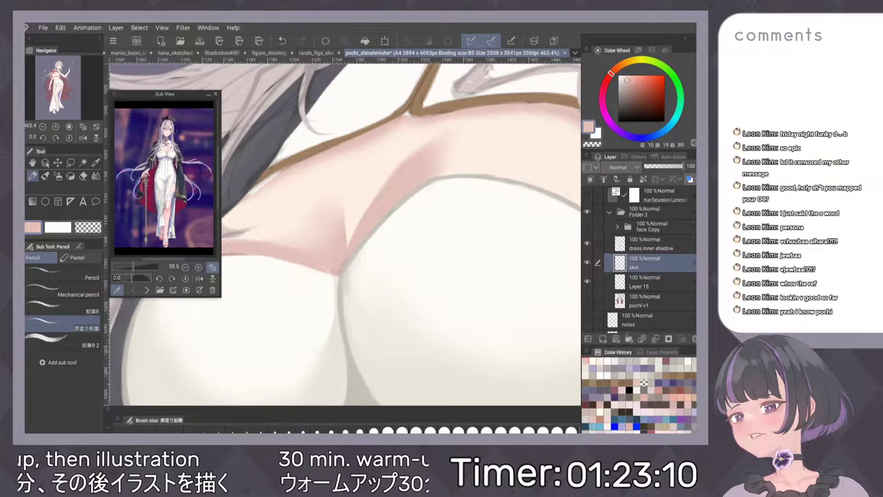
Sample the grey of the dress outline and redraw the upper edge of the left cup against the skin with the Pencil.
alt+click(340, 313)
drag(409, 262, 414, 193)
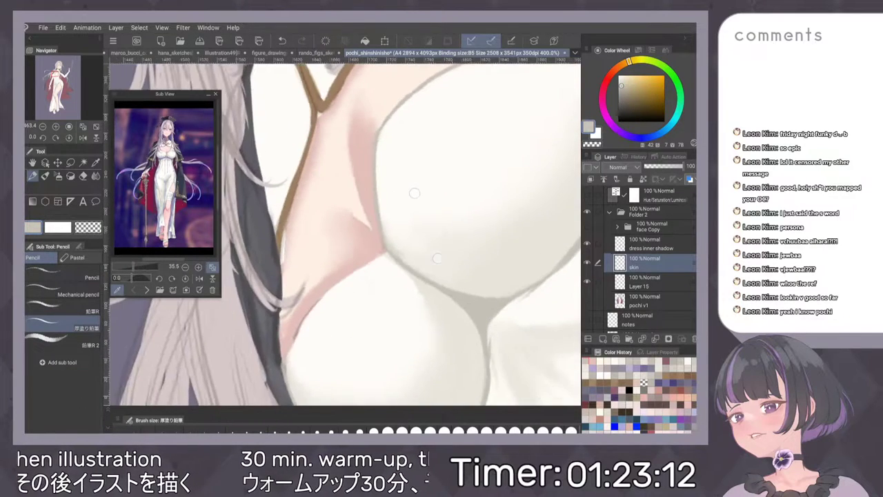
scroll(414, 193, up, 3)
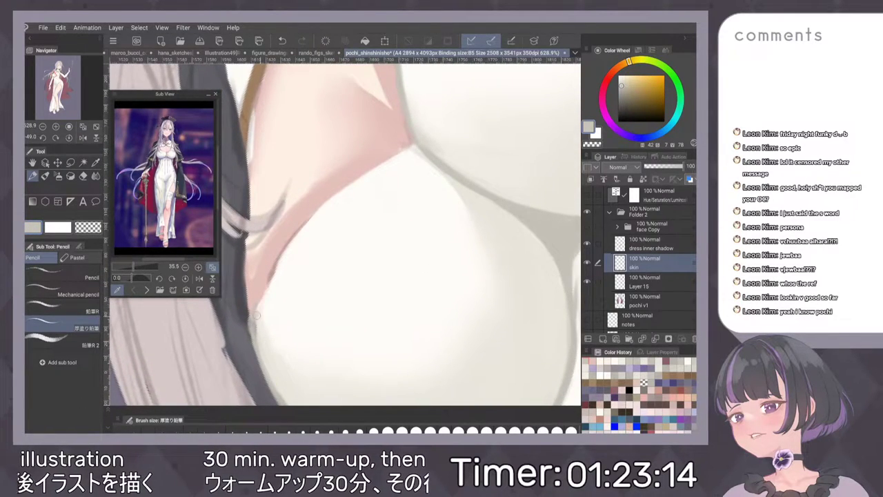
mouse_move(259, 305)
mouse_down()
mouse_move(305, 227)
mouse_move(396, 156)
mouse_up()
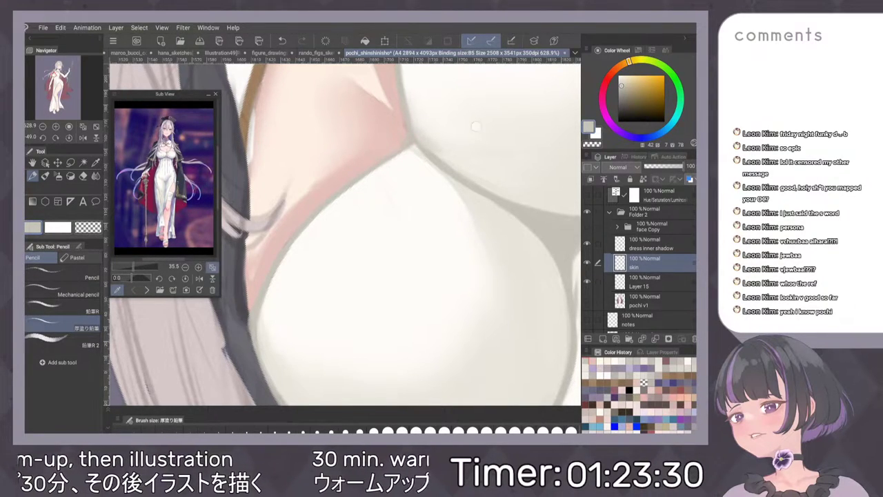
Check the chest on the whole figure, sample the pink skin shadow and touch up the skin below the gold neckline trim.
scroll(416, 214, down, 8)
scroll(473, 231, down, 5)
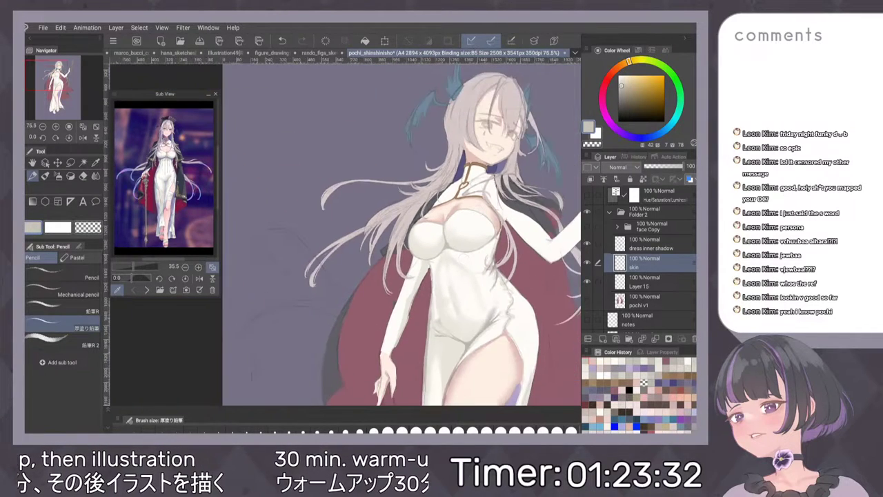
key(h)
key(h)
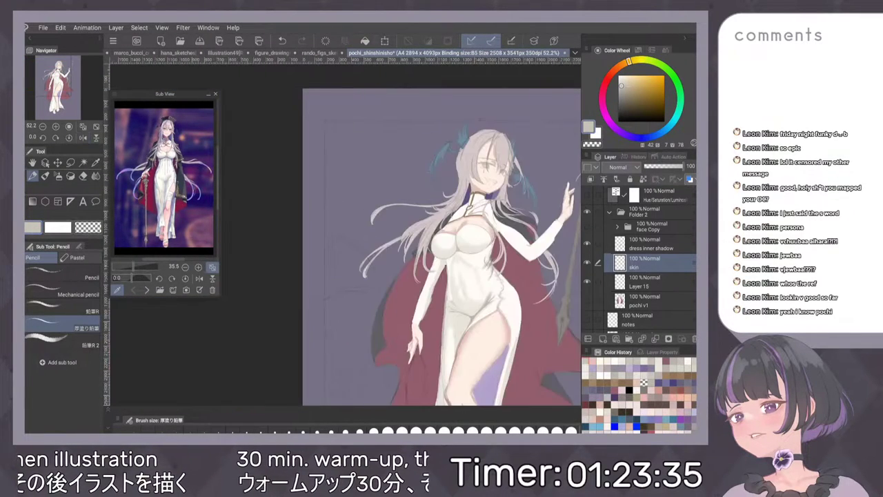
scroll(496, 230, up, 4)
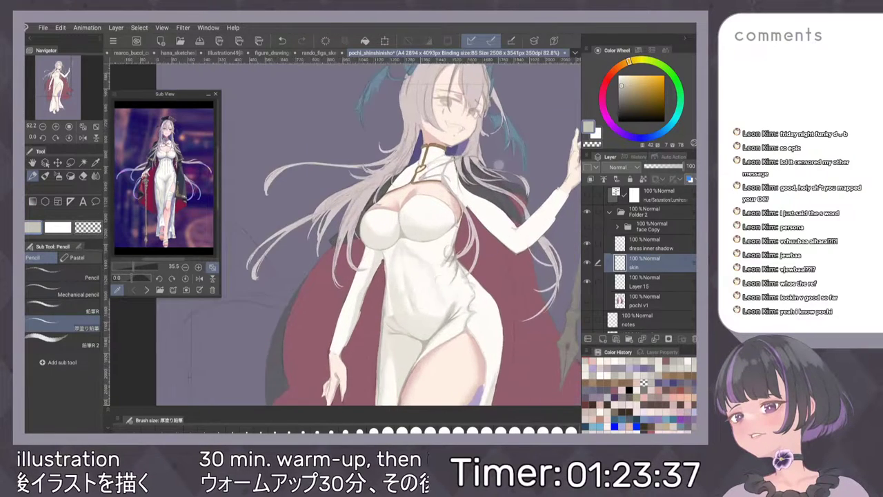
scroll(419, 172, up, 5)
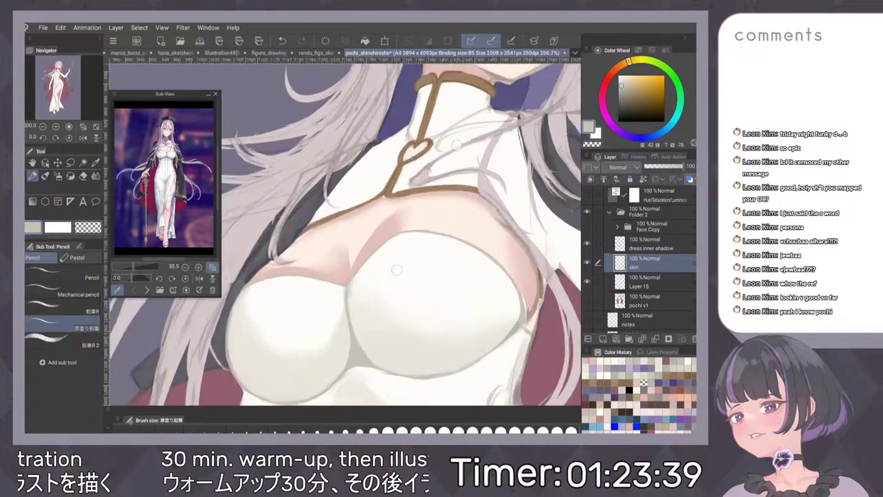
drag(373, 237, 379, 209)
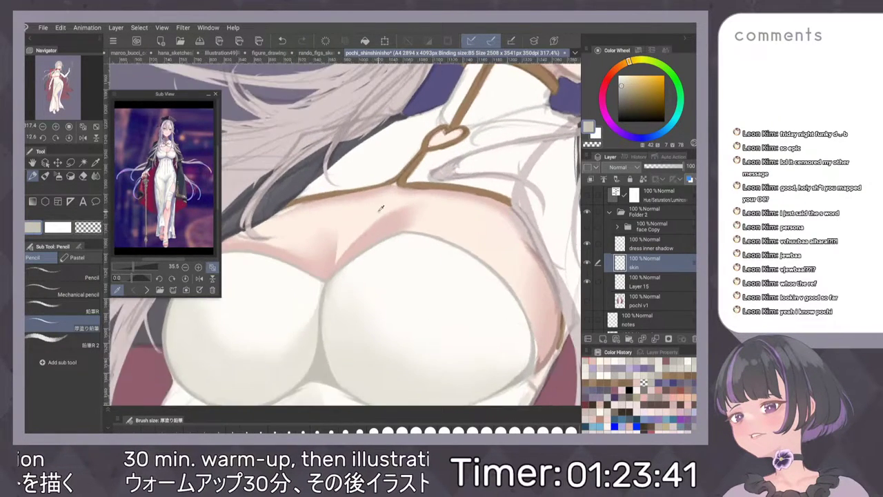
alt+click(391, 222)
scroll(397, 178, up, 5)
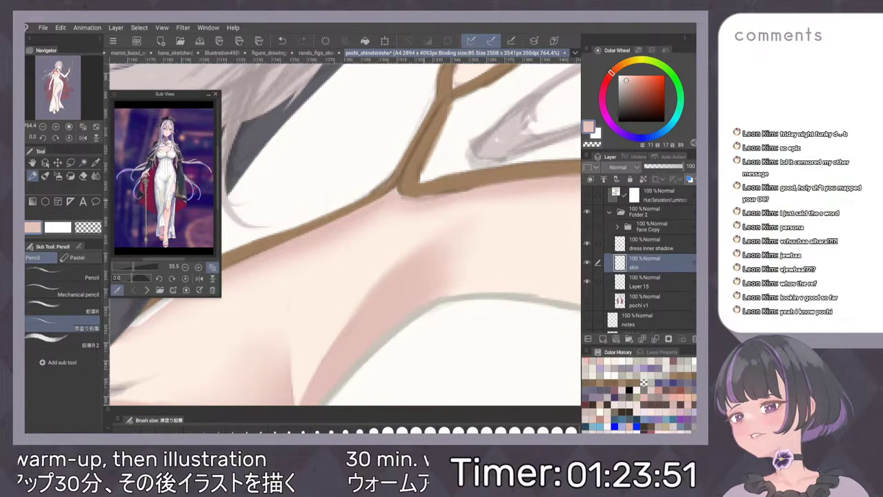
scroll(400, 234, down, 5)
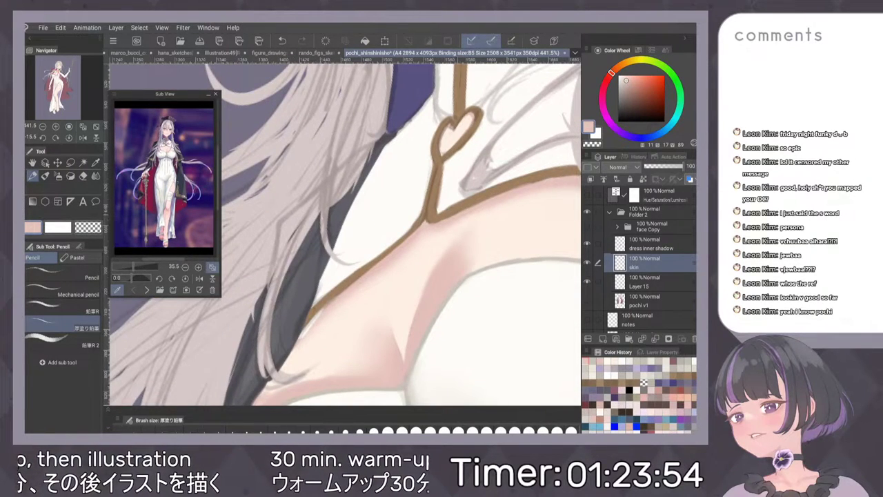
scroll(400, 235, up, 3)
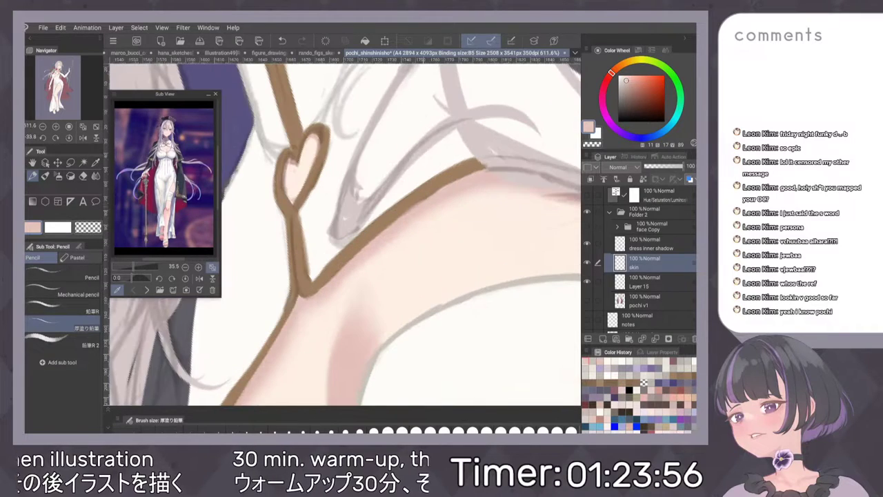
scroll(400, 235, down, 6)
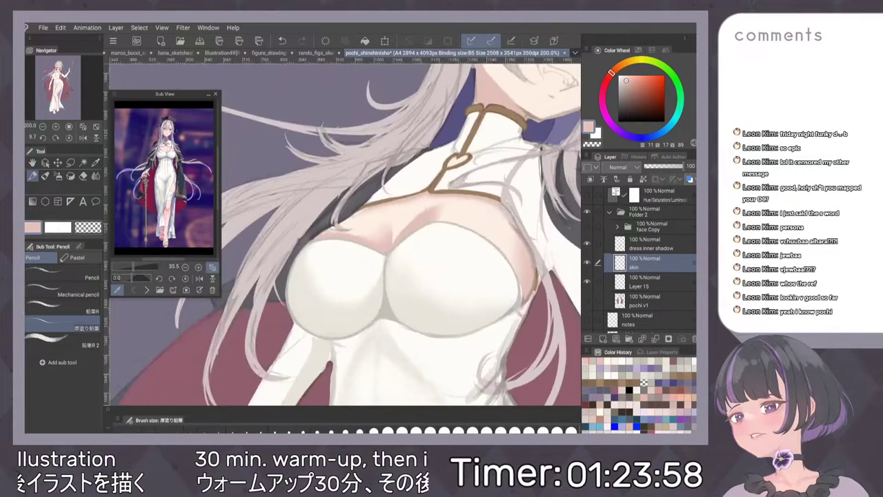
Sample the pink skin tone near the right armpit and clean up the narrow lower tip of skin beside the right cup.
scroll(400, 234, down, 3)
scroll(442, 262, up, 6)
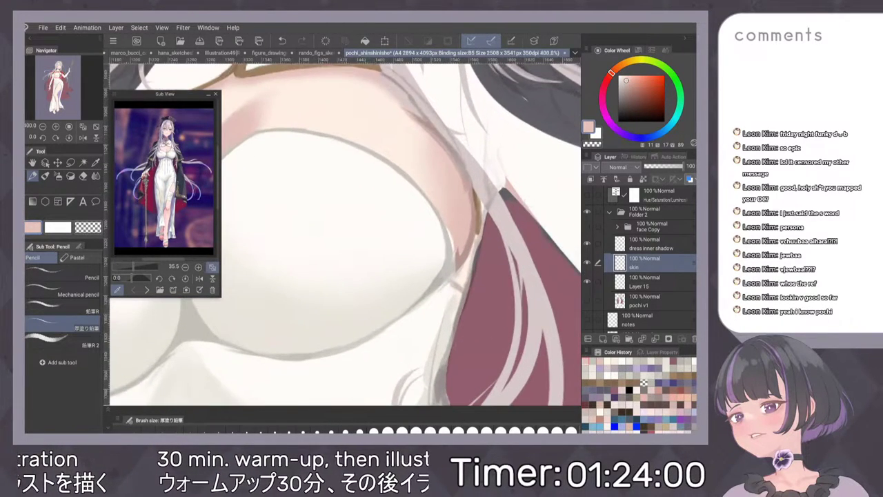
alt+click(459, 233)
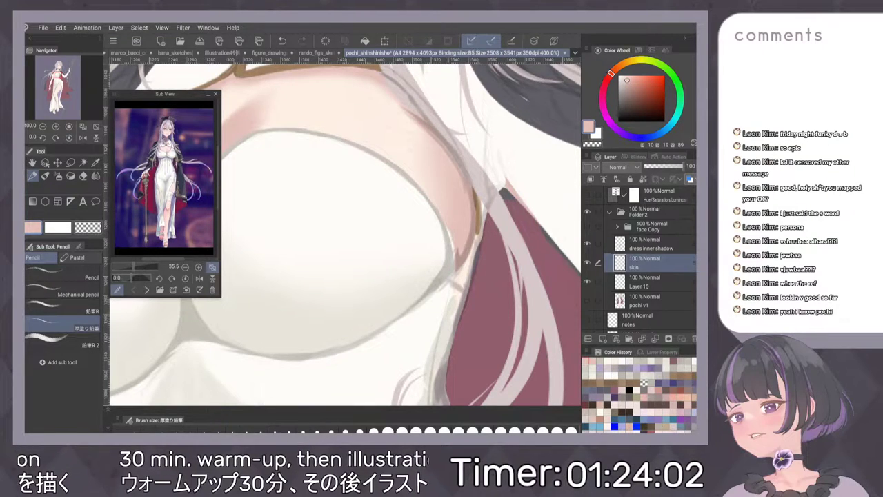
drag(449, 230, 452, 248)
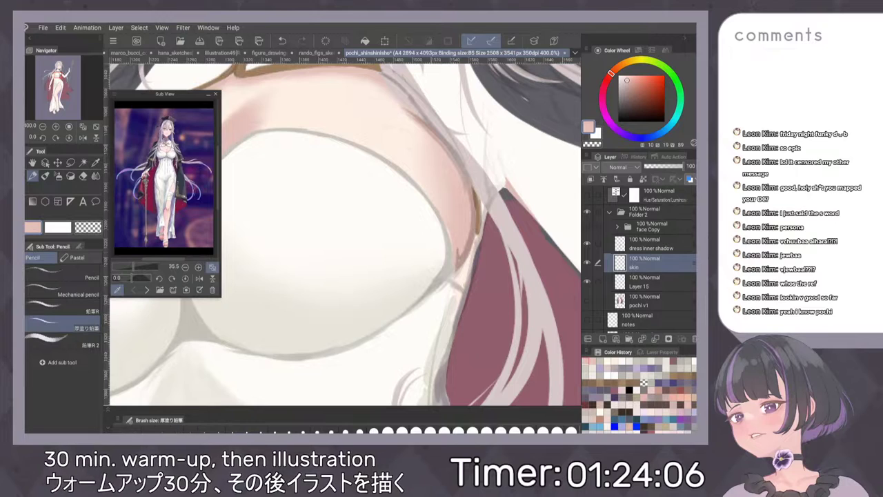
drag(465, 247, 459, 262)
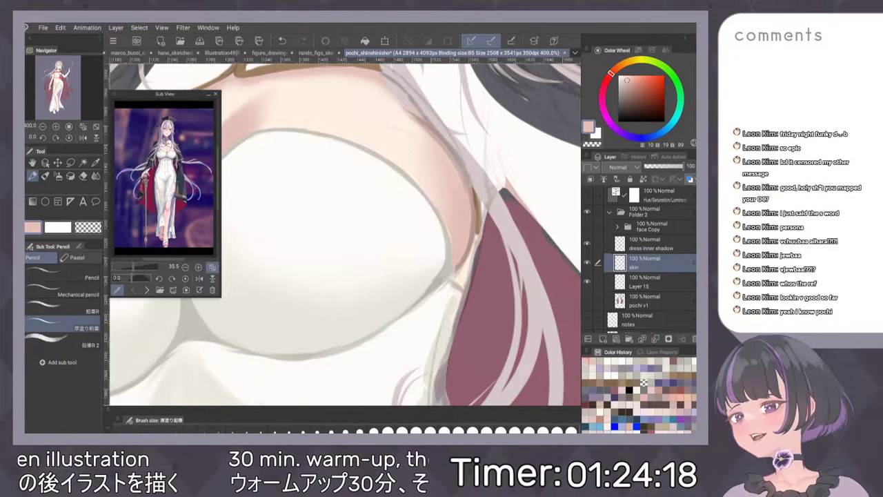
scroll(462, 303, up, 2)
scroll(462, 303, up, 1)
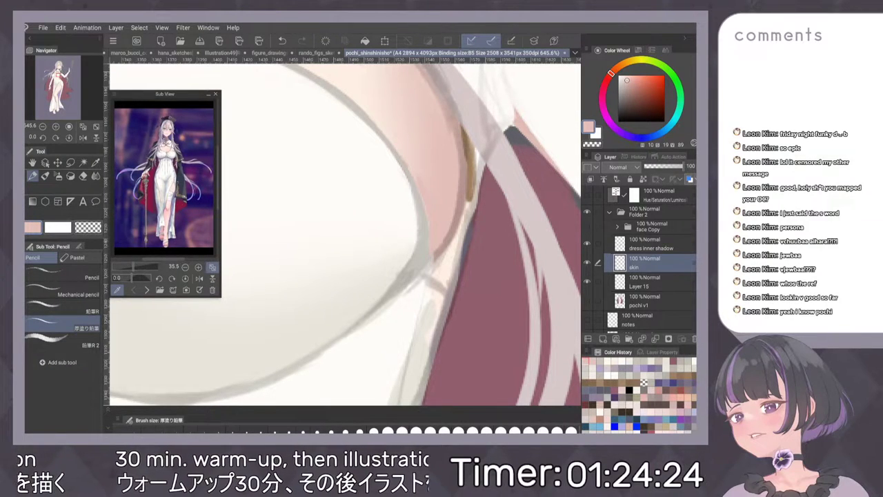
scroll(491, 224, down, 5)
scroll(488, 227, down, 3)
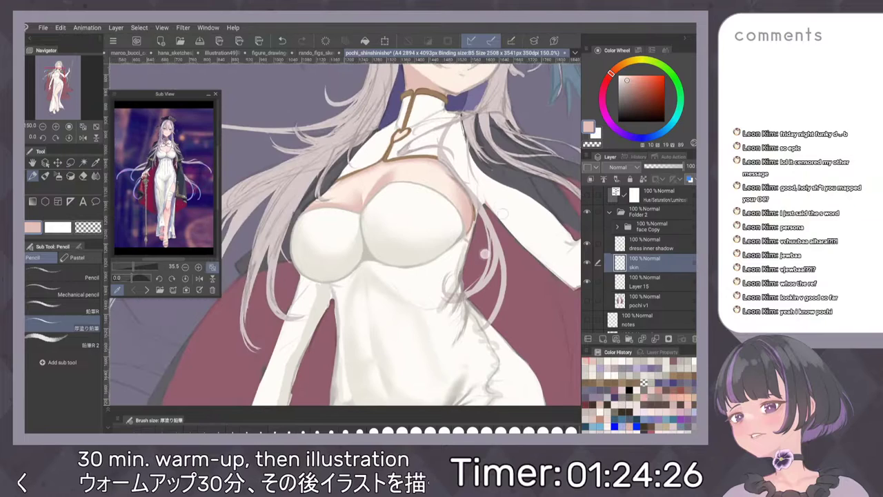
Sample the dress white and paint over the sketch lines below the right armpit on Layer 15 with the Pencil.
scroll(489, 241, up, 5)
scroll(506, 249, down, 1)
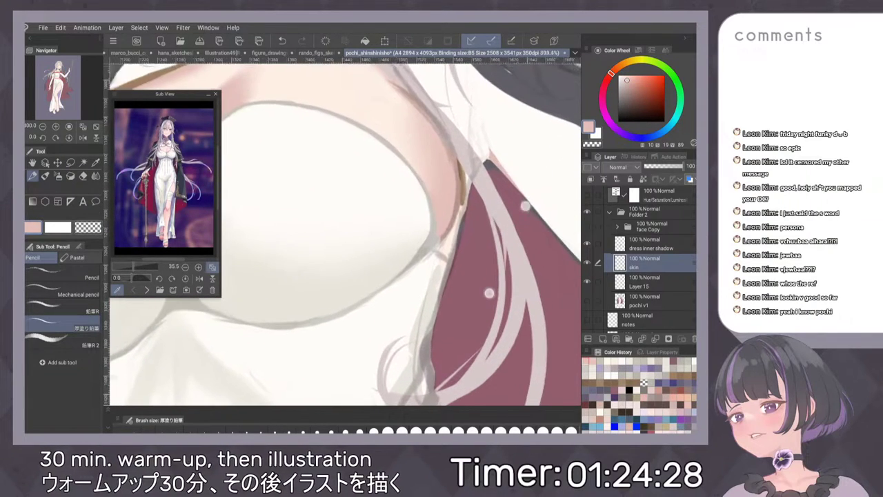
alt+click(405, 256)
click(649, 281)
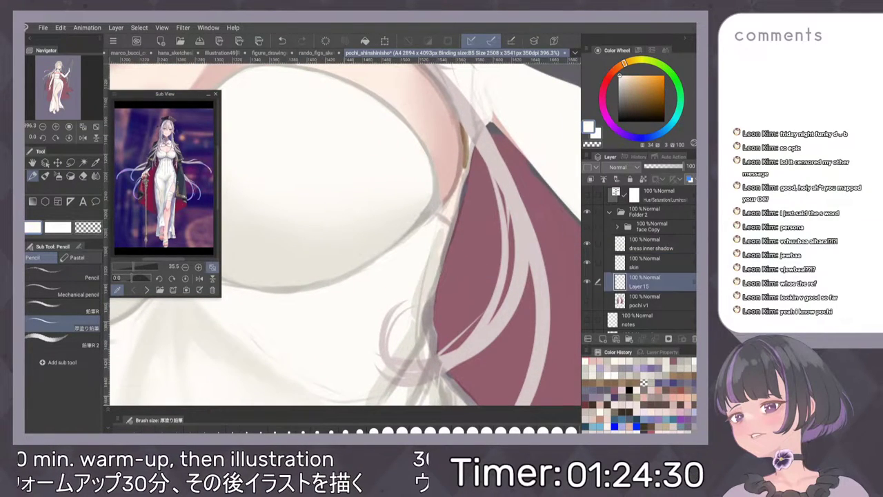
key(p)
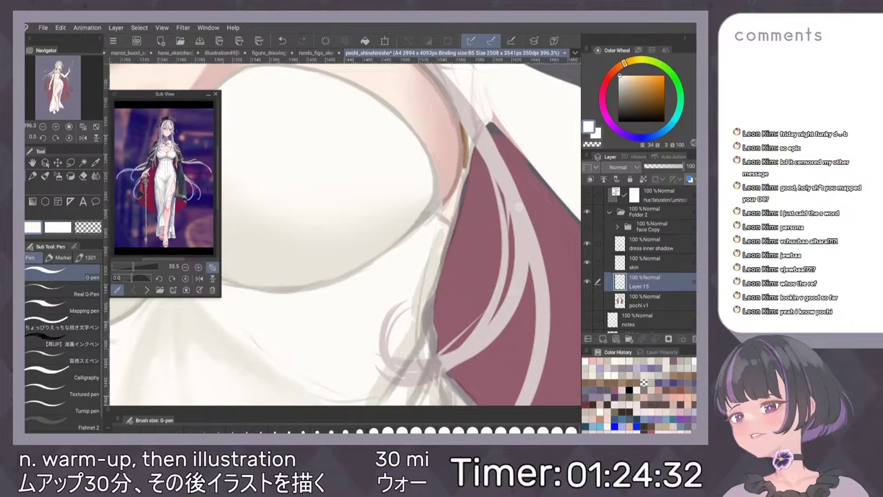
scroll(519, 208, up, 1)
key(p)
drag(433, 164, 405, 256)
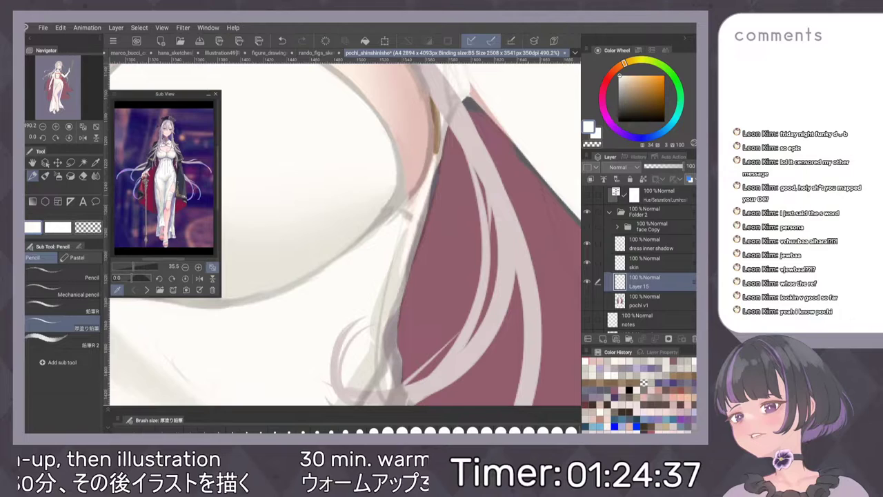
drag(414, 198, 386, 297)
drag(399, 256, 393, 297)
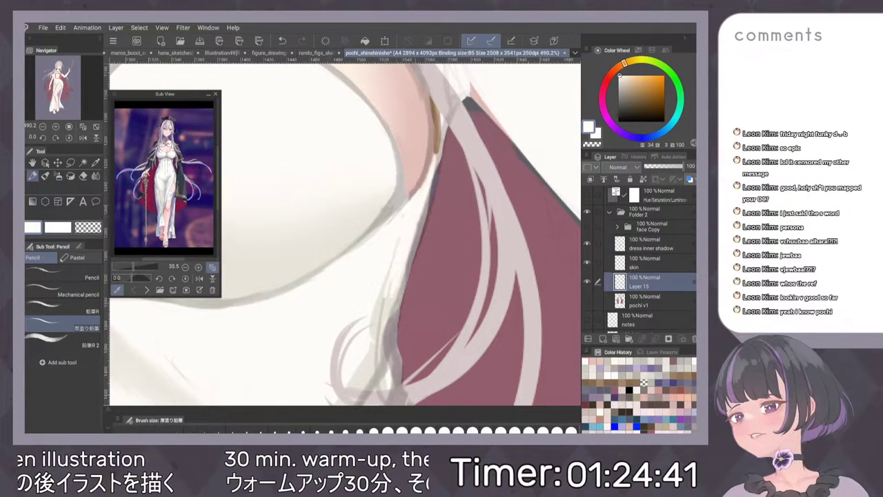
drag(436, 153, 425, 209)
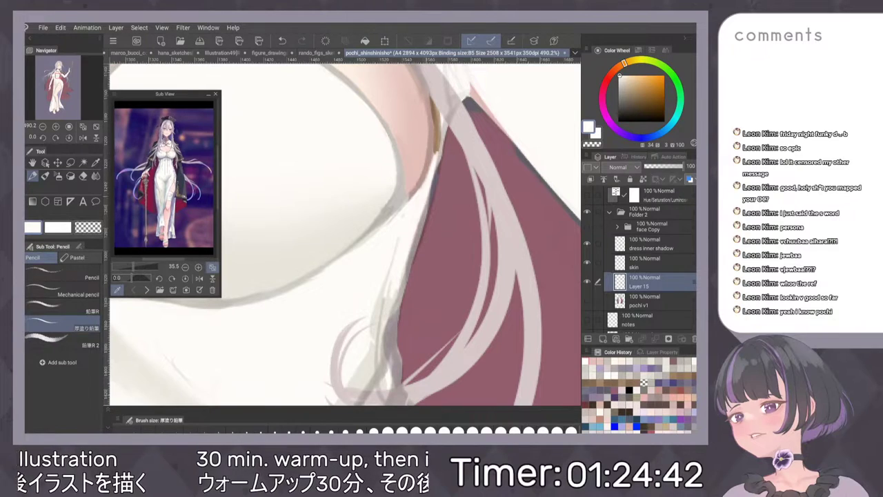
Sample the light grey dress shadow, shade the dress's side strip below the right armpit, and check it on the whole figure.
alt+click(388, 304)
drag(394, 291, 391, 298)
drag(428, 182, 396, 286)
drag(424, 211, 406, 271)
mouse_move(422, 190)
mouse_down()
mouse_move(434, 160)
mouse_move(387, 295)
mouse_up()
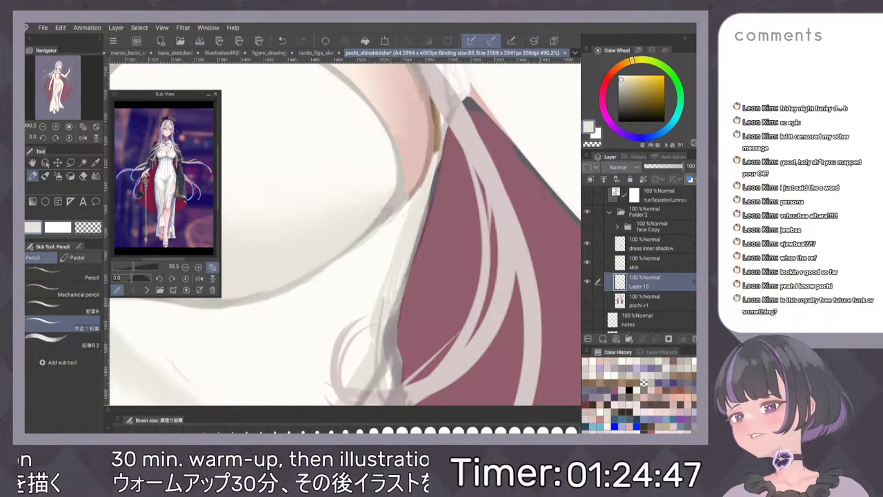
drag(410, 204, 382, 288)
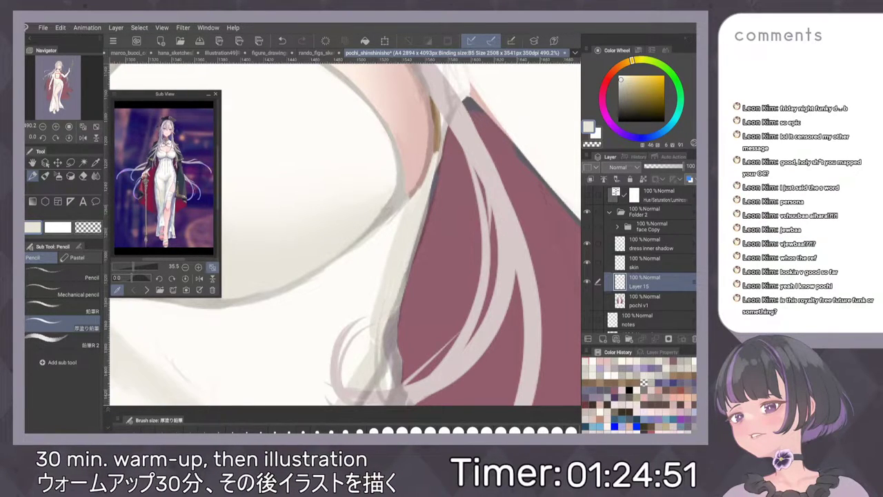
drag(435, 171, 410, 266)
scroll(474, 247, down, 3)
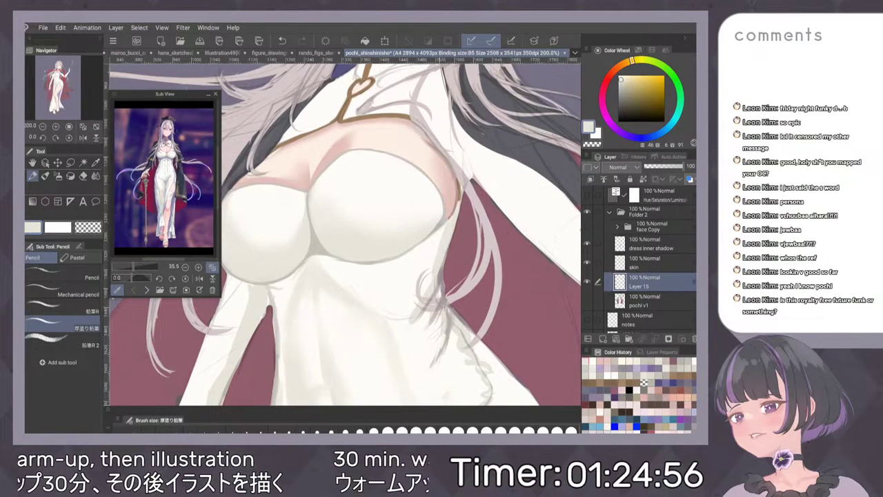
key(ctrl+0)
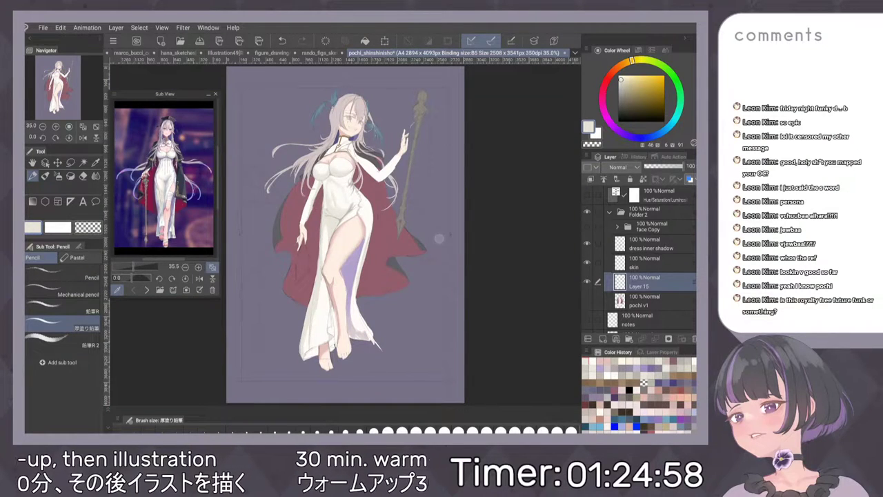
Compare the dress at the hip with Layer 15 hidden and shown, and choose the Paint and apply brush with an off-white.
scroll(439, 238, up, 6)
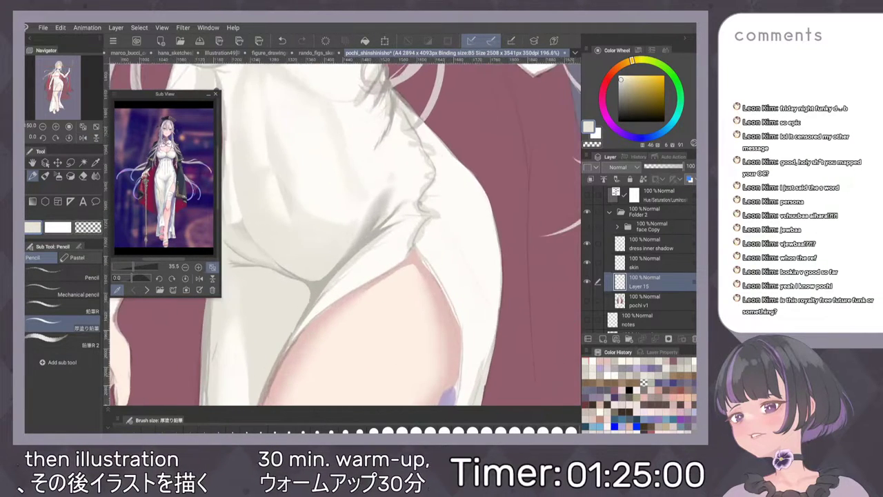
click(588, 282)
click(587, 281)
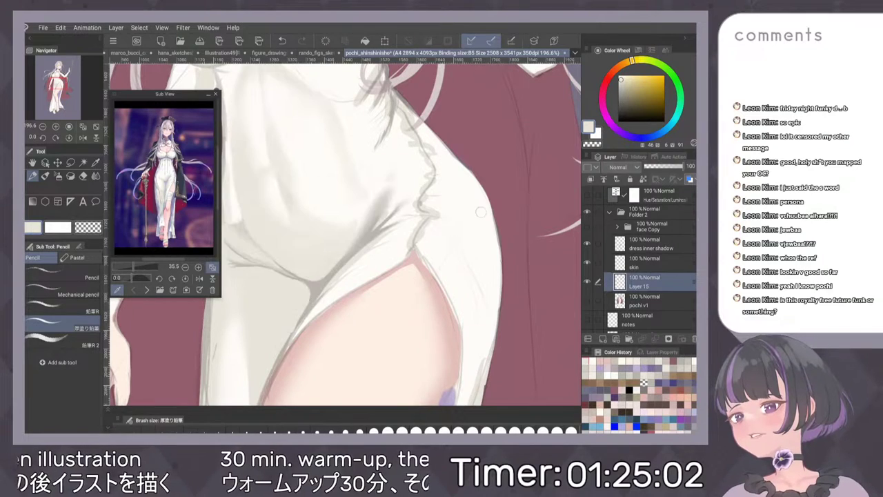
scroll(481, 212, up, 1)
key(b)
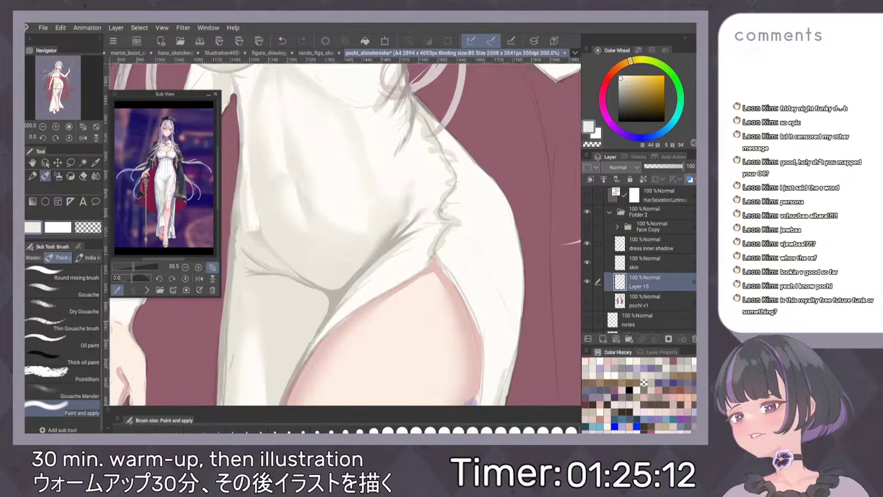
key(ctrl+0)
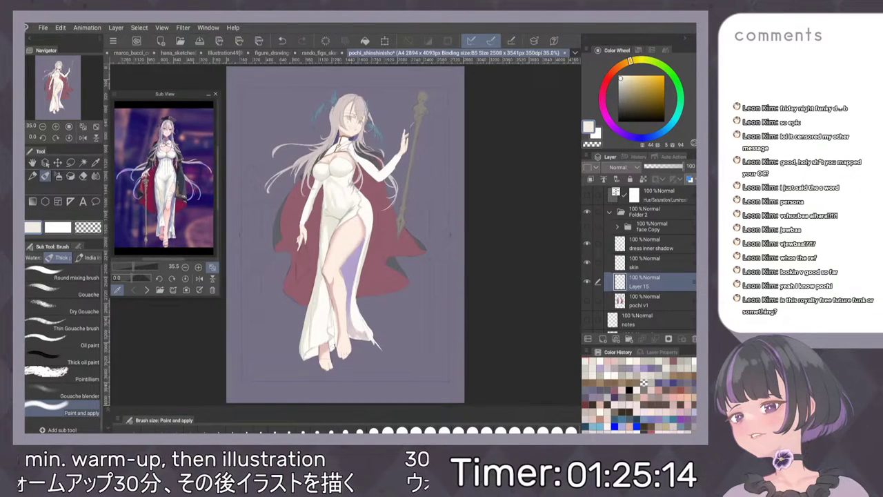
Sample the dress's off-white at the hip and soften the sketch lines beside the side seam with the Dense watercolor brush.
key(ctrl+plus)
key(ctrl+plus)
key(h)
scroll(438, 157, up, 4)
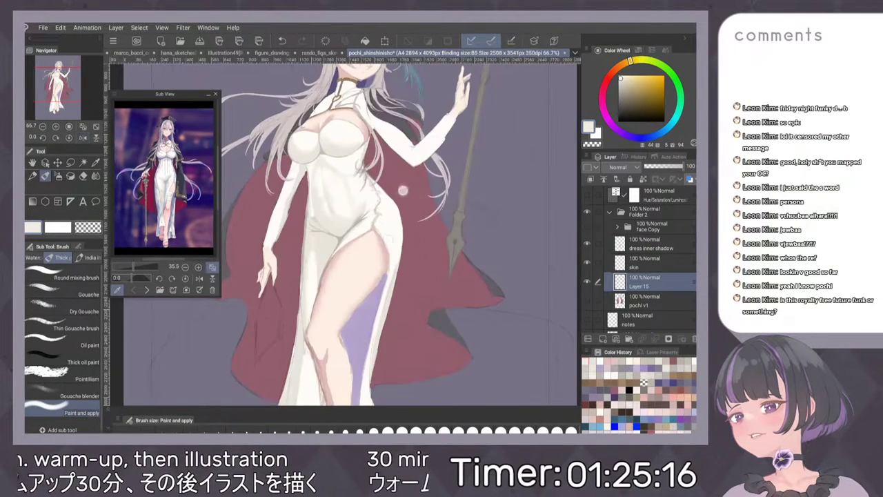
drag(438, 157, 447, 158)
alt+click(360, 211)
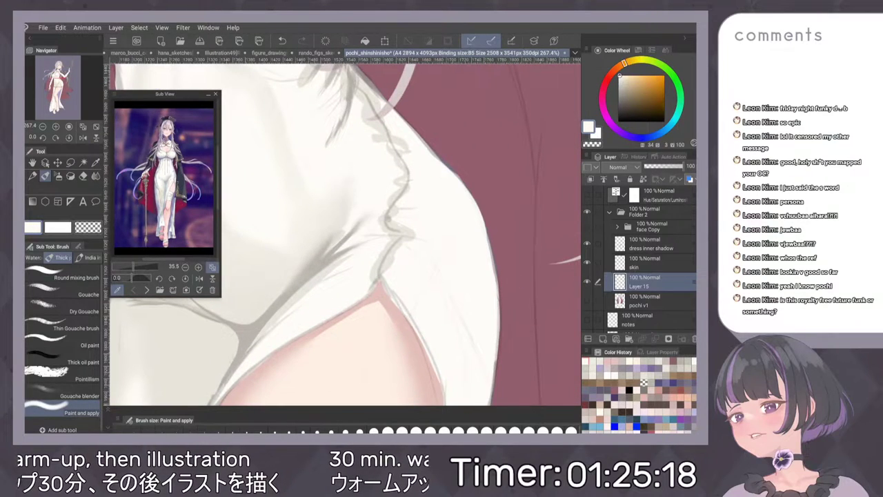
key(b)
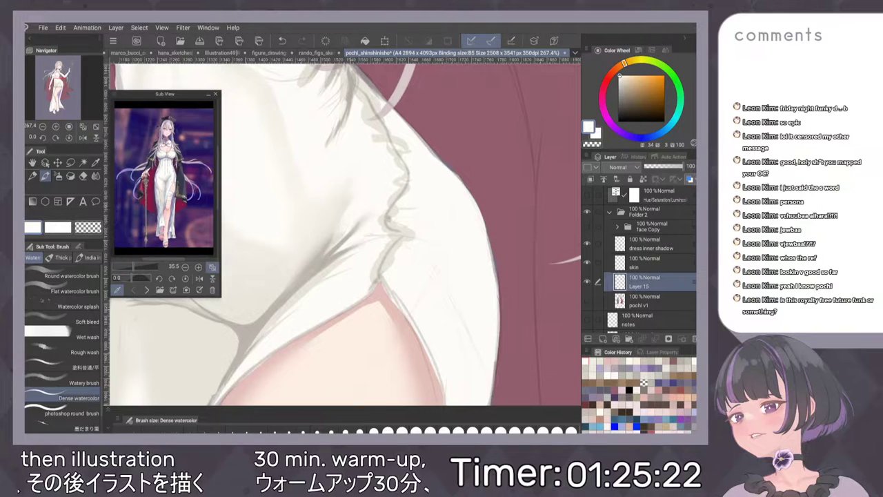
scroll(345, 234, down, 5)
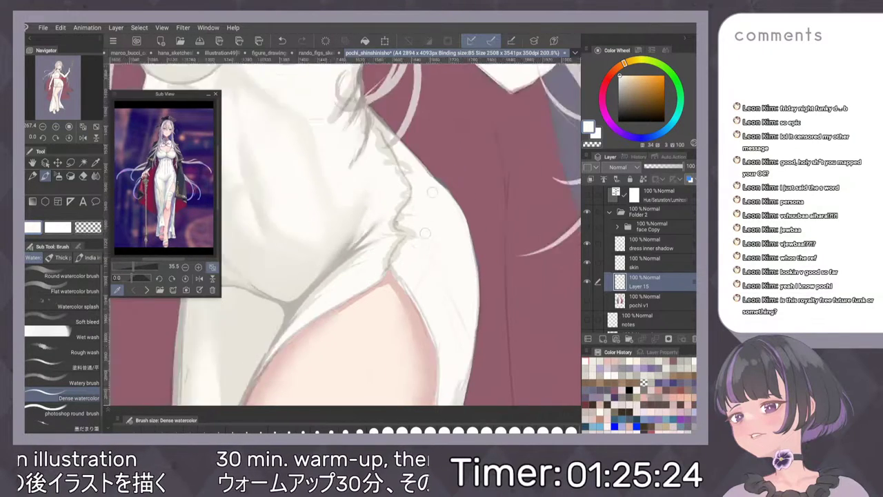
Sample the off-white beside the hip seam and touch up the dress above the slit with a smaller brush.
scroll(345, 234, up, 5)
alt+click(388, 211)
key([)
key([)
key([)
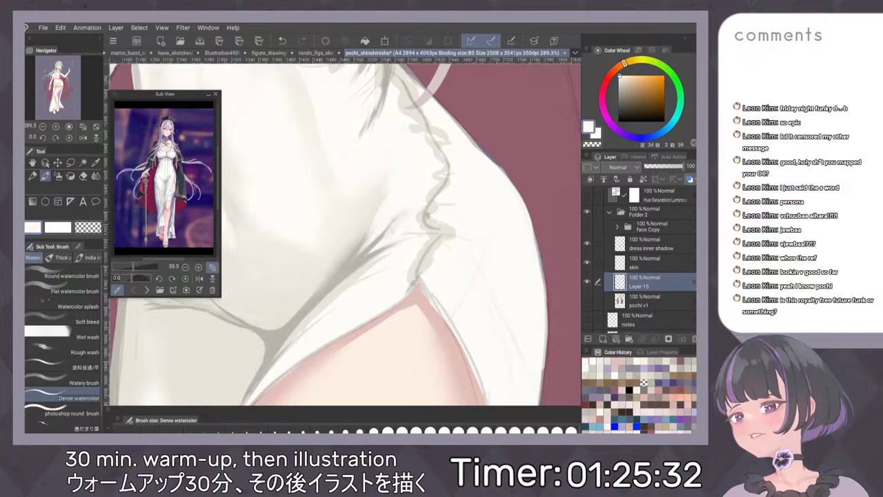
scroll(432, 242, down, 6)
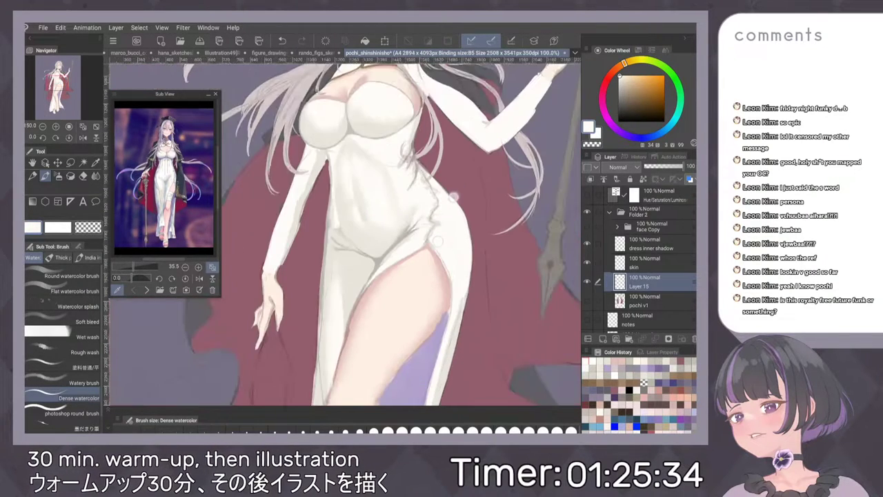
scroll(476, 189, up, 5)
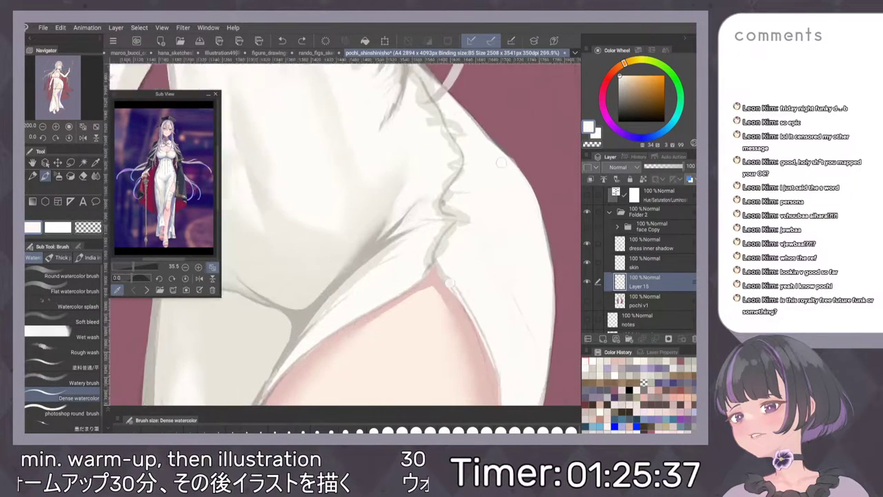
scroll(476, 189, down, 5)
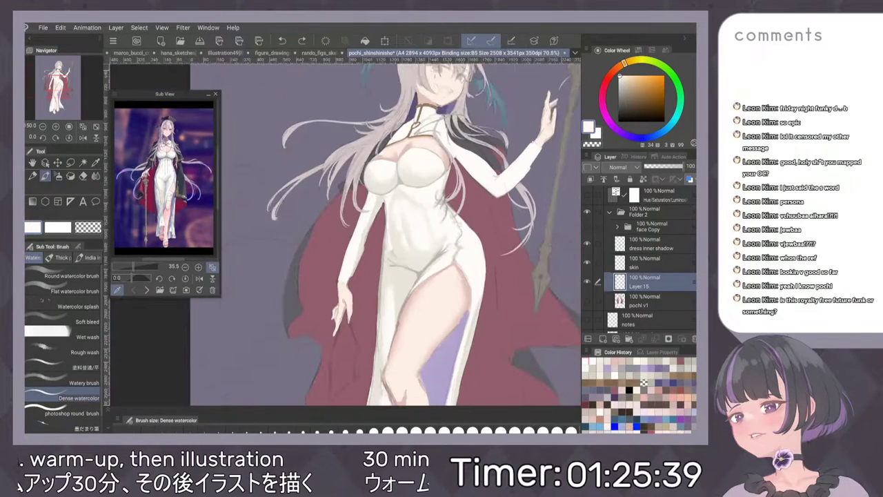
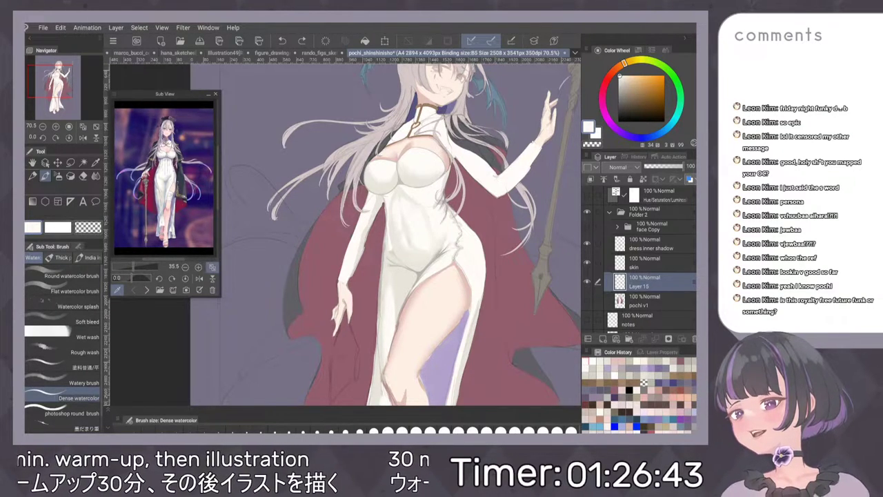
On the skin layer, sample the chest's pink shadow tone and paint the shadow where the two cups meet with the 厚塗り鉛筆 pencil.
scroll(417, 157, up, 5)
scroll(407, 145, up, 4)
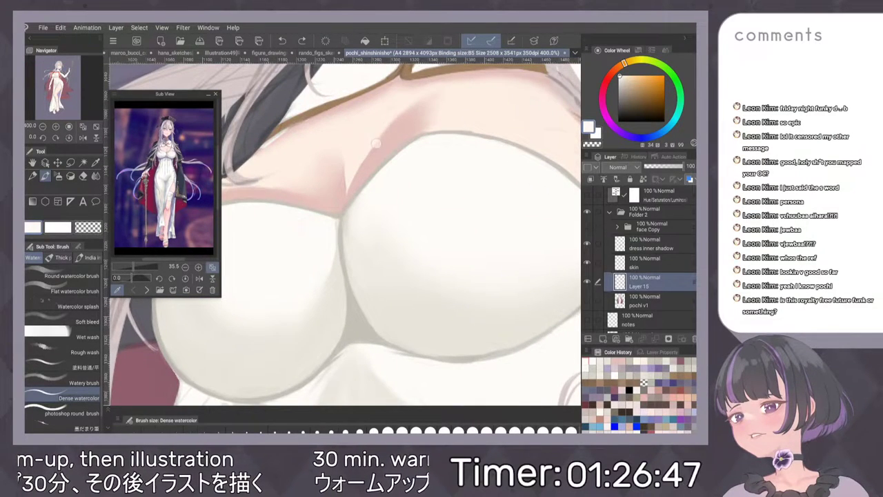
scroll(376, 143, down, 3)
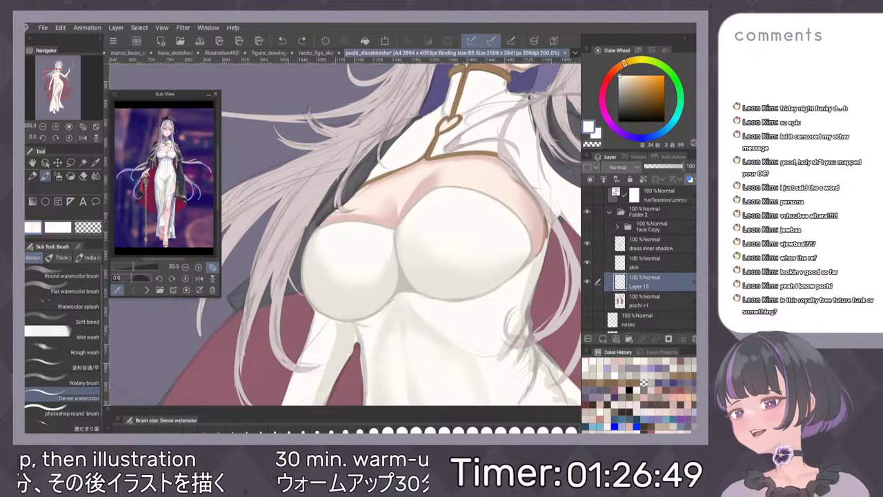
click(636, 266)
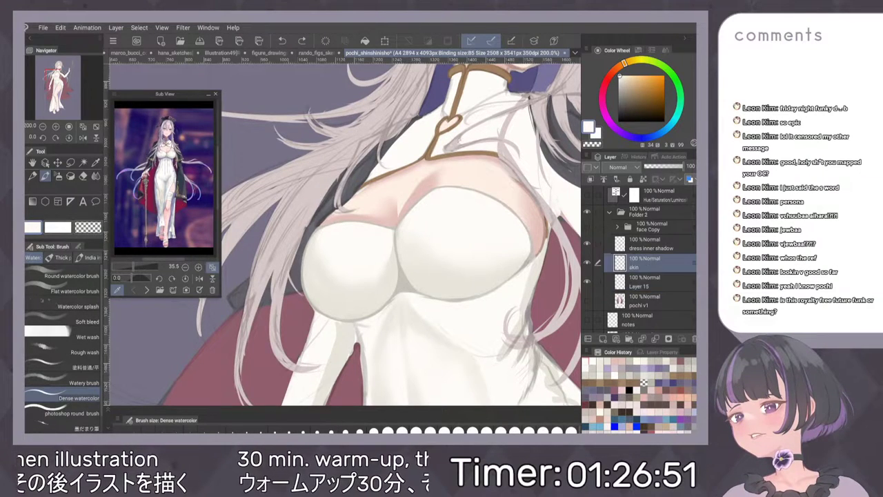
scroll(414, 221, up, 3)
alt+click(414, 211)
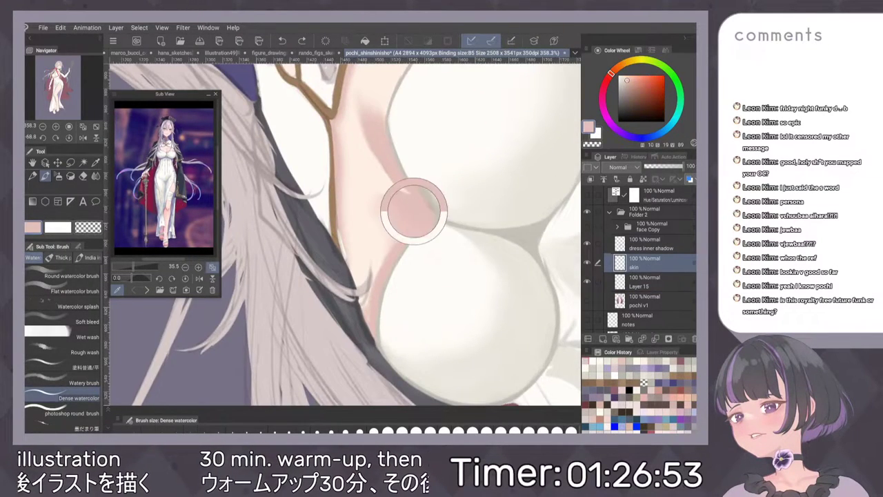
key(p)
drag(449, 217, 469, 256)
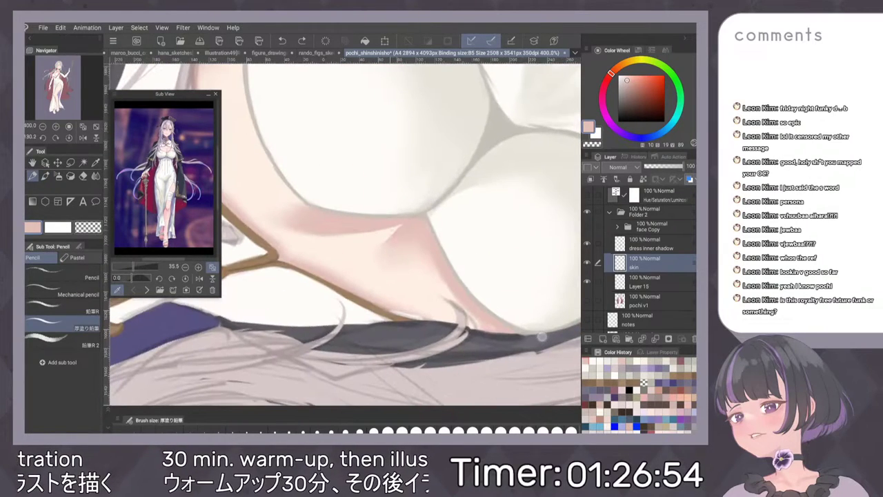
drag(388, 229, 377, 252)
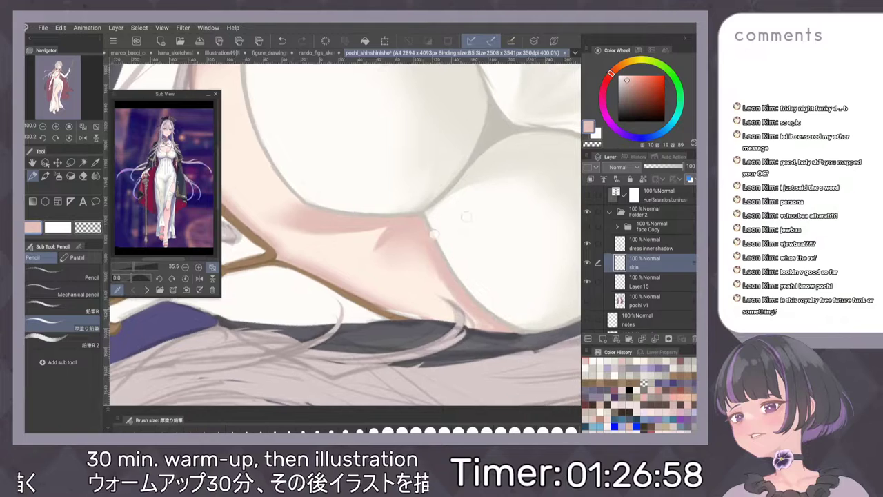
scroll(343, 231, down, 6)
scroll(466, 207, up, 6)
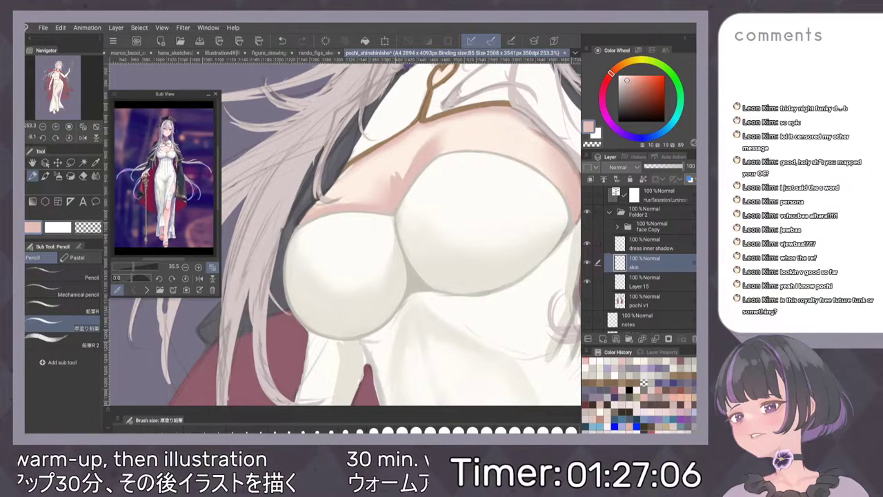
Blend the pink shadow between the cups with the Paint and apply brush, and switch to the Dense watercolor brush.
key(b)
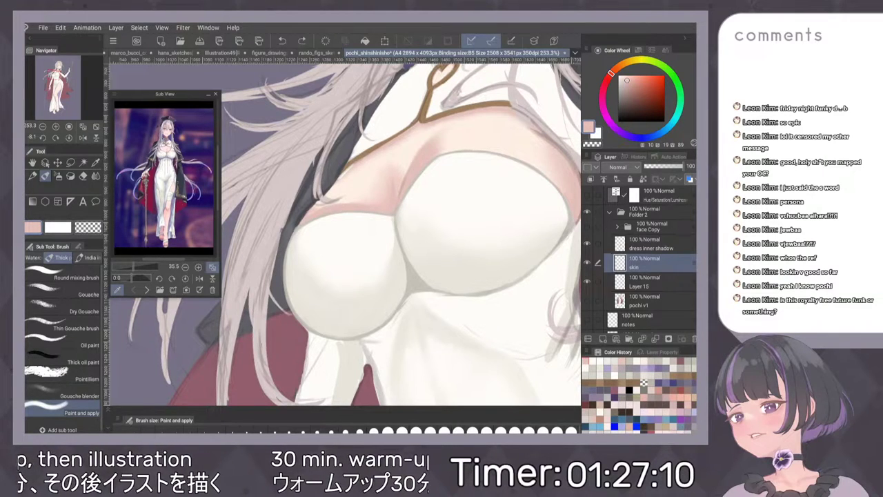
scroll(400, 215, up, 5)
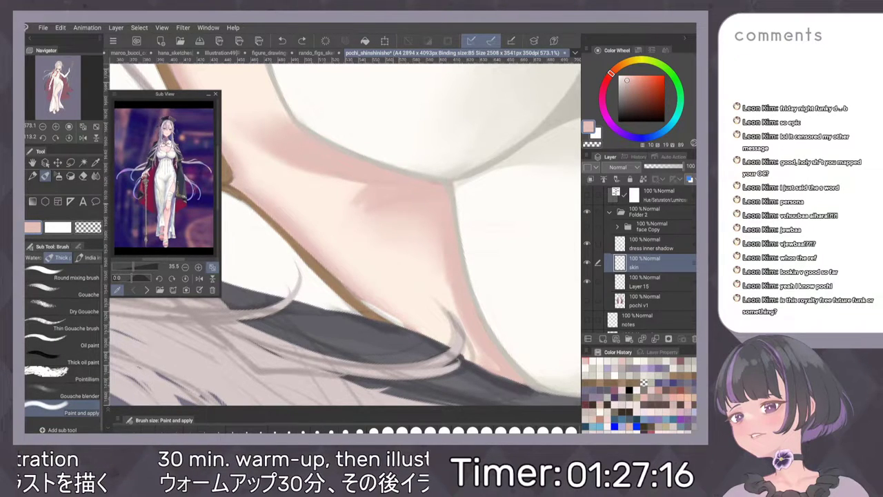
key(b)
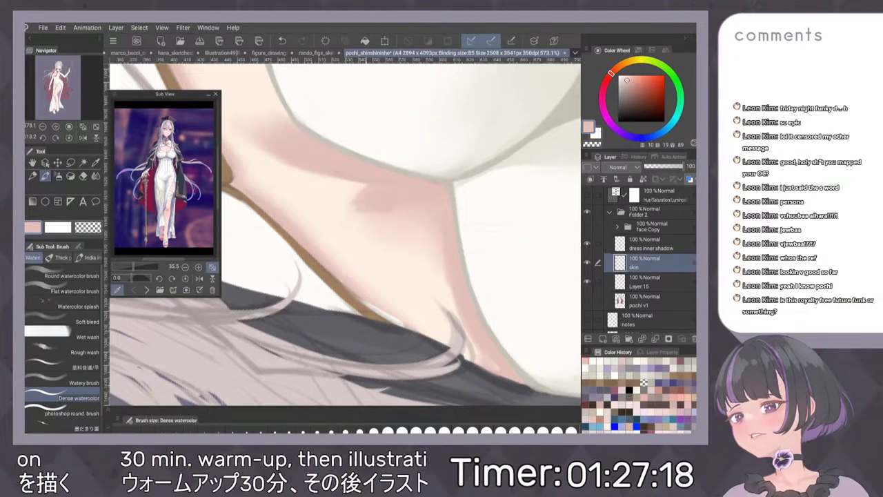
Paint the cleavage shadow on the skin layer with Dense watercolor and blend its edges with the Paint and apply brush.
drag(362, 196, 350, 208)
key(b)
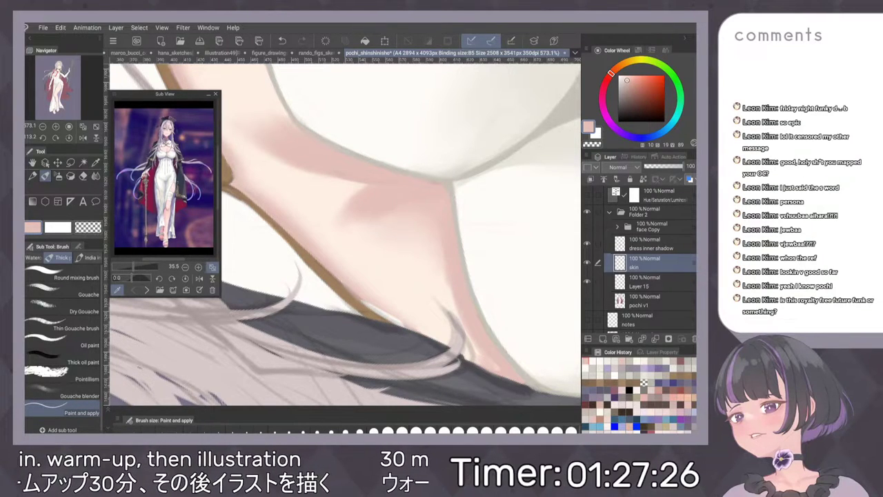
key(ctrl+0)
scroll(304, 183, up, 7)
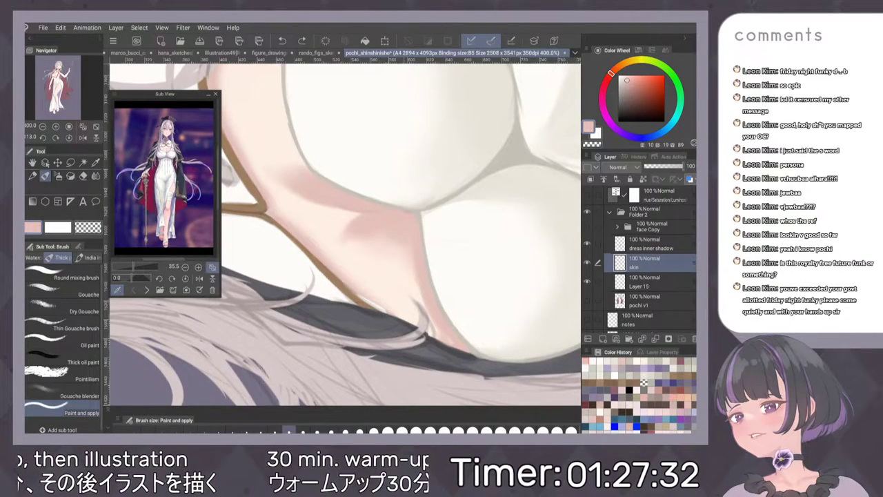
key(ctrl+0)
key(ctrl+plus)
key(ctrl+plus)
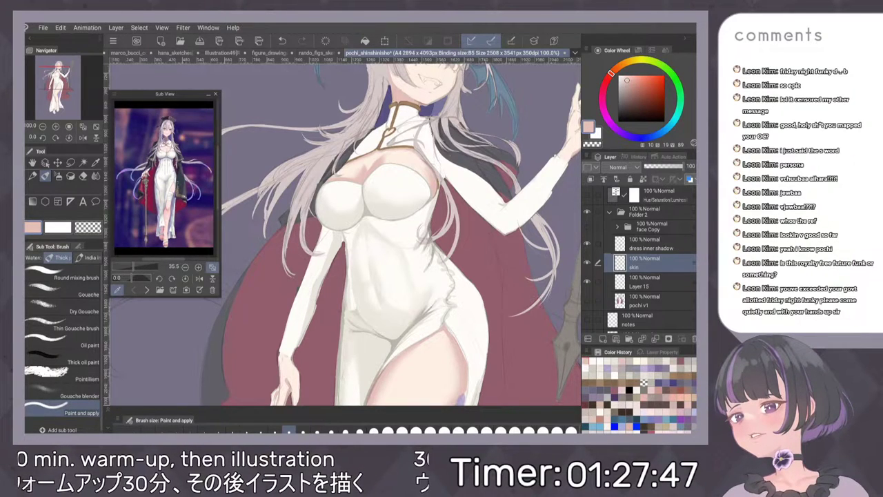
Soften the chest skin shading with a light peach tone using the Soft airbrush on the skin layer.
scroll(441, 234, down, 4)
scroll(442, 235, up, 5)
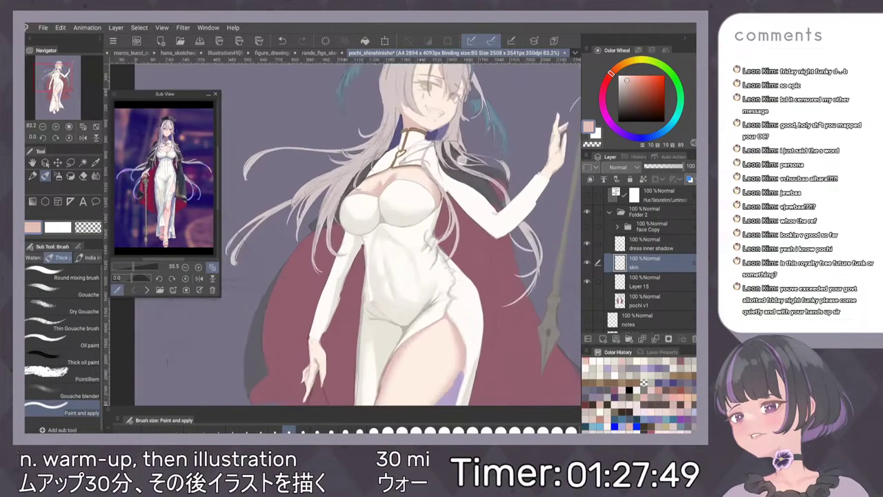
scroll(474, 144, up, 3)
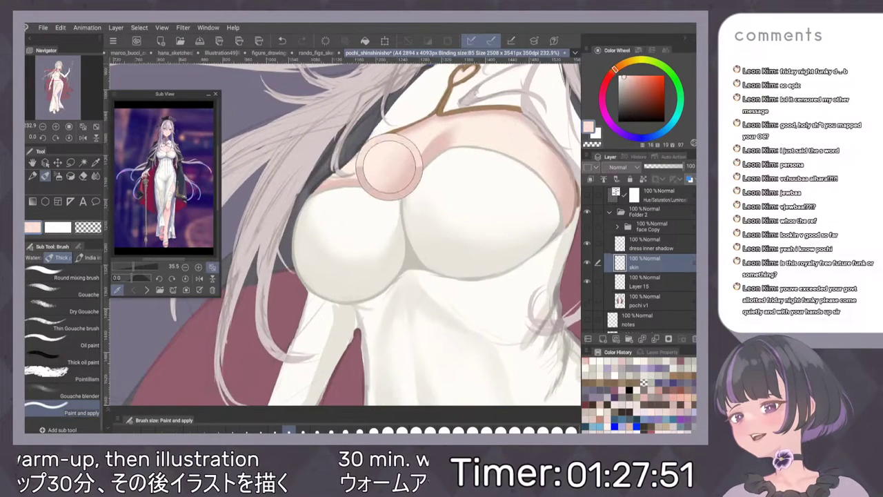
key(b)
scroll(461, 144, up, 3)
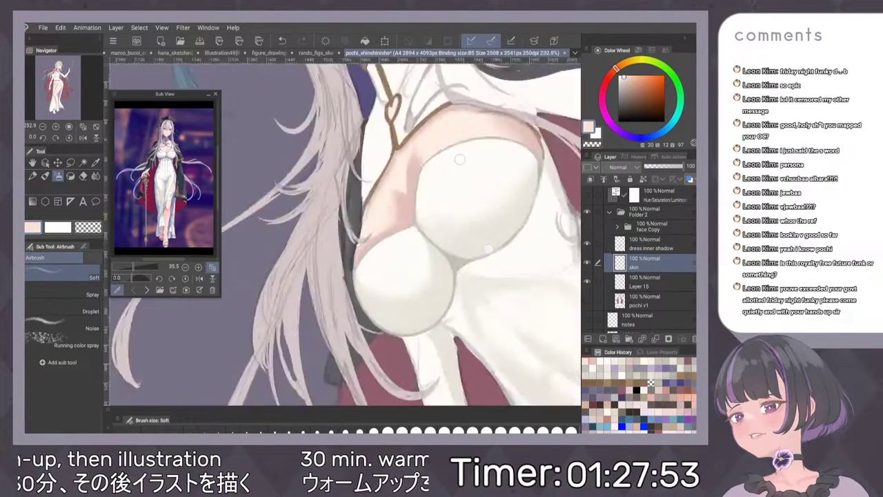
scroll(461, 144, up, 2)
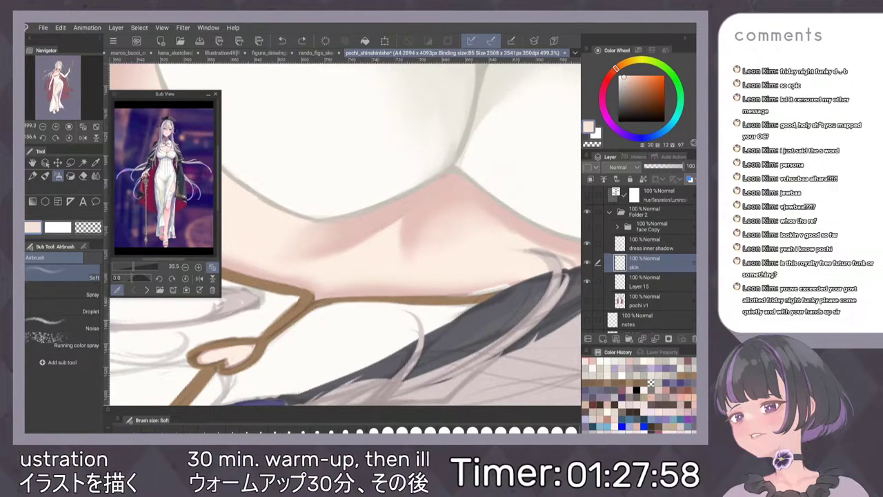
scroll(400, 235, down, 2)
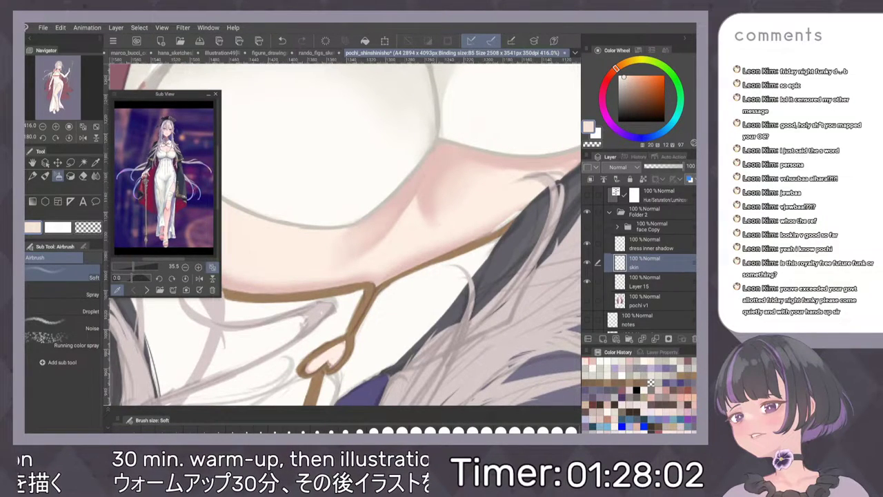
key(ctrl+0)
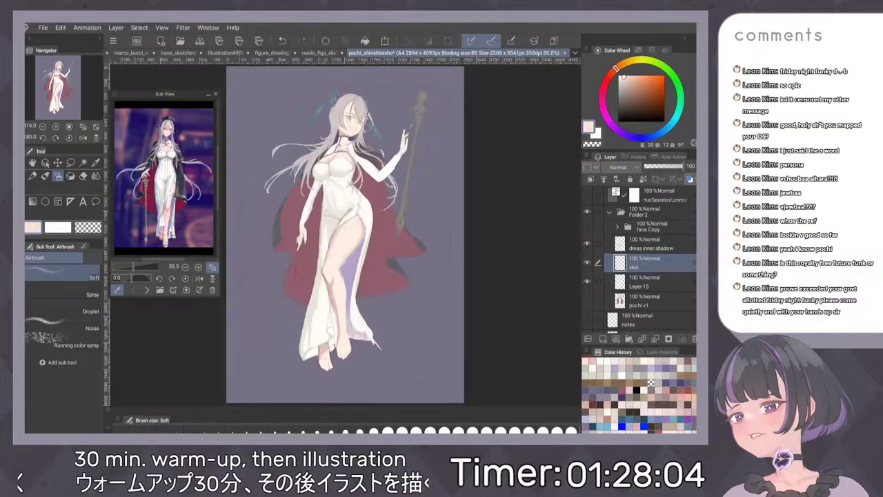
Undo the last stroke, repaint the light area of the chest skin with Dense watercolor and blend it with Paint and apply.
scroll(357, 219, up, 2)
scroll(356, 219, up, 2)
mouse_move(462, 147)
mouse_down()
mouse_move(395, 147)
mouse_move(463, 147)
mouse_up()
scroll(449, 207, down, 2)
scroll(449, 206, up, 5)
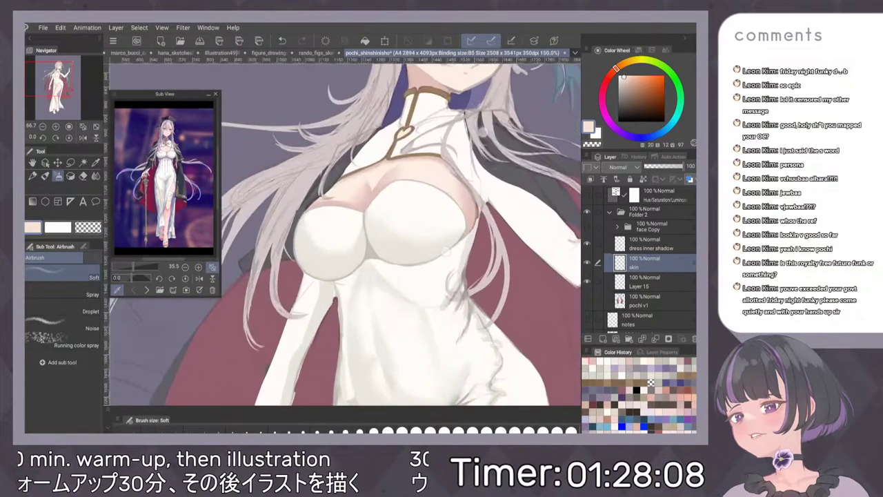
key(b)
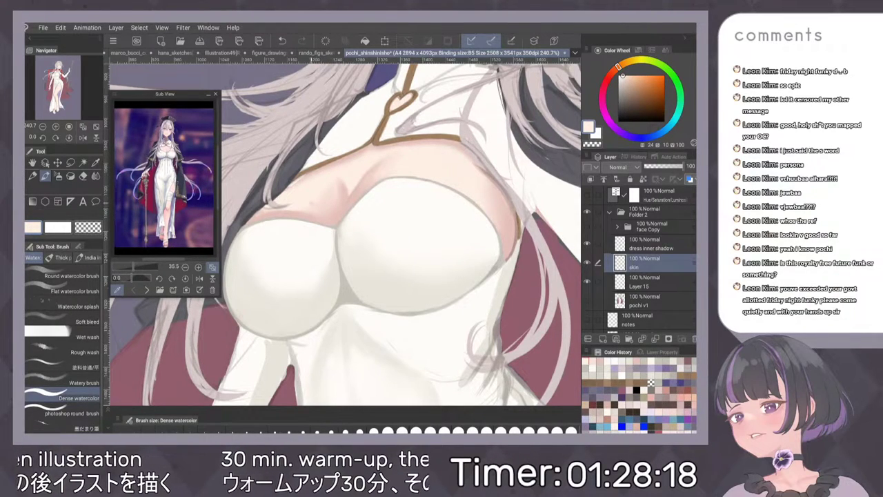
key(ctrl+z)
mouse_move(418, 203)
mouse_down()
mouse_move(419, 219)
mouse_move(394, 183)
mouse_up()
key(b)
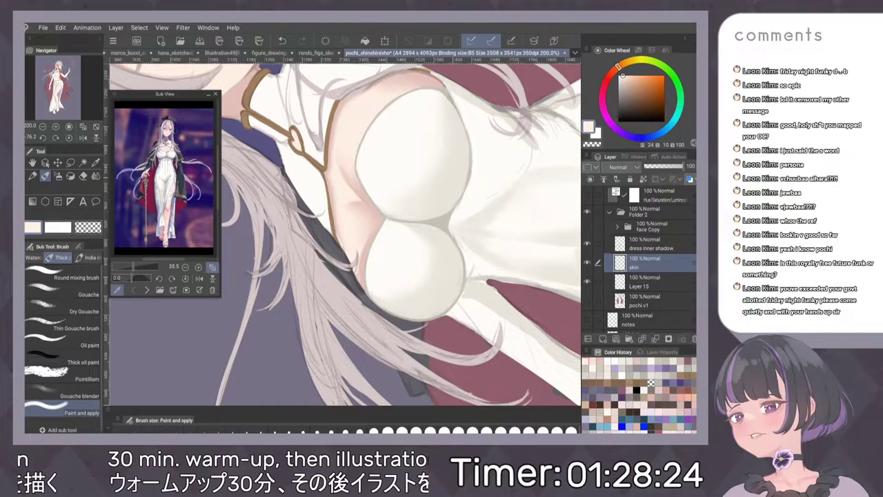
scroll(428, 193, down, 6)
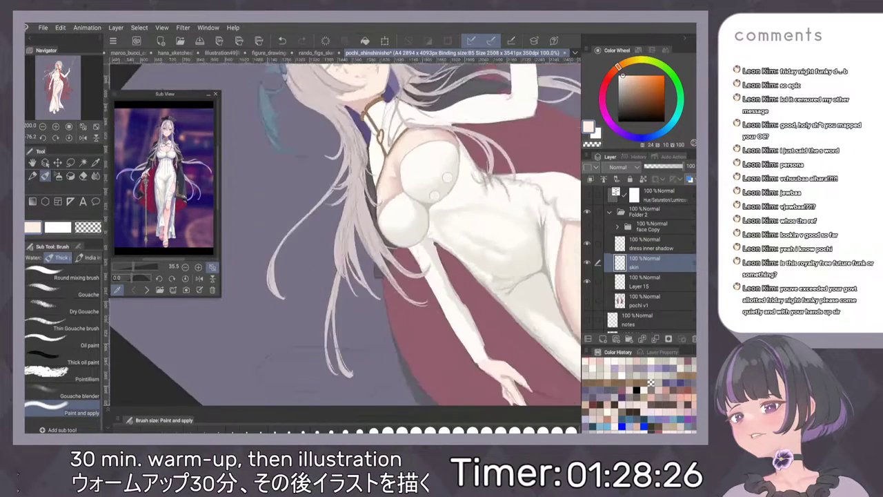
scroll(427, 194, up, 4)
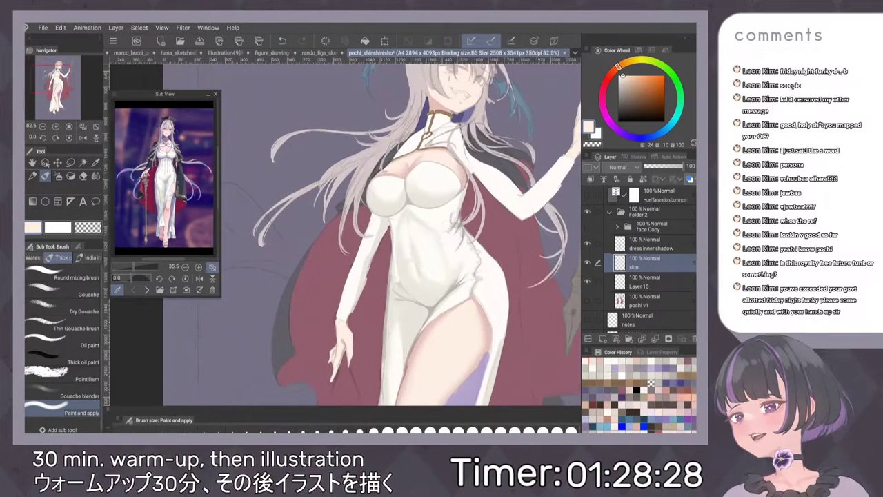
Sample a pink skin tone from the chest and refine the cleavage shading with the 厚塗り鉛筆 pencil.
scroll(425, 131, up, 2)
key(h)
key(h)
scroll(422, 187, up, 2)
drag(321, 307, 423, 233)
scroll(463, 204, up, 2)
alt+click(449, 186)
alt+click(445, 189)
key(p)
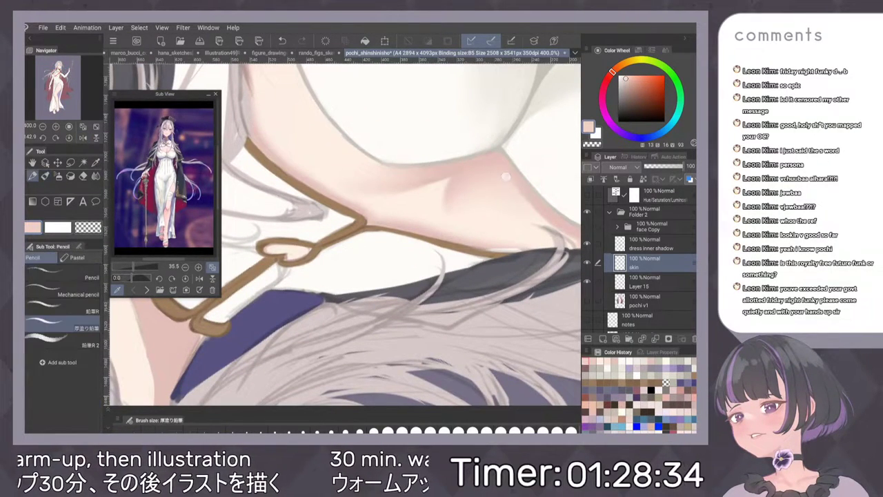
scroll(499, 153, up, 1)
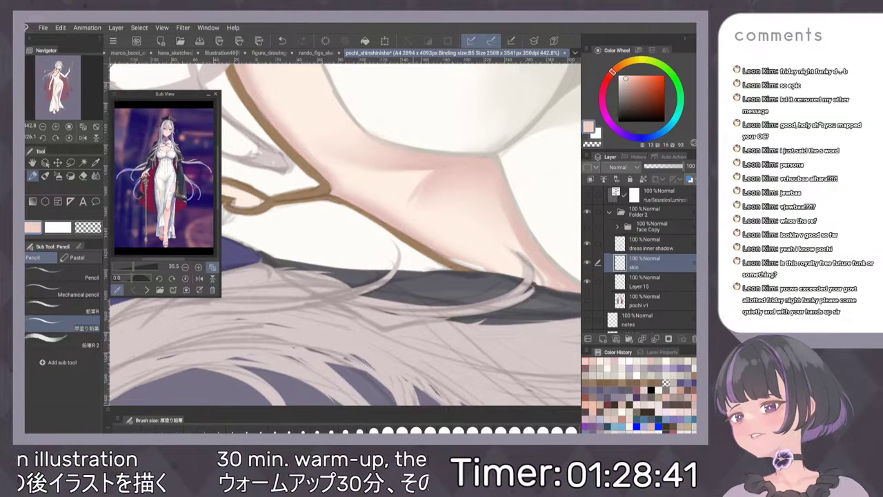
scroll(493, 136, down, 6)
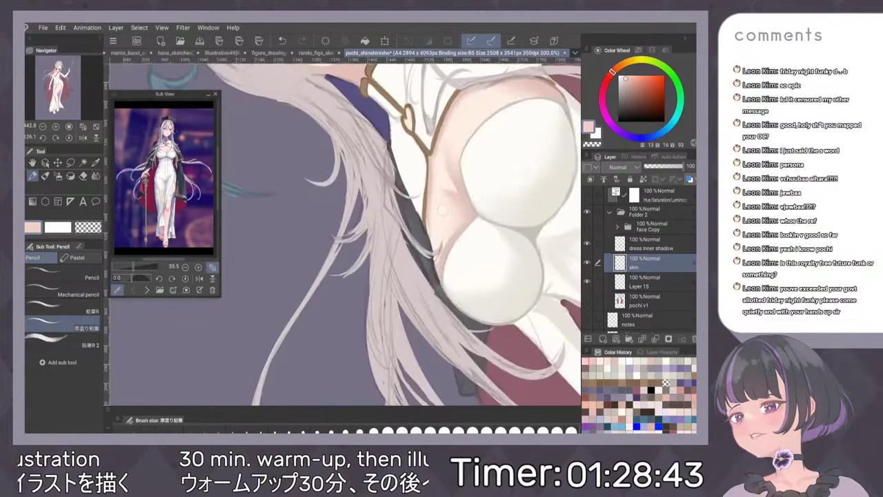
scroll(453, 214, up, 2)
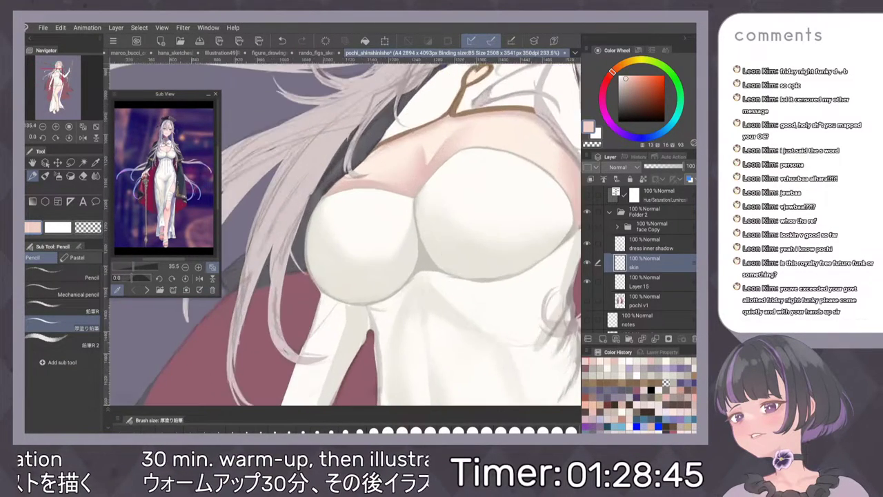
key(ctrl+0)
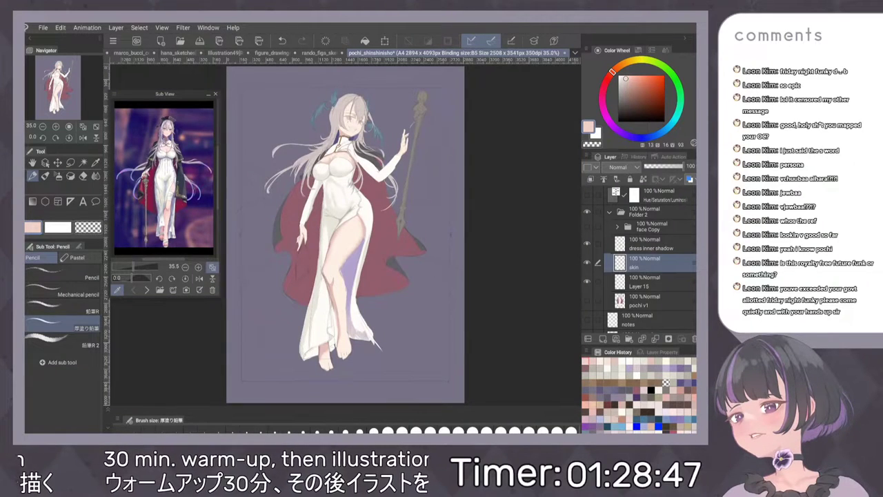
Define the cleavage shadow's edge with sampled skin tones, and toggle the skin layer's visibility to compare the shading.
scroll(342, 140, up, 4)
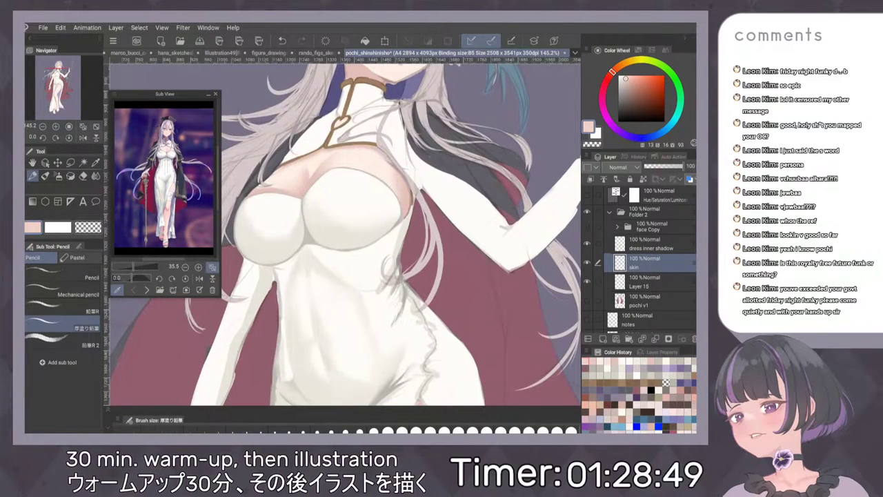
scroll(496, 220, down, 2)
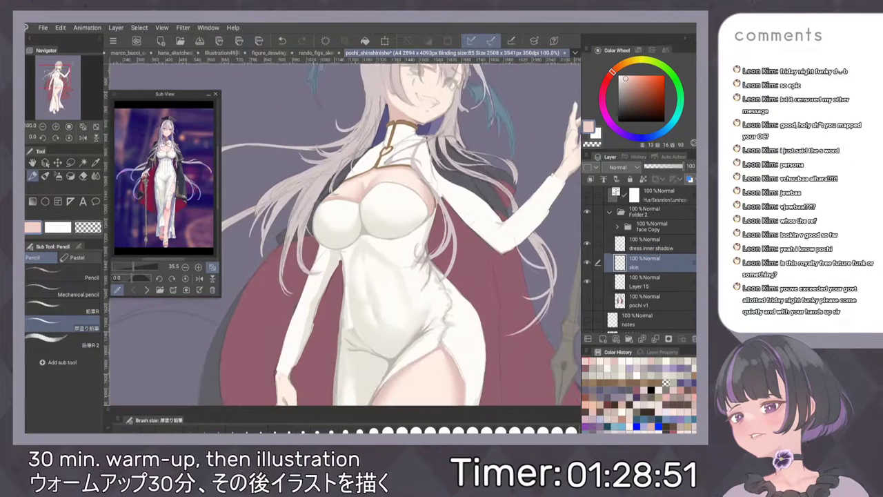
scroll(345, 220, up, 5)
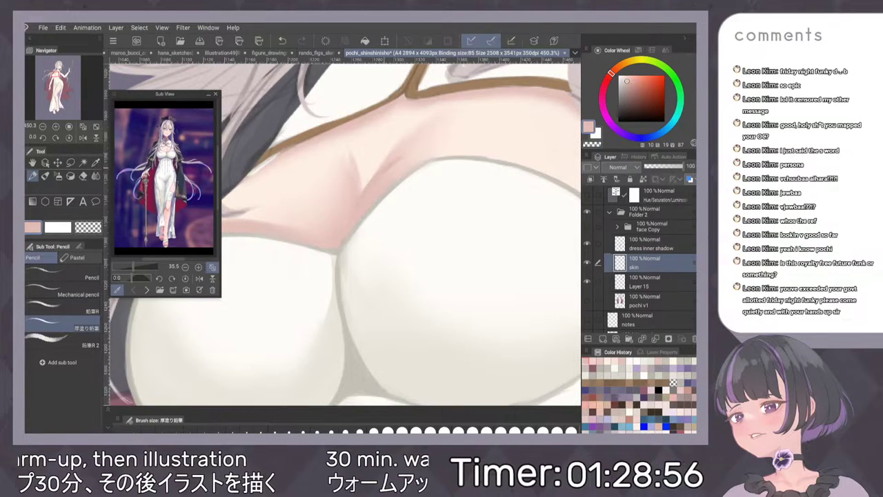
alt+click(385, 156)
drag(381, 156, 367, 177)
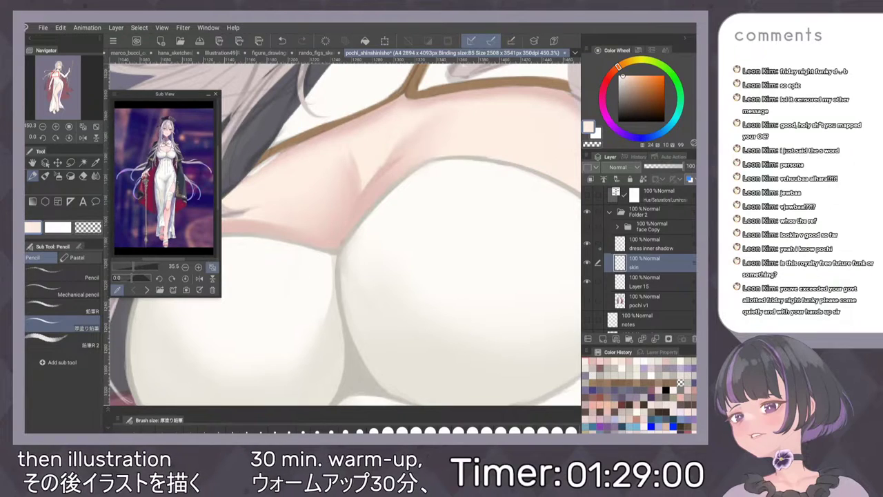
click(587, 263)
click(588, 263)
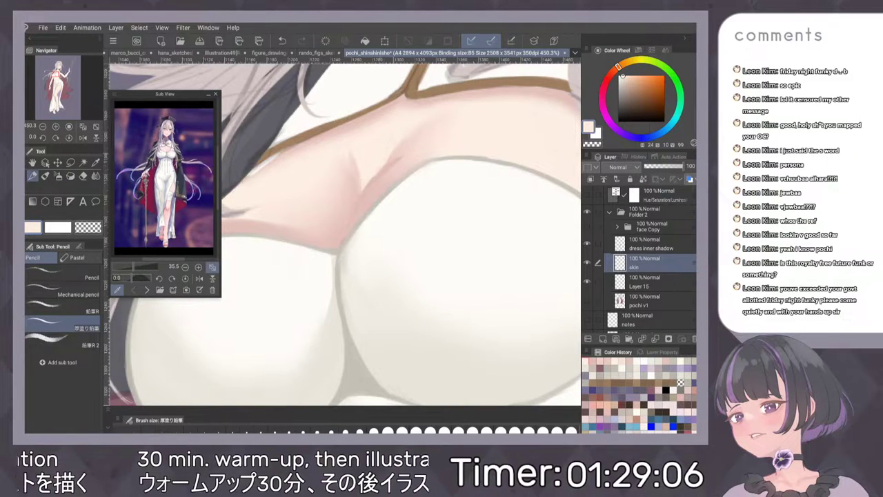
Undo the last stroke and rework the cleavage shadow's edge with sampled pink shadow and light skin tones.
key(ctrl+z)
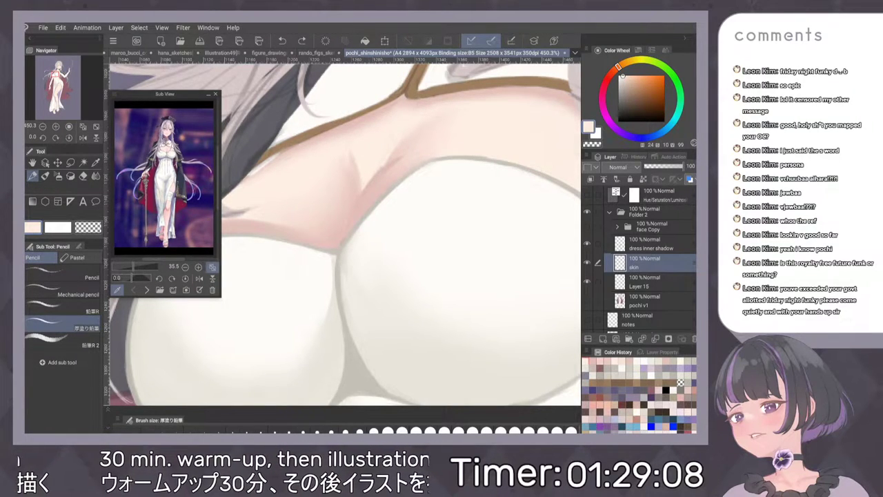
alt+click(393, 153)
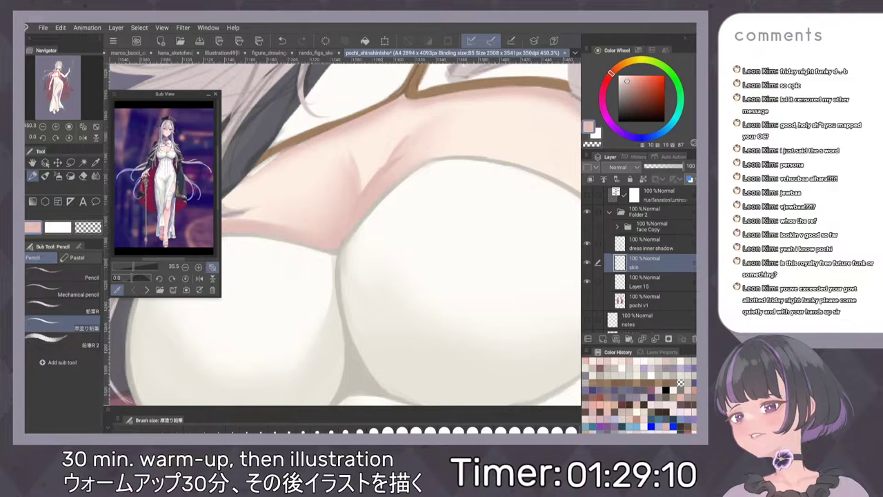
alt+click(374, 166)
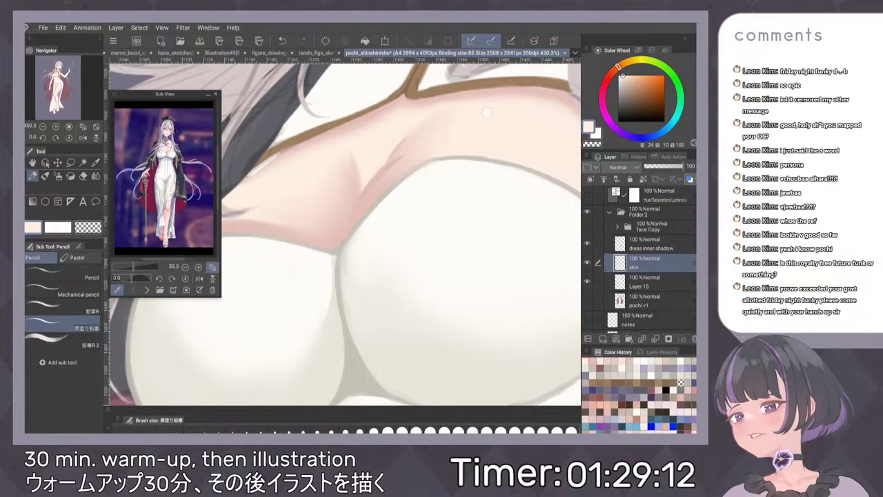
scroll(450, 197, down, 5)
scroll(449, 198, up, 2)
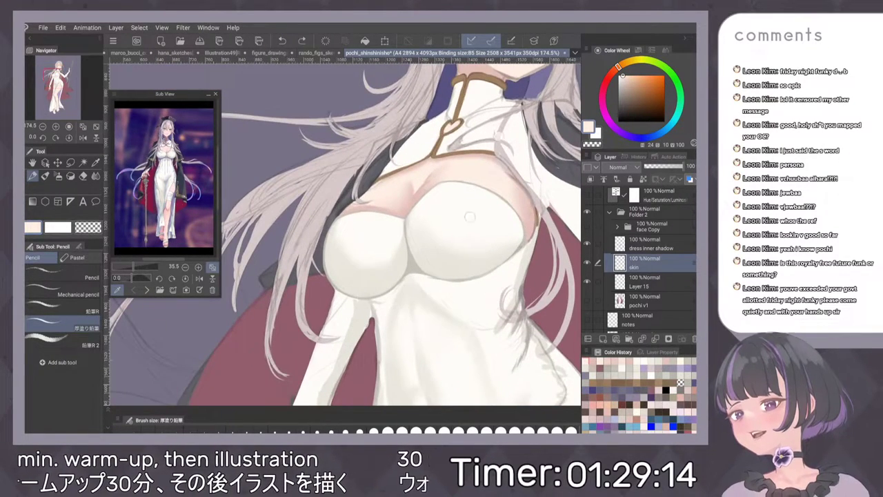
scroll(481, 226, down, 1)
scroll(481, 226, down, 1)
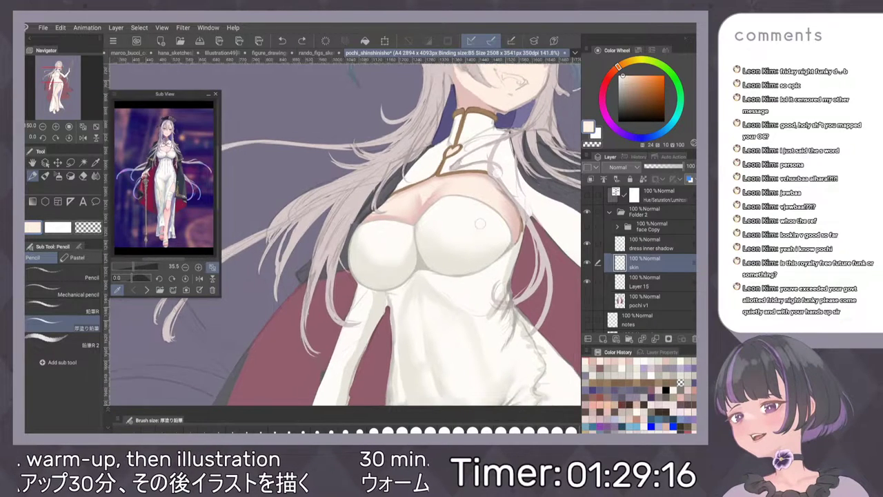
scroll(481, 225, down, 1)
scroll(482, 225, up, 3)
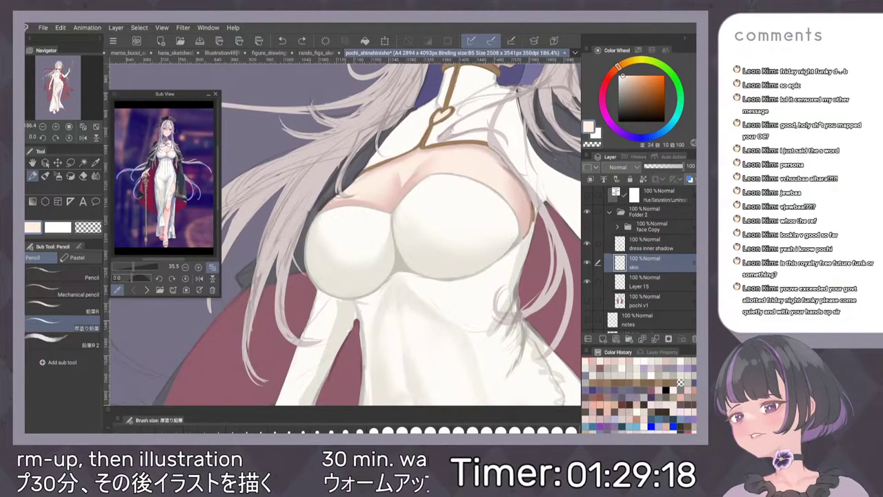
Paint the crease above the neckline with a sampled pink shadow tone and blend it with the Paint and apply brush.
scroll(483, 232, up, 5)
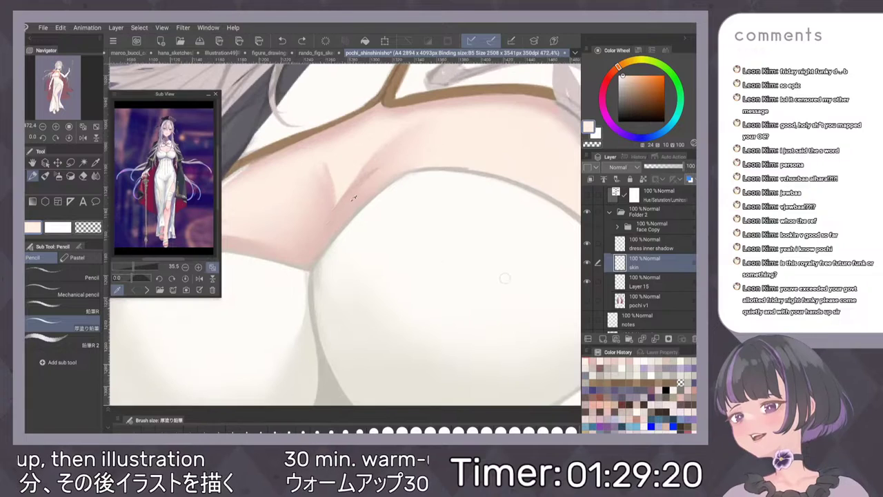
alt+click(347, 204)
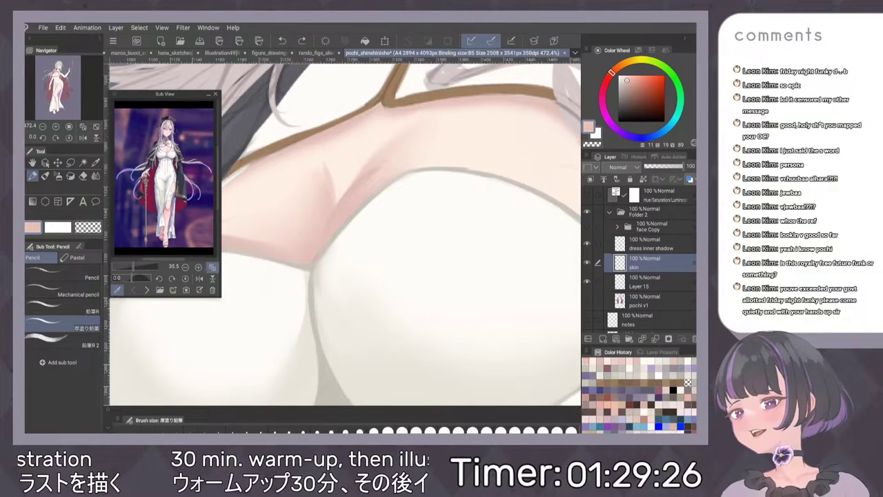
key(b)
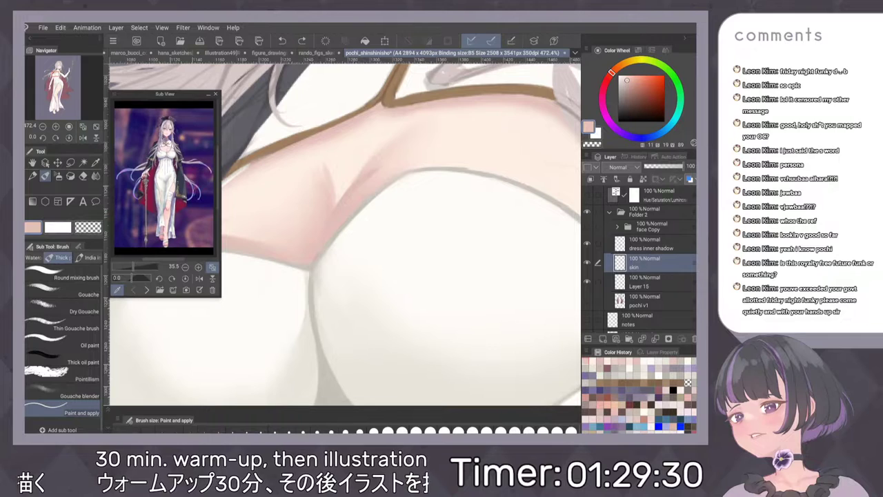
key(ctrl+0)
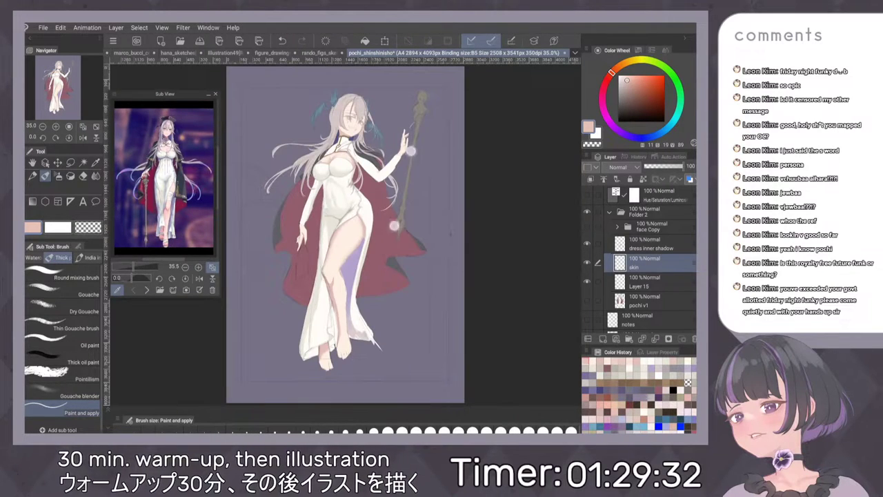
scroll(395, 224, up, 2)
key(ctrl+minus)
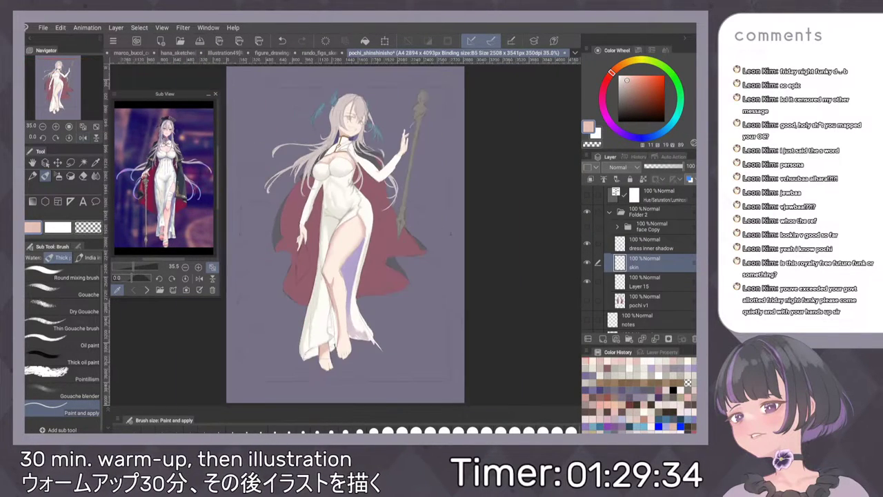
Sample the pink shadow tone from below the knee and switch to the Dense watercolor brush.
key(ctrl+plus)
key(ctrl+plus)
key(ctrl+plus)
key(ctrl+plus)
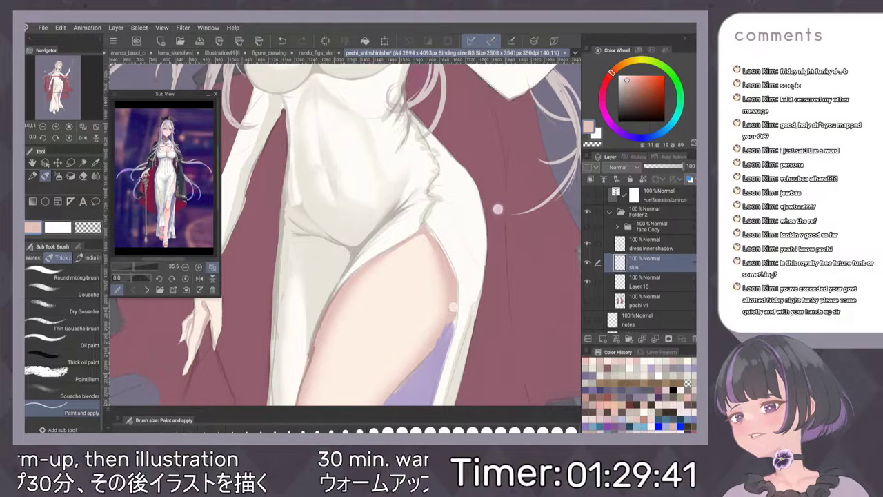
scroll(345, 231, down, 4)
scroll(345, 231, up, 1)
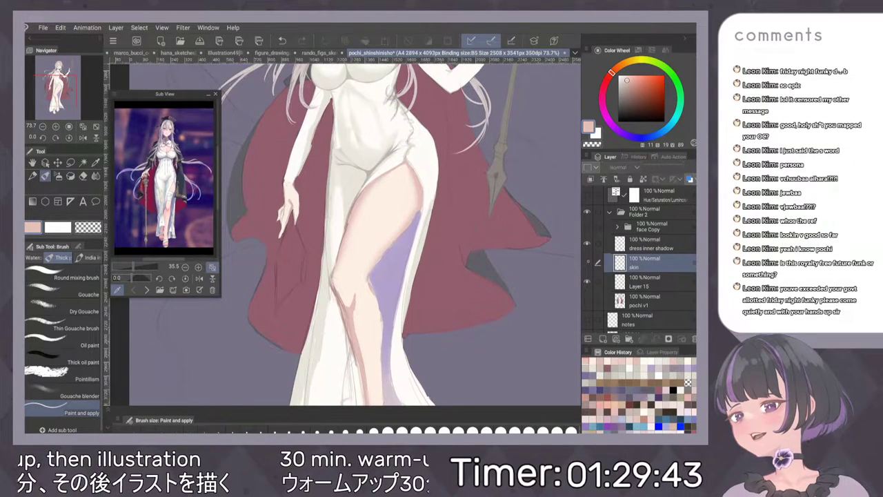
scroll(451, 256, up, 6)
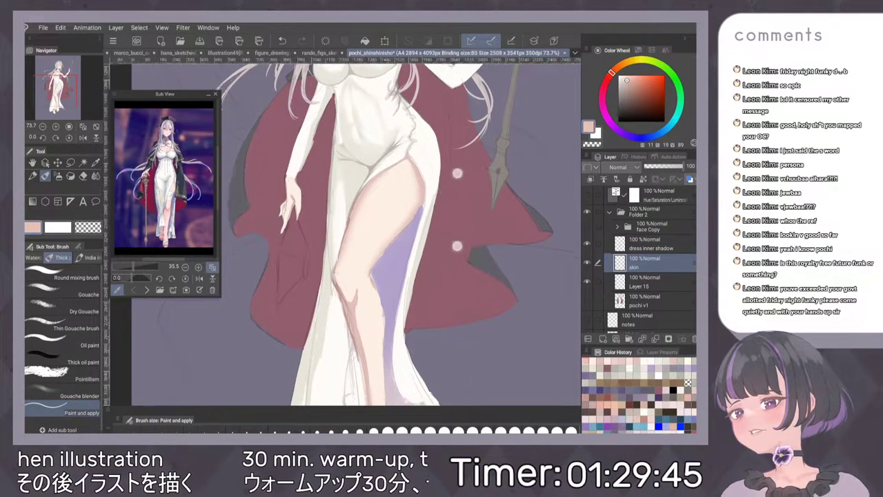
alt+click(413, 156)
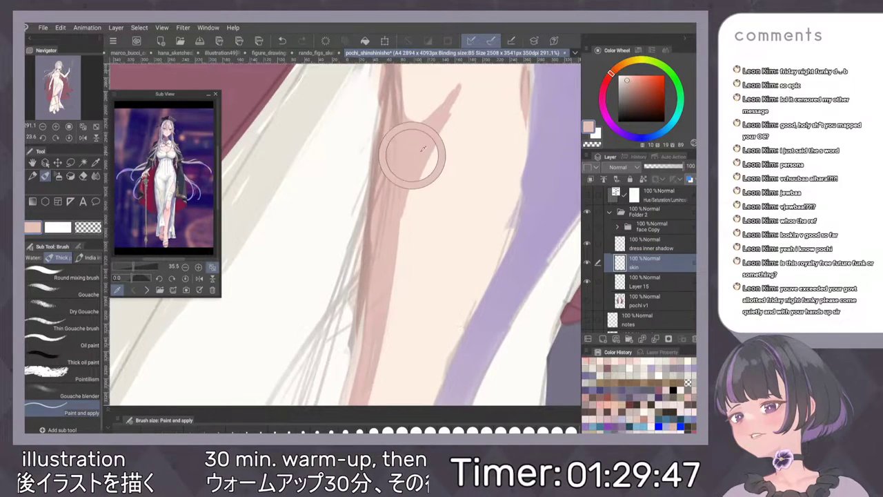
scroll(445, 198, down, 2)
key(b)
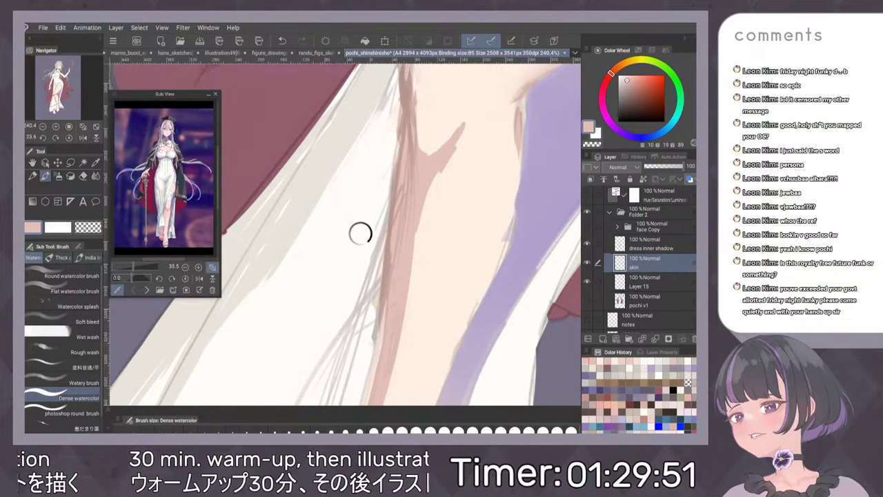
Try to paint over the shin's shadowed edge with a sampled light skin tone.
alt+click(449, 190)
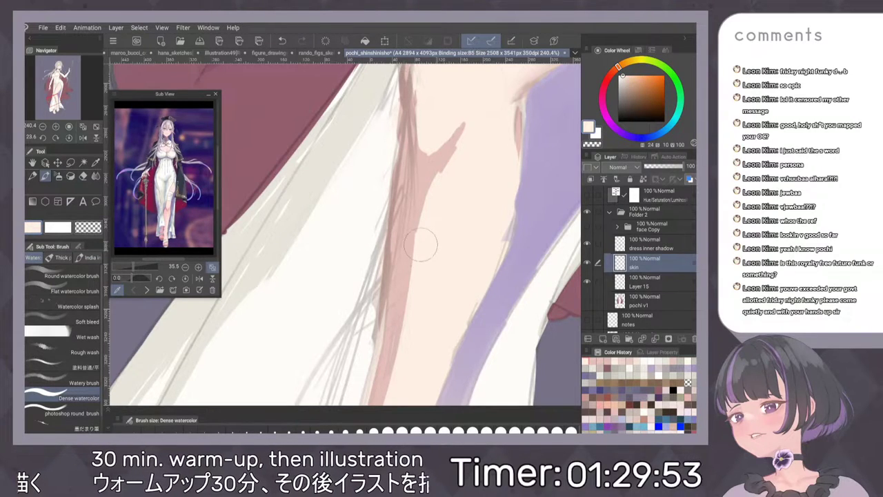
drag(407, 158, 399, 254)
key(ctrl+z)
Paint over the sketch lines along the upper shin's shadowed edge with the sampled pink shadow tone.
alt+click(423, 184)
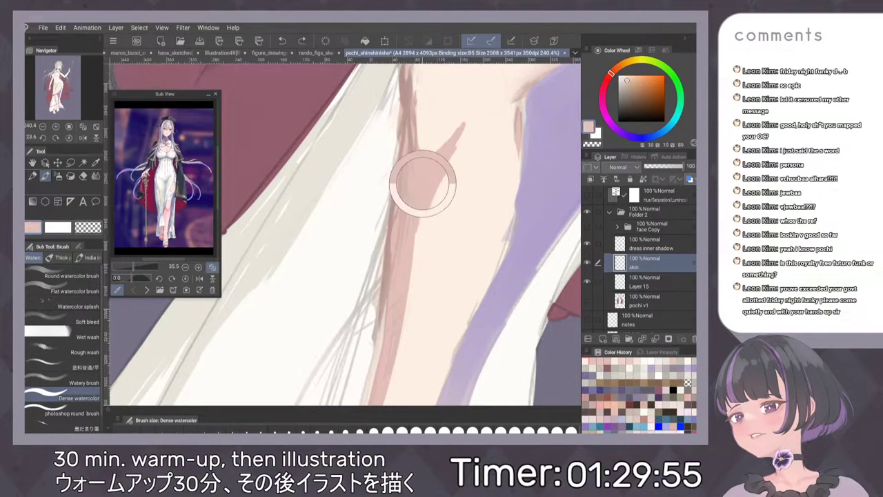
drag(413, 159, 404, 220)
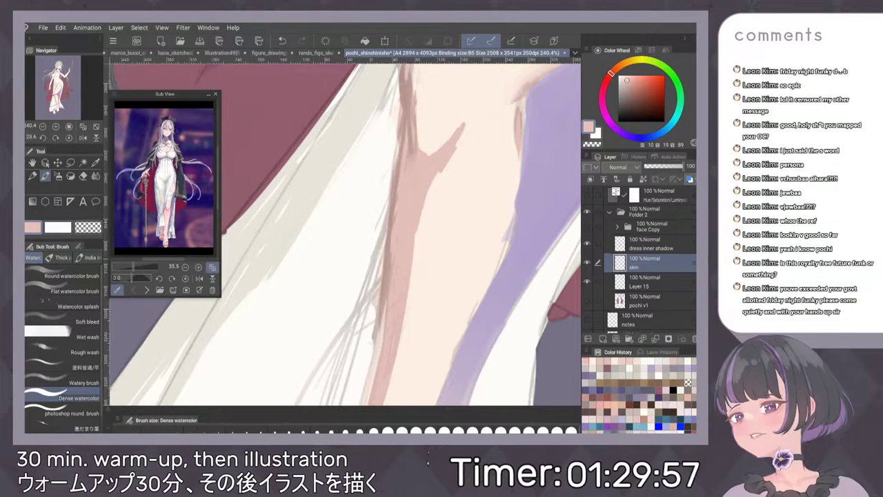
scroll(469, 199, down, 2)
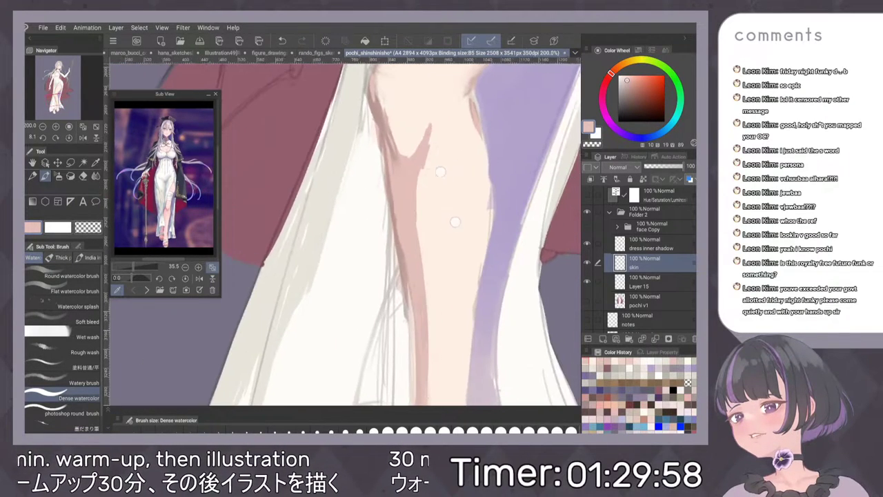
scroll(456, 190, up, 2)
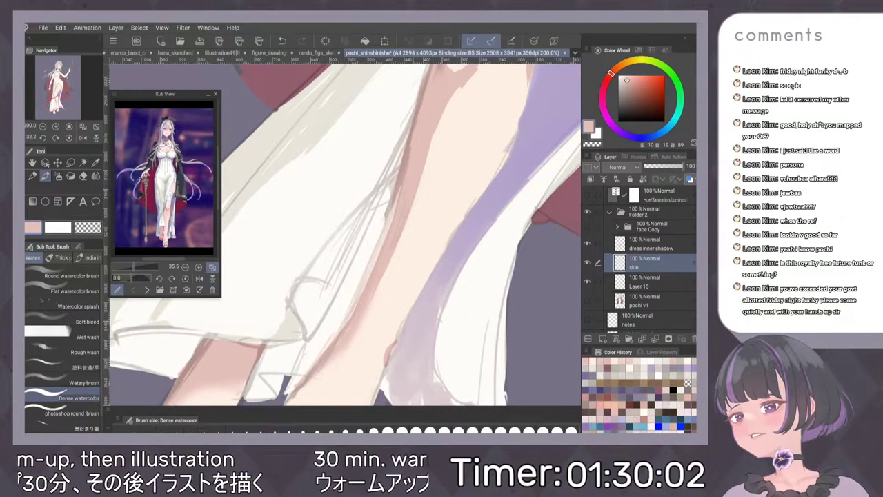
scroll(386, 234, down, 3)
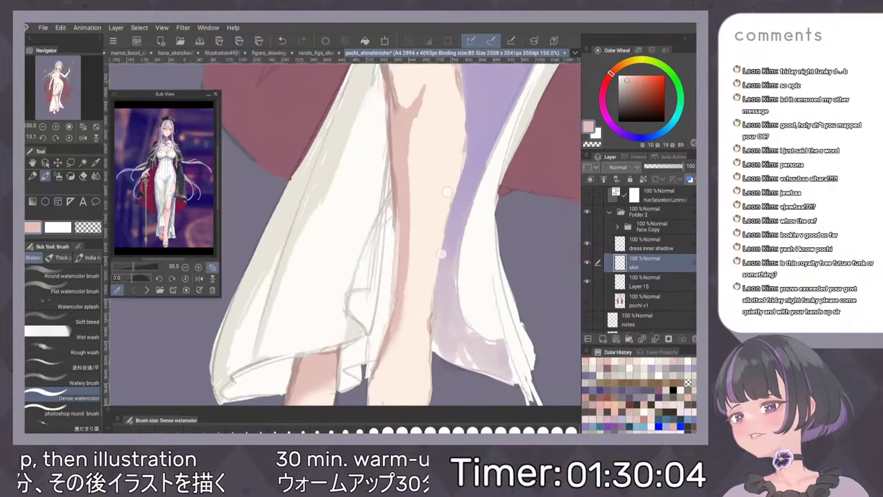
Define the shin's shadowed contour down to the ankle with the 厚塗り鉛筆 pencil in a sampled darker pink.
scroll(386, 235, up, 4)
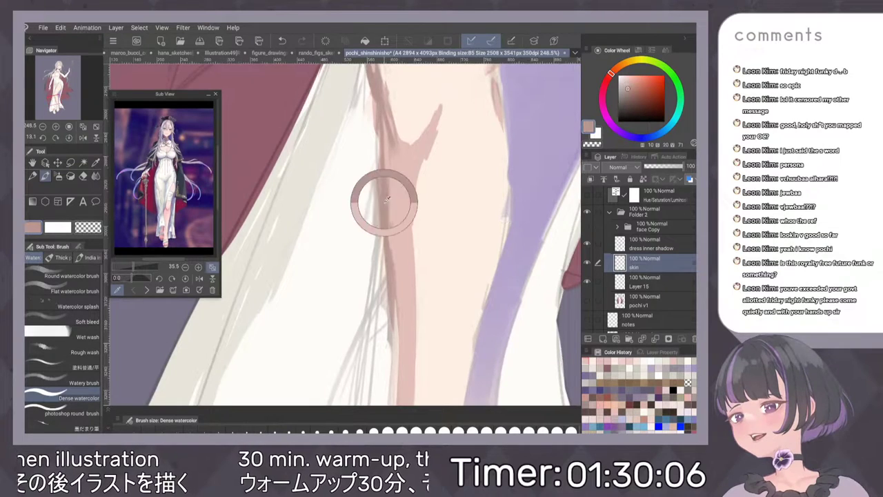
alt+click(388, 198)
key(p)
scroll(466, 184, down, 3)
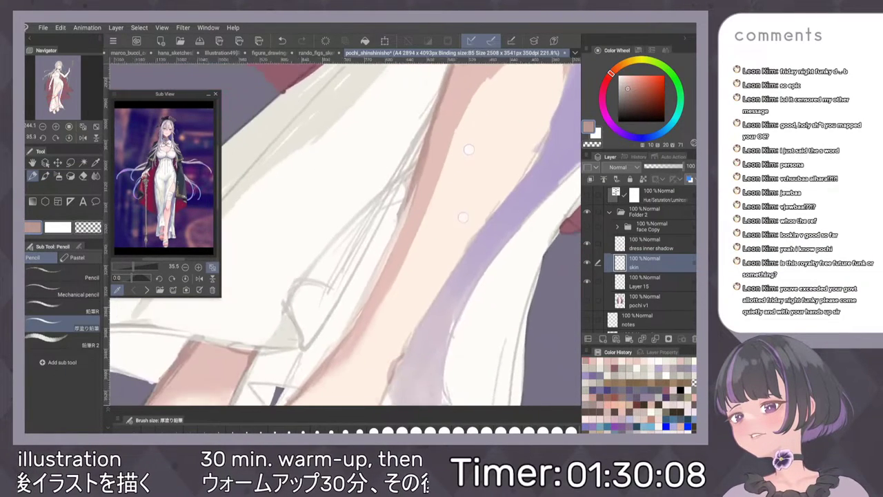
drag(463, 218, 566, 273)
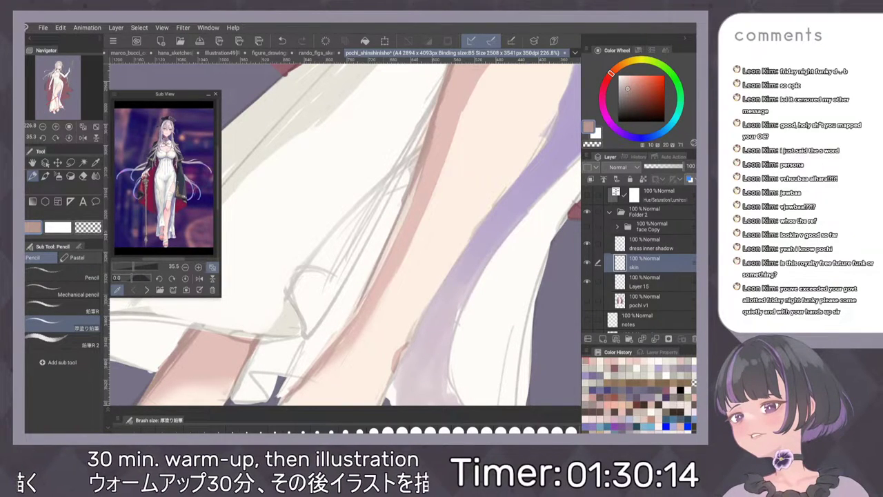
drag(399, 362, 456, 207)
drag(393, 170, 390, 205)
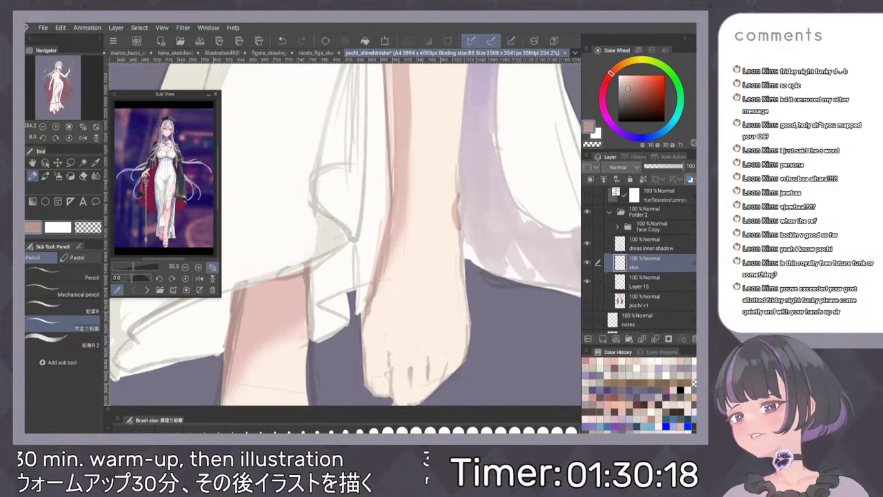
Sample the lighter pink from the shin and even out its shadow down toward the ankle with the Dense watercolor brush.
scroll(414, 234, down, 5)
scroll(401, 235, up, 3)
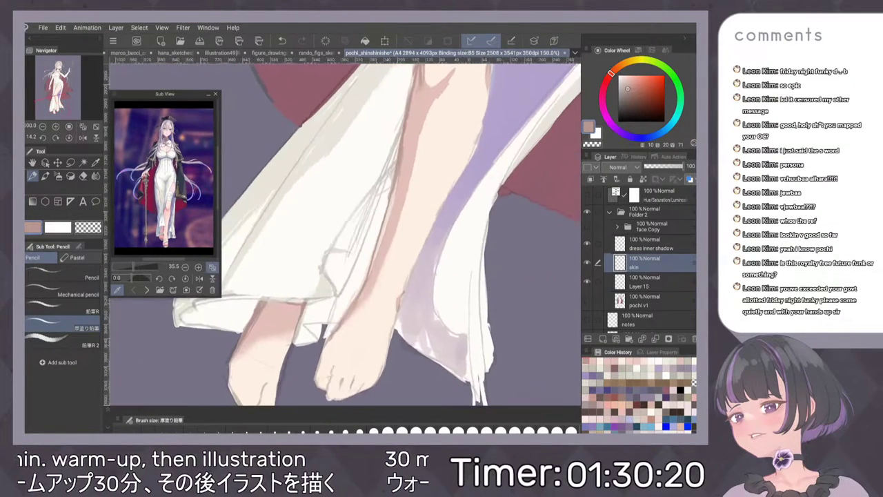
click(406, 168)
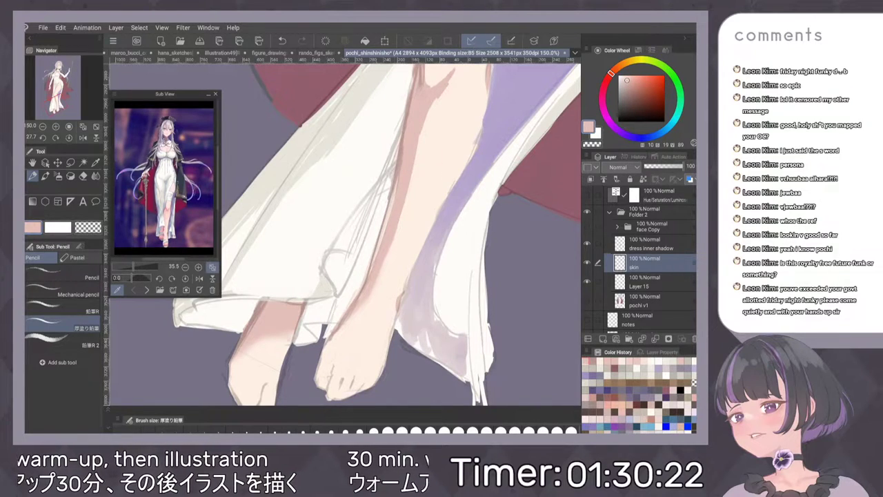
key(b)
drag(400, 167, 364, 287)
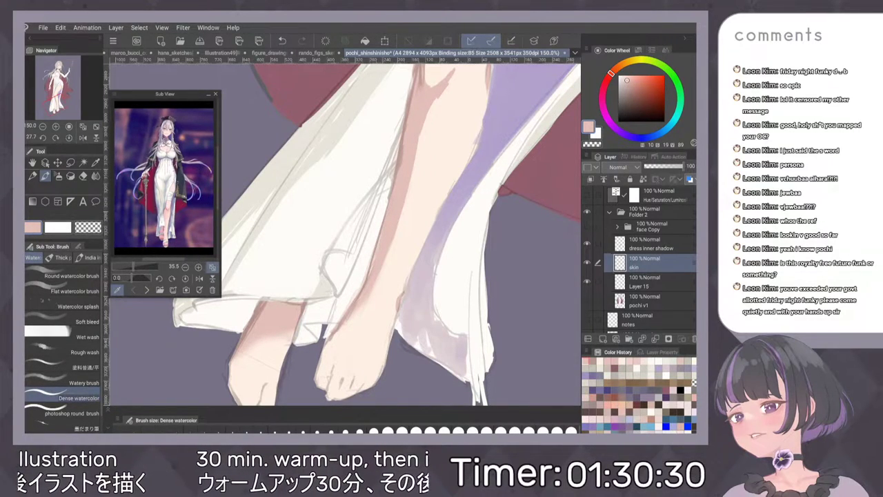
Try to adjust the lower shin's shadow with another pink Dense watercolor stroke.
scroll(476, 197, down, 5)
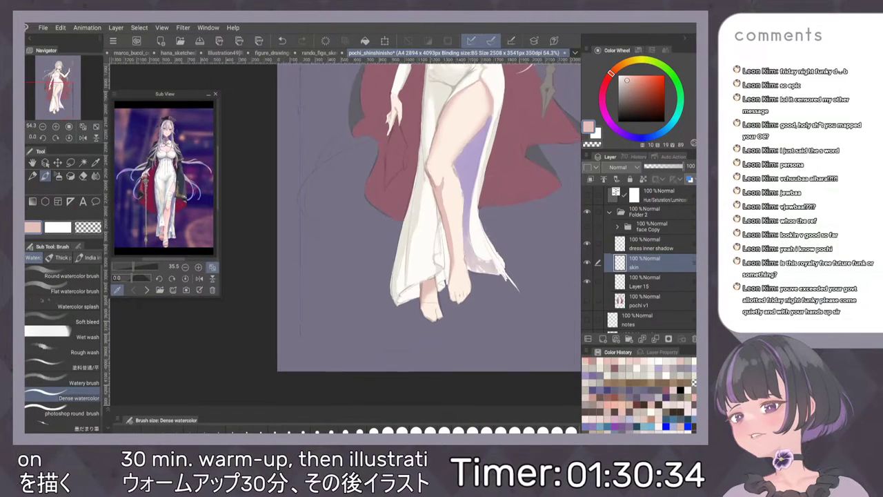
scroll(487, 178, up, 4)
scroll(469, 181, down, 2)
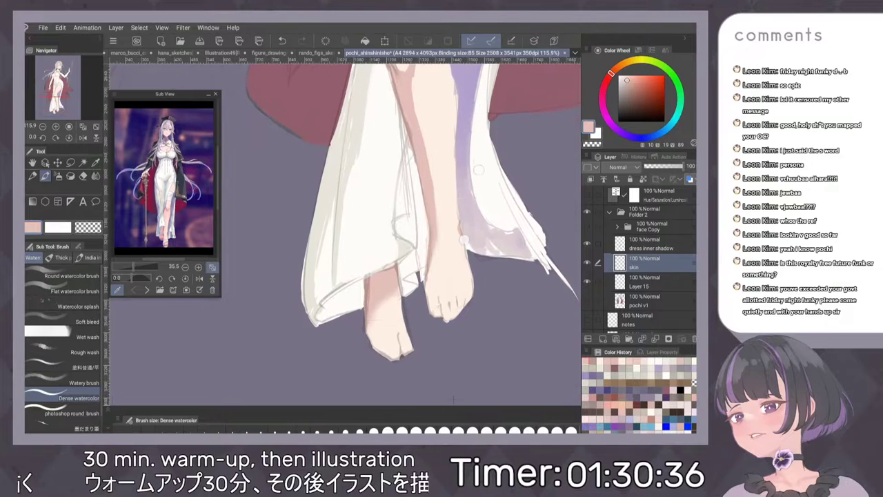
scroll(489, 176, up, 1)
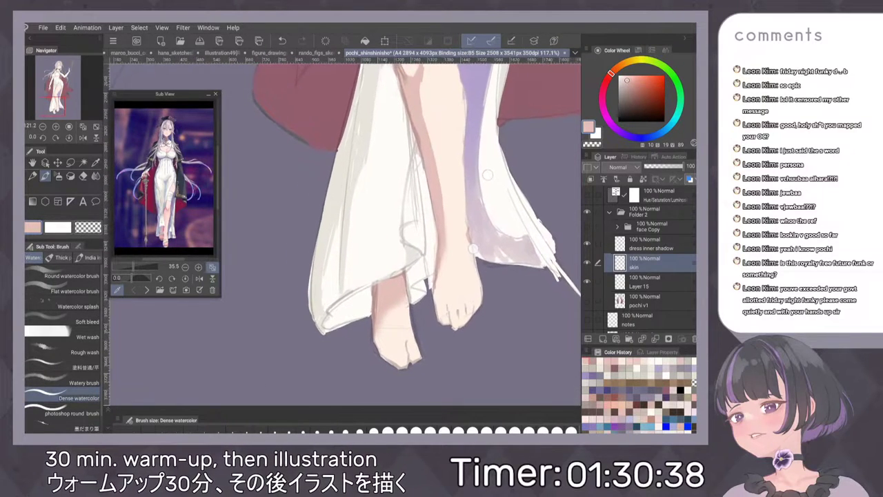
scroll(486, 172, up, 3)
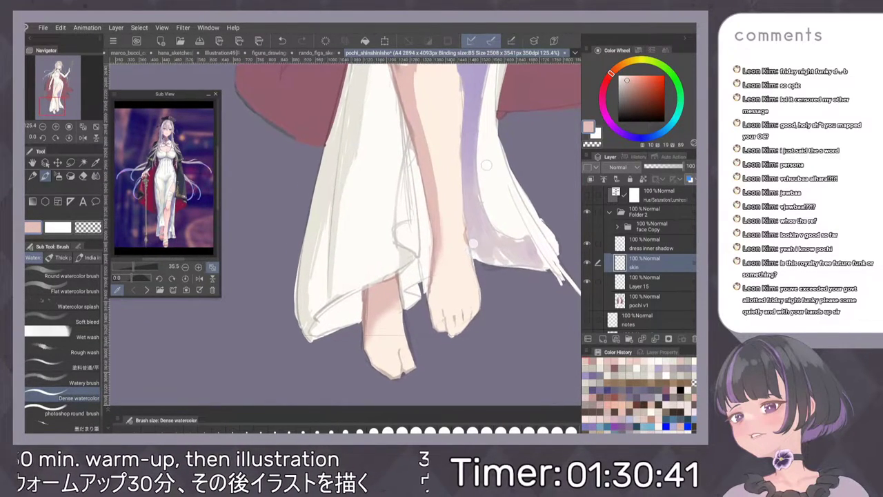
drag(418, 208, 424, 248)
key(ctrl+z)
Undo the last two strokes and rework the lower shin's shadowed edge with the 厚塗り鉛筆 pencil in sampled pink shadow tones.
scroll(516, 194, down, 10)
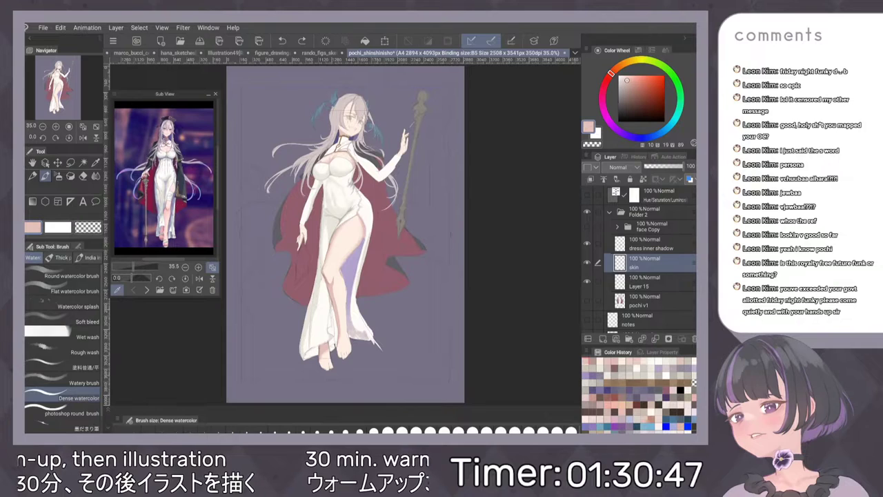
scroll(383, 322, up, 9)
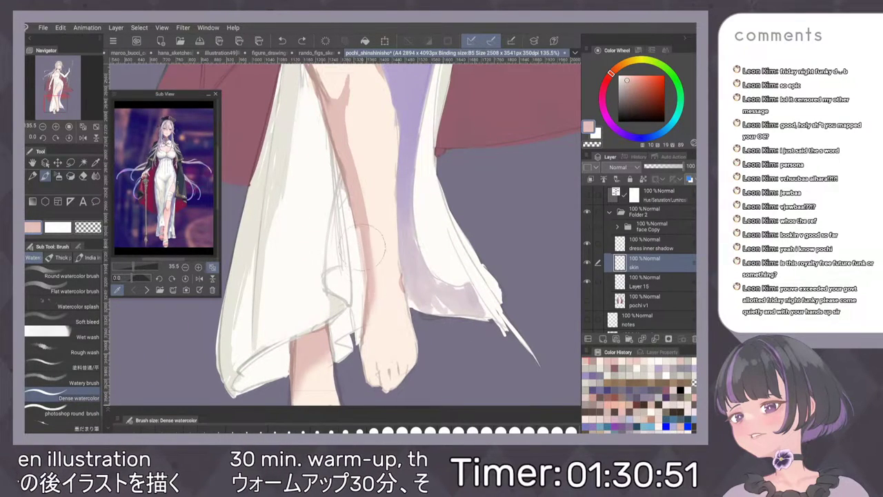
alt+click(344, 171)
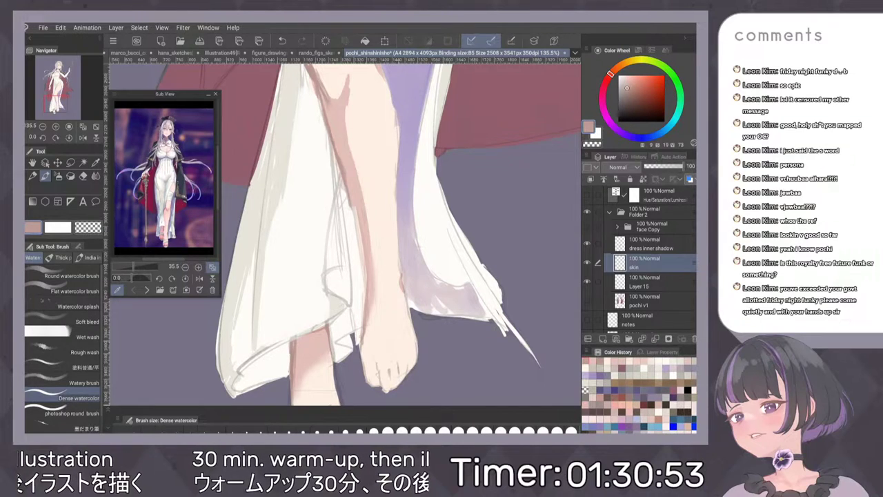
key(p)
scroll(346, 234, up, 1)
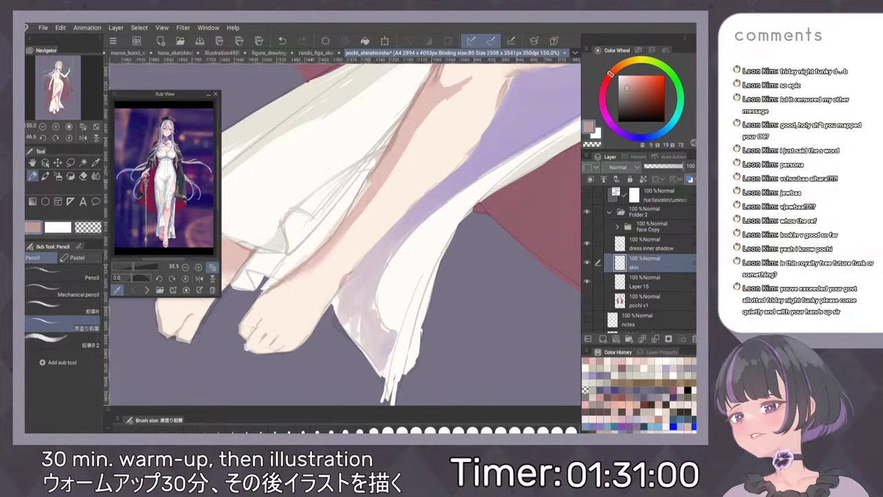
key(ctrl+z)
key(ctrl+z)
scroll(366, 193, up, 3)
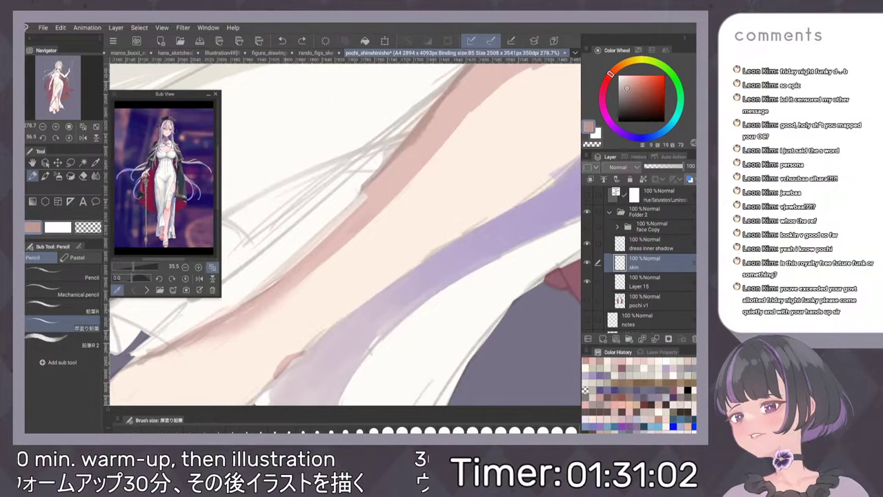
drag(392, 163, 291, 270)
alt+click(386, 184)
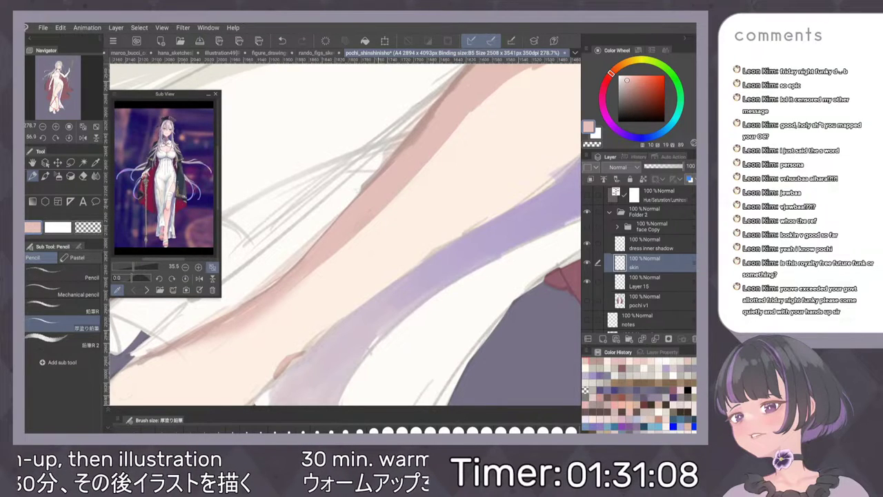
Refine the contours around the knee and thigh with a darker pink sampled from the knee's edge.
scroll(402, 283, down, 3)
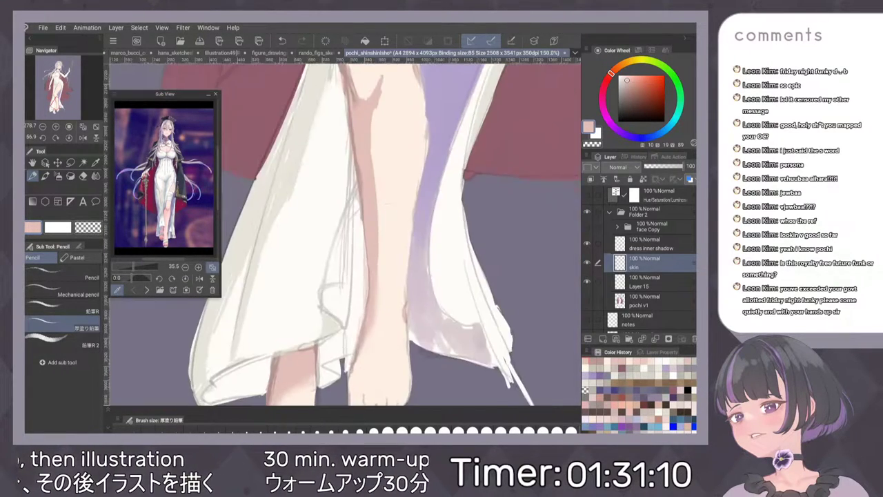
scroll(449, 297, up, 2)
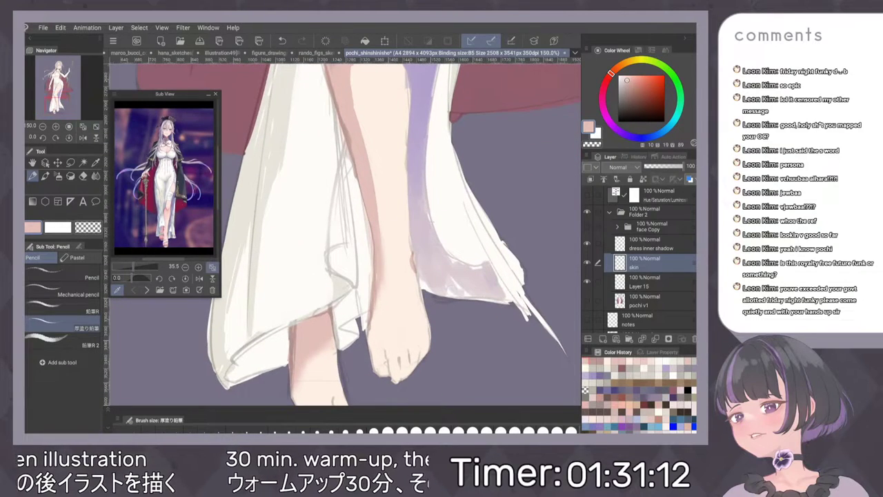
scroll(483, 220, down, 2)
scroll(470, 143, up, 2)
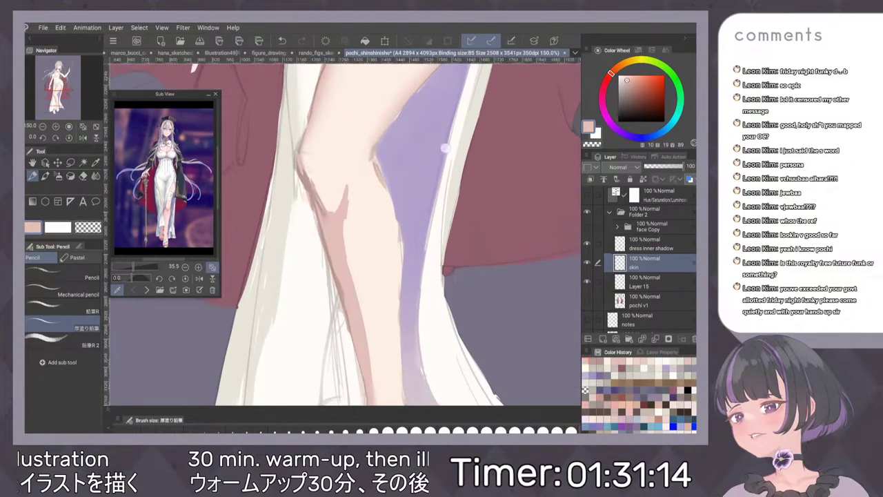
scroll(476, 195, up, 3)
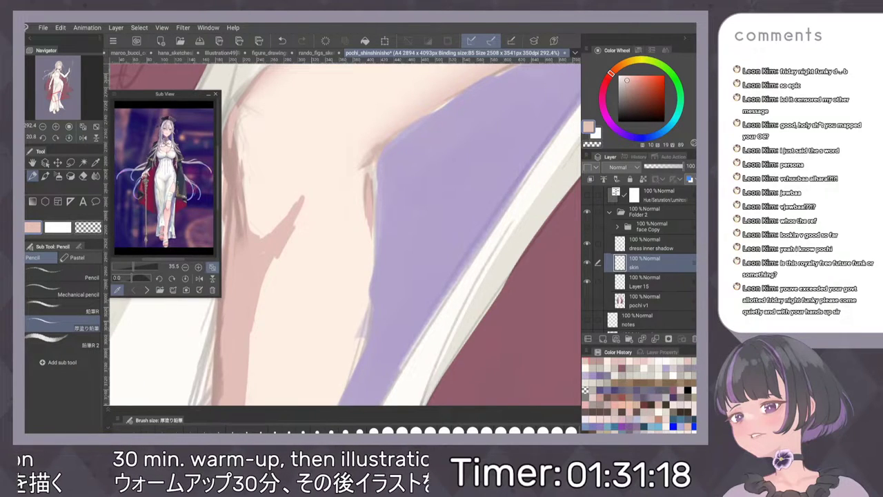
alt+click(241, 171)
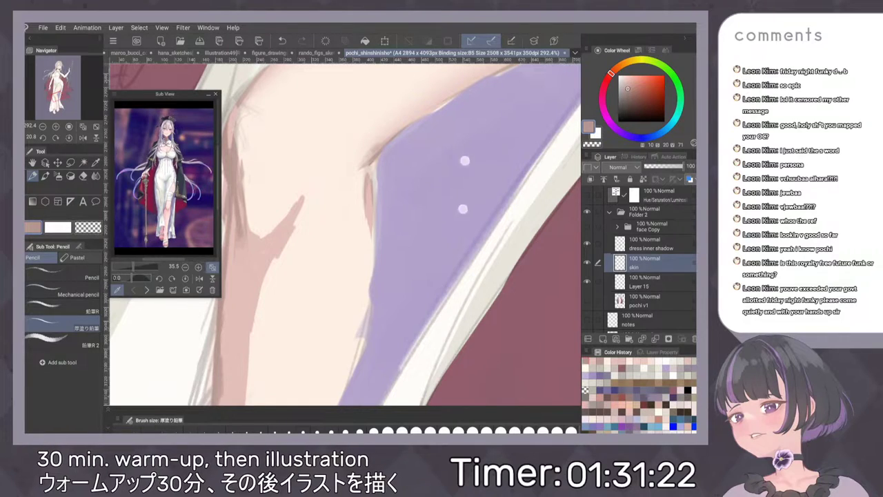
scroll(468, 178, down, 4)
scroll(494, 146, up, 2)
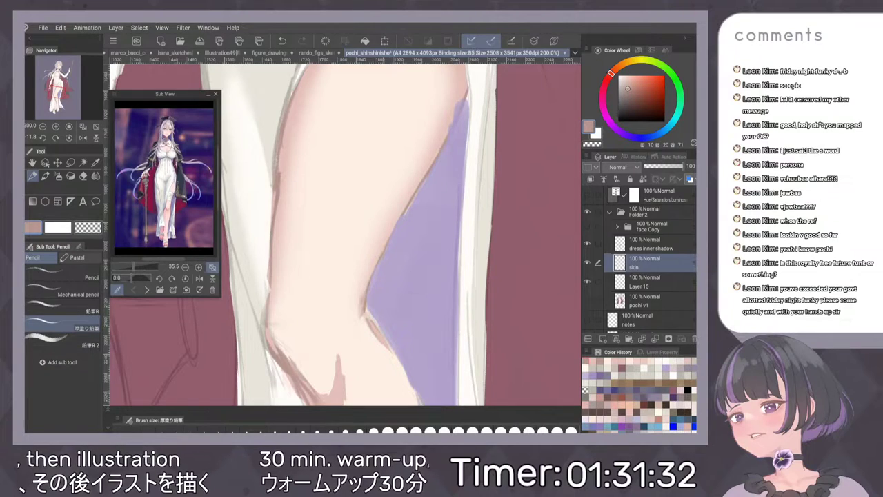
scroll(346, 234, down, 1)
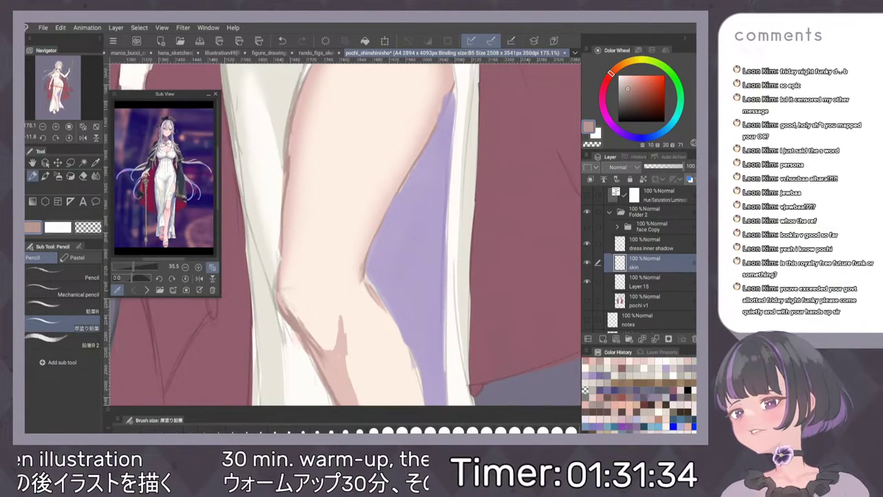
Hide the dress inner shadow layer and redraw the back contour of the calf with the 厚塗り鉛筆 pencil in darker pink.
click(587, 244)
scroll(428, 274, up, 1)
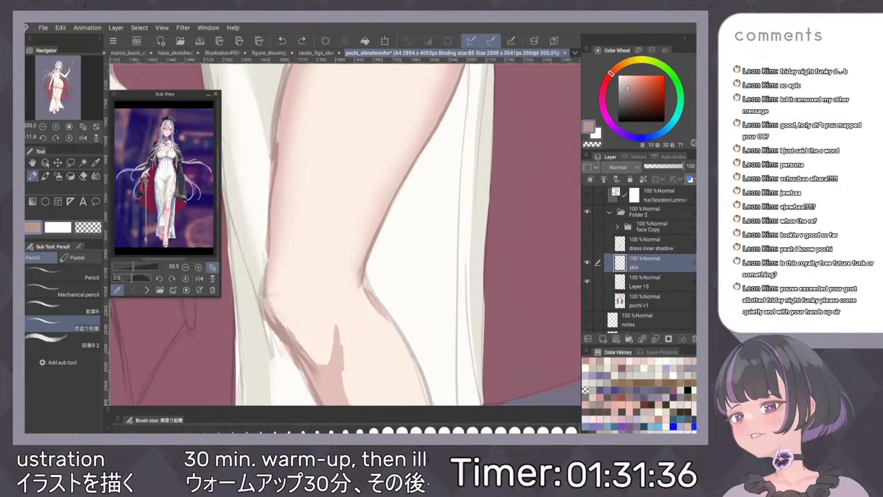
scroll(424, 194, up, 1)
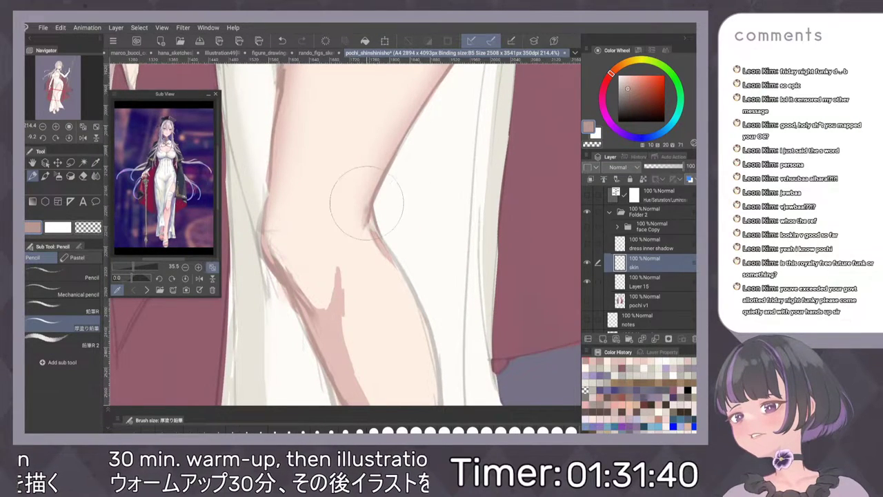
scroll(440, 205, up, 1)
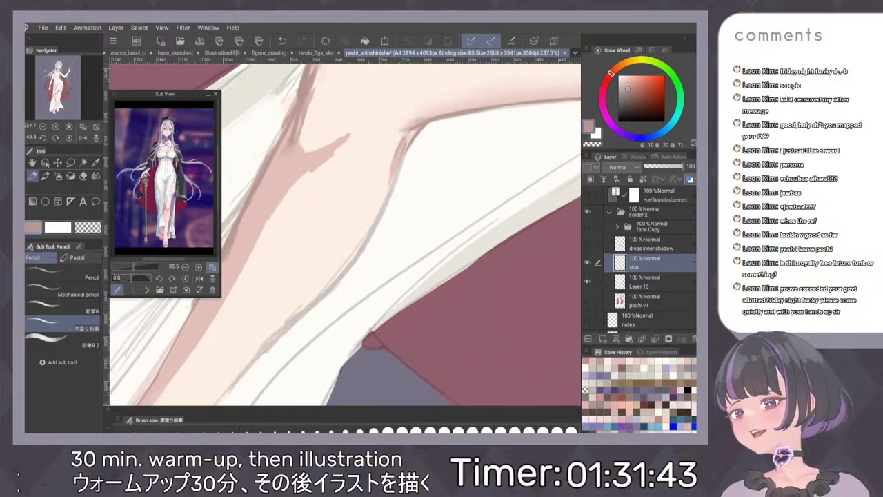
key(ctrl+z)
mouse_move(402, 157)
mouse_down()
mouse_move(370, 239)
mouse_move(328, 290)
mouse_up()
scroll(451, 187, down, 2)
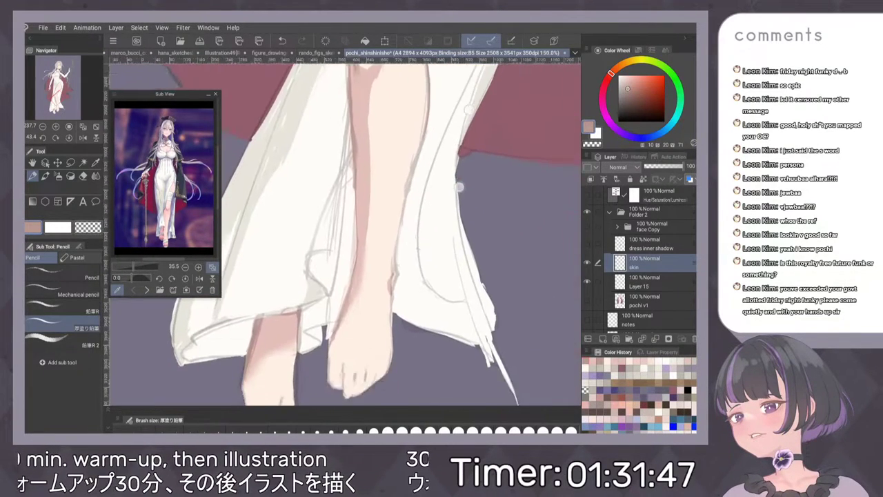
Continue the darker pink contour from the lower calf down to the ankle bone with the pencil.
scroll(486, 196, down, 1)
scroll(455, 232, down, 3)
scroll(492, 186, up, 3)
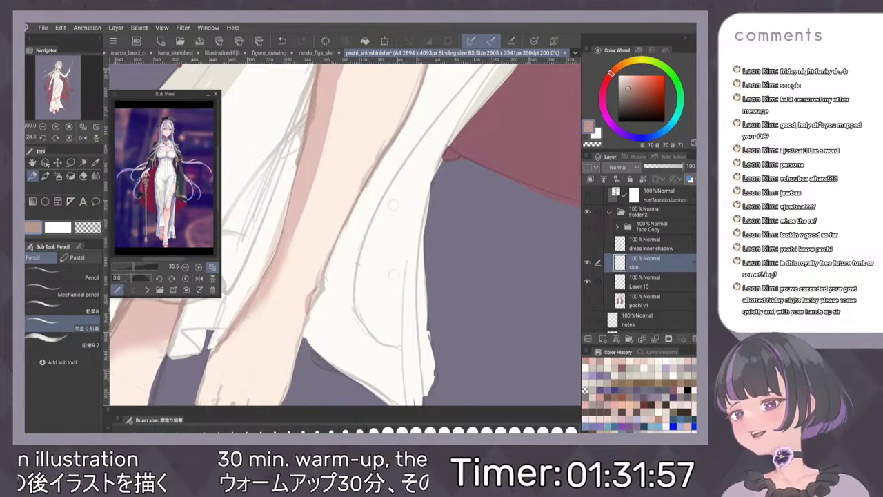
drag(395, 204, 407, 143)
scroll(403, 199, up, 4)
mouse_move(356, 204)
mouse_down()
mouse_move(367, 234)
mouse_move(358, 286)
mouse_up()
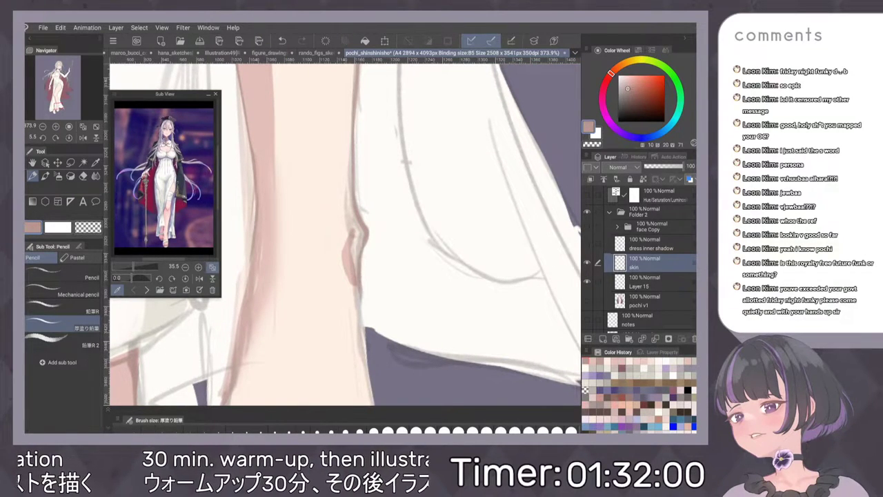
Outline the outer edge of the front foot from the ankle toward the toes with the darker pink pencil.
scroll(442, 276, up, 3)
drag(371, 239, 506, 173)
scroll(439, 250, down, 1)
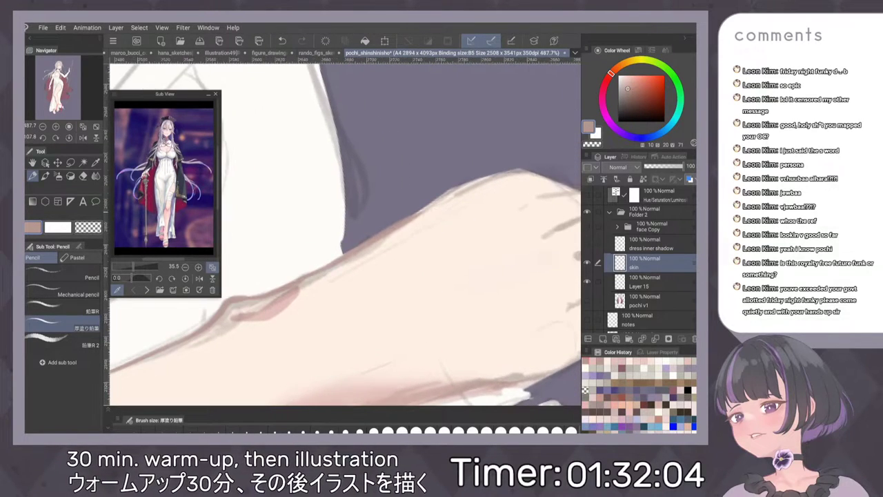
drag(450, 196, 535, 174)
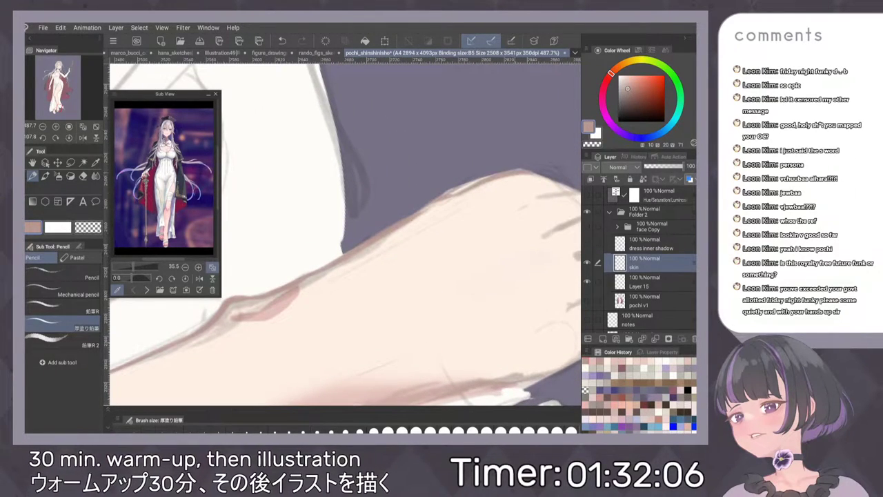
scroll(455, 264, down, 1)
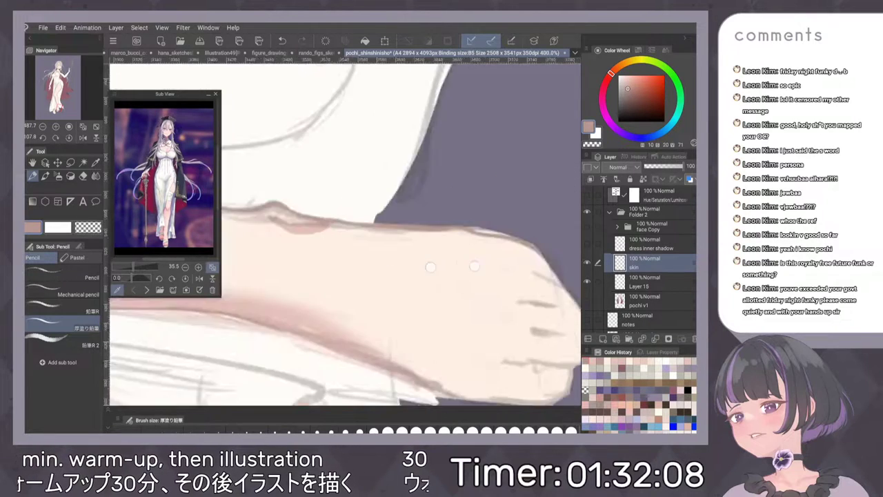
scroll(455, 265, down, 4)
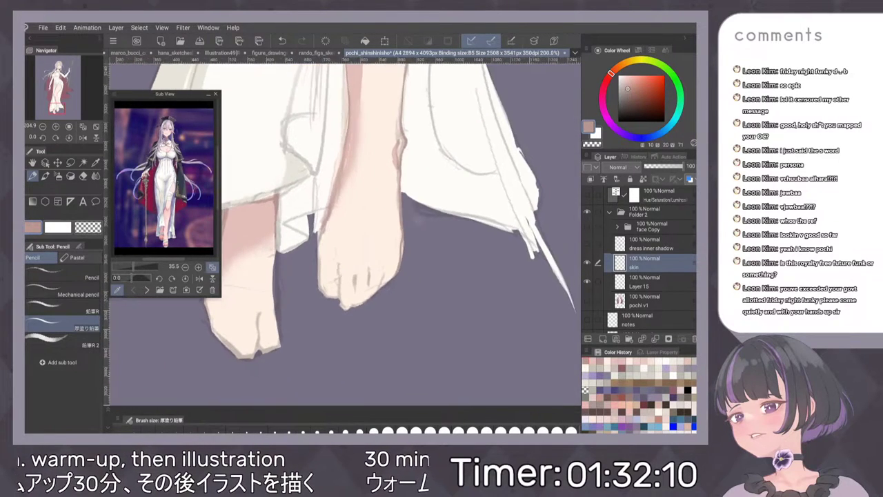
Sample the light skin tone and paint out the pink sketch patch beside the ankle bone with the Dense watercolor brush.
scroll(419, 220, up, 2)
alt+click(401, 150)
key(b)
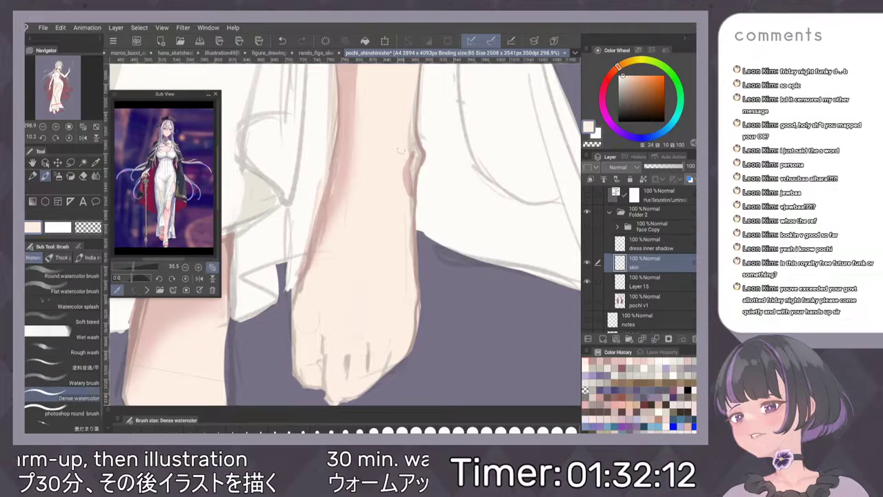
drag(408, 121, 412, 199)
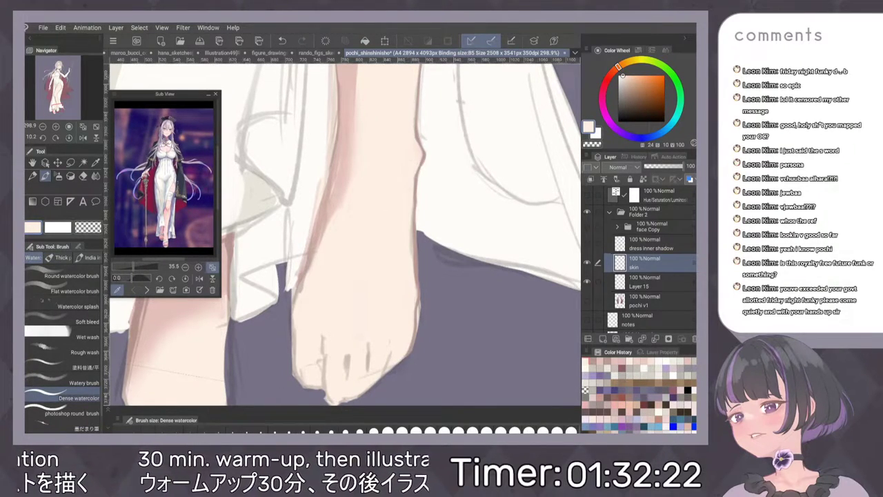
Clean up the crease behind the knee and shade it with a sampled soft pink using the Dense watercolor brush.
scroll(371, 298, down, 5)
scroll(476, 274, down, 1)
key(h)
scroll(460, 297, up, 4)
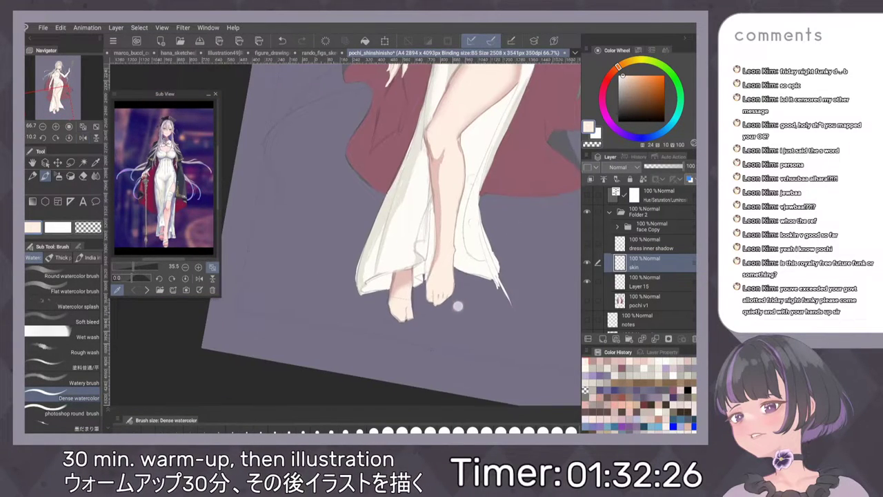
scroll(475, 332, up, 1)
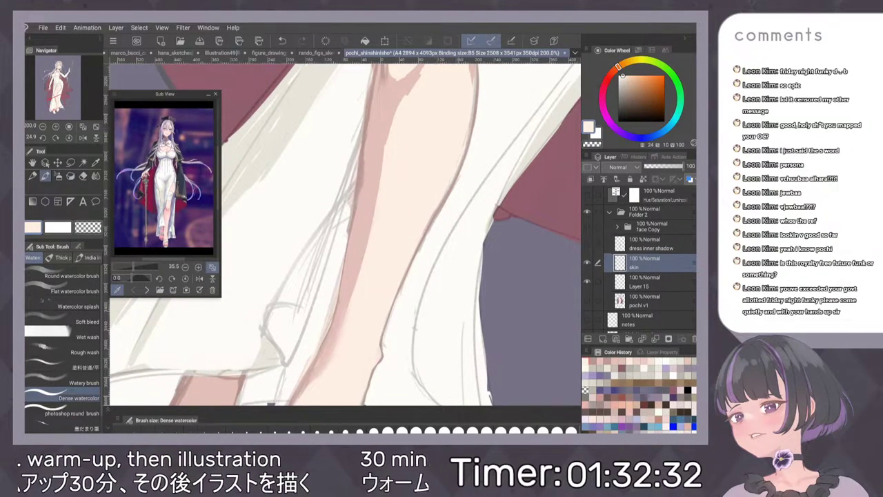
scroll(345, 234, up, 4)
mouse_move(336, 250)
mouse_down()
mouse_move(402, 189)
mouse_move(449, 161)
mouse_move(553, 125)
mouse_up()
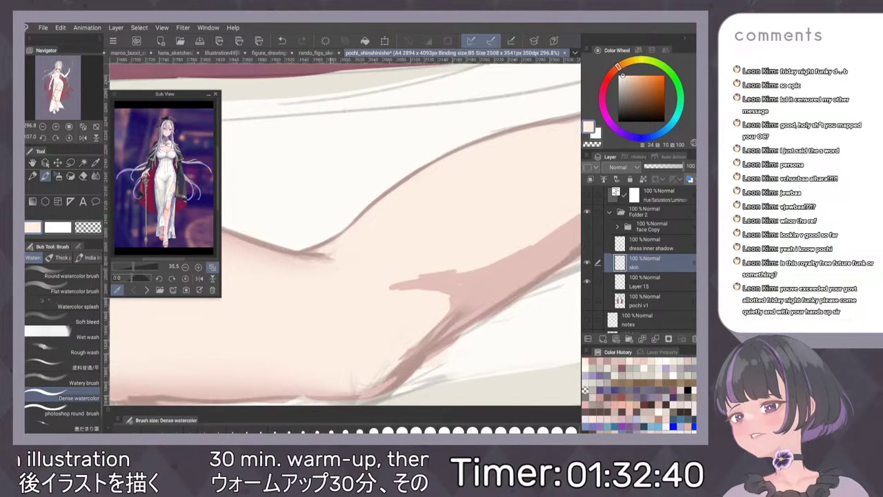
drag(410, 236, 455, 222)
alt+click(384, 263)
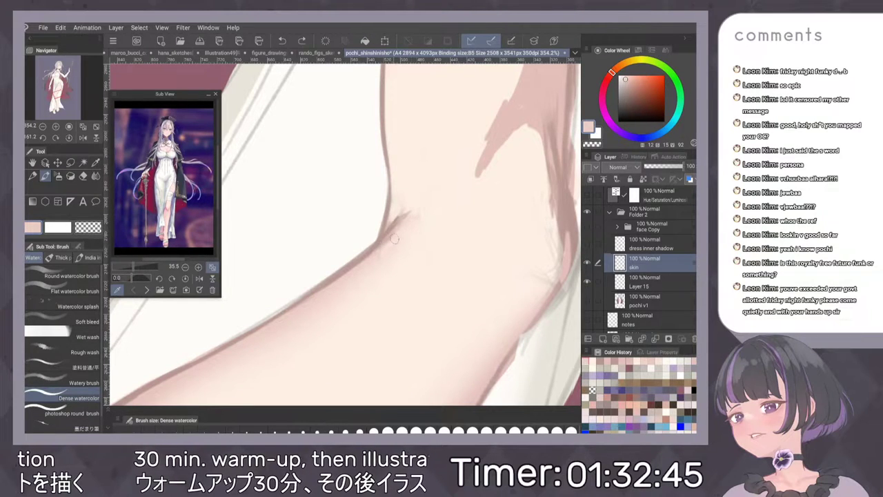
drag(420, 220, 405, 237)
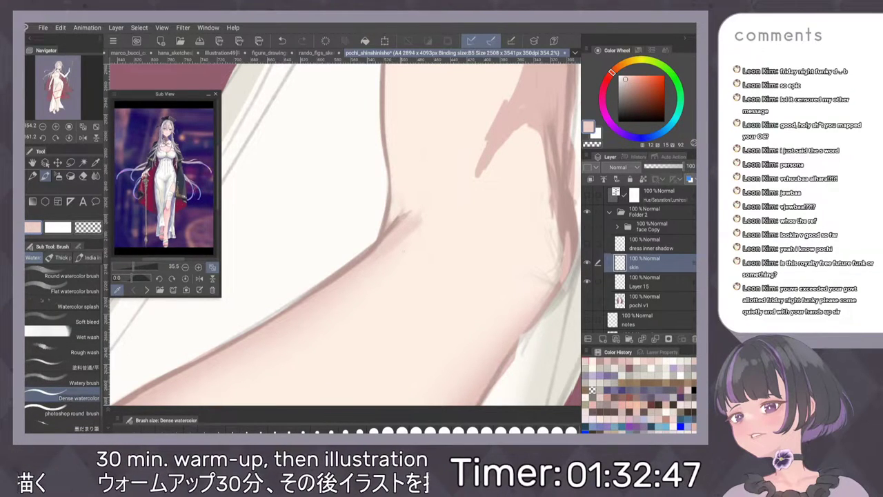
Blend the soft pink shading behind the knee and along the upper calf with the Paint and apply and Dense watercolor brushes.
click(62, 257)
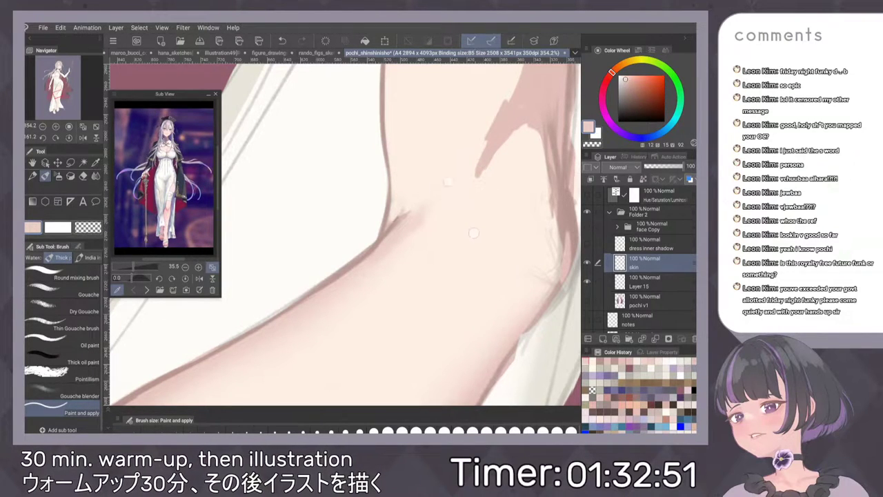
scroll(428, 223, down, 5)
scroll(474, 252, up, 5)
key(b)
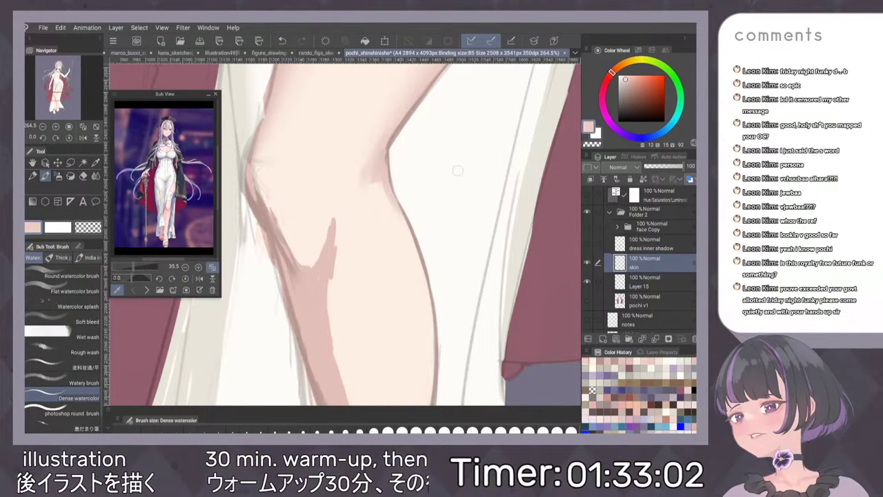
scroll(457, 171, down, 2)
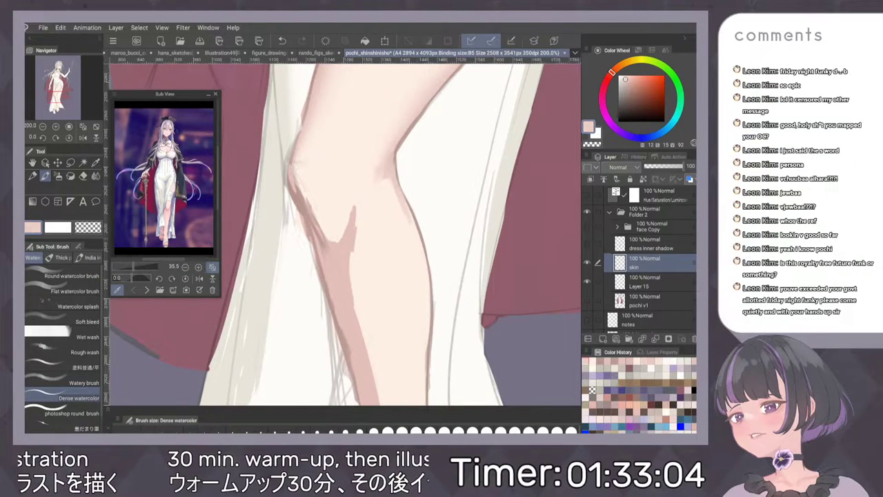
key(b)
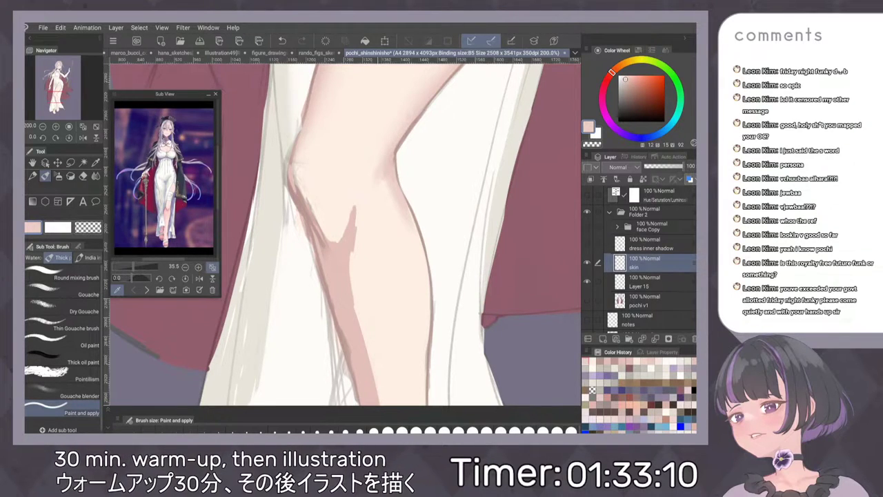
Try to soften the shin shadow's edge with the Paint and apply brush in the sampled light skin tone.
scroll(492, 160, down, 4)
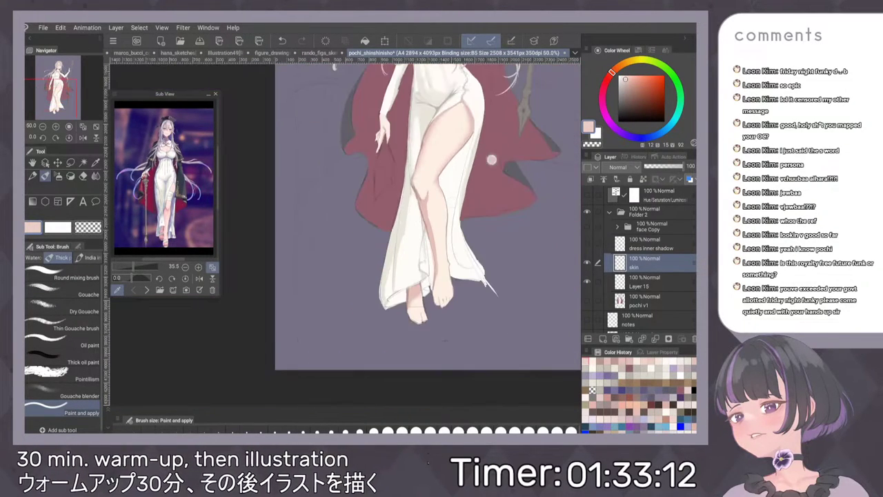
scroll(466, 238, up, 2)
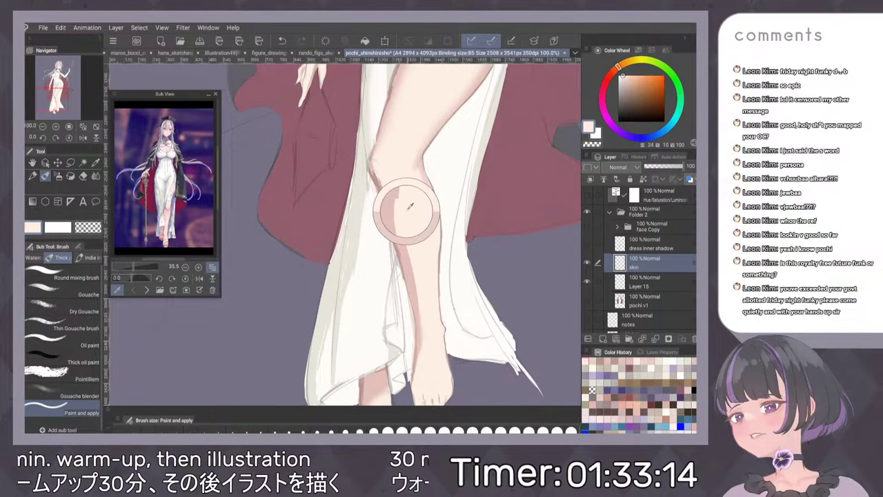
key(b)
key(b)
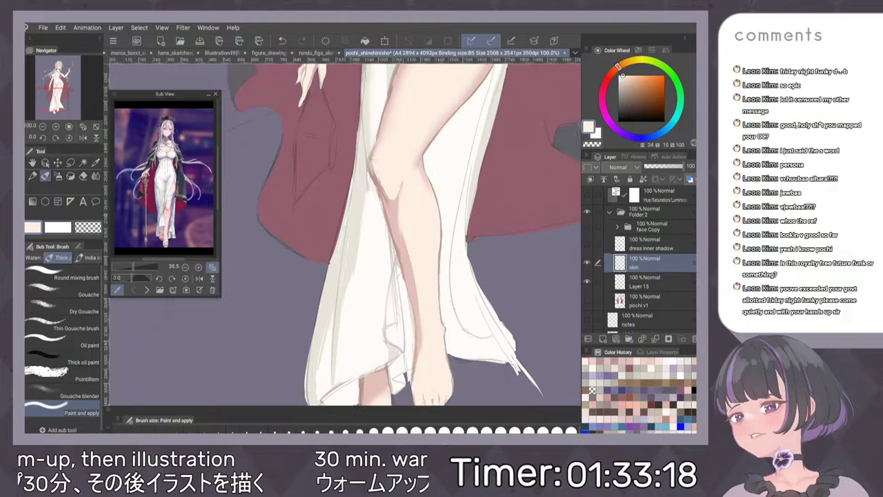
drag(405, 243, 416, 309)
scroll(470, 227, down, 2)
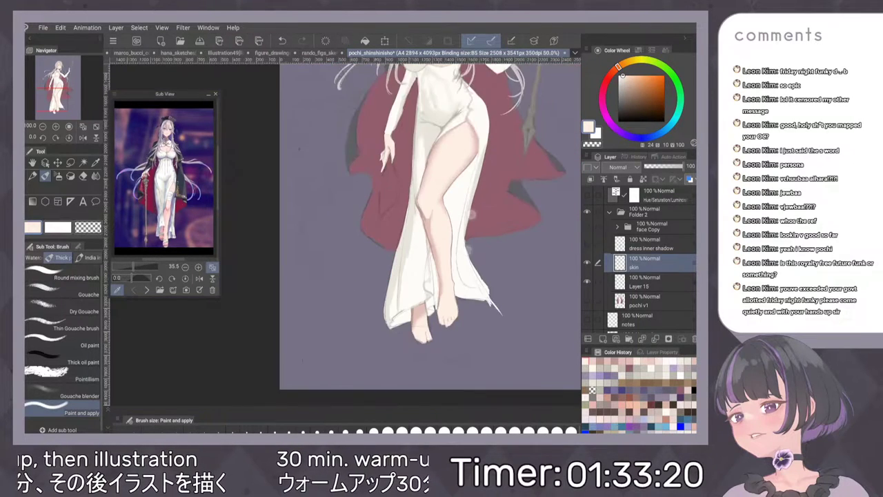
scroll(470, 250, up, 2)
key(ctrl+z)
key(ctrl+z)
key(ctrl+z)
Try to rework the shadow below the knee with sampled pink Paint and apply strokes.
alt+click(412, 183)
drag(414, 178, 429, 258)
key(ctrl+z)
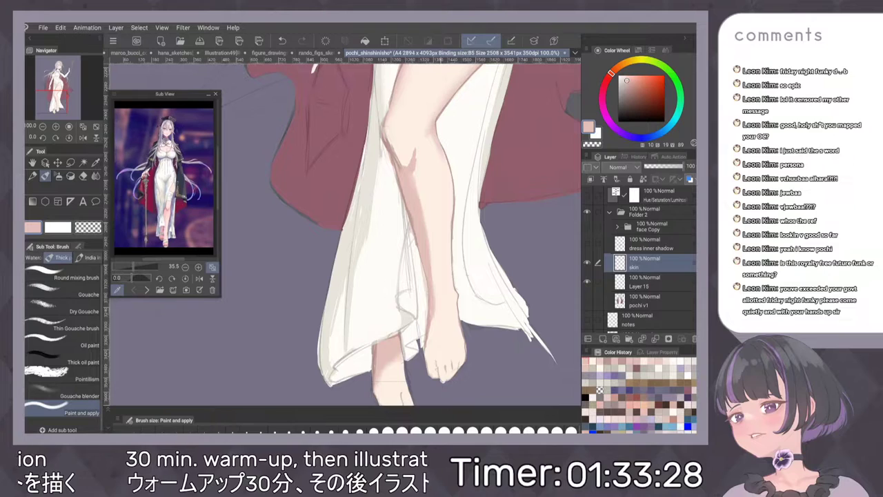
scroll(427, 208, up, 3)
drag(406, 183, 408, 200)
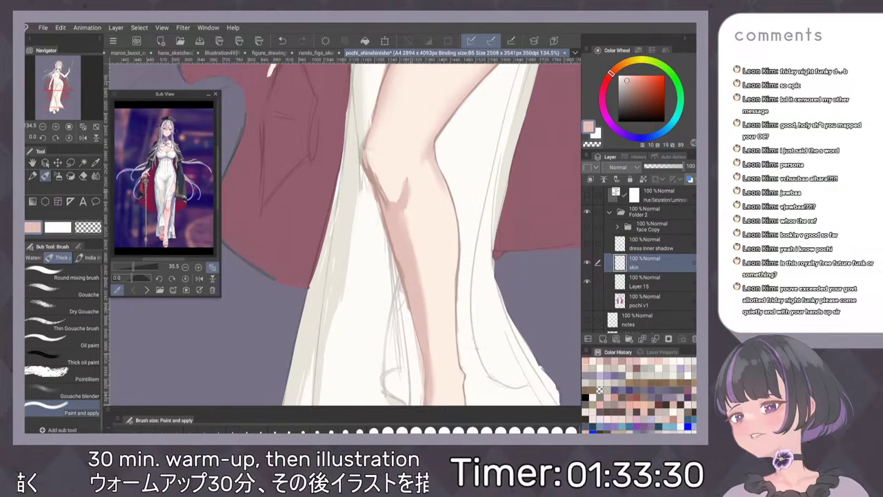
key(ctrl+z)
Reshape the pointed shadow below the knee with the Dense watercolor brush, using sampled light skin and pink shadow tones.
alt+click(412, 209)
key(b)
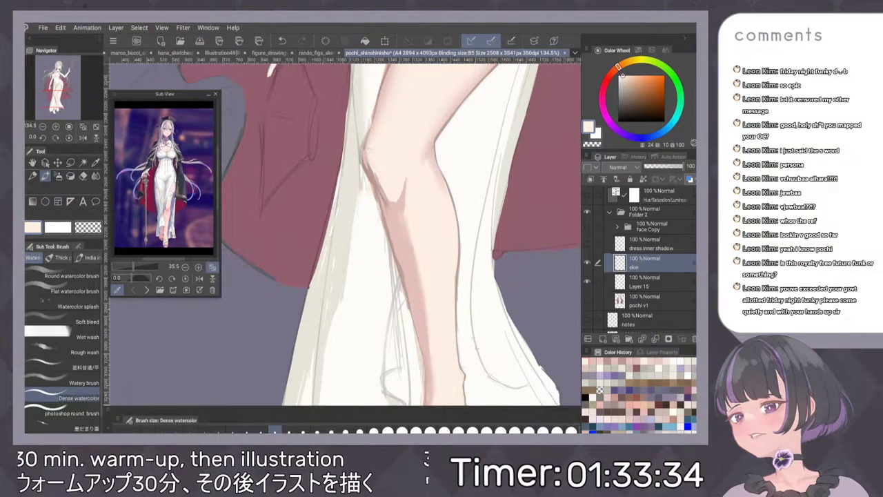
alt+click(403, 231)
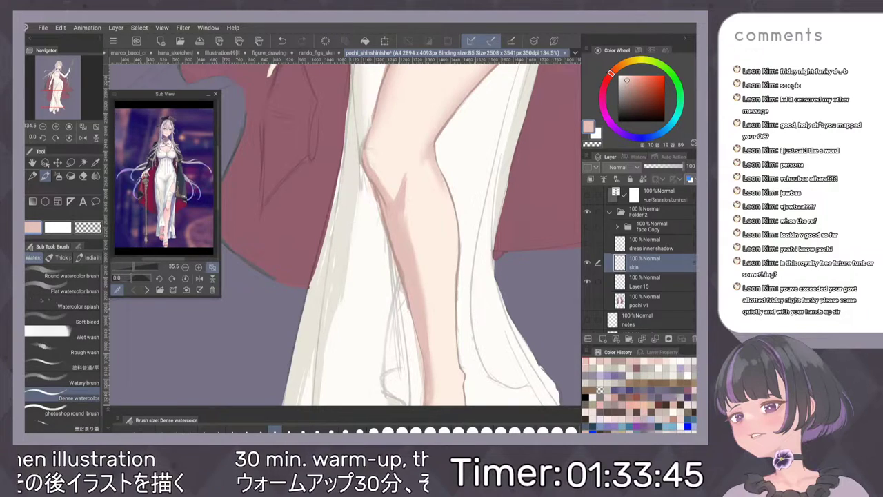
scroll(481, 143, down, 5)
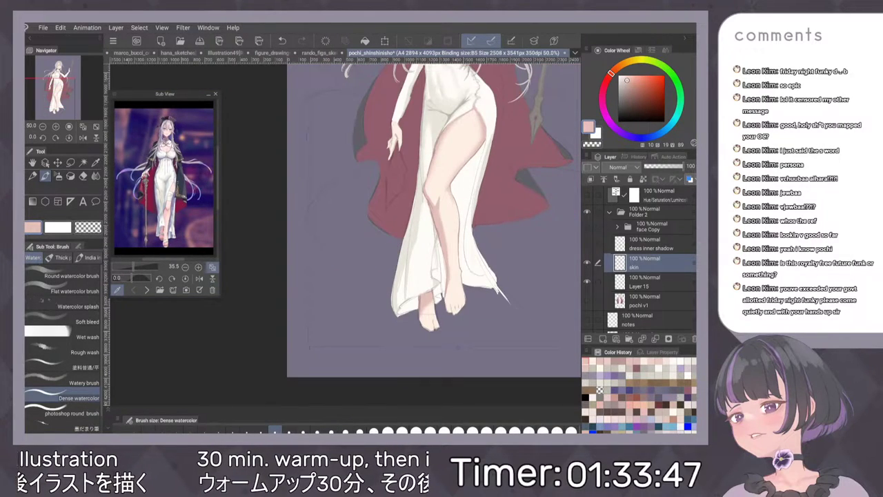
Refine the kneecap's front contour and the lower thigh outline with the 厚塗り鉛筆 pencil in darker pink.
scroll(481, 142, up, 7)
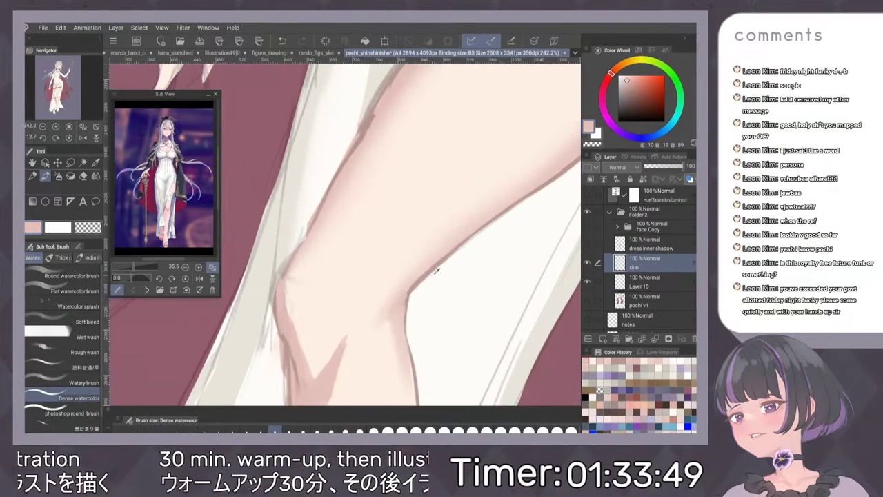
key(p)
scroll(422, 256, down, 1)
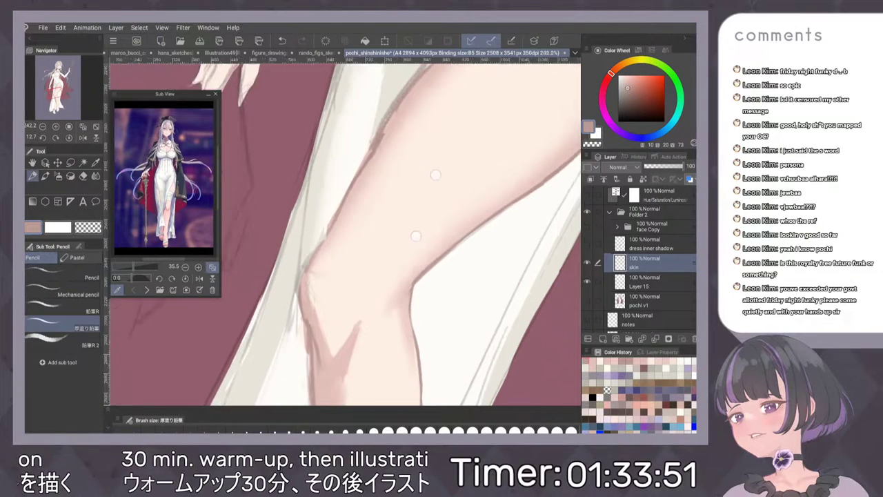
drag(423, 257, 435, 207)
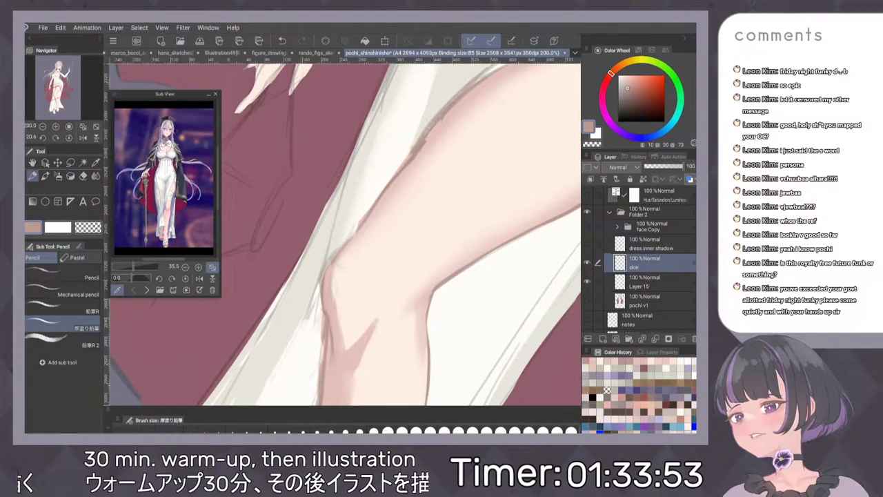
scroll(442, 215, up, 3)
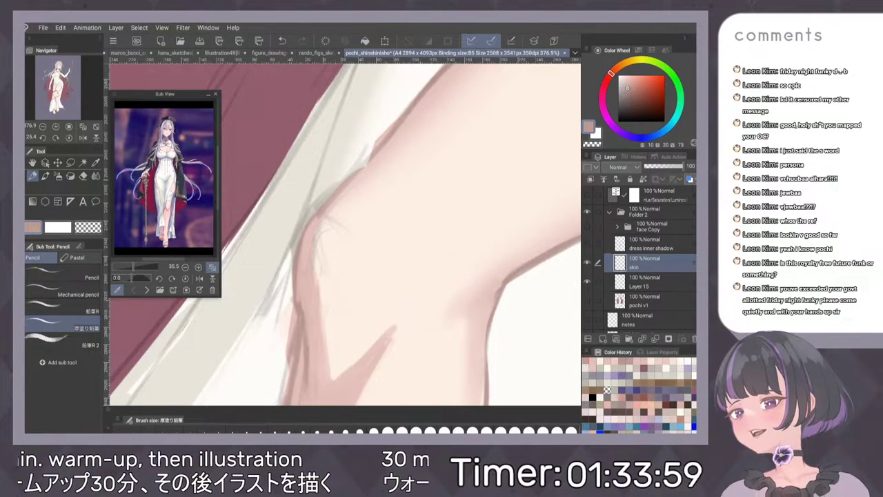
scroll(430, 191, down, 3)
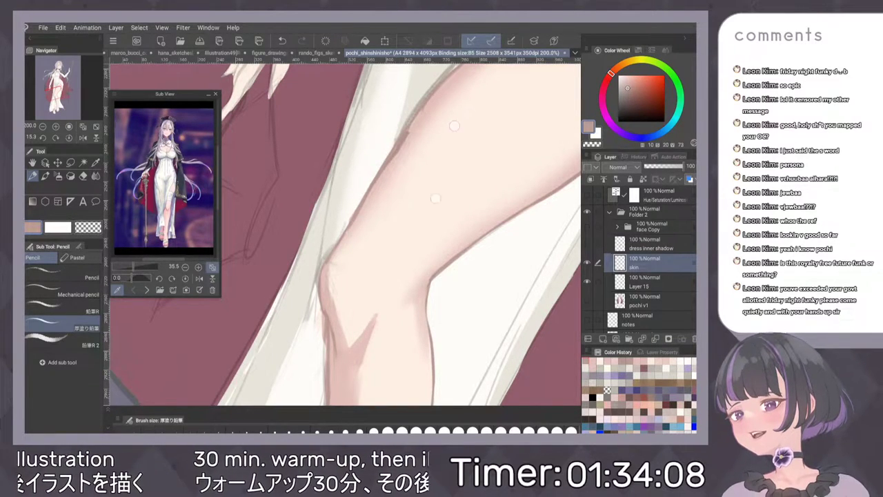
Refine the thigh's front shadow and contour with sampled light and darker pink, using the Dense watercolor brush and 厚塗り鉛筆 pencil.
scroll(445, 161, up, 1)
alt+click(405, 172)
key(b)
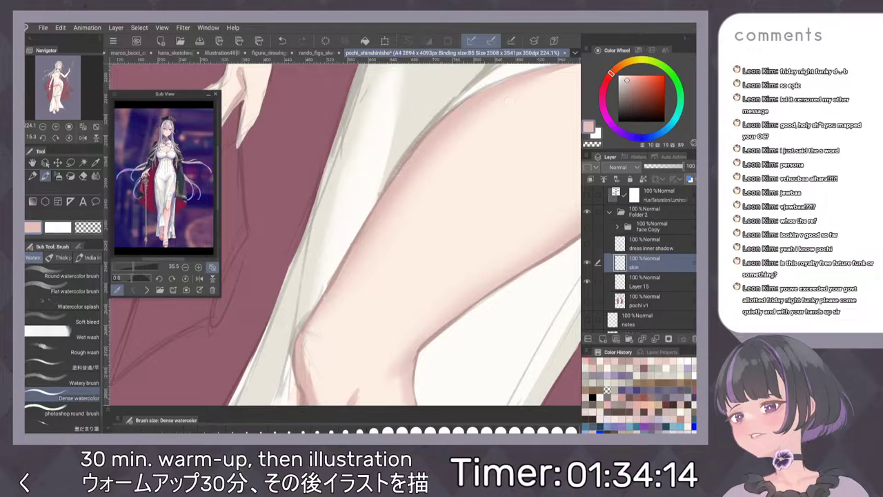
alt+click(432, 340)
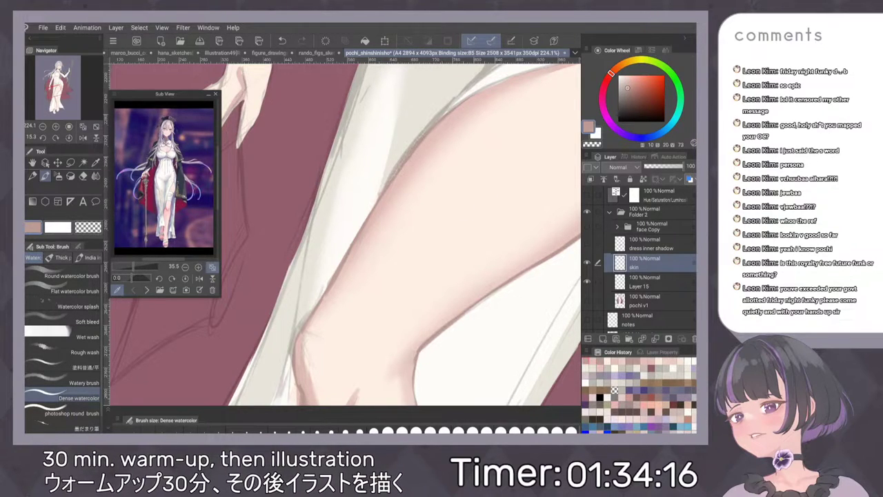
key(p)
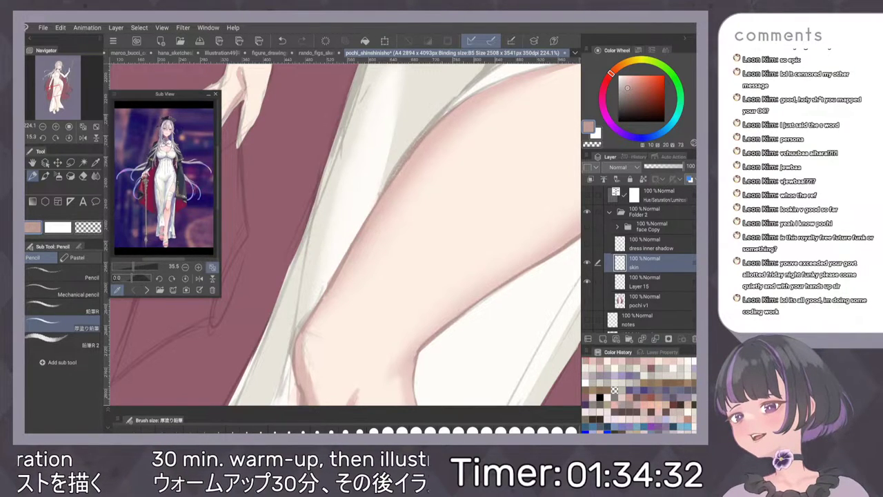
Clean the front contour just above the knee with light pink Dense watercolor and the 厚塗り鉛筆 pencil in darker pink.
scroll(460, 198, up, 3)
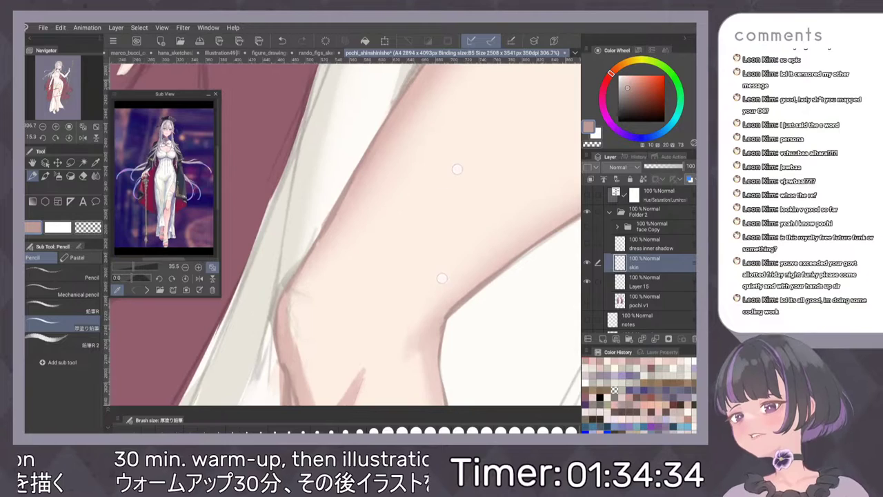
alt+click(312, 246)
key(b)
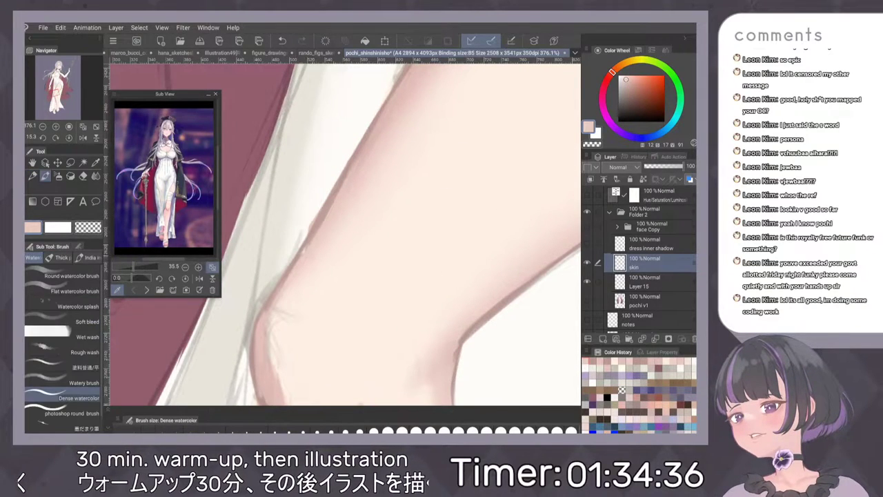
key(p)
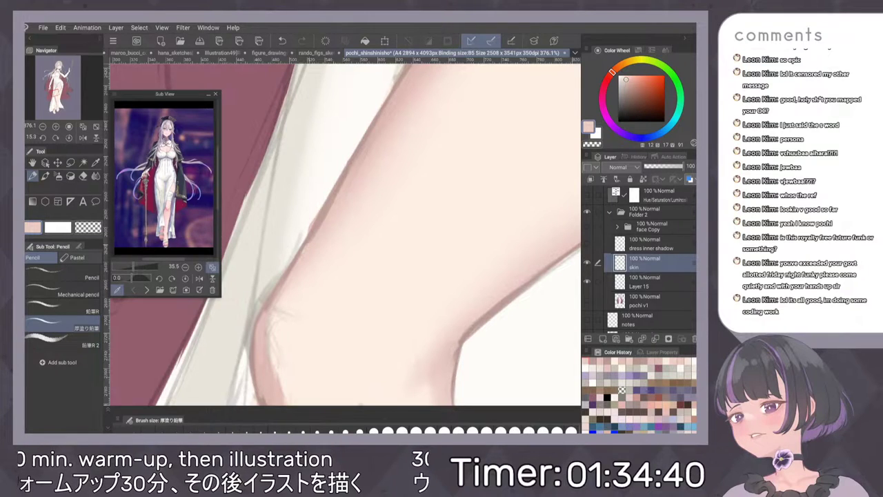
alt+click(307, 238)
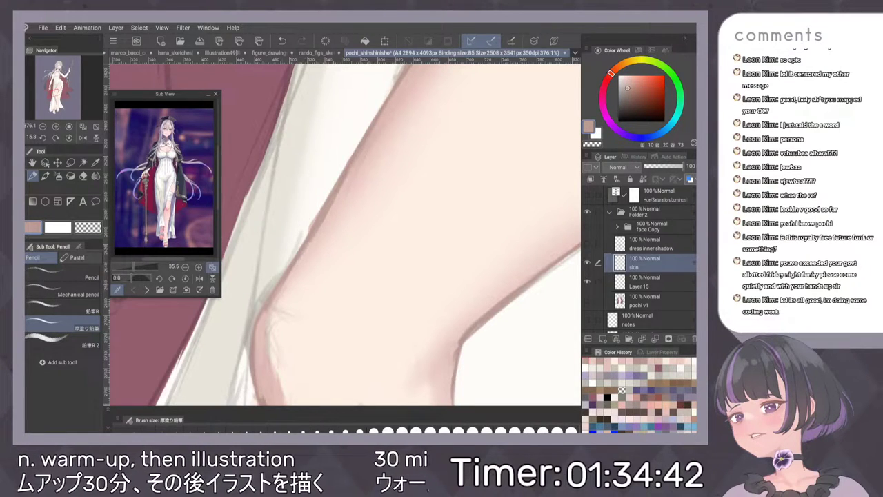
scroll(438, 235, up, 3)
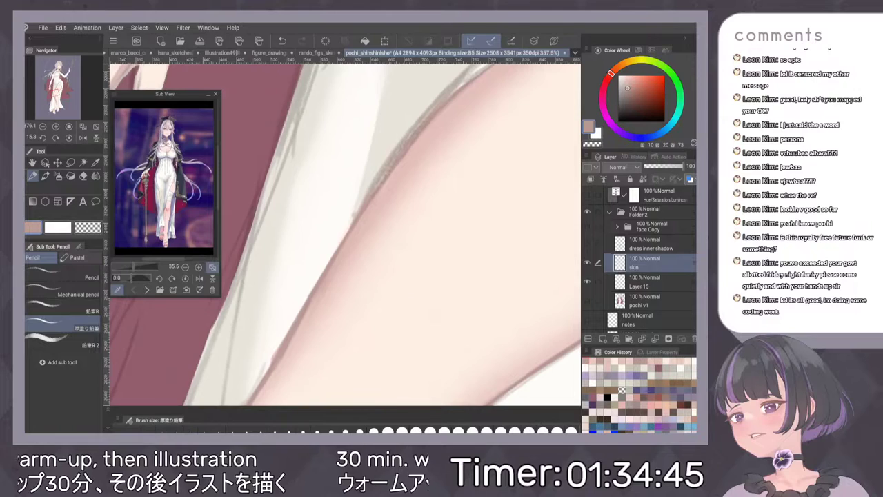
Refine the outlines of the thigh's underside and front with the 厚塗り鉛筆 pencil in the sampled darker pink.
scroll(431, 268, down, 4)
scroll(431, 268, up, 3)
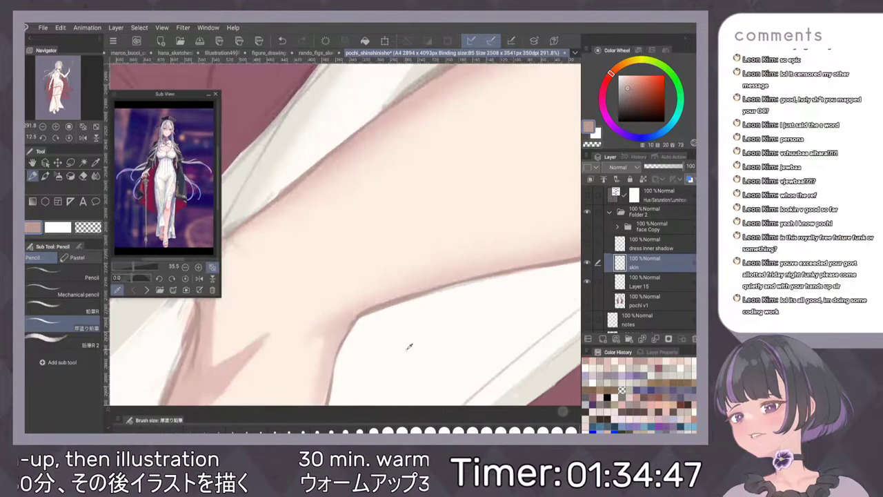
alt+click(394, 306)
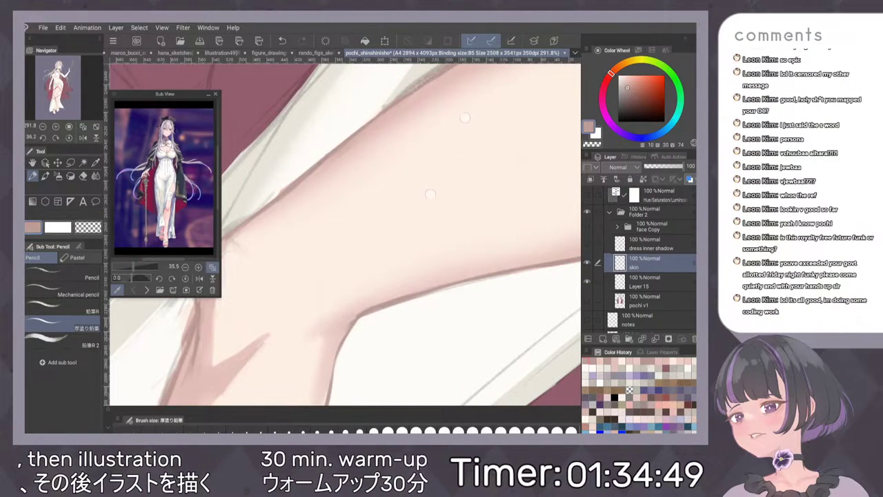
scroll(342, 231, up, 2)
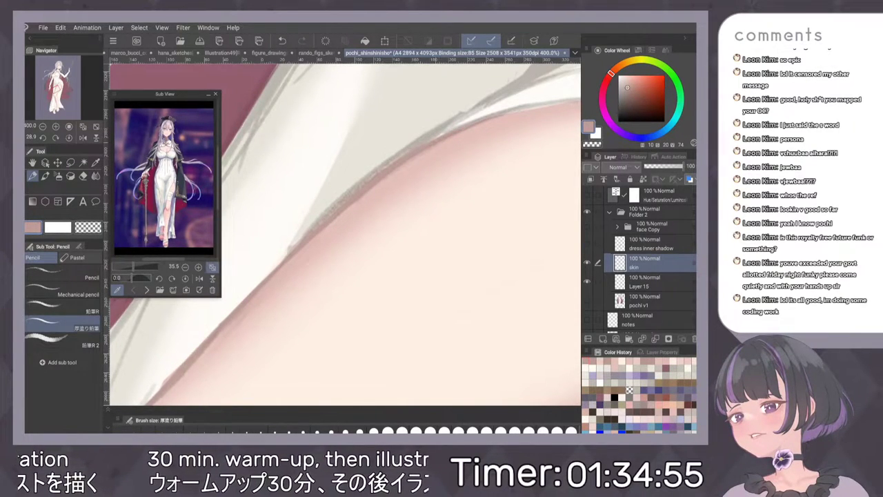
scroll(514, 125, down, 2)
scroll(433, 231, down, 2)
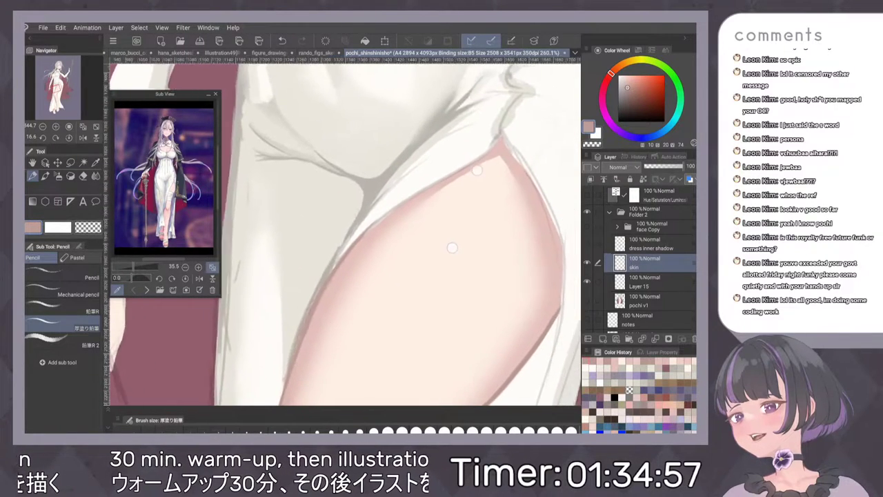
Rework the upper thigh outline along the dress slit with the 厚塗り鉛筆 pencil, undoing the last stroke.
scroll(451, 248, up, 3)
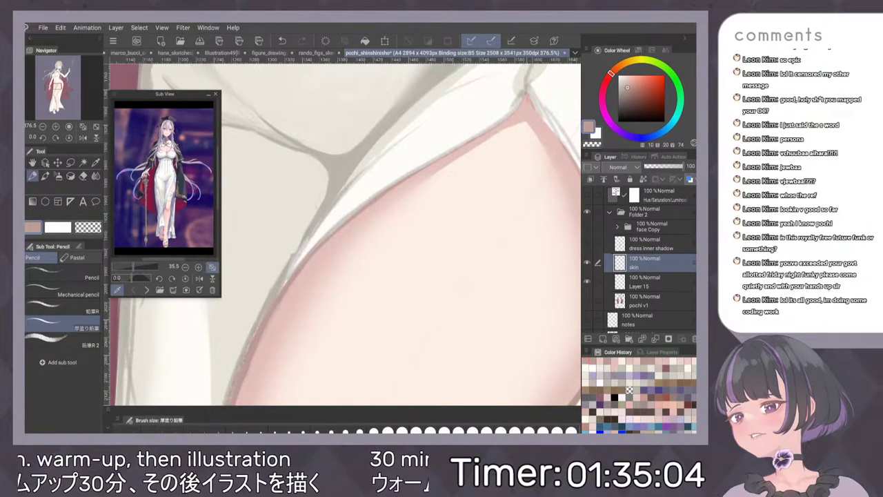
key(ctrl+z)
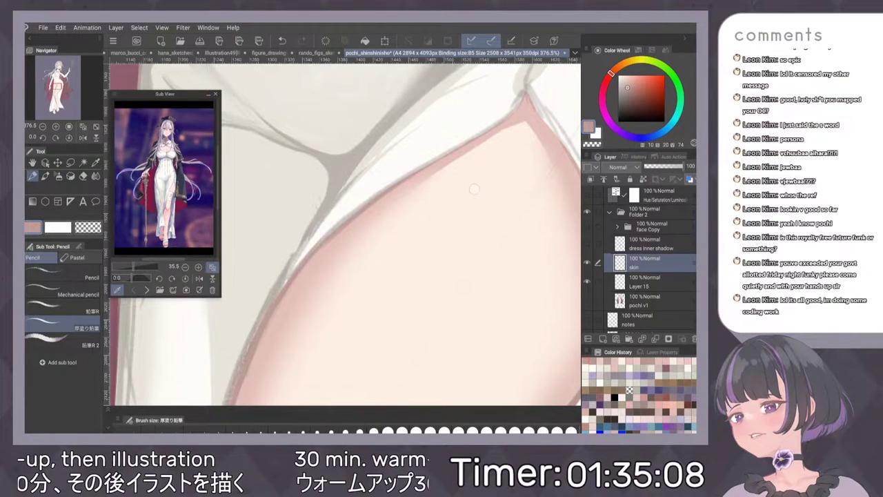
scroll(460, 275, down, 3)
scroll(449, 195, up, 2)
scroll(470, 278, down, 3)
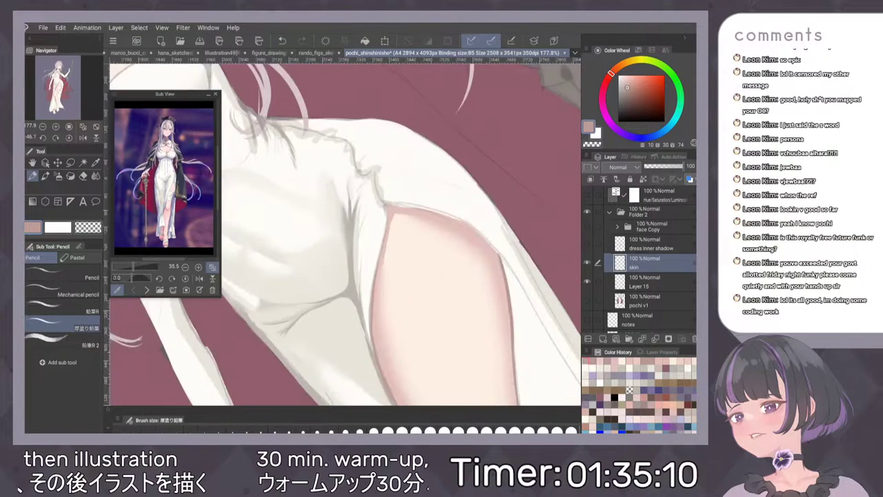
Paint over the sketch line in the shadow at the thigh's outer top with sampled pink, and undo an extra Dense watercolor stroke.
scroll(450, 202, up, 5)
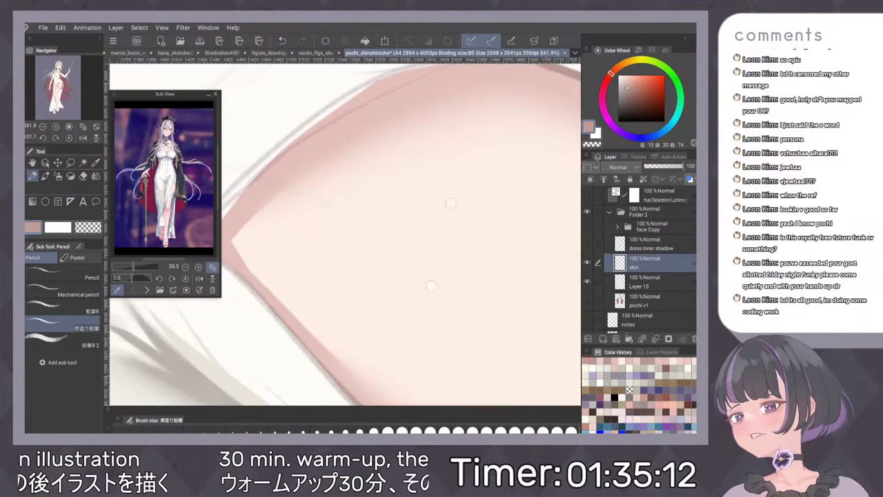
drag(450, 203, 494, 237)
alt+click(323, 193)
alt+click(325, 196)
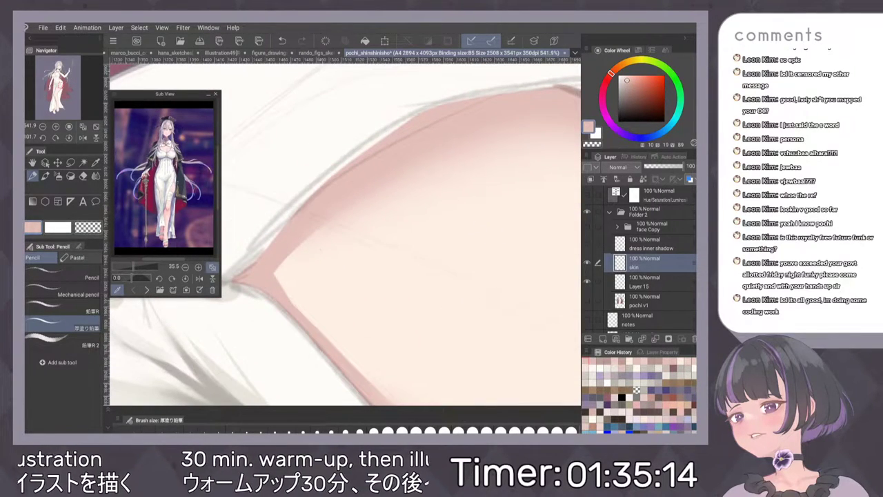
key(b)
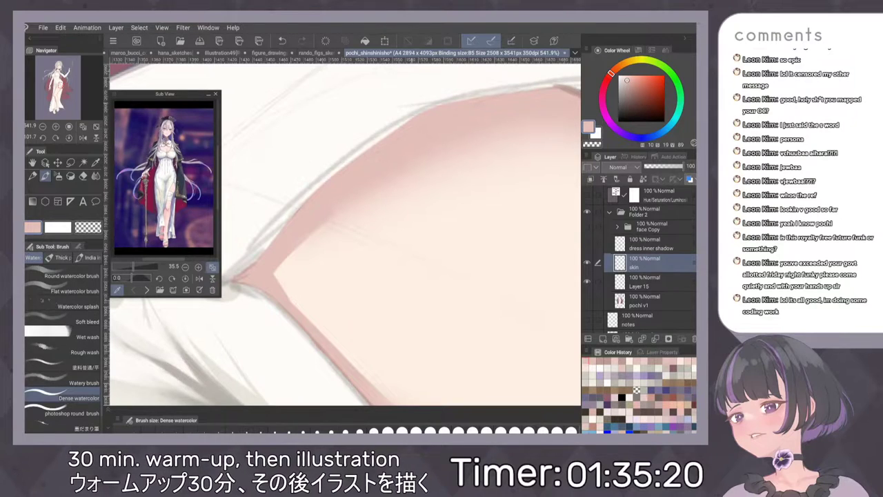
drag(524, 125, 476, 132)
key(ctrl+z)
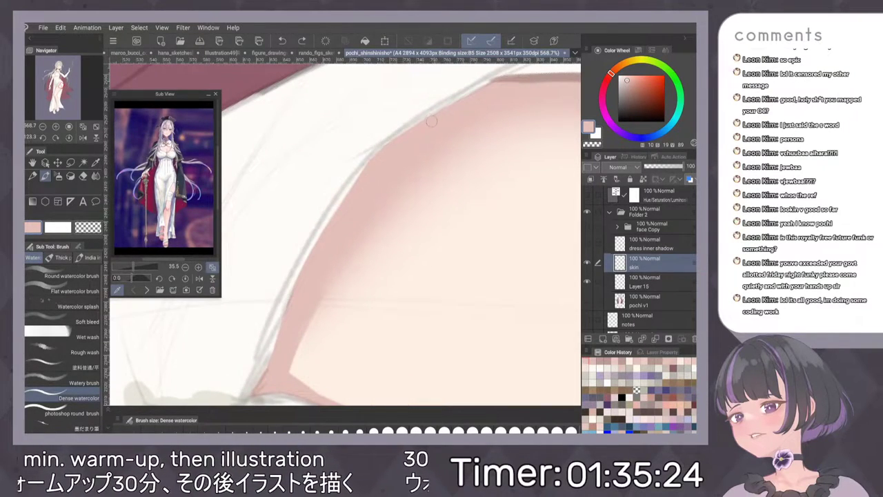
drag(407, 276, 413, 201)
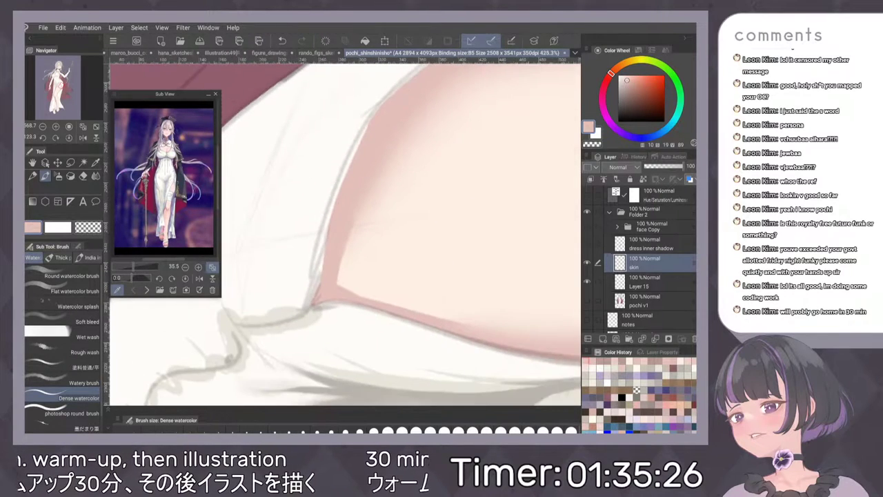
Adjust the shadow edge at the thigh's outer top with sampled light skin and pink, and switch to the Soft airbrush.
alt+click(396, 241)
drag(477, 220, 430, 237)
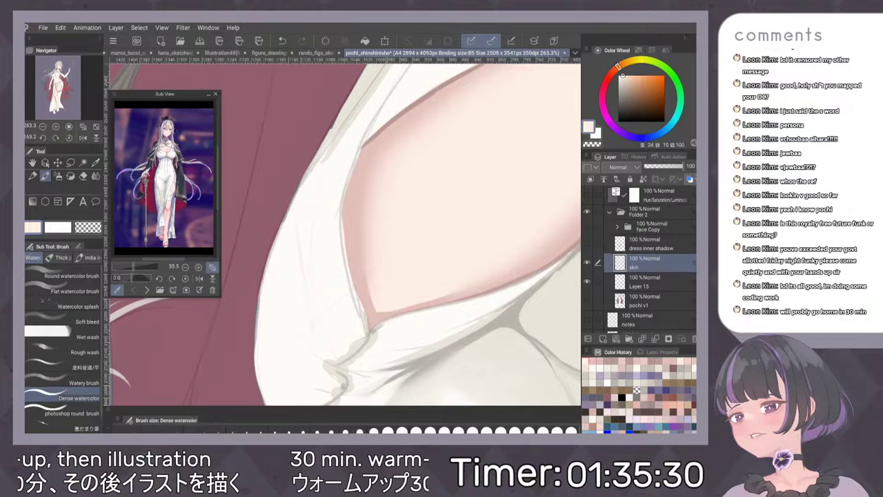
drag(432, 199, 518, 199)
alt+click(349, 218)
key(b)
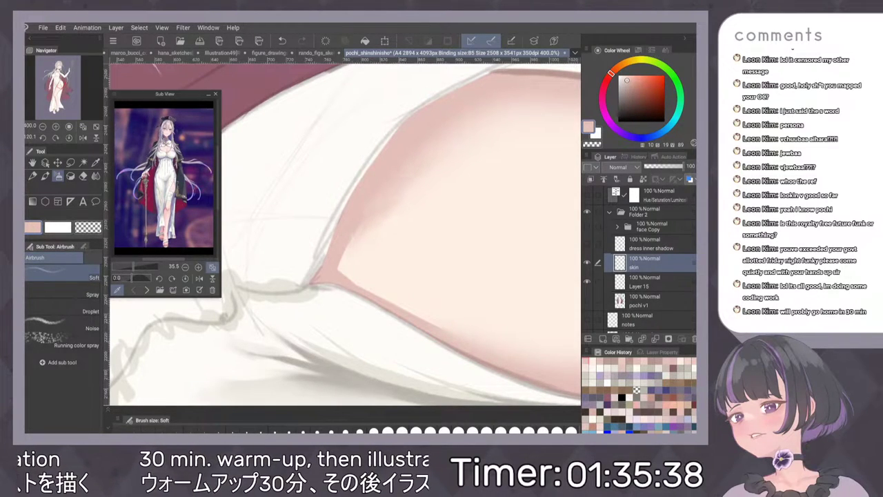
Examine the leg shading against the whole figure, checking the composition with the canvas flipped.
key(ctrl+0)
scroll(397, 186, up, 5)
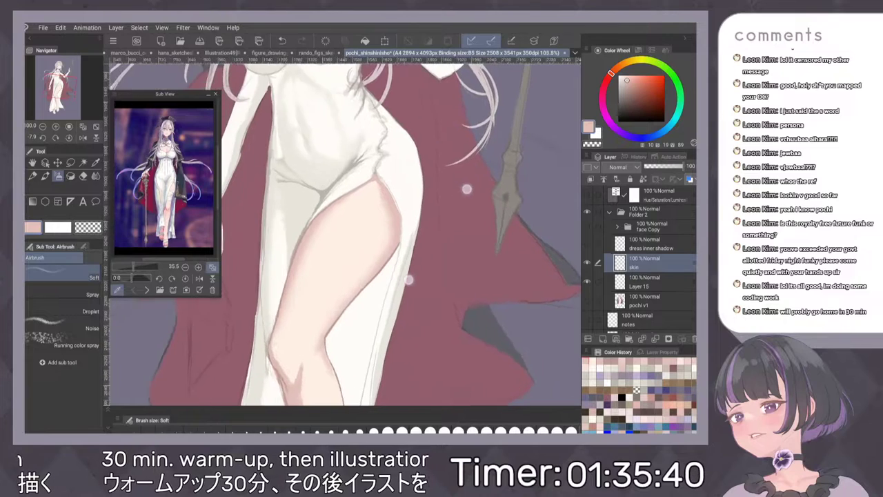
scroll(481, 244, down, 1)
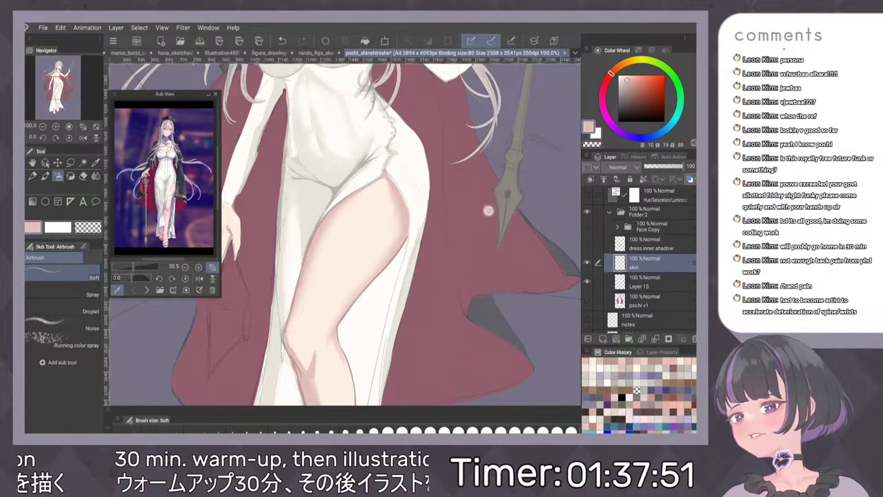
scroll(437, 212, down, 2)
scroll(393, 228, down, 2)
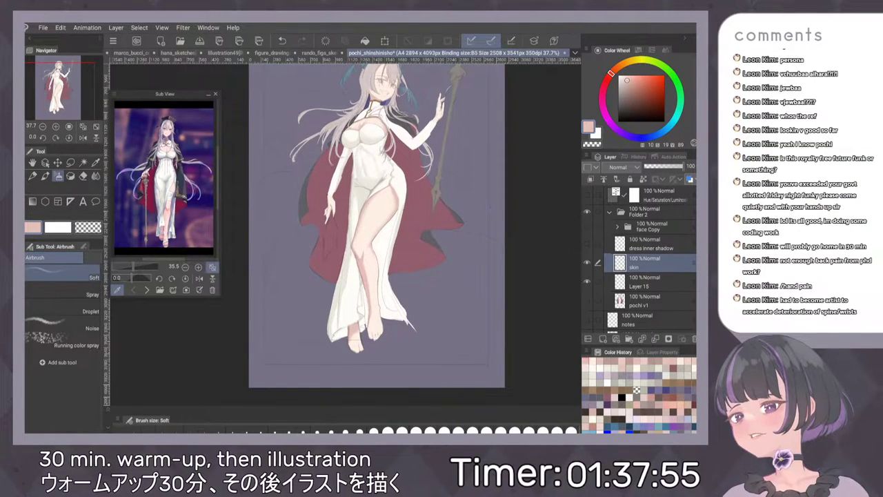
key(ctrl+0)
key(h)
key(h)
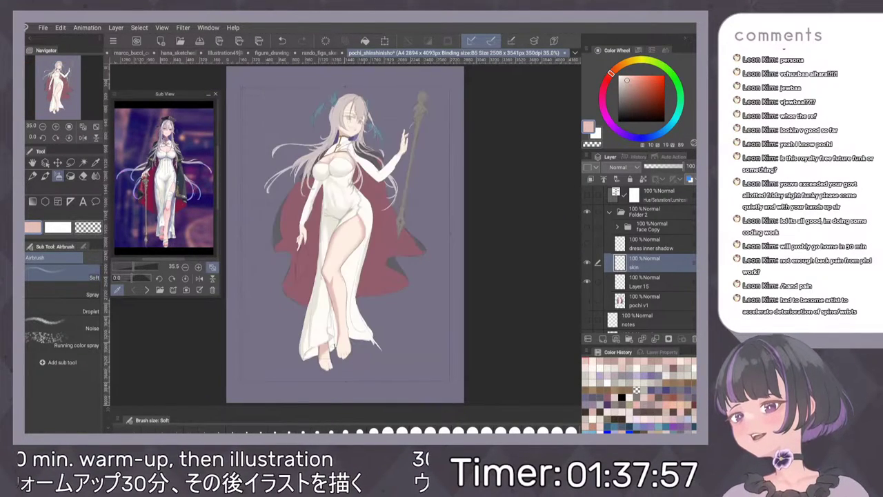
scroll(442, 136, up, 3)
scroll(442, 136, up, 1)
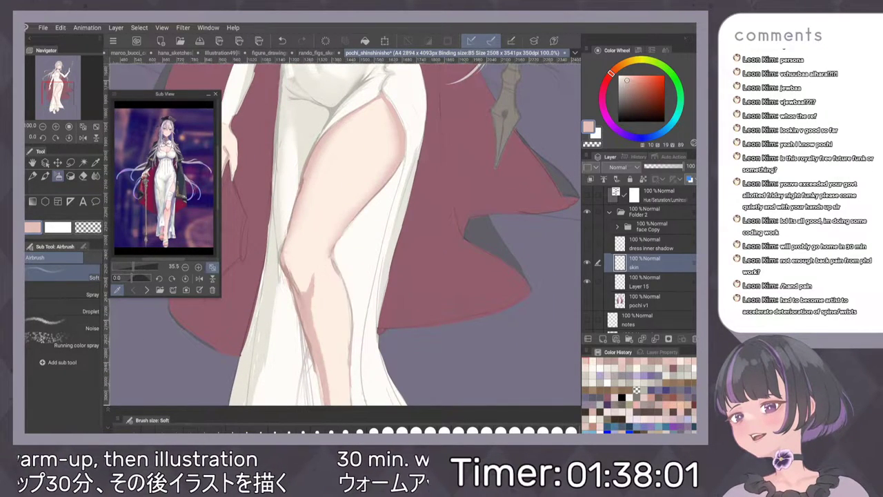
scroll(404, 310, up, 1)
scroll(428, 202, up, 4)
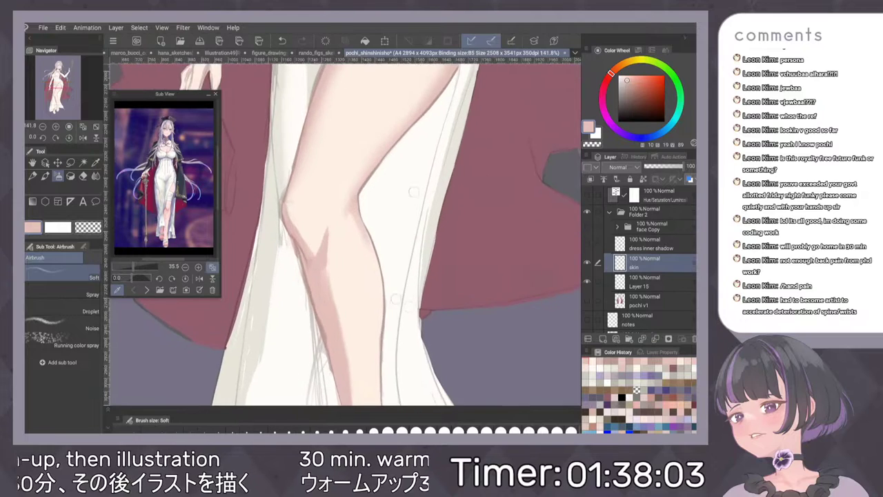
Refine the shading behind the knee with the Dense watercolor brush in sampled light skin and pink tones.
alt+click(349, 251)
scroll(404, 205, up, 2)
key(b)
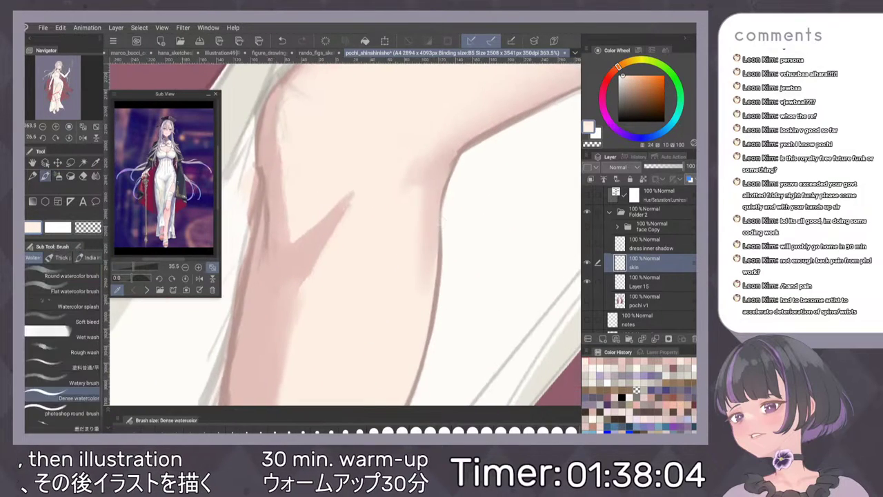
alt+click(426, 174)
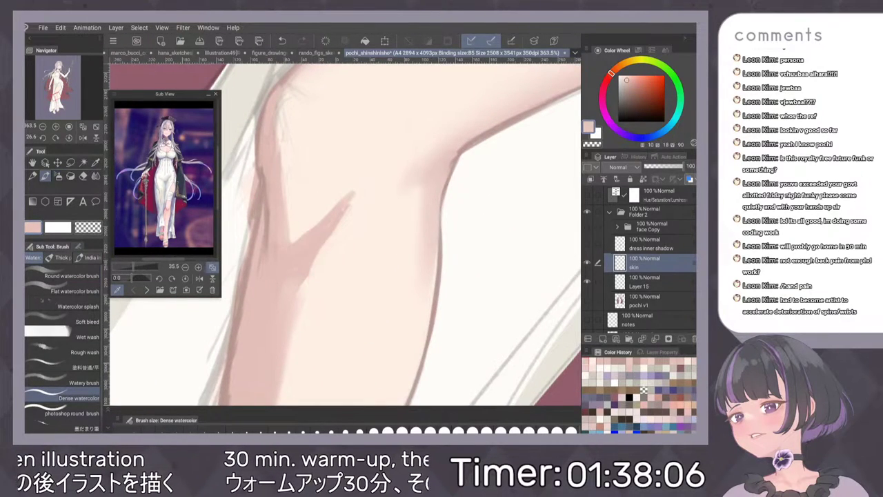
drag(367, 283, 370, 312)
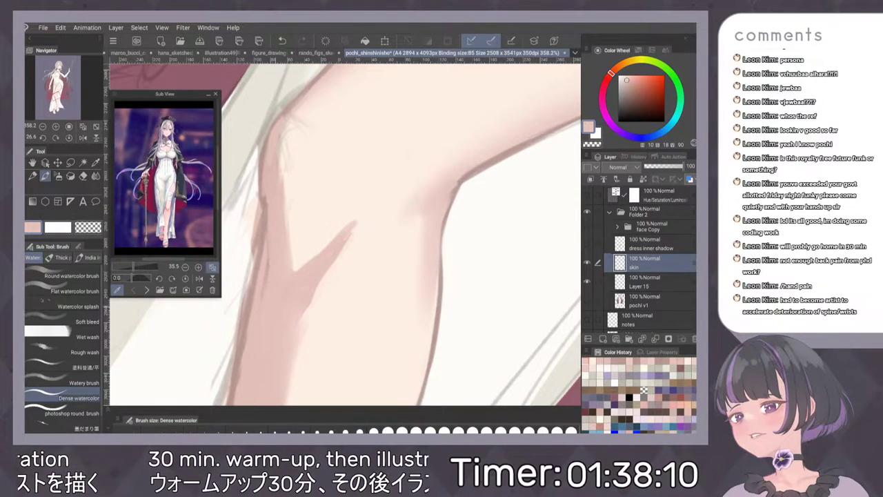
Cover the rough sketch marks on the kneecap with the sampled light skin tone.
alt+click(302, 156)
drag(295, 131, 284, 204)
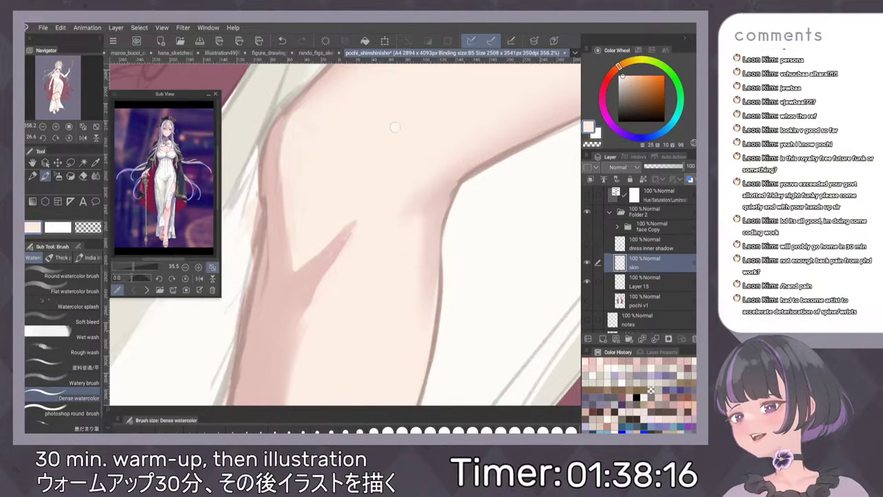
scroll(399, 170, down, 2)
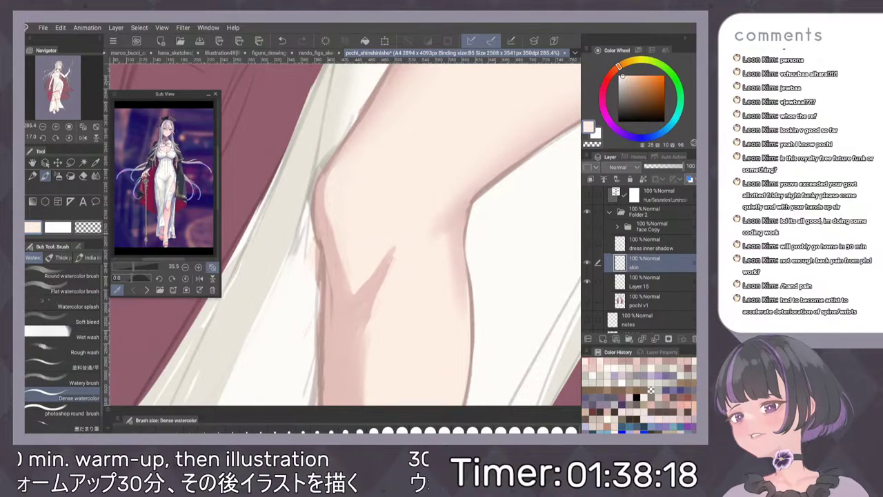
Reinforce the leg's outer contour just below the kneecap with the 厚塗り鉛筆 pencil in the sampled darker pink.
alt+click(323, 225)
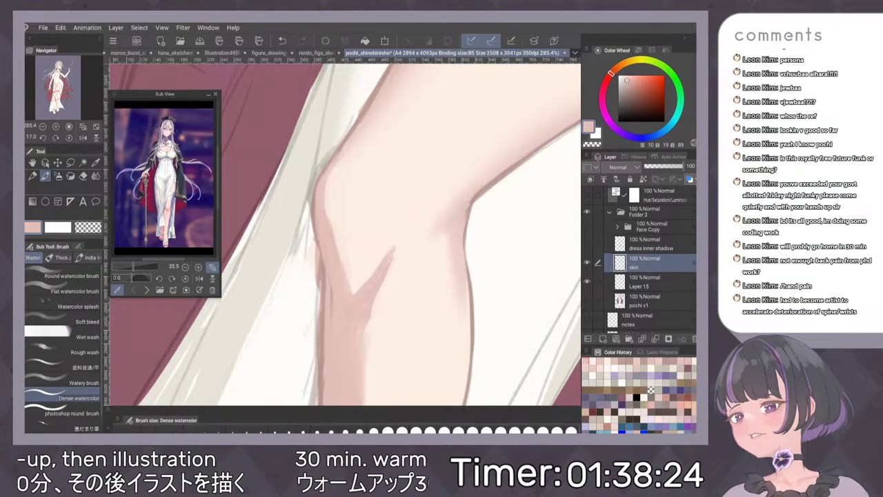
scroll(432, 315, up, 3)
alt+click(323, 269)
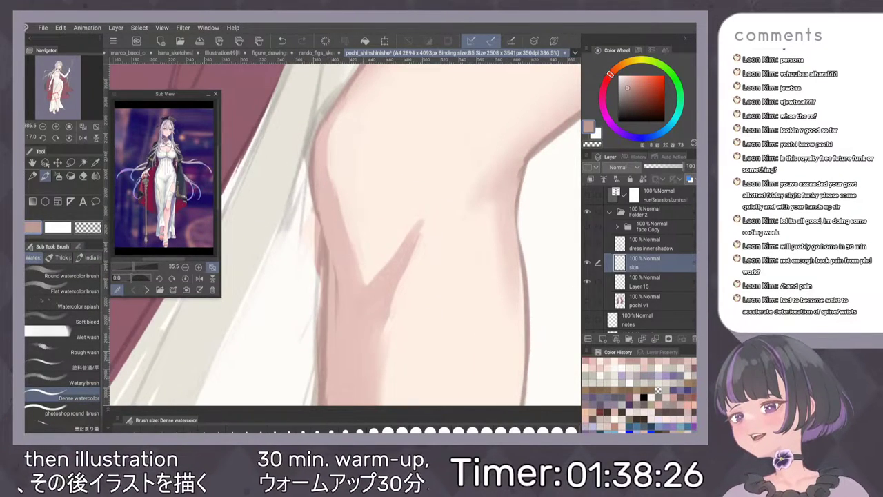
key(p)
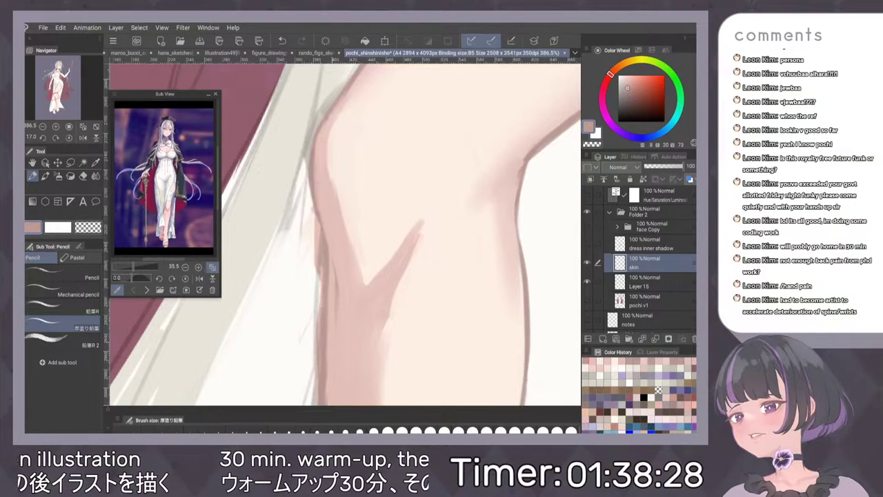
drag(332, 270, 336, 288)
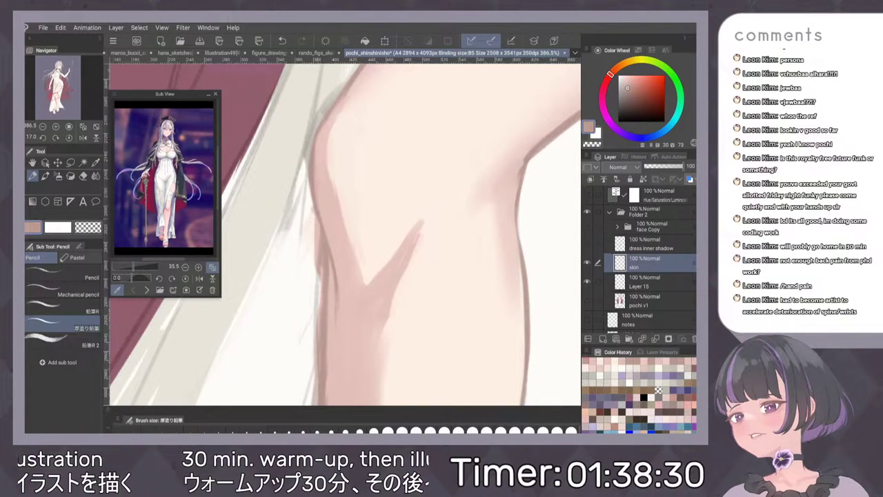
drag(318, 220, 321, 244)
drag(320, 276, 322, 302)
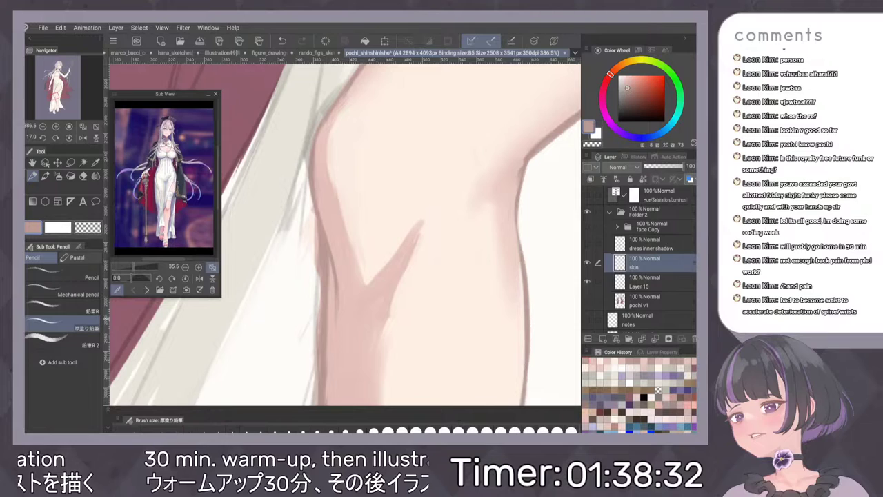
drag(330, 259, 332, 273)
scroll(452, 194, down, 5)
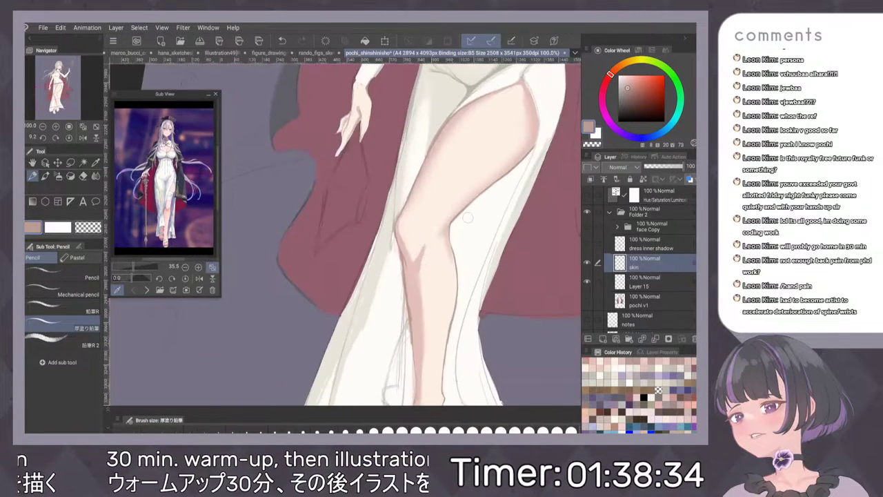
Refine the shaded outer edge of the shin below the knee with the sampled lighter pink shadow tone.
scroll(433, 267, up, 3)
scroll(434, 267, up, 1)
alt+click(400, 241)
drag(395, 237, 386, 263)
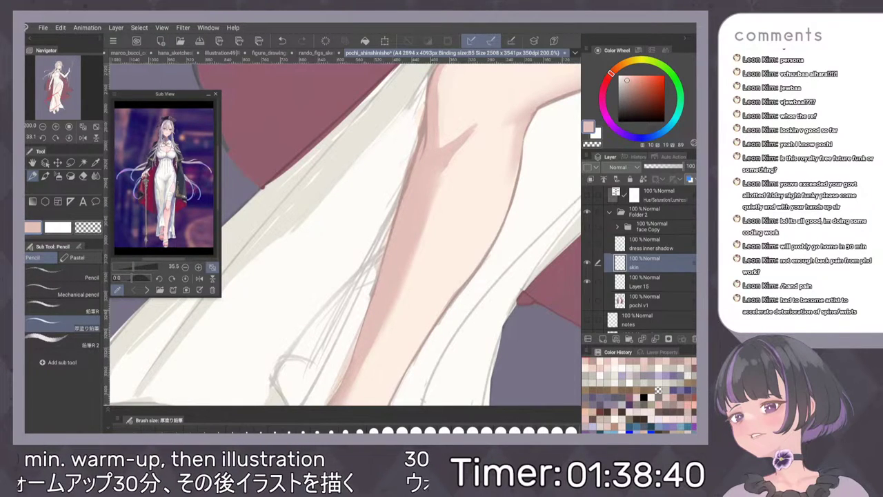
scroll(453, 209, down, 3)
scroll(454, 209, up, 5)
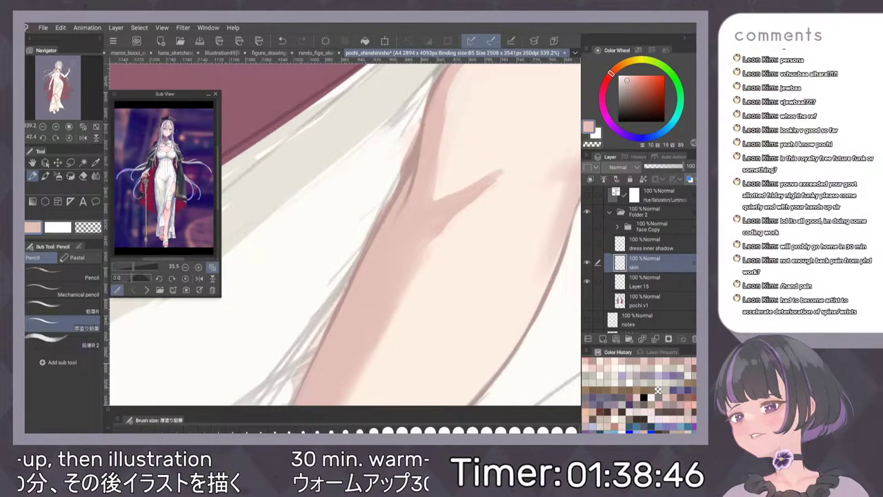
scroll(475, 196, down, 5)
scroll(455, 214, up, 3)
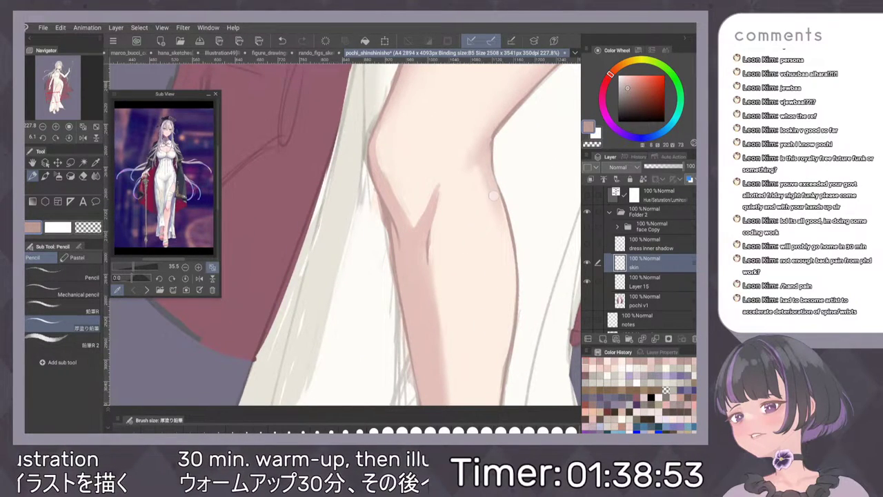
scroll(421, 234, down, 5)
scroll(499, 231, down, 1)
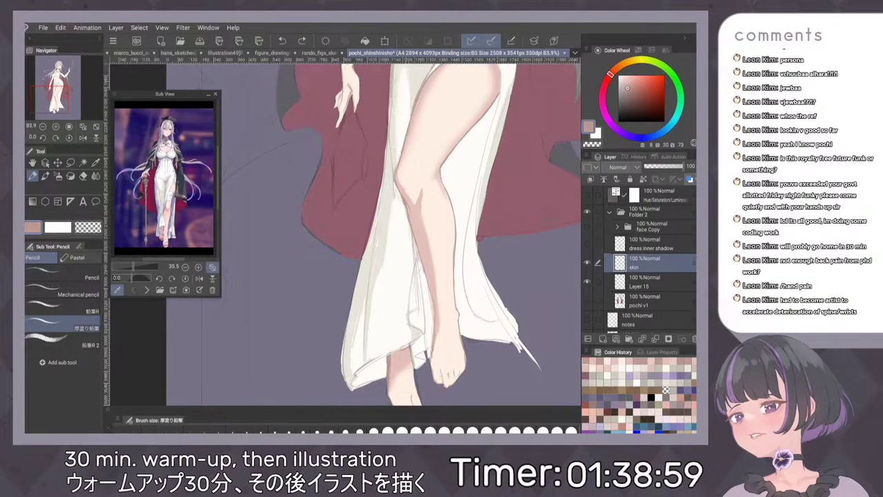
Touch up the contour and shadow where the kneecap meets the shin with sampled light and dark pinks.
scroll(412, 227, up, 3)
alt+click(407, 227)
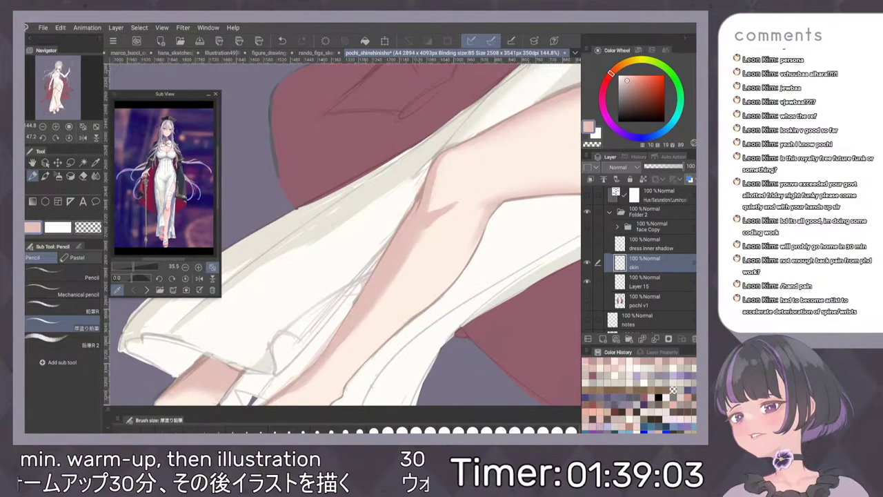
alt+click(419, 196)
drag(420, 204, 414, 225)
key(ctrl+z)
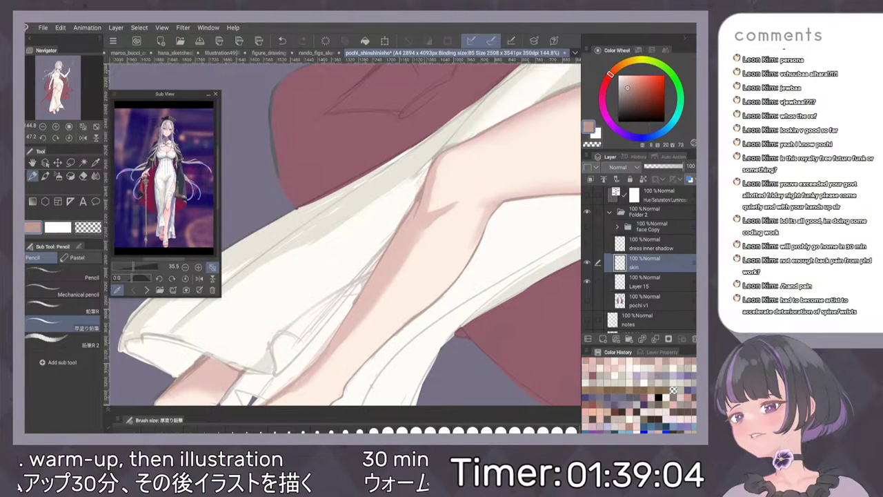
scroll(441, 203, up, 5)
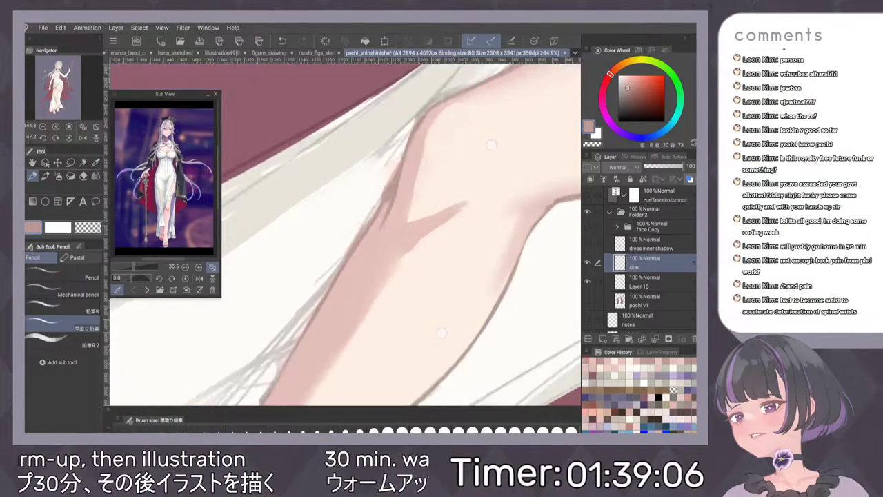
alt+click(388, 241)
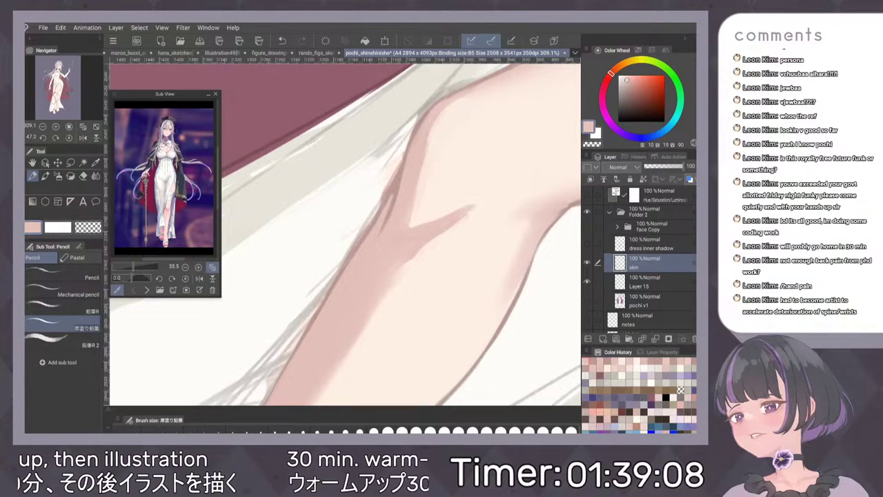
alt+click(395, 189)
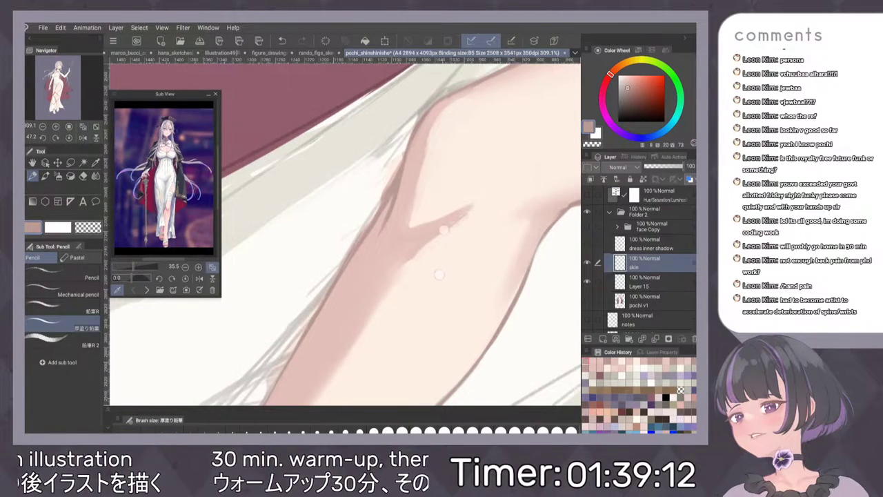
Sample the pink skin shadow tone, switch to the Dense watercolor brush and review the leg against the whole figure.
scroll(444, 228, down, 6)
scroll(456, 296, down, 2)
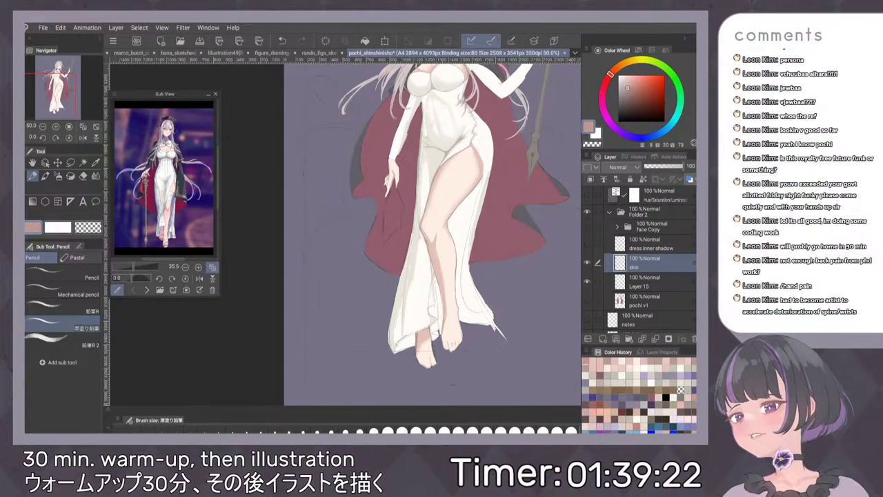
alt+click(435, 261)
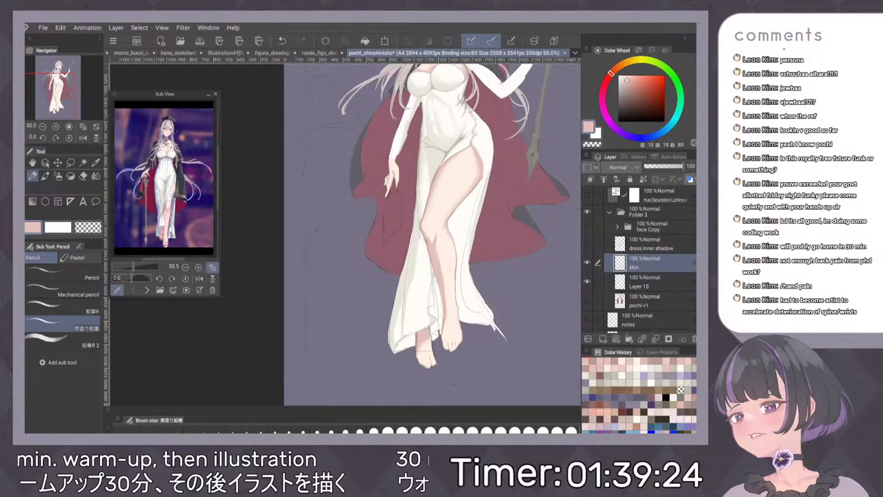
key(b)
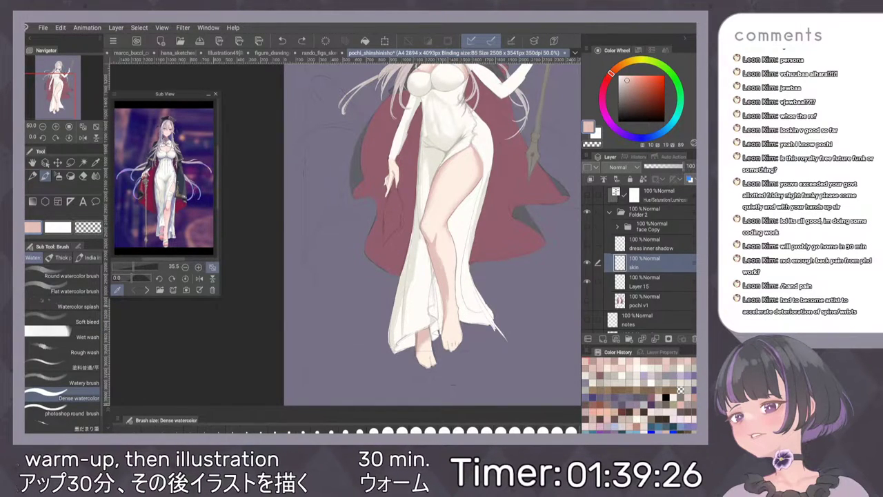
scroll(504, 262, down, 1)
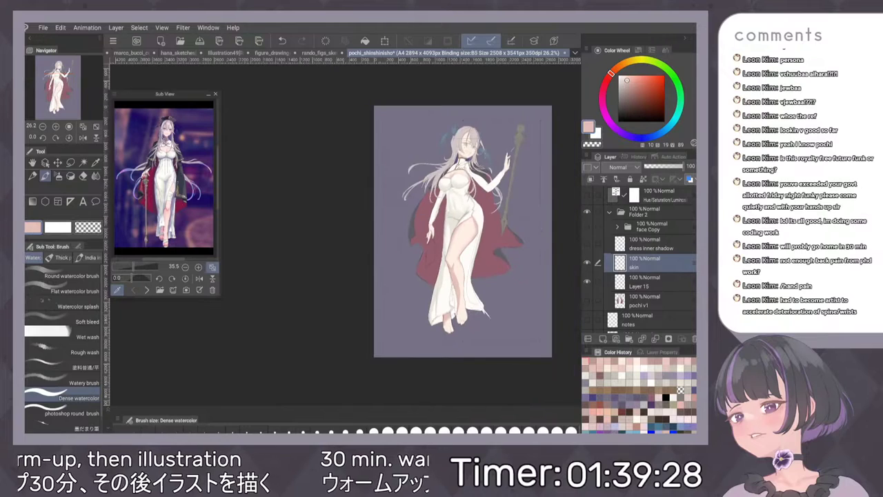
scroll(517, 285, up, 1)
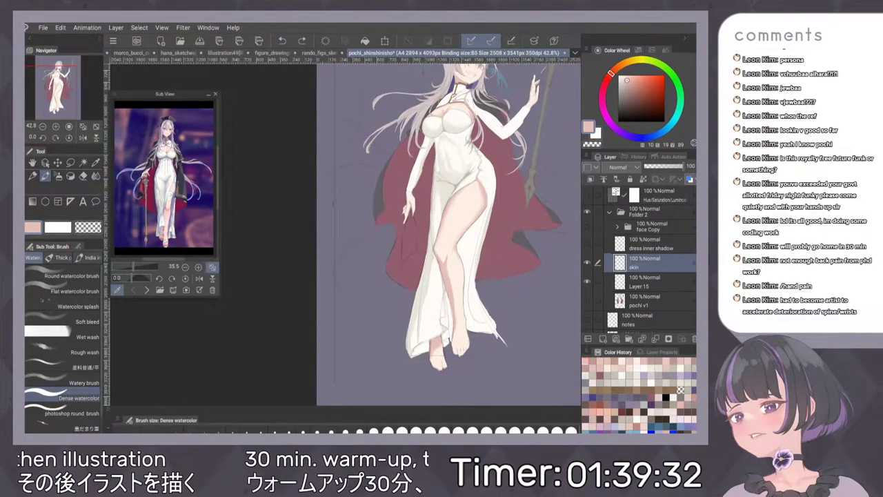
Round off the shadow under the kneecap with the Dense watercolor brush in the sampled pink.
scroll(442, 334, up, 3)
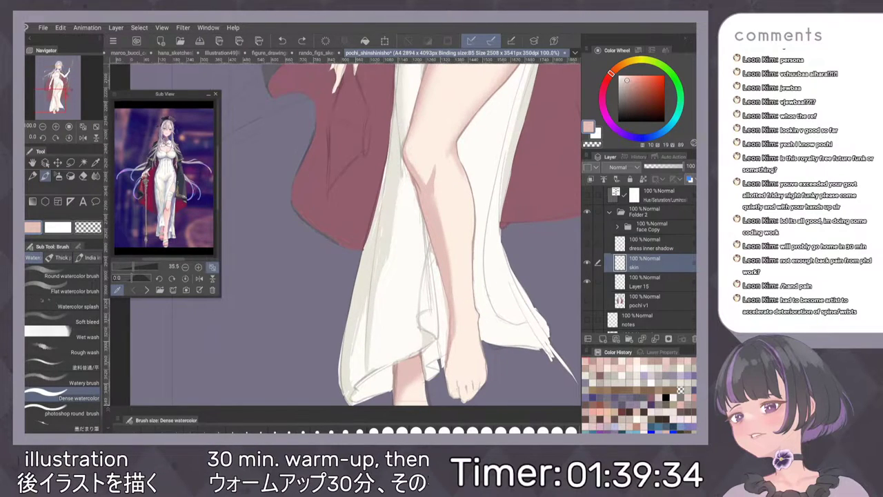
drag(476, 302, 482, 385)
scroll(501, 255, down, 1)
scroll(502, 255, up, 1)
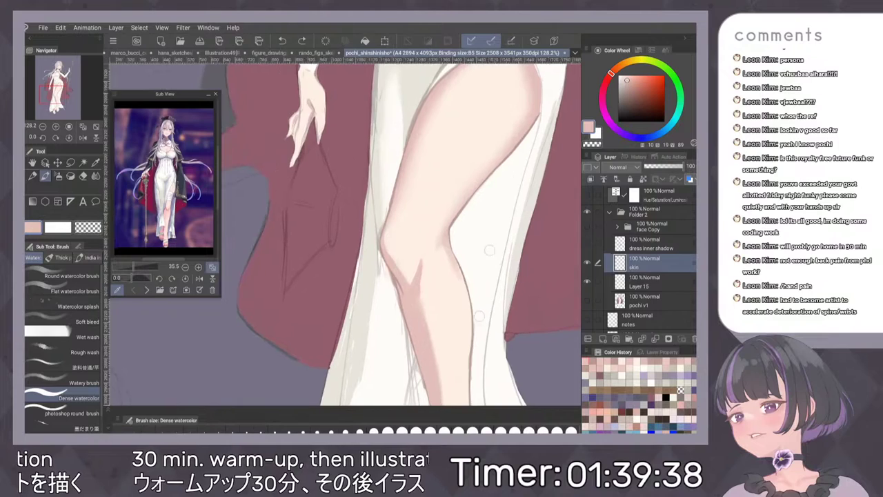
scroll(502, 256, down, 1)
drag(492, 225, 513, 278)
alt+click(405, 261)
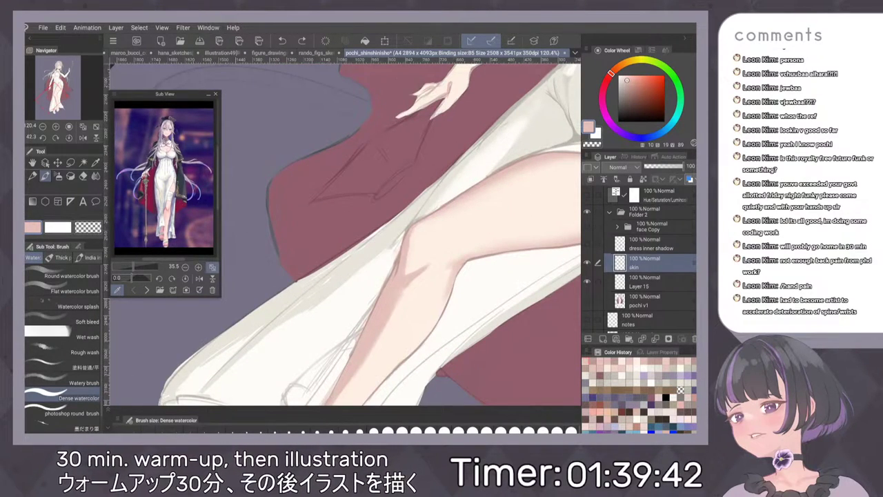
scroll(436, 225, up, 3)
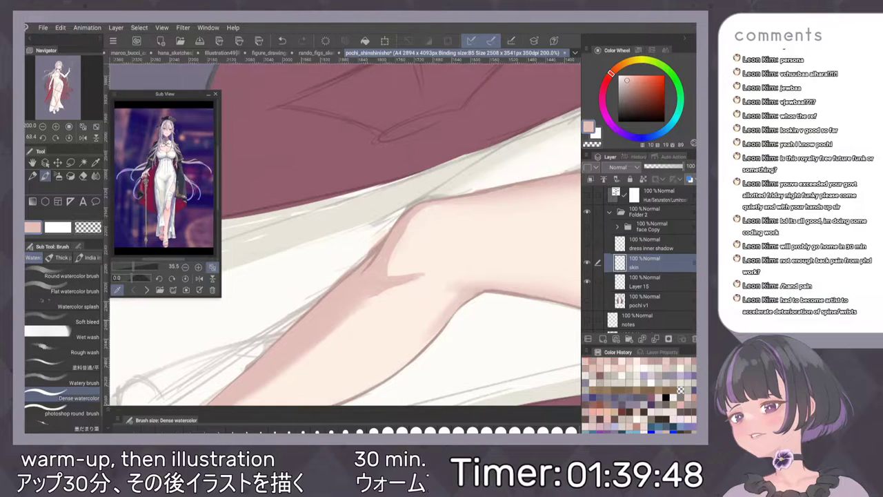
scroll(451, 287, down, 3)
scroll(481, 274, up, 2)
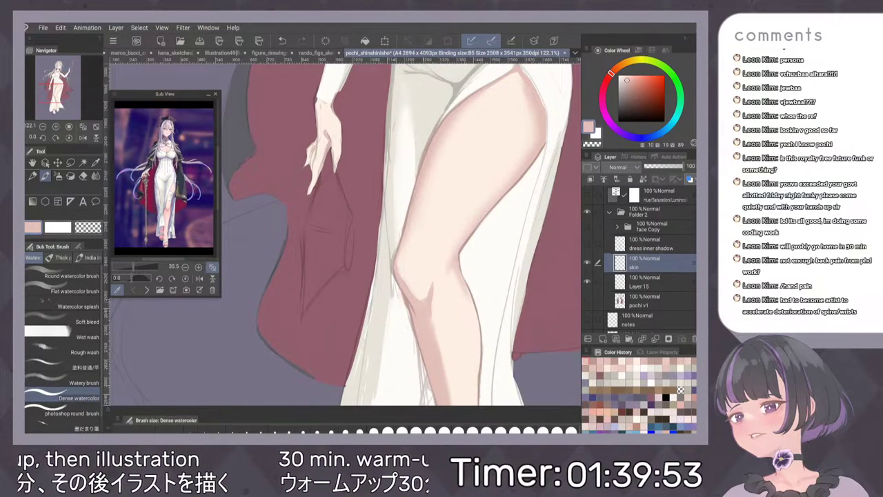
Check the figure flipped and try a small pink shadow mark on the upper kneecap with the Dense watercolor brush.
key(ctrl+0)
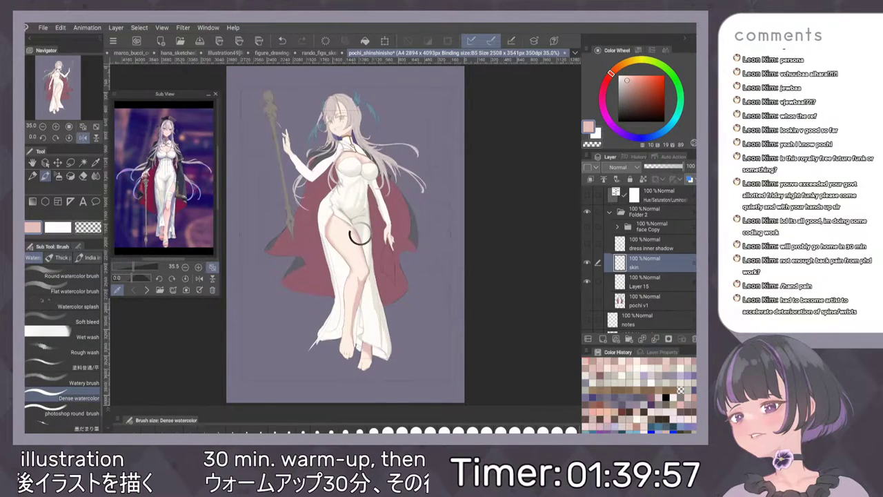
key(h)
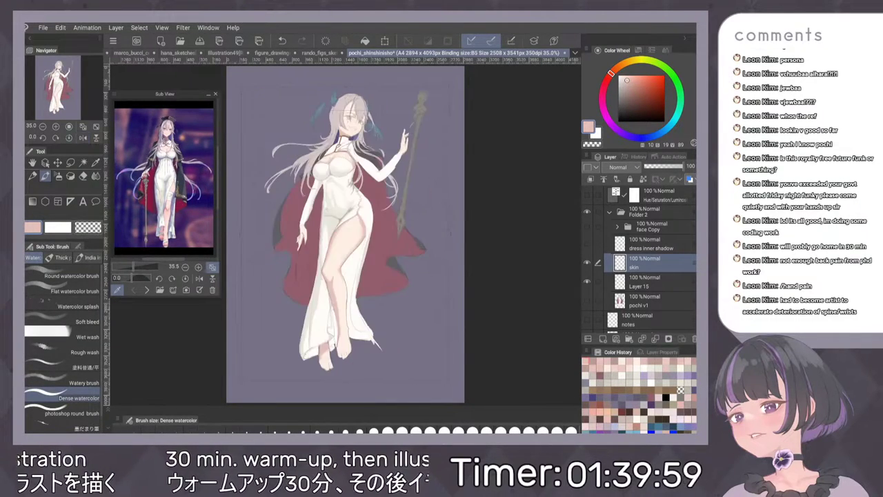
scroll(336, 277, up, 4)
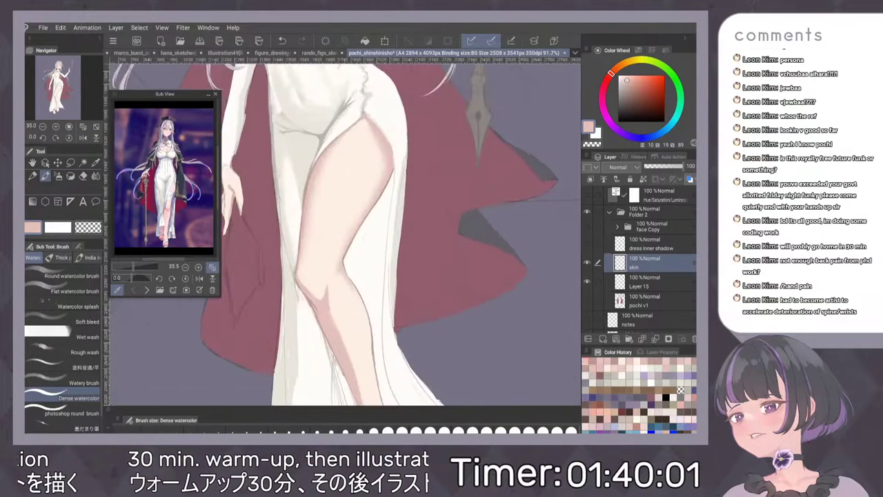
drag(326, 263, 325, 271)
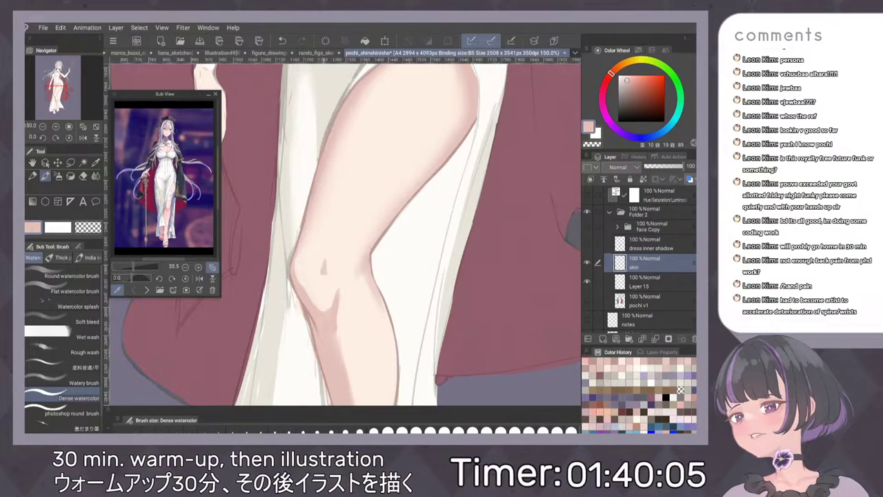
click(58, 257)
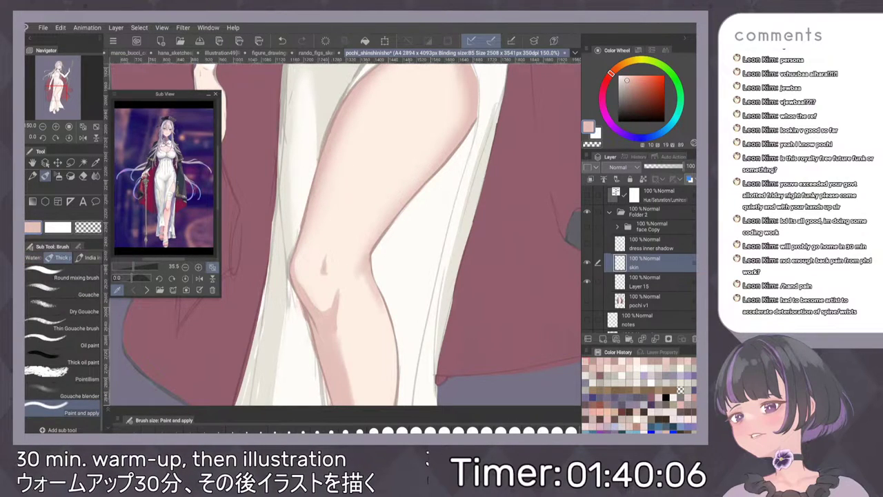
scroll(445, 262, down, 3)
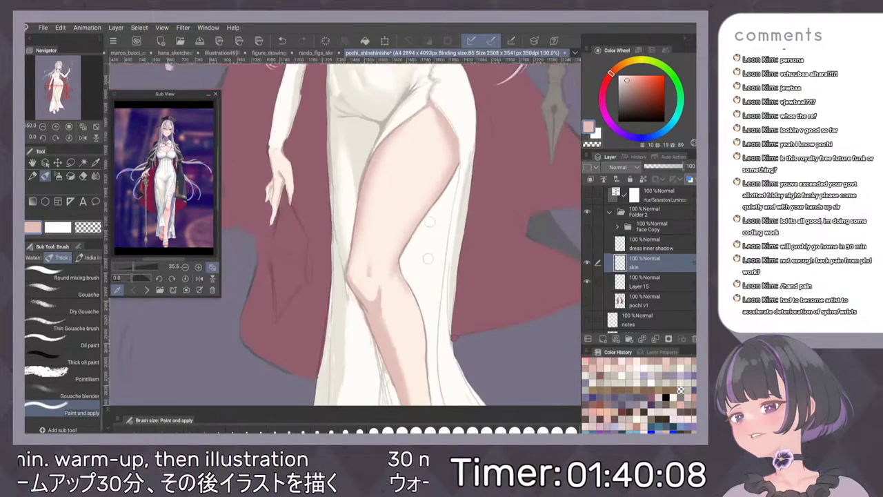
scroll(435, 266, up, 5)
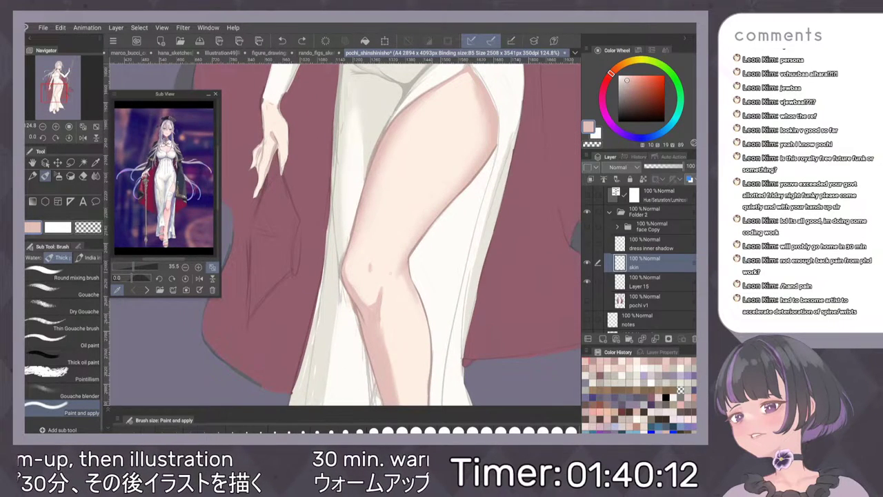
key(ctrl+z)
Paint a small curved pink shadow on the inner side of the upper kneecap and check it against the whole figure.
key(b)
drag(376, 254, 375, 271)
key(ctrl+z)
key(b)
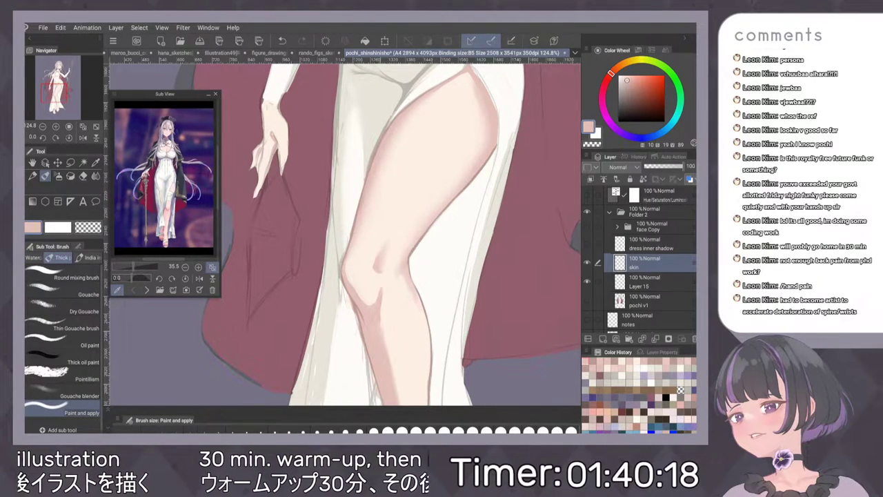
key(ctrl+0)
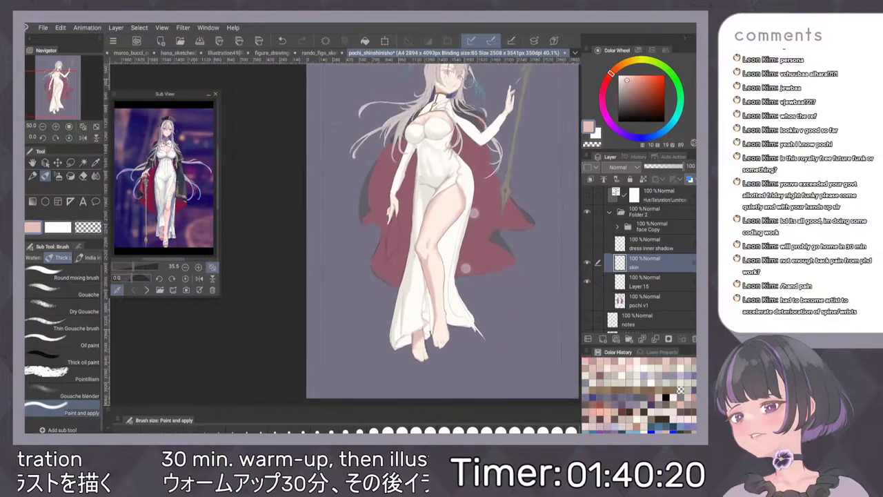
key(ctrl+alt+0)
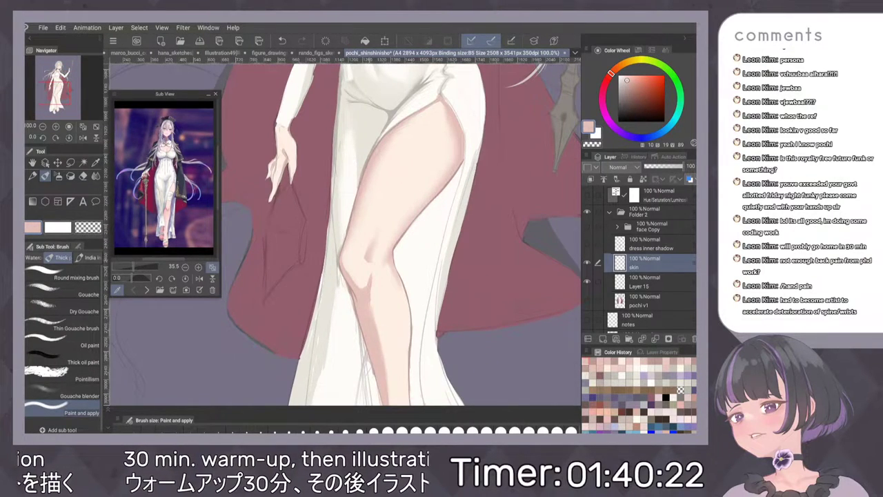
Try lassoing the pink shadow on the upper kneecap, shifting and rotating it slightly, and clearing the selection.
key(ctrl+minus)
key(ctrl+minus)
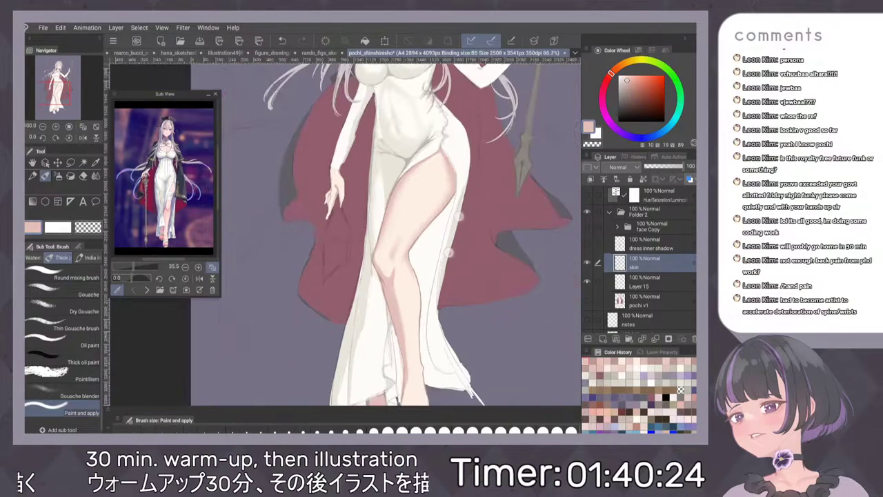
scroll(457, 248, down, 2)
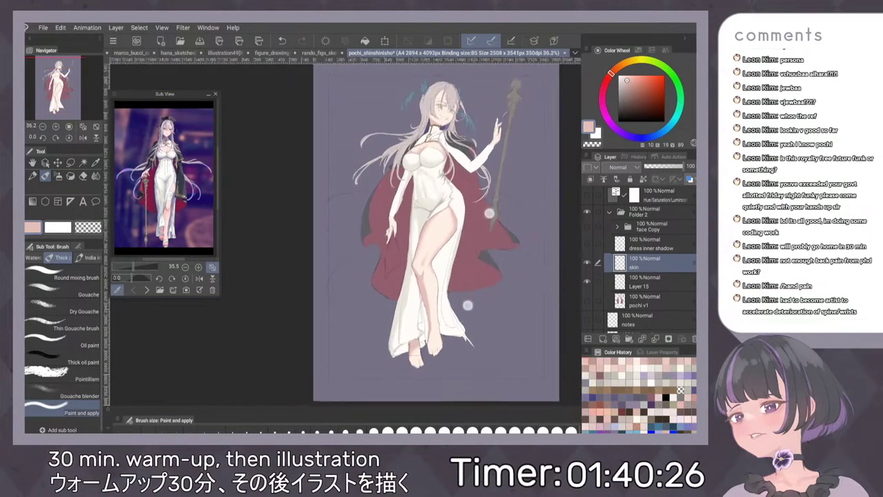
scroll(478, 273, up, 5)
key(m)
mouse_move(372, 233)
mouse_down()
mouse_move(353, 284)
mouse_move(395, 245)
mouse_move(376, 231)
mouse_up()
click(411, 310)
drag(369, 265, 365, 263)
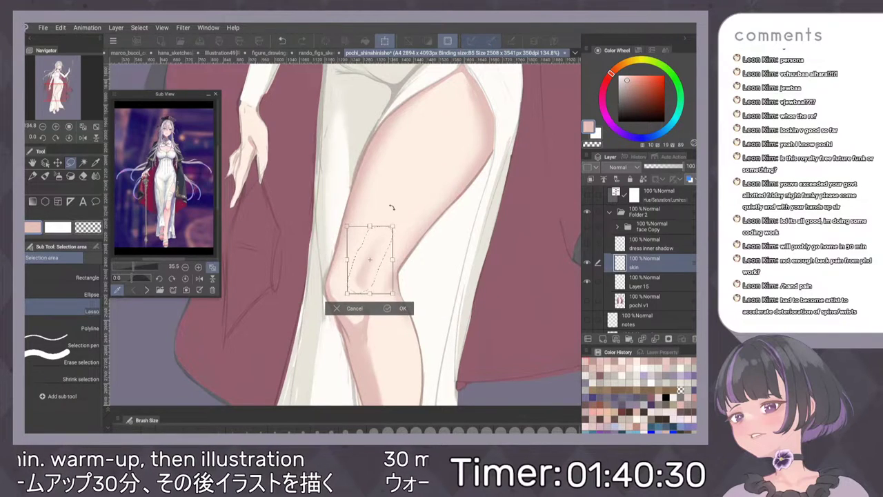
drag(390, 208, 396, 209)
click(388, 309)
key(ctrl+d)
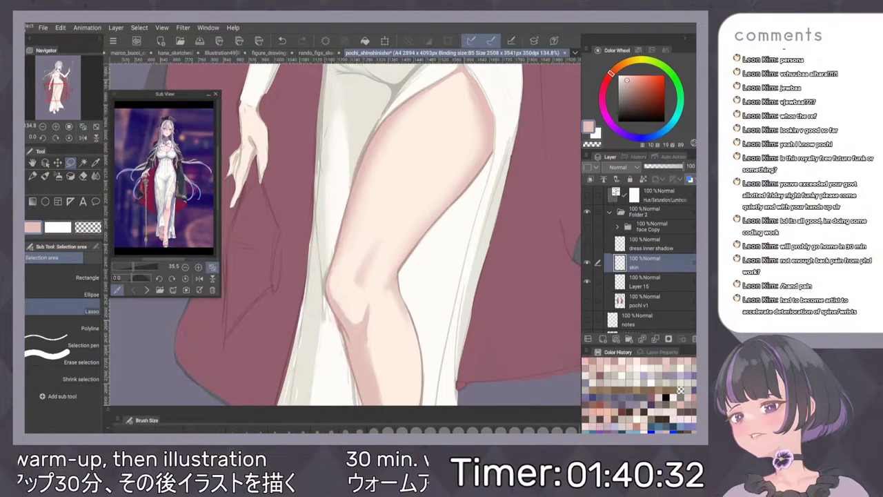
Undo the latest kneecap shadow edits while viewing the whole figure.
key(ctrl+0)
key(ctrl+z)
key(ctrl+z)
key(ctrl+z)
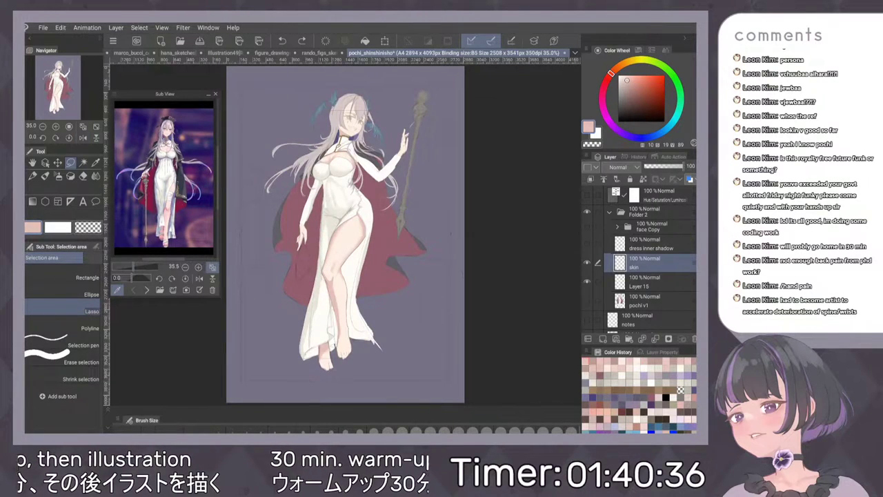
Paint a diagonal pink shadow on the outer upper thigh with the Dense watercolor brush.
scroll(335, 290, up, 3)
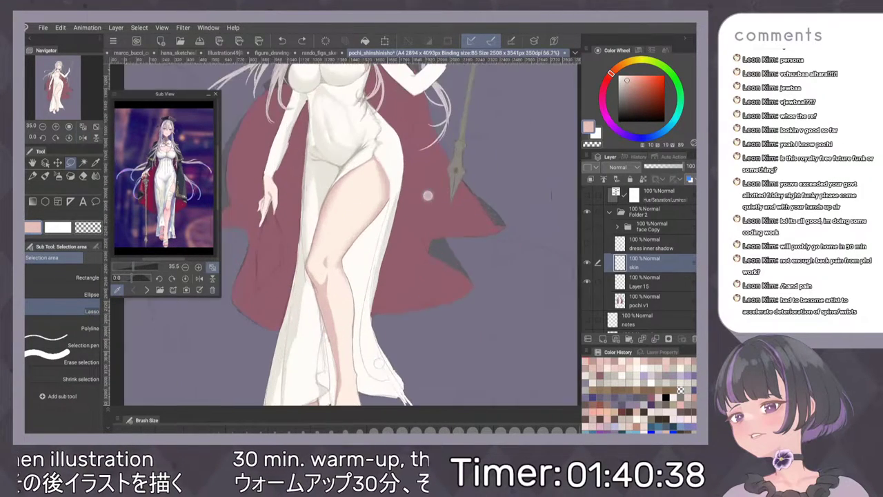
key(e)
drag(391, 333, 399, 287)
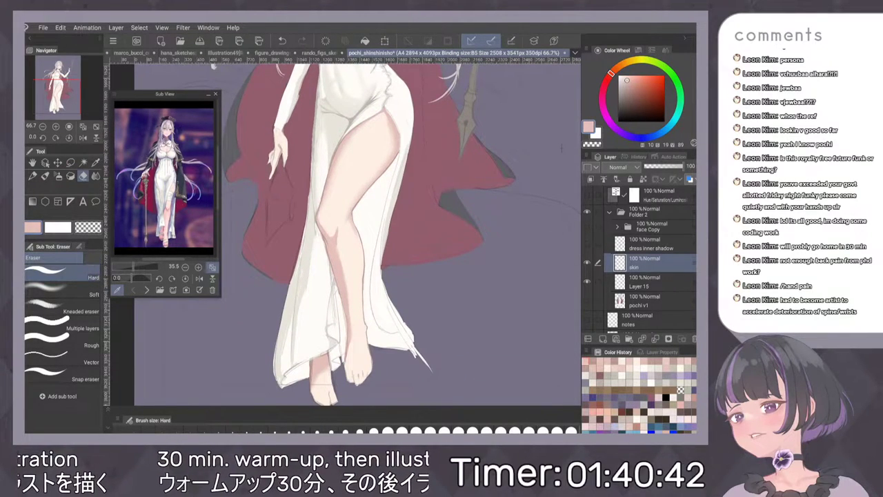
scroll(401, 256, up, 2)
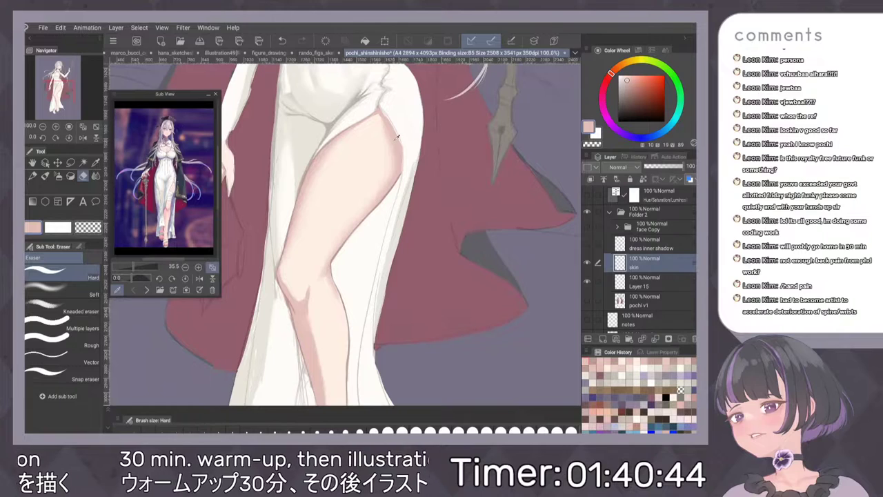
key(b)
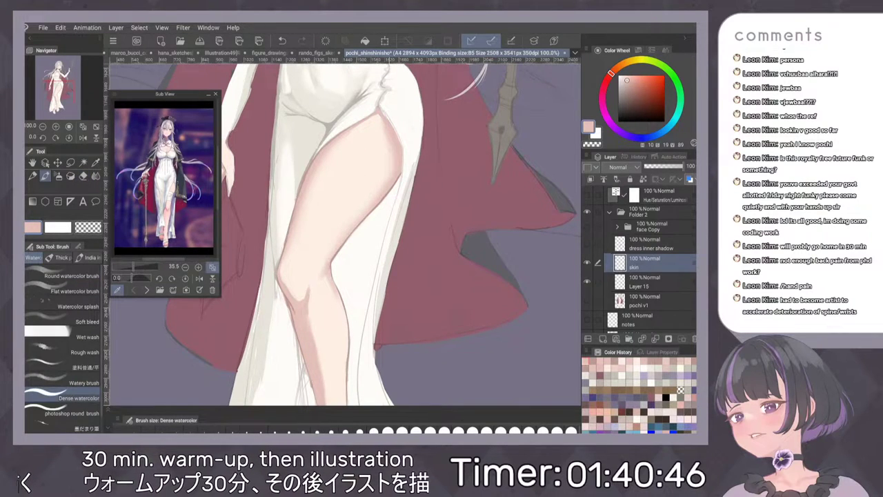
key(ctrl+z)
drag(390, 137, 384, 153)
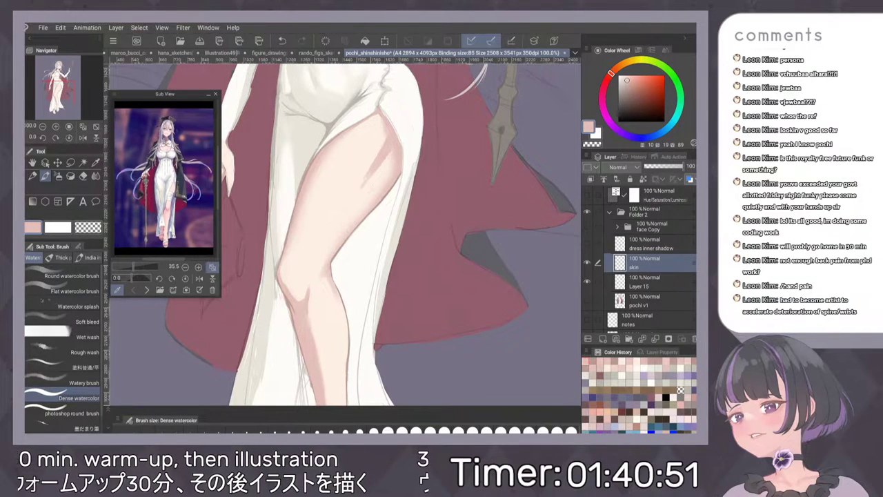
Blend the upper thigh shadow with the Paint and apply brush and check the whole figure flipped.
click(59, 257)
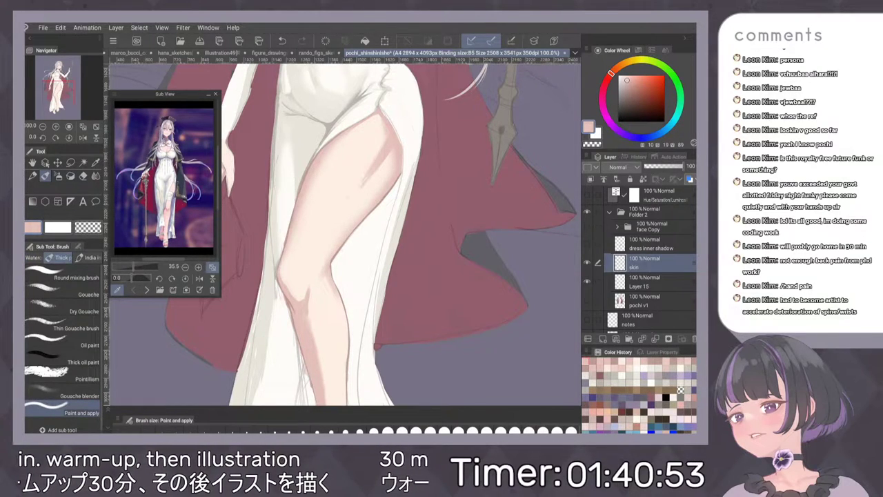
drag(367, 170, 358, 191)
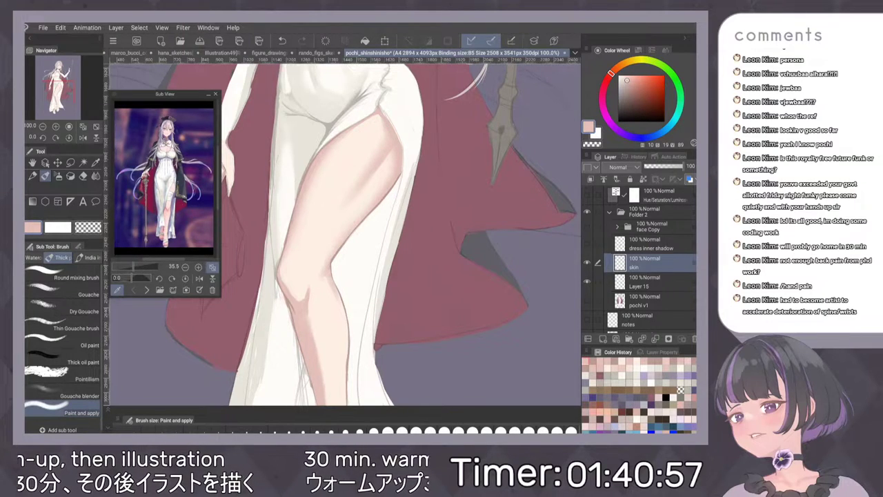
key(ctrl+0)
key(h)
key(h)
Lighten the upper thigh shadow with the Soft eraser, smooth it with Paint and apply, and check the figure flipped.
scroll(416, 277, up, 3)
key(e)
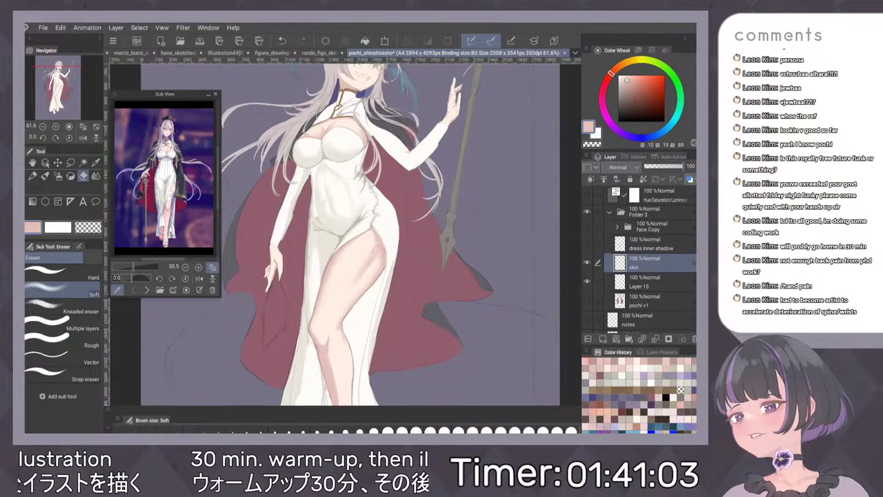
drag(366, 261, 374, 273)
scroll(472, 214, down, 4)
scroll(453, 262, up, 6)
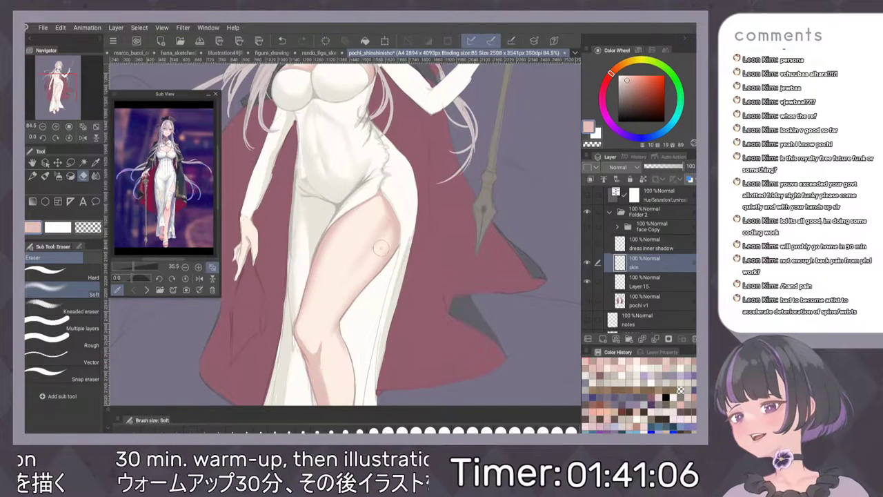
scroll(543, 332, up, 2)
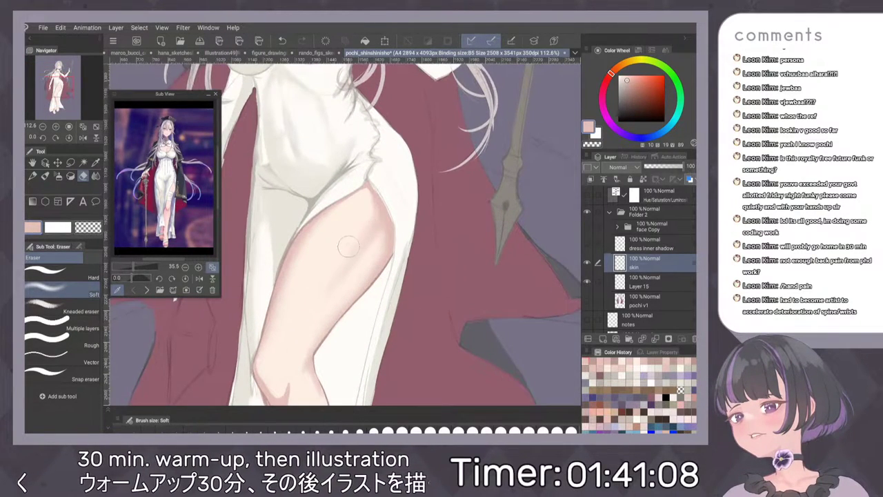
key(b)
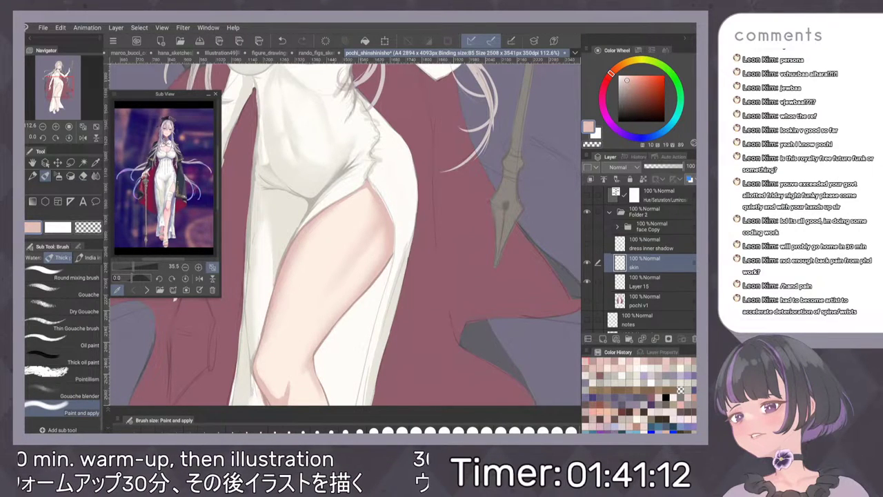
scroll(467, 175, down, 5)
scroll(442, 245, up, 4)
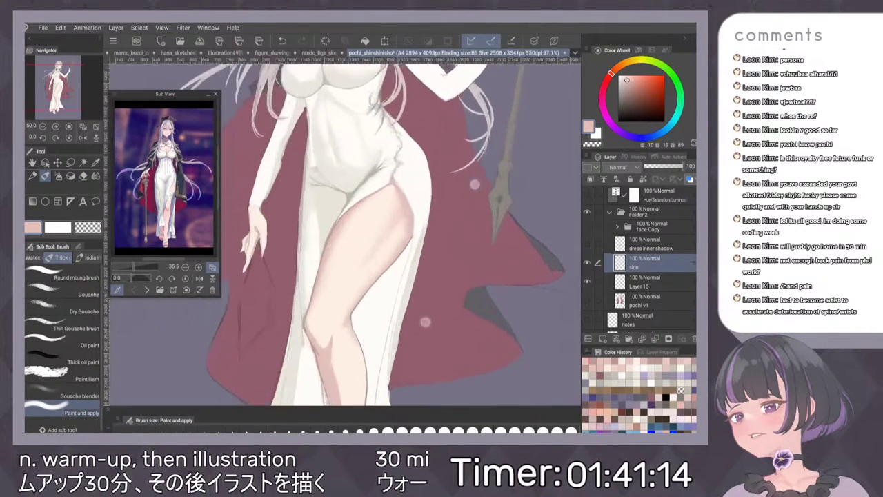
key(ctrl+0)
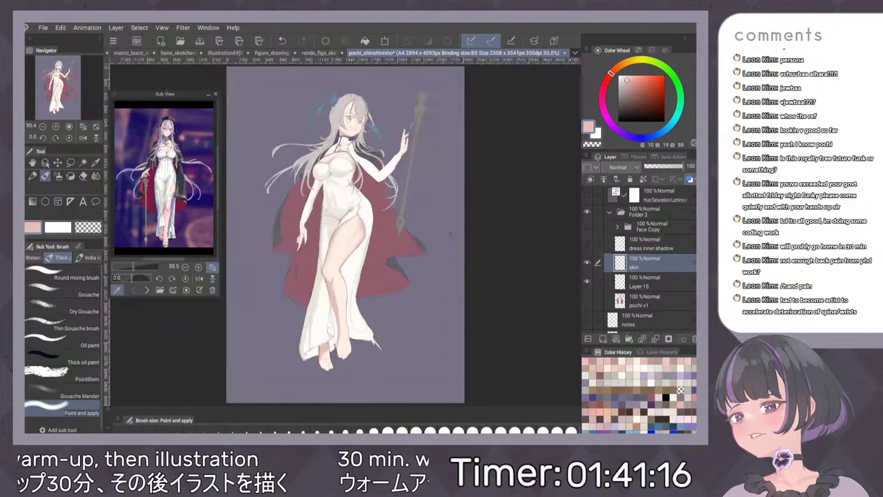
key(h)
key(h)
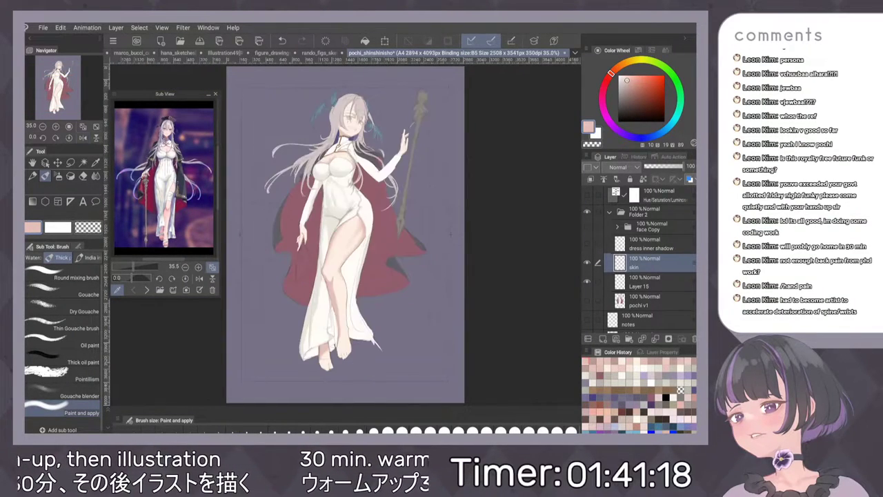
Paint a small pink shadow on the calf with Dense watercolor, blend it with Paint and apply, and check it flipped.
scroll(402, 240, up, 4)
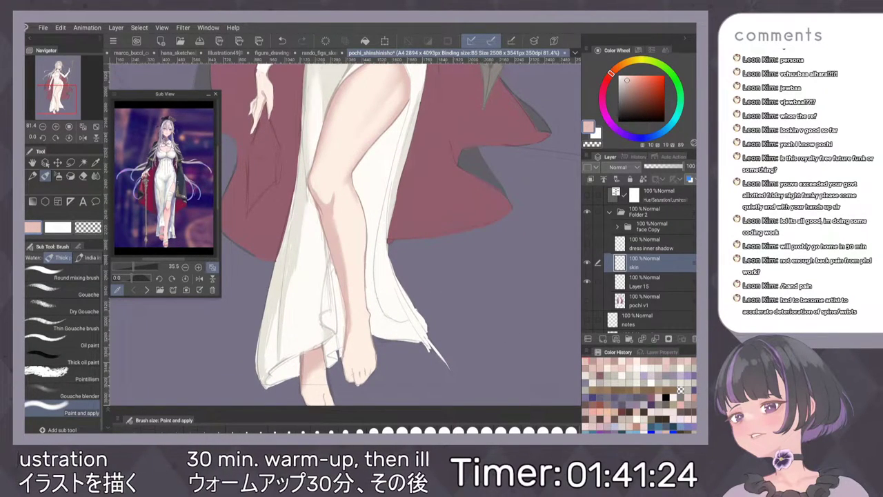
click(33, 257)
key(ctrl+z)
drag(355, 227, 359, 242)
key(ctrl+z)
click(58, 257)
key(ctrl+z)
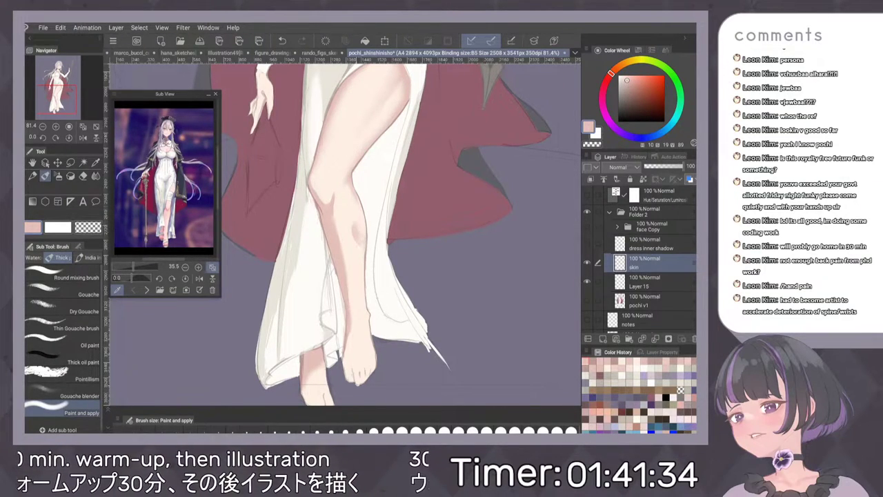
scroll(410, 243, down, 5)
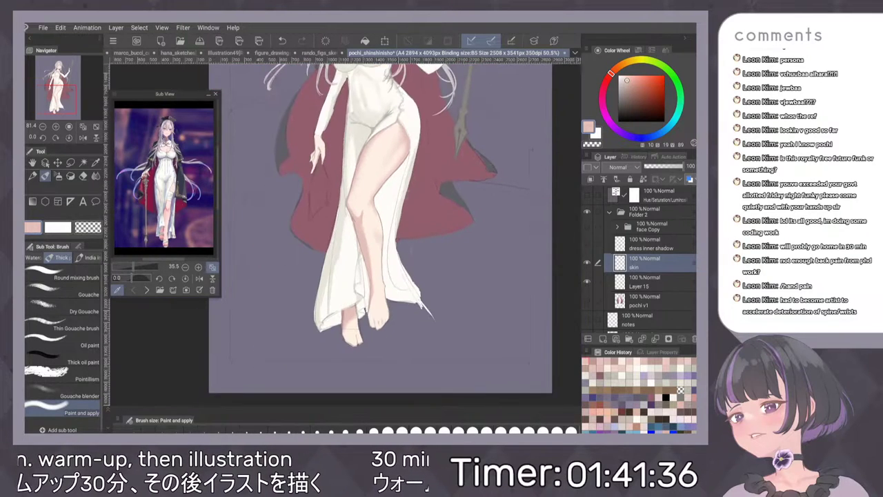
key(h)
key(h)
scroll(417, 247, up, 5)
Refine the calf shadow with the Dense watercolor brush and blend its edges with Paint and apply.
key(b)
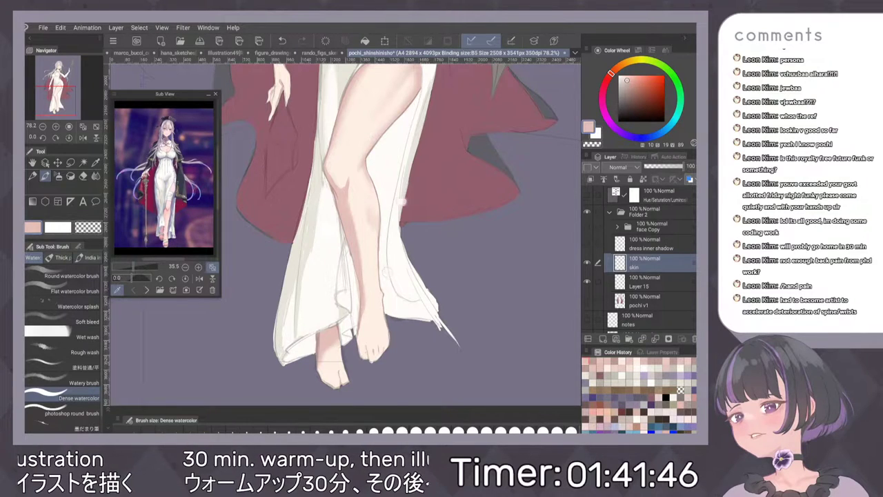
key(ctrl+plus)
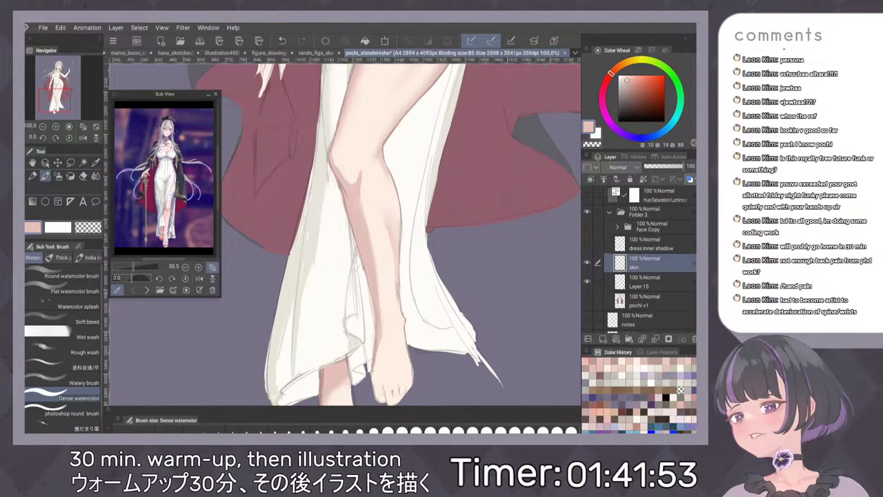
key(b)
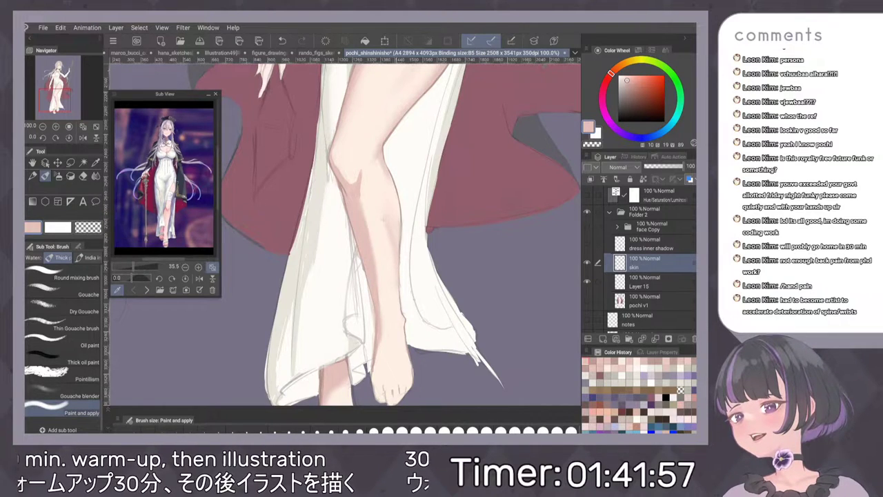
scroll(459, 207, down, 3)
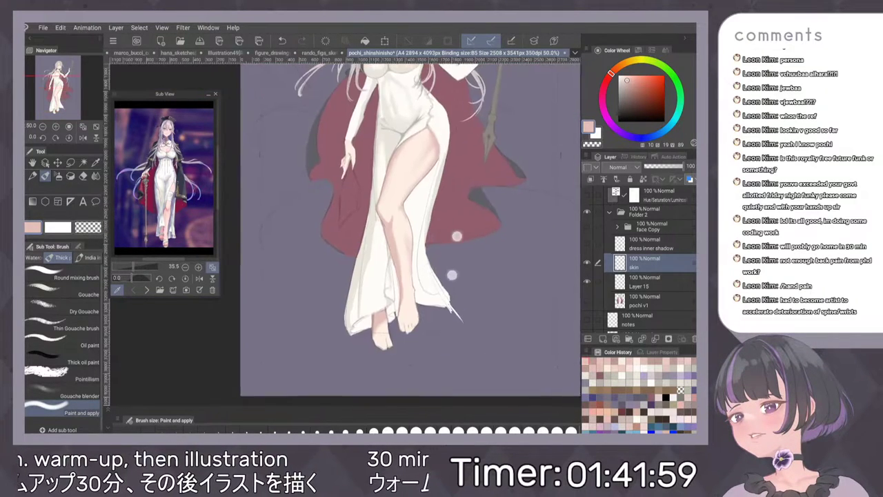
Sample the light skin tone, trim the calf shadow with Dense watercolor, blend it with Paint and apply, and review the figure.
scroll(466, 268, up, 1)
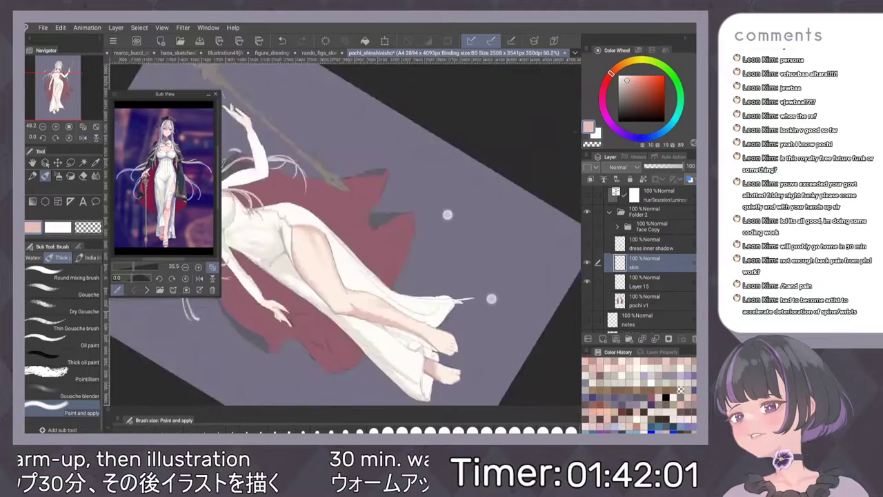
scroll(452, 247, up, 4)
click(371, 301)
click(33, 258)
scroll(372, 234, down, 1)
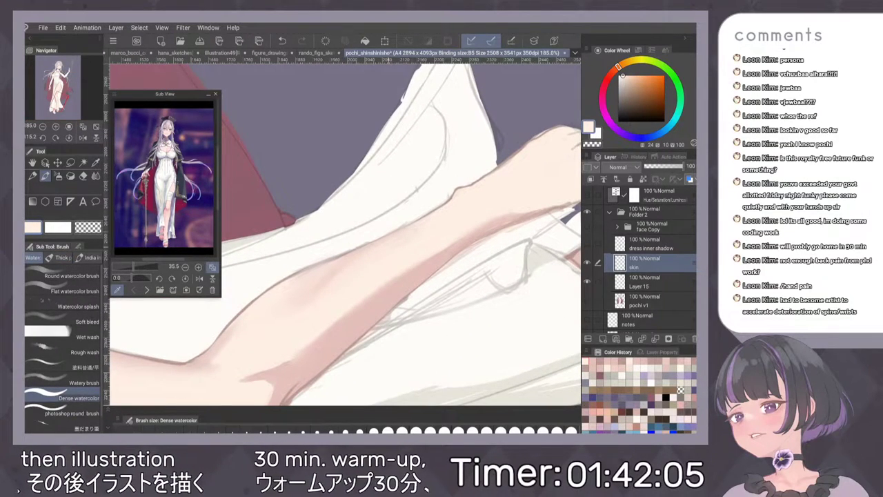
scroll(400, 292, down, 4)
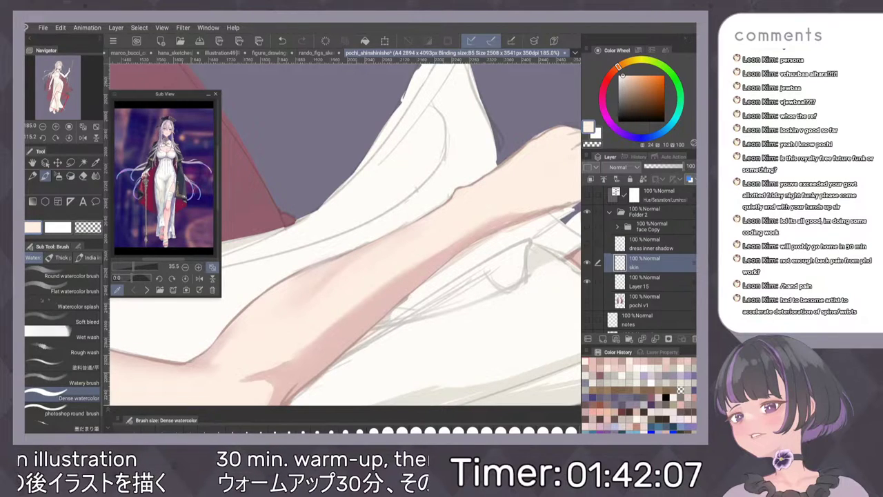
scroll(400, 276, up, 2)
key(b)
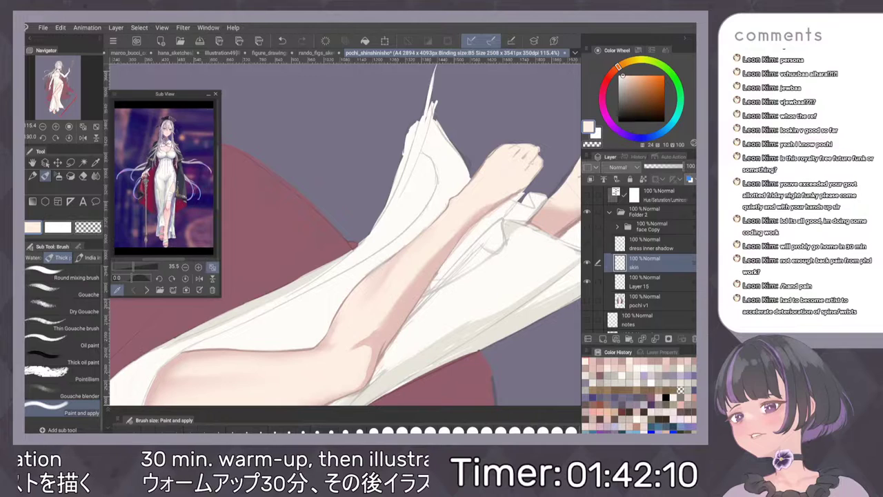
scroll(481, 209, down, 5)
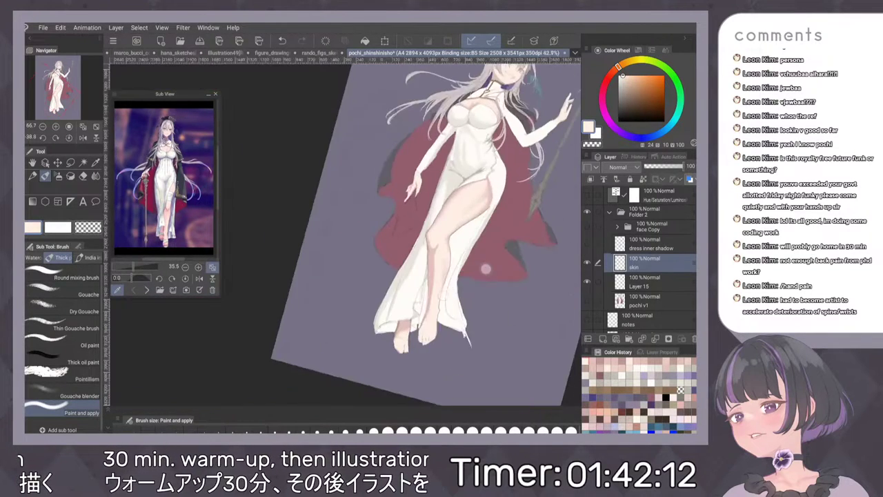
scroll(459, 272, down, 2)
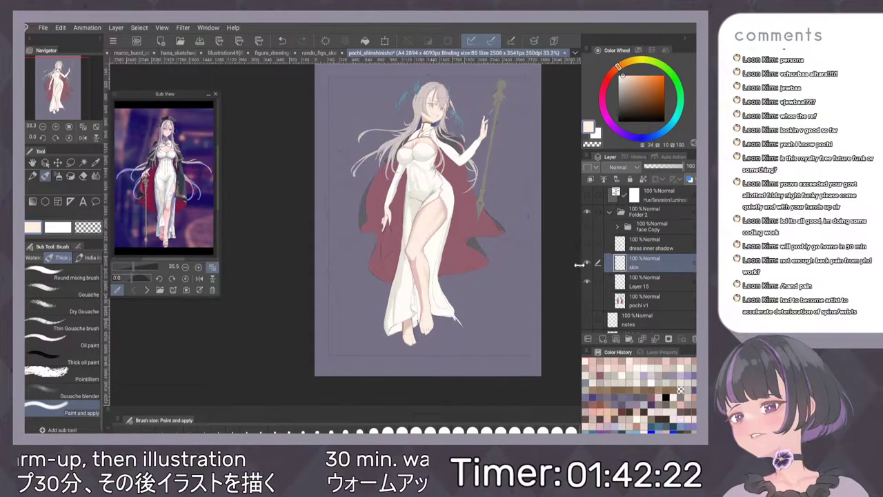
Try drawing a short pencil line along the shadow edge below the kneecap in the sampled brownish outline tone.
scroll(398, 250, up, 5)
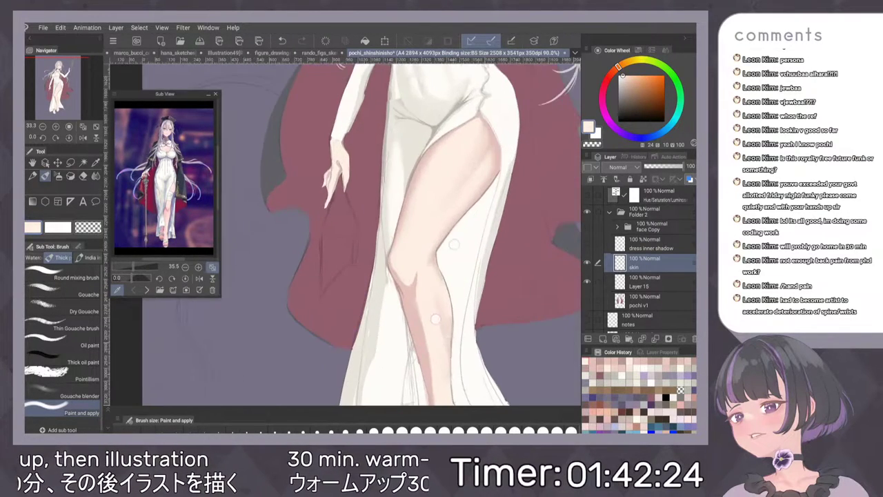
alt+click(398, 251)
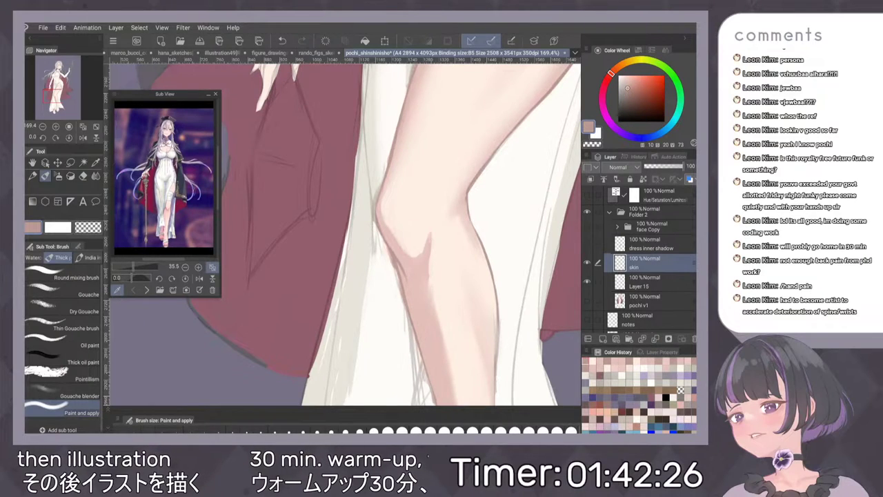
key(p)
scroll(467, 296, up, 1)
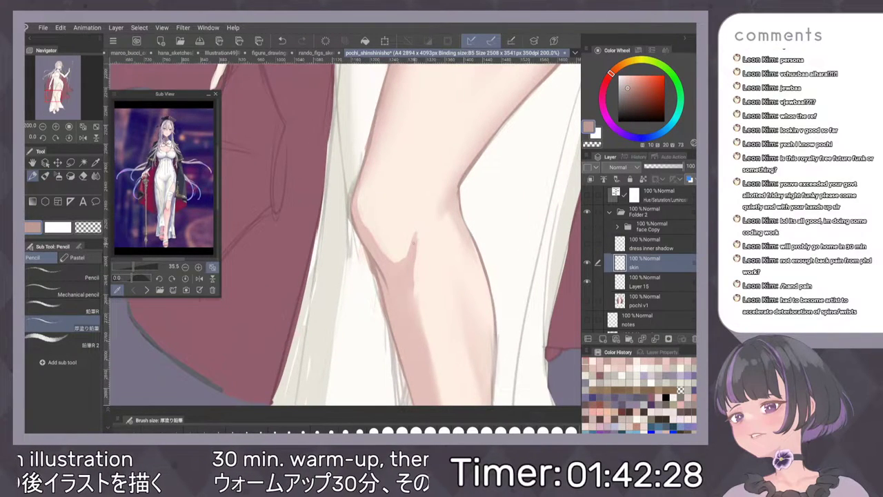
drag(419, 235, 412, 266)
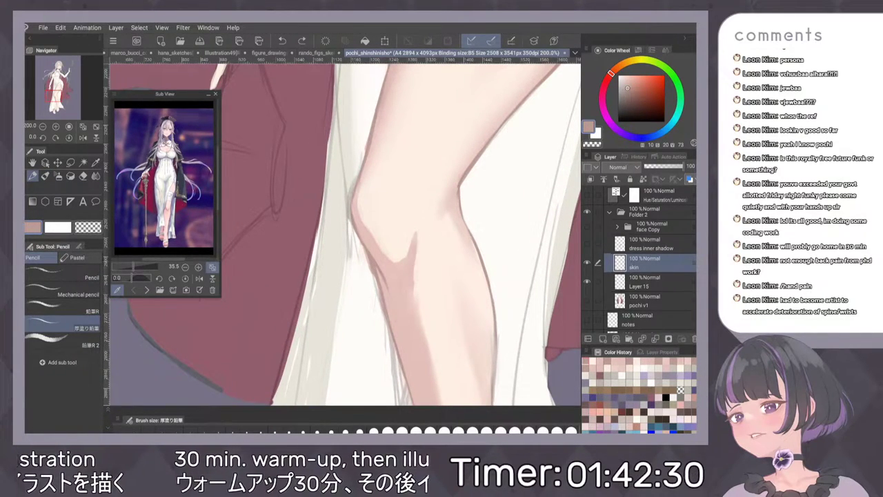
Sample the light skin tone, trim the shadow below the knee with Dense watercolor, and blend it with Paint and apply.
alt+click(429, 258)
key(b)
key(ctrl+z)
key(ctrl+y)
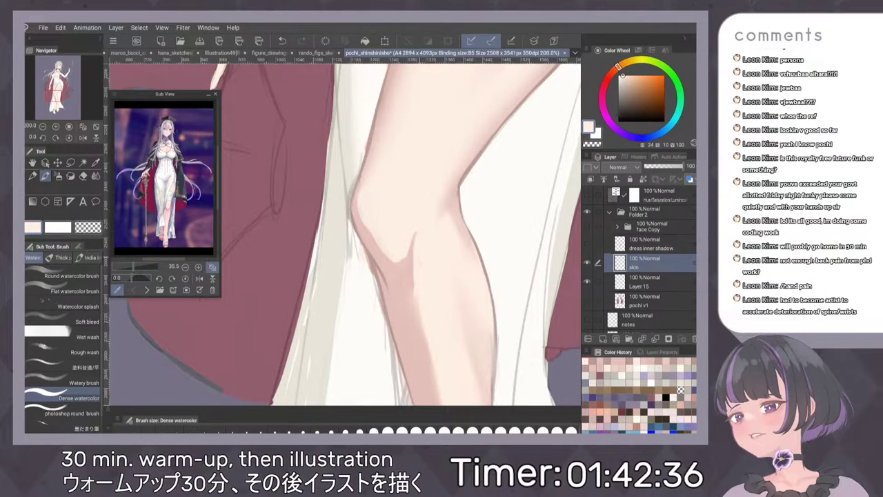
key(b)
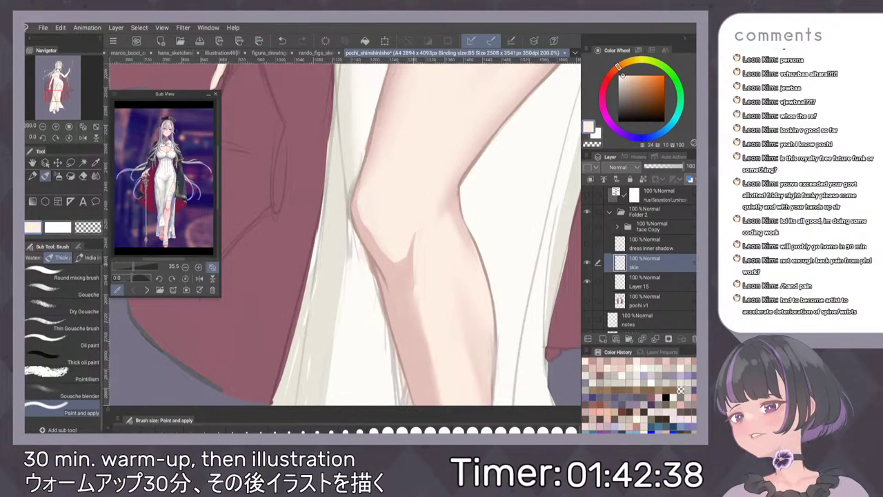
Compare the knee shading before and after by undoing and redoing the last strokes, and review the whole leg.
key(ctrl+z)
key(ctrl+z)
key(ctrl+z)
key(ctrl+y)
key(ctrl+y)
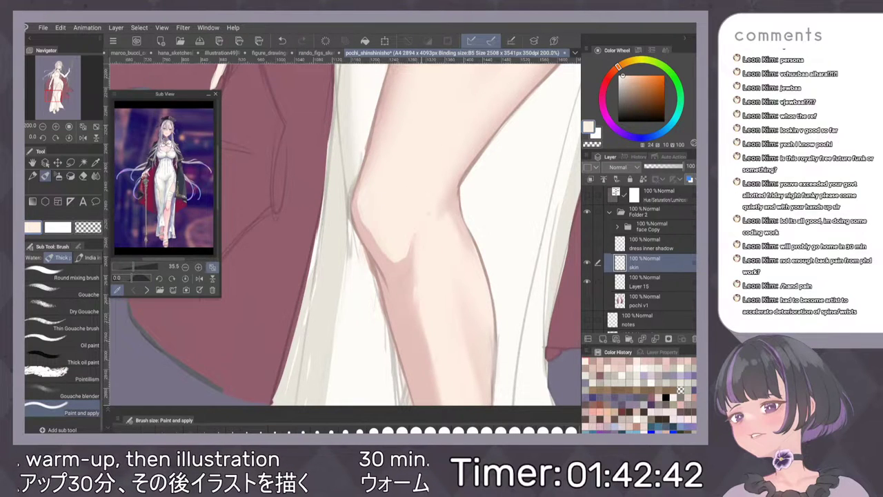
scroll(428, 292, down, 2)
scroll(479, 285, down, 2)
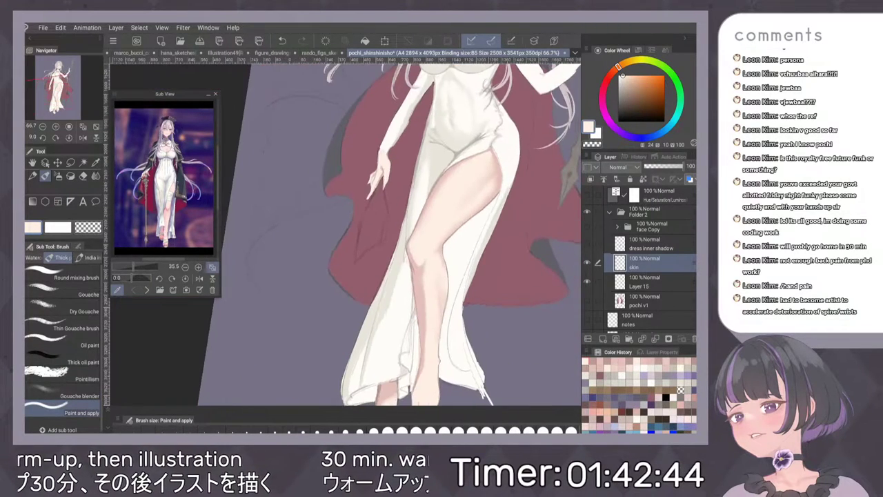
scroll(456, 221, down, 2)
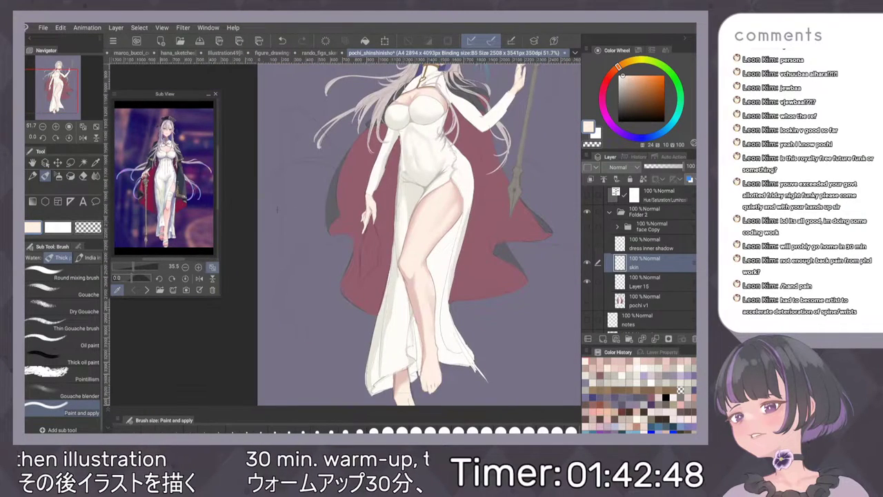
Sample the pink shadow tone, extend the shadow under the kneecap with Dense watercolor, and check the figure flipped.
alt+click(412, 289)
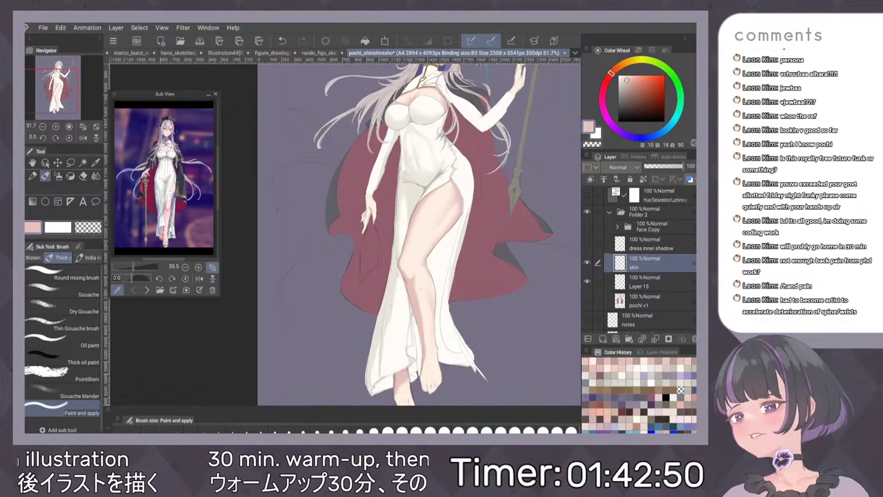
key(b)
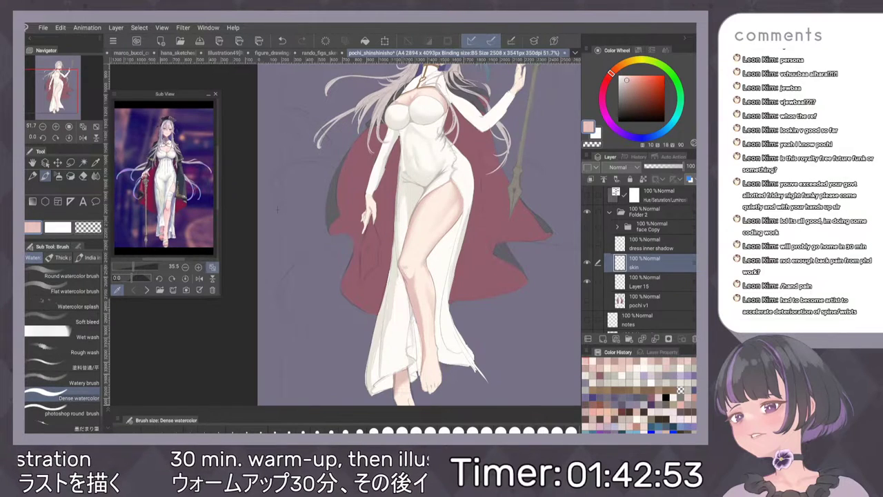
alt+click(414, 279)
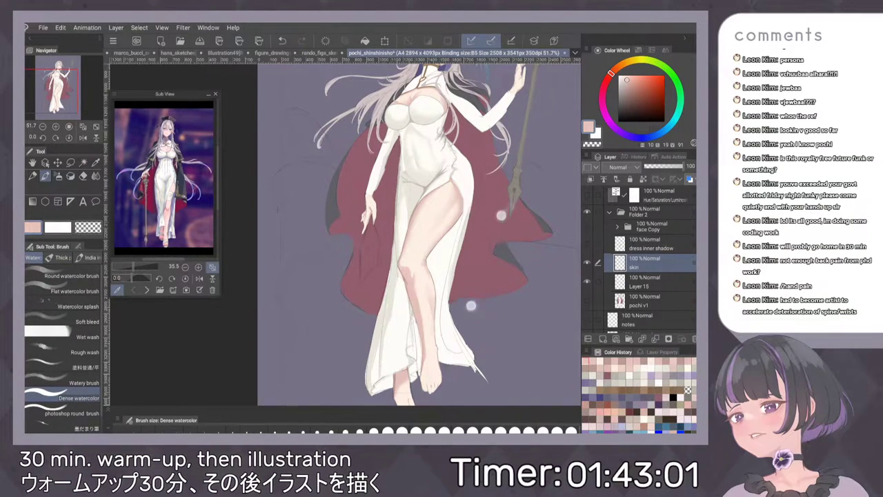
scroll(480, 259, down, 5)
key(h)
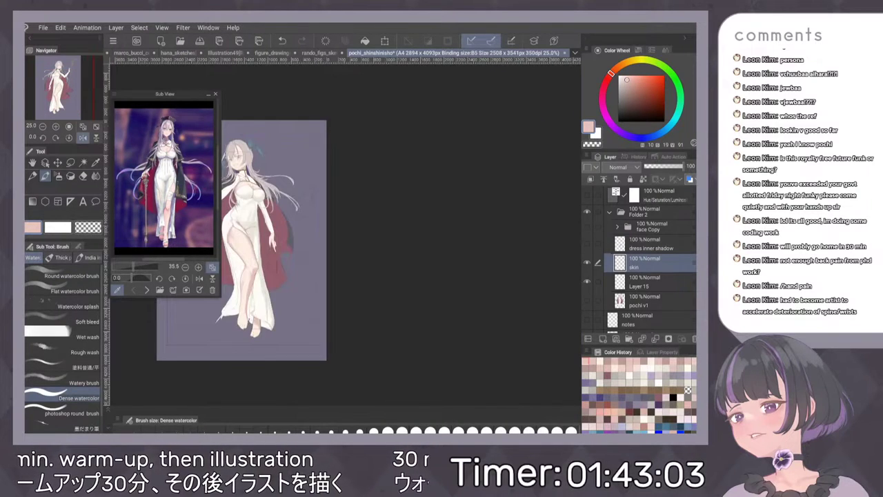
click(83, 138)
Refine the kneecap shadow with a smaller Dense watercolor brush in light skin tone, blend with Paint and apply, and check it flipped.
scroll(466, 265, up, 8)
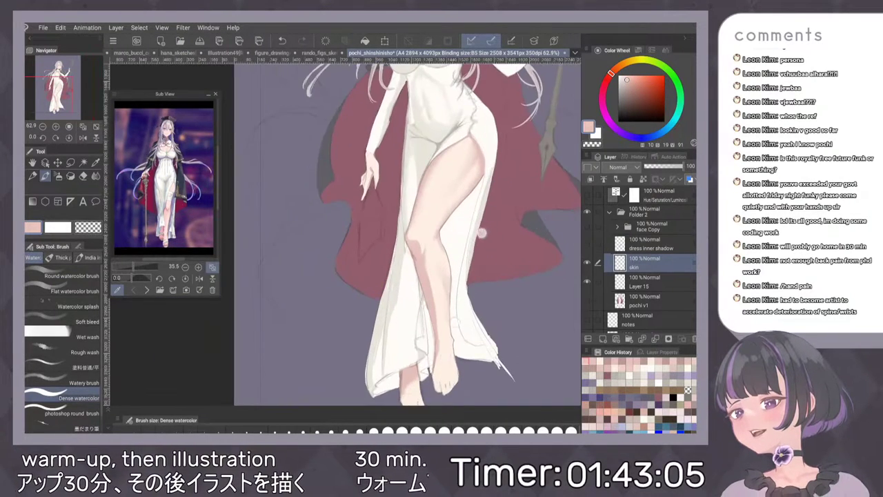
key(bracketleft)
key(bracketleft)
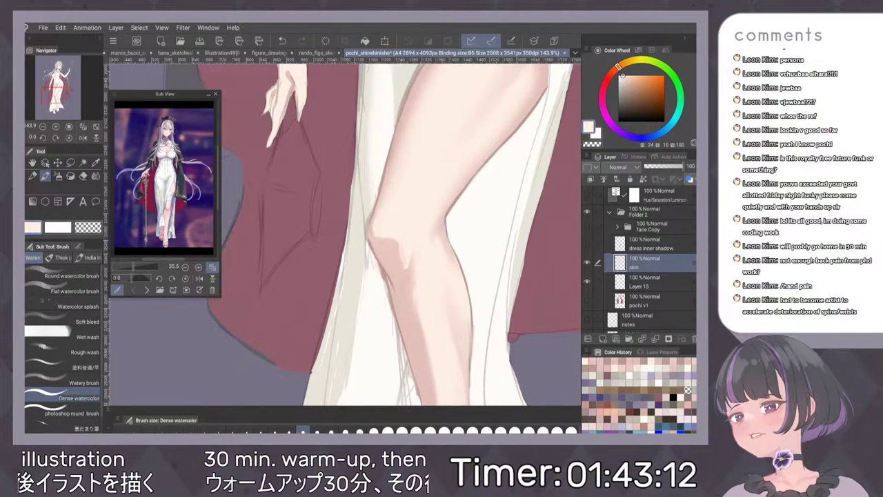
click(59, 257)
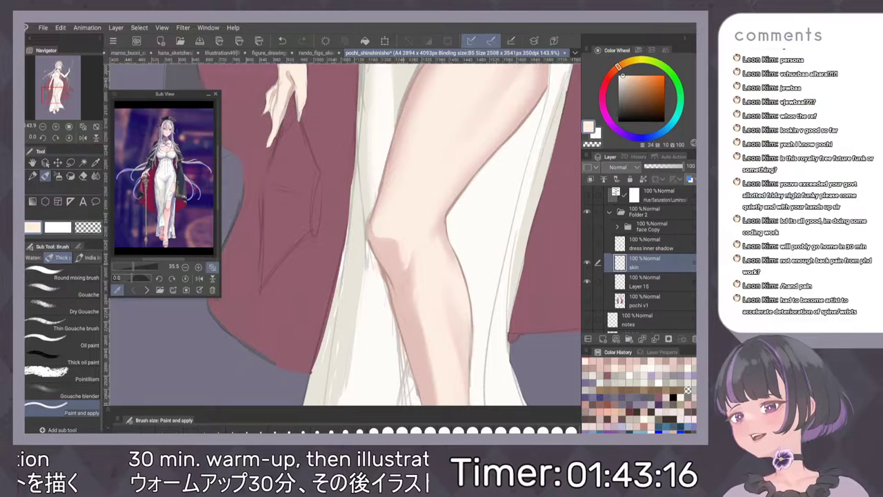
key(ctrl+0)
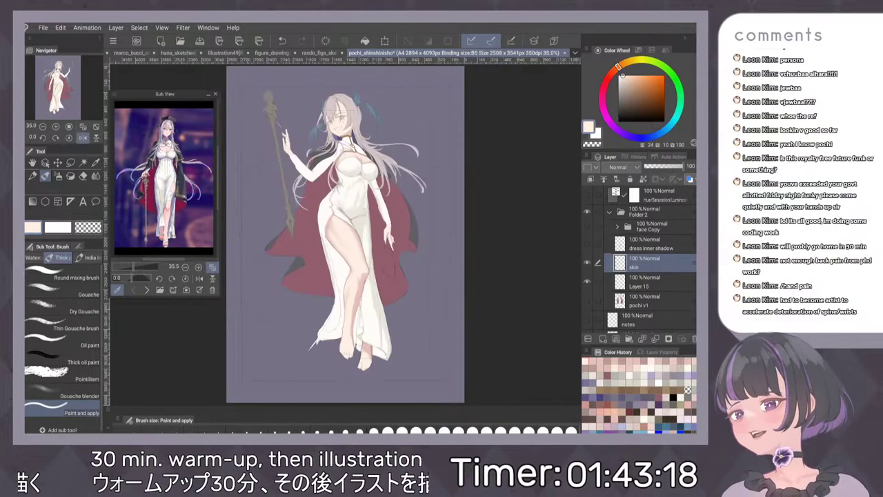
key(h)
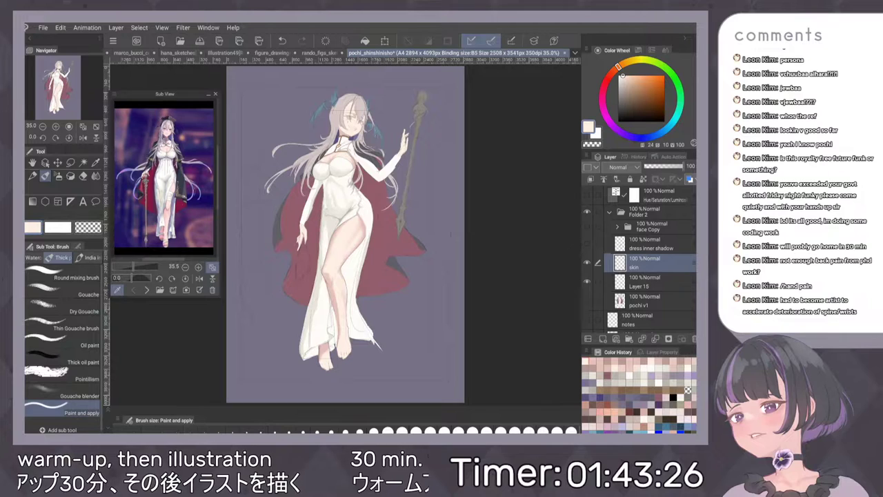
Lighten and reshape the kneecap shadow with Dense watercolor in the light skin tone and soften it with Paint and apply.
scroll(401, 248, up, 5)
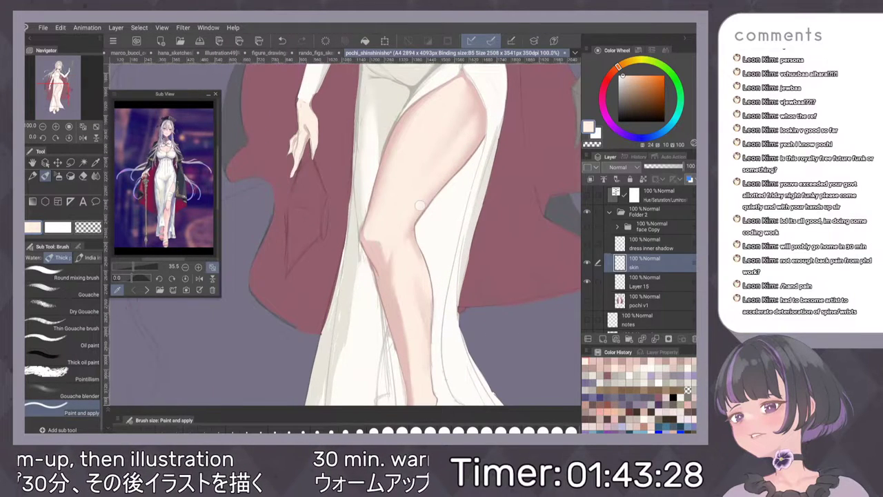
scroll(418, 300, up, 2)
click(33, 257)
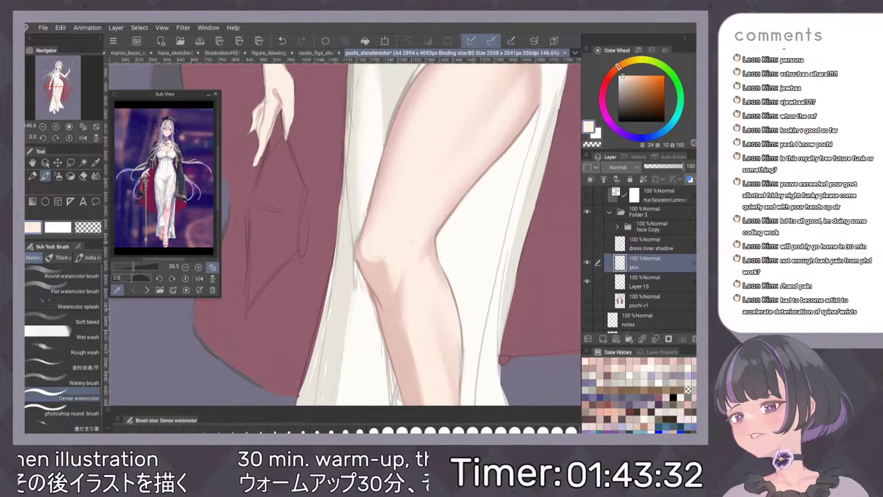
key(ctrl+0)
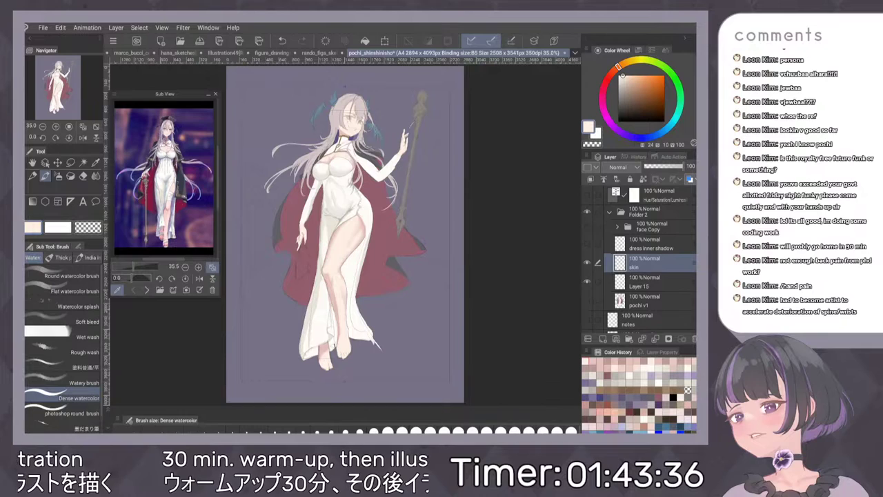
scroll(338, 279, up, 2)
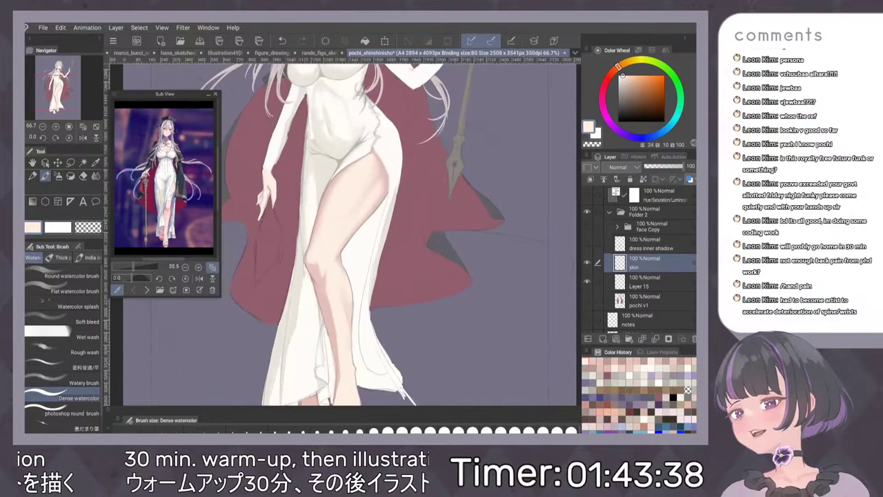
scroll(350, 215, up, 3)
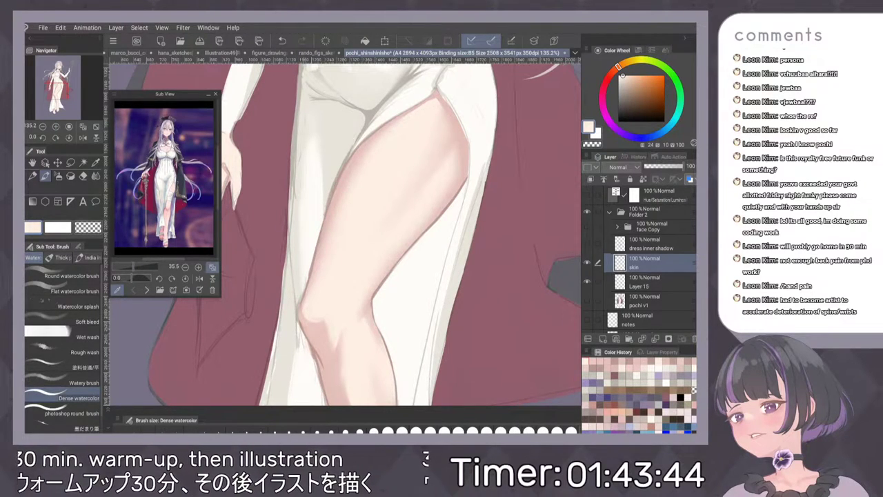
click(59, 257)
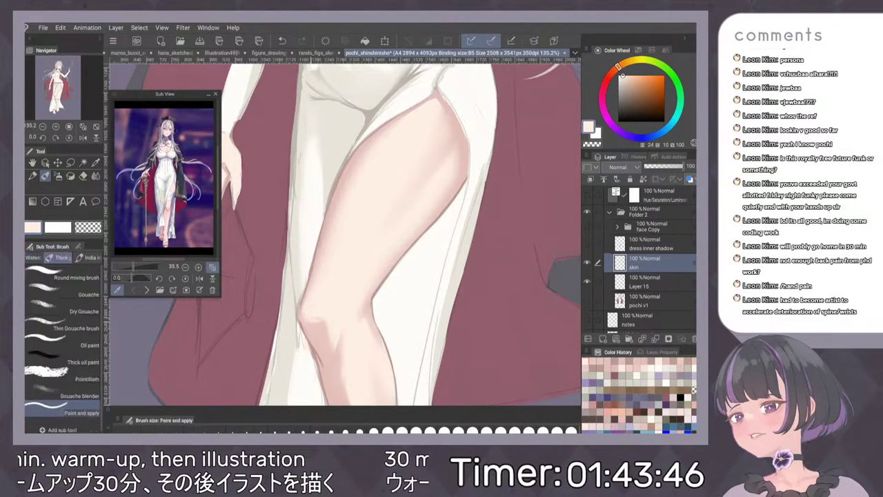
Sample the brownish outline tone and redraw the outer contour of the kneecap with the pencil.
alt+click(303, 321)
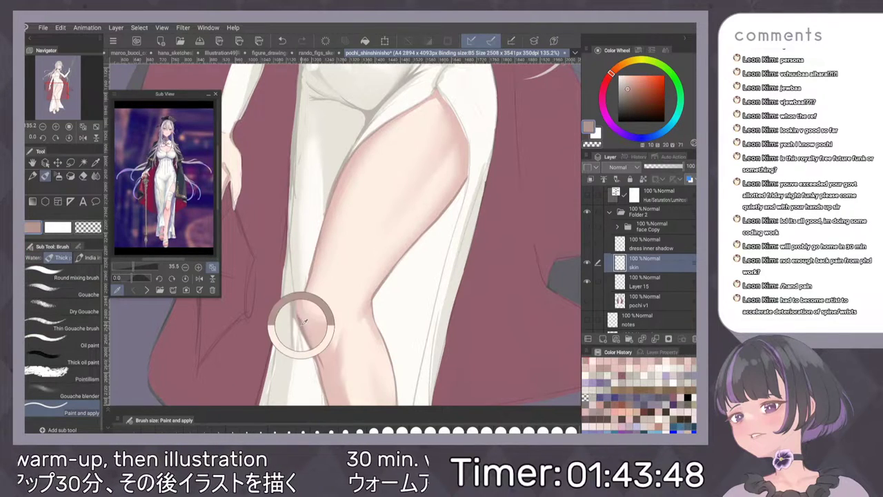
key(p)
scroll(403, 315, up, 1)
scroll(403, 315, up, 4)
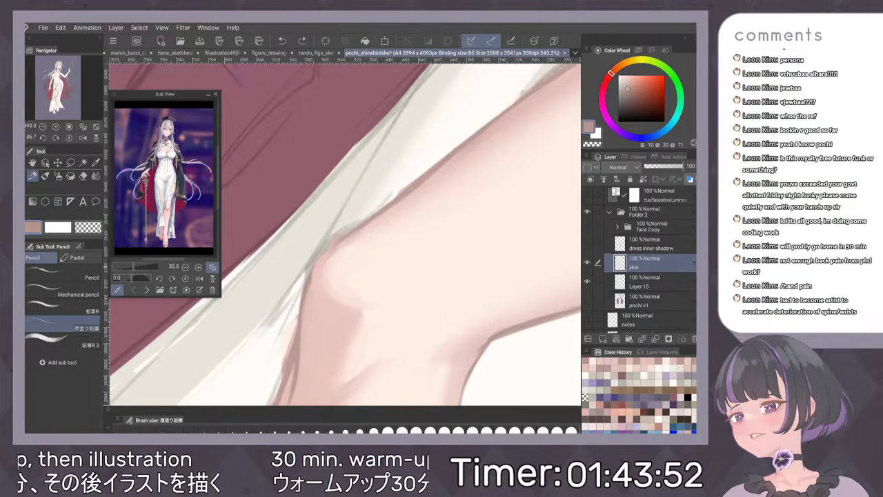
drag(331, 246, 310, 271)
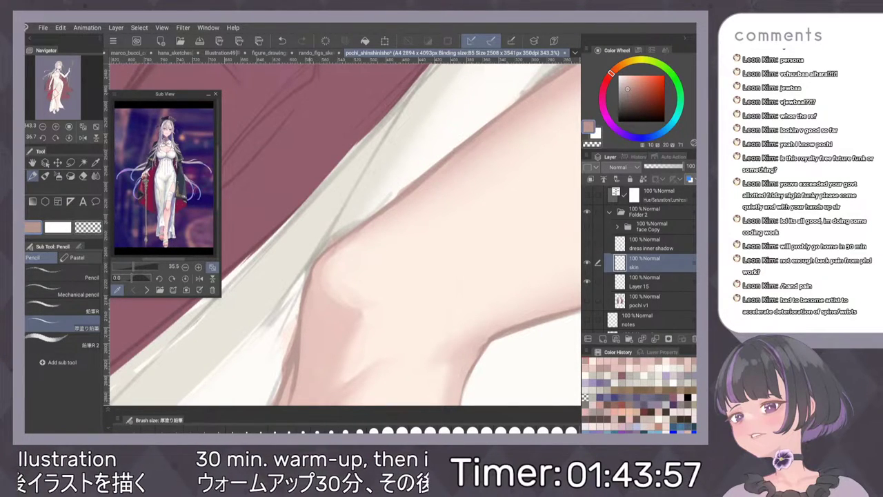
scroll(404, 286, down, 6)
key(ctrl+at)
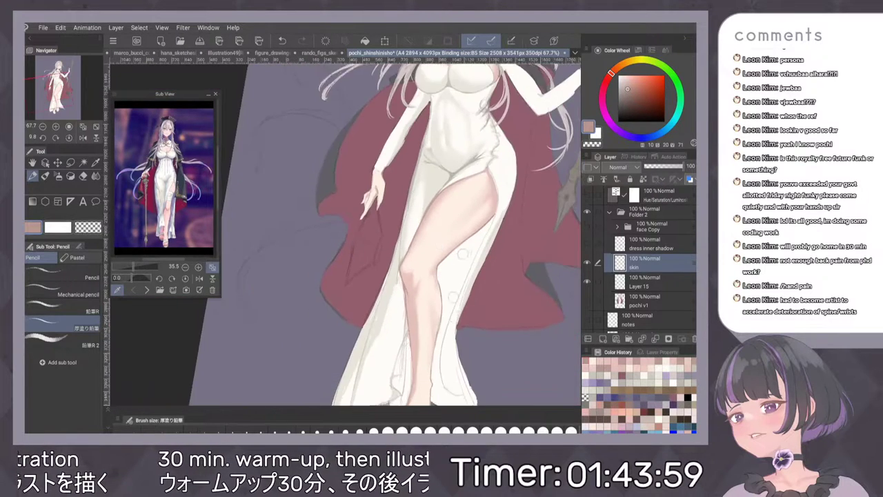
Draw a thin crease line below the kneecap and strengthen the contour beneath the knee with the pencil.
key(ctrl+plus)
key(ctrl+plus)
key(ctrl+plus)
key(ctrl+plus)
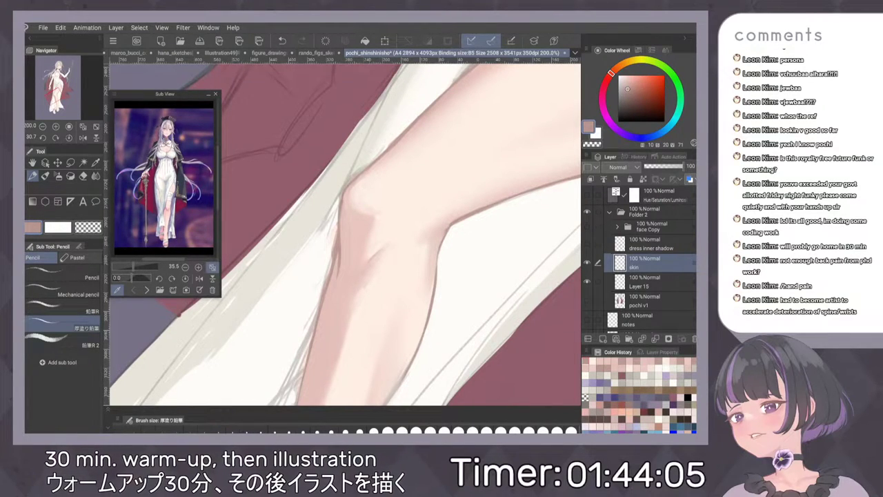
scroll(442, 221, down, 5)
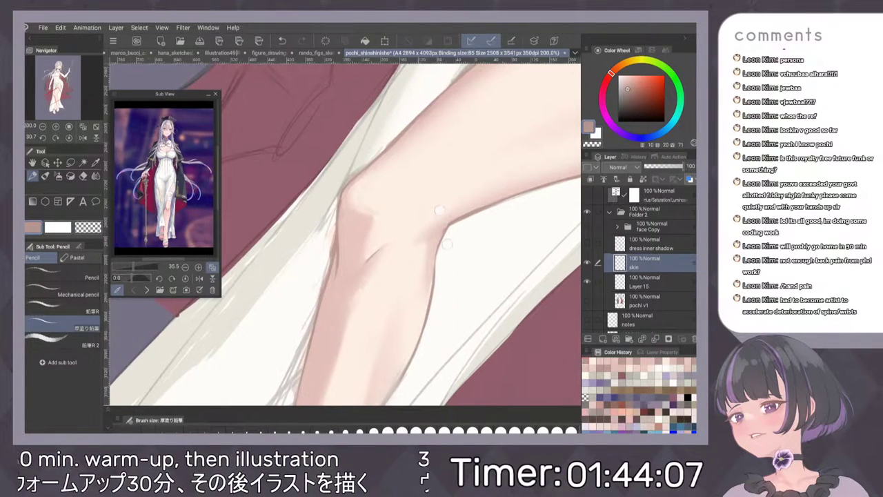
scroll(445, 276, up, 2)
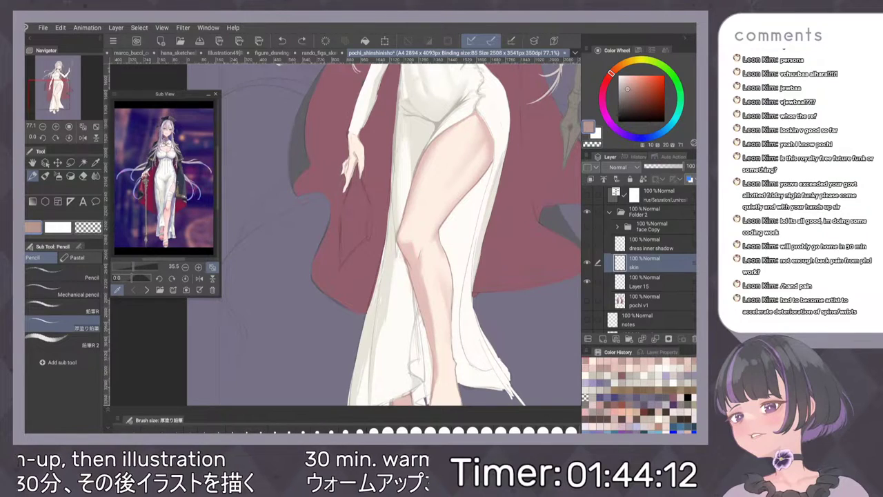
Thicken the crease below the kneecap with the pencil, soften it with Paint and apply, and review the leg.
scroll(448, 297, up, 10)
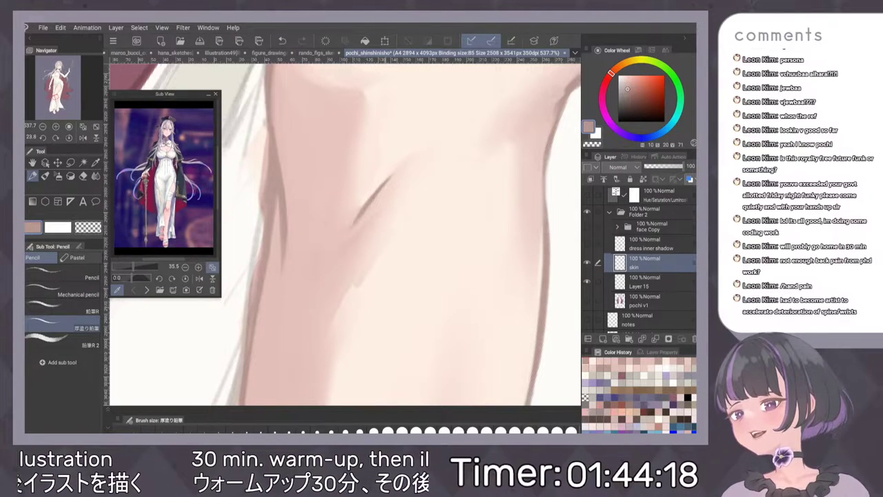
drag(390, 174, 352, 222)
key(b)
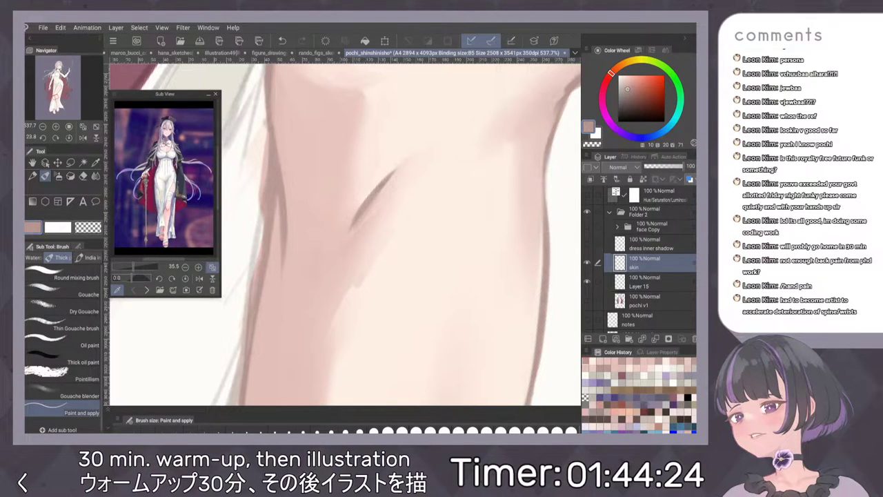
scroll(432, 222, down, 10)
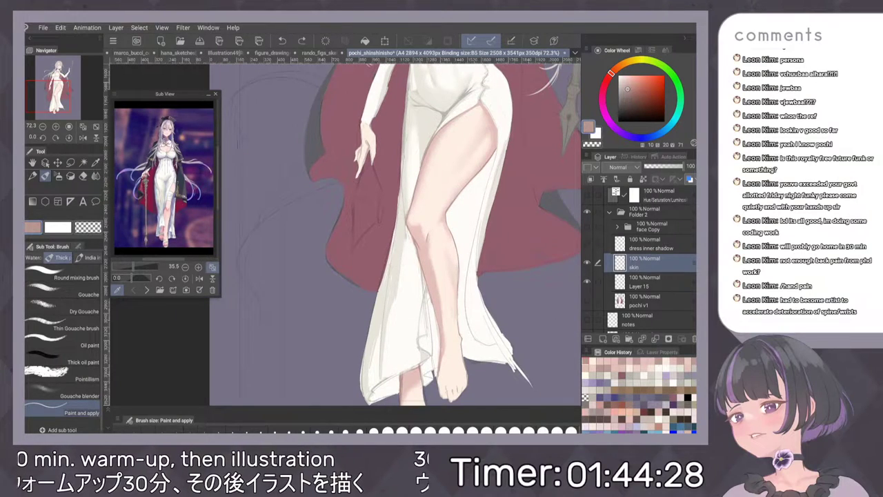
scroll(457, 270, up, 3)
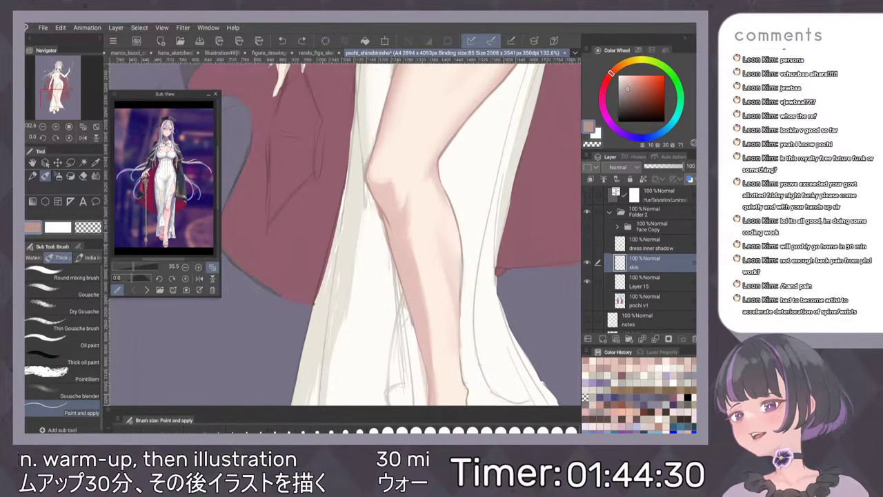
On Layer 15, sample the sleeve's cream tone and paint a Dense watercolor stroke down the lowered arm's sleeve.
key(ctrl+0)
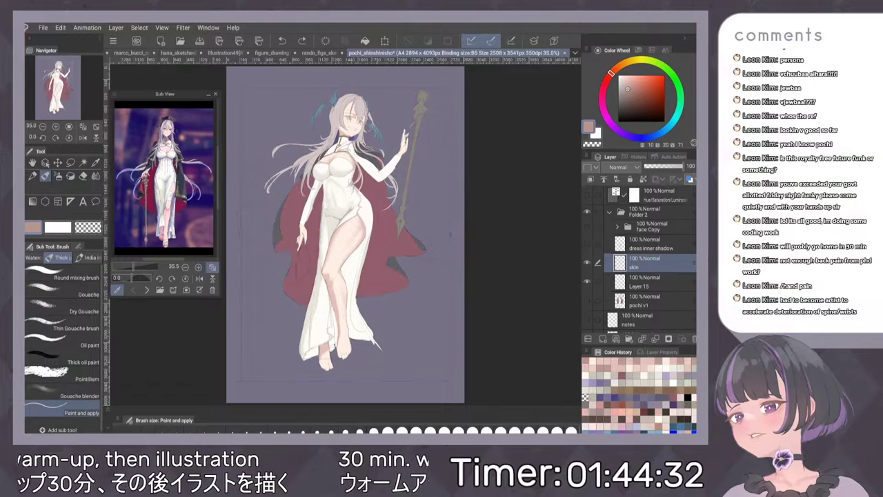
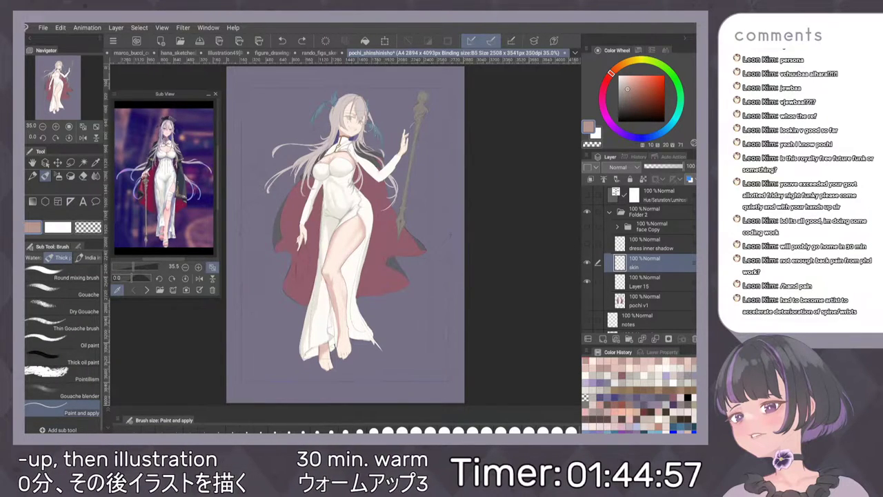
click(588, 281)
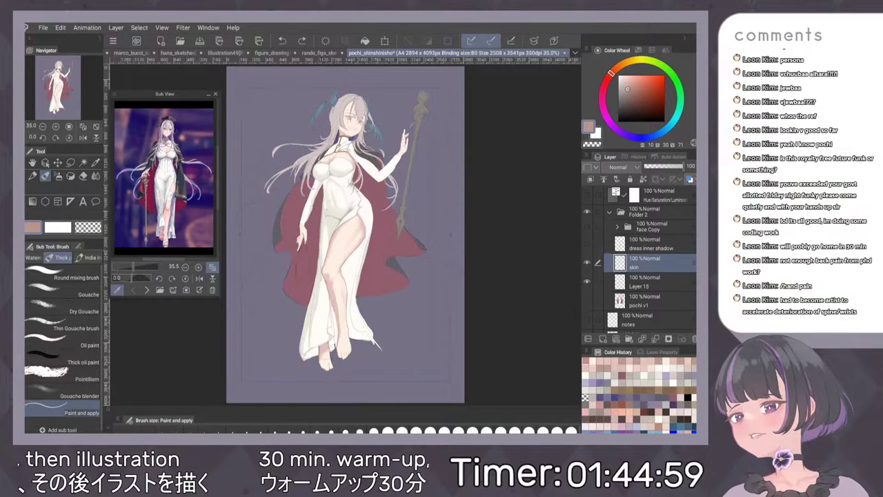
click(644, 284)
scroll(394, 242, up, 5)
scroll(391, 322, up, 2)
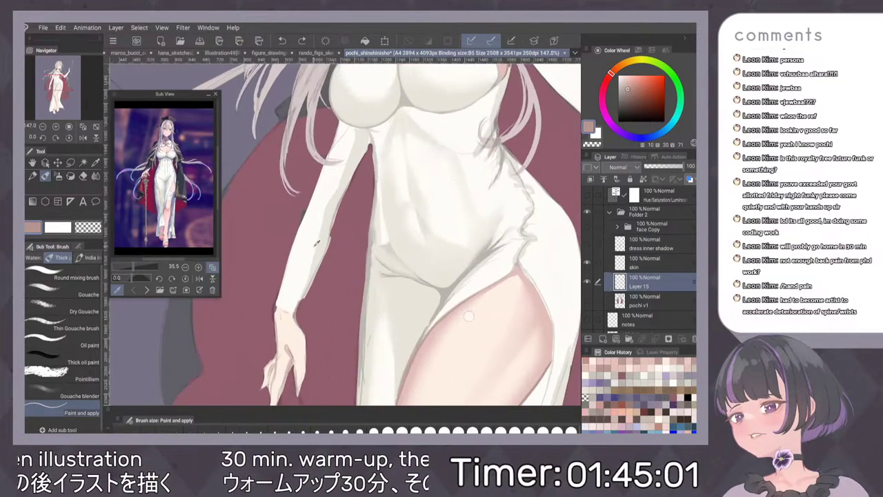
key(ctrl+0)
key(ctrl+alt+0)
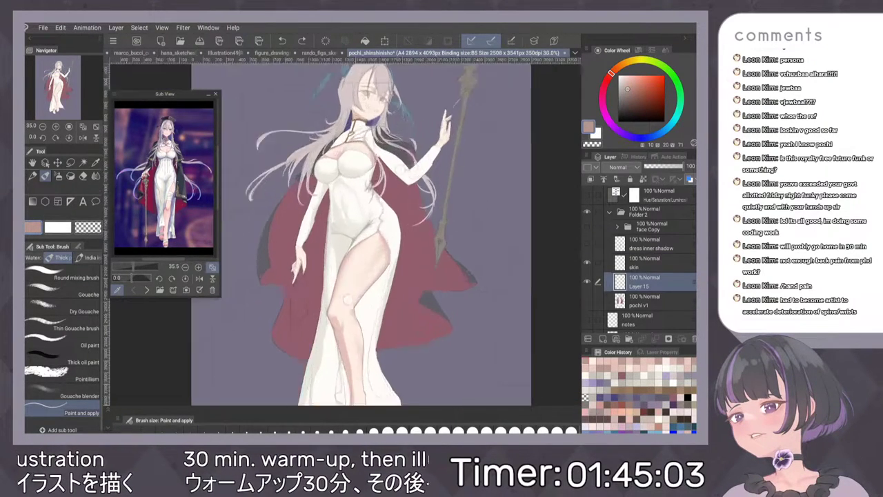
alt+click(298, 244)
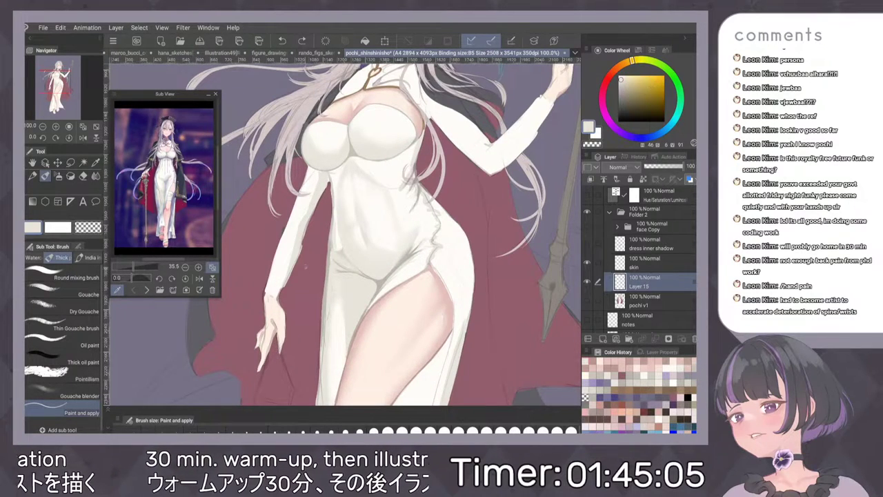
click(33, 257)
drag(302, 212, 282, 283)
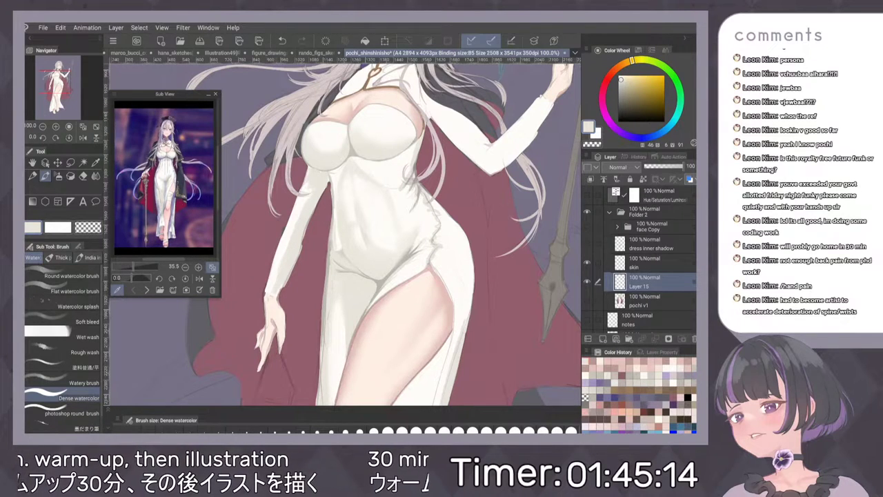
Examine the sleeve, hand and dress of the lowered arm in an enlarged view of the reference image.
drag(134, 267, 142, 267)
drag(134, 176, 112, 194)
drag(197, 200, 214, 192)
drag(129, 166, 169, 216)
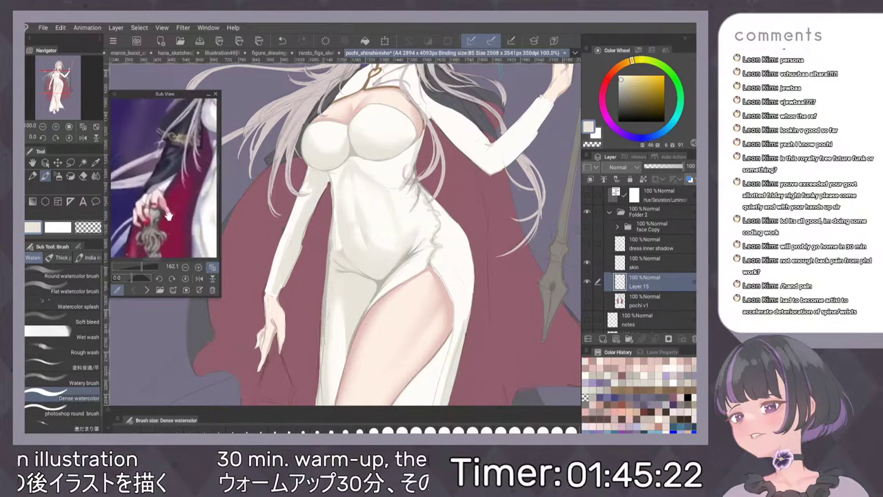
scroll(168, 216, down, 3)
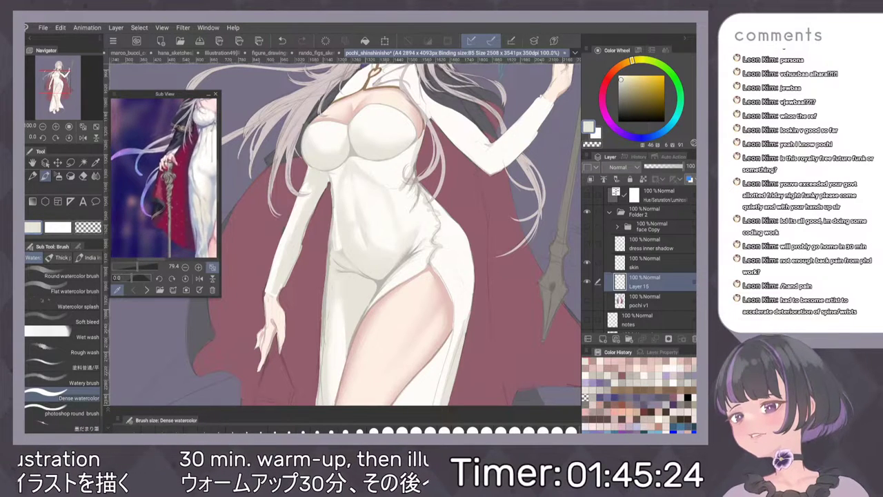
scroll(345, 234, up, 2)
Sample the dress's greyish shadow tone and narrow the red gap at the armpit, between sleeve and bodice, with Dense watercolor.
key(b)
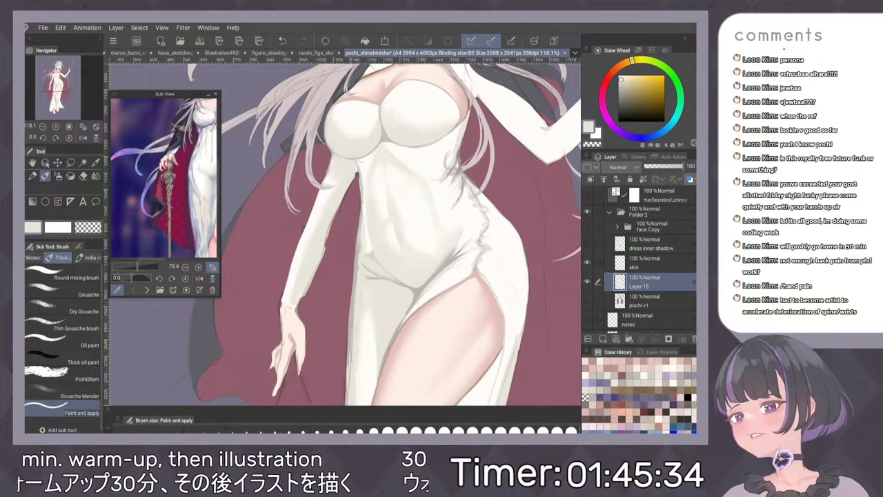
scroll(476, 190, down, 4)
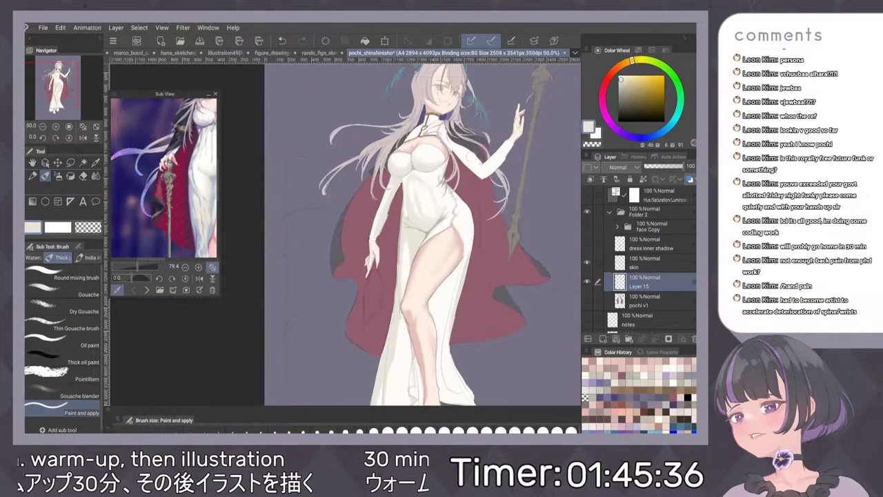
scroll(470, 163, up, 5)
click(33, 258)
scroll(357, 227, up, 4)
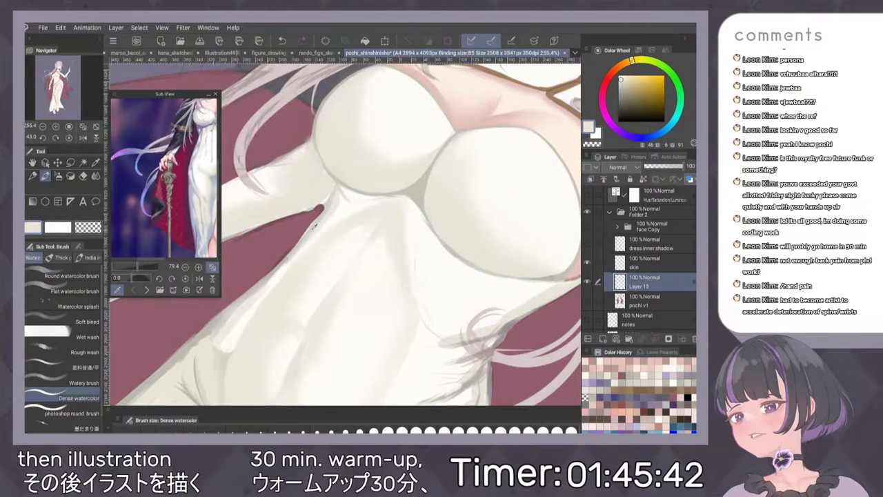
alt+click(312, 228)
key(p)
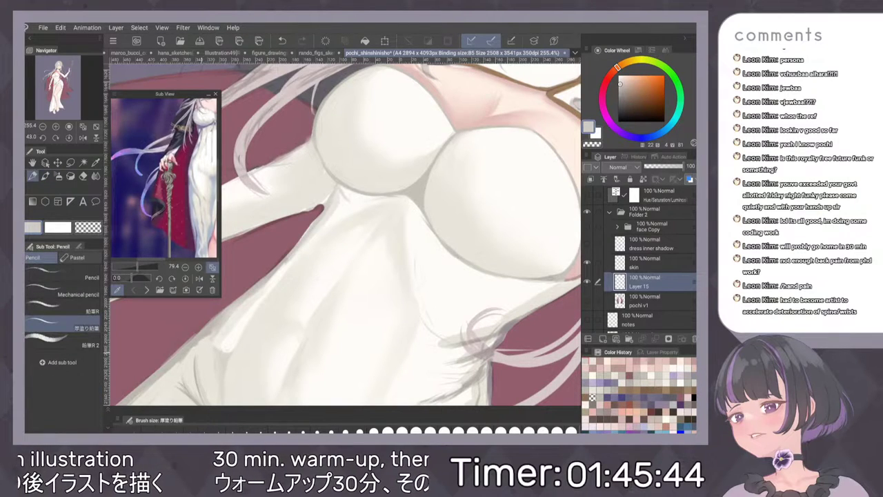
alt+click(183, 353)
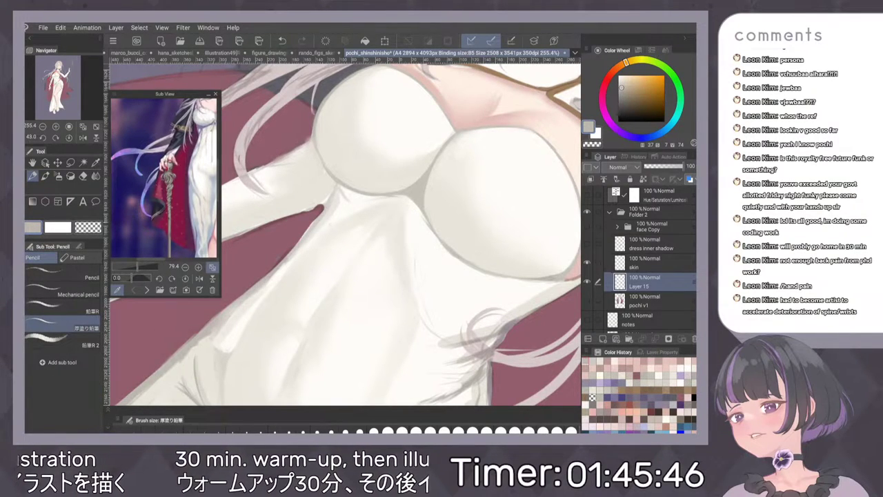
key(b)
drag(330, 196, 296, 245)
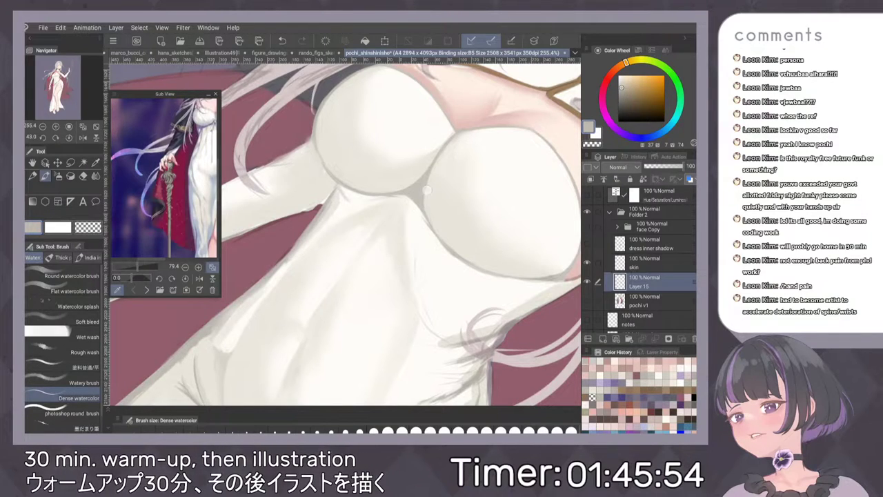
Try a larger Dense watercolor stroke in the cream dress tone along the sleeve below the armpit.
scroll(382, 209, down, 3)
scroll(382, 209, up, 4)
alt+click(310, 205)
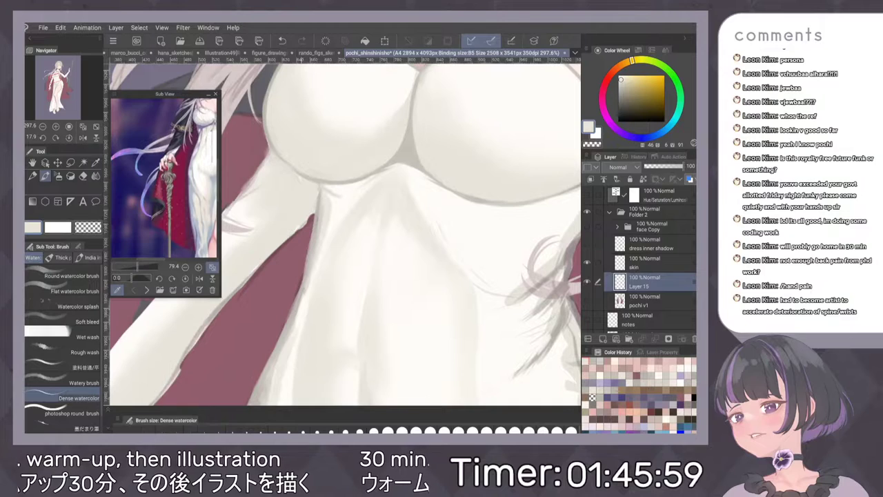
key(])
drag(278, 248, 238, 290)
key(ctrl+z)
key([)
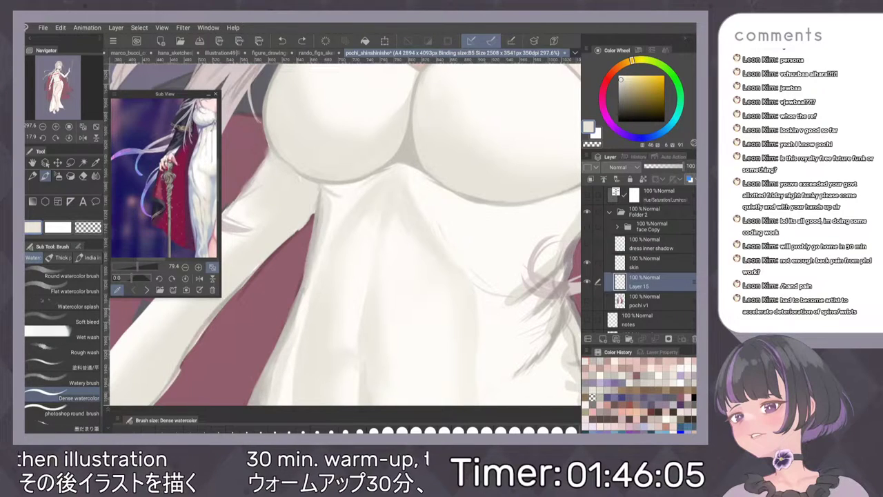
Sample the greyish-beige dress tone and try redrawing the outer contour of the bust beside the shoulder.
alt+click(339, 178)
click(588, 282)
click(587, 282)
mouse_move(385, 135)
mouse_down()
mouse_move(418, 207)
mouse_move(422, 318)
mouse_up()
drag(413, 205, 434, 192)
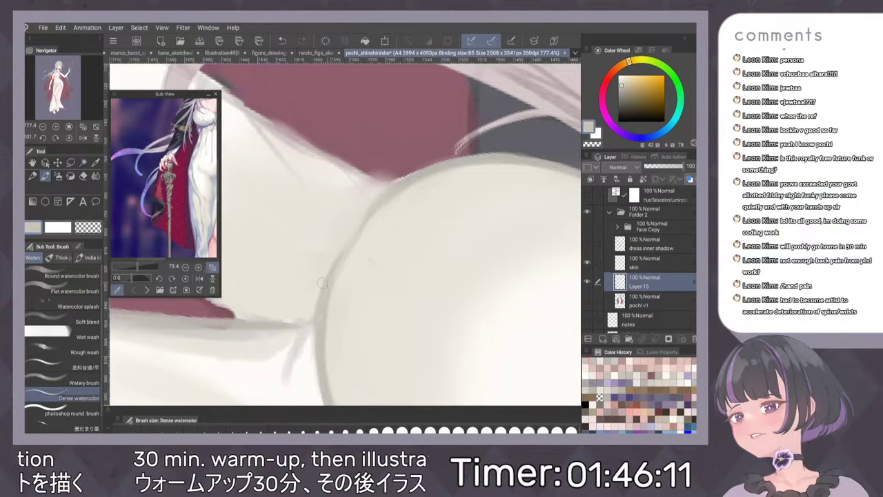
key(ctrl+z)
drag(356, 226, 341, 253)
key(ctrl+z)
Sample the darker outline tone and strengthen the outer bust contour near the shoulder with Dense watercolor.
alt+click(399, 185)
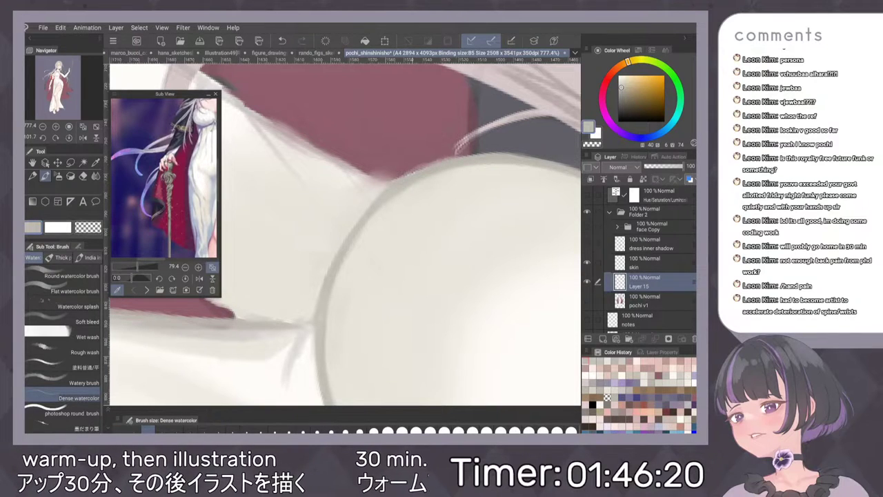
key(ctrl+z)
drag(443, 160, 461, 157)
scroll(395, 251, down, 4)
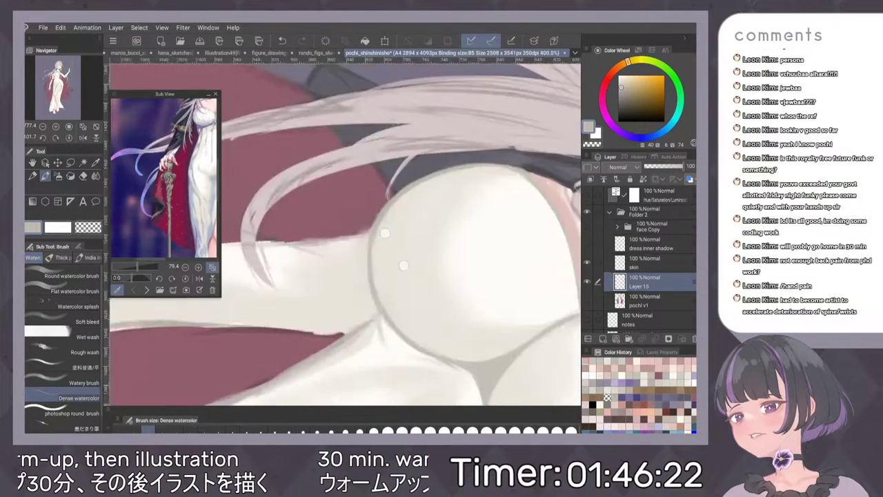
Clean up the outer edge of the upper sleeve beside the bust with the Hard eraser.
scroll(395, 251, down, 4)
scroll(453, 240, up, 4)
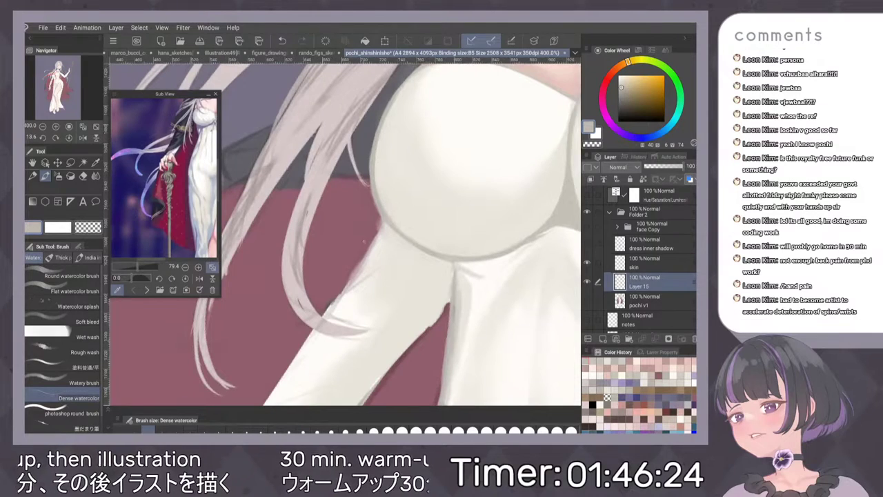
key(e)
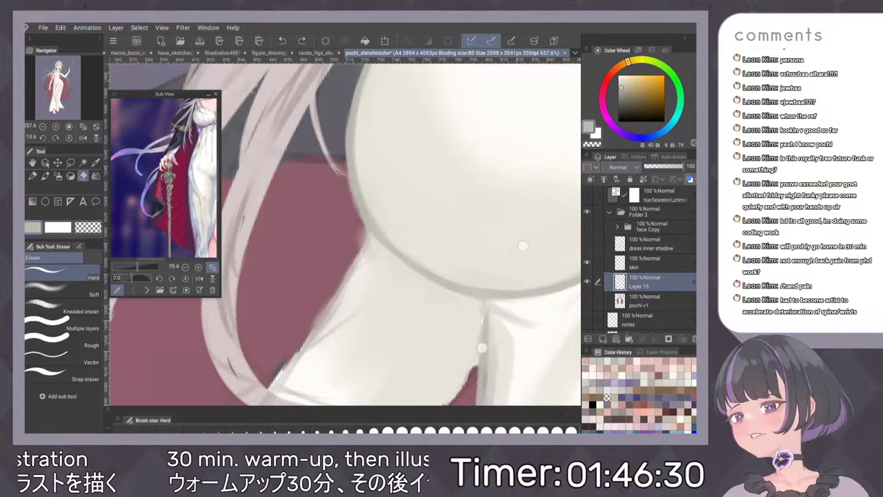
scroll(502, 297, down, 2)
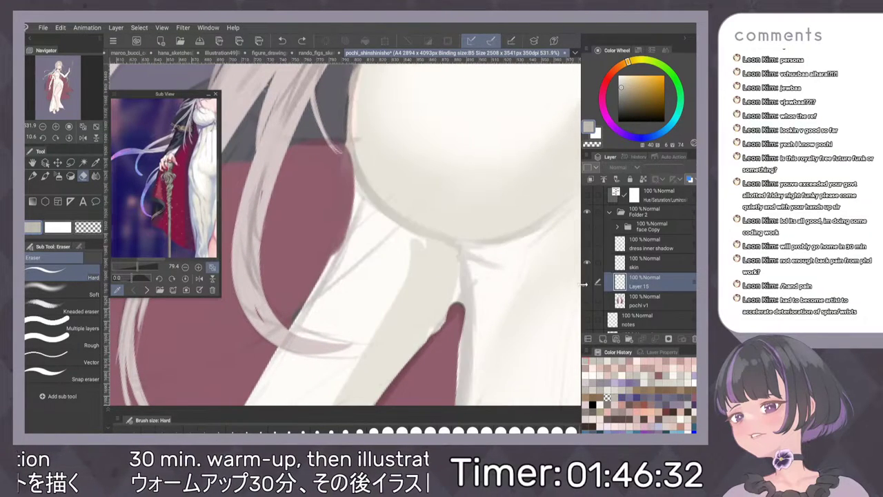
drag(359, 198, 296, 312)
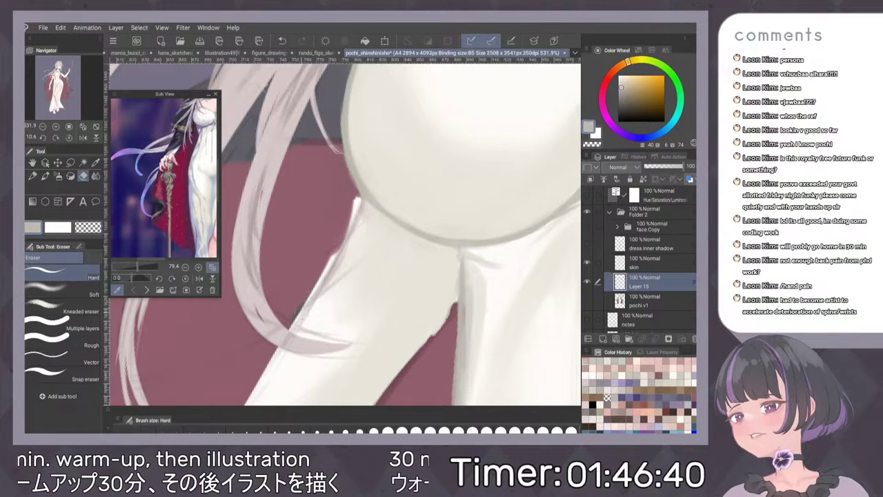
drag(359, 204, 350, 171)
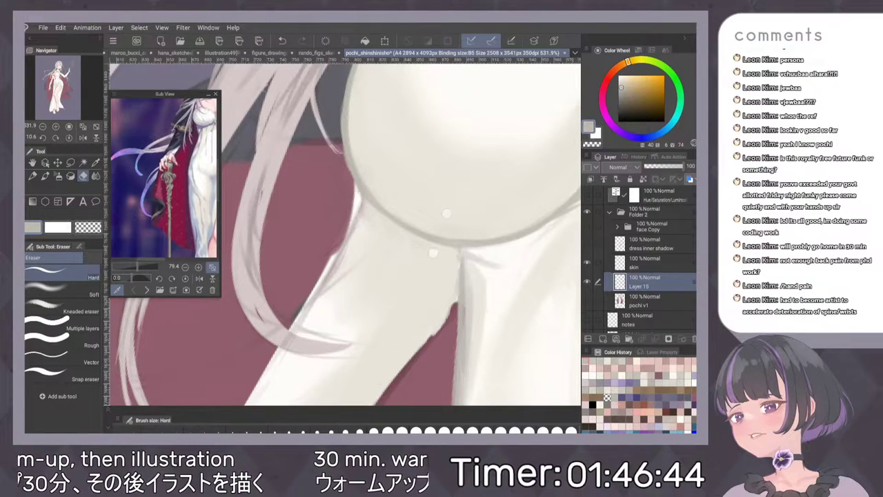
scroll(436, 227, down, 5)
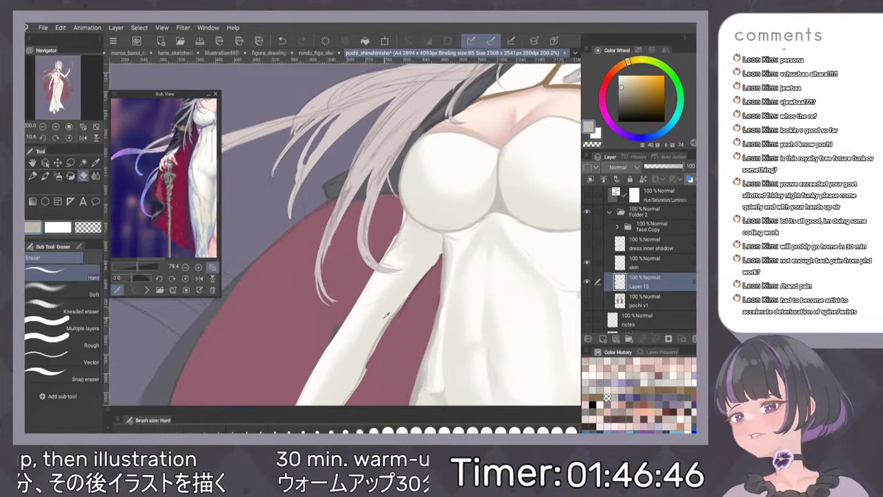
Sample the cream sleeve tone and paint over the sketch lines on the upper sleeve's outer edge with Dense watercolor.
alt+click(410, 273)
key(b)
scroll(414, 207, up, 5)
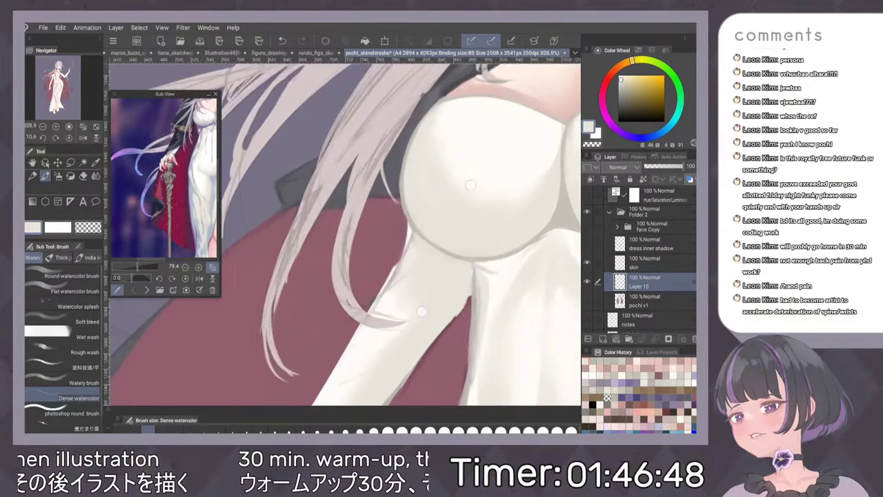
drag(386, 198, 378, 247)
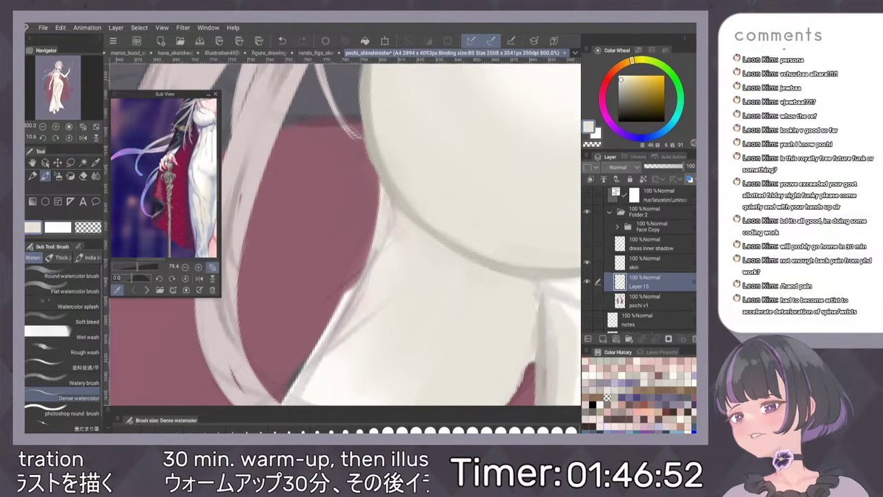
drag(349, 296, 328, 335)
key(ctrl+z)
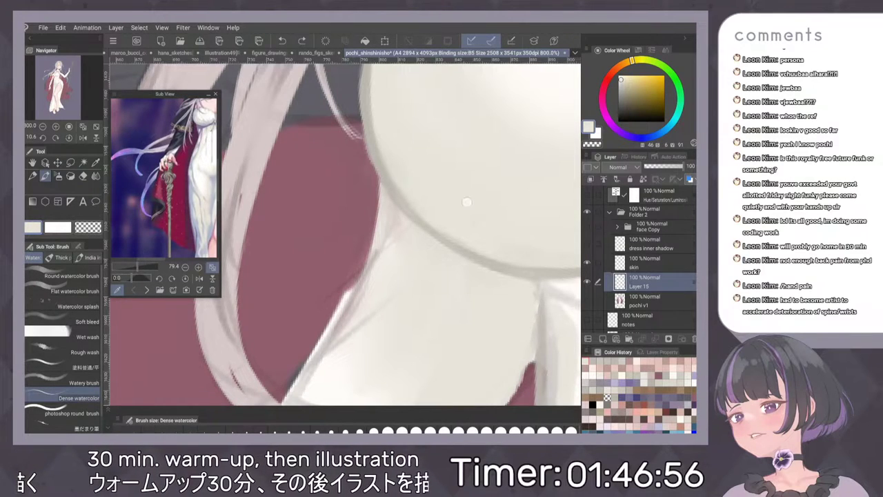
scroll(460, 217, down, 2)
drag(390, 243, 367, 317)
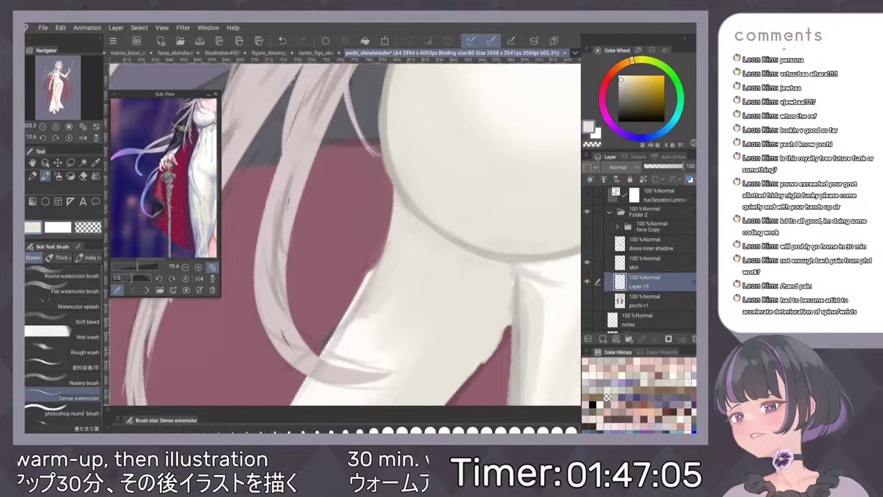
Undo the last sleeve stroke, sample the near-white highlight tone and paint a highlight along the sleeve's outer edge.
key(ctrl+0)
scroll(308, 187, up, 2)
scroll(321, 172, up, 6)
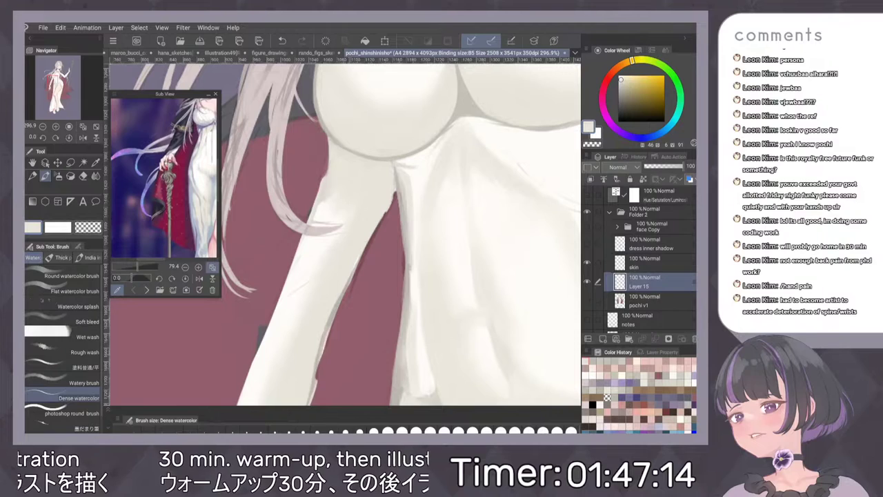
key(ctrl+z)
drag(391, 300, 397, 268)
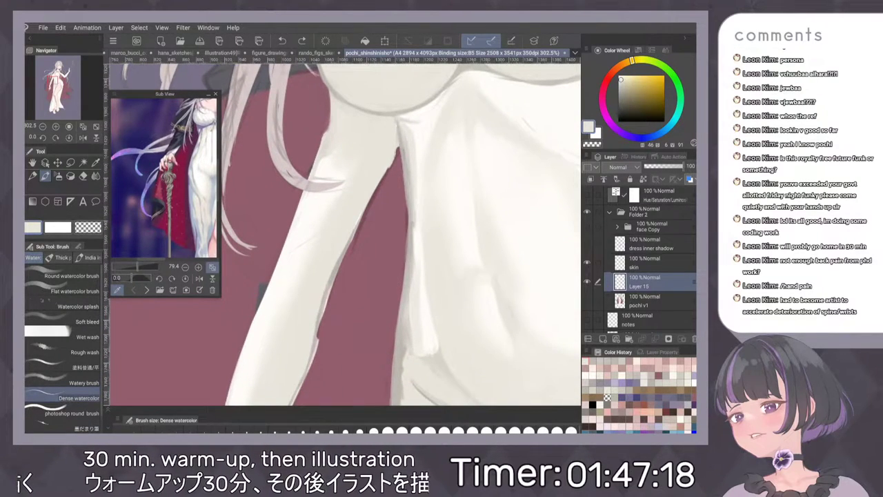
alt+click(290, 260)
drag(297, 243, 292, 255)
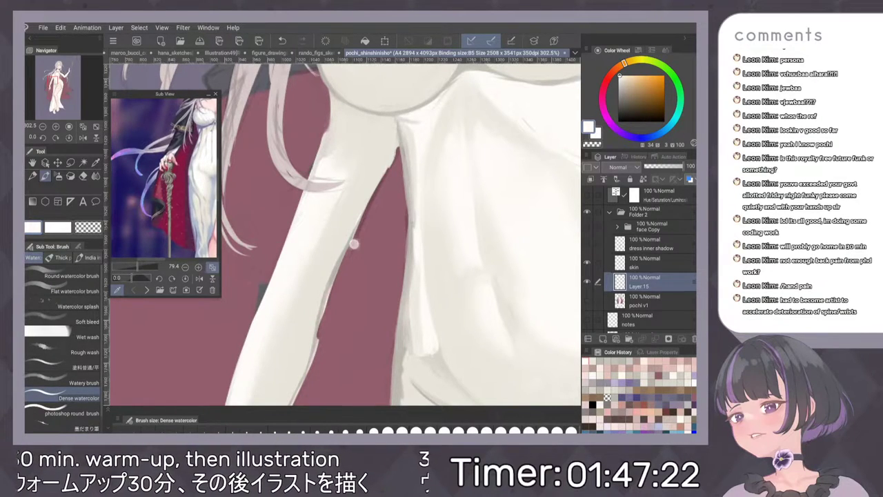
scroll(366, 229, down, 3)
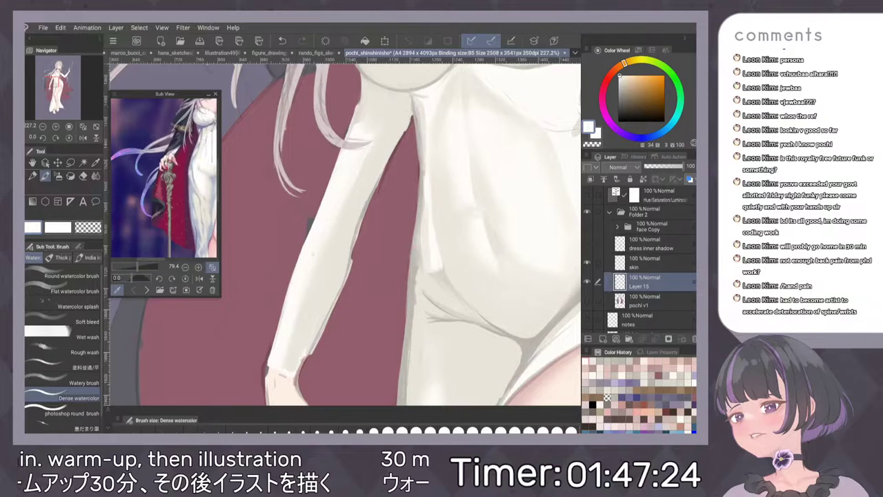
drag(389, 251, 414, 206)
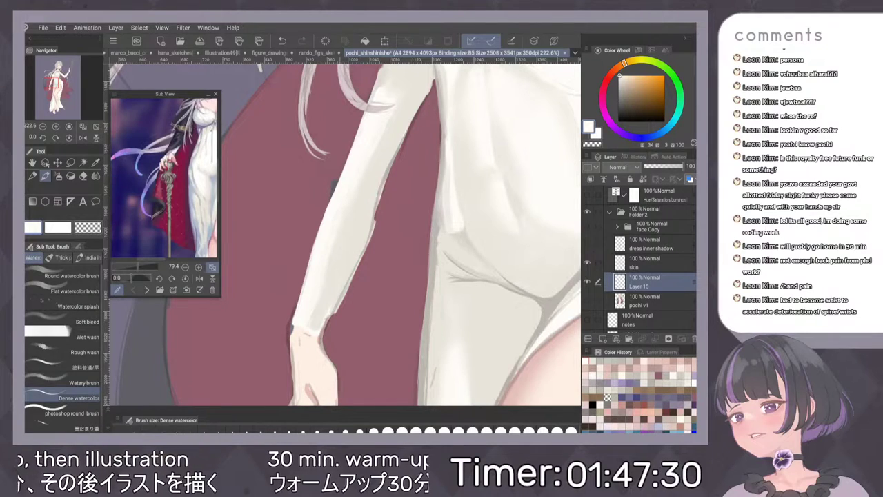
Paint the lowered forearm sleeve near the cuff, undo the last stroke and repaint its shading with the sampled cream tone.
drag(347, 250, 322, 310)
alt+click(321, 311)
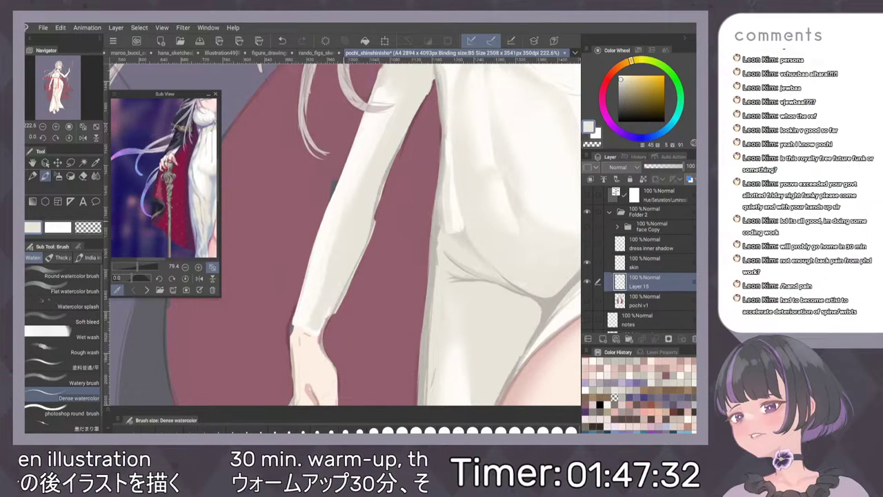
key(ctrl+z)
drag(341, 210, 327, 258)
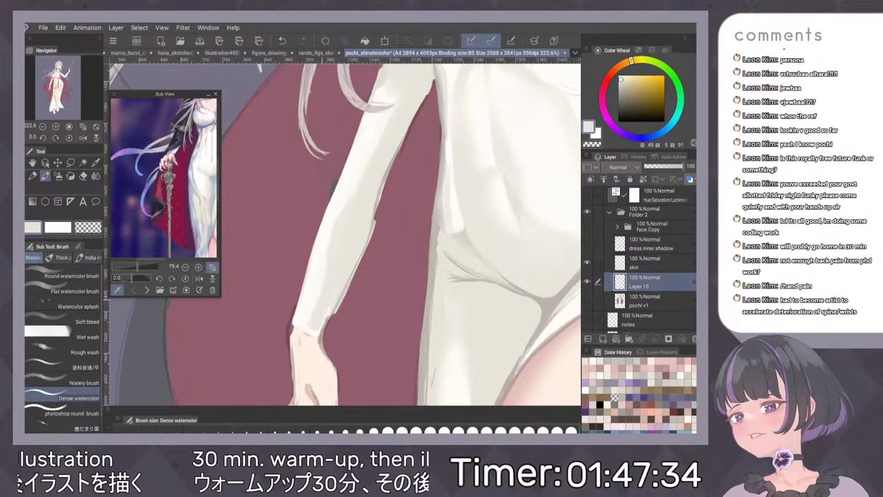
scroll(455, 120, down, 6)
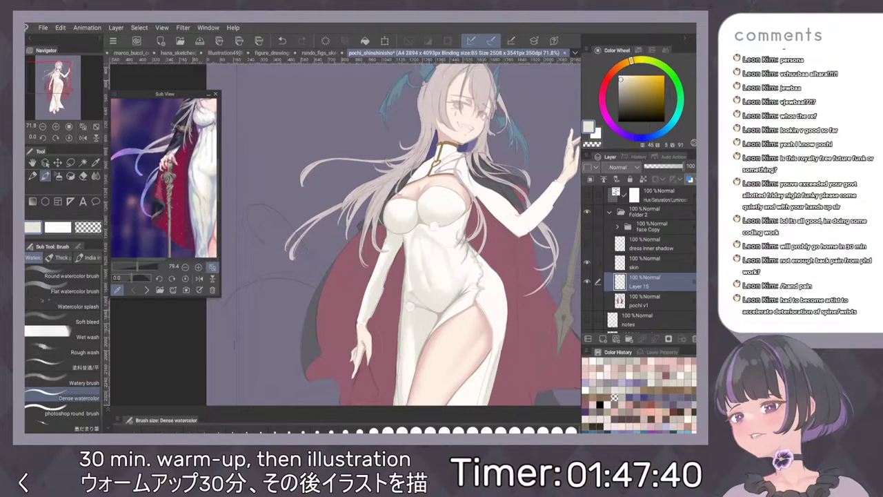
Refine the lowered forearm sleeve's light and shadow by alternating sampled near-white and cream tones with Dense watercolor.
scroll(382, 320, up, 1)
alt+click(359, 294)
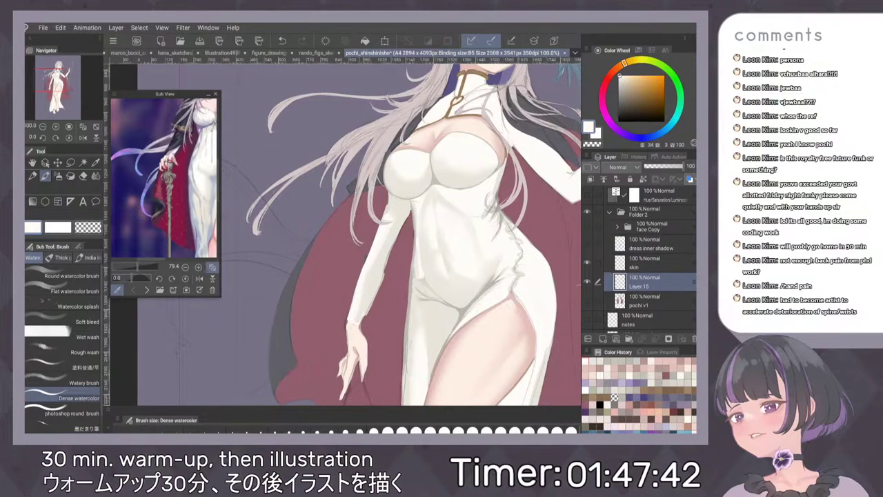
alt+click(374, 278)
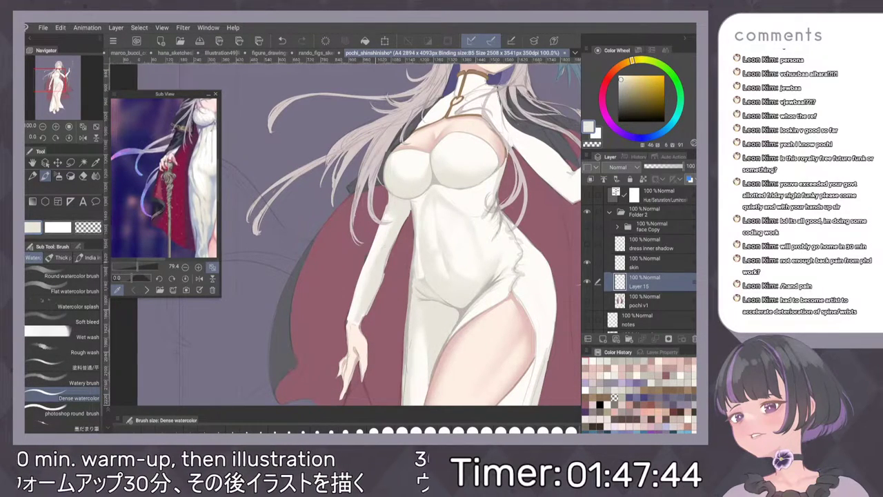
alt+click(362, 280)
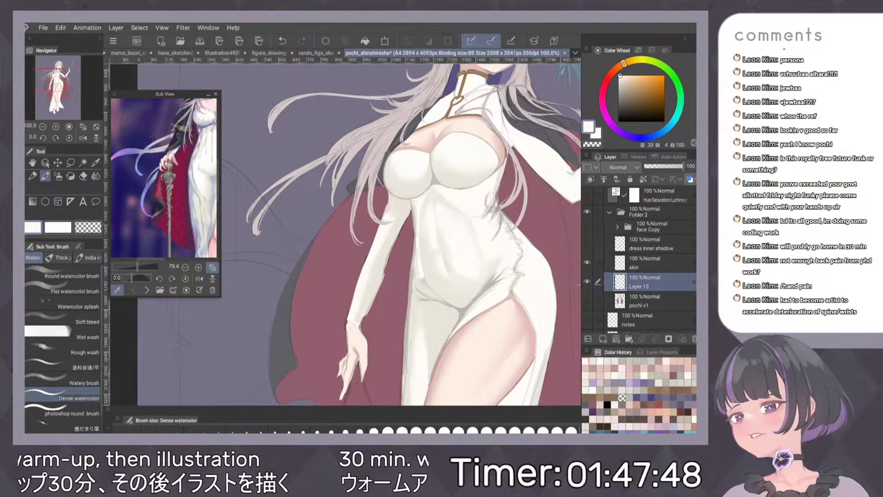
scroll(441, 254, down, 4)
scroll(442, 282, up, 5)
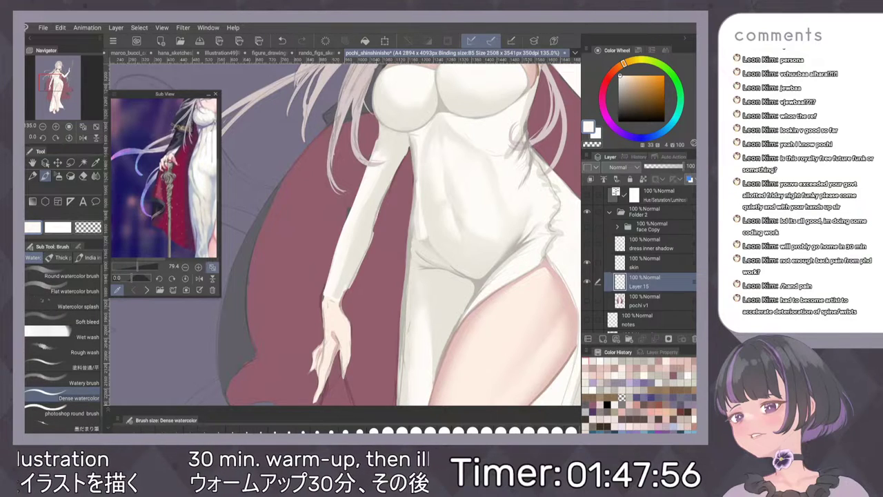
scroll(450, 296, down, 1)
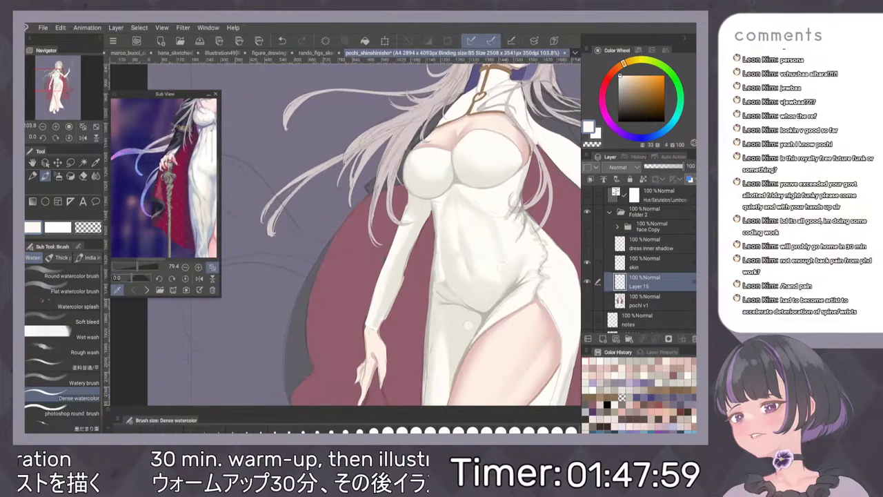
Sample the cream shadow tone from the lowered sleeve, enlarge the brush and start shading the raised arm's upper sleeve.
drag(476, 327, 347, 316)
drag(486, 258, 449, 296)
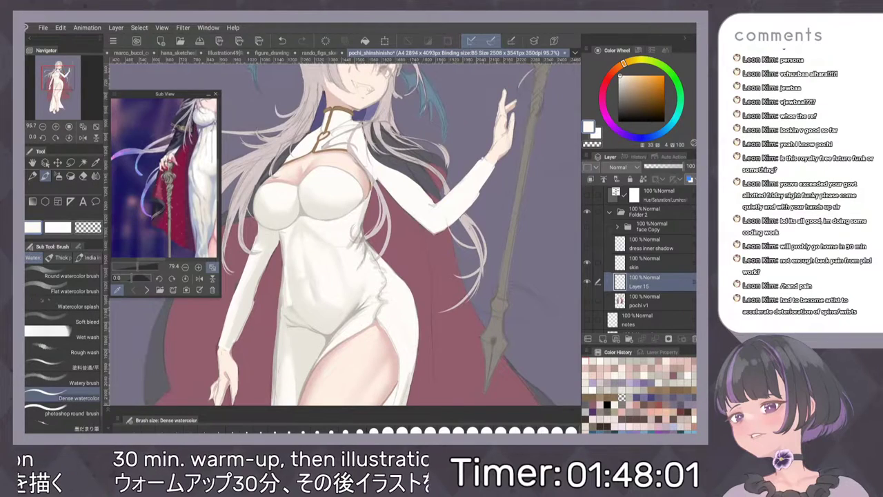
alt+click(265, 260)
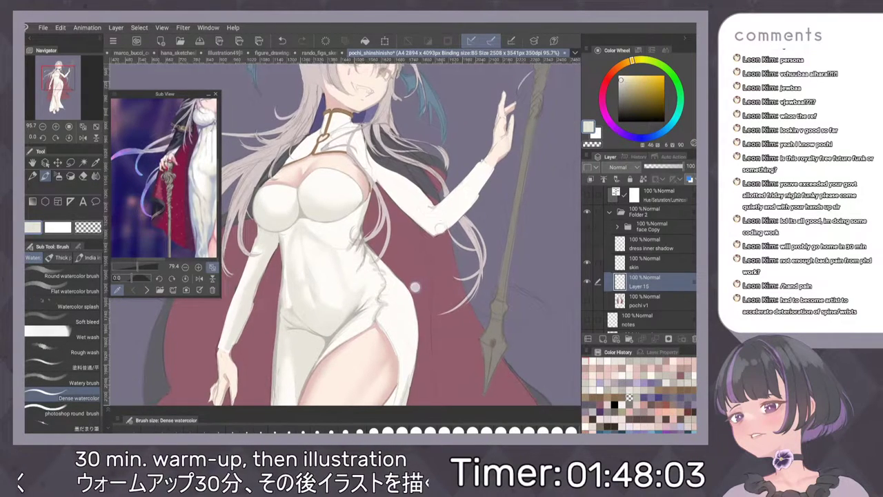
drag(471, 232, 436, 288)
key(])
drag(402, 169, 400, 248)
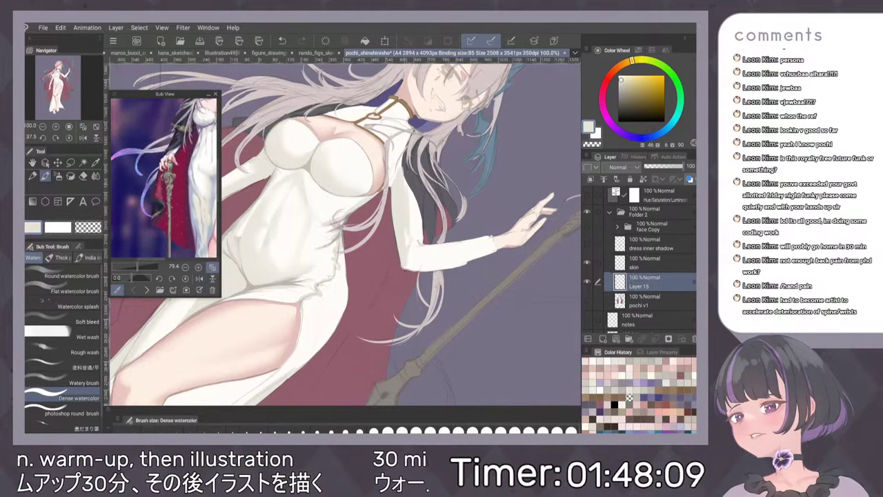
drag(441, 186, 256, 200)
scroll(345, 235, up, 2)
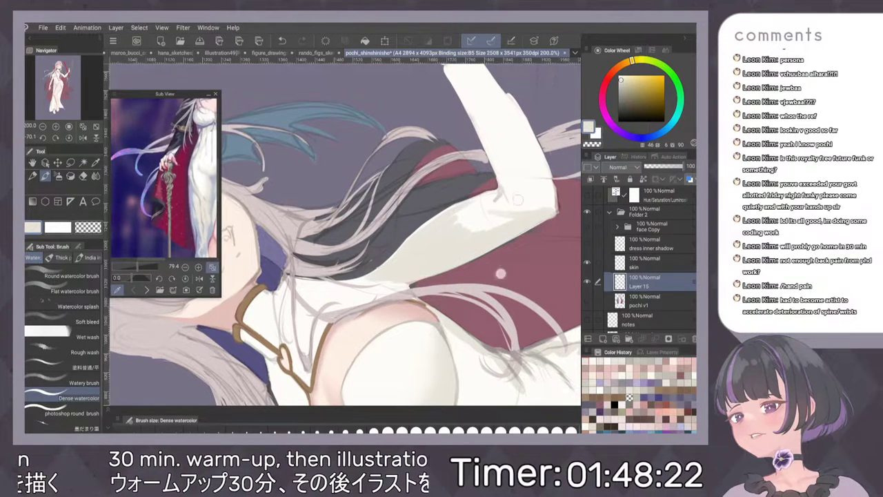
Fill the rest of the raised arm's upper sleeve with the cream shadow tone up to the elbow.
key(ctrl+at)
scroll(483, 293, up, 3)
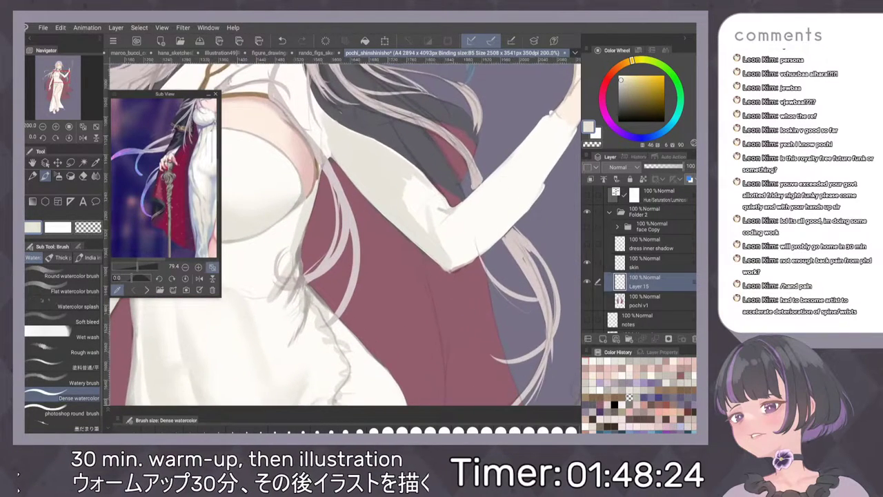
mouse_move(418, 179)
mouse_down()
mouse_move(406, 188)
mouse_move(419, 222)
mouse_up()
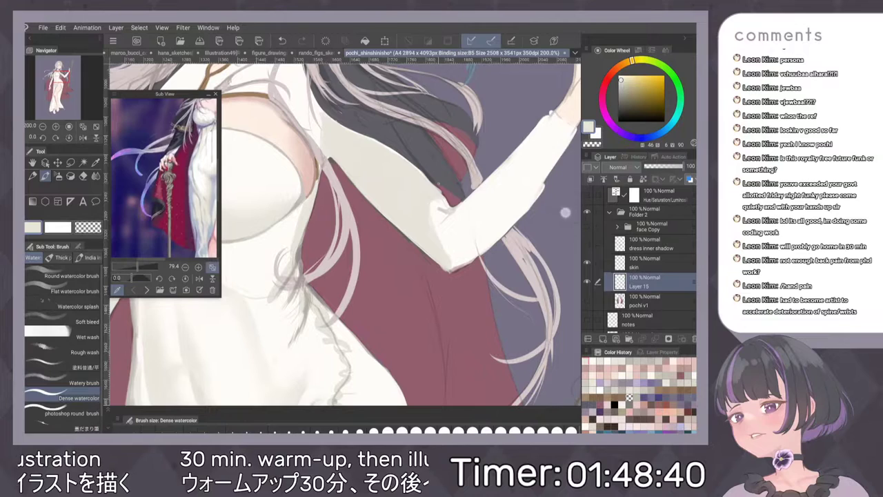
scroll(443, 204, up, 5)
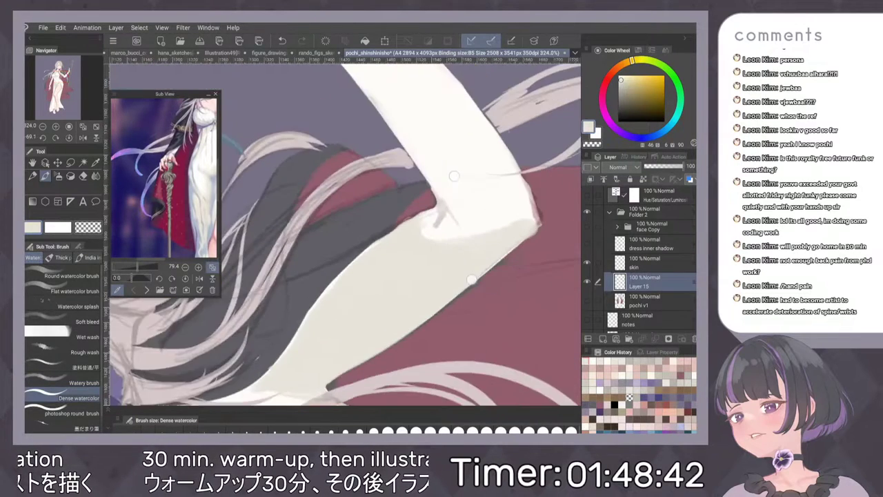
drag(426, 190, 378, 238)
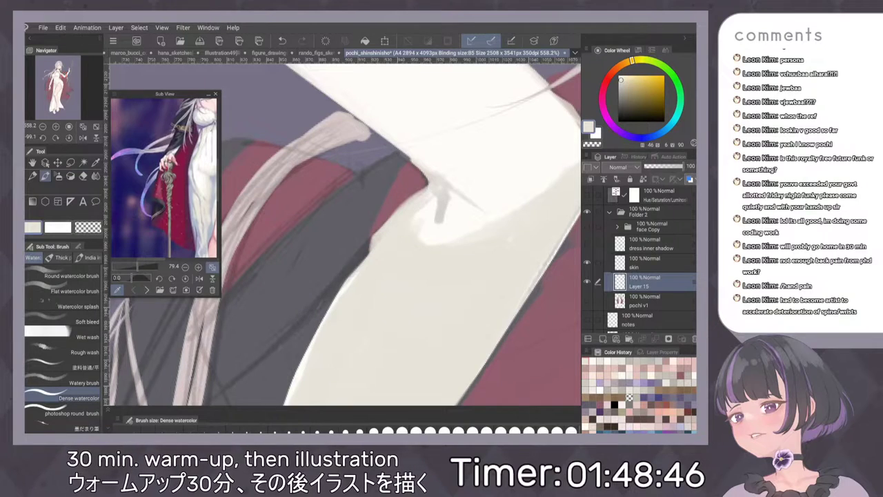
scroll(493, 226, down, 10)
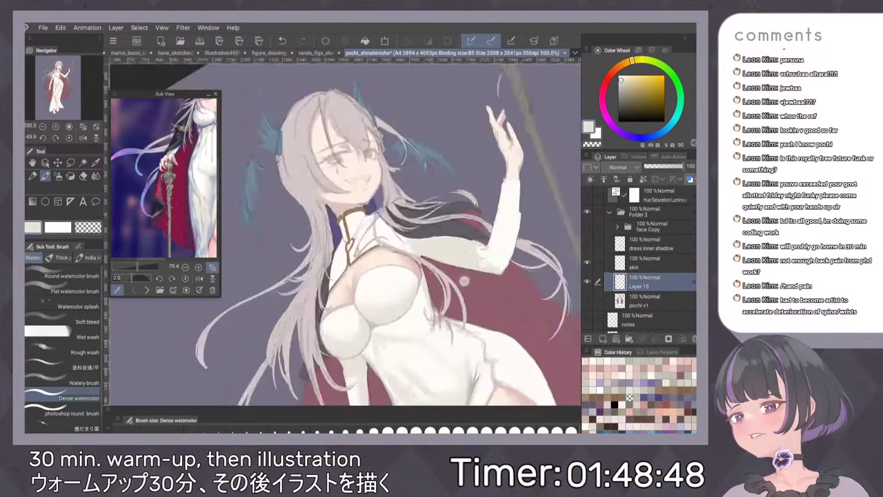
scroll(528, 231, up, 5)
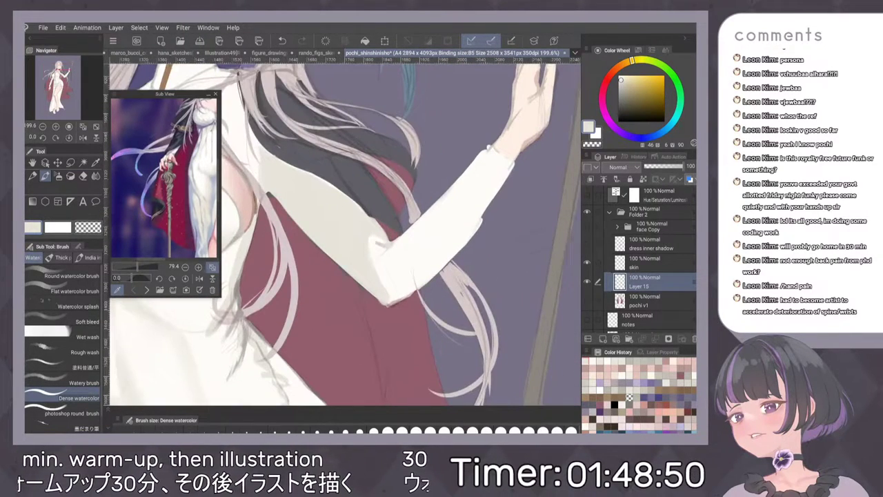
scroll(482, 210, down, 4)
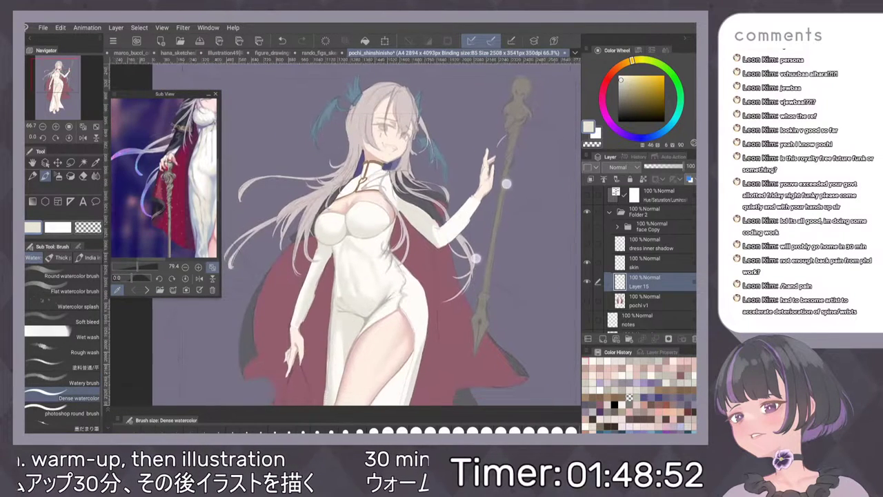
scroll(481, 211, up, 4)
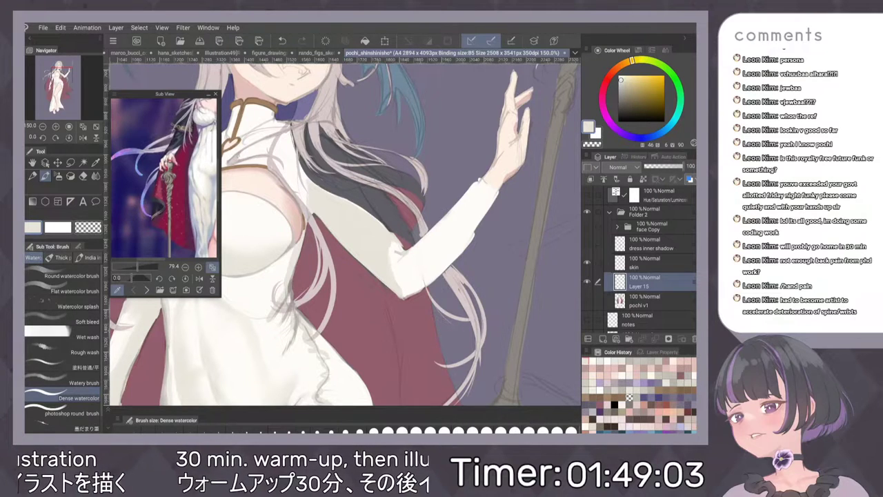
scroll(423, 354, up, 2)
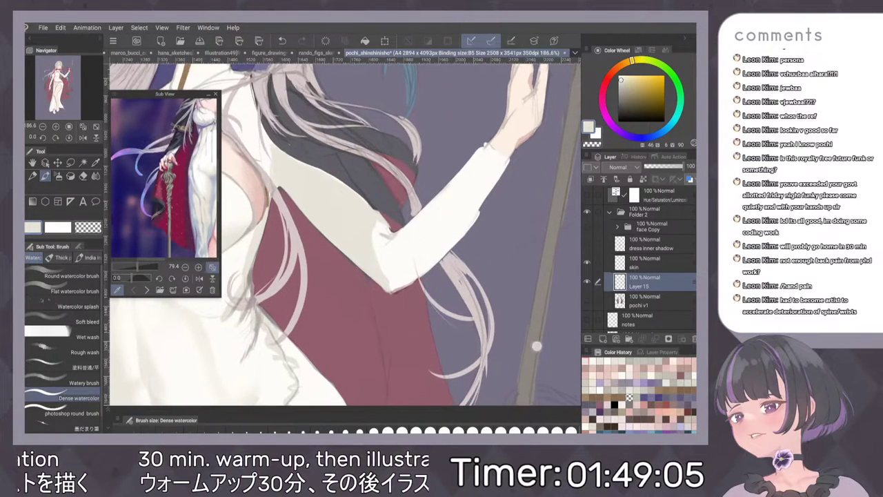
Try a cream fold shadow at the raised sleeve's elbow with Dense watercolor, softening it with Paint and apply.
key(e)
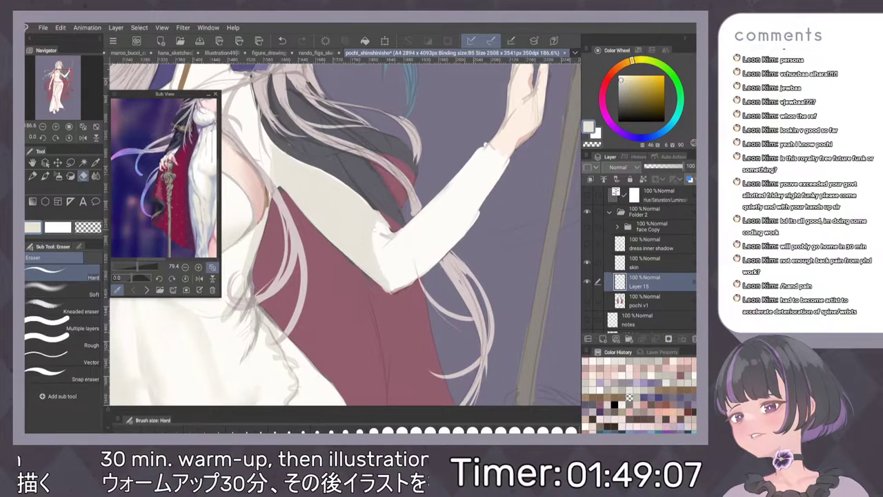
key(b)
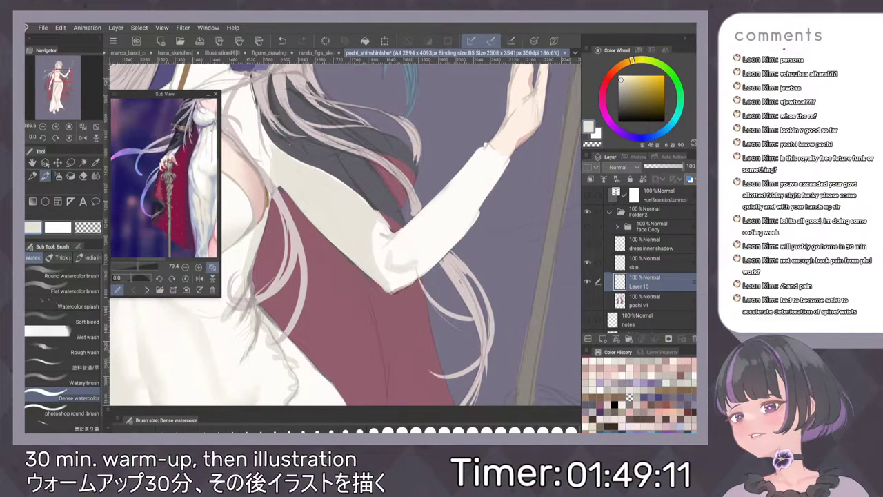
key(b)
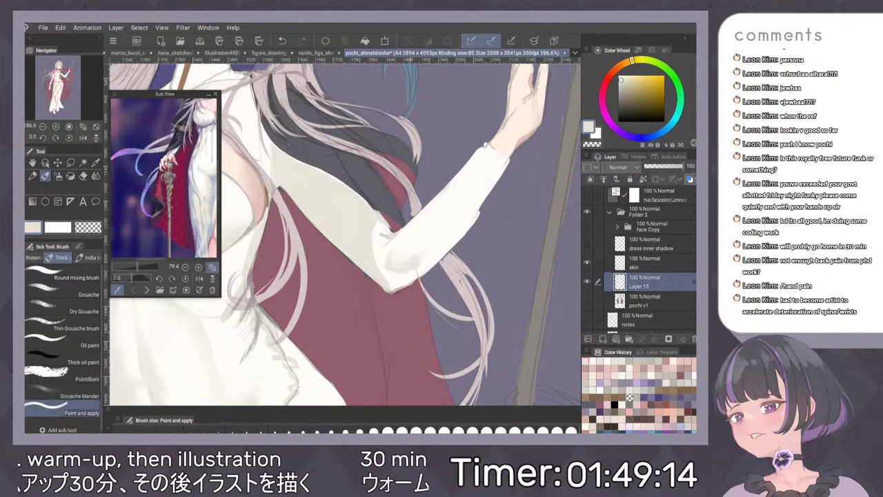
scroll(421, 214, down, 8)
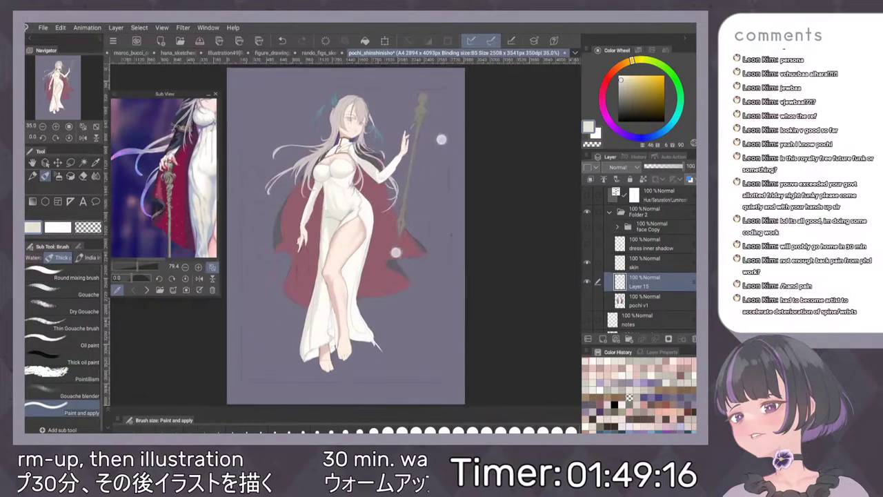
scroll(416, 193, up, 7)
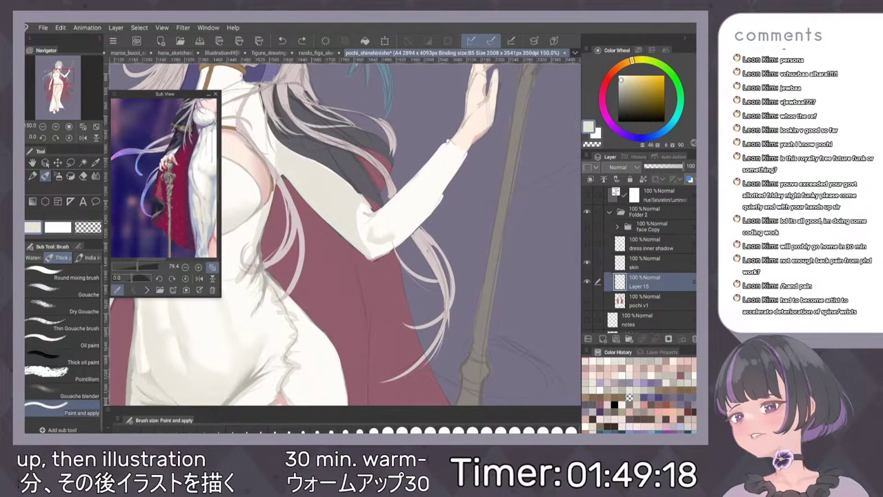
Sample the near-white sleeve tone and clean up the raised elbow with Paint and apply.
alt+click(377, 228)
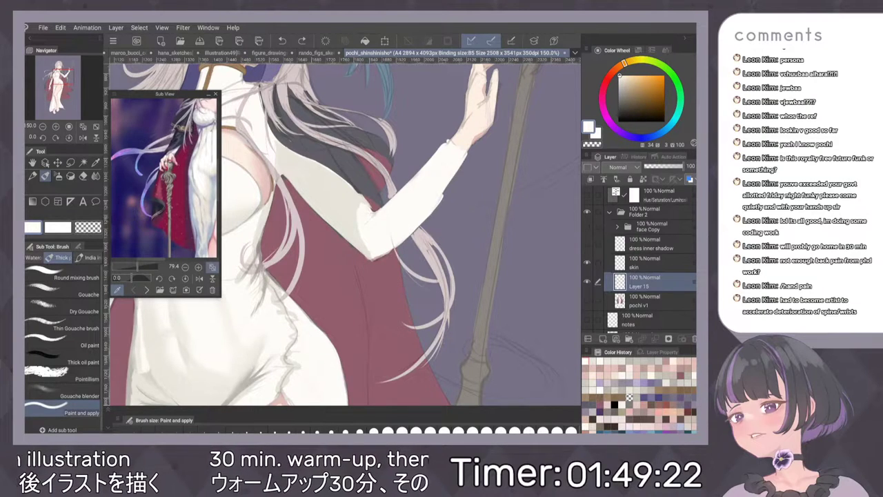
scroll(443, 274, up, 2)
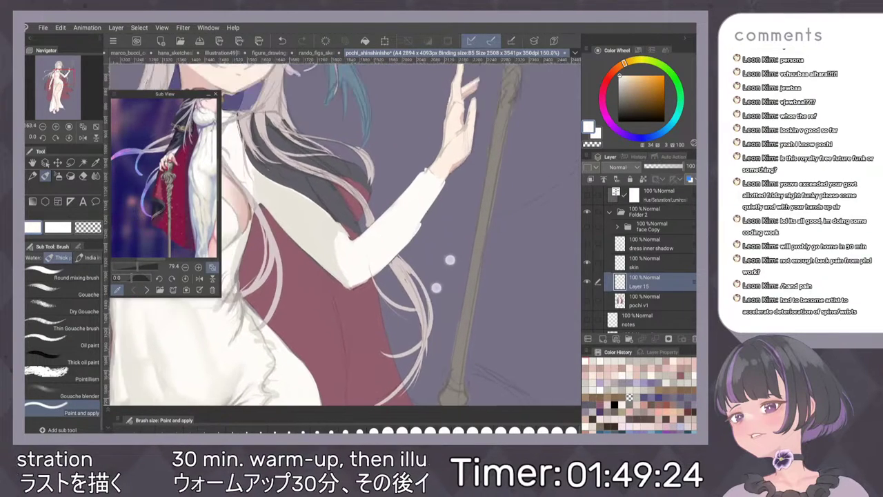
scroll(450, 260, down, 5)
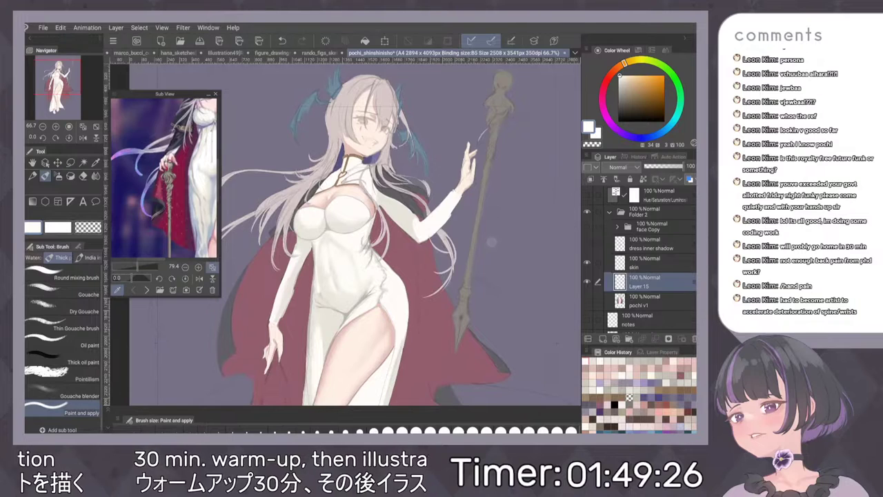
scroll(491, 242, up, 6)
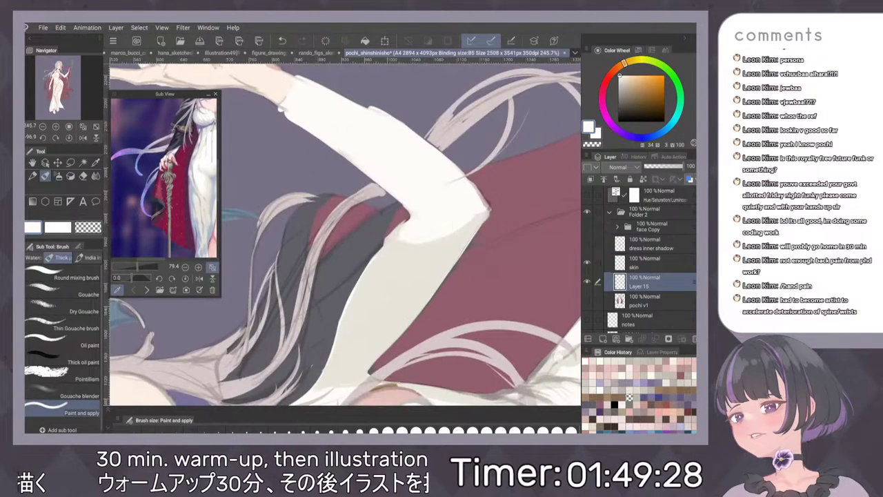
Paint a cream shadow on the dress along the raised arm's shoulder edge under the hair with Dense watercolor.
click(33, 258)
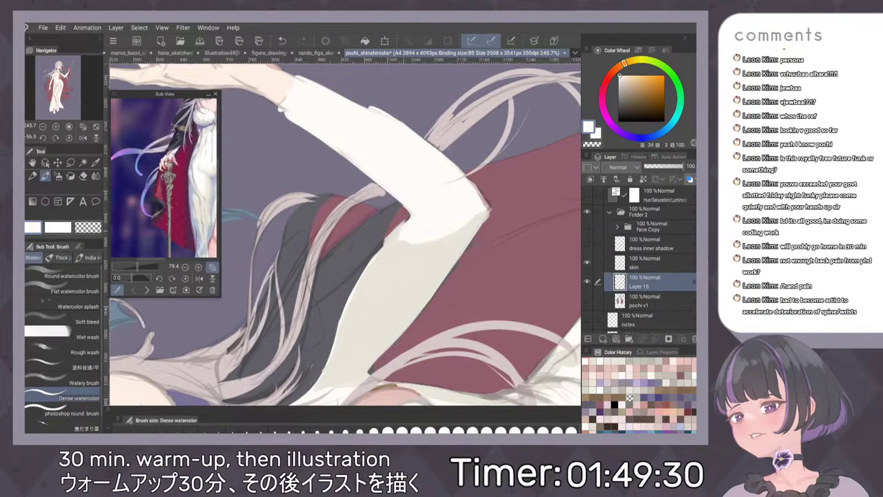
scroll(476, 263, down, 6)
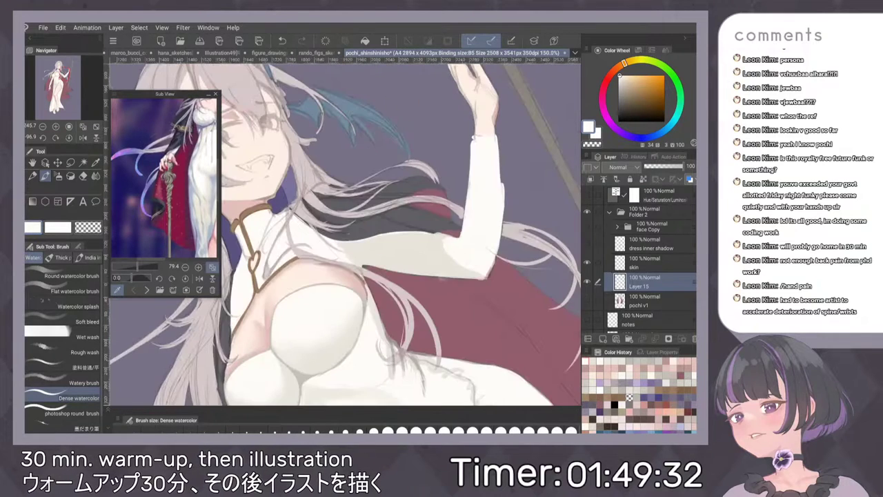
scroll(476, 298, up, 4)
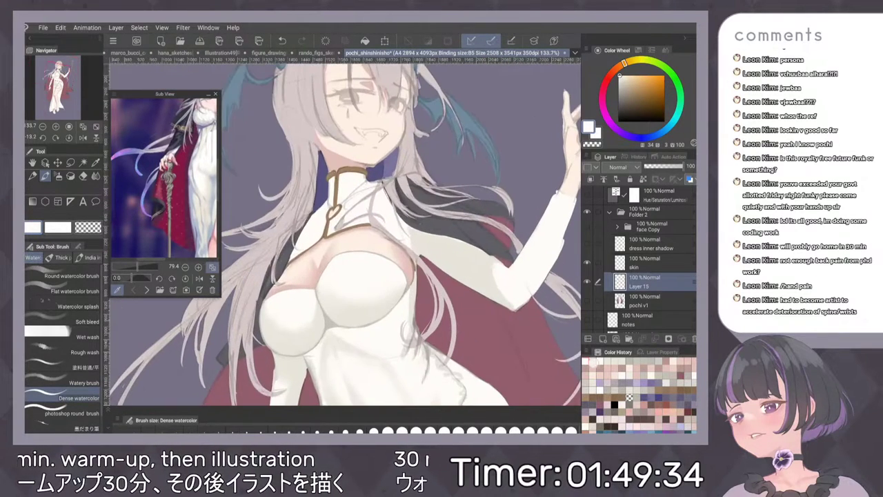
scroll(467, 200, up, 3)
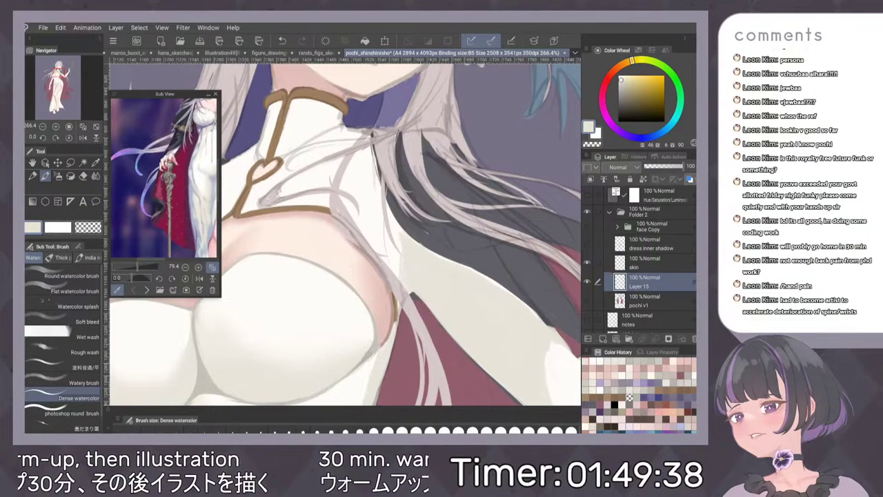
scroll(428, 163, up, 3)
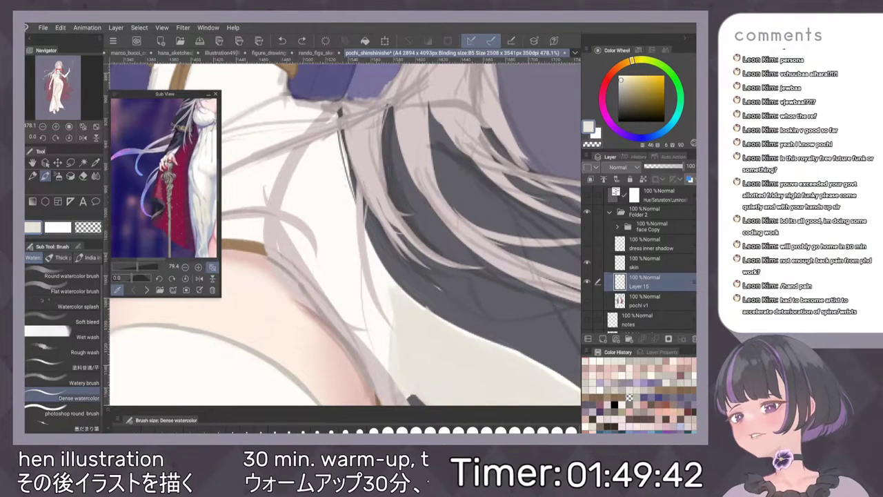
drag(345, 164, 348, 229)
drag(348, 193, 355, 262)
drag(356, 215, 358, 283)
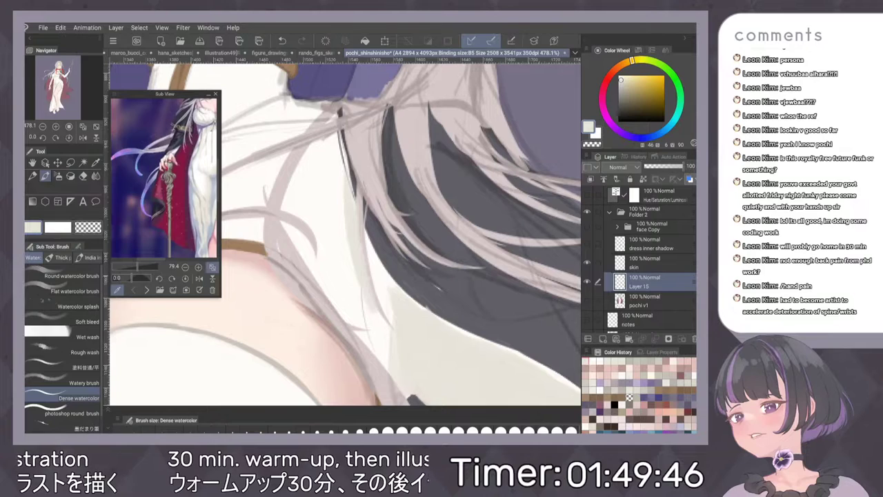
drag(380, 252, 382, 323)
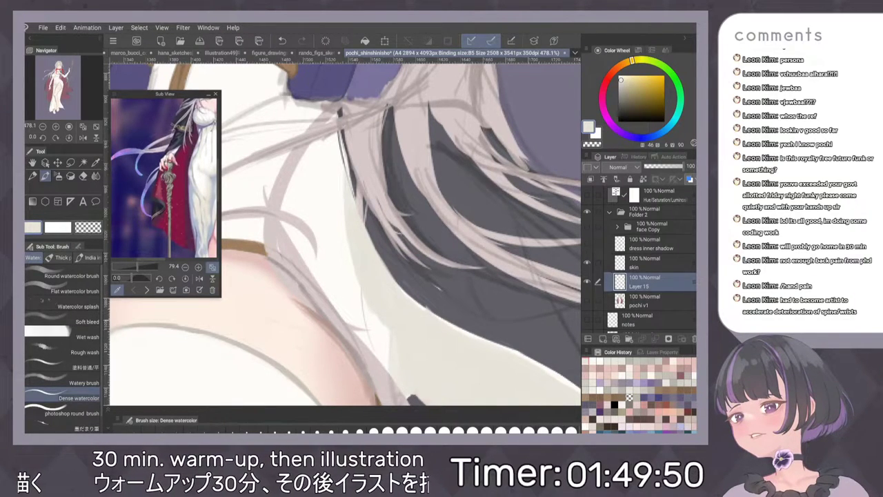
Extend the cream shoulder shadow down along the cape edge and merge it into the raised arm's upper sleeve.
drag(462, 242, 442, 148)
drag(348, 218, 357, 255)
mouse_move(343, 207)
mouse_down()
mouse_move(354, 258)
mouse_move(344, 237)
mouse_up()
drag(358, 243, 365, 273)
mouse_move(356, 224)
mouse_down()
mouse_move(365, 279)
mouse_move(389, 311)
mouse_up()
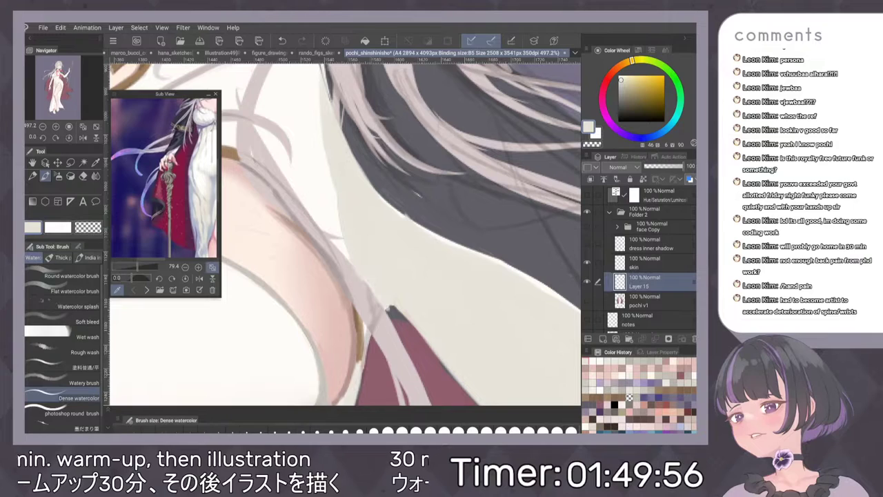
drag(377, 191, 385, 199)
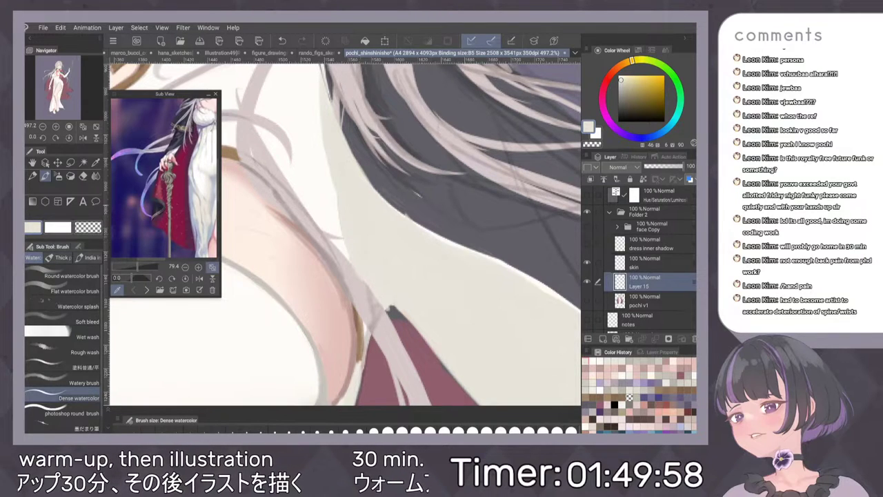
scroll(474, 207, down, 3)
scroll(455, 280, down, 1)
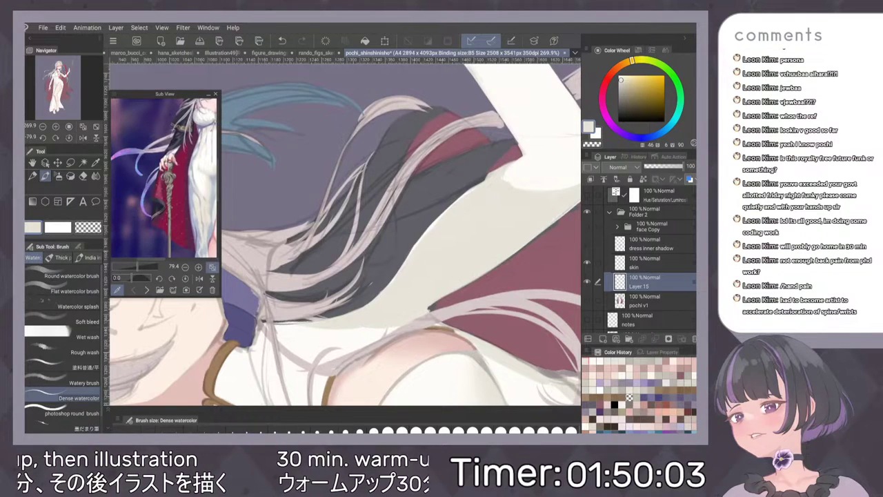
key(ctrl+0)
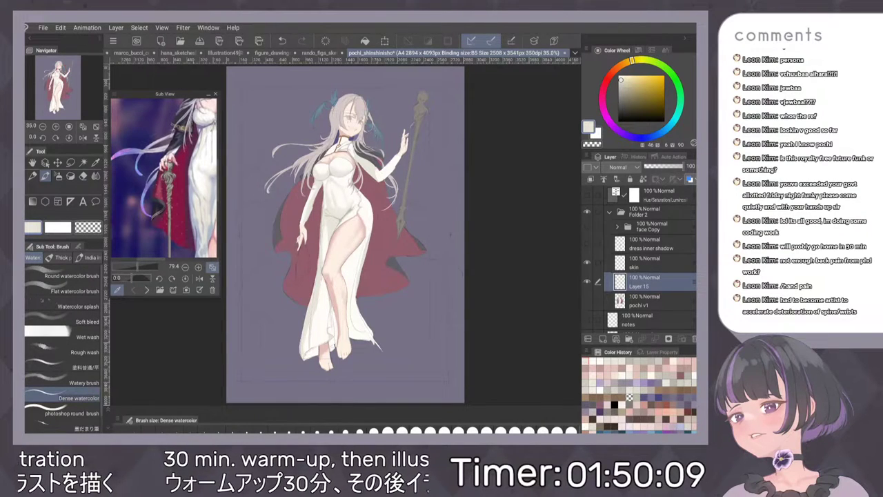
Repaint the dress's outer hip contour with a larger brush and a near-white tone, comparing with Layer 15 hidden, and clean the skirt edge.
scroll(457, 248, up, 5)
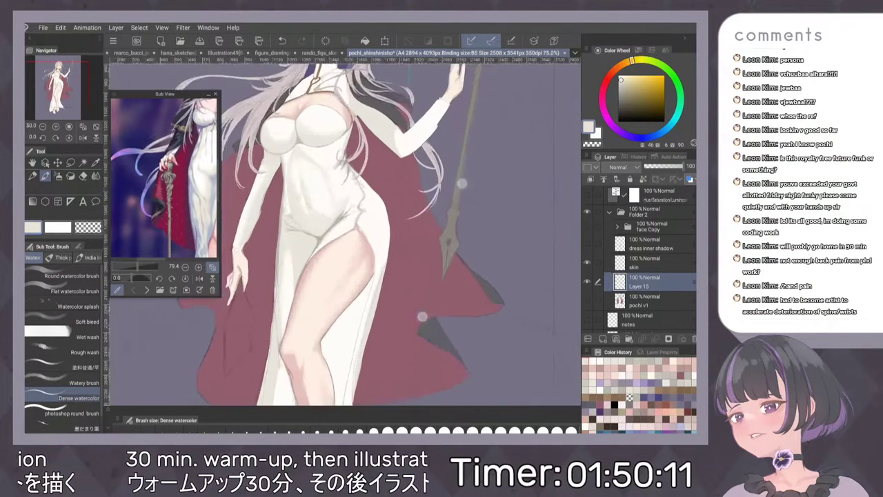
drag(392, 211, 392, 250)
key(ctrl+z)
key(])
drag(393, 210, 388, 247)
scroll(355, 243, up, 2)
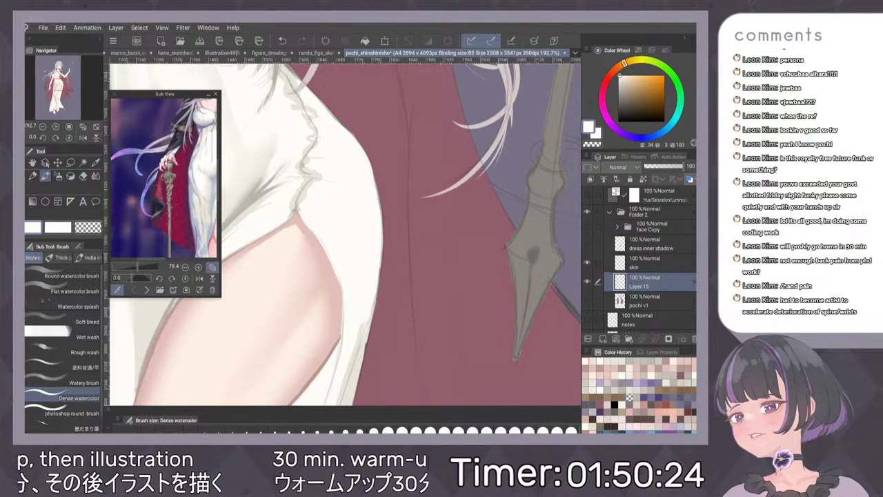
click(588, 282)
click(588, 281)
drag(357, 331, 351, 371)
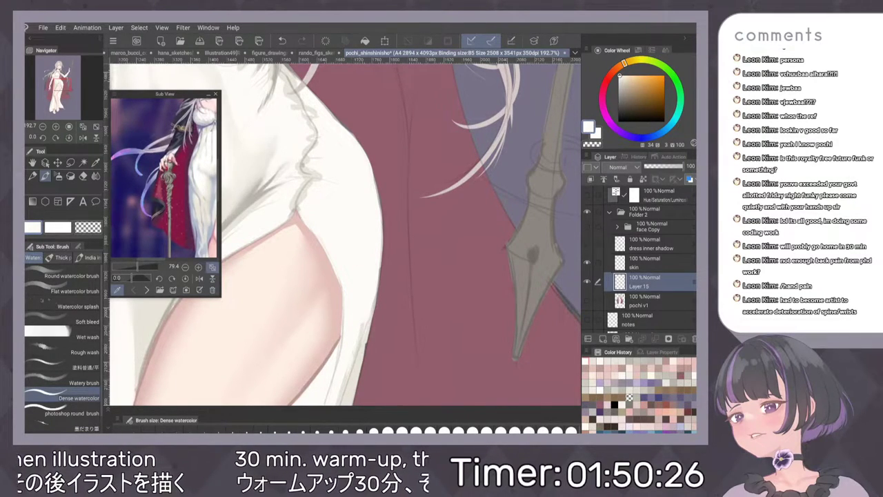
scroll(415, 313, down, 5)
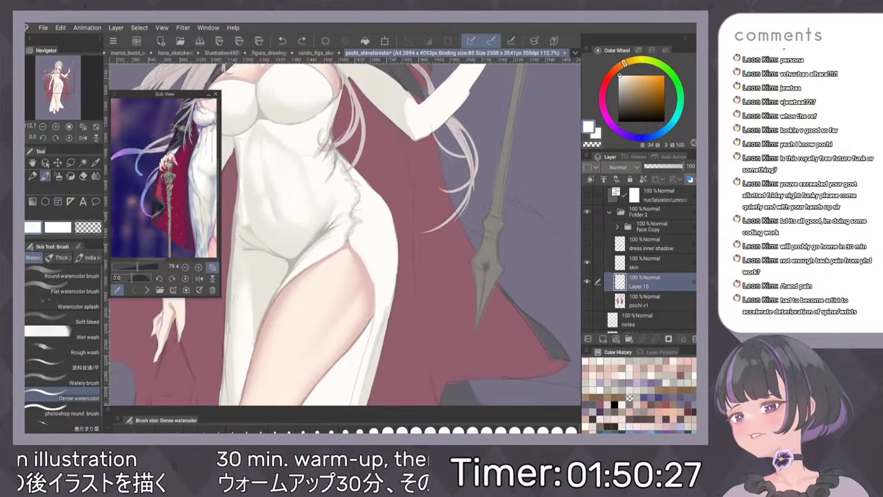
Sample the cream shadow tone, shade the dress's side from waist to outer hip, and soften it with Paint and apply.
alt+click(272, 288)
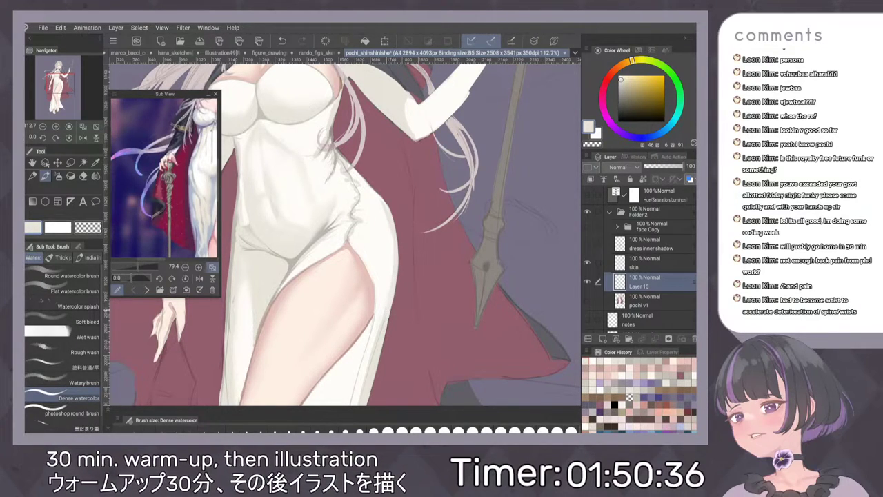
mouse_move(465, 270)
mouse_down()
mouse_move(434, 276)
mouse_move(450, 247)
mouse_move(436, 213)
mouse_move(431, 221)
mouse_move(435, 177)
mouse_up()
drag(408, 247, 390, 277)
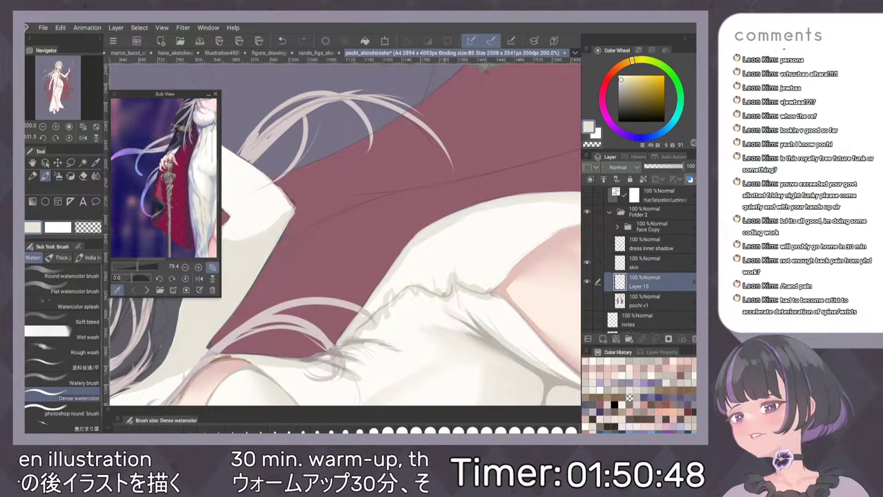
key(b)
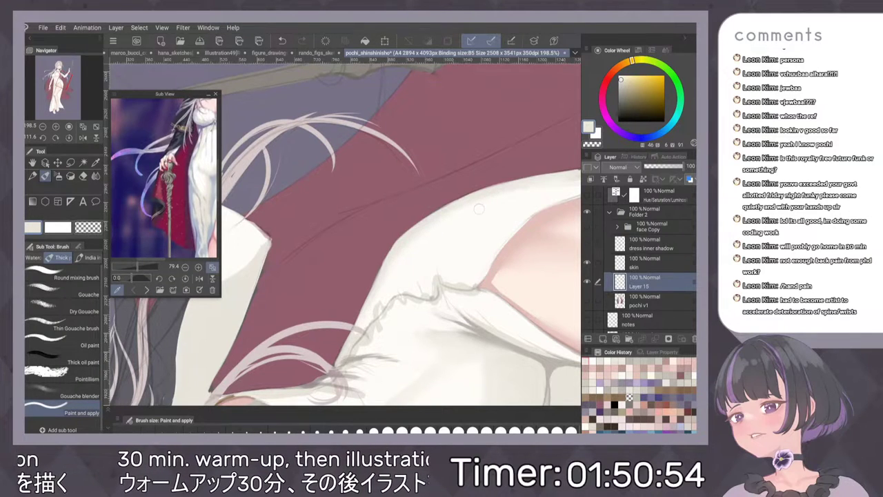
scroll(495, 250, down, 6)
scroll(514, 286, up, 3)
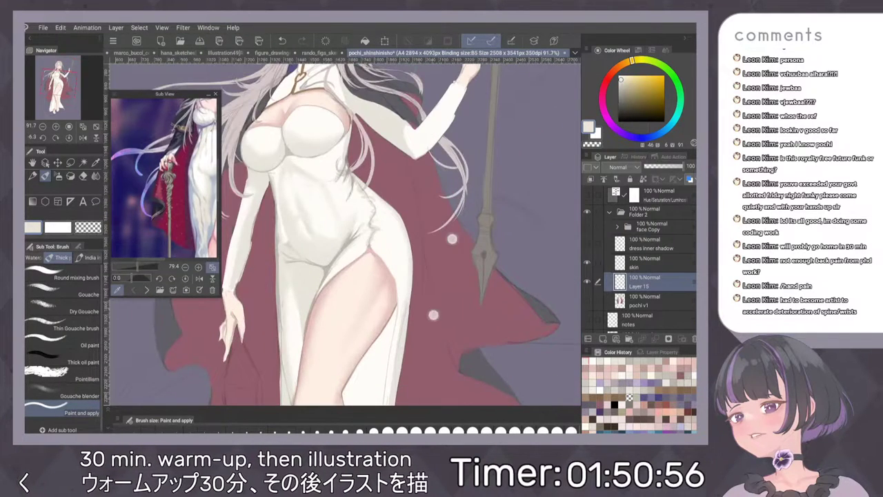
drag(434, 316, 454, 340)
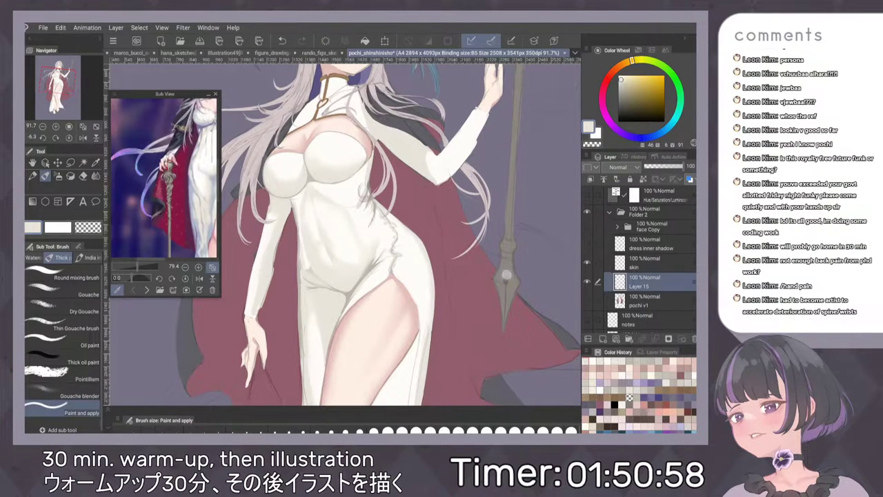
scroll(493, 297, up, 1)
Deepen the outer hip's cream shadow with Dense watercolor and blend it with Paint and apply.
click(33, 258)
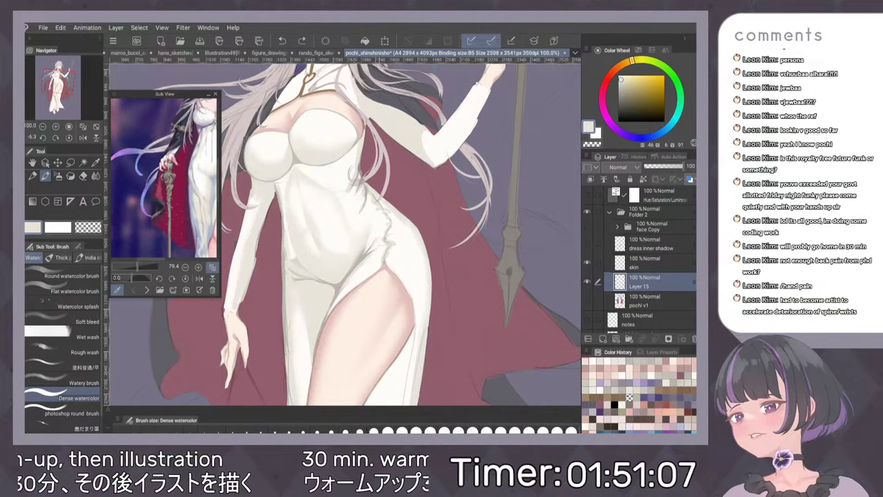
drag(400, 222, 424, 298)
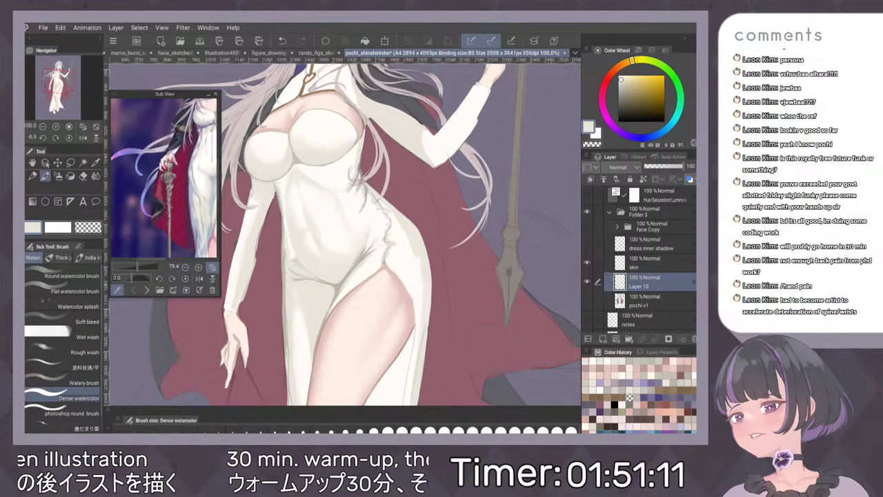
click(58, 258)
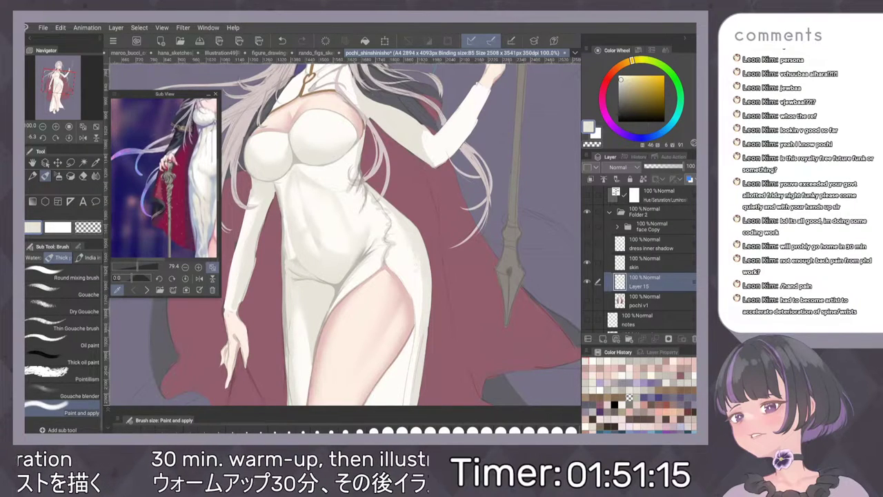
Check the whole figure in a mirrored view and in grayscale using the Hue/Saturation/Luminosity layer.
scroll(460, 262, down, 2)
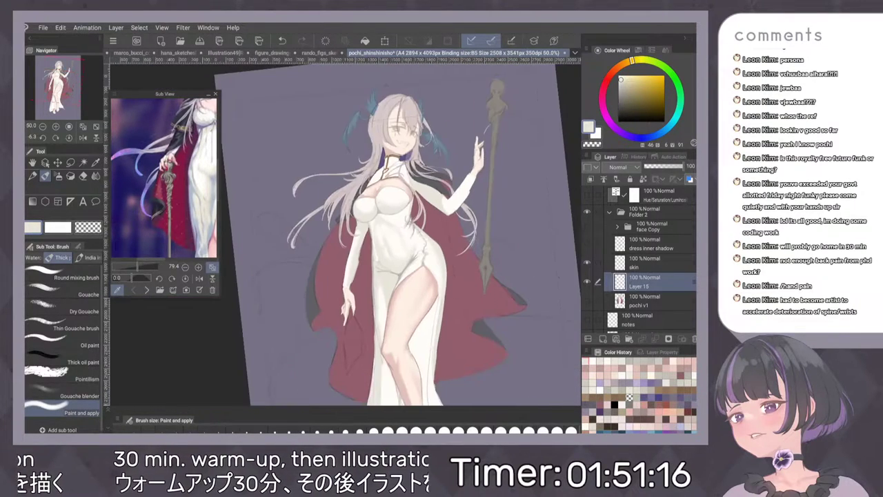
key(h)
key(ctrl+at)
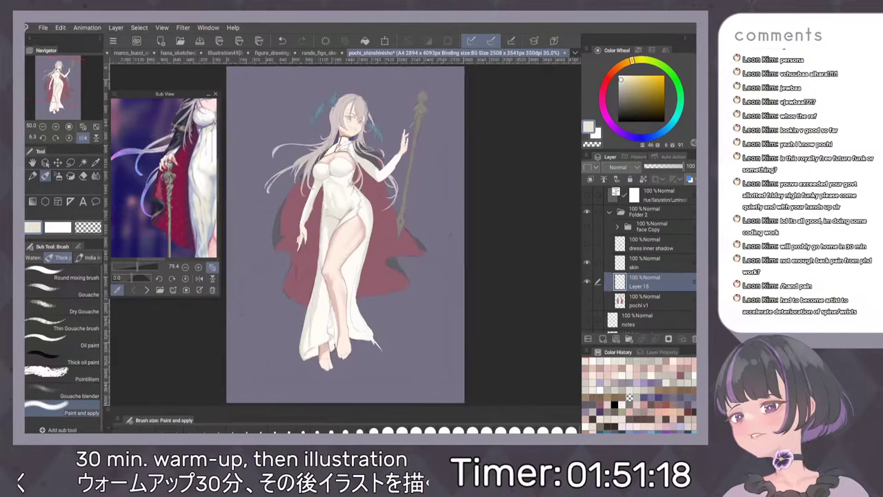
click(588, 195)
key(h)
key(h)
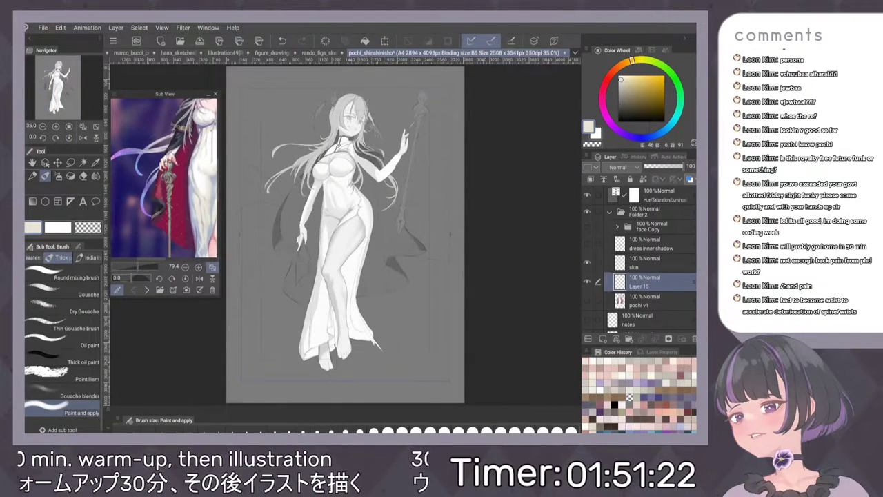
click(587, 194)
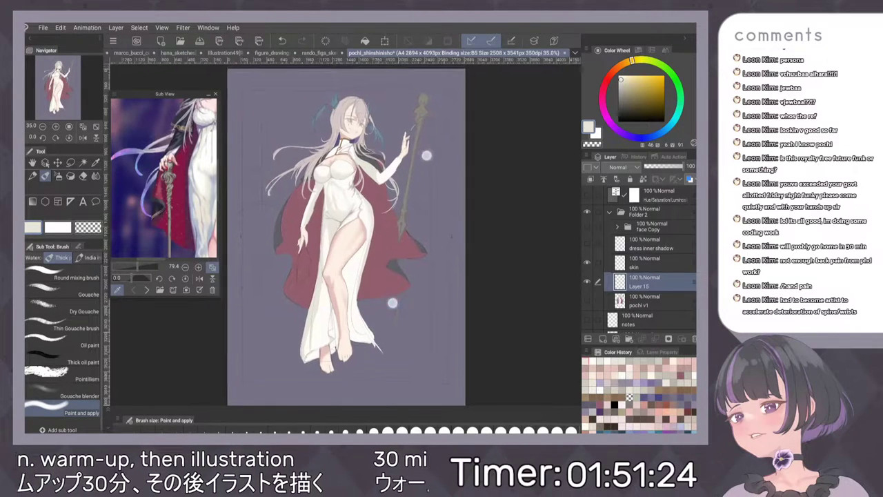
Sample the cream tone from the dress and rework the shadow along the upper outer hip with Dense watercolor.
scroll(408, 228, up, 5)
alt+click(282, 297)
key(b)
scroll(420, 290, up, 4)
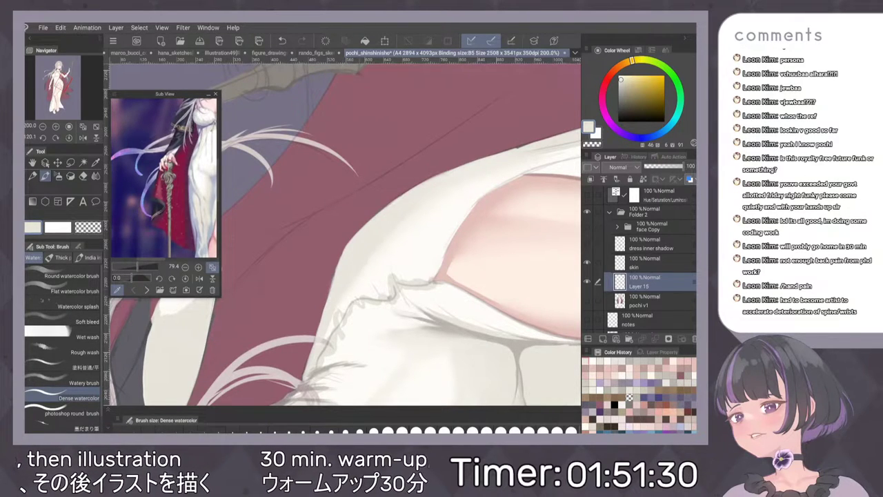
drag(439, 174, 507, 150)
key(ctrl+z)
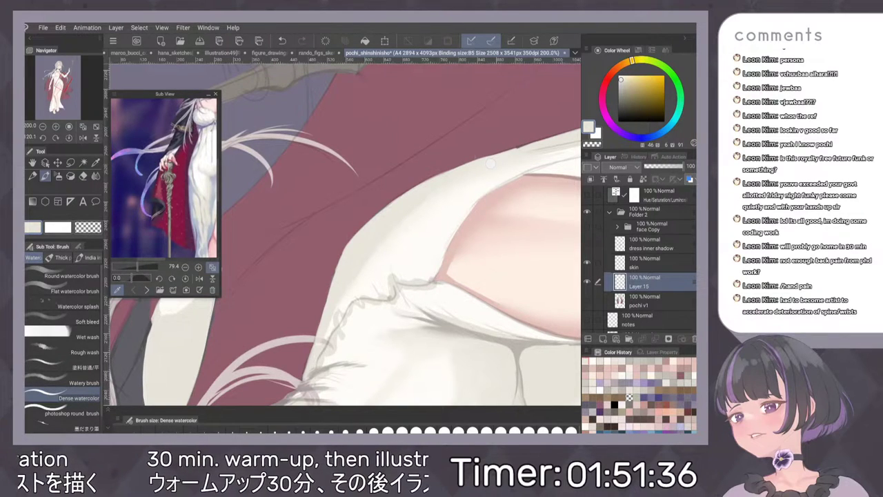
scroll(479, 241, down, 5)
scroll(479, 241, up, 4)
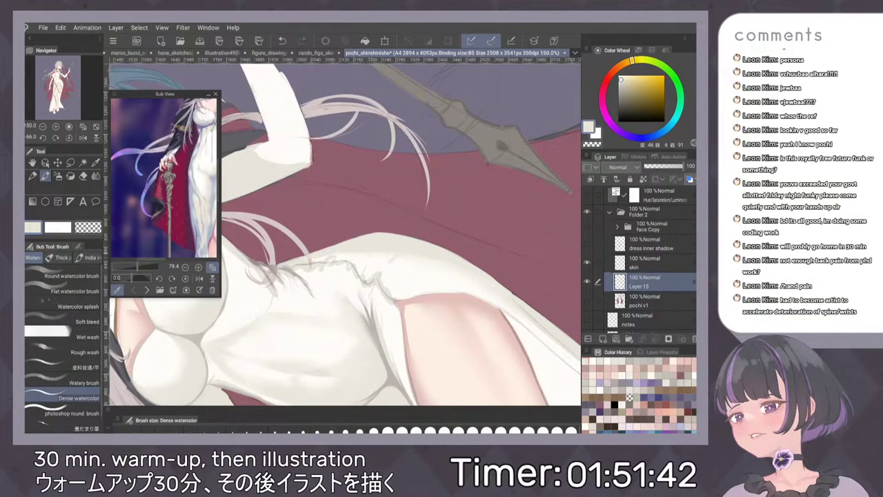
Refine the cream shading between the waist and outer hip and soften its edge with Paint and apply.
scroll(477, 259, down, 5)
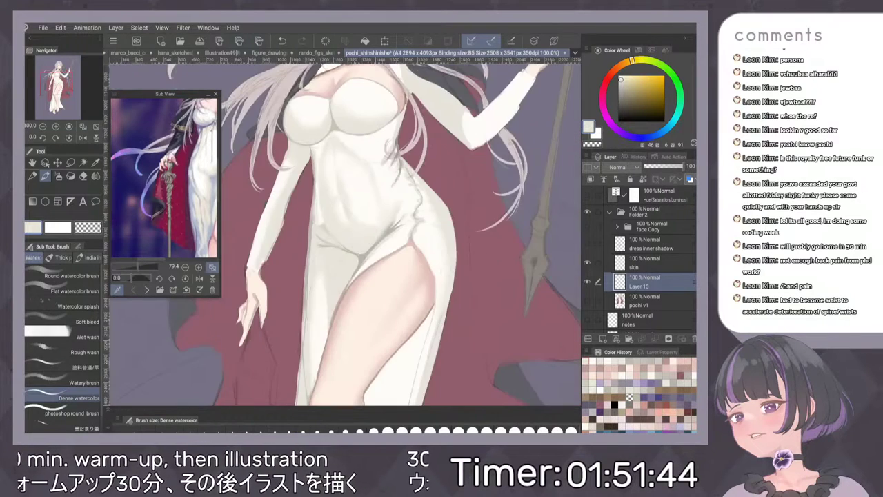
scroll(471, 273, up, 3)
scroll(459, 324, up, 3)
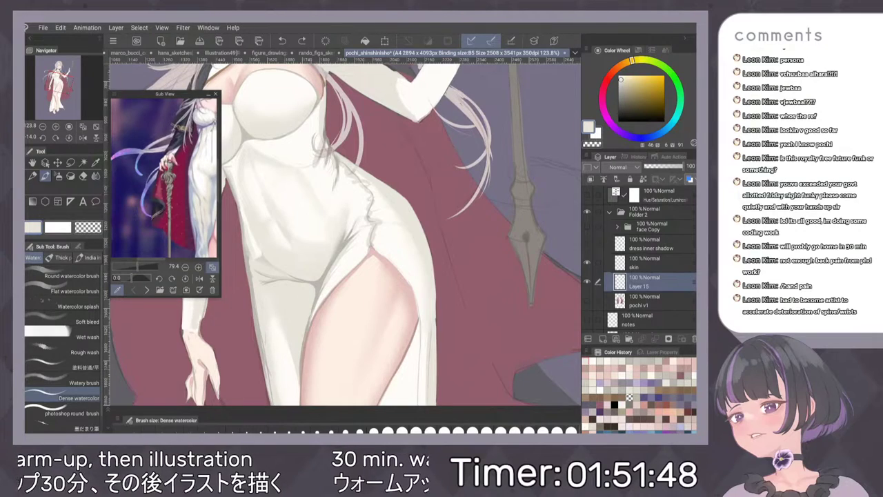
key(b)
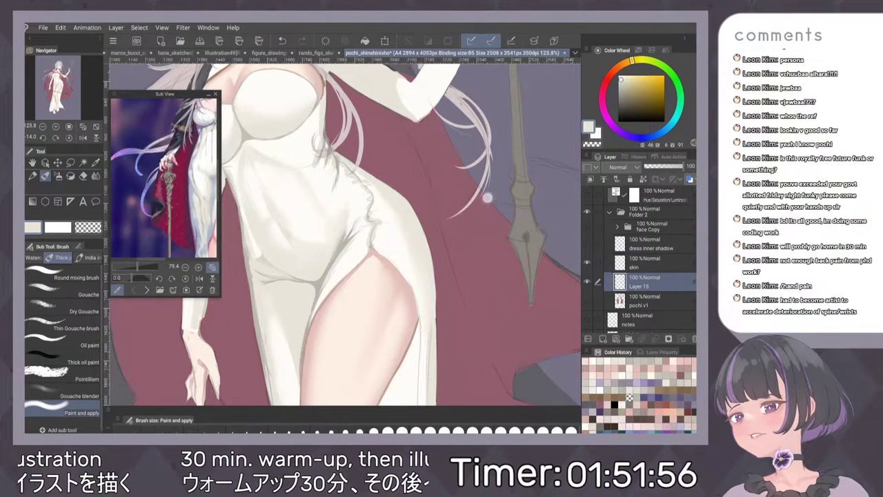
Compare the full figure in mirrored and normal orientation to check the dress shading.
scroll(477, 239, down, 5)
key(h)
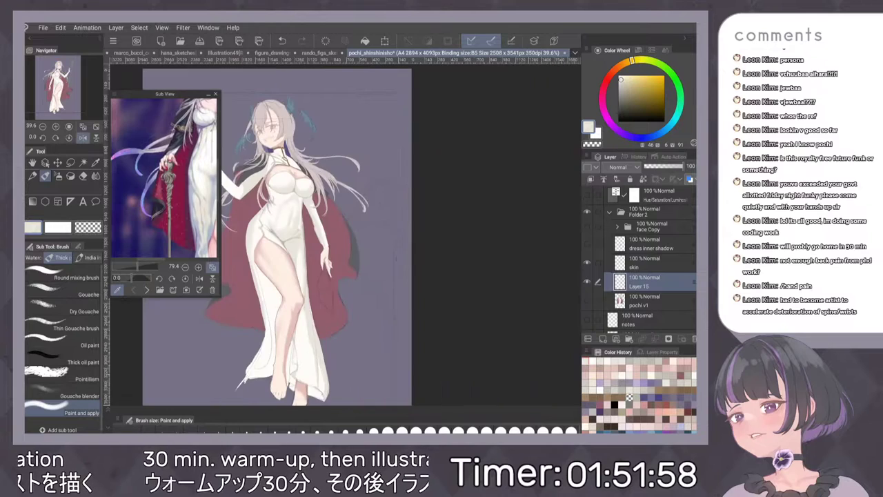
key(ctrl+at)
key(h)
key(h)
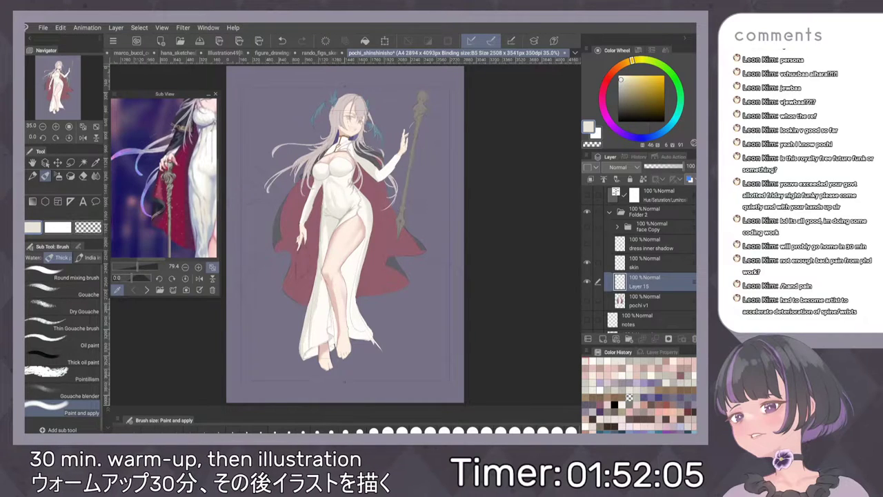
Switch to the Dense watercolor brush and sample the dress's light cream tone for shading the torso.
scroll(339, 200, up, 5)
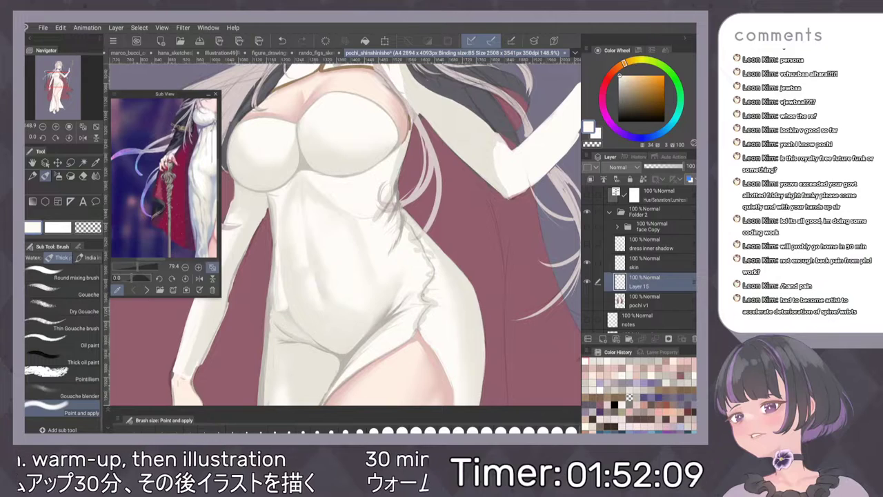
click(33, 257)
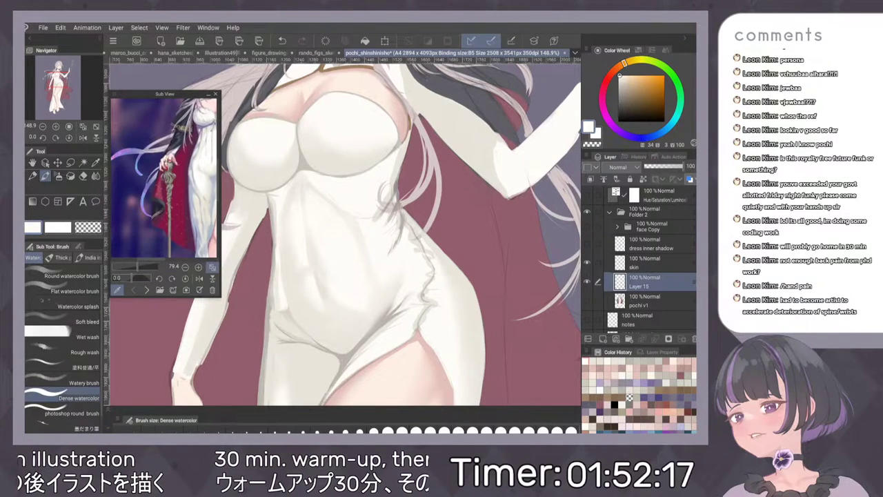
scroll(448, 231, down, 3)
scroll(446, 225, up, 1)
scroll(479, 188, up, 1)
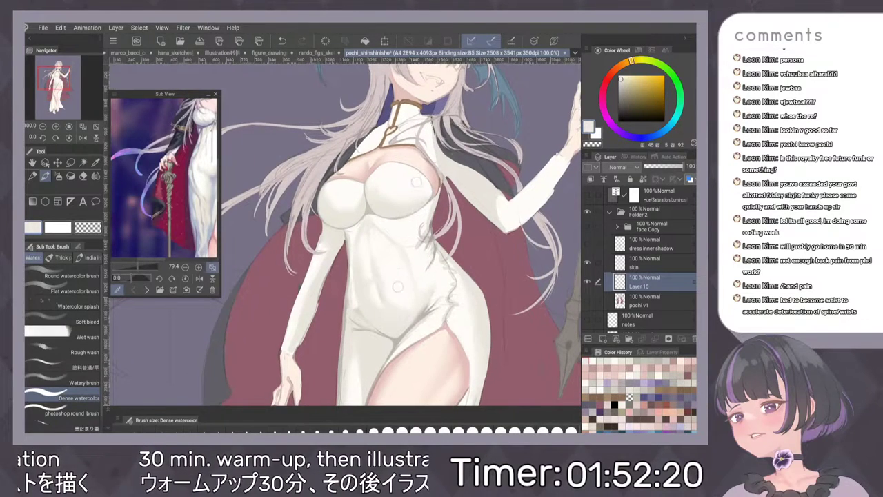
Refine the soft cream shading on the dress between the bust and side waist, and check it against the full figure.
scroll(417, 182, up, 5)
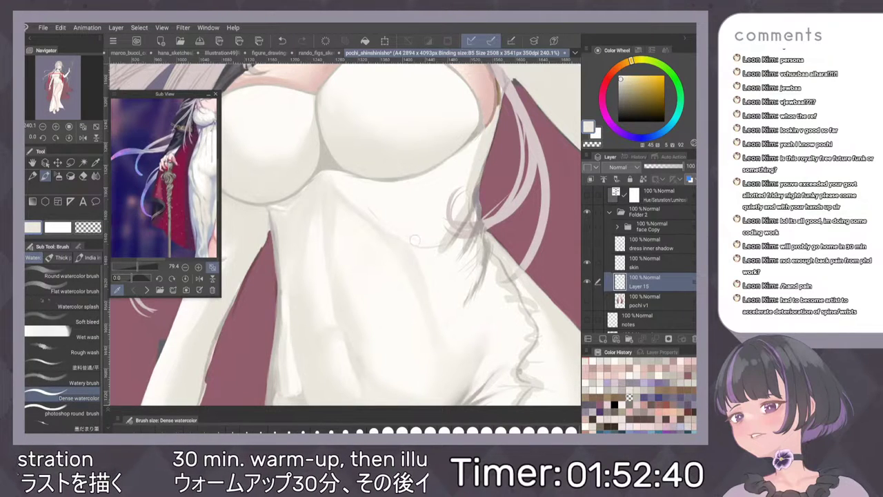
scroll(441, 259, down, 5)
scroll(476, 225, up, 5)
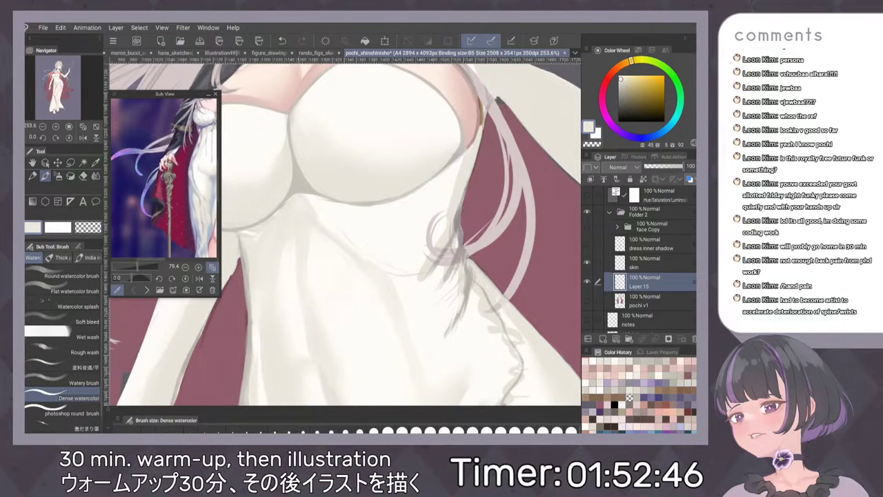
key(ctrl+0)
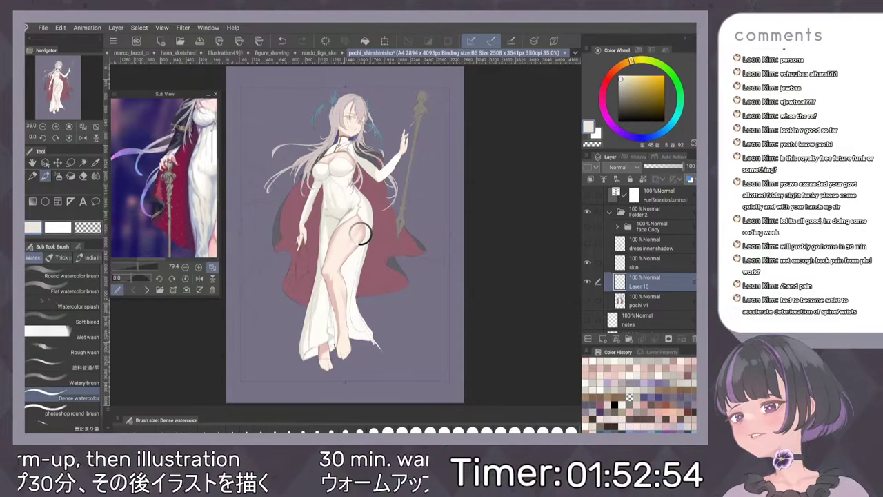
Save the illustration and rename Layer 15, just below the skin layer, as clothes/dress.
key(ctrl+s)
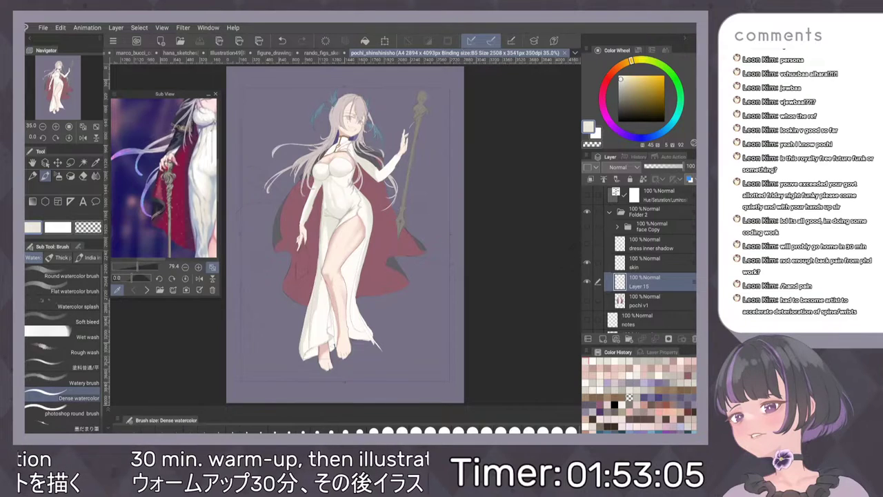
scroll(417, 260, up, 5)
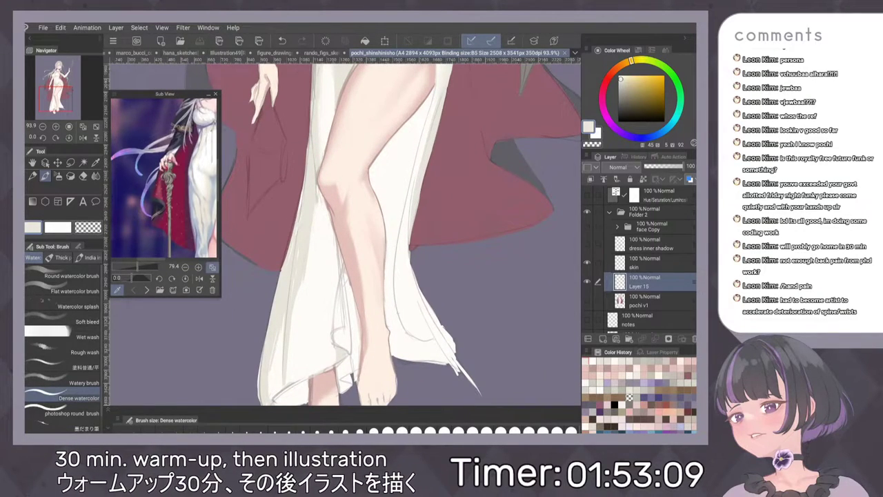
click(646, 263)
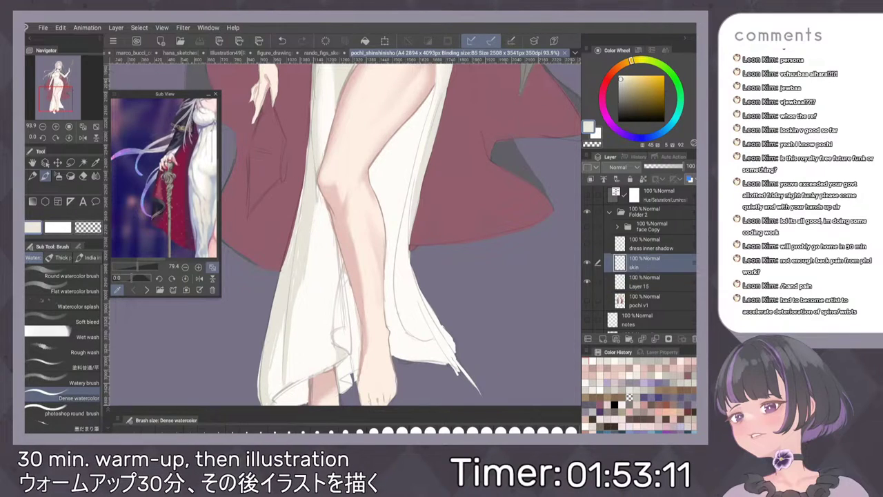
scroll(438, 308, down, 2)
double_click(641, 285)
text(clothes dre)
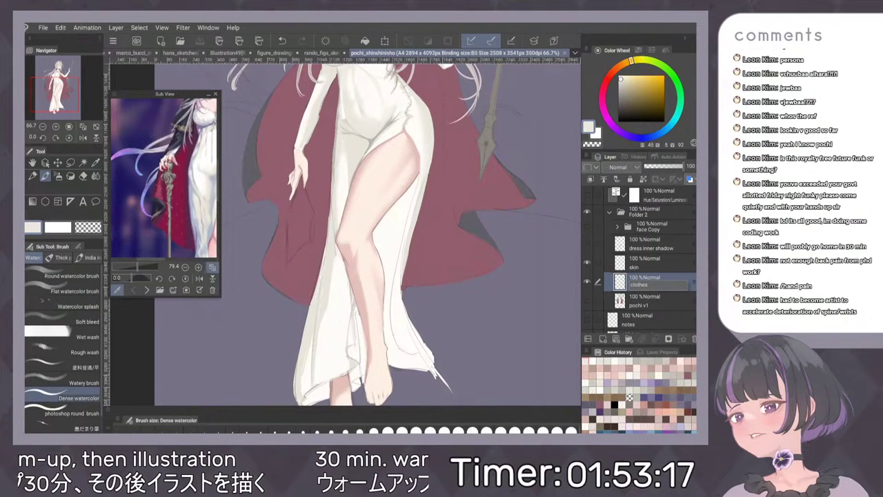
text(ress)
key(Return)
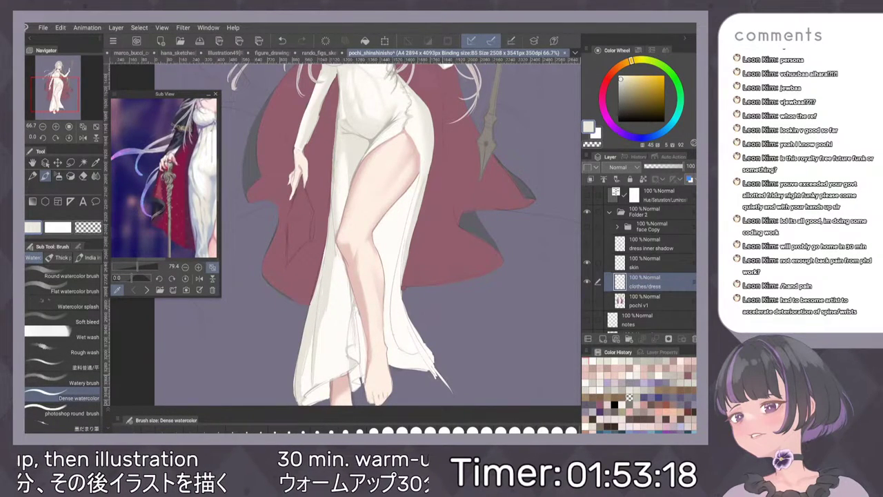
Check the dress painting up close and make the face Copy folder visible.
key(ctrl+0)
scroll(360, 205, up, 6)
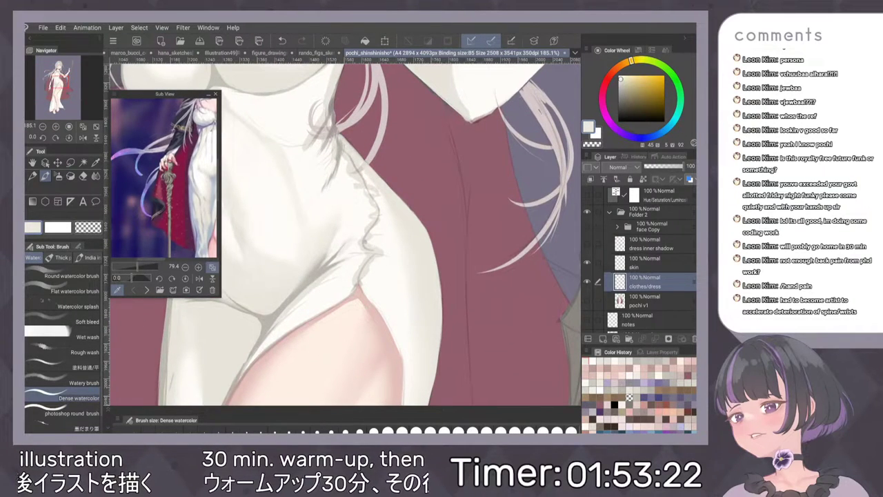
scroll(462, 210, down, 6)
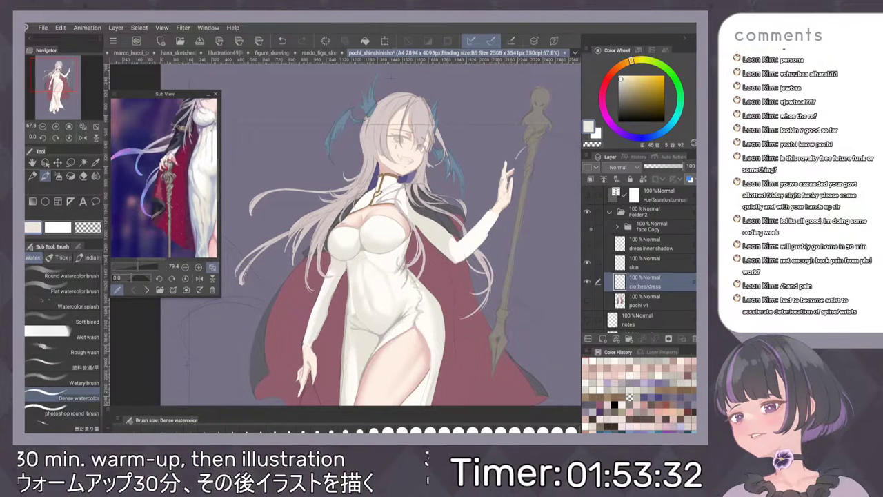
click(588, 228)
scroll(460, 280, down, 4)
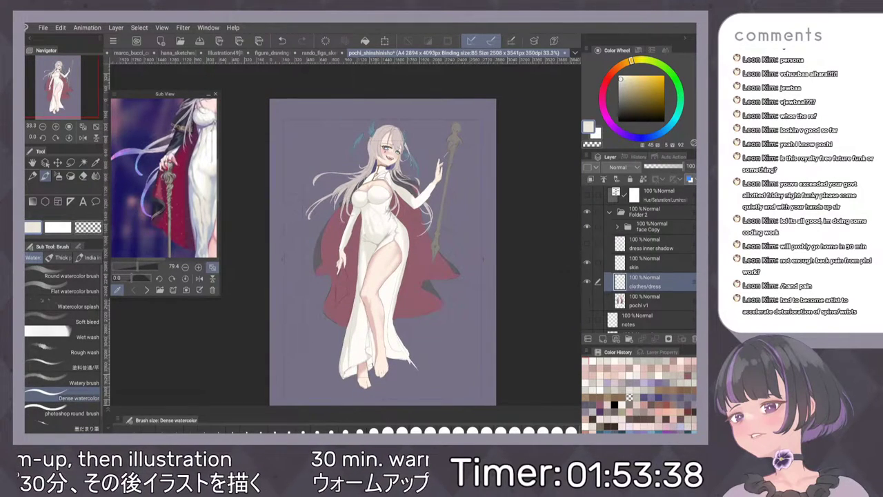
Check the illustration's values in greyscale by briefly showing the Hue/Saturation/Luminosity correction layer.
click(587, 195)
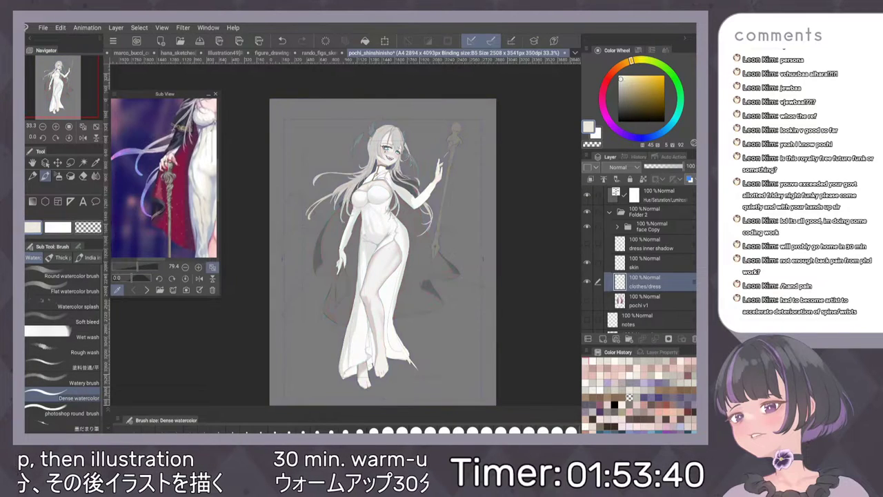
scroll(410, 157, up, 3)
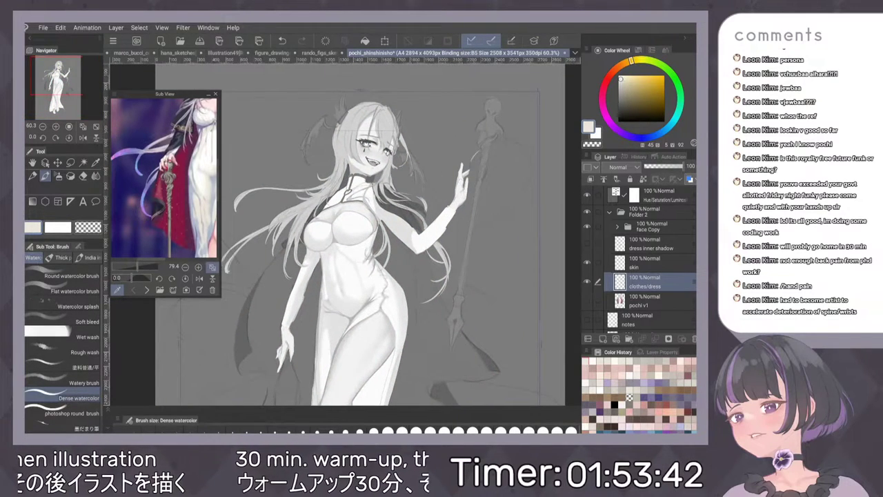
click(587, 194)
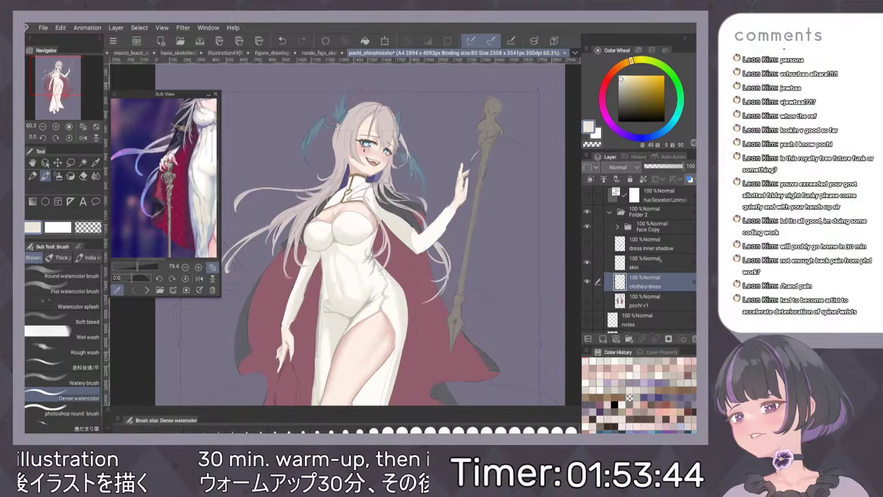
Add a Tone Curve correction layer directly above the face Copy folder.
click(652, 226)
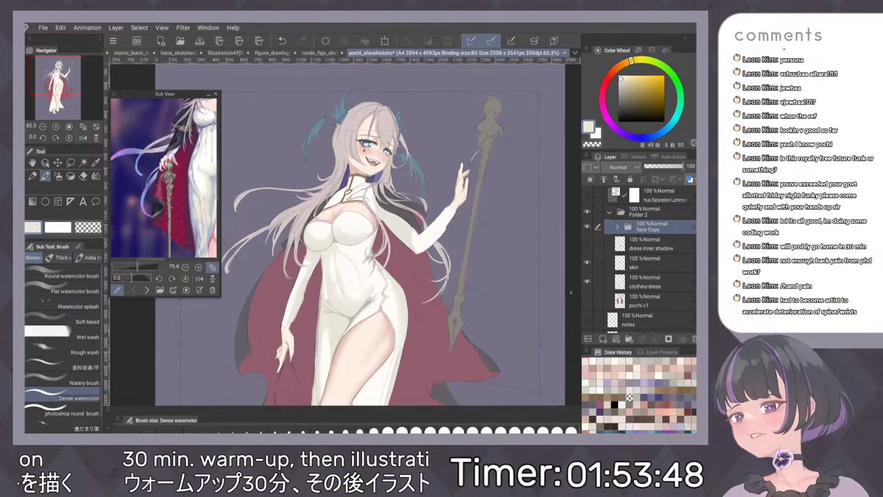
click(183, 28)
mouse_move(116, 28)
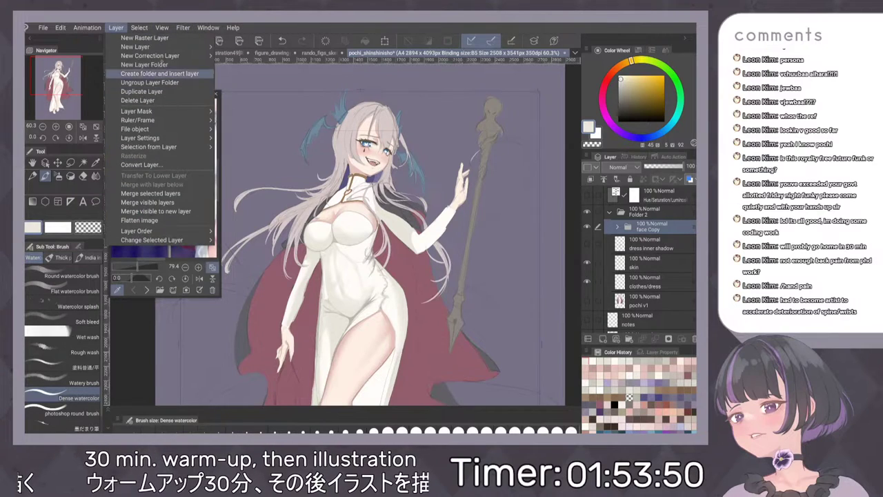
mouse_move(180, 55)
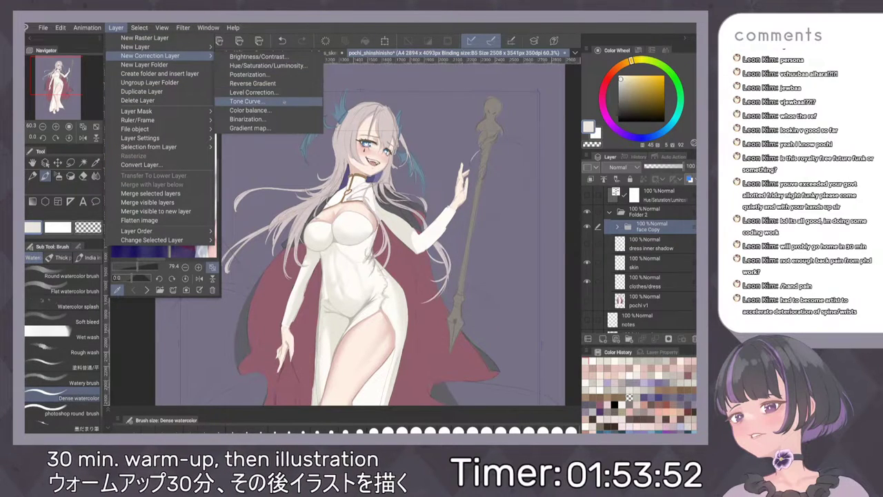
click(284, 101)
drag(361, 235, 314, 200)
click(638, 199)
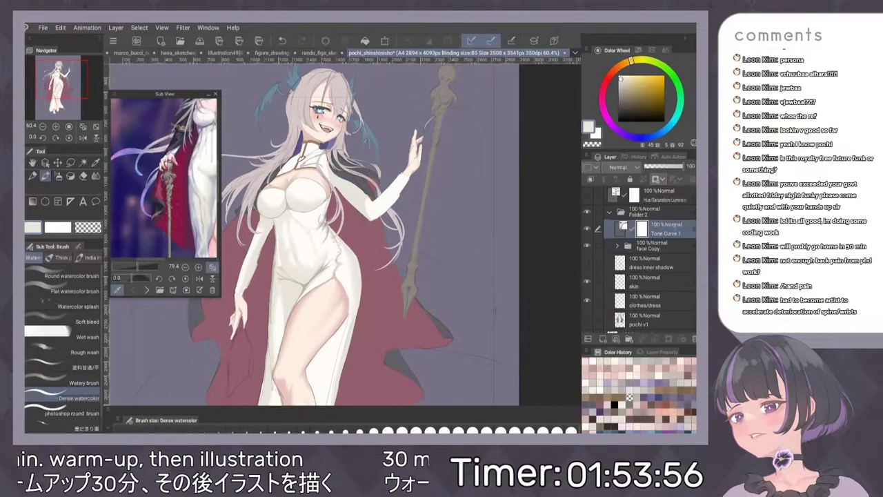
Try pulling down the highlights of the RGB tone curve and reset the curve.
double_click(621, 228)
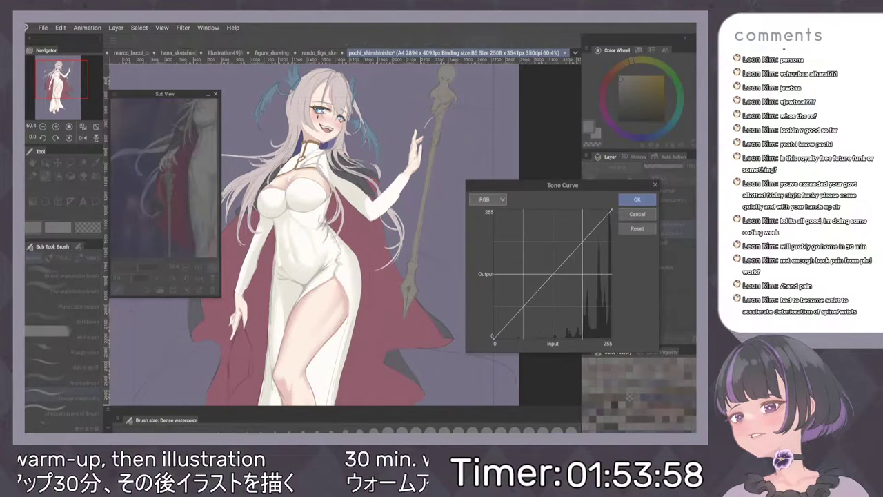
drag(585, 241, 610, 227)
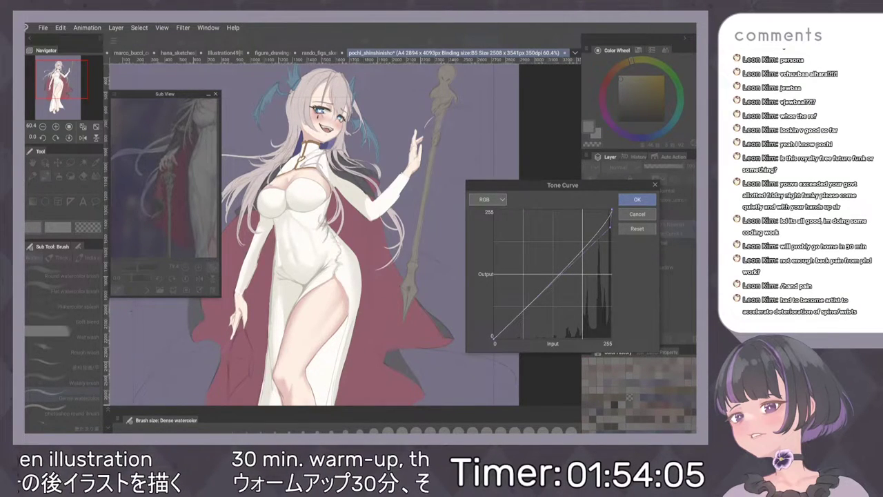
click(637, 229)
Try adjusting the Red channel's tone curve, reset it and accept the dialog with the RGB channel selected.
click(488, 200)
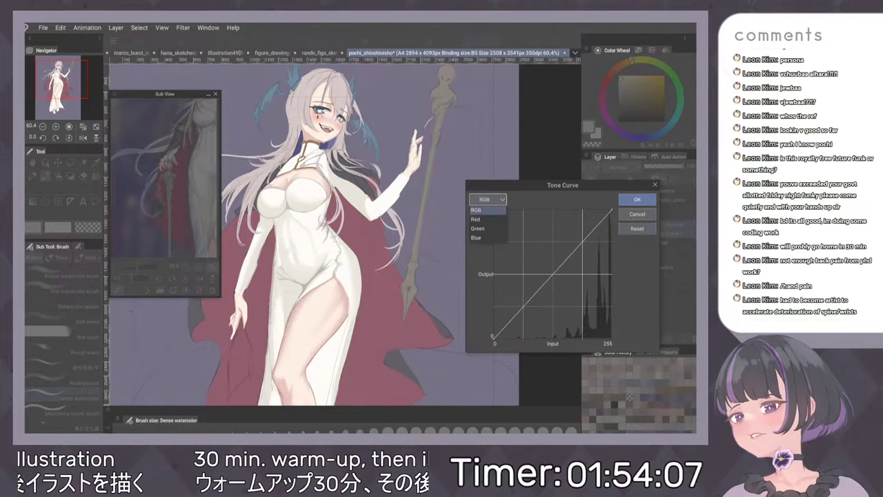
click(476, 219)
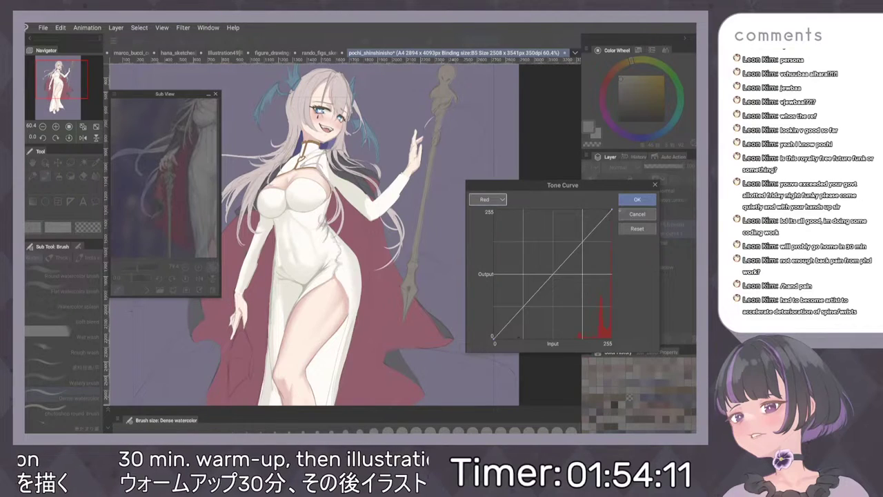
mouse_move(612, 211)
mouse_down()
mouse_move(614, 235)
mouse_move(613, 209)
mouse_up()
mouse_move(572, 254)
mouse_down()
mouse_move(585, 283)
mouse_move(576, 228)
mouse_move(582, 237)
mouse_move(542, 255)
mouse_move(535, 227)
mouse_move(539, 274)
mouse_move(579, 252)
mouse_up()
click(637, 228)
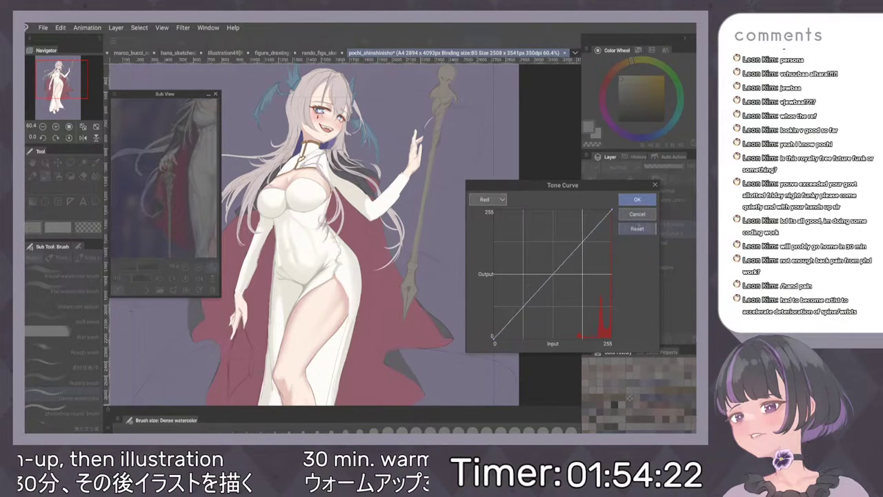
click(488, 199)
click(488, 210)
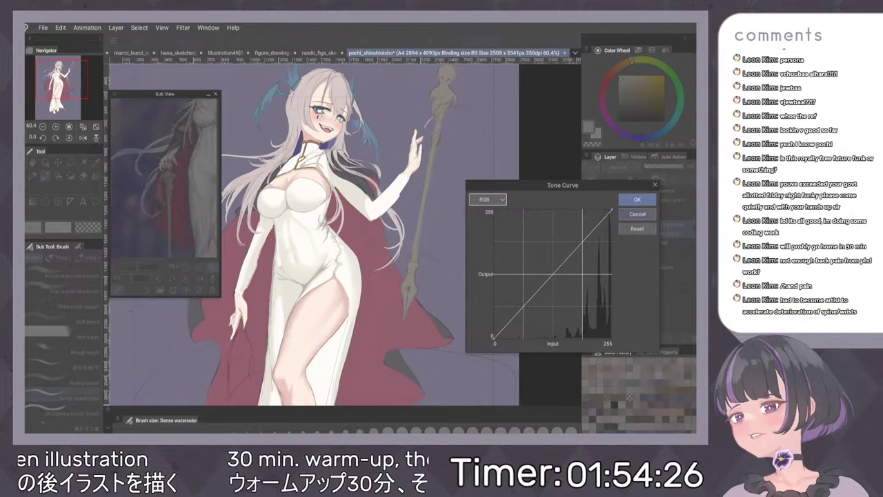
click(637, 200)
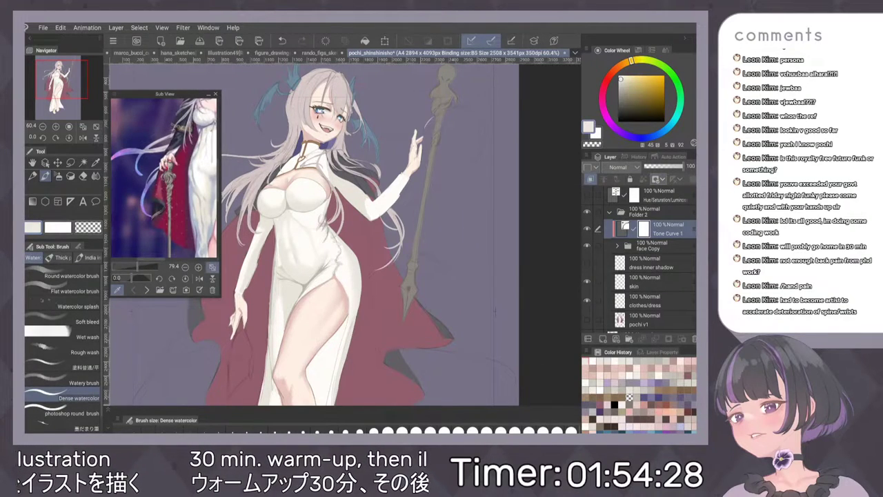
Try a Color balance correction layer and delete the Tone Curve correction layer above the face Copy folder.
click(693, 339)
click(406, 187)
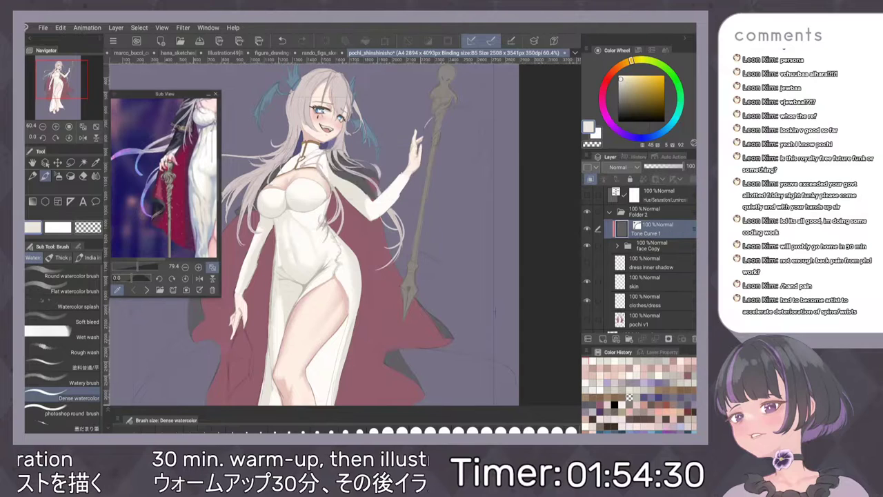
click(115, 28)
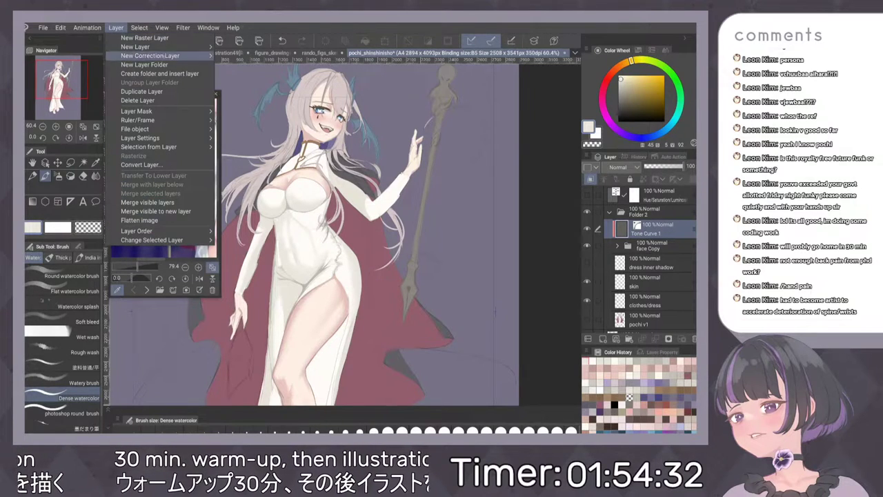
mouse_move(151, 55)
click(243, 110)
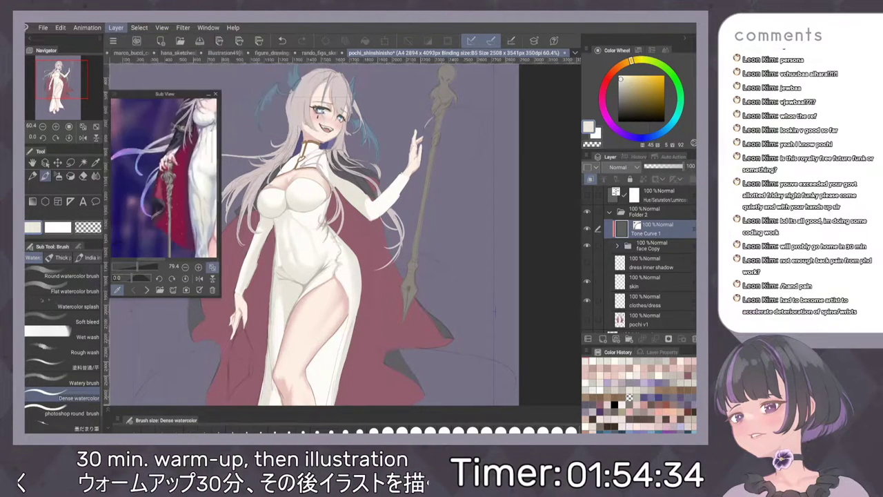
key(Return)
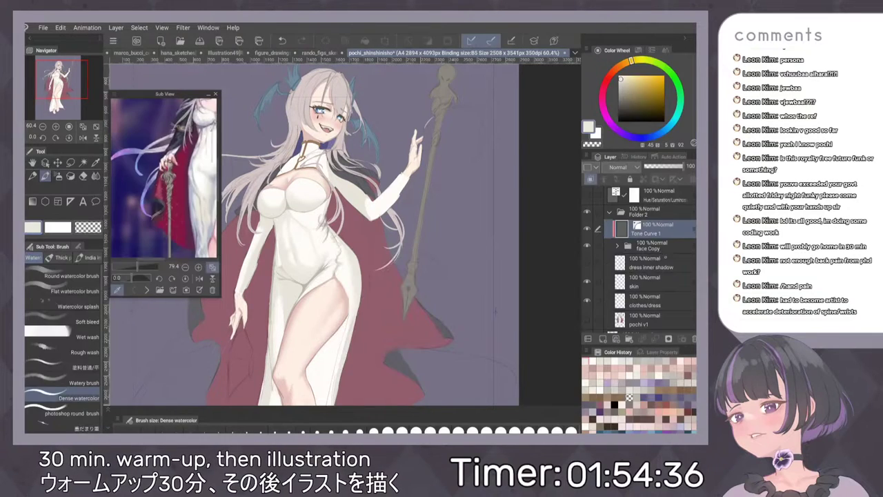
click(693, 339)
click(408, 187)
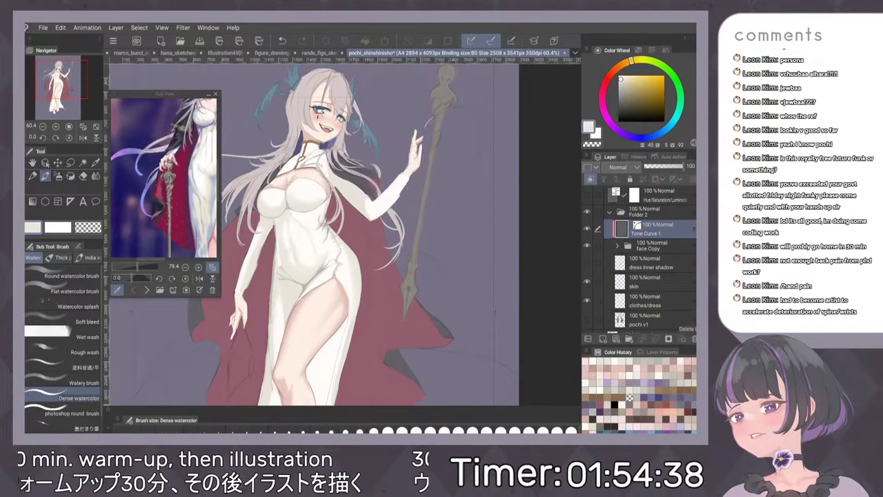
Add a Level Correction layer above the face Copy folder with a raised RGB output black level.
click(116, 28)
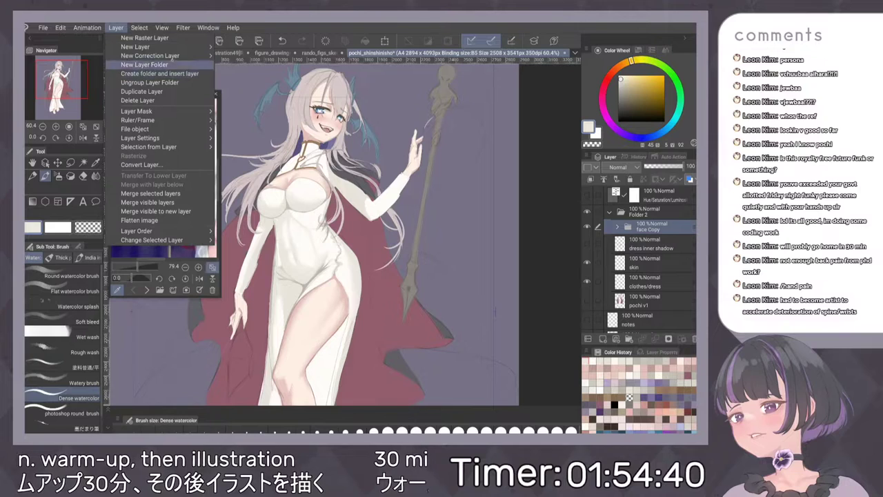
mouse_move(166, 56)
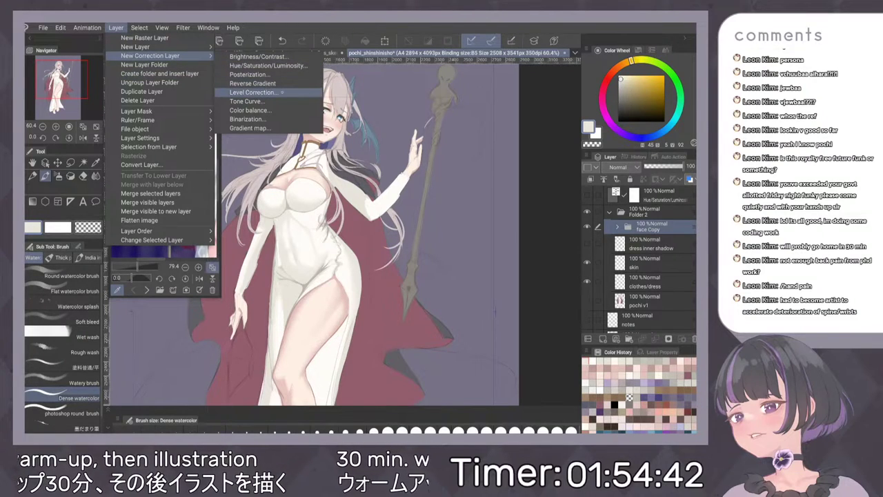
click(254, 91)
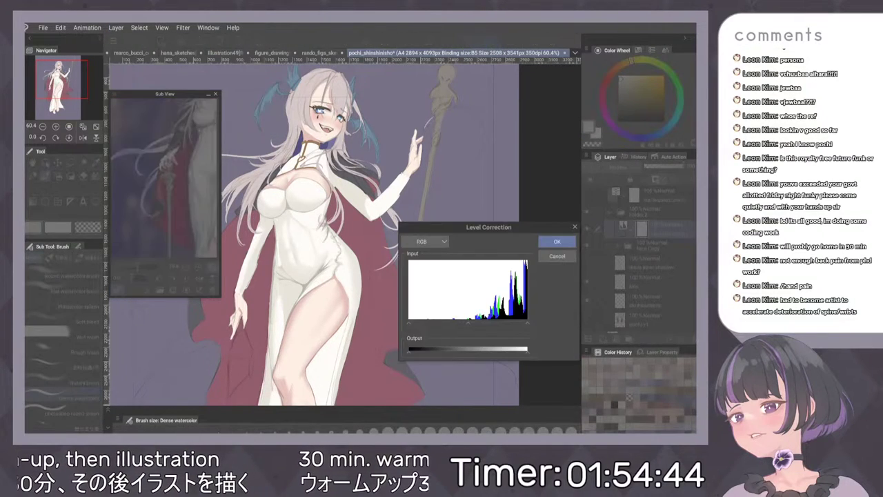
drag(413, 353, 436, 352)
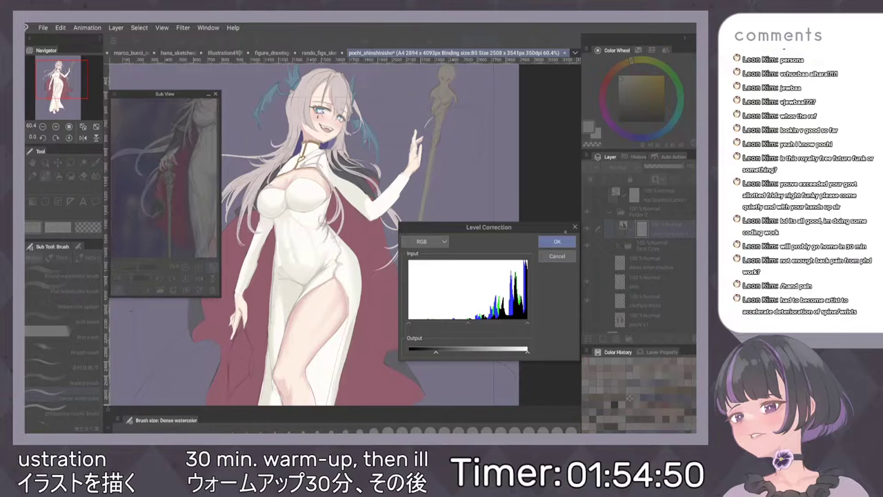
click(558, 241)
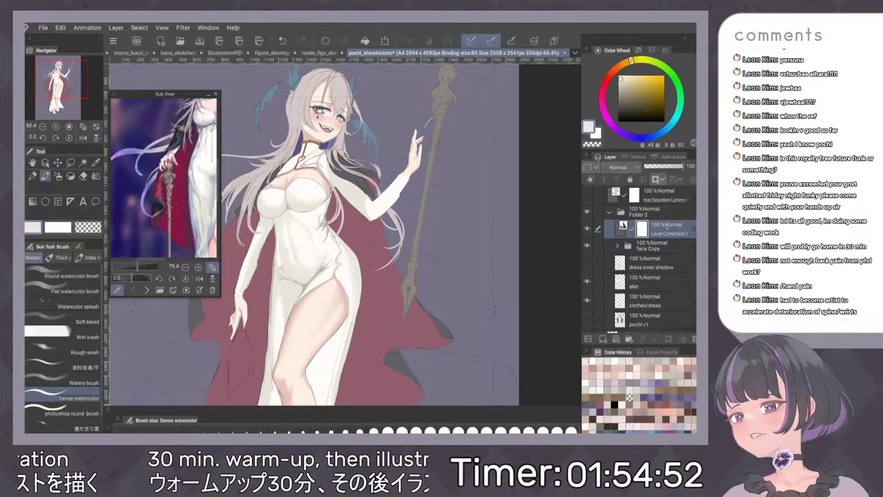
Clip the Level Correction layer to the face Copy folder and try raising its RGB output black level and lowering the output white level.
click(590, 179)
double_click(624, 228)
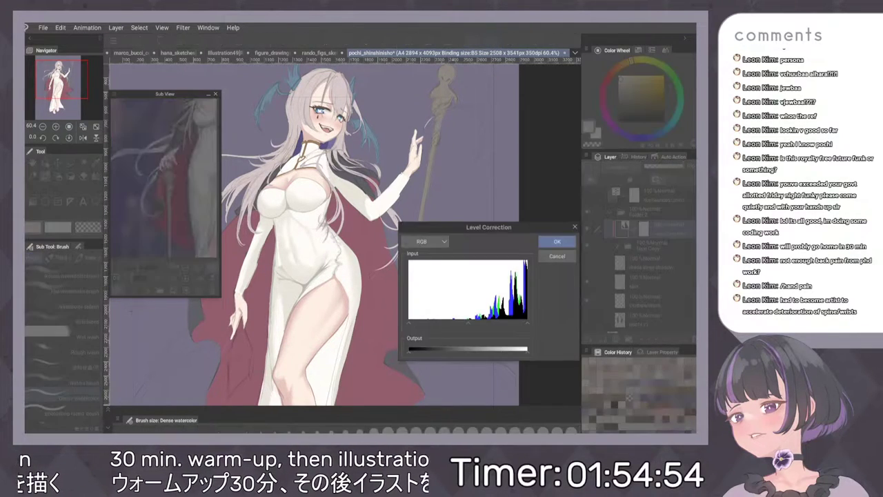
drag(408, 351, 429, 351)
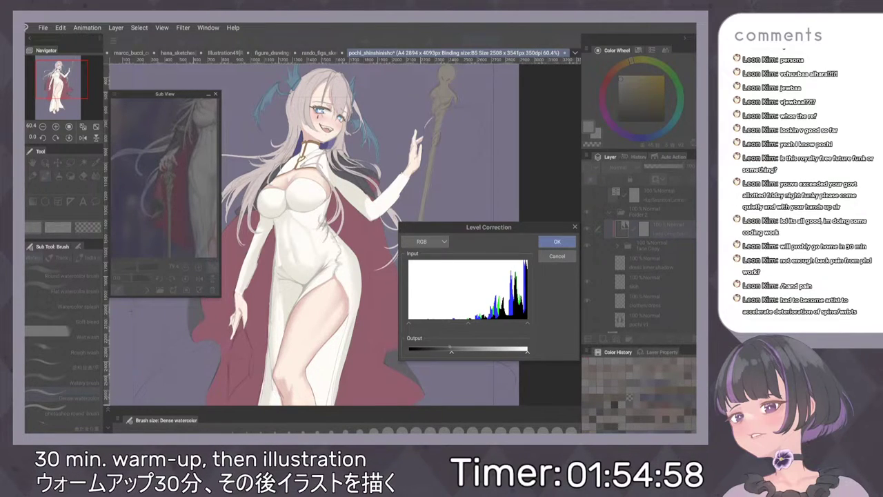
drag(429, 351, 452, 352)
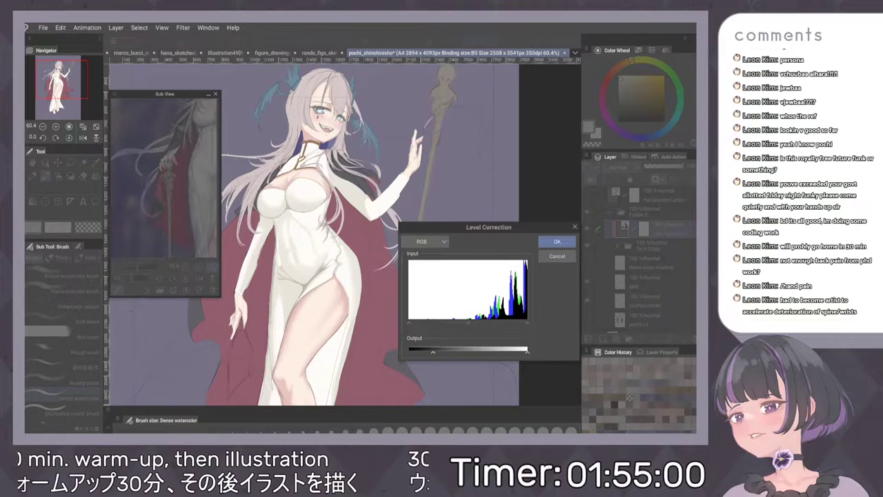
drag(527, 351, 513, 351)
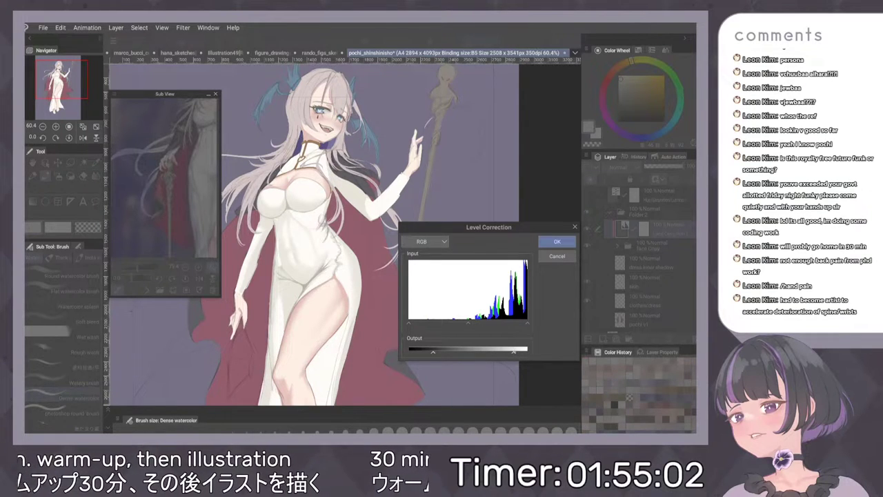
Try narrowing the RGB input range and shifting the midtone level in the Level Correction, and accept the settings.
drag(528, 322, 513, 323)
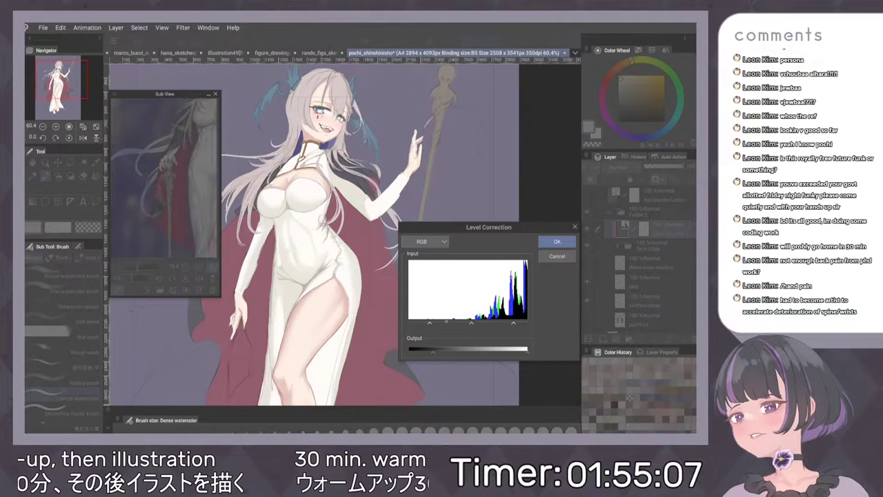
mouse_move(471, 322)
mouse_down()
mouse_move(464, 322)
mouse_move(484, 322)
mouse_move(466, 323)
mouse_up()
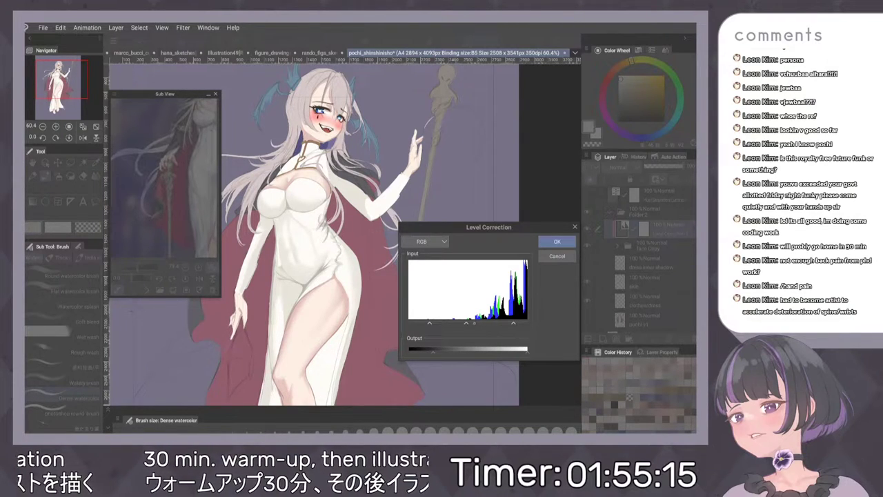
drag(441, 322, 472, 322)
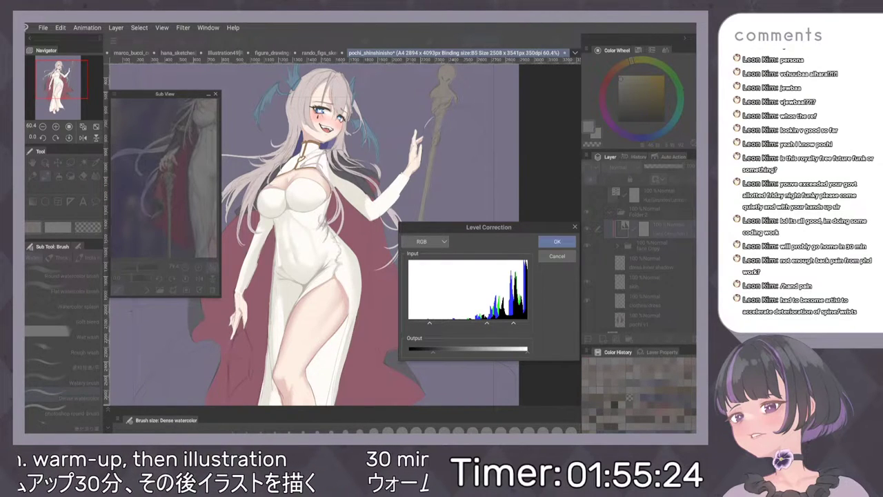
scroll(367, 229, down, 3)
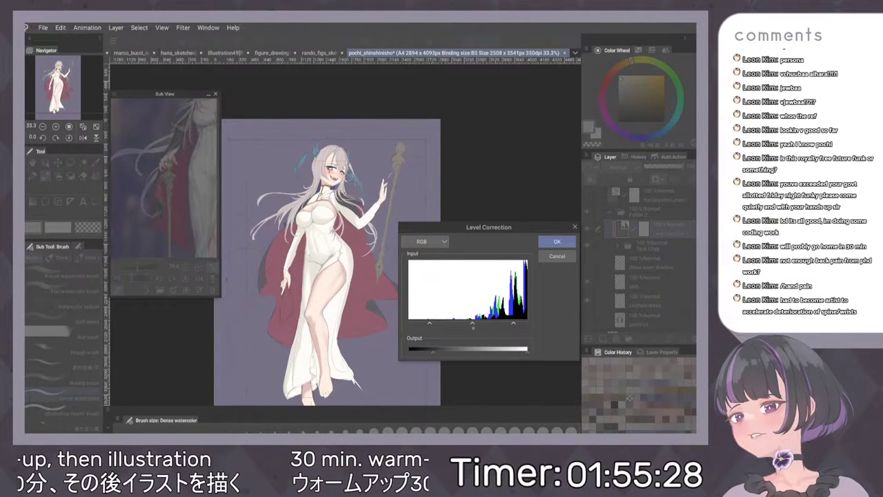
drag(473, 324, 481, 323)
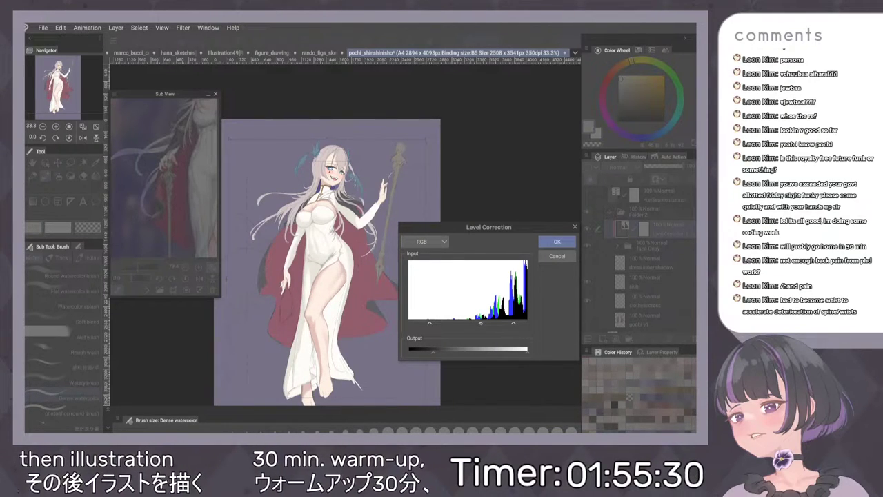
key(Return)
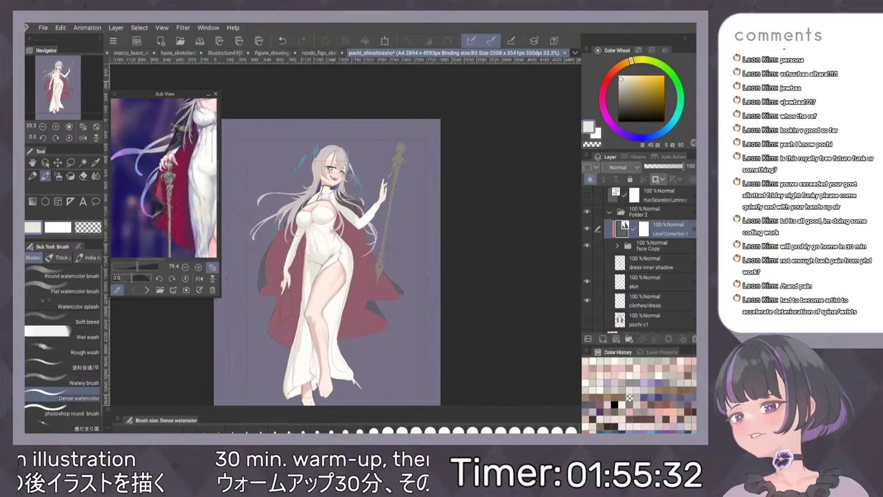
Delete the Level Correction layer and add a new raster layer above the face Copy folder.
click(693, 339)
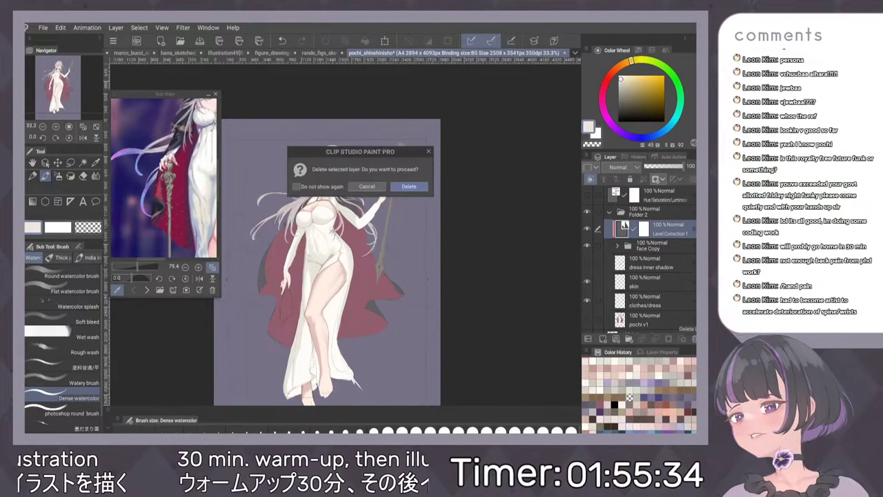
click(410, 187)
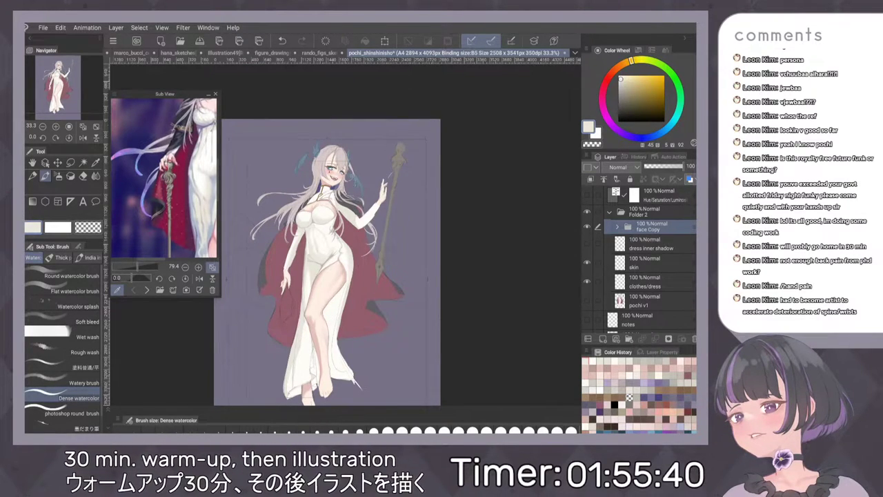
click(602, 338)
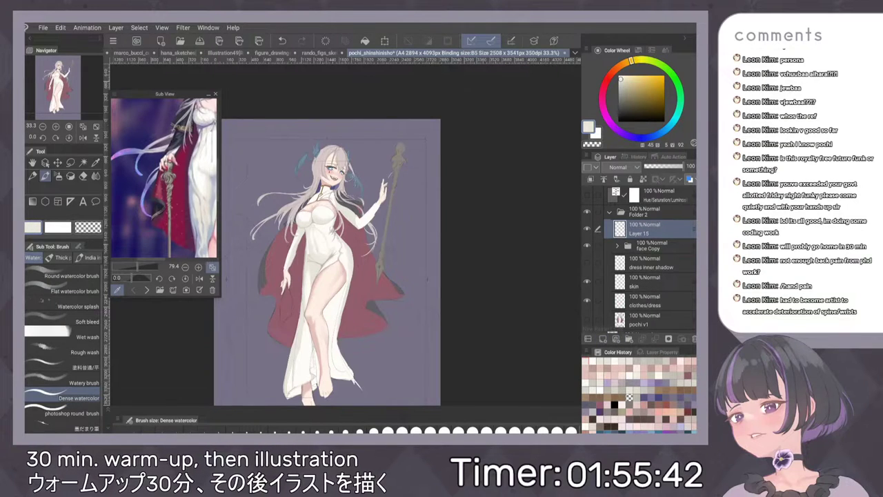
double_click(640, 232)
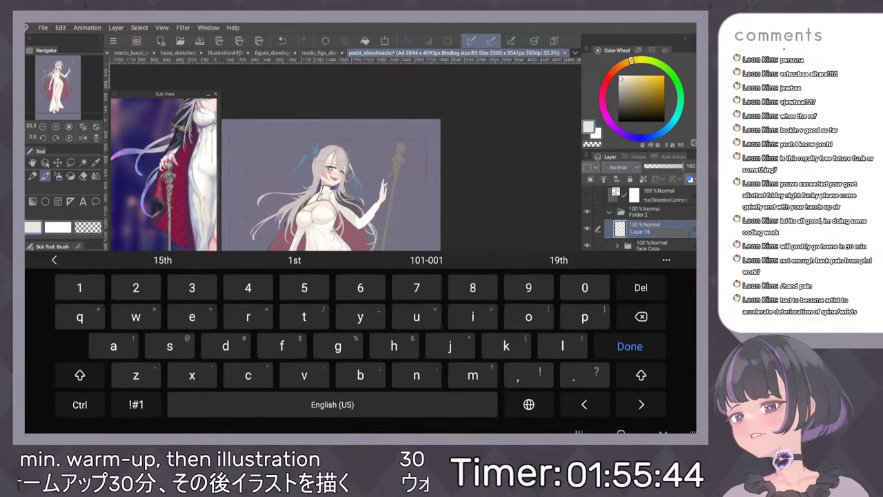
text(hair)
key(BackSpace)
key(BackSpace)
key(BackSpace)
key(BackSpace)
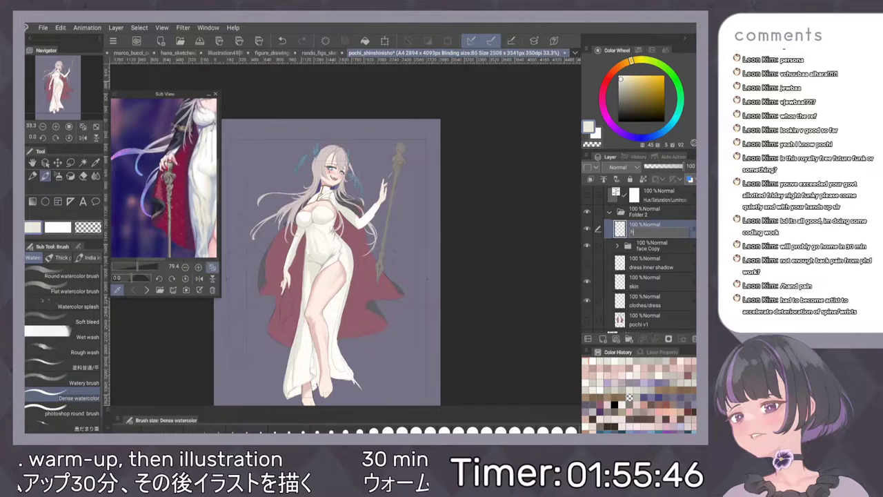
key(Return)
Create a new layer folder named hair inside Folder 2 and move Layer 15 into it.
click(629, 339)
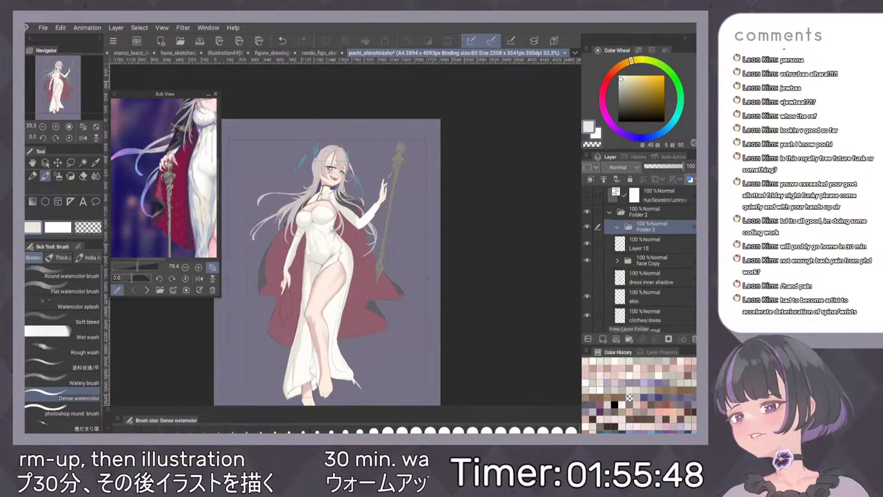
scroll(640, 263, down, 1)
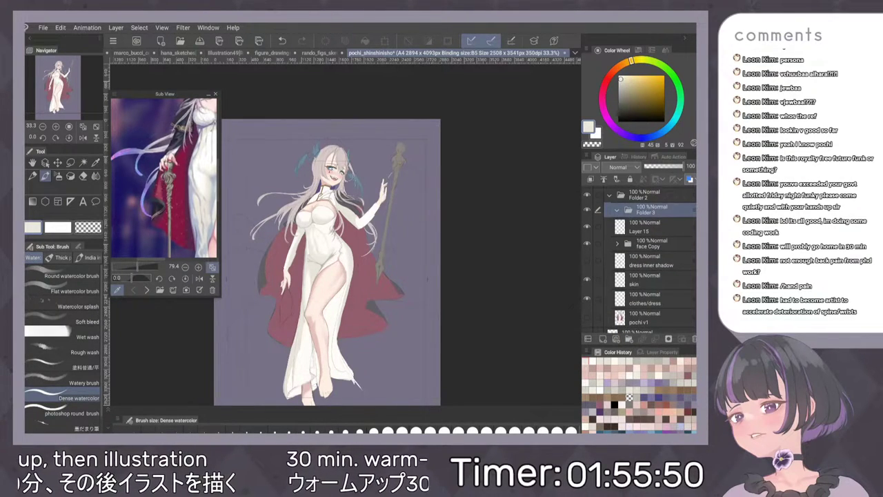
drag(659, 227, 663, 211)
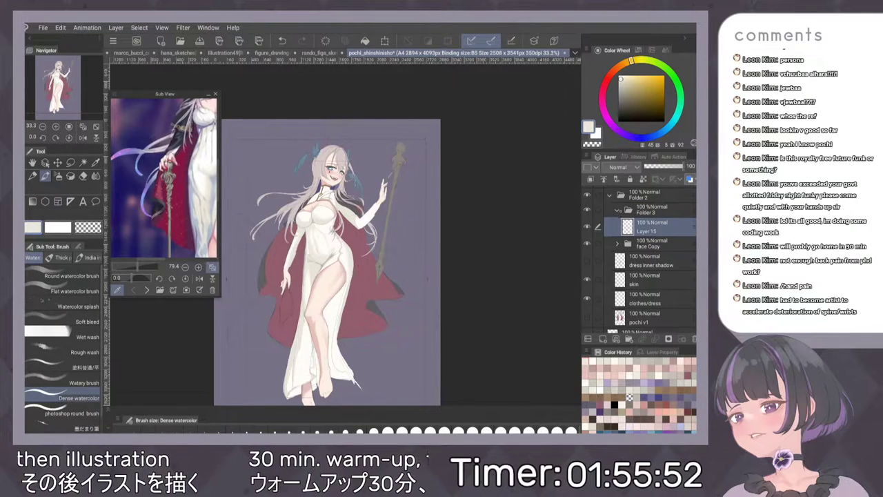
double_click(648, 212)
text(hair)
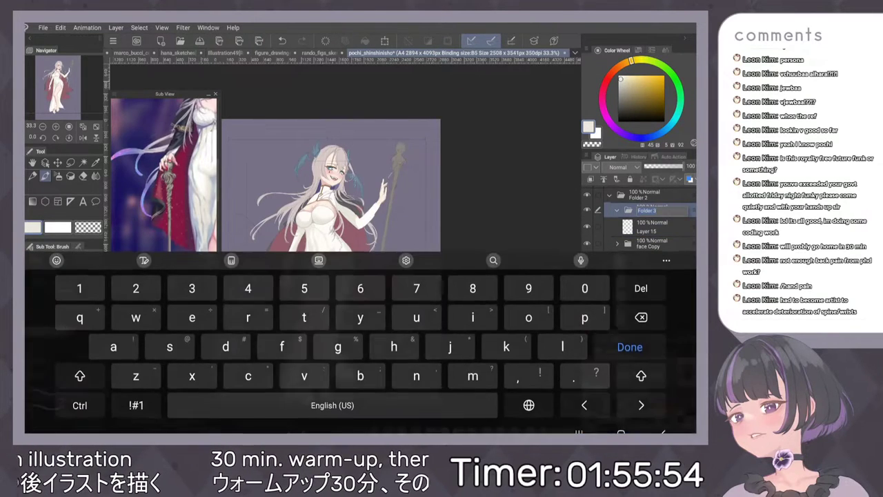
key(Return)
Set the blending mode of Layer 15 in the hair folder to Screen.
click(653, 230)
click(591, 180)
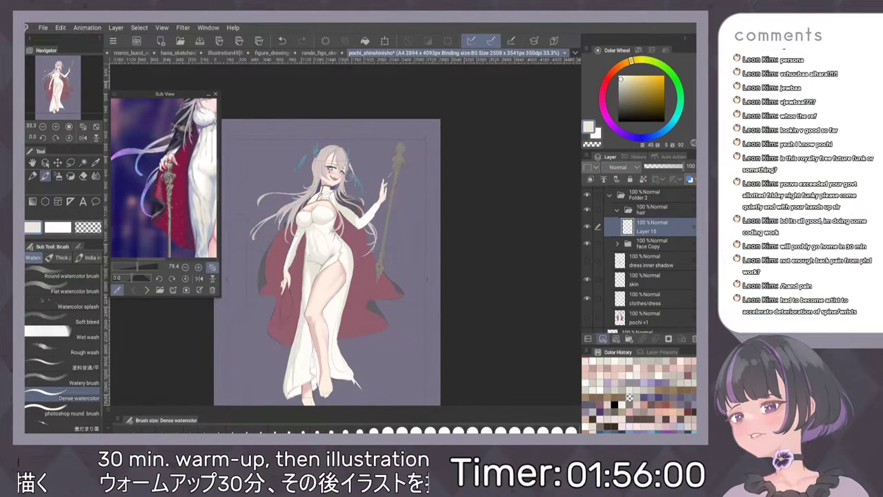
click(620, 167)
click(659, 208)
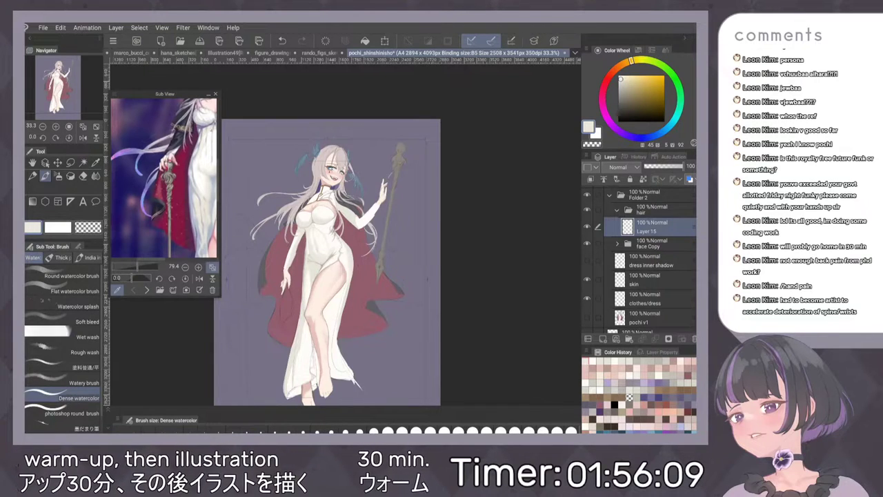
click(632, 168)
click(622, 260)
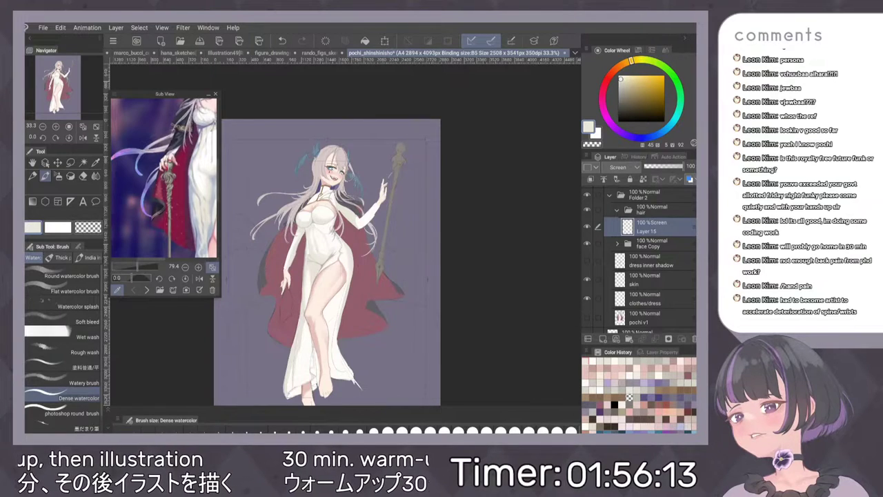
Add a new raster layer beneath the Screen layer in the hair folder and set its blending mode to Multiply.
click(598, 338)
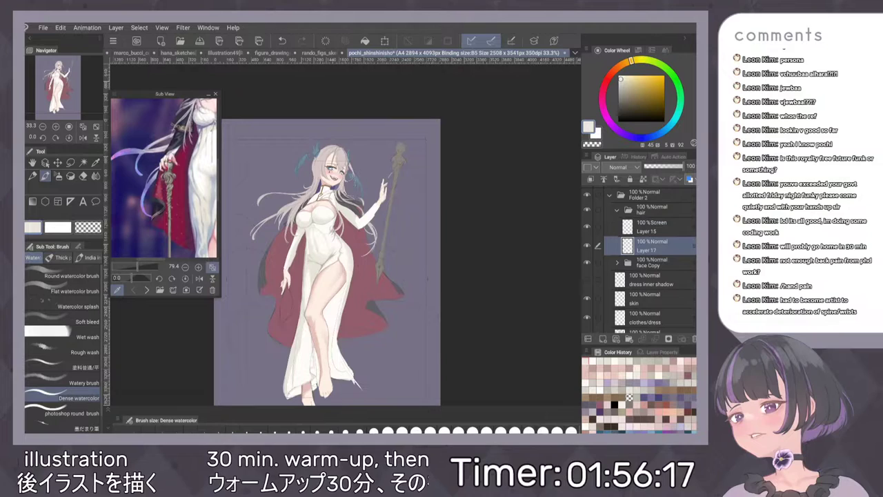
click(617, 167)
click(613, 196)
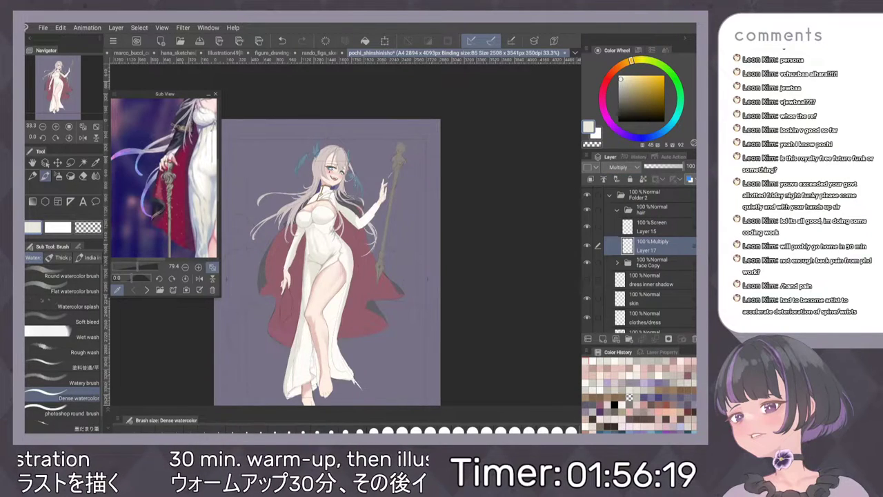
Choose a pale violet (hue 254, saturation 14, value 90) and paint a stroke on the hair beside the shoulder on the Multiply layer.
scroll(393, 203, up, 3)
alt+click(320, 223)
click(624, 84)
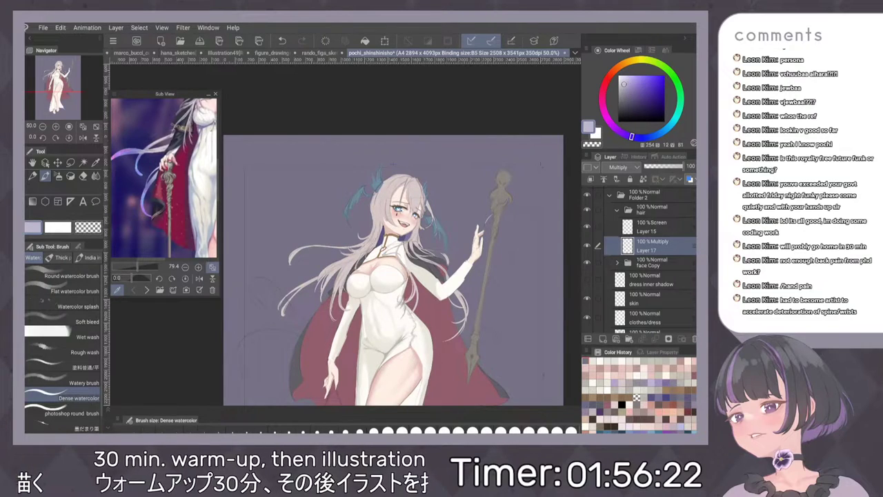
click(58, 176)
drag(419, 268, 419, 238)
key(ctrl+z)
key(b)
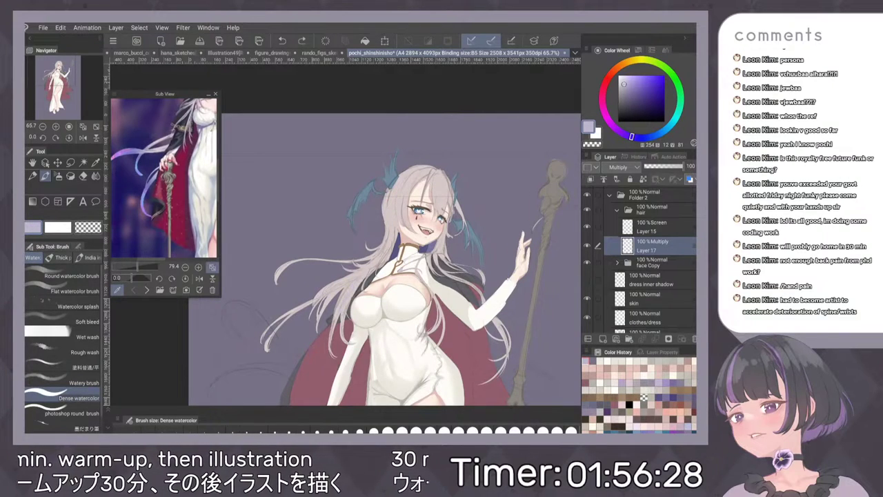
click(626, 80)
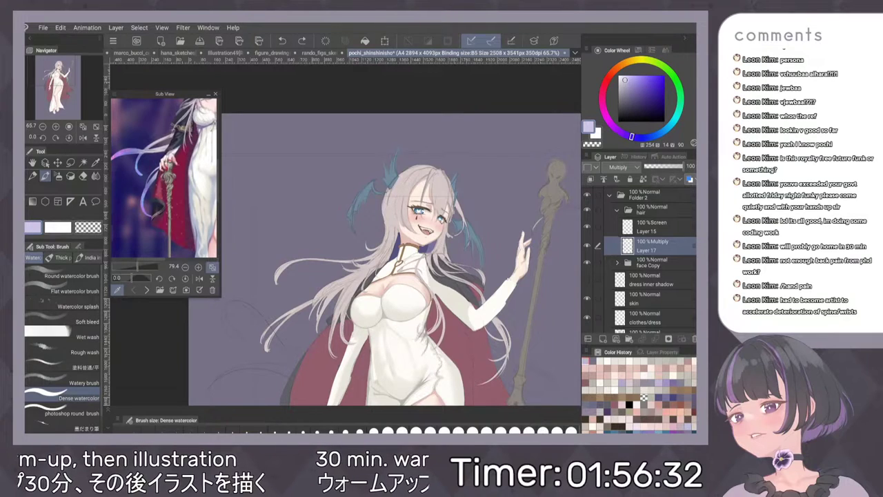
drag(368, 268, 353, 294)
Try the Normal blending mode on the Multiply layer and undo it.
click(619, 167)
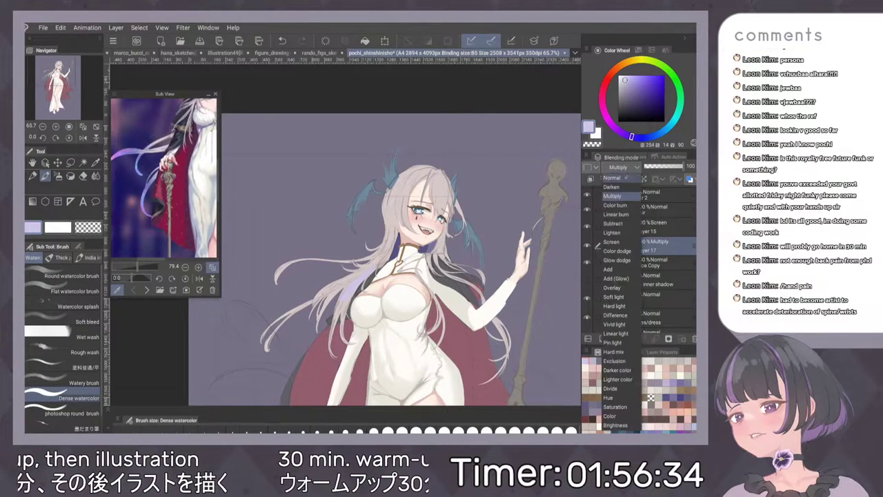
click(621, 178)
key(ctrl+z)
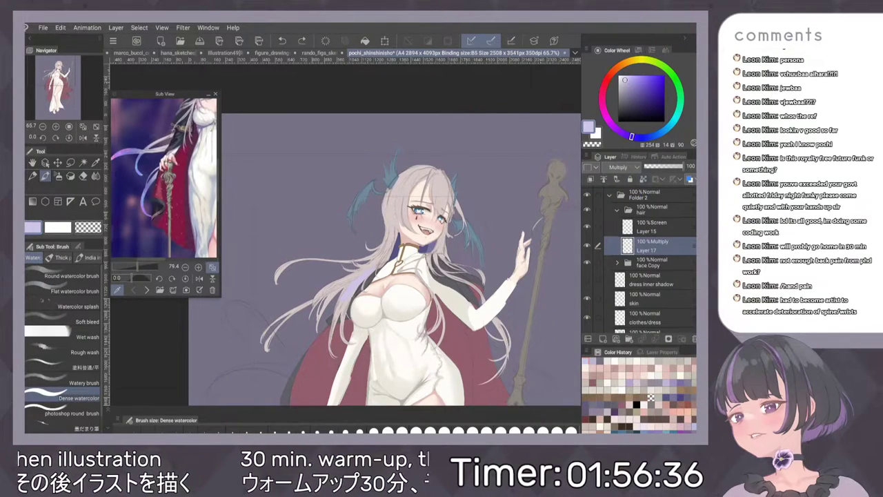
Set the hair folder's blending mode to Through.
click(652, 211)
click(621, 167)
click(621, 168)
scroll(619, 167, up, 1)
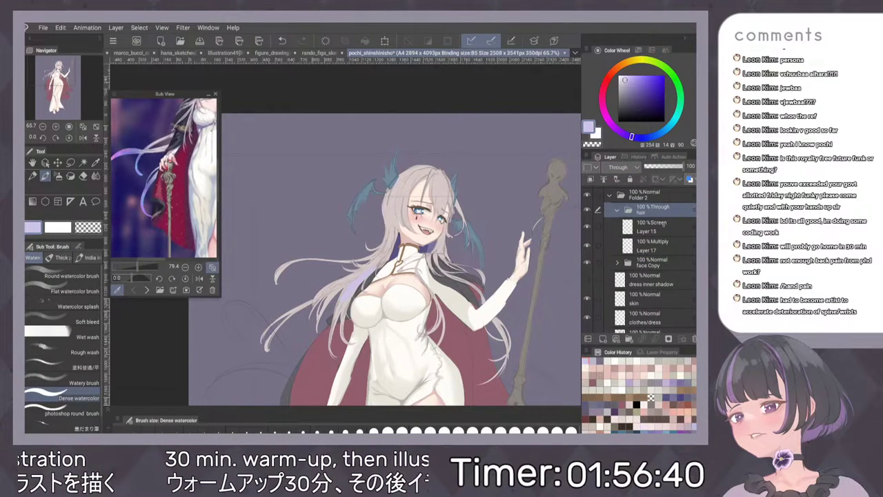
Paint a saturated violet stroke (hue 254, saturation 65, value 79) over the hair beside the shoulder on the Multiply layer.
click(655, 245)
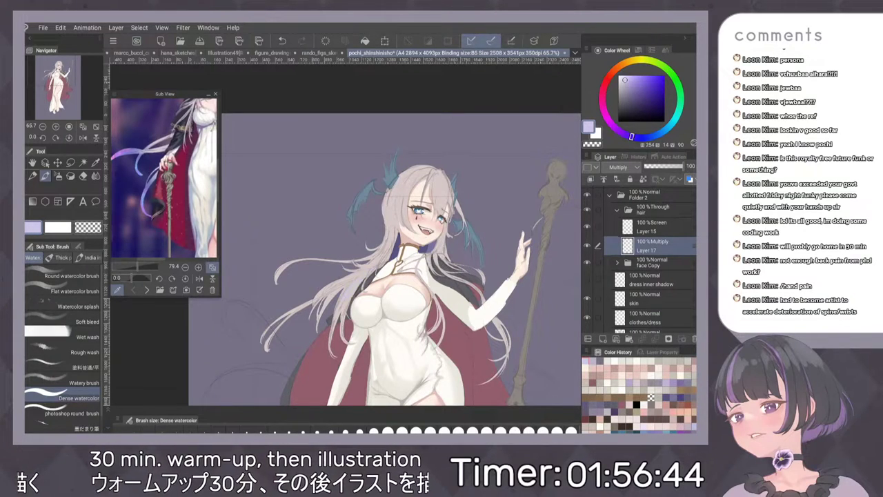
click(648, 86)
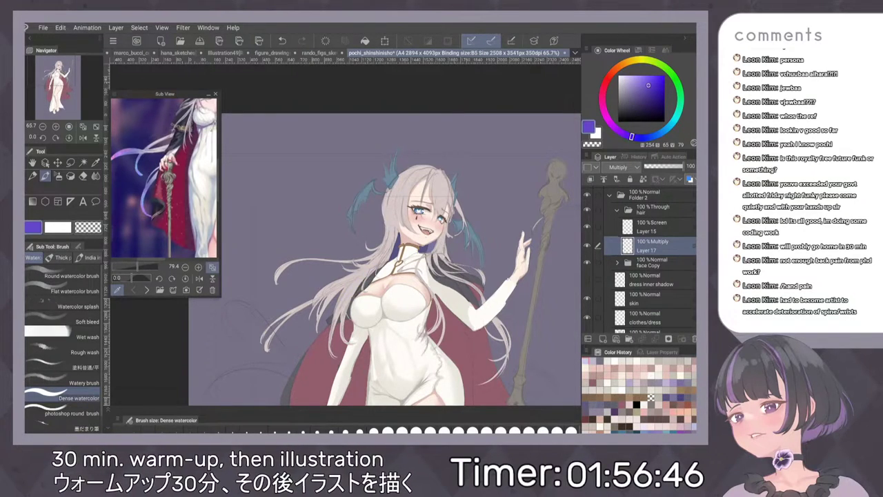
drag(374, 265, 349, 294)
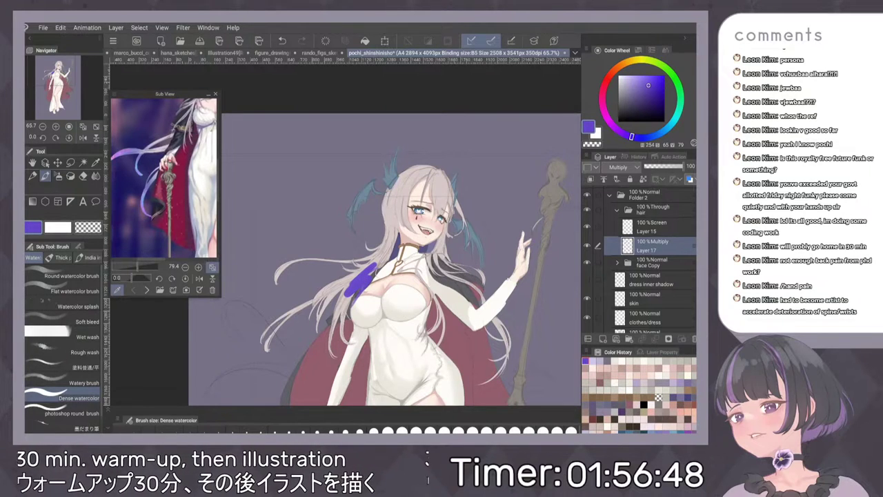
Try a different blending mode on the hair folder, return it to Through and reselect the Multiply layer.
click(652, 209)
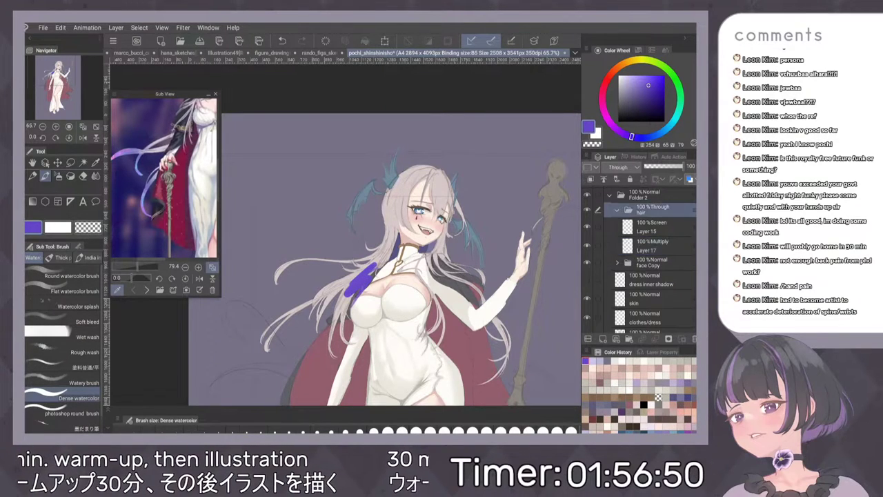
click(621, 167)
click(625, 187)
click(627, 168)
click(625, 178)
click(659, 249)
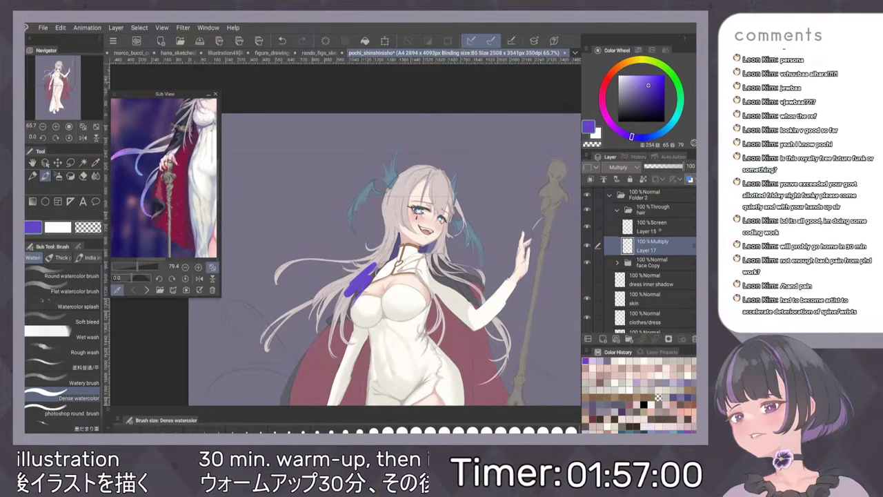
Delete the Screen layer from the hair folder and set the folder's blending mode to Normal.
double_click(662, 229)
click(630, 348)
click(692, 339)
key(Return)
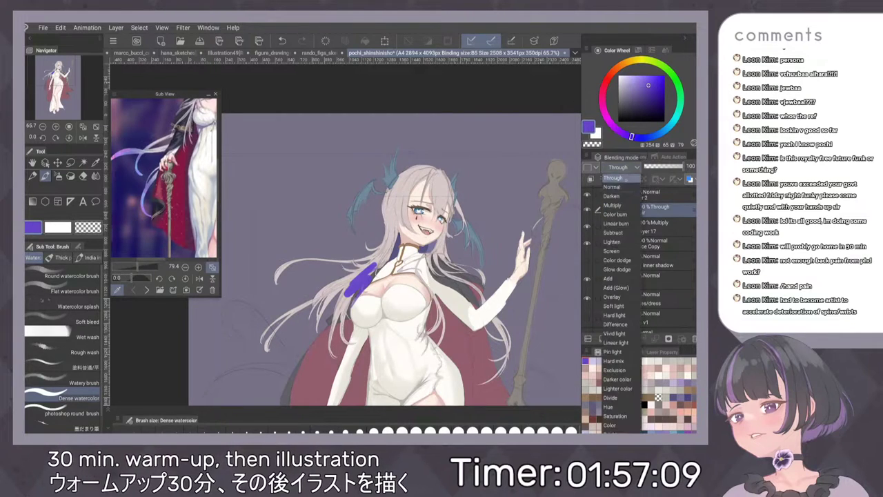
double_click(649, 229)
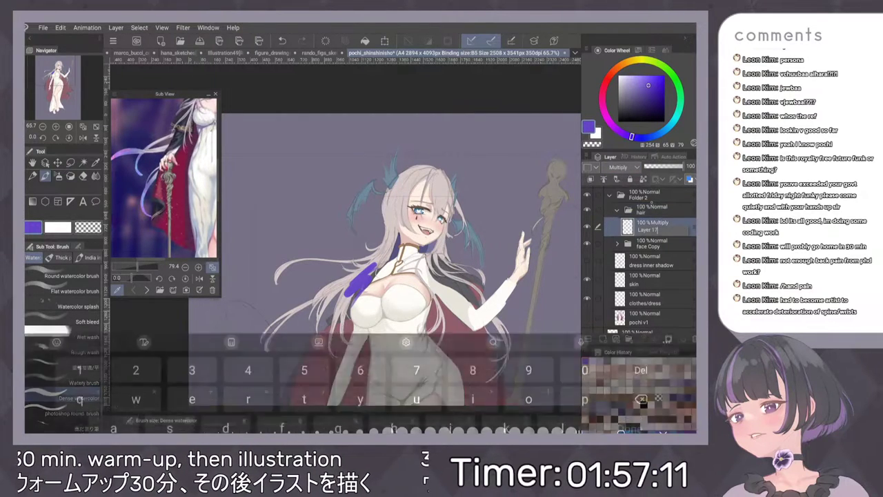
Set Layer 17's blending mode to Normal and the hair folder's blending mode to Multiply.
click(623, 167)
click(624, 167)
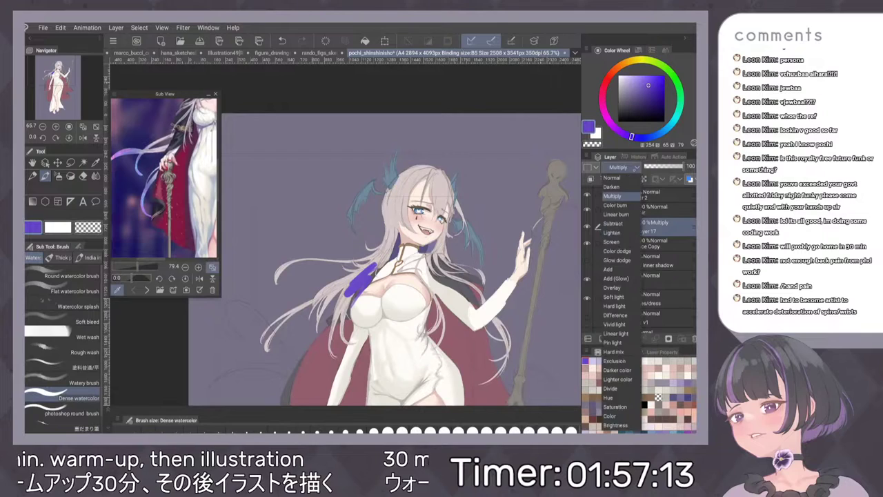
click(612, 177)
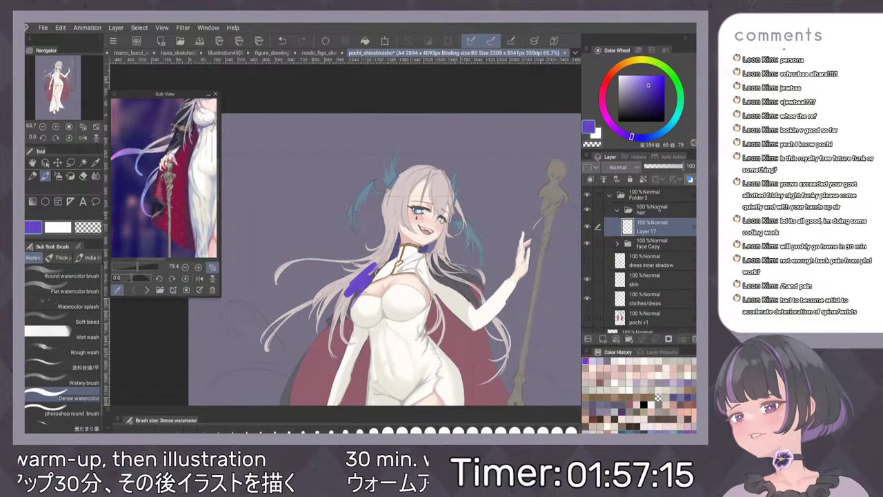
click(659, 207)
click(618, 167)
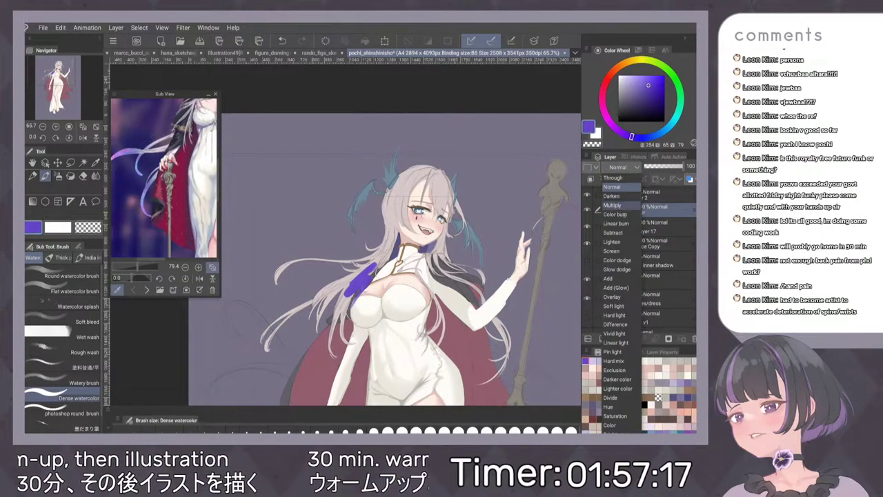
click(612, 205)
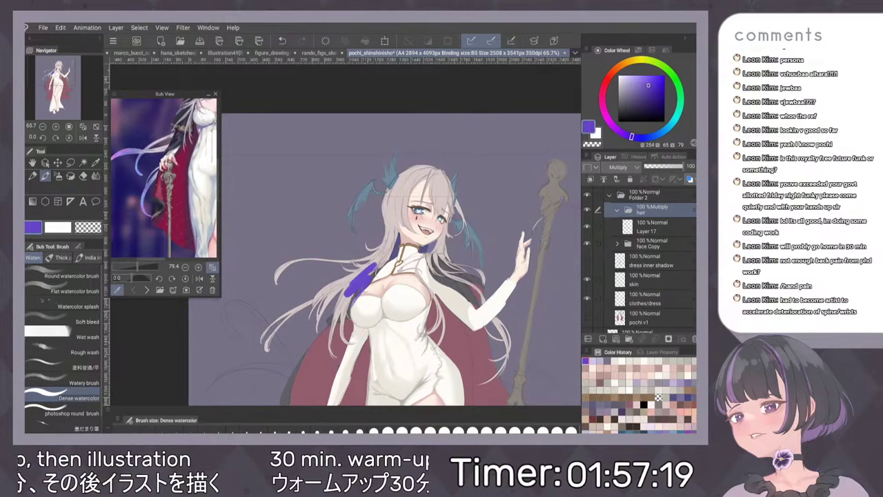
Undo the saturated violet stroke and try pale violet strokes (hue 254, saturation 14, value 92) over the hair on Layer 17.
click(657, 227)
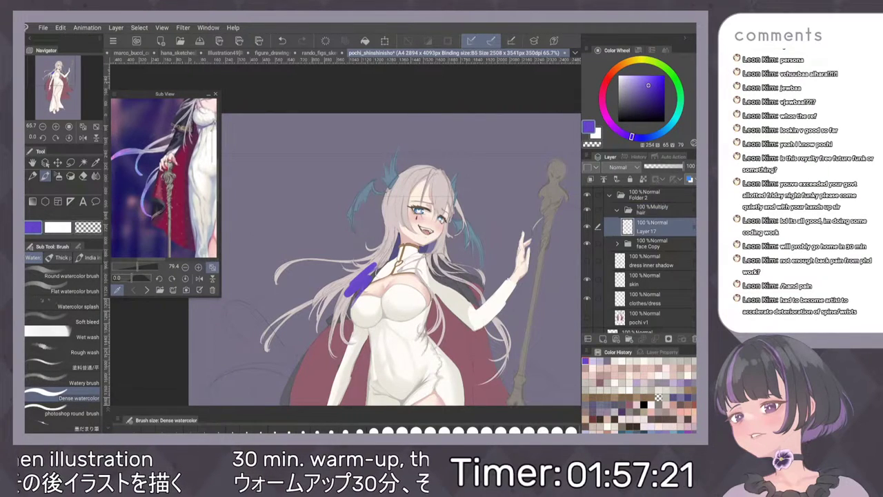
key(ctrl+z)
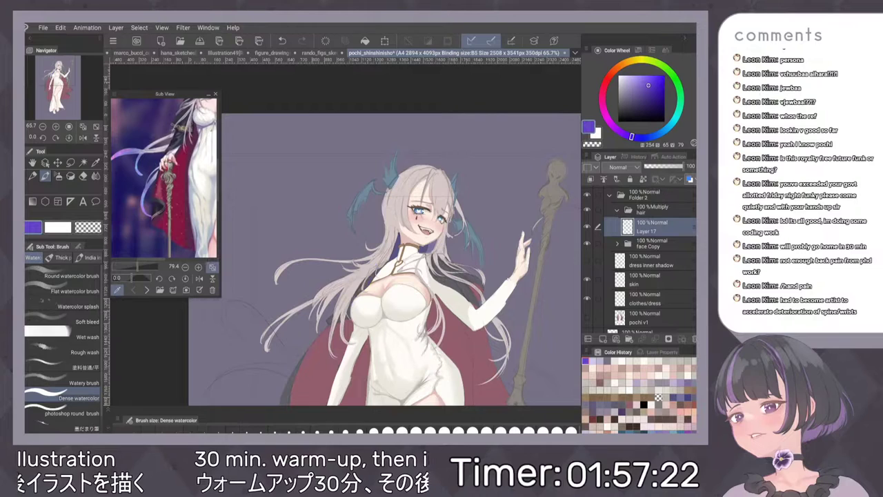
click(625, 78)
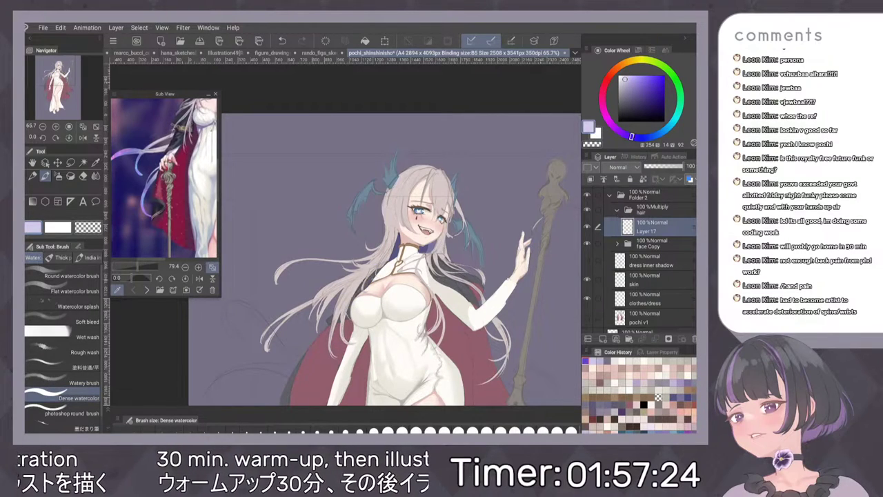
drag(353, 280, 340, 292)
key(ctrl+z)
drag(302, 250, 265, 304)
key(ctrl+z)
key(ctrl+z)
Try a broad pale violet stroke across the long loose hair strand, sample its colour and undo the stroke.
scroll(335, 244, up, 3)
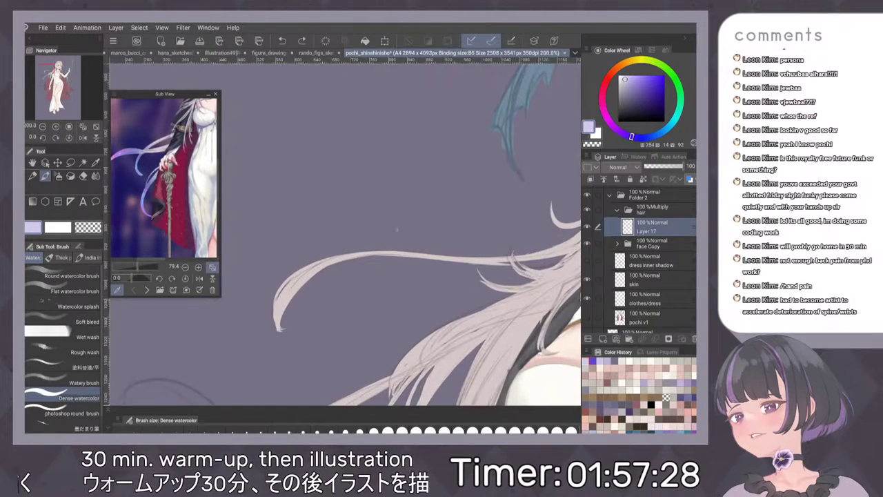
scroll(391, 239, up, 5)
drag(432, 237, 348, 323)
alt+click(426, 257)
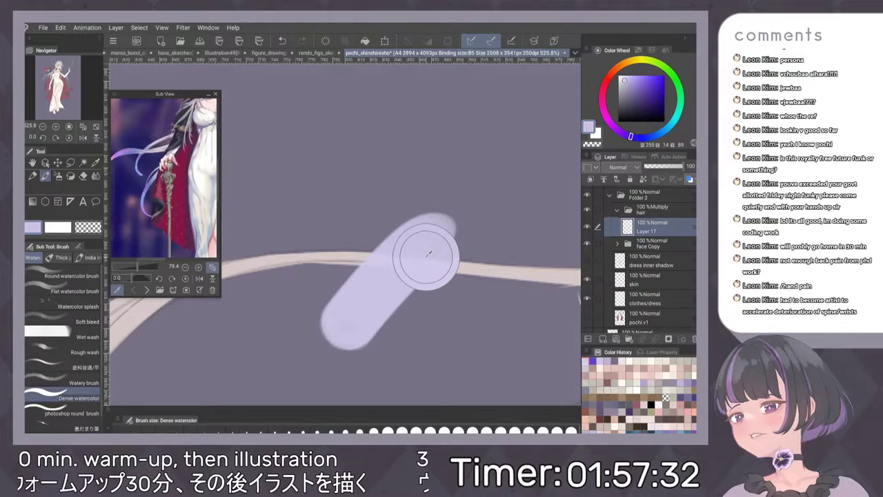
key(ctrl+z)
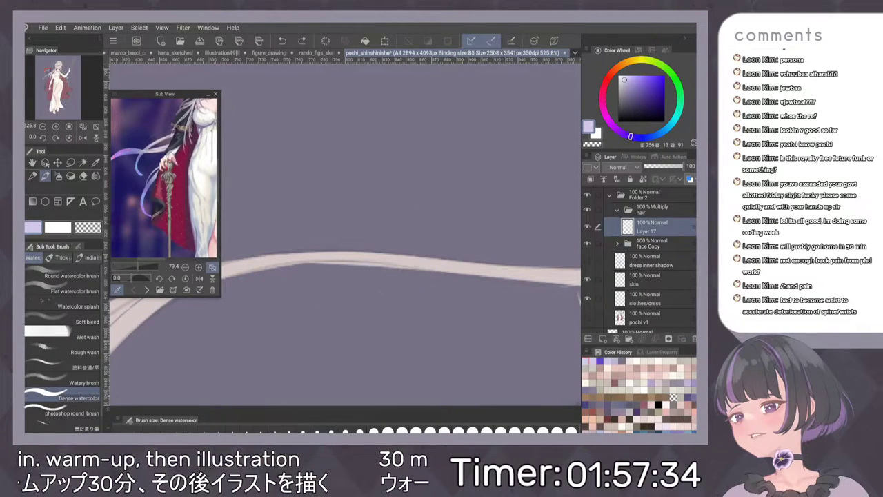
Undo the hair folder setup back to a single Normal Layer 15 directly inside Folder 2.
click(661, 210)
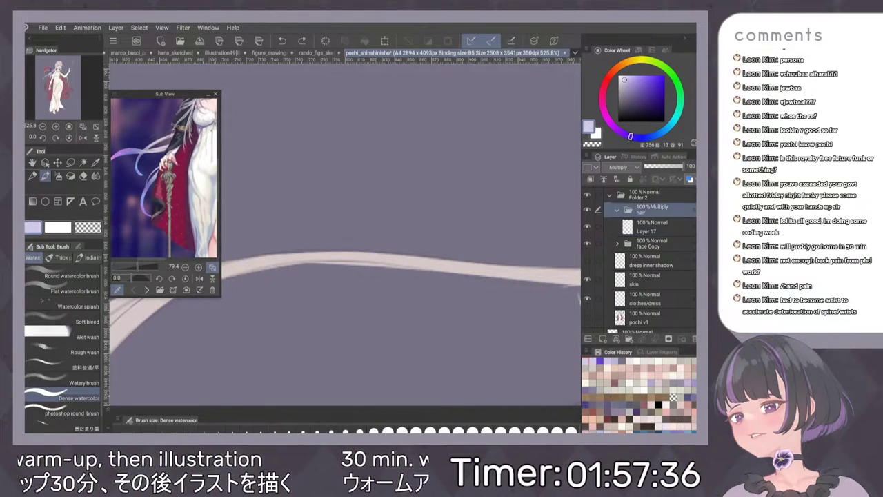
key(ctrl+z)
key(ctrl+z)
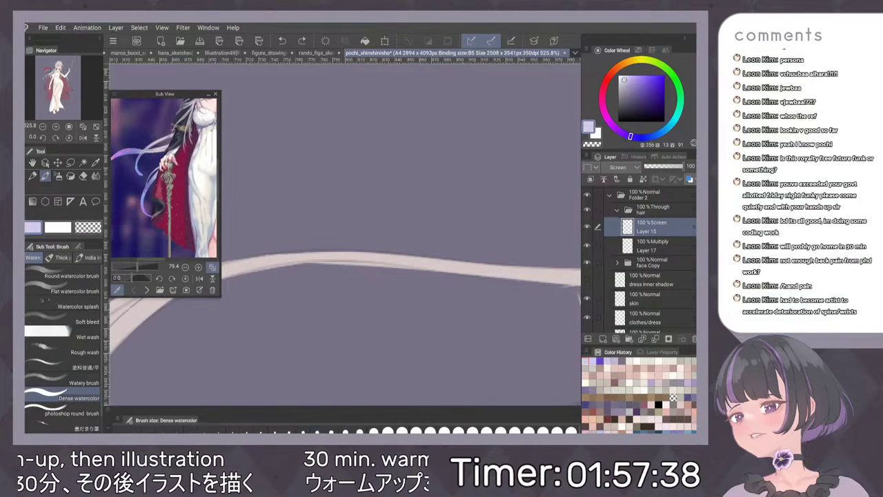
key(ctrl+z)
key(ctrl+z)
key(ctrl+z)
key(ctrl+z)
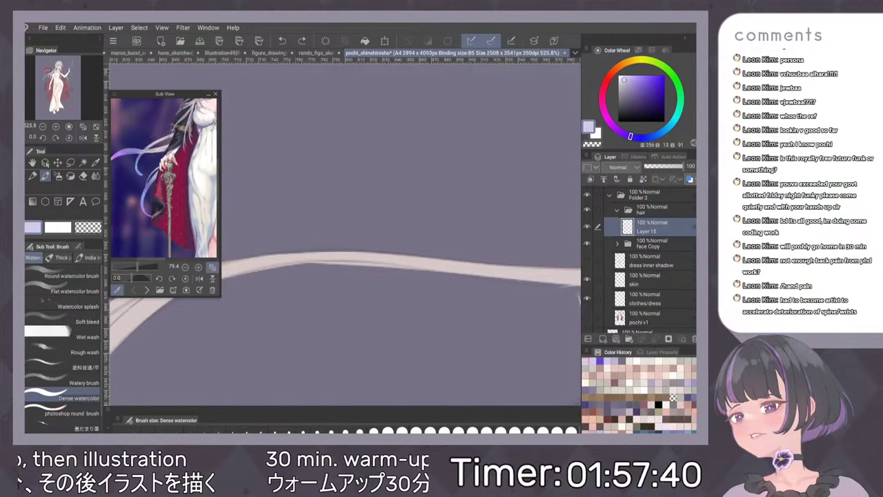
key(ctrl+z)
key(ctrl+z)
key(ctrl+z)
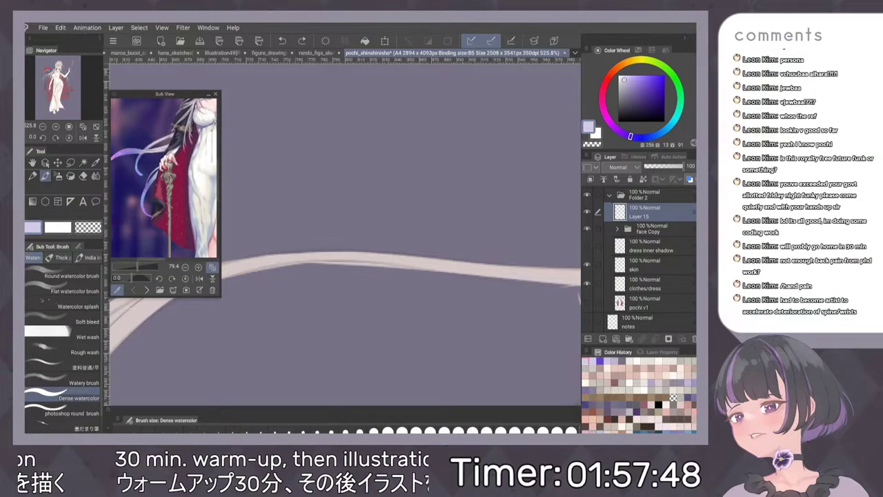
Check Folder 2's effect by hiding and reshowing it, and view the whole figure.
scroll(603, 213, up, 1)
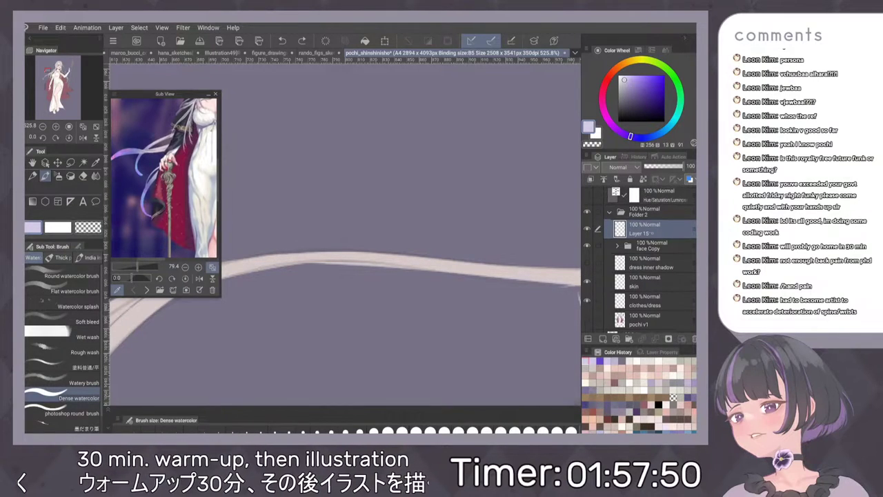
click(590, 211)
click(588, 211)
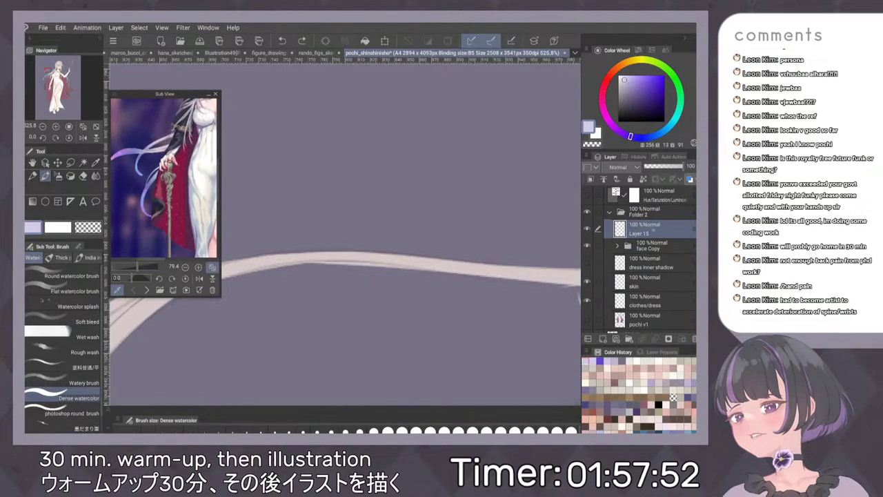
key(ctrl+0)
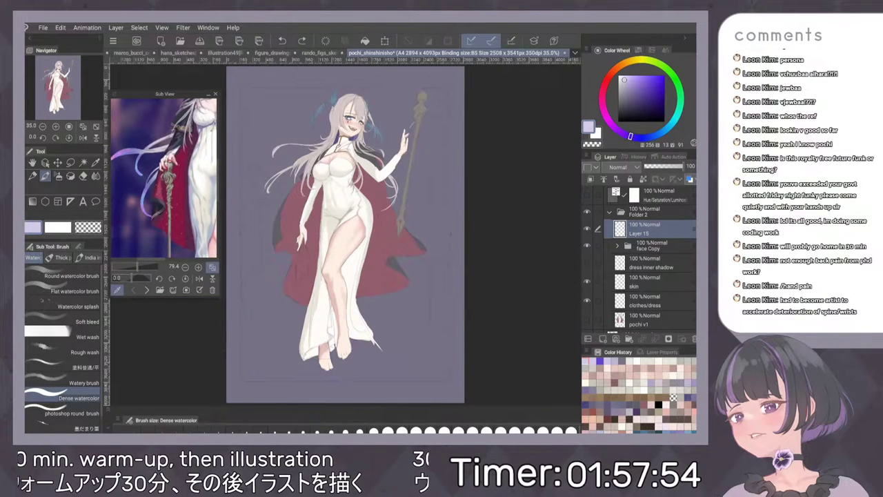
Paint a muted violet stroke (hue 256, saturation 31, value 64) across the loose hair strand on Layer 15, try Multiply and undo the mode.
scroll(374, 252, up, 8)
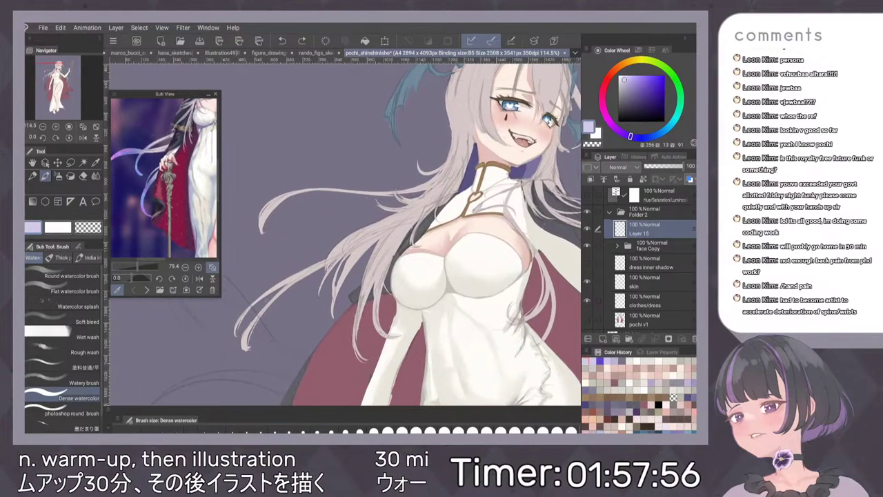
click(633, 92)
drag(353, 193, 319, 249)
scroll(345, 212, up, 3)
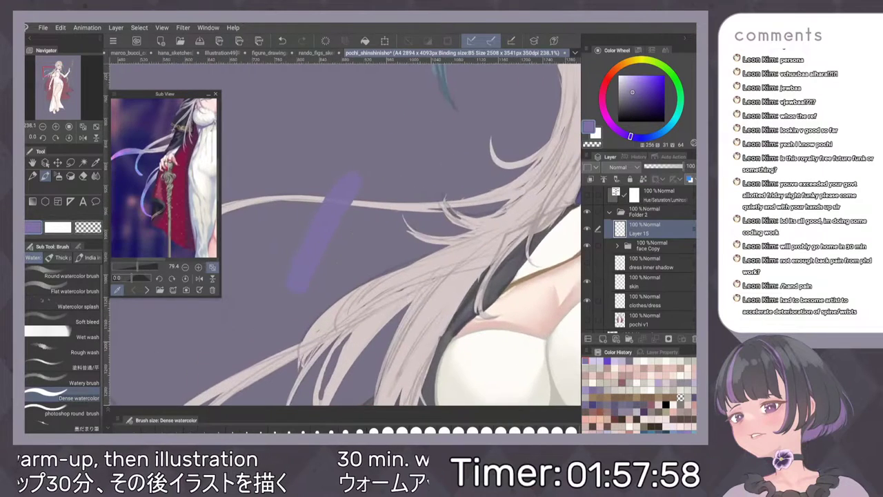
click(617, 167)
click(621, 187)
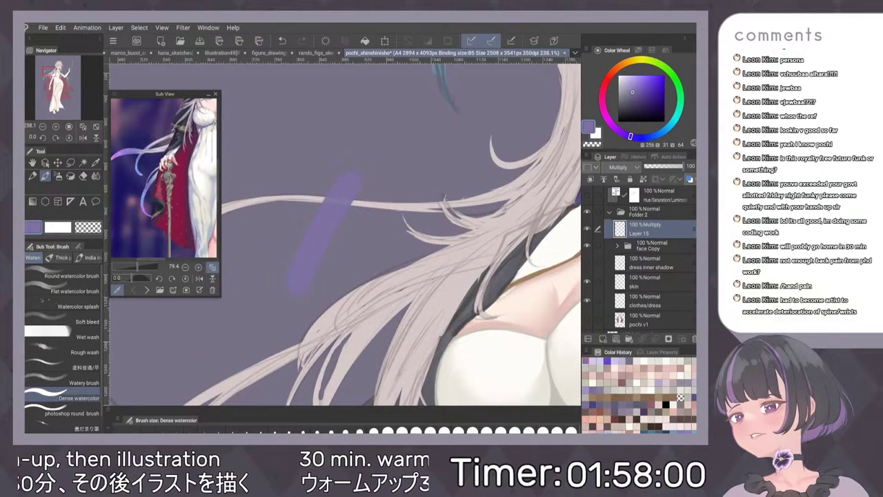
key(ctrl+z)
Replace the muted stroke with a pale violet one (hue 256, saturation 13, value 86), try Multiply on Layer 15 and undo both.
click(624, 82)
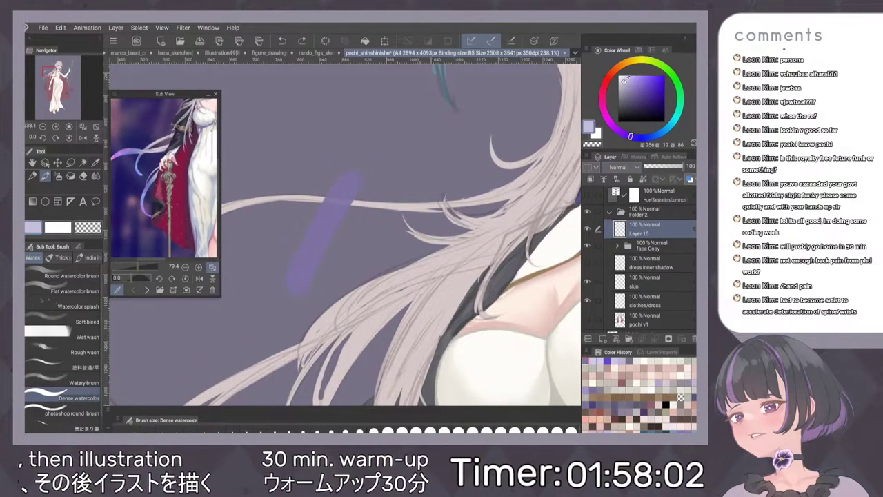
key(ctrl+z)
drag(337, 186, 311, 222)
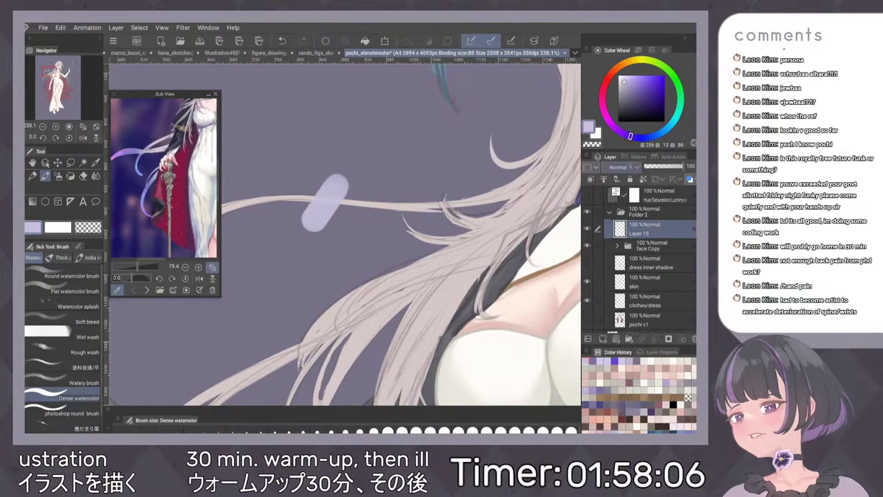
click(618, 167)
click(621, 191)
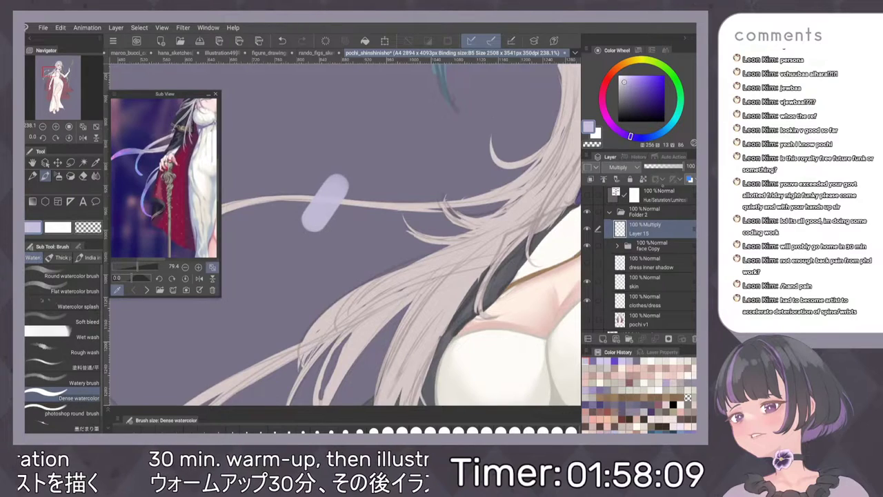
key(ctrl+z)
key(ctrl+z)
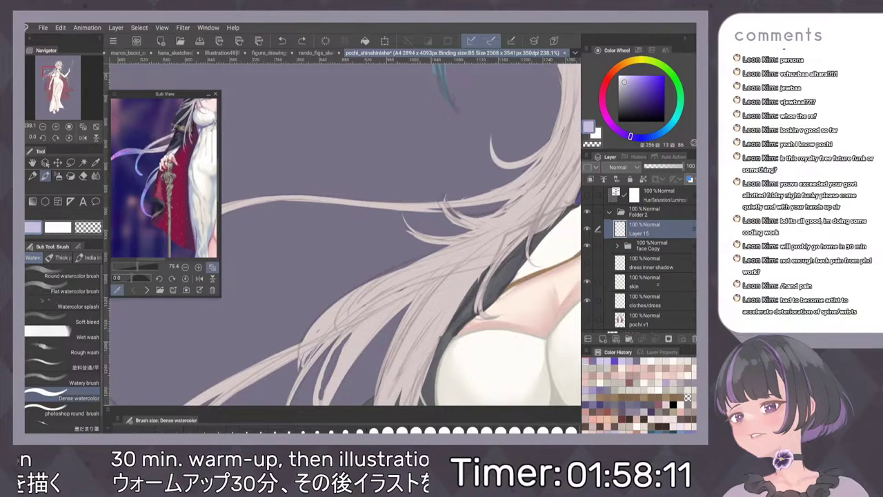
Move the notes layer above Folder 2 in the layer stack.
scroll(648, 276, down, 3)
scroll(656, 226, down, 1)
scroll(661, 238, up, 1)
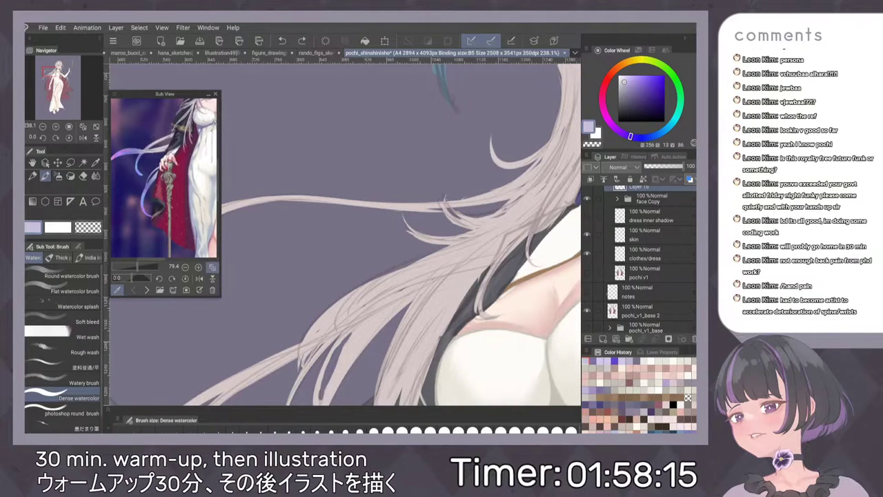
click(588, 311)
click(587, 310)
click(655, 291)
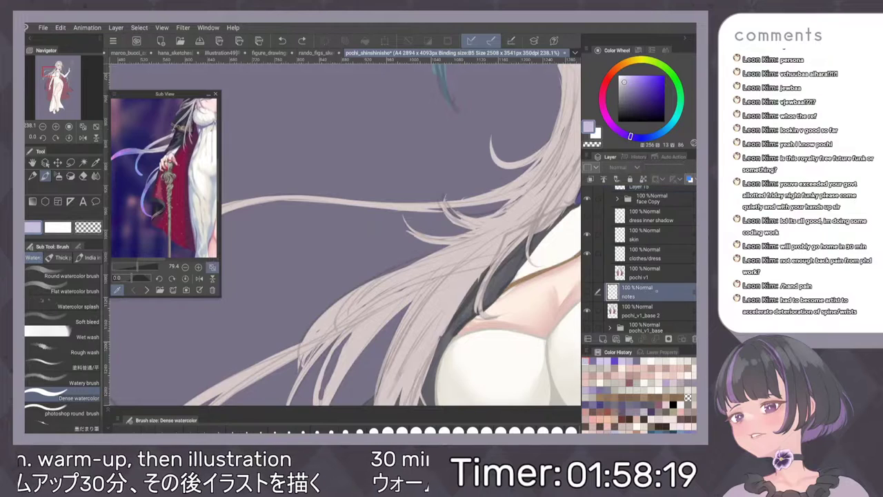
drag(686, 291, 642, 194)
scroll(665, 228, down, 4)
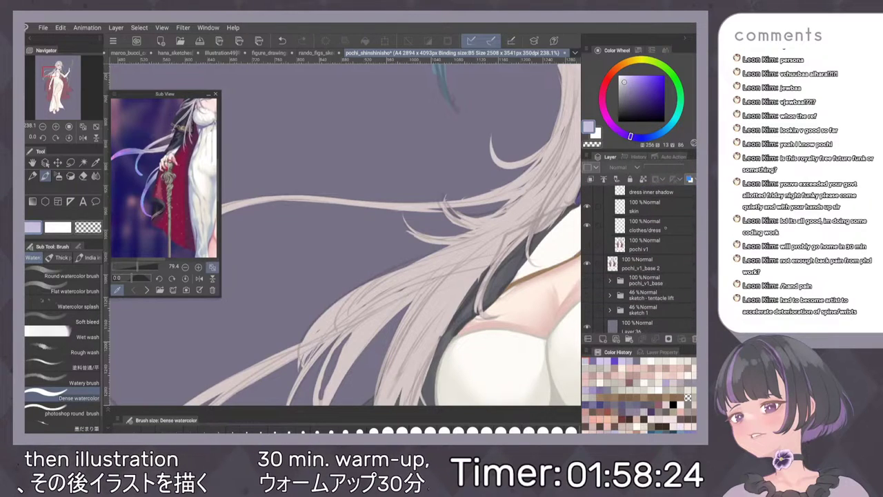
Set Folder 2's blending mode to Through and Layer 15's blending mode to Multiply.
scroll(646, 319, up, 4)
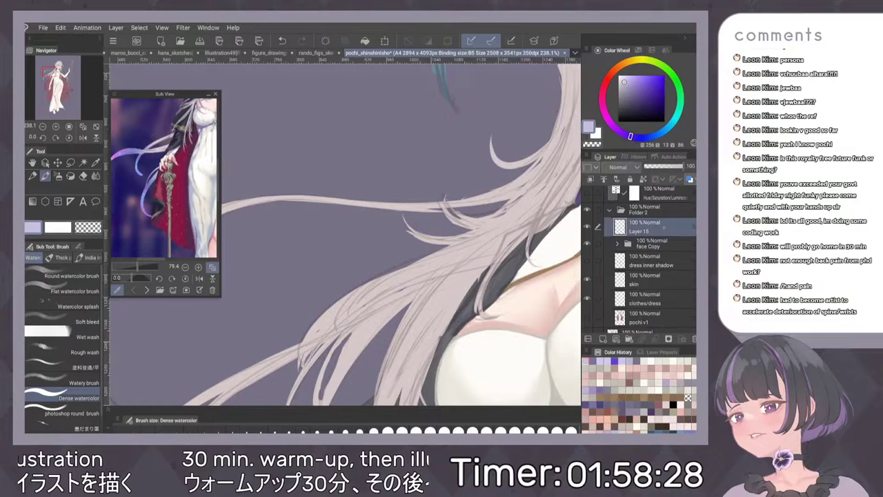
click(646, 228)
click(645, 209)
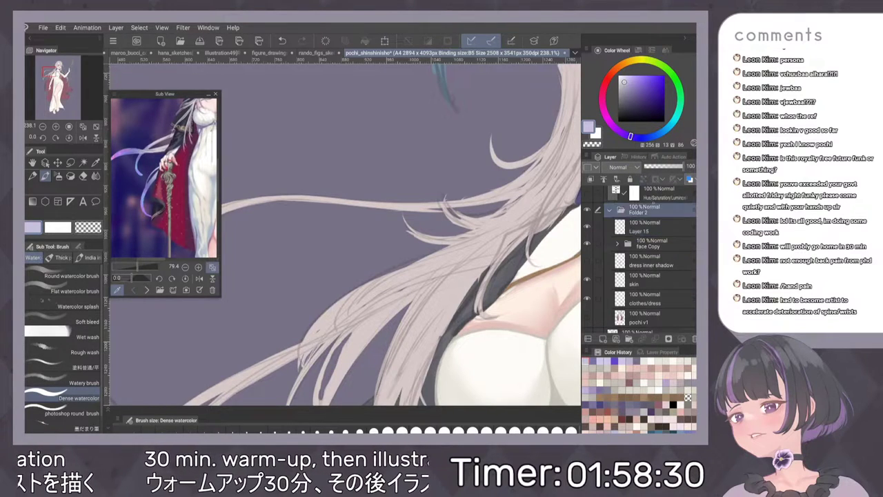
click(617, 167)
click(614, 178)
click(649, 228)
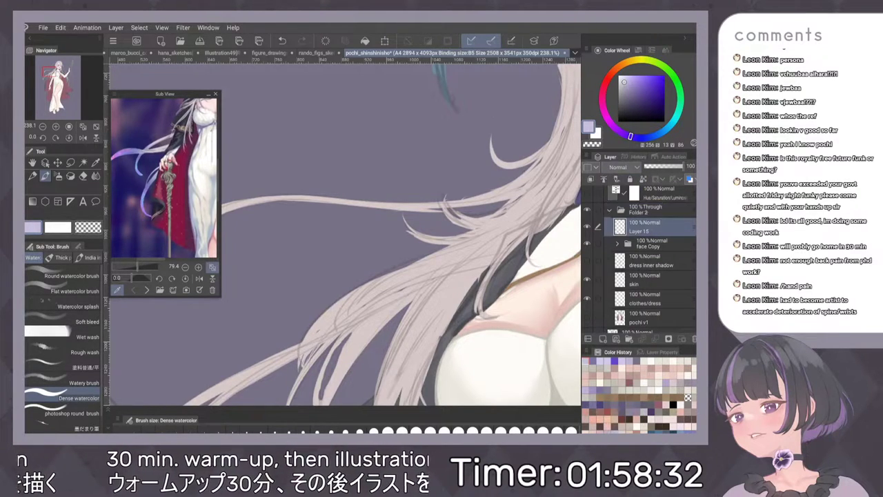
click(624, 168)
click(614, 196)
Test pale violet strokes over the loose hair strand, comparing Normal with Multiply on Layer 15, and remove the strokes.
drag(372, 185, 304, 257)
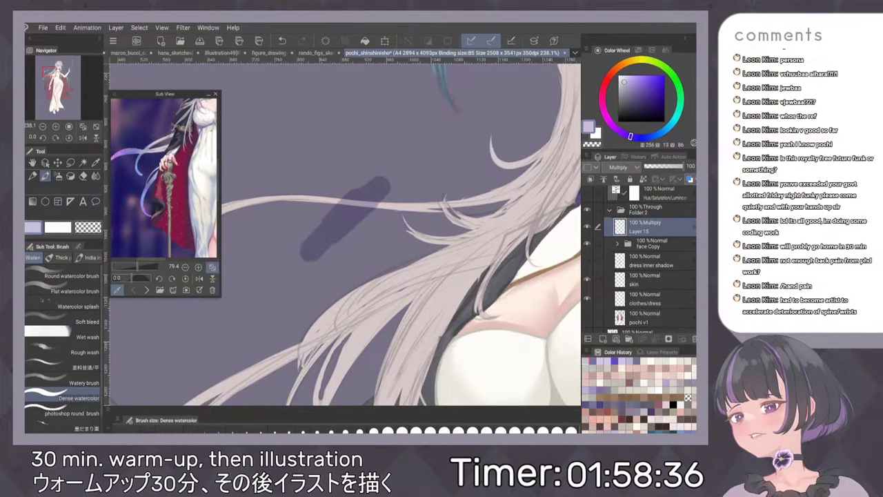
click(617, 167)
click(617, 178)
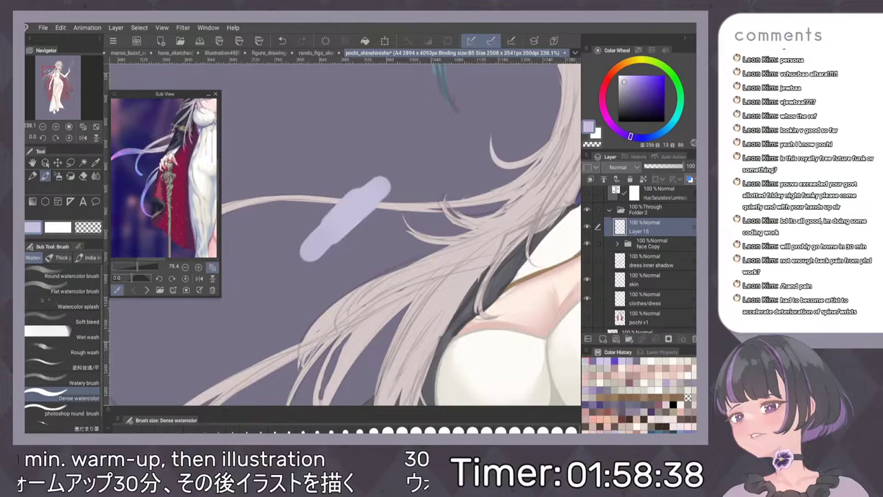
key(ctrl+z)
drag(383, 181, 305, 238)
key(ctrl+z)
key(Delete)
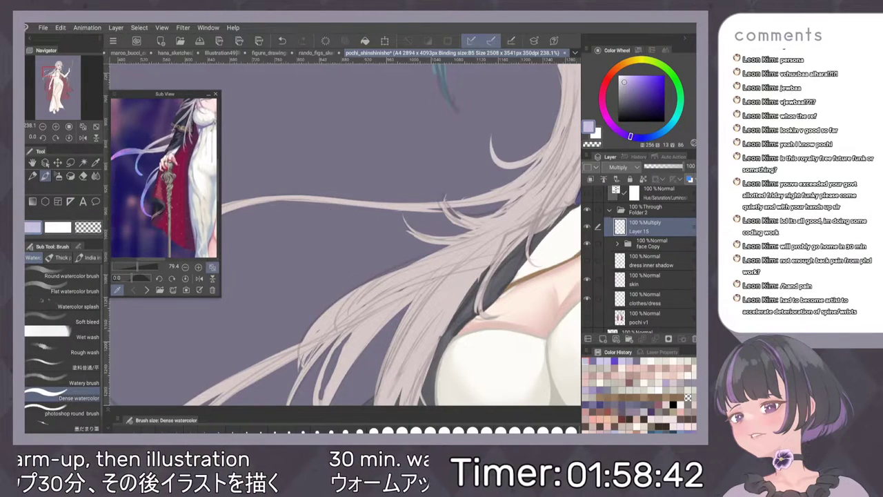
Try pale violet shading strokes over the hair beside the neck on Layer 15 and undo them.
drag(469, 190, 478, 222)
scroll(480, 253, down, 3)
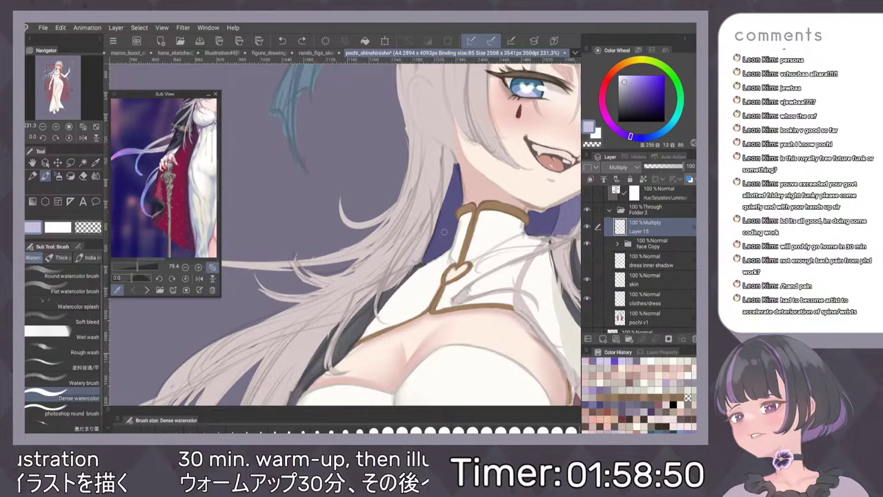
mouse_move(434, 184)
mouse_down()
mouse_move(397, 270)
mouse_move(379, 284)
mouse_up()
key(ctrl+z)
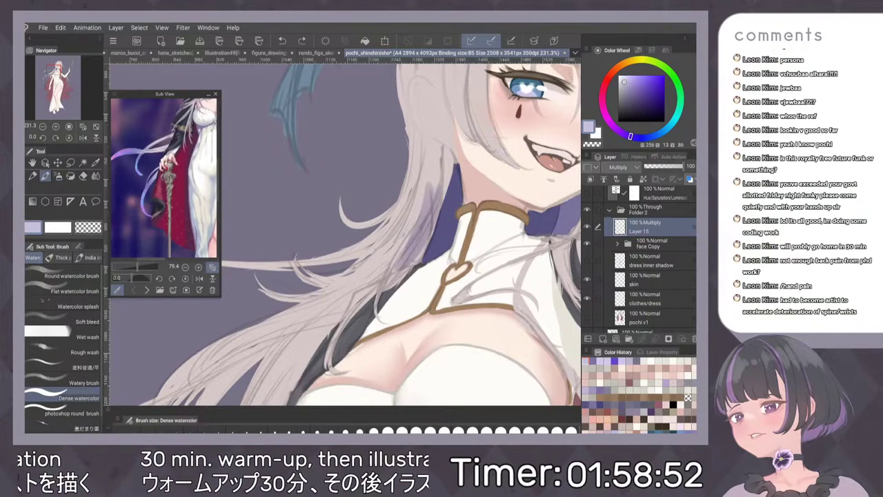
key(ctrl+z)
key(ctrl+z)
scroll(487, 269, down, 2)
scroll(476, 283, up, 3)
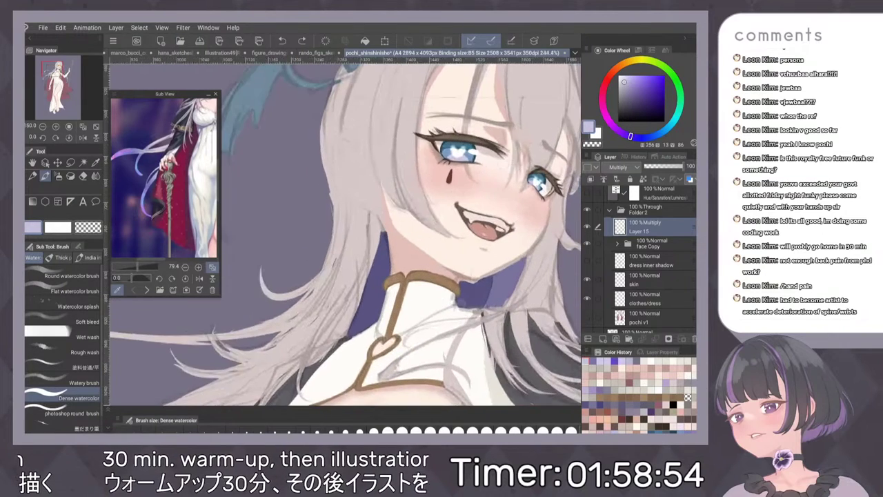
Switch the reference view to the bust portrait and add a new normal layer directly above the face Copy folder.
scroll(462, 303, down, 1)
click(146, 289)
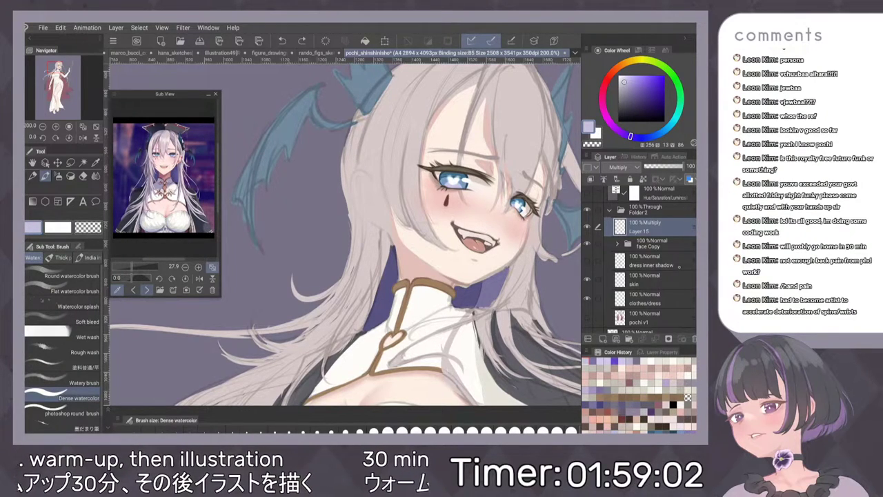
click(604, 338)
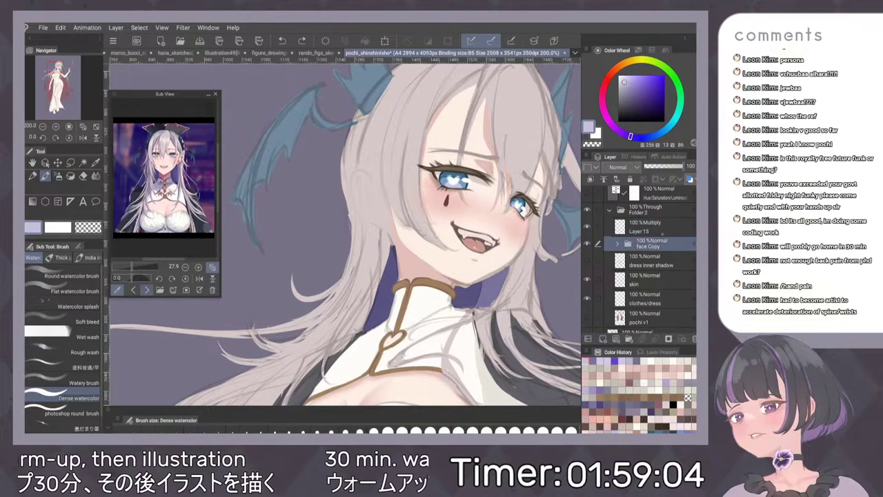
drag(693, 228, 690, 252)
click(462, 268)
click(492, 256)
click(489, 197)
click(469, 210)
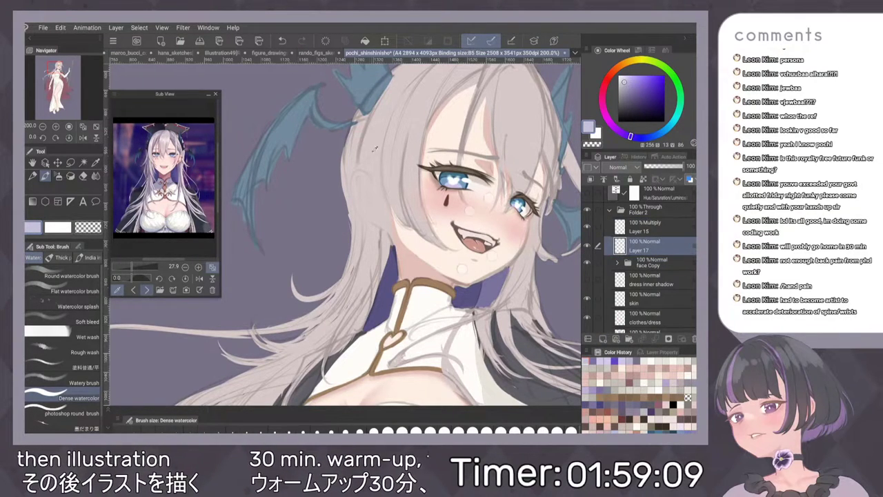
Sample the pale hair color (hue 4, saturation 7, value 84), undoing a test stroke over the sketch lines beside the face.
alt+click(377, 146)
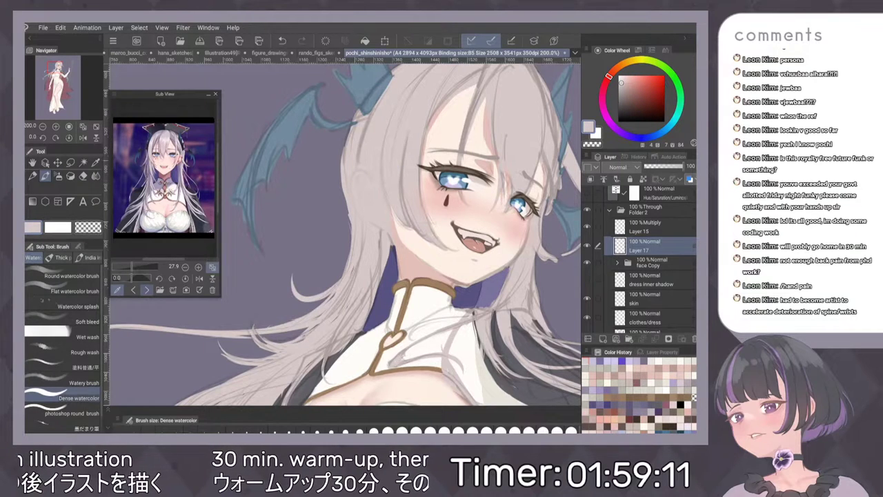
drag(361, 146, 359, 165)
alt+click(365, 174)
scroll(417, 242, up, 2)
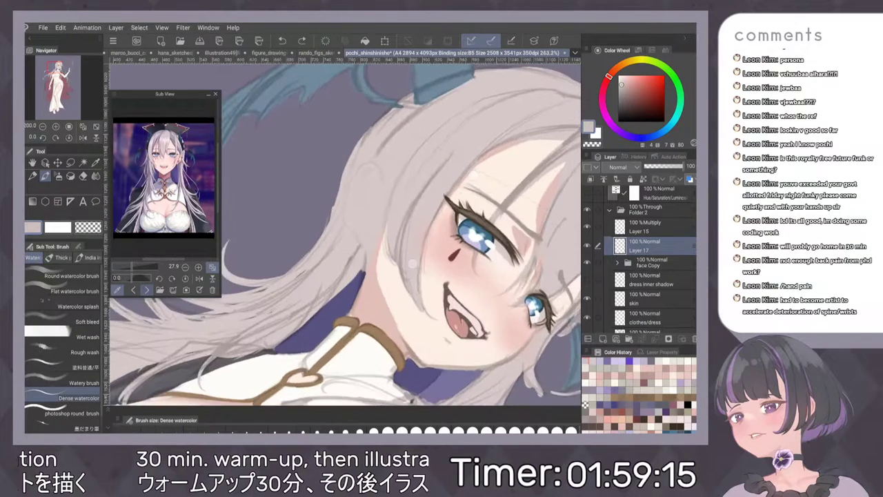
key(ctrl+z)
alt+click(406, 149)
scroll(640, 262, down, 1)
alt+click(405, 150)
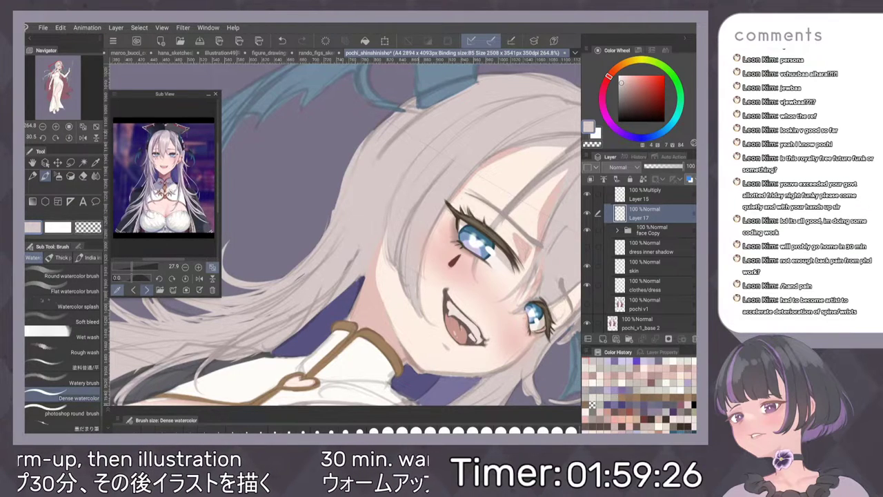
Try Dense watercolor strokes along the loose strand beside the far eye and undo the last one.
scroll(500, 250, up, 2)
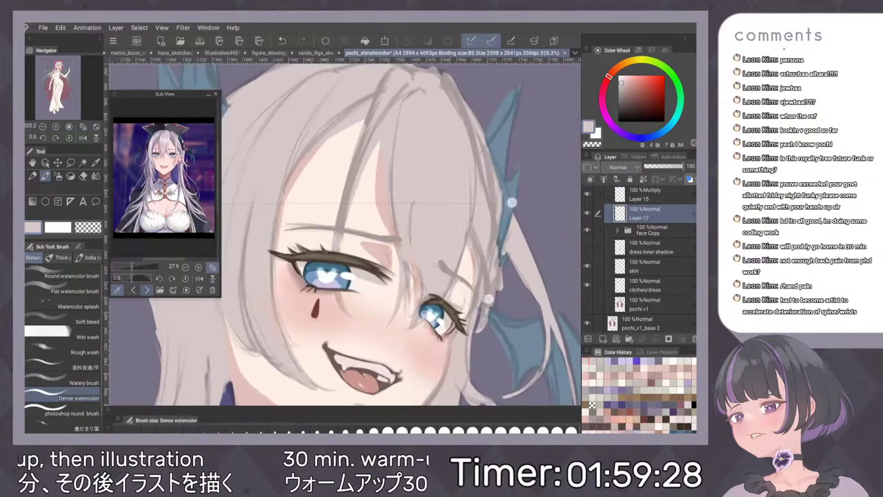
scroll(511, 203, up, 1)
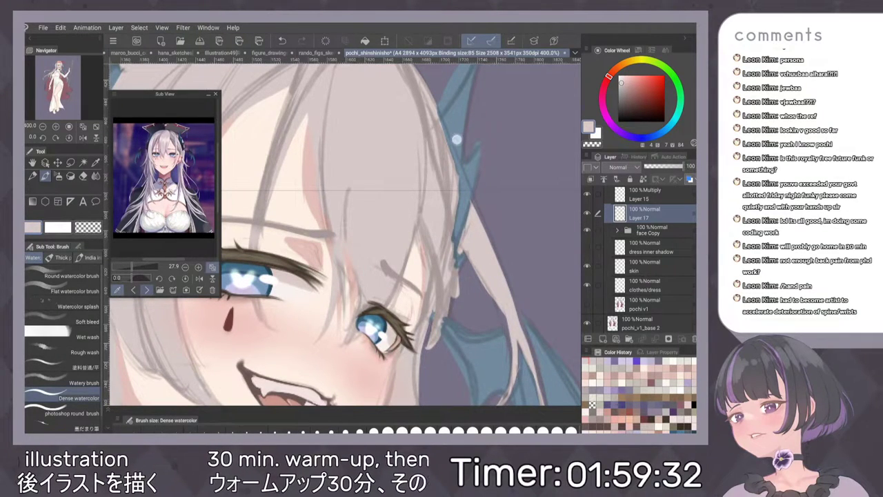
scroll(456, 140, down, 1)
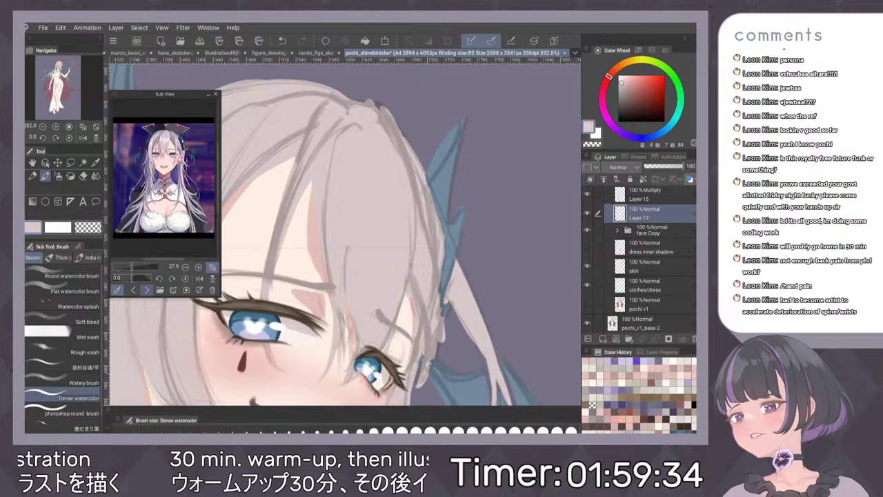
scroll(477, 286, up, 1)
drag(477, 286, 436, 146)
mouse_move(428, 204)
mouse_down()
mouse_move(449, 266)
mouse_move(437, 316)
mouse_up()
key(ctrl+z)
Switch to the G-pen and paint hair color over the lower curl of the loose strand on Layer 17.
key(p)
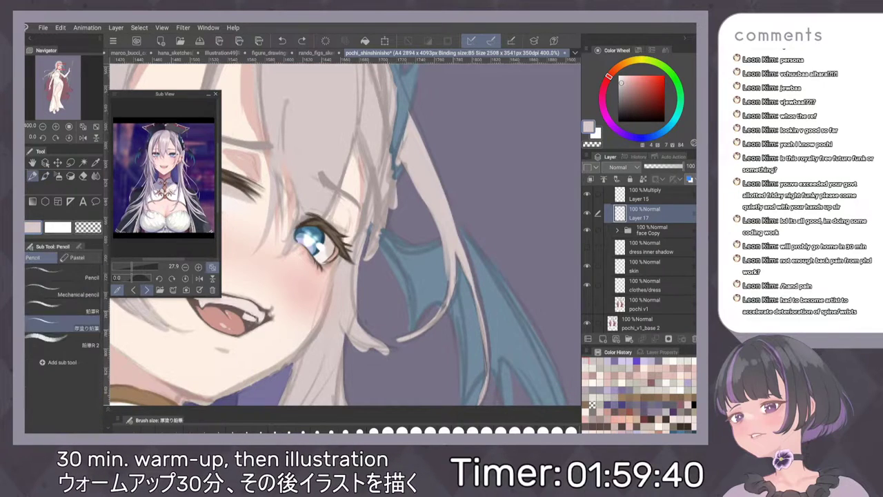
key(p)
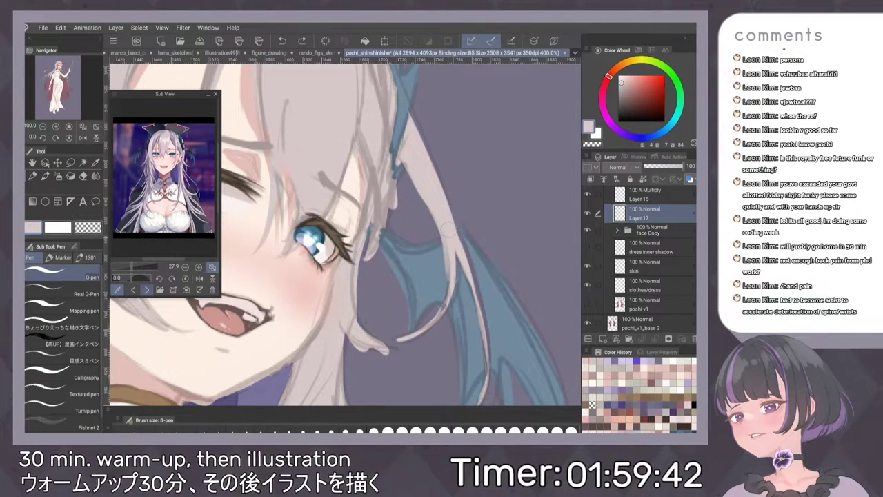
mouse_move(447, 253)
mouse_down()
mouse_move(442, 320)
mouse_move(407, 333)
mouse_up()
mouse_move(487, 254)
mouse_down()
mouse_move(444, 249)
mouse_move(447, 219)
mouse_up()
drag(463, 218, 438, 214)
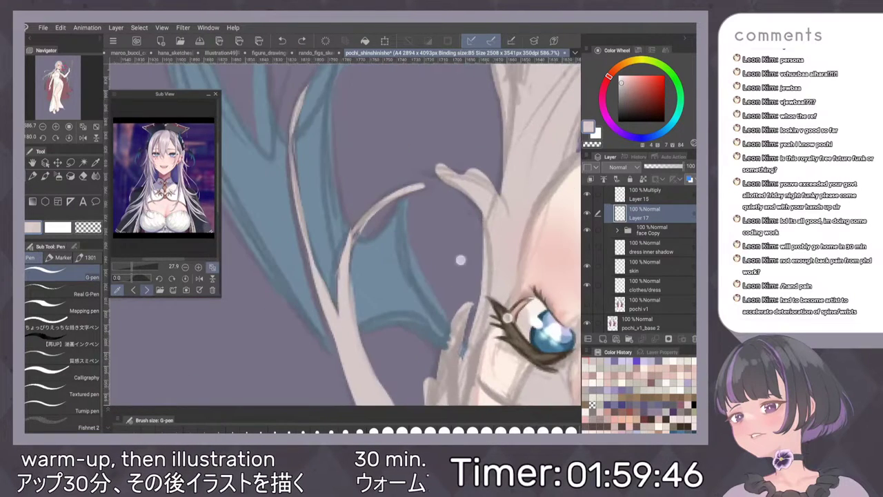
Paint solid hair color over the fork where the loose strand splits in front of the wing, redoing uneven strokes.
drag(350, 277, 392, 198)
key(ctrl+z)
mouse_move(351, 307)
mouse_down()
mouse_move(351, 264)
mouse_move(395, 200)
mouse_up()
mouse_move(335, 305)
mouse_down()
mouse_move(347, 238)
mouse_move(337, 294)
mouse_up()
mouse_move(359, 243)
mouse_down()
mouse_move(433, 190)
mouse_move(391, 193)
mouse_move(341, 253)
mouse_move(334, 312)
mouse_up()
drag(354, 257, 352, 302)
mouse_move(415, 258)
mouse_down()
mouse_move(400, 298)
mouse_move(405, 310)
mouse_up()
mouse_move(326, 247)
mouse_down()
mouse_move(284, 314)
mouse_move(353, 214)
mouse_up()
key(ctrl+z)
Repaint the longer branch of the loose strand as a smooth taper across the wing, undoing the uneven tip strokes.
drag(277, 322, 396, 172)
drag(346, 236, 423, 150)
drag(384, 192, 449, 138)
drag(396, 166, 508, 135)
key(ctrl+z)
mouse_move(357, 205)
mouse_down()
mouse_move(388, 172)
mouse_move(507, 136)
mouse_move(405, 160)
mouse_move(519, 136)
mouse_up()
key(ctrl+z)
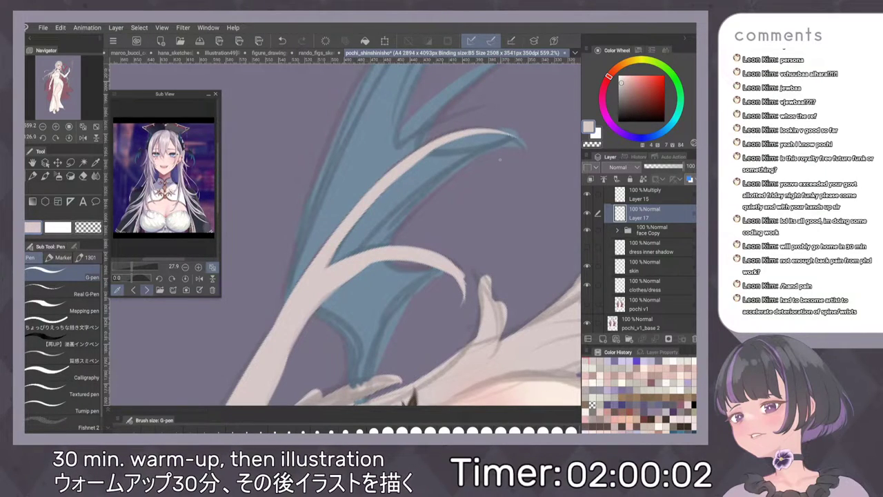
drag(292, 290, 233, 391)
mouse_move(358, 243)
mouse_down()
mouse_move(461, 114)
mouse_move(488, 144)
mouse_up()
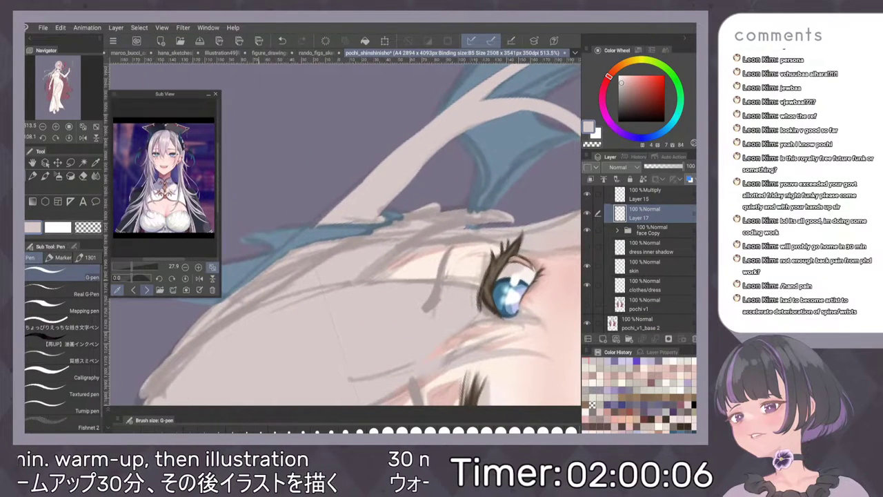
Extend the base of the loose strand into the hair at the side of the head, covering the sketch lines.
drag(369, 182, 225, 300)
mouse_move(330, 224)
mouse_down()
mouse_move(233, 299)
mouse_move(321, 240)
mouse_move(316, 254)
mouse_up()
mouse_move(364, 221)
mouse_down()
mouse_move(328, 254)
mouse_move(373, 219)
mouse_up()
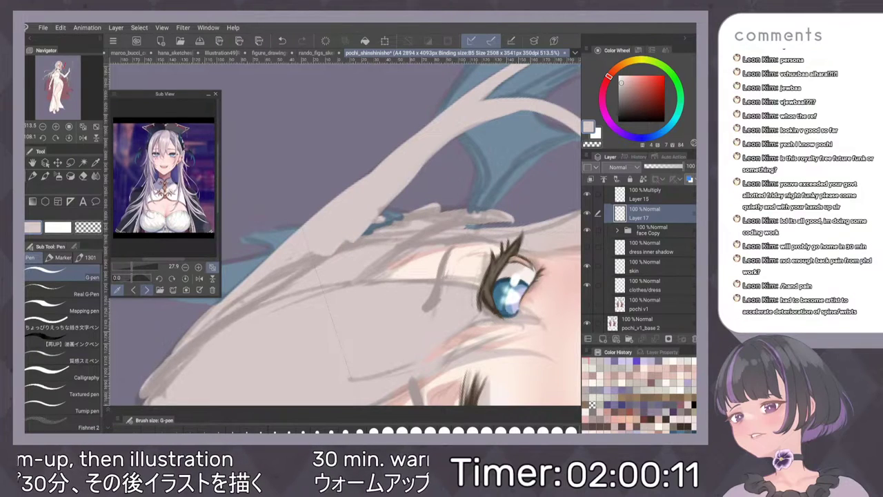
drag(362, 181, 382, 165)
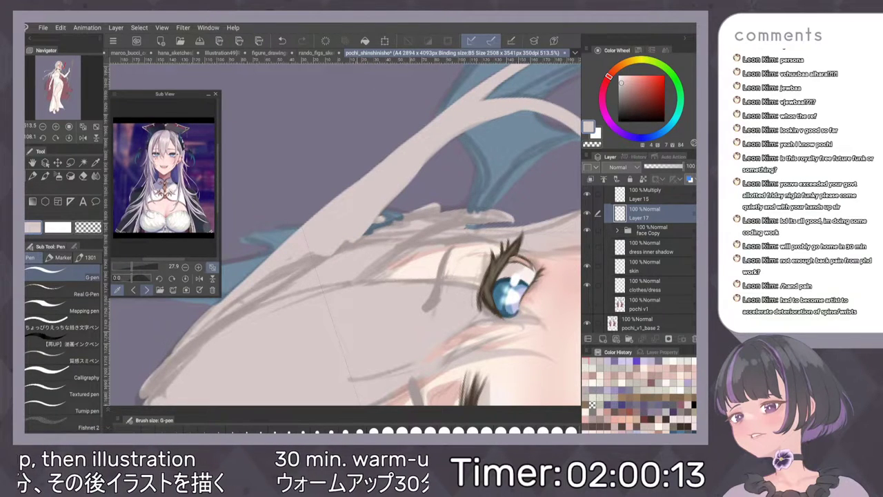
scroll(497, 180, down, 5)
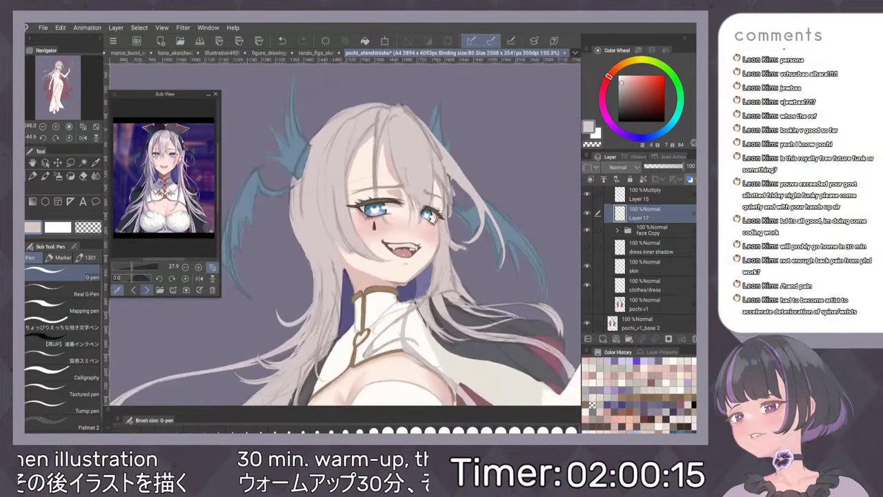
Smooth the inner edge of the strand's fork and thicken its curved branch with hair-colored G-pen strokes.
scroll(394, 171, up, 8)
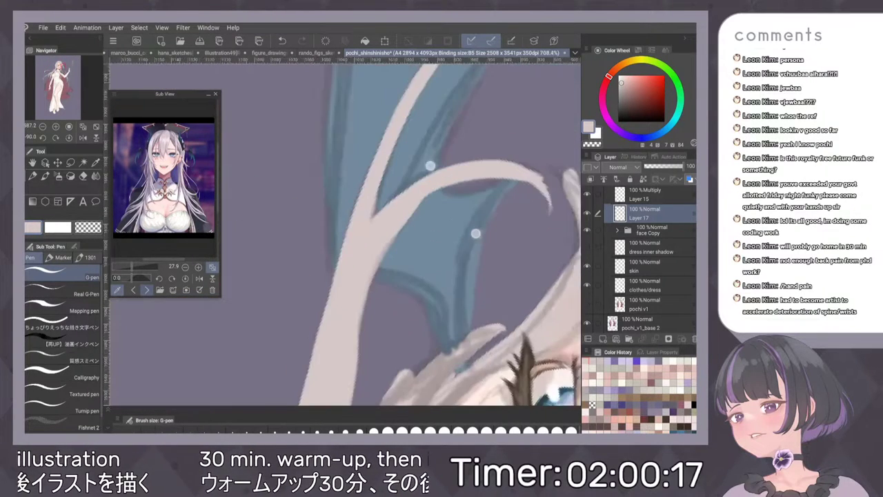
drag(371, 253, 417, 186)
drag(362, 275, 395, 212)
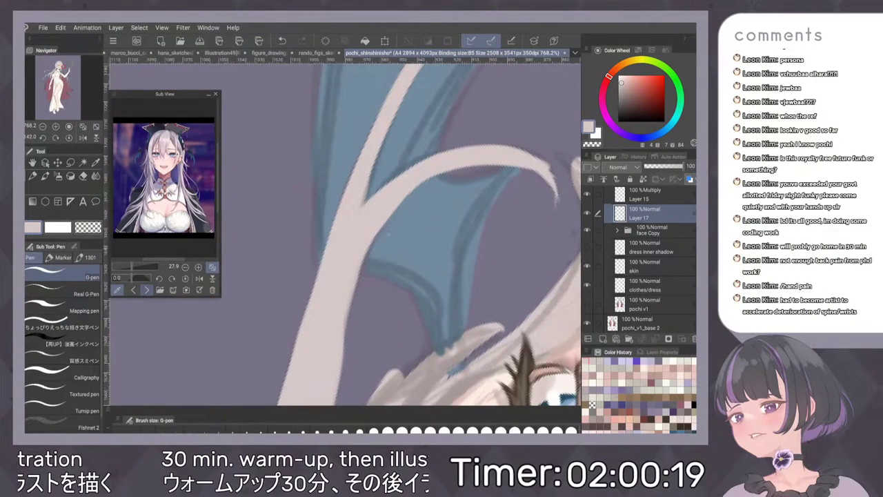
drag(353, 293, 403, 202)
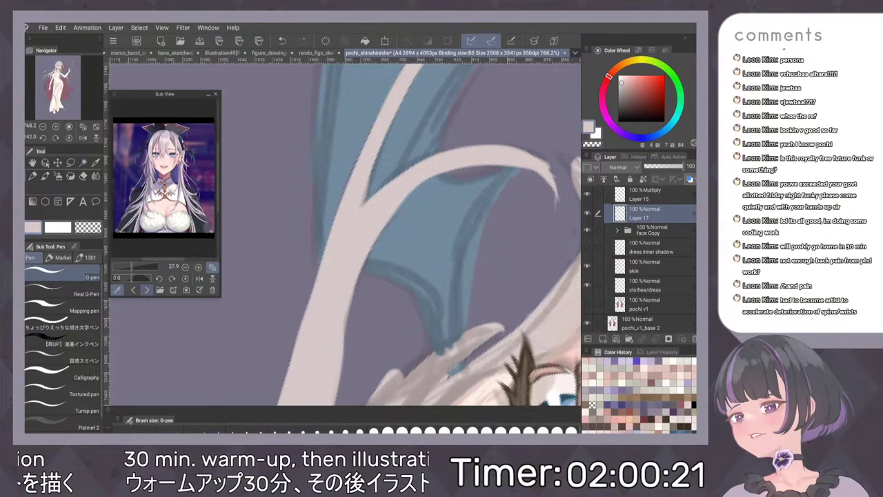
drag(378, 236, 496, 171)
mouse_move(537, 150)
mouse_down()
mouse_move(537, 132)
mouse_move(548, 191)
mouse_move(534, 167)
mouse_up()
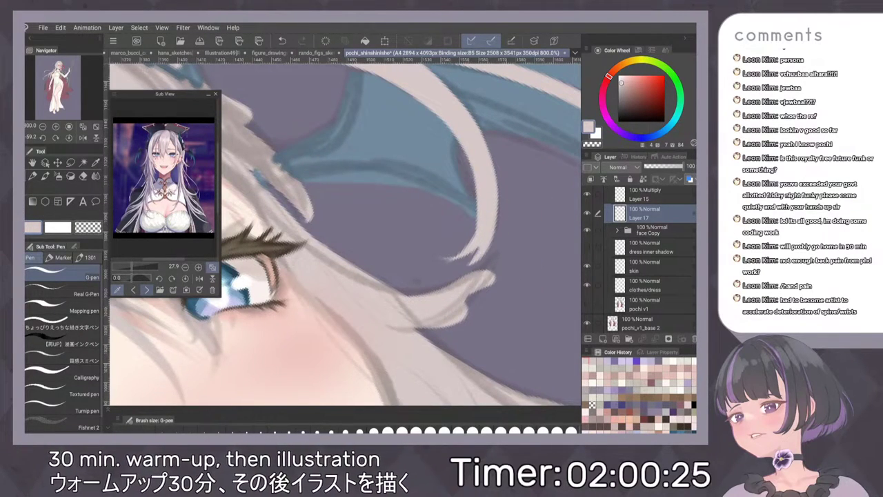
Add split pointed ends to the curl's tip and paint over the sketch outline of the side lock below the cheek.
drag(504, 261, 487, 259)
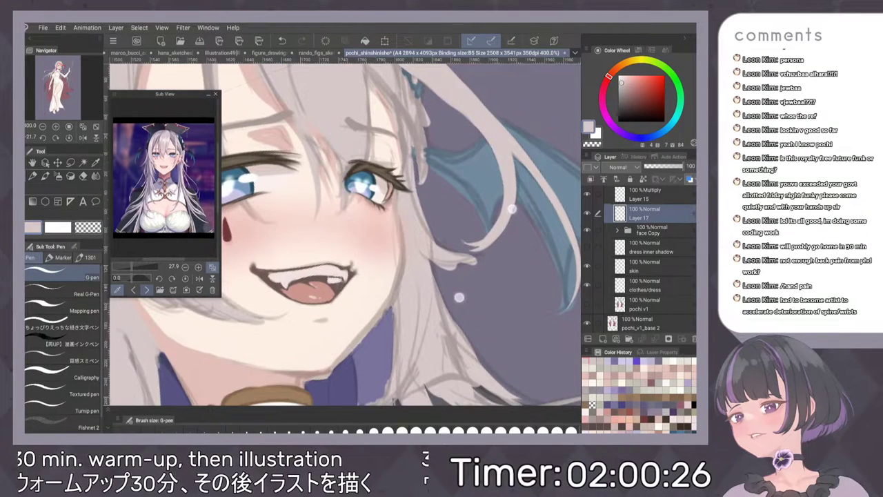
drag(462, 296, 338, 276)
drag(459, 281, 381, 257)
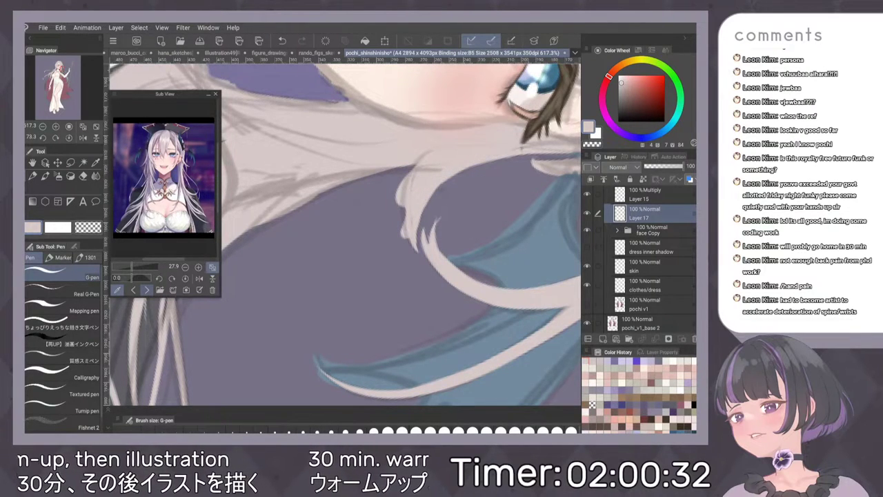
drag(469, 219, 483, 187)
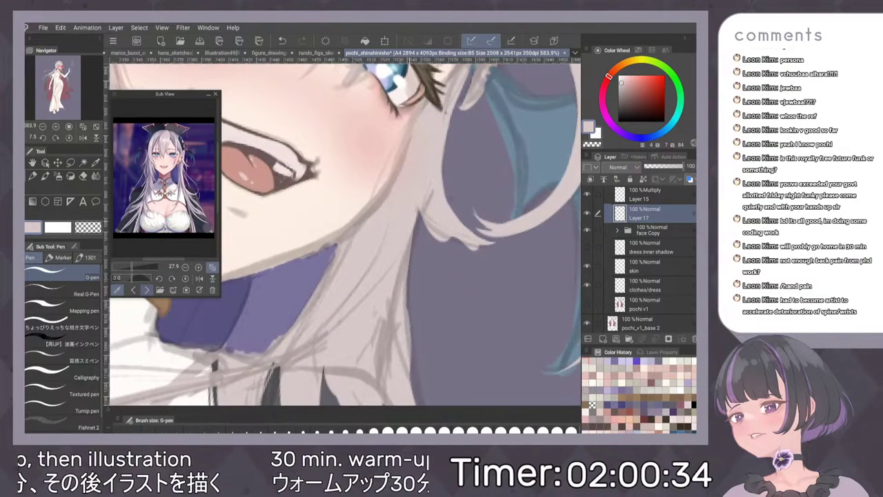
drag(422, 204, 412, 271)
drag(423, 222, 407, 312)
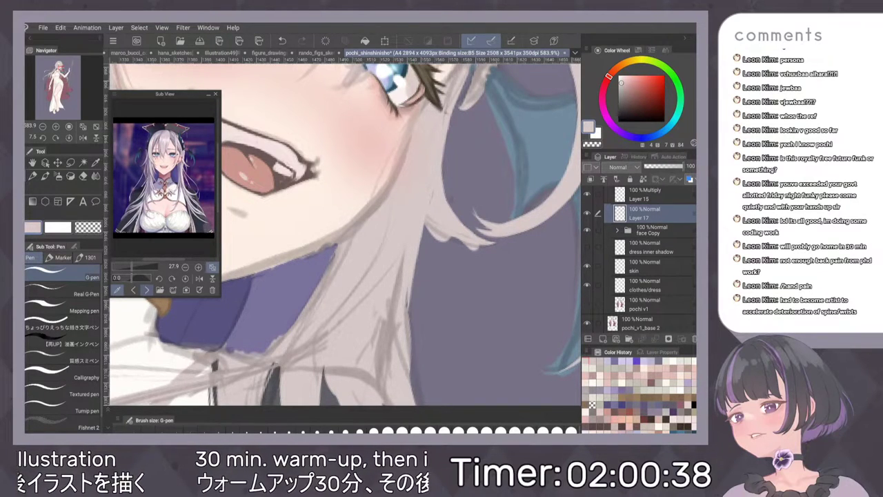
scroll(493, 193, down, 3)
scroll(518, 203, down, 4)
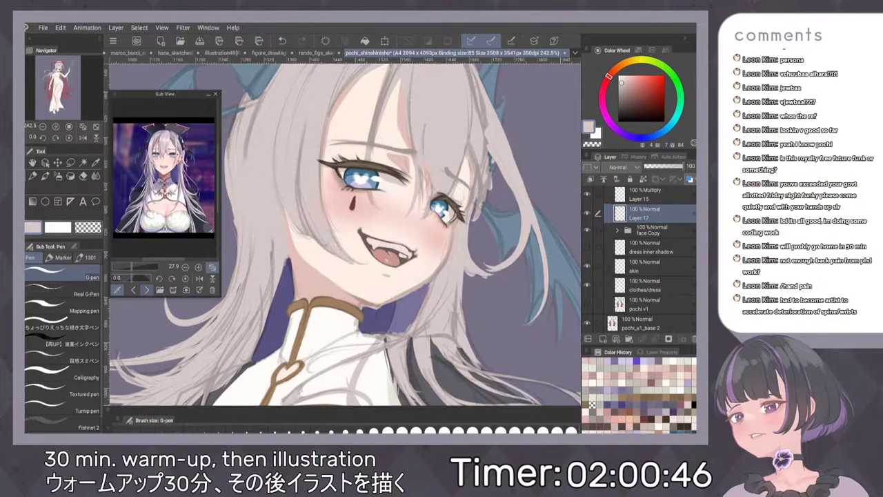
Clean up the ragged outer edge of the small side lock on the pochi_v1_base 2 layer with the Hard eraser.
click(640, 324)
scroll(504, 220, up, 5)
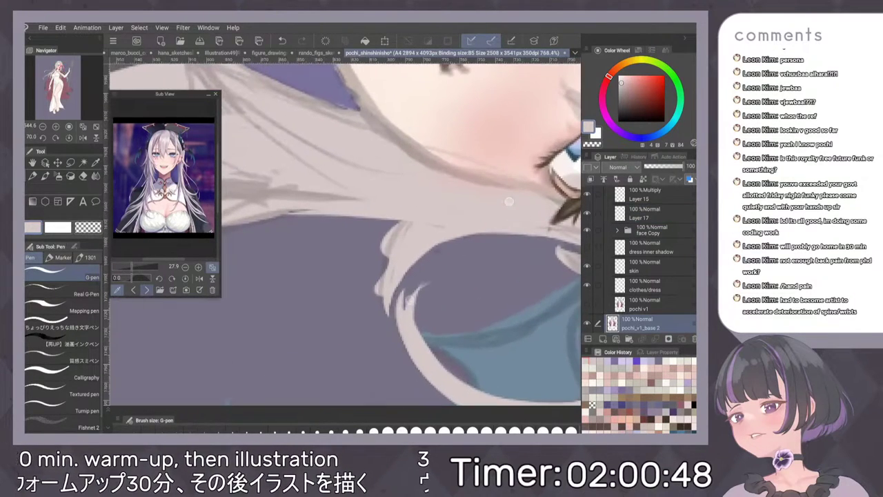
key(e)
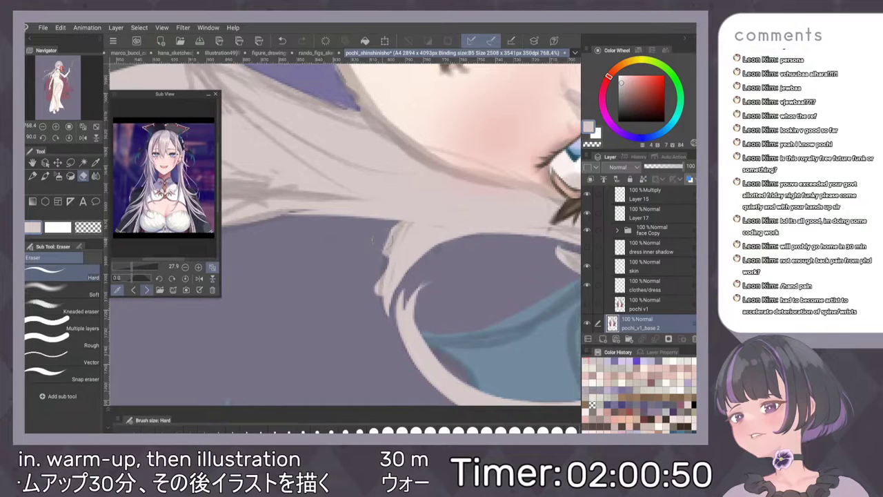
drag(376, 232, 376, 305)
drag(391, 230, 378, 279)
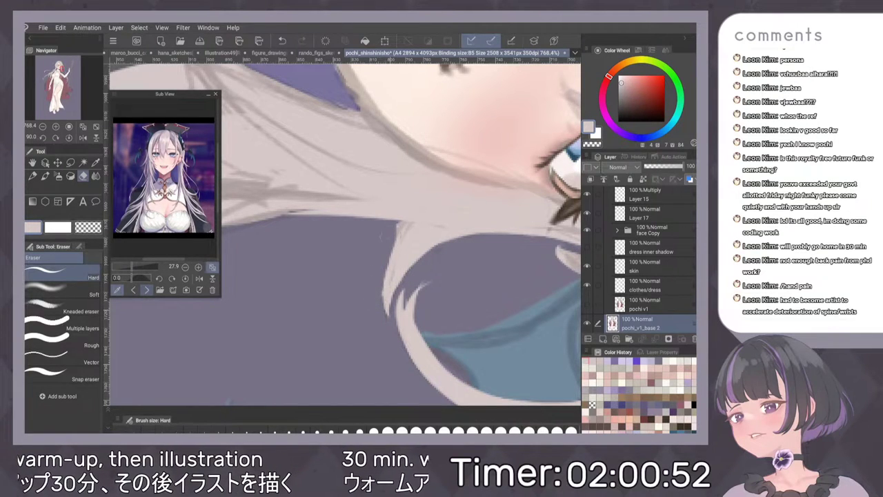
drag(400, 222, 391, 261)
Examine the cleaned-up side lock and loose strand beside the cheek up close and within the whole upper body.
scroll(448, 195, down, 5)
key(minus)
key(minus)
key(minus)
key(minus)
key(minus)
key(minus)
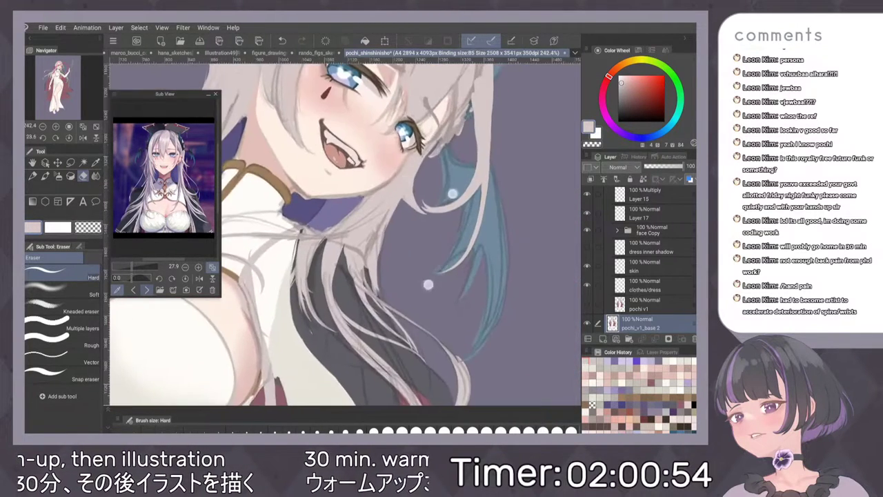
scroll(444, 342, up, 4)
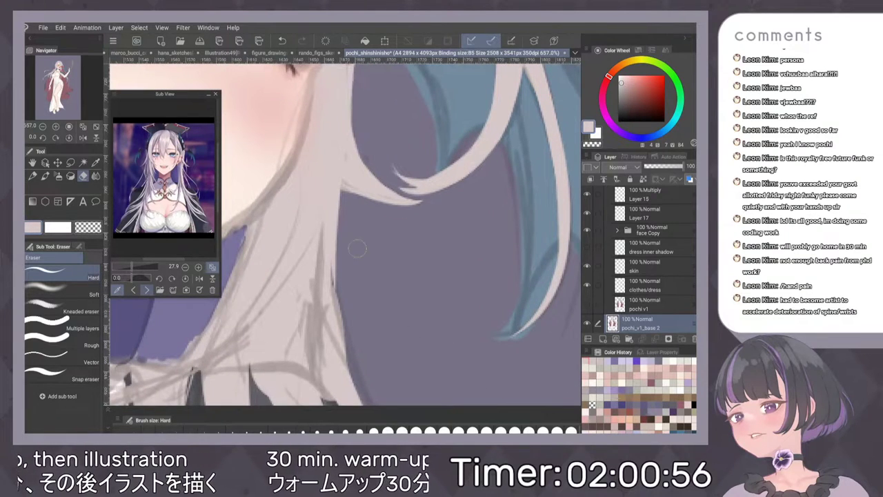
scroll(453, 250, down, 6)
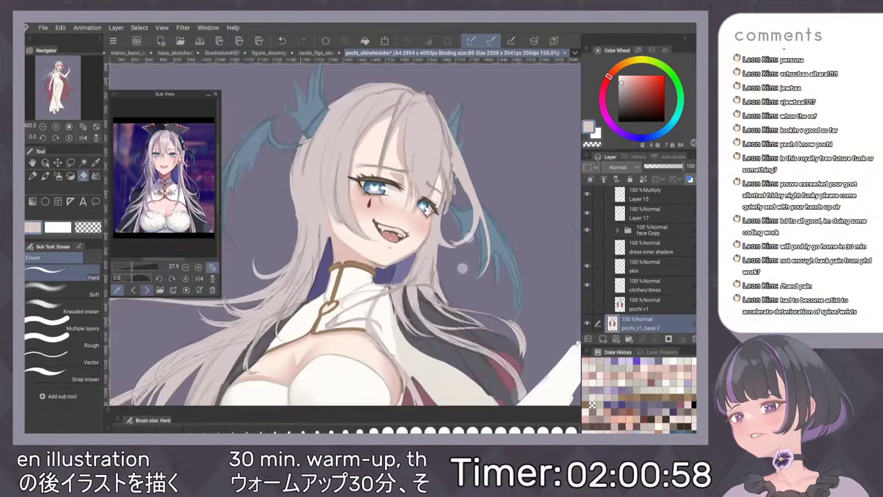
Rename the Folder 2 layer folder as hair\.
scroll(291, 193, up, 4)
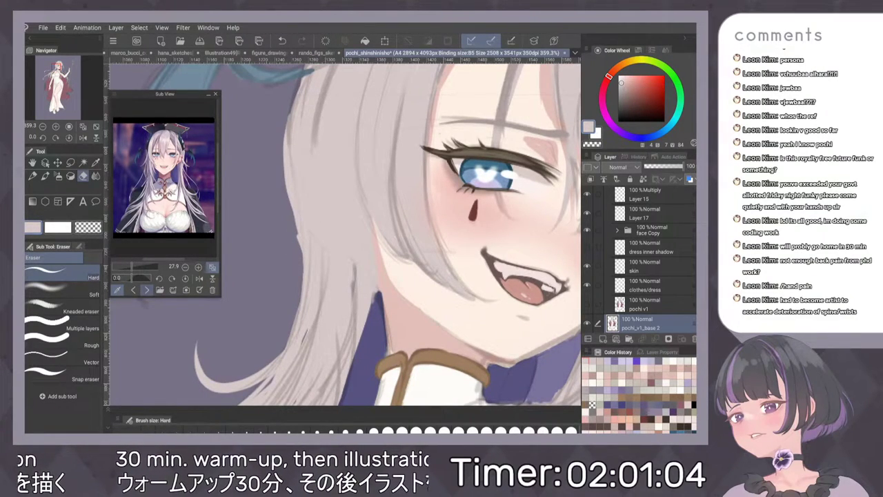
scroll(439, 259, down, 5)
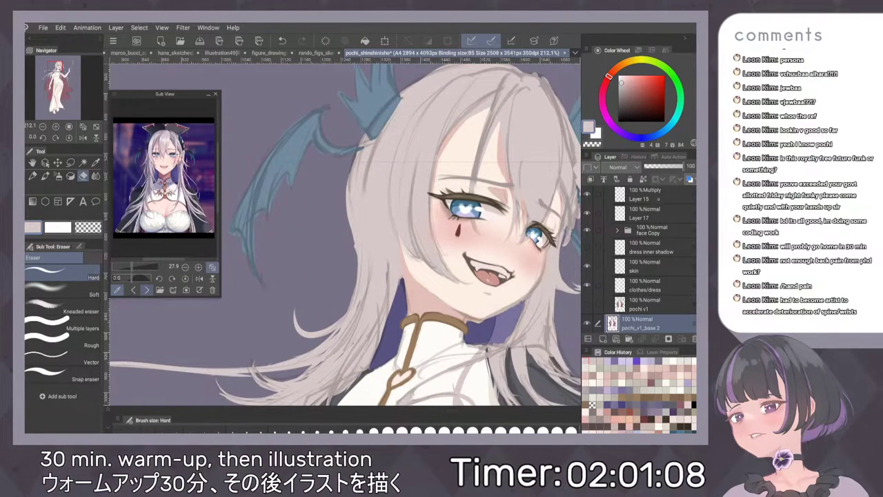
scroll(656, 214, up, 2)
click(652, 234)
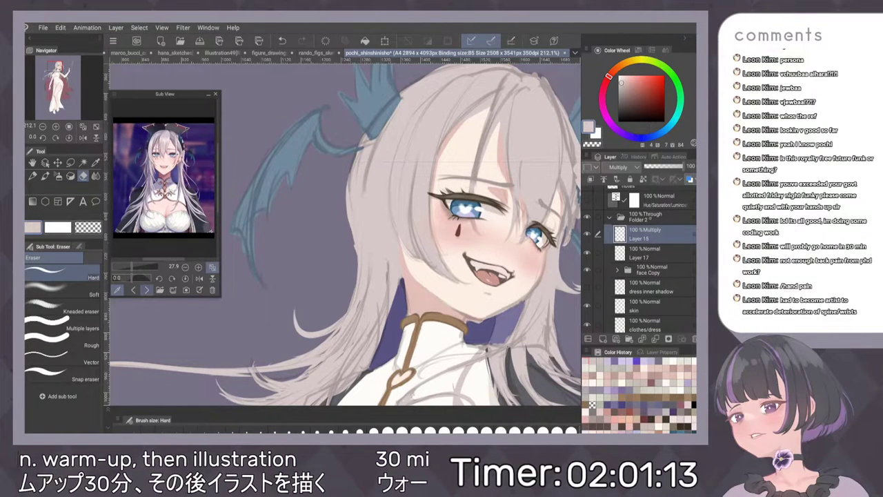
click(651, 220)
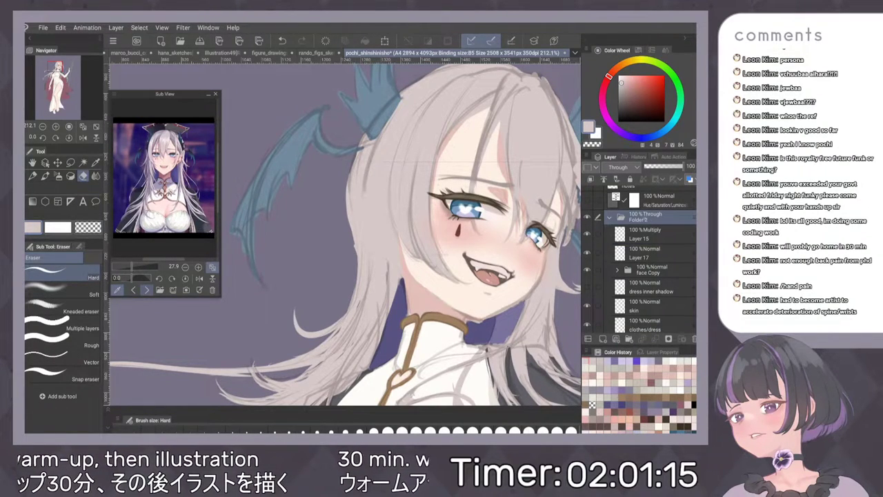
double_click(639, 219)
text(hair\)
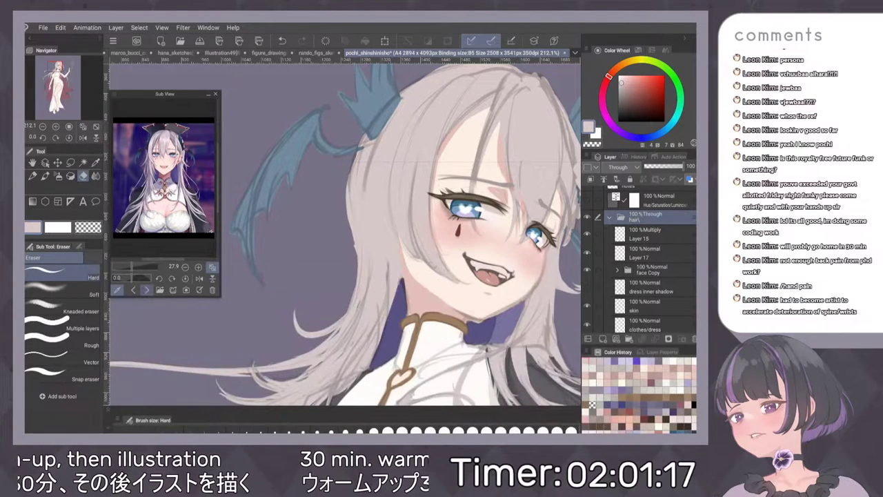
Compare the face with the face Copy folder hidden and shown.
click(587, 270)
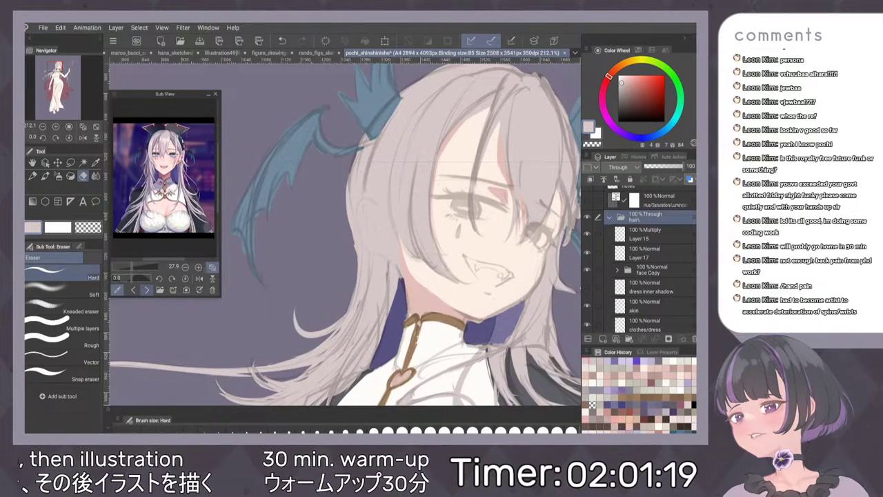
key(ctrl+z)
key(ctrl+y)
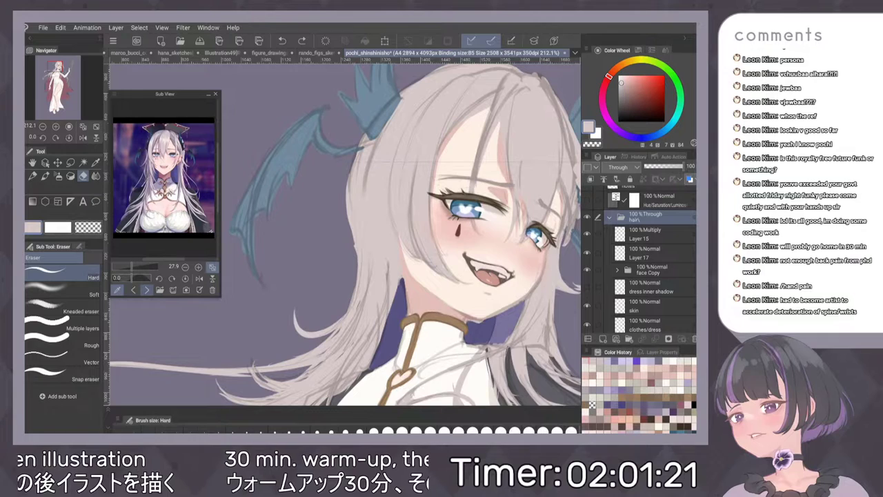
Ready Layer 17 with the Dense watercolor brush in the hair color and examine the long locks beside the collar up close.
click(648, 252)
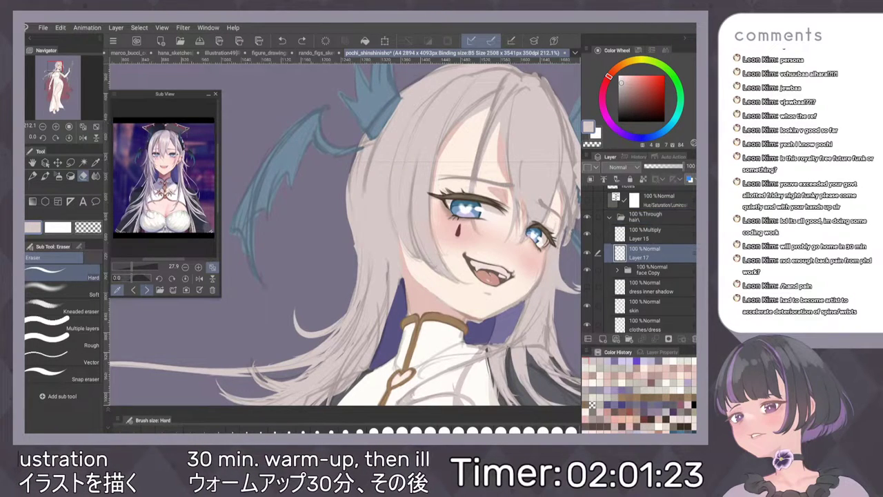
alt+click(375, 209)
key(b)
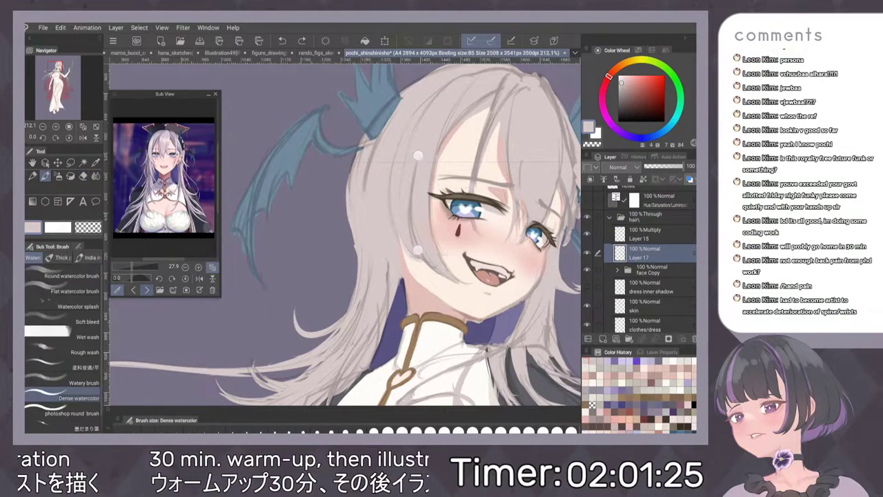
scroll(420, 211, up, 2)
scroll(418, 251, up, 2)
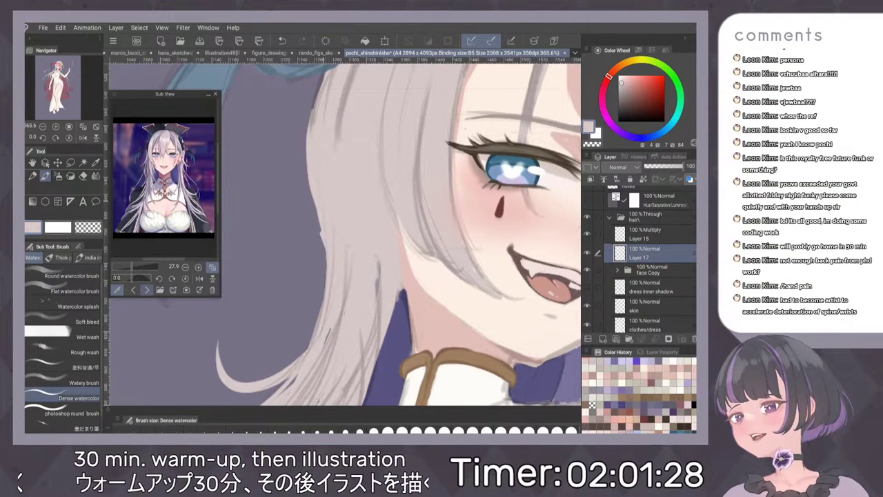
scroll(423, 153, down, 2)
scroll(432, 256, up, 3)
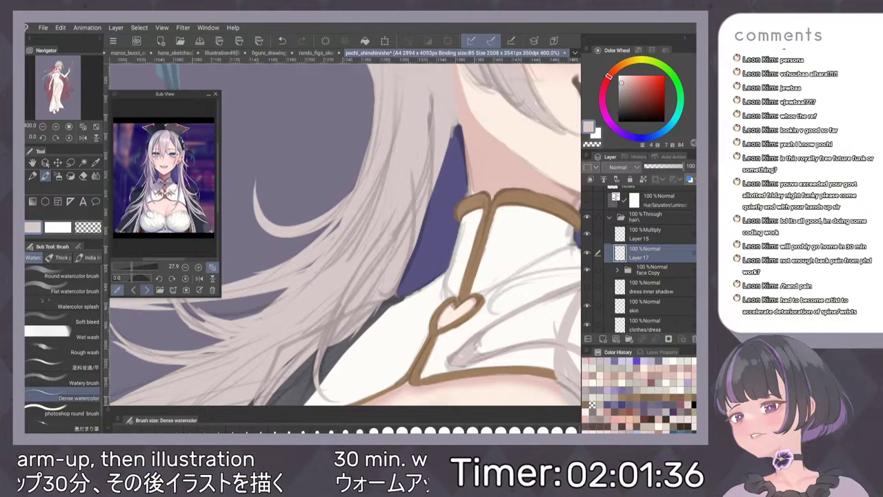
drag(400, 282, 432, 170)
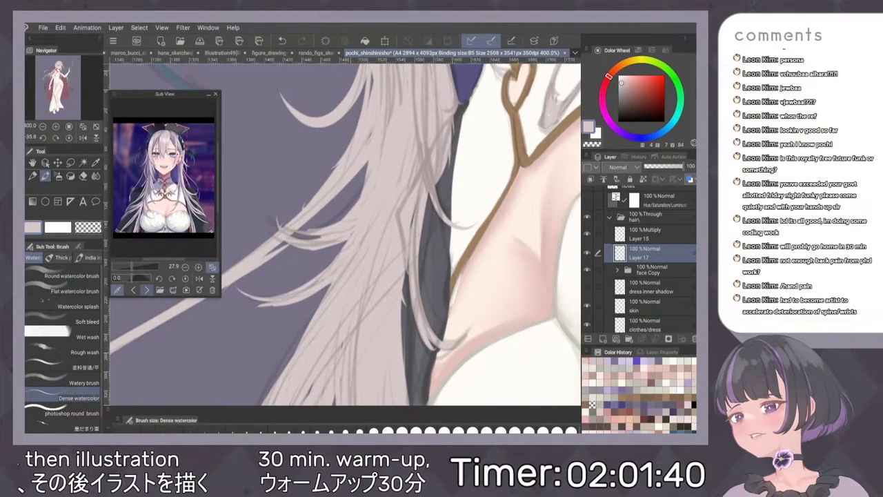
Hide the face Copy folder and delete the dress inner shadow layer.
key(ctrl+0)
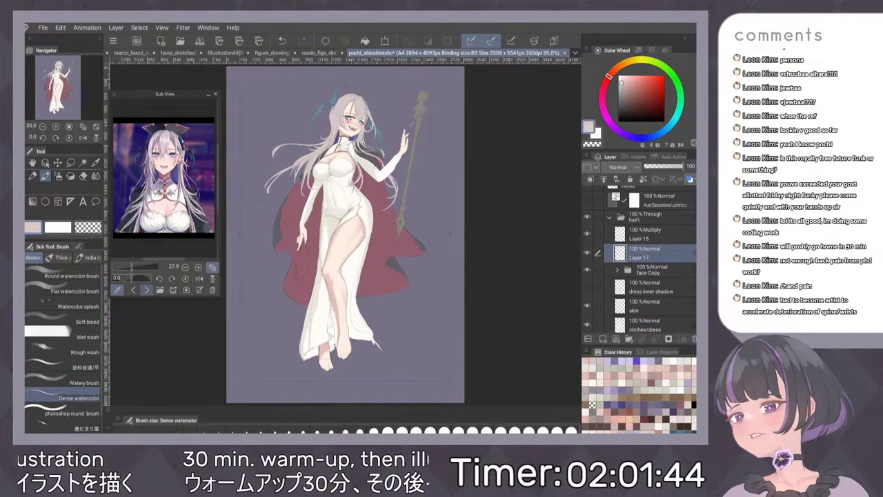
click(587, 270)
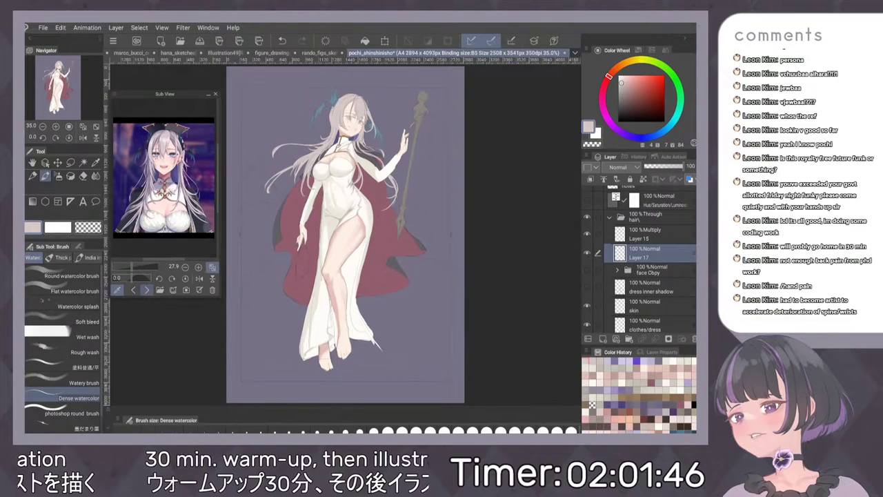
scroll(663, 263, down, 2)
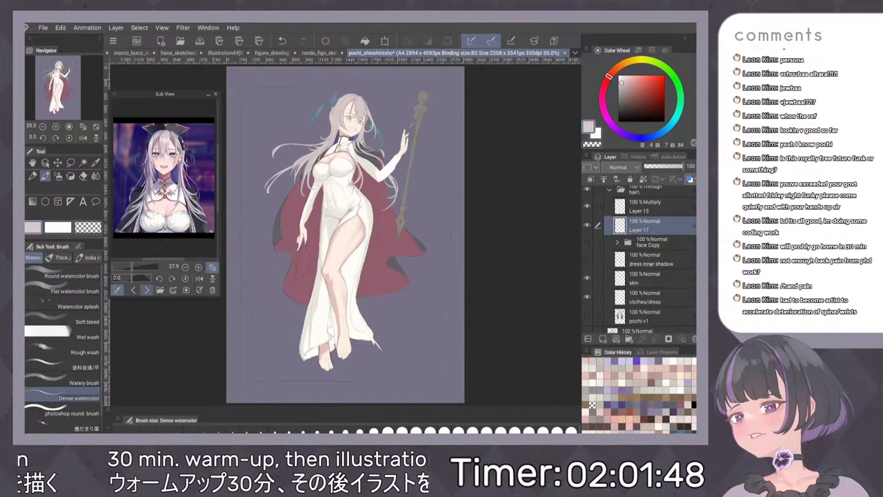
click(587, 259)
click(588, 259)
click(652, 260)
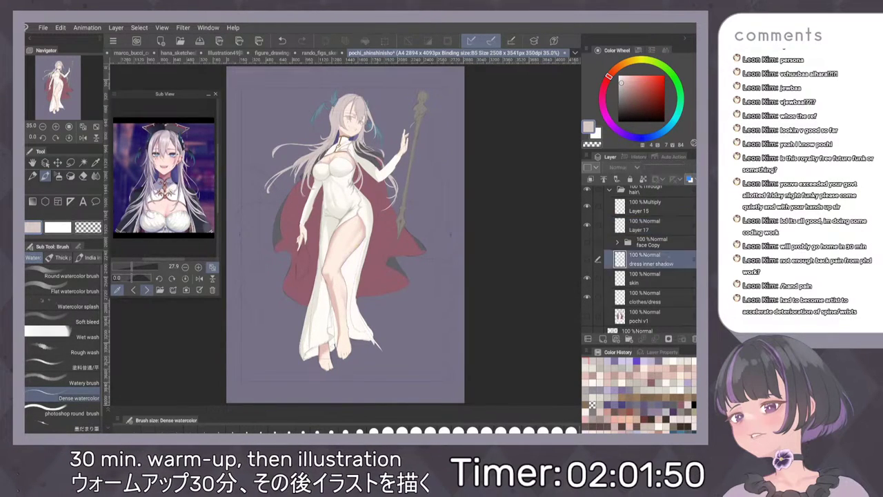
click(694, 339)
click(409, 187)
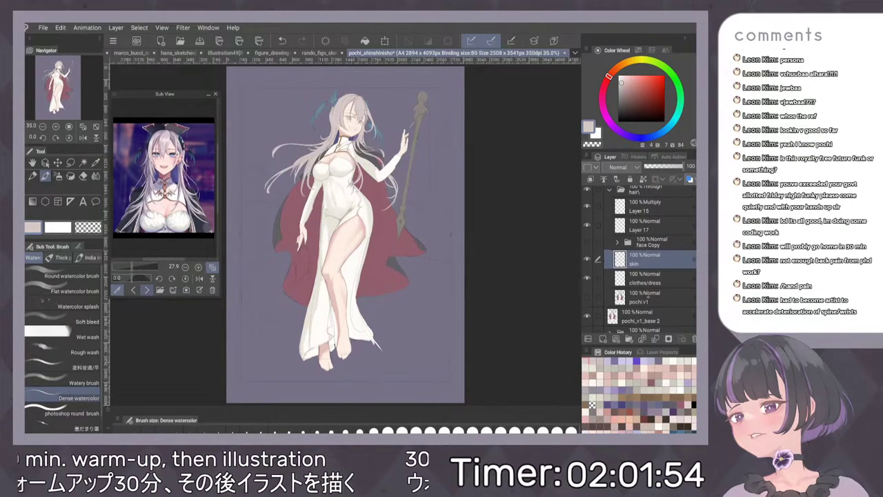
Hide the background layers Layer 36, temp bg and Paper to leave the figure on transparency.
scroll(649, 264, up, 2)
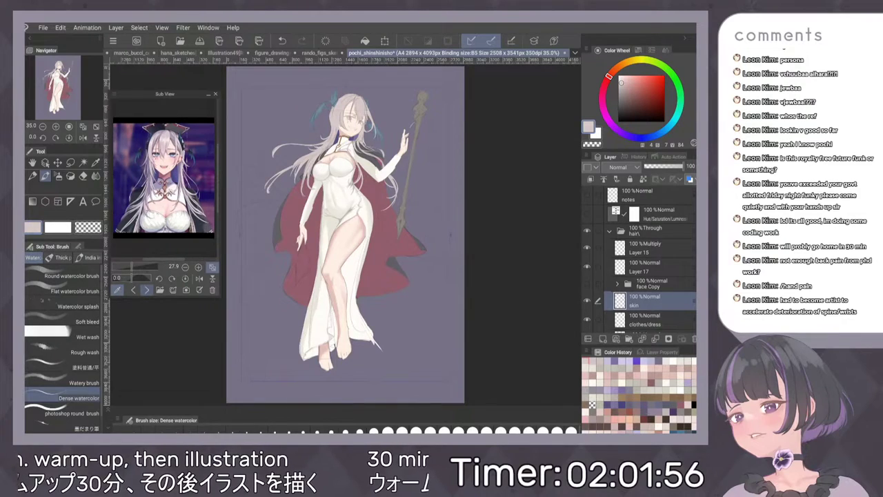
scroll(655, 273, down, 6)
scroll(640, 259, down, 1)
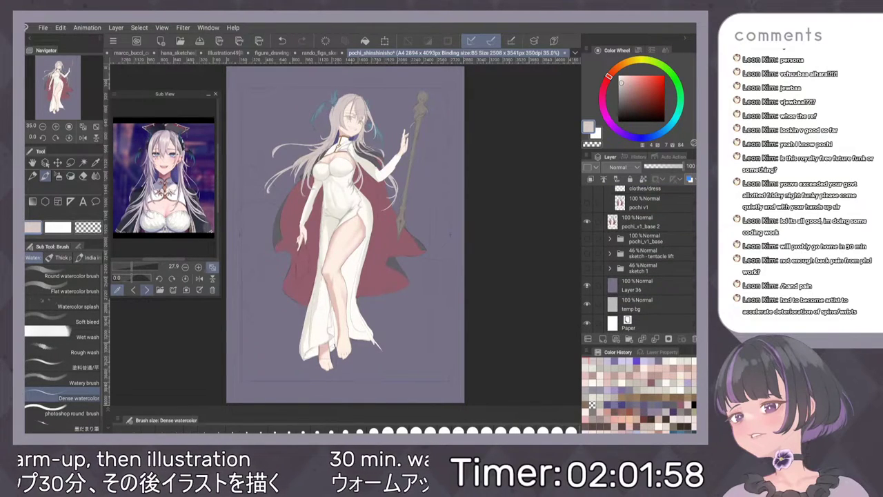
click(587, 285)
click(587, 322)
scroll(659, 268, up, 5)
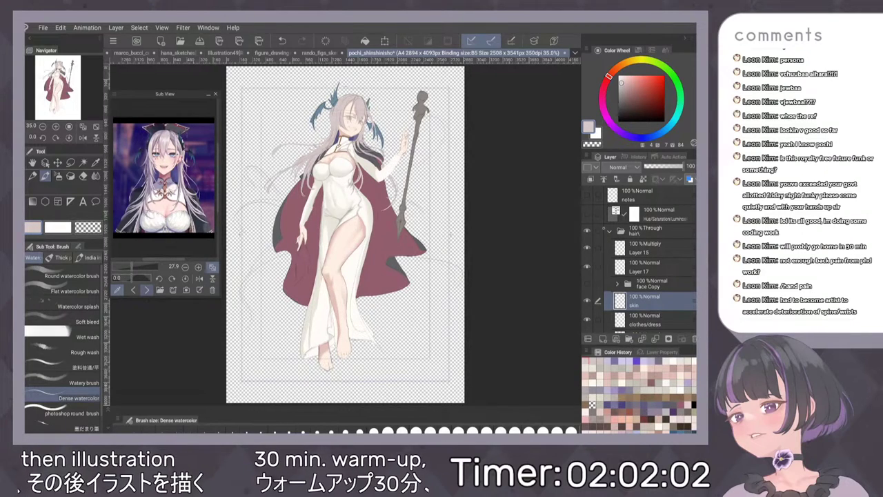
Compare the whole figure with the hair\ folder hidden and shown to check what its layers contribute.
click(609, 231)
click(609, 231)
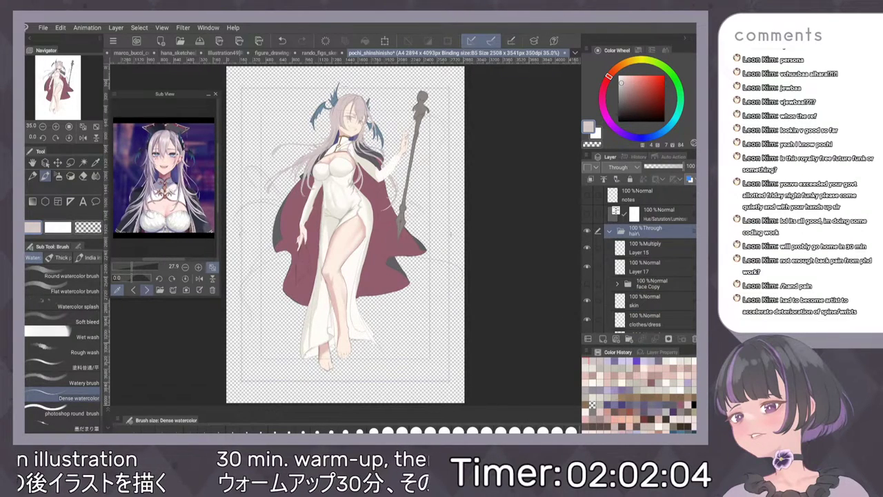
click(587, 231)
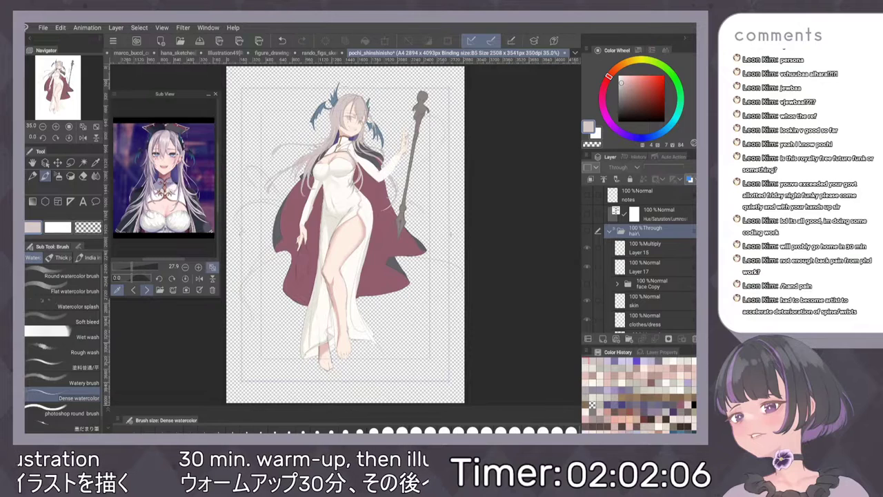
click(588, 232)
click(588, 231)
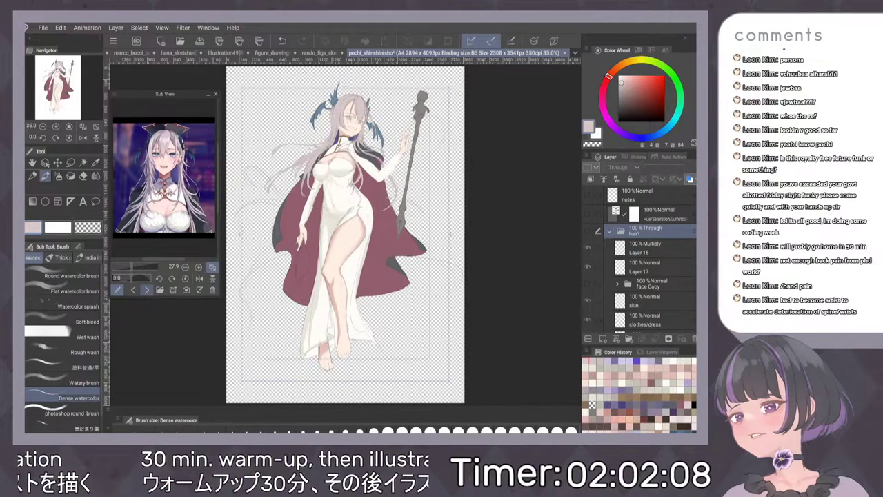
scroll(640, 259, down, 2)
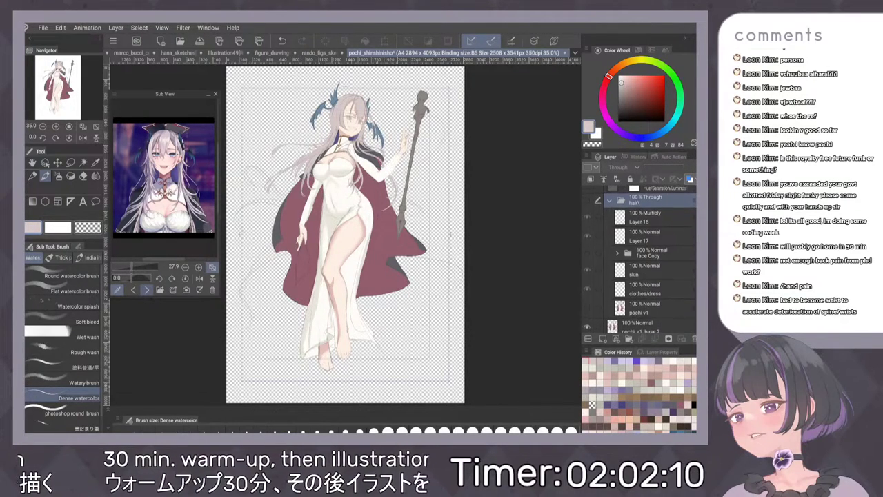
scroll(640, 259, down, 1)
scroll(640, 260, up, 2)
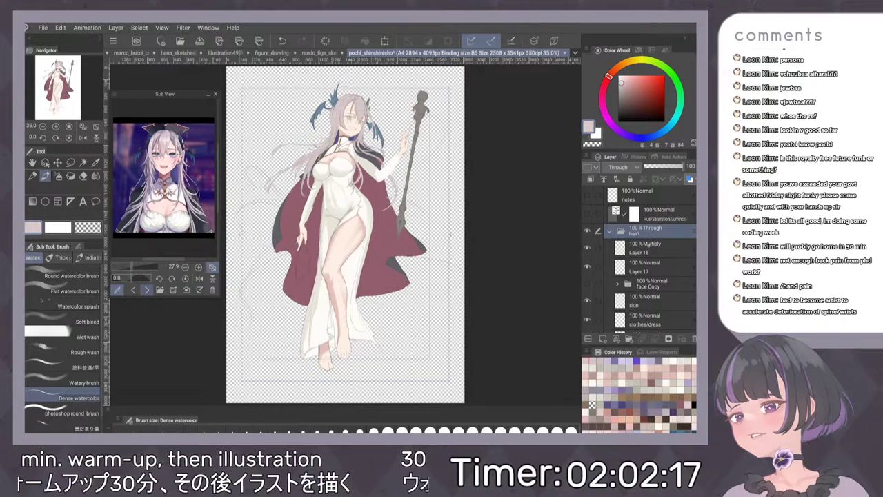
double_click(636, 234)
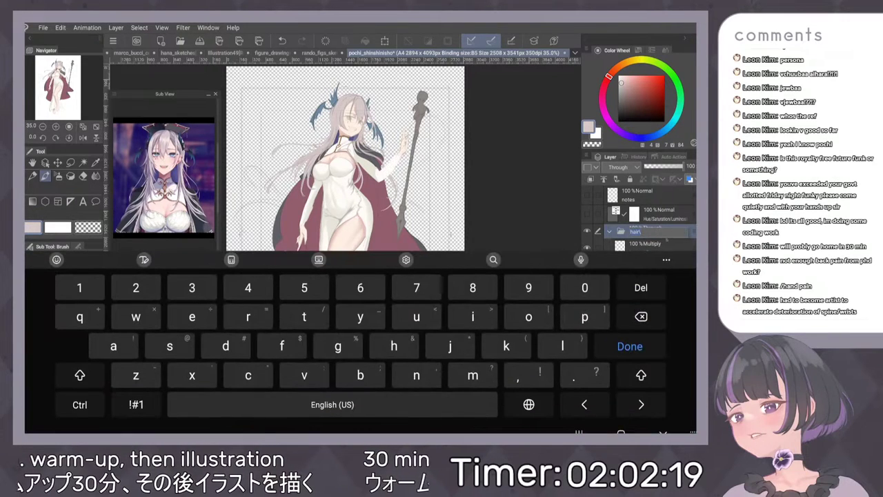
key(Return)
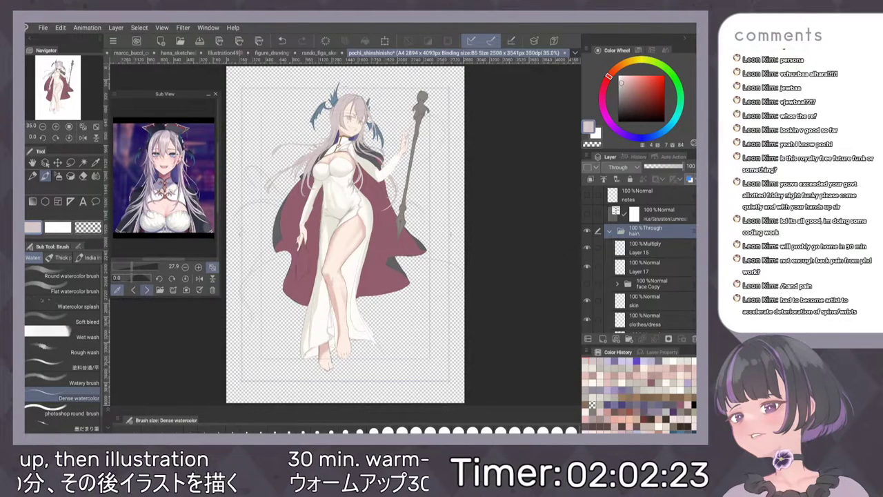
scroll(640, 260, down, 2)
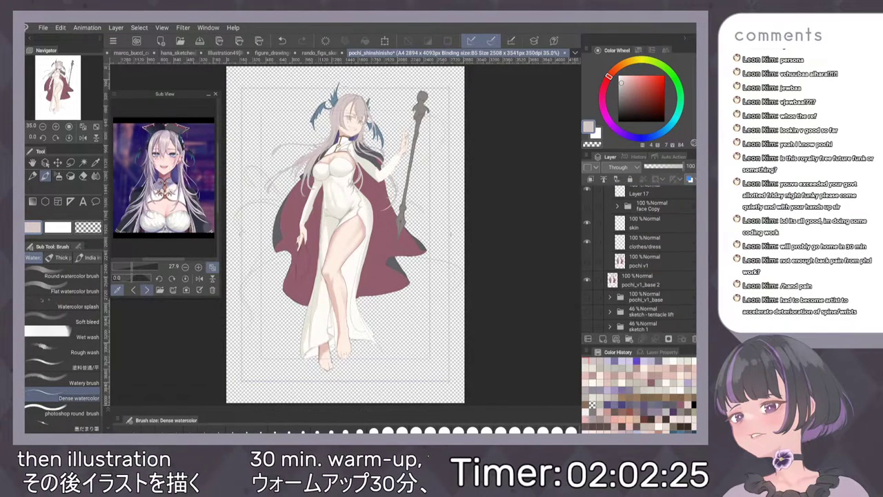
scroll(640, 259, up, 2)
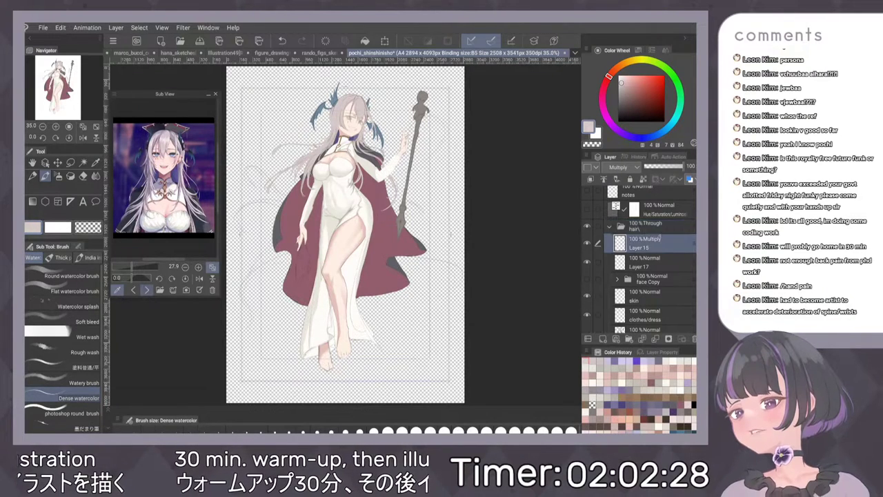
Set the hair\ folder's blending mode to Normal and put Layer 15 and Layer 17 in a new folder above it.
click(625, 167)
click(612, 205)
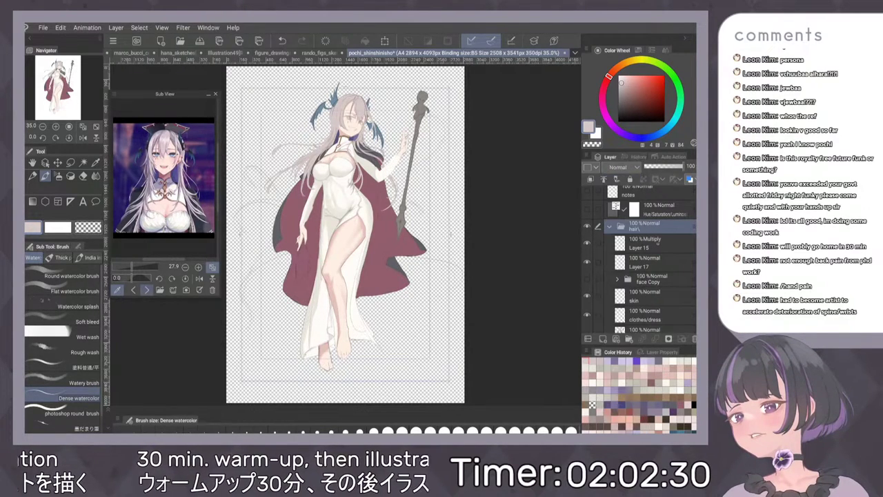
key(ctrl+g)
drag(648, 243, 647, 220)
double_click(640, 227)
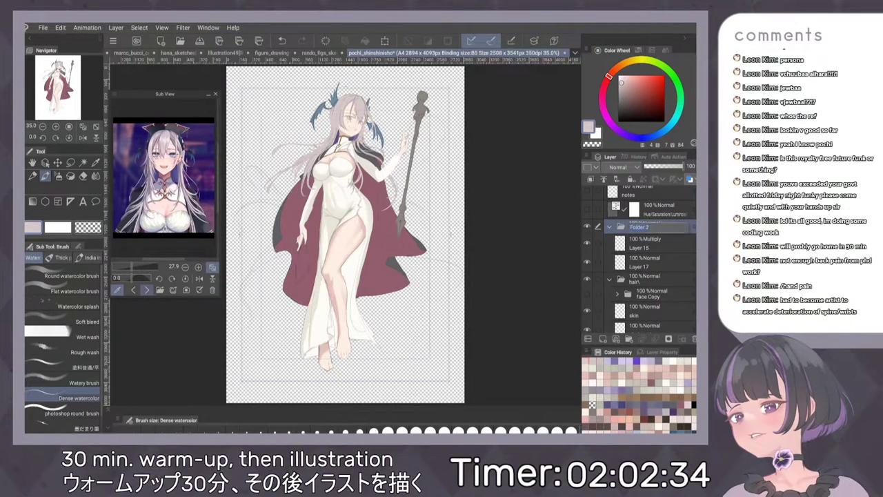
Set the new folder holding Layer 15 and Layer 17 to Through blending and name it hair.
click(617, 167)
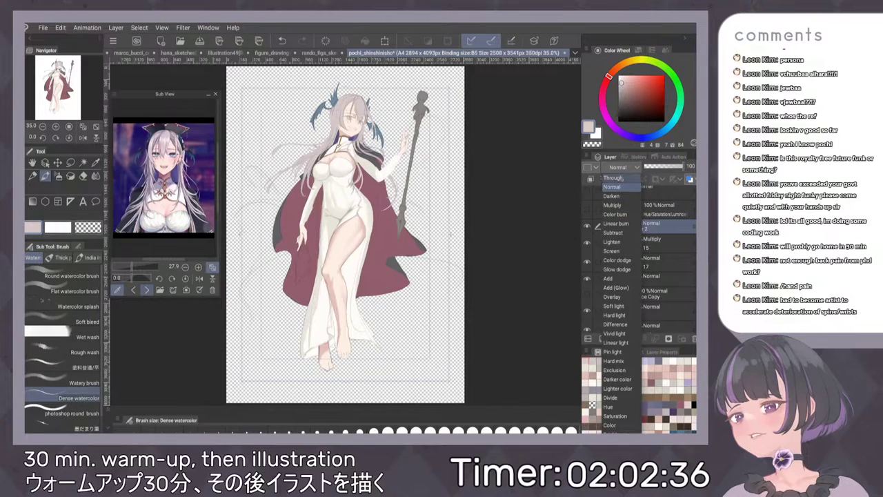
click(623, 179)
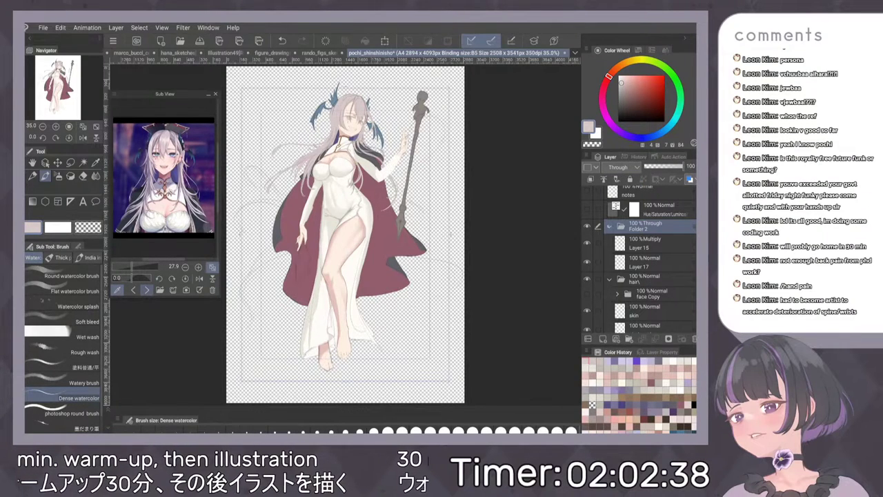
double_click(639, 230)
key(Return)
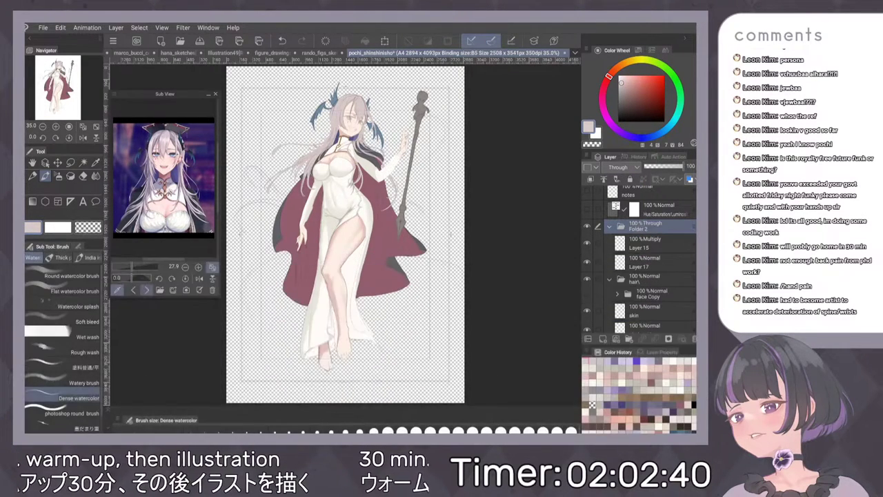
Rename the hair\ folder as whatever.
double_click(639, 282)
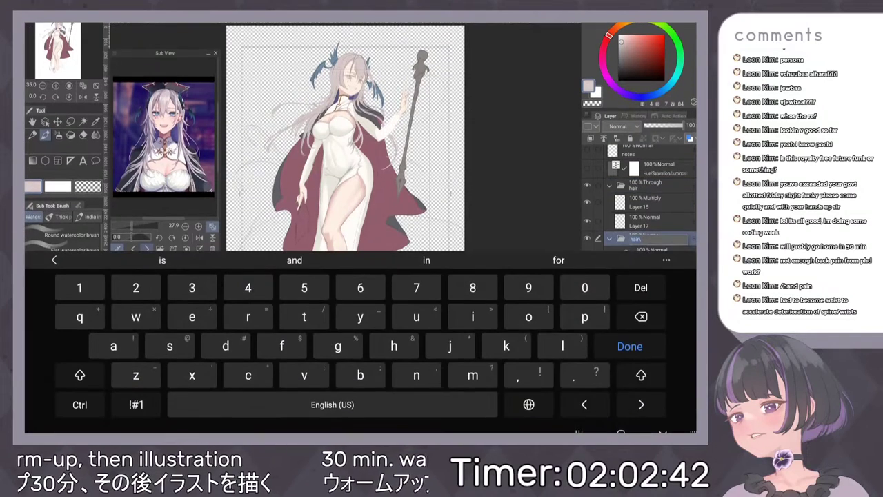
text(what)
key(Return)
text(ever)
key(Return)
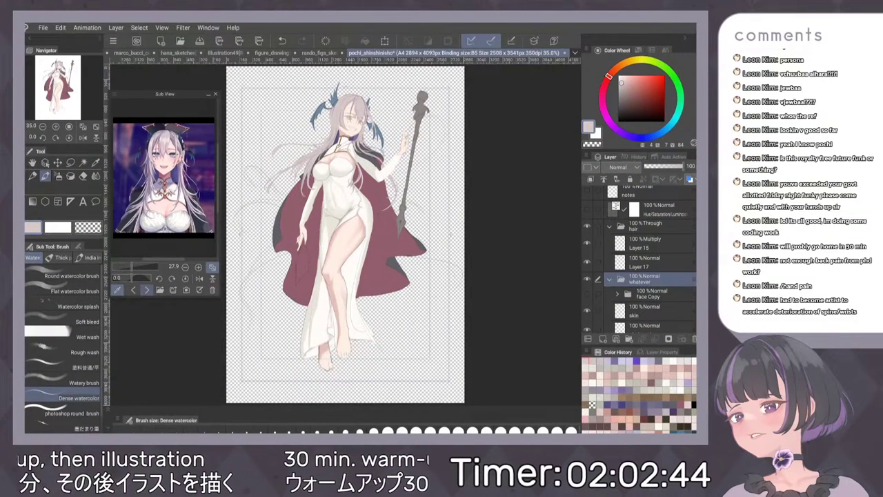
Collapse and hide the hair folder, then merge the remaining visible layers into a new layer.
click(609, 226)
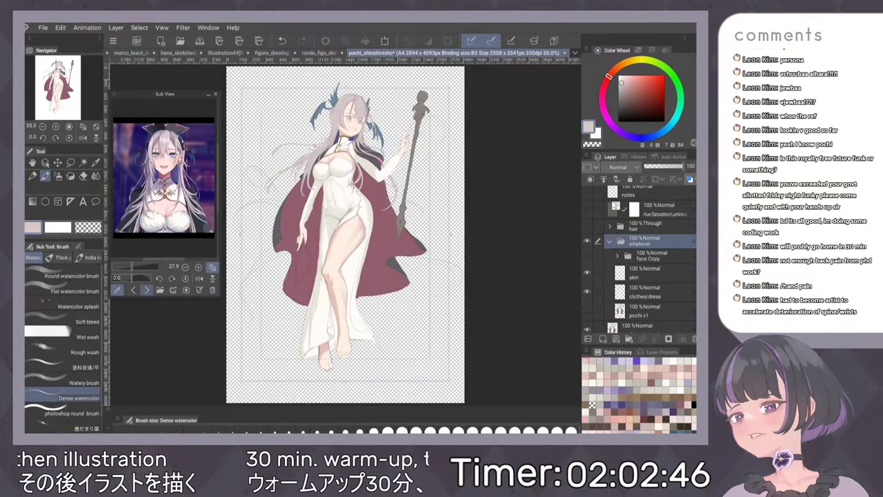
scroll(639, 259, down, 1)
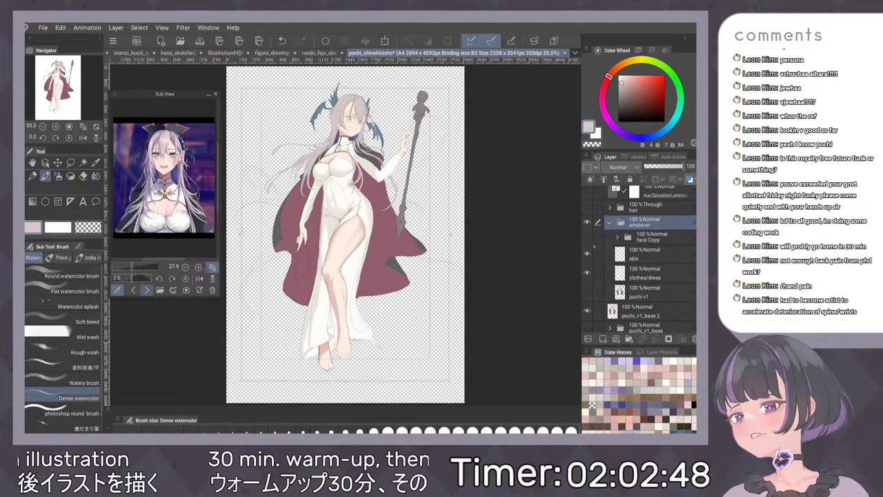
click(587, 311)
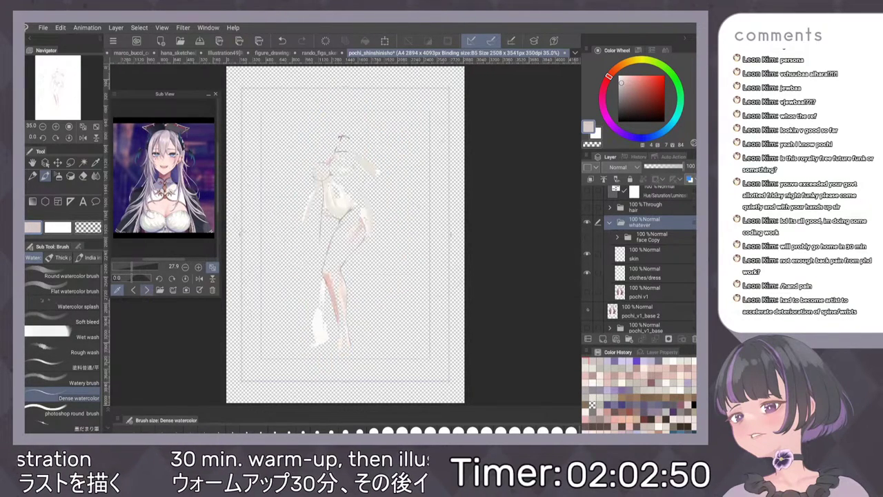
click(587, 311)
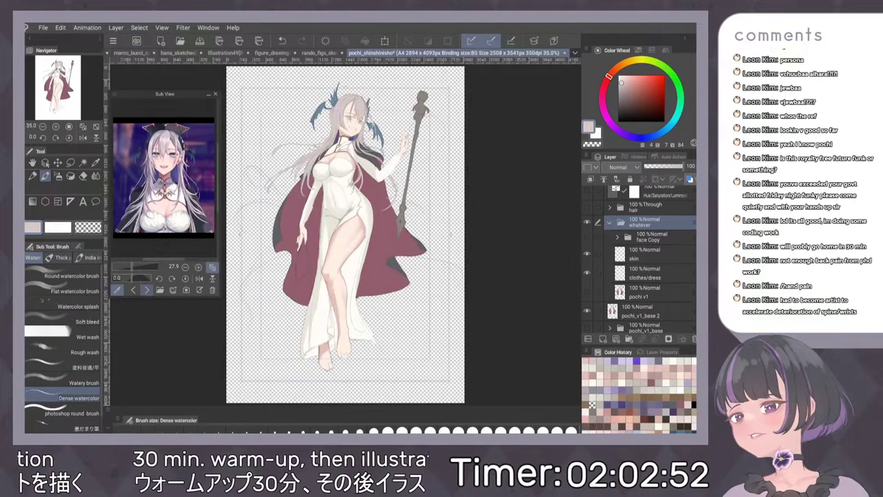
click(116, 28)
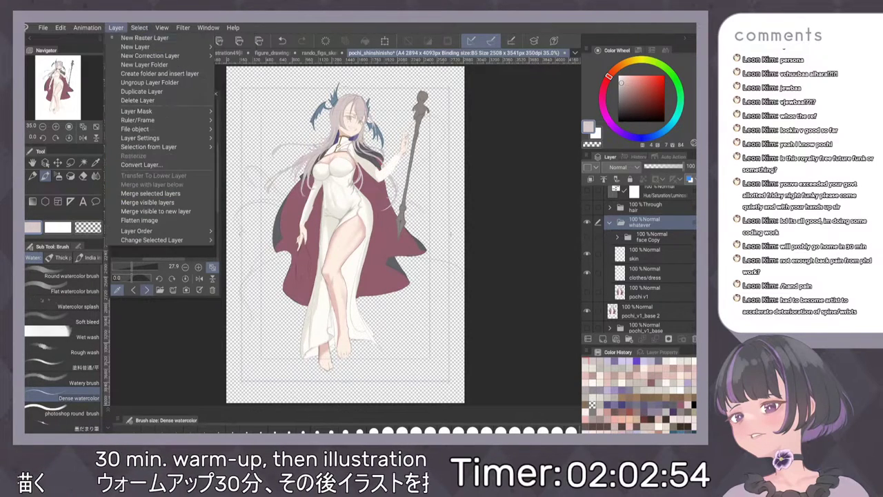
click(157, 212)
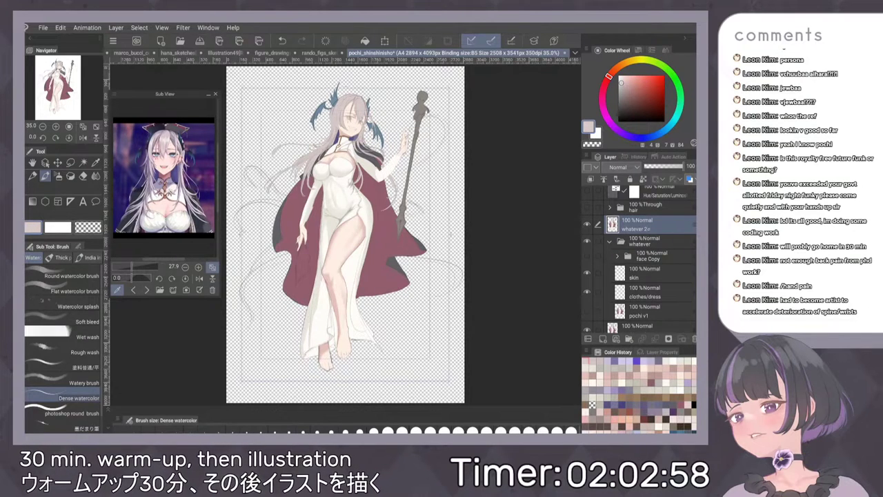
Rename the merged figure layer as pochi base v2.
double_click(651, 229)
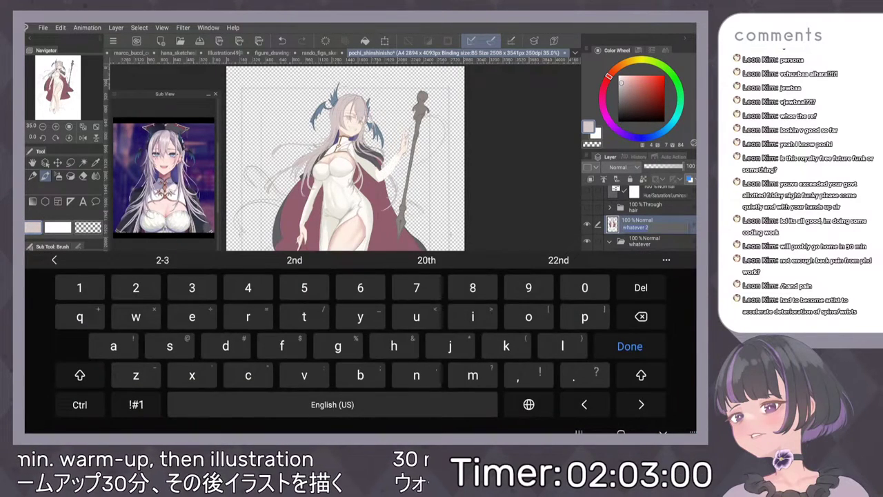
text(pochi base v2)
key(Return)
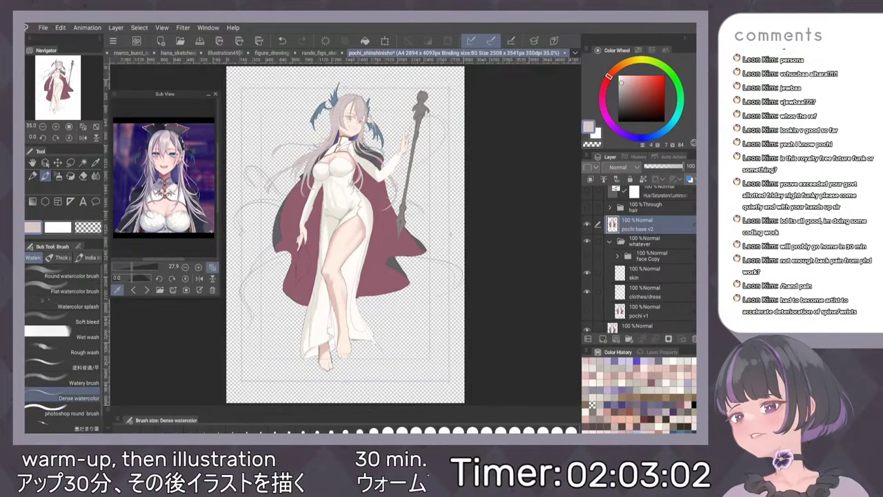
Hide the whatever folder and pochi_v1_base 2, and show Layer 36, temp bg, Paper and the hair folder.
click(610, 241)
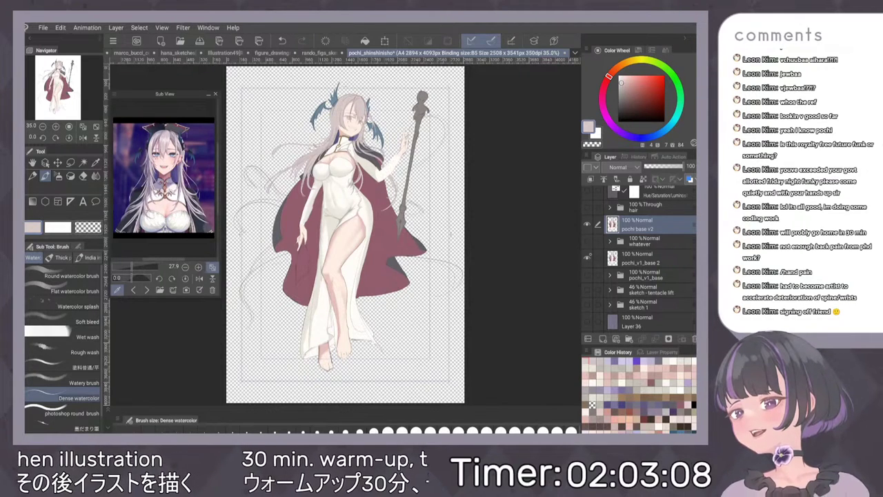
scroll(642, 262, down, 1)
scroll(642, 262, down, 1)
click(588, 286)
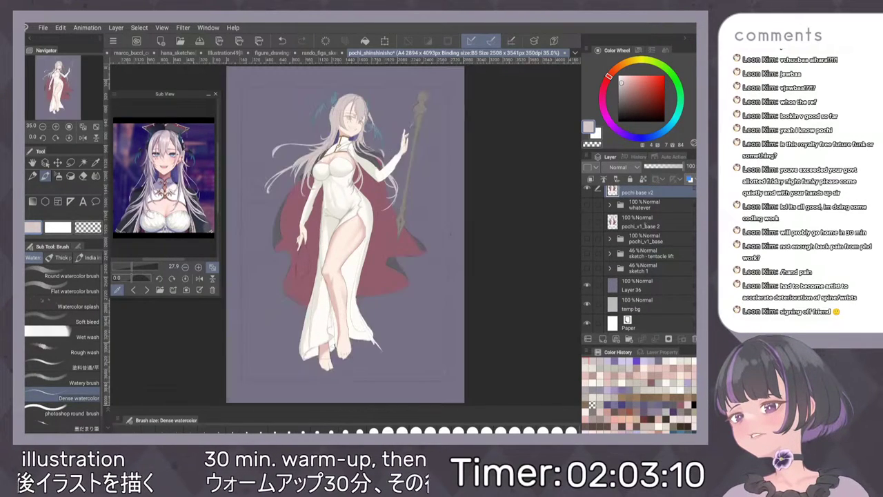
scroll(642, 262, up, 2)
scroll(642, 262, up, 1)
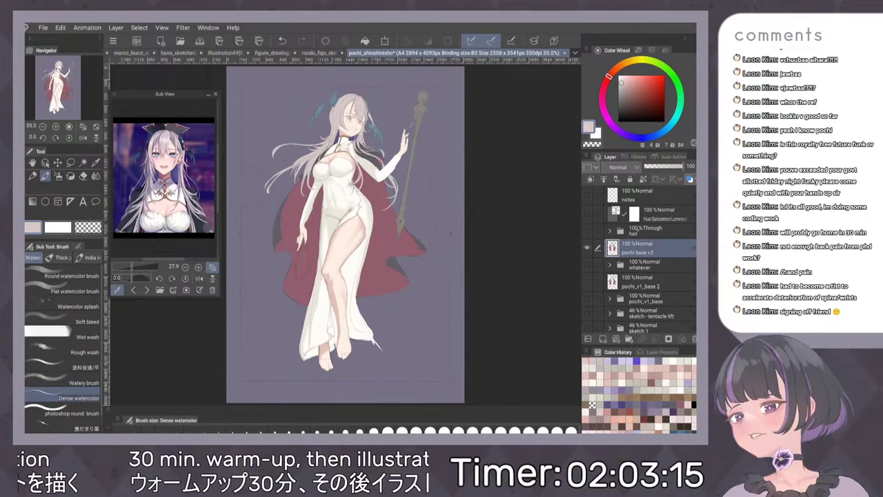
click(588, 231)
scroll(440, 99, up, 5)
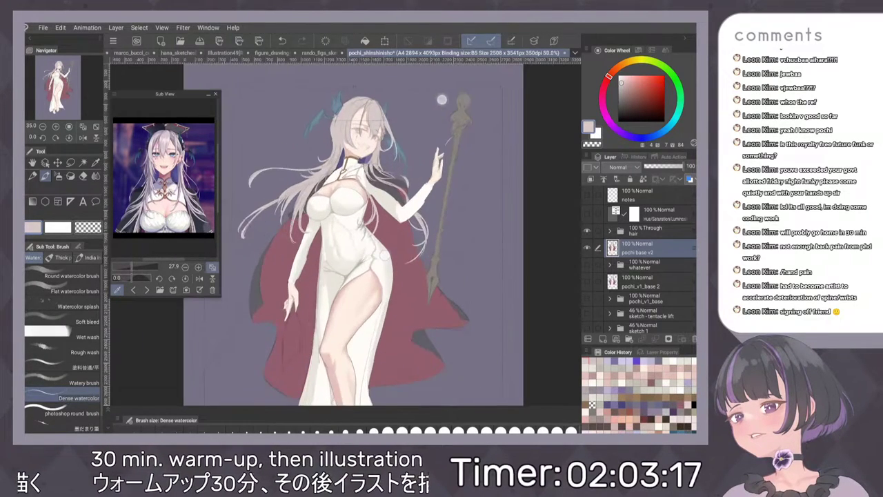
Expand the hair folder, check what Layer 17 contributes by hiding and showing it, and make it the active layer.
scroll(415, 184, up, 3)
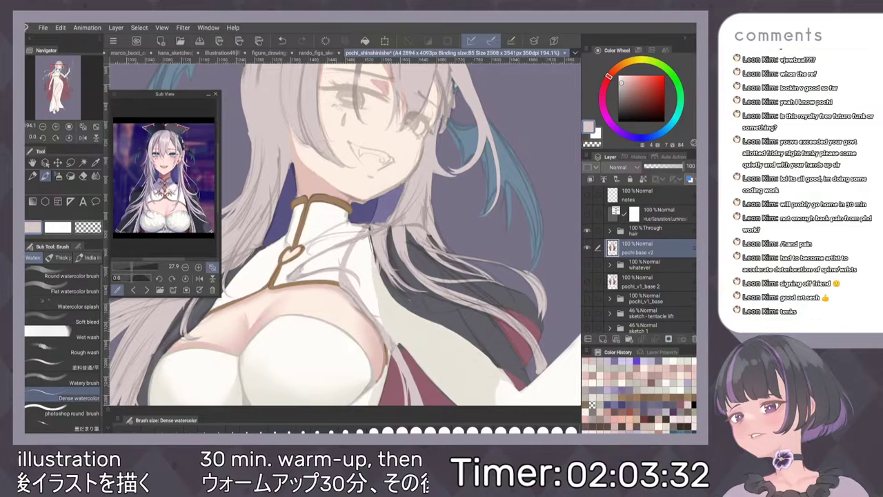
click(610, 231)
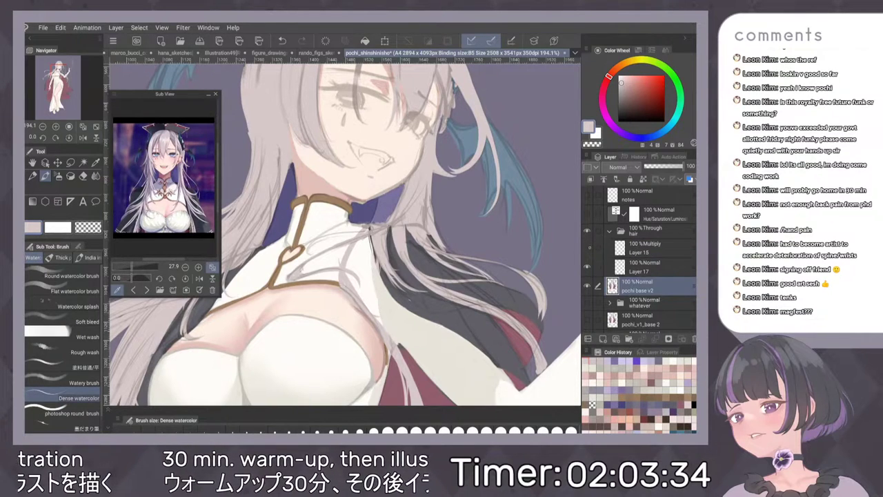
click(588, 267)
click(587, 267)
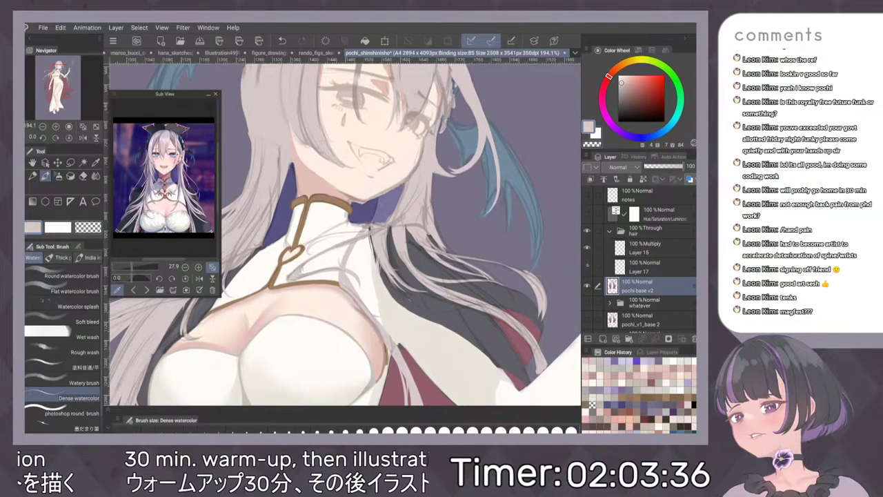
click(587, 267)
click(587, 267)
click(645, 267)
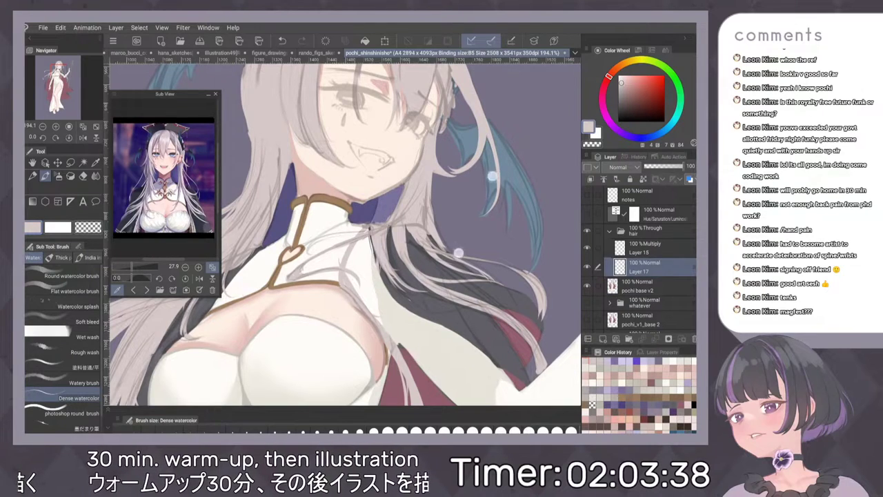
Touch up the loose hair strand hanging beside the chest on Layer 17 with the 厚塗り鉛筆 pencil.
scroll(476, 166, down, 3)
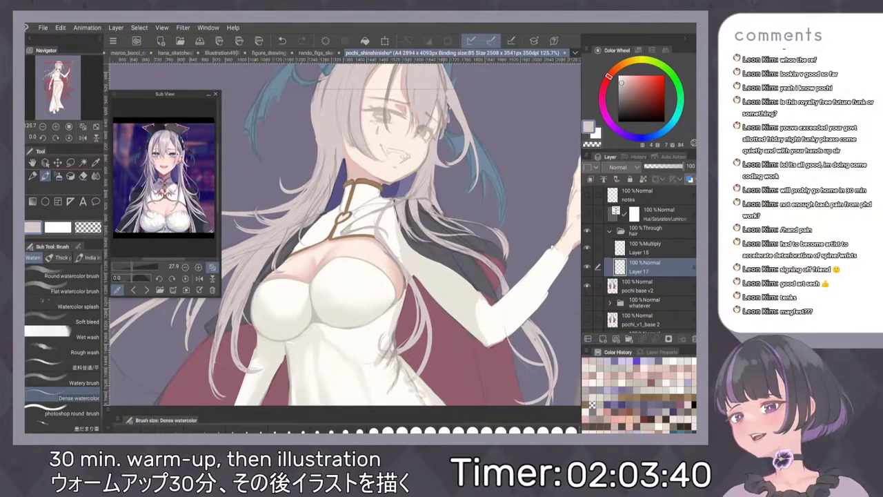
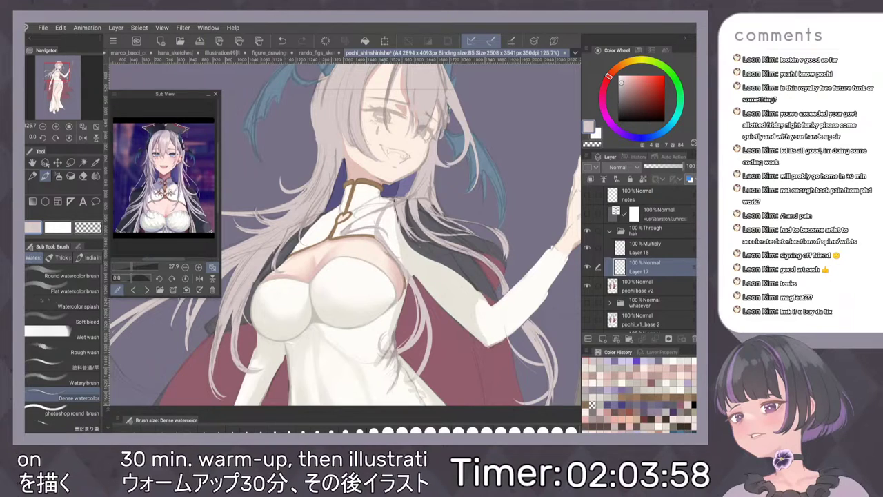
key(ctrl+0)
scroll(415, 186, up, 2)
key(ctrl+plus)
key(ctrl+plus)
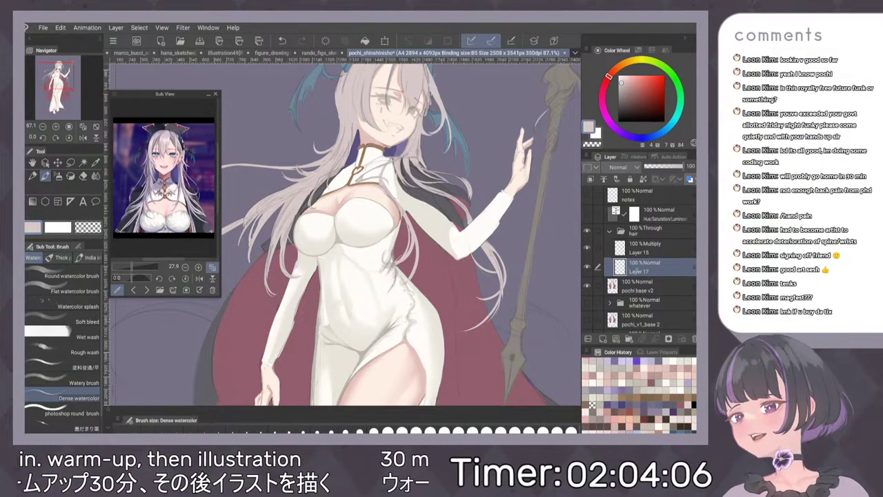
scroll(345, 233, up, 5)
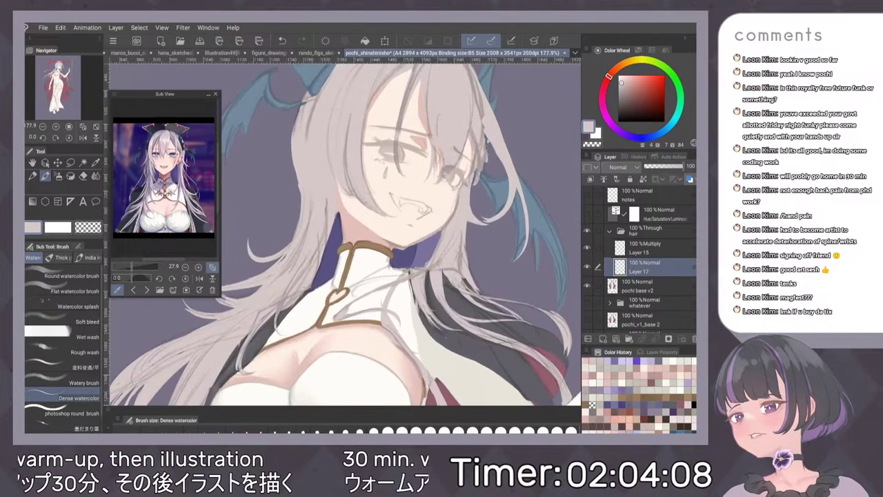
click(32, 176)
scroll(466, 226, down, 3)
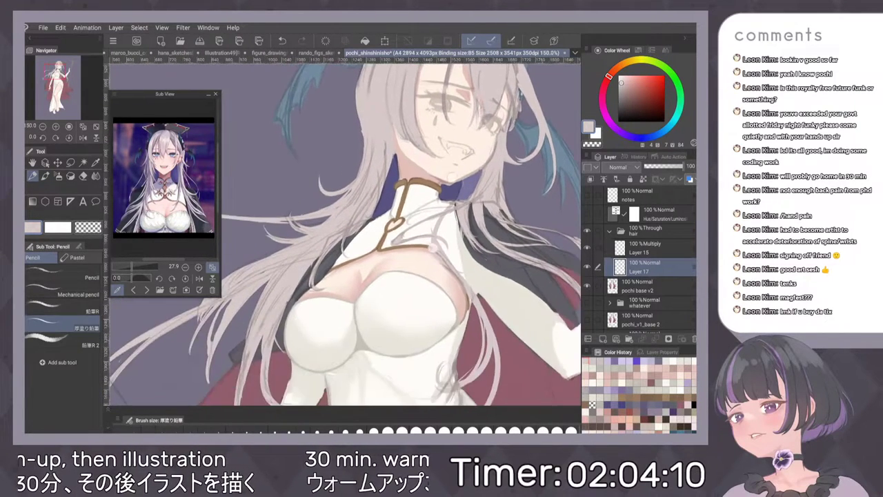
scroll(467, 226, up, 1)
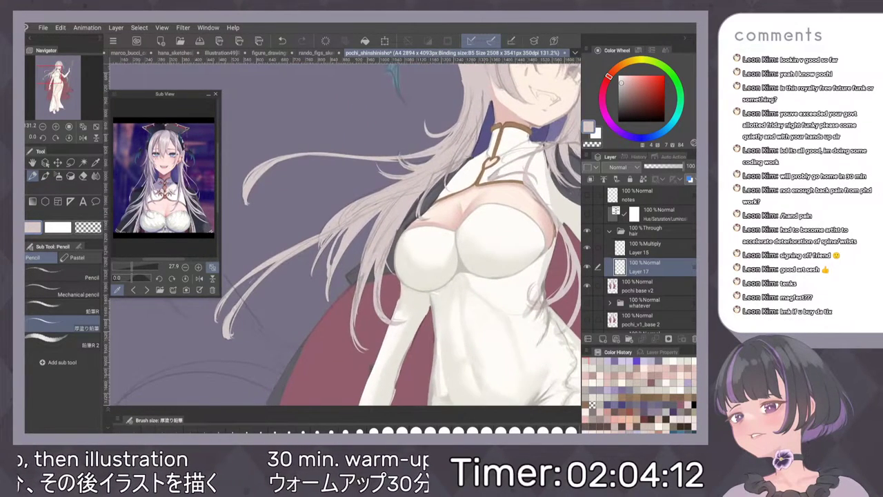
scroll(387, 231, up, 1)
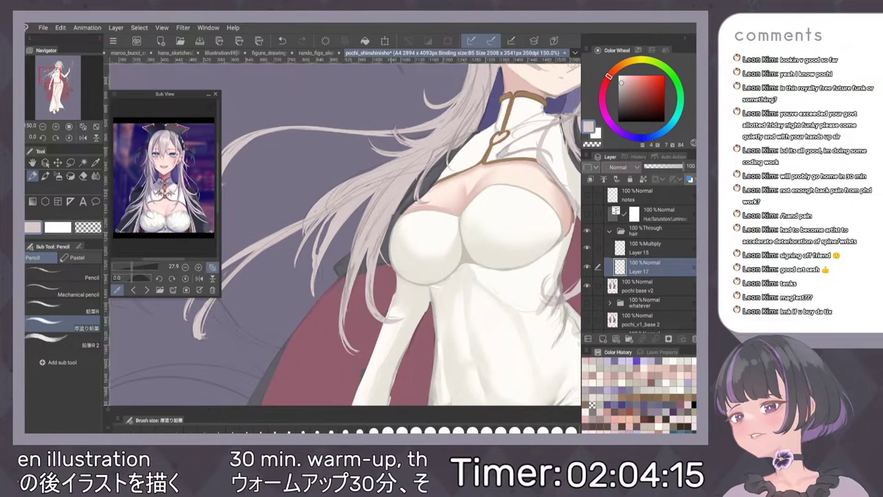
drag(350, 273, 345, 307)
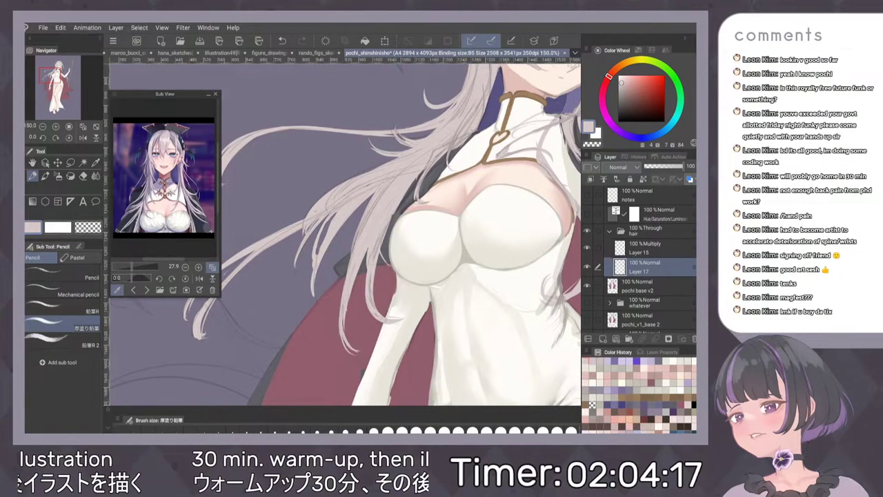
Fill and smooth the loose hair strands beside the chest and upper arm with the G-pen.
key(p)
scroll(349, 319, up, 1)
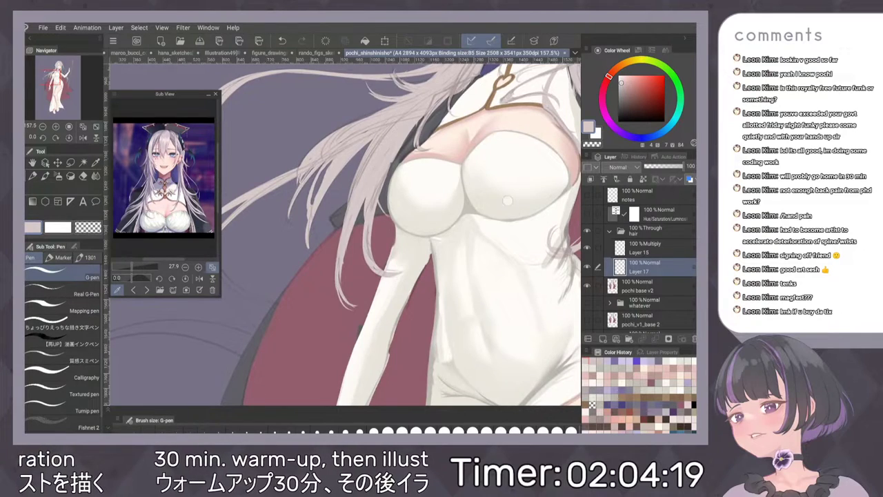
drag(508, 200, 504, 196)
drag(368, 205, 377, 177)
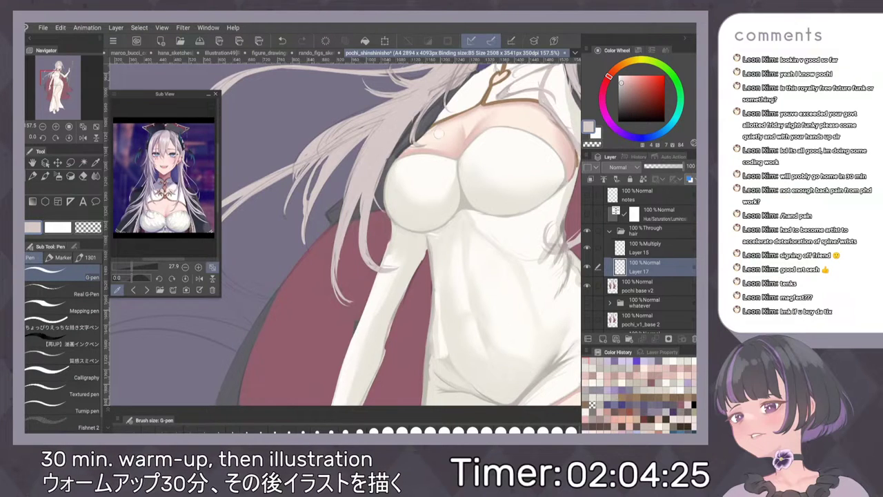
drag(345, 234, 399, 247)
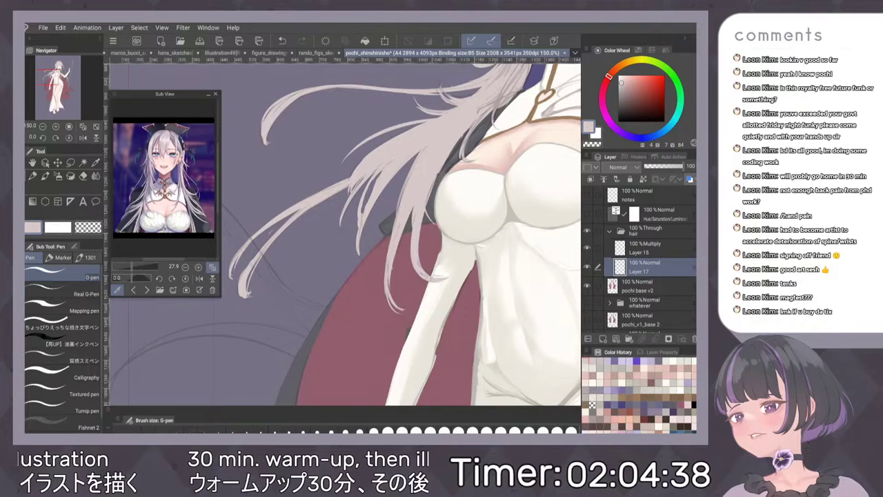
scroll(461, 194, up, 3)
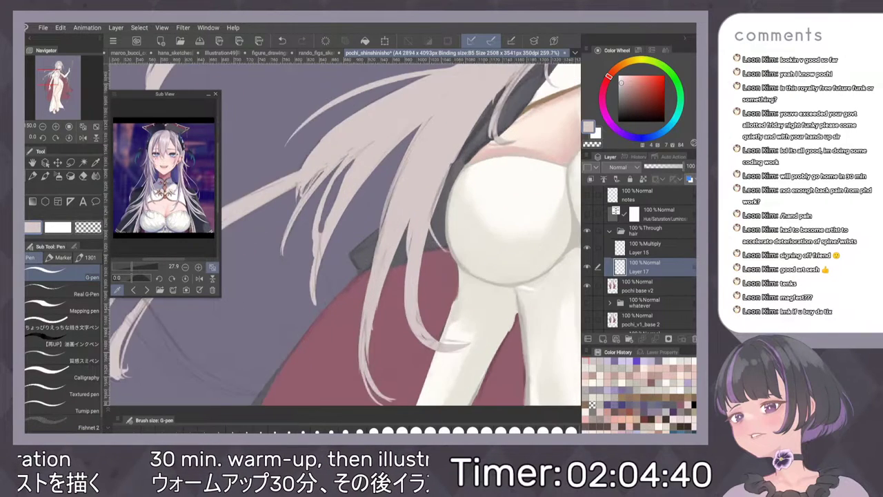
mouse_move(314, 236)
mouse_down()
mouse_move(312, 259)
mouse_move(321, 213)
mouse_up()
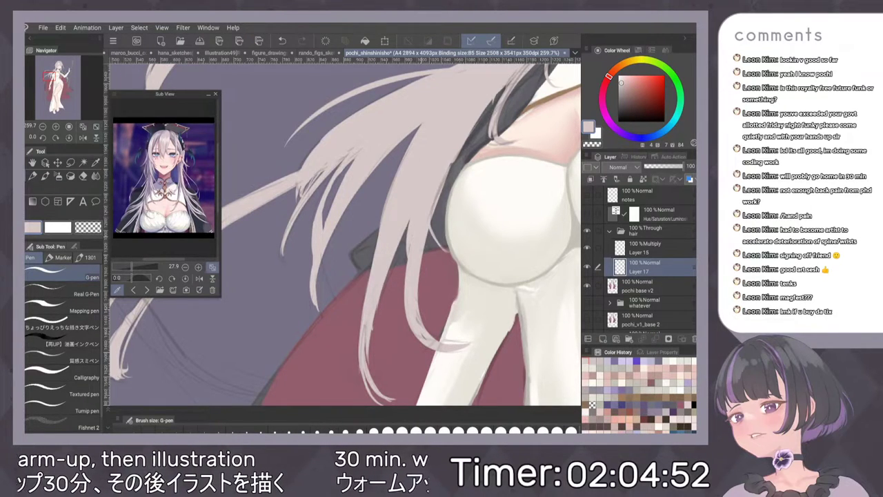
Thicken and clean the edges of the long forked strand that sweeps outward beyond the cape with the G-pen.
scroll(496, 201, up, 3)
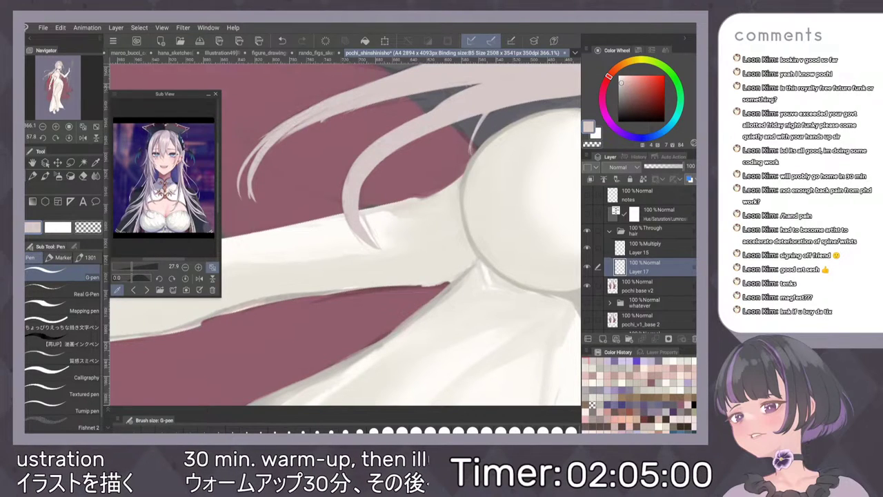
scroll(479, 130, down, 5)
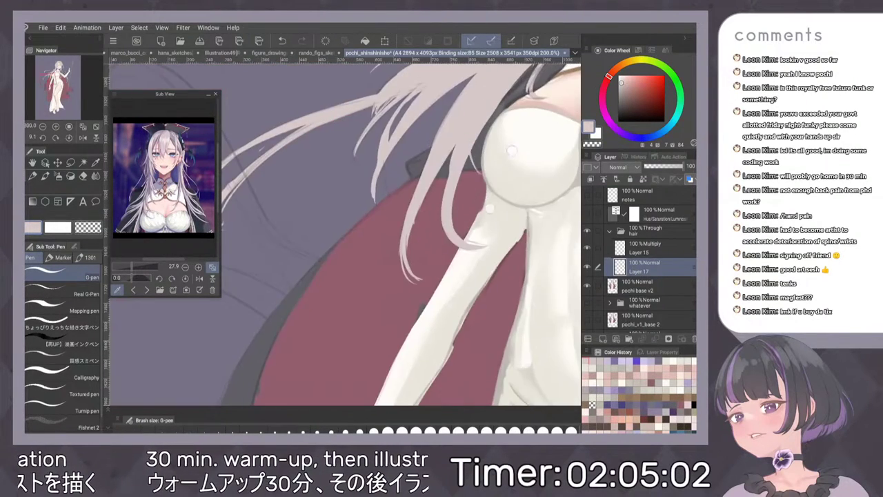
scroll(385, 207, up, 5)
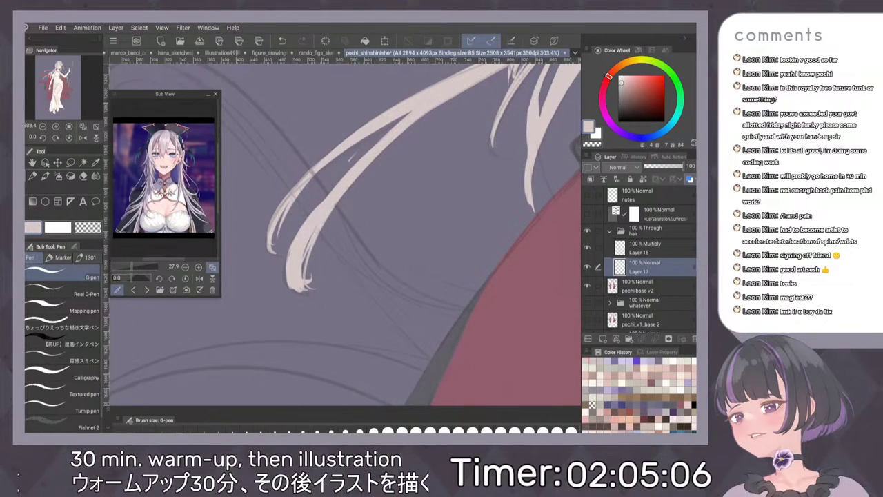
drag(344, 177, 287, 280)
drag(385, 136, 341, 178)
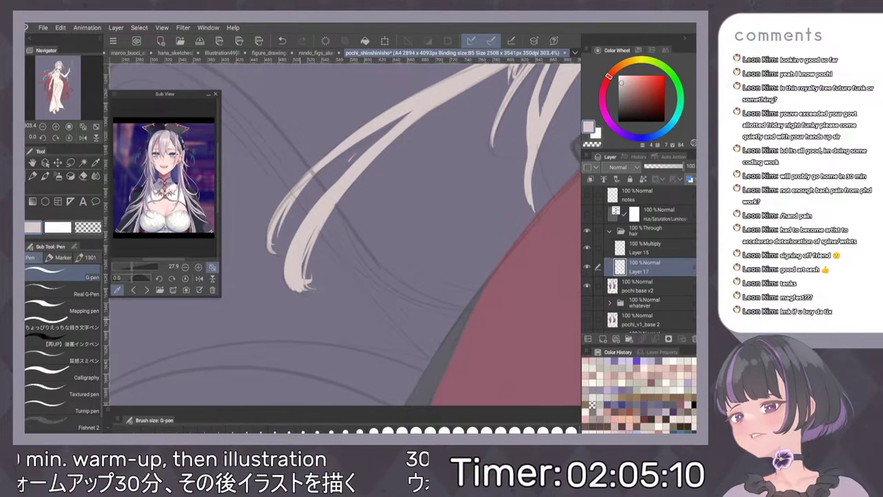
Clean the rough tip of the long forked strand on pochi base v2 and extend it into a thin outward curl on Layer 17.
click(641, 287)
drag(309, 293, 296, 292)
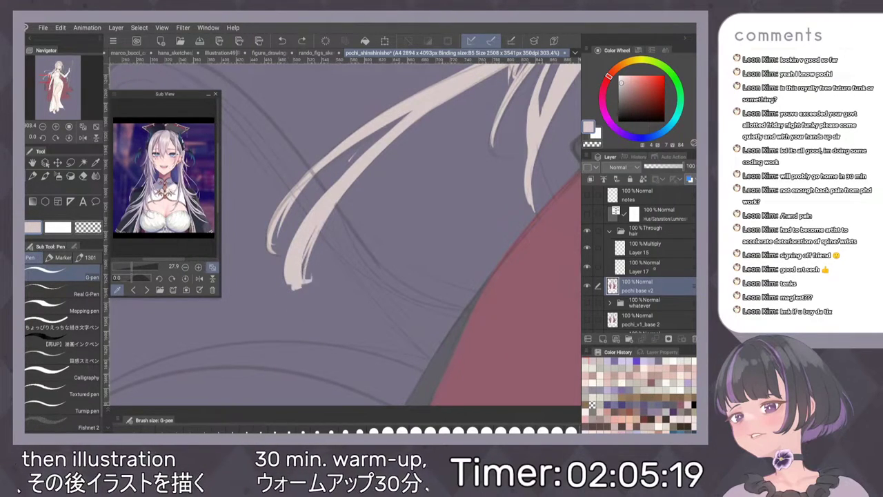
key(alt+bracketright)
mouse_move(289, 286)
mouse_down()
mouse_move(329, 287)
mouse_move(343, 278)
mouse_move(344, 295)
mouse_move(357, 283)
mouse_up()
key(ctrl+z)
drag(302, 278, 315, 229)
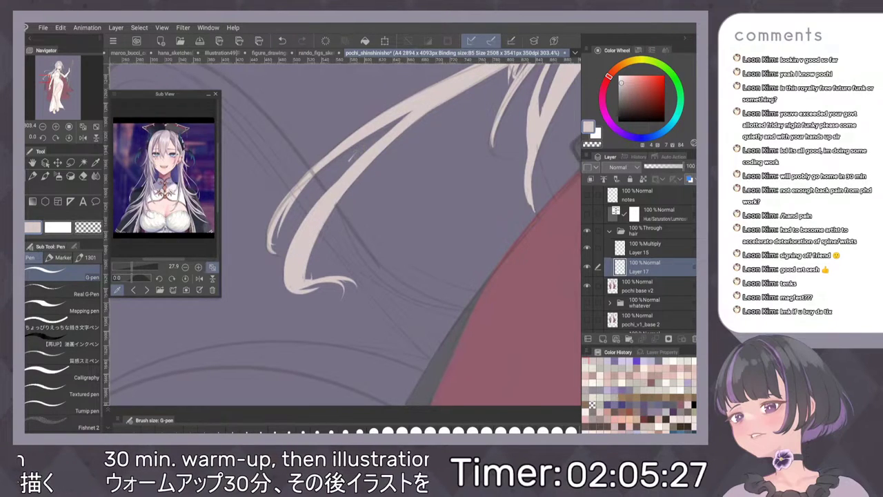
click(645, 286)
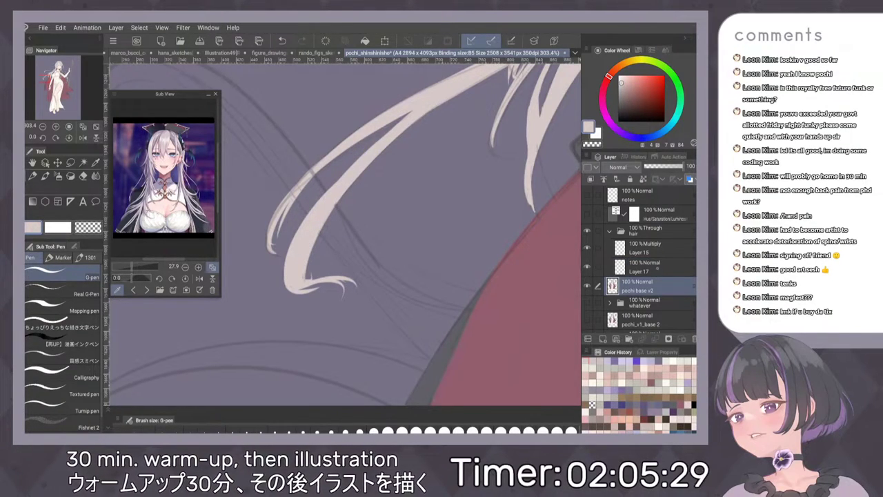
click(645, 267)
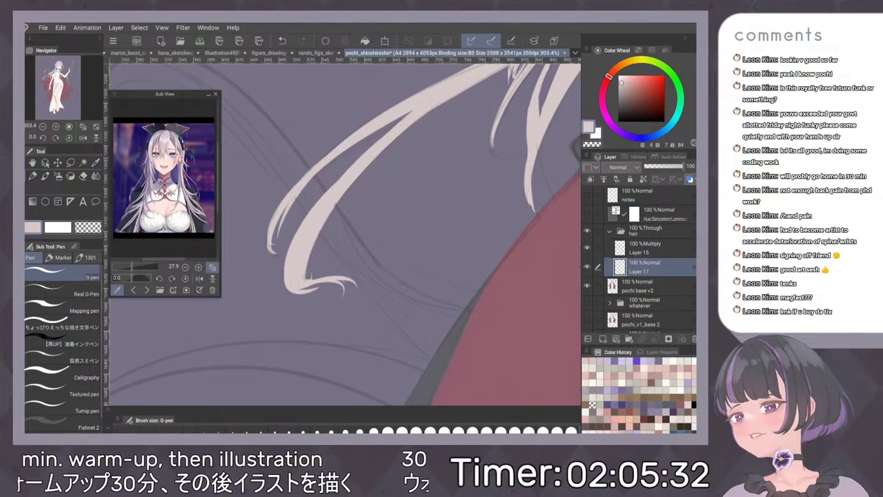
Smooth the upper stretch of the forked strand on Layer 17, from the split up to where it leaves the main hair mass.
drag(343, 142, 316, 165)
drag(412, 111, 311, 179)
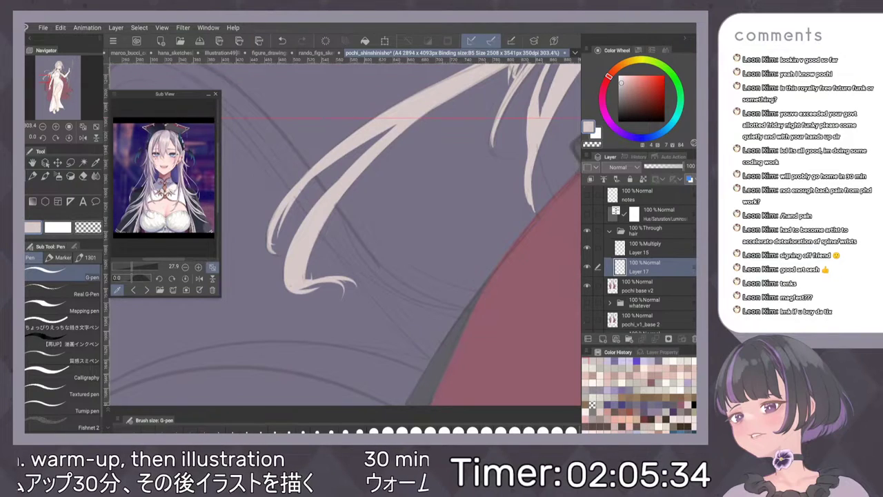
key(ctrl+z)
scroll(485, 218, up, 3)
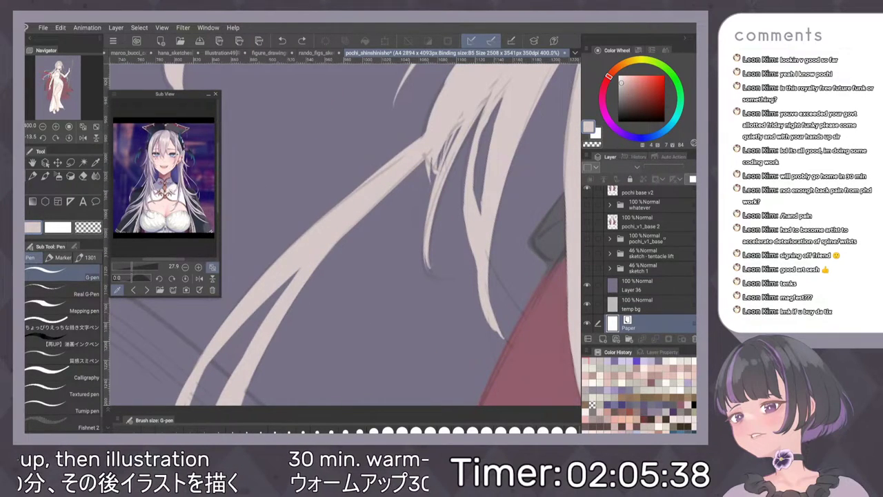
scroll(642, 261, up, 3)
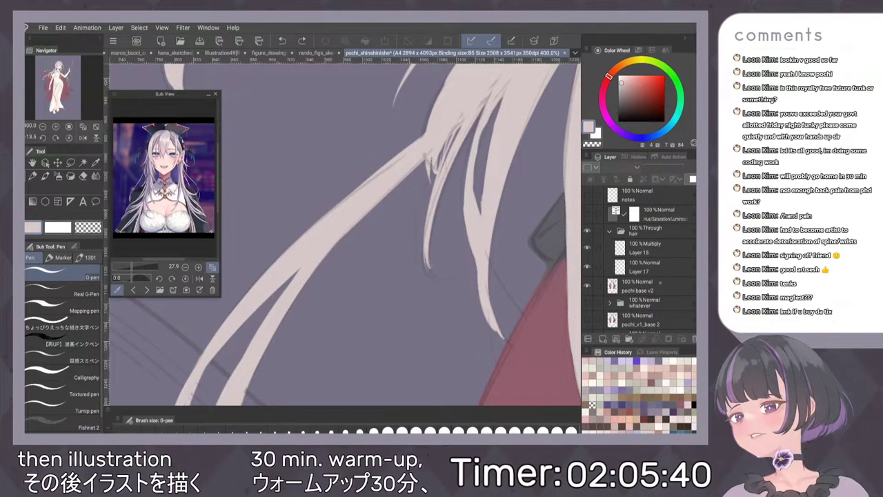
click(646, 267)
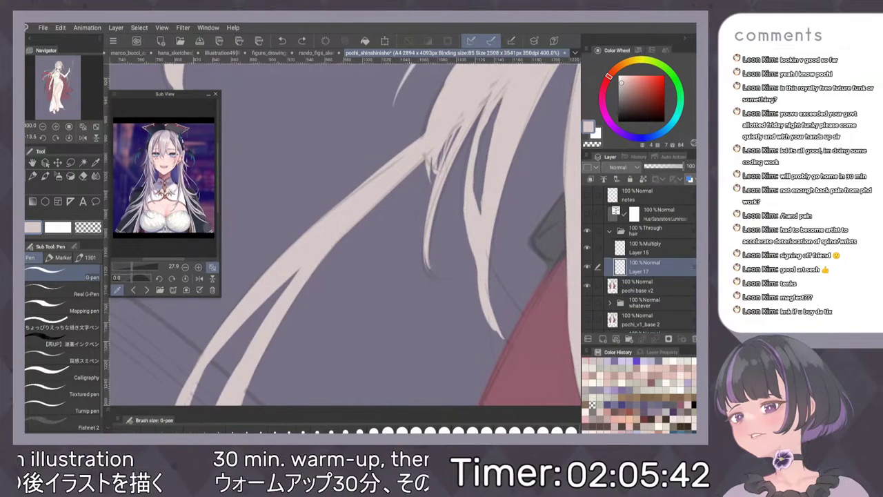
drag(499, 263, 495, 263)
drag(374, 182, 328, 228)
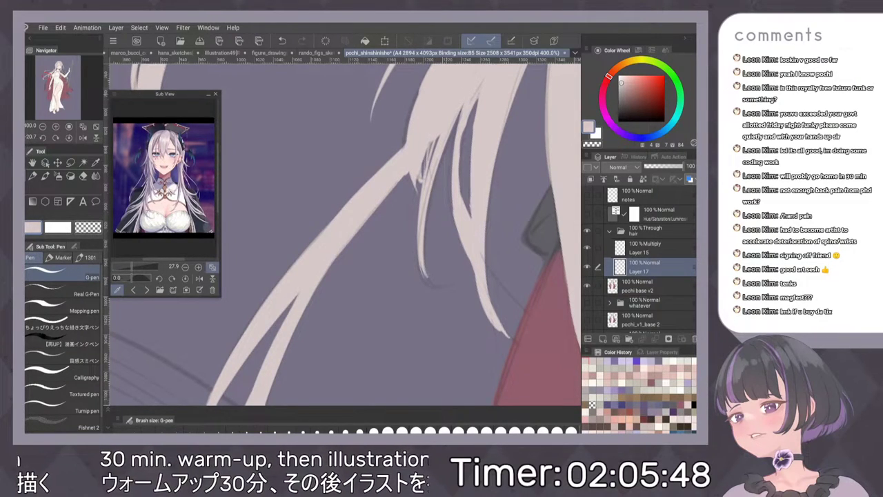
drag(522, 101, 490, 154)
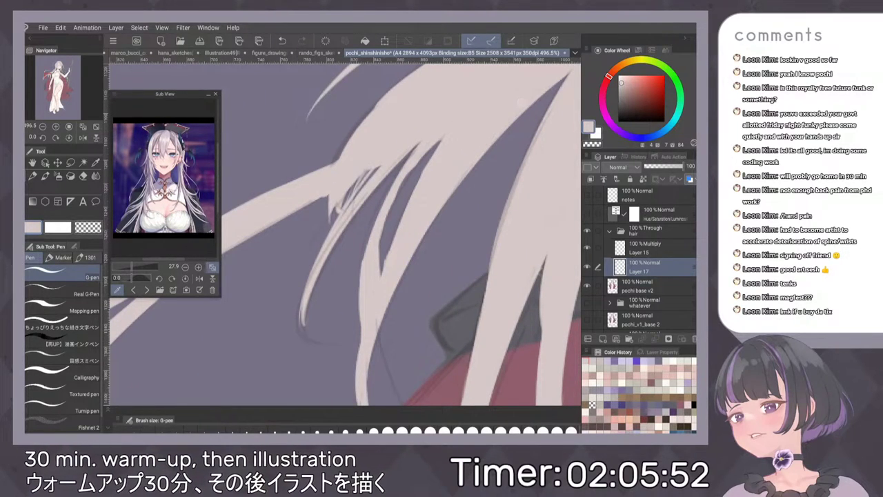
scroll(494, 220, down, 4)
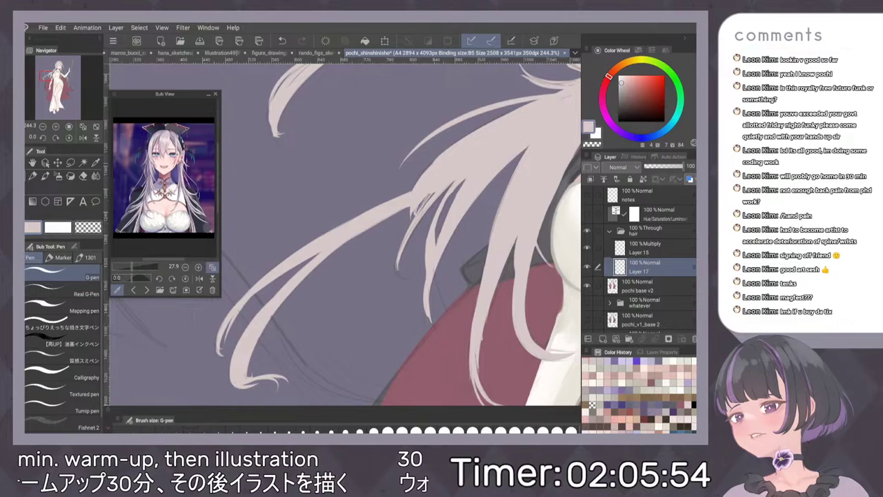
drag(412, 190, 435, 160)
Fill the gaps and even out the edges of the upper sweeping strand along its curved outer end with the G-pen.
scroll(494, 205, up, 2)
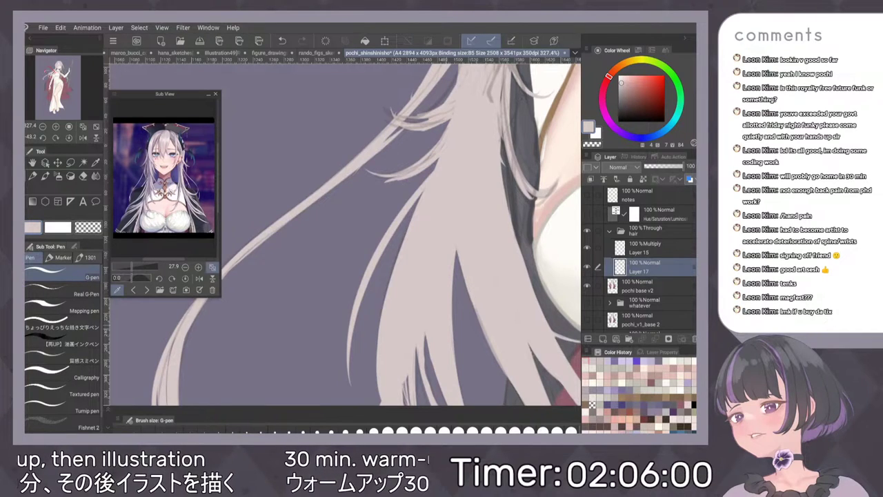
scroll(446, 202, up, 2)
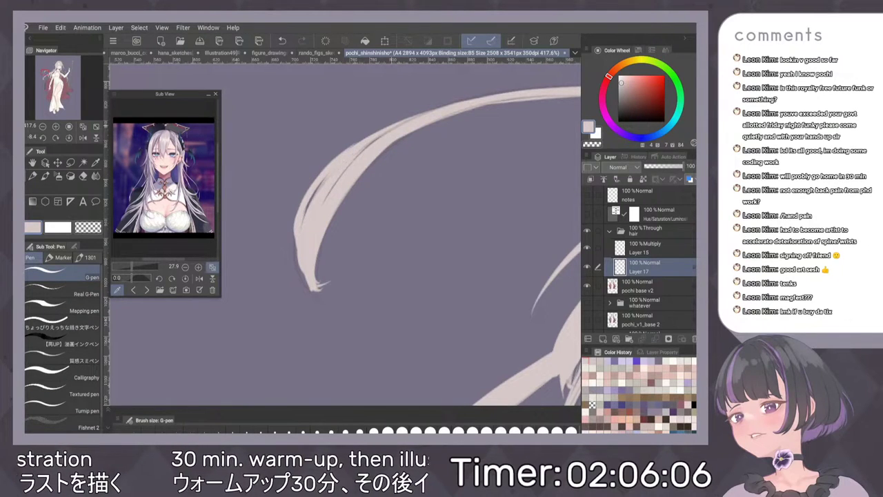
drag(504, 133, 424, 176)
drag(409, 124, 371, 166)
drag(424, 101, 334, 207)
key(ctrl+z)
mouse_move(382, 145)
mouse_down()
mouse_move(328, 220)
mouse_move(369, 157)
mouse_up()
drag(455, 89, 406, 130)
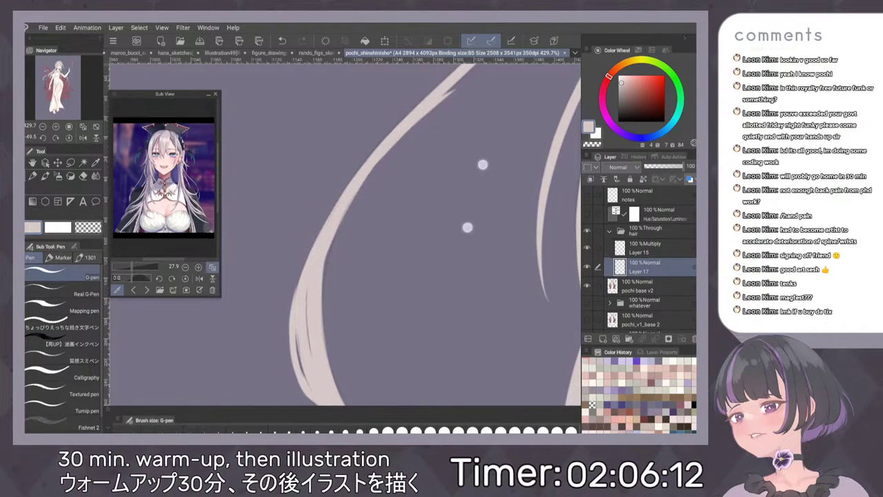
Draw a thin offshoot strand splitting from the underside of the upper sweeping strand near its root.
drag(483, 165, 431, 247)
drag(497, 84, 405, 179)
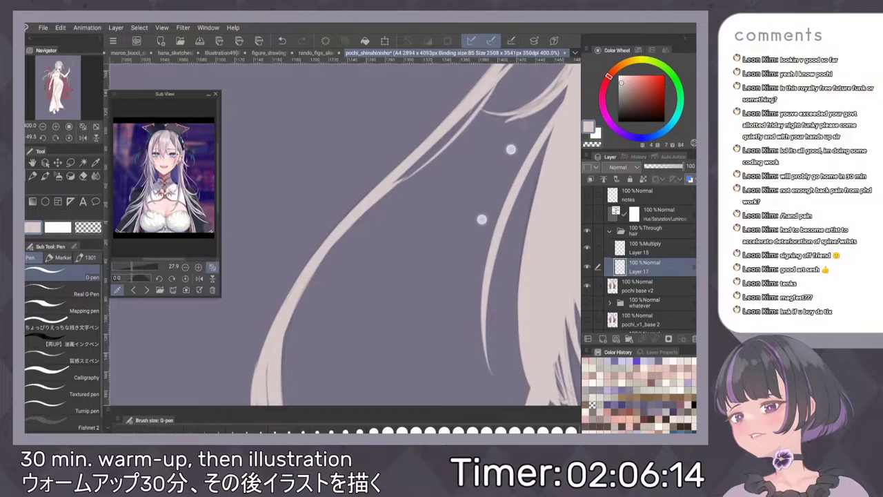
drag(481, 219, 446, 255)
key(ctrl+z)
mouse_move(354, 223)
mouse_down()
mouse_move(408, 189)
mouse_move(476, 120)
mouse_up()
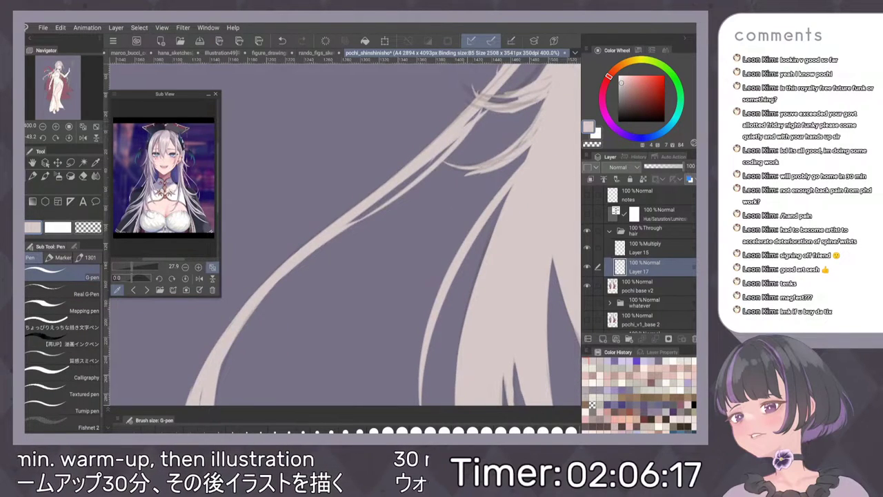
mouse_move(497, 186)
mouse_down()
mouse_move(409, 268)
mouse_move(437, 222)
mouse_move(357, 246)
mouse_up()
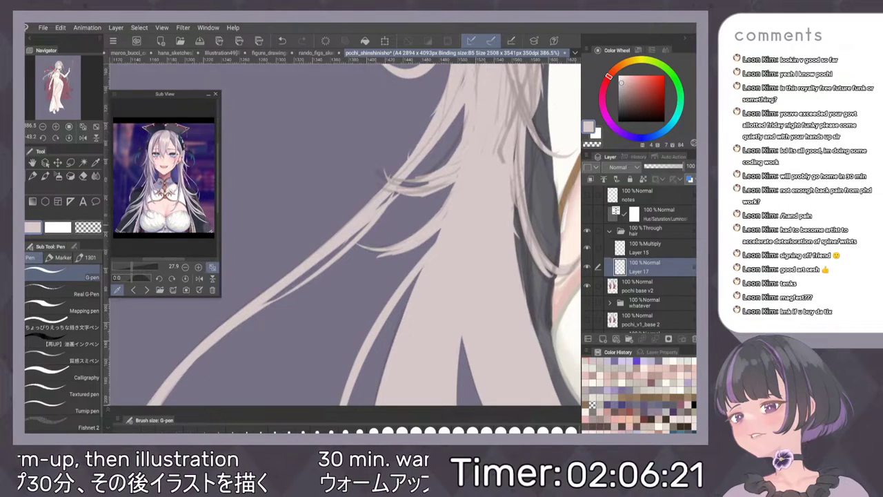
Paint over the short flyaway strands crossing the root of the upper sweeping strand, giving them full bases and tapered curved tips.
scroll(463, 144, up, 3)
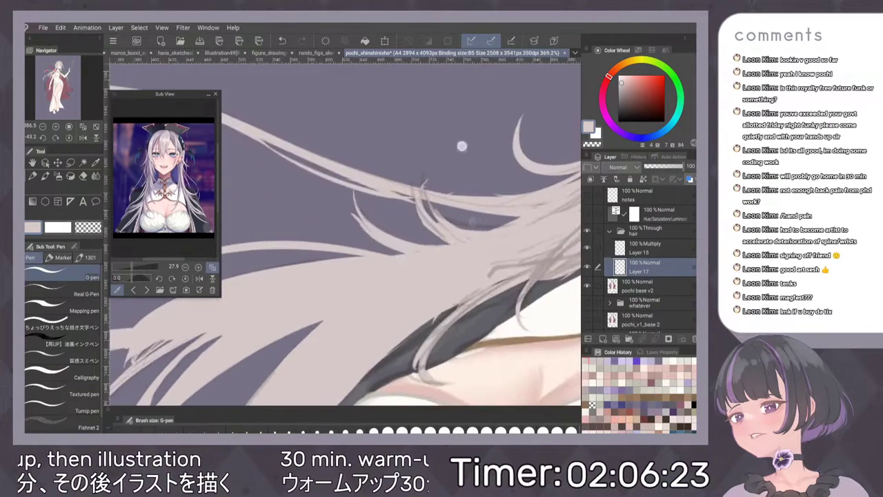
key(h)
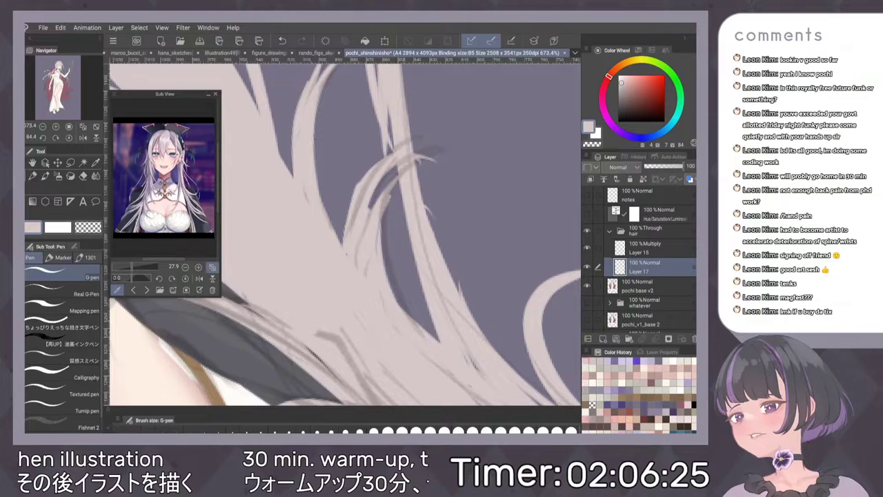
drag(394, 223, 426, 160)
mouse_move(377, 205)
mouse_down()
mouse_move(457, 154)
mouse_move(470, 160)
mouse_up()
mouse_move(361, 243)
mouse_down()
mouse_move(424, 127)
mouse_move(454, 138)
mouse_up()
mouse_move(352, 225)
mouse_down()
mouse_move(381, 157)
mouse_move(352, 206)
mouse_up()
drag(369, 259, 365, 278)
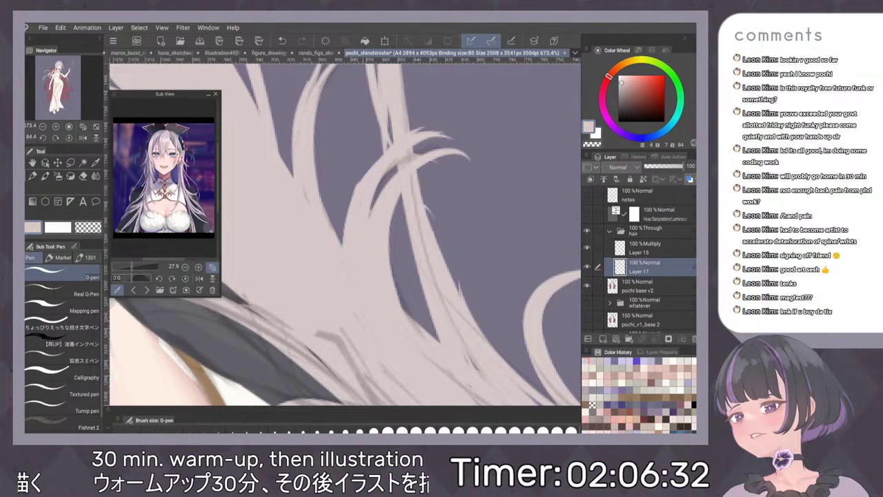
Cover the sketch lines along the long strand where the flyaways cross it and smooth its edges down to the hair mass.
drag(407, 151, 413, 194)
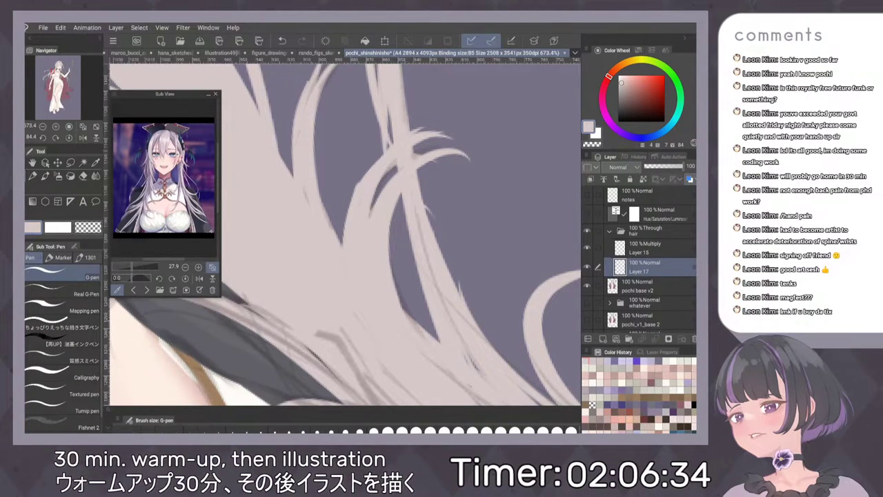
drag(406, 117, 416, 160)
drag(416, 209, 455, 326)
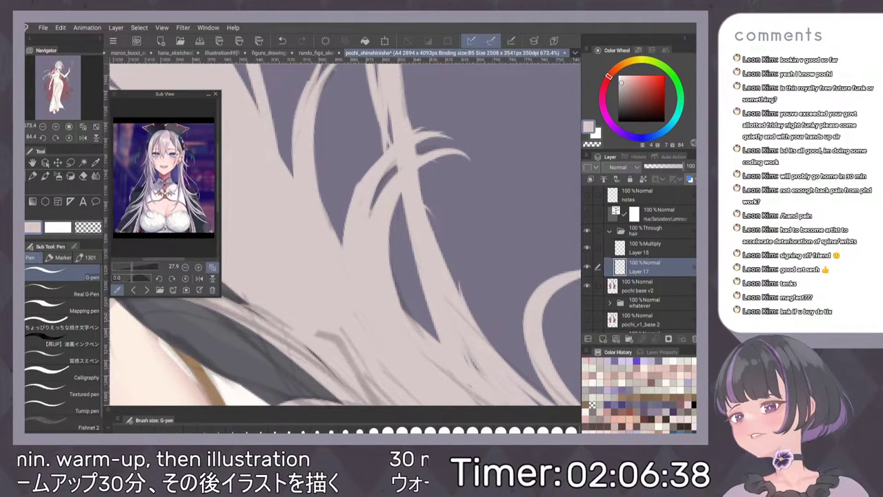
drag(479, 191, 465, 262)
scroll(381, 231, down, 1)
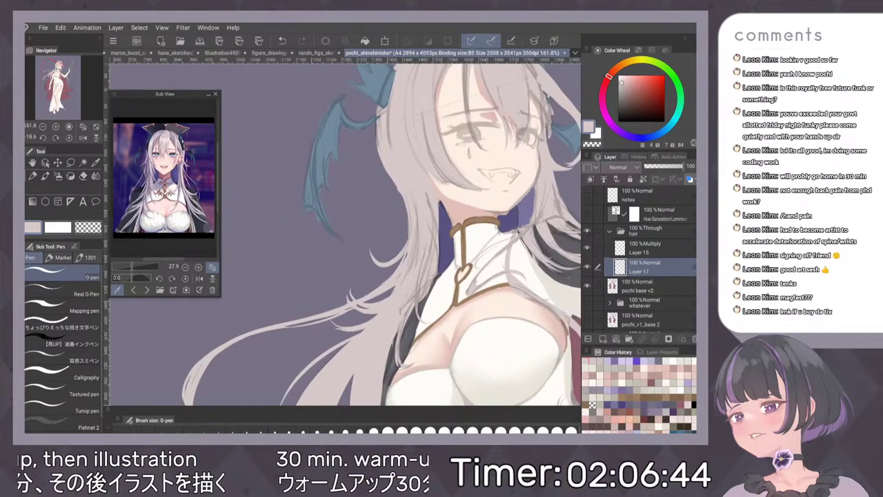
Paint over the sketch lines in the hair falling beside the neck and collar to unify its base colour.
scroll(495, 250, up, 2)
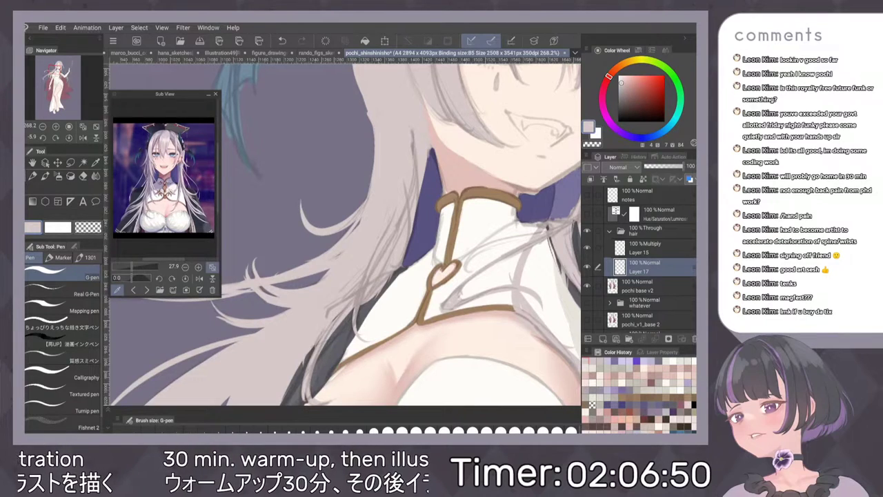
drag(414, 129, 392, 235)
mouse_move(418, 150)
mouse_down()
mouse_move(395, 243)
mouse_move(326, 318)
mouse_up()
drag(374, 275, 354, 296)
mouse_move(391, 255)
mouse_down()
mouse_move(345, 309)
mouse_move(353, 305)
mouse_up()
drag(404, 254, 382, 287)
scroll(477, 196, down, 5)
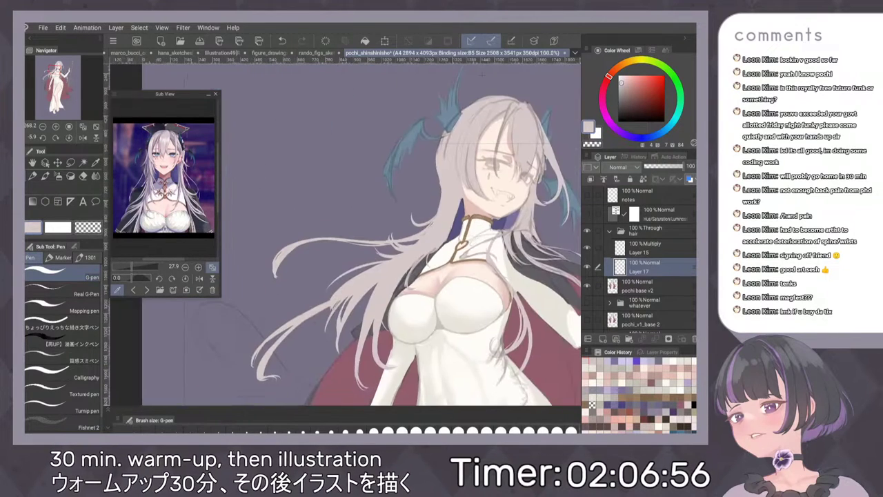
Smooth the hair outline around the head, from the side below the horn over the crown to the parting.
scroll(456, 197, up, 4)
drag(470, 139, 472, 197)
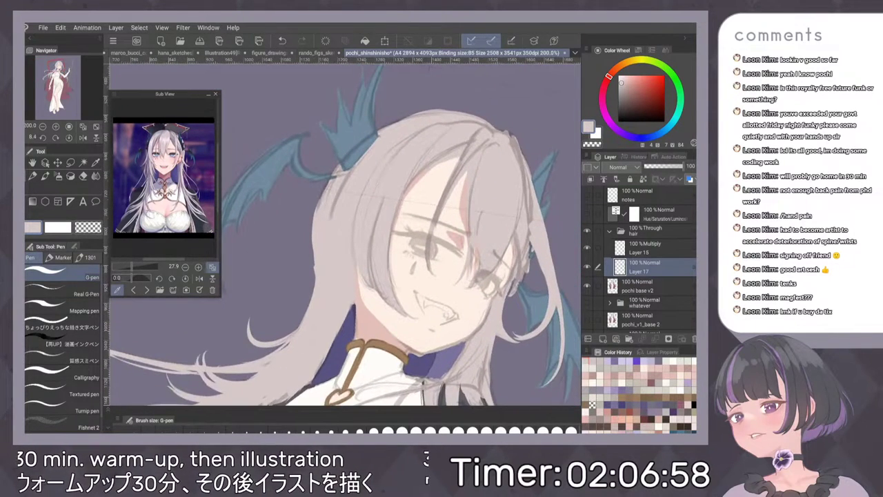
mouse_move(334, 217)
mouse_down()
mouse_move(353, 169)
mouse_move(347, 174)
mouse_up()
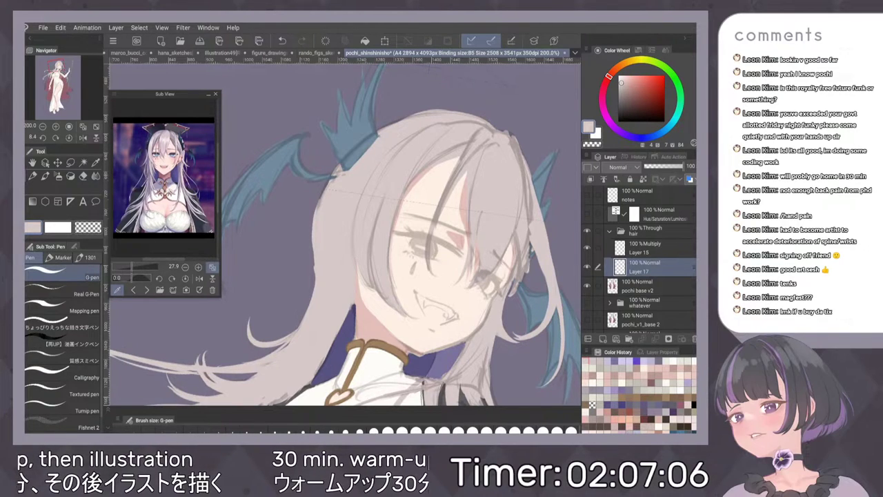
scroll(448, 142, up, 4)
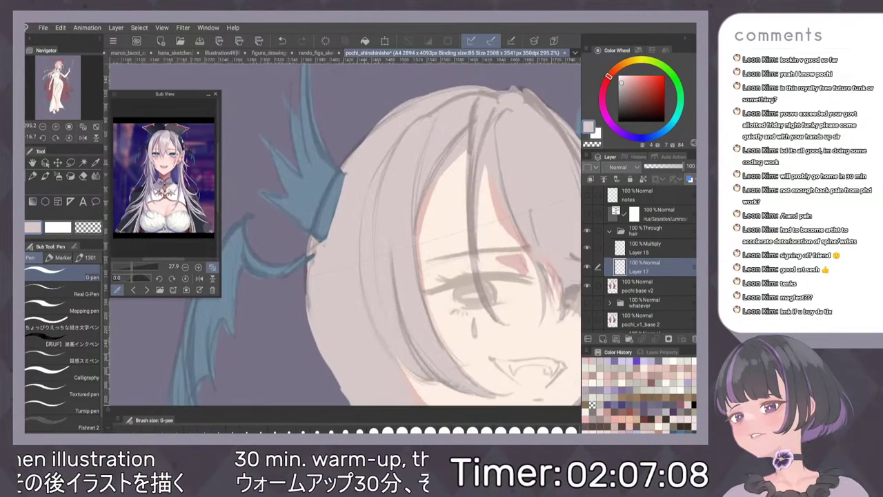
mouse_move(341, 167)
mouse_down()
mouse_move(388, 119)
mouse_move(471, 88)
mouse_up()
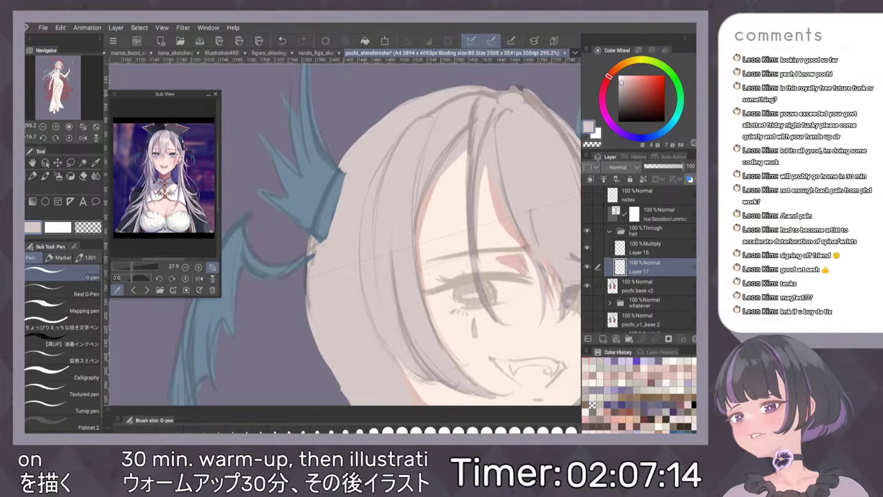
scroll(414, 235, down, 3)
scroll(414, 235, up, 6)
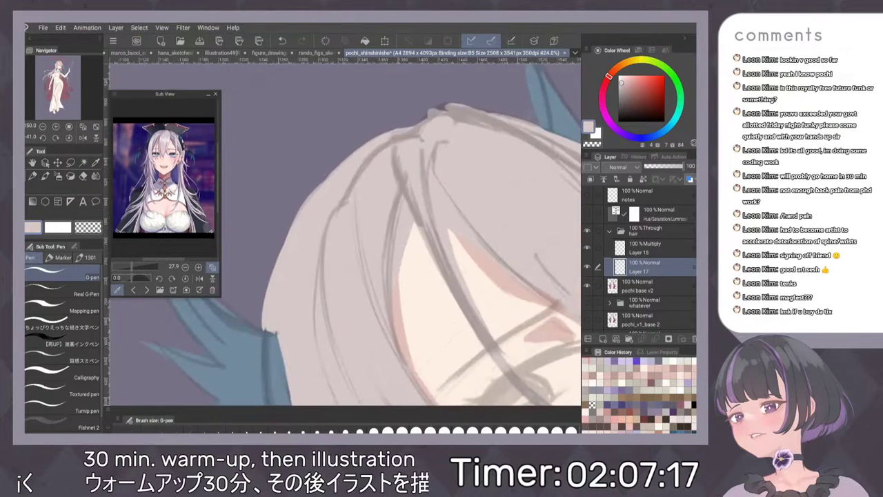
drag(391, 147, 439, 116)
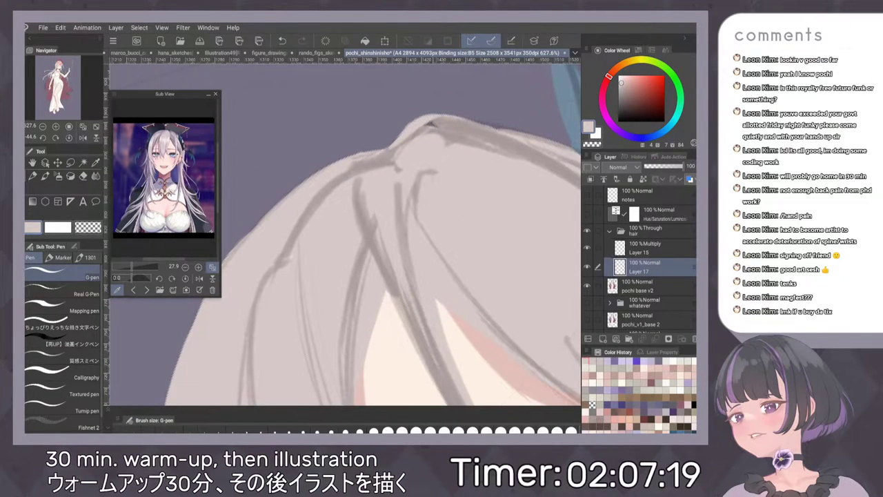
mouse_move(389, 146)
mouse_down()
mouse_move(404, 132)
mouse_move(394, 139)
mouse_up()
drag(336, 162, 374, 149)
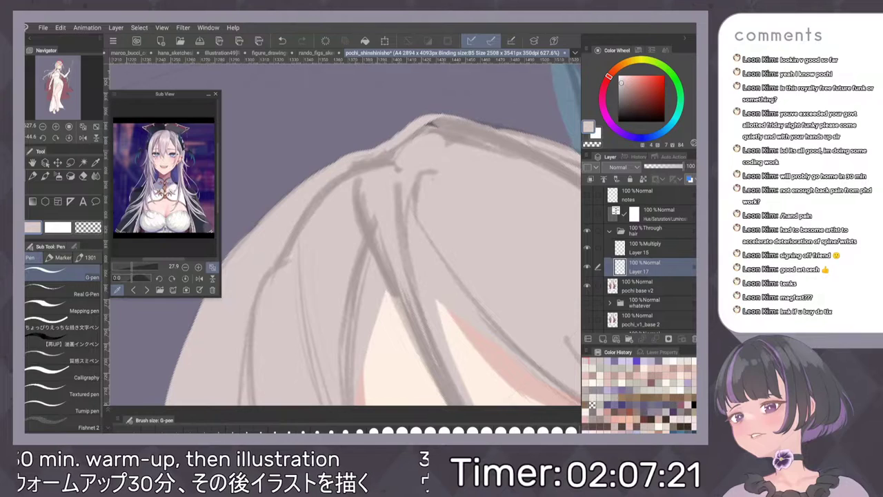
key(ctrl+0)
scroll(426, 169, up, 6)
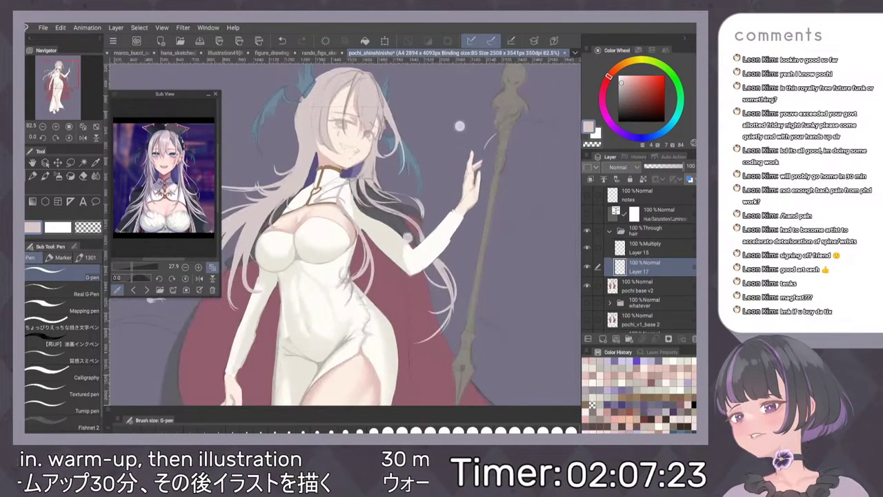
scroll(425, 170, up, 3)
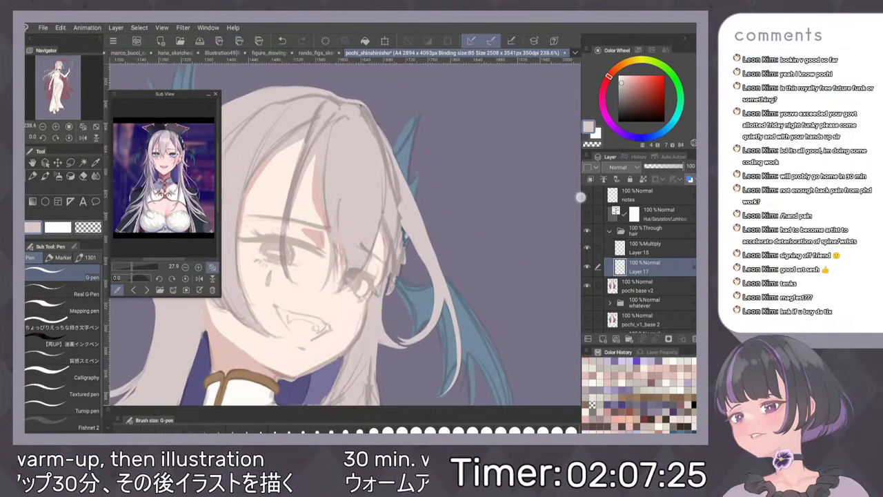
drag(581, 197, 399, 195)
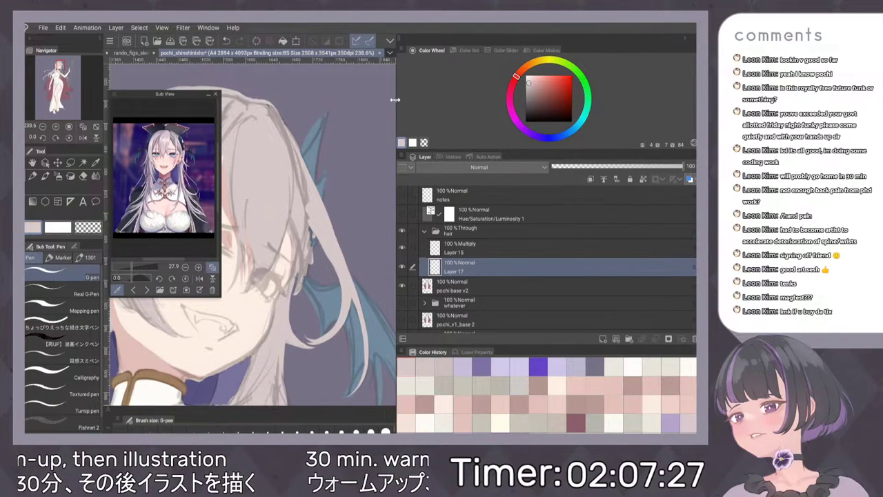
Widen the drawing area by narrowing the palette column beside the canvas, and sample the hair base colour from the long strand.
drag(396, 99, 591, 81)
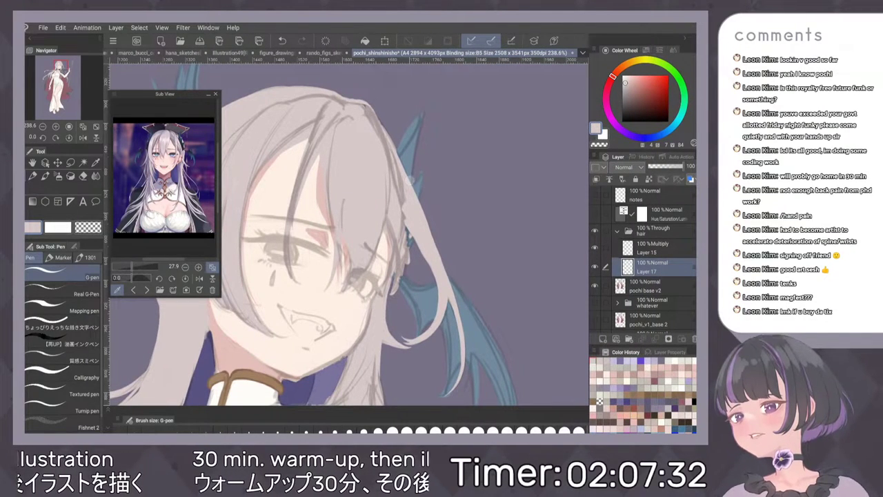
scroll(446, 231, up, 4)
scroll(446, 231, down, 4)
scroll(455, 232, up, 4)
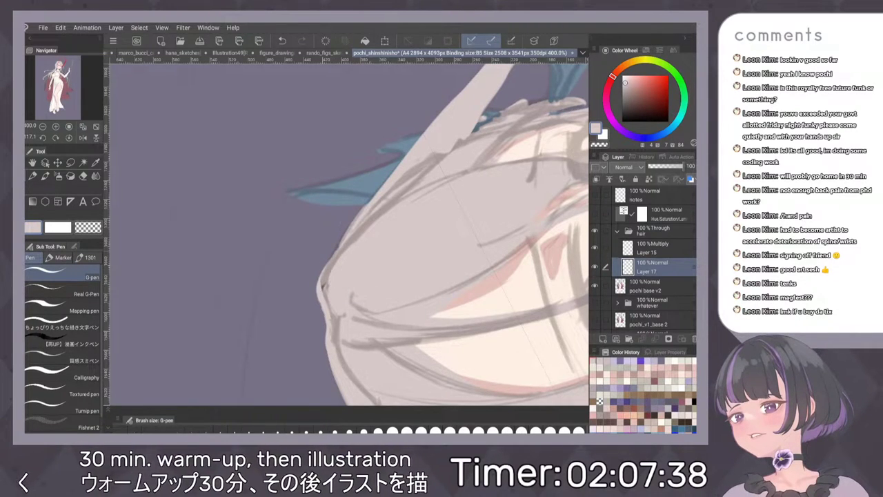
alt+click(403, 169)
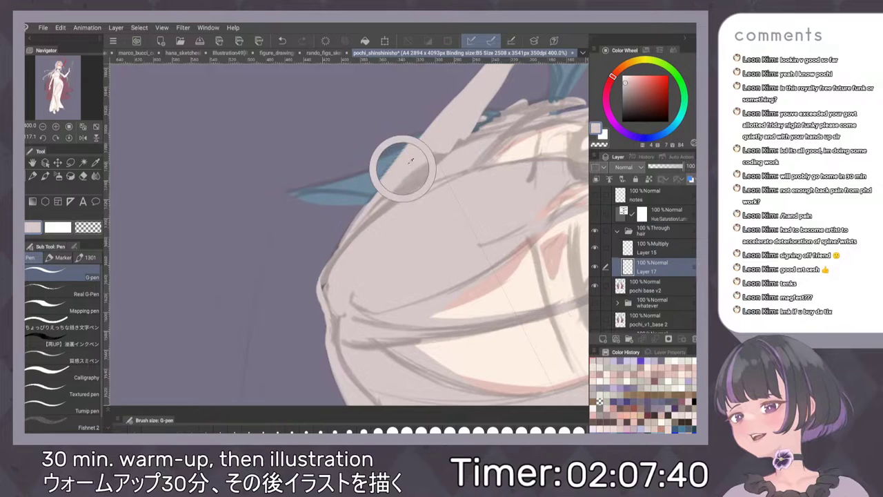
scroll(476, 231, down, 2)
scroll(476, 238, up, 4)
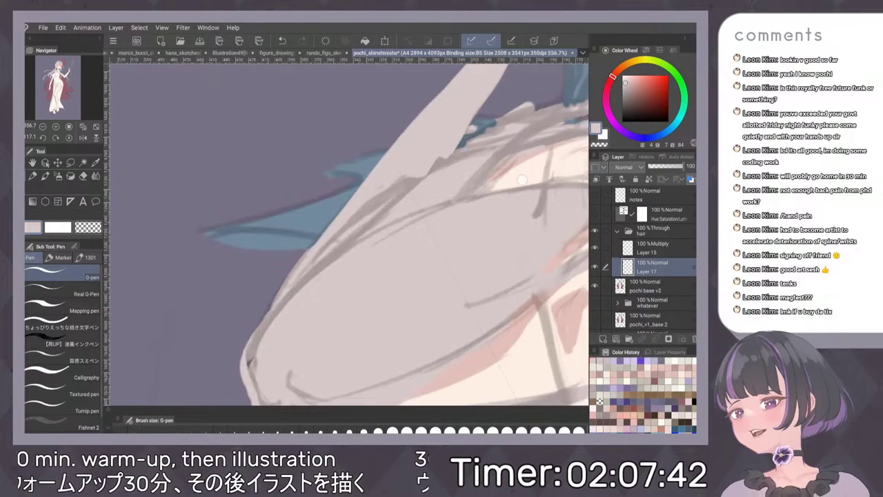
scroll(495, 220, down, 8)
scroll(495, 219, up, 5)
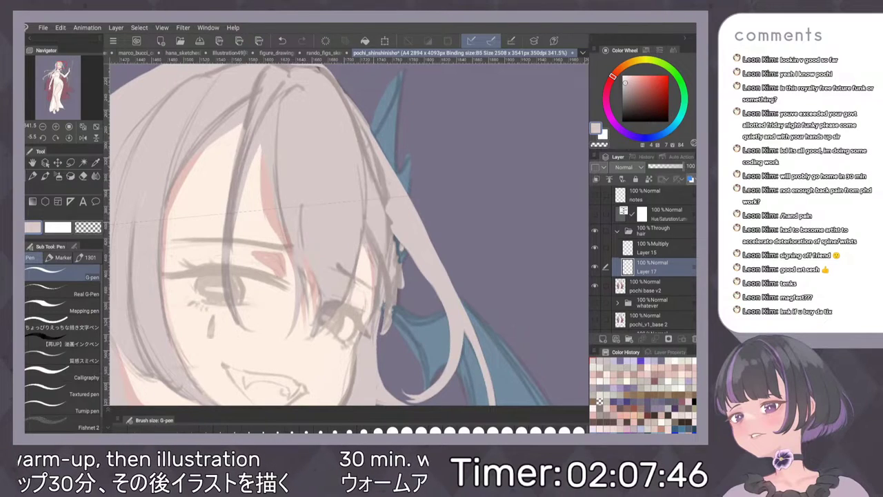
Redraw the sketch line along the side lock beside the ear in the darker sampled line colour, from the temple down past the eye.
alt+click(380, 169)
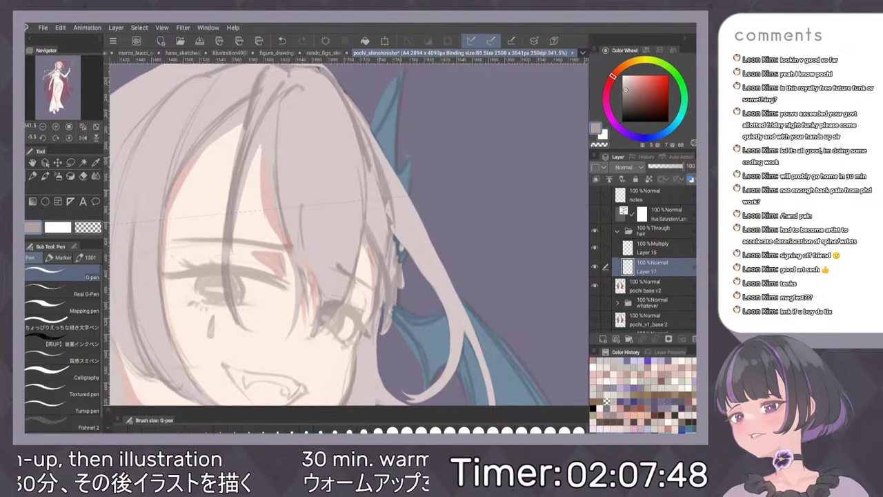
alt+click(376, 185)
mouse_move(367, 152)
mouse_down()
mouse_move(389, 222)
mouse_move(386, 249)
mouse_move(388, 203)
mouse_move(389, 250)
mouse_up()
drag(373, 155, 390, 214)
drag(385, 253, 390, 269)
key(ctrl+z)
mouse_move(391, 234)
mouse_down()
mouse_move(397, 288)
mouse_move(391, 257)
mouse_up()
drag(391, 276, 386, 328)
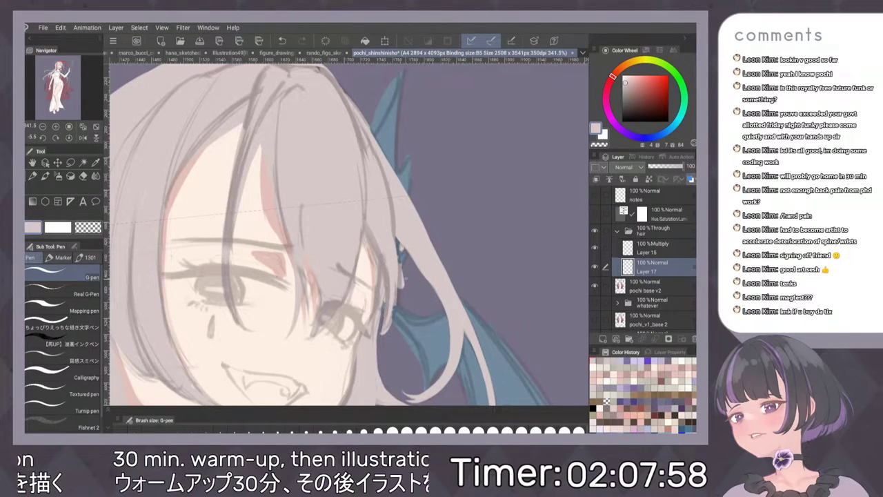
click(647, 286)
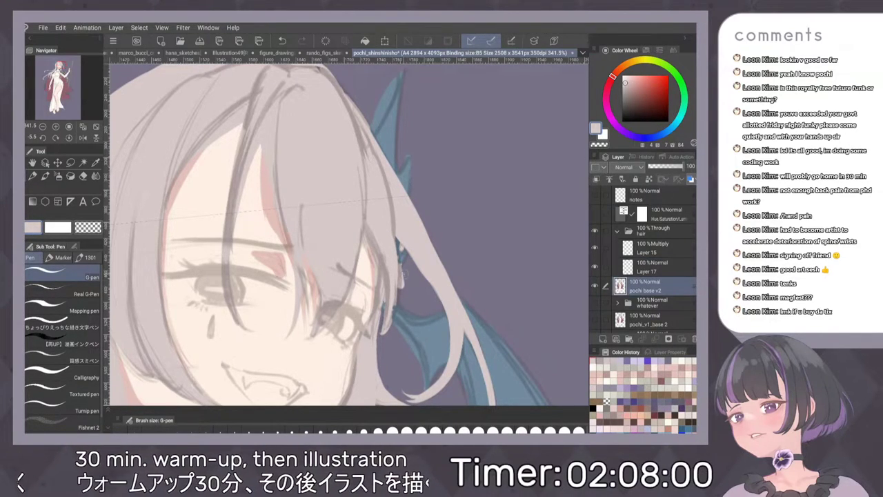
click(654, 271)
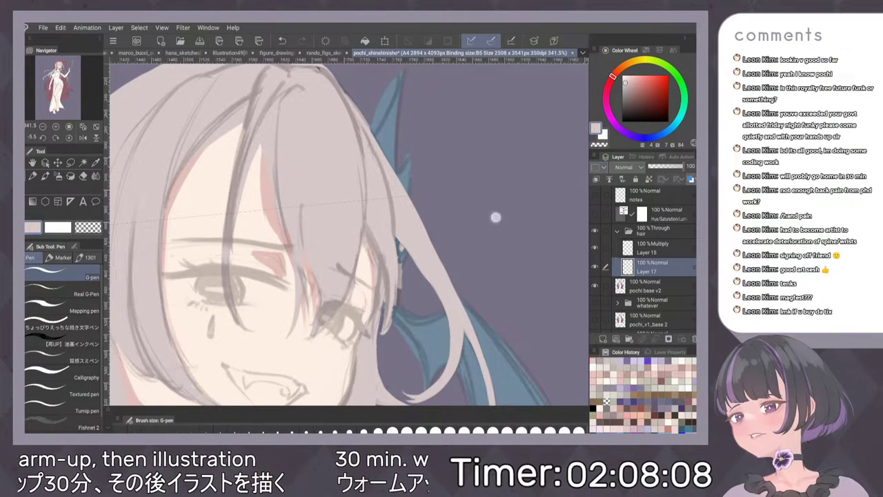
Paint over the stray sketch lines in the hair beside the cheek and neck, smoothing the lock's inner edge against the skin.
scroll(483, 228, down, 8)
scroll(510, 247, up, 3)
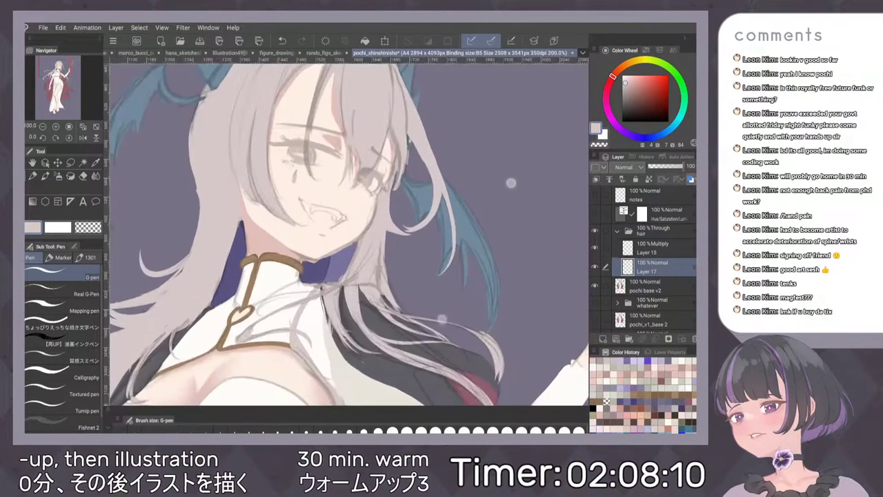
scroll(506, 202, up, 1)
scroll(386, 114, up, 5)
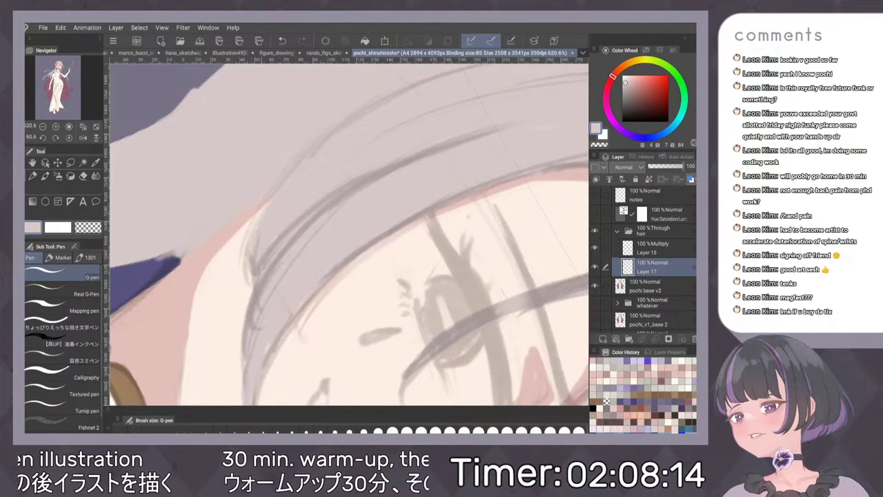
drag(260, 205, 239, 286)
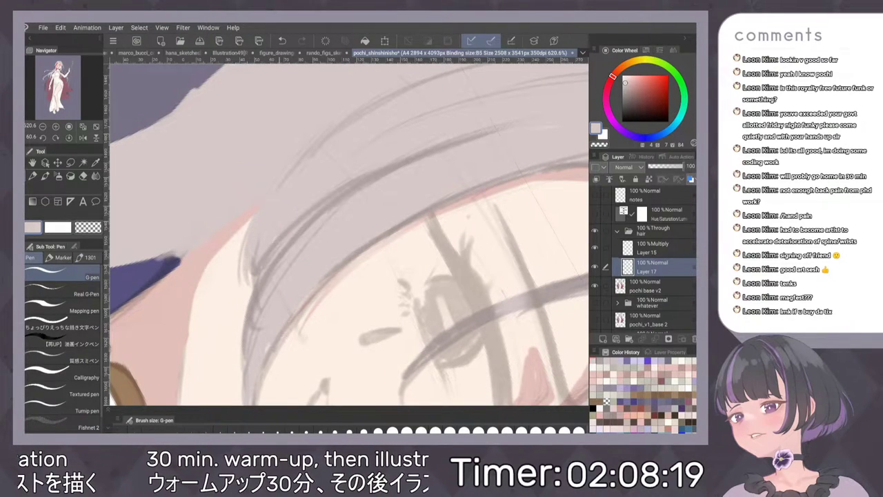
drag(400, 171, 450, 118)
drag(376, 156, 308, 223)
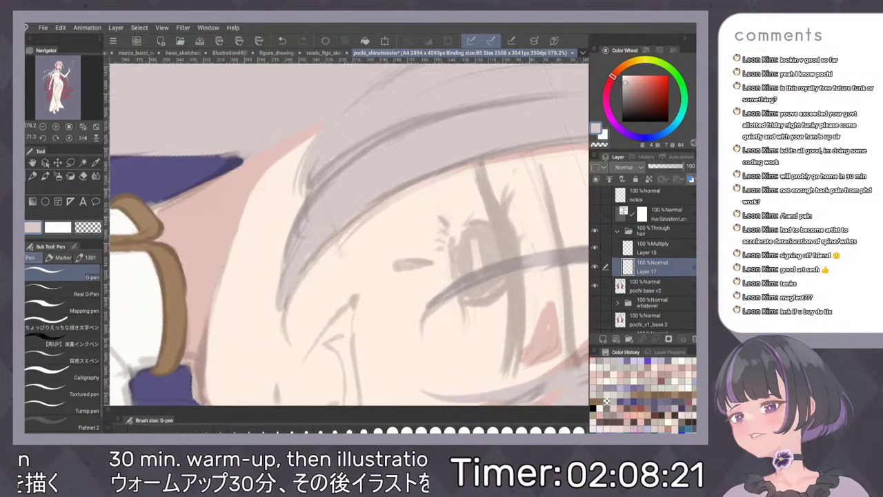
scroll(345, 234, down, 1)
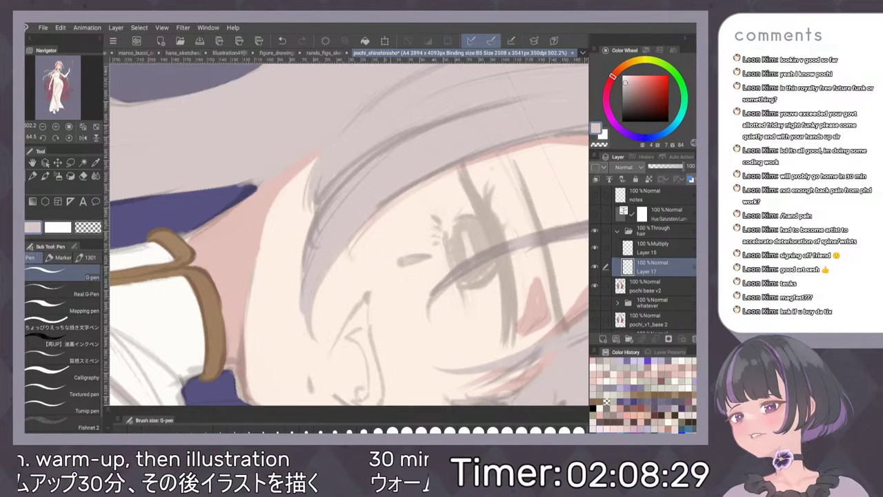
Examine the fringe up close and the hair silhouette on the whole figure at full-canvas view.
scroll(349, 232, down, 5)
scroll(348, 232, up, 6)
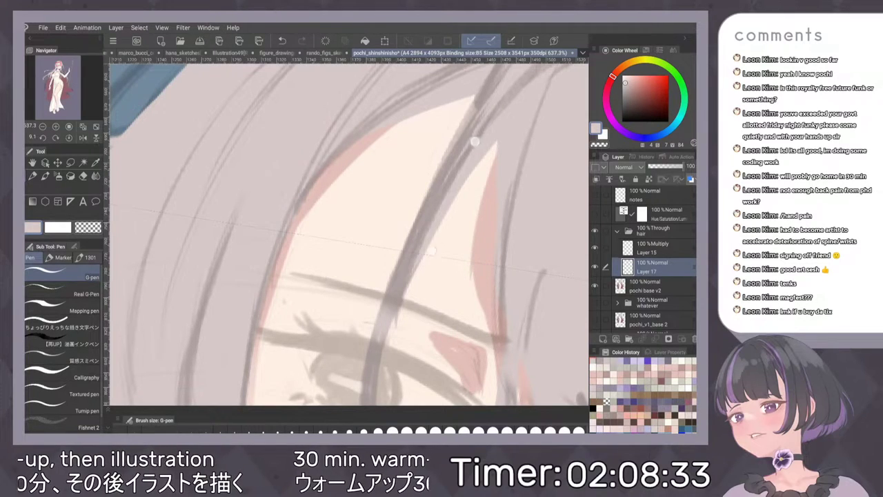
scroll(347, 232, down, 3)
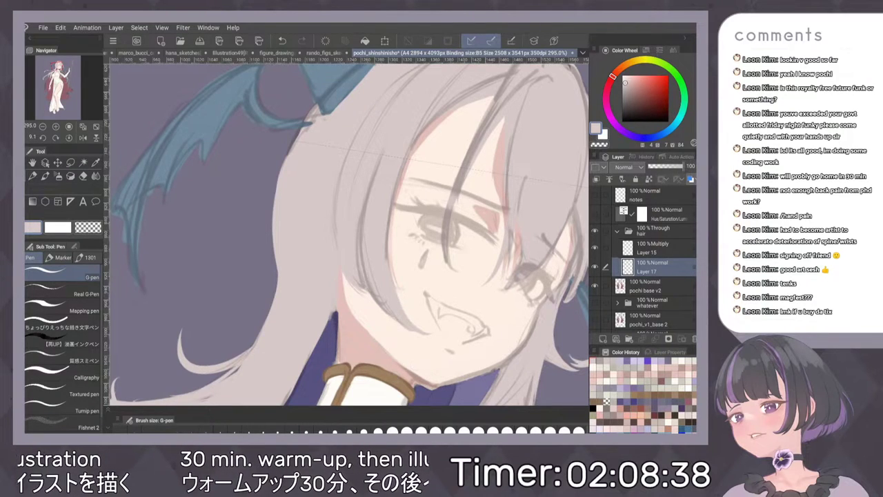
key(ctrl+0)
key(h)
key(h)
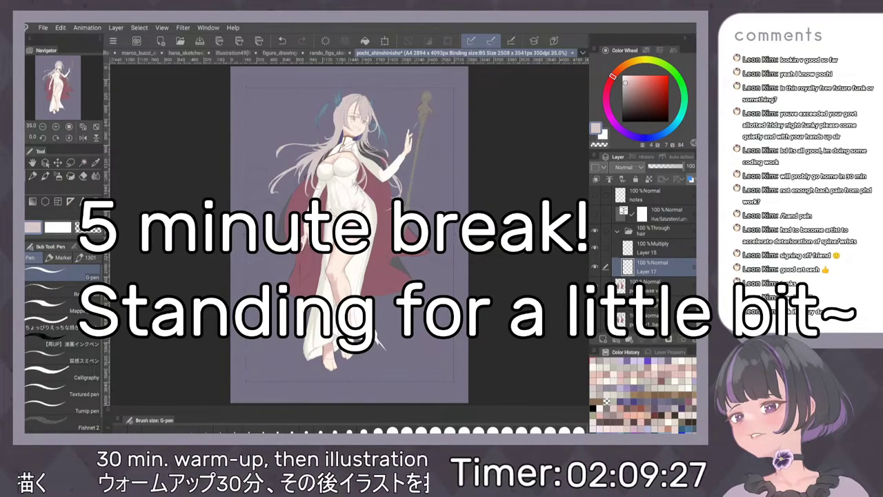
click(690, 165)
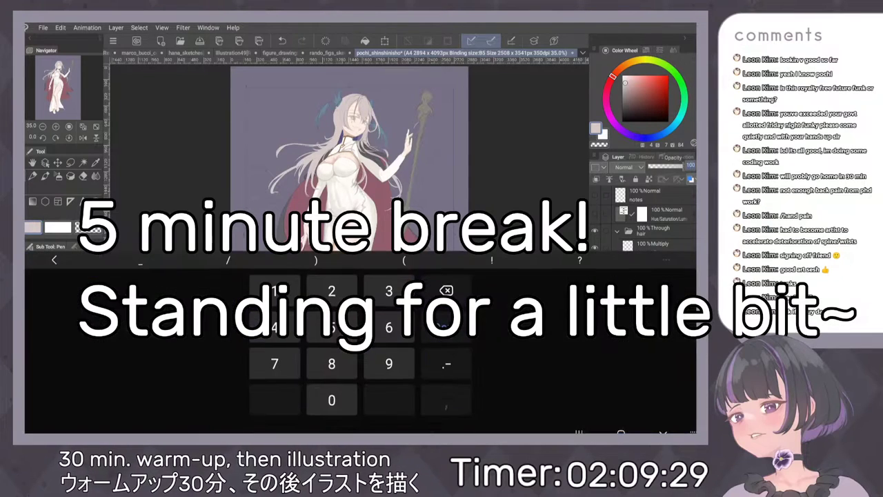
click(179, 197)
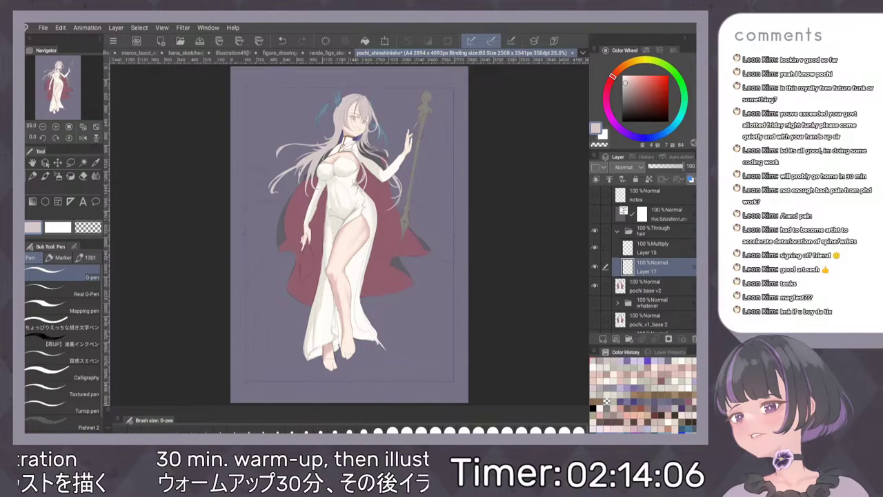
Clean up the sketch lines where the hair falls from the neck over the collar and shoulder.
scroll(345, 262, up, 5)
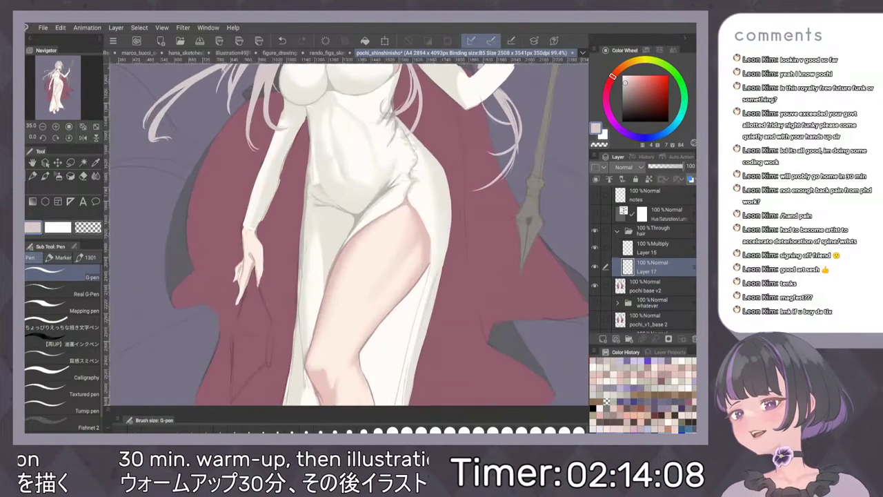
drag(481, 135, 456, 307)
scroll(459, 264, up, 1)
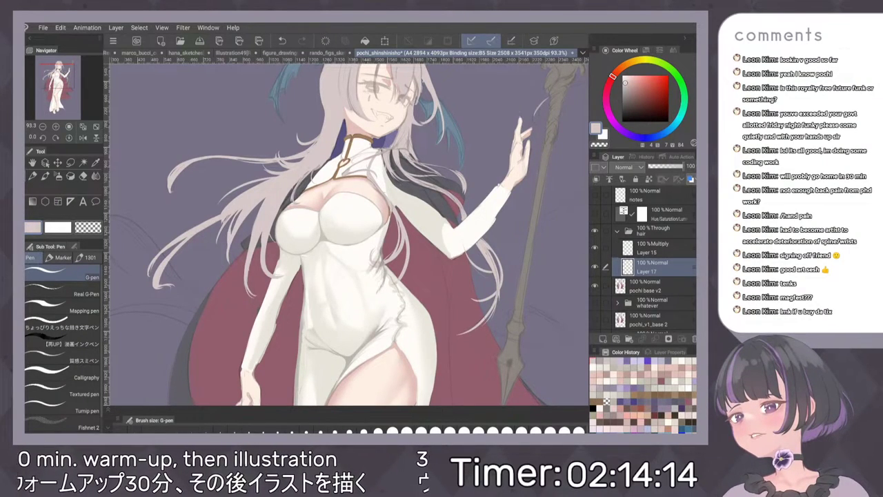
scroll(450, 214, up, 8)
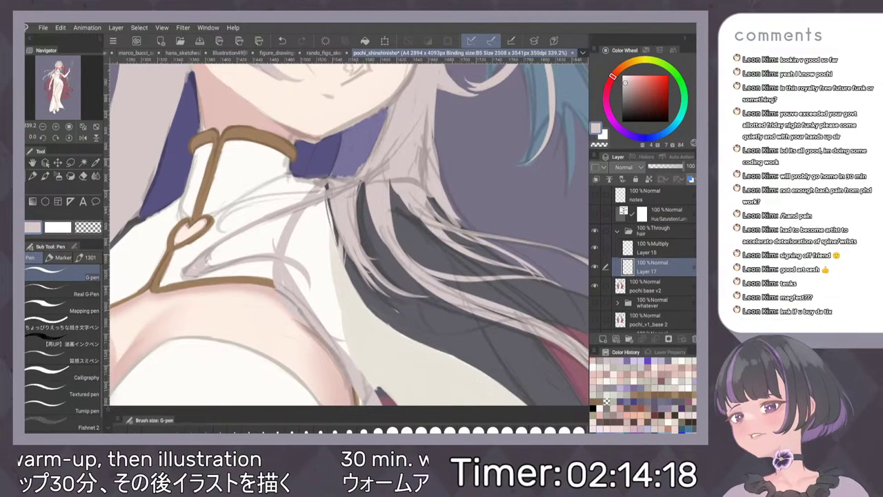
drag(385, 161, 342, 187)
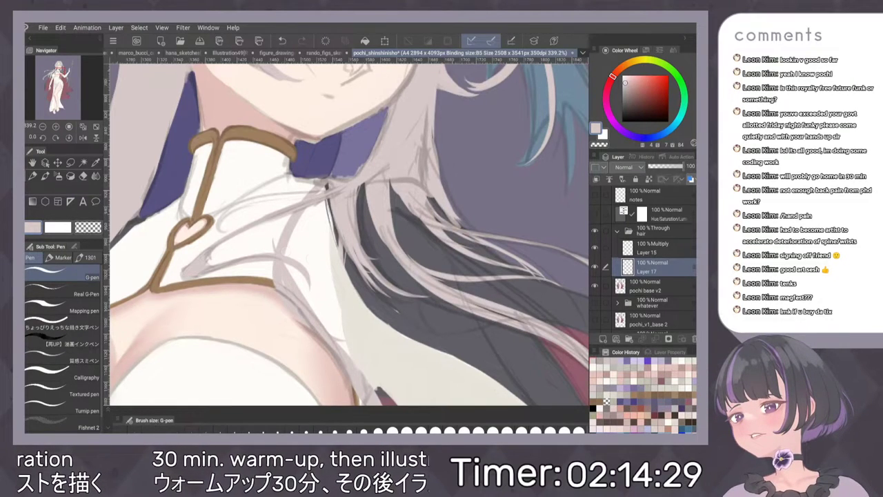
scroll(265, 234, up, 2)
key(ctrl+z)
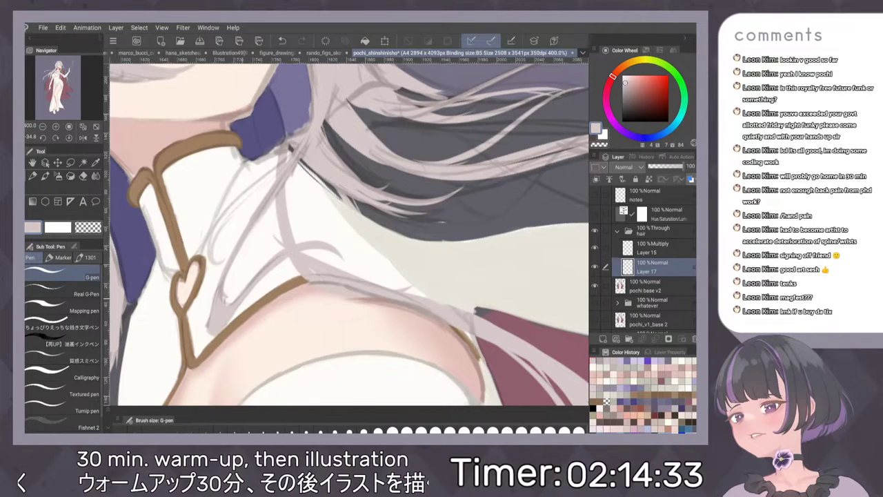
Fill in the strand falling along the chest opening with the hair base colour and check it by toggling the pochi base v2 layer's visibility.
drag(432, 195, 518, 176)
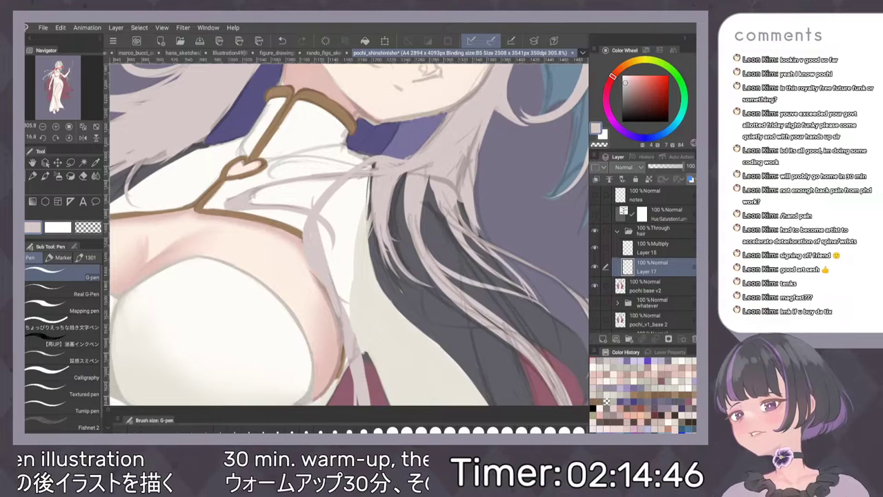
drag(338, 315, 344, 341)
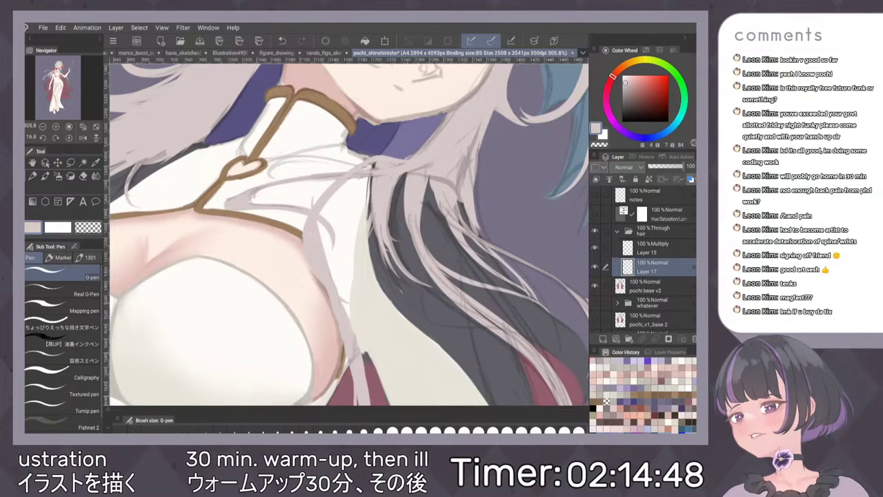
key(ctrl+z)
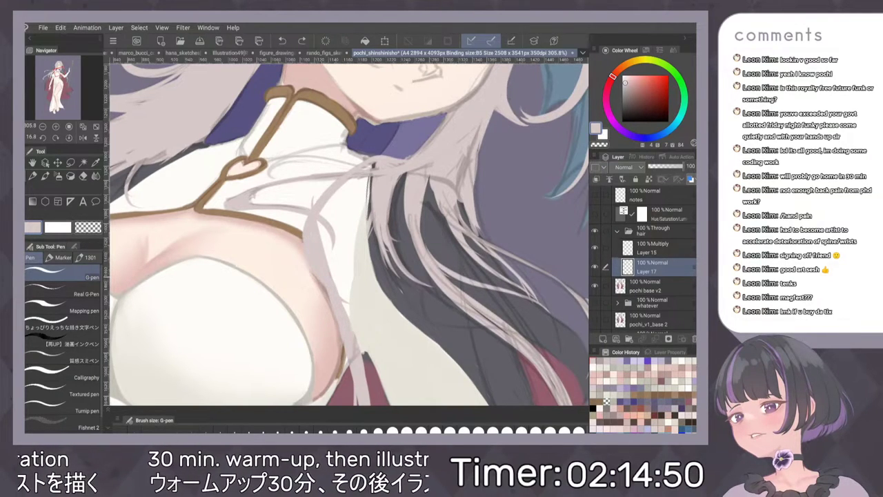
drag(321, 281, 332, 302)
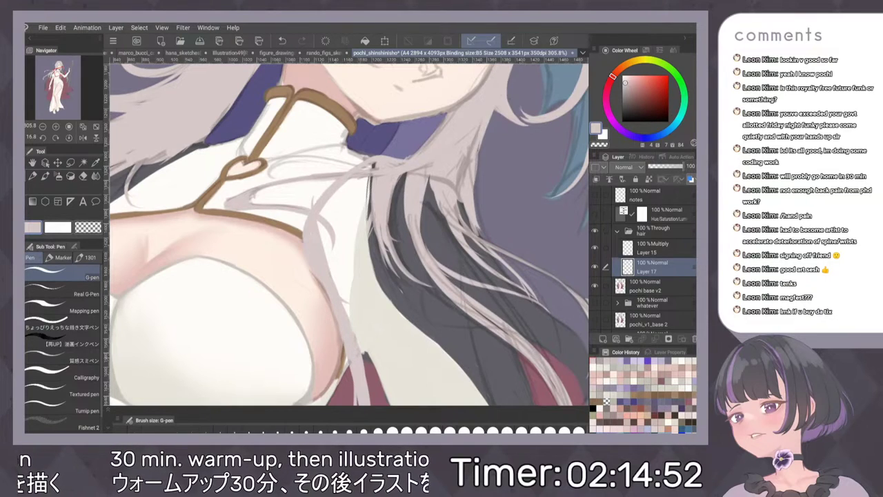
scroll(456, 233, down, 10)
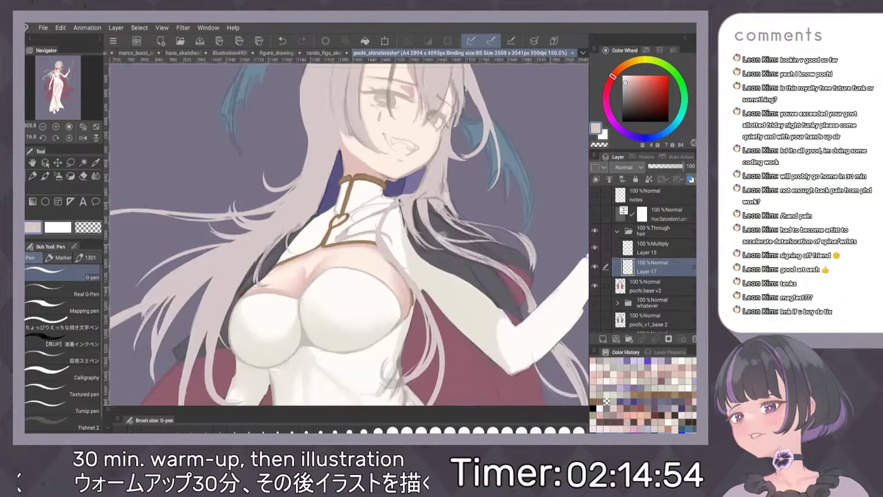
click(597, 285)
click(597, 284)
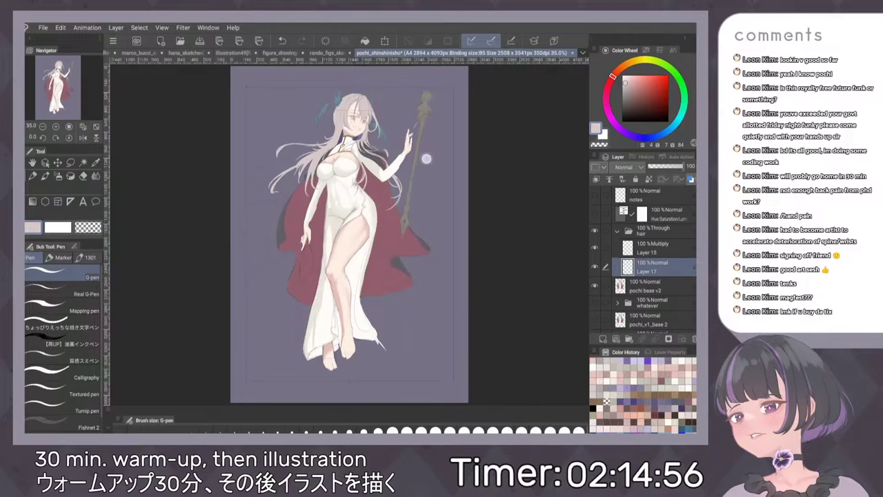
Paint over the sketch lines in the strands sweeping out behind the raised arm's elbow, giving them solid bases and clean edges.
scroll(434, 183, up, 5)
scroll(439, 147, up, 6)
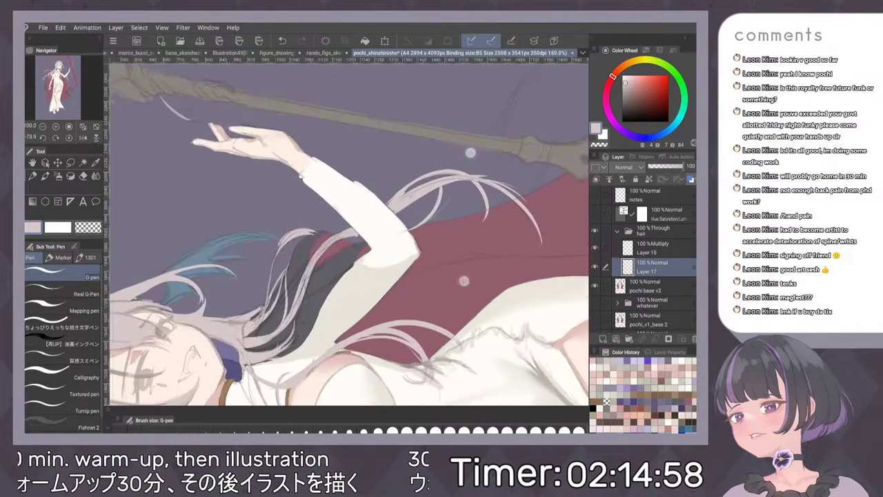
scroll(450, 201, up, 2)
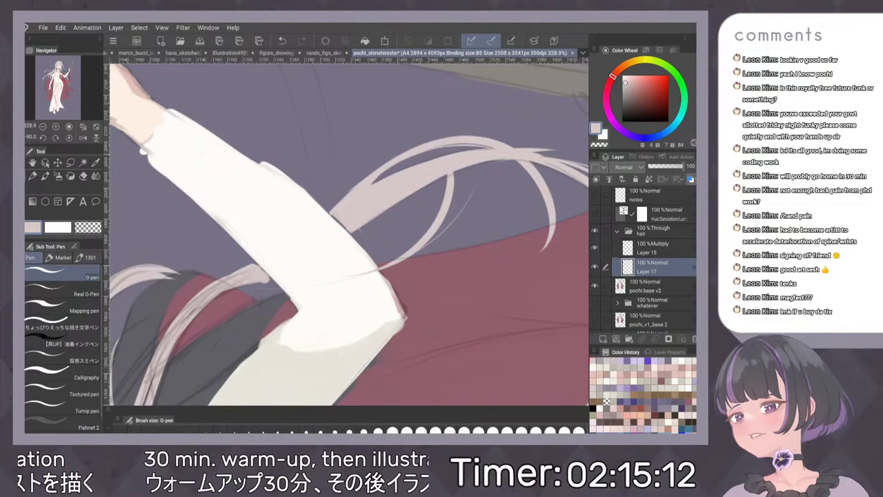
scroll(492, 216, up, 2)
drag(390, 238, 436, 179)
key(ctrl+z)
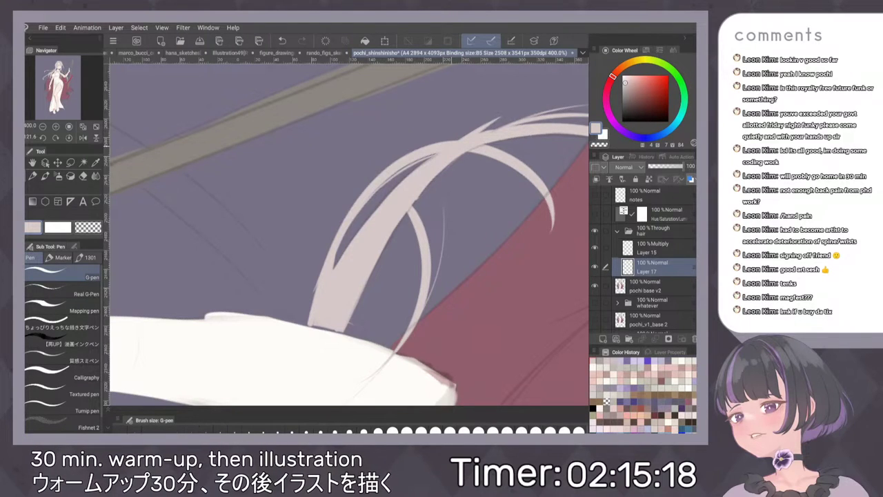
Redraw the thin offshoot strands along the outer curve of the lock behind the raised arm's elbow in hair base colour.
drag(511, 143, 448, 203)
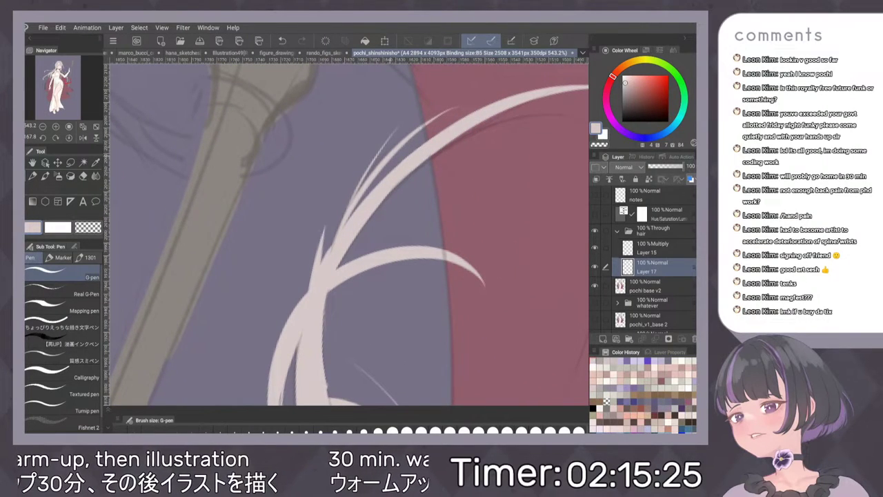
drag(339, 236, 455, 109)
key(ctrl+z)
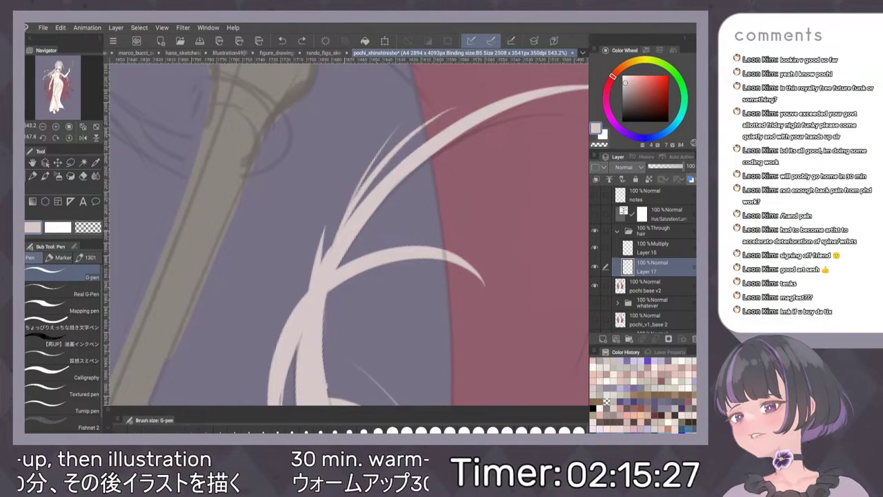
drag(350, 218, 453, 109)
drag(352, 216, 367, 189)
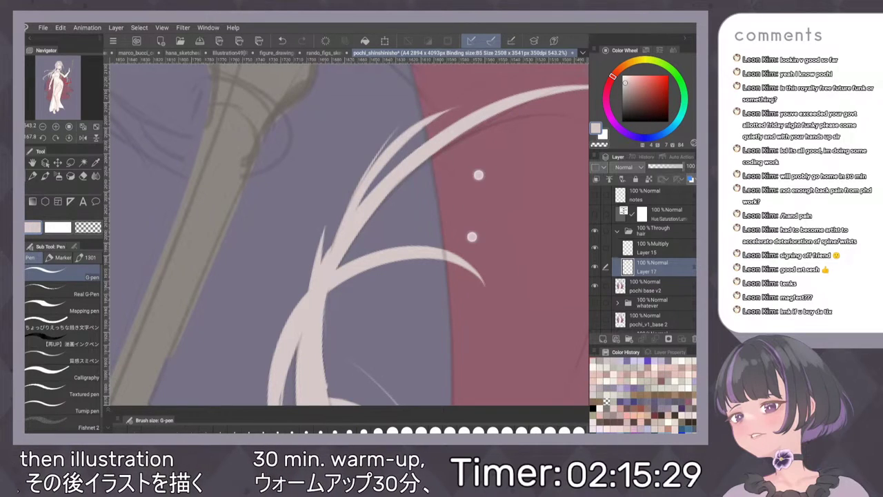
Draw a tapering flyaway at the tip of the lock trailing over the red cape below the elbow.
drag(471, 237, 443, 265)
drag(362, 240, 436, 144)
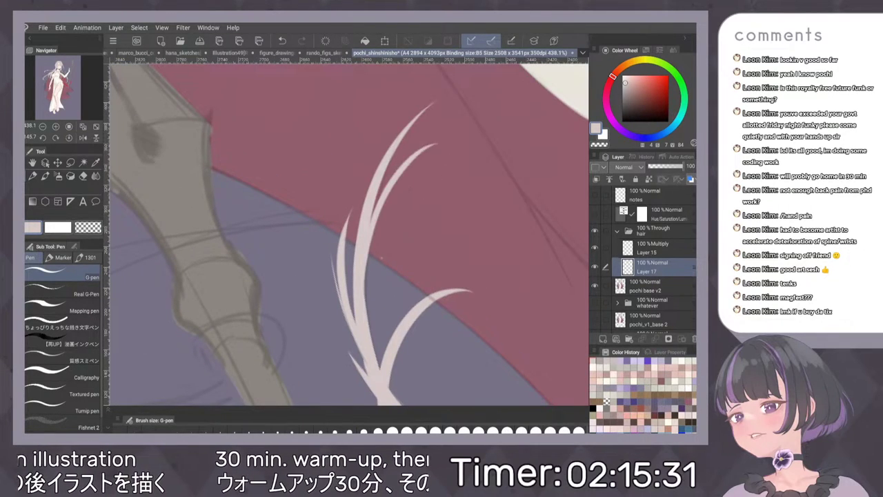
key(ctrl+z)
drag(364, 280, 444, 133)
mouse_move(493, 148)
mouse_down()
mouse_move(510, 239)
mouse_move(521, 222)
mouse_move(520, 246)
mouse_move(513, 215)
mouse_move(505, 228)
mouse_move(515, 187)
mouse_move(468, 285)
mouse_up()
scroll(467, 284, up, 2)
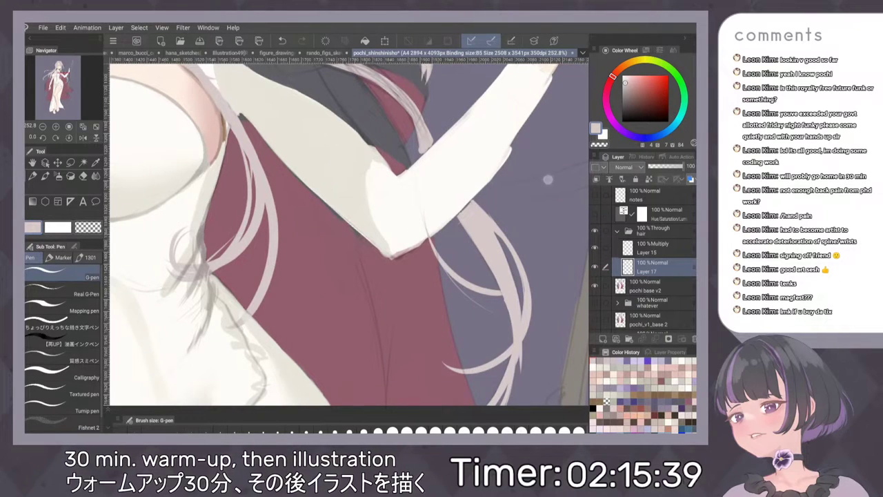
Add a thin loose strand beside the lock that falls over the cape just above the raised arm's elbow.
key(ctrl+alt+0)
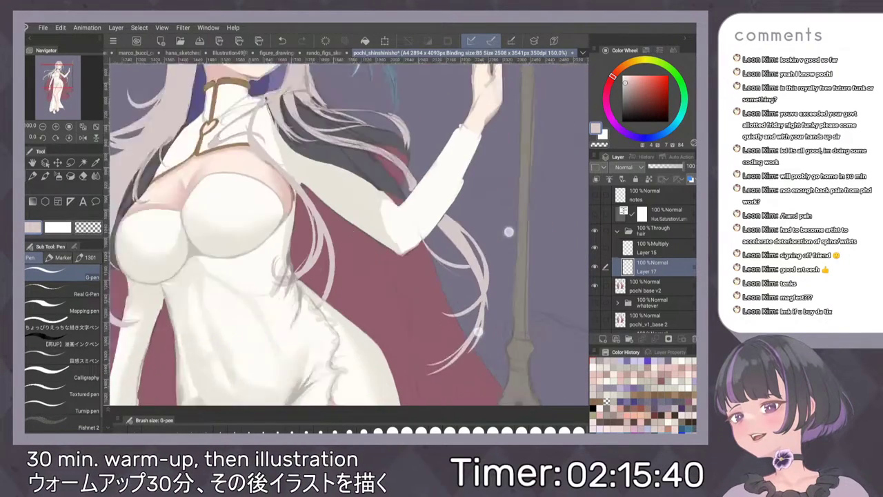
scroll(540, 279, up, 5)
scroll(504, 216, up, 1)
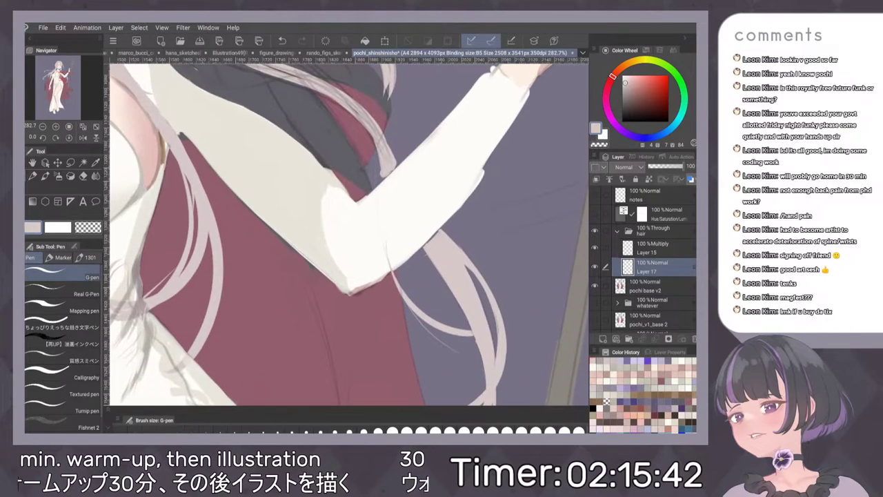
drag(371, 158, 375, 185)
drag(374, 153, 374, 176)
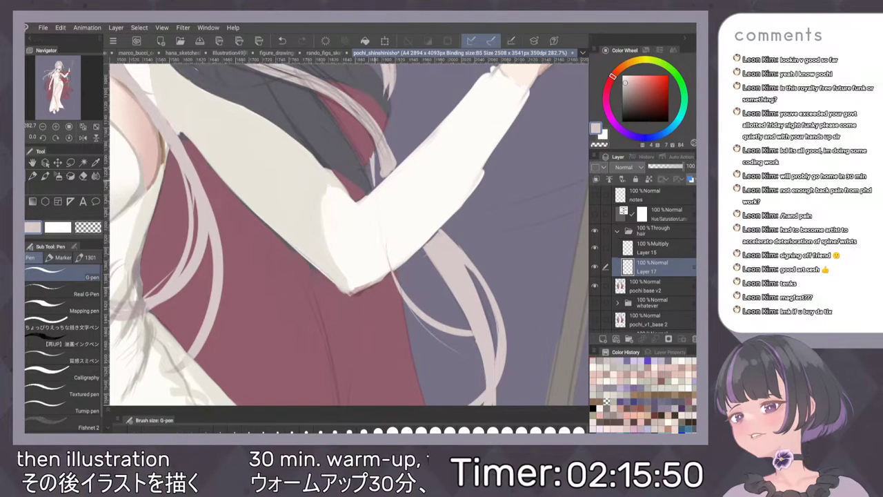
alt+click(398, 221)
key(b)
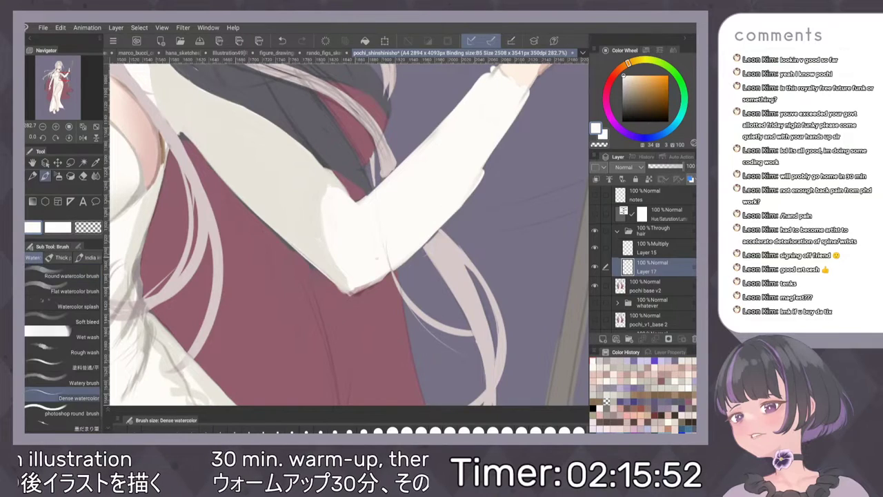
key(p)
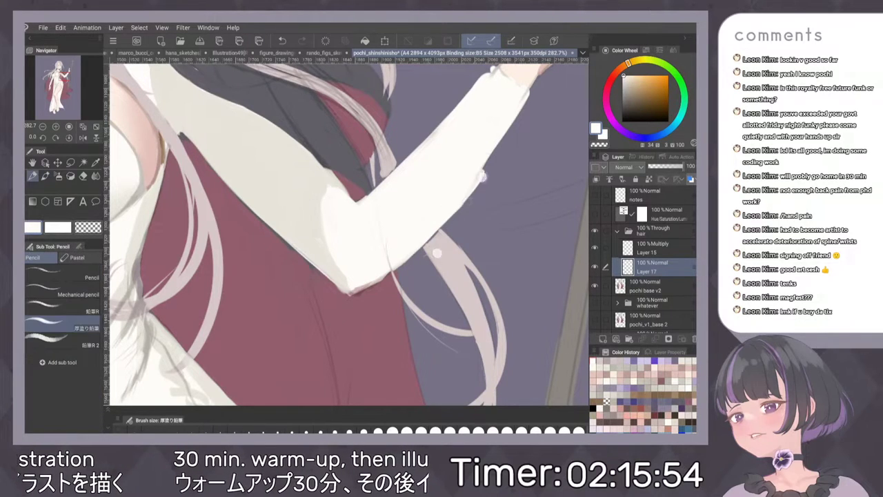
scroll(461, 221, down, 3)
scroll(441, 226, up, 4)
scroll(442, 226, up, 3)
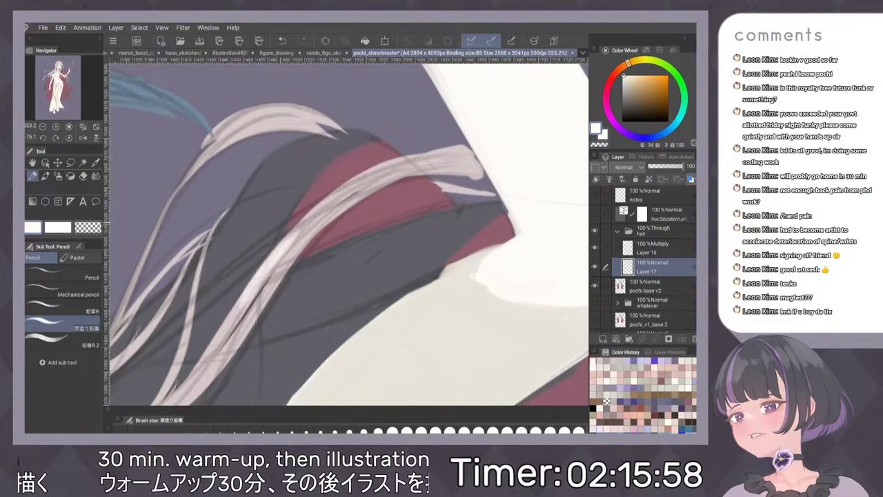
Sample the hair base colour and paint over the sketch lines where the shoulder lock crosses the red cape lining, using the G-pen.
alt+click(459, 148)
drag(434, 158, 354, 187)
key(ctrl+z)
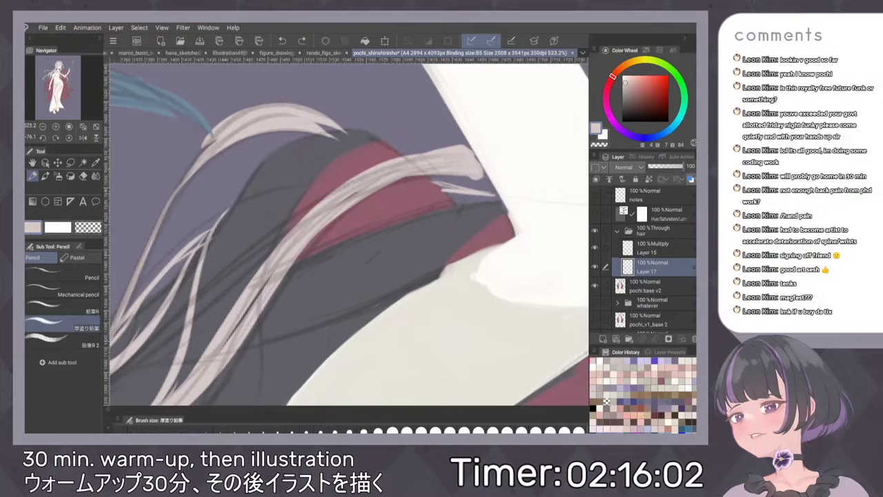
key(p)
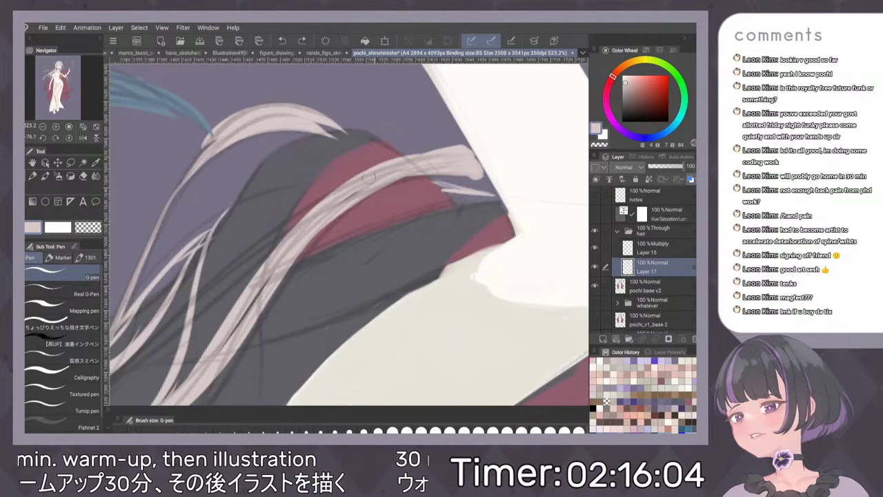
mouse_move(434, 159)
mouse_down()
mouse_move(352, 185)
mouse_move(307, 223)
mouse_up()
mouse_move(384, 170)
mouse_down()
mouse_move(334, 194)
mouse_move(304, 233)
mouse_up()
mouse_move(418, 166)
mouse_down()
mouse_move(361, 199)
mouse_move(385, 186)
mouse_up()
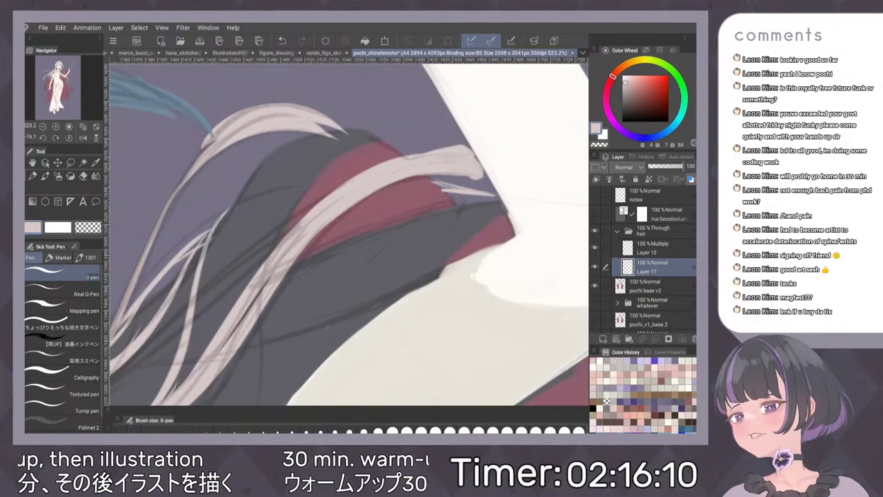
Paint solid hair colour over the sketch lines down the middle of the lock crossing the dark cape, and clean its edges.
drag(329, 207, 245, 315)
drag(277, 254, 245, 305)
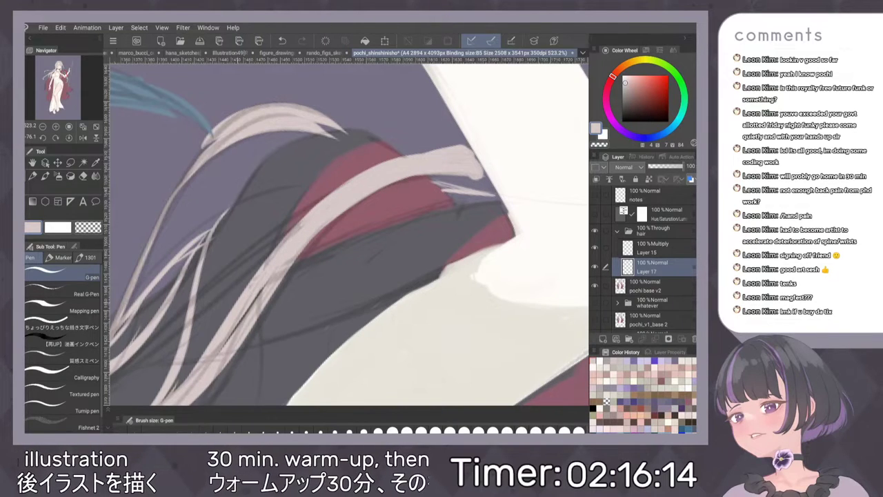
drag(303, 221, 240, 297)
drag(279, 271, 256, 311)
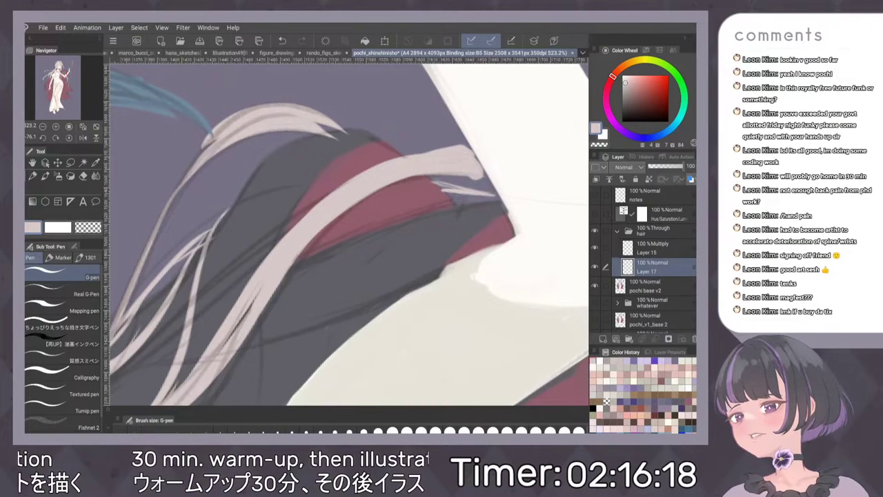
mouse_move(454, 225)
mouse_down()
mouse_move(443, 236)
mouse_move(463, 214)
mouse_up()
drag(376, 179, 334, 237)
mouse_move(388, 179)
mouse_down()
mouse_move(371, 208)
mouse_move(261, 302)
mouse_up()
mouse_move(344, 196)
mouse_down()
mouse_move(304, 255)
mouse_move(333, 225)
mouse_up()
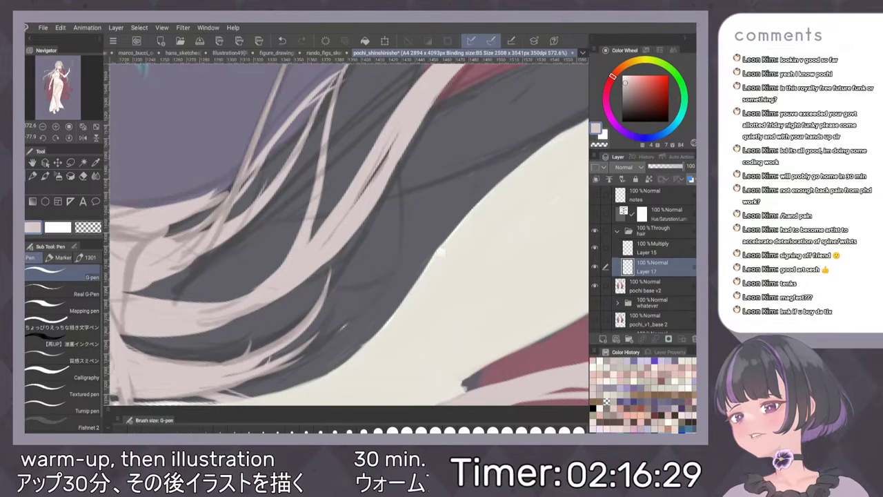
Cover the sketch lines where the hair beside the neck splits into strands over the shoulder, giving it a clean outer edge.
scroll(349, 235, down, 5)
scroll(349, 234, up, 2)
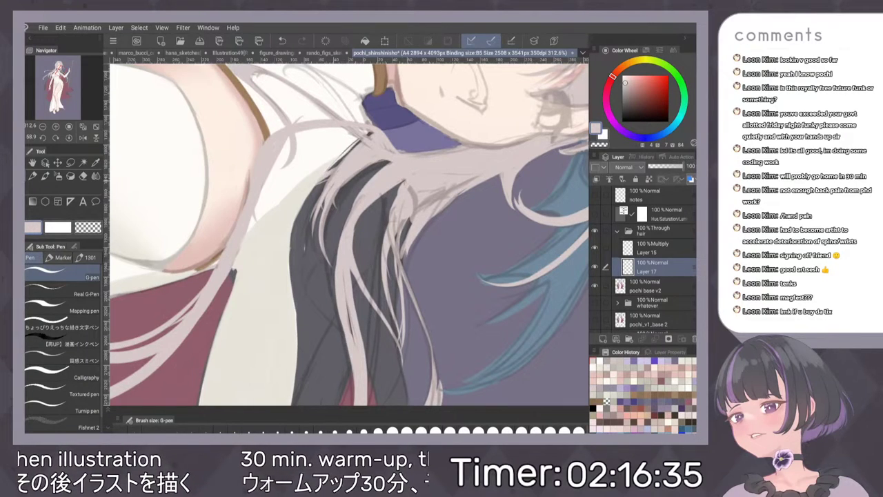
mouse_move(414, 194)
mouse_down()
mouse_move(416, 209)
mouse_move(471, 181)
mouse_move(465, 188)
mouse_up()
drag(407, 265, 435, 216)
drag(414, 251, 438, 216)
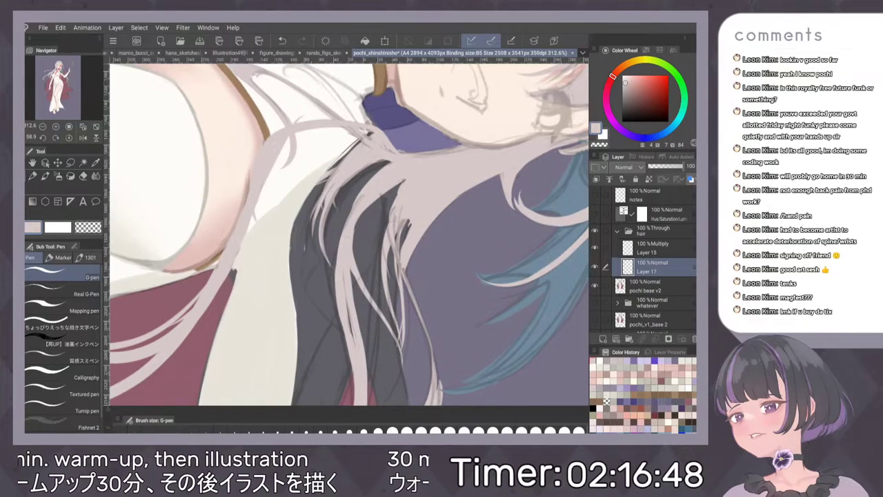
Clean up the outer edge of the side hair beside the face, where it meets the long loose lock over the blue wing.
scroll(516, 228, down, 3)
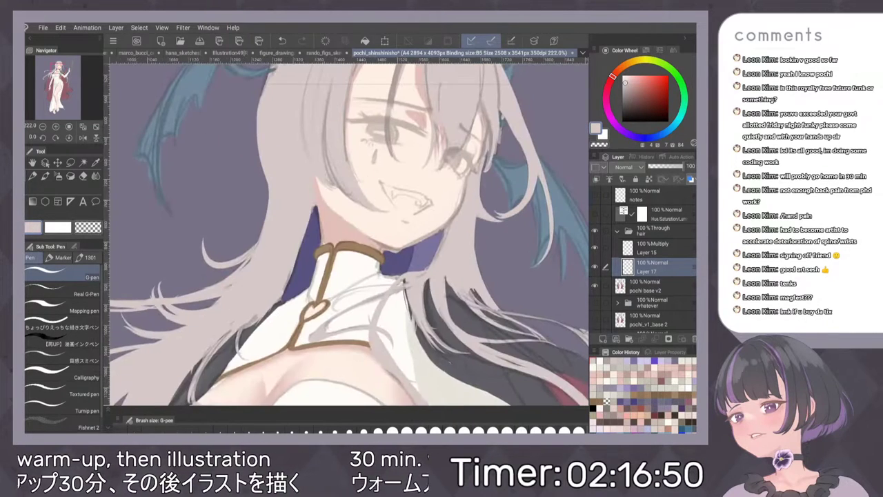
scroll(521, 128, up, 3)
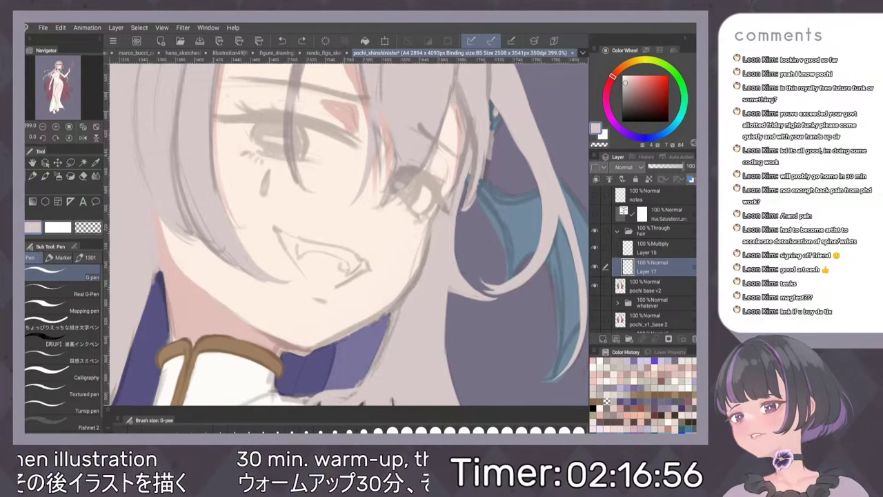
scroll(408, 251, down, 3)
scroll(425, 216, up, 3)
drag(462, 184, 445, 267)
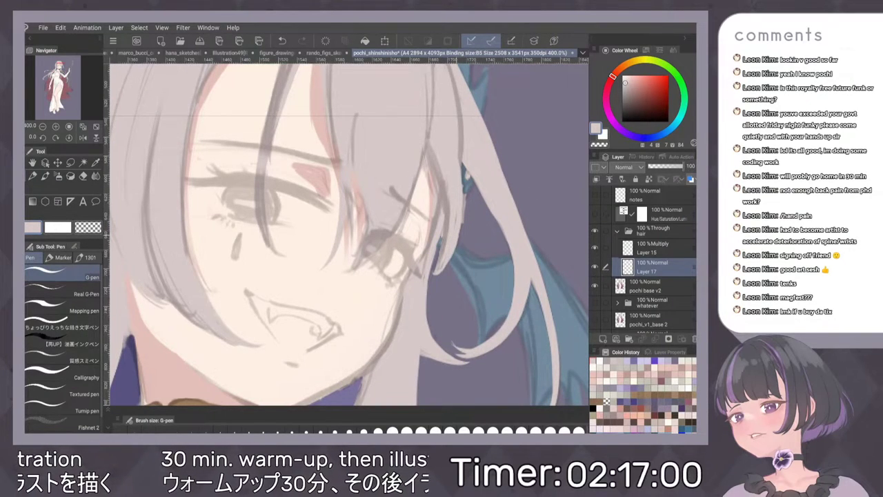
drag(462, 222, 458, 237)
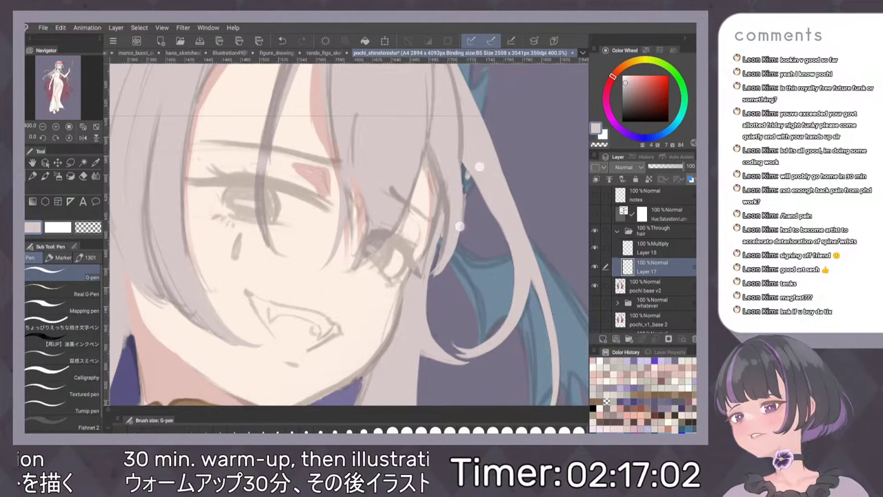
scroll(484, 159, down, 4)
scroll(477, 172, up, 2)
scroll(457, 161, up, 5)
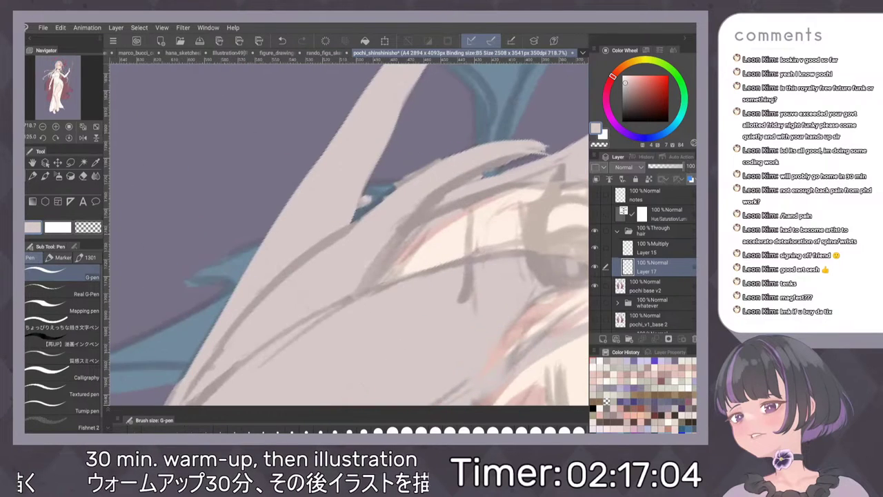
drag(326, 243, 367, 200)
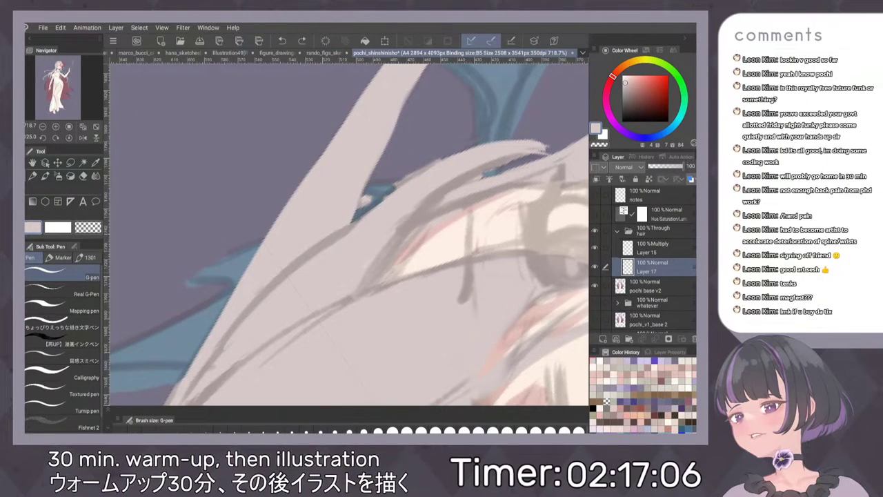
drag(321, 252, 383, 200)
Check the hair silhouette on the whole figure at full-canvas view, both mirrored and unmirrored.
key(ctrl+0)
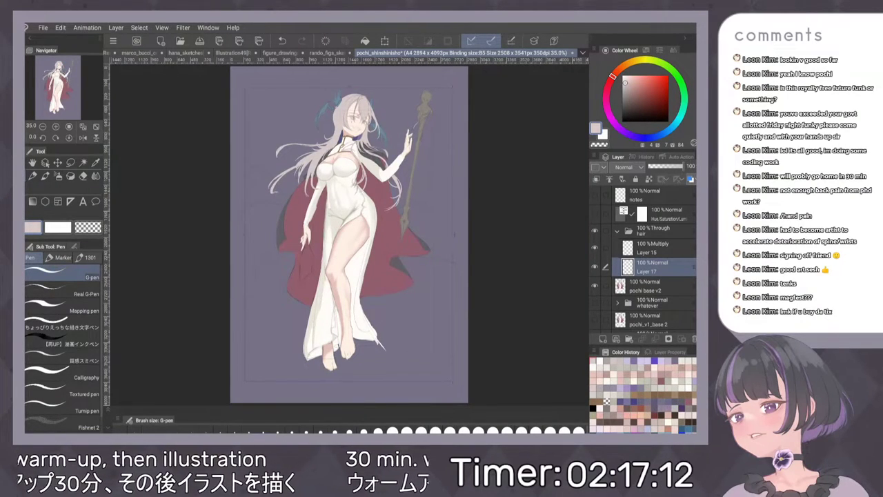
key(h)
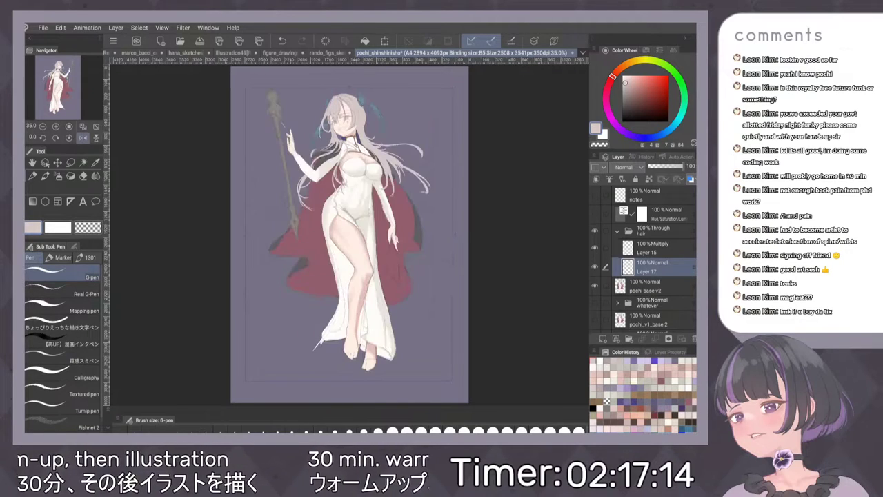
key(h)
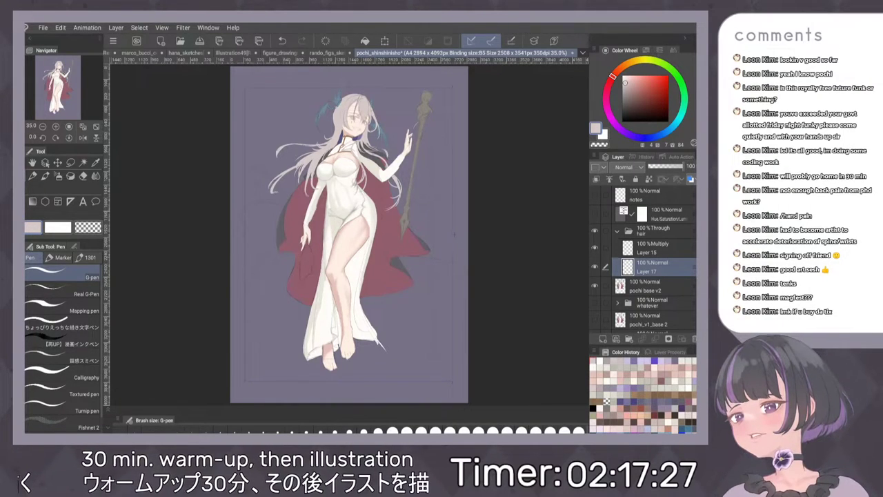
scroll(371, 143, up, 5)
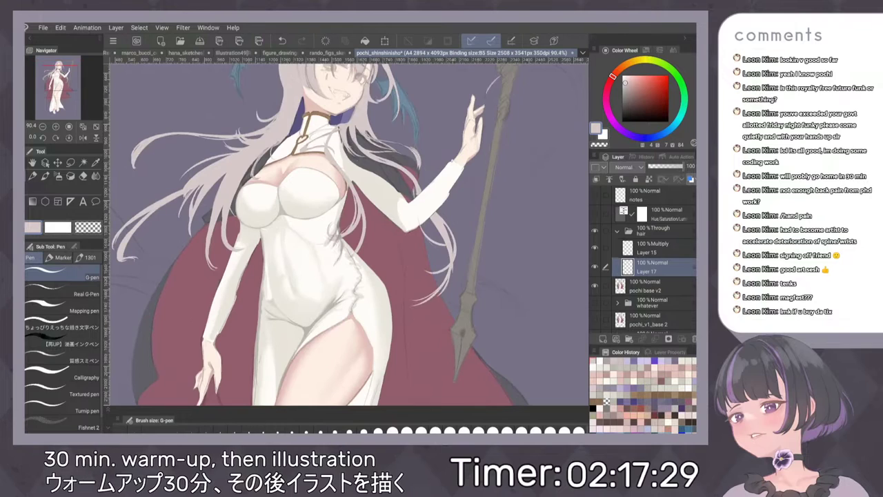
Open the Sub View reference image and recheck the whole figure with the palettes hidden and the canvas flipped back and forth.
key(F3)
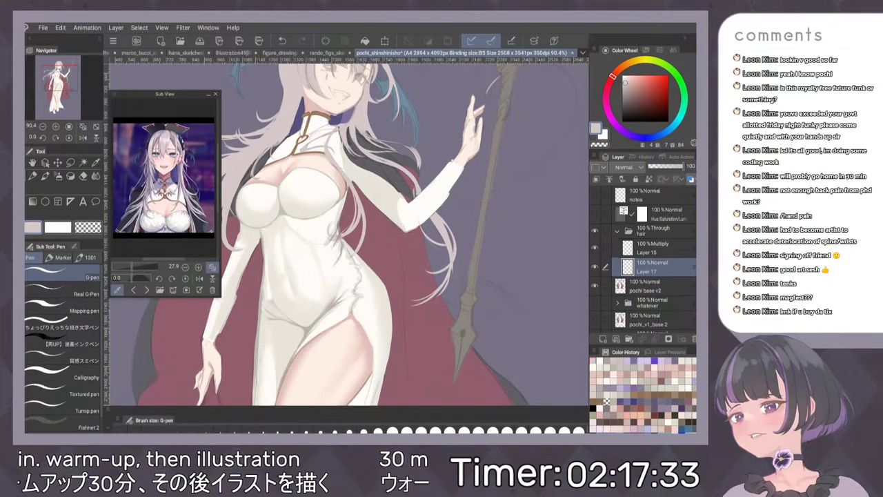
key(Tab)
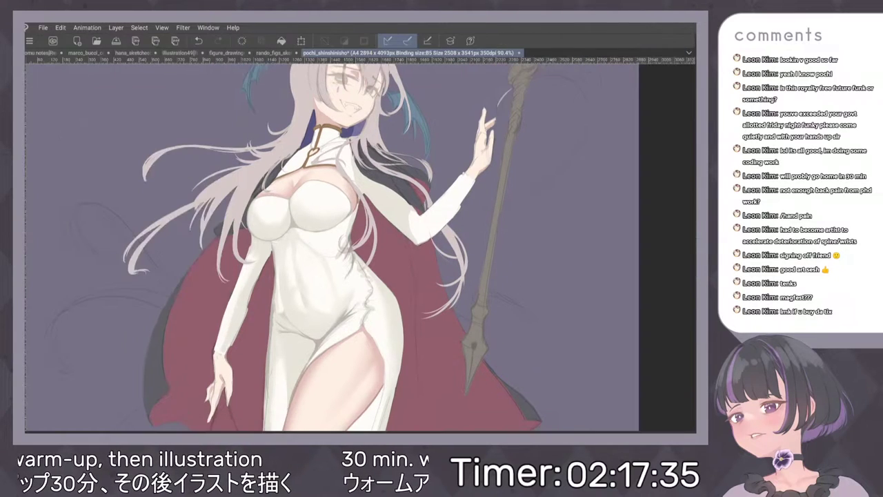
key(ctrl+0)
key(h)
key(h)
key(Tab)
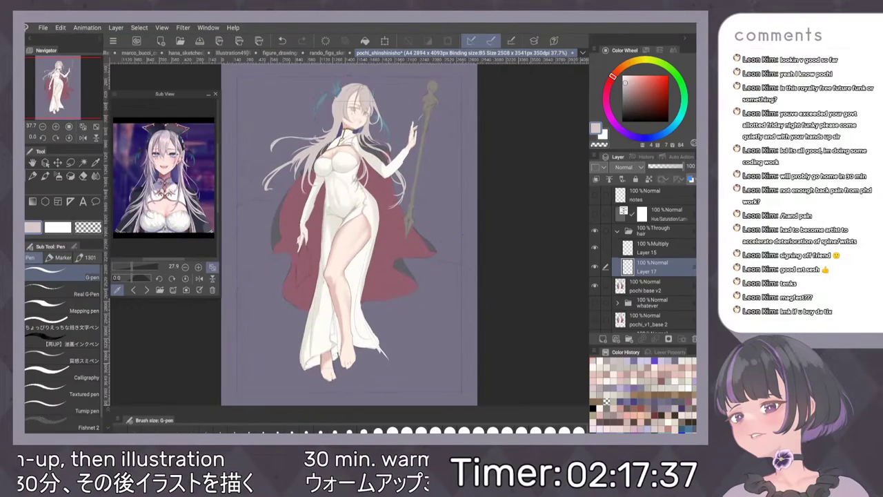
Select Layer 15 in the hair folder and set its blending mode to Normal.
key(ctrl+plus)
key(ctrl+plus)
drag(426, 76, 479, 173)
click(653, 248)
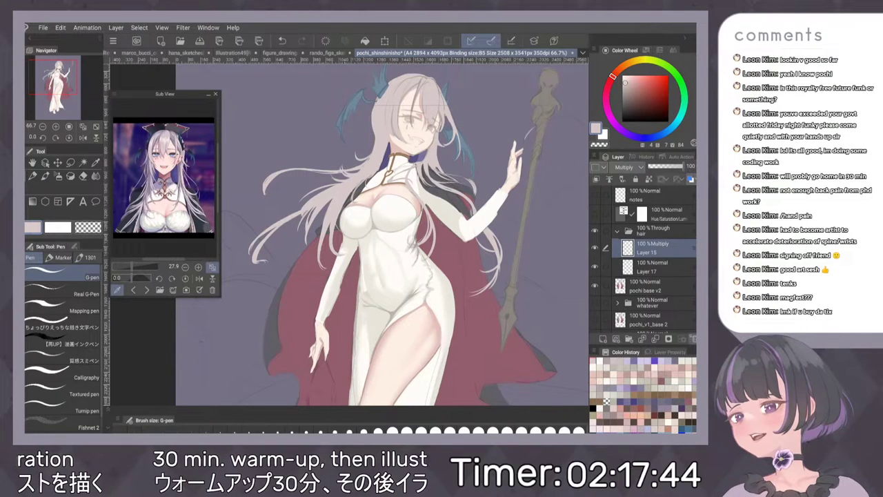
click(693, 339)
click(409, 187)
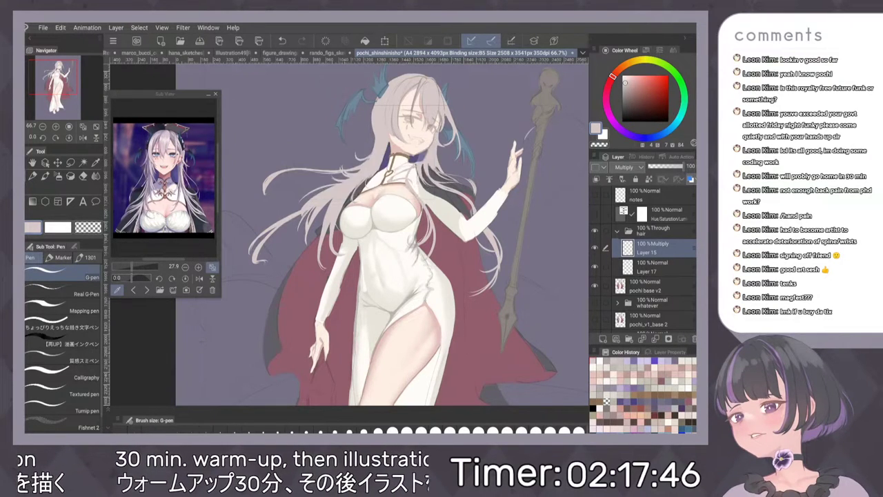
key(ctrl+z)
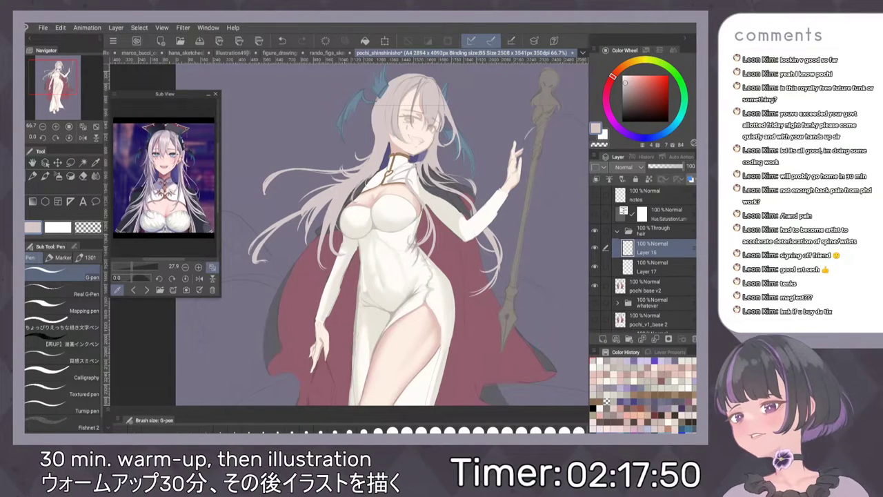
Outline Layer 17 with a blue border effect to check the hair silhouette, and remove the border.
click(649, 266)
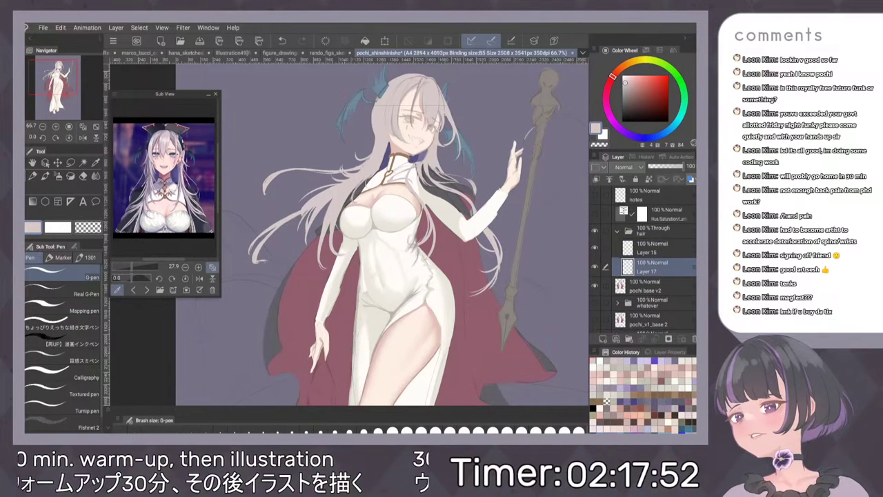
click(668, 352)
click(668, 370)
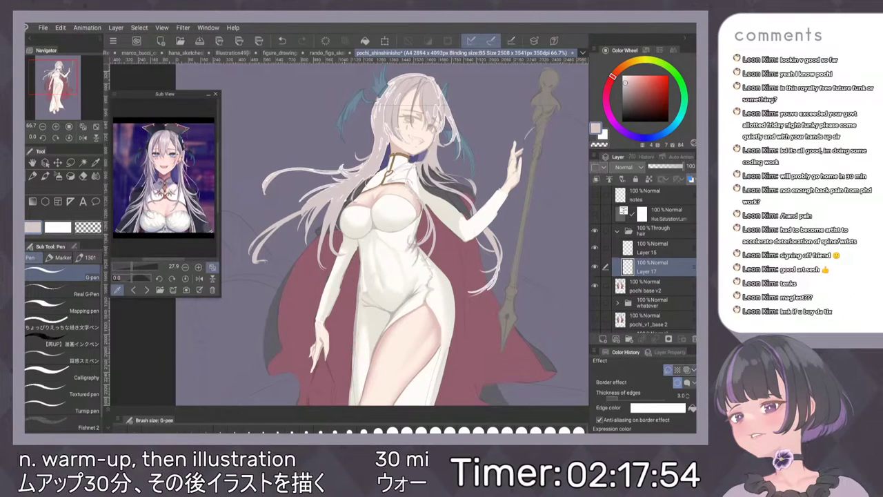
click(657, 407)
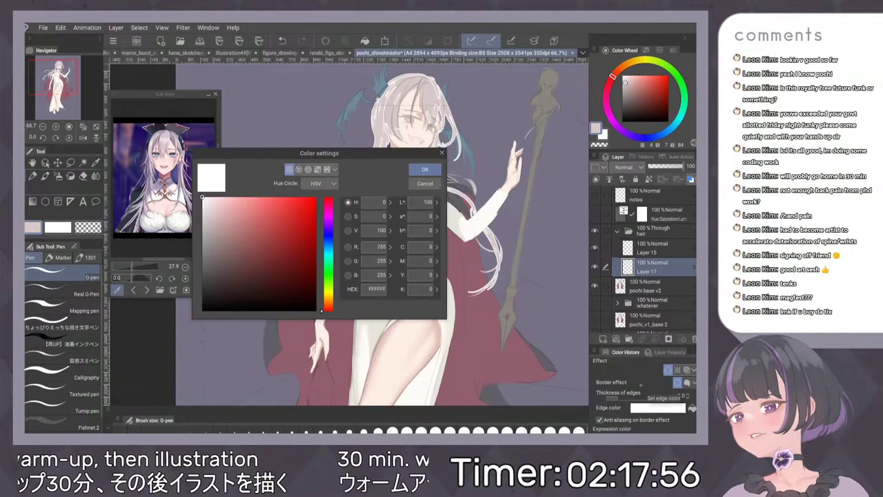
click(326, 232)
click(316, 198)
click(426, 170)
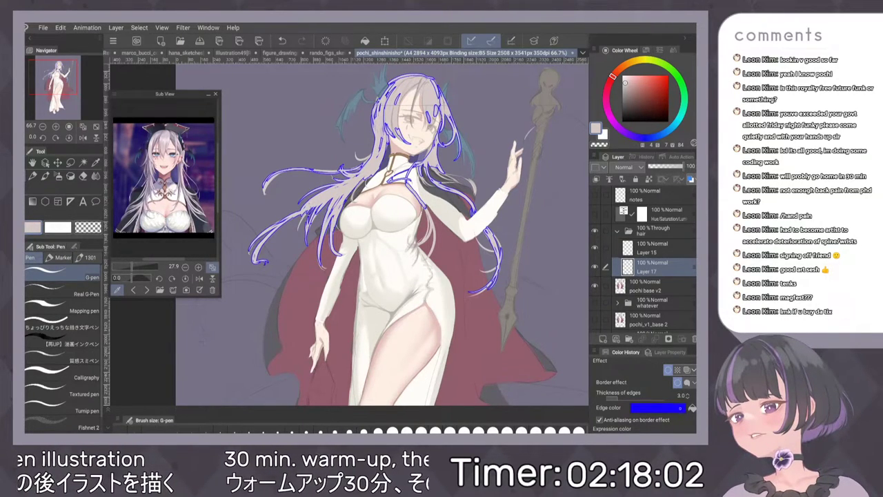
click(668, 370)
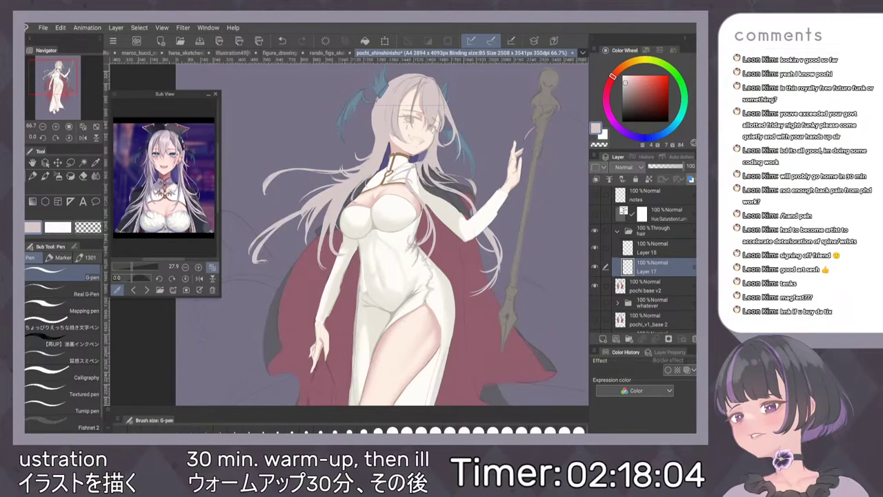
Undo the recent layer changes to bring Layer 15 back to Multiply blending.
click(659, 248)
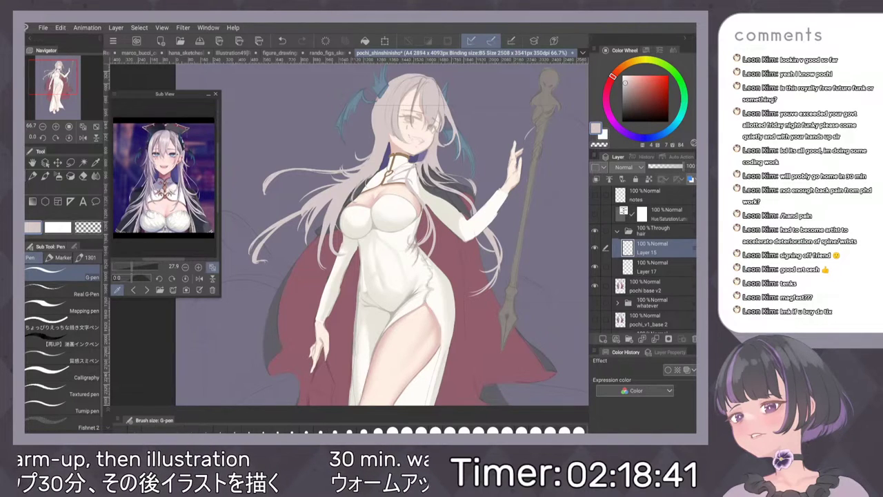
key(ctrl+z)
key(ctrl+z)
key(ctrl+z)
key(ctrl+z)
key(ctrl+z)
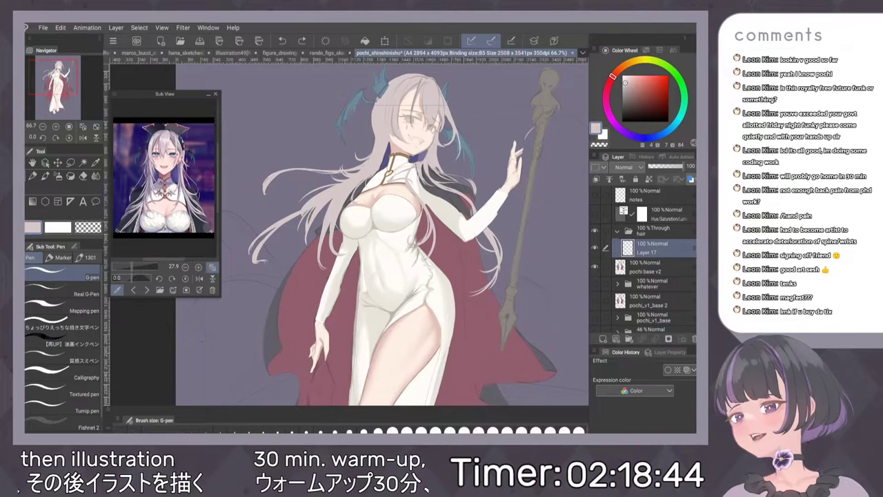
key(ctrl+z)
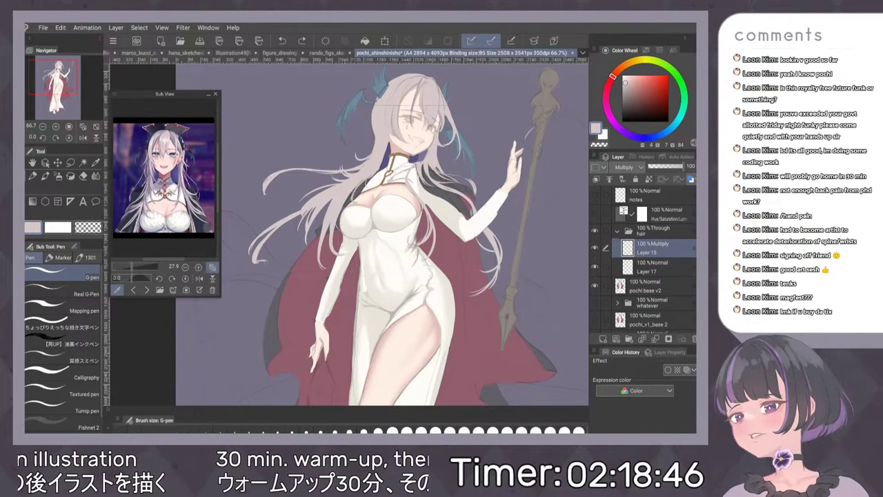
Paint a pale lavender shadow on the long hair beside the neck on Layer 15 with the Dense watercolor brush.
click(623, 129)
click(626, 80)
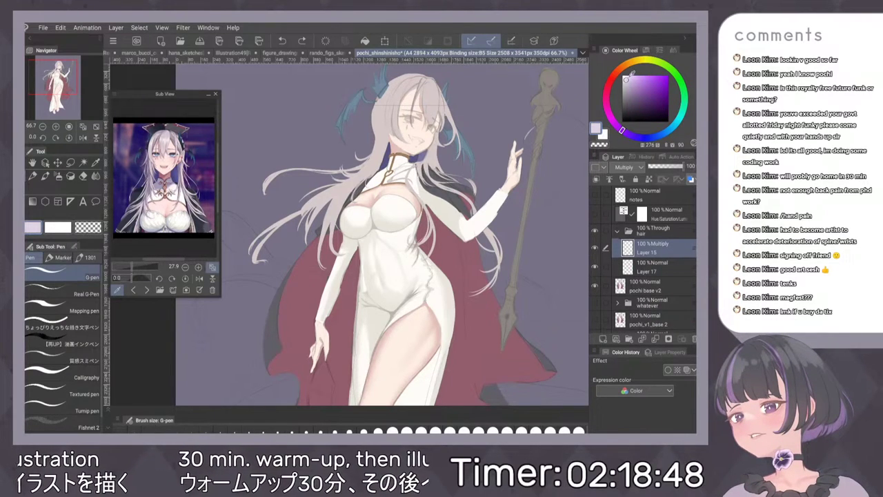
key(b)
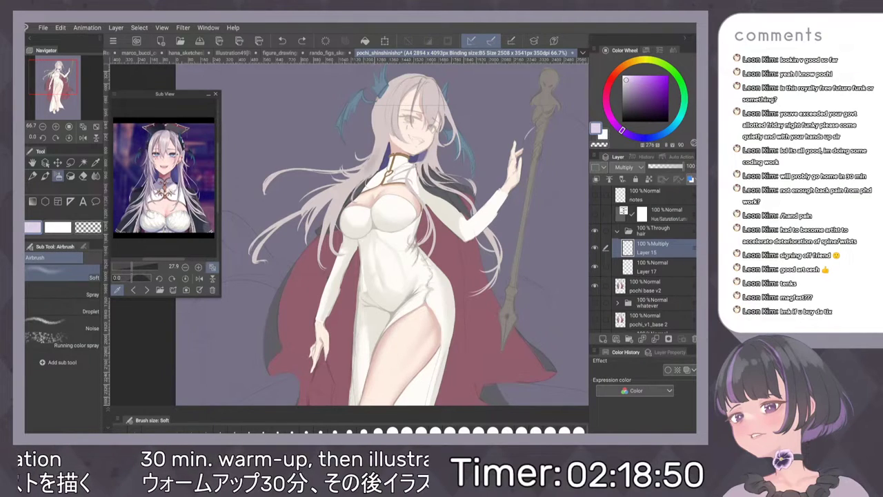
scroll(388, 145, up, 5)
key(b)
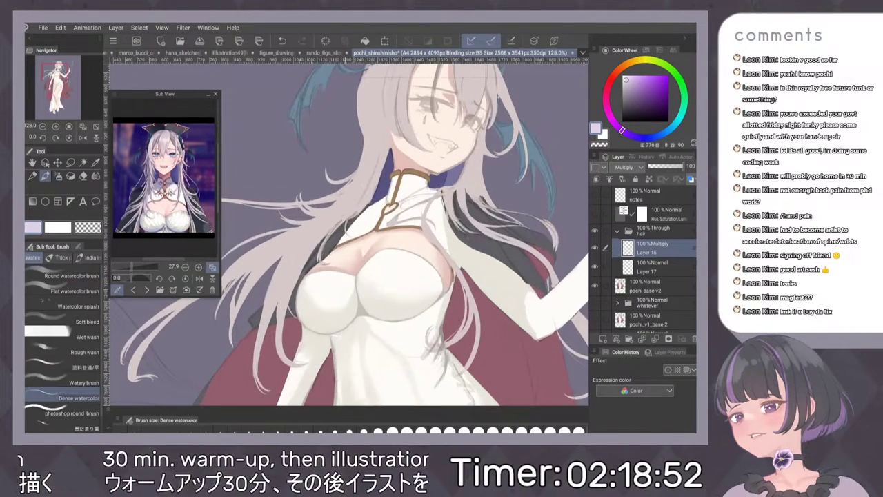
drag(384, 151, 345, 219)
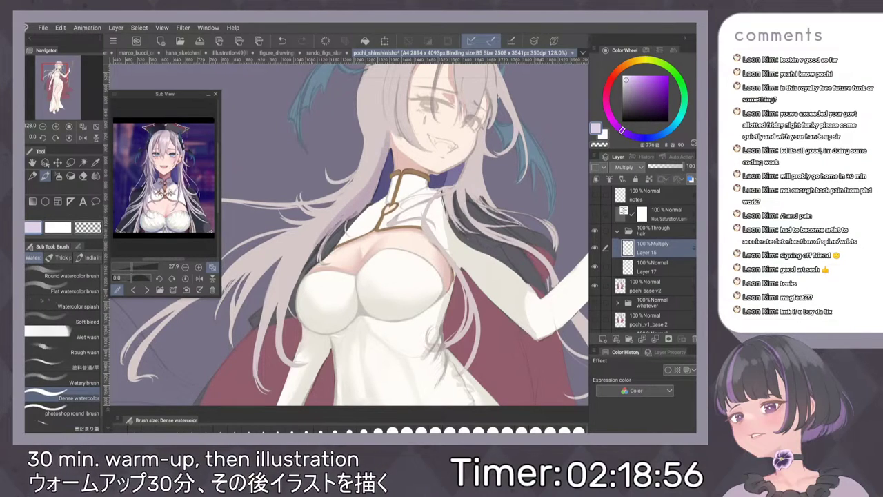
Shift the shading colour toward pale magenta, test it on the hair beside the neck above the cape, and undo the test.
key(ctrl+0)
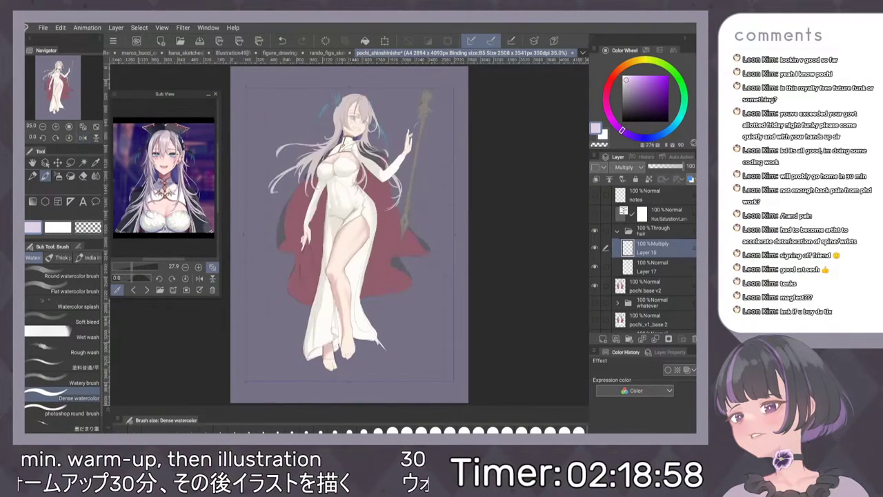
scroll(376, 136, up, 5)
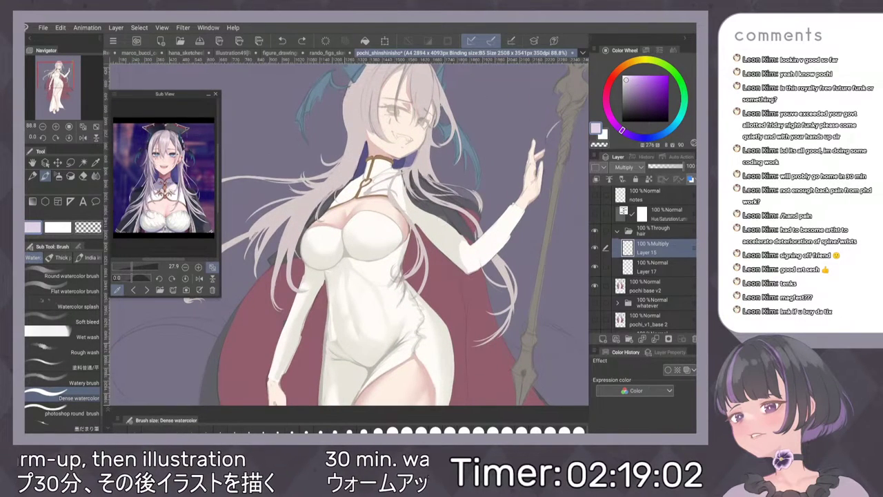
scroll(396, 231, up, 2)
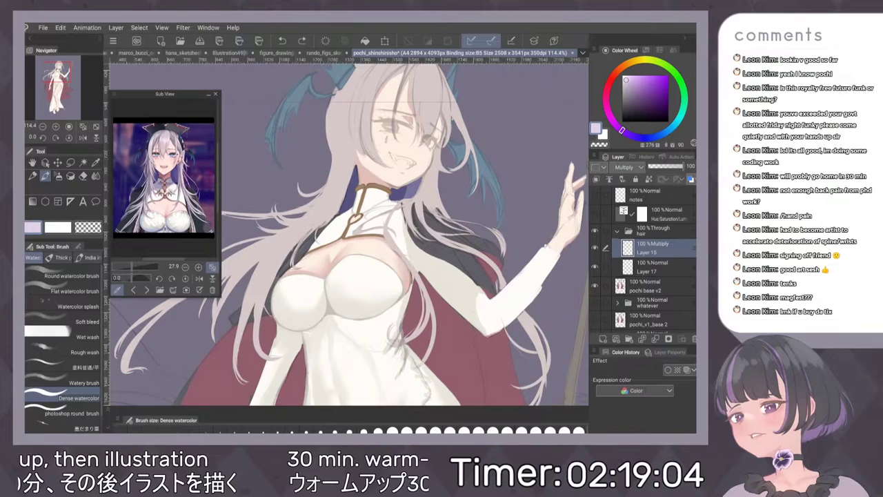
click(610, 116)
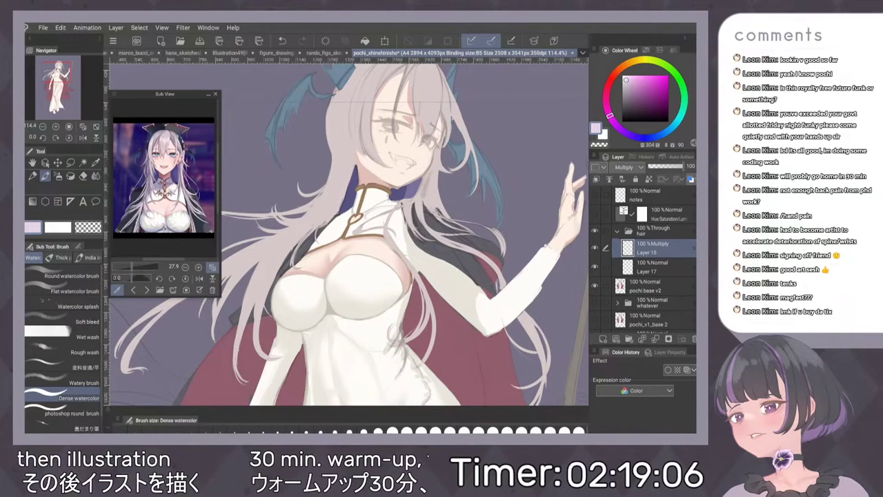
drag(426, 170, 422, 190)
key(ctrl+z)
key(ctrl+z)
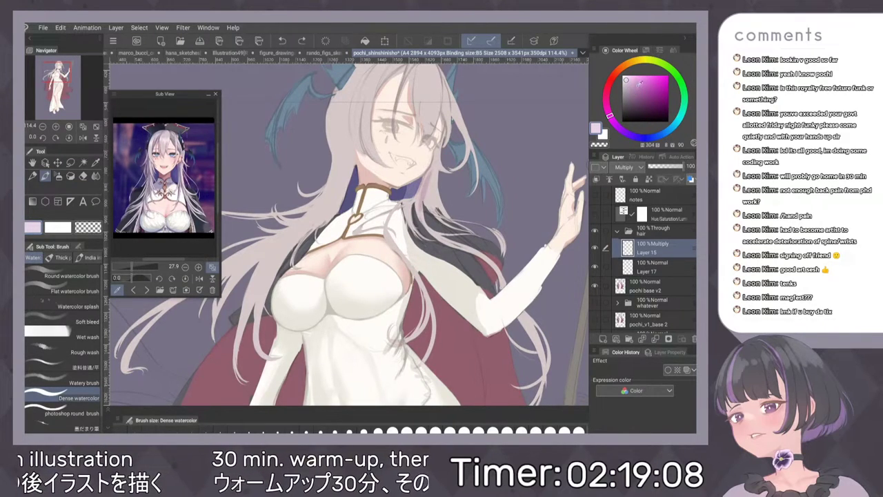
Paint slightly darker shadow strokes down the long hair behind the neck and check the whole figure mirrored and unmirrored.
click(627, 82)
drag(347, 110, 343, 160)
drag(350, 125, 341, 196)
drag(352, 163, 339, 202)
drag(343, 179, 329, 213)
key(ctrl+0)
key(h)
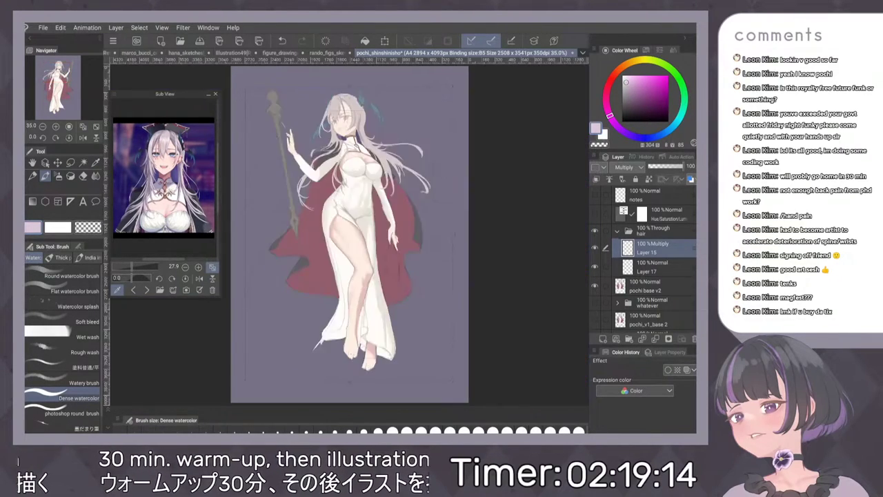
key(h)
scroll(372, 146, up, 8)
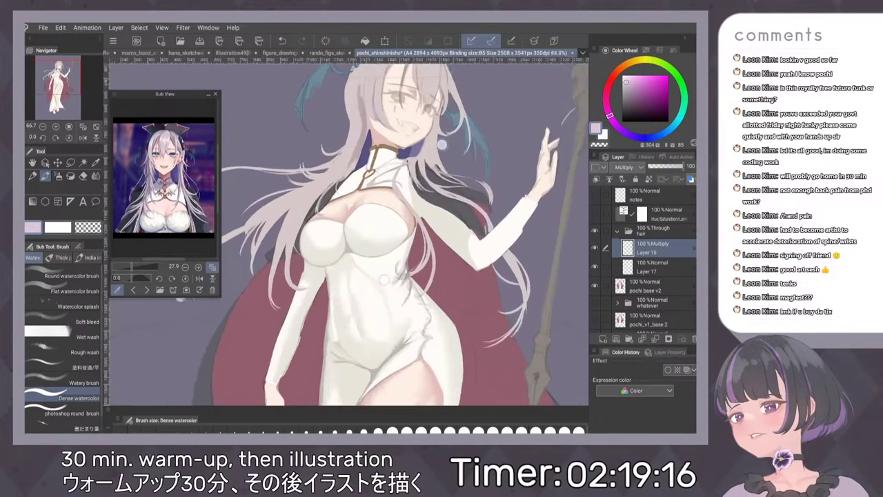
Sample a purple hair shadow from the Sub View reference and lighten it as the shading colour.
scroll(331, 90, up, 3)
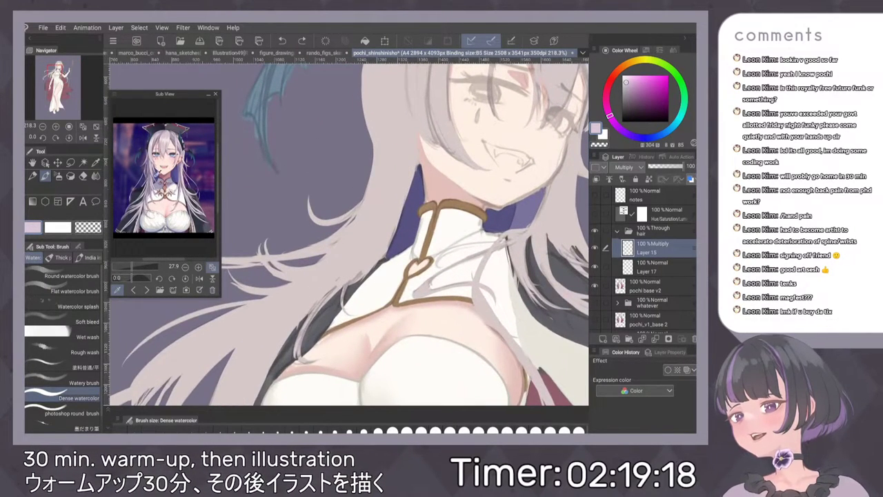
click(143, 188)
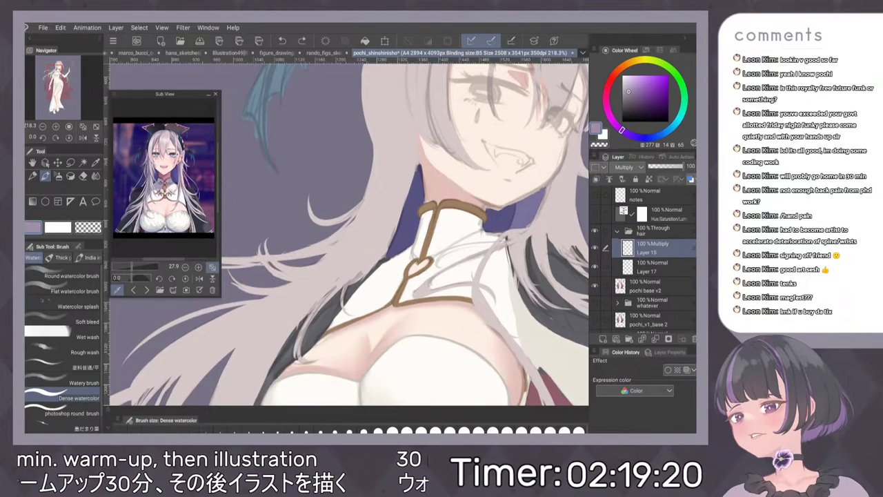
key(ctrl+0)
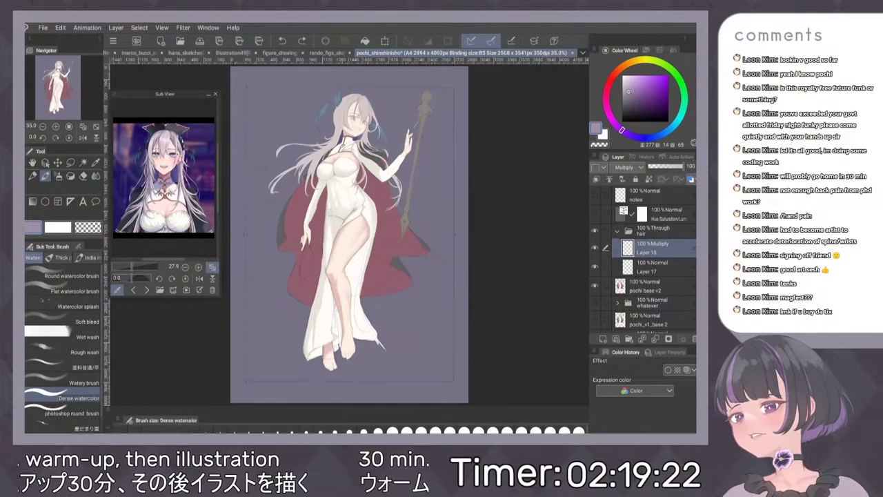
scroll(455, 143, up, 2)
scroll(455, 143, up, 1)
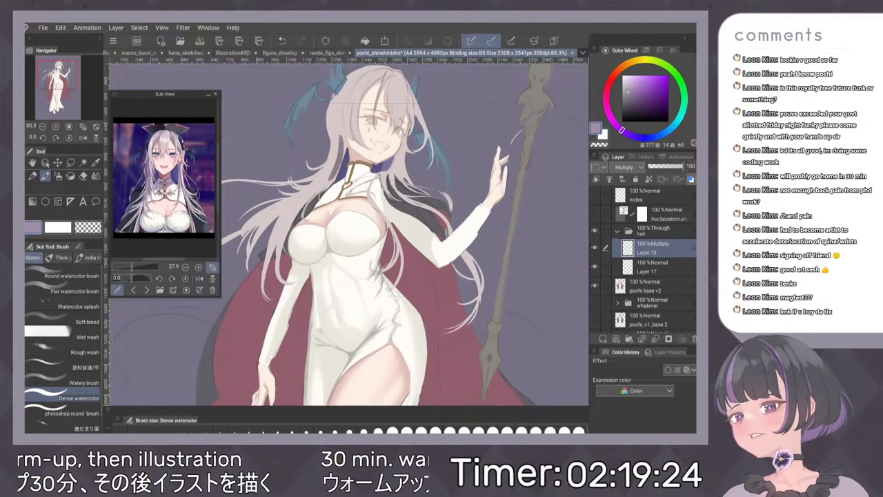
click(627, 84)
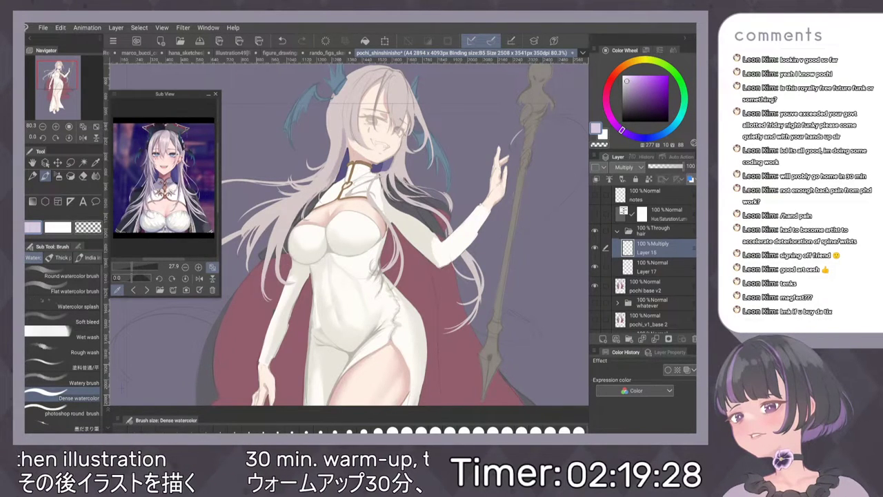
scroll(349, 235, down, 5)
scroll(390, 211, up, 8)
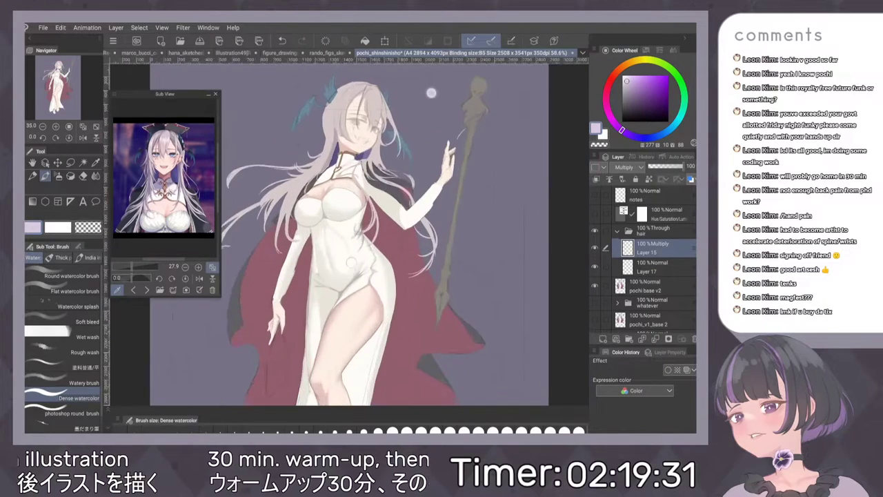
scroll(406, 172, up, 2)
Sample the mauve shadow from the hair beside the neck, hide Layer 15 and add a new layer directly beneath it.
alt+click(396, 166)
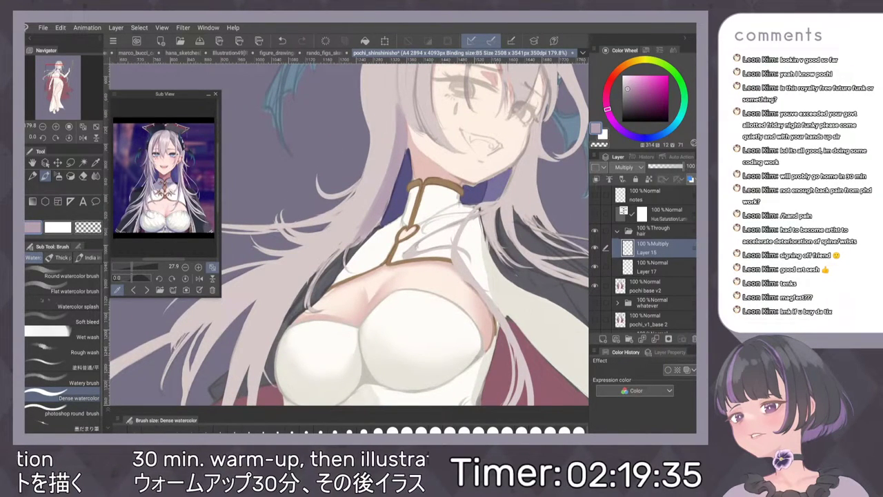
click(595, 248)
click(604, 339)
drag(653, 248, 645, 277)
key(p)
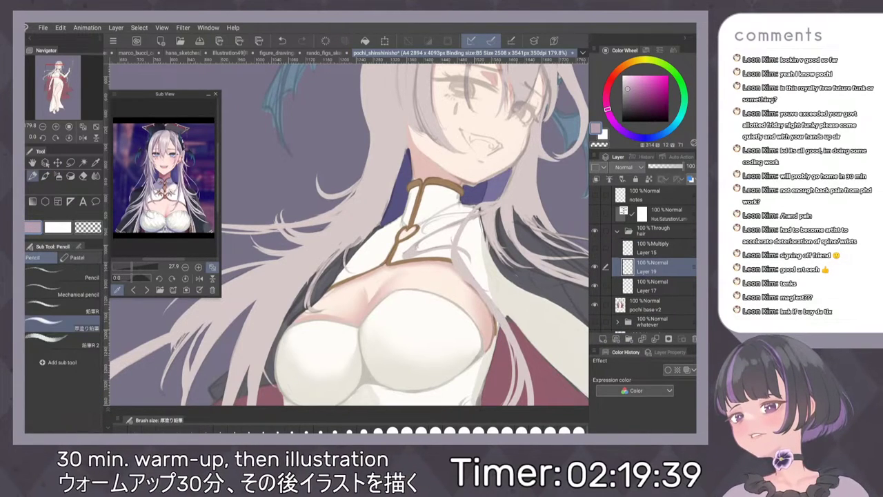
Try mauve shadow strokes down the hair beside the neck with the pencil and the G-pen, and undo them.
drag(400, 140, 387, 209)
drag(400, 151, 374, 233)
drag(397, 167, 382, 208)
key(ctrl+z)
key(ctrl+z)
key(ctrl+z)
key(p)
mouse_move(400, 135)
mouse_down()
mouse_move(388, 202)
mouse_move(373, 229)
mouse_up()
key(ctrl+z)
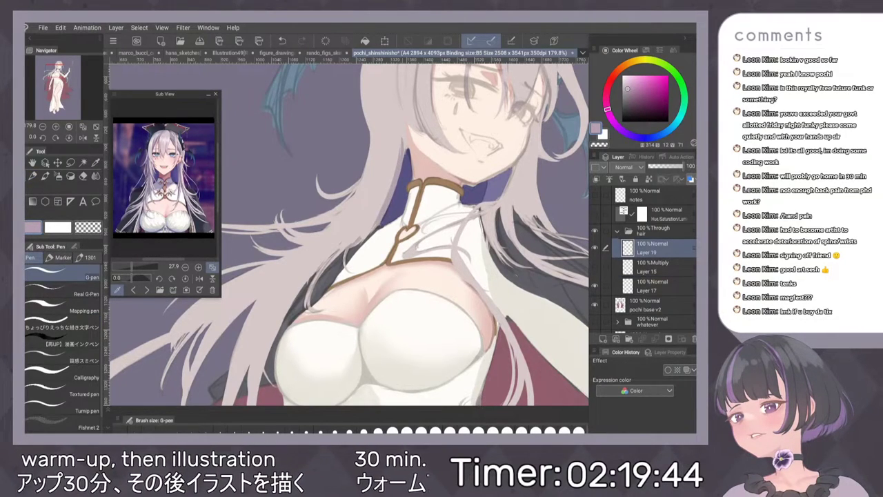
Block in a mauve shadow along the hair beside the neck on Layer 19 with the G-pen.
key(ctrl+0)
scroll(356, 116, up, 5)
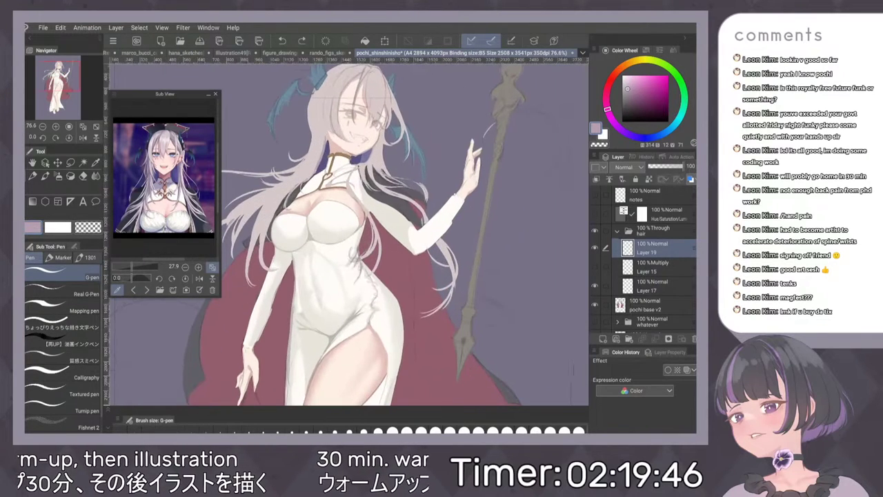
drag(325, 139, 315, 171)
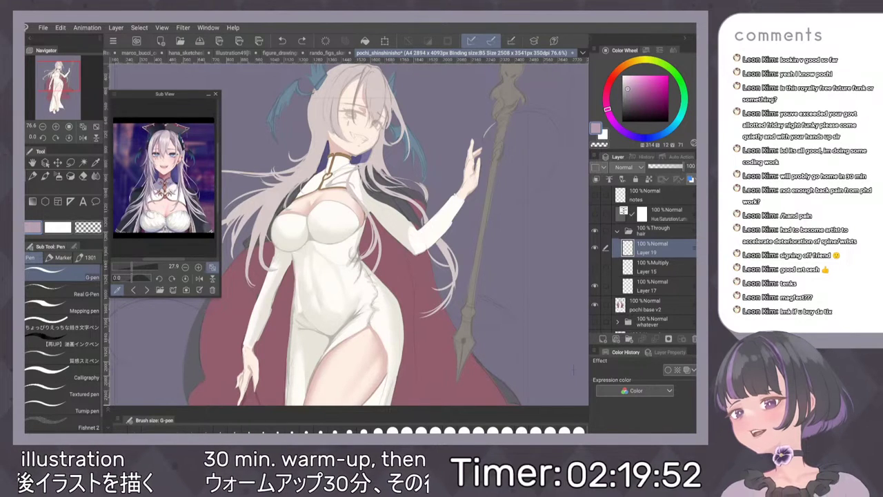
Fill in the curling lock where it crosses the dress edge below the chest on Layer 17, using the sampled hair colour.
click(653, 287)
scroll(390, 182, up, 2)
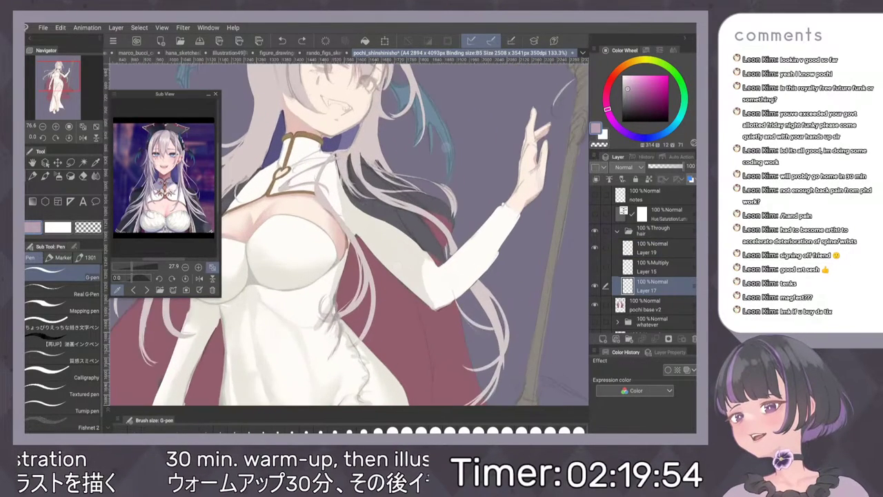
alt+click(370, 134)
scroll(425, 242, up, 5)
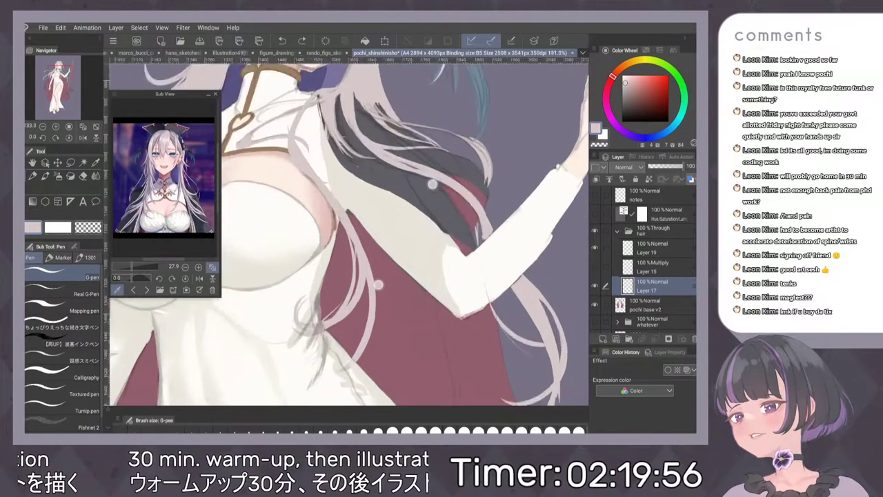
scroll(453, 220, up, 2)
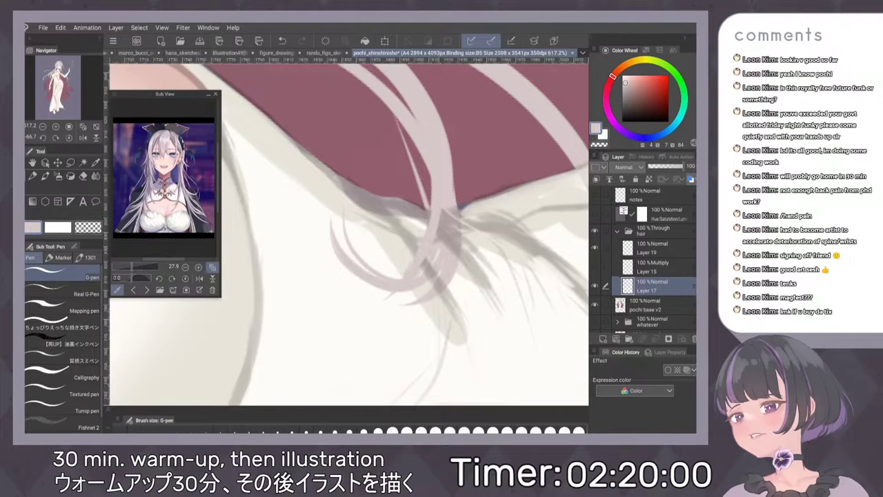
drag(448, 217, 455, 254)
drag(459, 221, 458, 256)
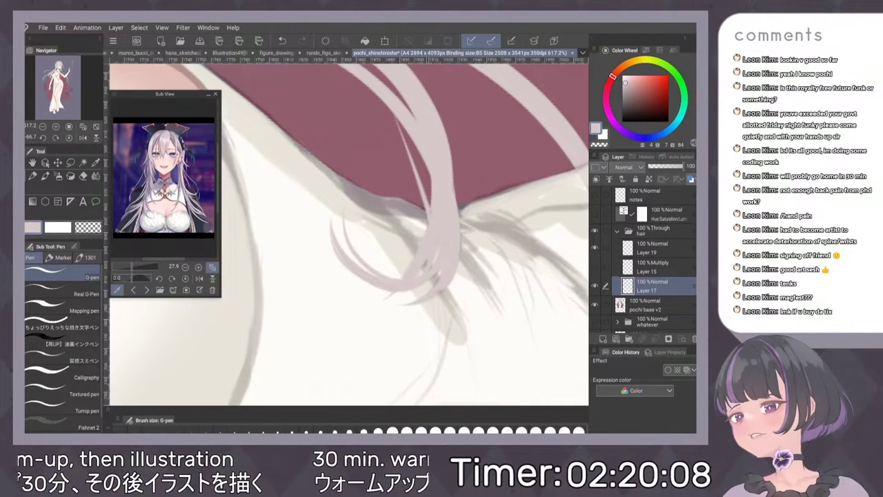
scroll(457, 188, up, 3)
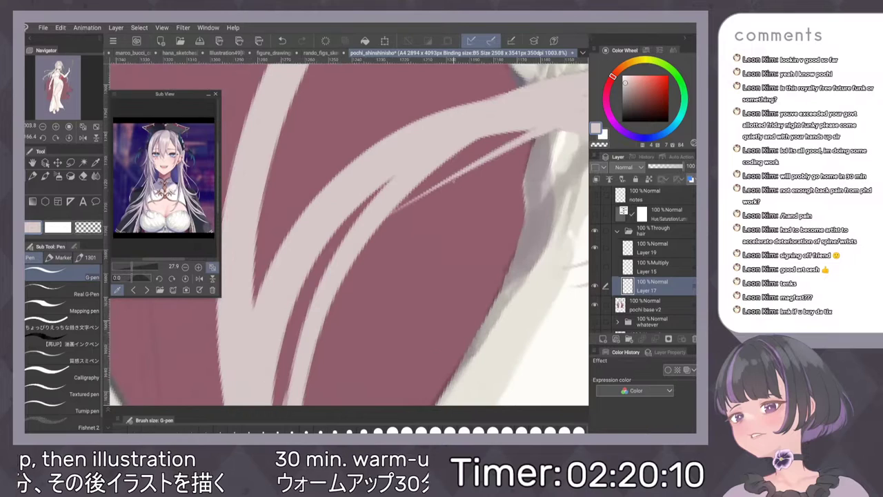
scroll(493, 189, down, 5)
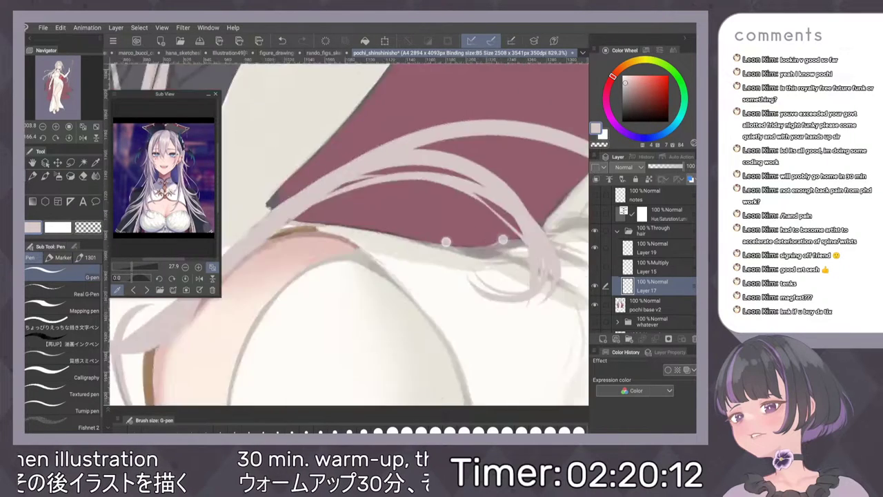
scroll(503, 239, down, 4)
scroll(524, 176, up, 3)
scroll(497, 270, down, 5)
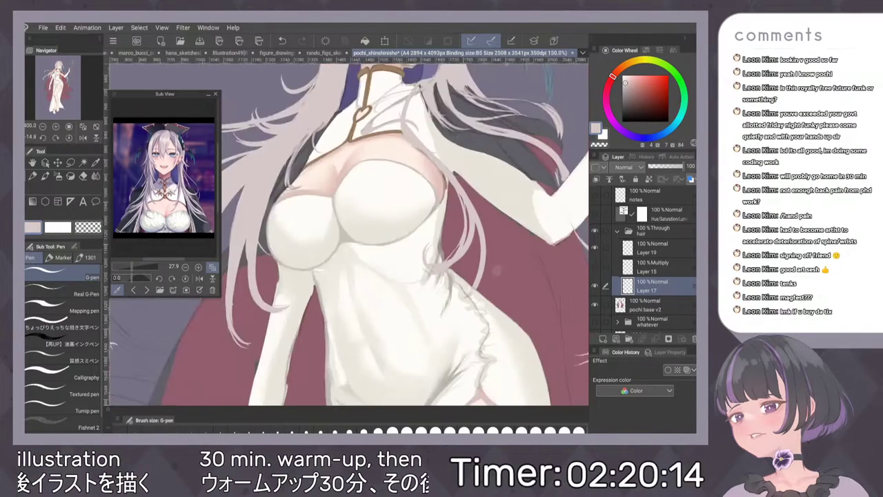
Examine the hair, dress and overall figure close up, at full view and with the canvas mirrored.
scroll(497, 270, up, 4)
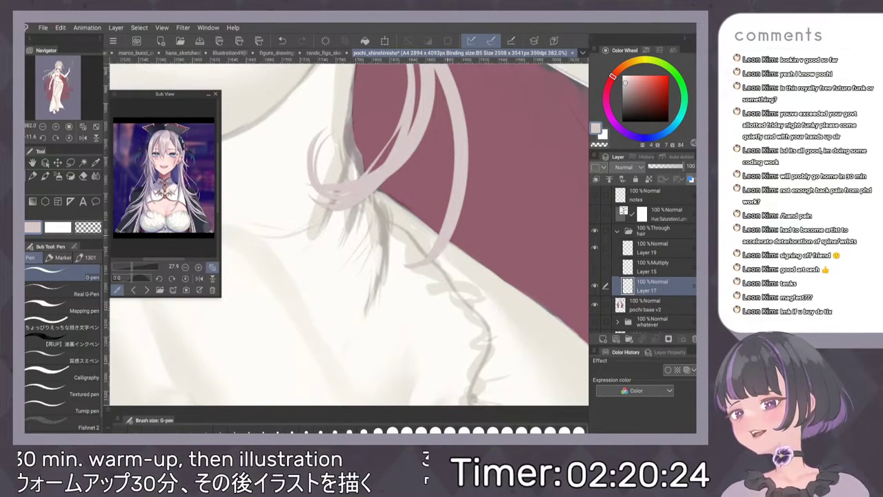
scroll(508, 164, down, 6)
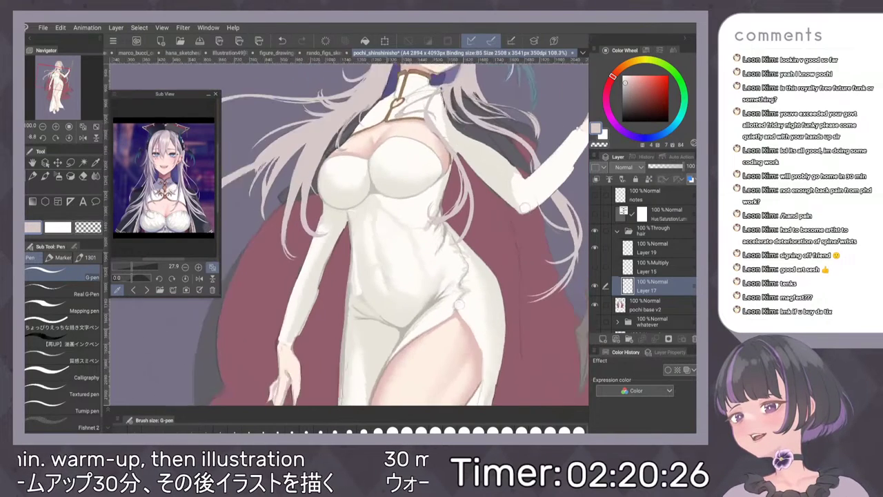
key(ctrl+0)
key(h)
key(h)
scroll(345, 147, up, 2)
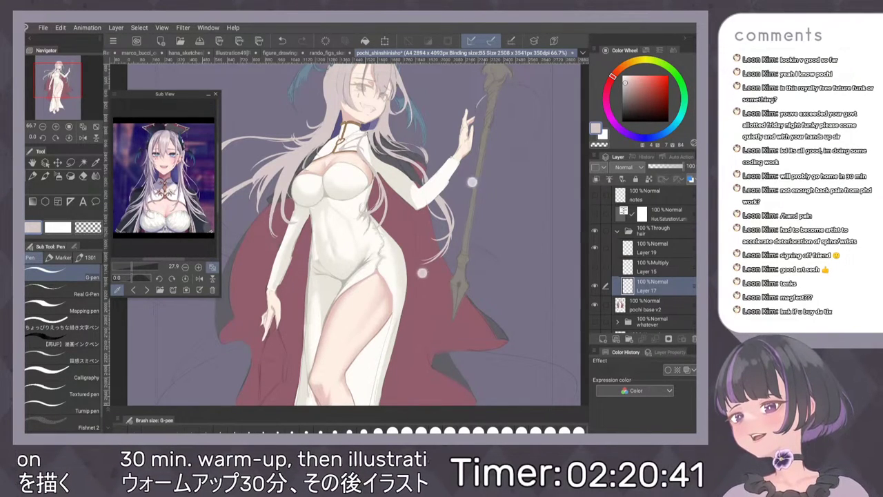
scroll(466, 245, down, 4)
scroll(466, 244, down, 1)
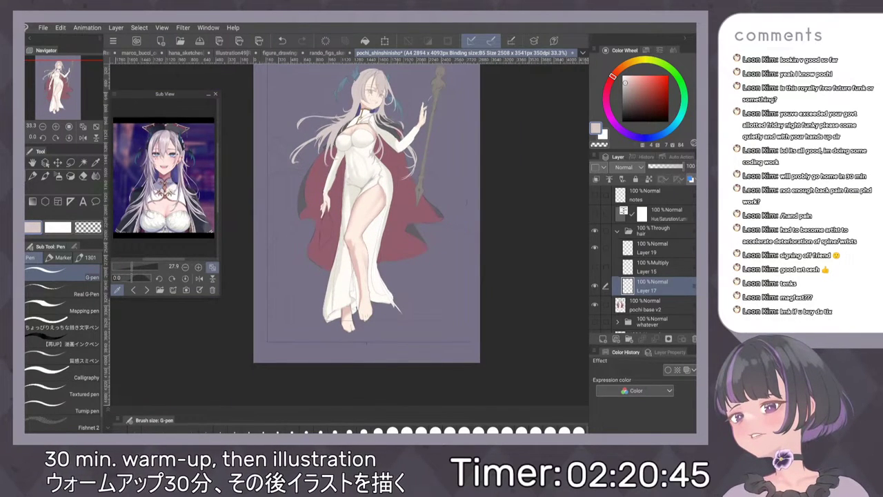
scroll(387, 124, up, 10)
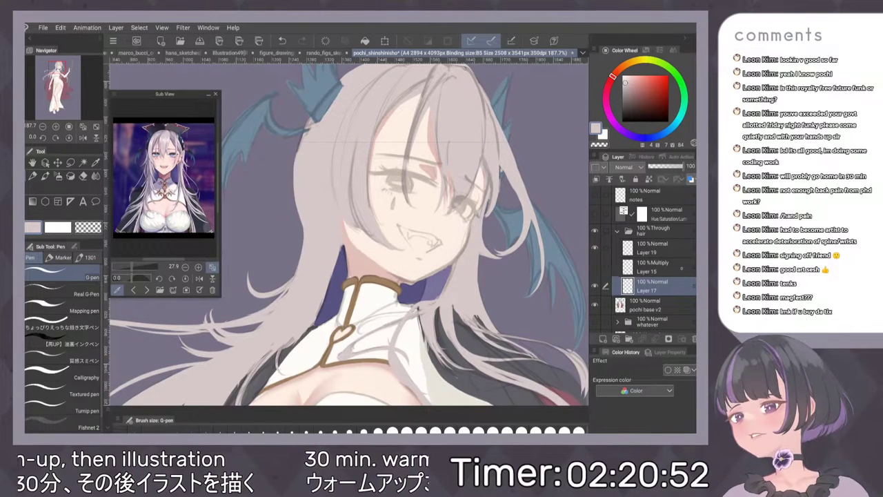
Make Layer 19 in the hair folder active and pick a greyish mauve from the colour history.
click(663, 265)
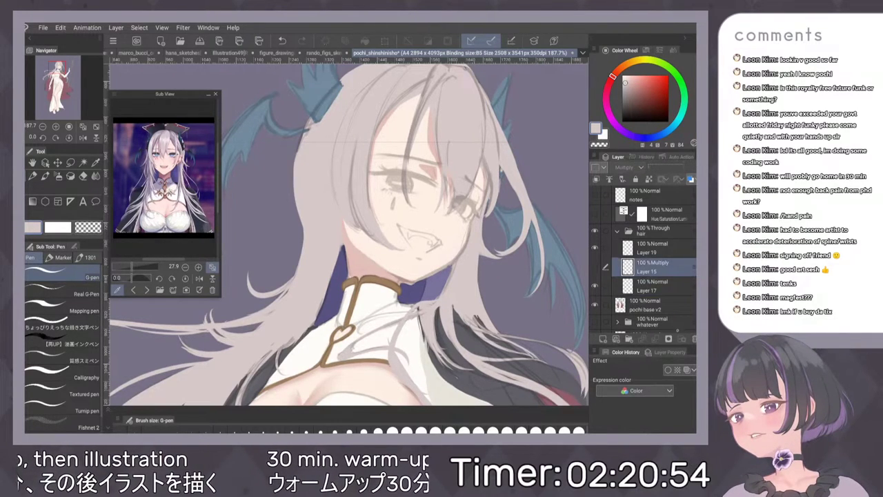
click(663, 286)
click(660, 248)
click(596, 247)
click(597, 246)
scroll(350, 235, down, 1)
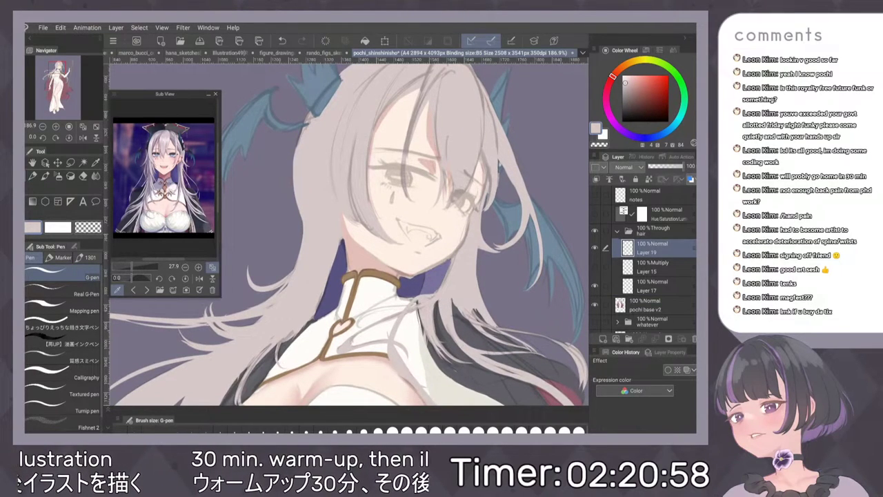
click(625, 352)
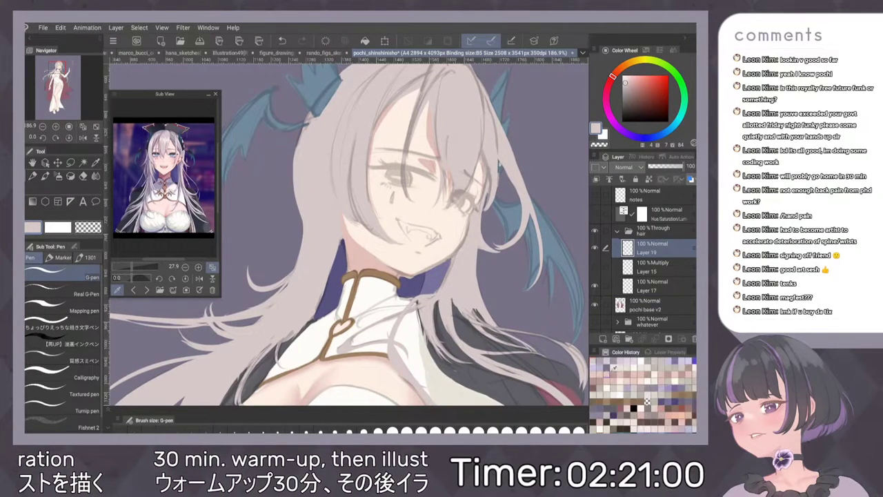
click(602, 359)
drag(322, 169, 320, 266)
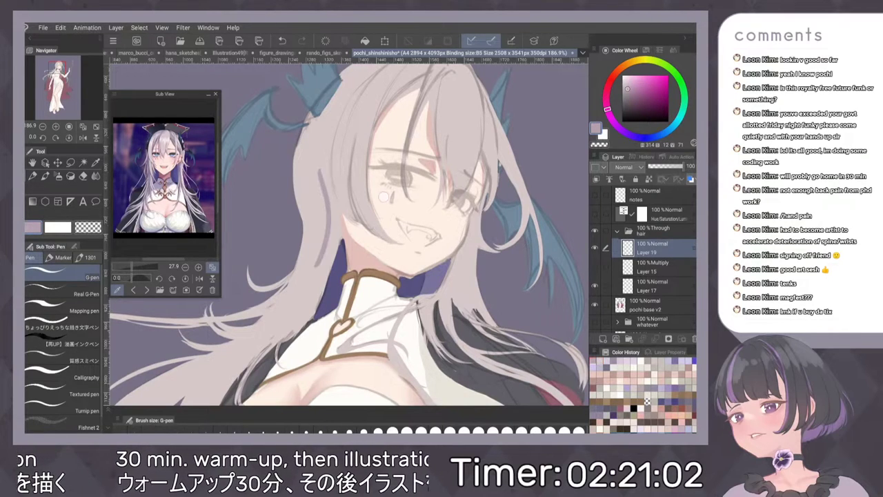
key(ctrl+z)
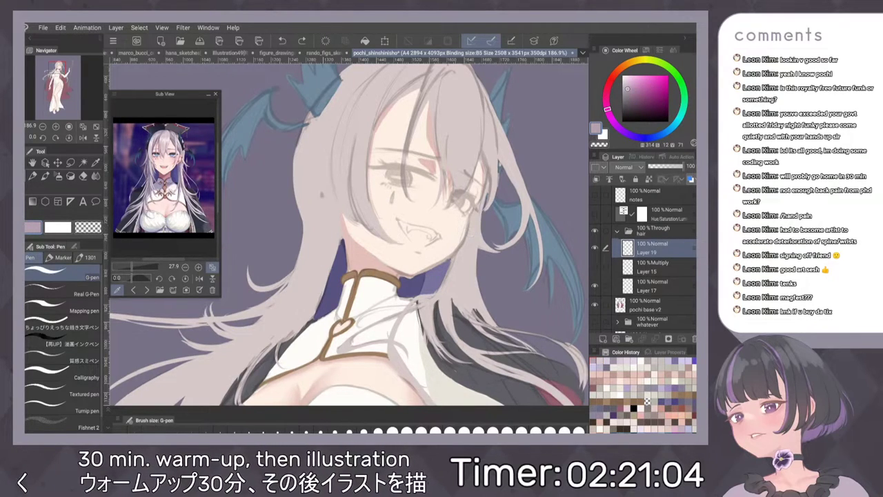
key(ctrl+y)
key(ctrl+z)
drag(326, 200, 316, 292)
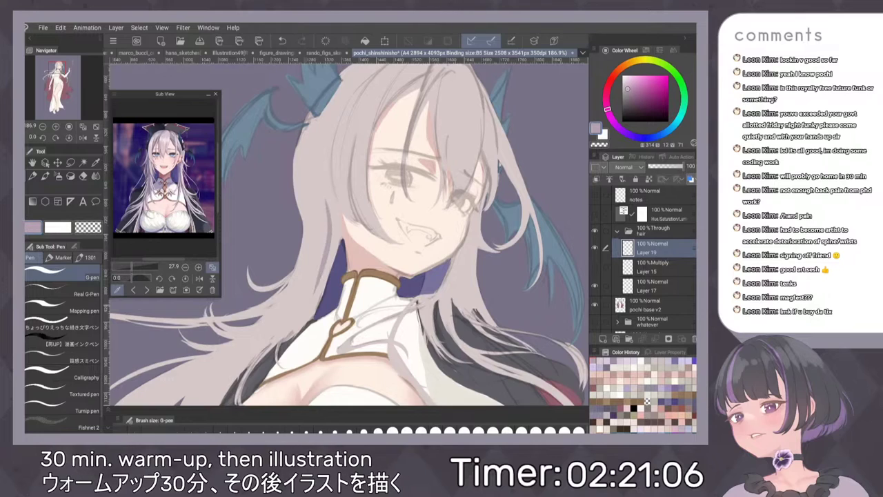
key(ctrl+z)
Paint a mauve shadow stroke down the long hair beside the neck with the Dense watercolor brush, undoing and retrying it.
key(b)
drag(334, 205, 311, 298)
key(ctrl+z)
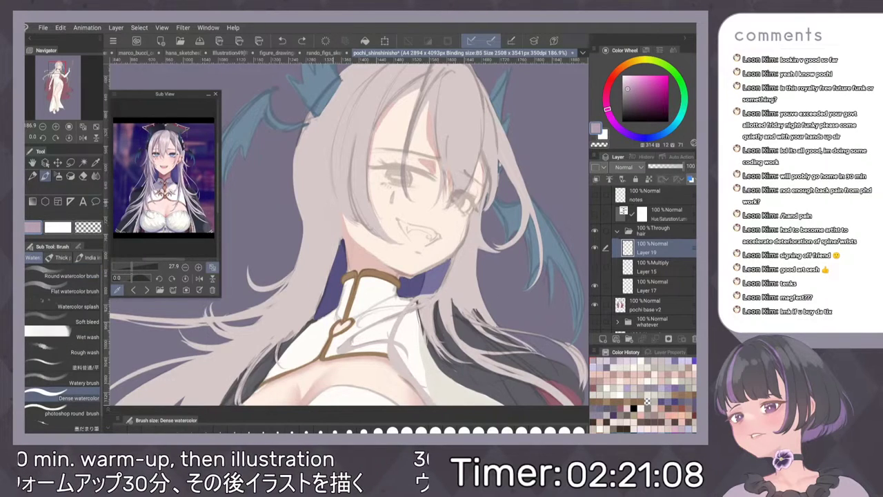
drag(336, 204, 312, 300)
key(ctrl+z)
mouse_move(336, 248)
mouse_down()
mouse_move(320, 306)
mouse_move(288, 335)
mouse_up()
Examine the hair around both shoulders and the windblown strands at full view and close up.
key(ctrl+0)
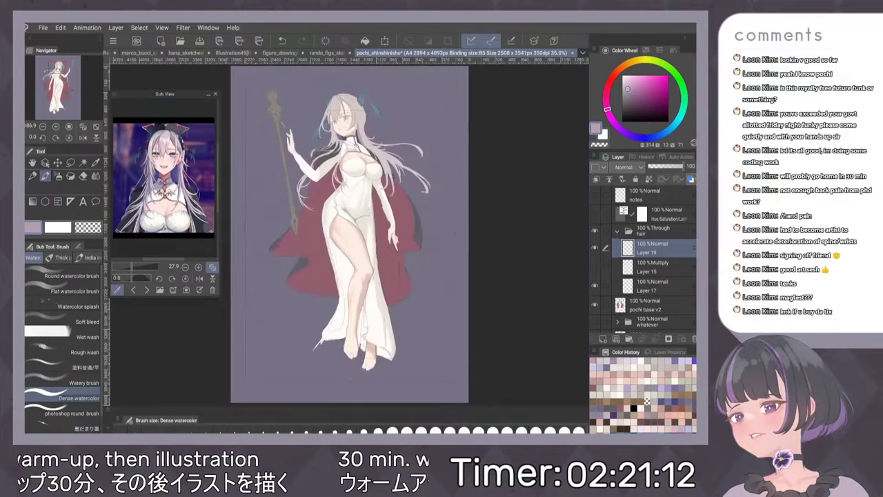
scroll(422, 201, up, 3)
scroll(422, 201, up, 4)
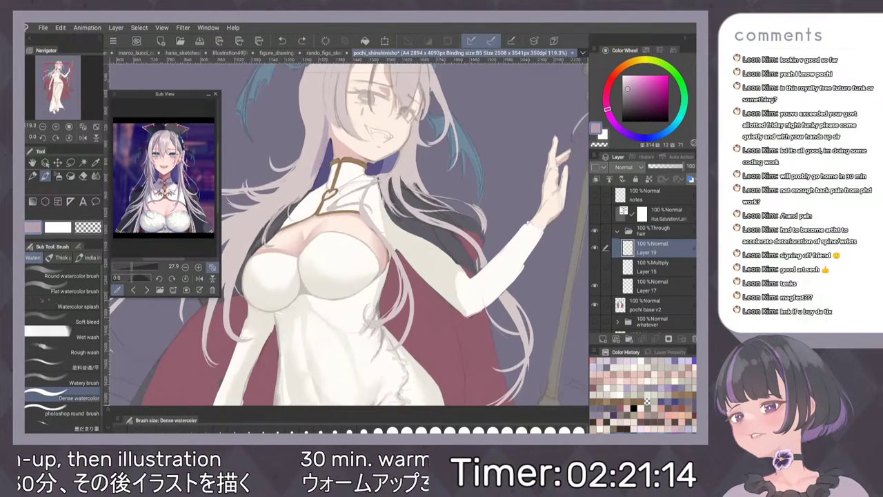
drag(433, 177, 487, 160)
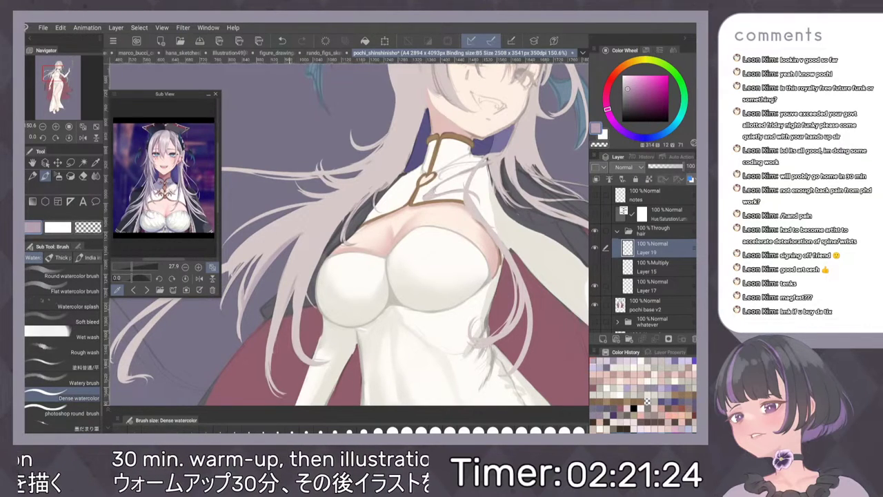
scroll(384, 240, down, 5)
scroll(428, 234, up, 4)
scroll(428, 280, up, 3)
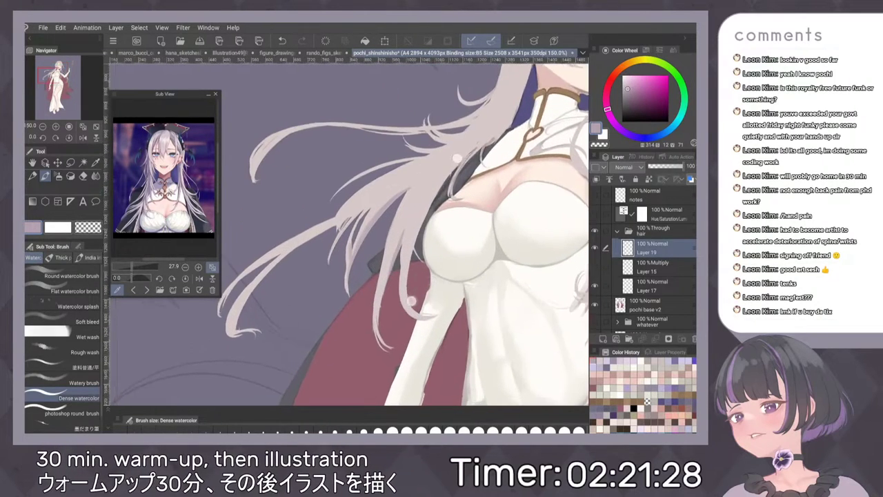
scroll(345, 228, down, 2)
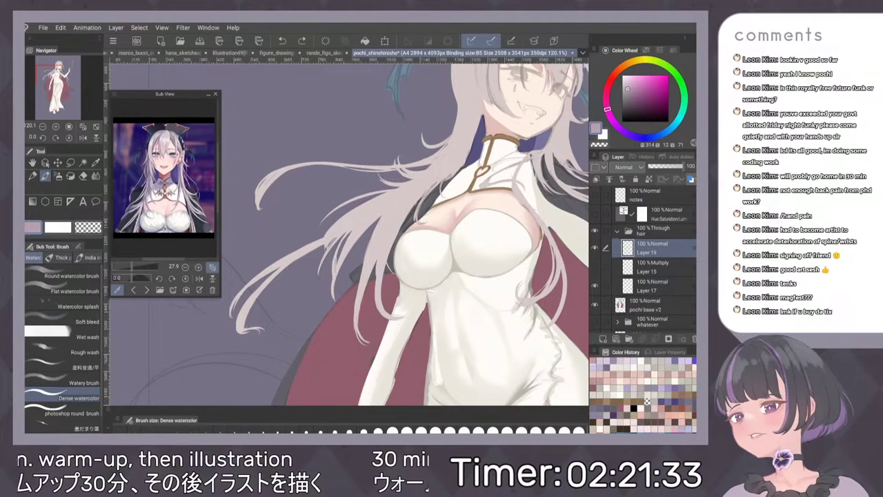
scroll(442, 283, up, 2)
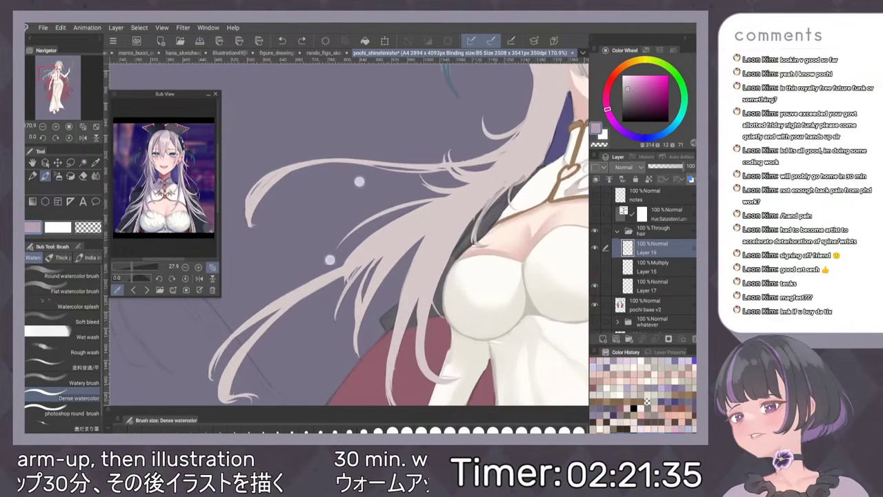
Paint mauve shadows on the windblown strands flowing off the shoulder with the Dense watercolor brush.
scroll(442, 276, up, 3)
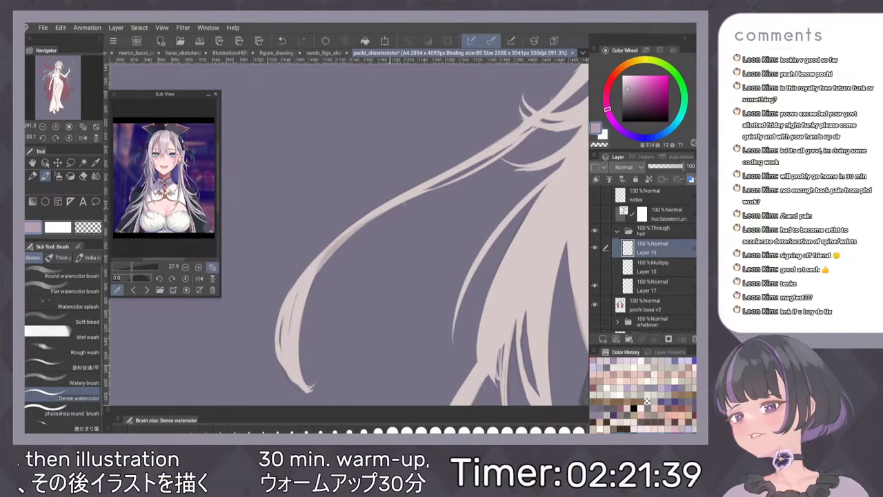
scroll(426, 270, up, 2)
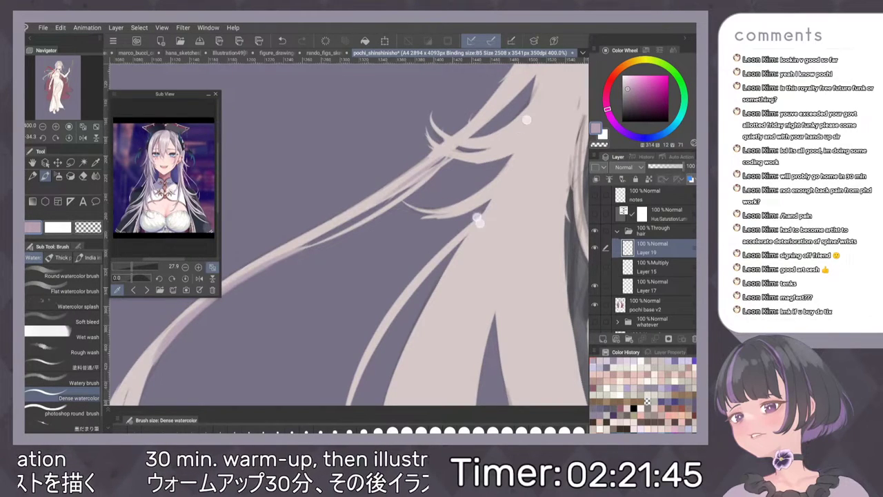
scroll(490, 238, down, 5)
scroll(485, 232, up, 6)
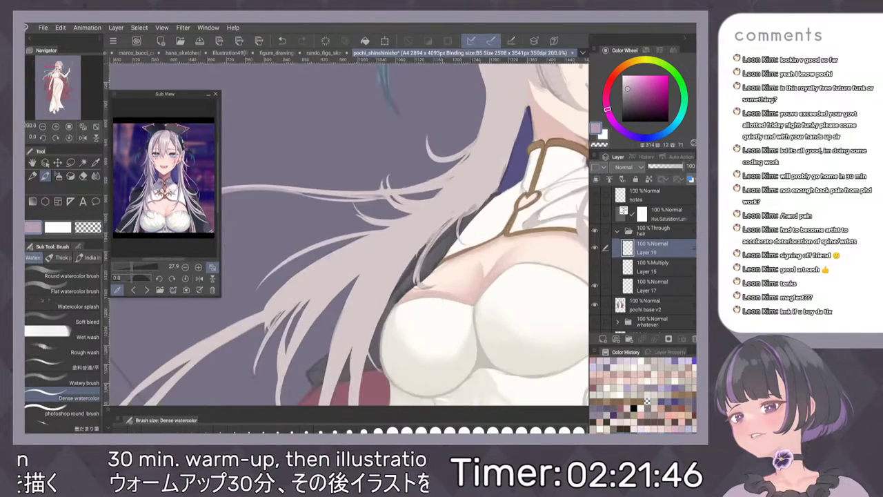
scroll(485, 232, up, 2)
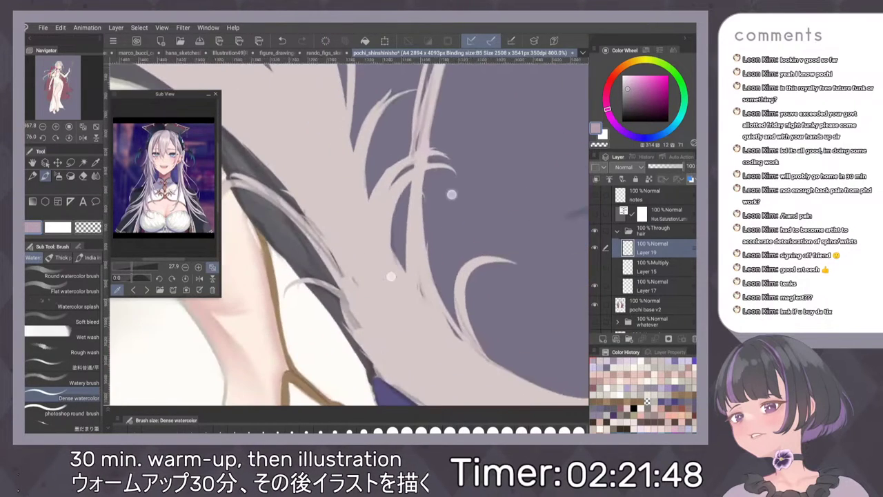
mouse_move(381, 188)
mouse_down()
mouse_move(367, 248)
mouse_move(363, 231)
mouse_move(366, 249)
mouse_up()
drag(399, 167, 372, 245)
mouse_move(381, 204)
mouse_down()
mouse_move(371, 244)
mouse_move(377, 276)
mouse_up()
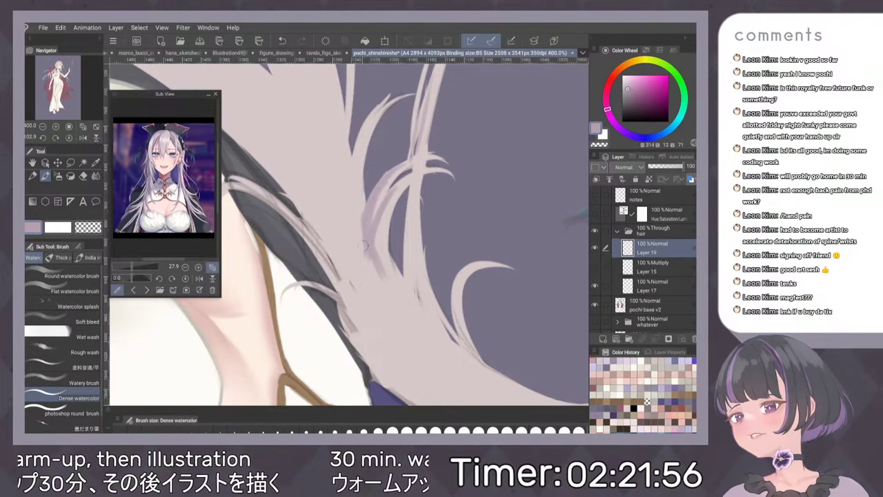
key(ctrl+0)
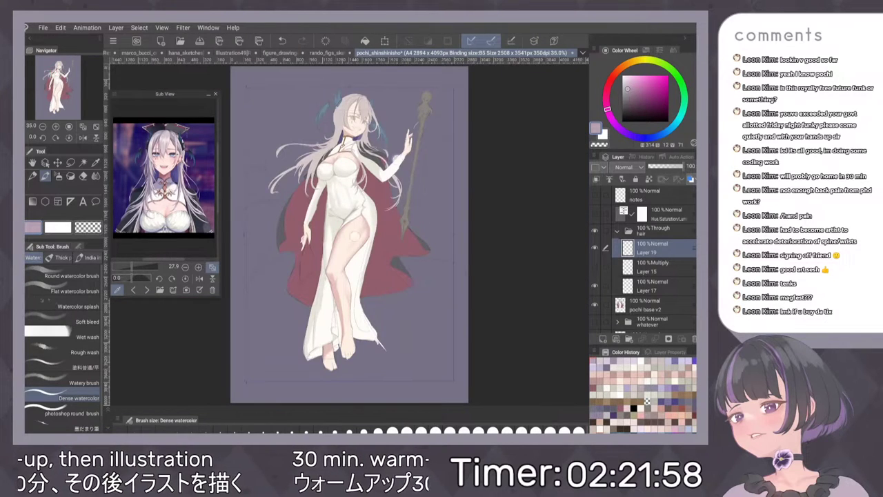
Undo the last stroke and repaint the mauve shadow where the loose strands branch off near the shoulder.
scroll(354, 236, up, 8)
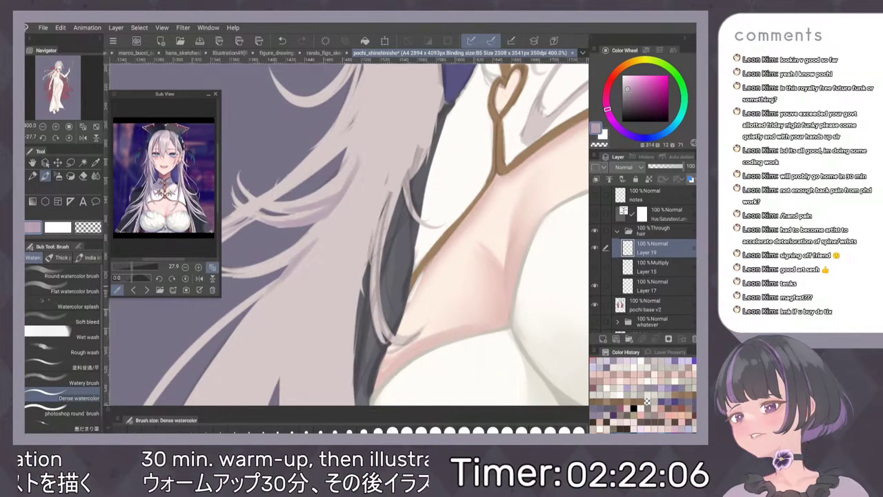
key(ctrl+z)
drag(319, 239, 351, 197)
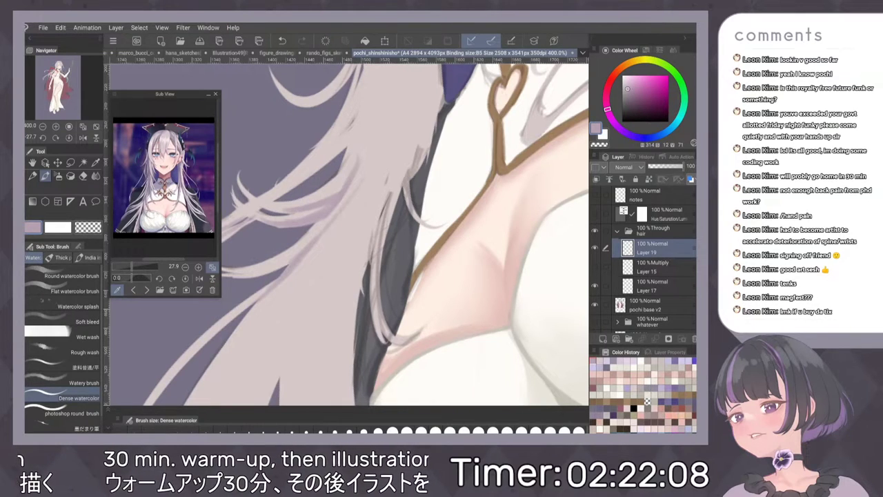
scroll(409, 205, down, 5)
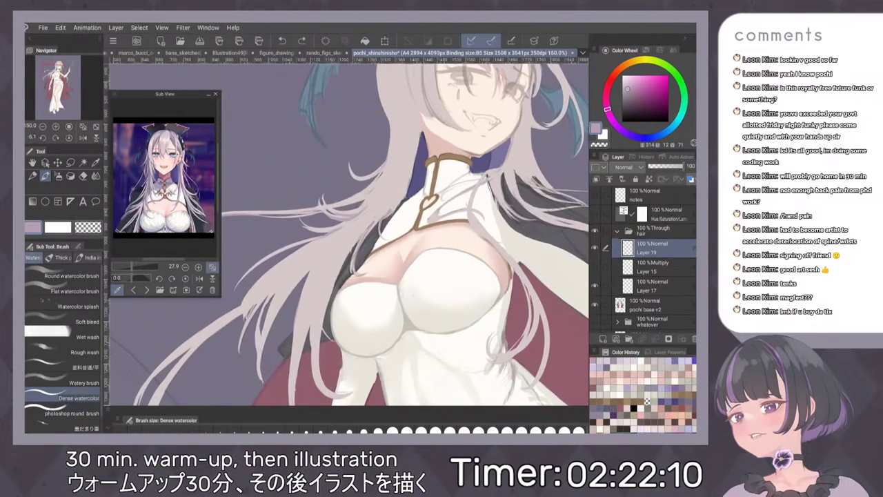
Shade the underside of the fringe above the forehead in mauve, following the sketched hairline up to the parting.
scroll(432, 222, up, 3)
scroll(440, 232, down, 2)
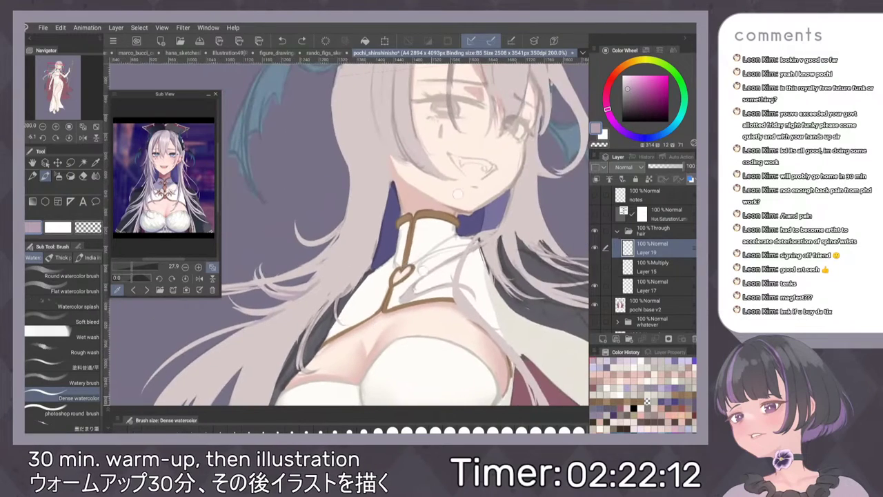
scroll(449, 188, up, 3)
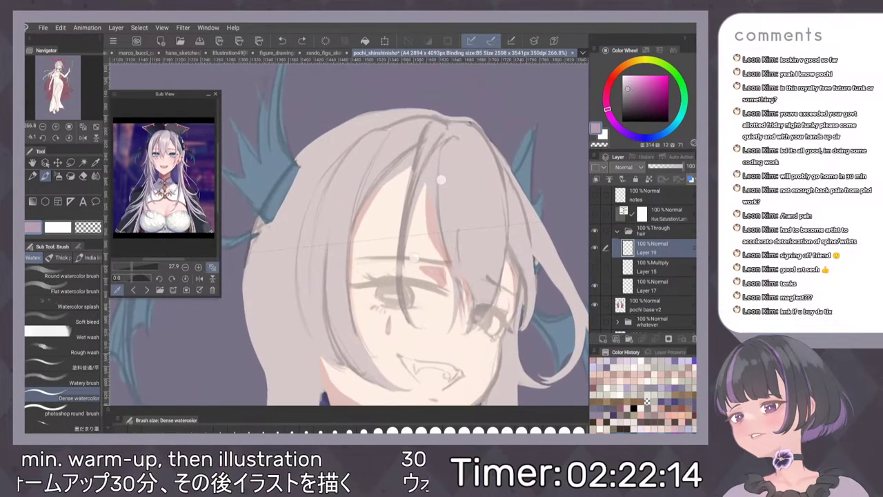
scroll(441, 180, up, 2)
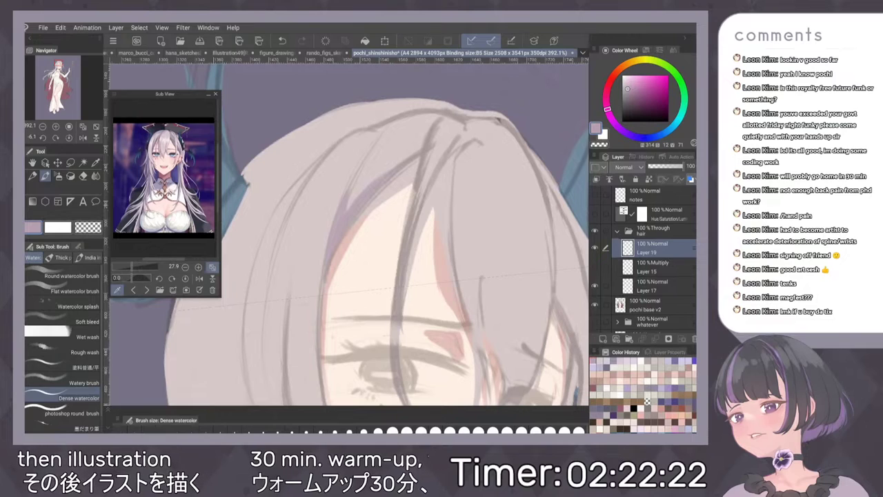
mouse_move(362, 212)
mouse_down()
mouse_move(406, 184)
mouse_move(395, 194)
mouse_up()
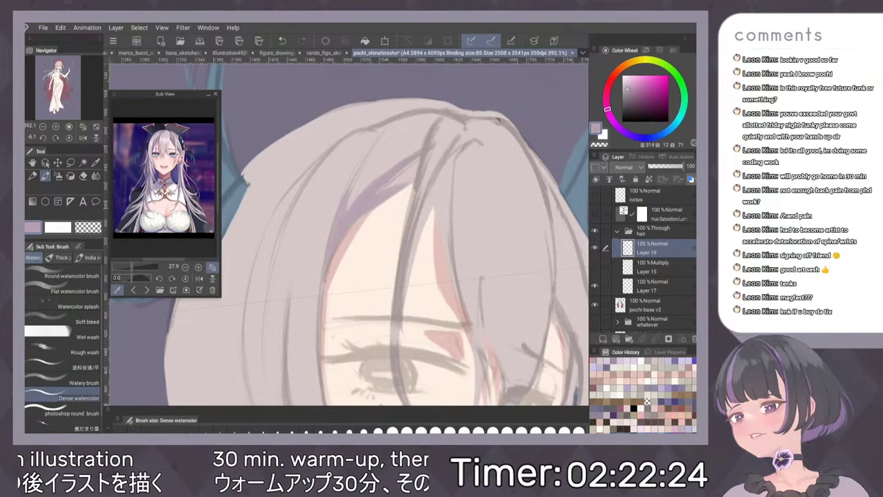
mouse_move(414, 160)
mouse_down()
mouse_move(407, 190)
mouse_move(384, 189)
mouse_move(400, 183)
mouse_up()
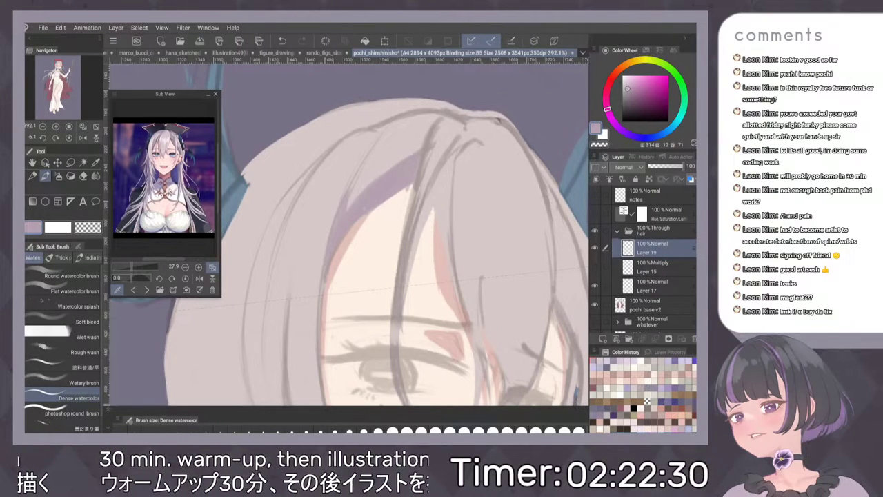
key(ctrl+0)
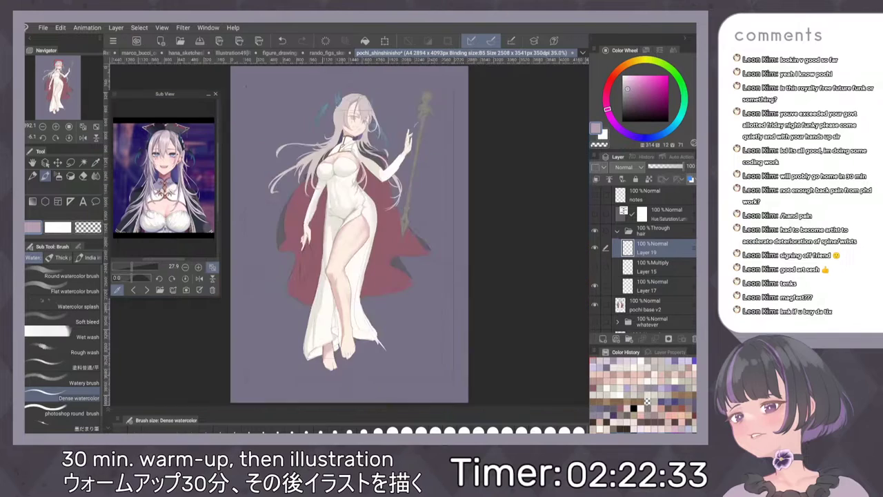
Try a mauve shadow stroke on the hair beside the jaw and neck.
scroll(410, 113, up, 5)
scroll(359, 142, up, 5)
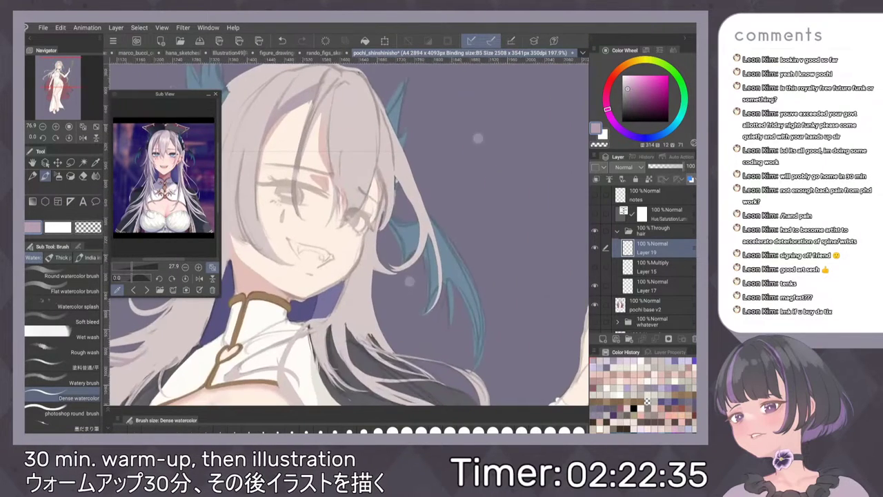
scroll(418, 134, up, 2)
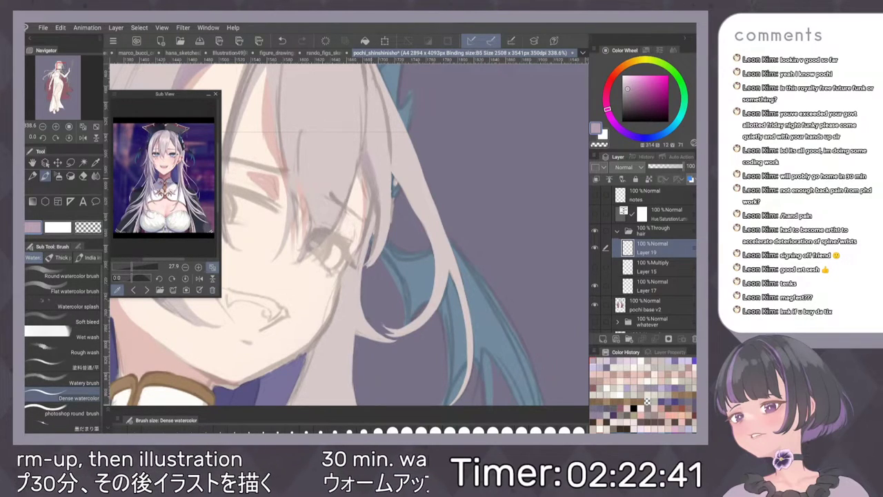
scroll(423, 207, down, 2)
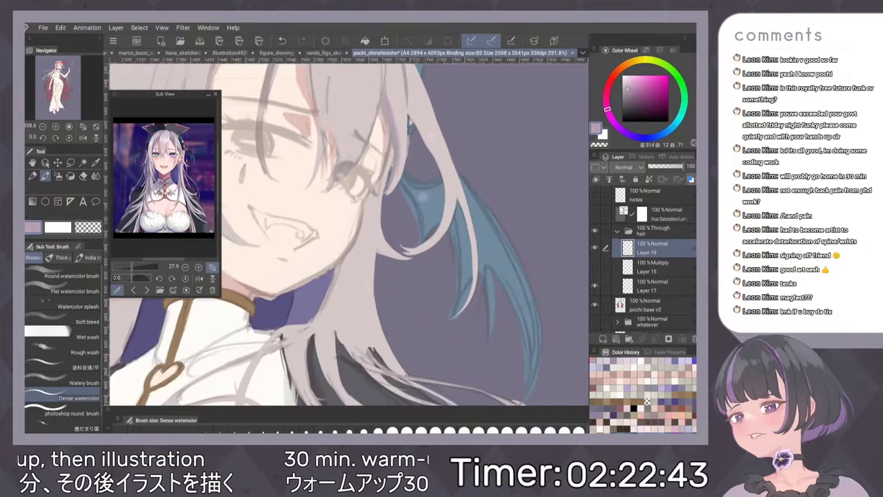
scroll(421, 242, down, 1)
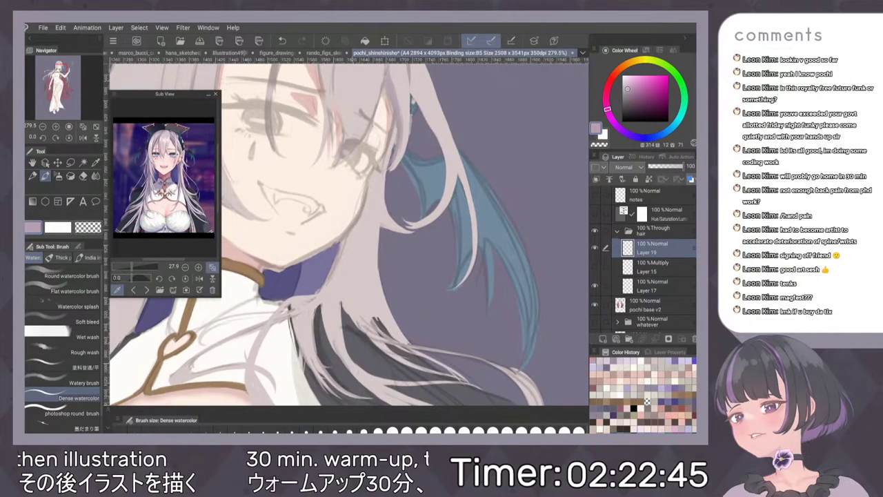
drag(343, 243, 322, 299)
scroll(425, 270, down, 2)
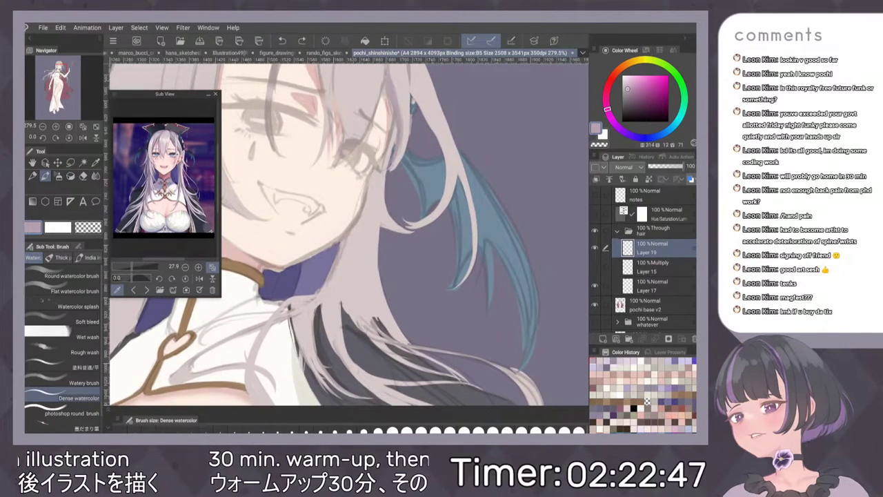
Paint mauve shadows on the fringe strands between the eyes and along the inner edge of the fringe by the forehead.
scroll(425, 221, up, 2)
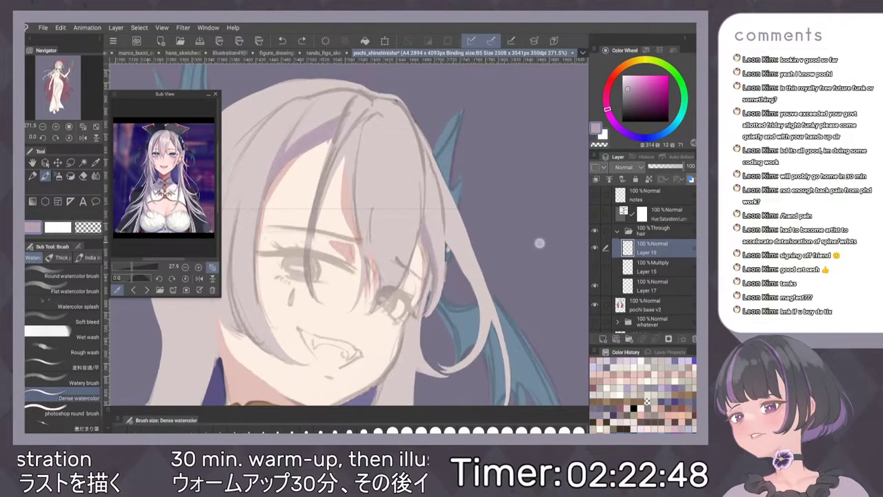
mouse_move(375, 236)
mouse_down()
mouse_move(380, 278)
mouse_move(371, 309)
mouse_up()
drag(383, 239, 379, 267)
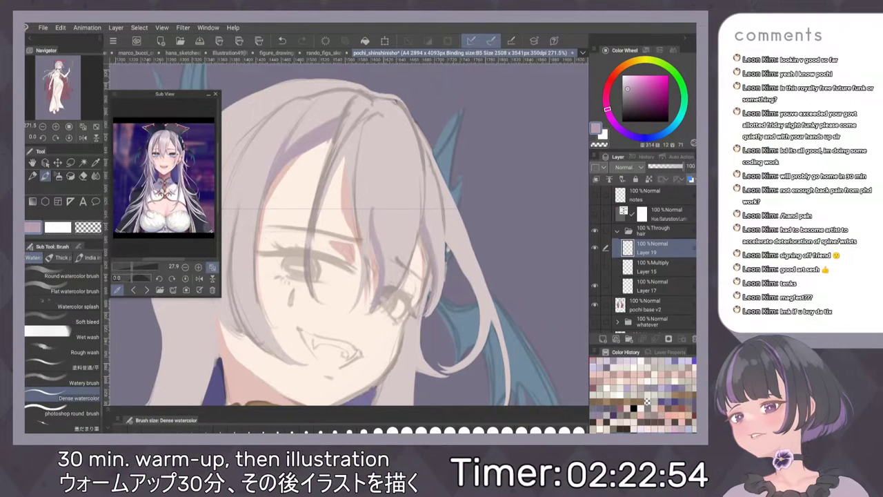
drag(348, 154, 353, 210)
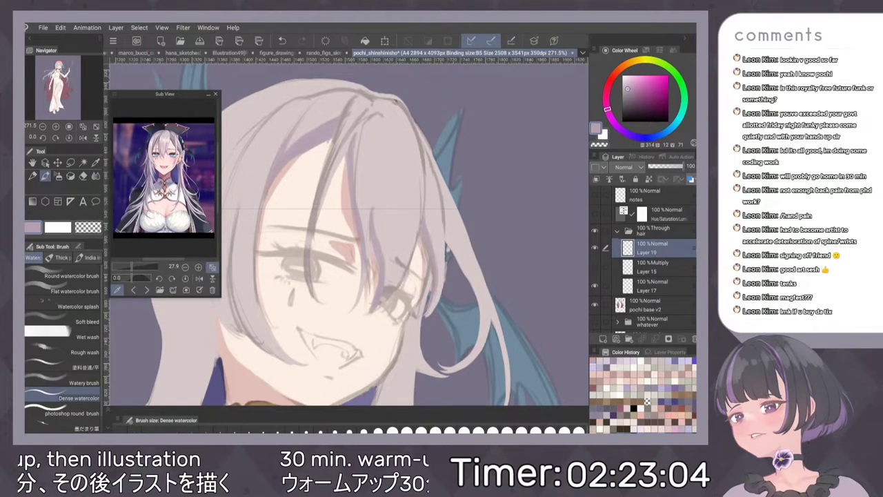
Check the hair shading in mirrored and full view, comparing Layer 15, Layer 17 and Layer 19 by toggling their visibility.
click(83, 138)
click(83, 138)
scroll(403, 187, up, 7)
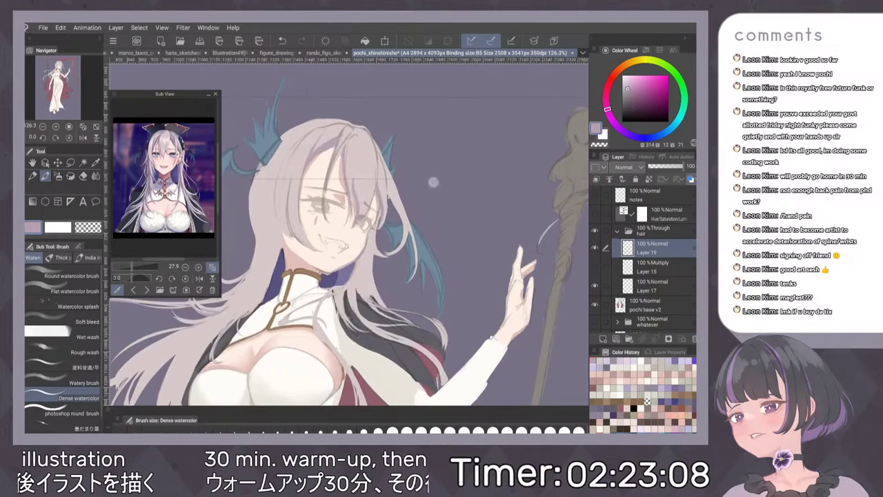
scroll(430, 177, up, 2)
scroll(430, 177, down, 8)
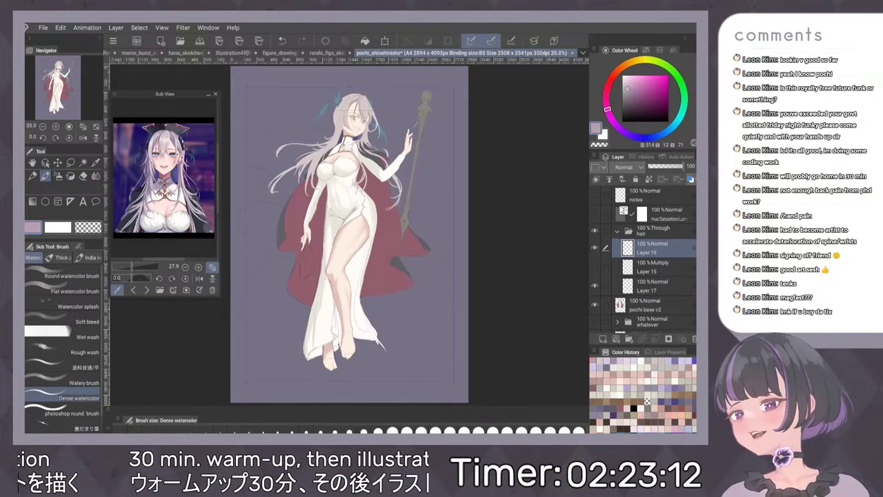
click(595, 267)
click(596, 286)
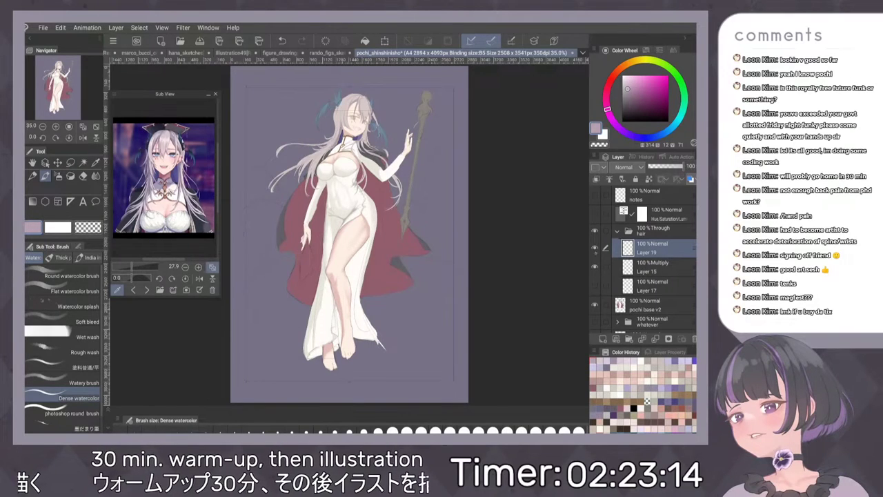
click(595, 248)
click(595, 248)
click(596, 267)
click(596, 286)
click(597, 266)
click(596, 266)
Duplicate Layer 17 and Layer 19 together inside the hair folder.
click(656, 286)
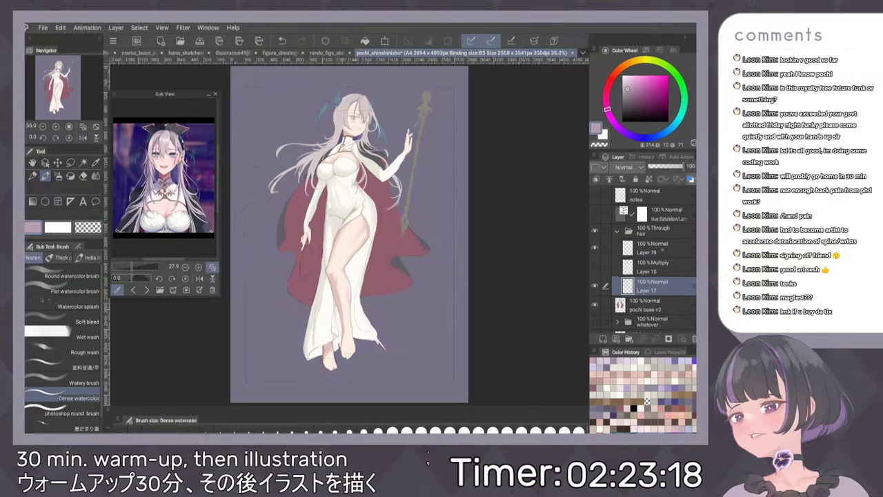
ctrl+click(666, 248)
key(ctrl+c)
key(ctrl+v)
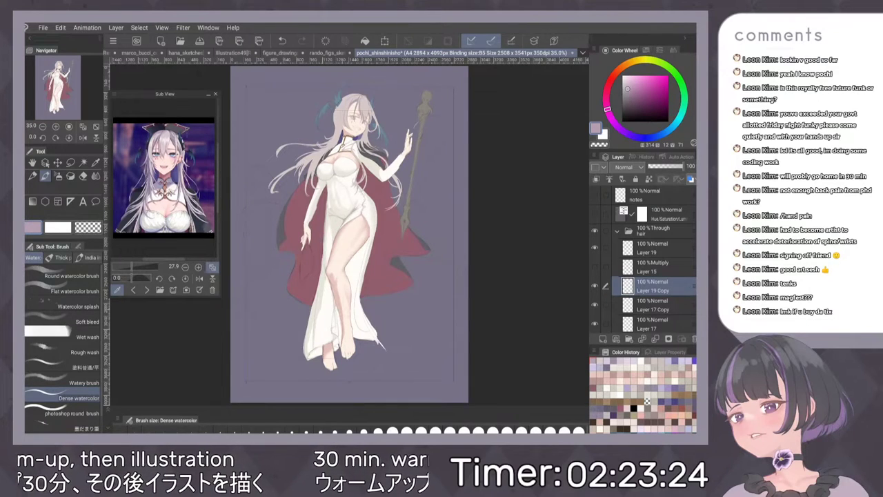
Merge the two layer copies into one and move the merged layer to the top of the hair folder.
scroll(654, 258, down, 2)
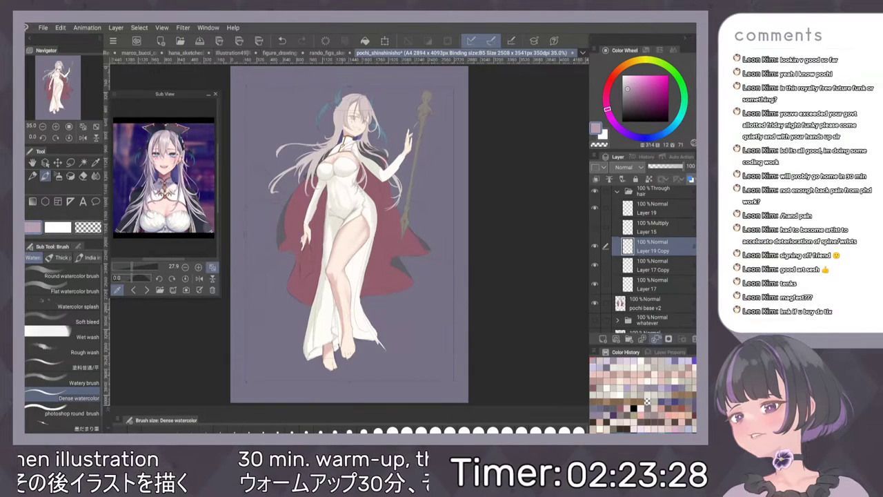
click(655, 338)
drag(653, 246, 654, 199)
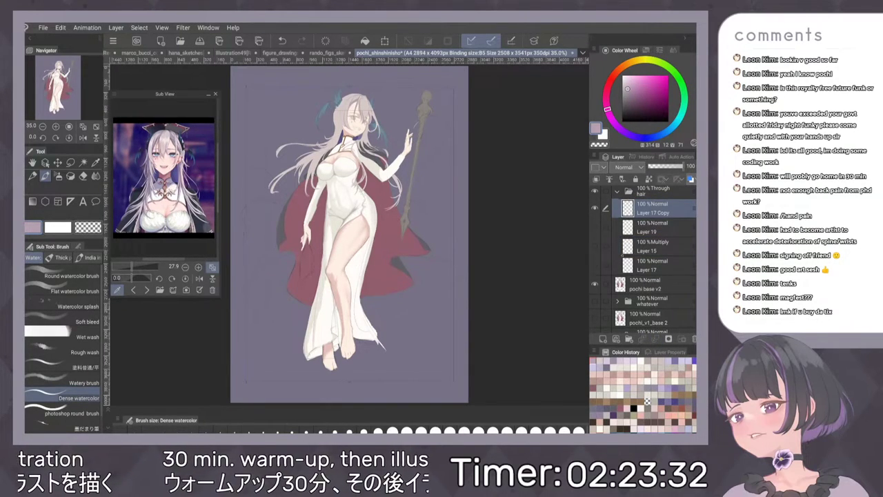
Rename the merged hair layer as "Layer 17 19 merged" and keep it visible.
double_click(659, 212)
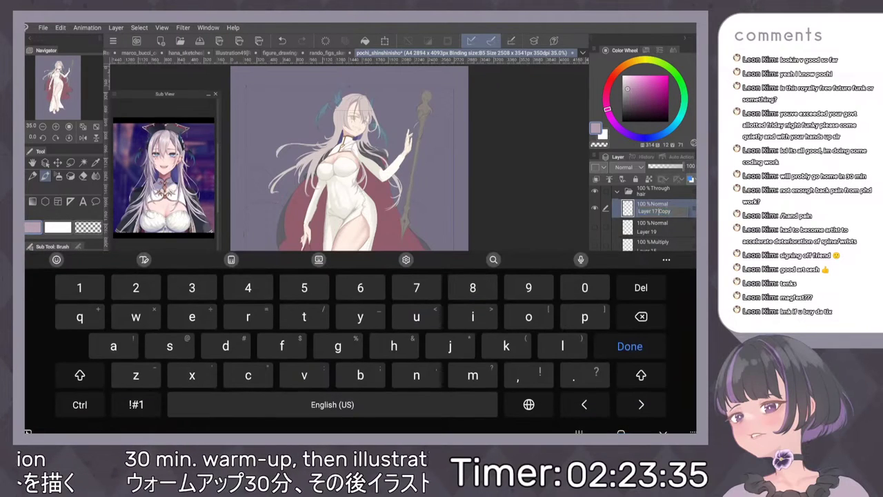
key(BackSpace)
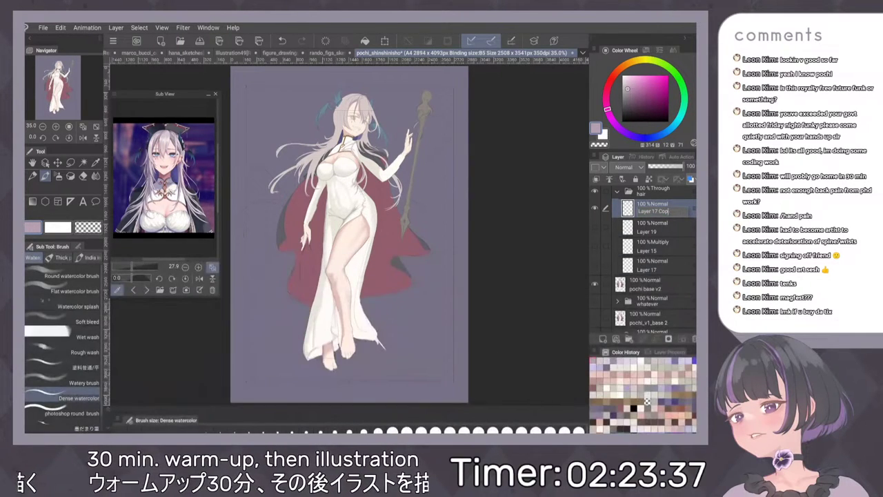
key(BackSpace)
key(BackSpace)
key(BackSpace)
key(BackSpace)
key(BackSpace)
text(19 merged)
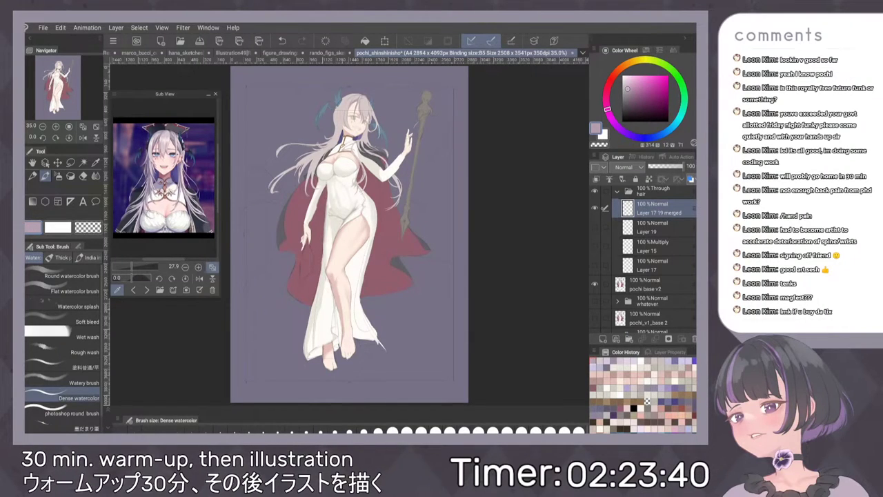
click(595, 208)
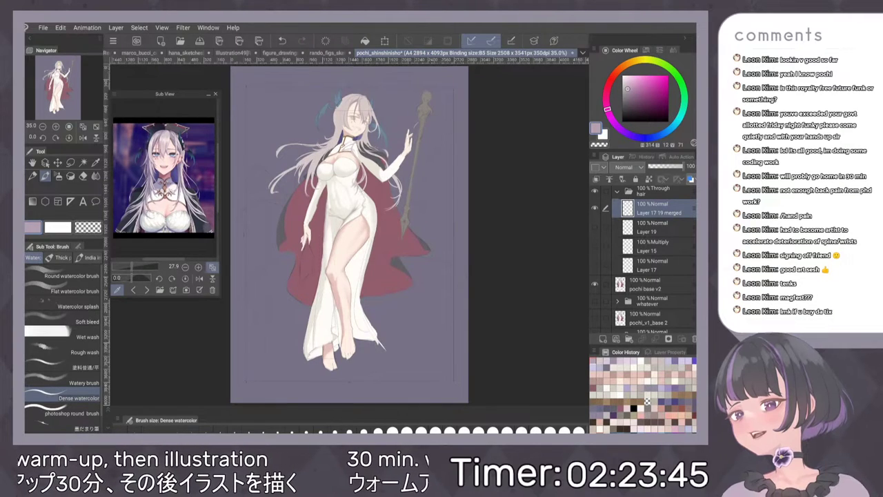
Switch to the 厚塗り鉛筆 pencil for painting the fringe on the merged hair layer.
drag(336, 86, 365, 85)
key(p)
scroll(382, 222, up, 1)
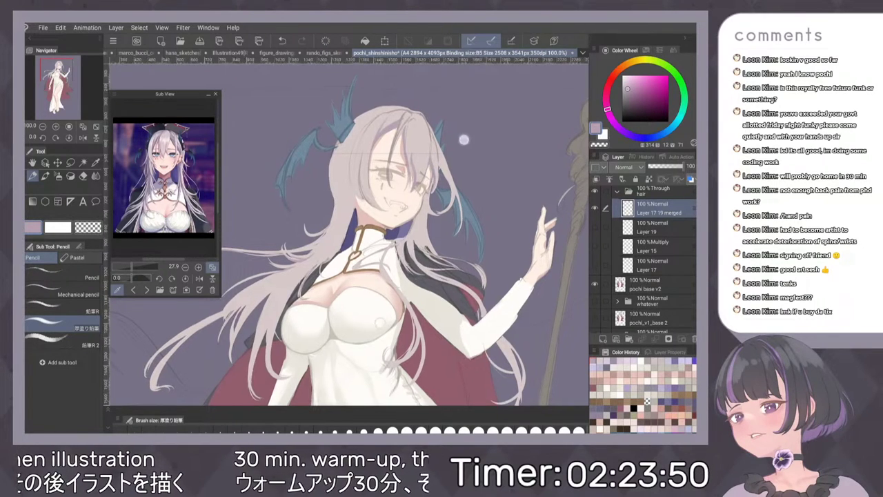
scroll(407, 114, up, 5)
scroll(449, 210, up, 1)
Try a pale stroke in the sampled hair colour along the long strand crossing the forehead.
alt+click(427, 133)
mouse_move(415, 150)
mouse_down()
mouse_move(331, 276)
mouse_move(346, 241)
mouse_up()
key(ctrl+z)
scroll(372, 231, down, 1)
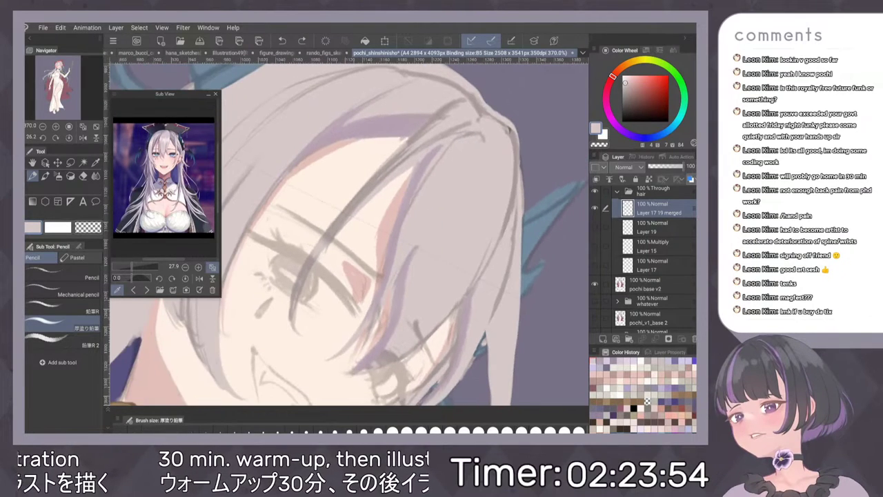
Redefine the long strand crossing the forehead with the sampled grey-brown line colour and the pale hair colour.
alt+click(362, 193)
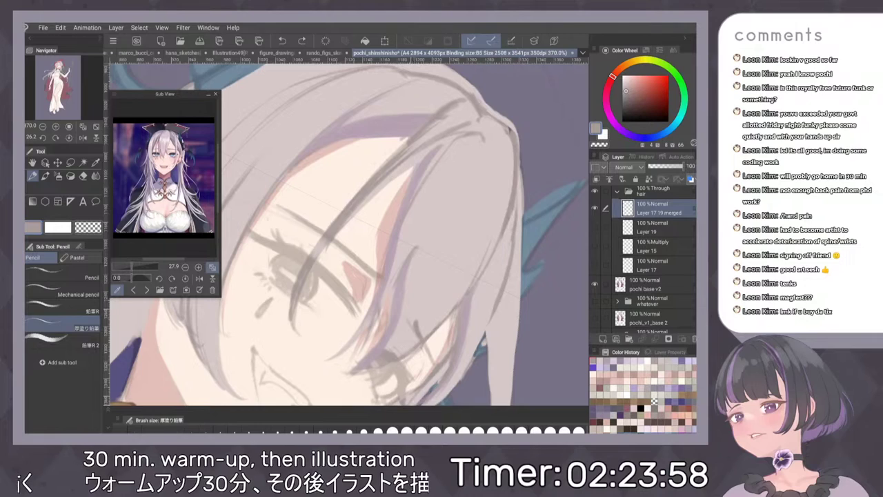
drag(412, 165, 320, 257)
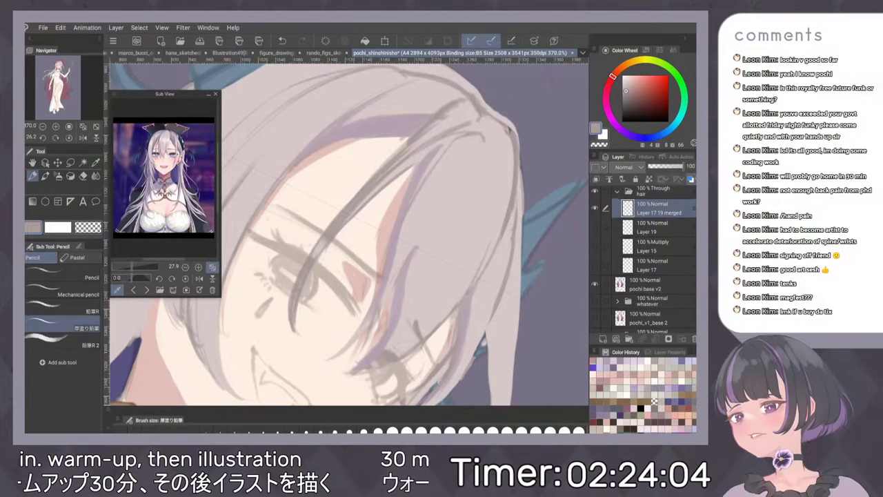
alt+click(450, 123)
mouse_move(396, 164)
mouse_down()
mouse_move(326, 240)
mouse_move(293, 316)
mouse_up()
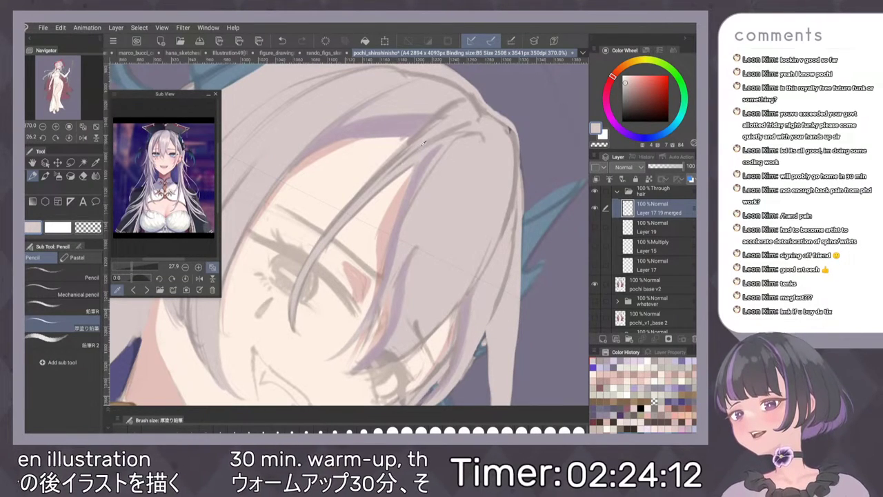
drag(389, 174, 466, 125)
drag(355, 202, 425, 134)
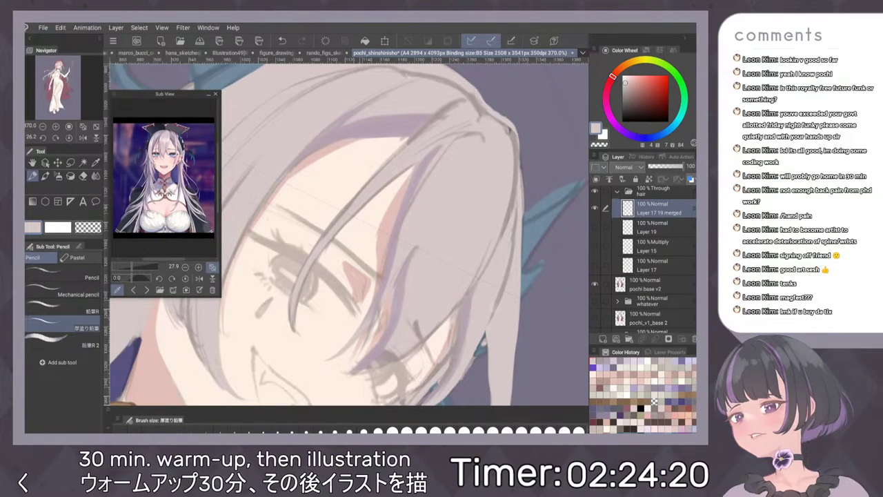
Refine the root of the forehead strand near the parting, alternating sampled pale hair and grey-brown line colours.
alt+click(357, 203)
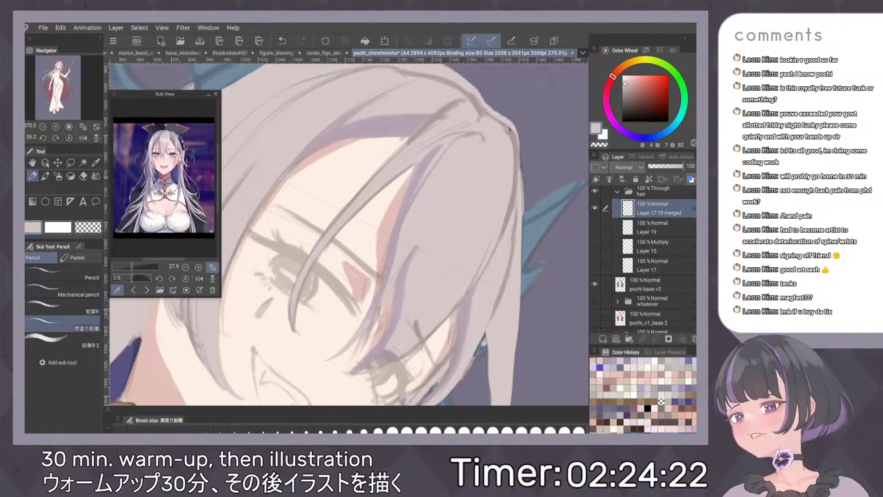
alt+click(380, 190)
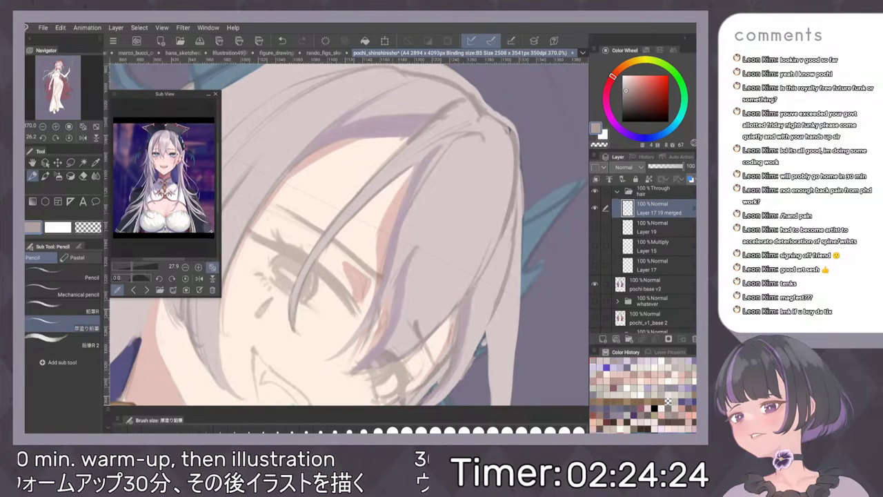
alt+click(461, 115)
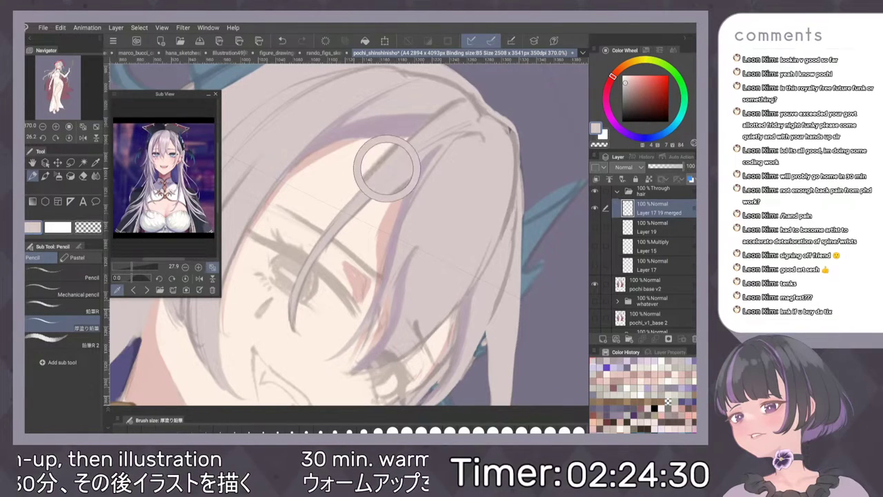
mouse_move(452, 110)
mouse_down()
mouse_move(443, 105)
mouse_move(456, 127)
mouse_up()
alt+click(442, 111)
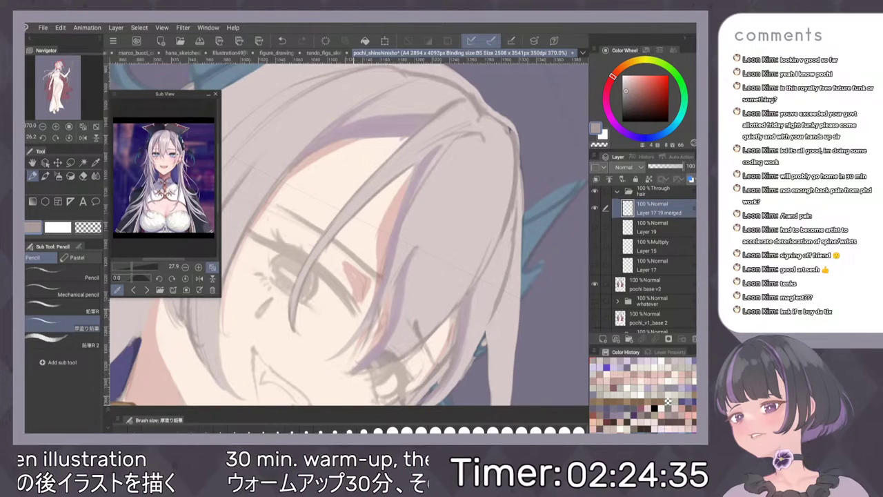
scroll(506, 216, down, 5)
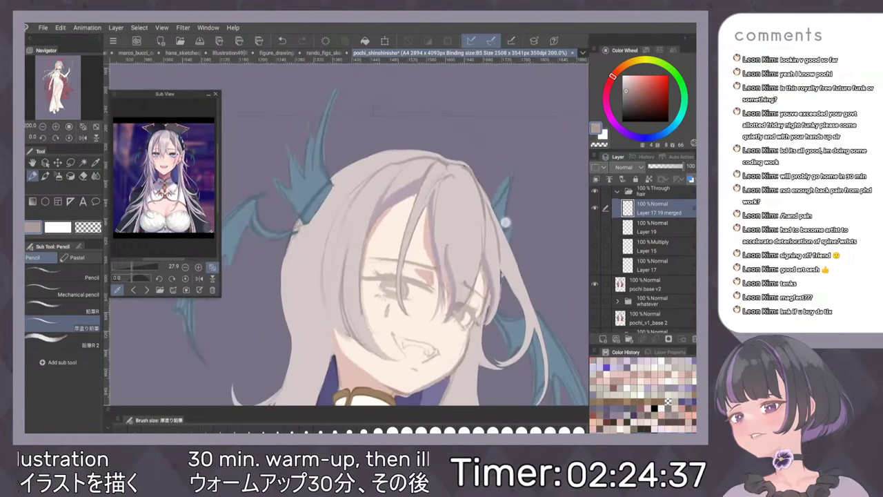
Paint the tips of the fringe strands between the eyes with a greyish hair tone sampled from the drawing.
scroll(479, 207, up, 5)
scroll(474, 213, up, 1)
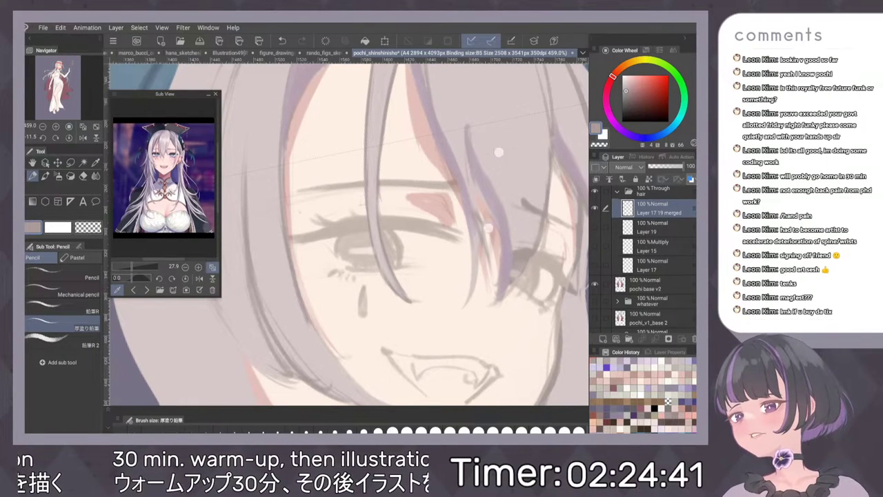
scroll(485, 198, down, 4)
scroll(485, 198, up, 3)
alt+click(387, 212)
alt+click(387, 211)
alt+click(388, 211)
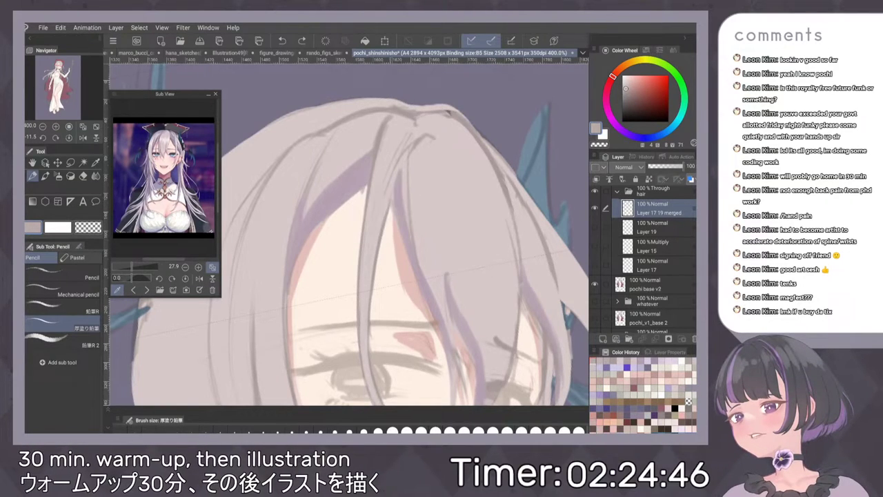
click(690, 401)
alt+click(447, 159)
drag(449, 113, 529, 161)
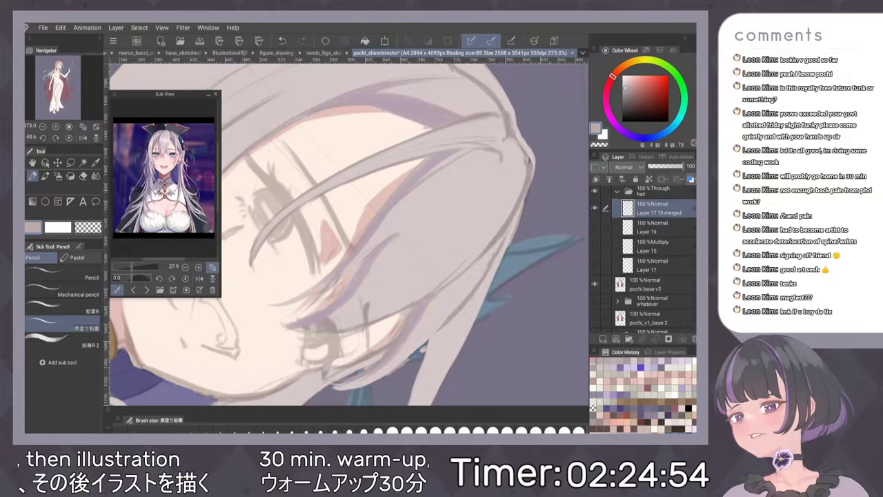
drag(344, 258, 287, 301)
mouse_move(433, 225)
mouse_down()
mouse_move(415, 172)
mouse_move(446, 220)
mouse_up()
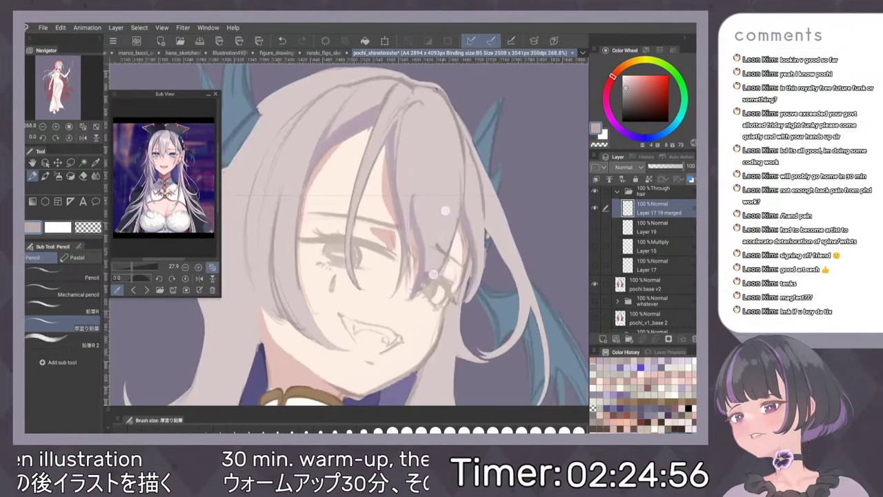
Undo the last stroke on the fringe strands between the eyes.
scroll(438, 249, up, 3)
scroll(438, 249, down, 2)
scroll(438, 249, up, 3)
key(ctrl+z)
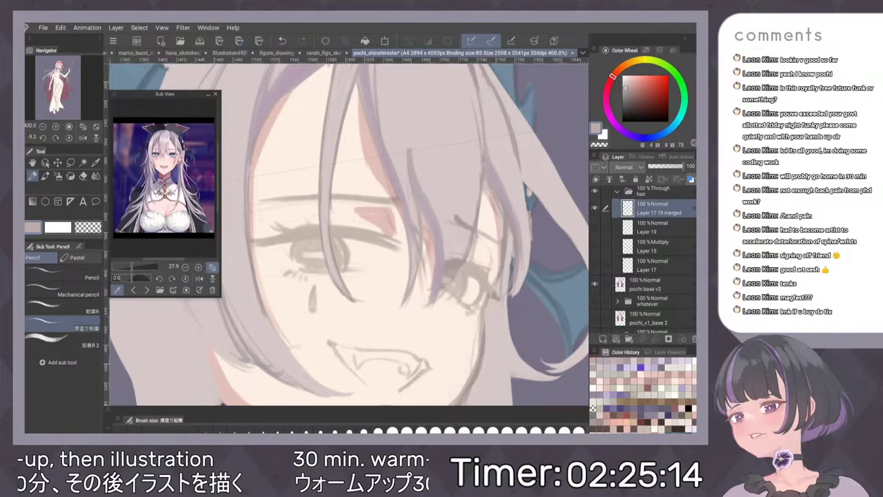
Soften and trim the upper end of the short grey fringe line above the half-covered eye with the sampled pale hair colour.
alt+click(404, 162)
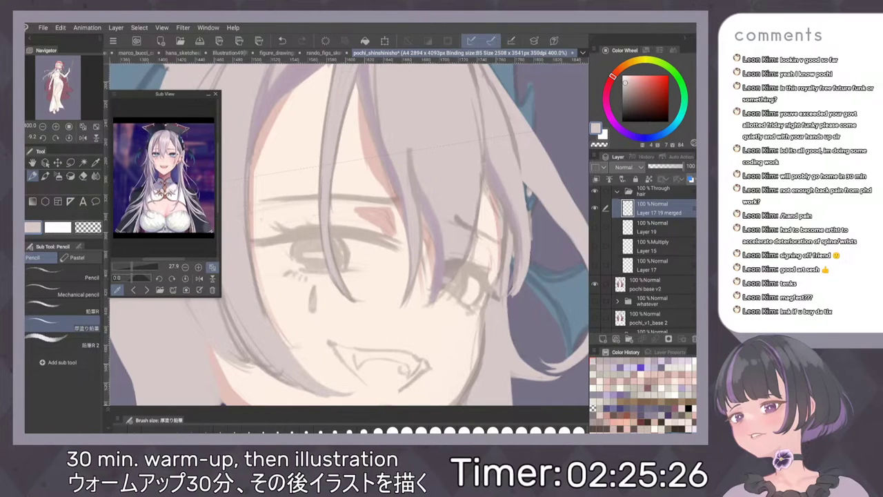
scroll(464, 228, down, 3)
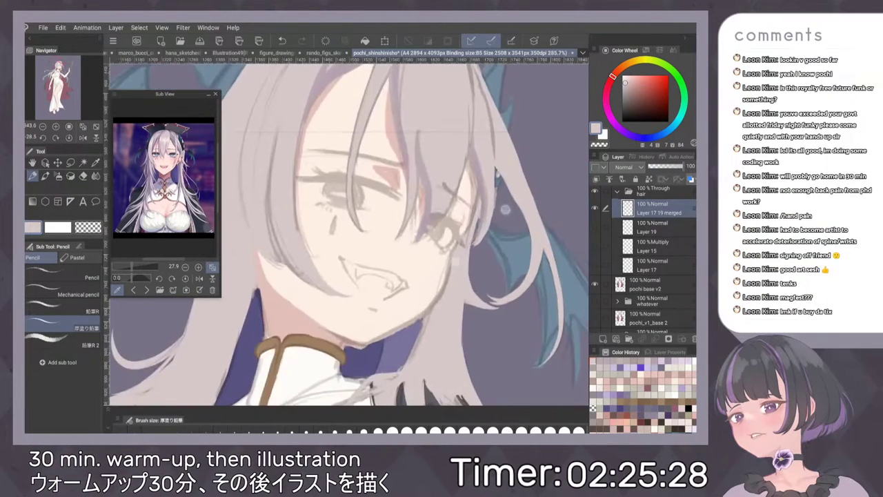
scroll(479, 239, up, 4)
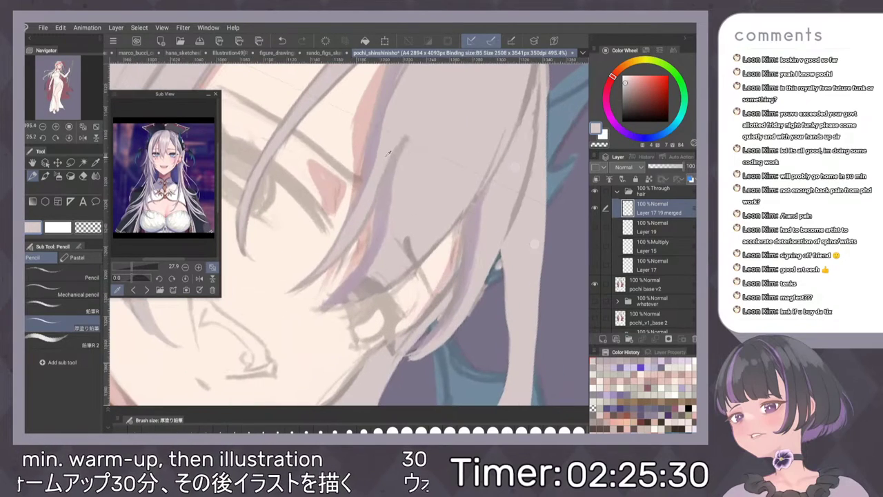
mouse_move(406, 138)
mouse_down()
mouse_move(375, 205)
mouse_move(386, 174)
mouse_up()
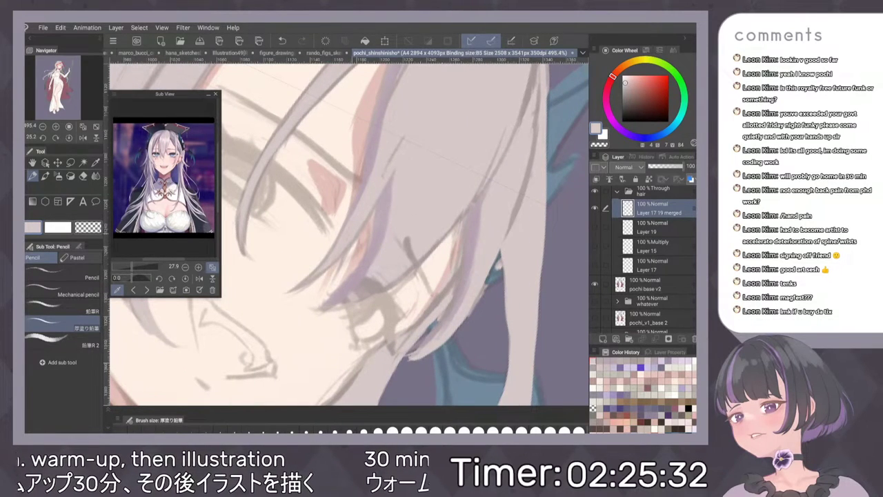
scroll(477, 146, down, 7)
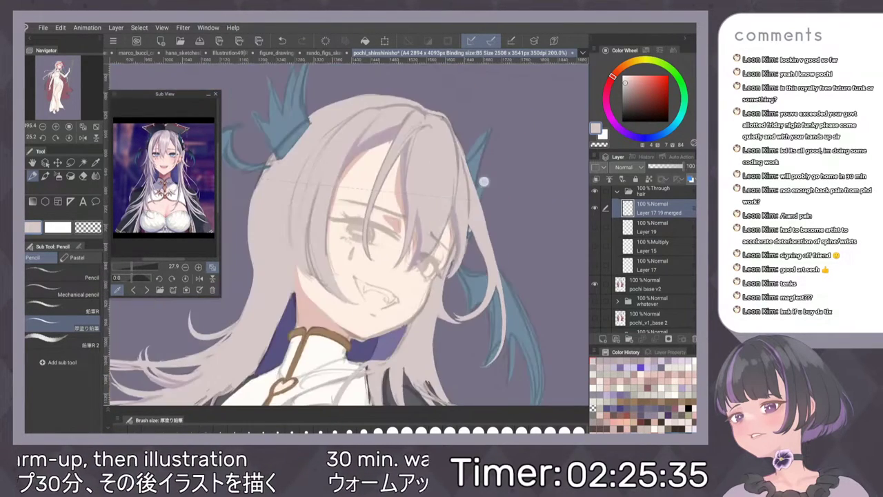
Extend the line at the root of the forehead strand toward the parting with sampled grey-brown, then sample the neighbouring mauve and pale hair tones.
scroll(522, 150, up, 4)
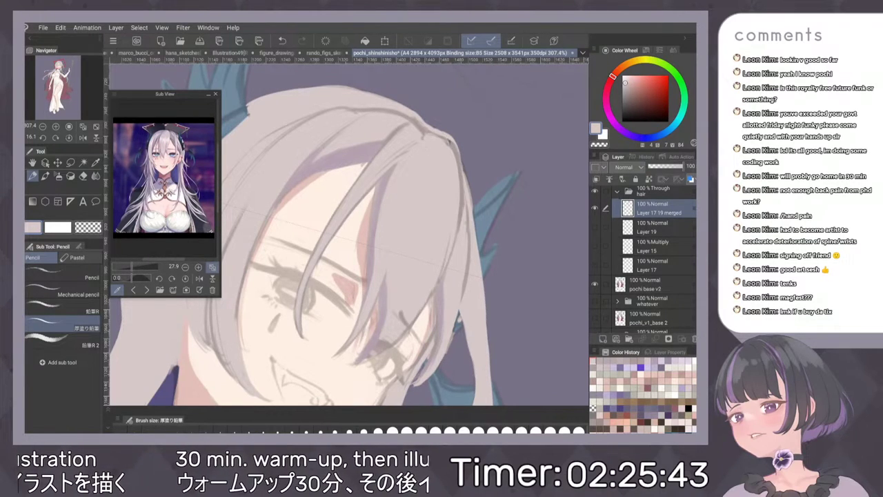
alt+click(350, 211)
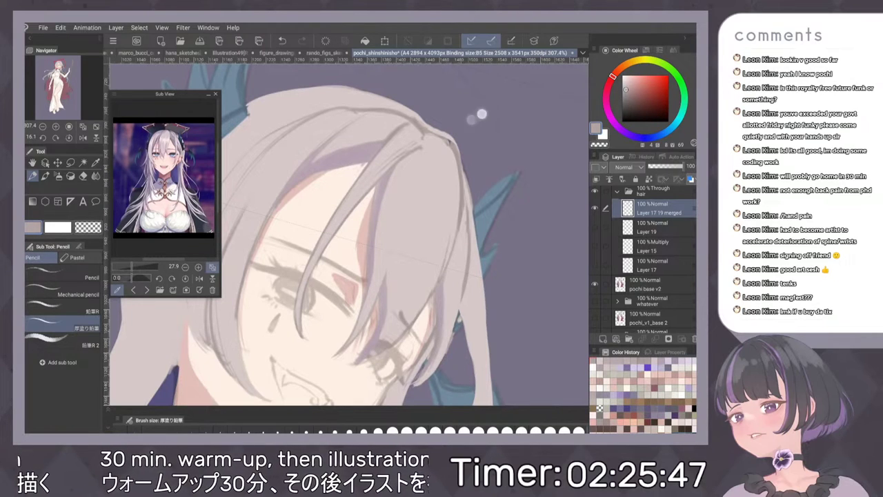
scroll(475, 131, down, 3)
scroll(473, 169, up, 5)
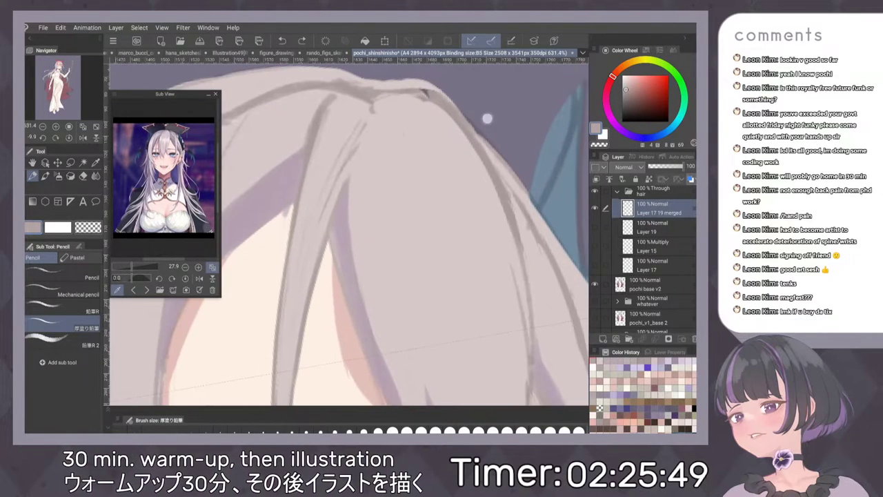
drag(359, 127, 325, 235)
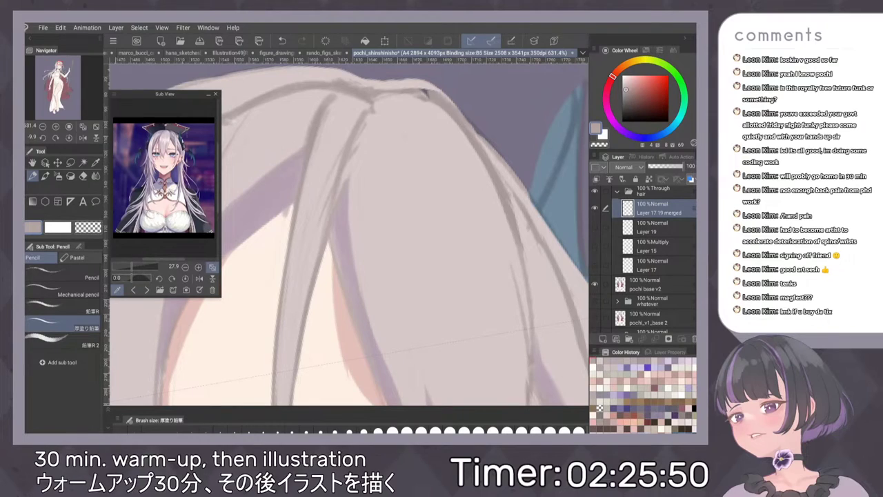
alt+click(341, 215)
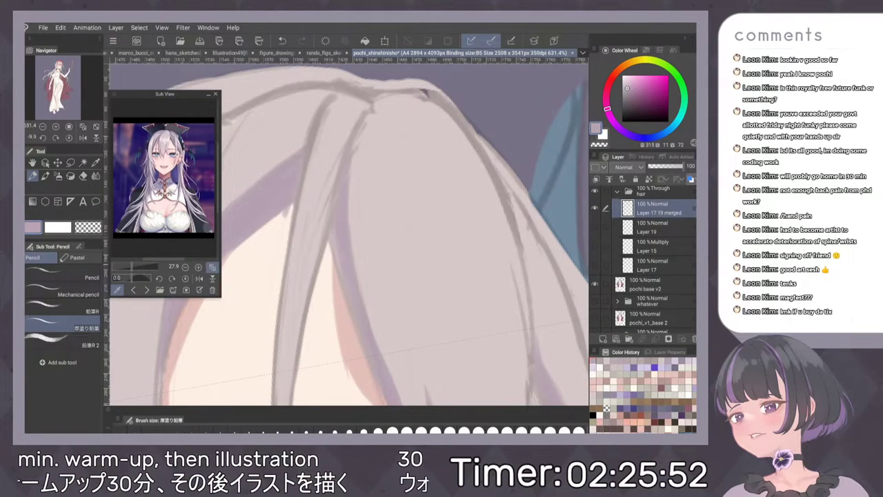
alt+click(350, 207)
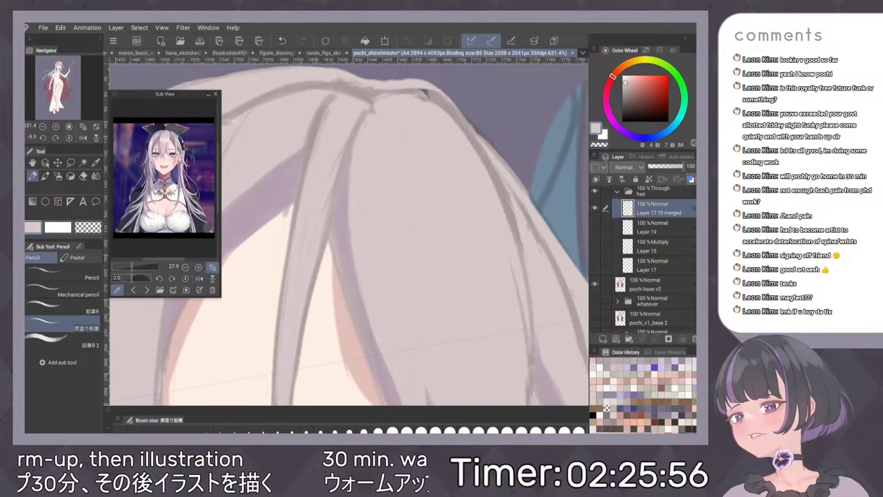
Clean up the dark contour at the crown beside the parting with the sampled grey-brown line colour and pale hair colour.
scroll(426, 167, down, 3)
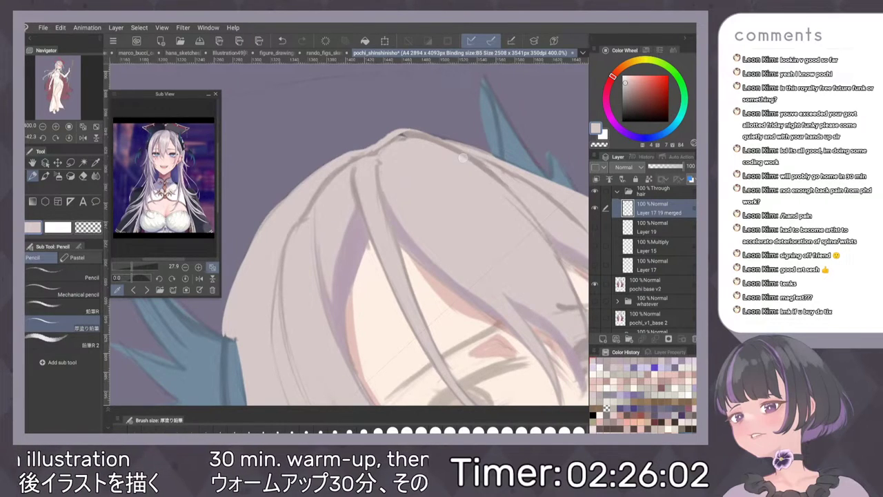
scroll(463, 158, down, 5)
scroll(525, 124, up, 7)
scroll(484, 172, up, 5)
alt+click(361, 162)
drag(359, 171, 351, 177)
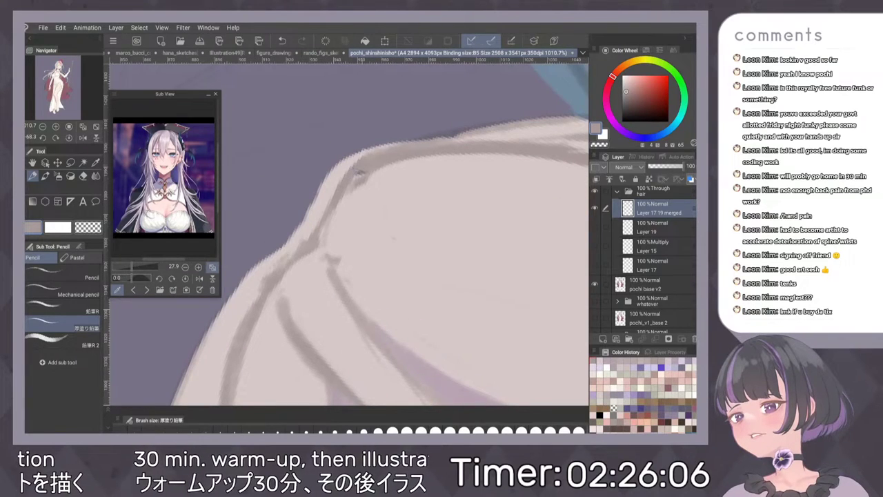
alt+click(410, 183)
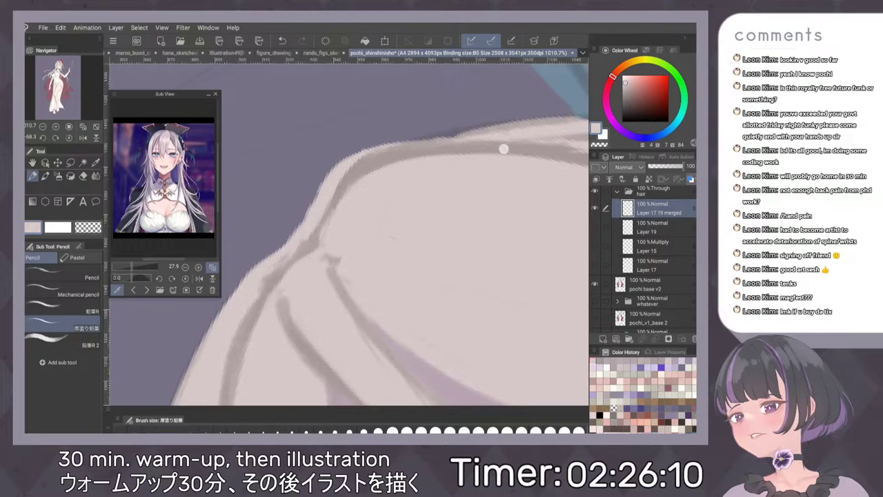
Draw a grey-brown contour along the outer edge of the crown beside the parting, undoing the misplaced strokes.
scroll(504, 146, down, 10)
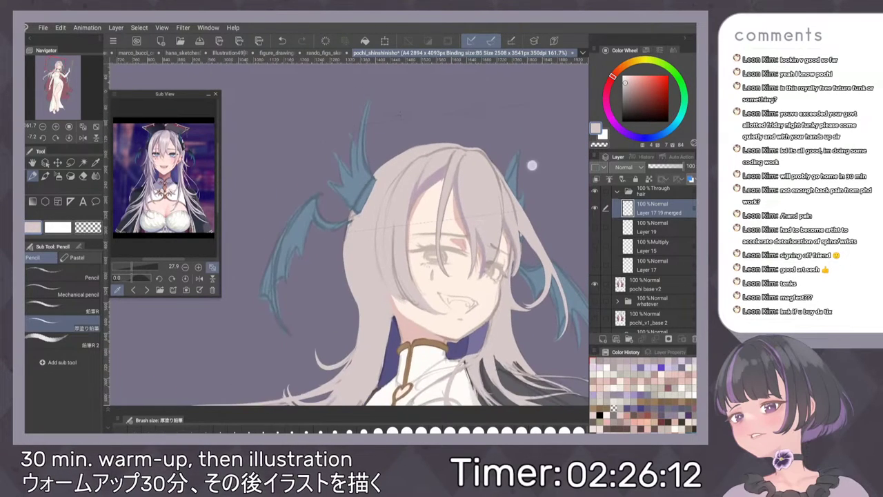
scroll(479, 124, up, 5)
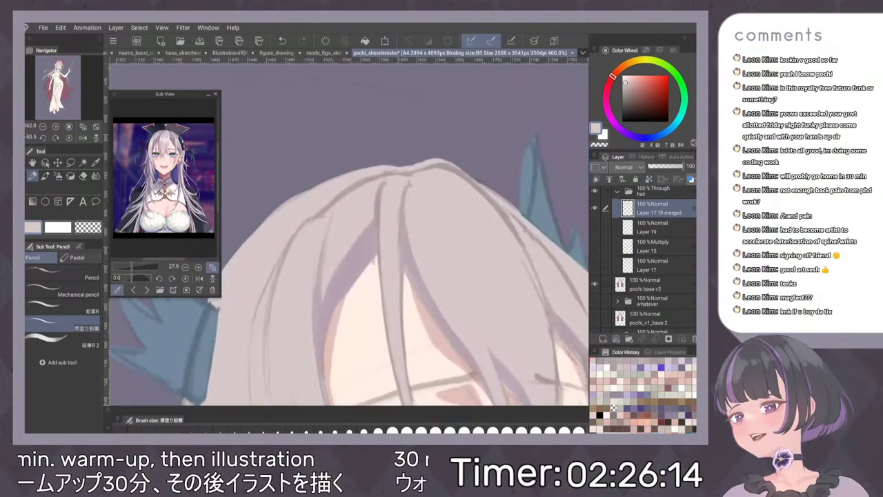
scroll(517, 176, down, 5)
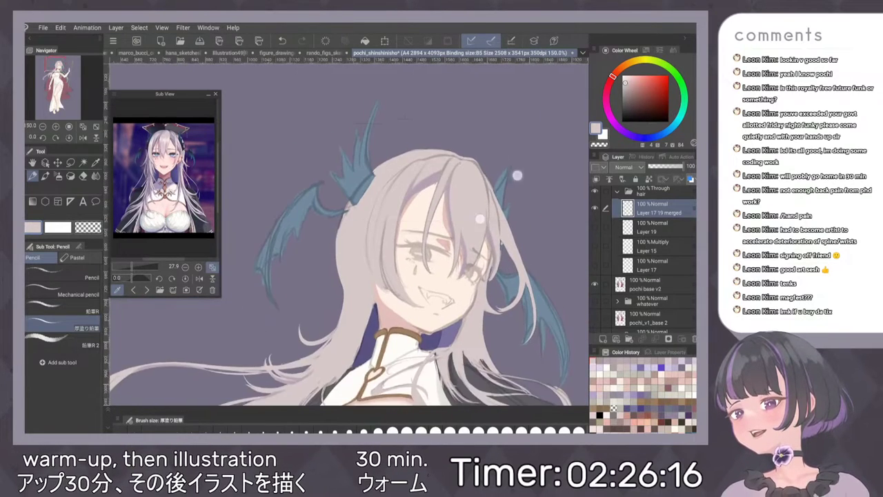
scroll(517, 175, up, 10)
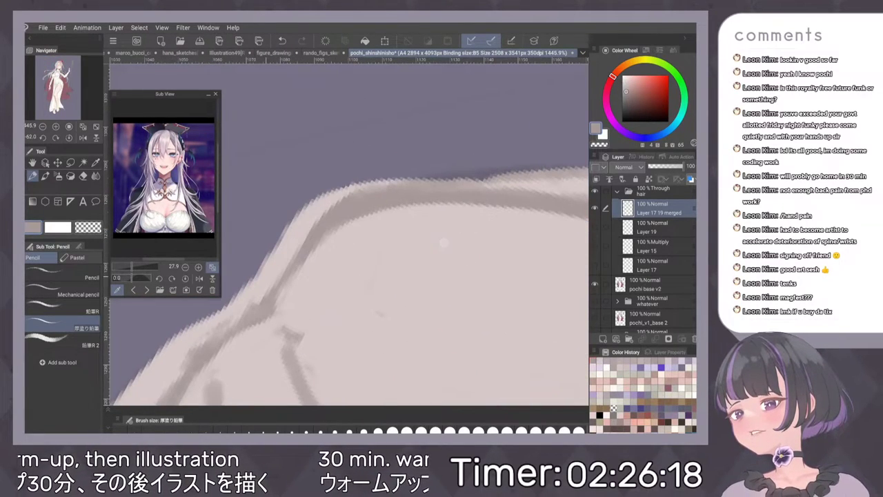
mouse_move(251, 302)
mouse_down()
mouse_move(278, 250)
mouse_move(373, 181)
mouse_move(487, 177)
mouse_move(530, 186)
mouse_up()
key(ctrl+z)
key(ctrl+z)
drag(459, 217, 455, 217)
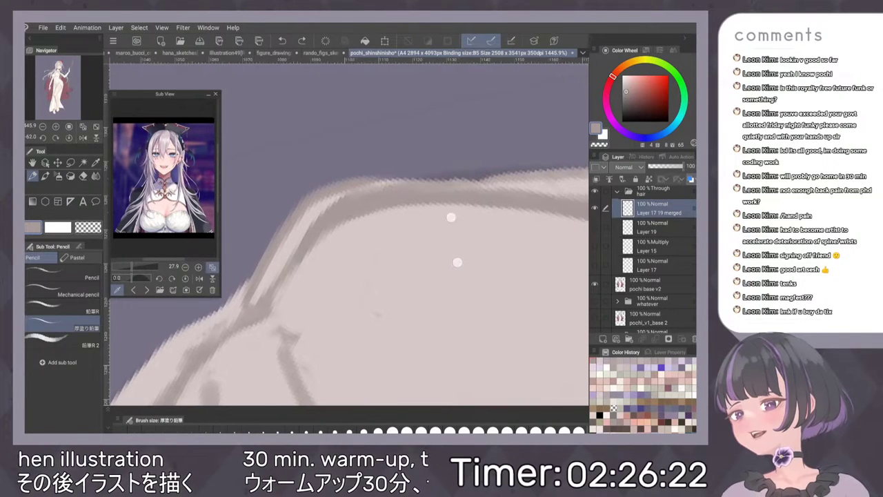
Paint over the inner contour line at the crown with the sampled pale hair colour, leaving only the outer outline.
scroll(455, 217, down, 3)
alt+click(413, 292)
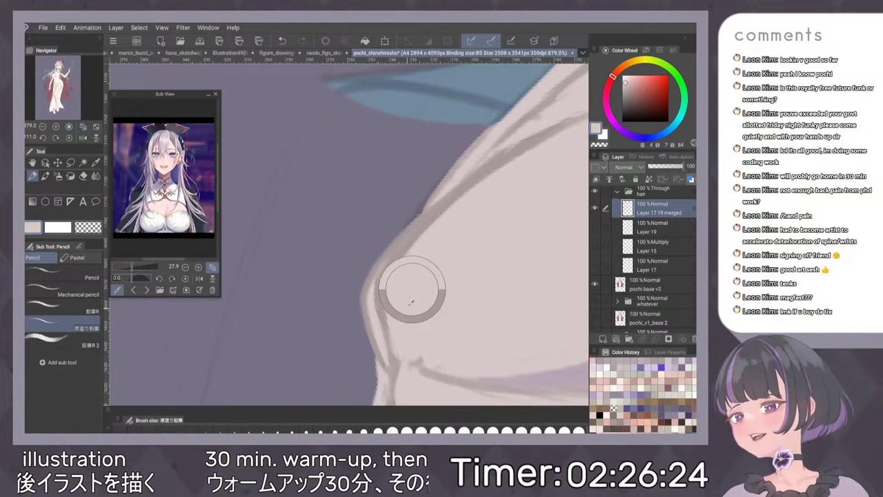
mouse_move(381, 322)
mouse_down()
mouse_move(386, 279)
mouse_move(425, 225)
mouse_up()
drag(426, 226, 388, 300)
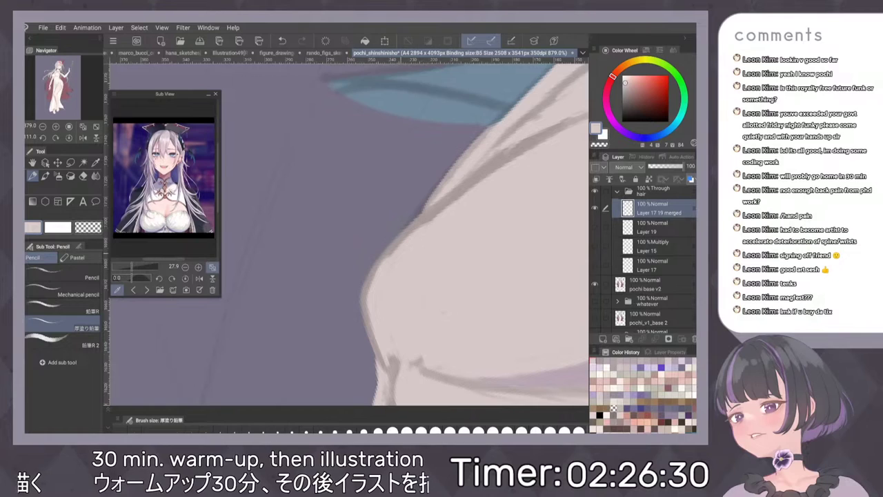
scroll(511, 212, down, 4)
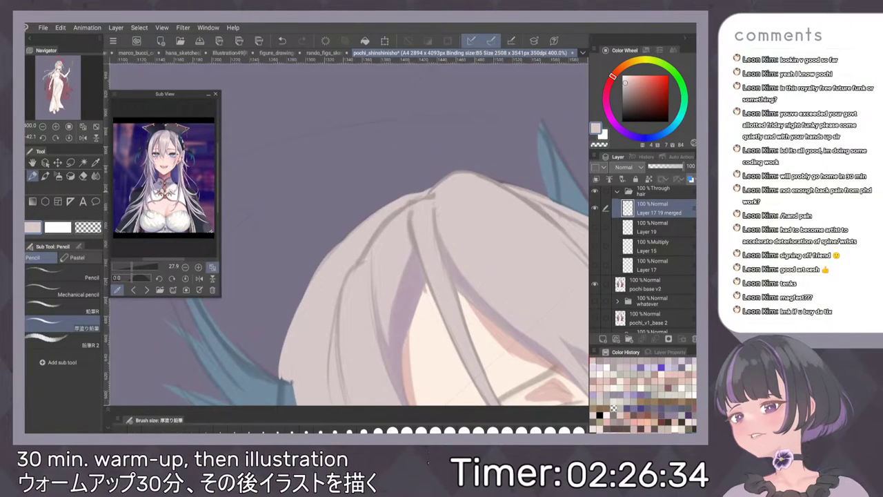
scroll(507, 197, down, 4)
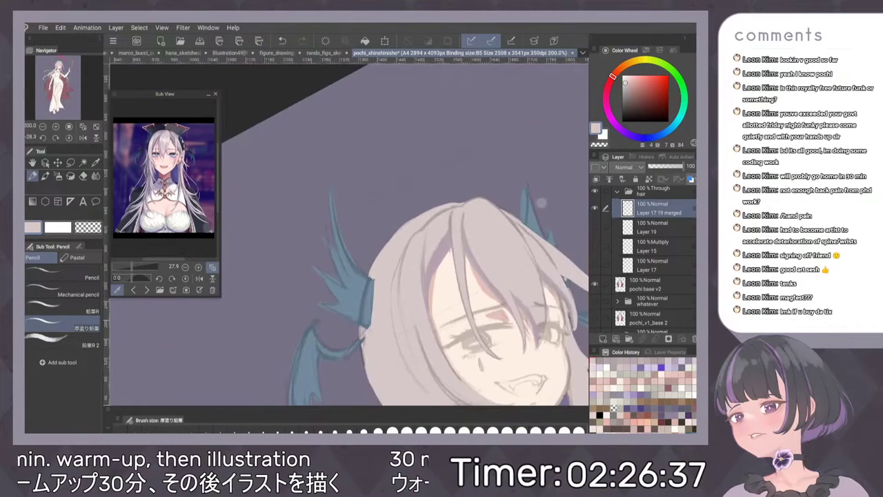
Strengthen the edges and tip of the wide fringe strand over the half-covered eye with sampled grey-brown line colour.
scroll(530, 243, up, 3)
alt+click(452, 255)
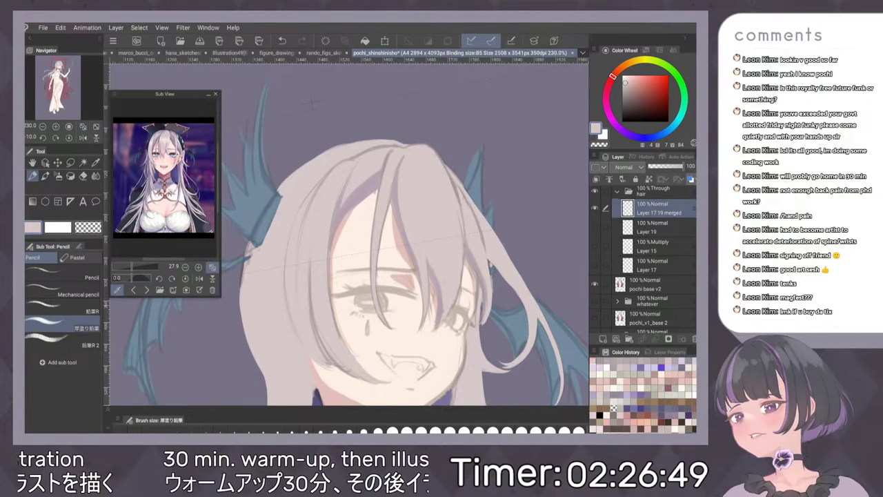
alt+click(462, 275)
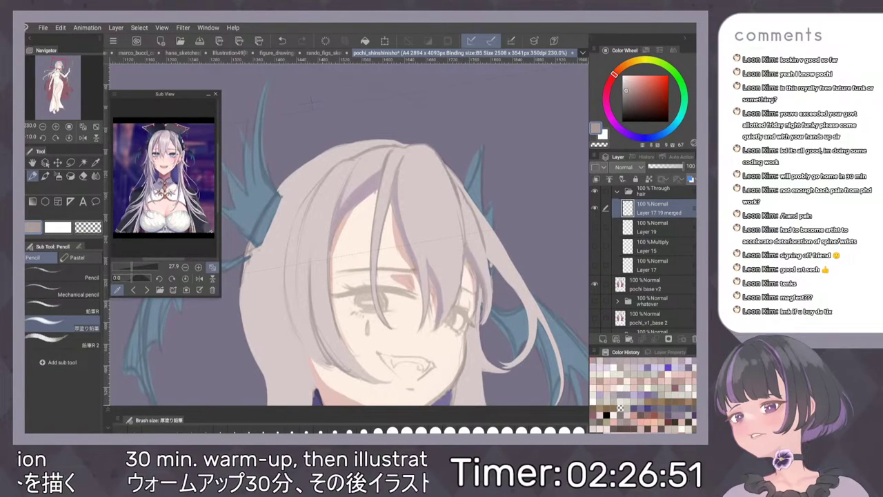
scroll(405, 247, up, 6)
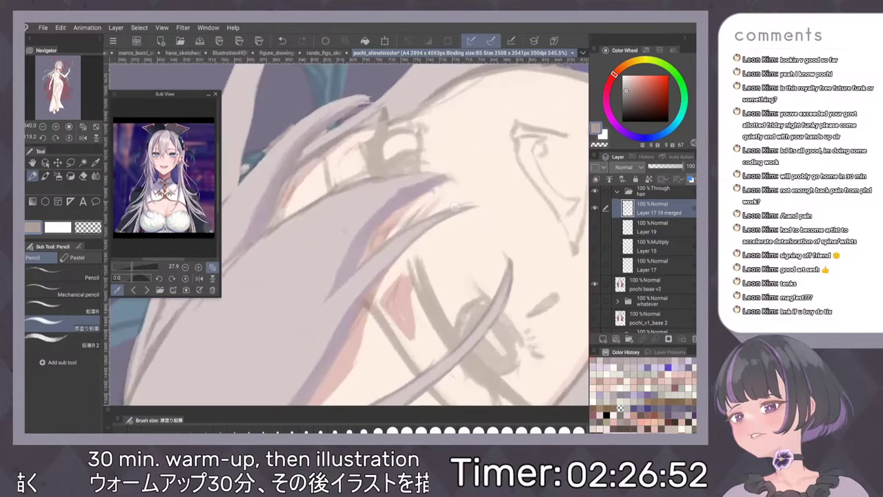
alt+click(280, 337)
mouse_move(284, 320)
mouse_down()
mouse_move(271, 333)
mouse_move(311, 286)
mouse_up()
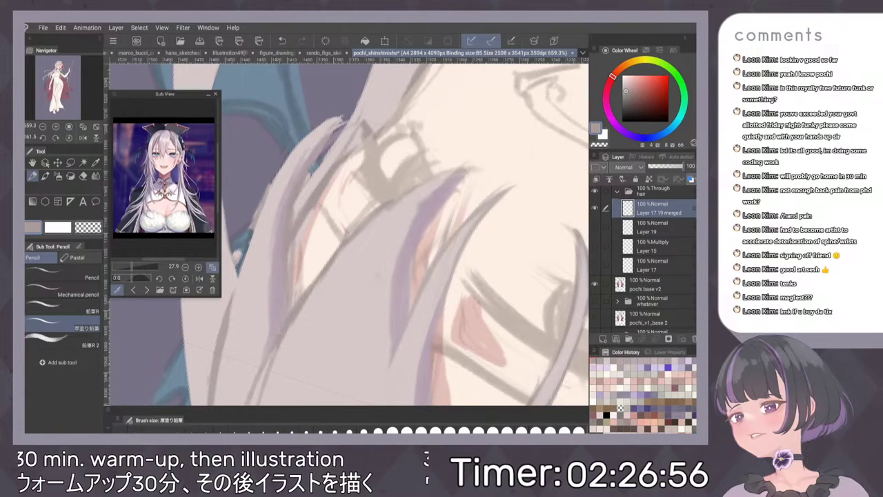
drag(417, 183, 345, 250)
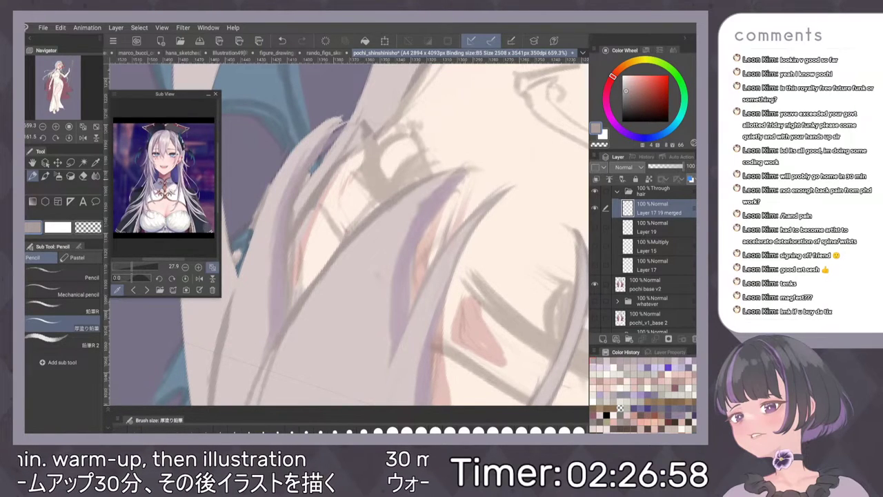
drag(463, 167, 433, 175)
drag(271, 354, 260, 379)
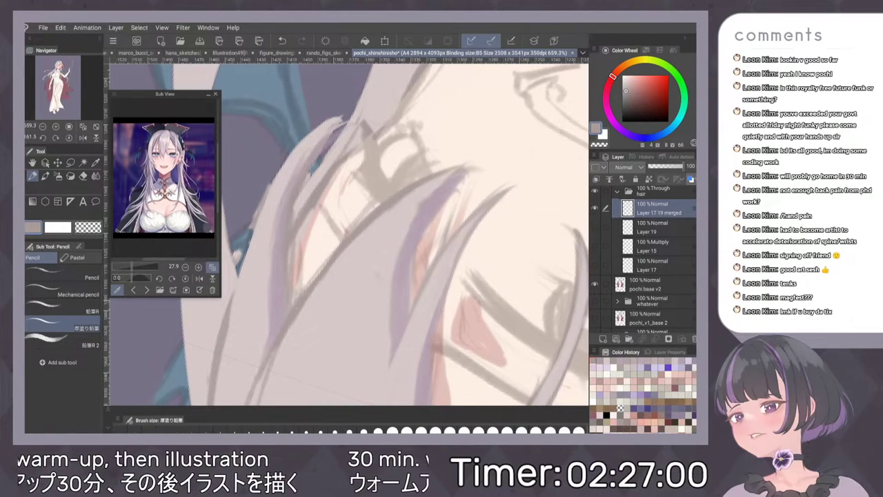
drag(294, 275, 293, 303)
Review the whole figure, toggling the visibility of the hair folder and the pochi base v2 layer to compare the hair work.
scroll(381, 243, down, 3)
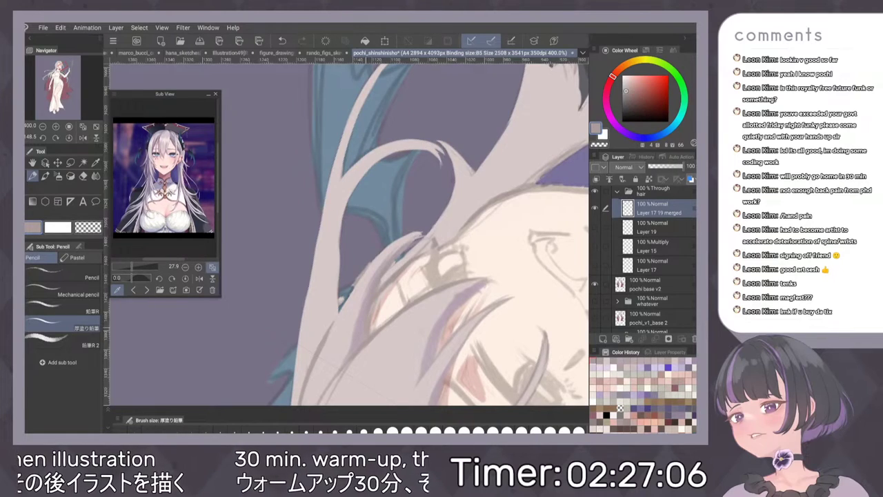
key(ctrl+0)
scroll(341, 114, up, 4)
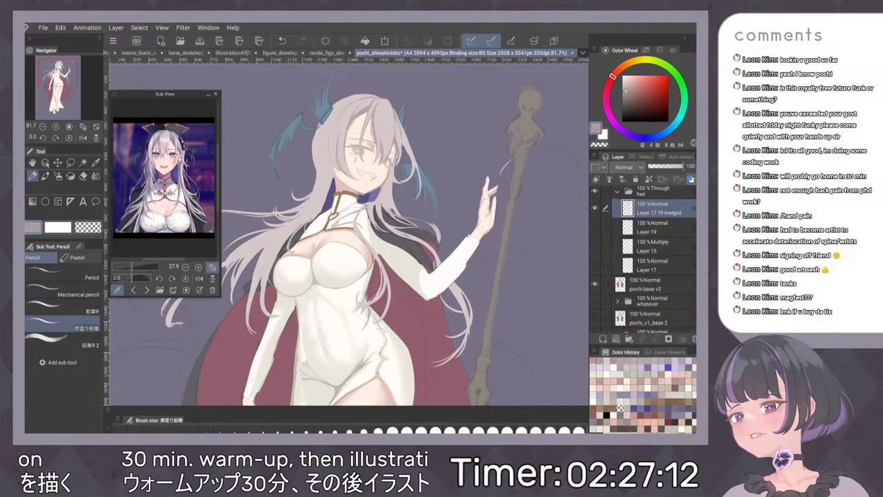
scroll(416, 316, down, 2)
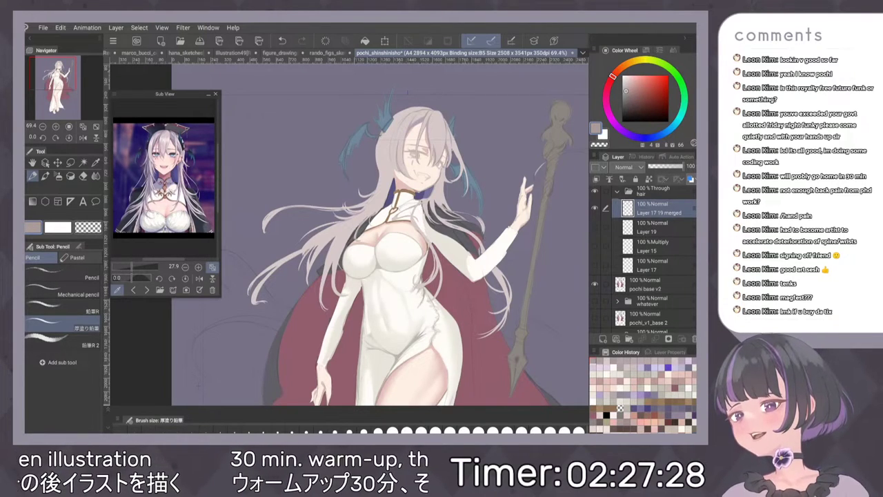
click(596, 192)
click(596, 192)
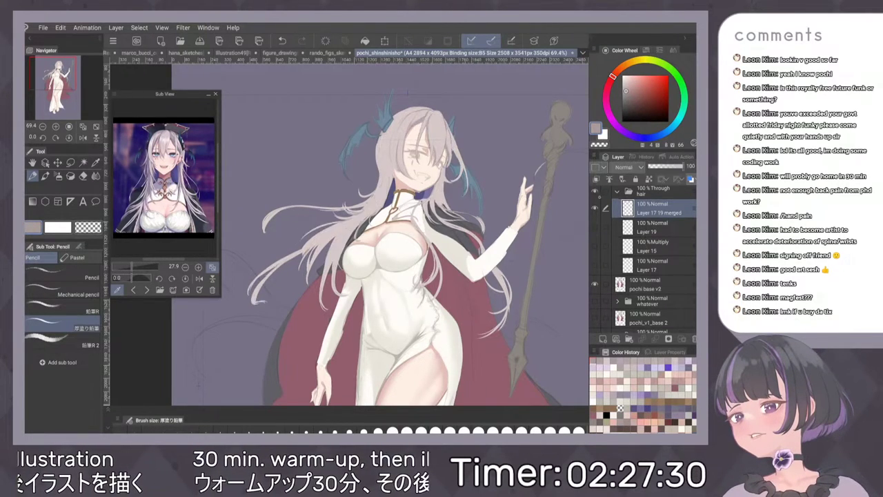
click(596, 284)
click(596, 284)
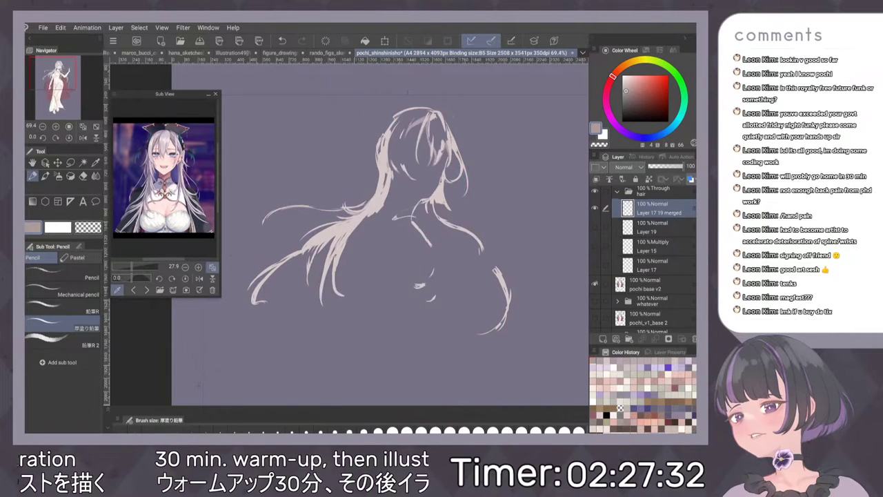
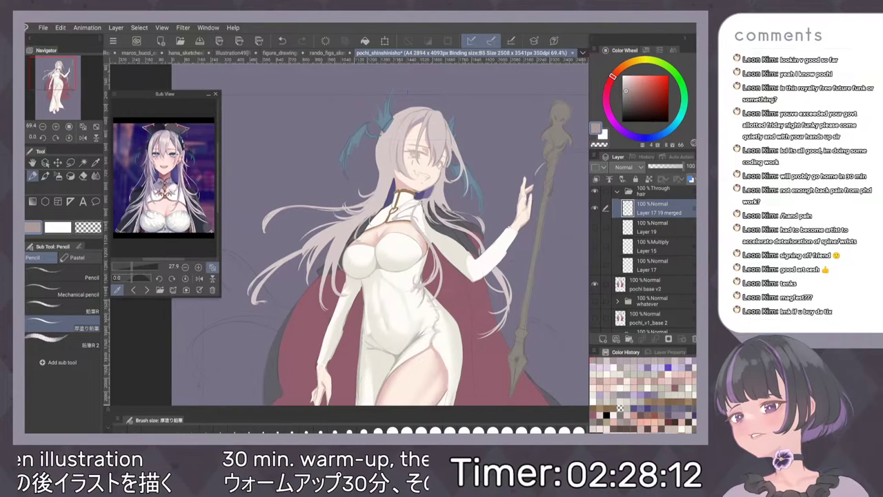
Try drawing a darker grey-brown contour down the outer edge of the hair lock framing the uncovered side of the face.
key(ctrl+0)
scroll(396, 150, up, 10)
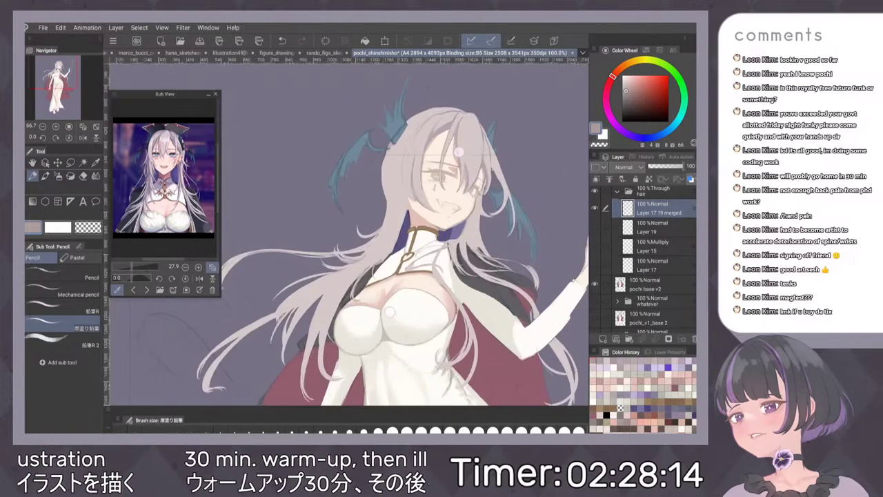
drag(442, 152, 384, 245)
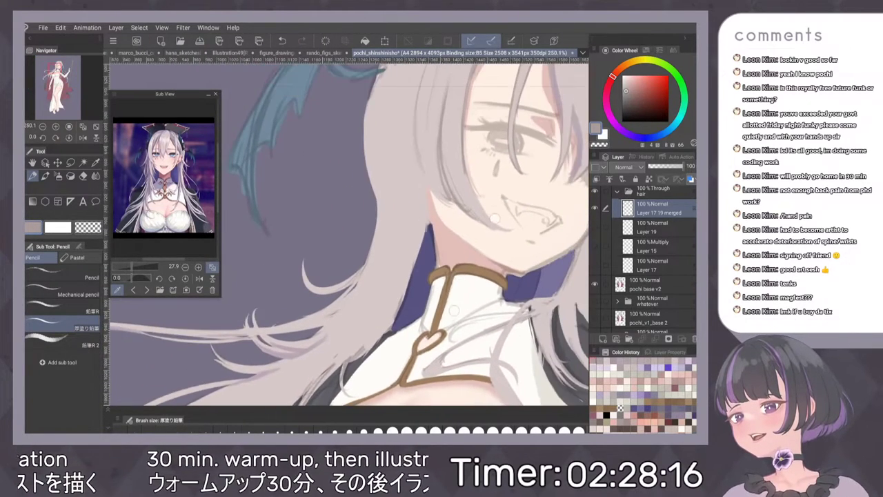
scroll(416, 176, up, 3)
alt+click(413, 181)
drag(416, 176, 414, 198)
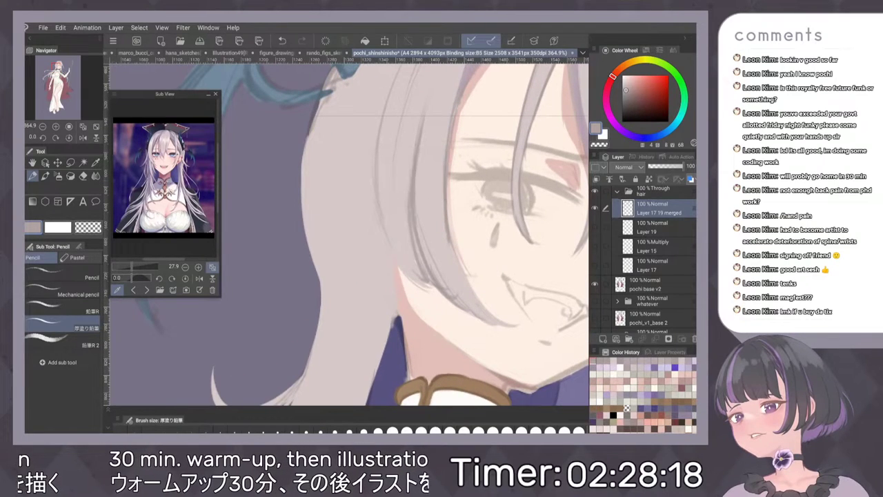
click(628, 97)
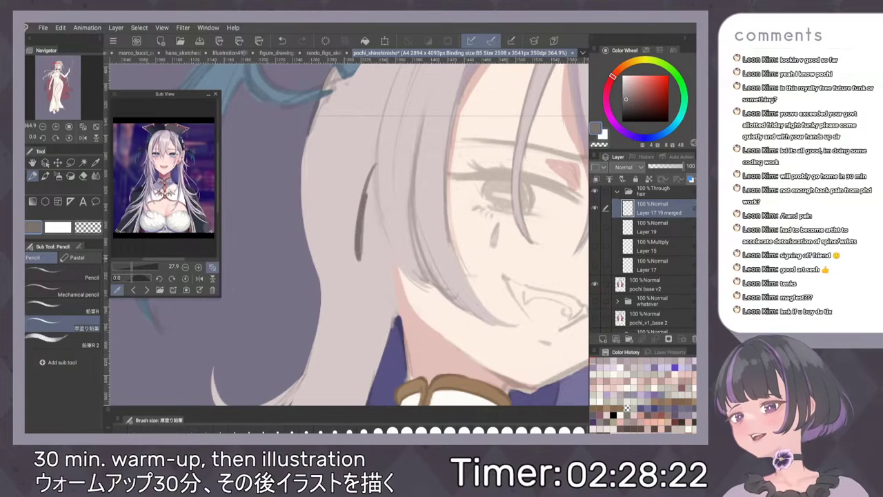
drag(371, 211, 360, 270)
drag(380, 131, 374, 186)
scroll(366, 200, down, 2)
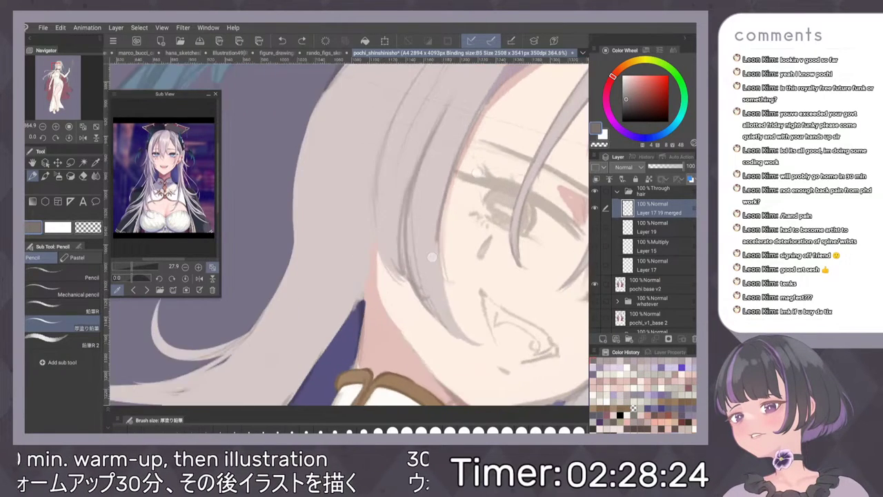
mouse_move(412, 153)
mouse_down()
mouse_move(364, 253)
mouse_move(369, 212)
mouse_move(358, 284)
mouse_up()
key(ctrl+z)
key(ctrl+z)
drag(384, 178, 359, 266)
key(ctrl+z)
Shift the line colour to hue 349 and try the side lock's contour with single long strokes.
drag(611, 80, 608, 85)
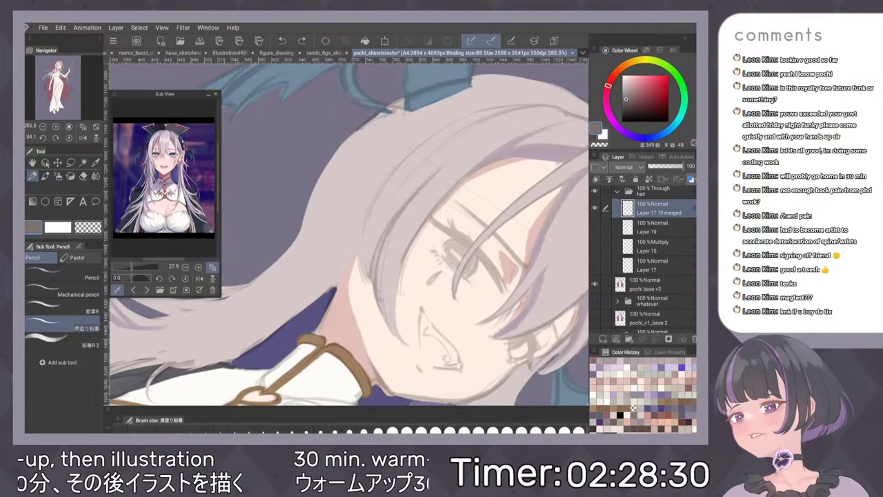
mouse_move(359, 263)
mouse_down()
mouse_move(379, 192)
mouse_move(405, 156)
mouse_up()
key(ctrl+z)
mouse_move(368, 218)
mouse_down()
mouse_move(423, 141)
mouse_move(404, 159)
mouse_up()
scroll(476, 200, down, 5)
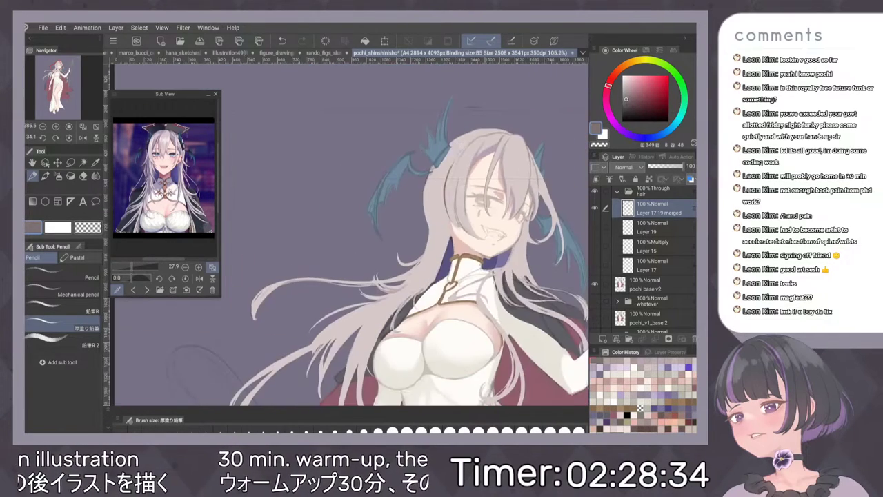
scroll(464, 207, up, 5)
scroll(481, 150, up, 2)
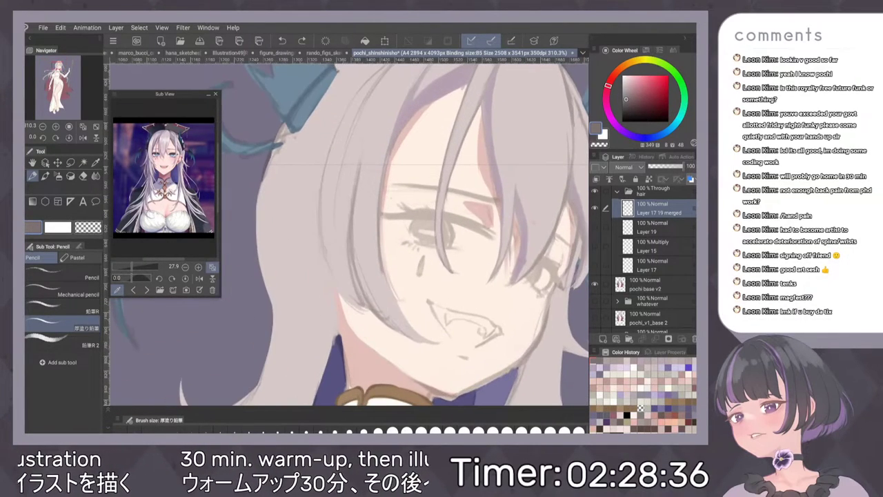
Set the line colour to dark muted violet with hue 270, saturation 15 and brightness 36, undoing the blue-grey test stroke.
drag(620, 126, 639, 130)
mouse_move(335, 136)
mouse_down()
mouse_move(324, 257)
mouse_move(341, 294)
mouse_up()
key(ctrl+z)
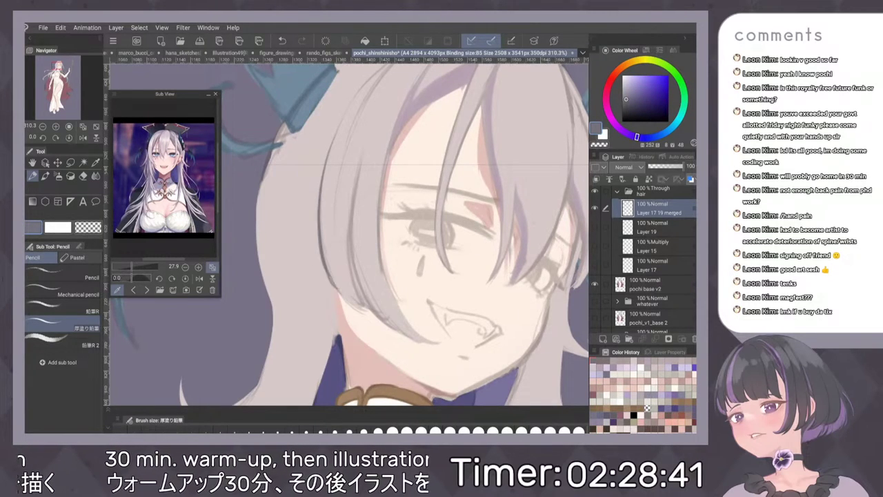
key(ctrl+z)
click(629, 105)
click(626, 132)
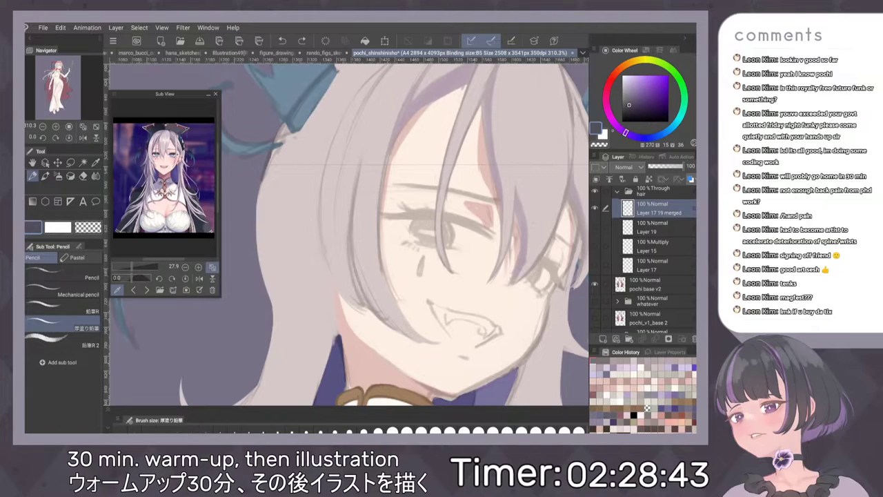
Try a dark violet pencil contour along the outer edge of the side lock, from the crown to the cheek.
drag(343, 109, 321, 257)
key(ctrl+z)
drag(322, 164, 318, 258)
key(ctrl+z)
drag(333, 135, 330, 277)
drag(320, 223, 334, 286)
drag(341, 134, 322, 265)
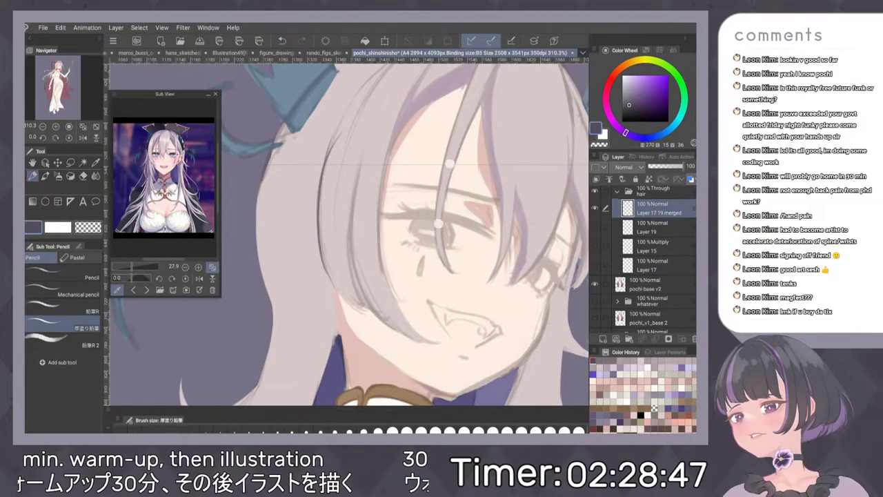
scroll(483, 224, down, 4)
scroll(483, 224, down, 2)
scroll(484, 224, up, 2)
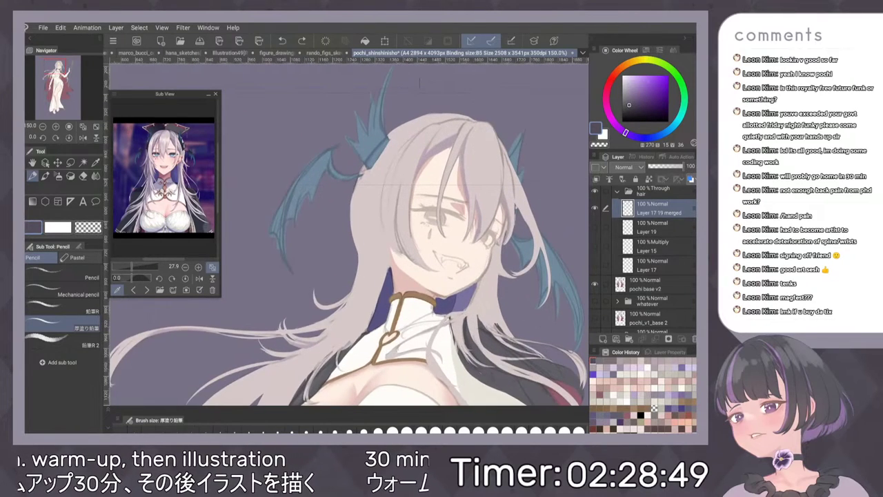
key(ctrl+z)
Draw a dark inner strand line along the side lock using the Dense watercolor brush and line colour hue 323.
click(606, 105)
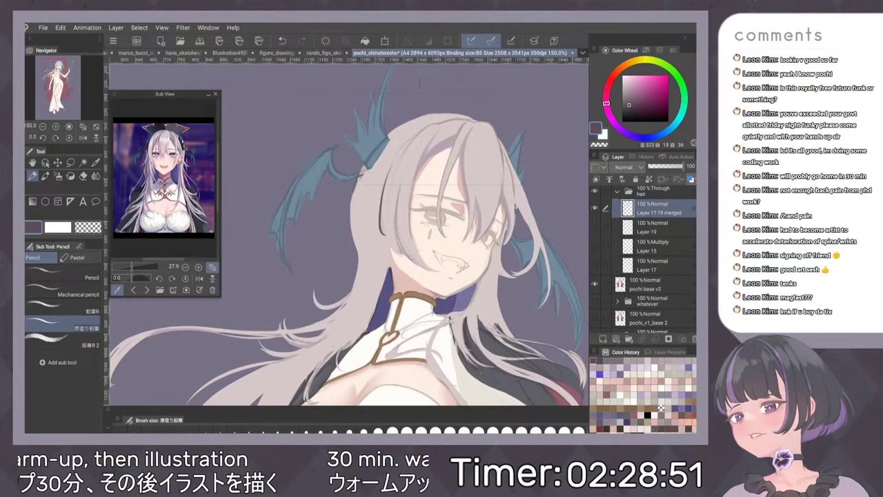
scroll(446, 200, up, 5)
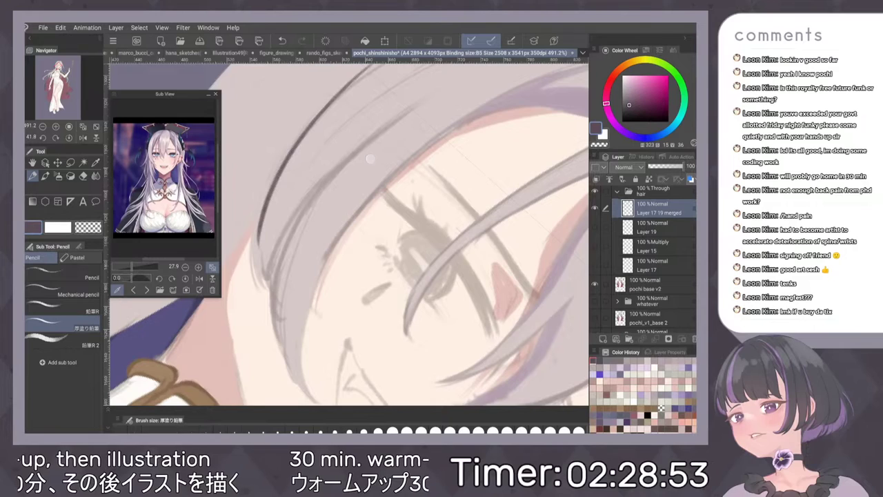
scroll(369, 158, down, 1)
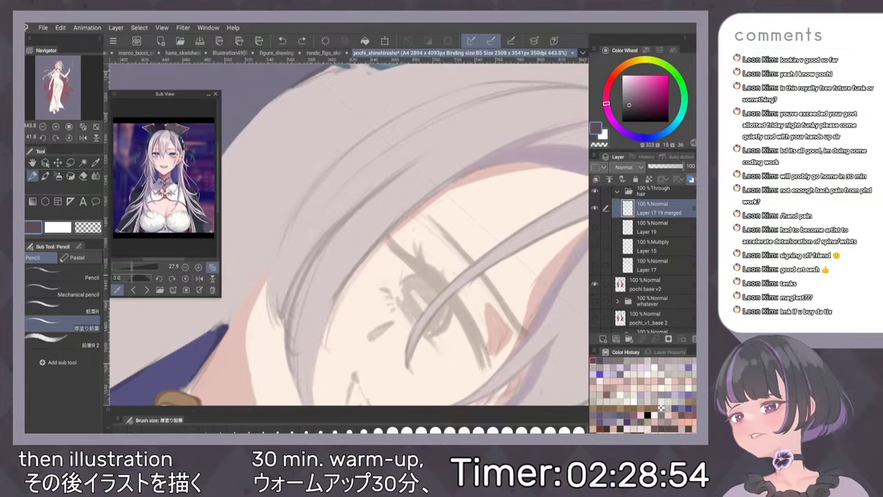
key(b)
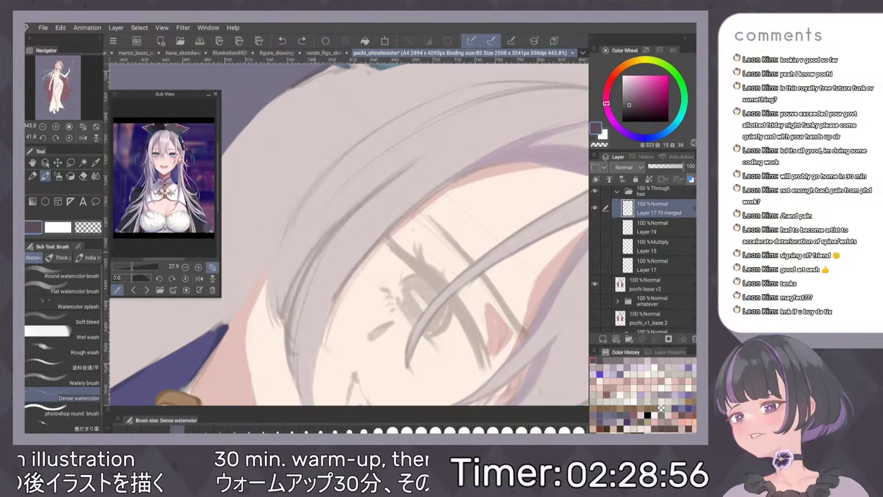
mouse_move(341, 221)
mouse_down()
mouse_move(285, 315)
mouse_move(291, 298)
mouse_move(291, 325)
mouse_up()
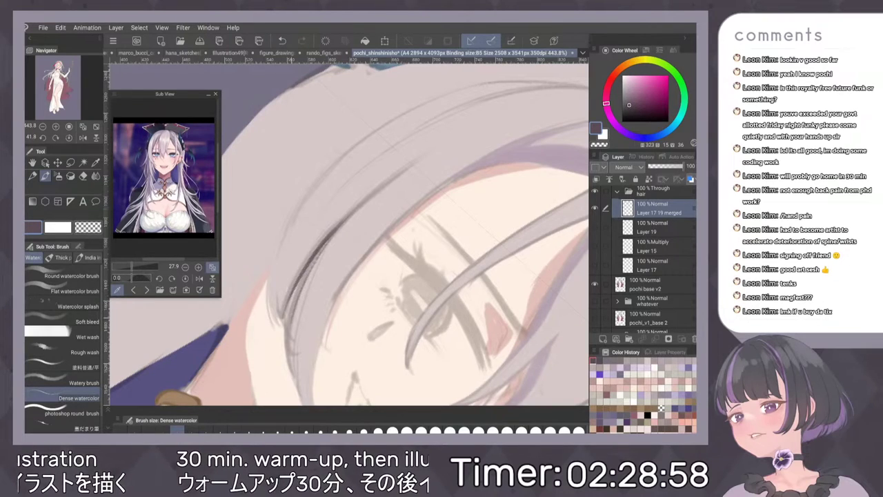
key(ctrl+z)
drag(310, 258, 286, 350)
drag(343, 221, 333, 230)
drag(392, 180, 323, 242)
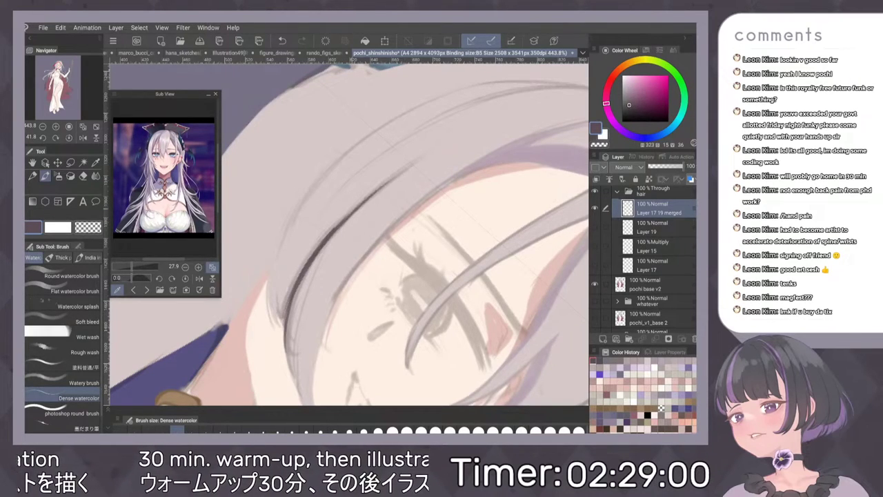
drag(426, 158, 337, 225)
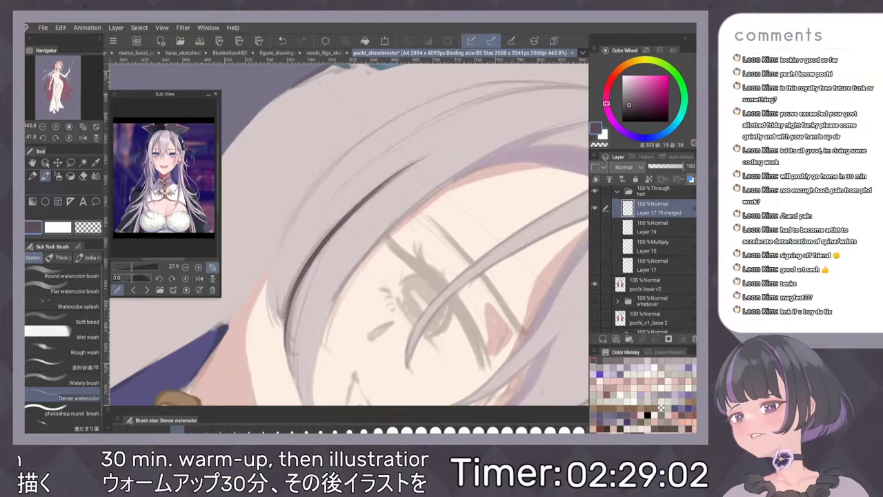
Draw two dark forking strand lines from the parting at the crown down towards the side lock.
scroll(497, 107, up, 3)
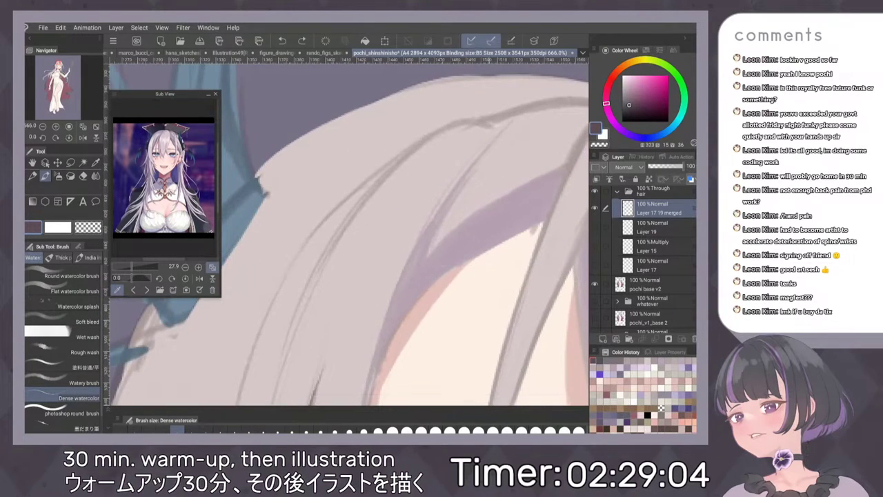
drag(490, 124, 330, 249)
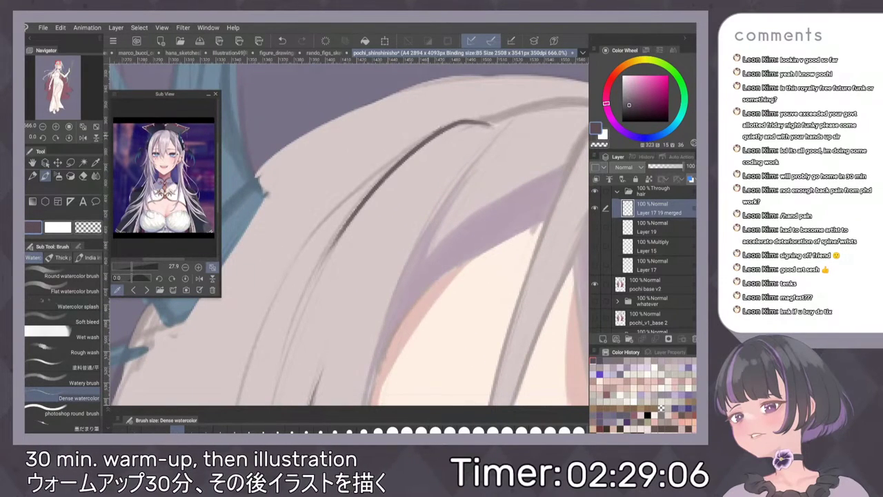
drag(440, 128, 301, 248)
key(ctrl+z)
mouse_move(422, 141)
mouse_down()
mouse_move(364, 183)
mouse_move(291, 265)
mouse_up()
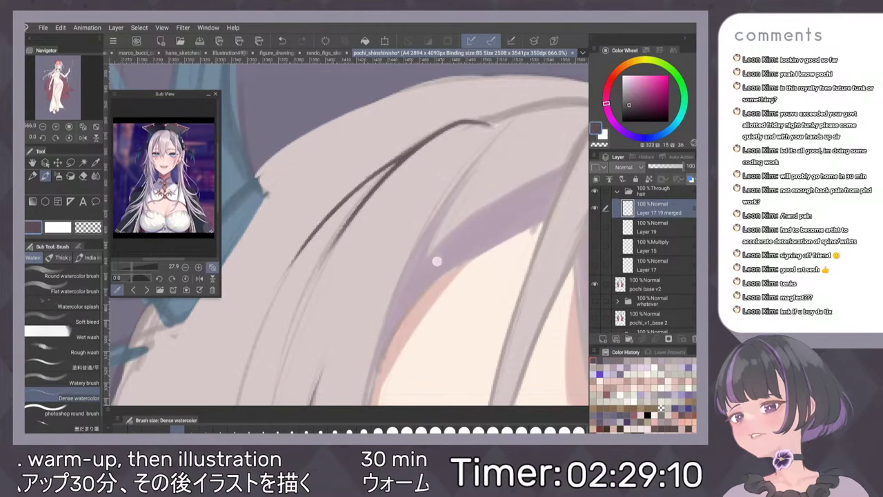
Extend the outer crown line down along the side lock to its lower end beside the cheek.
scroll(437, 261, down, 5)
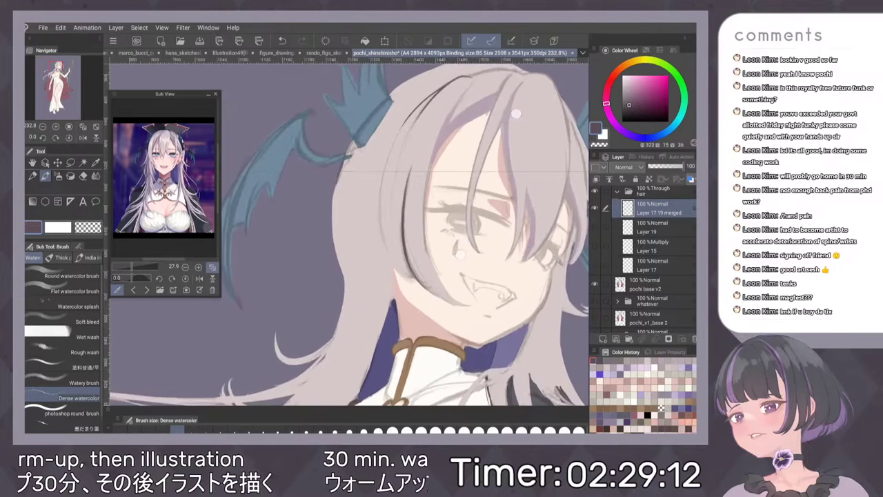
scroll(487, 183, up, 3)
drag(403, 120, 317, 269)
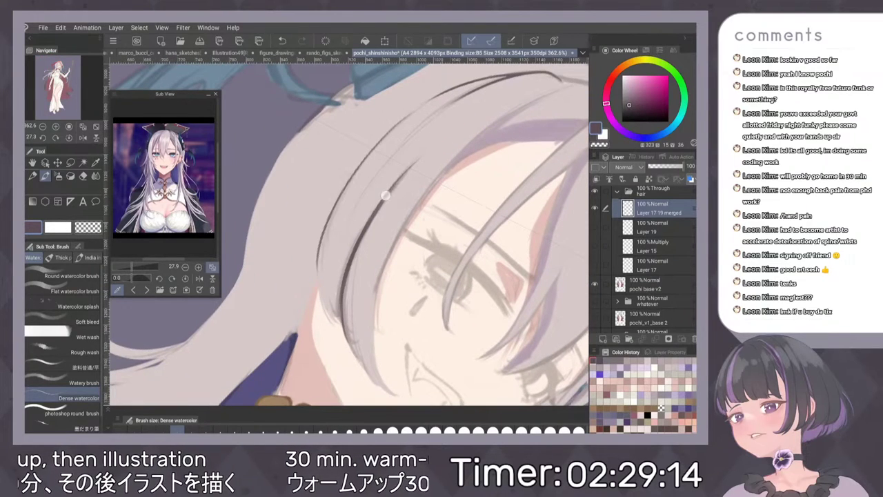
scroll(441, 200, up, 1)
drag(344, 186, 320, 248)
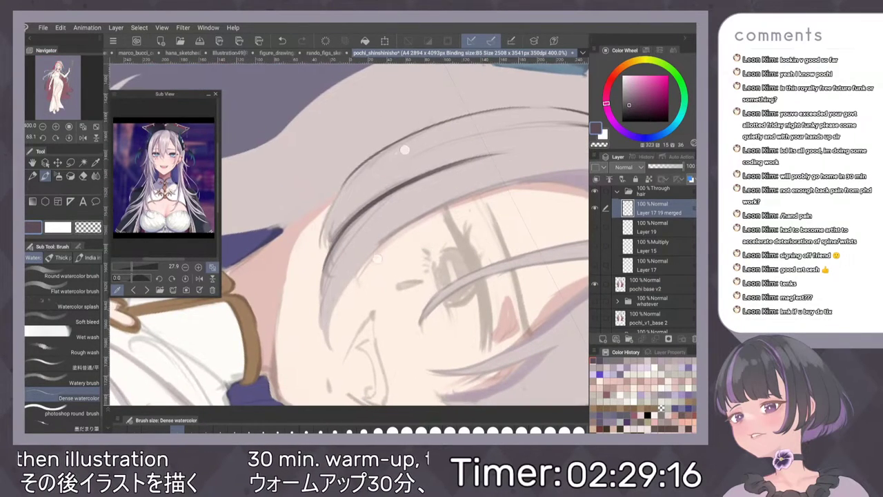
Draw short dark strokes shaping the pointed tips at the side lock's outer lower end and strengthen the contour above them.
scroll(399, 156, up, 4)
drag(342, 155, 289, 246)
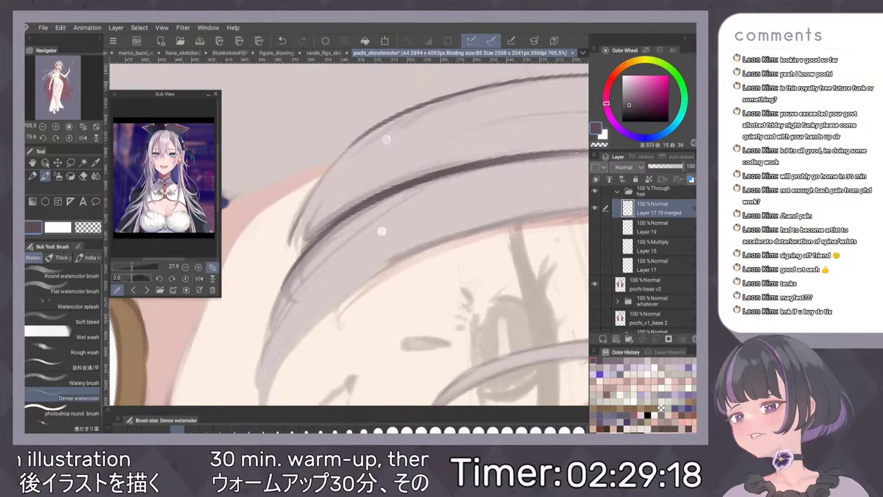
key(ctrl+z)
drag(344, 154, 285, 251)
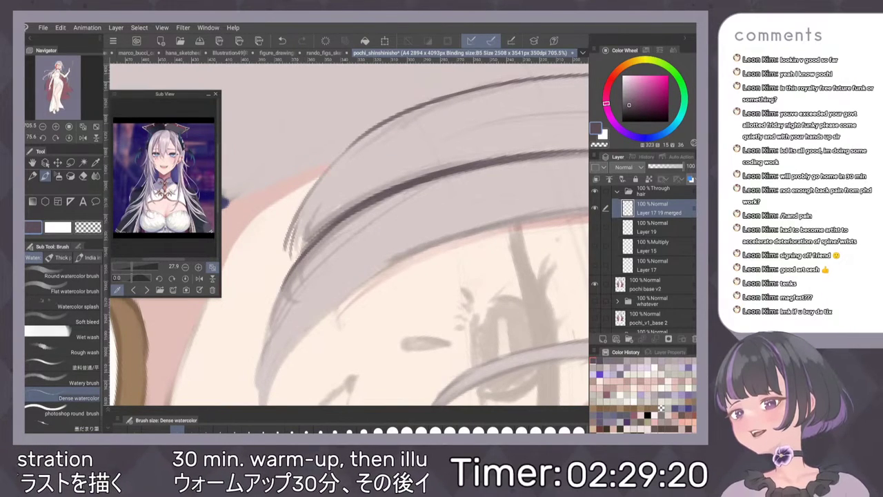
drag(303, 208, 293, 228)
mouse_move(320, 182)
mouse_down()
mouse_move(297, 215)
mouse_move(294, 255)
mouse_up()
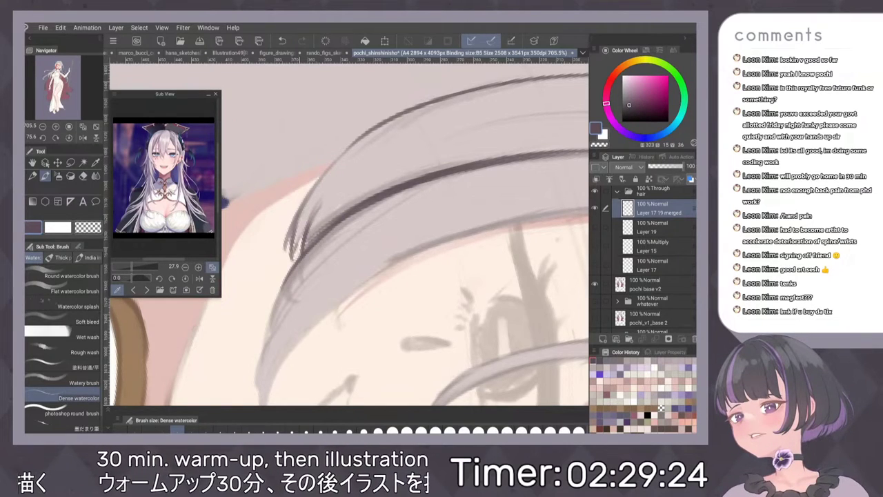
drag(324, 195, 306, 229)
scroll(421, 180, down, 3)
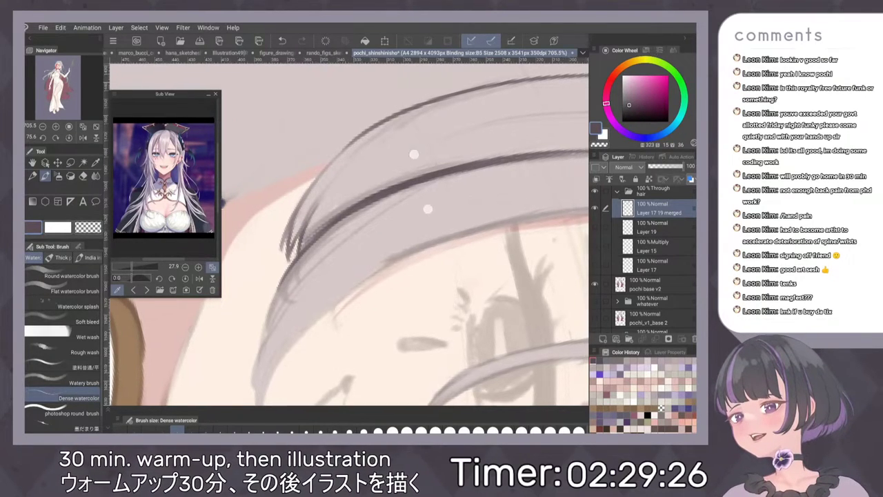
scroll(455, 147, up, 3)
drag(390, 109, 354, 155)
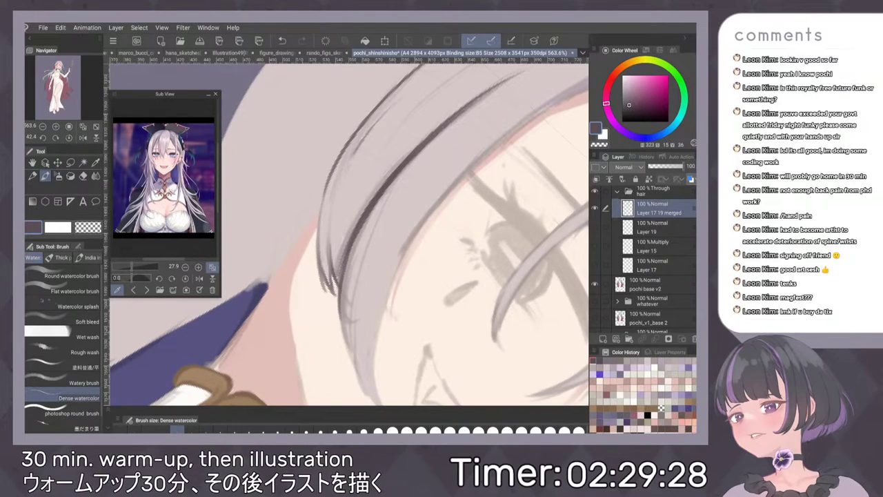
scroll(465, 174, down, 5)
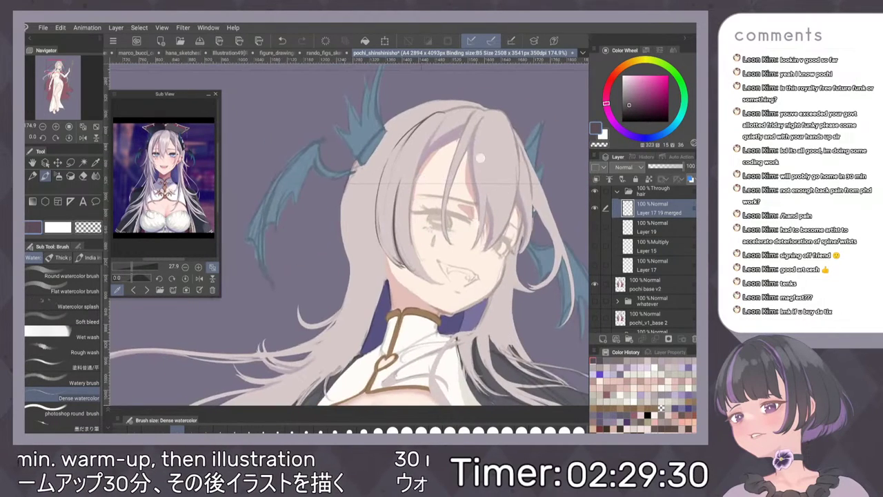
Outline the inner edge of the side lock and define its tapered tip beside the mouth with dark strand lines.
scroll(463, 206, up, 3)
scroll(463, 206, up, 4)
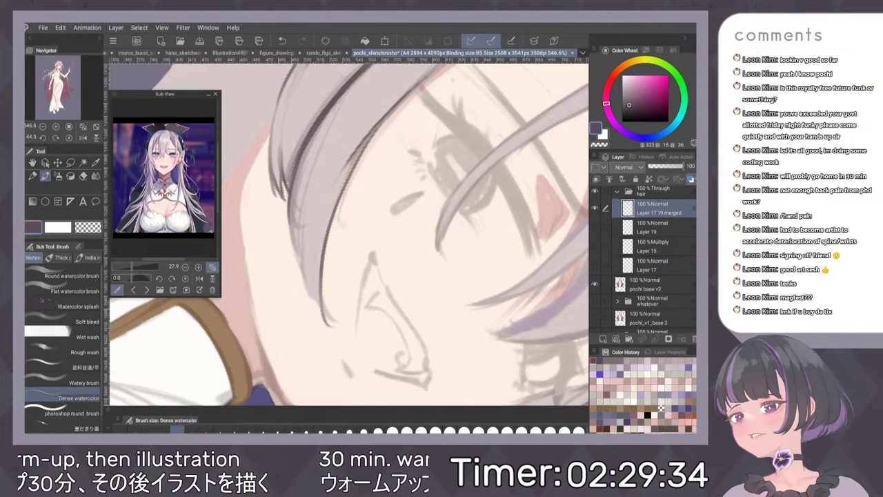
scroll(419, 243, up, 1)
scroll(441, 201, up, 1)
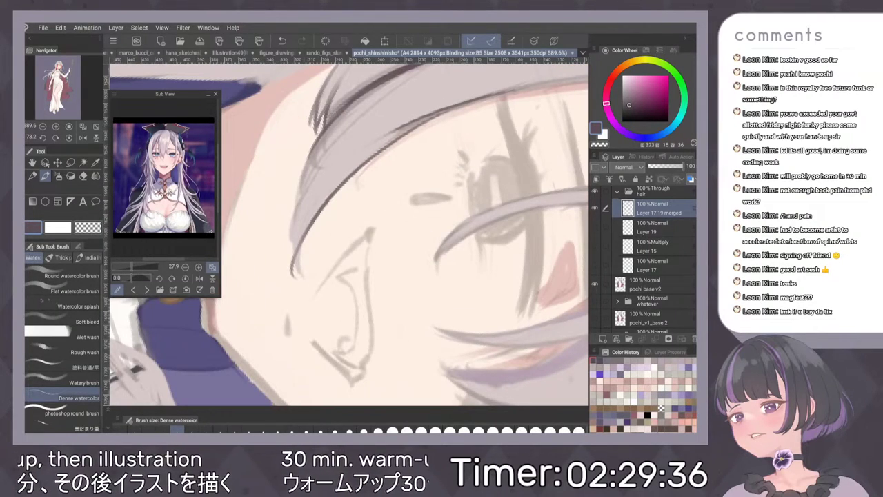
mouse_move(298, 265)
mouse_down()
mouse_move(304, 279)
mouse_move(332, 154)
mouse_up()
mouse_move(296, 210)
mouse_down()
mouse_move(330, 129)
mouse_move(304, 179)
mouse_up()
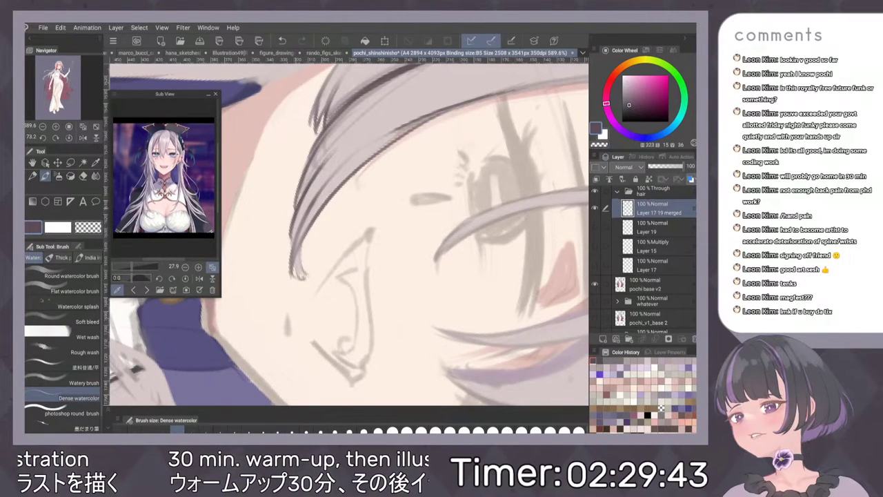
drag(293, 223, 290, 253)
scroll(457, 147, down, 5)
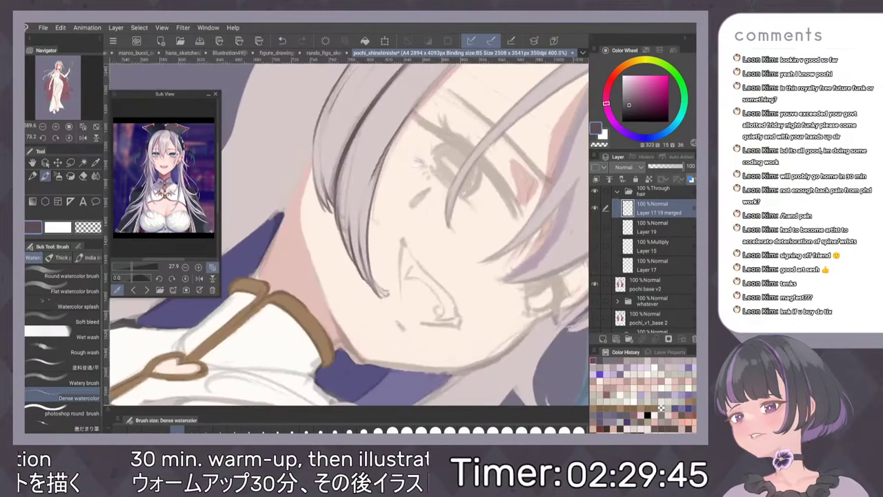
Undo the last stroke and redraw the outer contour of the face-framing side lock from its pointed tip up towards the shorter strands.
scroll(485, 228, up, 5)
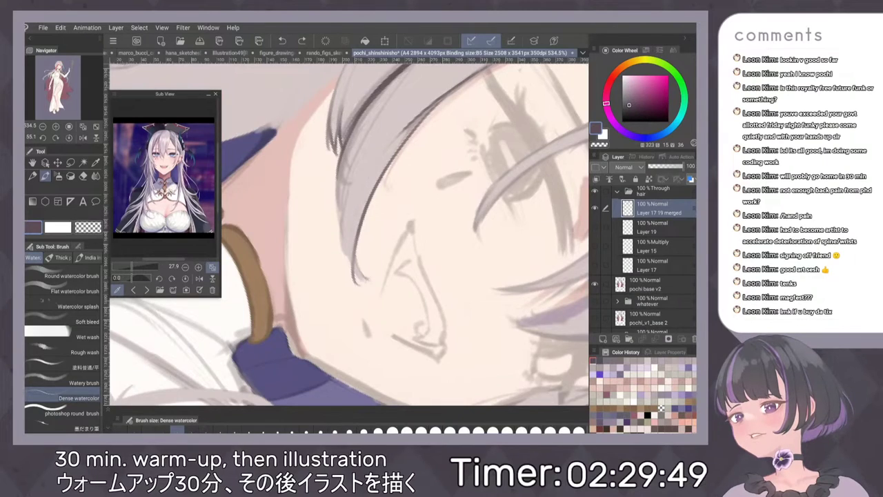
scroll(347, 231, up, 2)
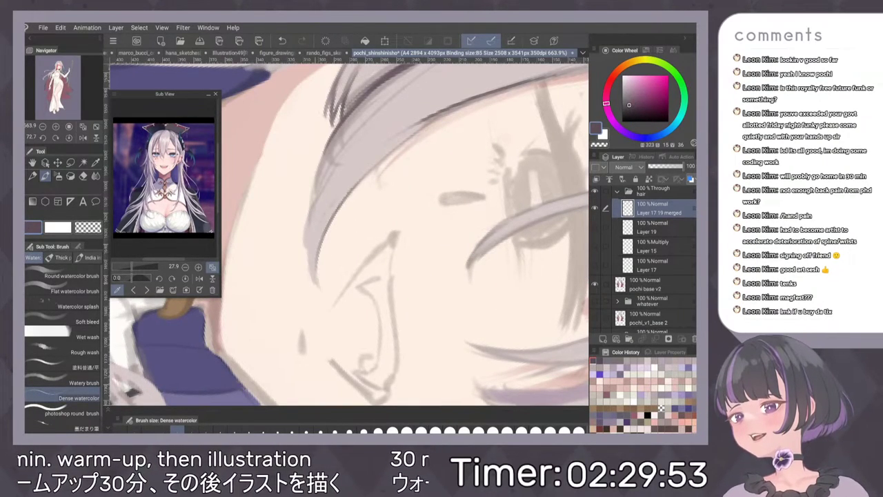
key(ctrl+z)
drag(310, 276, 361, 150)
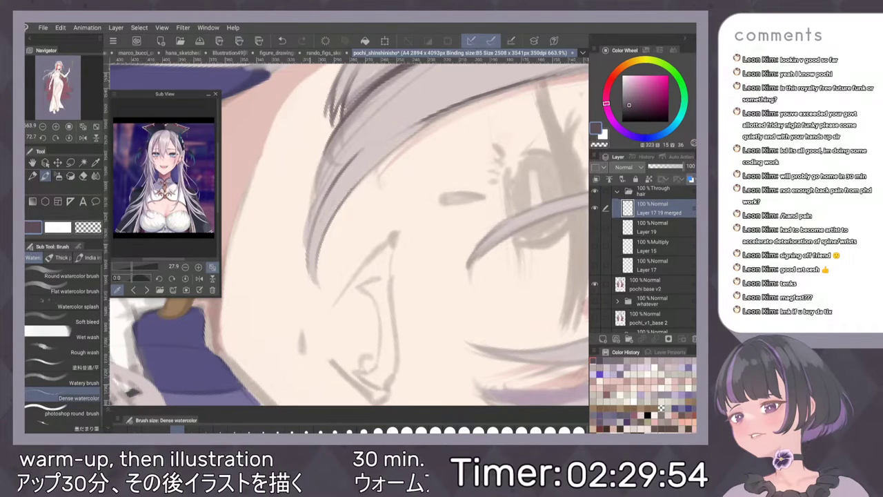
drag(316, 217, 370, 141)
mouse_move(323, 189)
mouse_down()
mouse_move(306, 240)
mouse_move(312, 289)
mouse_up()
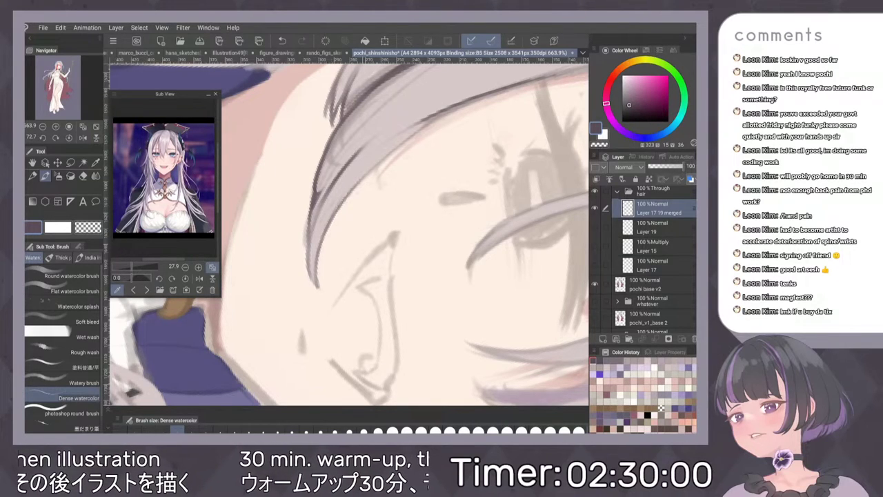
Strengthen the side lock's inner edge along the cheek with overlapping dark strokes running up from near the tip.
drag(328, 227, 389, 152)
drag(350, 199, 454, 110)
drag(399, 150, 507, 89)
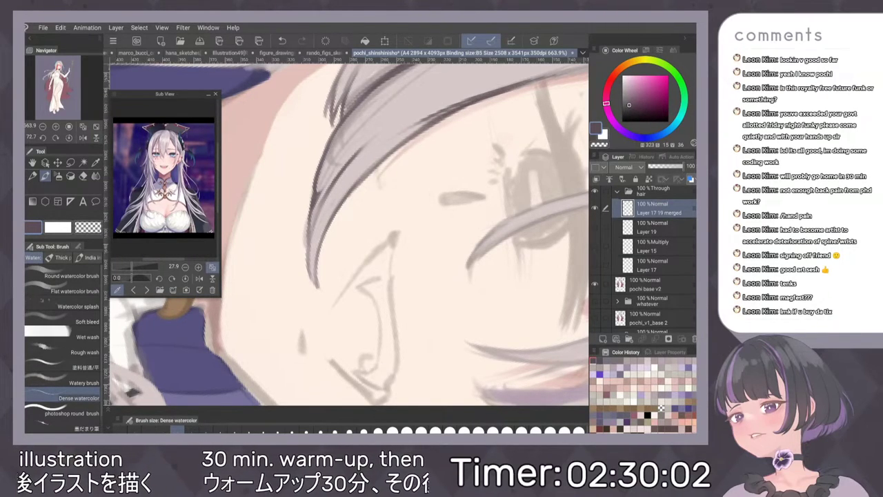
scroll(499, 117, down, 6)
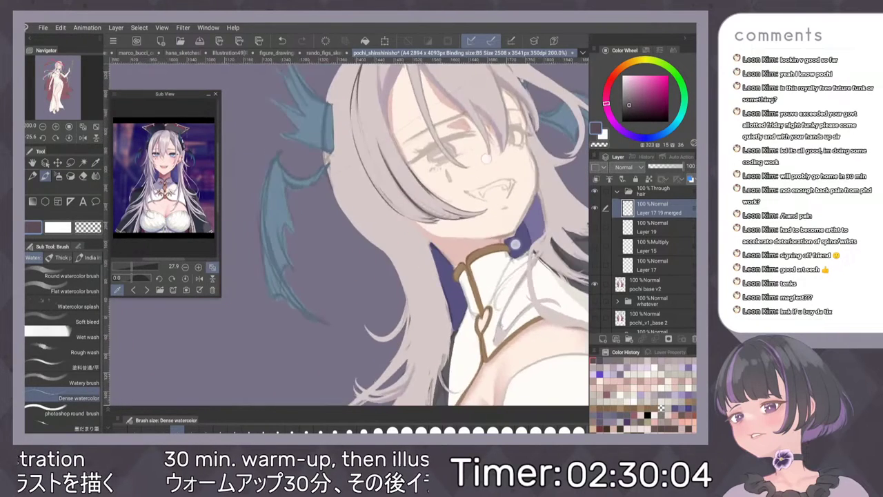
Sample the dark strand colour and try a short strand line inside the lower end of the side lock.
scroll(486, 159, up, 3)
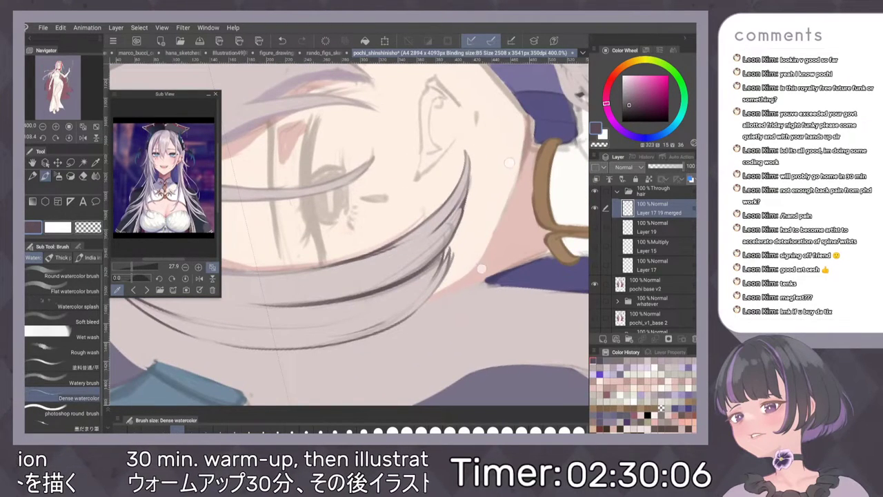
scroll(484, 262, up, 2)
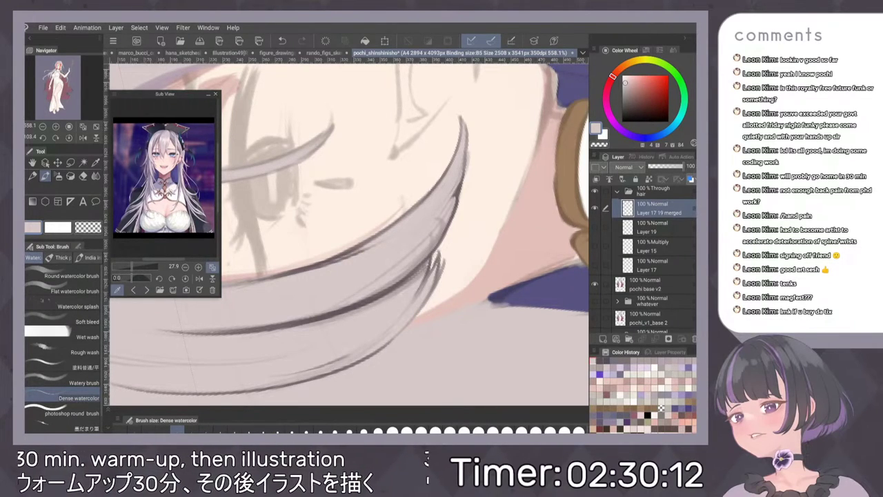
alt+click(458, 192)
drag(454, 194, 411, 246)
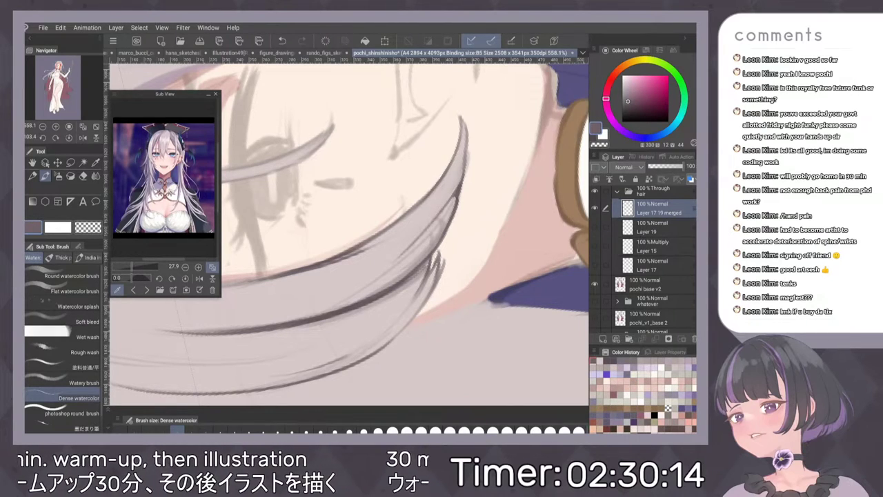
key(ctrl+z)
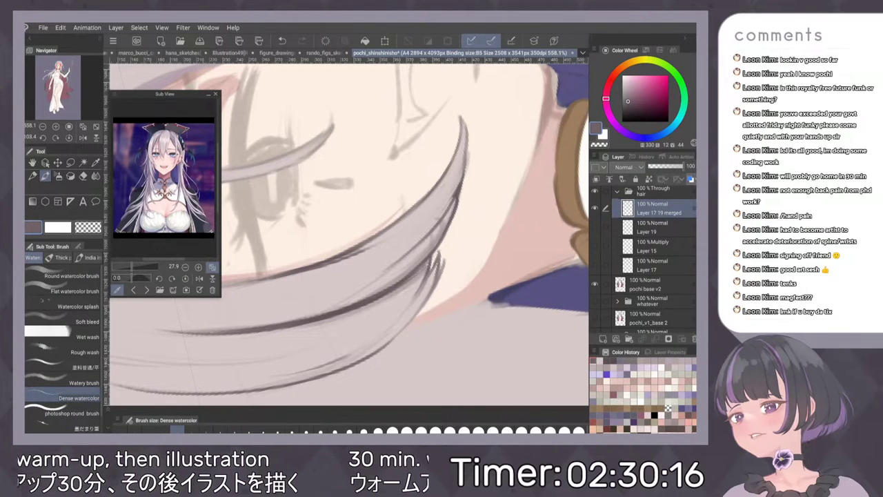
scroll(483, 201, down, 5)
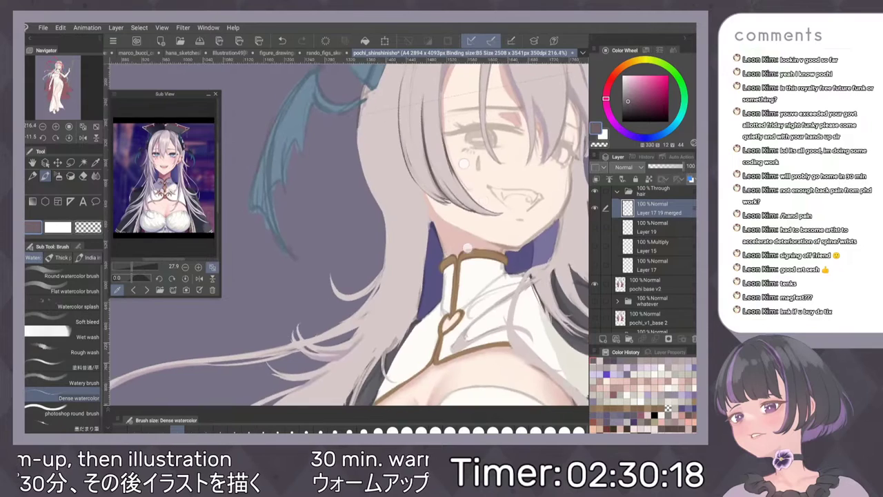
scroll(464, 163, up, 7)
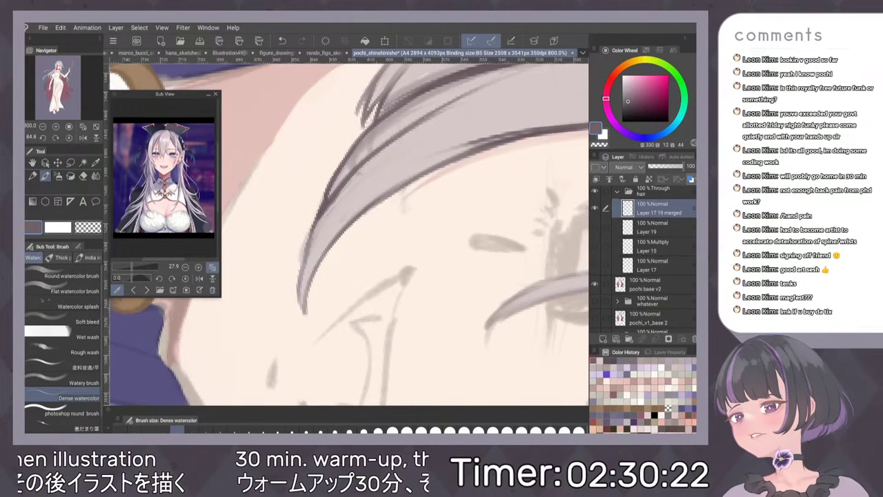
scroll(519, 141, down, 4)
scroll(509, 156, down, 3)
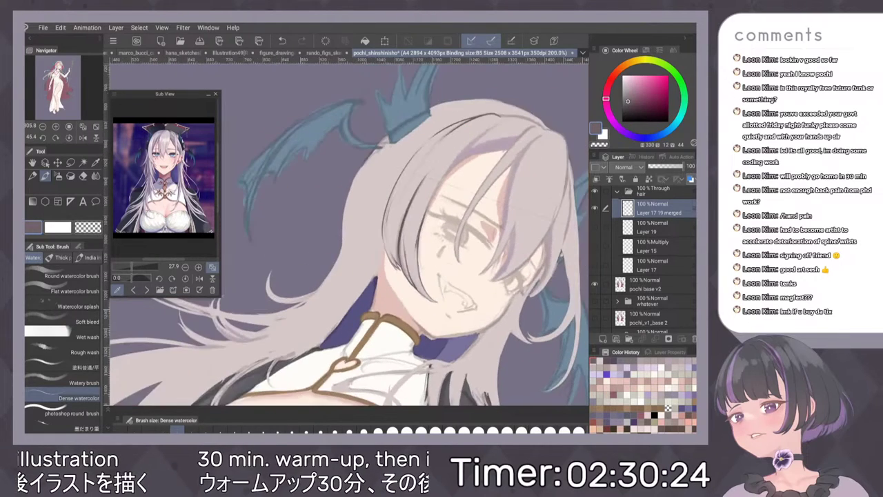
Undo the last three strokes and redraw the dark strand line running up inside the side lock from near its tip.
scroll(504, 160, up, 4)
key(ctrl+z)
key(ctrl+z)
key(ctrl+z)
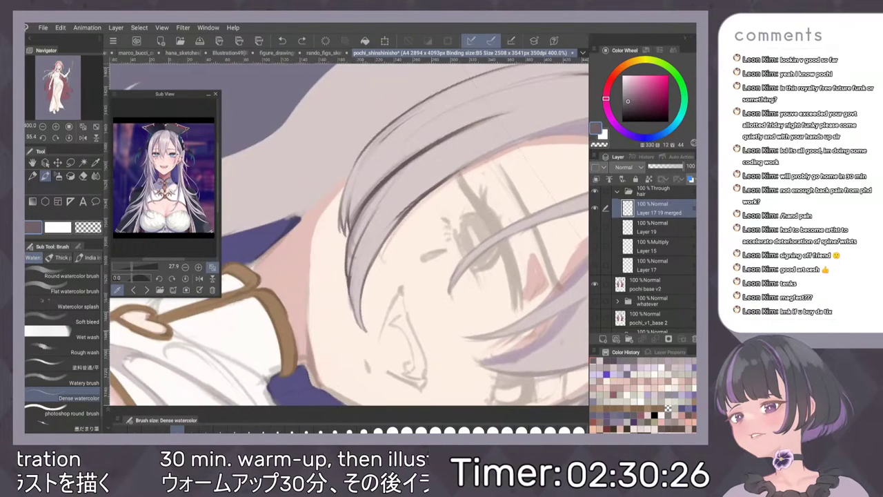
drag(349, 278, 401, 188)
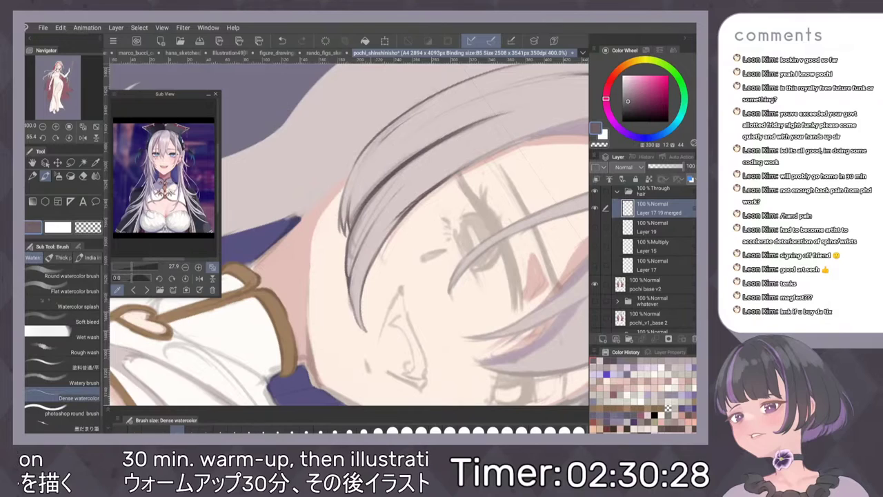
drag(351, 275, 423, 178)
drag(351, 277, 423, 178)
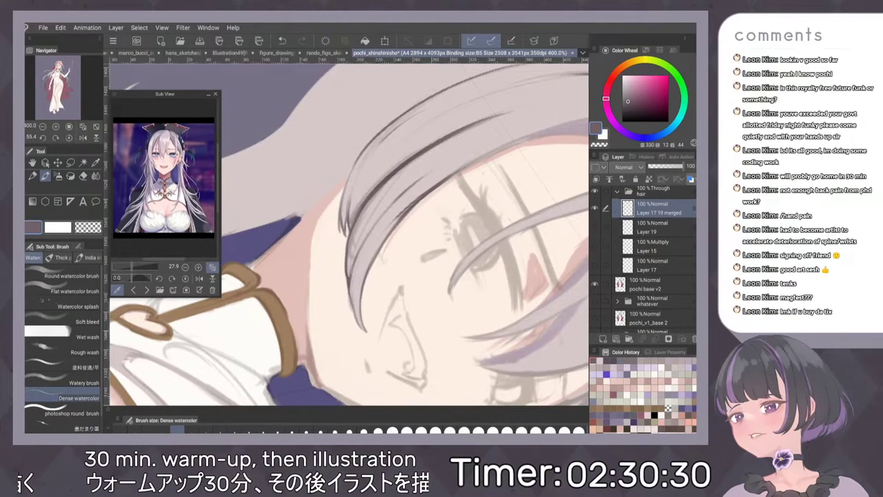
scroll(479, 209, down, 5)
scroll(479, 209, up, 3)
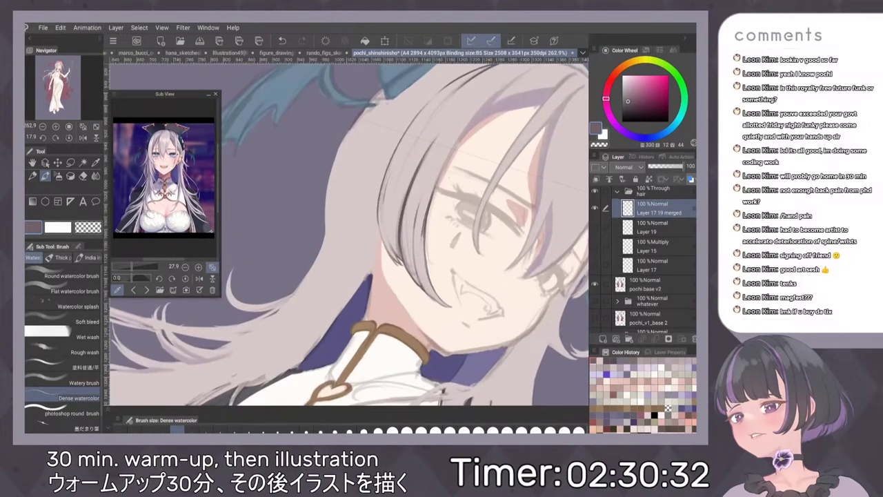
Sample the dark strand colour, switch to the textured pencil, and draw a second strand line branching down from the outer crown line.
alt+click(422, 241)
scroll(443, 251, up, 1)
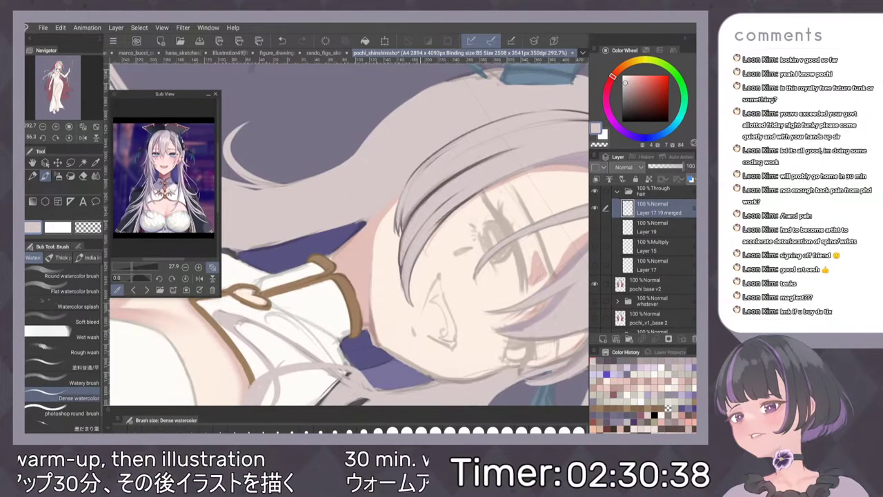
drag(502, 183, 454, 161)
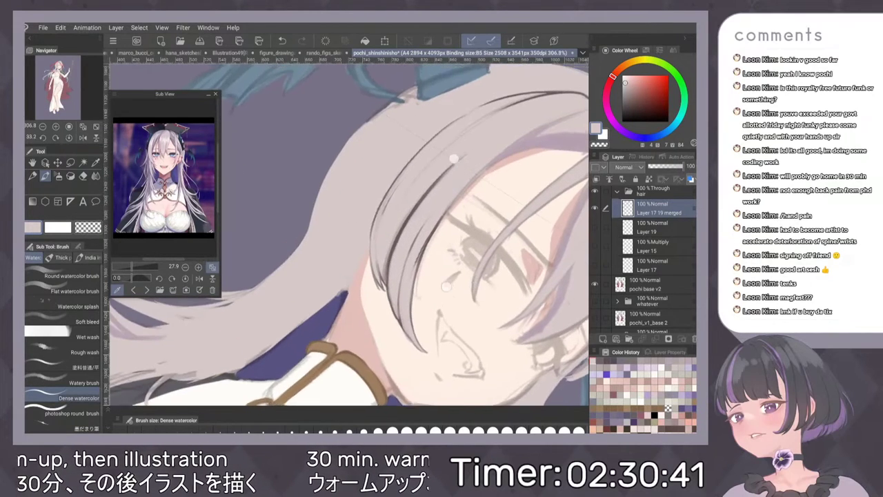
scroll(453, 162, up, 2)
alt+click(376, 252)
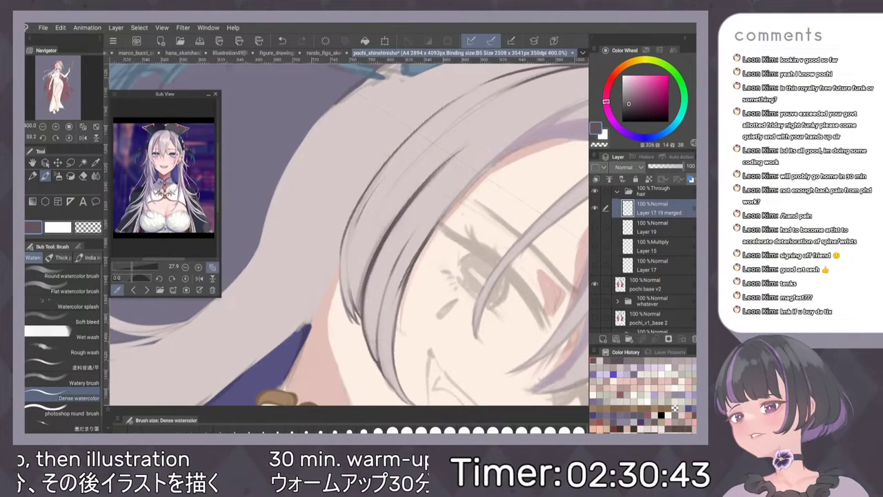
key(p)
key(p)
scroll(345, 232, up, 3)
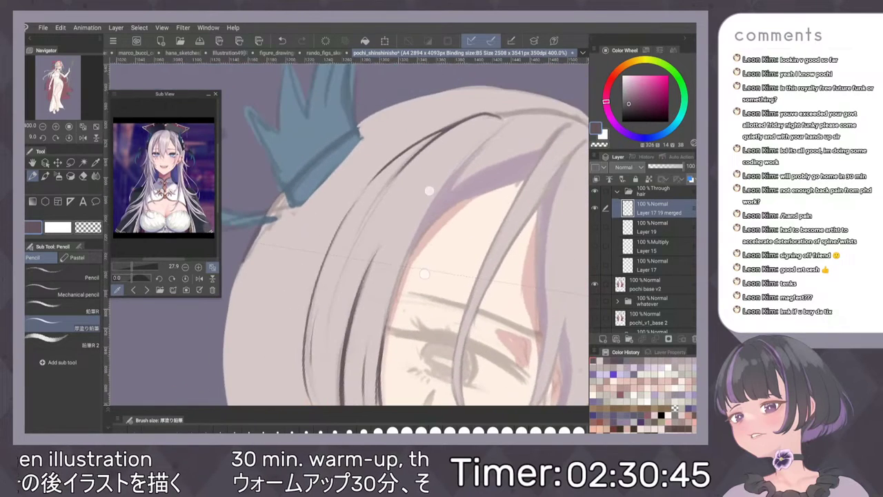
drag(426, 119, 358, 203)
key(ctrl+z)
mouse_move(424, 120)
mouse_down()
mouse_move(323, 251)
mouse_move(354, 190)
mouse_up()
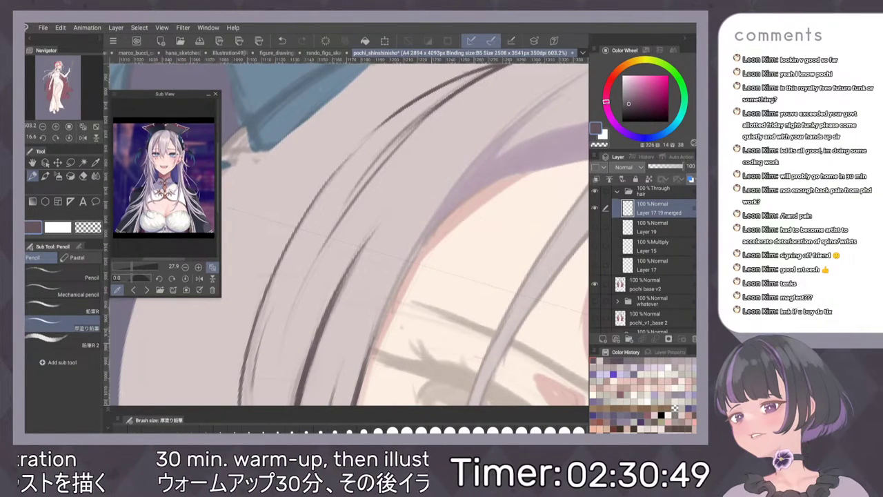
scroll(458, 212, down, 5)
scroll(476, 178, up, 3)
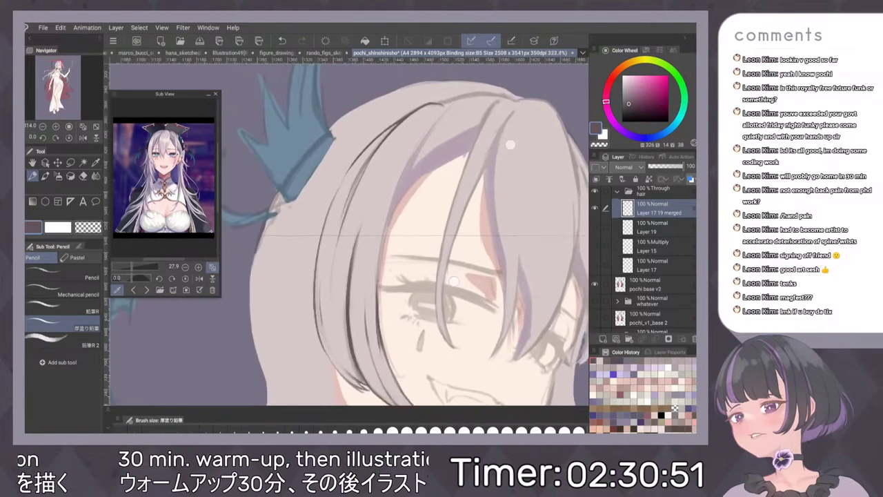
Draw a dark strand line from the parting down the inner edge of the side lock beside the forehead, thickening its upper end.
scroll(470, 169, up, 1)
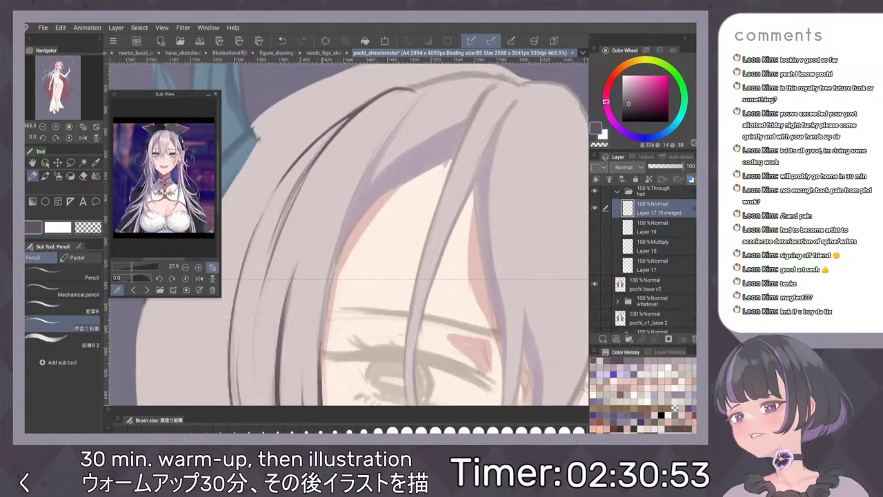
drag(409, 118, 323, 328)
key(ctrl+z)
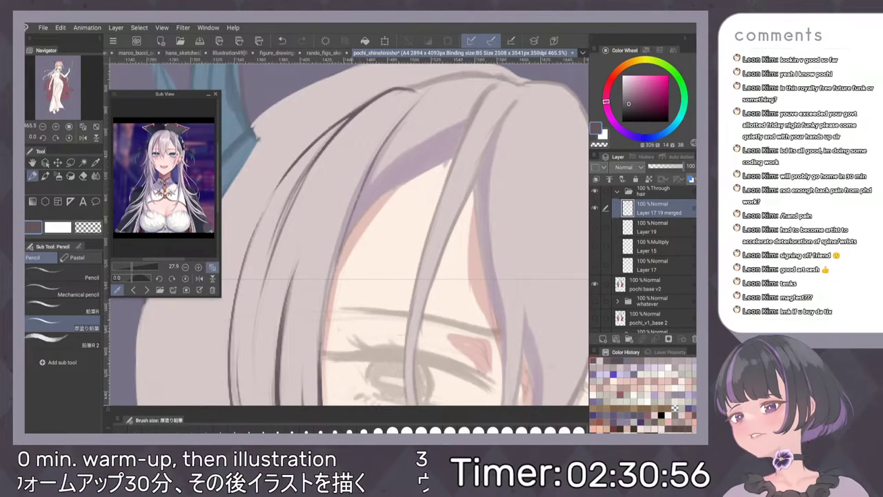
drag(356, 201, 322, 331)
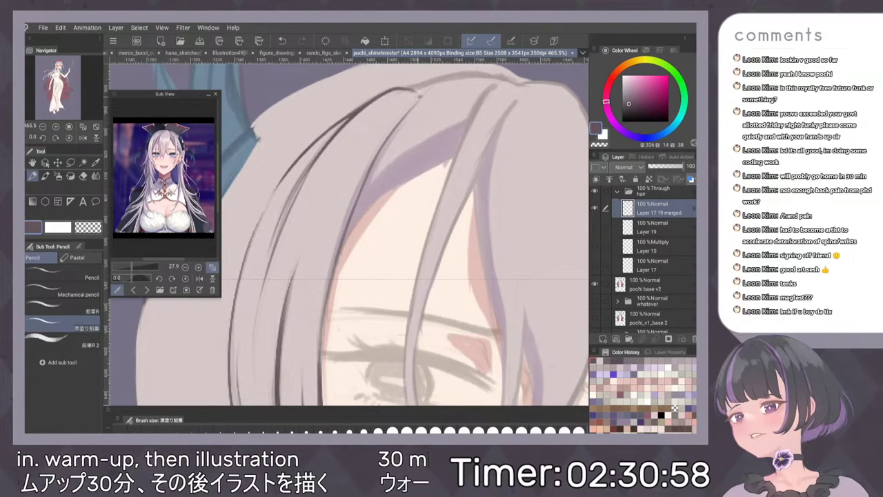
drag(417, 96, 384, 142)
drag(420, 96, 382, 141)
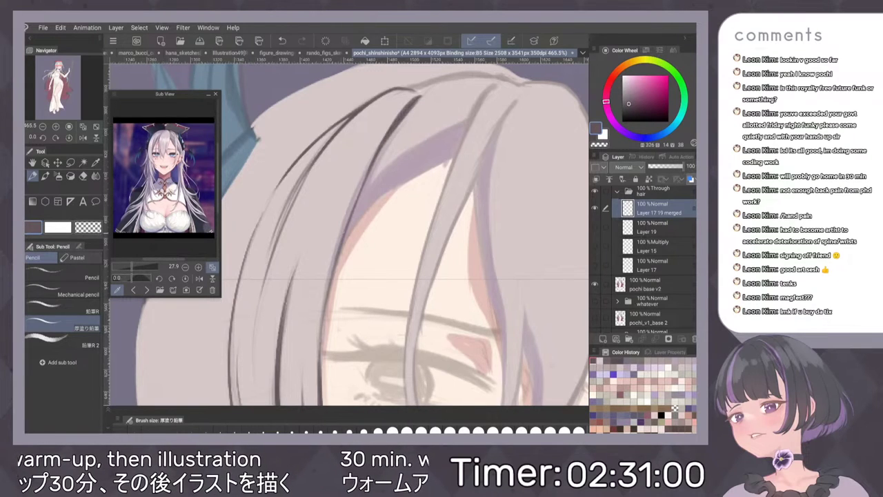
Join the two crown strand lines at the parting with dark strokes and thicken the upper part of the inner line.
scroll(478, 149, down, 5)
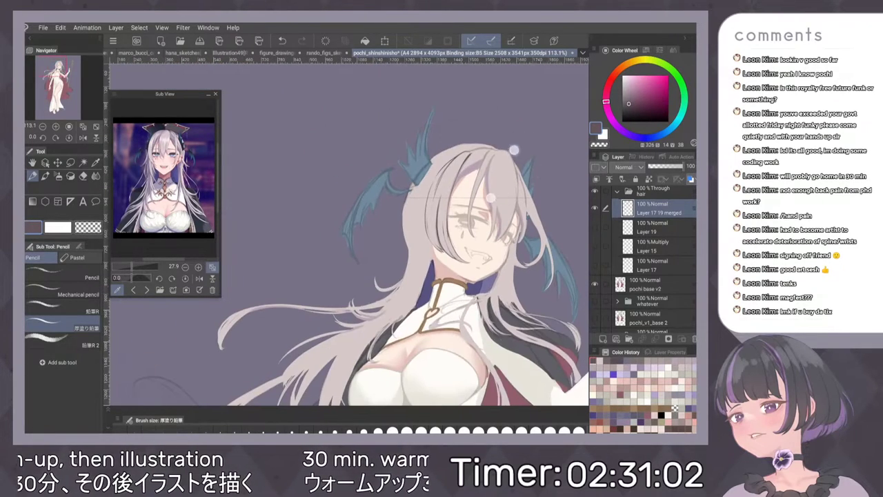
scroll(513, 152, up, 6)
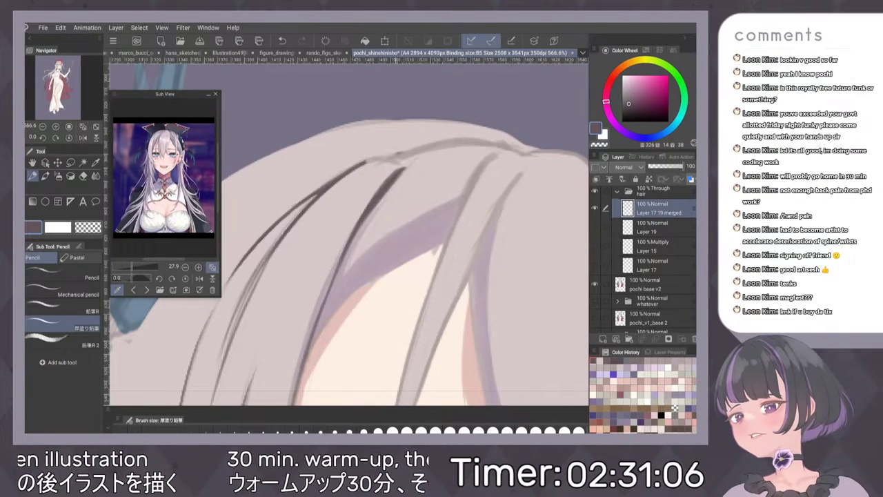
drag(401, 153, 345, 169)
mouse_move(395, 152)
mouse_down()
mouse_move(431, 143)
mouse_move(381, 186)
mouse_move(430, 152)
mouse_up()
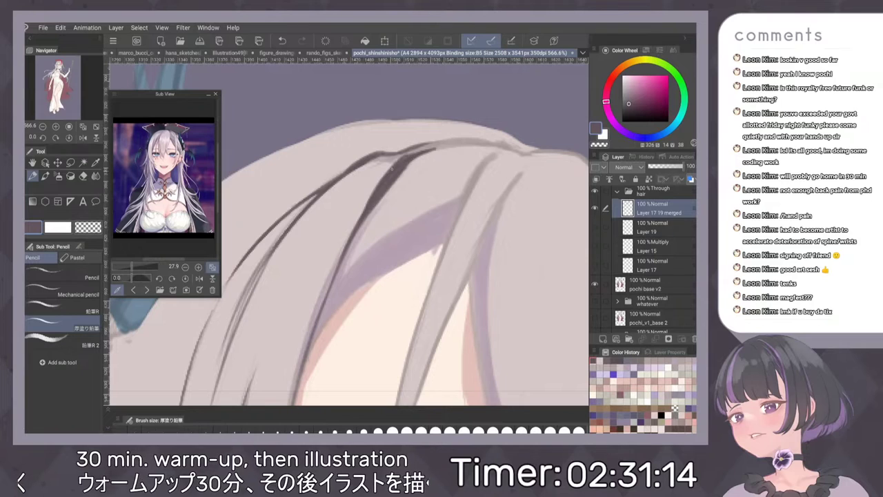
drag(385, 180, 348, 233)
scroll(498, 123, down, 5)
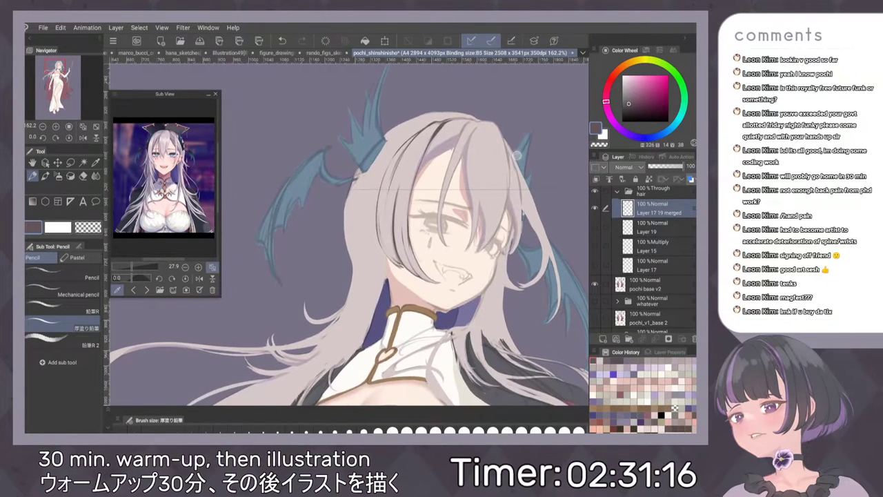
Draw a dark strand line down the left edge of the thin fringe lock that crosses the eye.
key(ctrl+0)
scroll(428, 113, up, 5)
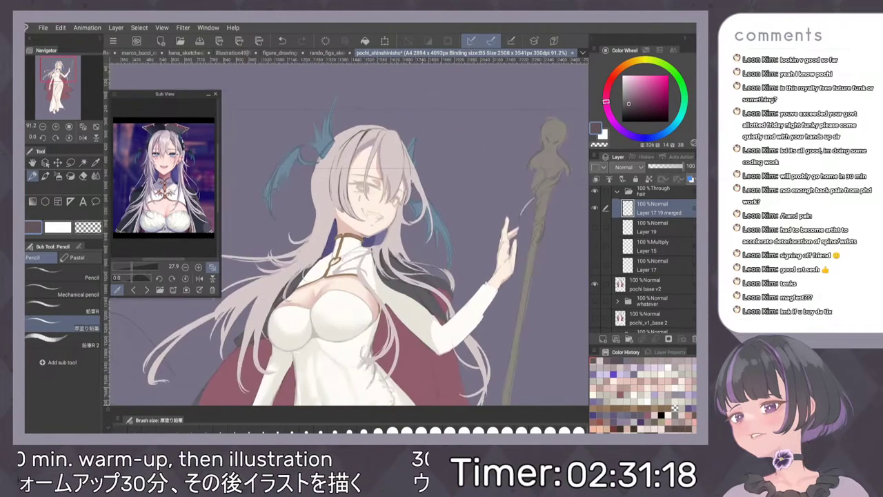
scroll(437, 120, up, 4)
scroll(436, 121, up, 4)
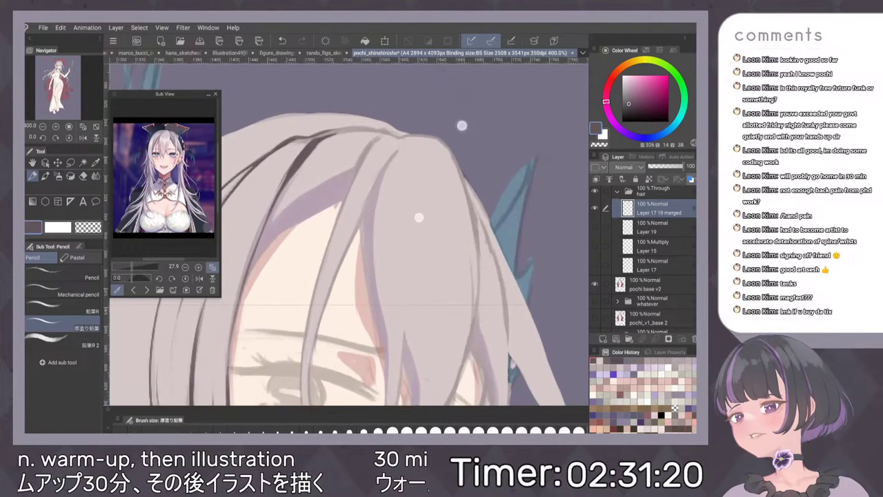
scroll(485, 147, down, 1)
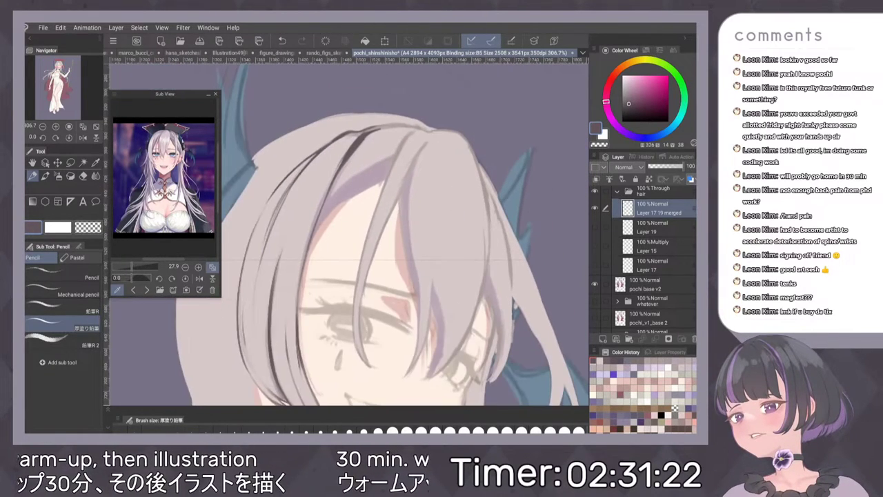
scroll(485, 146, down, 1)
scroll(449, 118, up, 2)
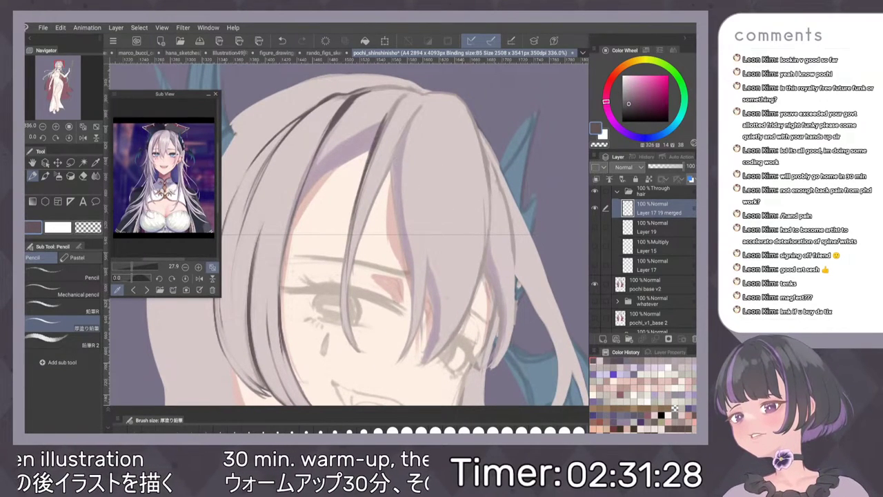
scroll(454, 216, up, 1)
drag(401, 122, 350, 271)
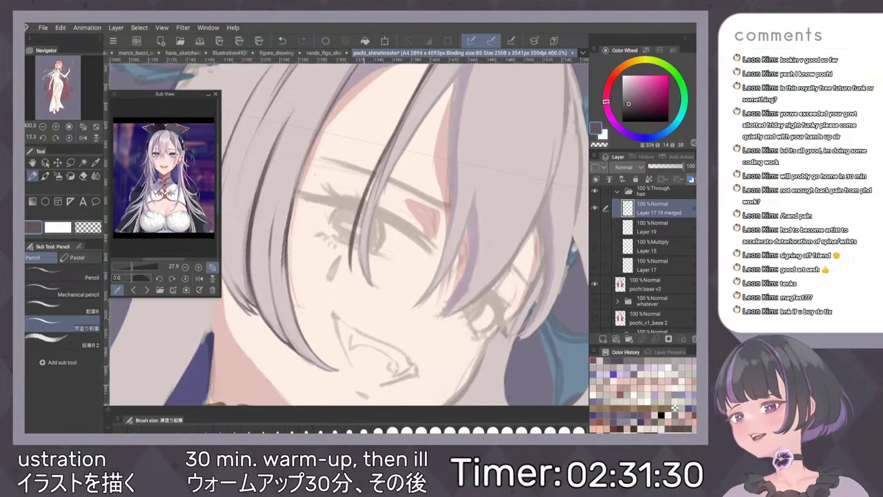
Switch to the Dense watercolor brush and redraw the thin fringe lock's left outline darker, down around its curved tip.
scroll(415, 228, up, 1)
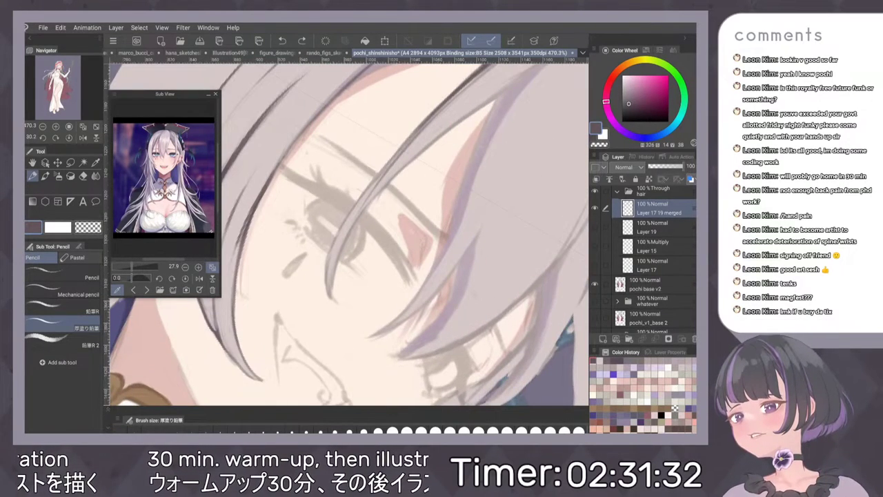
key(b)
drag(428, 112, 335, 247)
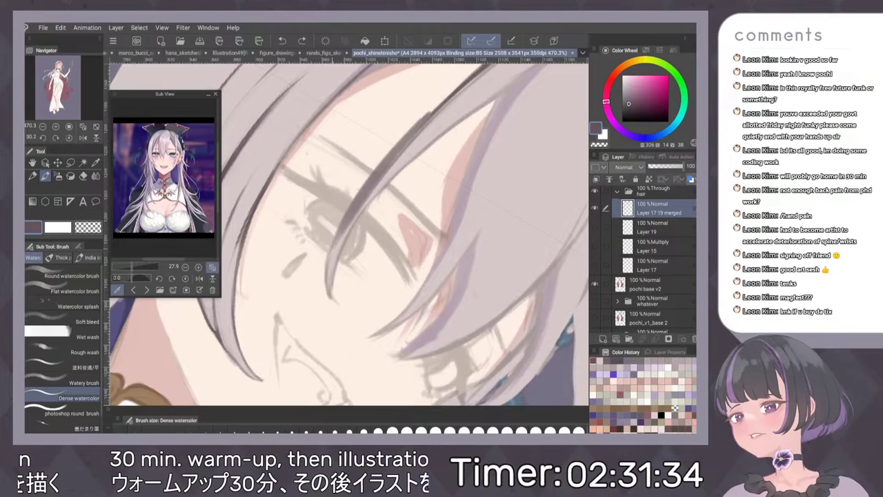
key(ctrl+z)
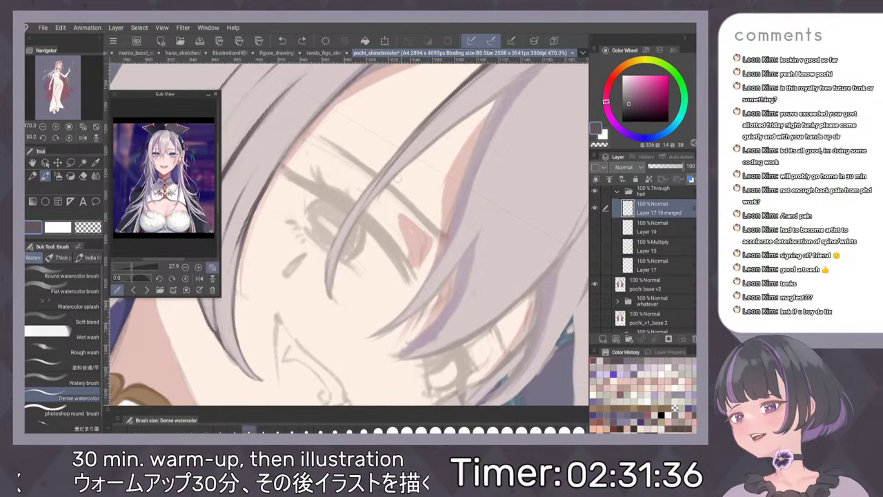
drag(428, 117, 321, 284)
key(ctrl+z)
drag(393, 156, 325, 264)
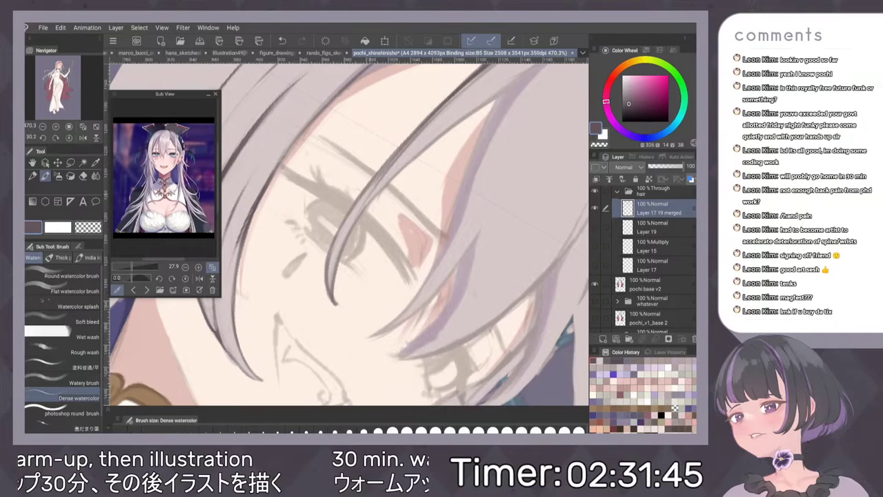
Draw a dark strand line along the right edge of the thin fringe lock, undoing and redrawing its upper part.
mouse_move(450, 128)
mouse_down()
mouse_move(394, 178)
mouse_move(356, 279)
mouse_up()
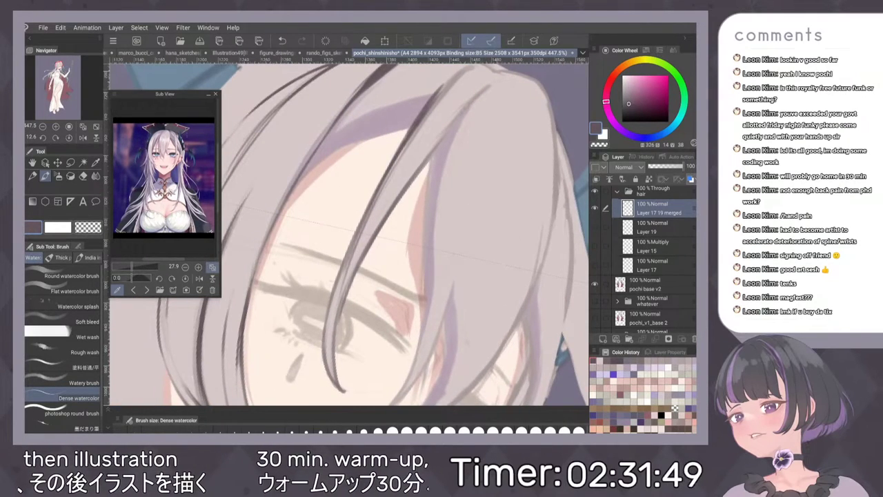
key(ctrl+z)
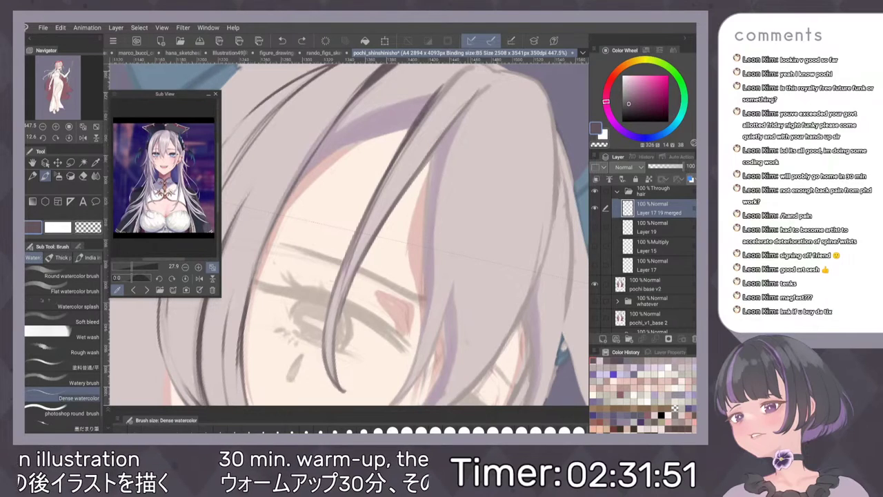
drag(459, 119, 415, 176)
scroll(462, 203, down, 10)
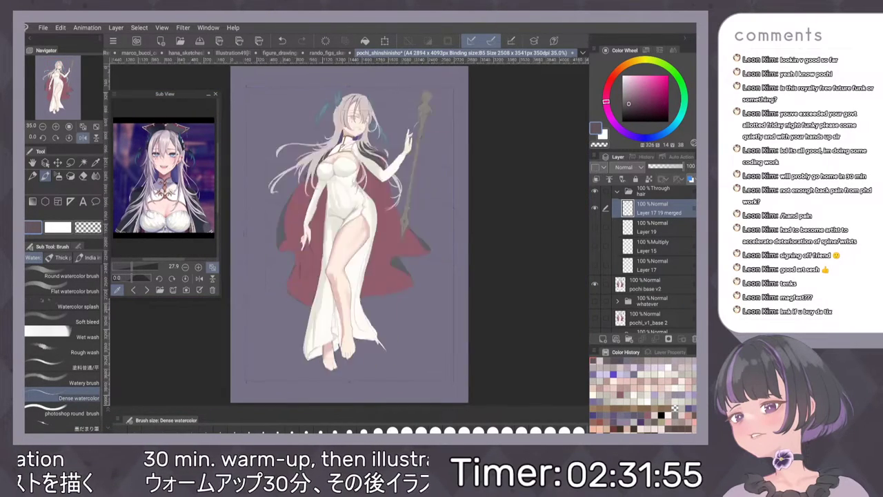
Sample the hair and strand colours and extend the thin fringe lock's left line up towards the parting.
scroll(449, 100, up, 10)
scroll(474, 107, up, 4)
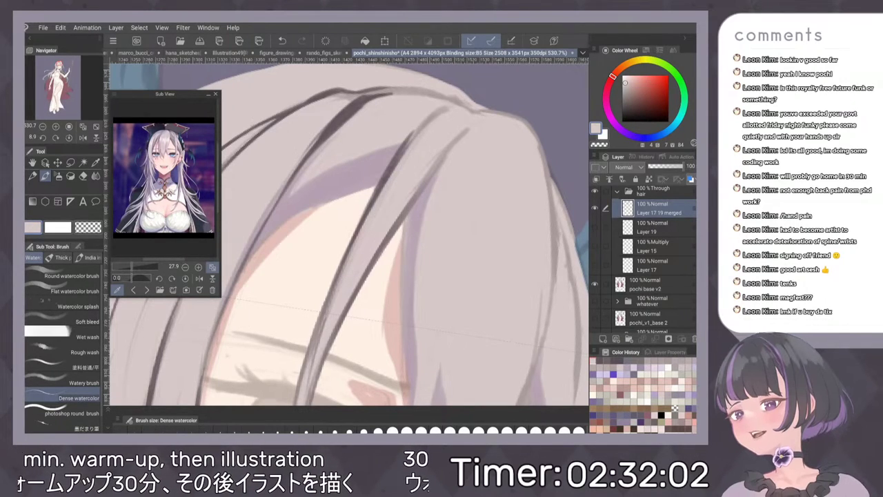
alt+click(399, 153)
alt+click(421, 120)
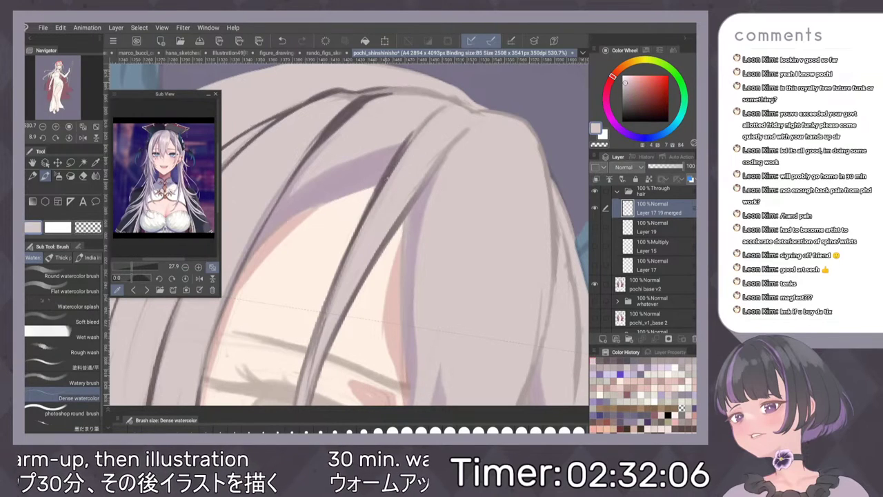
alt+click(390, 166)
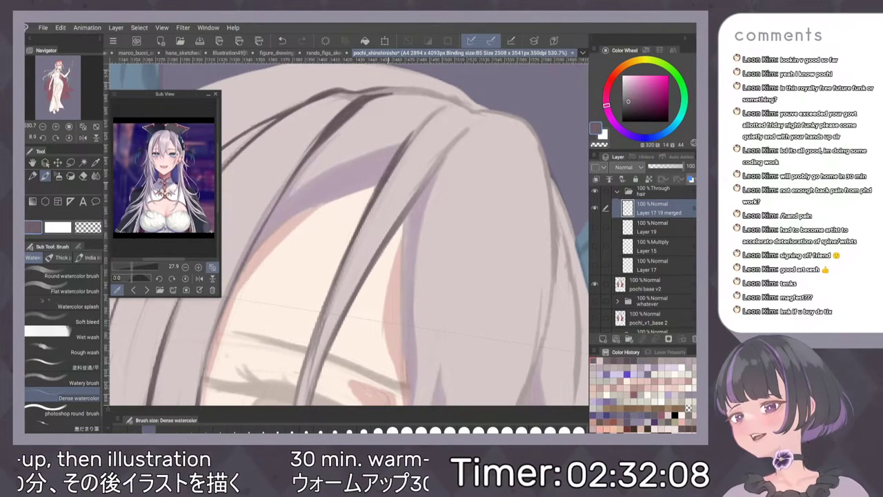
drag(406, 142, 443, 106)
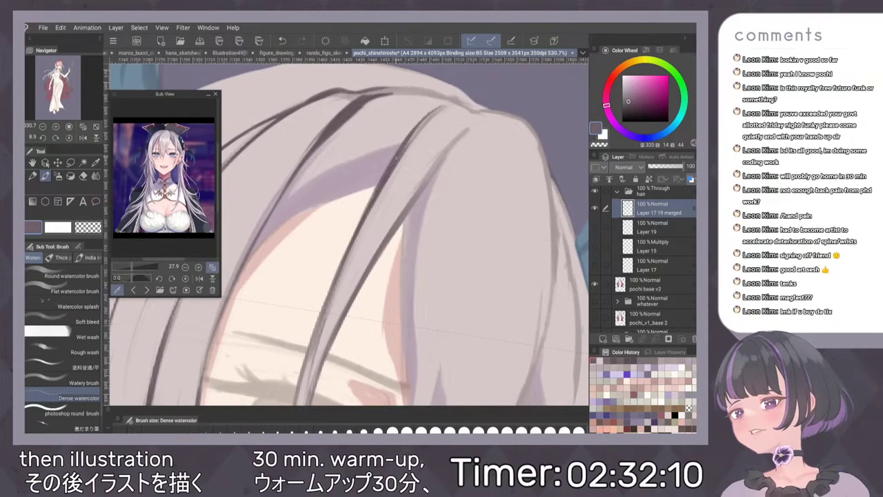
Darken the thin fringe lock's right edge line, extend it up towards the crown, and sample the light hair colour.
scroll(484, 181, down, 4)
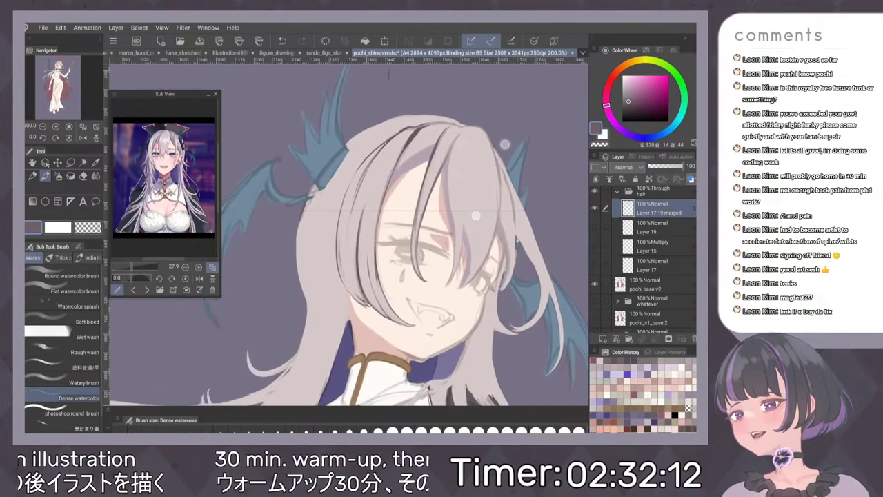
scroll(488, 179, up, 5)
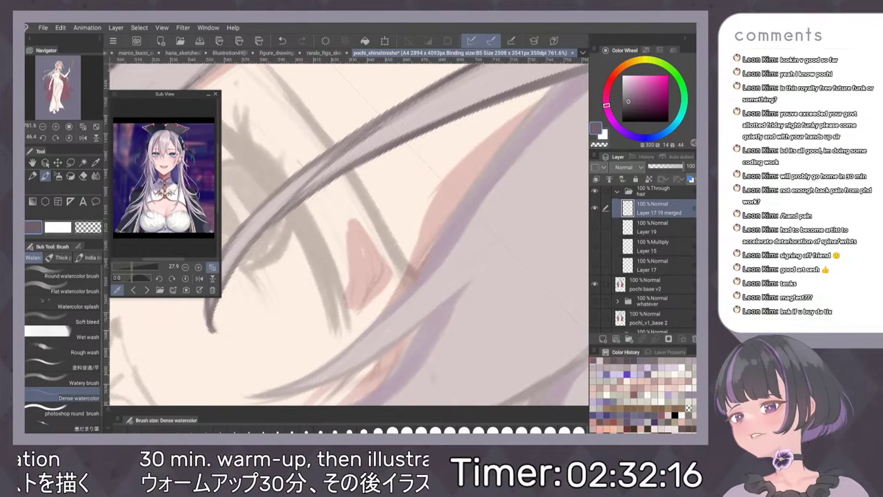
scroll(408, 76, down, 5)
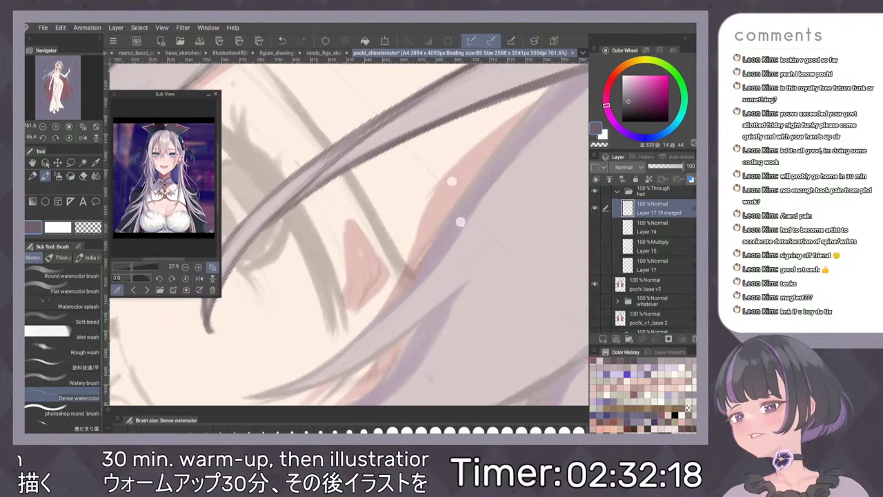
scroll(493, 226, up, 5)
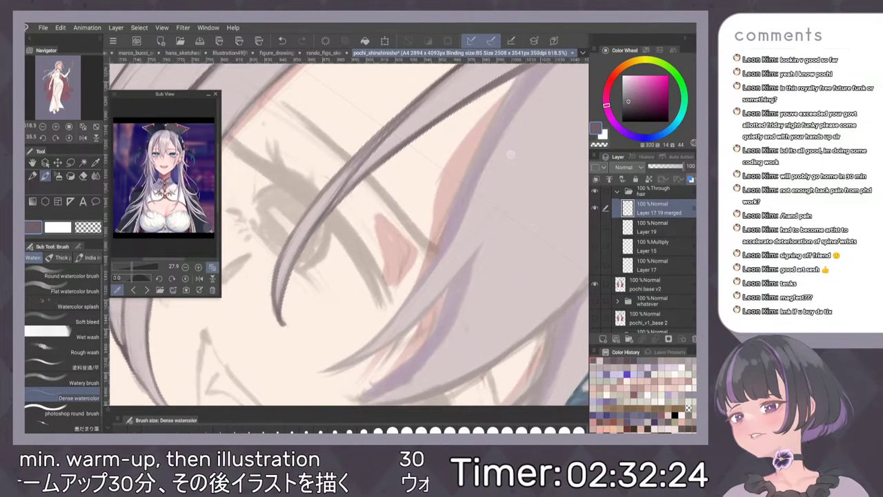
scroll(511, 155, down, 5)
scroll(473, 224, up, 4)
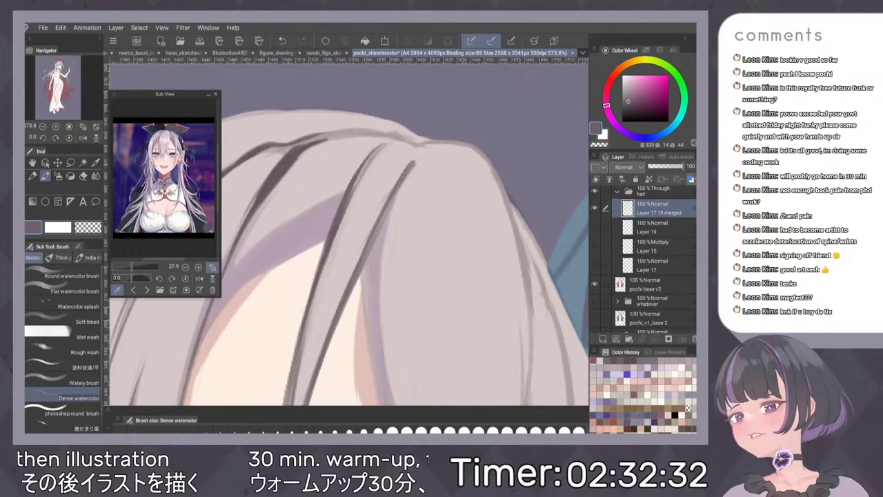
alt+click(408, 203)
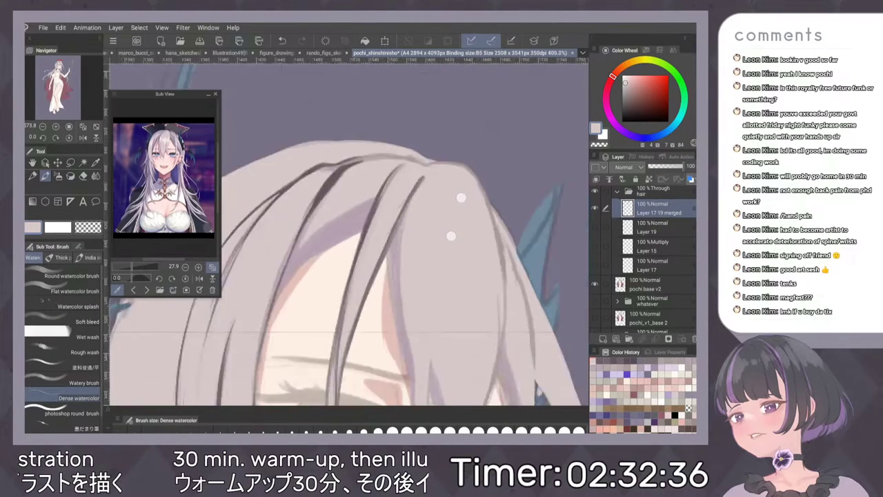
scroll(455, 209, down, 8)
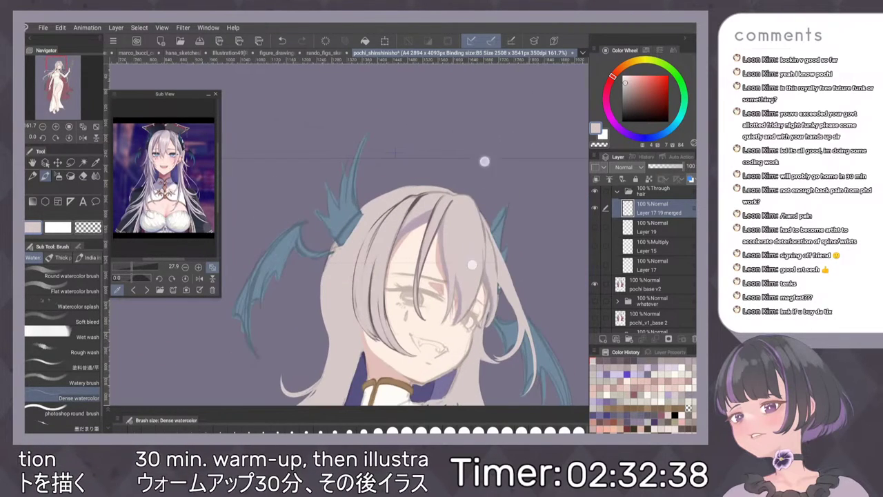
scroll(479, 161, up, 5)
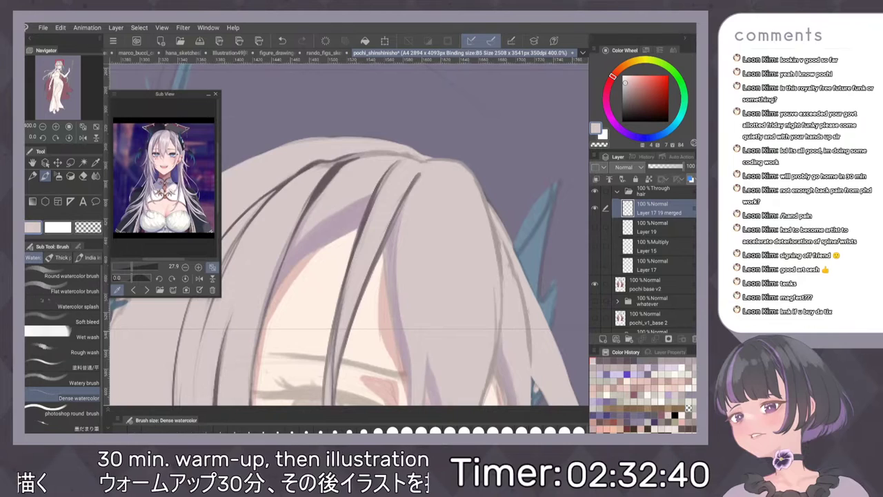
Enlarge the reference picture on the character's face and examine how its fringe and crown strands are drawn.
click(173, 159)
drag(162, 144, 171, 155)
scroll(171, 156, up, 10)
drag(142, 219, 137, 240)
scroll(171, 162, down, 4)
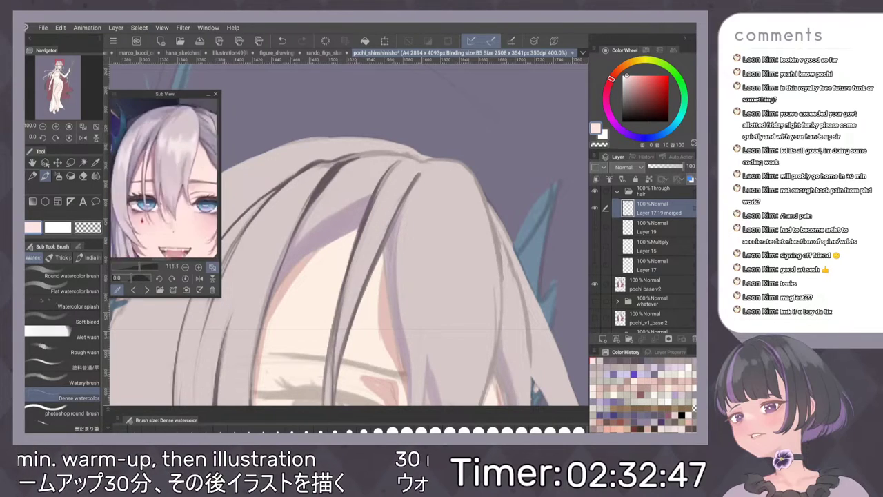
drag(171, 161, 166, 147)
scroll(487, 139, down, 3)
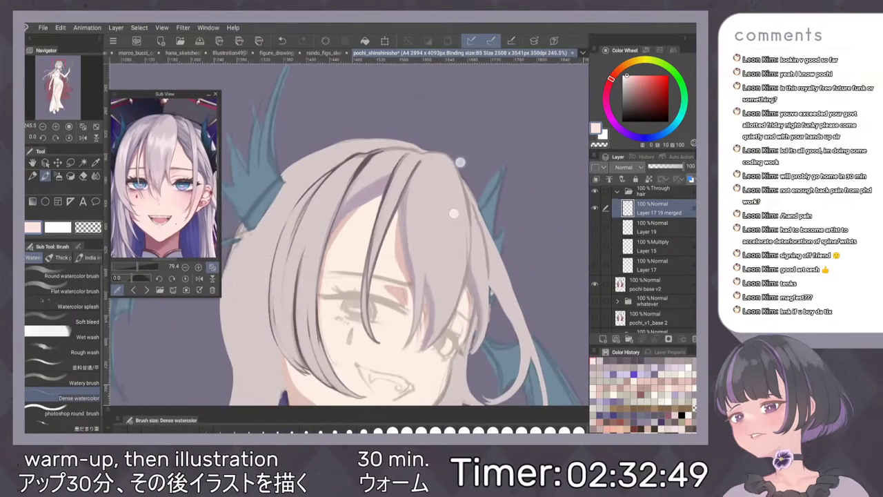
scroll(488, 165, up, 2)
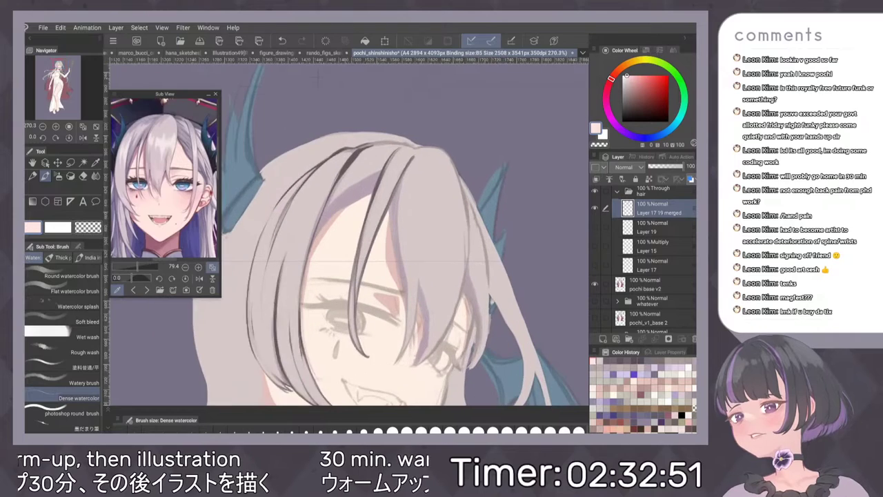
Choose a dark strand colour from the colour history and draw a short line forking down the neighbouring fringe lock's edge.
alt+click(424, 182)
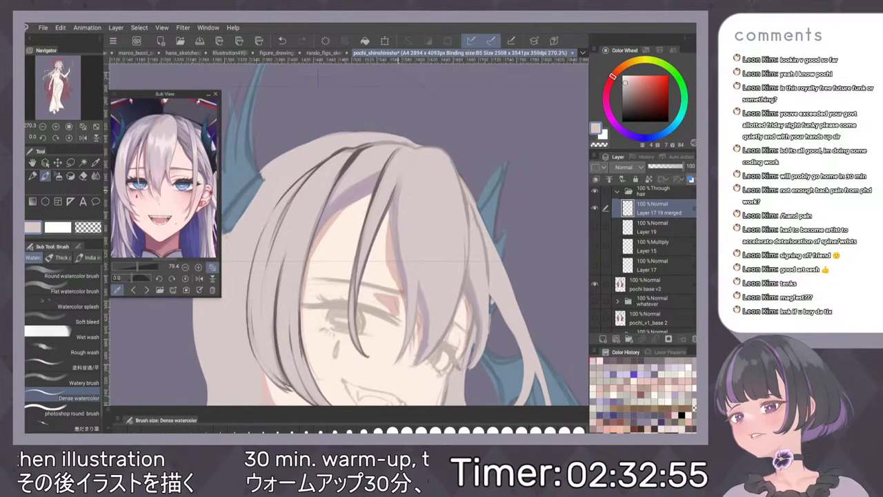
alt+click(381, 221)
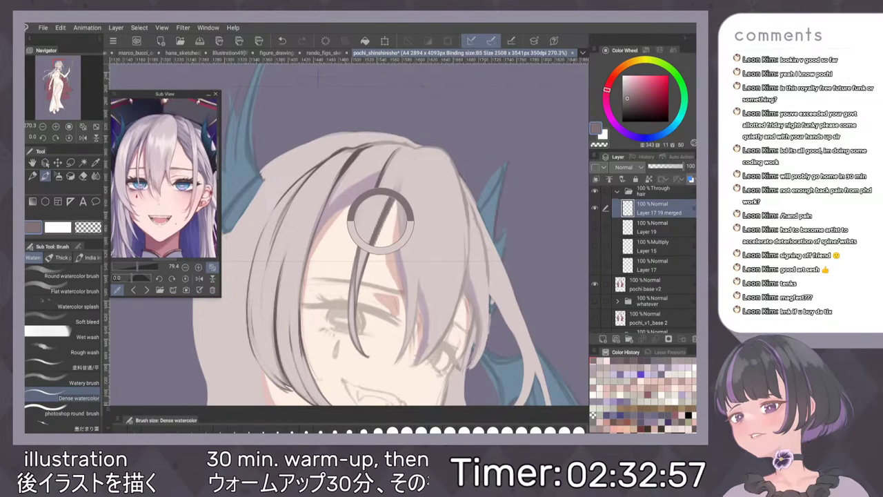
key(p)
scroll(431, 231, up, 1)
key(b)
scroll(412, 281, up, 2)
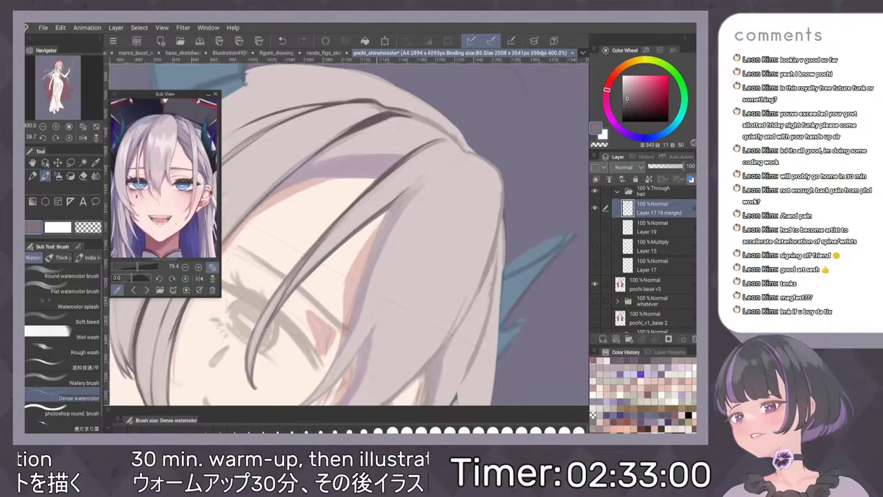
alt+click(379, 211)
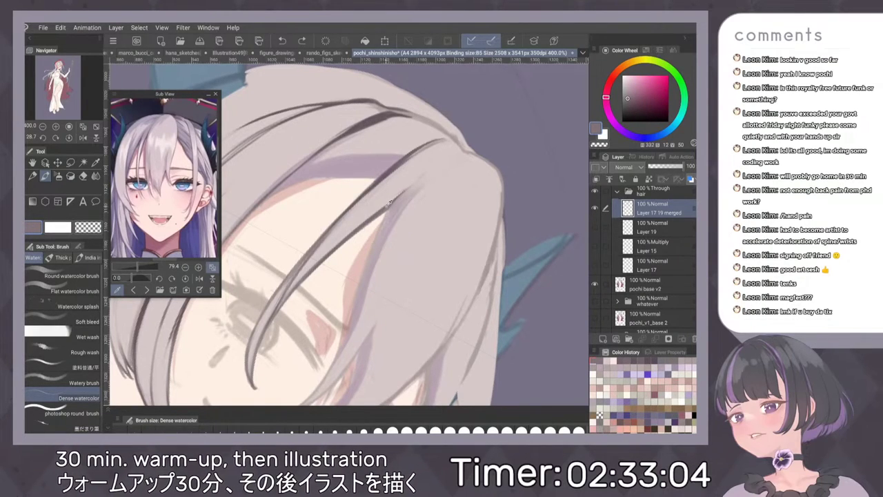
alt+click(388, 204)
click(609, 359)
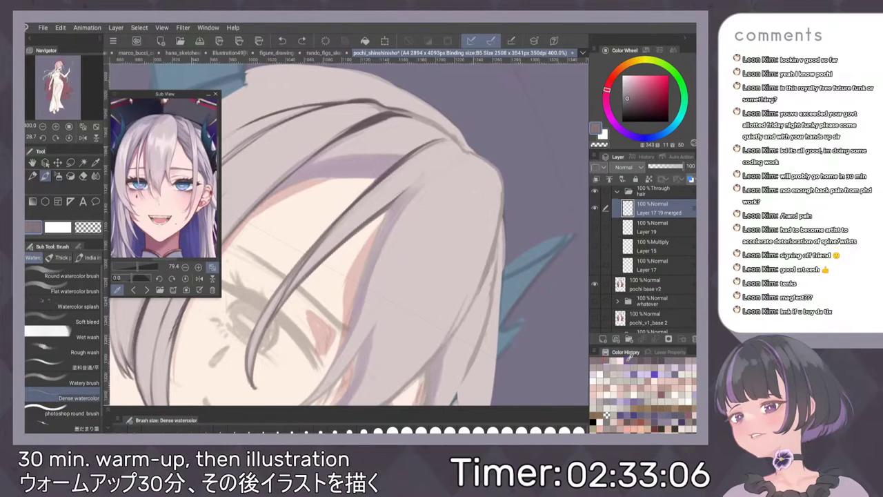
click(649, 360)
click(641, 361)
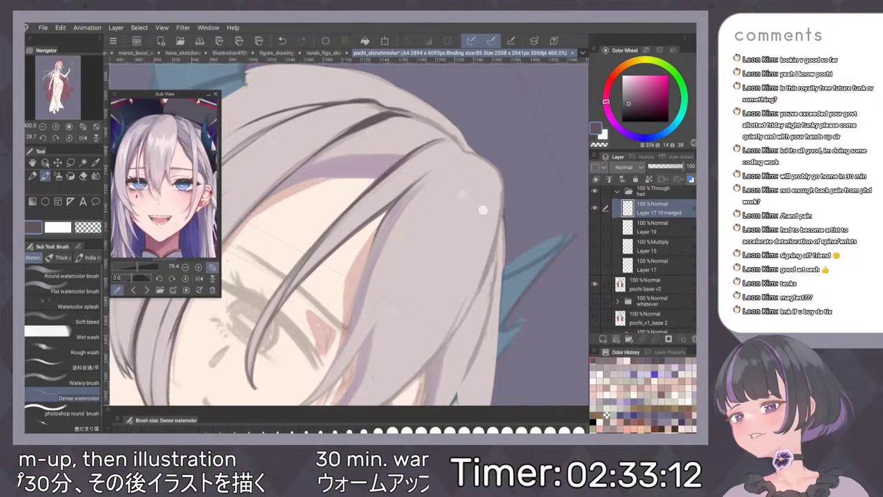
scroll(474, 240, down, 4)
scroll(517, 173, up, 5)
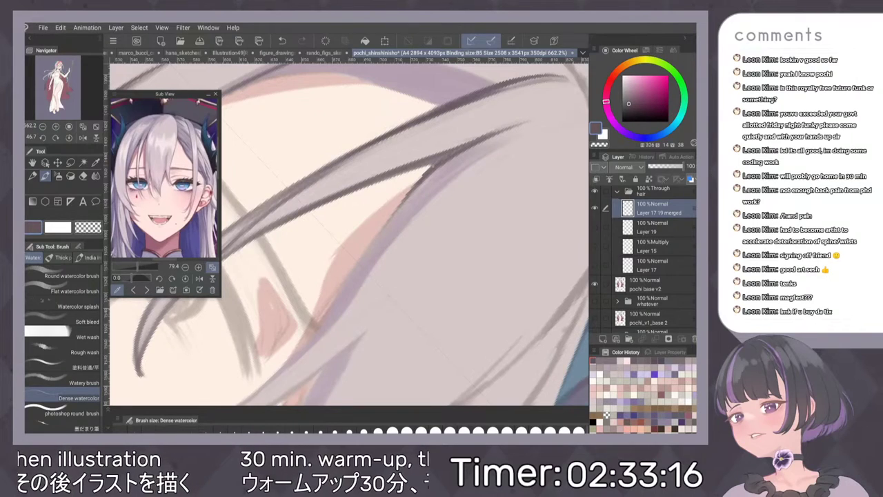
Show the upper body with the canvas mirrored to check the fringe and crown lines.
key(ctrl+0)
drag(404, 100, 457, 118)
key(h)
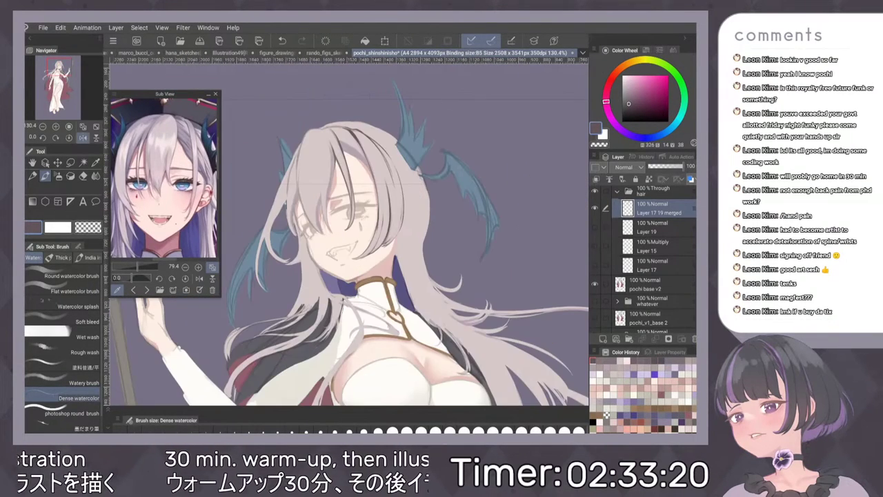
Draw dark strand lines down the inner edge of the fringe lock between the eyes to its pointed tip.
key(h)
key(h)
scroll(452, 121, up, 4)
scroll(466, 148, up, 4)
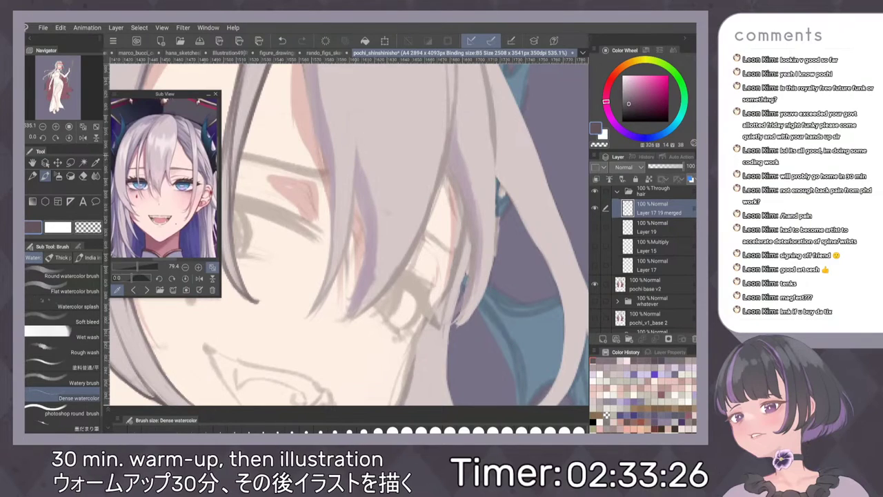
drag(336, 153, 332, 302)
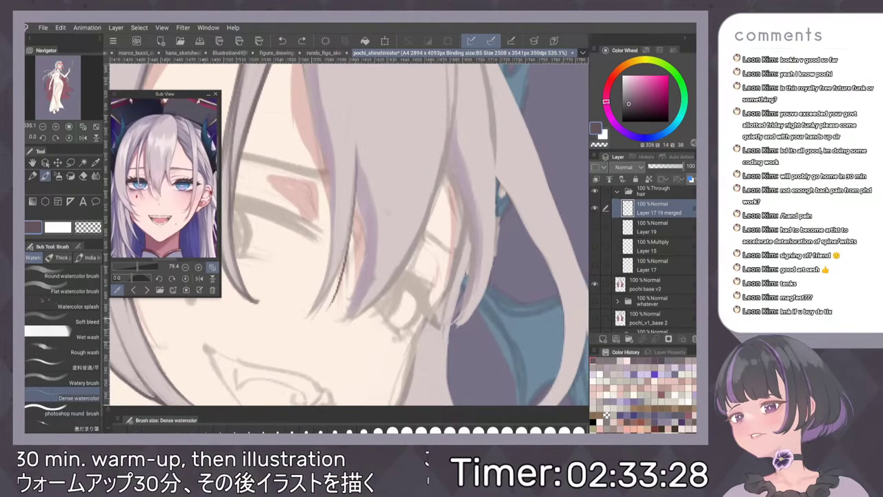
drag(355, 203, 313, 314)
drag(346, 253, 320, 309)
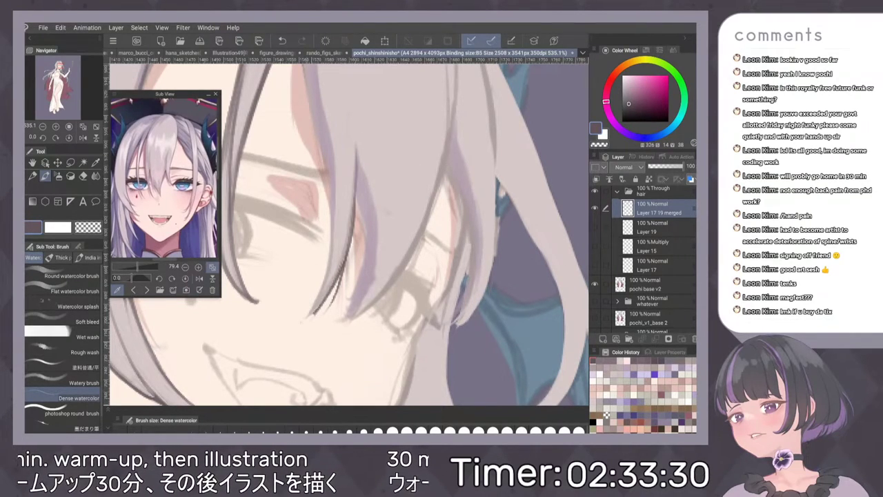
Stroke dark lines along the fork between the two fringe tips and the wide lock's lower outer edge.
mouse_move(358, 191)
mouse_down()
mouse_move(364, 234)
mouse_move(341, 316)
mouse_up()
drag(365, 238, 341, 318)
drag(364, 266, 331, 327)
mouse_move(432, 200)
mouse_down()
mouse_move(378, 294)
mouse_move(354, 309)
mouse_up()
scroll(470, 227, down, 5)
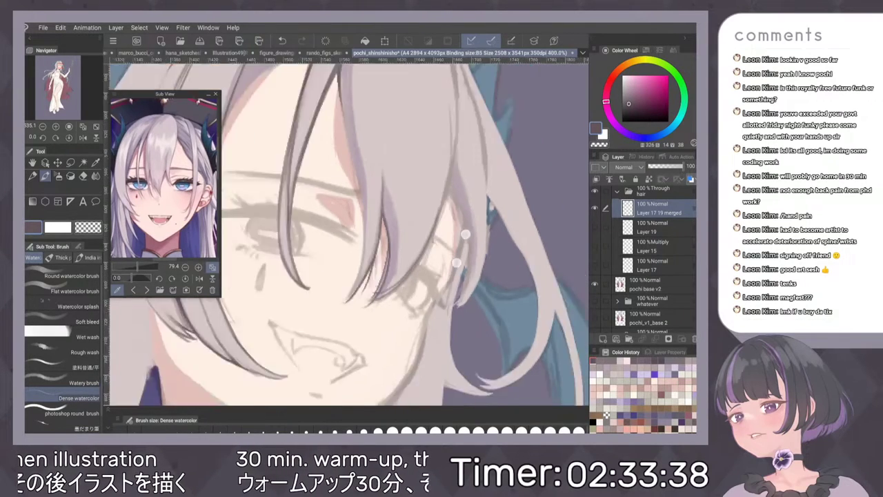
Undo the last line and redraw the dark edges of the forked fringe tips with longer strokes.
scroll(493, 261, up, 4)
scroll(493, 261, up, 4)
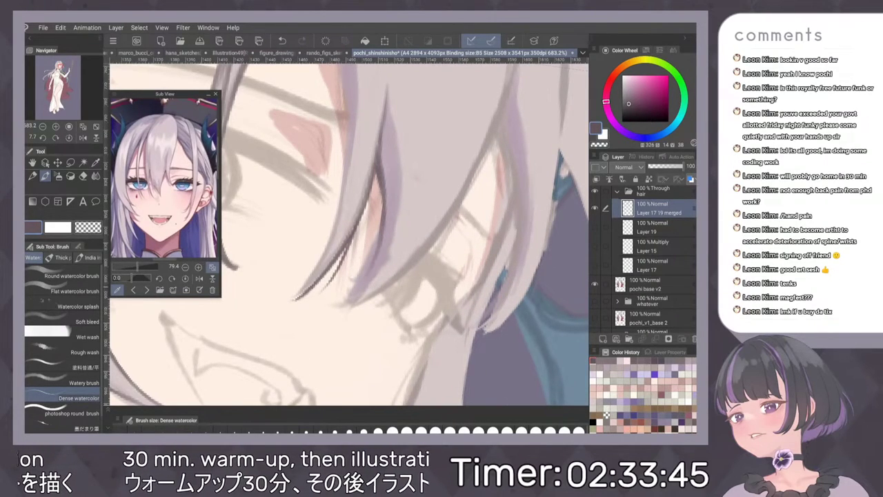
key(ctrl+z)
mouse_move(384, 194)
mouse_down()
mouse_move(362, 274)
mouse_move(330, 304)
mouse_up()
mouse_move(491, 141)
mouse_down()
mouse_move(395, 273)
mouse_move(349, 293)
mouse_up()
key(ctrl+z)
mouse_move(477, 171)
mouse_down()
mouse_move(402, 270)
mouse_move(331, 316)
mouse_up()
scroll(490, 273, down, 4)
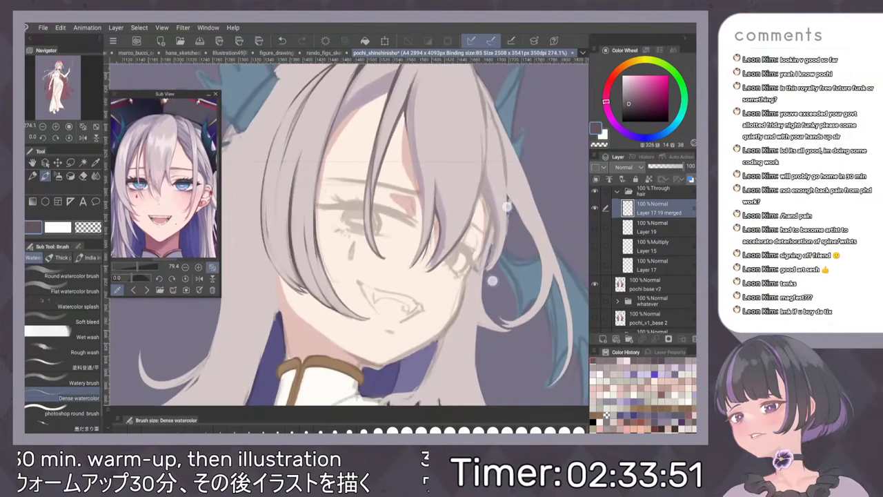
Replace the wide fringe lock's outer edge line with a dark curve running down to its tip.
scroll(508, 194, up, 1)
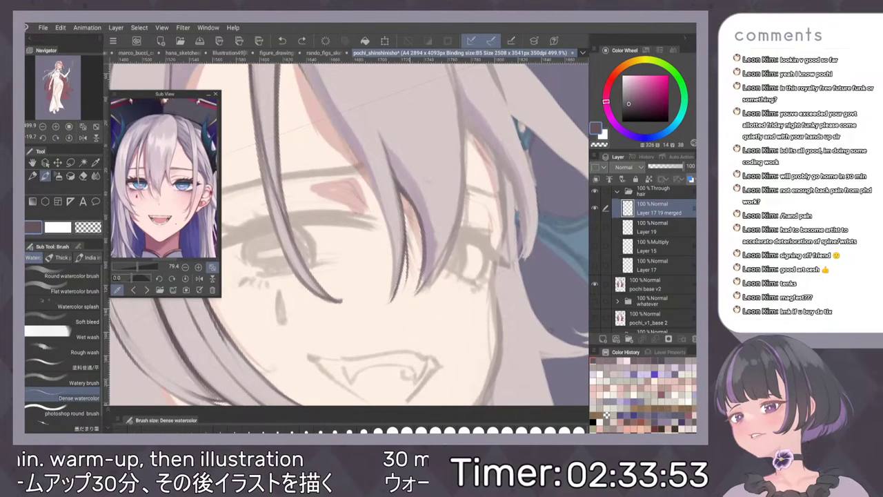
key(ctrl+z)
drag(459, 203, 417, 294)
drag(465, 154, 429, 286)
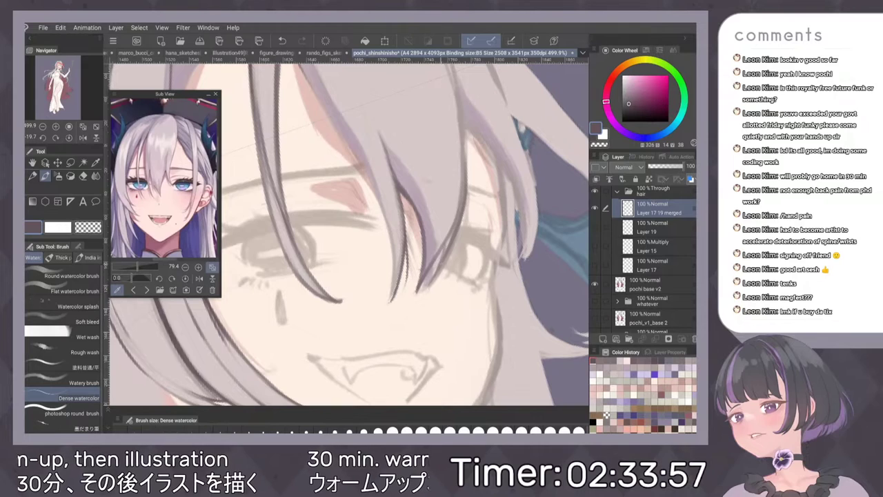
Sample the dark strand colour from the fringe and strengthen the line at the inner fringe lock's tip.
alt+click(448, 216)
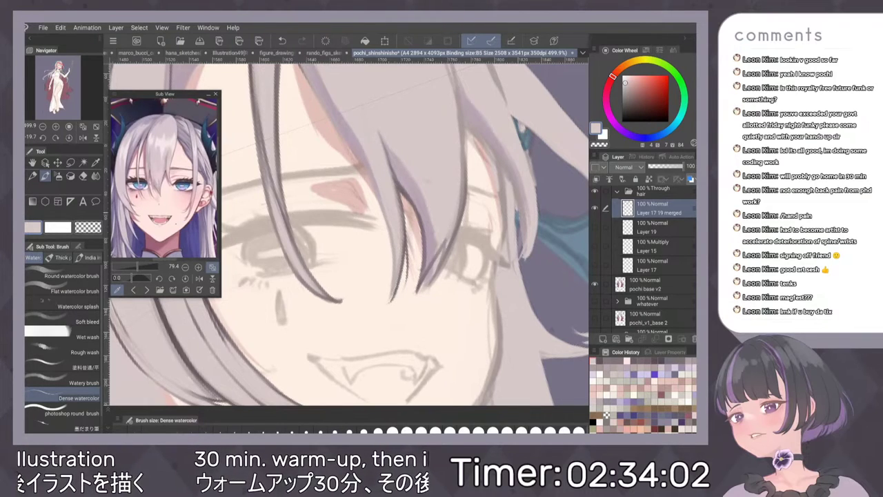
alt+click(462, 214)
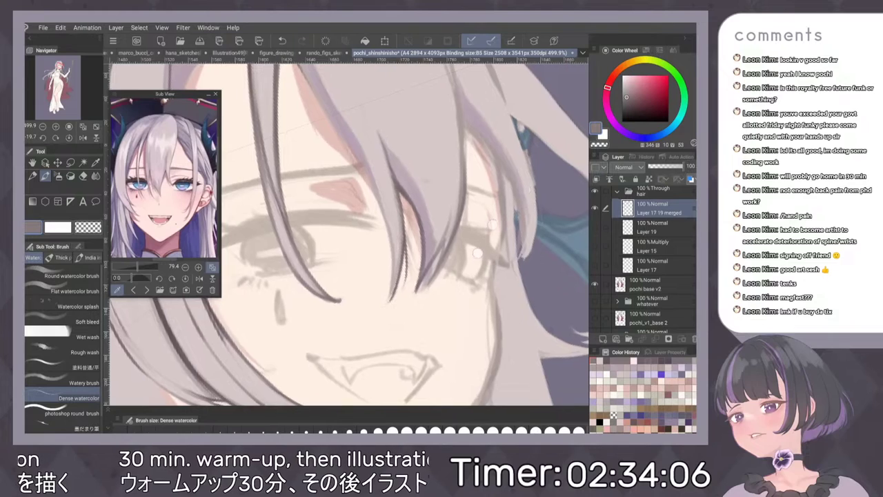
scroll(526, 193, down, 5)
scroll(493, 234, up, 5)
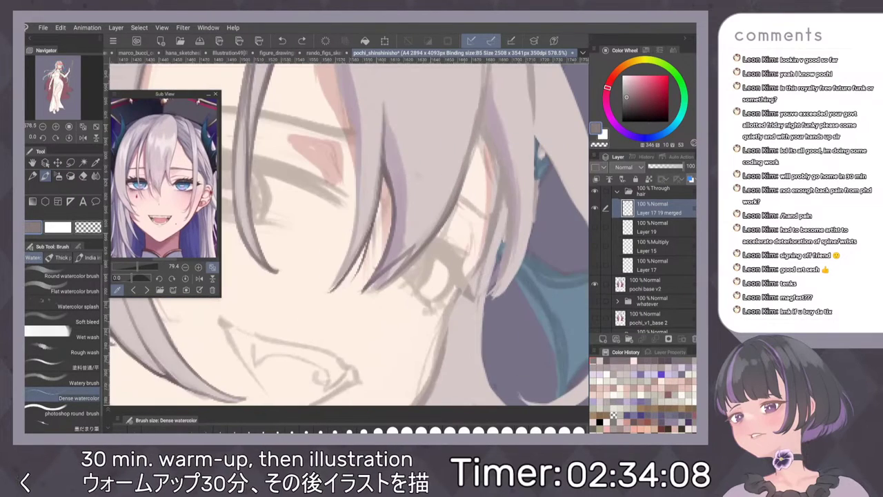
alt+click(452, 205)
drag(386, 238, 333, 289)
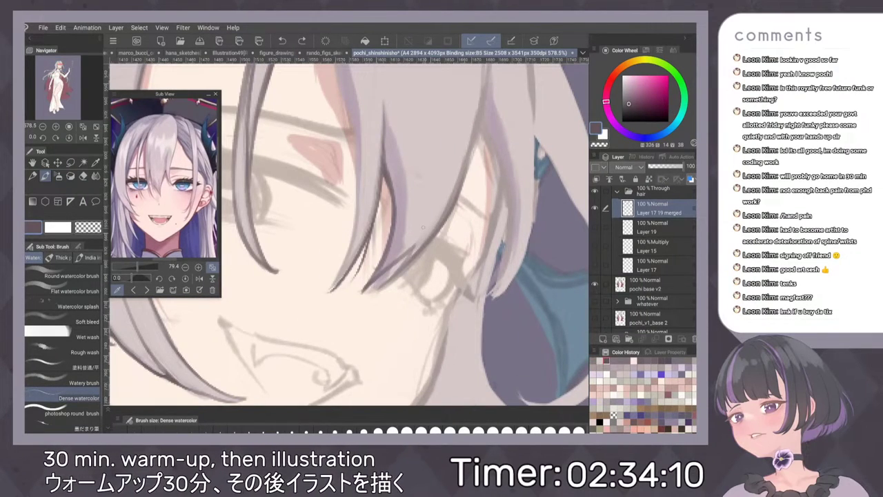
mouse_move(410, 248)
mouse_down()
mouse_move(431, 210)
mouse_move(421, 235)
mouse_move(428, 223)
mouse_up()
key(ctrl+z)
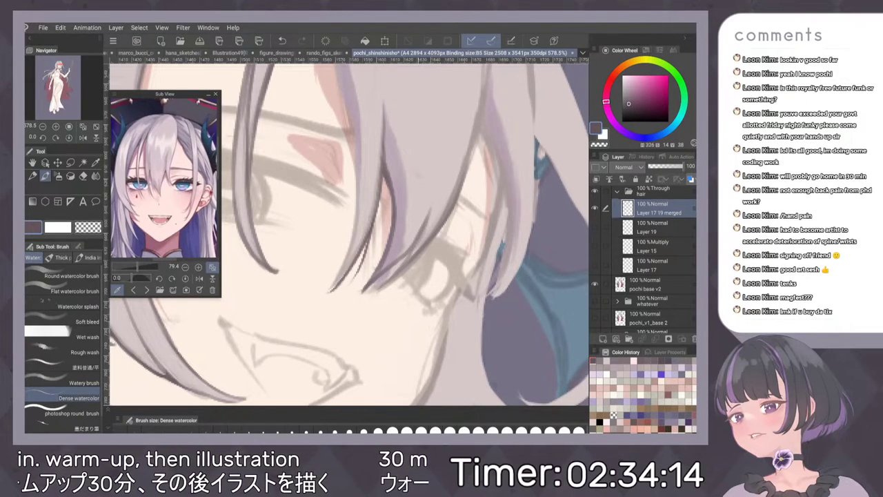
Sample the light hair colour and clean up the line at the fork between the fringe locks.
scroll(463, 309, down, 3)
scroll(463, 309, up, 1)
alt+click(439, 182)
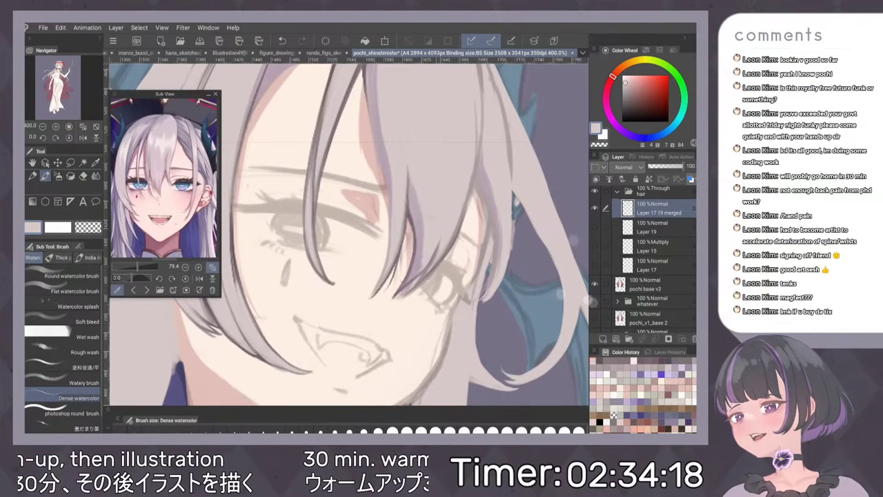
key(j)
key(b)
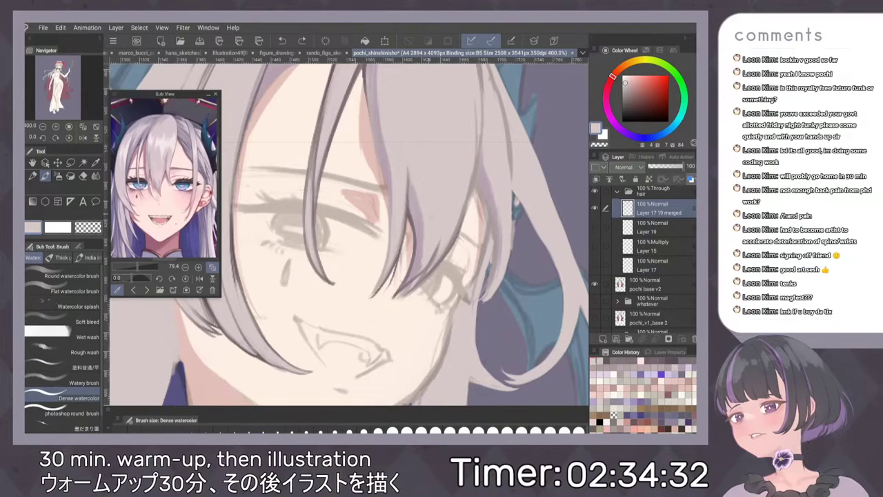
drag(415, 186, 420, 245)
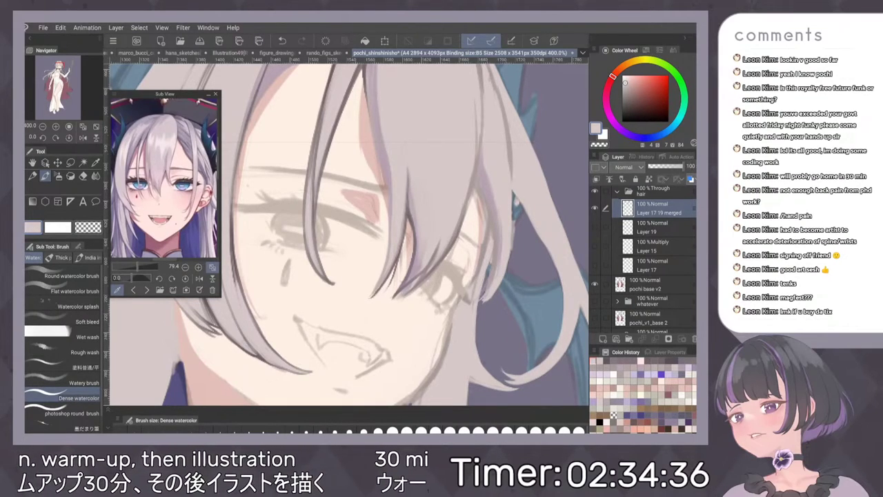
Sample the dark strand colour from the crown and try the pencil before returning to the Dense watercolor brush.
scroll(483, 224, down, 3)
scroll(465, 185, up, 3)
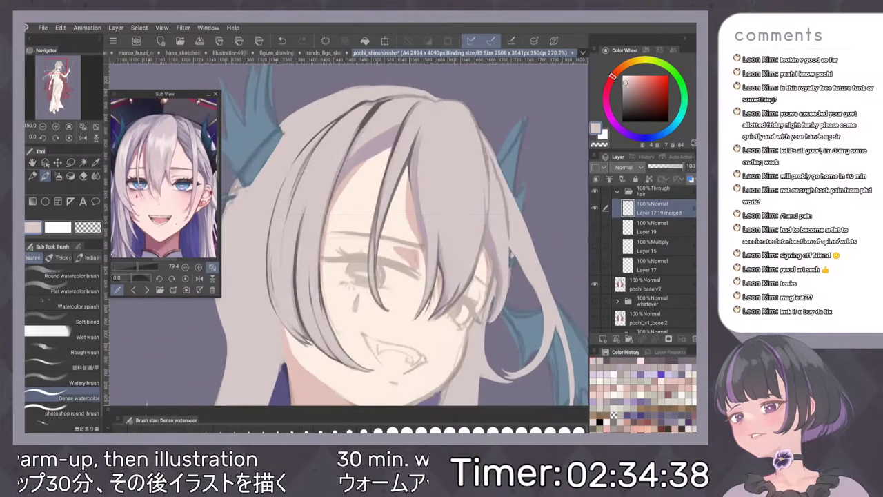
alt+click(372, 111)
key(p)
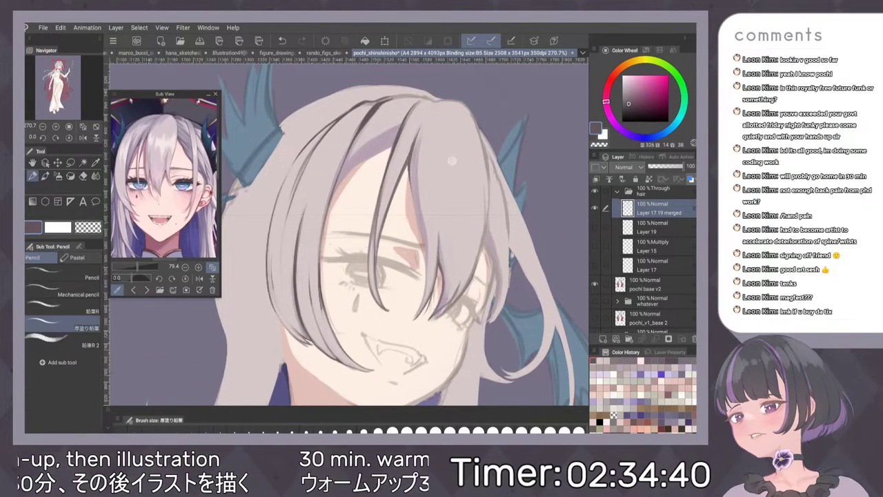
scroll(449, 153, down, 2)
scroll(482, 196, up, 3)
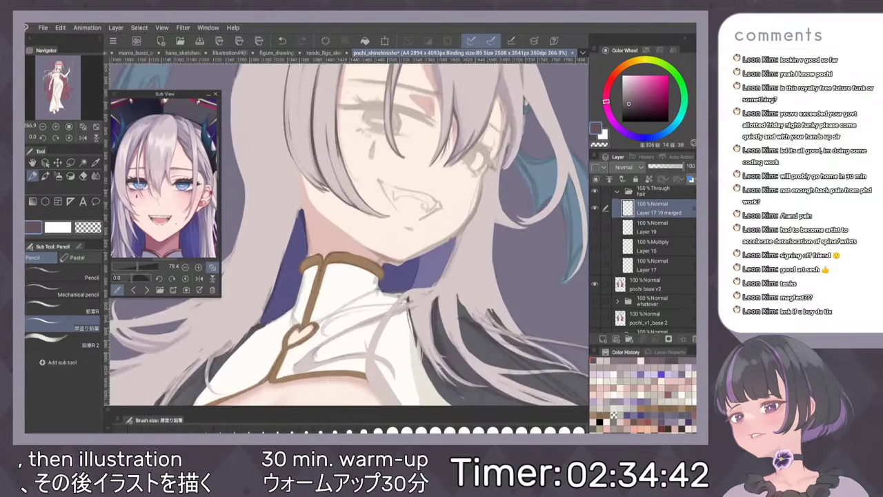
scroll(414, 208, up, 3)
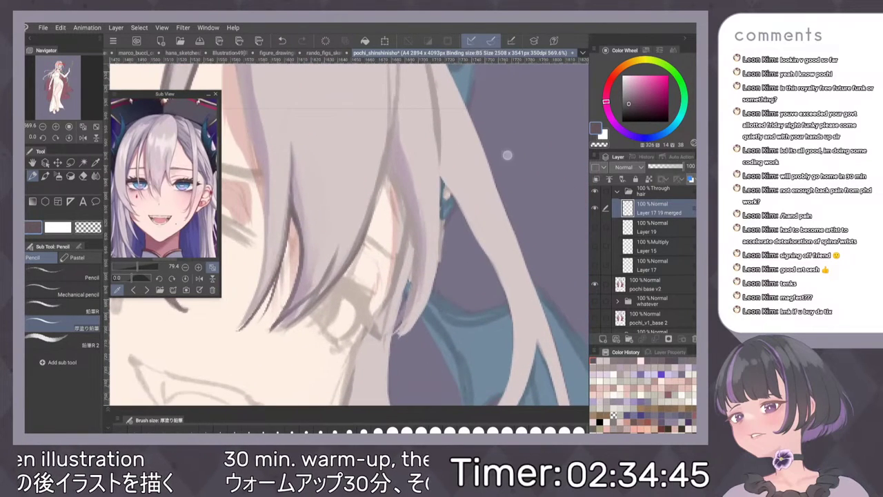
key(ctrl+z)
key(b)
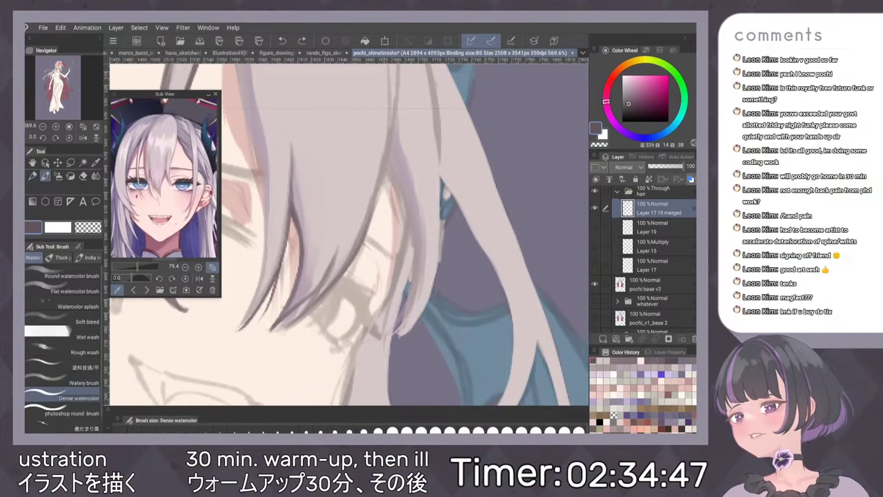
key(ctrl+z)
key(ctrl+y)
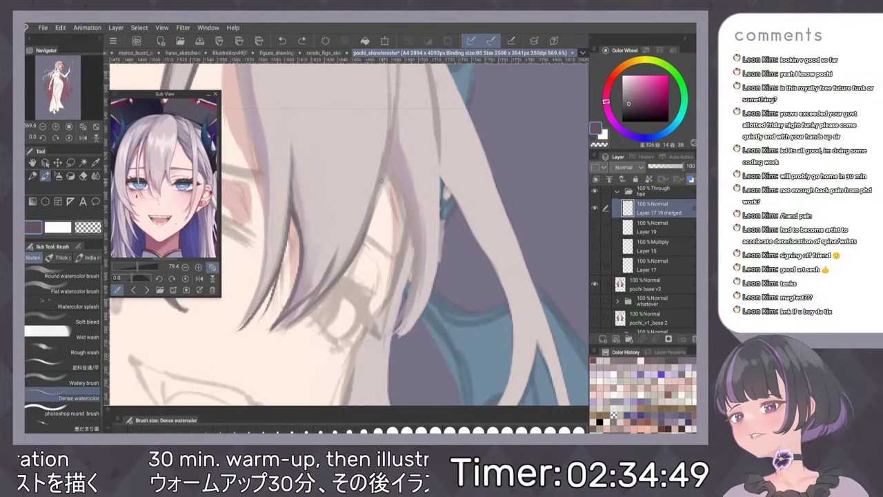
Darken the wide fringe lock's outer edge line with repeated strokes over the part above the far eye.
drag(390, 120, 352, 259)
drag(388, 171, 350, 269)
drag(394, 122, 352, 256)
mouse_move(441, 151)
mouse_down()
mouse_move(432, 164)
mouse_move(456, 164)
mouse_up()
drag(337, 263, 393, 202)
drag(342, 255, 453, 159)
Extend the wide fringe lock's outer edge line up the side of the head to the crown.
scroll(471, 182, down, 2)
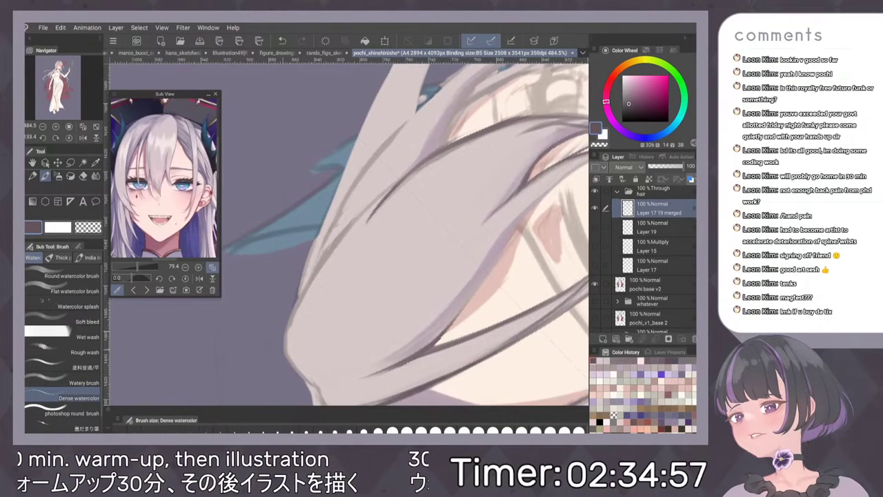
drag(377, 199, 290, 321)
mouse_move(414, 166)
mouse_down()
mouse_move(314, 272)
mouse_move(379, 196)
mouse_up()
mouse_move(498, 135)
mouse_down()
mouse_move(459, 181)
mouse_move(469, 125)
mouse_up()
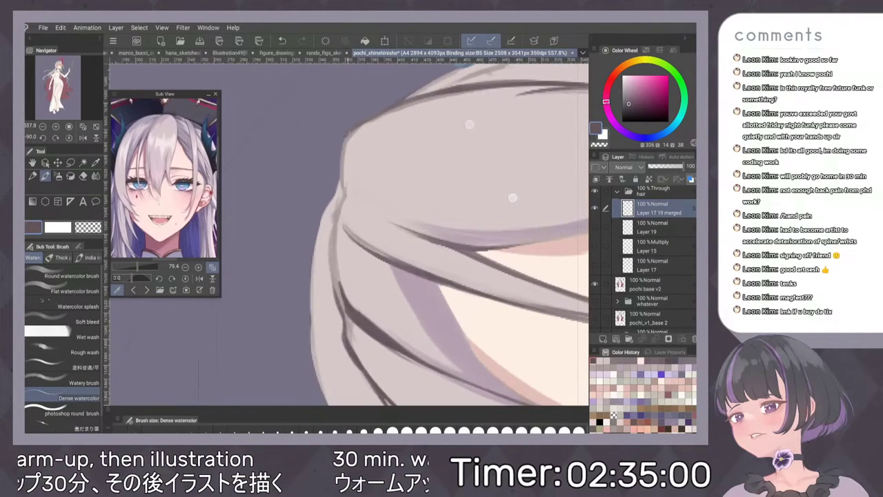
Outline the top of the crown and its dip at the parting in the dark strand colour.
drag(343, 192, 356, 129)
drag(341, 195, 352, 128)
key(ctrl+z)
alt+click(346, 298)
drag(342, 191, 330, 298)
mouse_move(331, 264)
mouse_down()
mouse_move(338, 318)
mouse_move(344, 311)
mouse_up()
drag(332, 254, 343, 301)
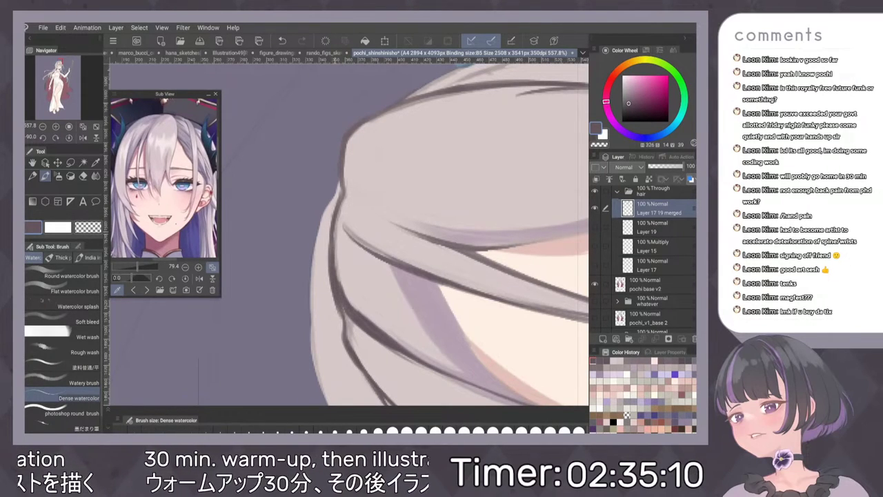
Check the new crown and fringe lines on the whole figure with the canvas mirrored and unmirrored.
key(ctrl+0)
drag(359, 88, 428, 138)
key(h)
key(h)
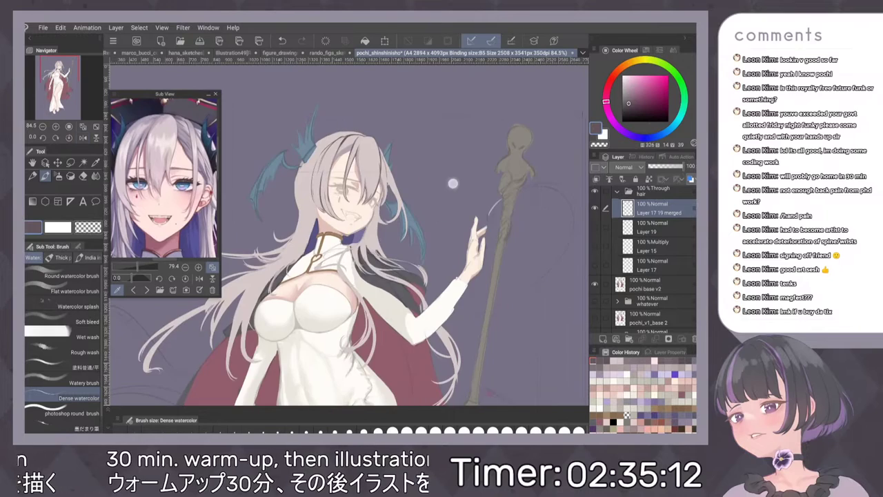
scroll(403, 127, up, 3)
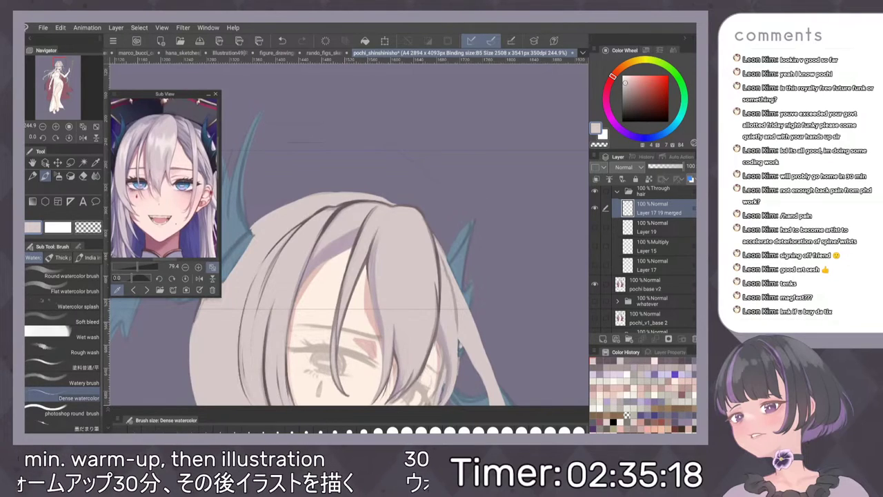
Choose the dark strand colour from the colour history and line the inner edge of the short side lock beside the far eye.
click(613, 361)
key(ctrl+0)
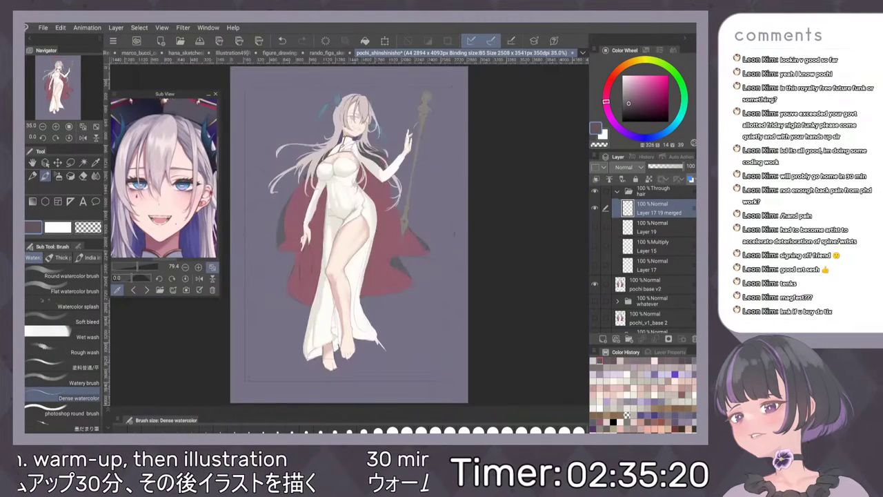
scroll(438, 109, up, 6)
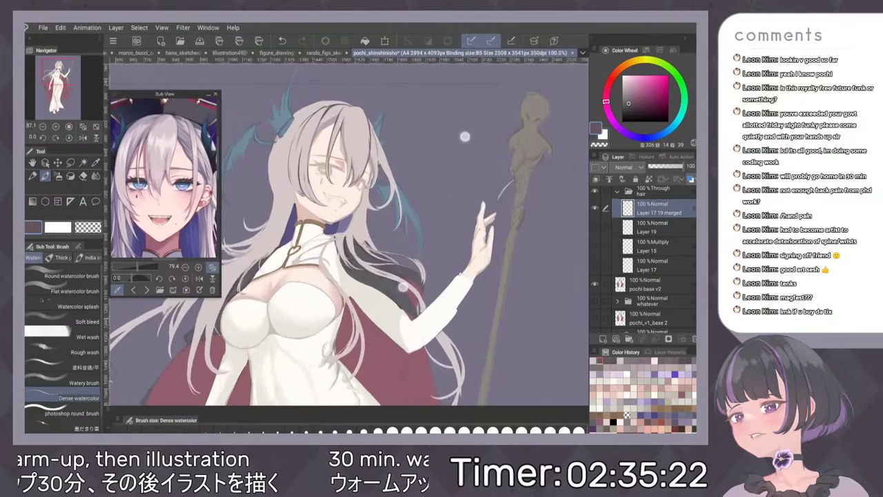
scroll(414, 138, up, 2)
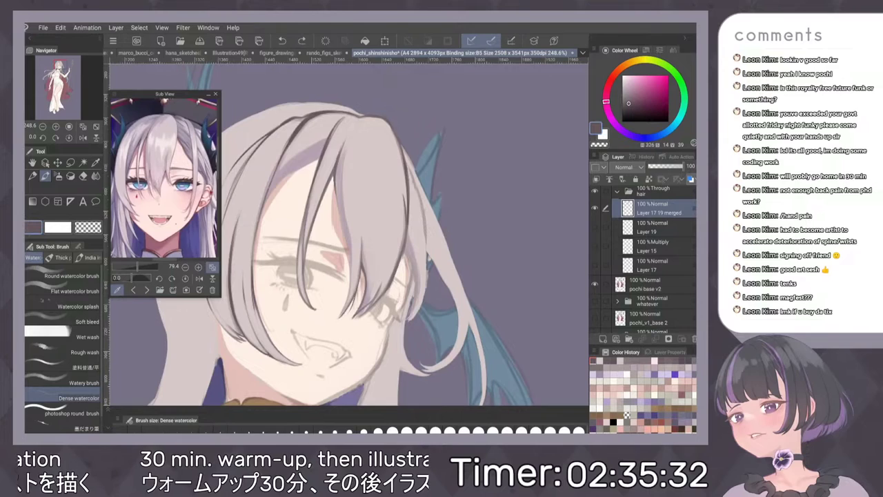
key(ctrl+z)
drag(481, 216, 459, 204)
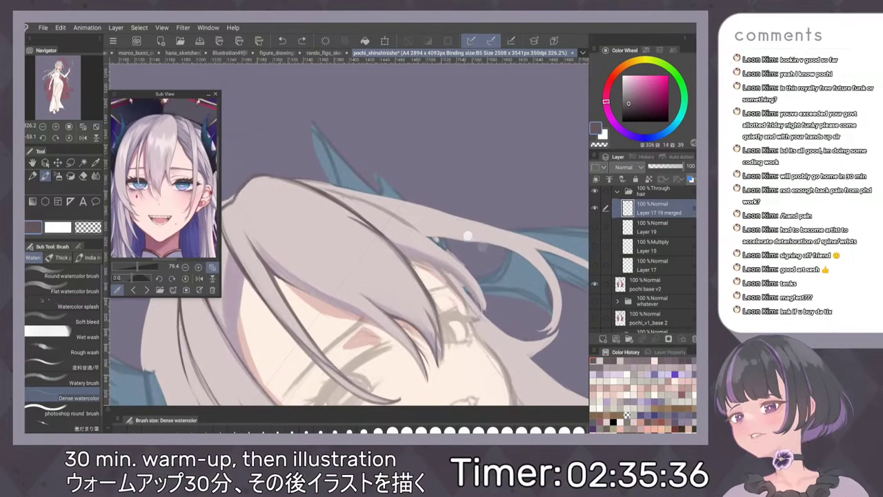
drag(414, 276, 512, 258)
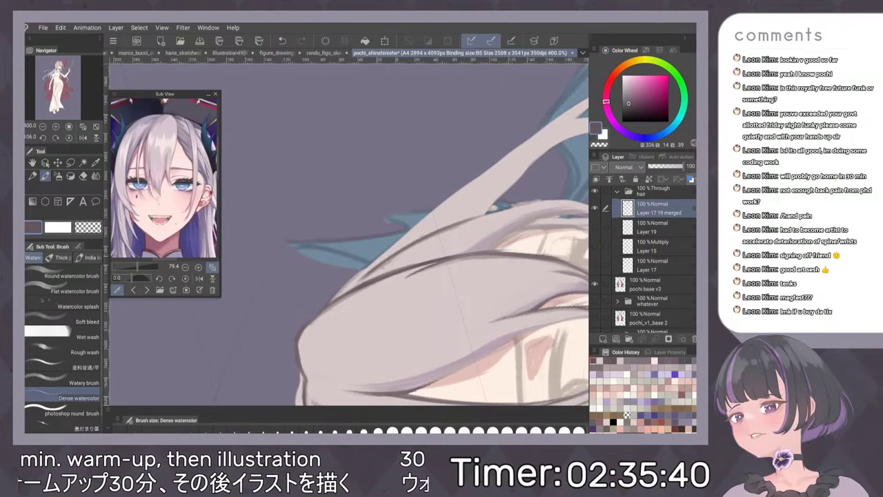
drag(518, 232, 434, 261)
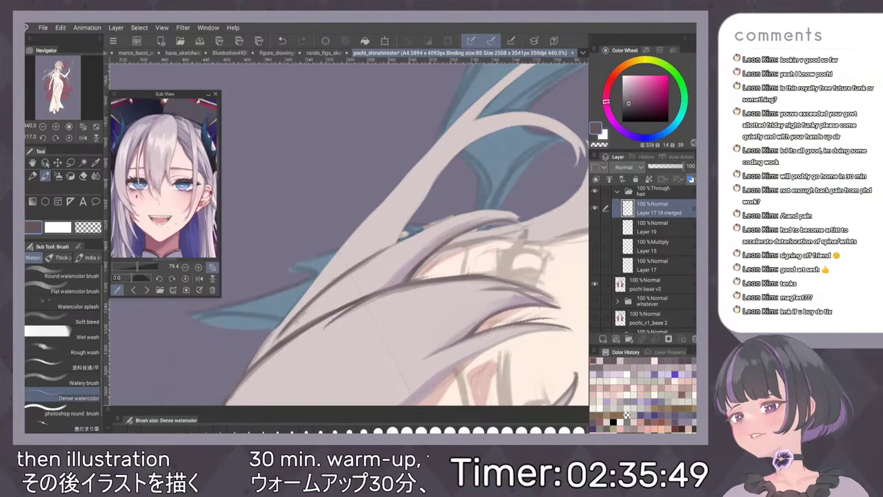
Draw a dark line along the outer edge of the short side lock towards its tip.
drag(404, 237, 509, 213)
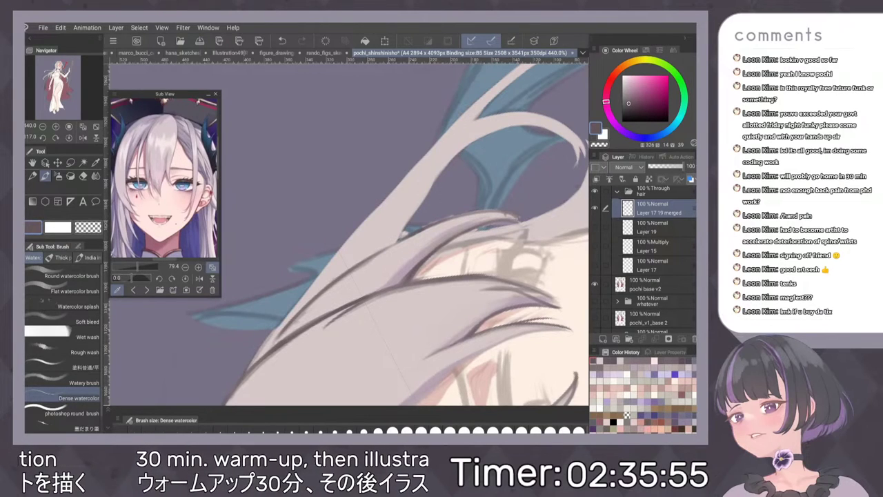
mouse_move(503, 202)
mouse_down()
mouse_move(486, 276)
mouse_move(520, 238)
mouse_move(516, 223)
mouse_move(483, 237)
mouse_move(513, 189)
mouse_move(488, 185)
mouse_up()
drag(408, 212, 401, 230)
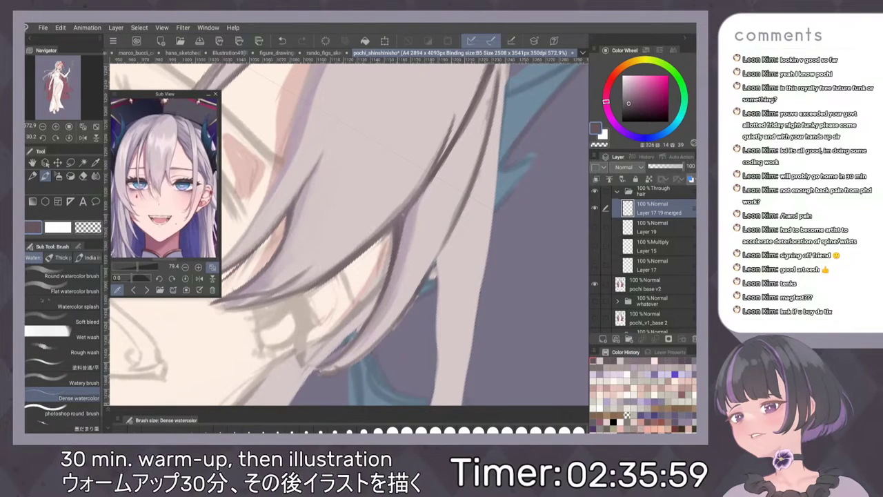
Draw a dark line along the inner edge of the long flyaway side lock, starting at its root beside the fringe.
scroll(483, 177, down, 5)
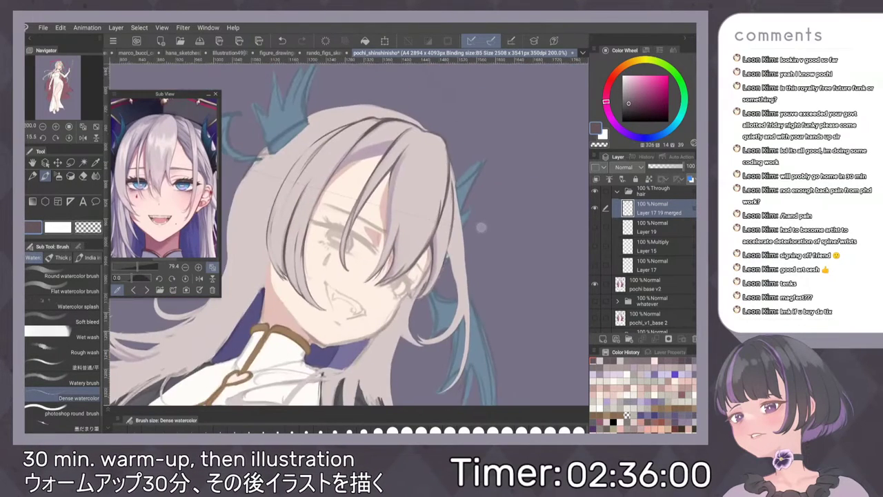
scroll(489, 156, up, 3)
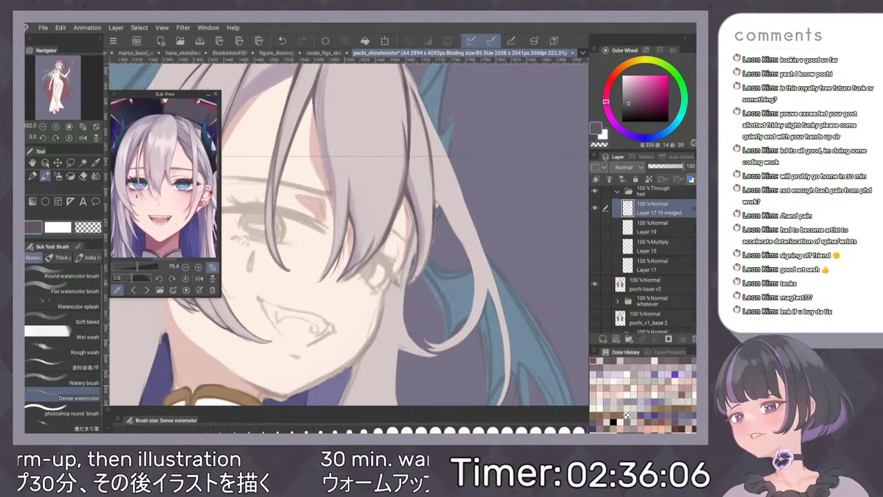
scroll(482, 184, down, 5)
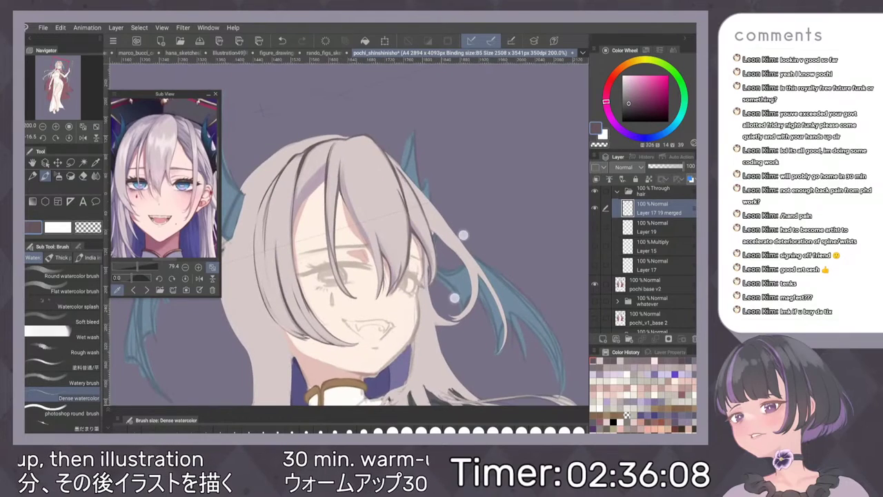
scroll(459, 266, up, 6)
drag(448, 240, 402, 256)
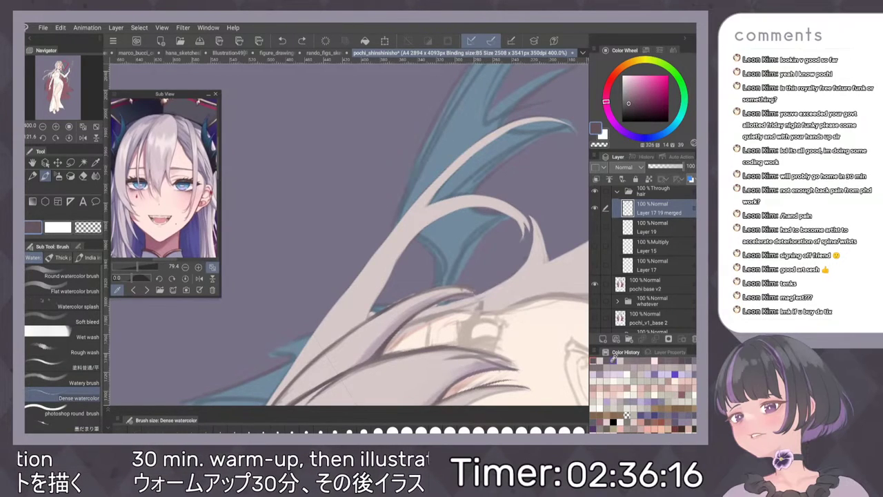
mouse_move(381, 287)
mouse_down()
mouse_move(374, 299)
mouse_move(336, 314)
mouse_up()
scroll(430, 228, up, 3)
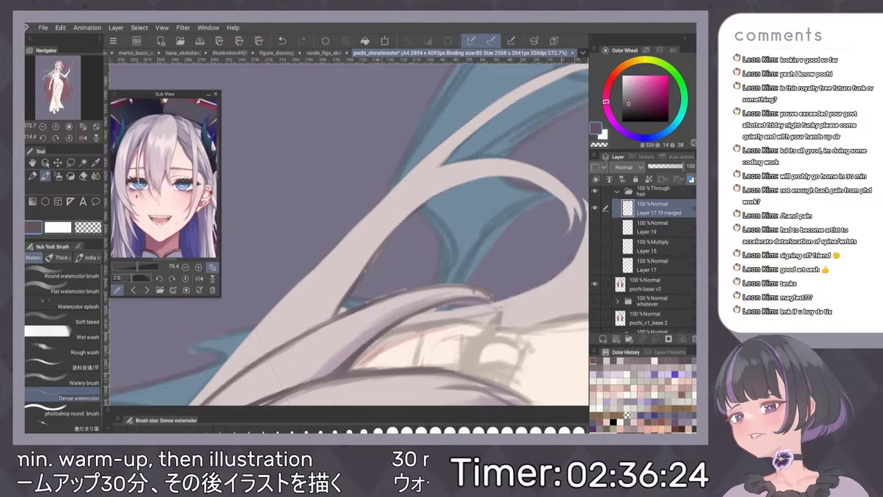
click(597, 210)
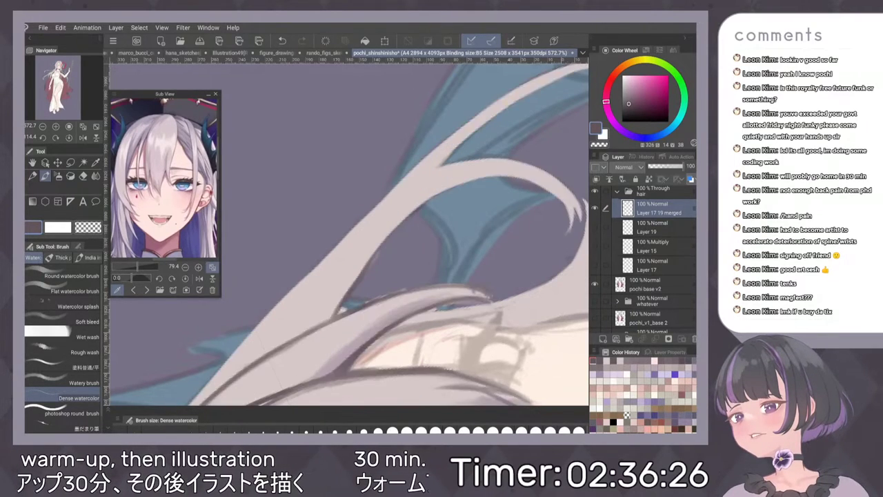
mouse_move(407, 223)
mouse_down()
mouse_move(520, 190)
mouse_move(463, 201)
mouse_move(504, 207)
mouse_move(491, 235)
mouse_move(509, 211)
mouse_move(486, 210)
mouse_up()
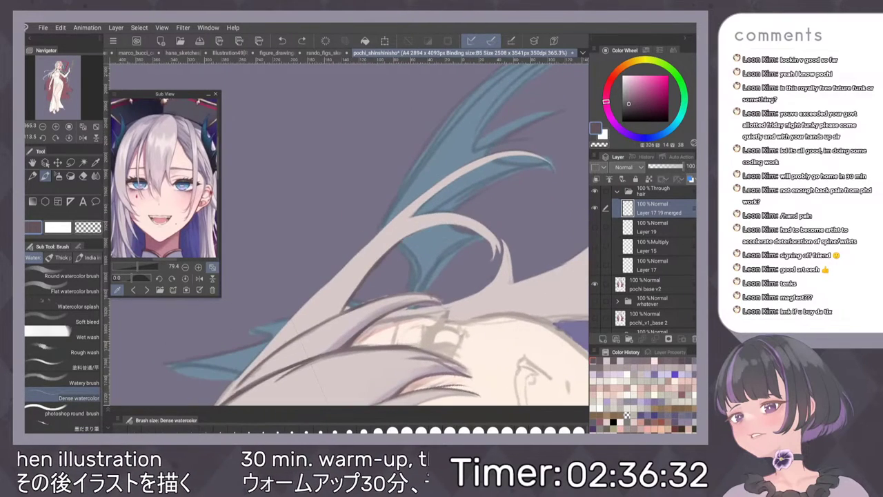
Add a short dark strand line inside the flyaway lock below the point where it forks, redrawing the stroke once.
scroll(404, 235, up, 3)
drag(425, 216, 360, 273)
key(ctrl+z)
drag(421, 218, 352, 280)
mouse_move(393, 240)
mouse_down()
mouse_move(348, 284)
mouse_move(419, 219)
mouse_up()
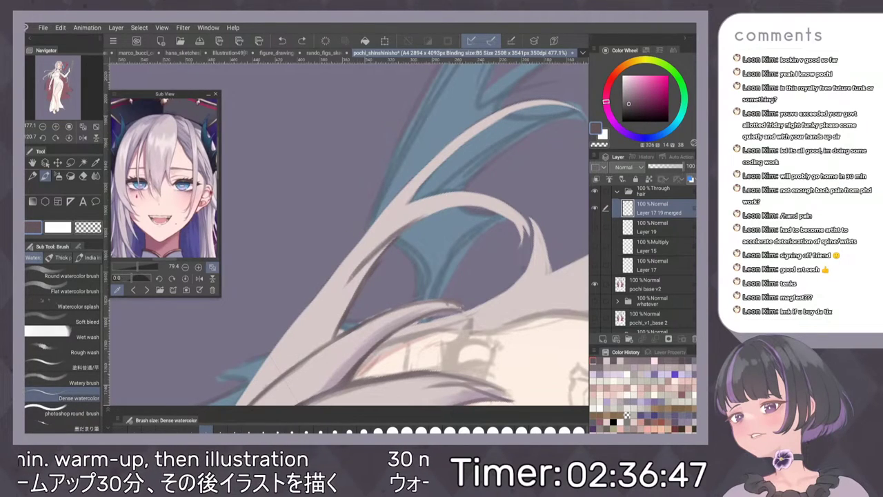
Reduce the brush size and line the forked ends of the flyaway lock with thin dark strokes around the fork and curling tip.
scroll(495, 257, down, 6)
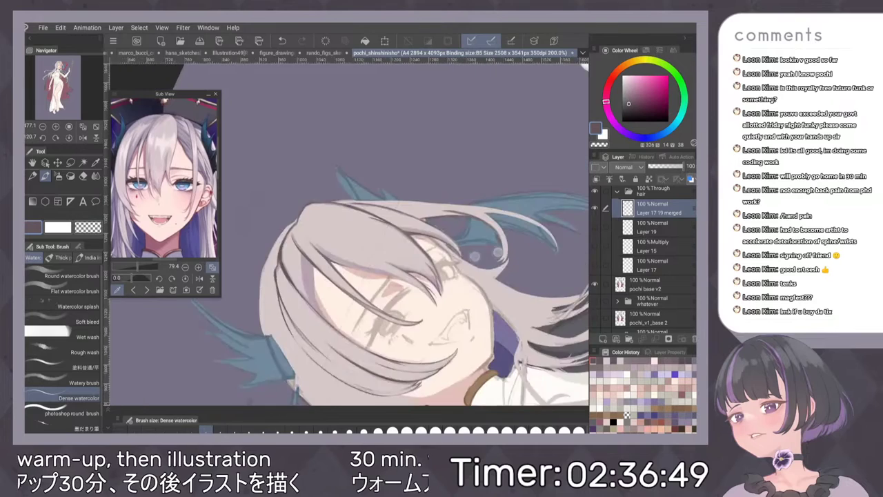
drag(487, 252, 528, 201)
scroll(441, 234, up, 4)
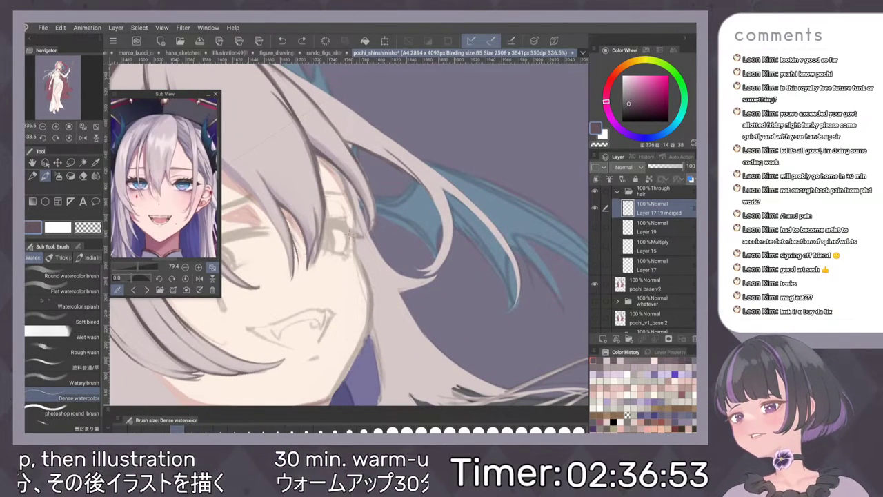
key(bracketleft)
key(bracketleft)
mouse_move(427, 194)
mouse_down()
mouse_move(434, 223)
mouse_move(429, 216)
mouse_up()
drag(350, 249, 380, 207)
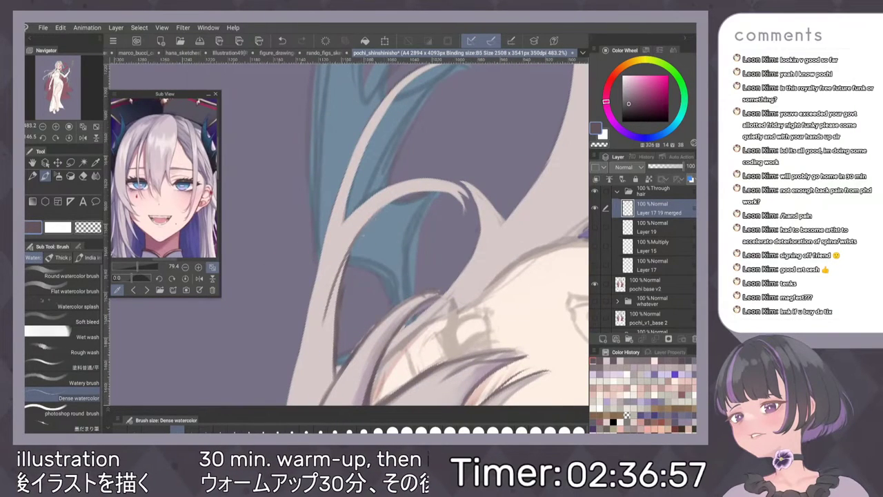
mouse_move(456, 209)
mouse_down()
mouse_move(437, 209)
mouse_move(475, 241)
mouse_up()
drag(372, 230, 353, 256)
drag(396, 216, 409, 209)
drag(462, 162, 482, 230)
drag(338, 238, 357, 225)
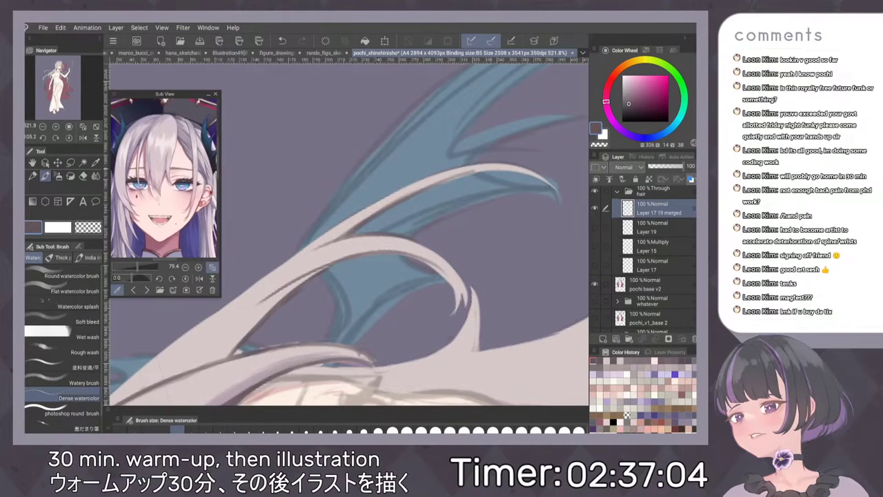
Touch up the dark line at the flyaway lock's root and check the whole figure with the canvas mirrored and unmirrored.
scroll(486, 170, down, 5)
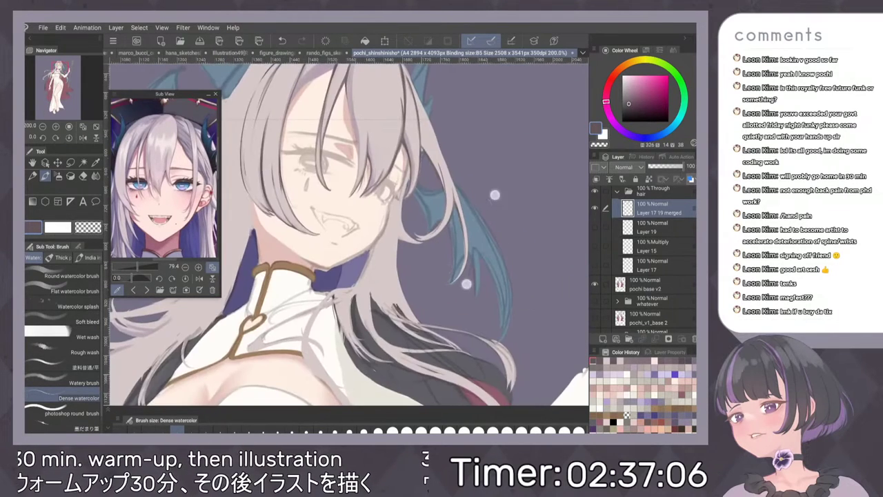
scroll(495, 194, down, 2)
scroll(414, 228, up, 7)
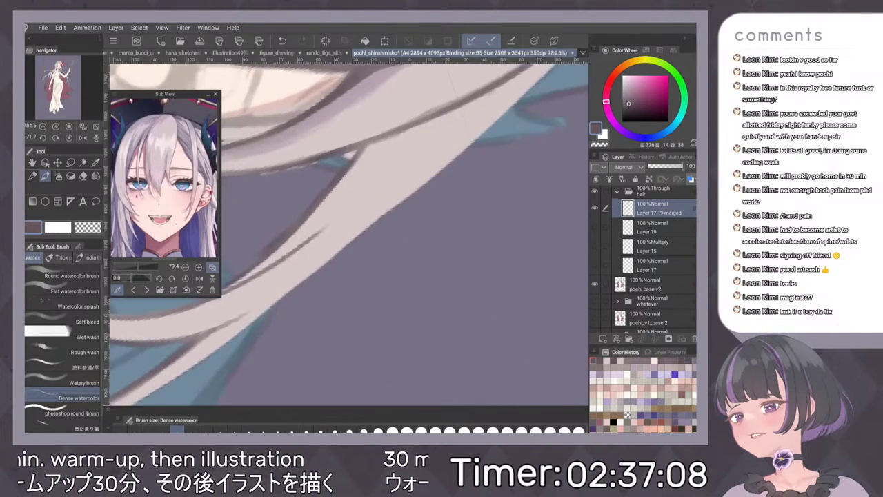
drag(351, 157, 430, 122)
key(ctrl+0)
scroll(359, 111, up, 4)
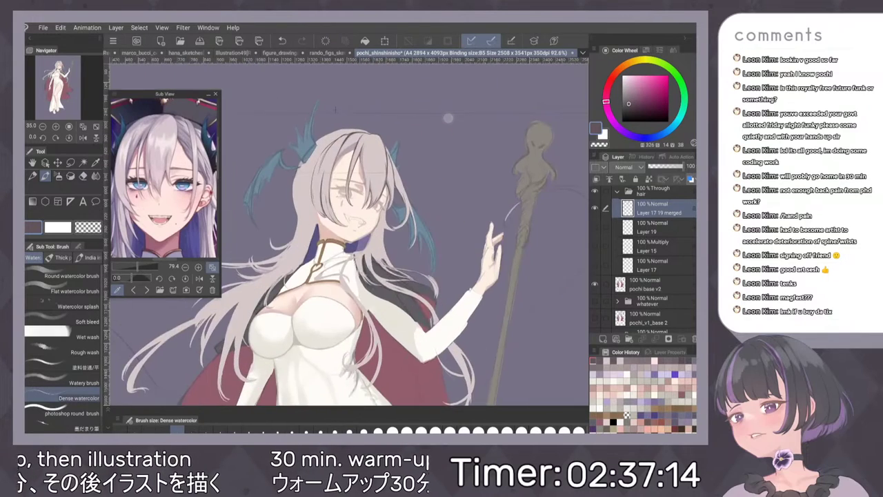
key(h)
key(h)
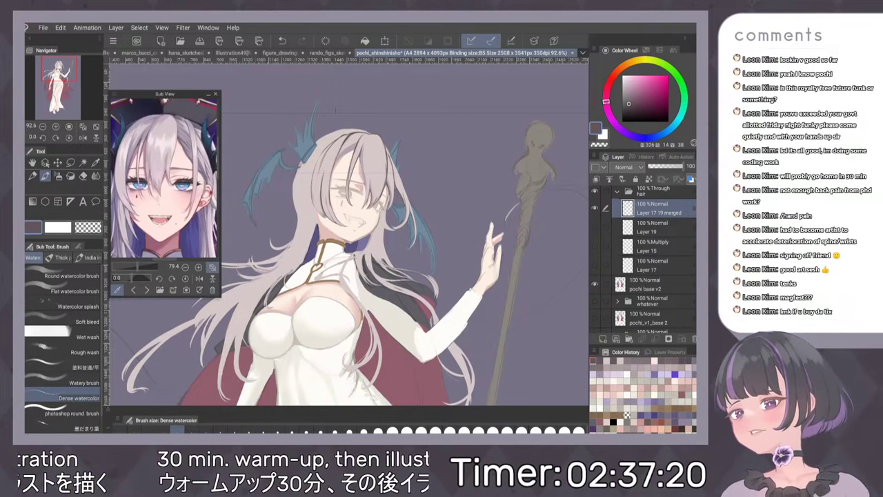
Move the face Copy folder out of the whatever folder to directly above the pochi base v2 layer.
scroll(644, 262, up, 2)
scroll(644, 263, down, 3)
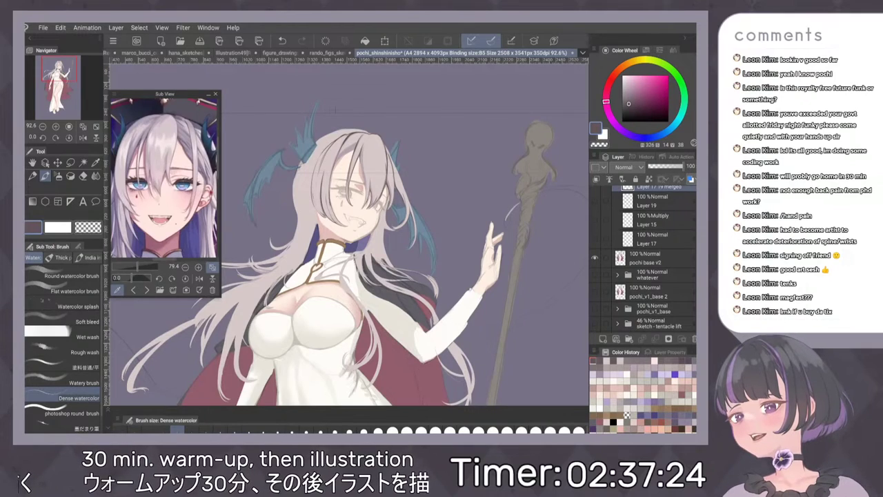
click(618, 275)
click(675, 286)
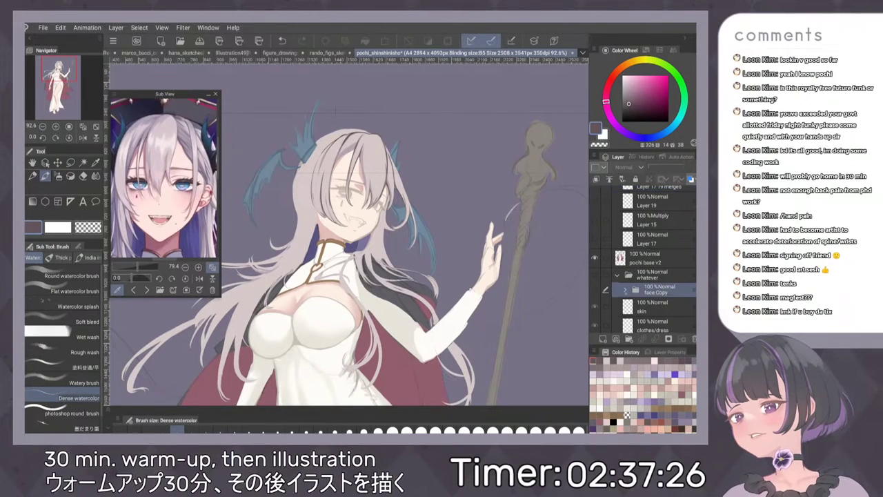
drag(659, 289, 659, 255)
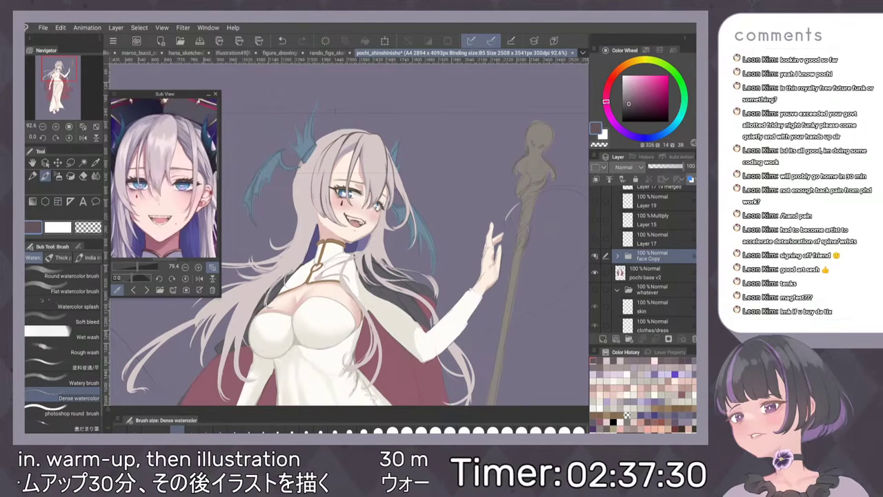
Examine the lined hair together with the rendered face, both close up and on the whole figure.
scroll(452, 207, down, 3)
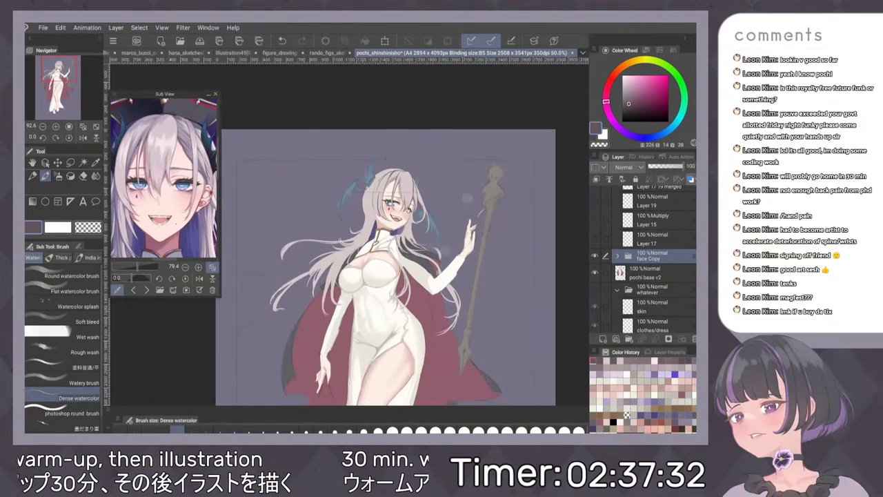
scroll(458, 201, up, 6)
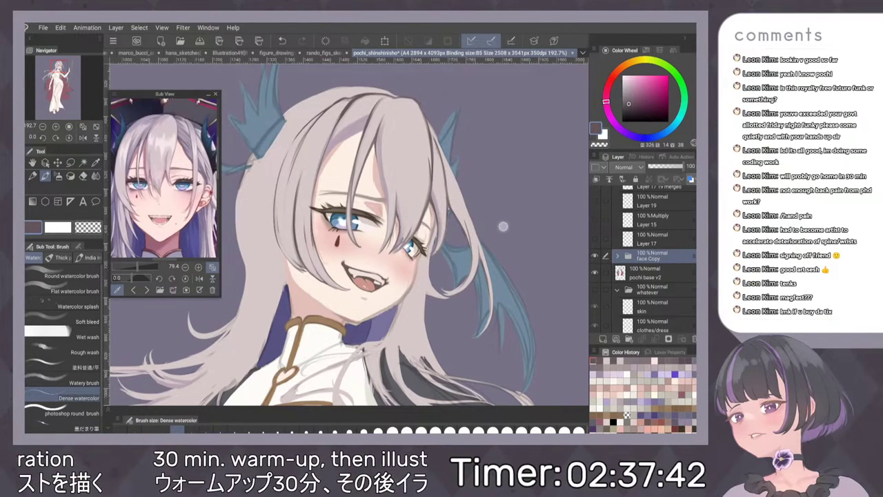
scroll(476, 276, down, 5)
scroll(383, 178, down, 2)
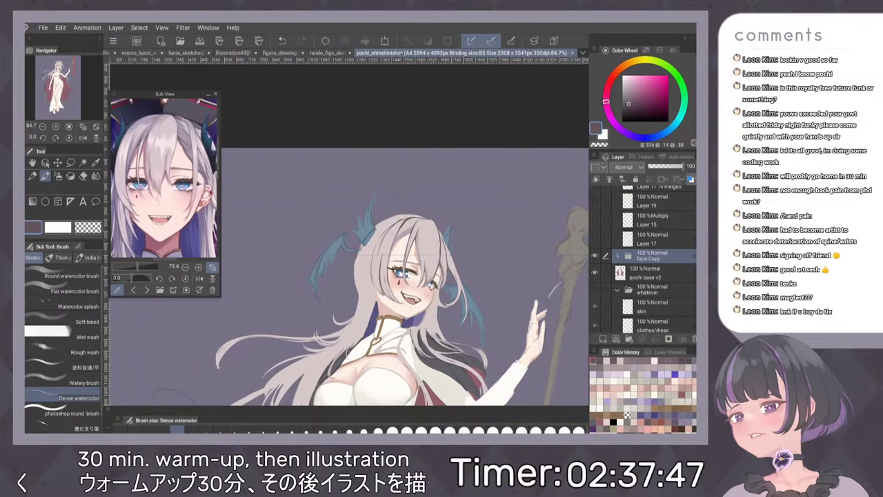
scroll(450, 186, down, 3)
scroll(449, 187, up, 1)
scroll(449, 186, up, 4)
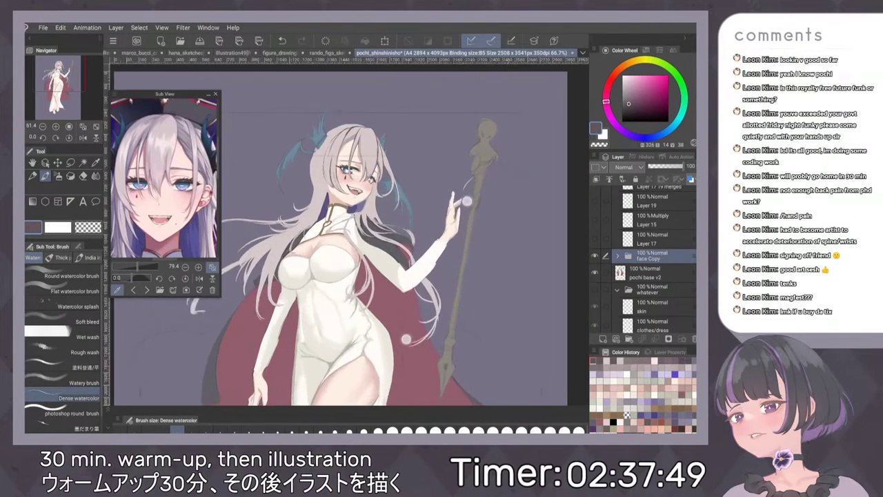
scroll(379, 195, up, 2)
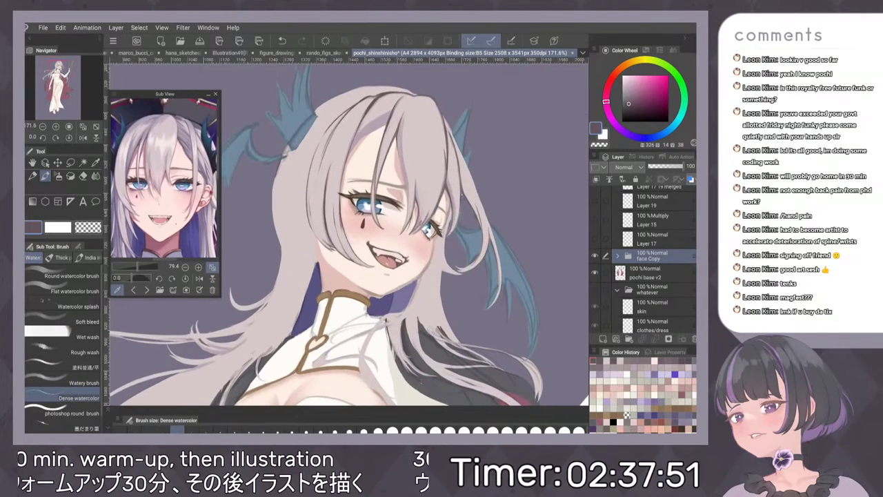
scroll(430, 156, down, 4)
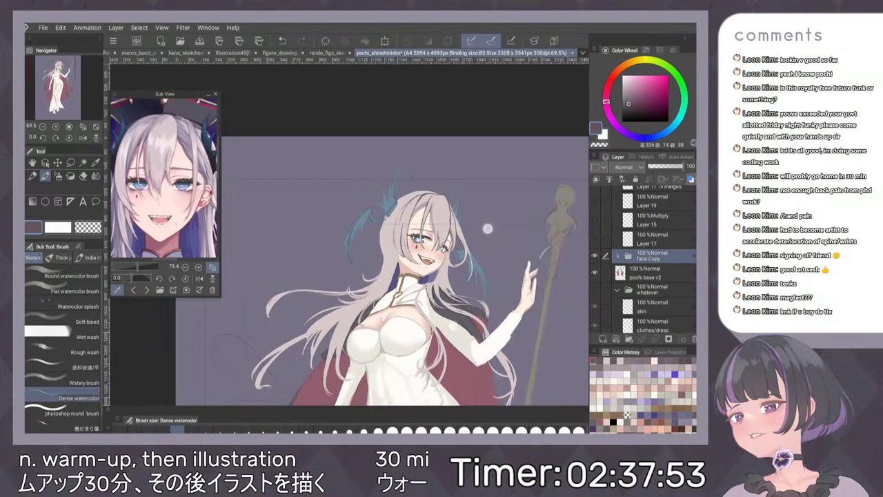
scroll(443, 167, up, 1)
scroll(335, 200, up, 3)
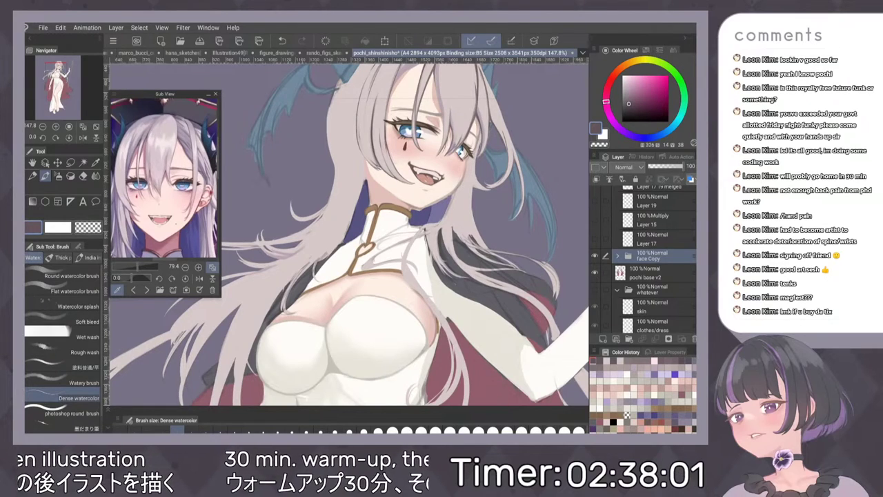
Hide the face Copy folder and select the Multiply layer Layer 15 in the hair folder.
double_click(648, 224)
key(Return)
drag(366, 250, 338, 284)
click(595, 256)
Collapse the hair folder, compare the figure with and without it, and select the face Copy folder.
scroll(643, 231, up, 2)
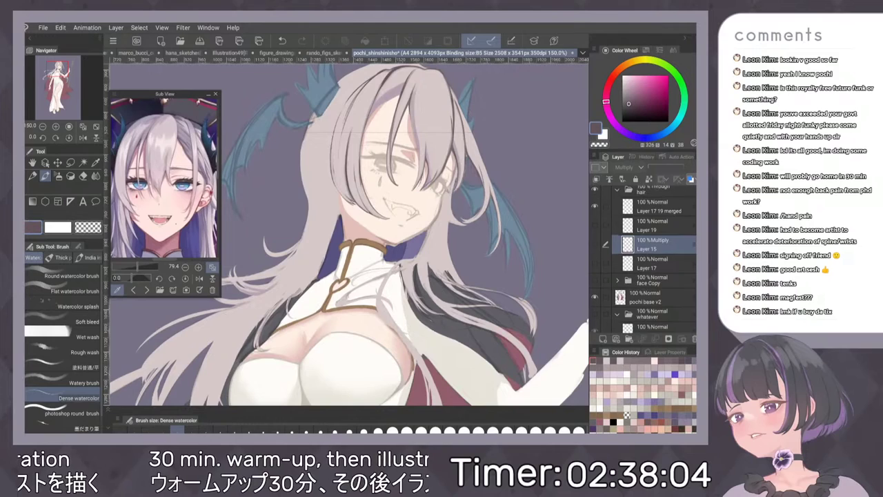
click(648, 221)
click(618, 204)
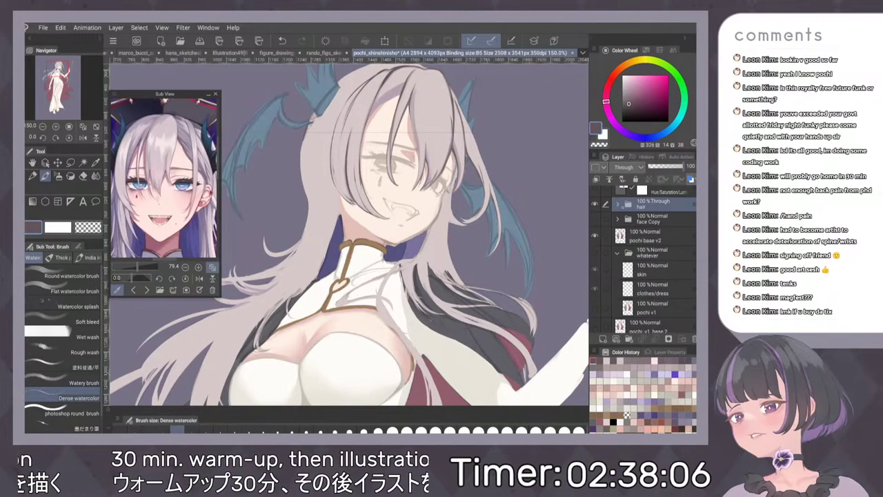
click(595, 204)
click(655, 217)
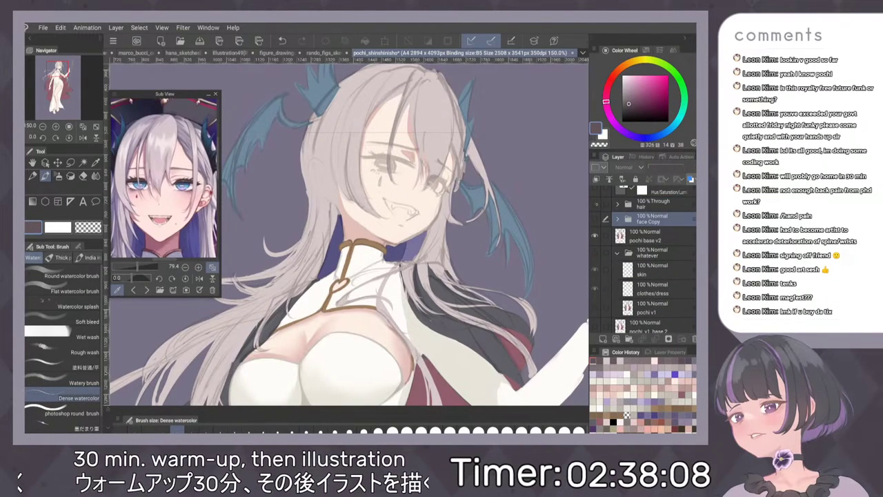
click(595, 205)
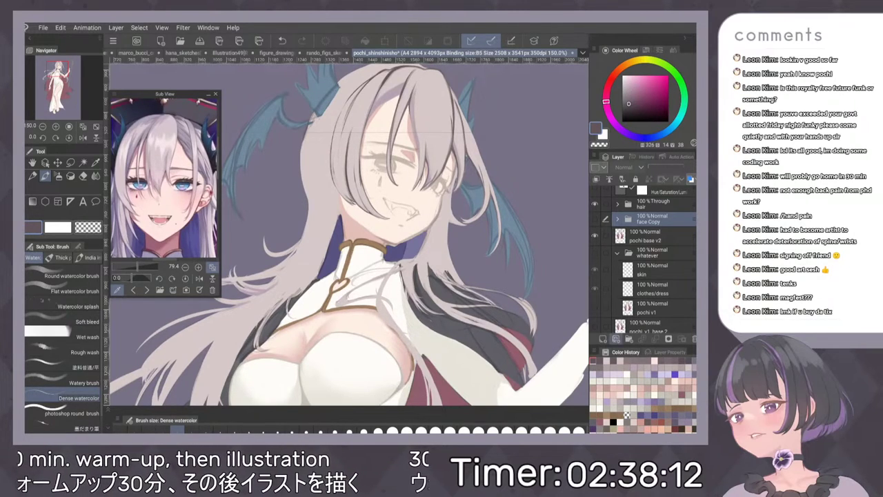
Create a new layer above the face Copy folder and name it "face lines etc".
click(604, 339)
double_click(649, 225)
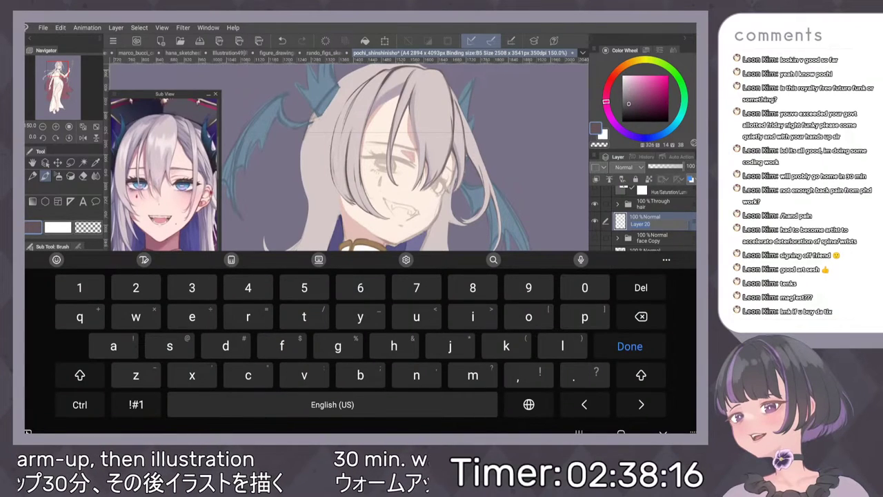
text(new face)
key(Return)
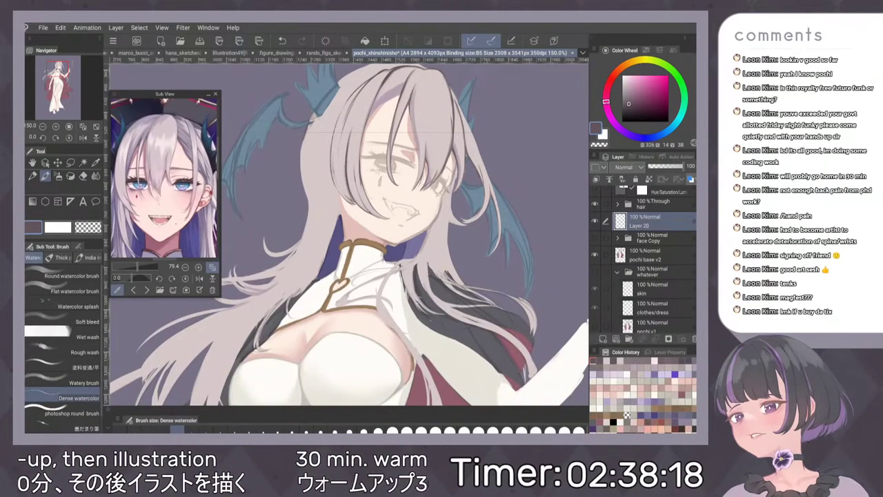
Line the jaw from the cheek to the chin in a sampled reddish skin-shadow colour with the Dense watercolor brush.
scroll(365, 237, up, 3)
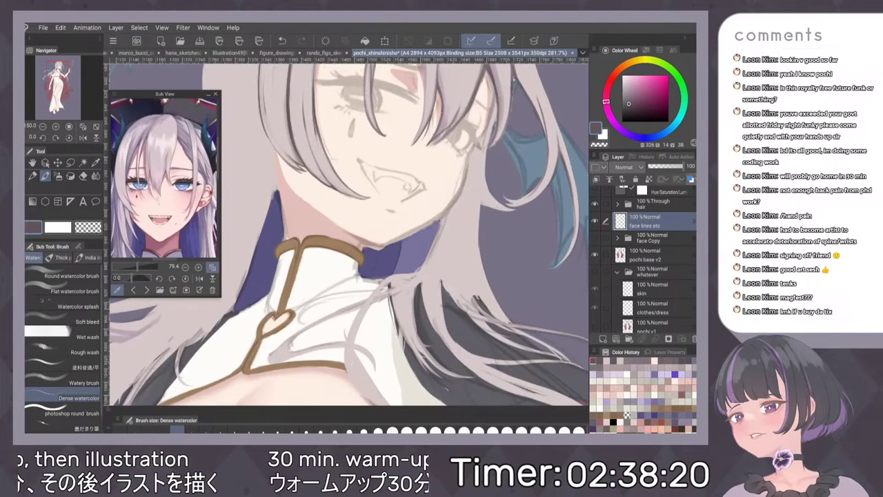
alt+click(365, 236)
key(p)
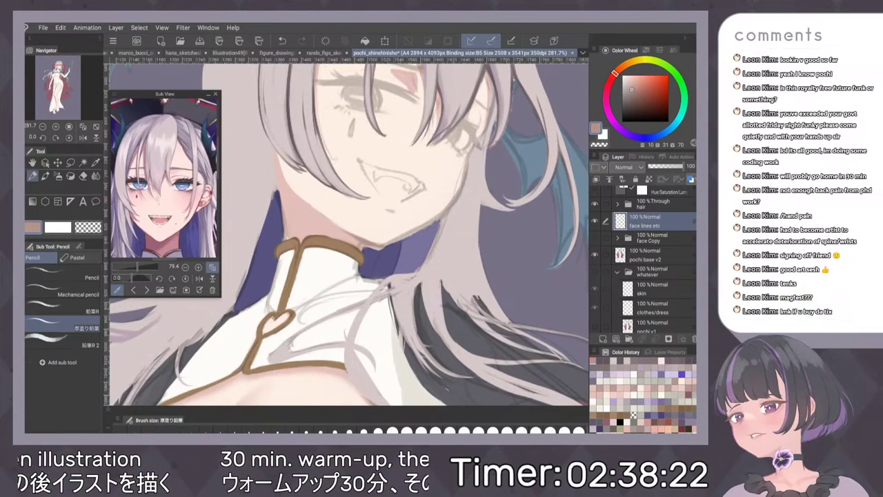
key(b)
scroll(417, 221, up, 2)
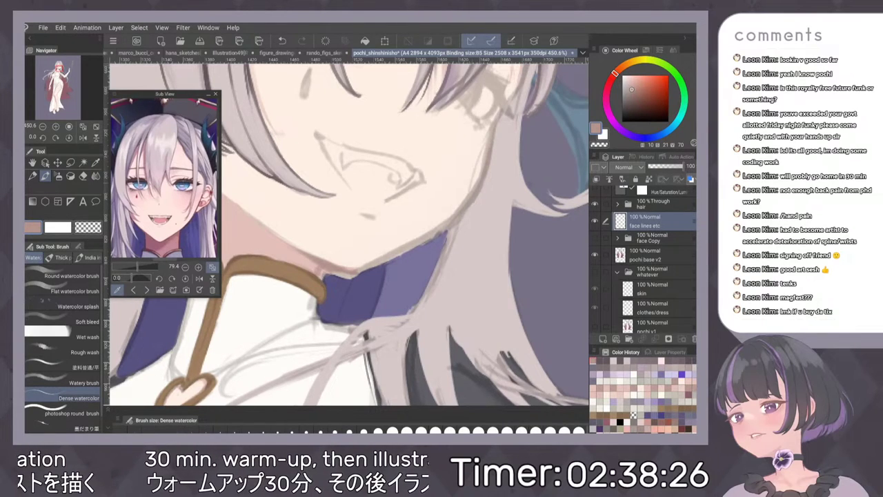
key(ctrl+z)
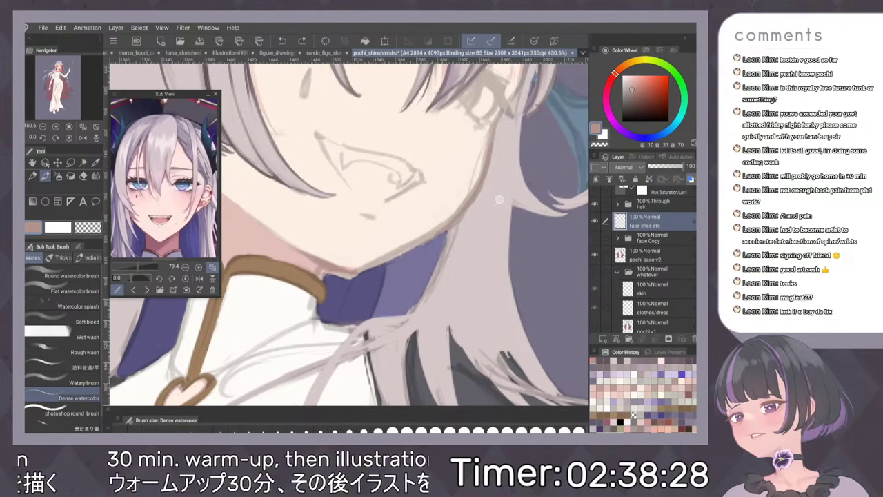
scroll(404, 233, down, 1)
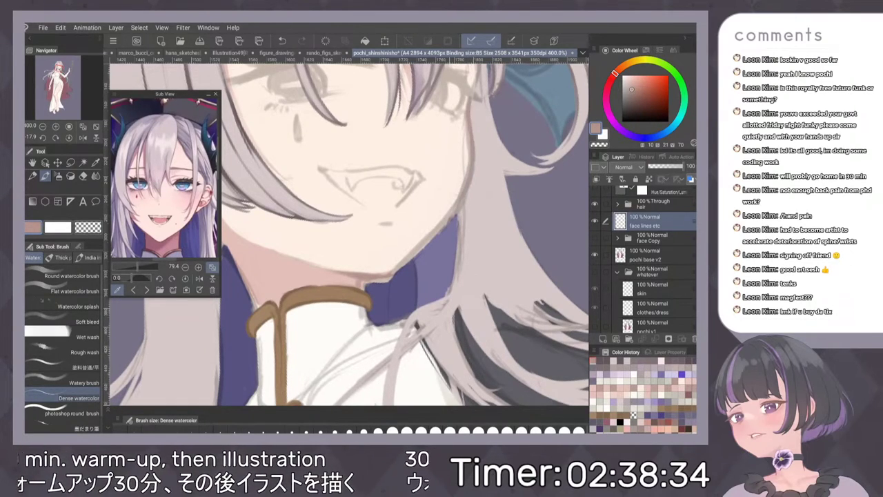
drag(391, 278, 370, 281)
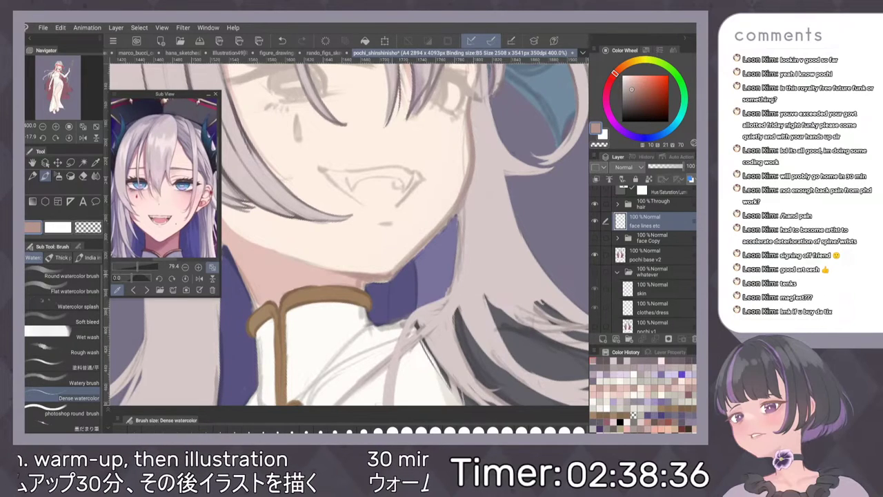
Trim the inner edge of the jaw line near the chin with the sampled pale skin tone.
alt+click(391, 254)
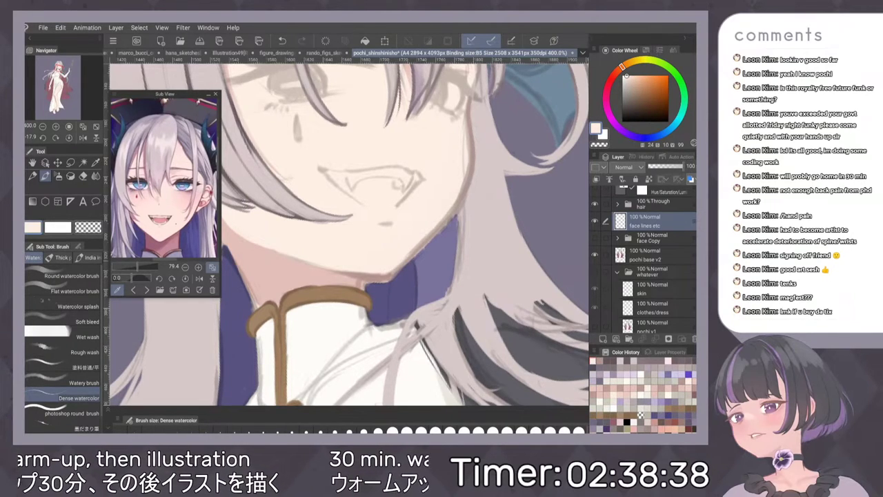
drag(440, 223, 427, 238)
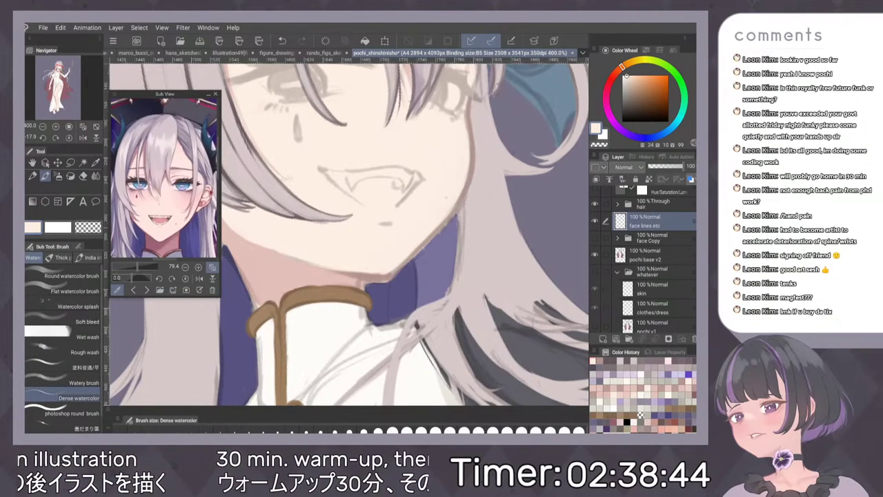
scroll(428, 280, up, 2)
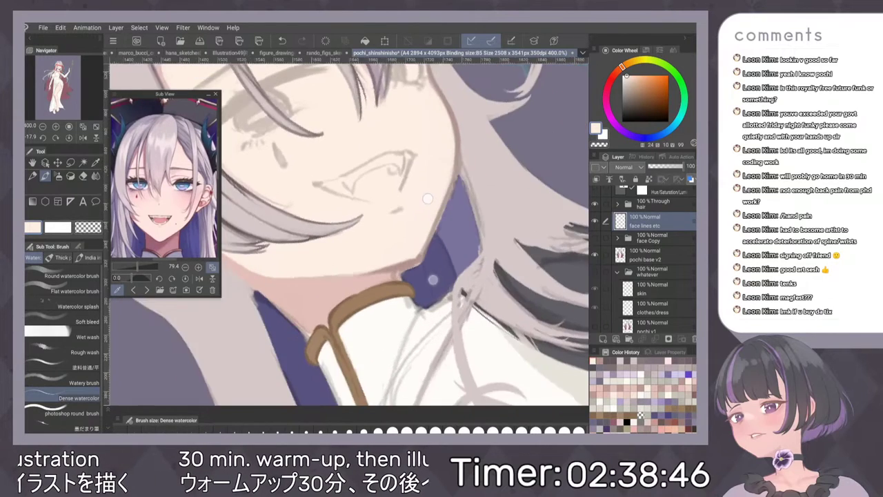
alt+click(381, 240)
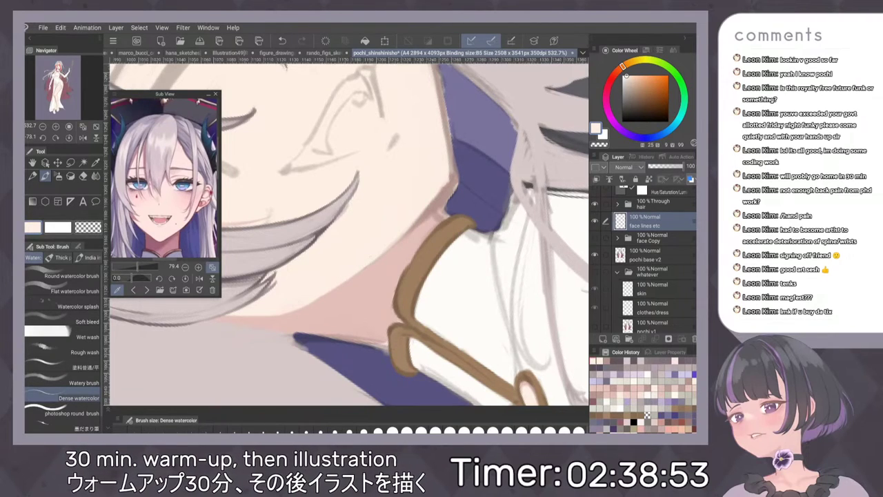
Resample the reddish line colour and line the underside of the chin along the neck shadow.
alt+click(432, 208)
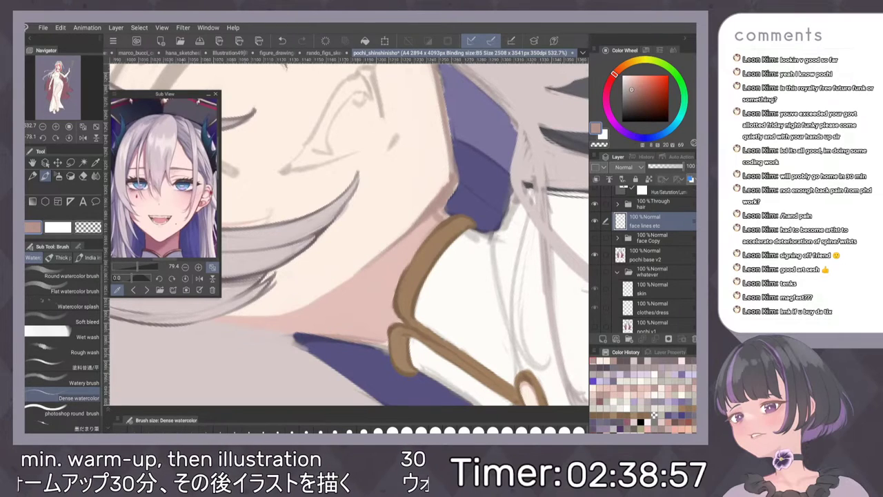
drag(355, 272, 412, 225)
scroll(488, 138, down, 3)
drag(489, 138, 418, 167)
scroll(461, 259, up, 2)
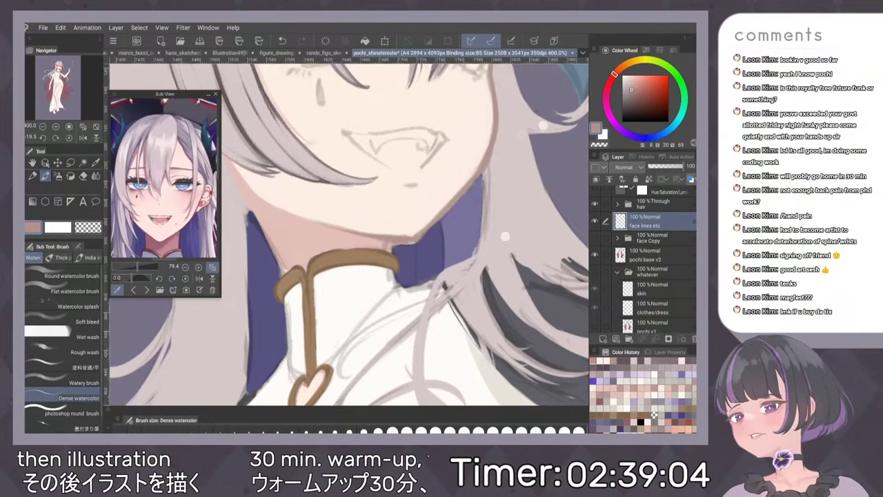
scroll(518, 207, down, 5)
scroll(518, 207, up, 2)
scroll(504, 214, down, 3)
scroll(490, 225, up, 5)
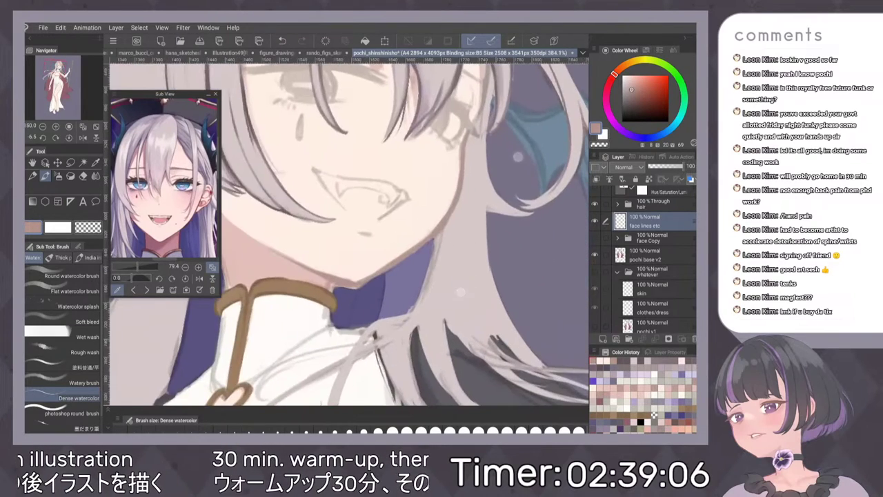
Extend the cheek contour up past the outer edge of the far eye and reinforce it along the cheek.
scroll(345, 231, up, 3)
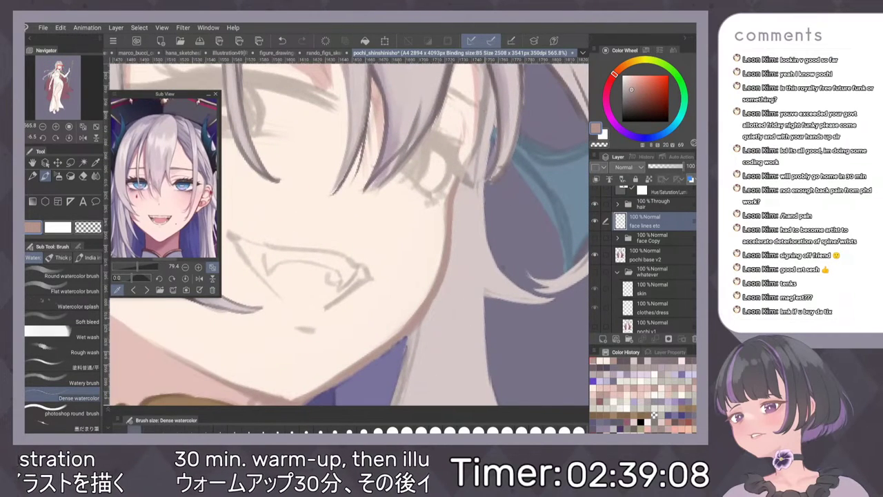
scroll(345, 231, up, 2)
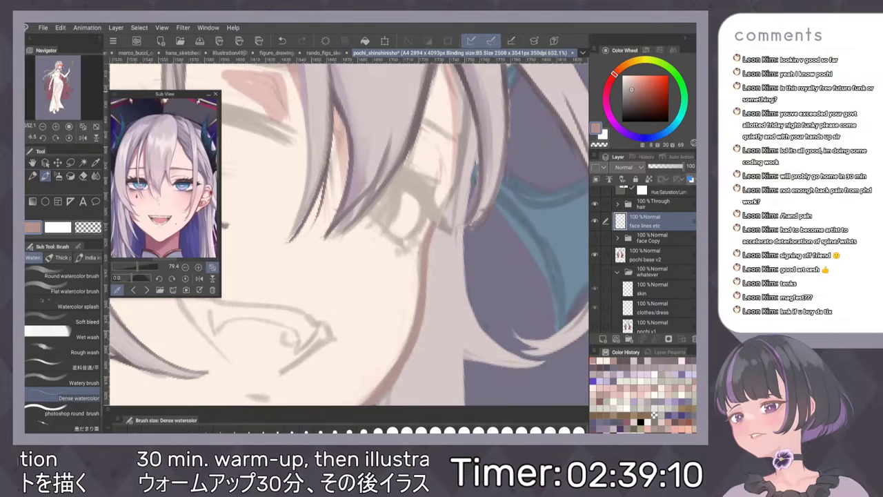
drag(448, 193, 443, 210)
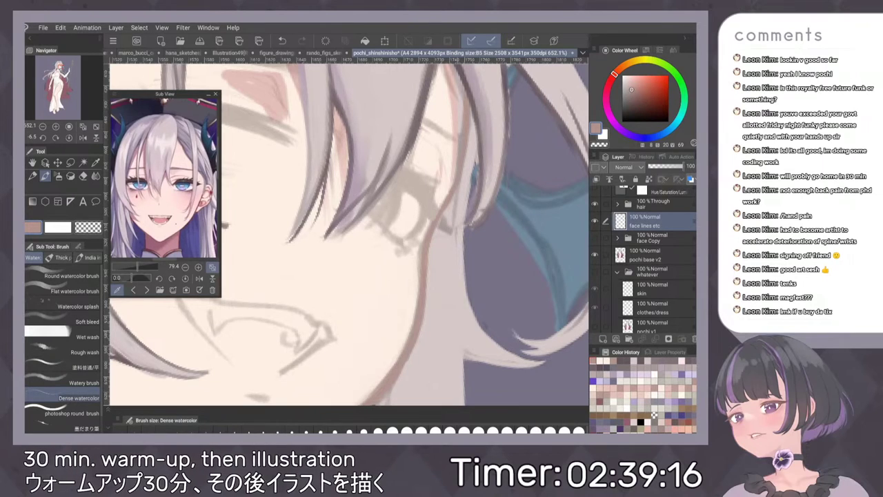
drag(420, 250, 419, 279)
drag(481, 229, 496, 114)
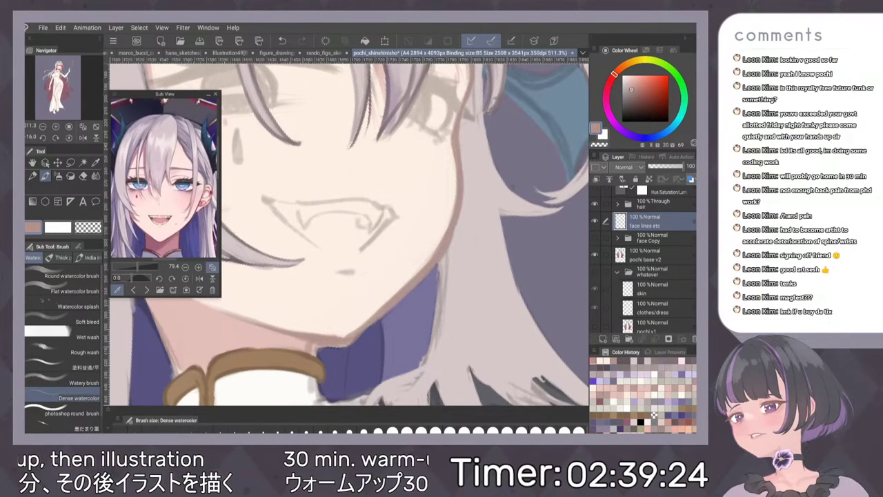
Thin the contour line from the chin up along the cheek by painting over its inner edge with sampled skin tone.
drag(436, 307, 515, 238)
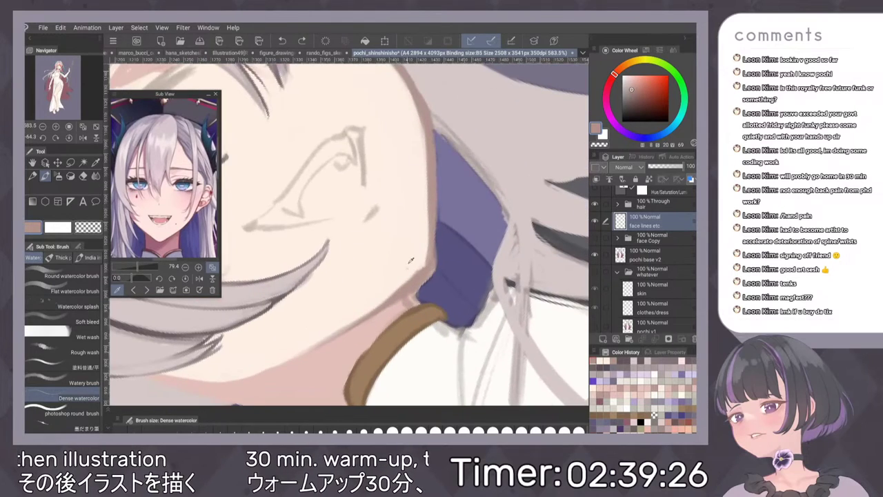
alt+click(406, 268)
drag(420, 271, 381, 303)
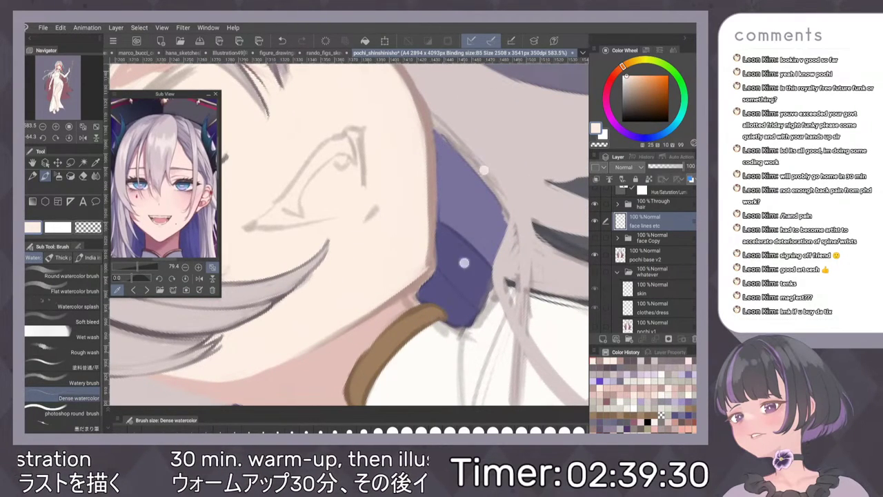
drag(473, 255, 431, 288)
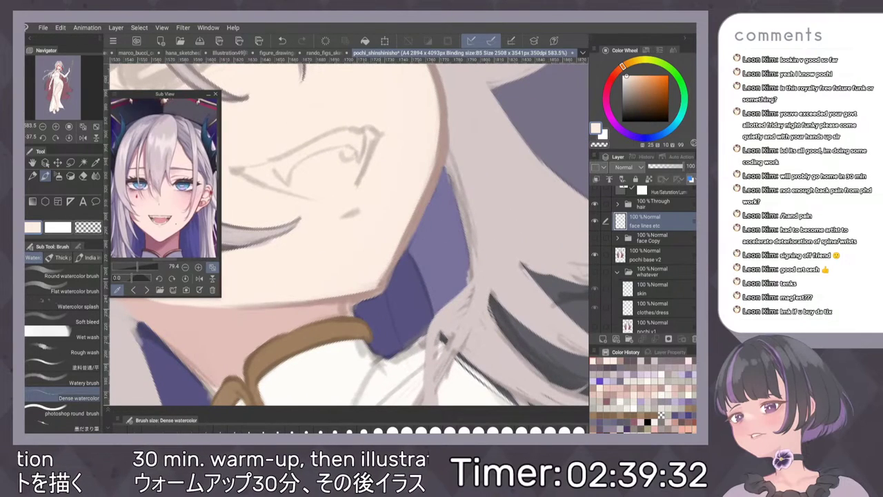
drag(438, 129, 422, 200)
drag(436, 149, 414, 217)
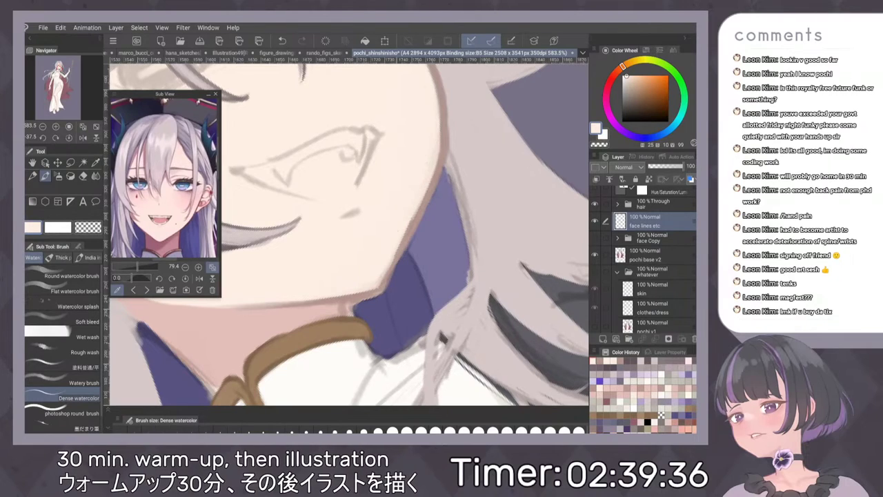
mouse_move(441, 126)
mouse_down()
mouse_move(441, 142)
mouse_move(463, 163)
mouse_move(386, 138)
mouse_move(440, 130)
mouse_up()
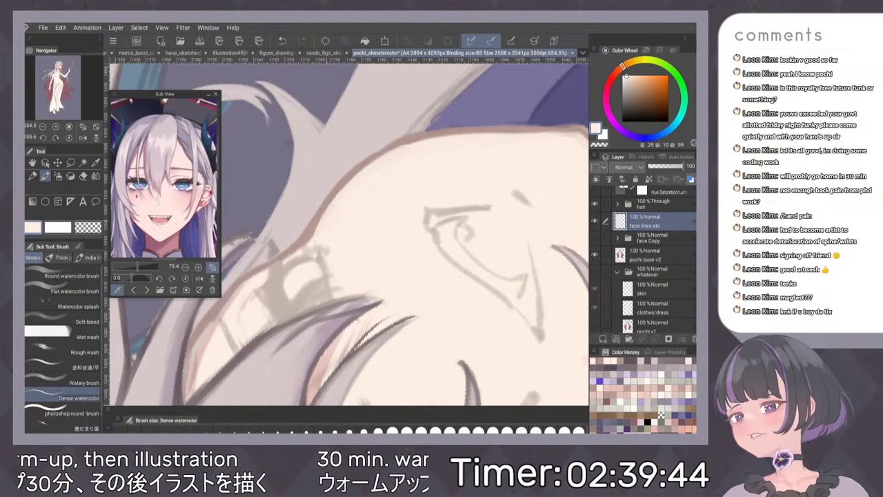
drag(543, 132, 503, 131)
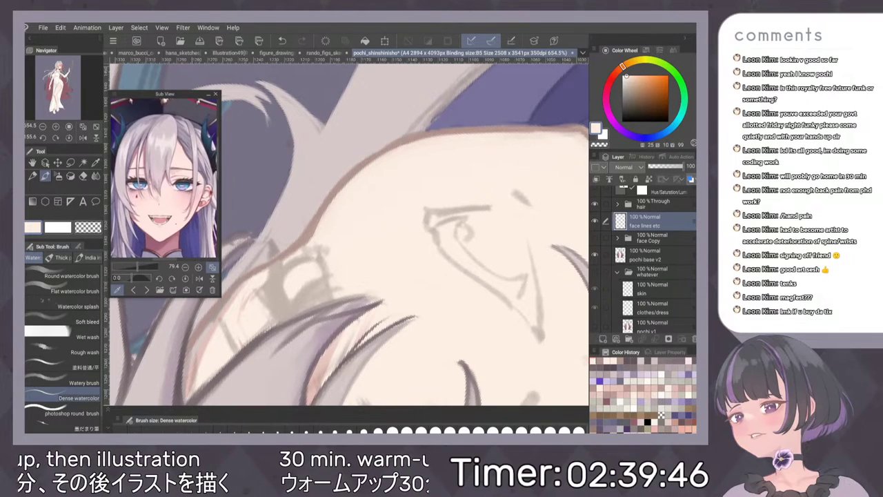
Show the face Copy folder, try a skin-tone touch-up on the far cheek's contour, and compare the face with and without its lines.
scroll(349, 234, down, 5)
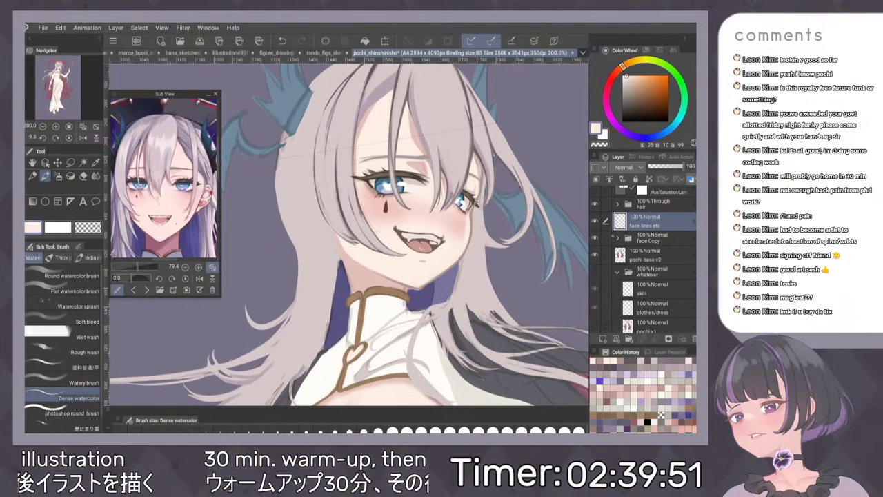
scroll(500, 214, up, 2)
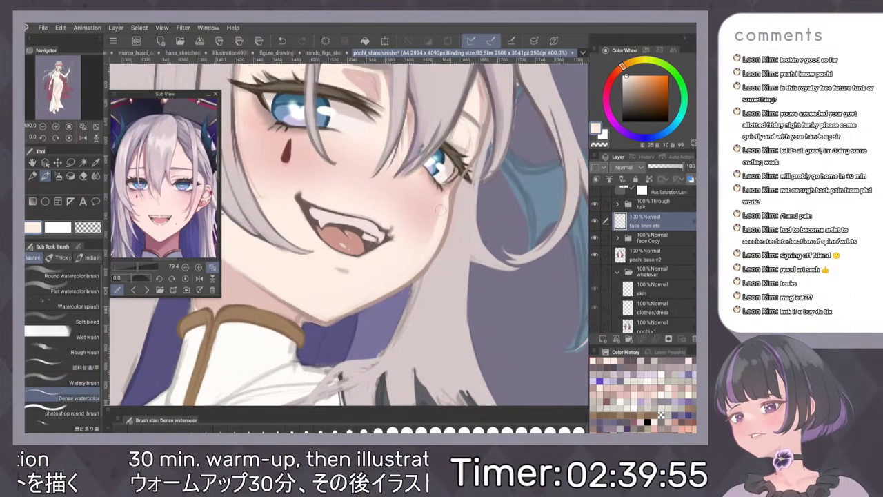
drag(447, 196, 441, 220)
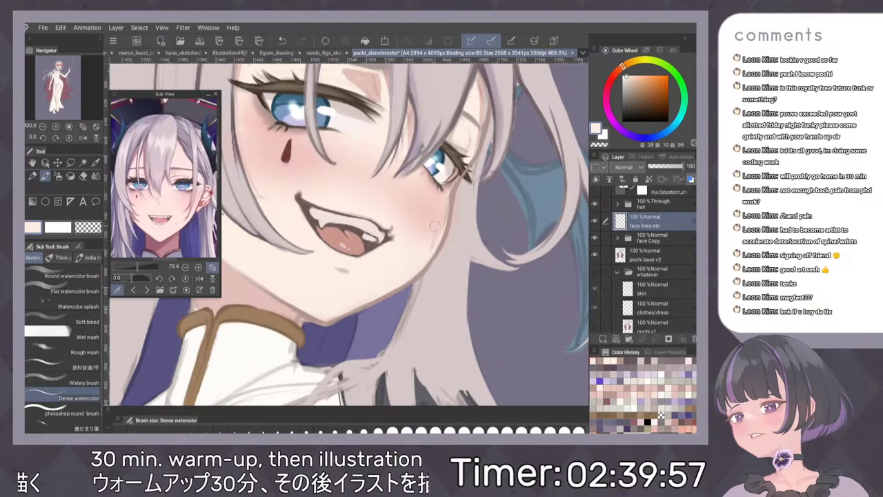
key(ctrl+z)
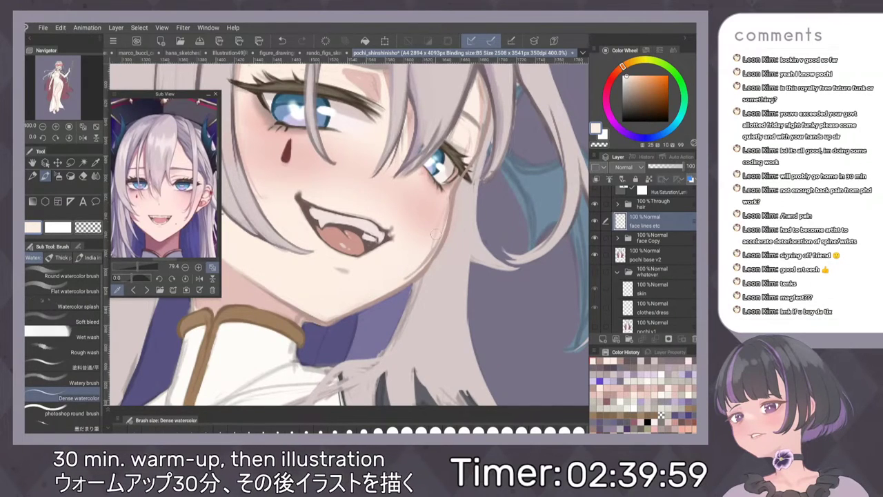
scroll(469, 237, down, 3)
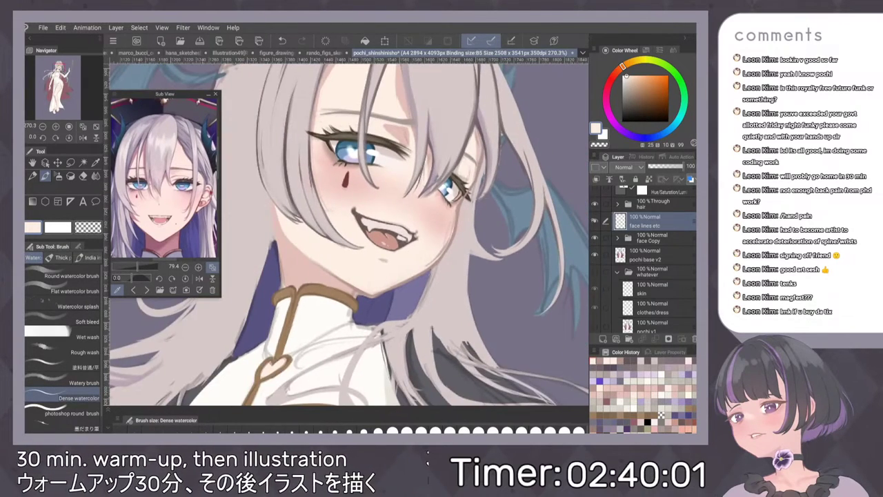
click(595, 221)
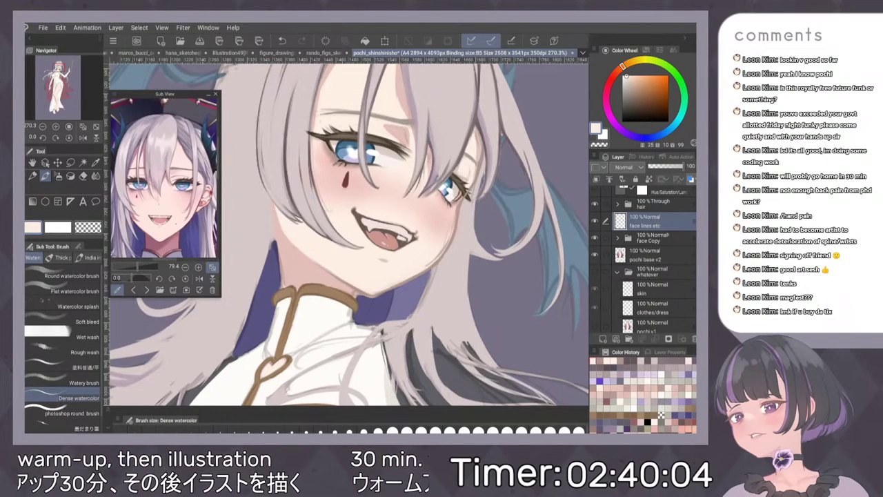
Move the face Copy folder above the "face lines etc" layer.
scroll(649, 262, up, 2)
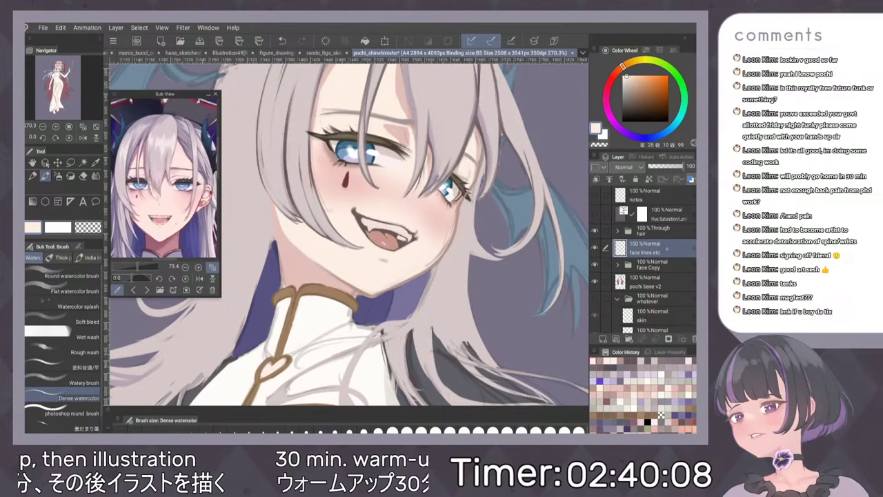
scroll(645, 262, down, 1)
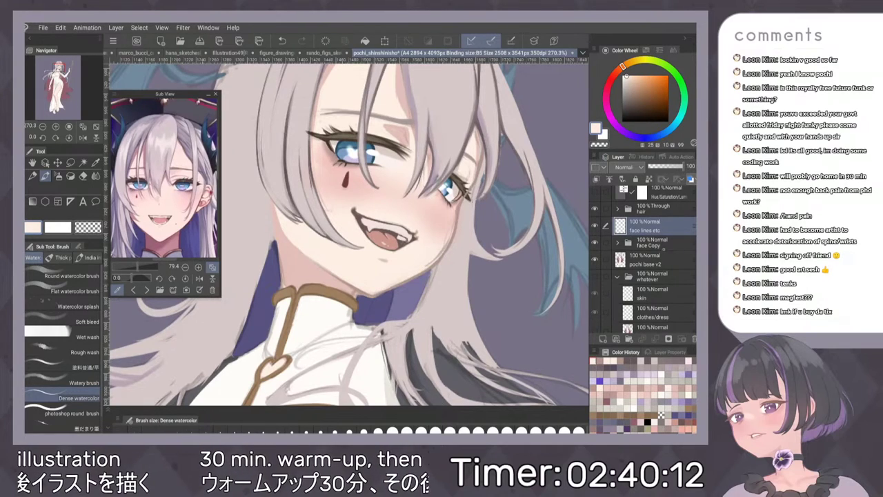
drag(656, 243, 655, 218)
key(ctrl+z)
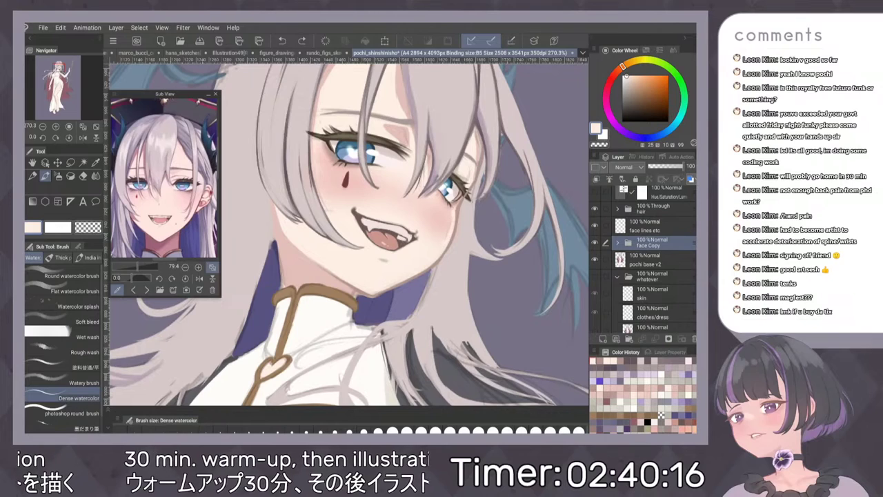
key(ctrl+y)
Examine the lined face on the whole figure and close up, both mirrored and in normal orientation.
key(ctrl+0)
key(h)
key(h)
scroll(432, 154, up, 8)
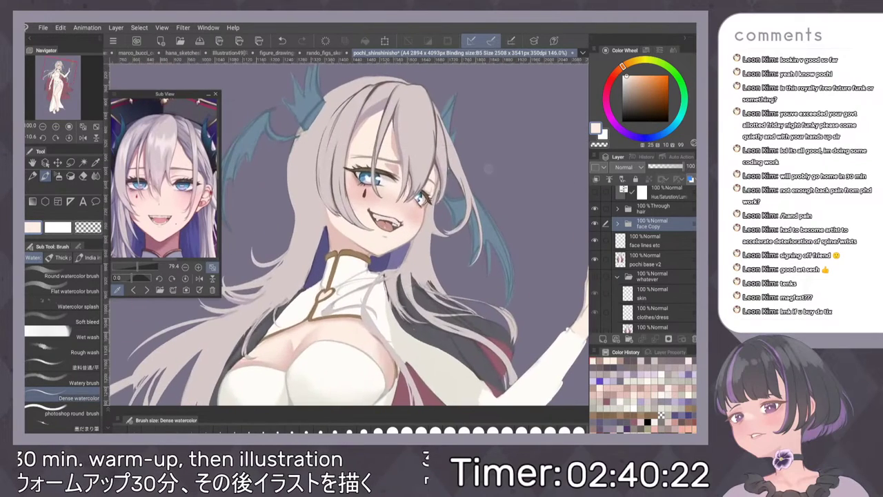
scroll(504, 187, up, 1)
key(h)
key(h)
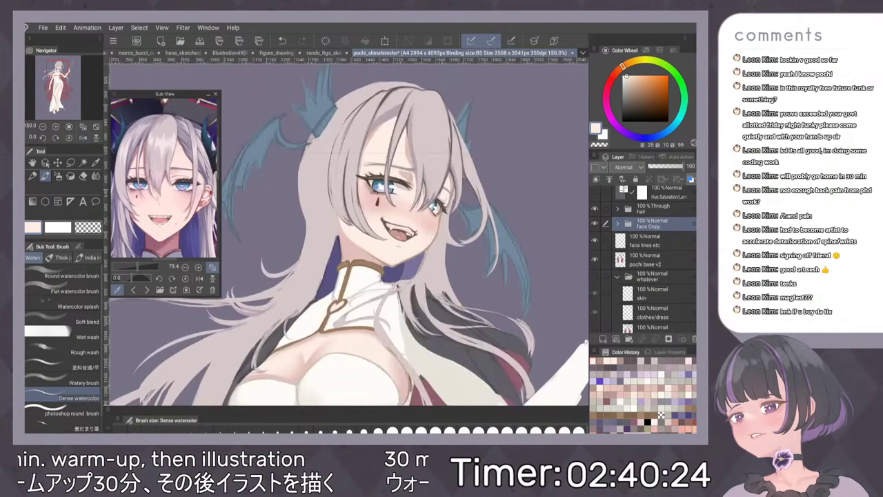
scroll(444, 244, up, 5)
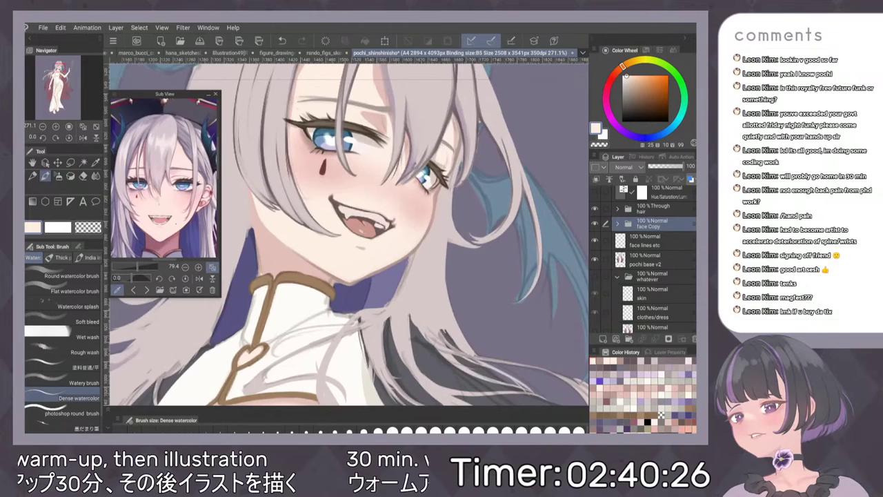
Touch up the skin contour on the "face lines etc" layer with the brown tone sampled from the neck line.
click(650, 240)
alt+click(329, 271)
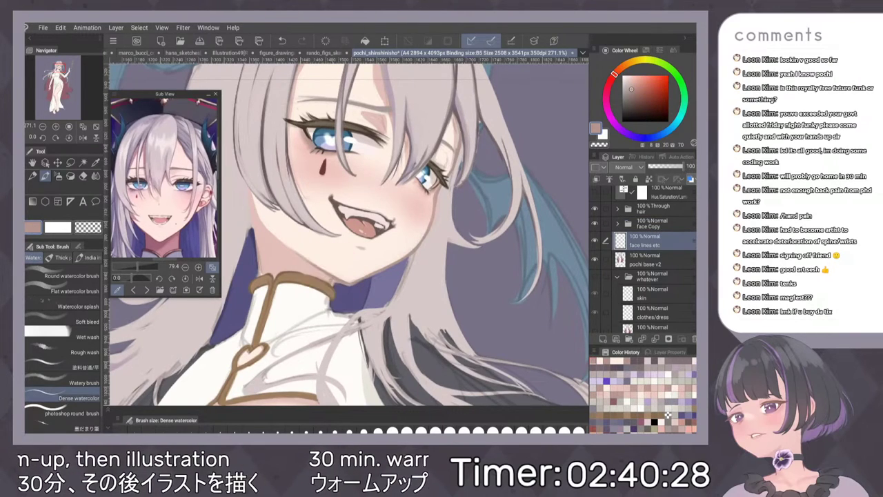
key(p)
key(b)
scroll(361, 252, up, 2)
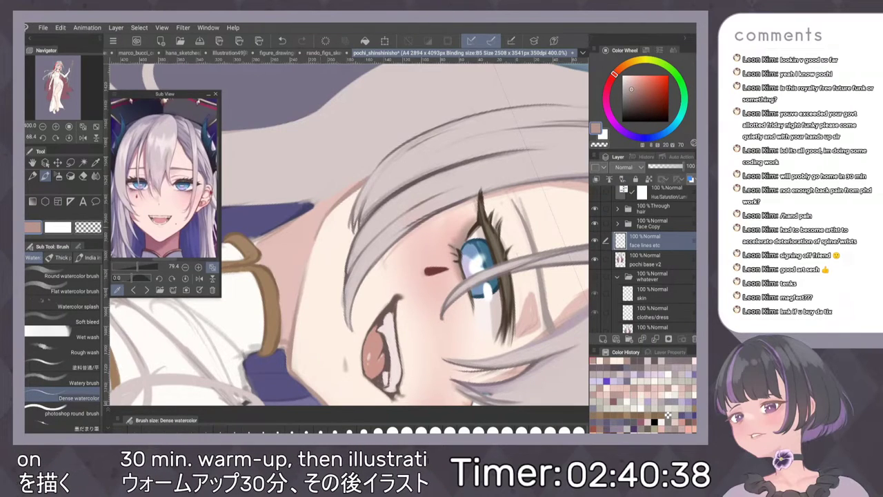
Check the face mirrored and in normal orientation, and save the illustration with the whole figure in view.
key(ctrl+0)
drag(353, 111, 435, 110)
key(h)
key(h)
scroll(470, 185, up, 3)
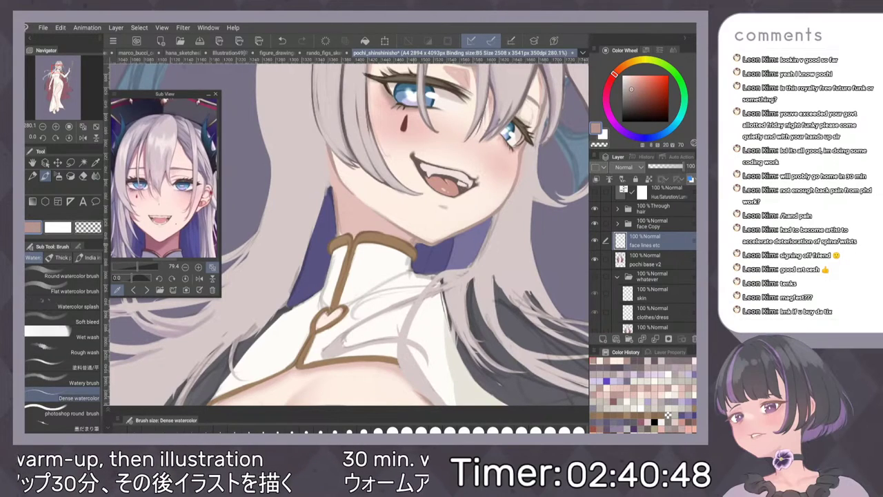
key(ctrl+0)
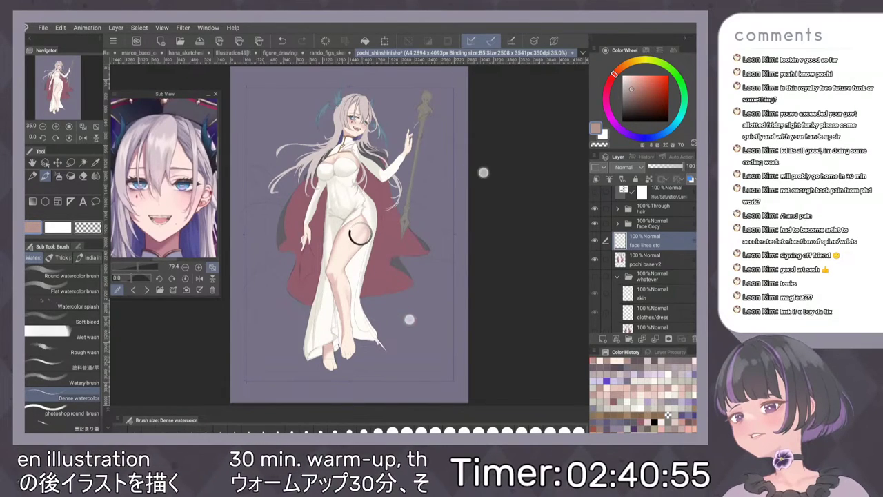
key(ctrl+s)
Examine the whole figure's proportions, cape and staff at several zoom levels, both mirrored and in normal orientation.
scroll(415, 227, up, 2)
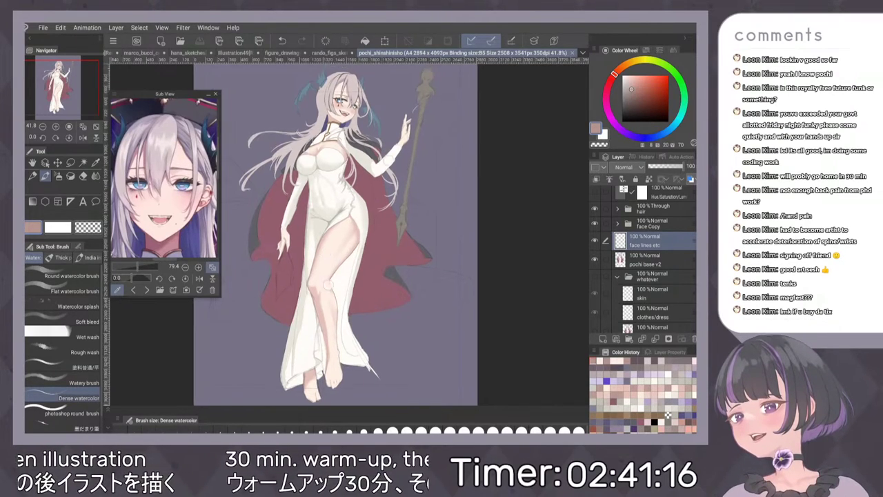
scroll(414, 207, up, 3)
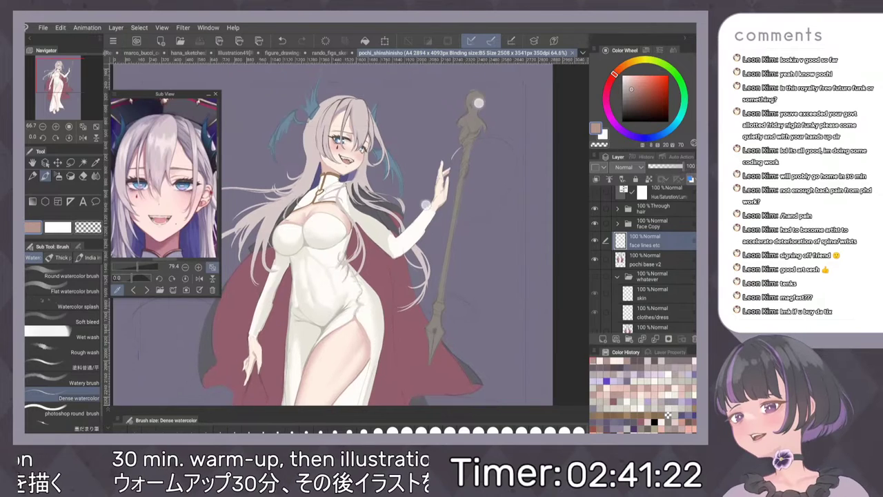
drag(454, 154, 474, 66)
scroll(421, 221, down, 1)
drag(439, 164, 455, 232)
scroll(435, 273, down, 2)
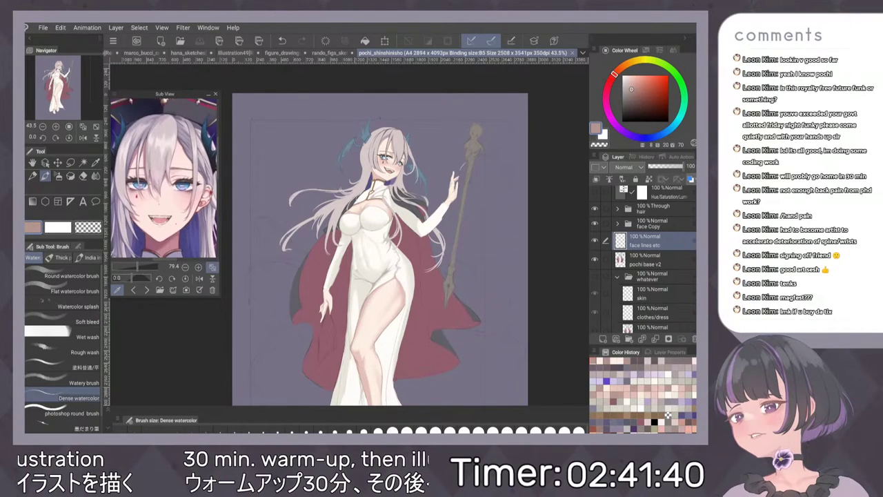
scroll(290, 221, down, 2)
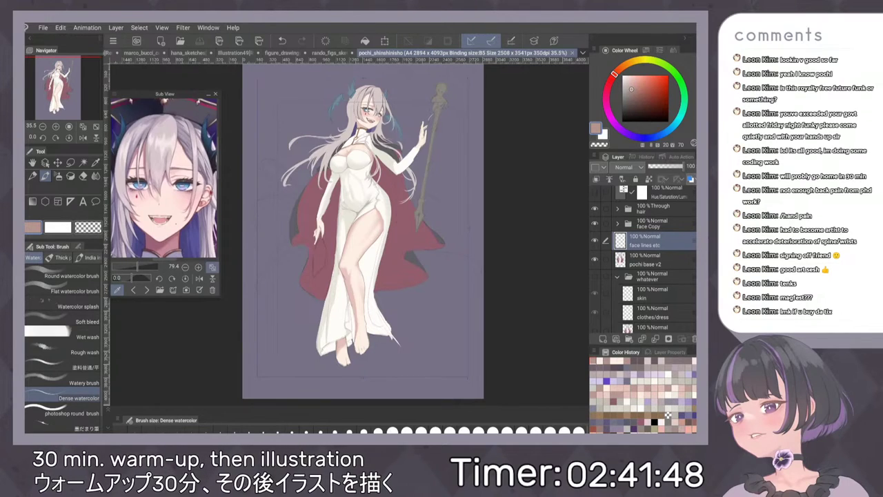
key(ctrl+0)
key(h)
key(h)
key(h)
key(h)
key(h)
key(h)
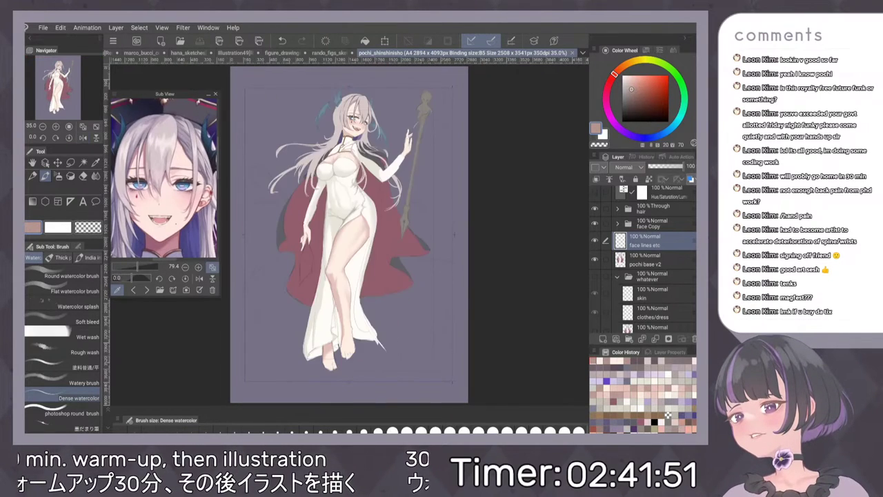
key(h)
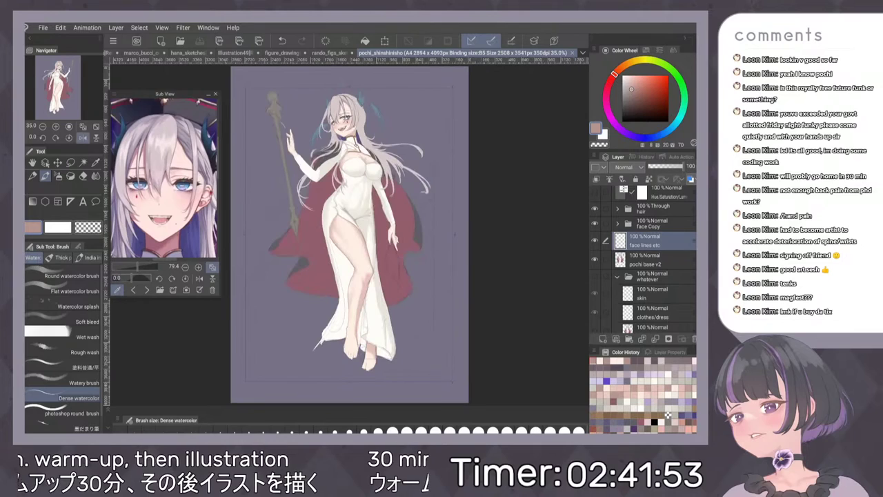
key(h)
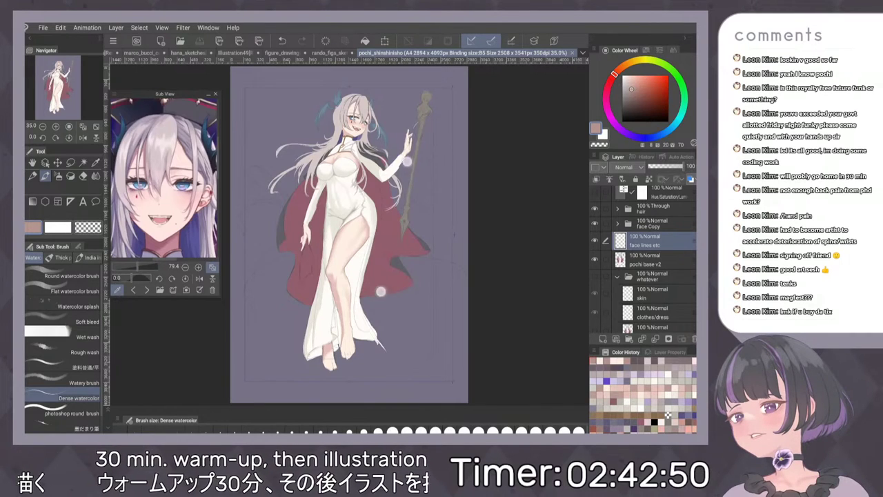
Expand the hair folder and make its "Layer 17 19 merged" layer active.
scroll(390, 230, up, 7)
drag(499, 152, 499, 238)
scroll(492, 276, up, 6)
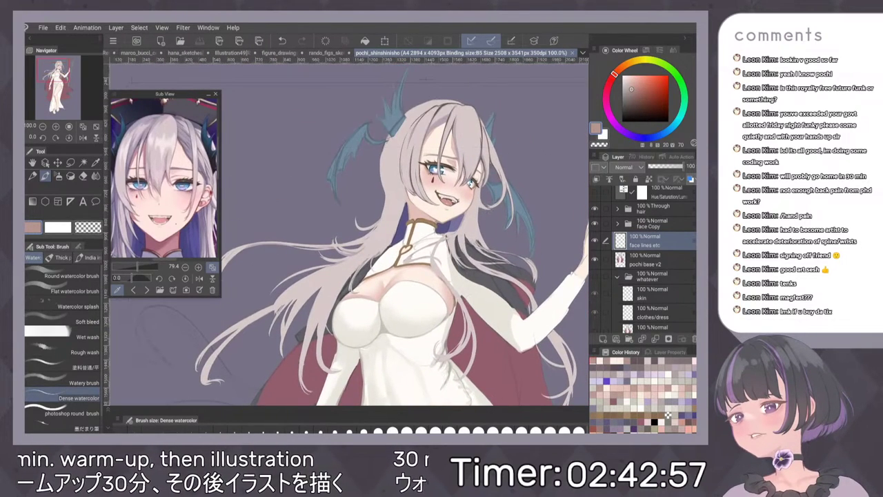
scroll(474, 227, up, 5)
scroll(469, 228, up, 3)
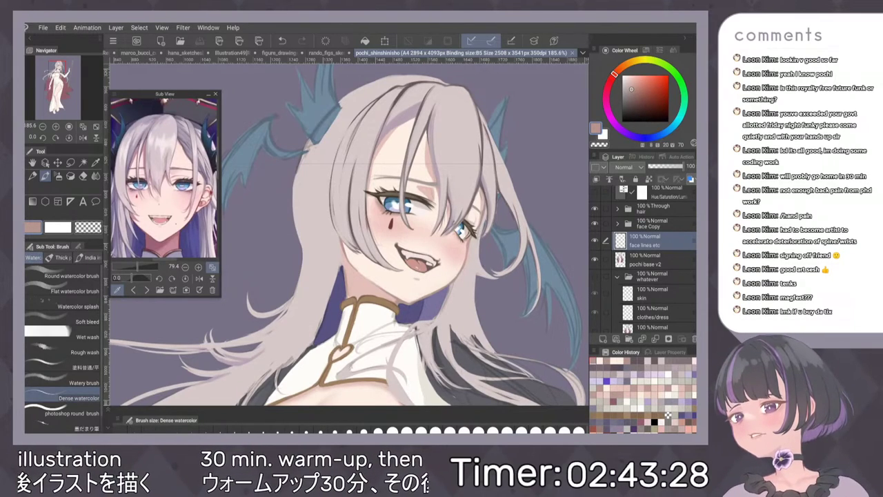
click(618, 209)
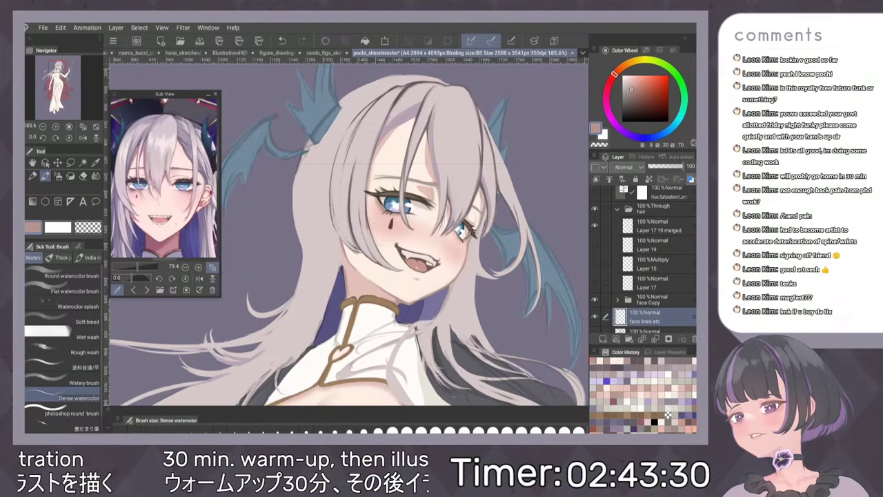
click(652, 284)
click(658, 226)
Soften the dark strand line beside the hair parting with sampled hair tone, and sample the parting line's dark tone for touch-ups.
scroll(456, 102, up, 1)
drag(456, 102, 471, 122)
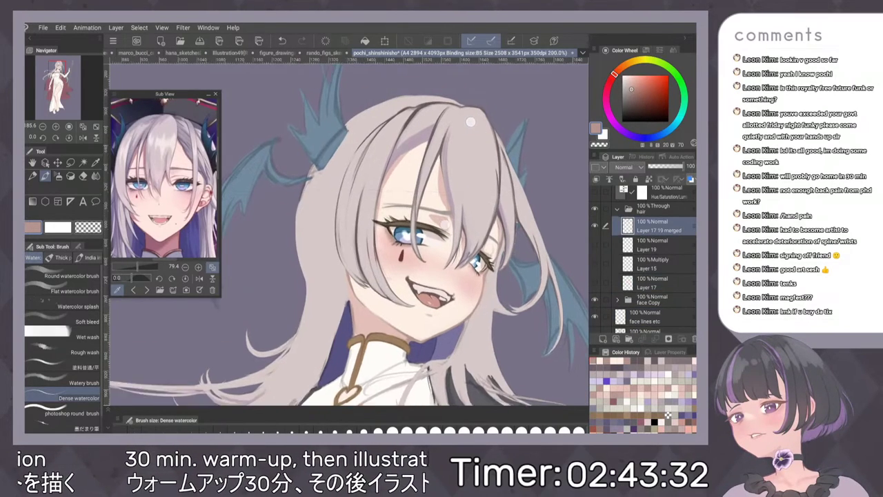
scroll(471, 122, up, 1)
alt+click(373, 145)
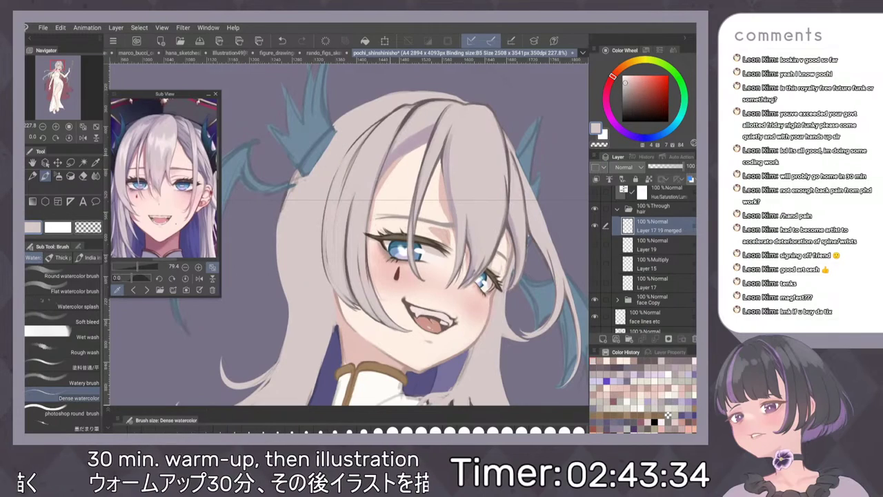
drag(388, 146, 406, 123)
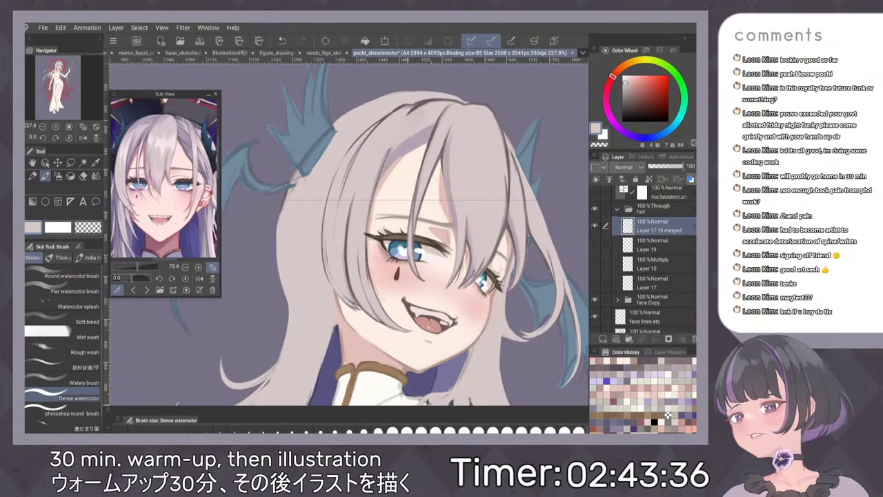
alt+click(415, 104)
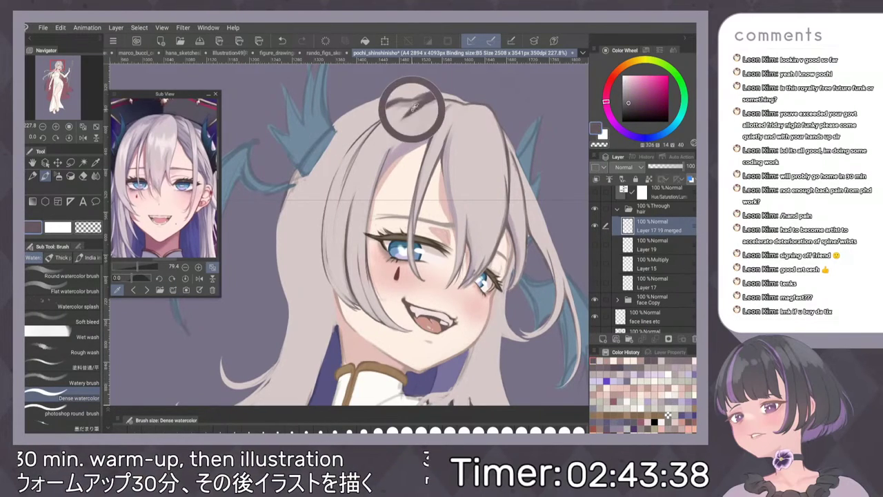
key(p)
key(b)
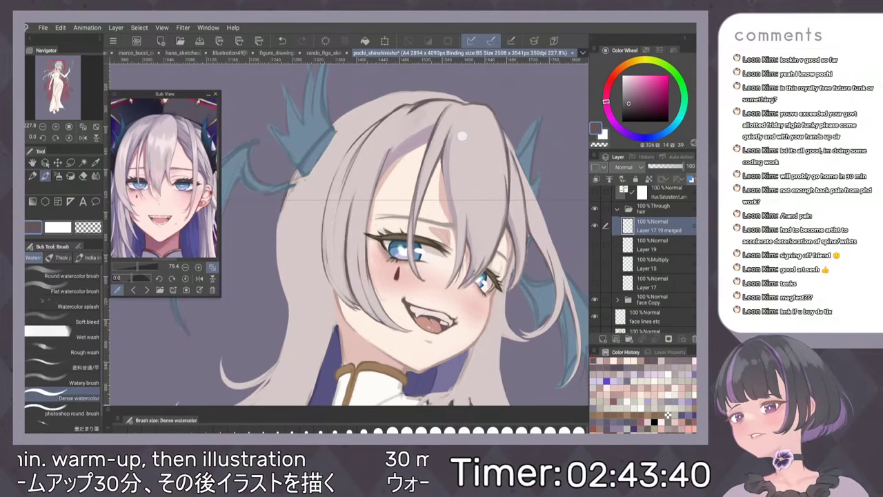
Paint over the bang line bordering the forehead with the light hair tone reused from the colour history.
scroll(400, 126, up, 3)
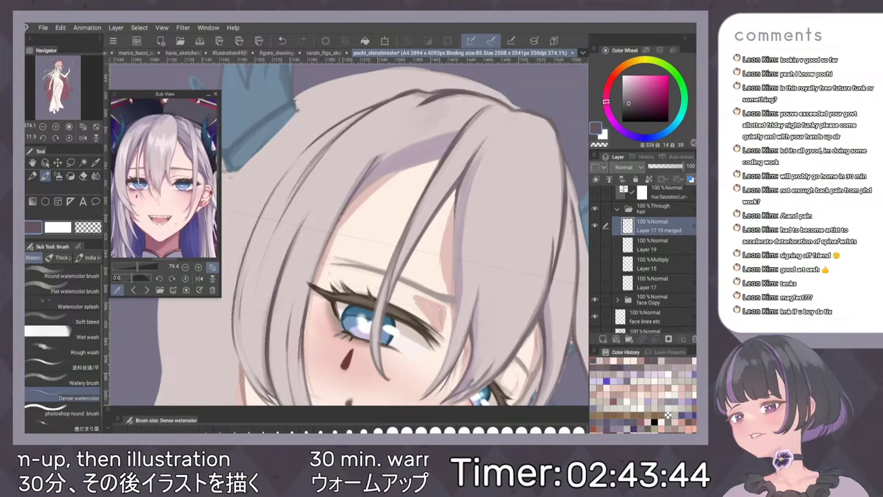
click(671, 416)
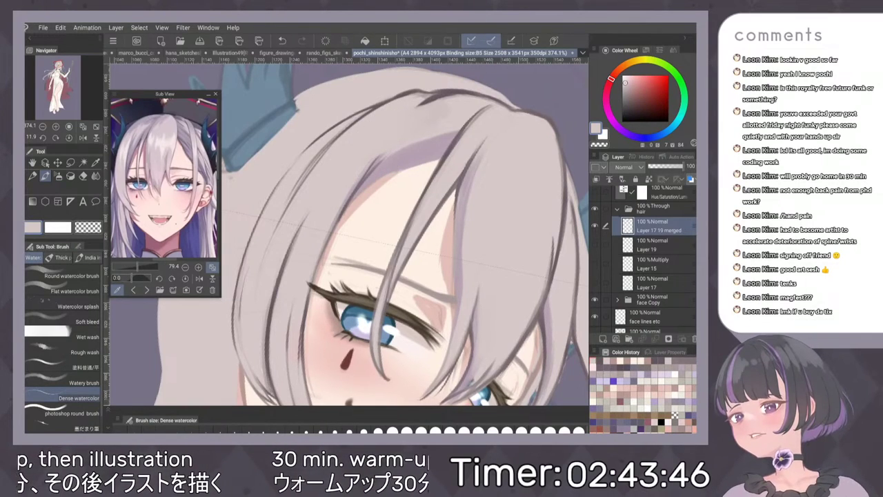
drag(382, 156, 341, 217)
Redraw the bang's edge from the parting down along the forehead to the near eye in the sampled dark line tone.
alt+click(342, 213)
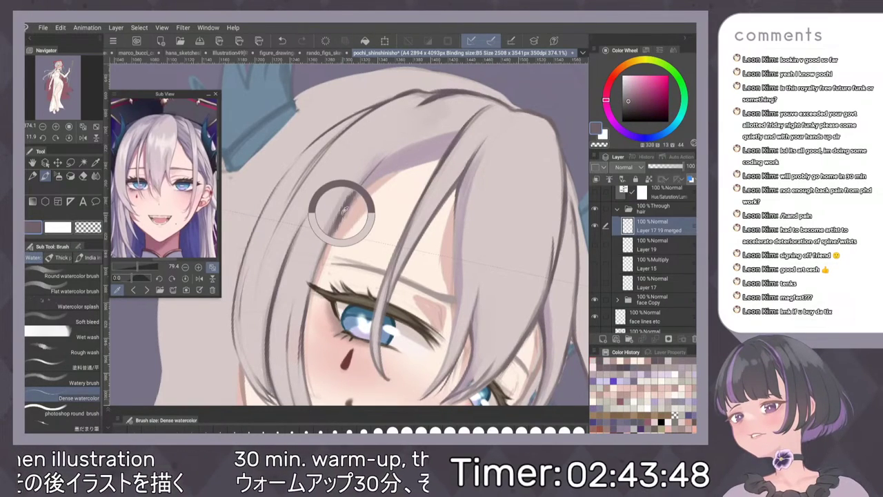
mouse_move(371, 172)
mouse_down()
mouse_move(340, 212)
mouse_move(312, 275)
mouse_up()
drag(335, 227, 308, 298)
key(ctrl+z)
drag(339, 225, 311, 297)
key(ctrl+z)
drag(348, 205, 315, 283)
drag(324, 250, 319, 266)
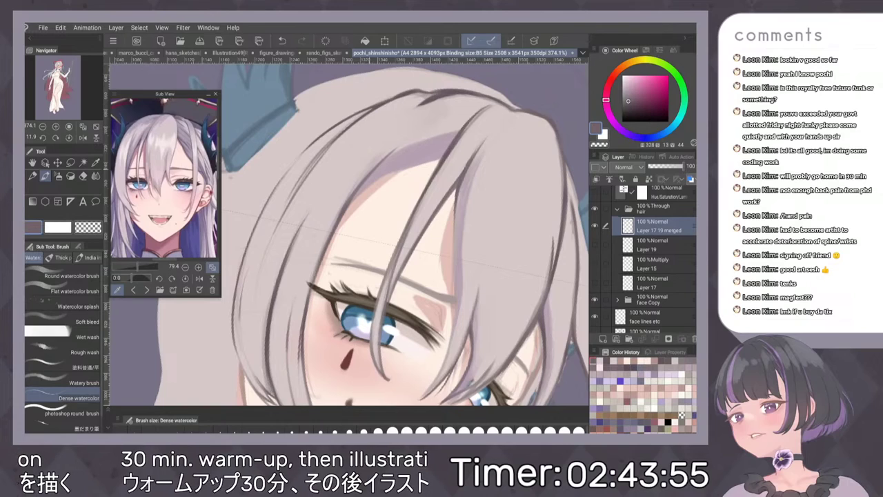
drag(336, 220, 325, 247)
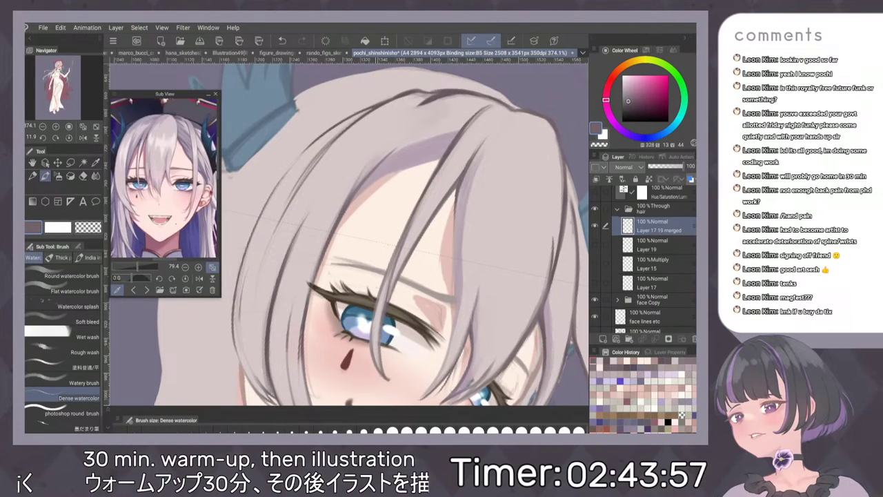
drag(405, 146, 385, 159)
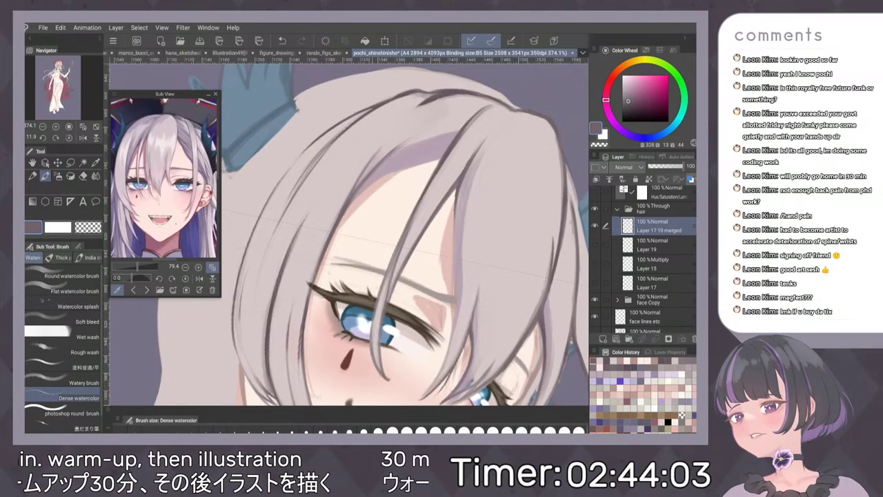
Paint out the short dark spur under the crown's parting line with sampled hair tone.
scroll(476, 131, down, 3)
scroll(508, 142, down, 2)
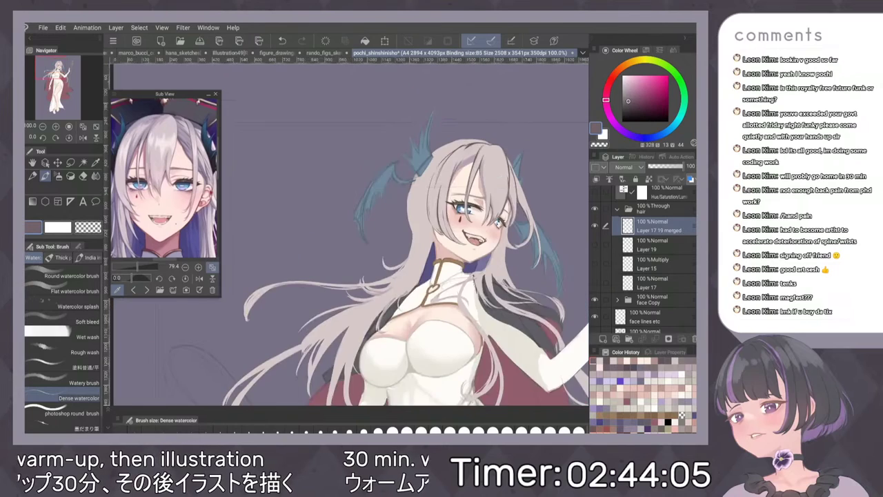
scroll(543, 134, up, 2)
scroll(543, 133, up, 5)
alt+click(386, 190)
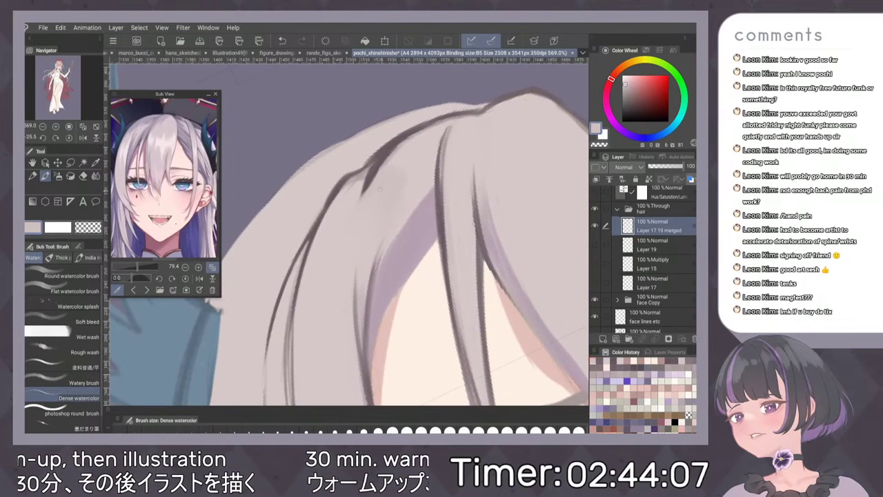
drag(367, 186, 390, 158)
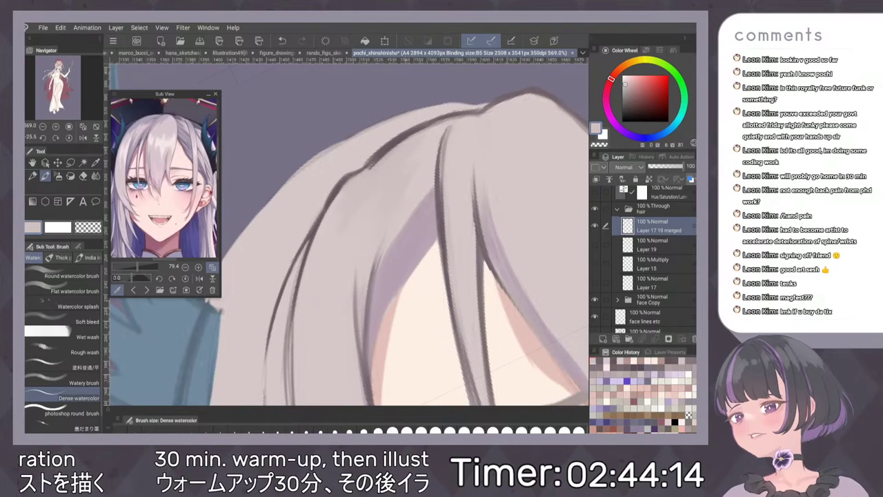
Thin and smooth the lower edge of the crown's parting line by painting along it in the light hair tone.
scroll(464, 181, down, 2)
scroll(466, 175, down, 3)
scroll(483, 113, up, 6)
drag(414, 122, 359, 188)
drag(405, 129, 361, 188)
drag(402, 132, 356, 196)
drag(453, 92, 399, 140)
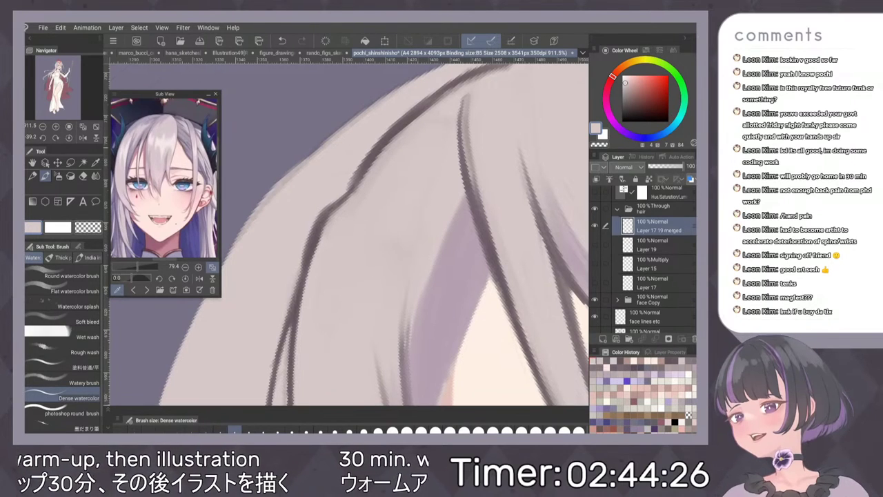
Add a short tapering strand line beneath the crown's parting line in the dark tone sampled from it.
key(ctrl+0)
scroll(361, 85, up, 3)
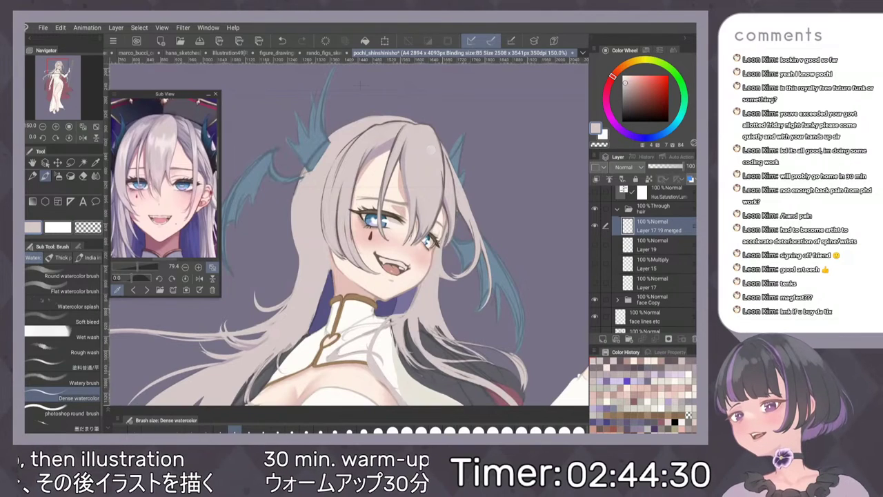
scroll(360, 83, up, 5)
scroll(470, 197, up, 2)
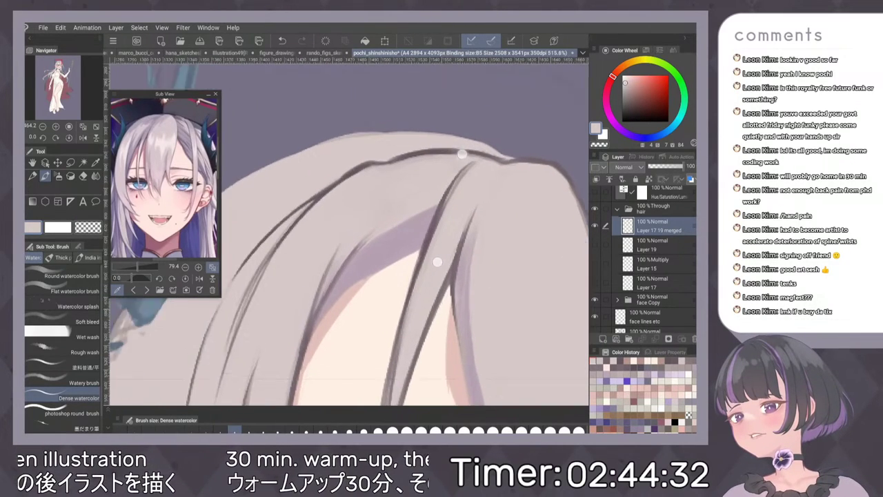
alt+click(404, 153)
alt+click(404, 153)
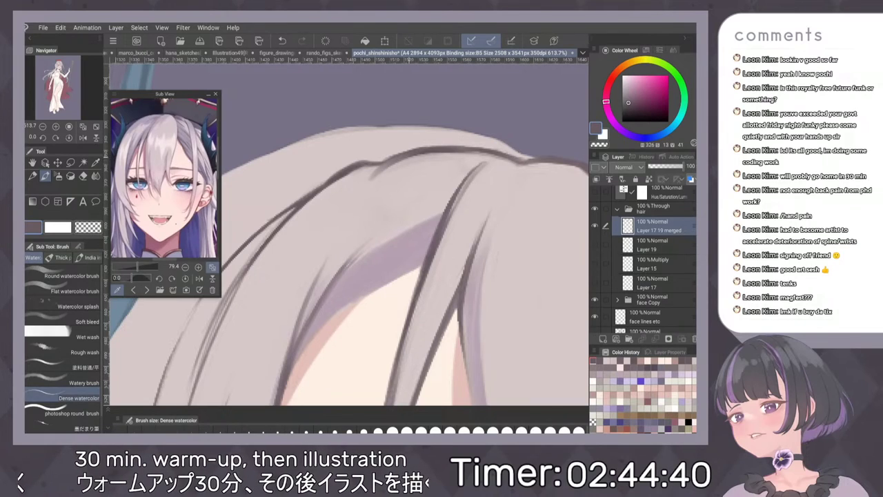
scroll(506, 133, down, 3)
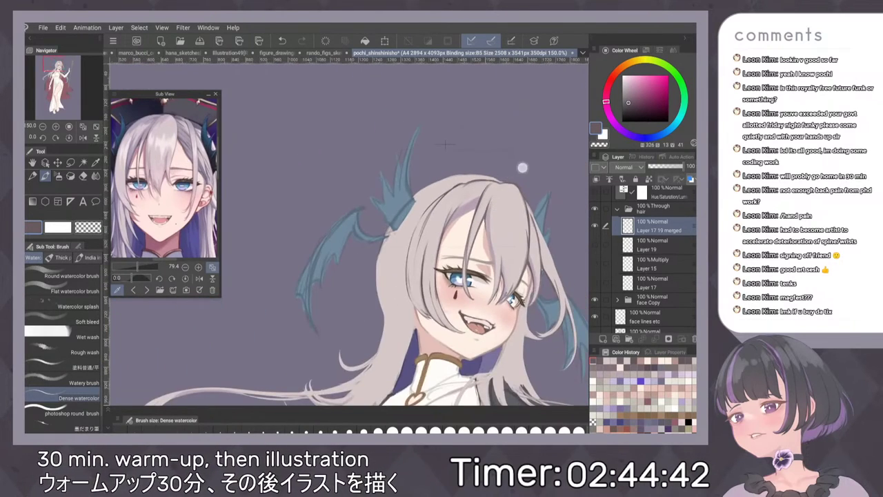
scroll(530, 134, up, 3)
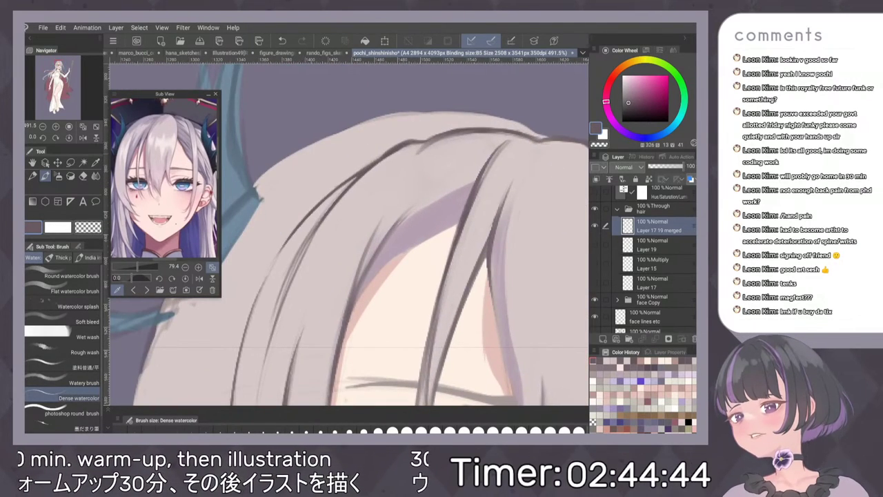
alt+click(408, 143)
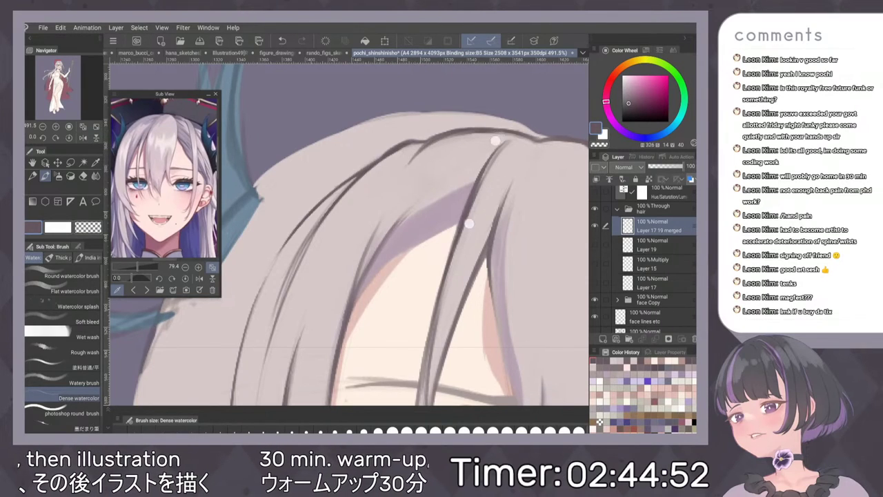
Check the reworked hair lines from afar and close up, and save the illustration.
scroll(468, 173, down, 5)
scroll(435, 119, down, 1)
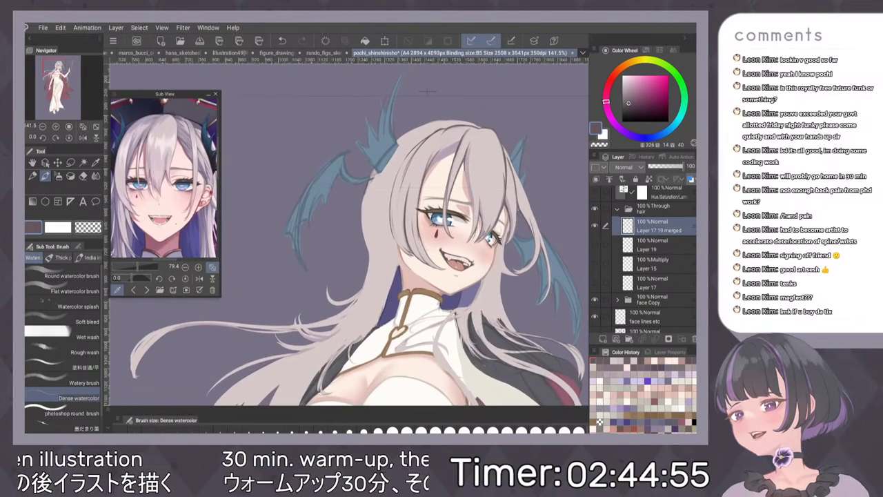
scroll(441, 119, down, 1)
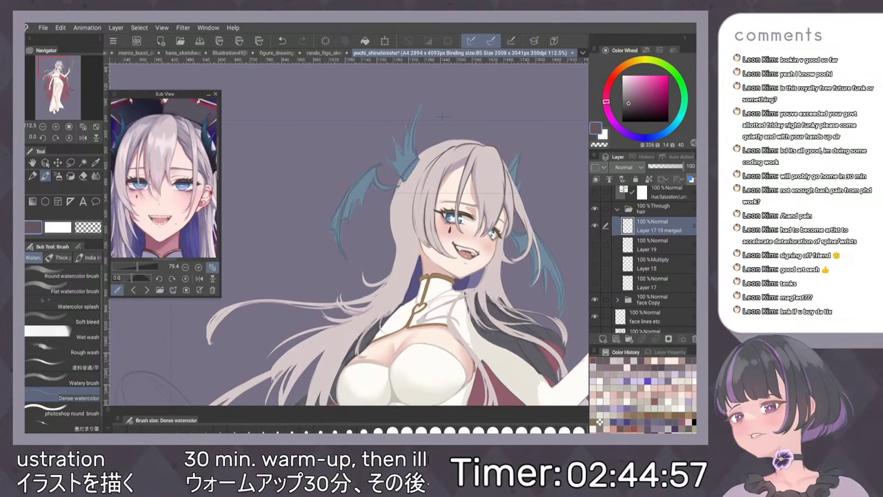
scroll(487, 146, up, 5)
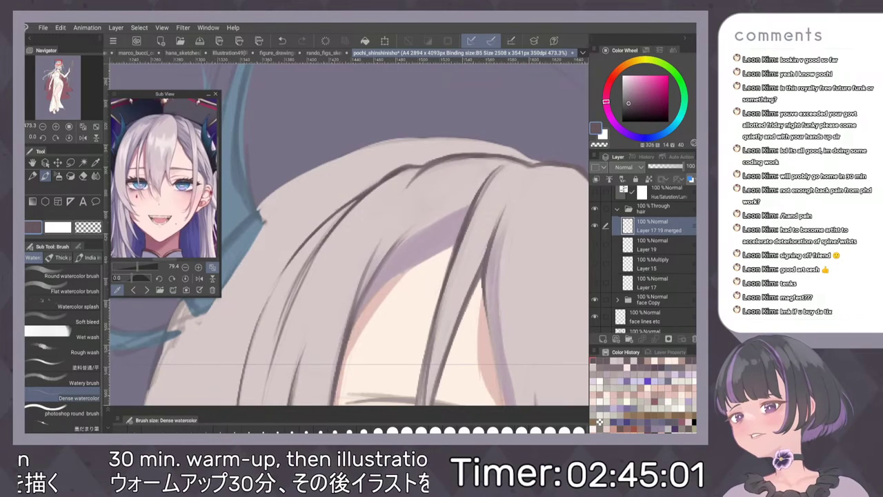
key(ctrl+0)
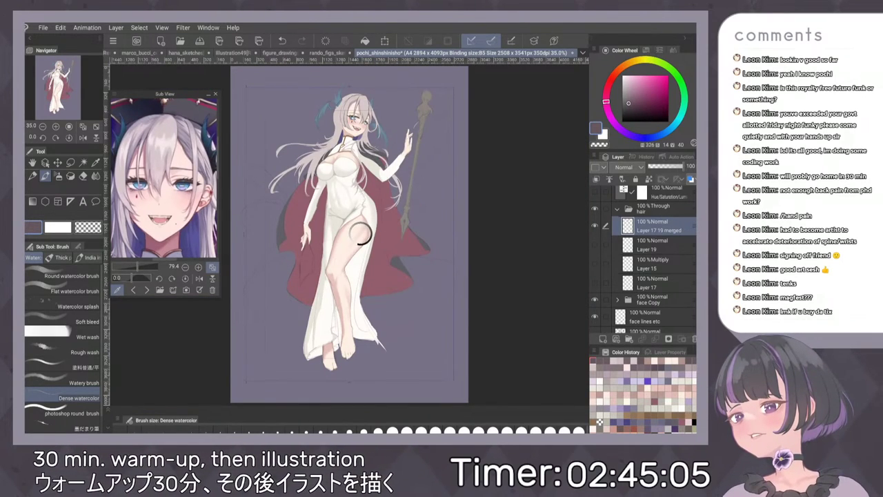
key(ctrl+s)
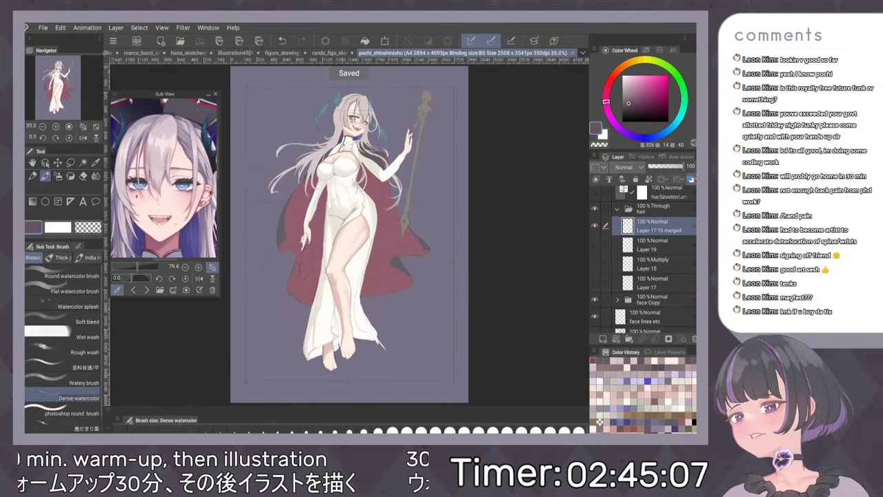